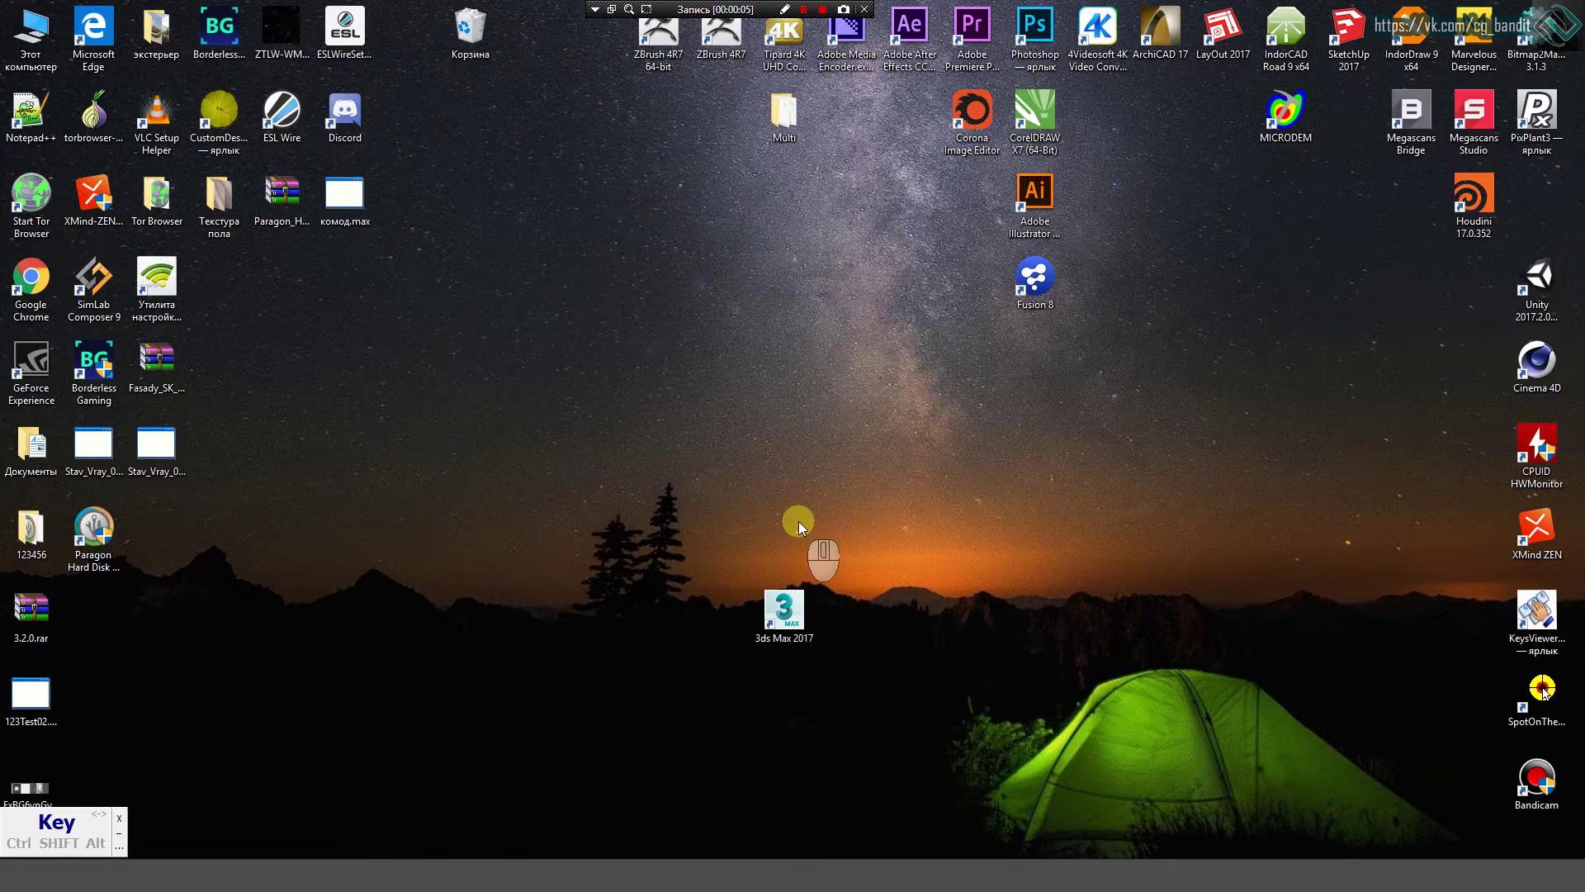
# Step: Launch 3ds Max 2017 and look through the Learn, Start and Extend pages of its welcome screen
pyautogui.doubleClick(791, 608)
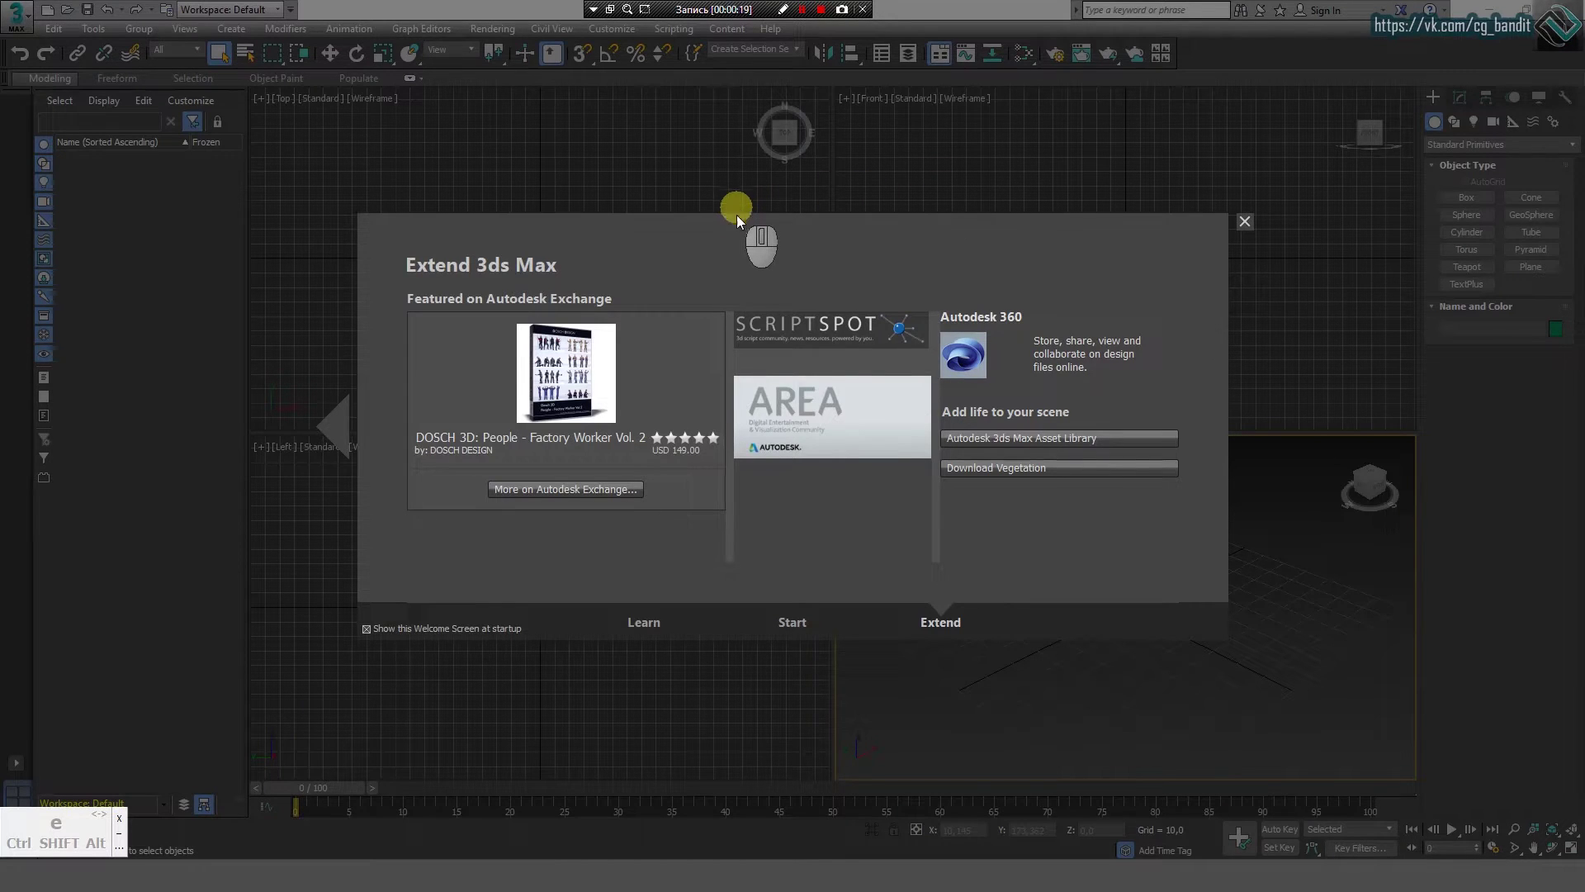
pyautogui.click(637, 620)
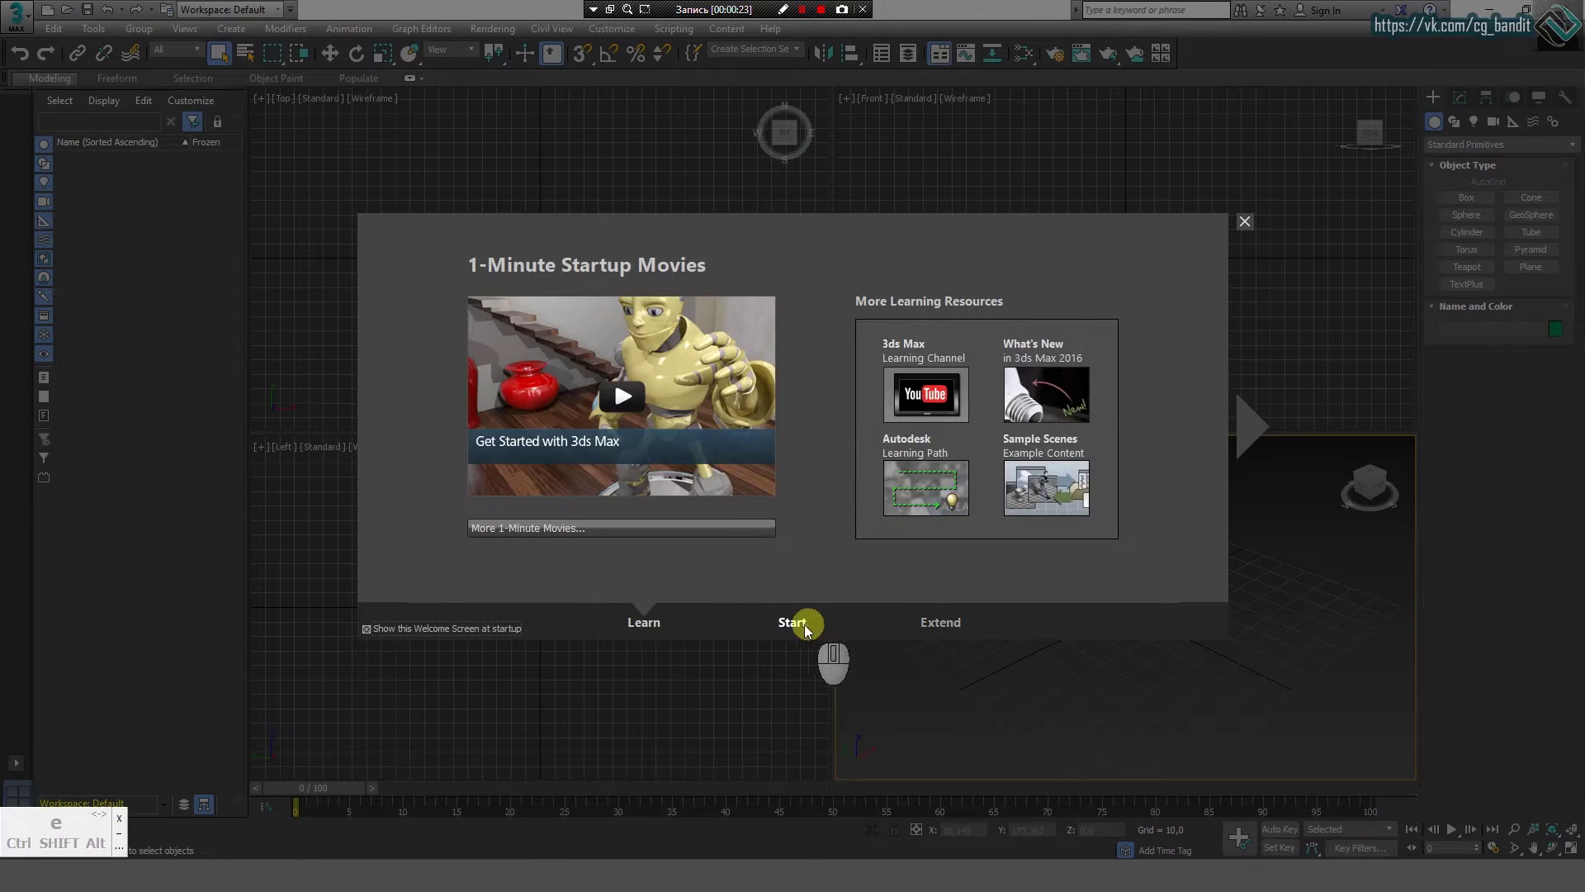
pyautogui.click(802, 624)
pyautogui.click(963, 628)
pyautogui.click(637, 627)
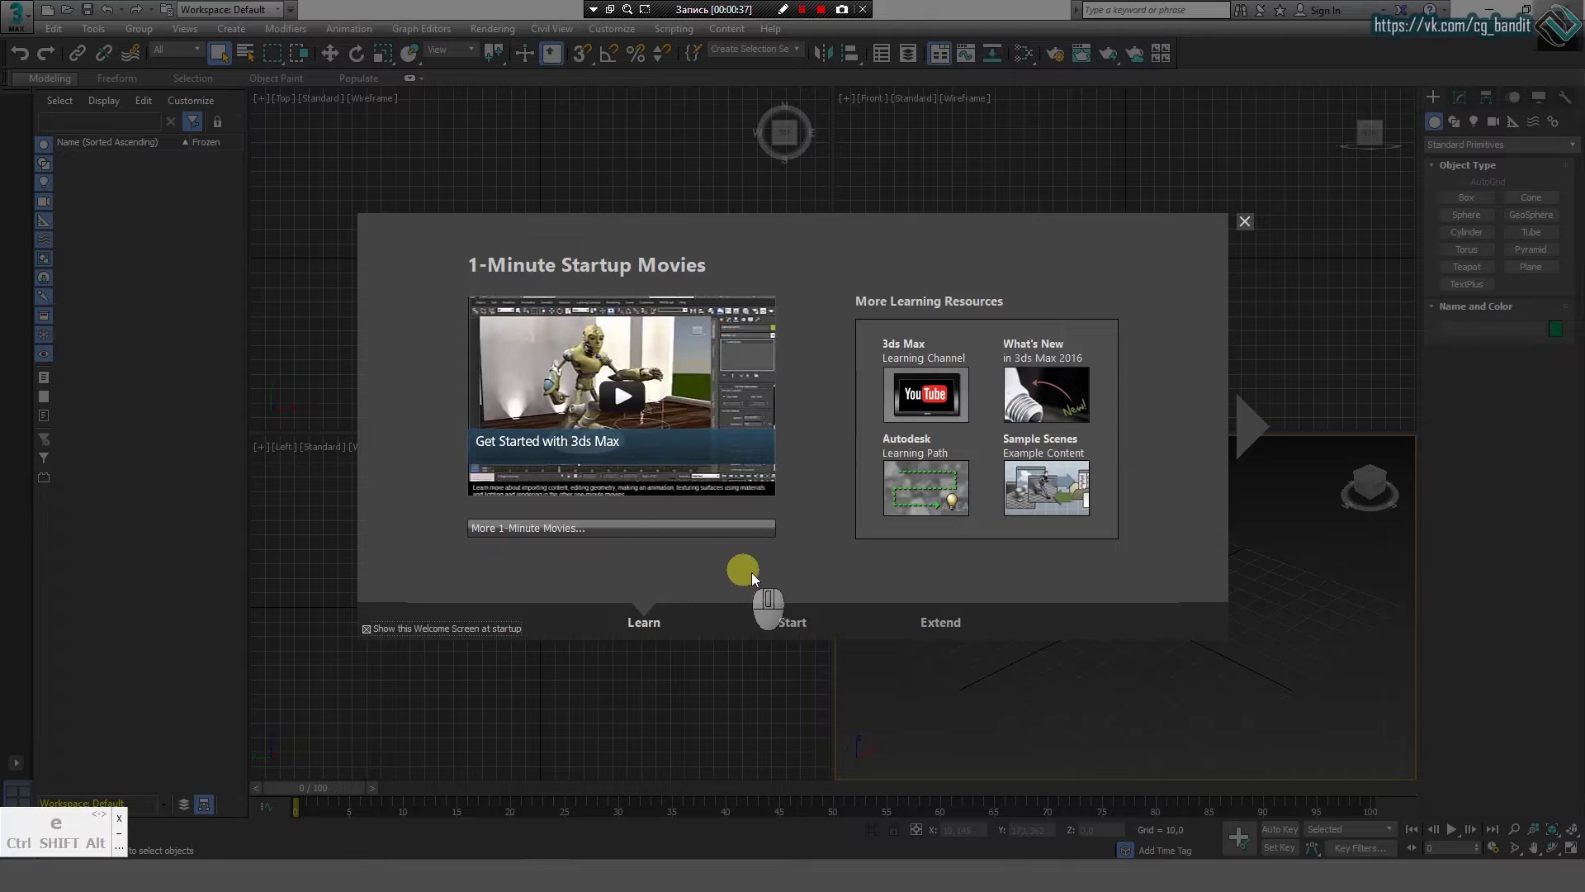
pyautogui.click(794, 620)
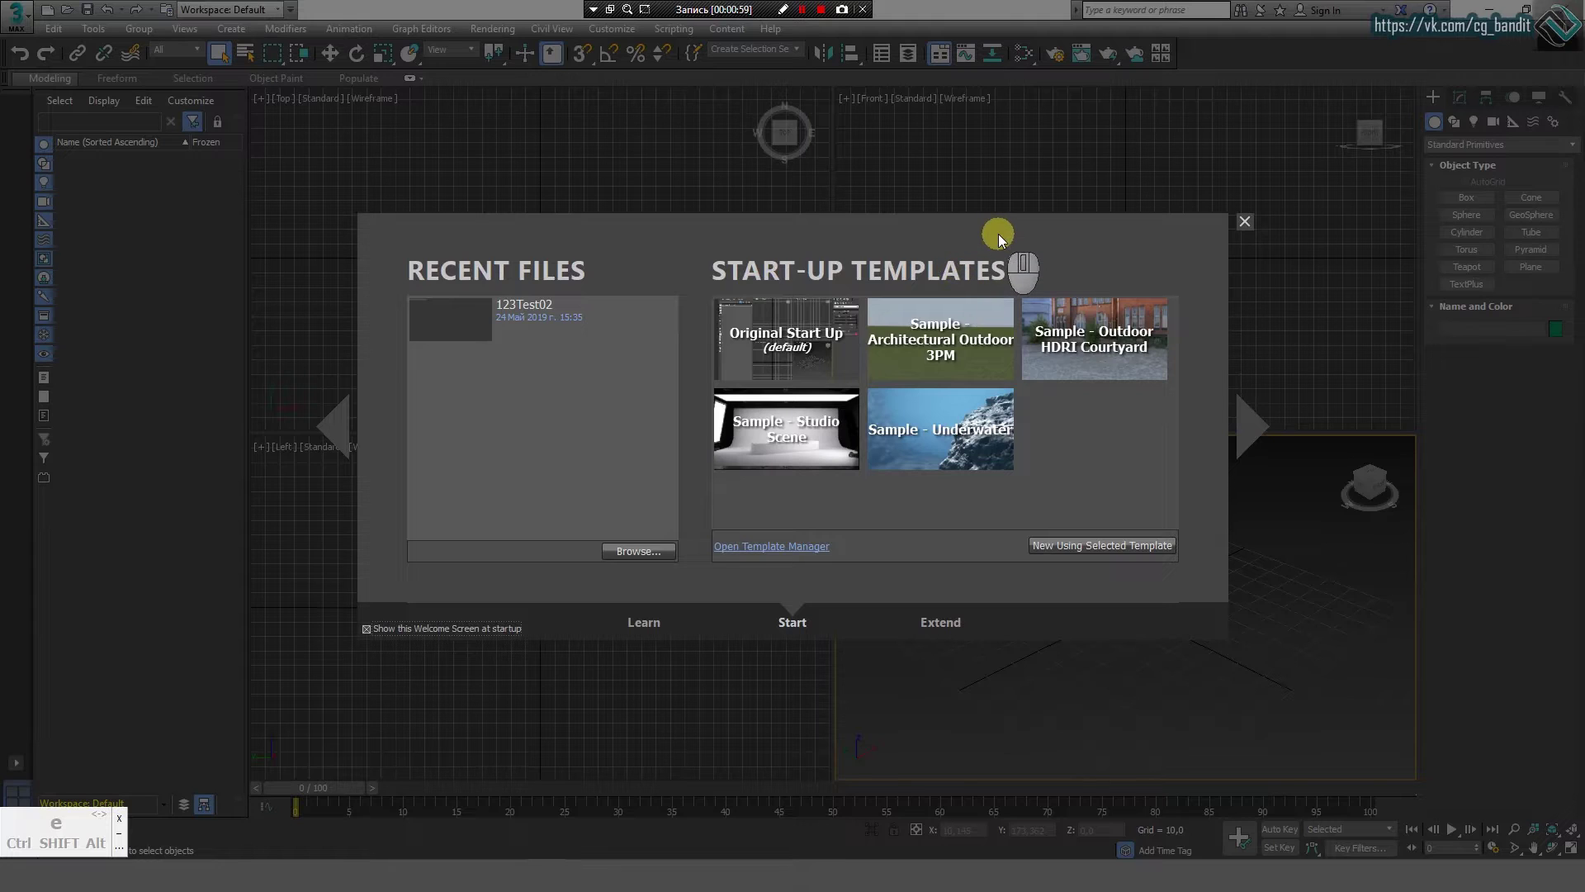
# Step: Turn off showing the welcome screen at startup and close it
pyautogui.moveTo(1157, 333)
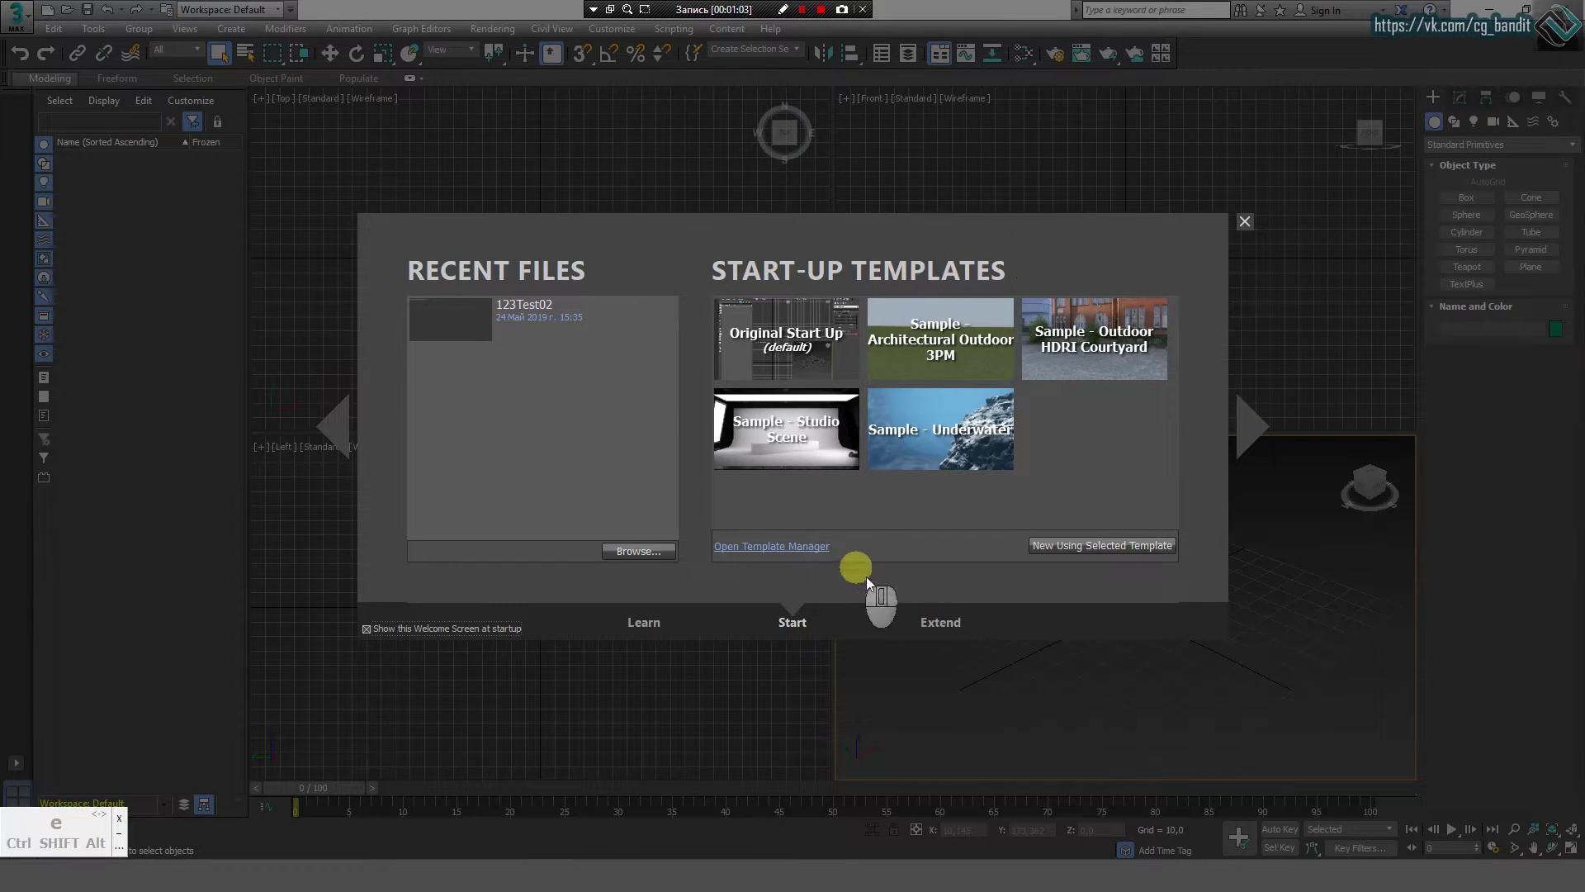
pyautogui.click(934, 625)
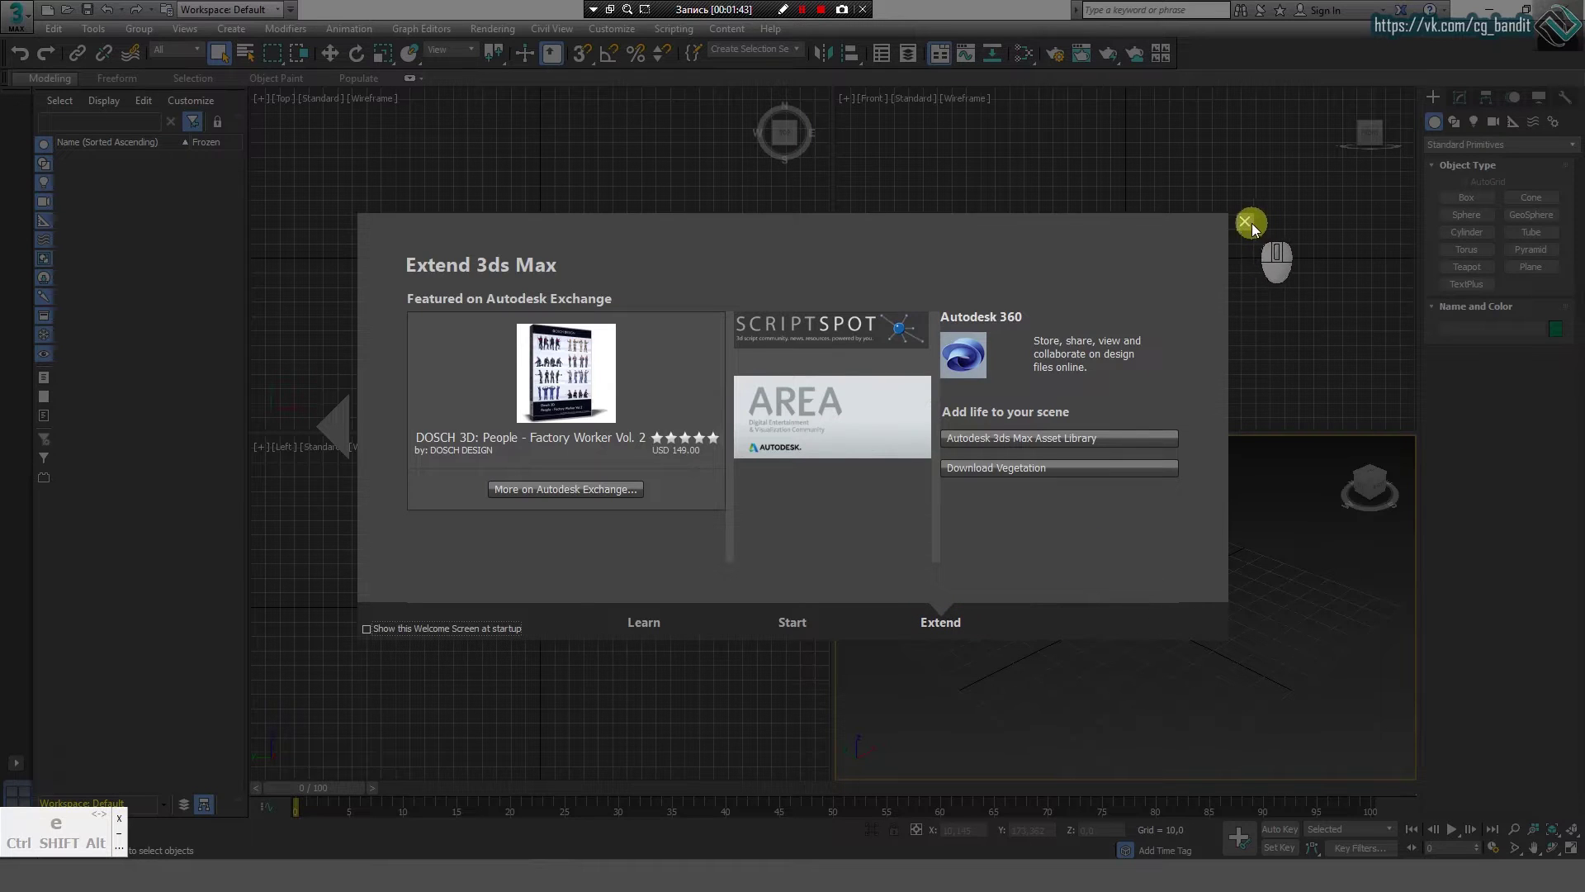
pyautogui.click(1245, 221)
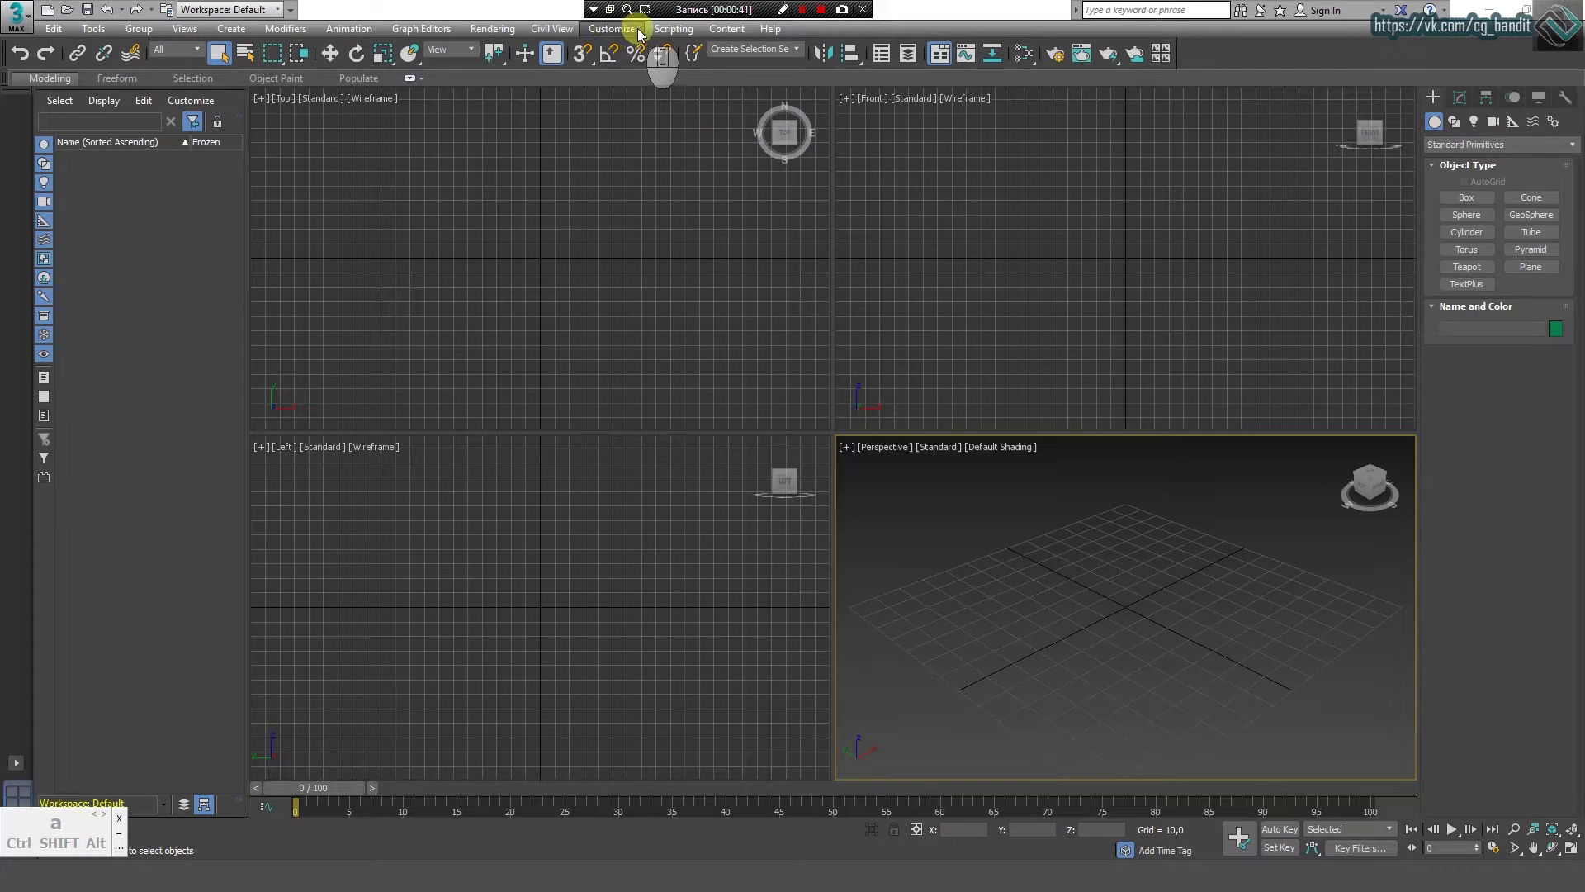
# Step: Set the display unit scale to metric millimeters in the units setup
pyautogui.click(638, 31)
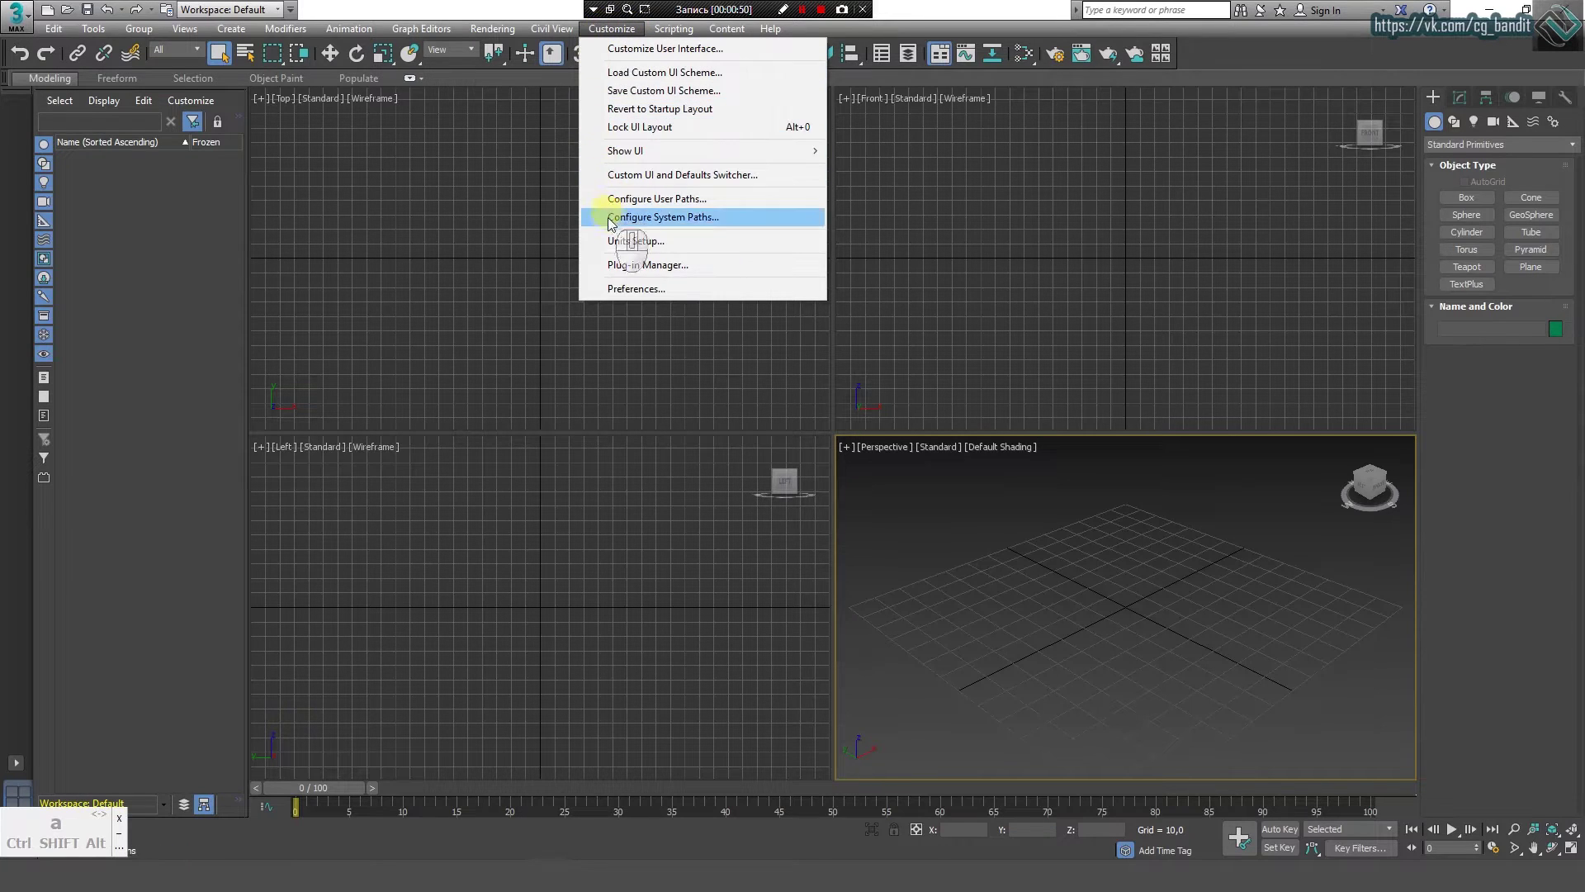
pyautogui.click(682, 241)
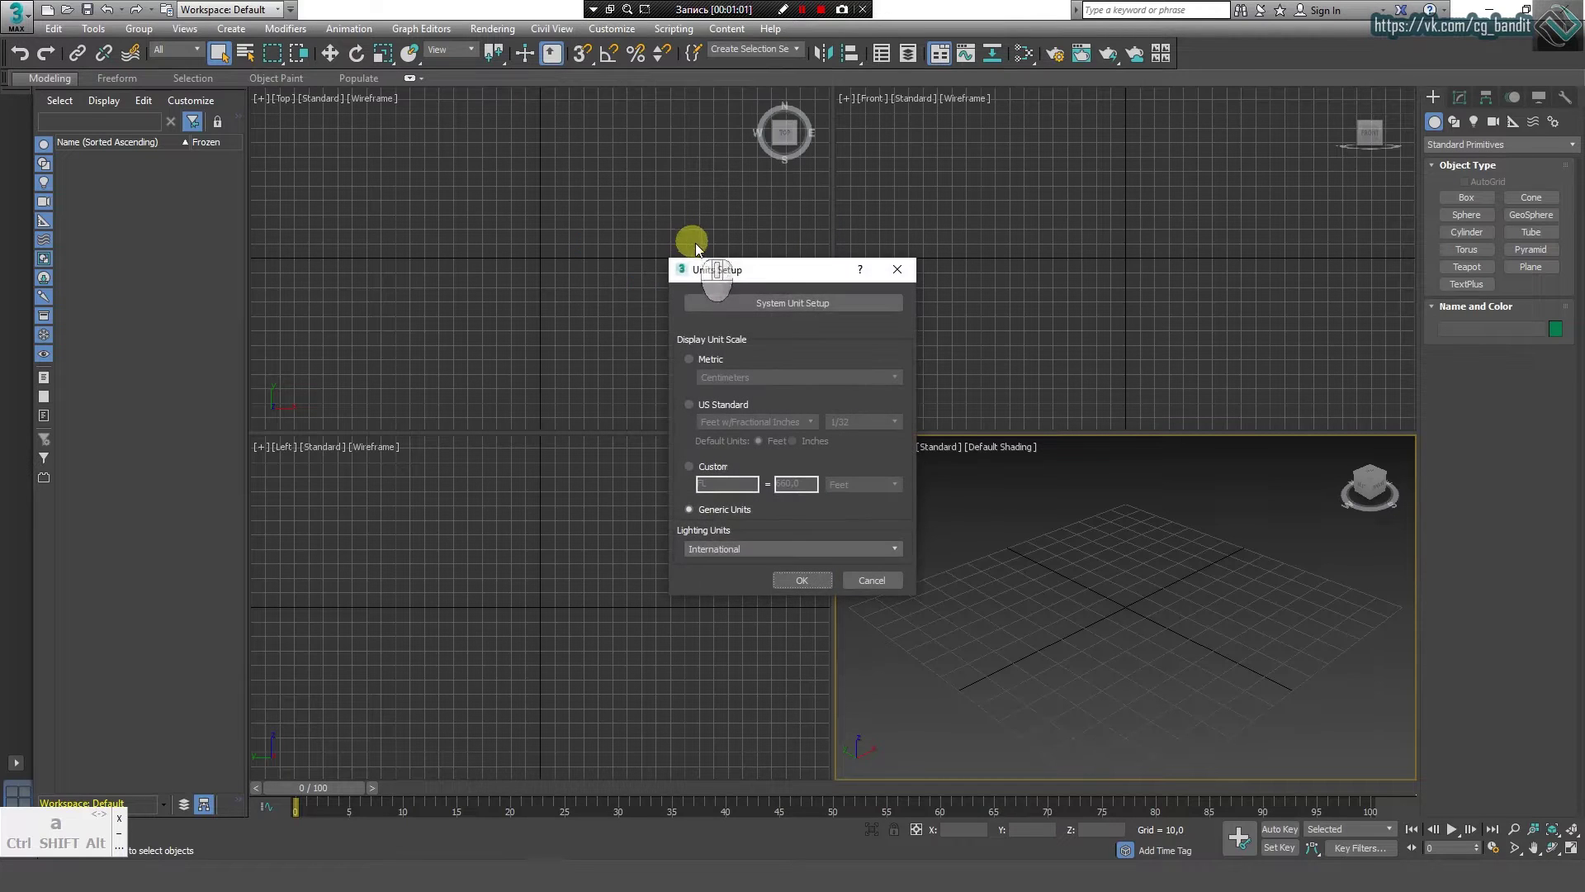
pyautogui.click(689, 363)
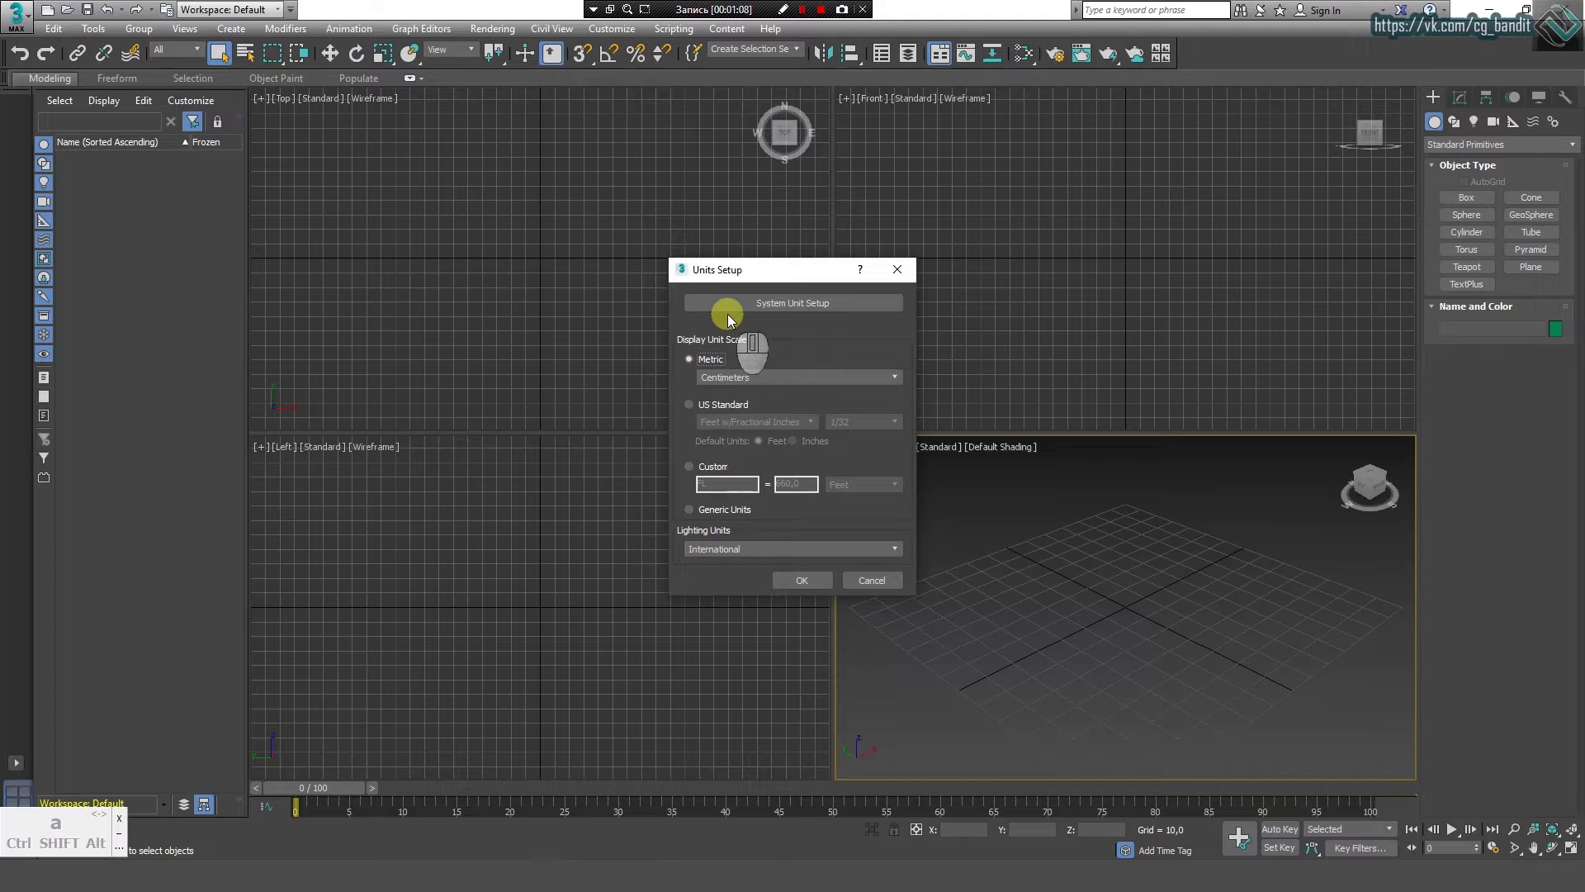
pyautogui.click(794, 377)
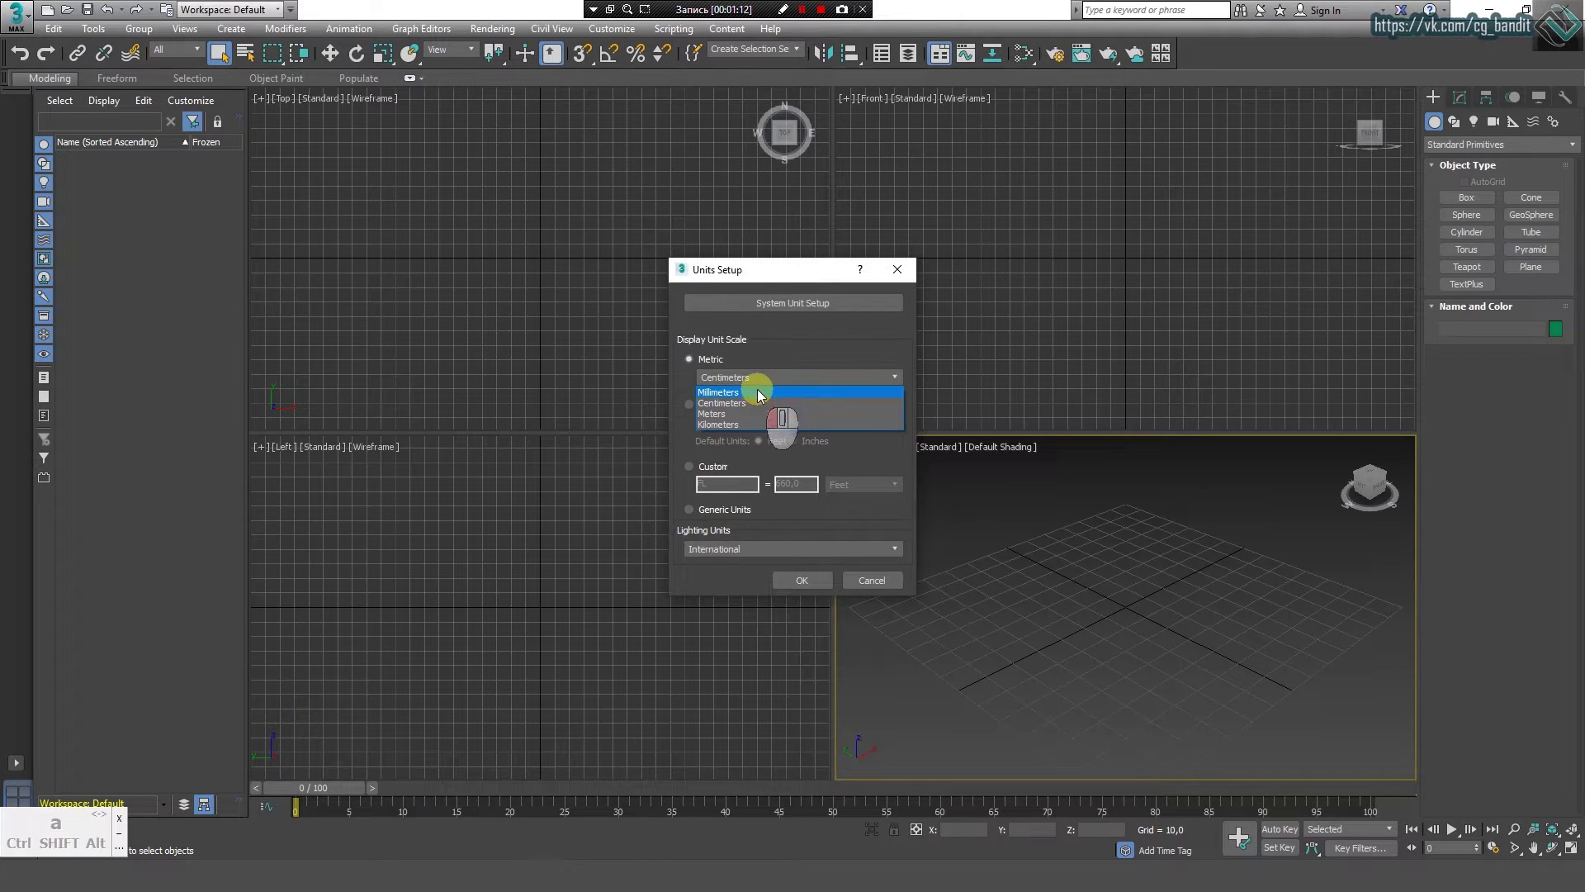
pyautogui.click(756, 391)
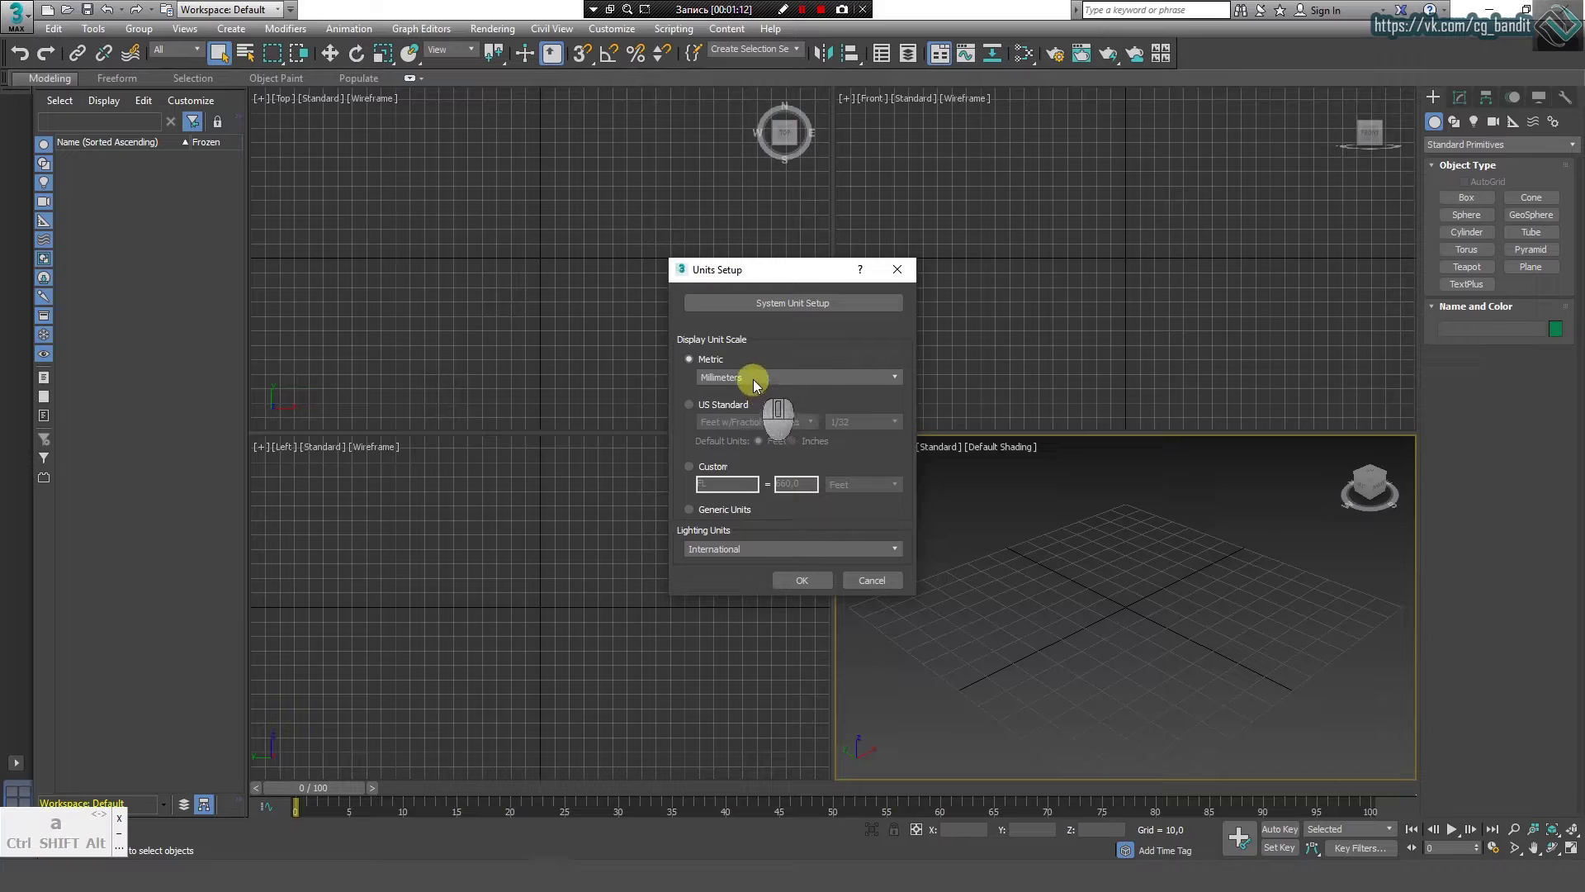
# Step: Set the system unit scale to 1 unit = 1,0 millimeters and apply the units setup
pyautogui.click(861, 309)
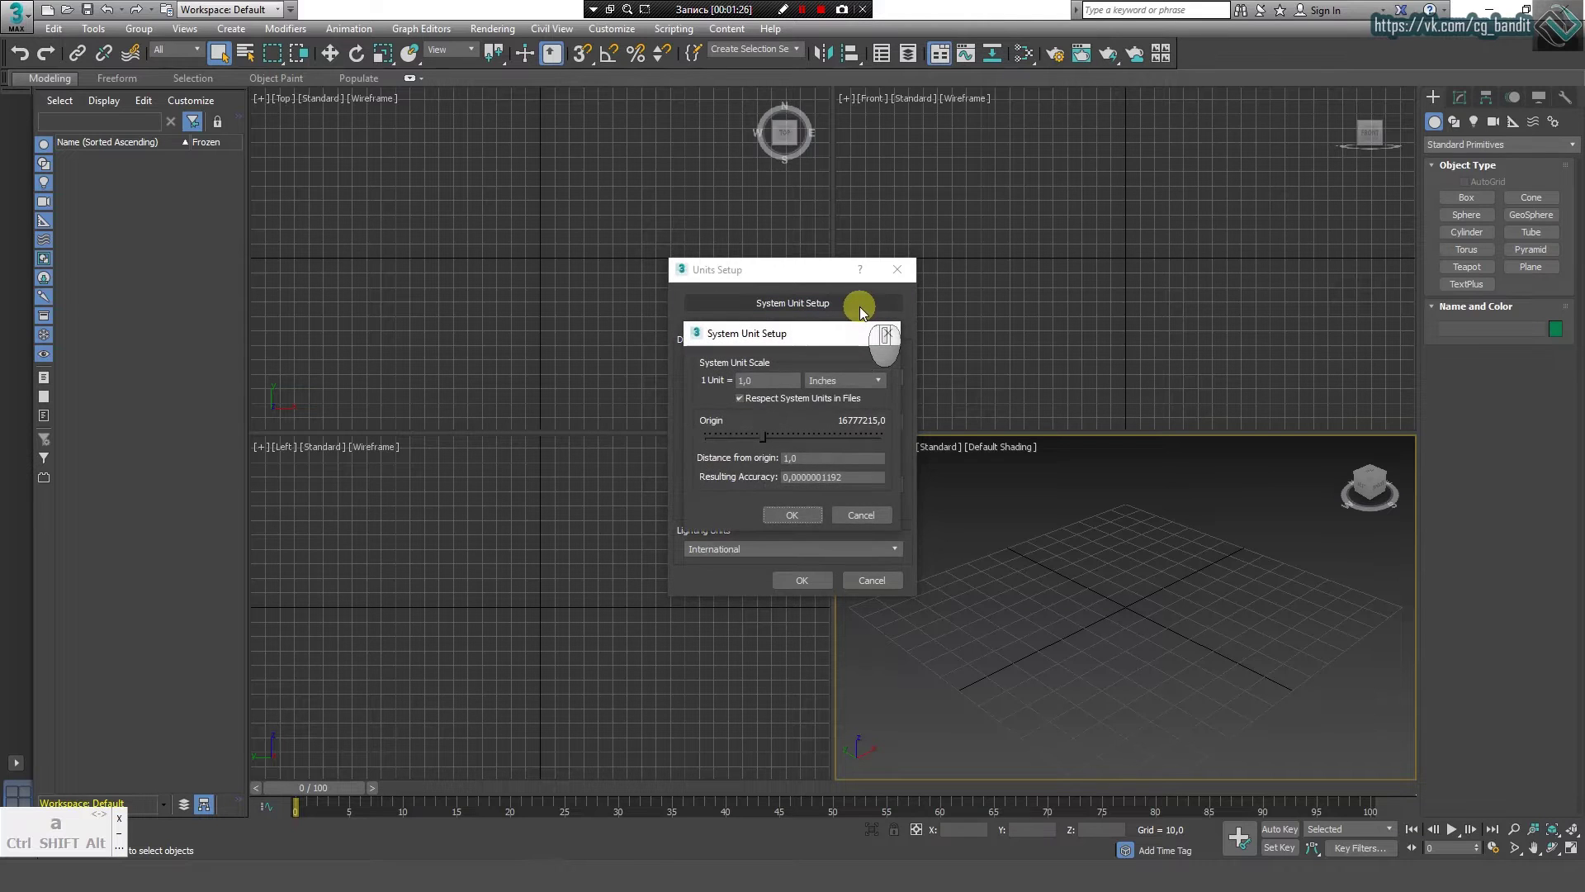
pyautogui.click(862, 381)
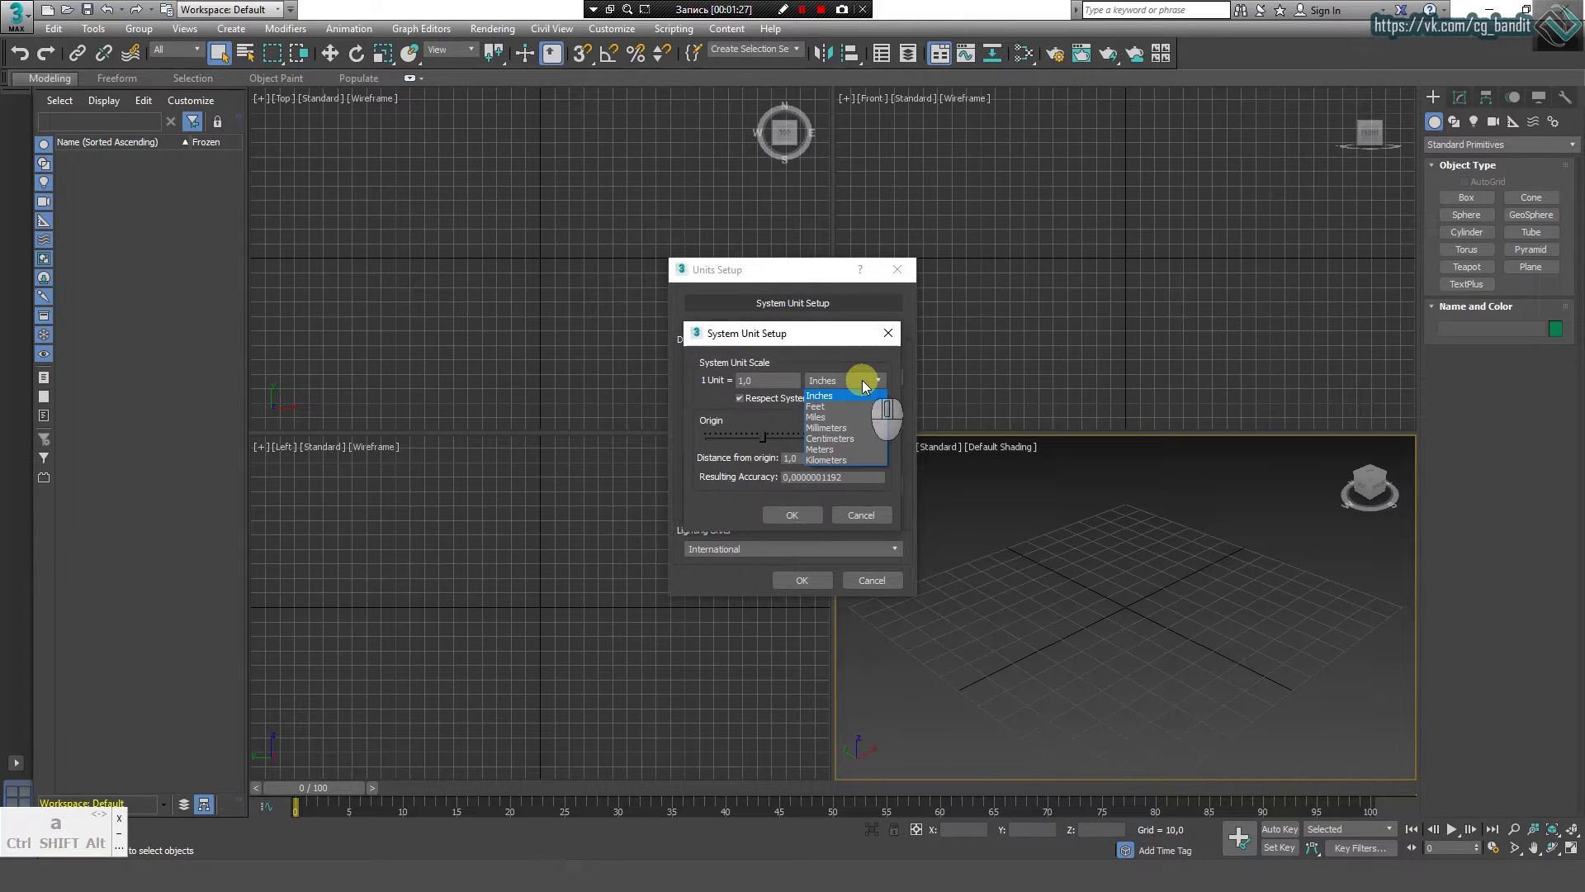
pyautogui.click(834, 428)
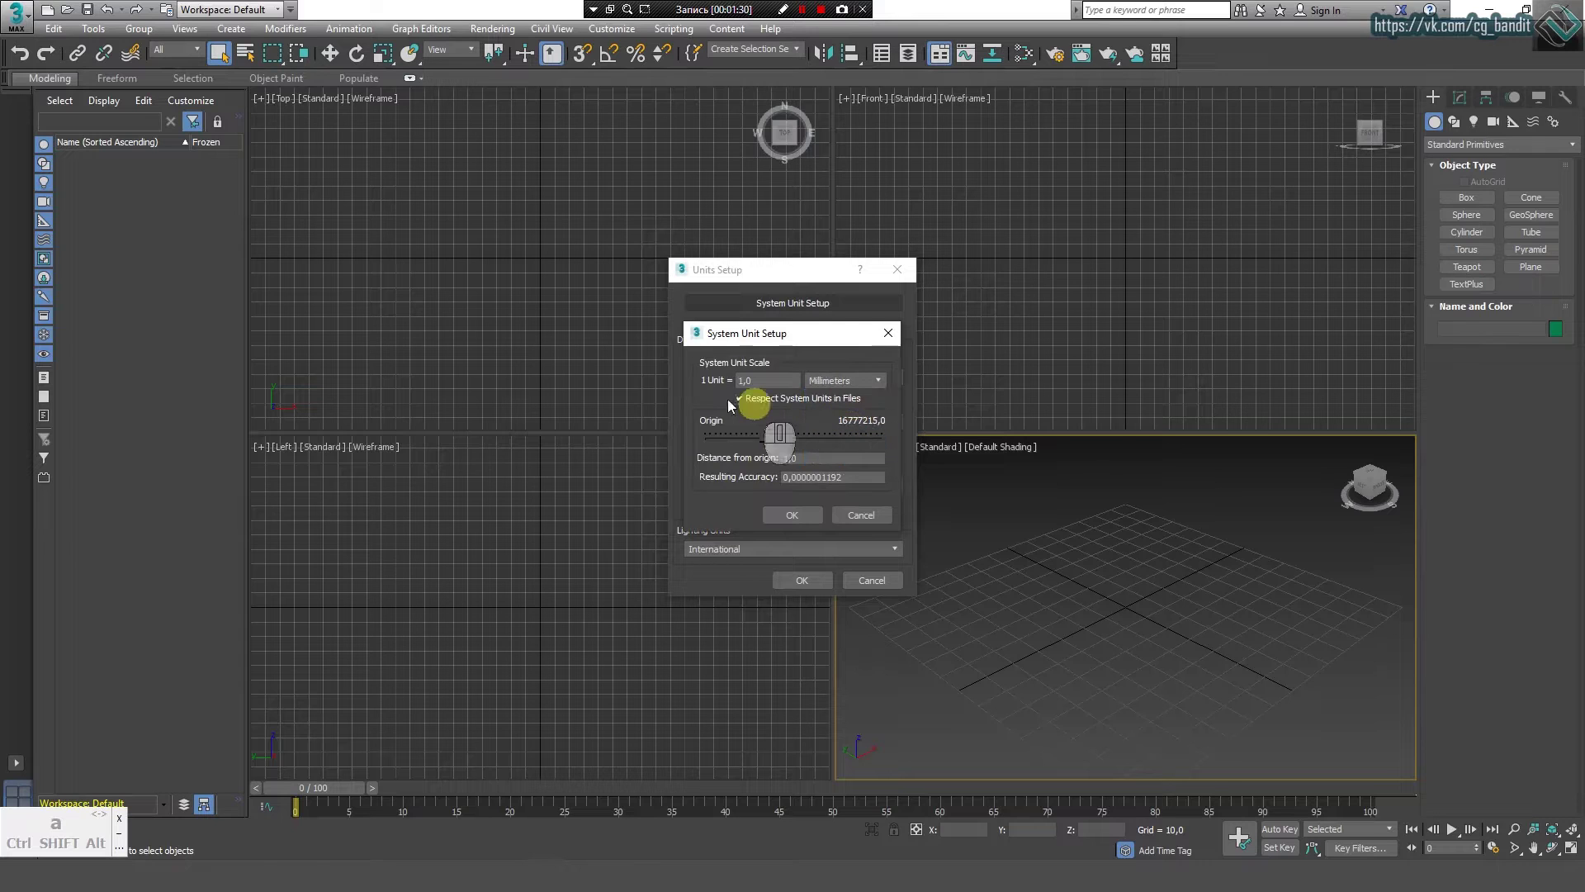
pyautogui.doubleClick(754, 381)
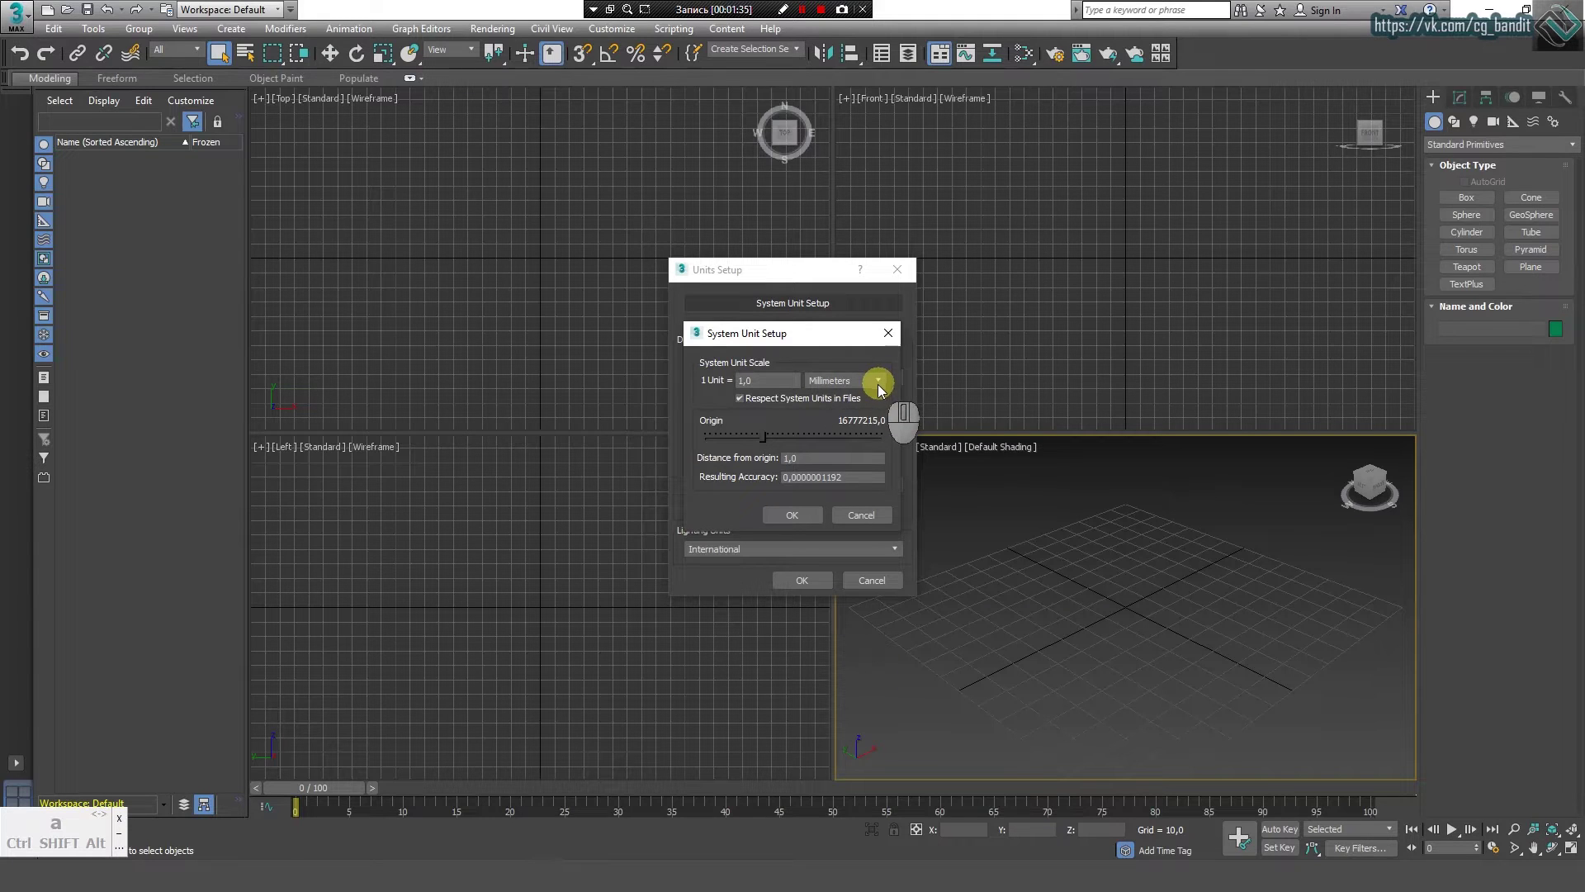
pyautogui.click(794, 513)
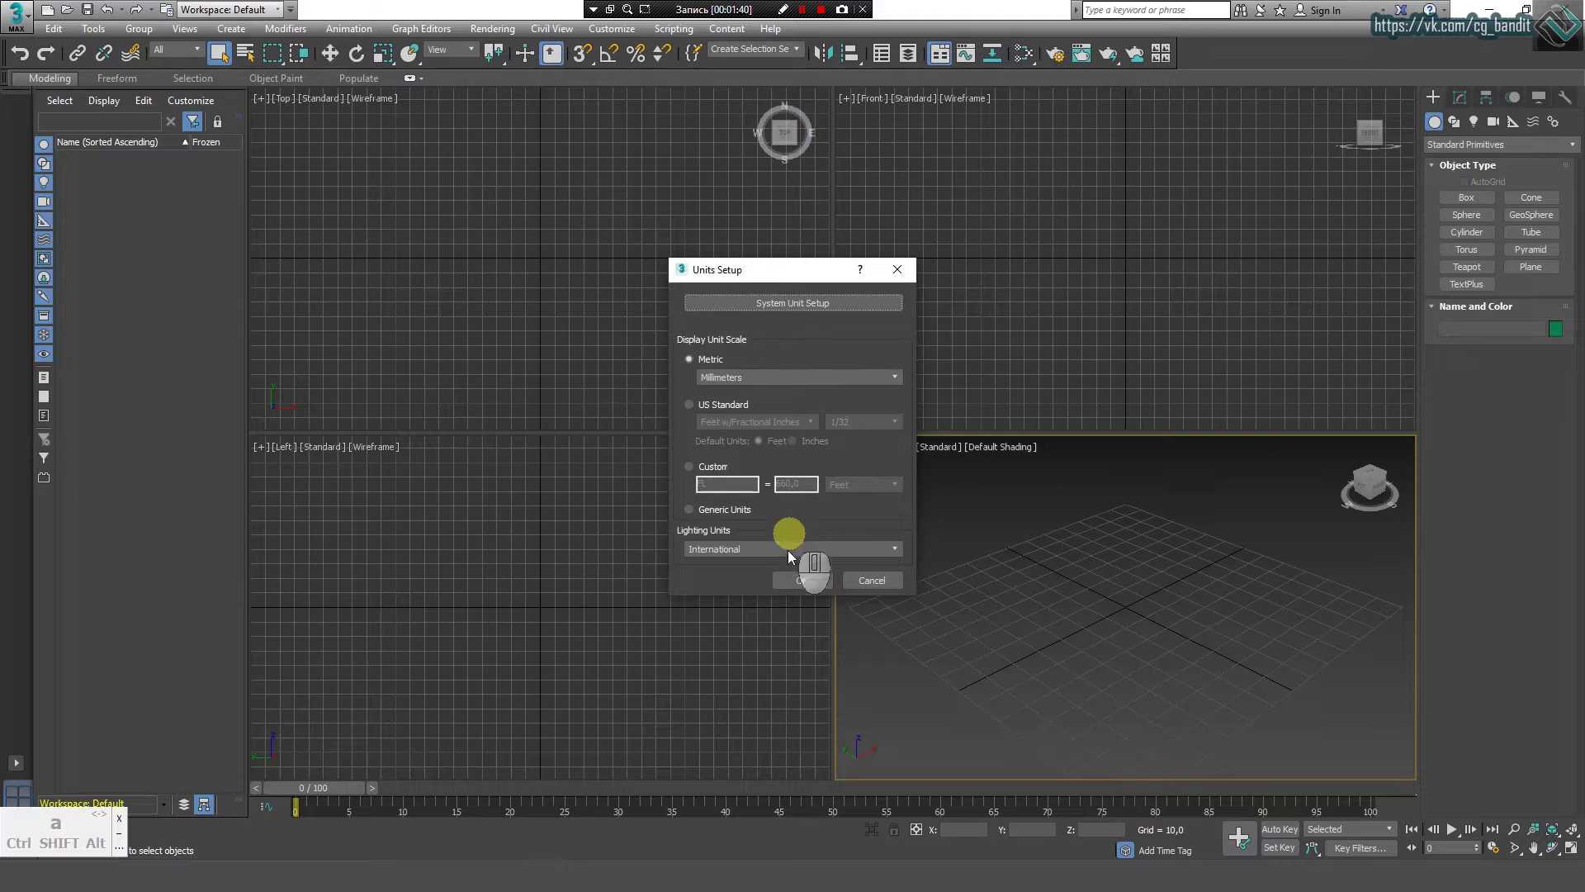
pyautogui.click(794, 577)
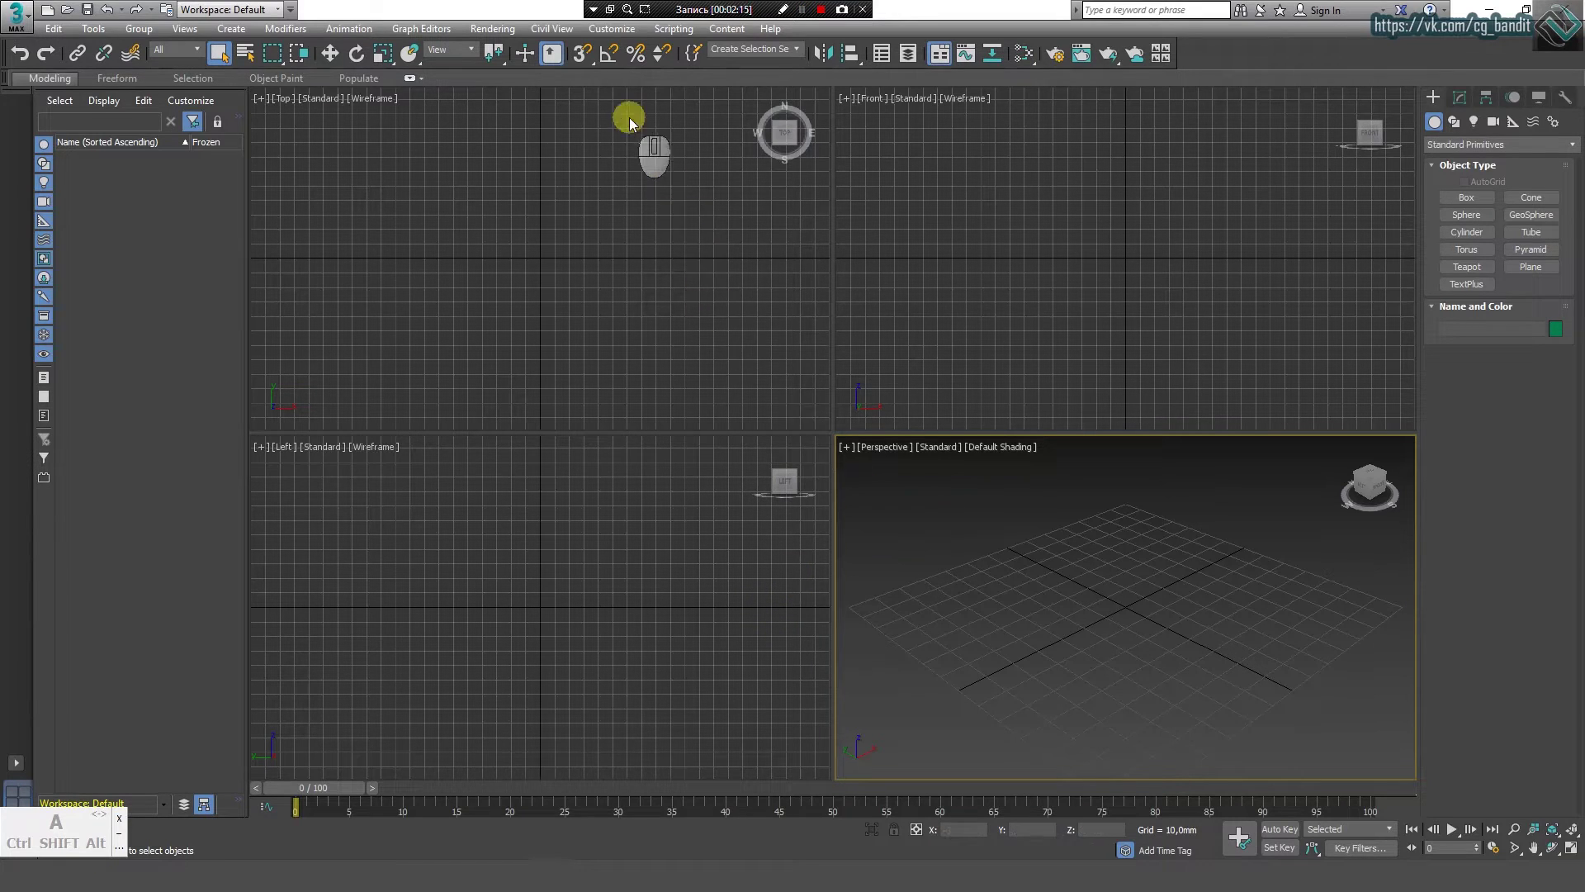
# Step: Set the scene undo levels to 150 in the general preferences and apply the change
pyautogui.click(615, 30)
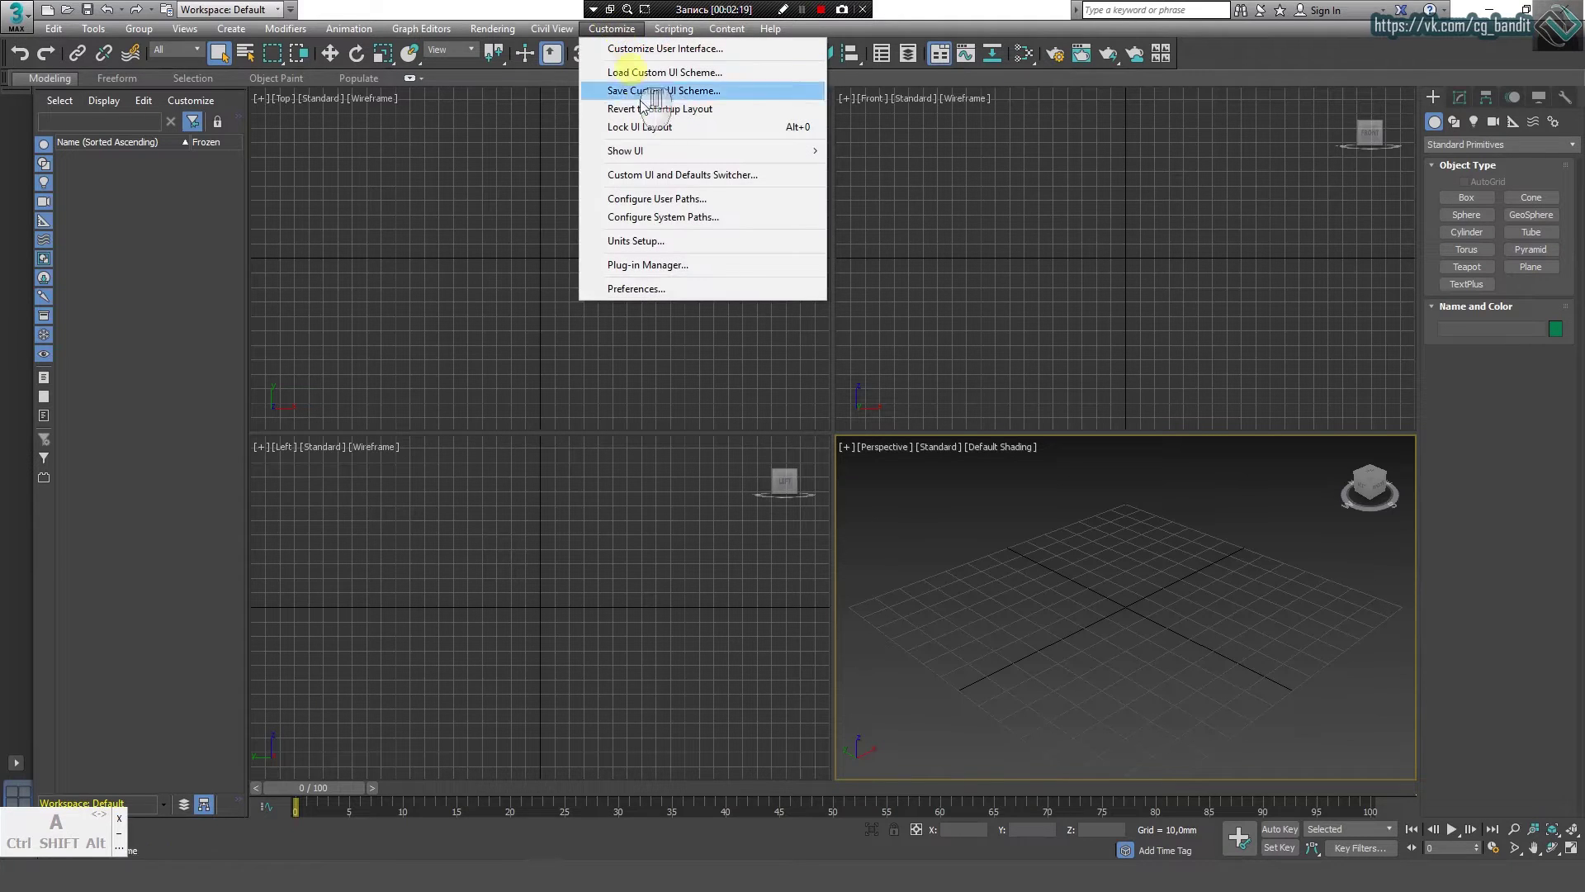
pyautogui.click(681, 287)
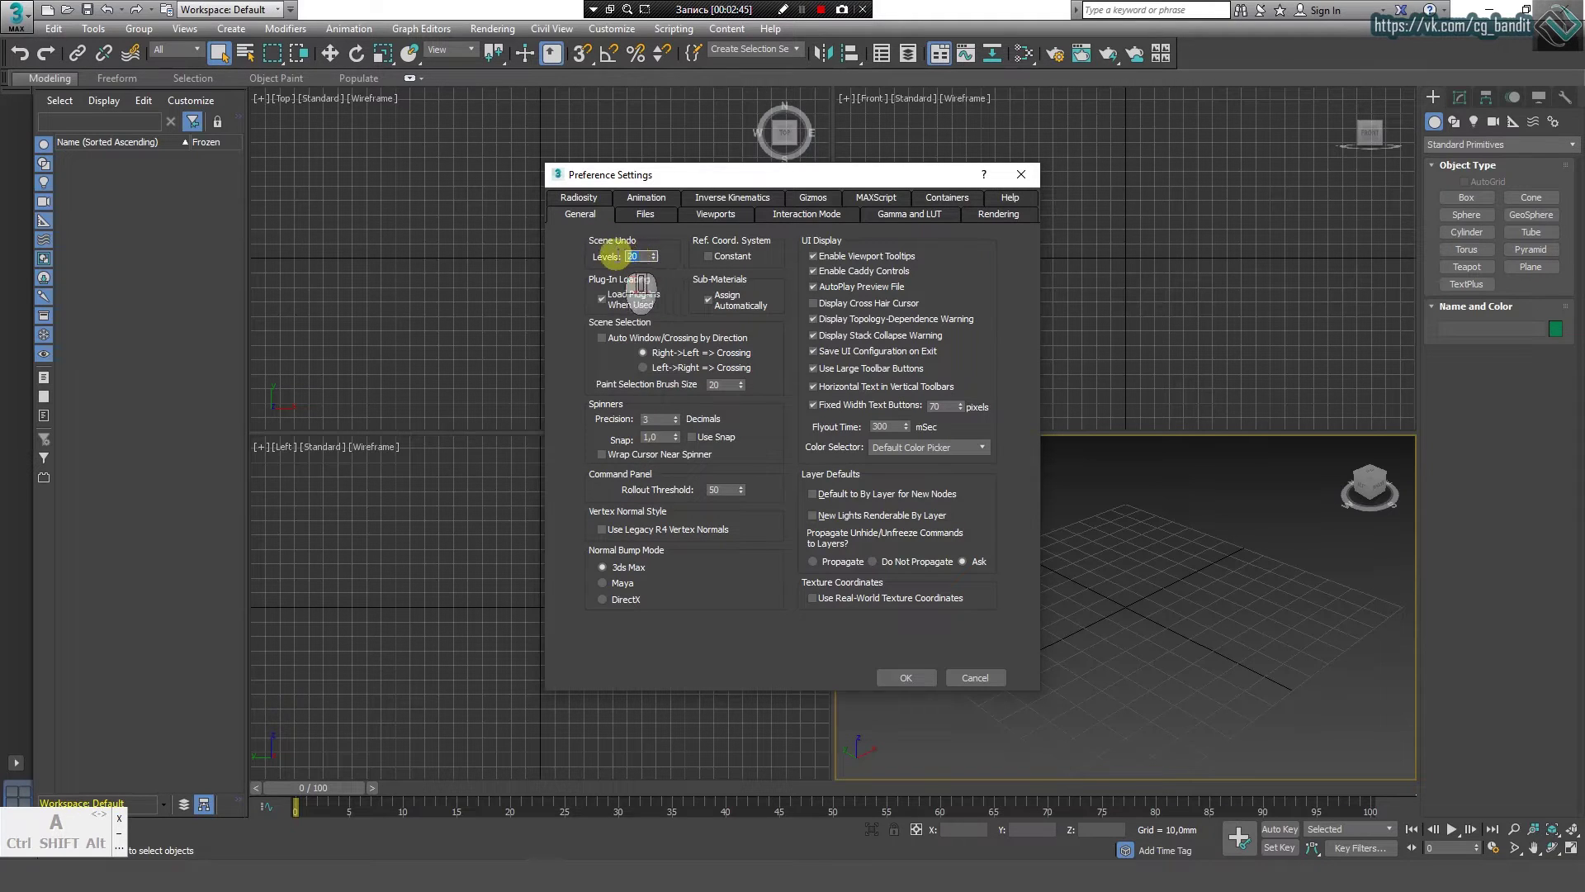
pyautogui.write('1')
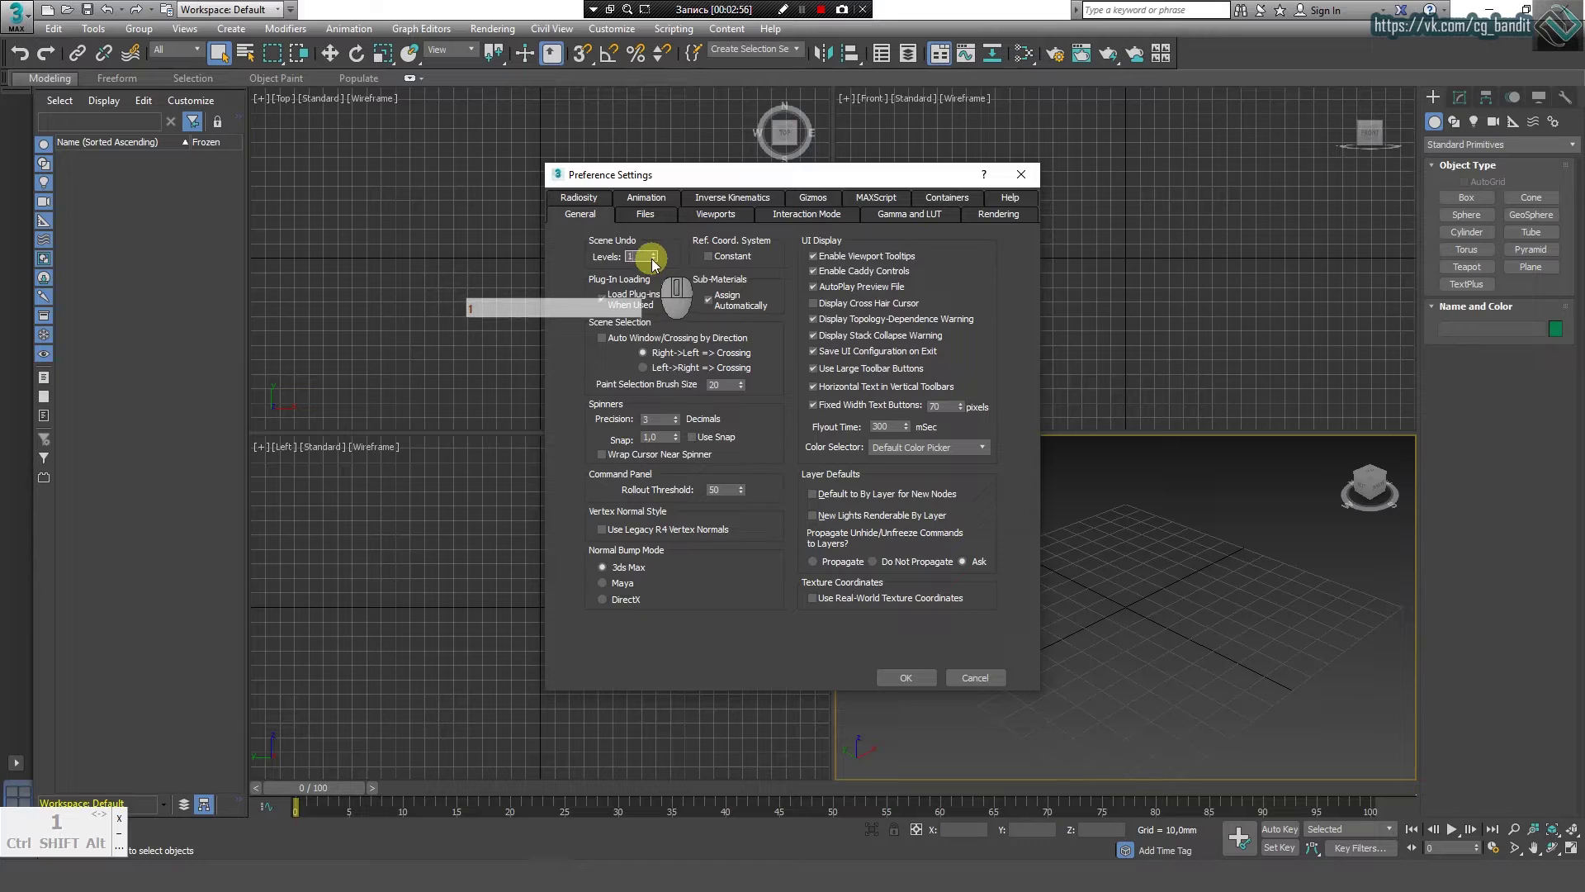
pyautogui.write('50')
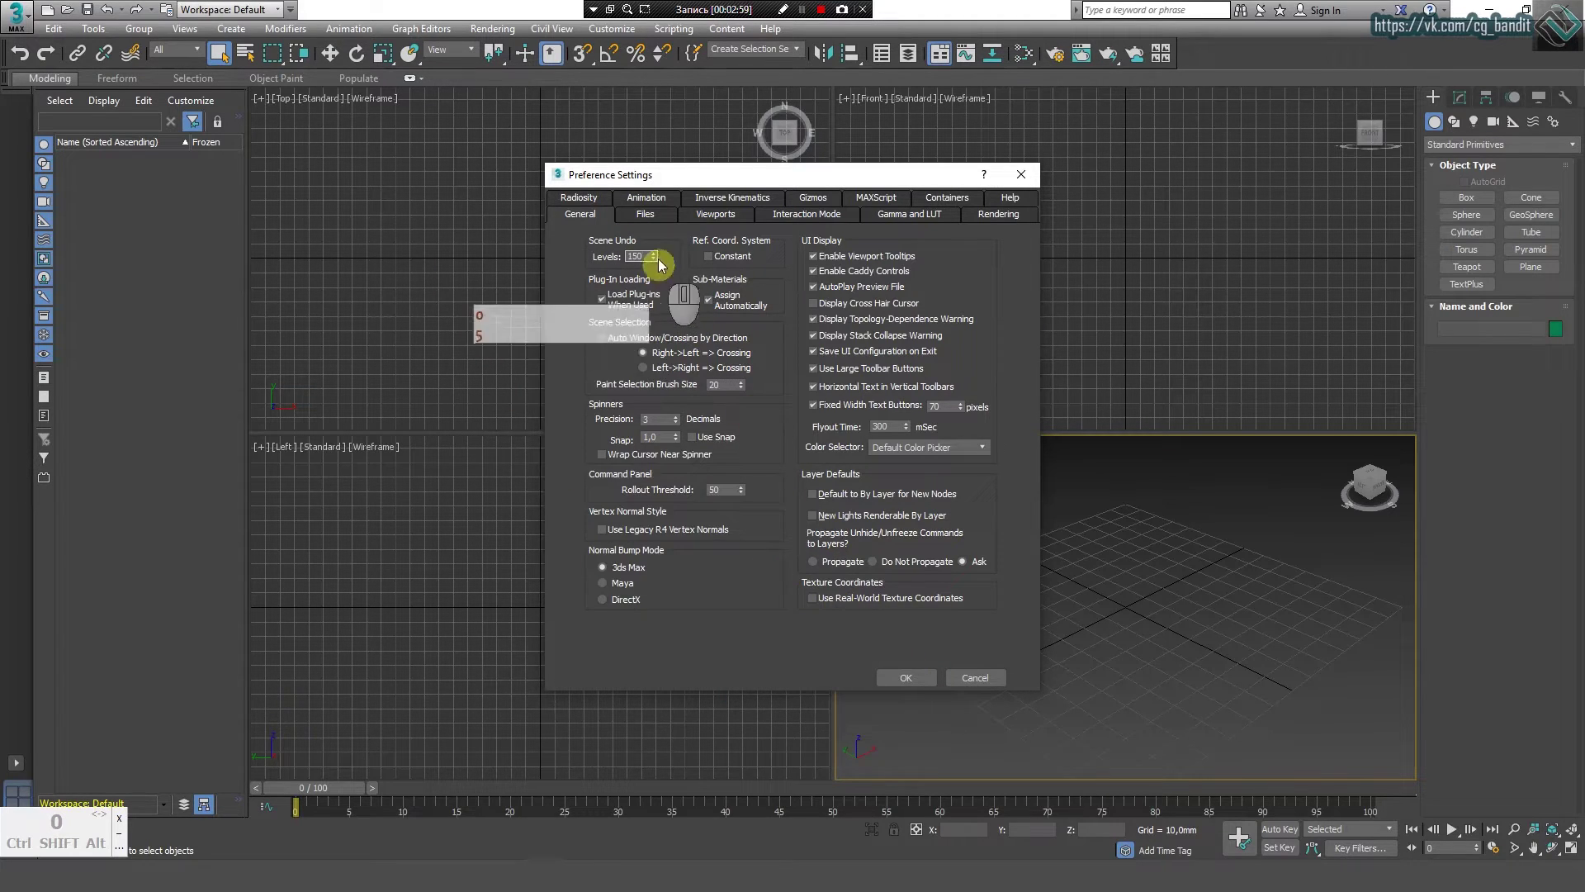
pyautogui.click(902, 673)
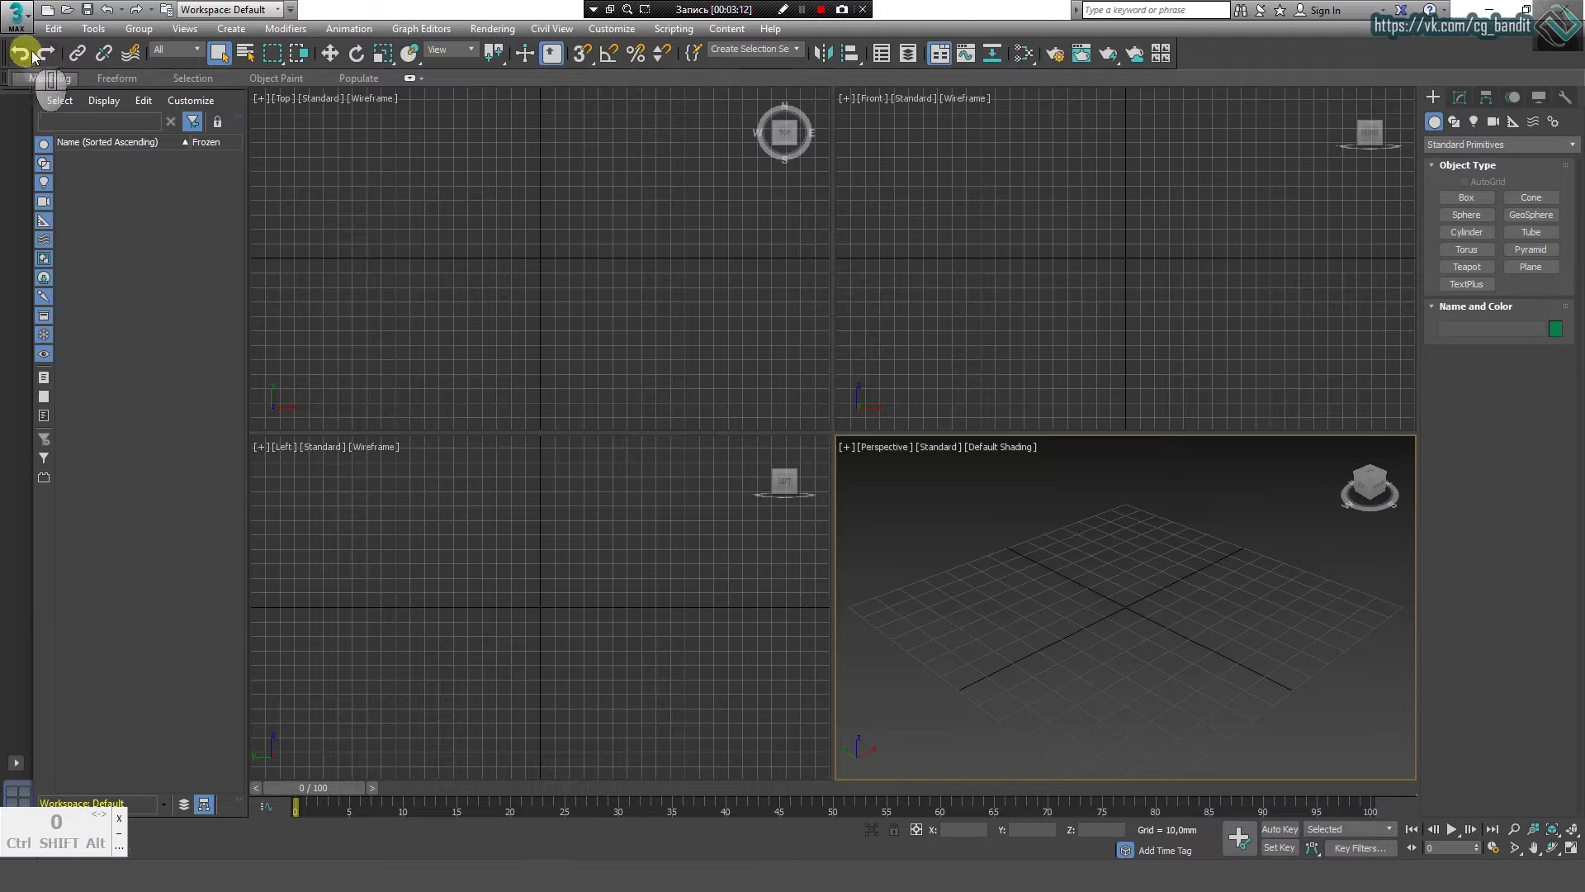
# Step: Create a box about 61 mm long and 90 mm wide on the grid in the Perspective view
pyautogui.click(1457, 194)
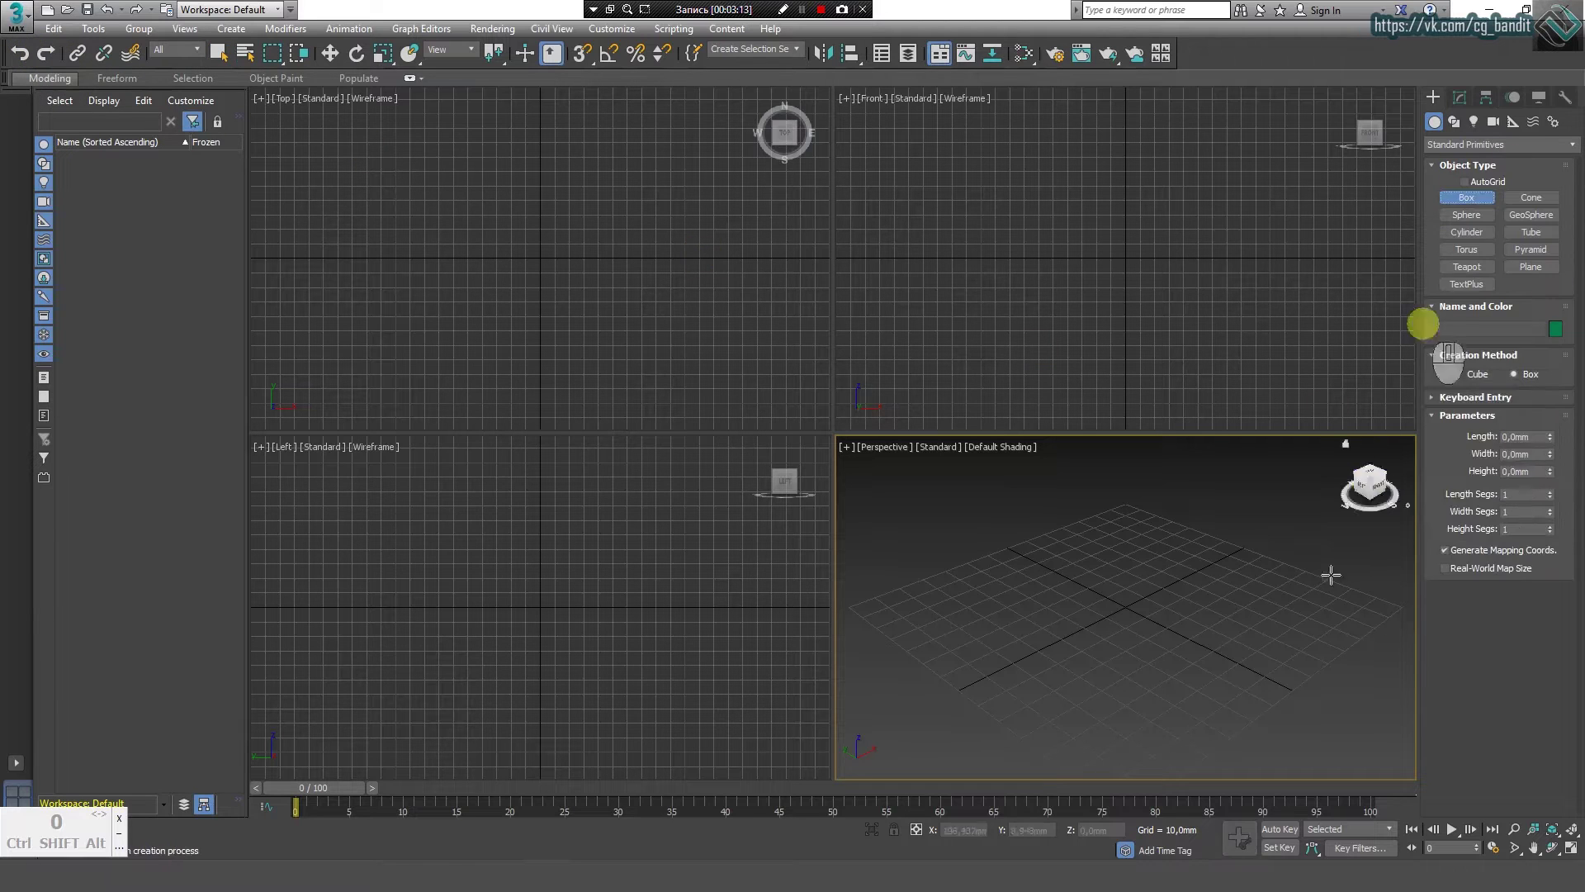
pyautogui.moveTo(1205, 557); pyautogui.dragTo(955, 553)
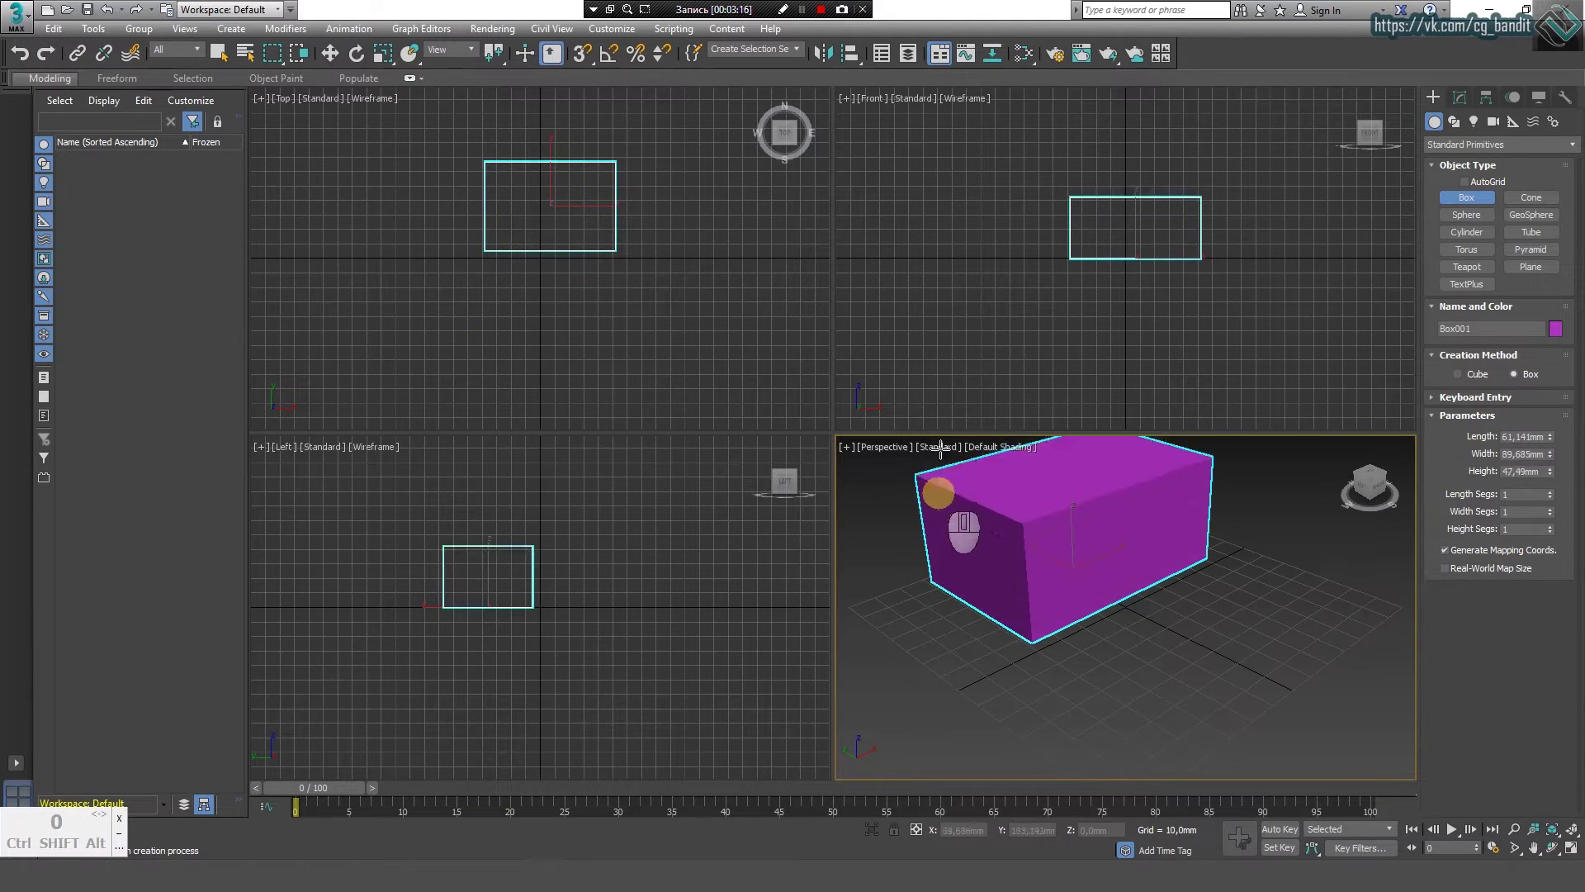
pyautogui.click(948, 477)
# Step: Move the box to several different positions across the grid in the Perspective view
pyautogui.rightClick(1077, 561)
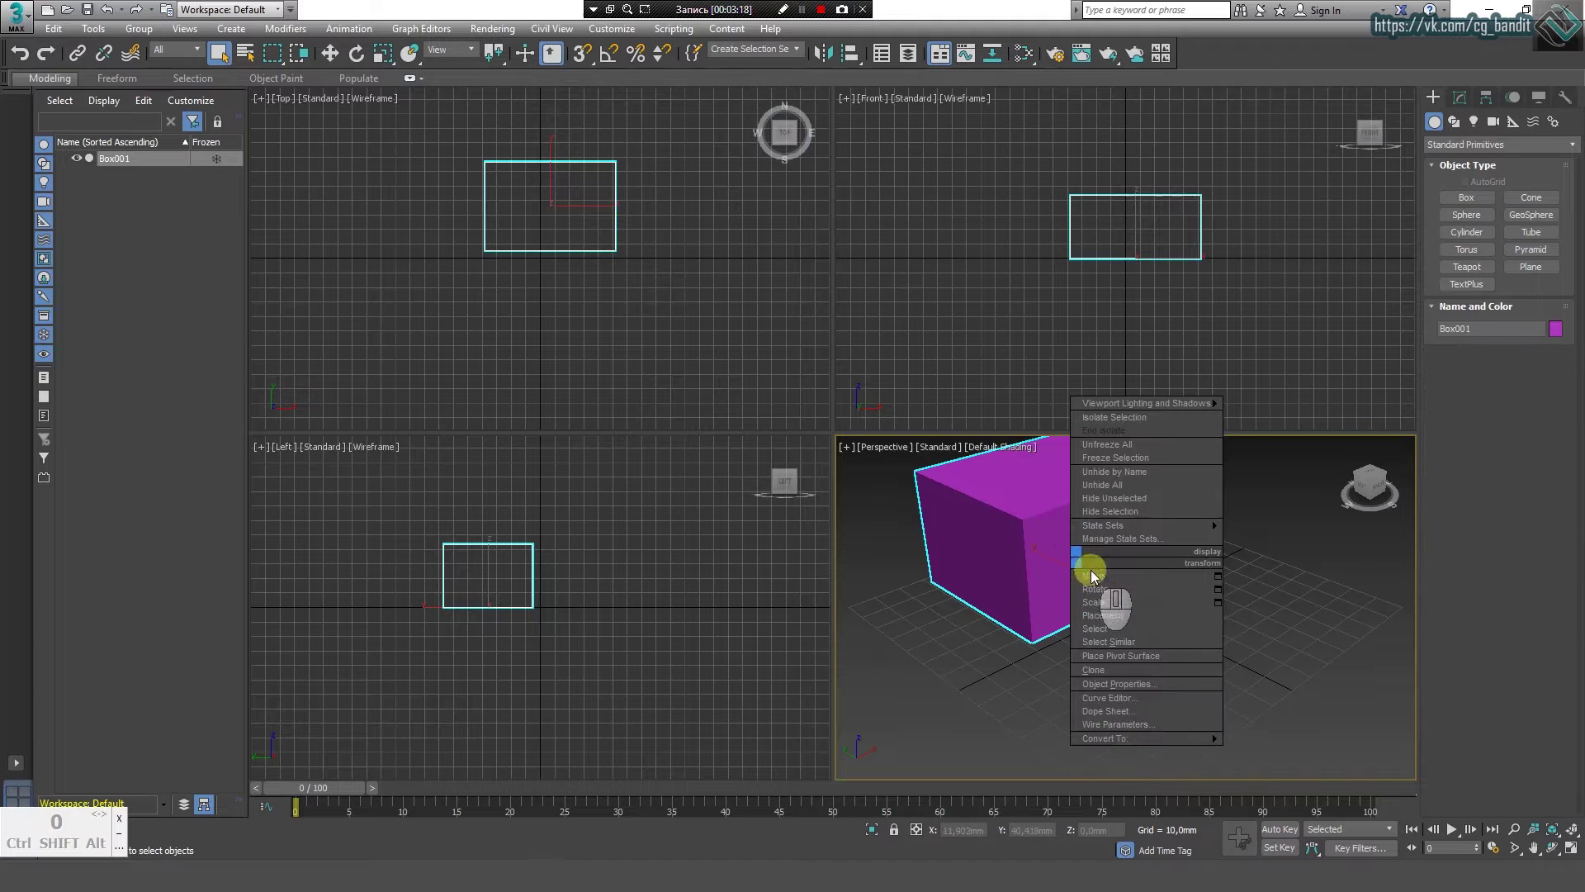
pyautogui.click(1094, 568)
pyautogui.moveTo(1090, 558); pyautogui.dragTo(1114, 542)
pyautogui.moveTo(1181, 556); pyautogui.dragTo(1144, 525)
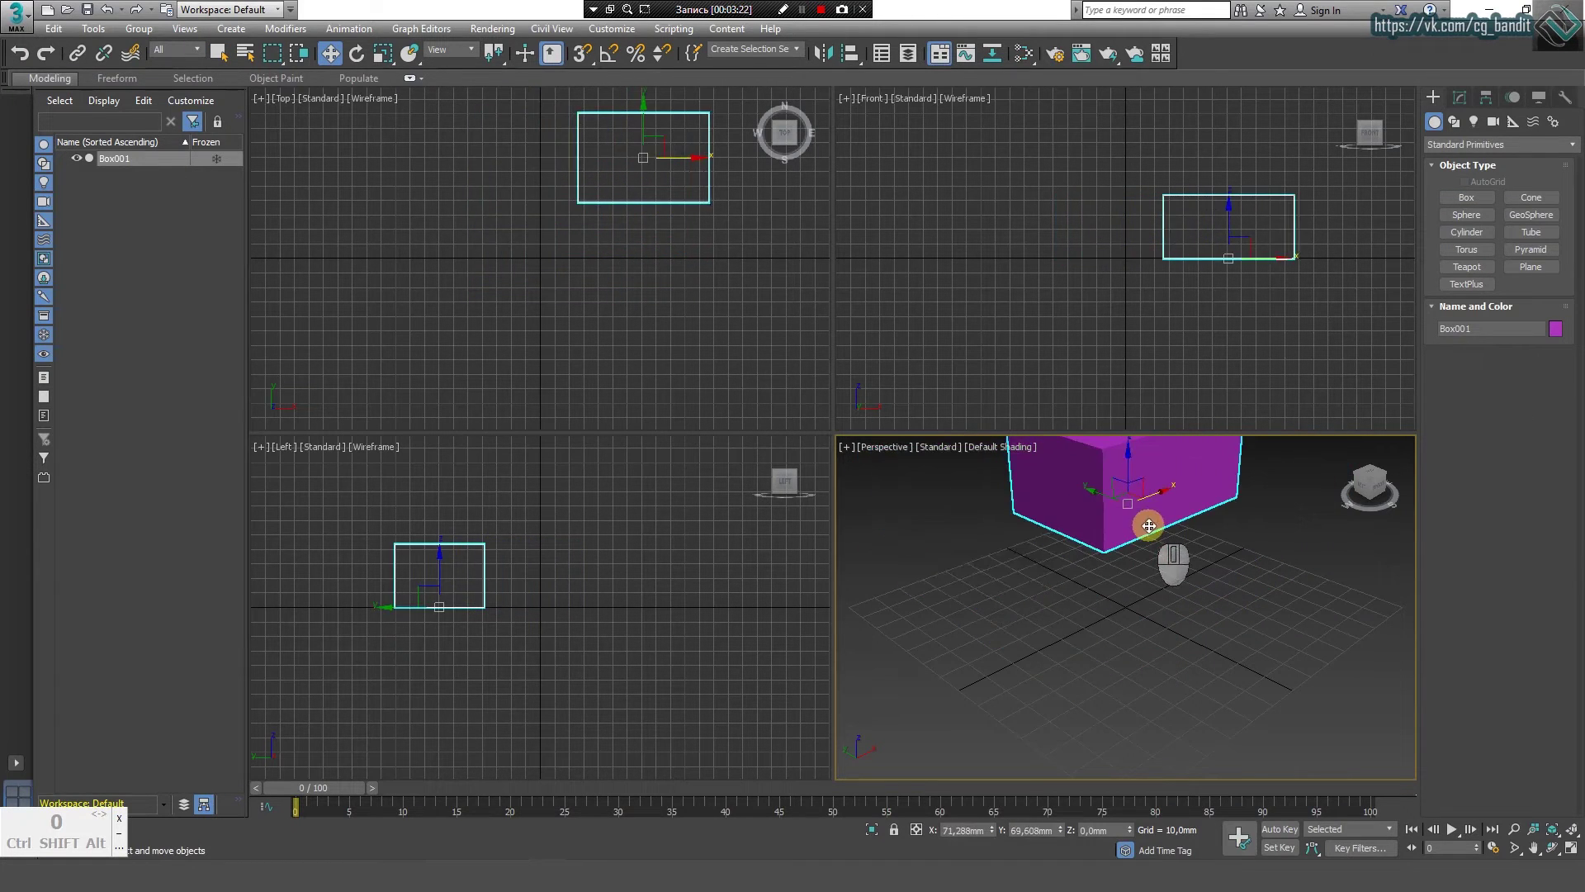
# Step: Undo the box's moves one by one, and delete the box from the scene
pyautogui.click(20, 56)
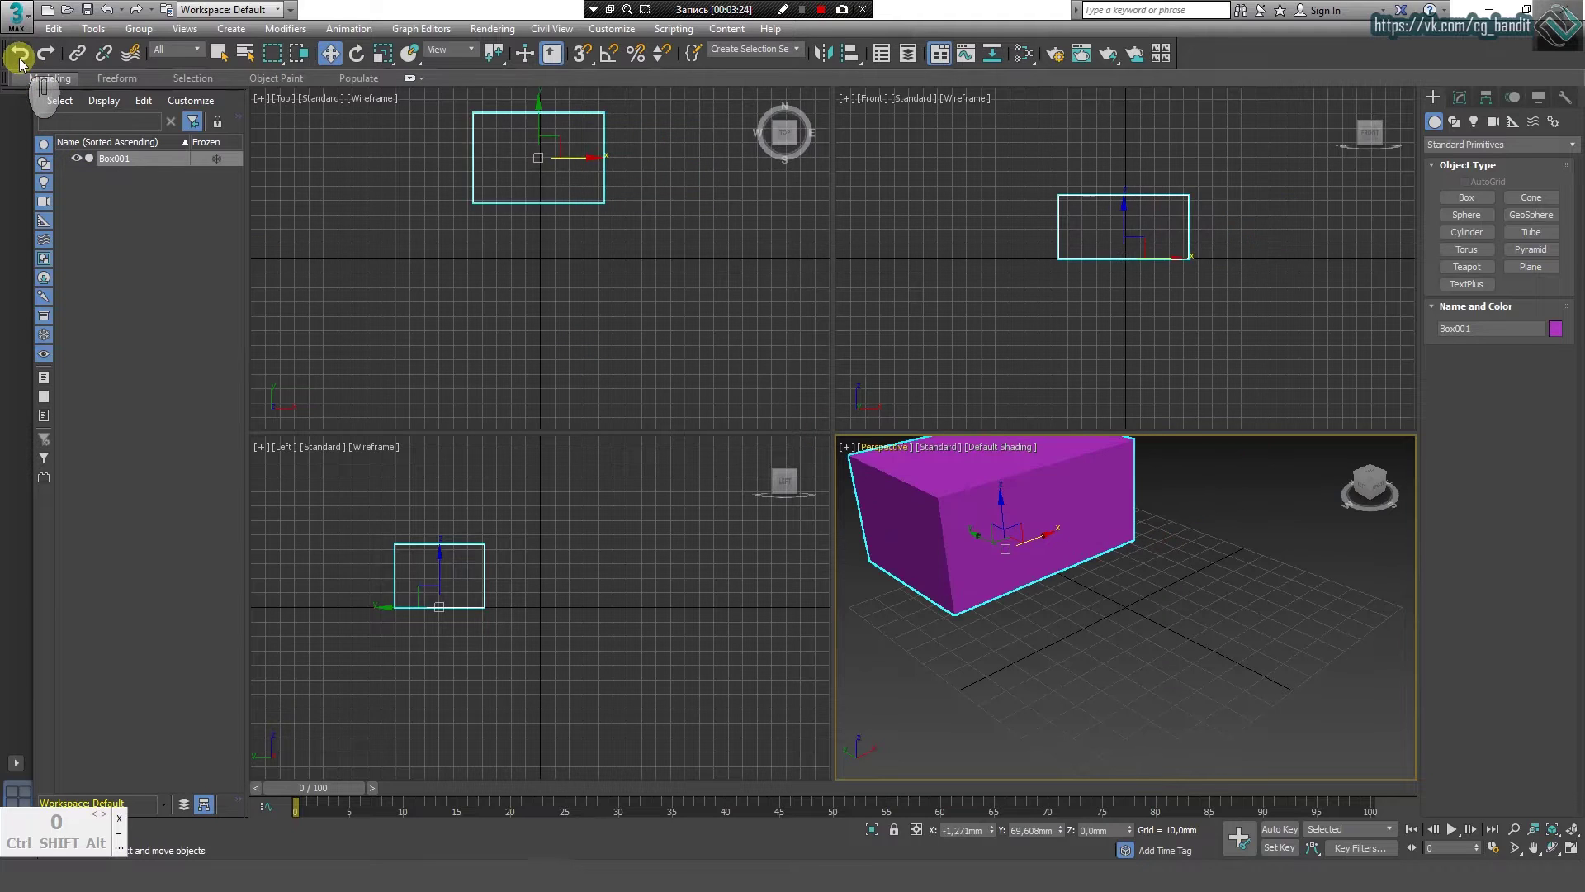
pyautogui.click(21, 56)
pyautogui.click(22, 57)
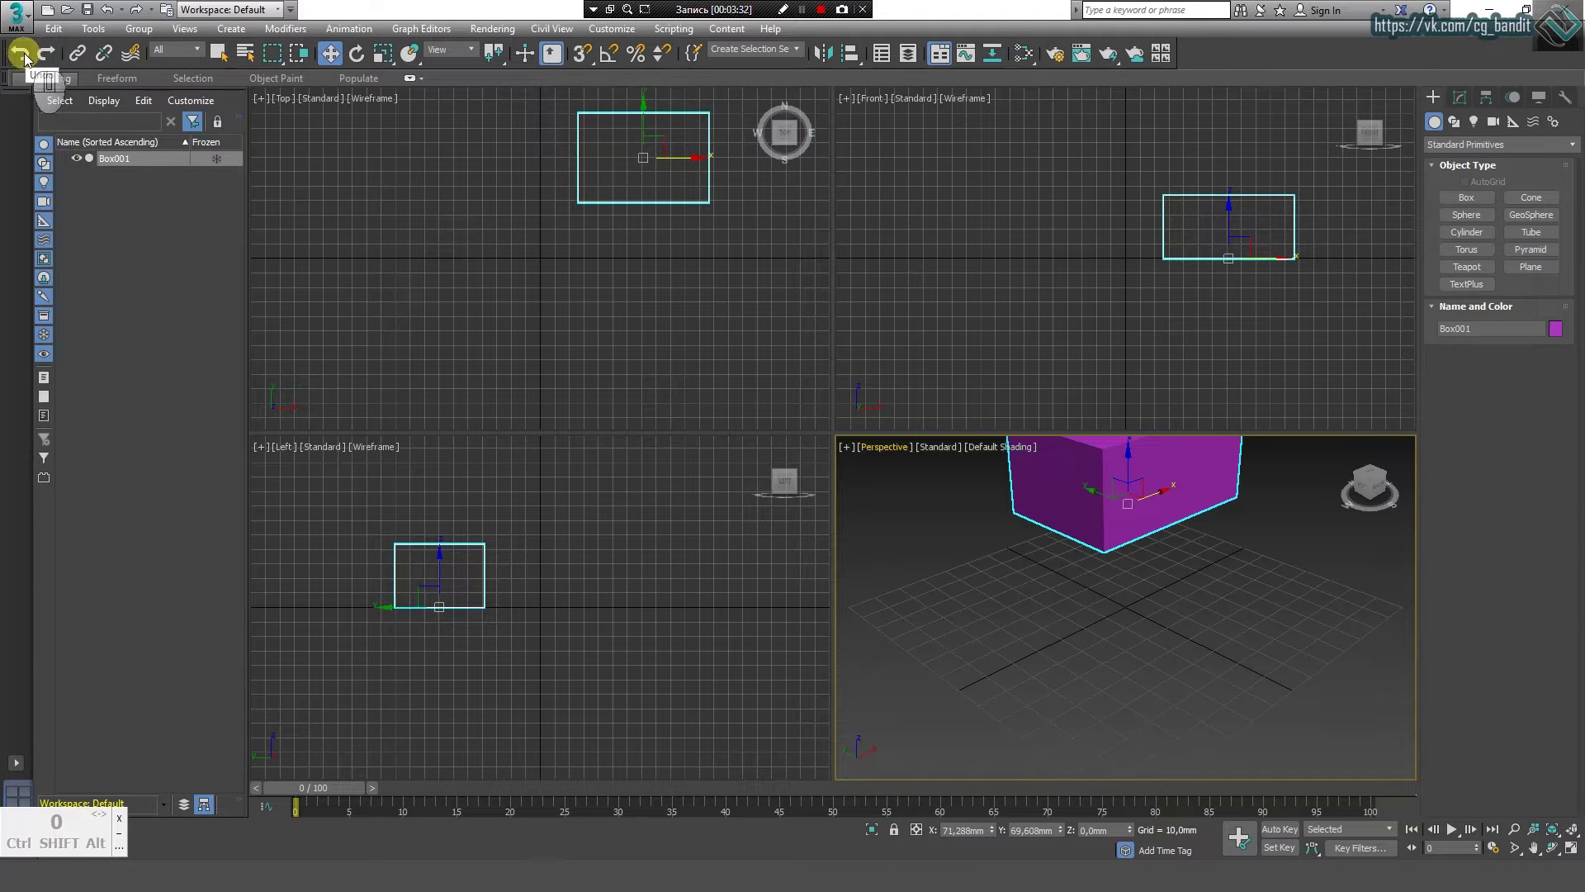
pyautogui.click(22, 56)
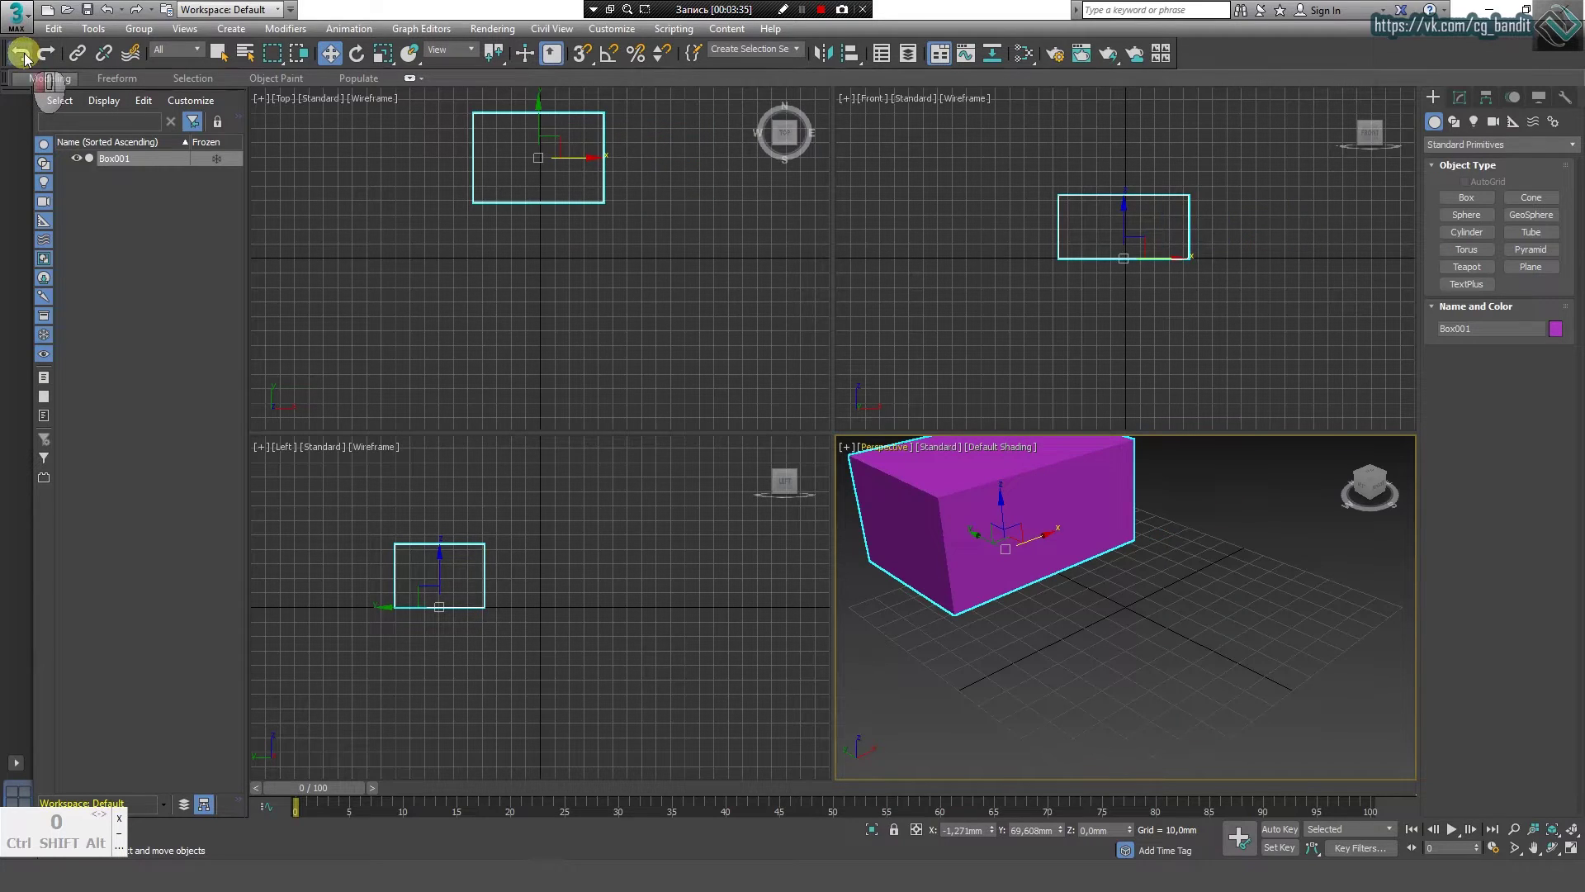
pyautogui.click(21, 56)
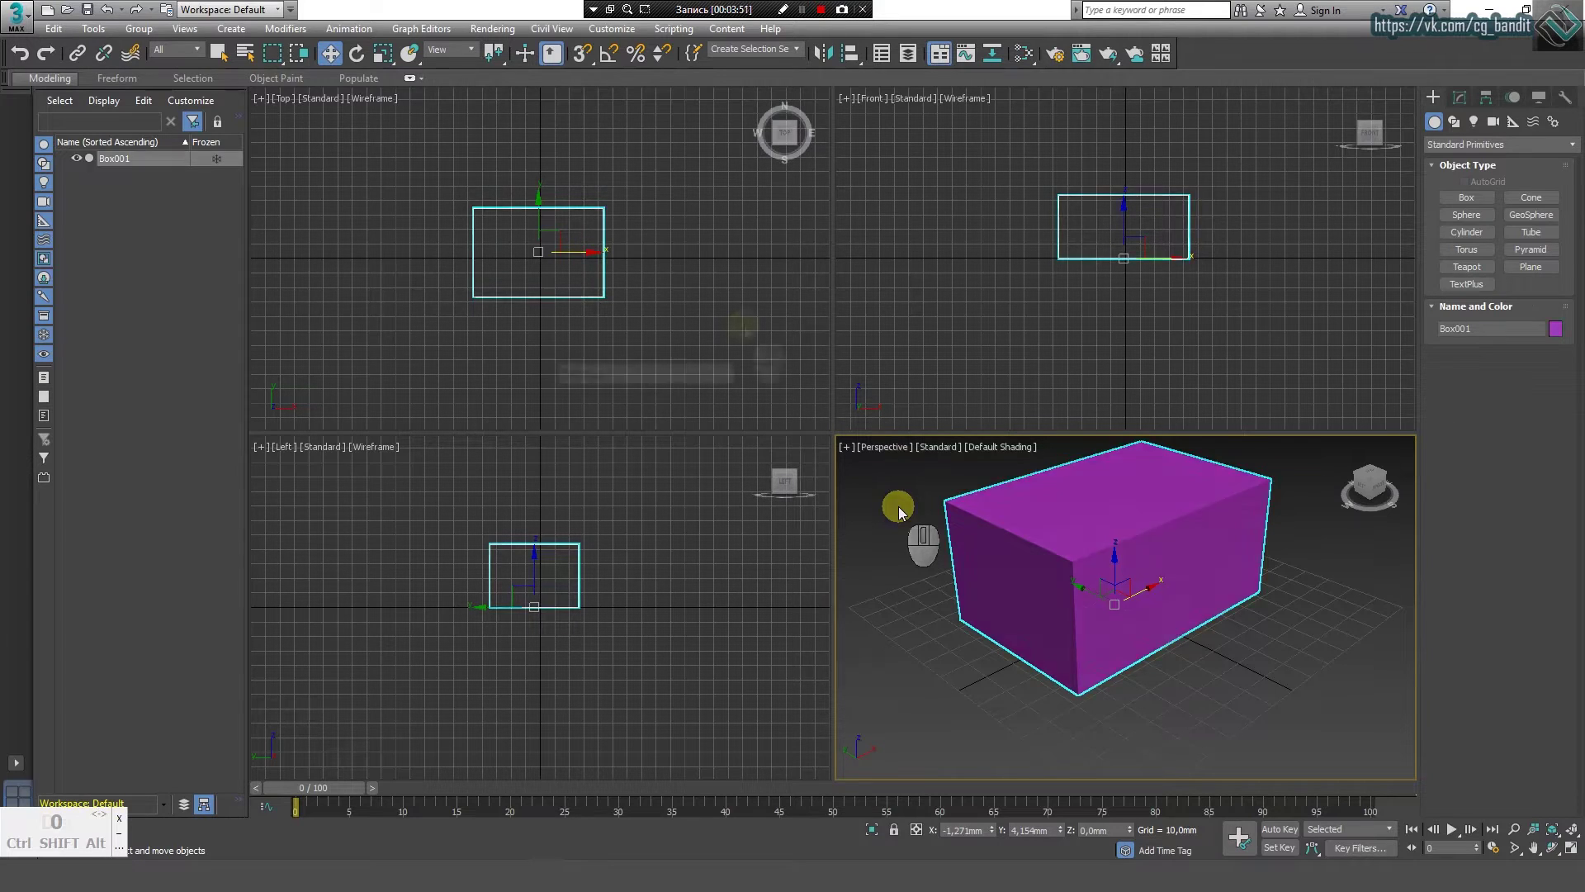
pyautogui.press('Delete')
# Step: Set the auto backup interval to 30 minutes in the file preferences
pyautogui.click(612, 28)
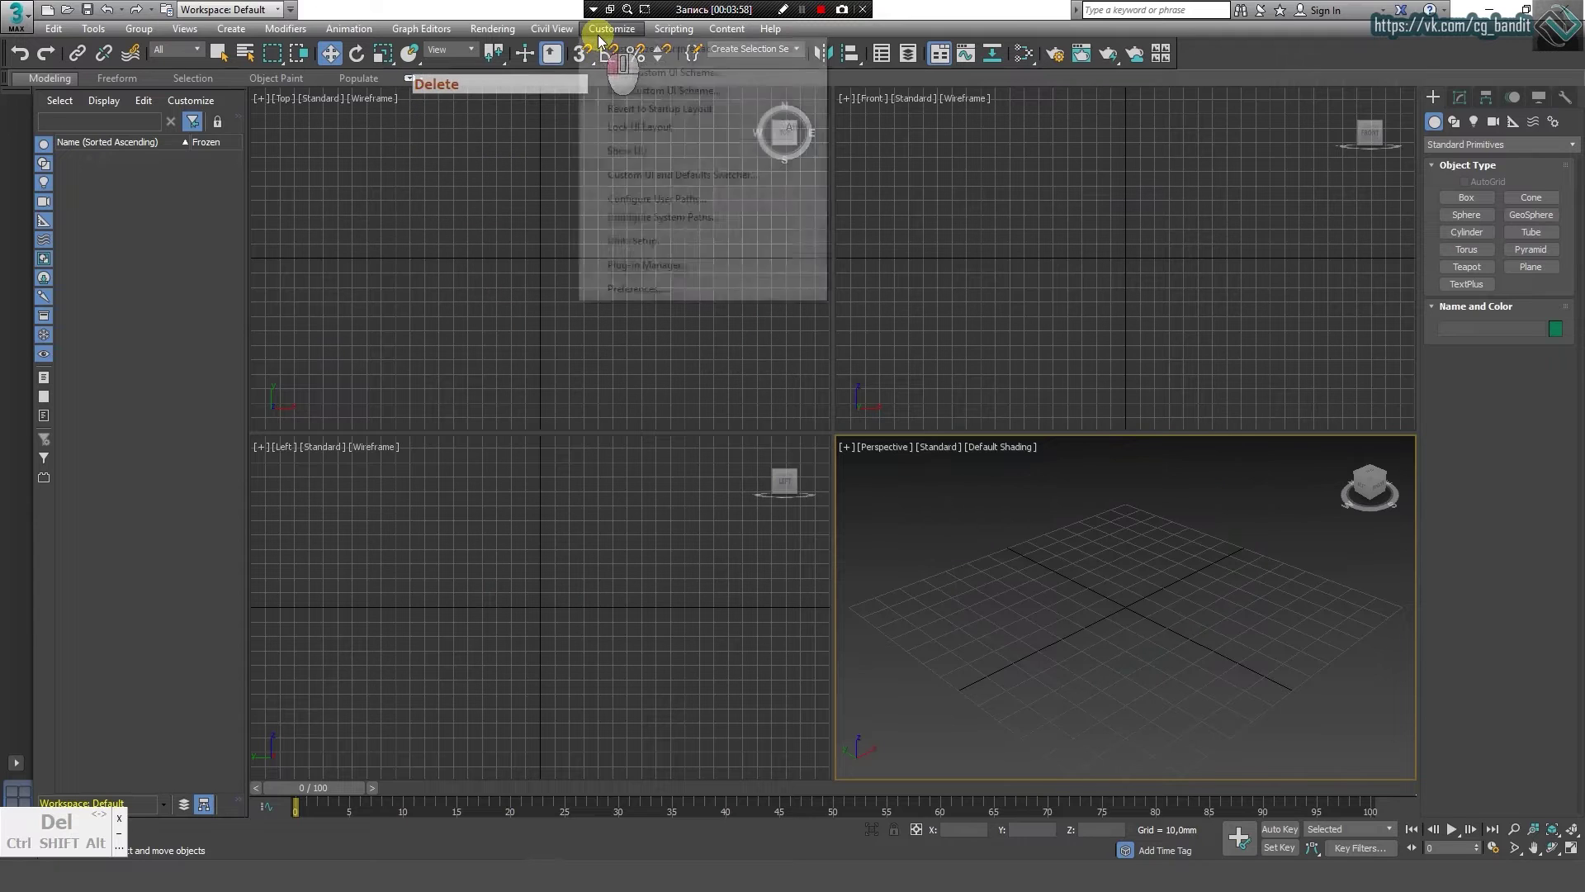
pyautogui.click(641, 287)
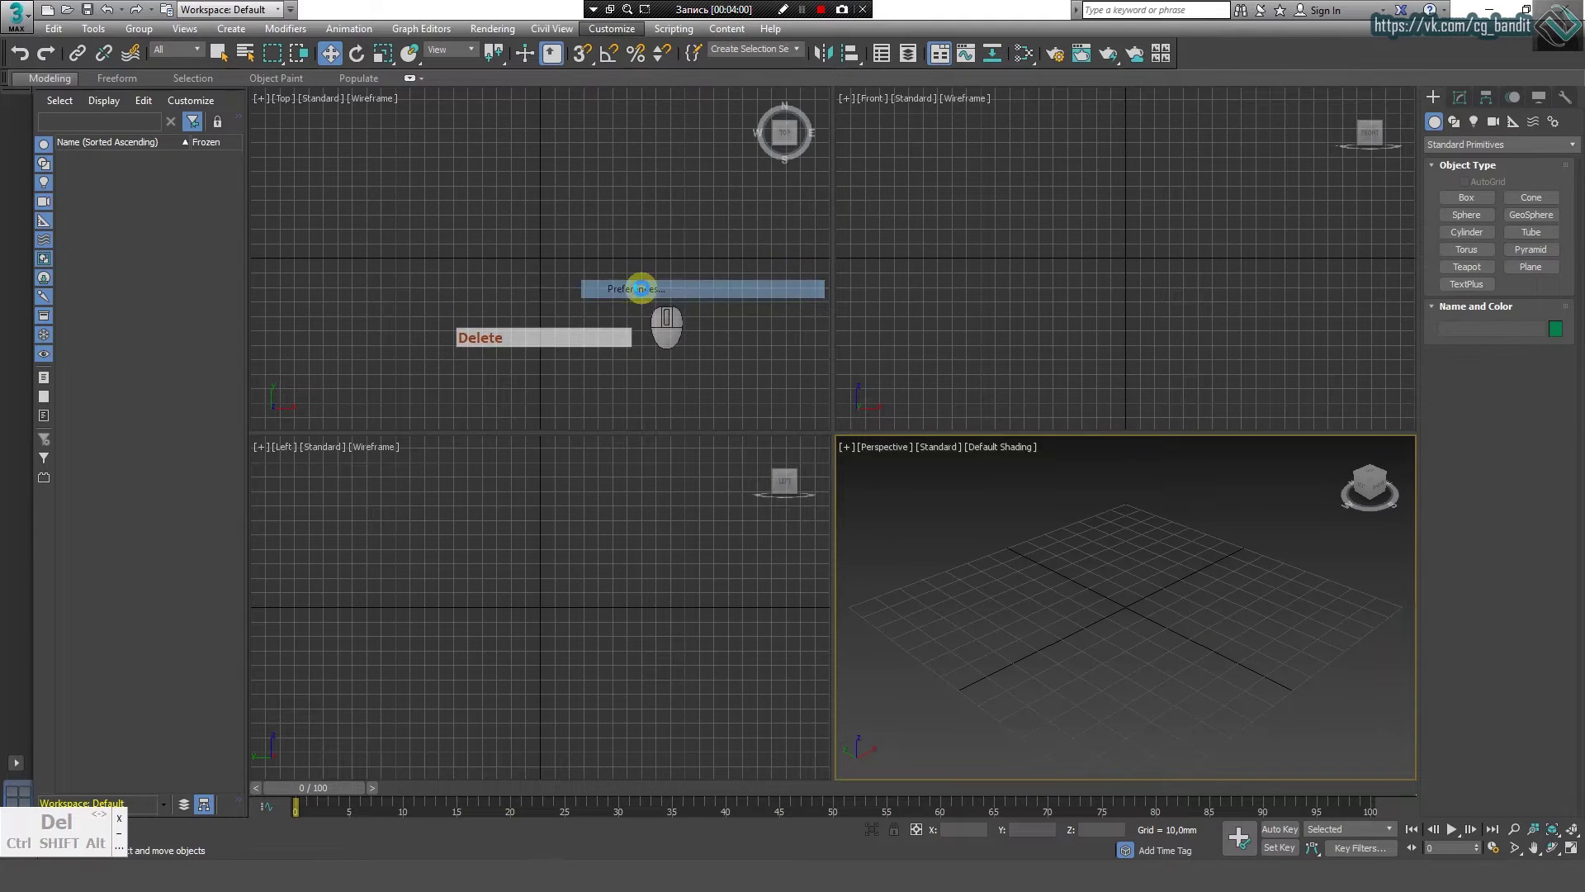
pyautogui.click(646, 214)
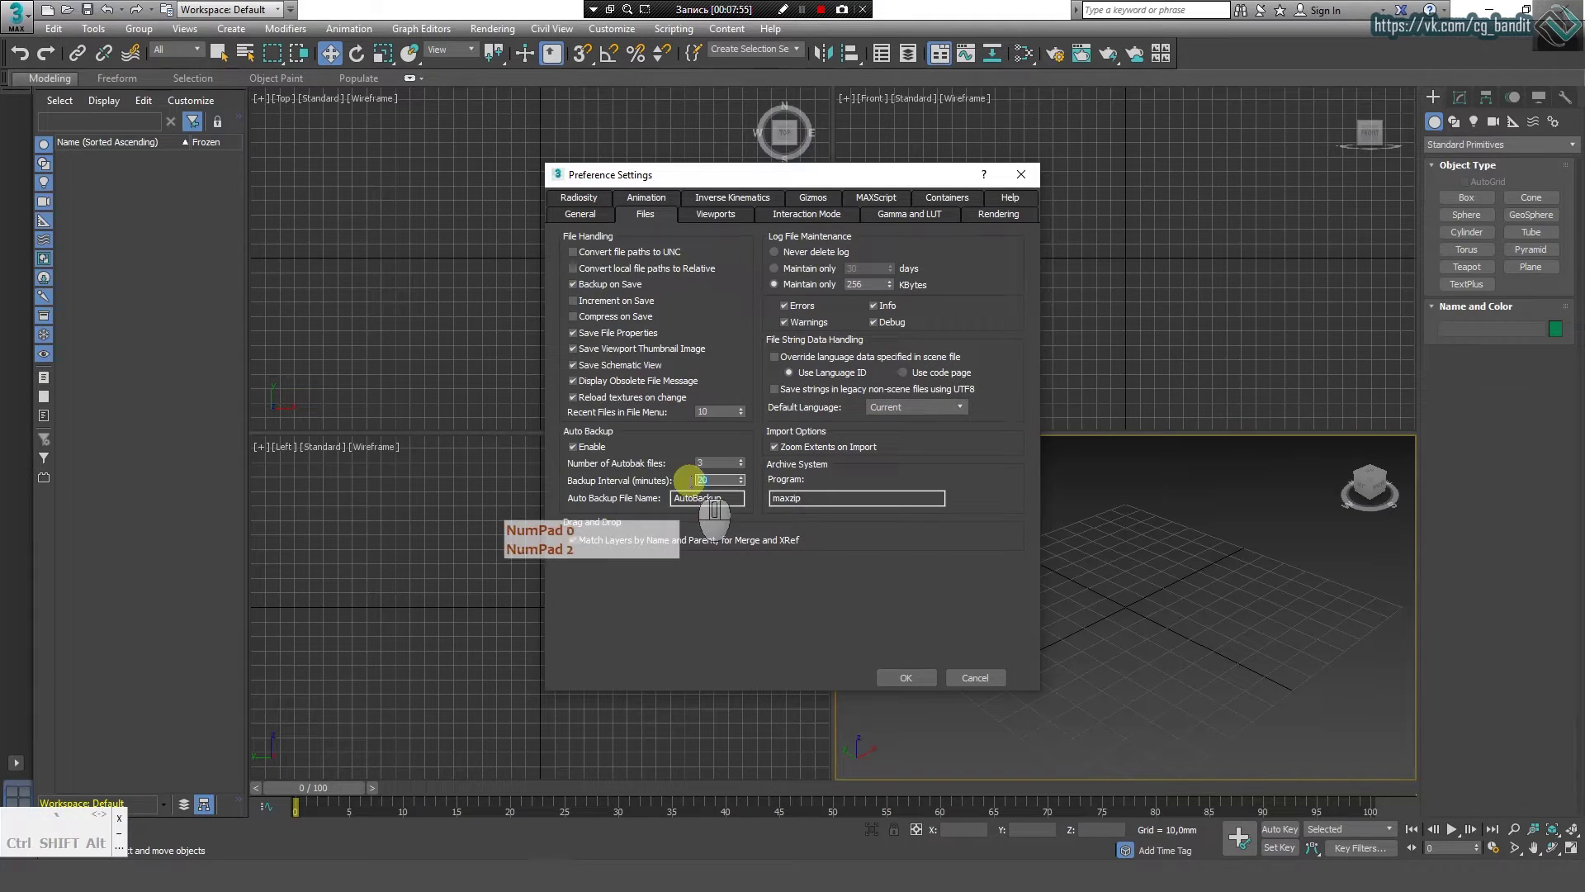
pyautogui.write('30')
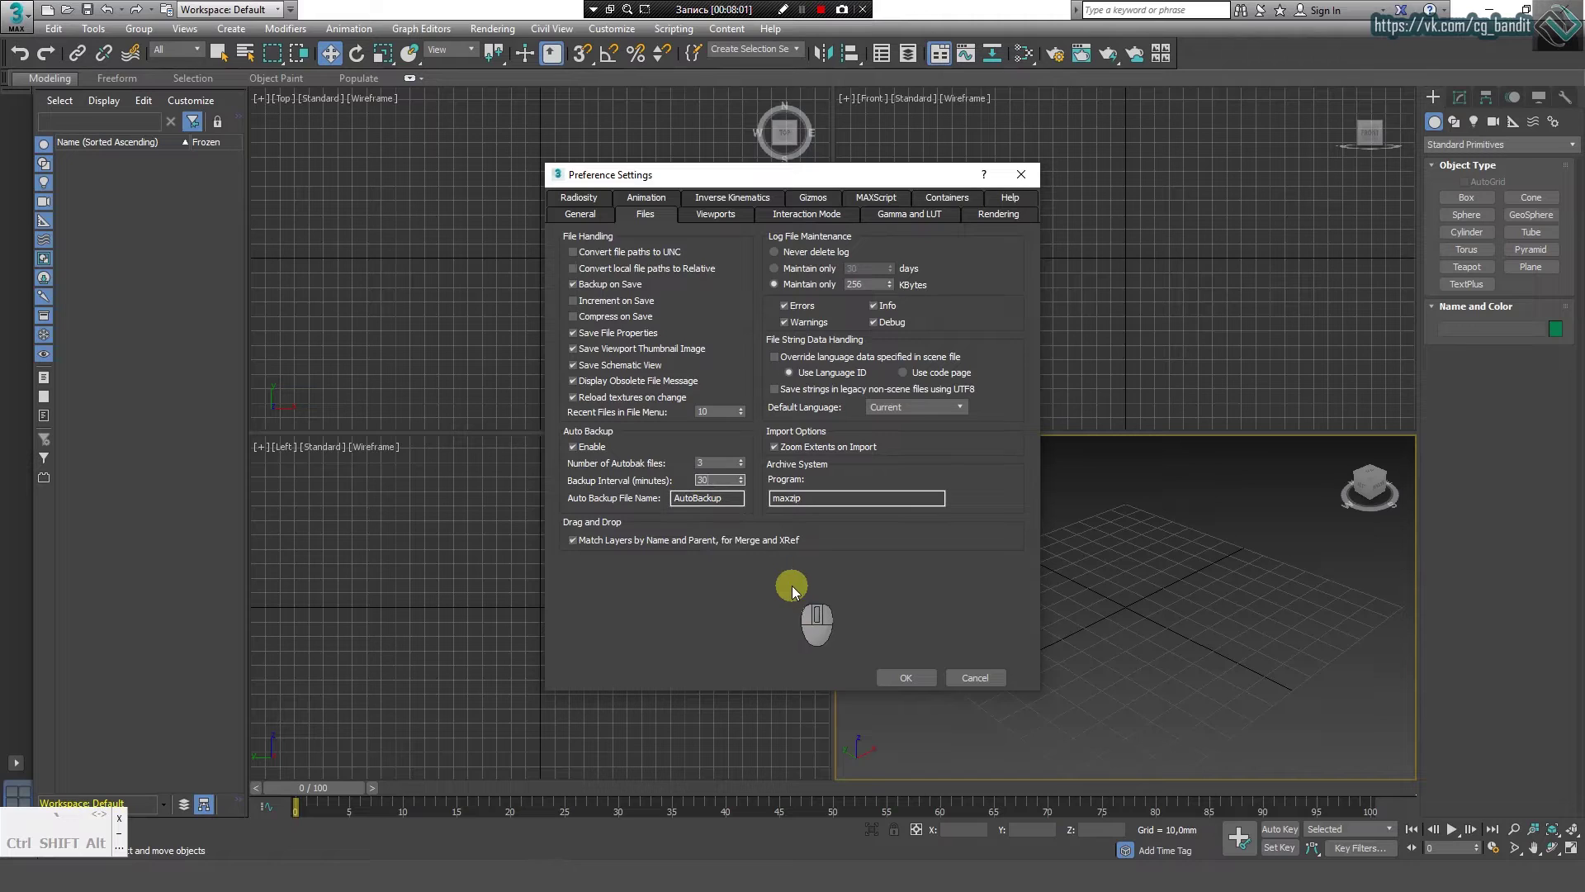
# Step: Check the number of Autobak files and the backup interval, and apply the preferences
pyautogui.click(719, 463)
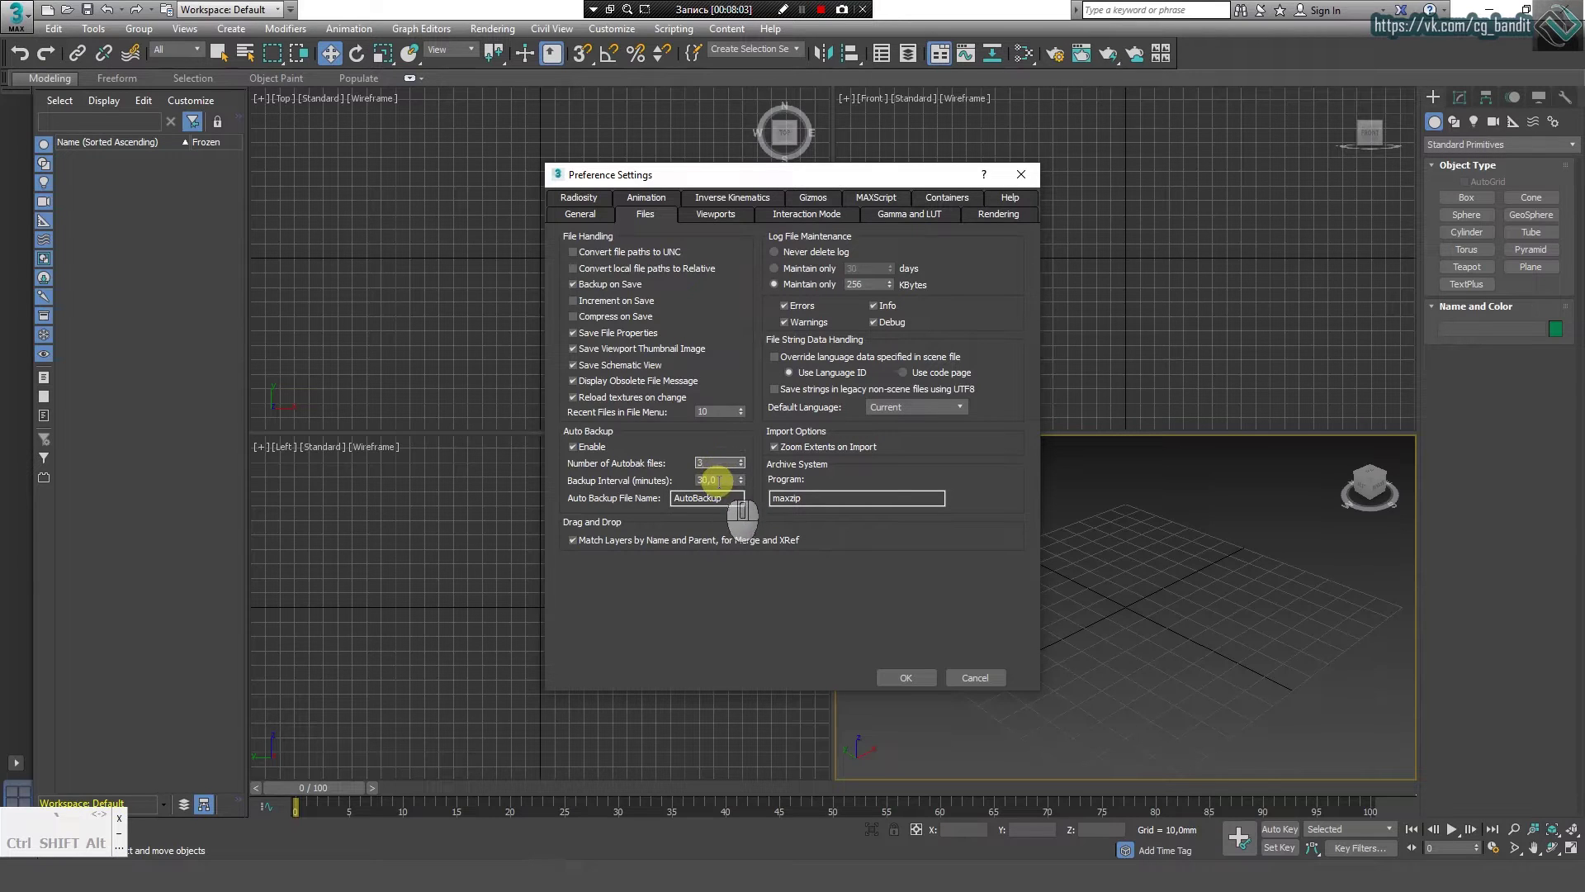
pyautogui.click(702, 479)
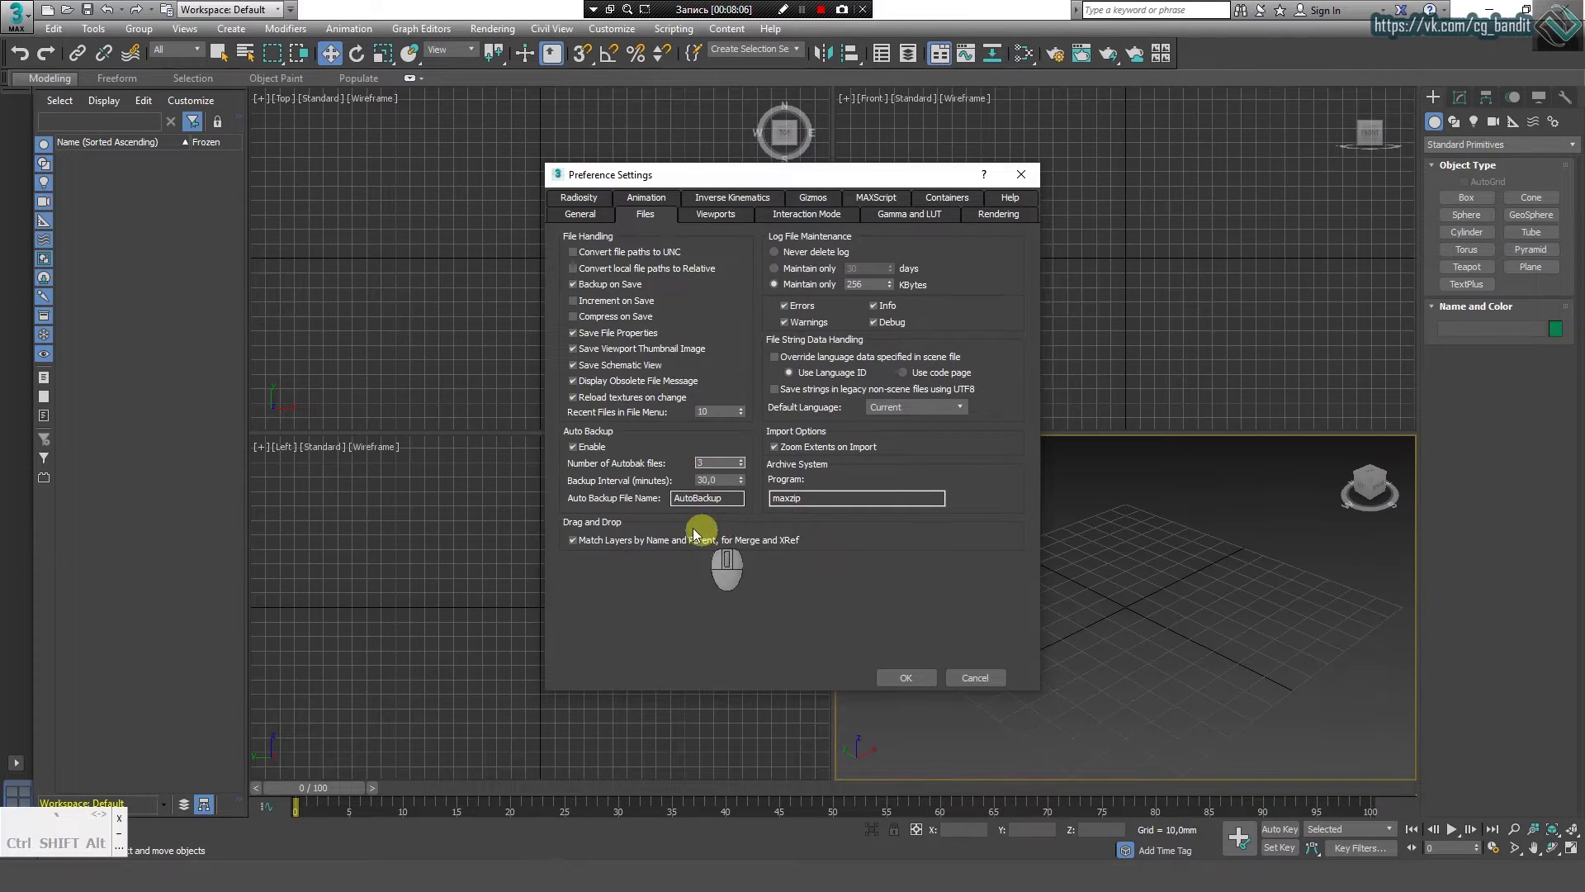
pyautogui.doubleClick(714, 481)
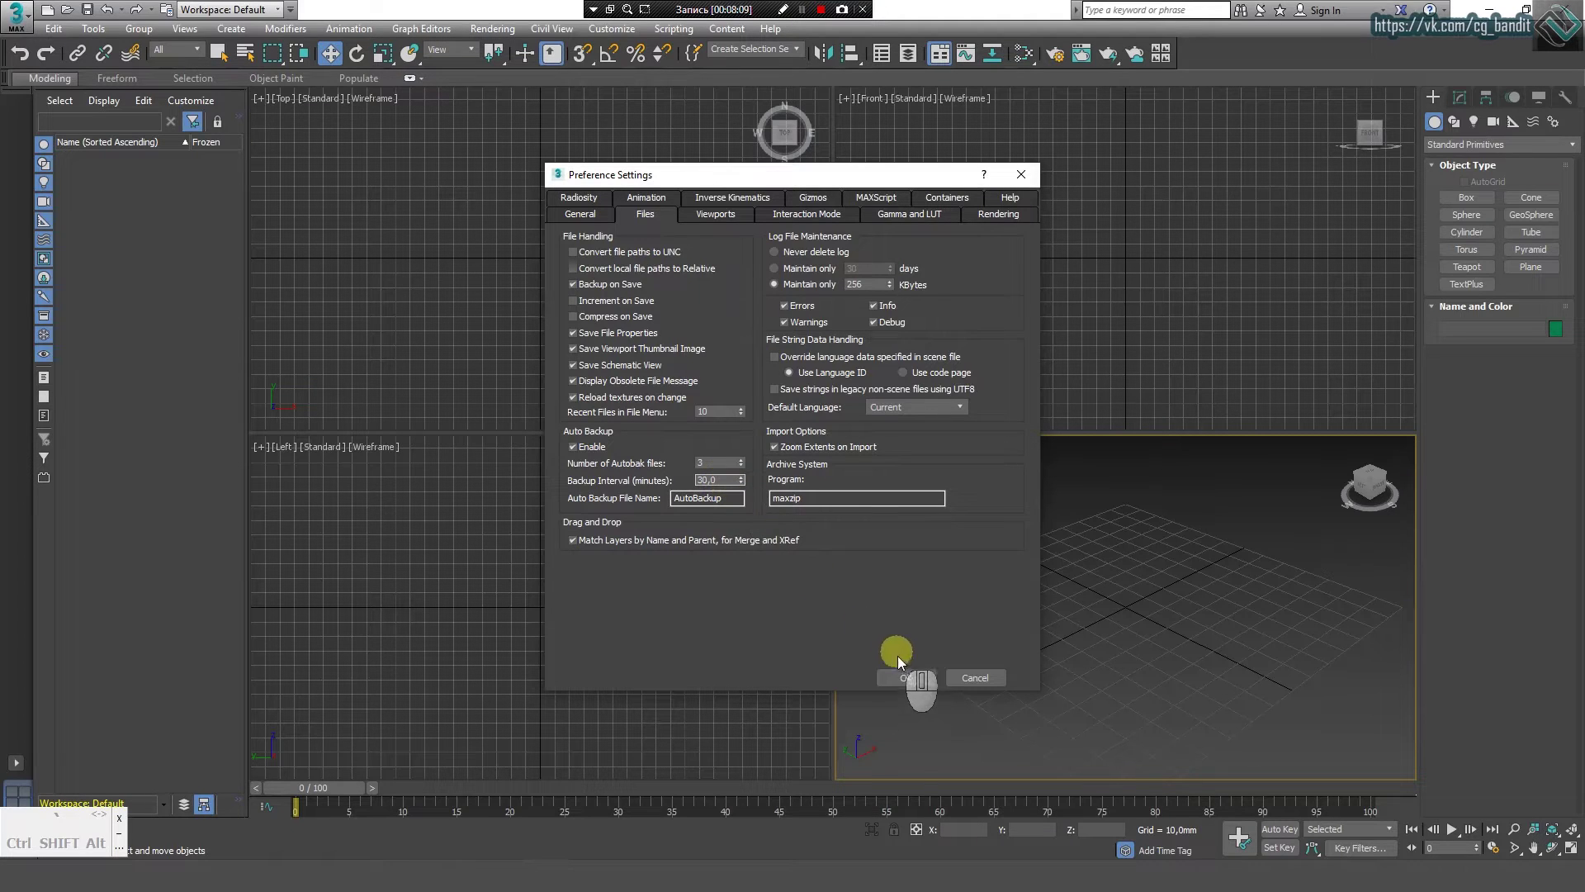
pyautogui.click(909, 676)
# Step: Switch to File Explorer and open the Documents folder
pyautogui.rightClick(148, 851)
pyautogui.click(119, 784)
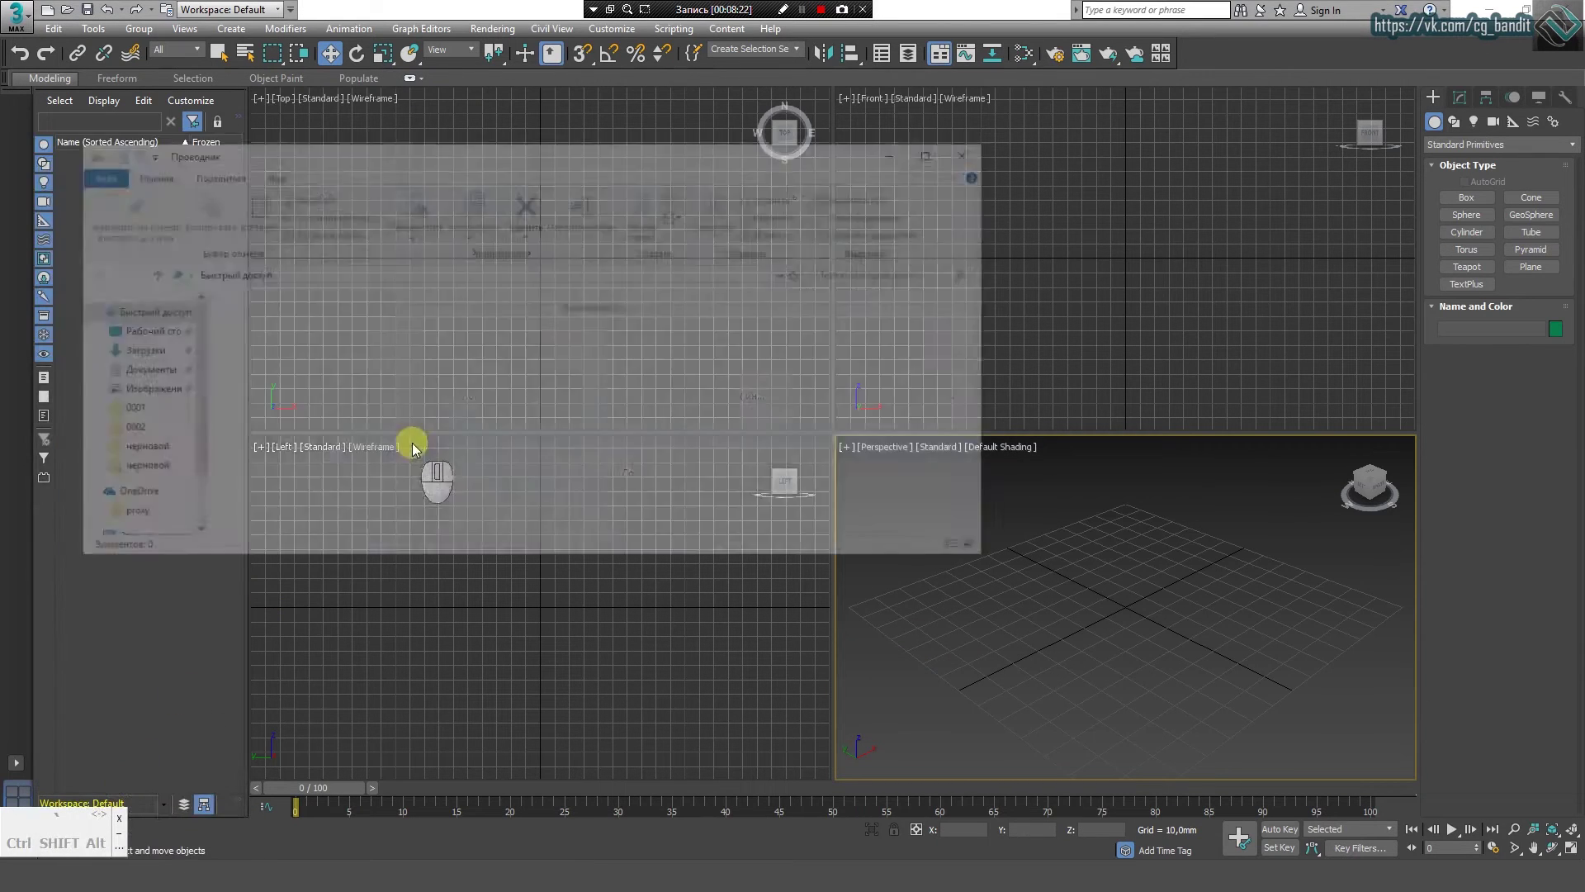
pyautogui.moveTo(496, 160); pyautogui.dragTo(750, 148)
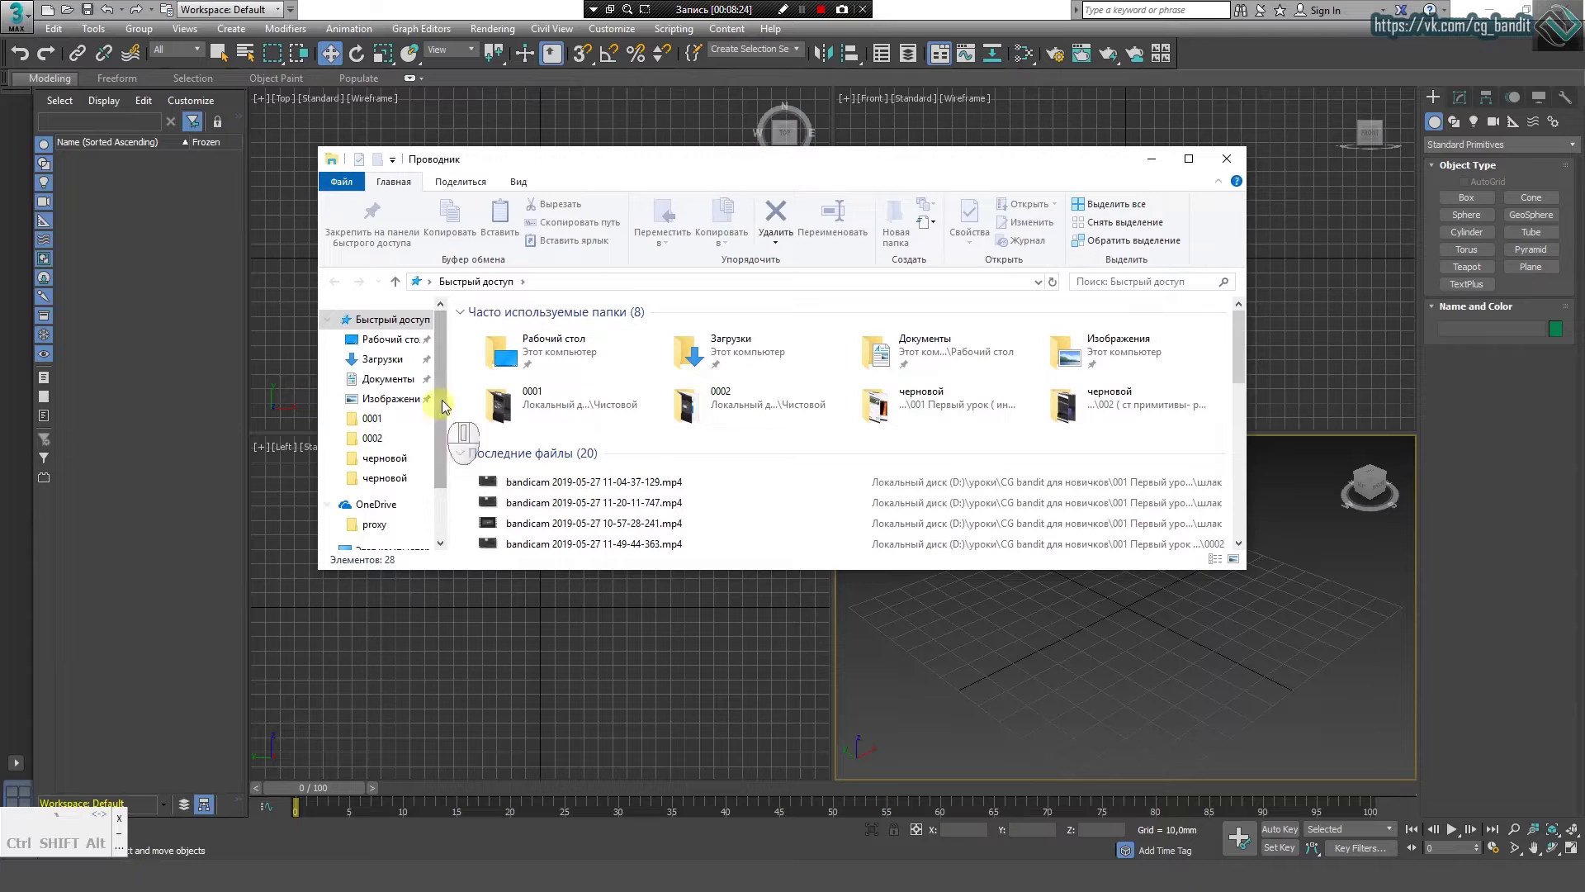
pyautogui.click(397, 381)
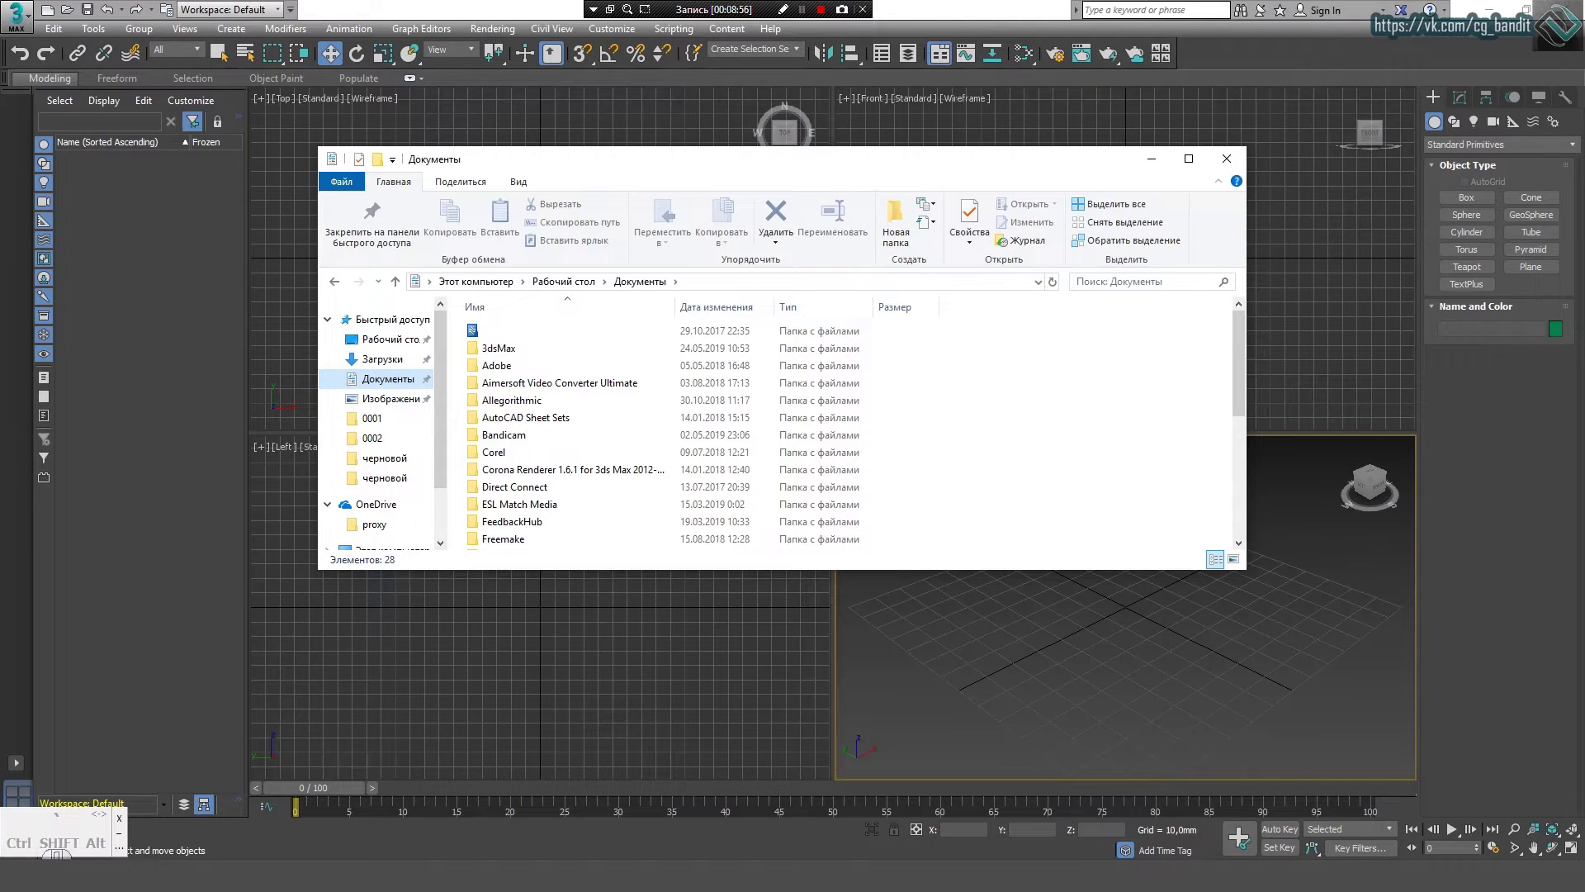
# Step: Open the Documents folder in a second File Explorer window and close that window
pyautogui.click(17, 857)
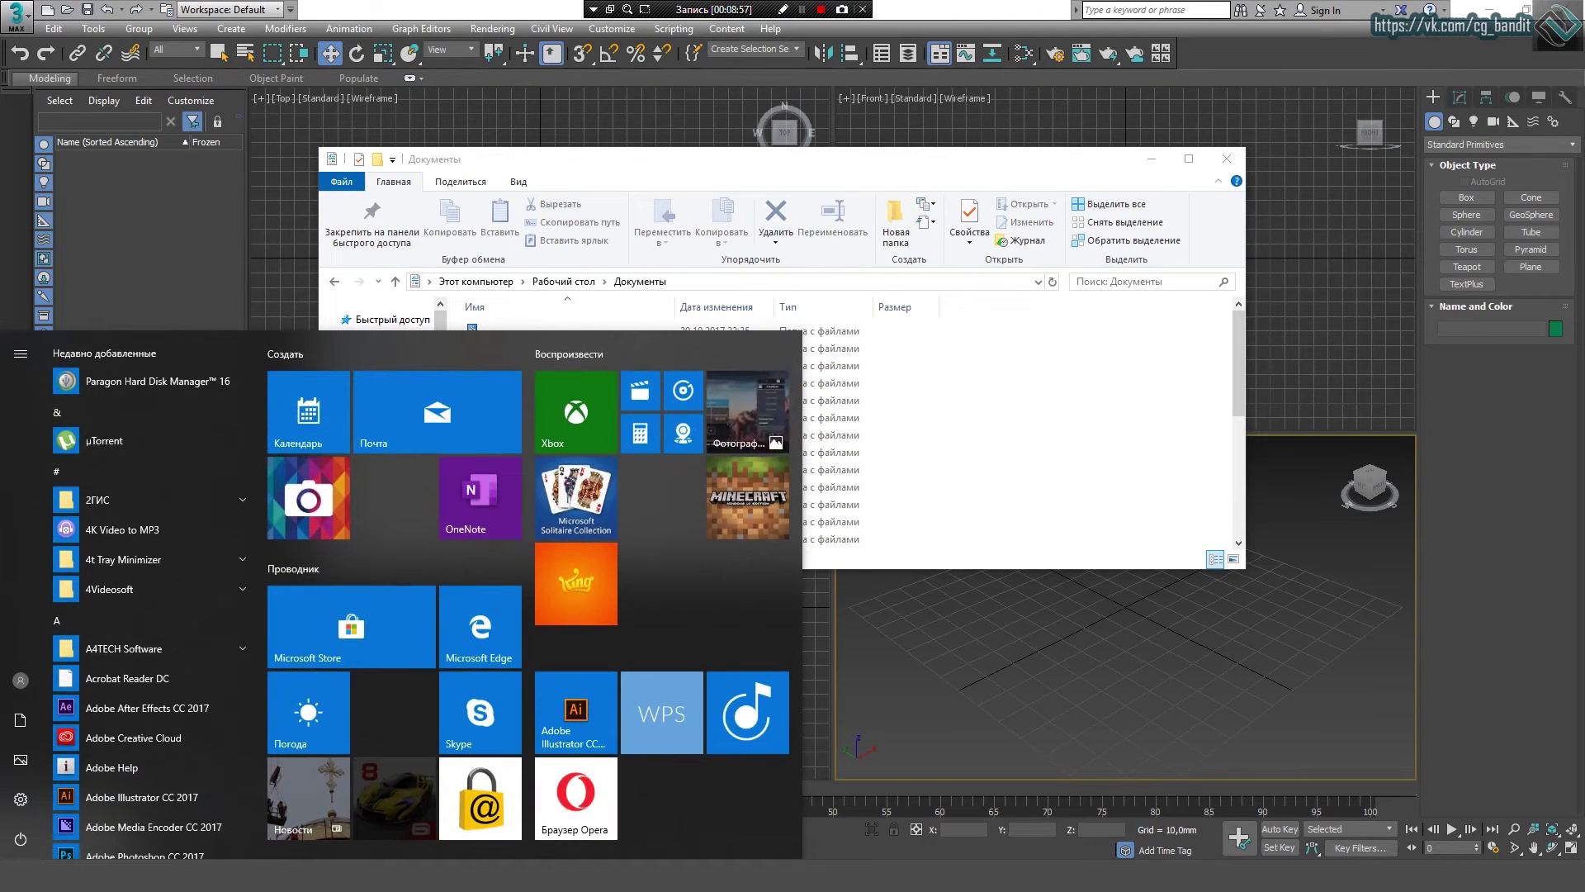
pyautogui.click(21, 721)
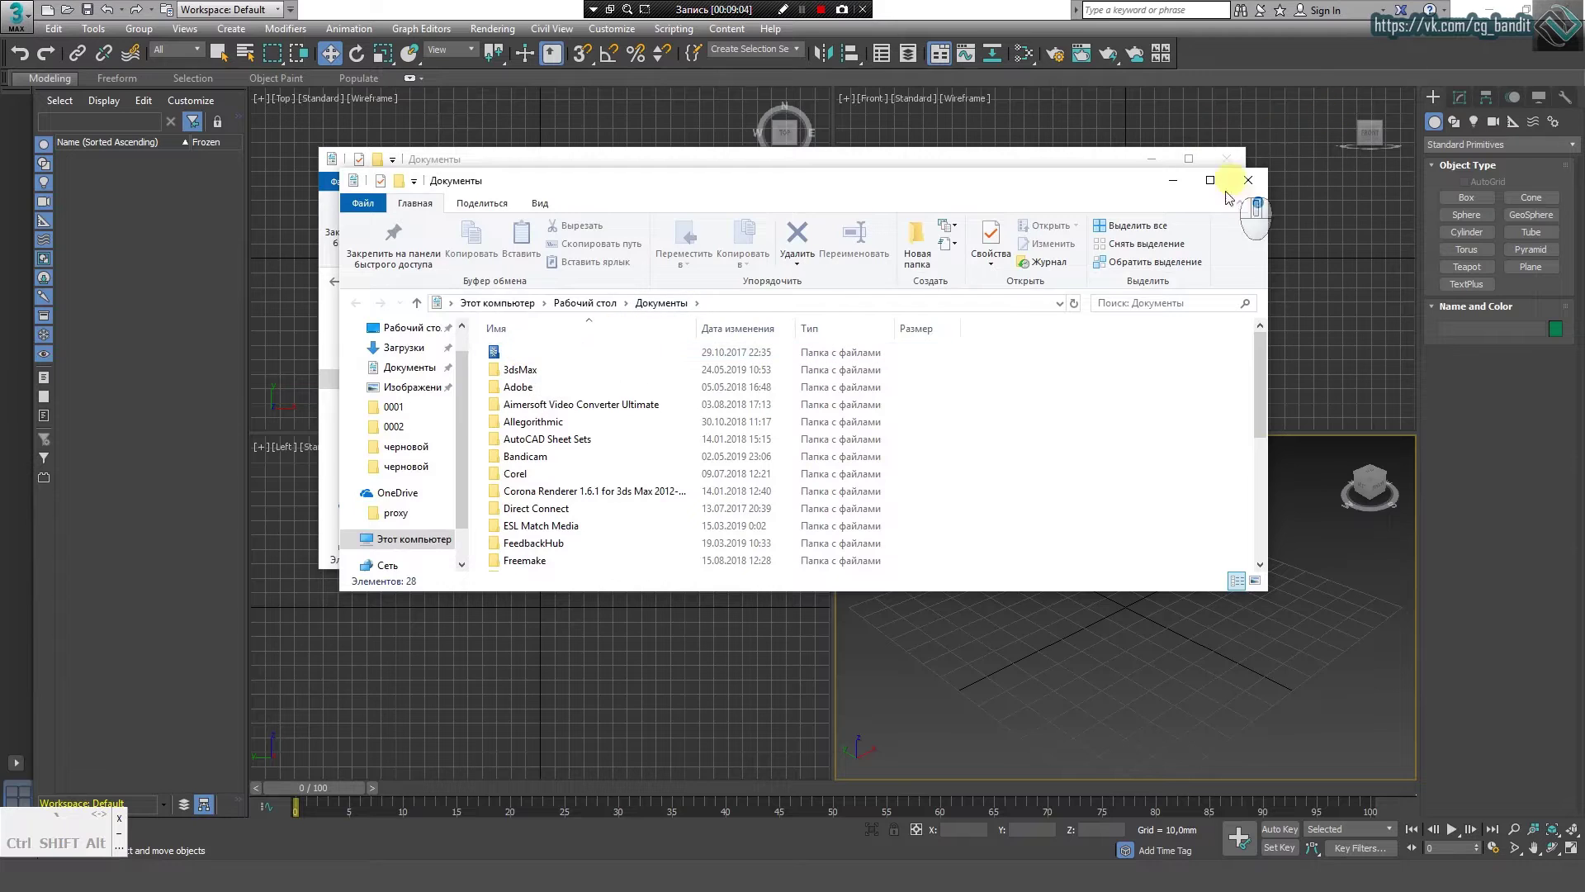
pyautogui.click(1250, 181)
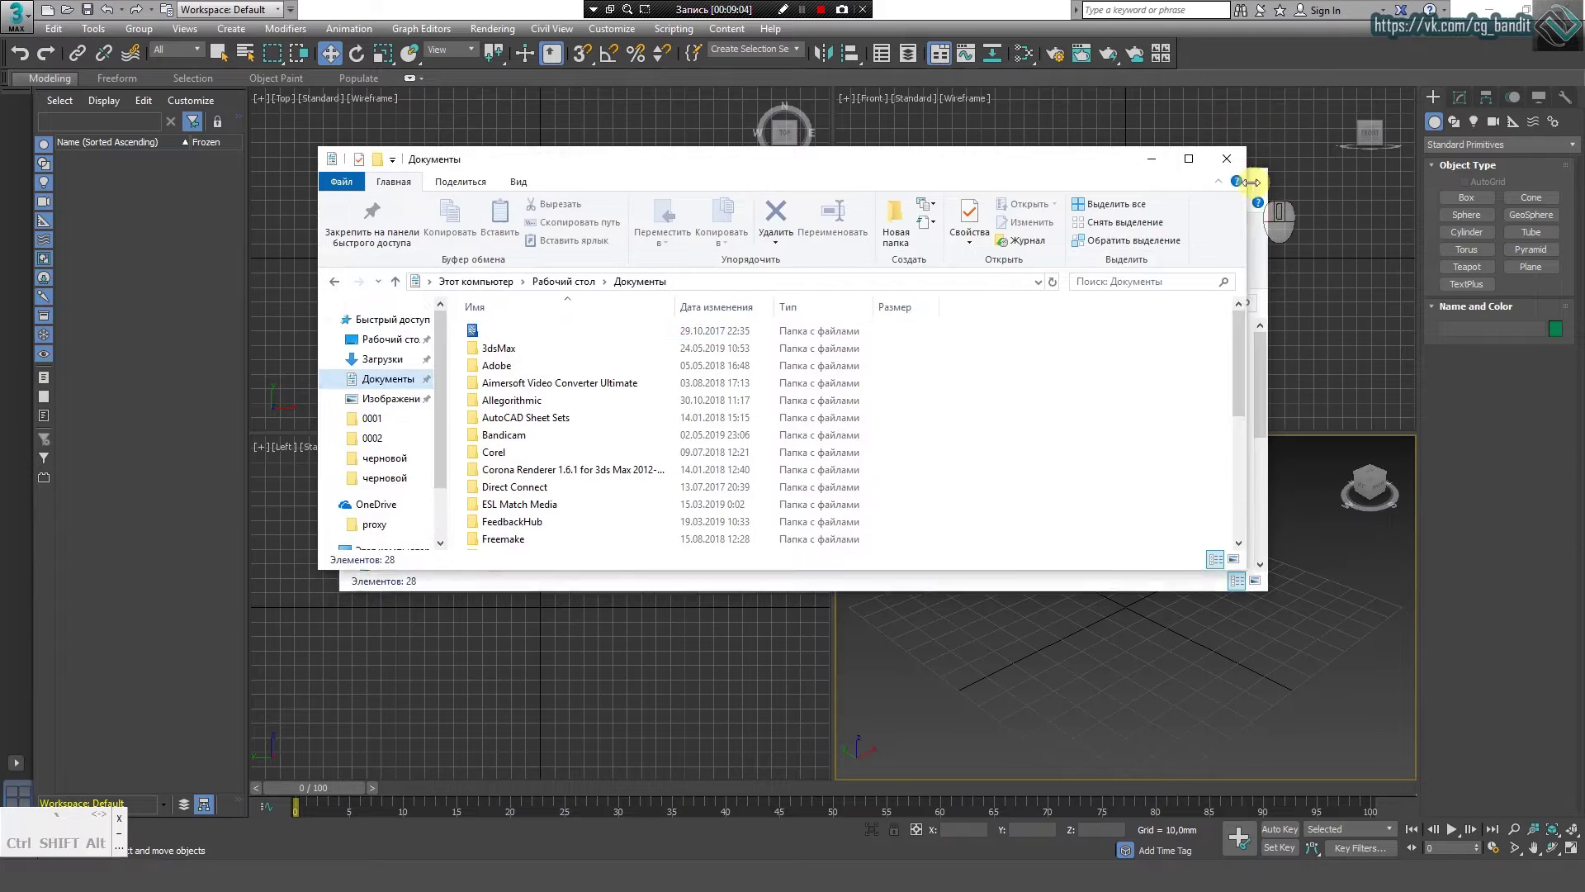
# Step: Locate AutoBackup01.max in the autoback folder inside the 3dsMax folder, and close File Explorer
pyautogui.doubleClick(493, 350)
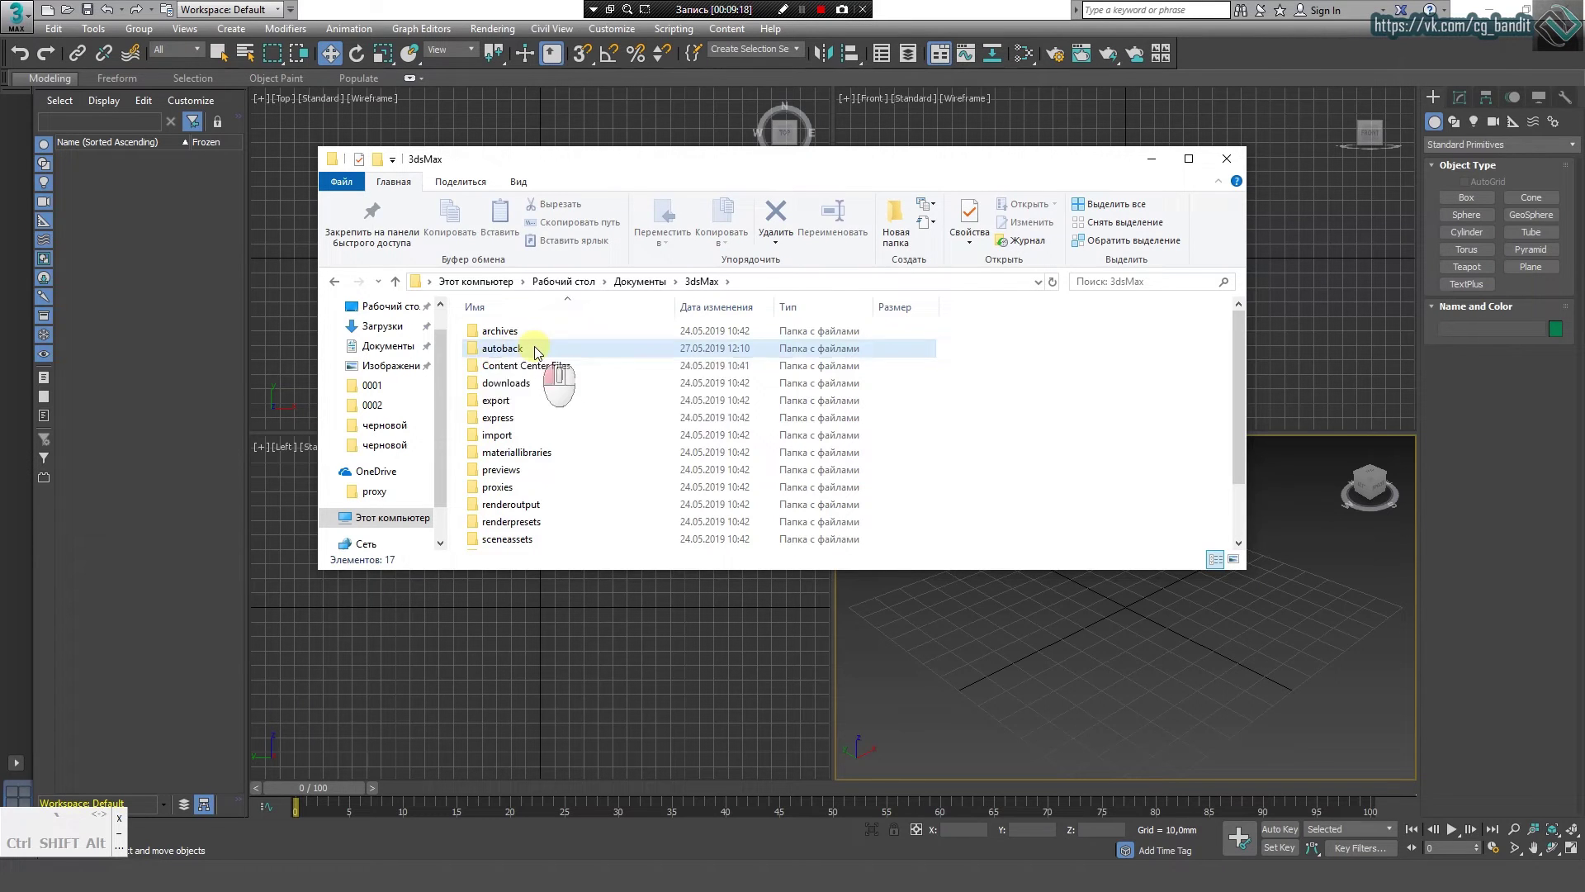
pyautogui.doubleClick(495, 349)
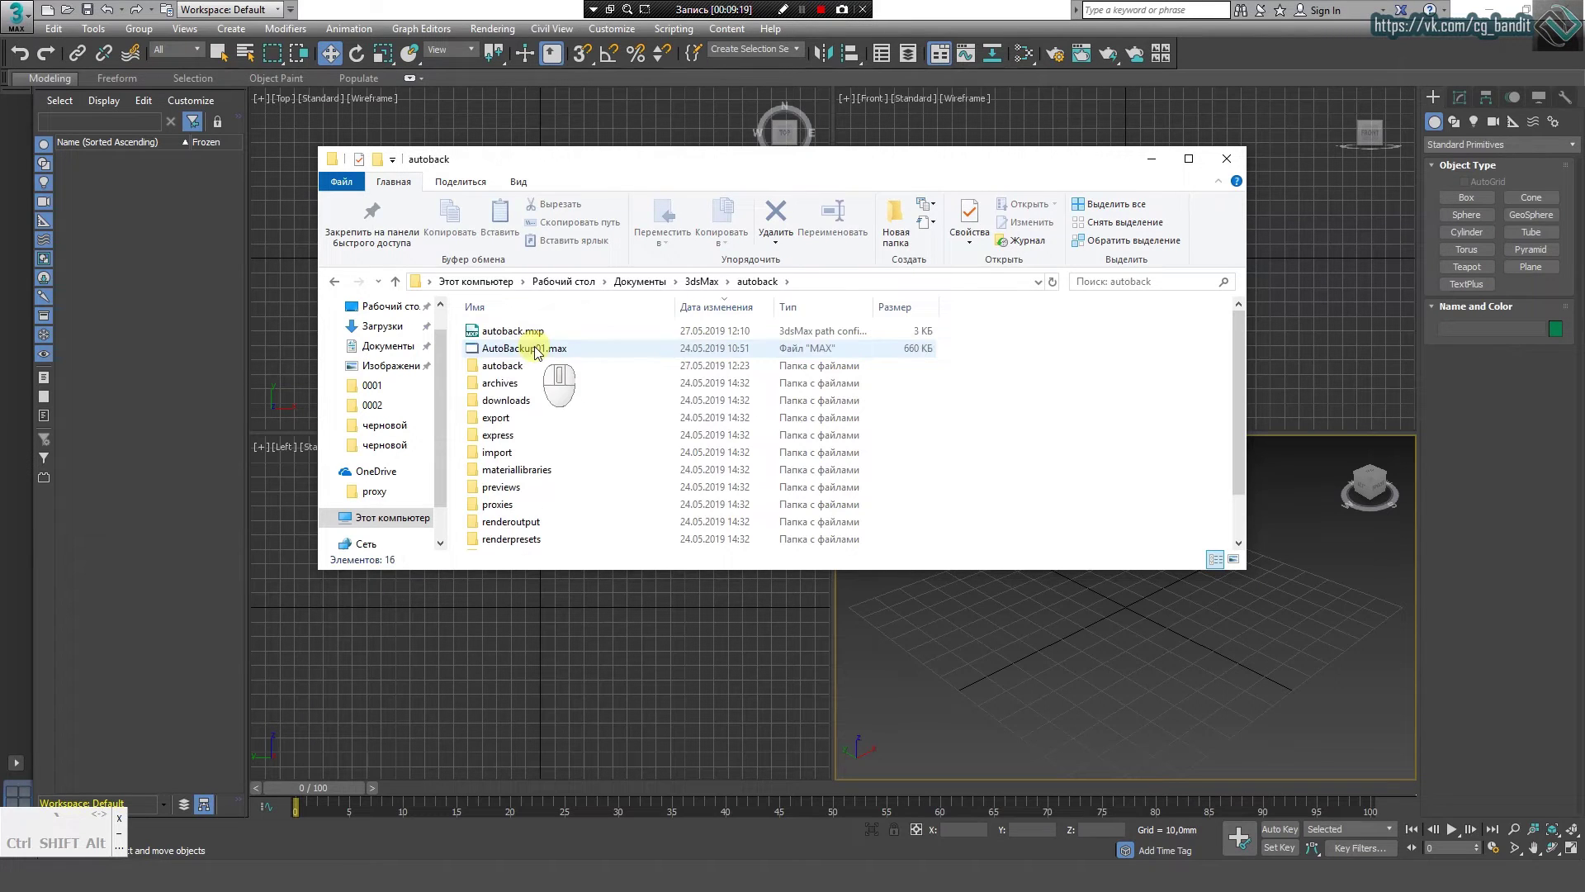
pyautogui.click(528, 349)
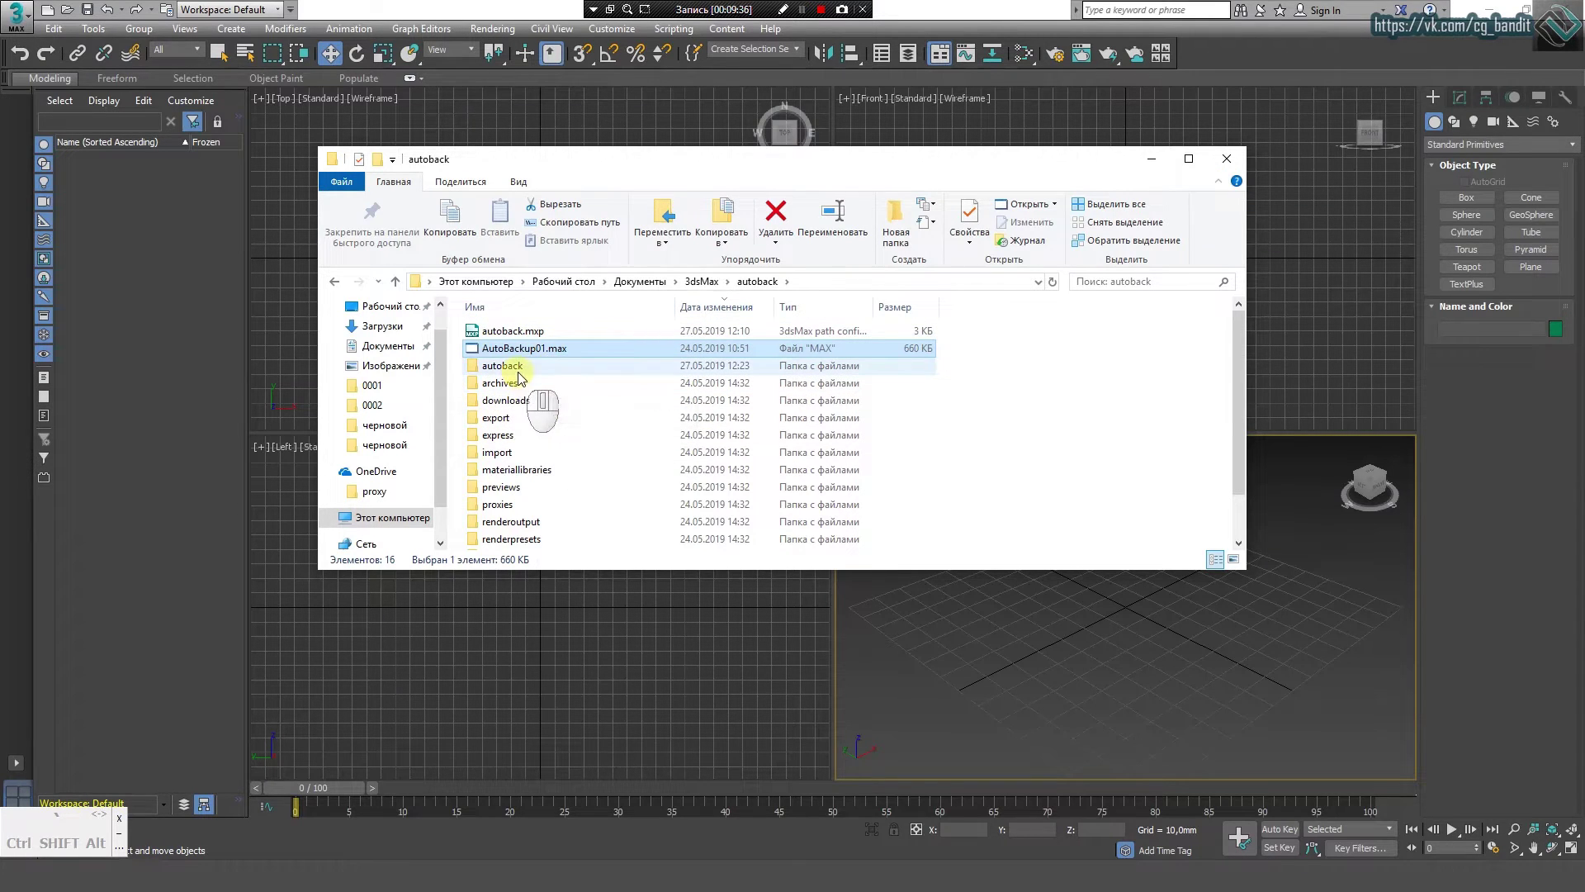
pyautogui.click(1218, 160)
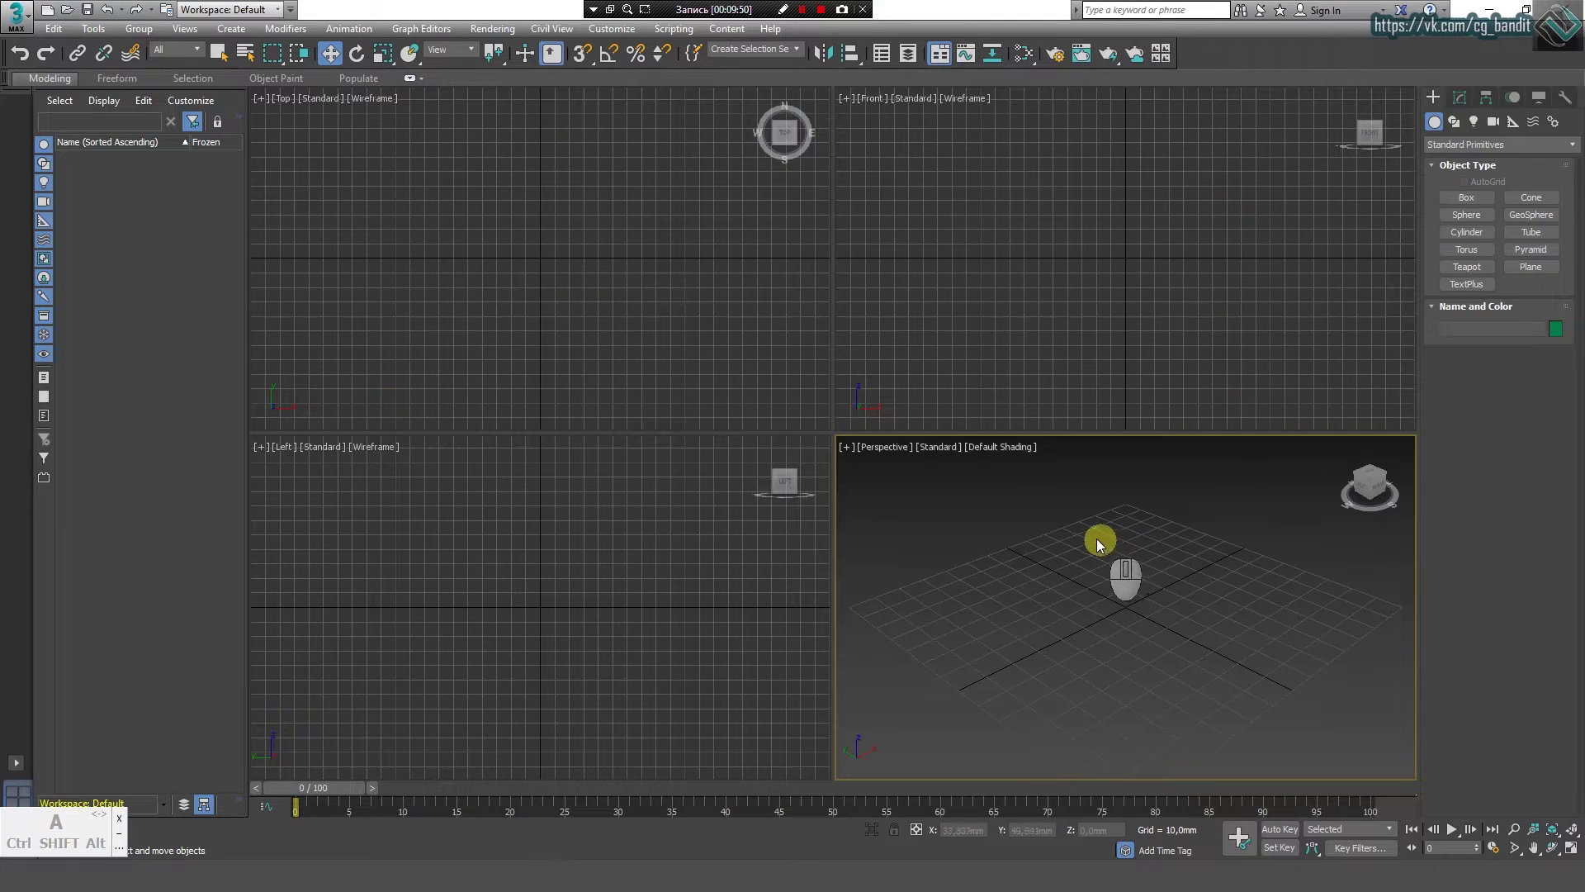
# Step: Open the user paths configuration and browse for a project folder in an enlarged folder dialog
pyautogui.click(611, 30)
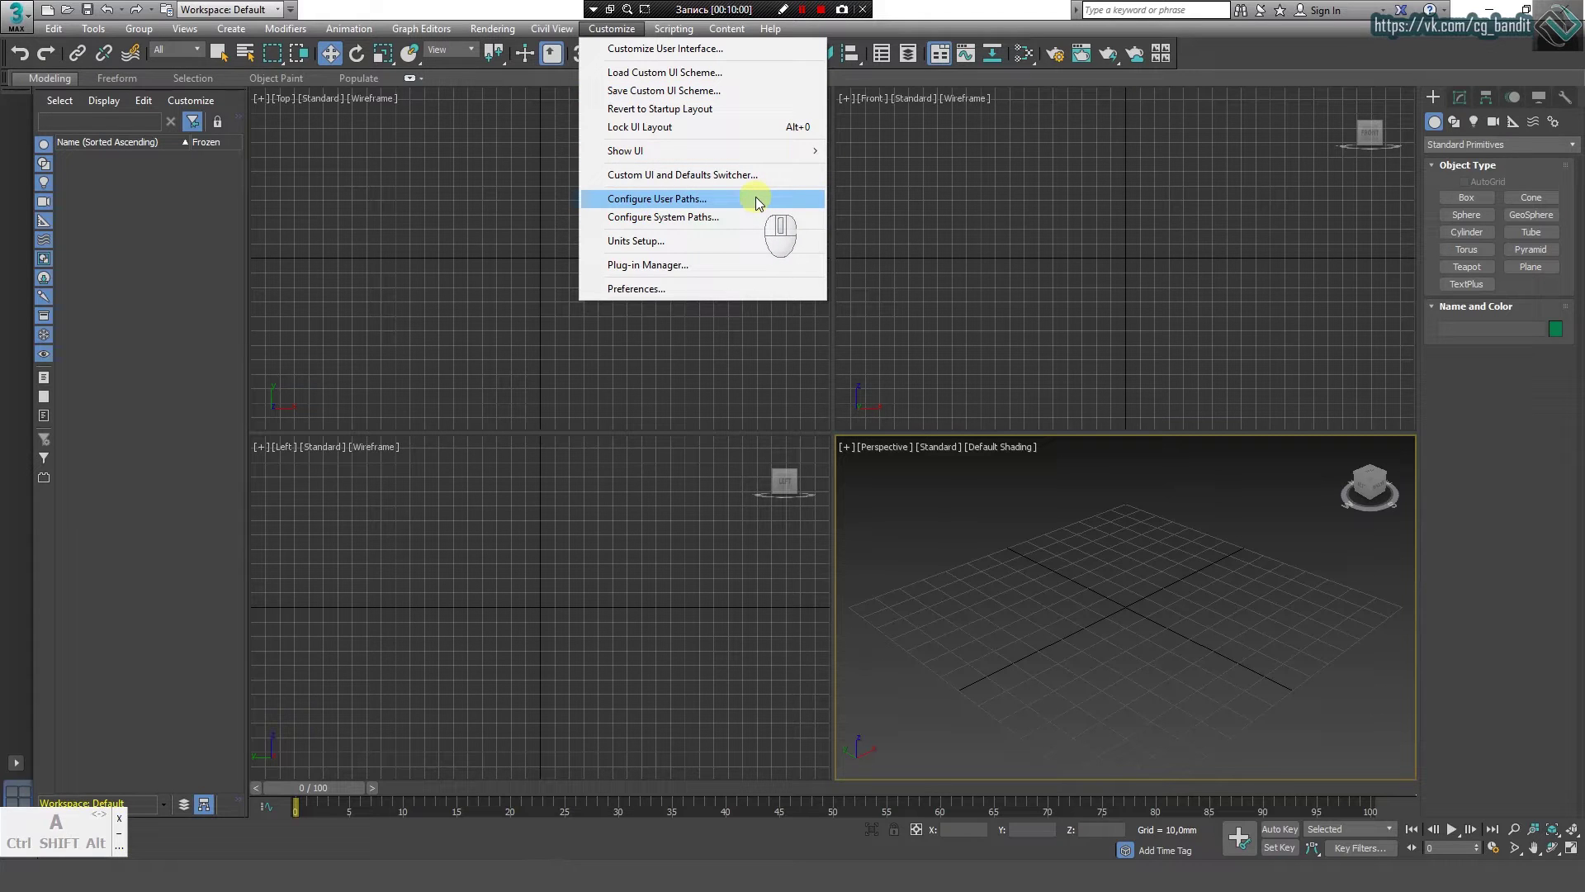
pyautogui.click(756, 198)
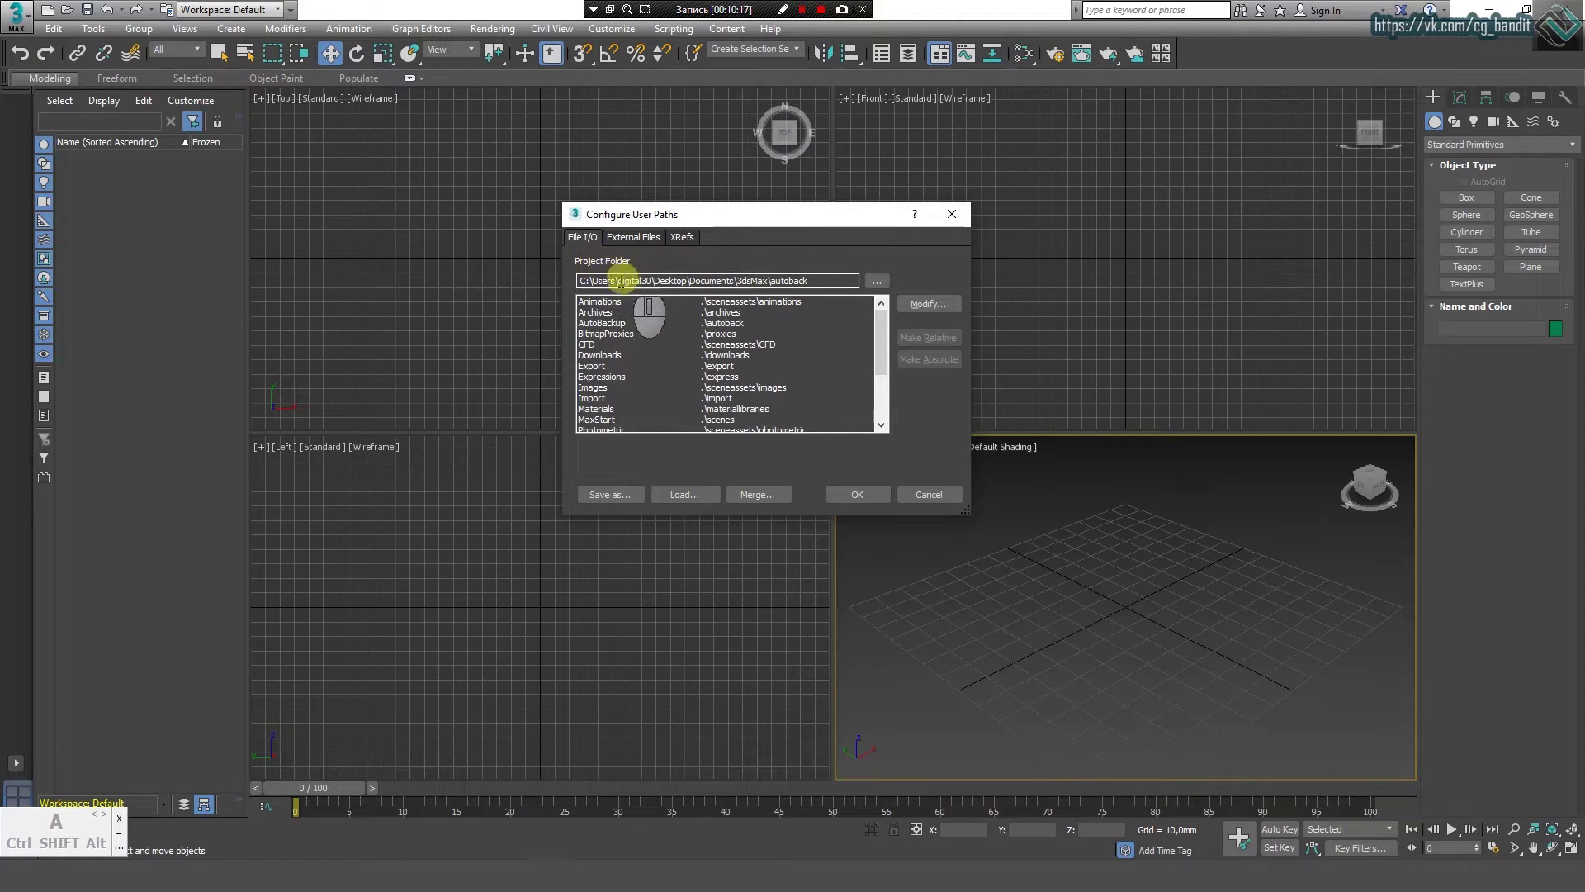
pyautogui.click(629, 280)
pyautogui.write('l')
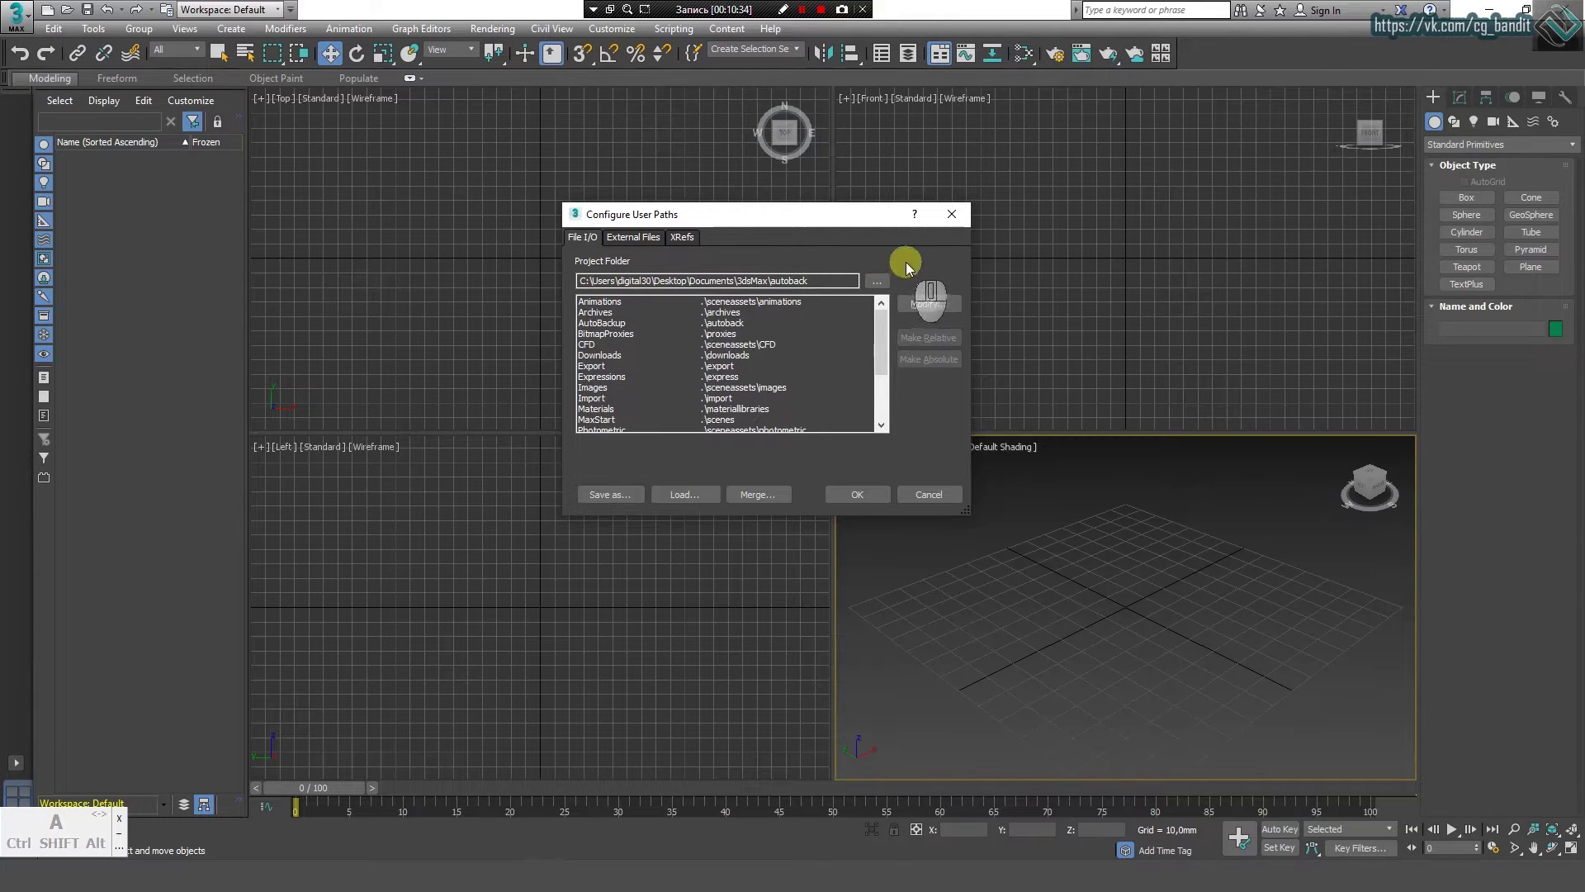
pyautogui.click(878, 281)
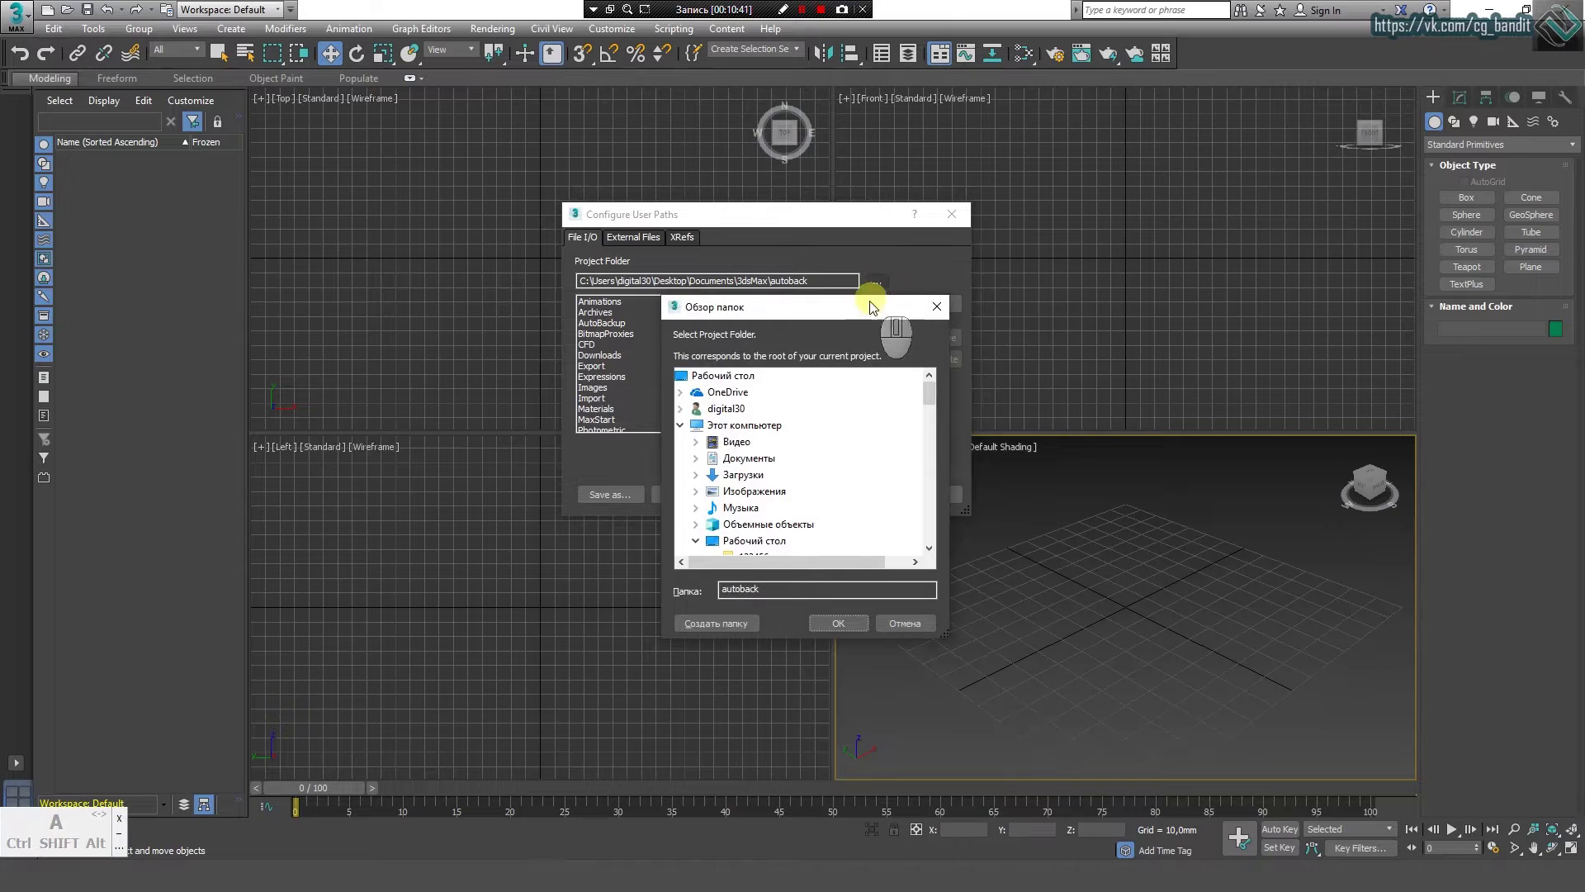
pyautogui.moveTo(861, 304); pyautogui.dragTo(661, 114)
pyautogui.moveTo(740, 441); pyautogui.dragTo(972, 736)
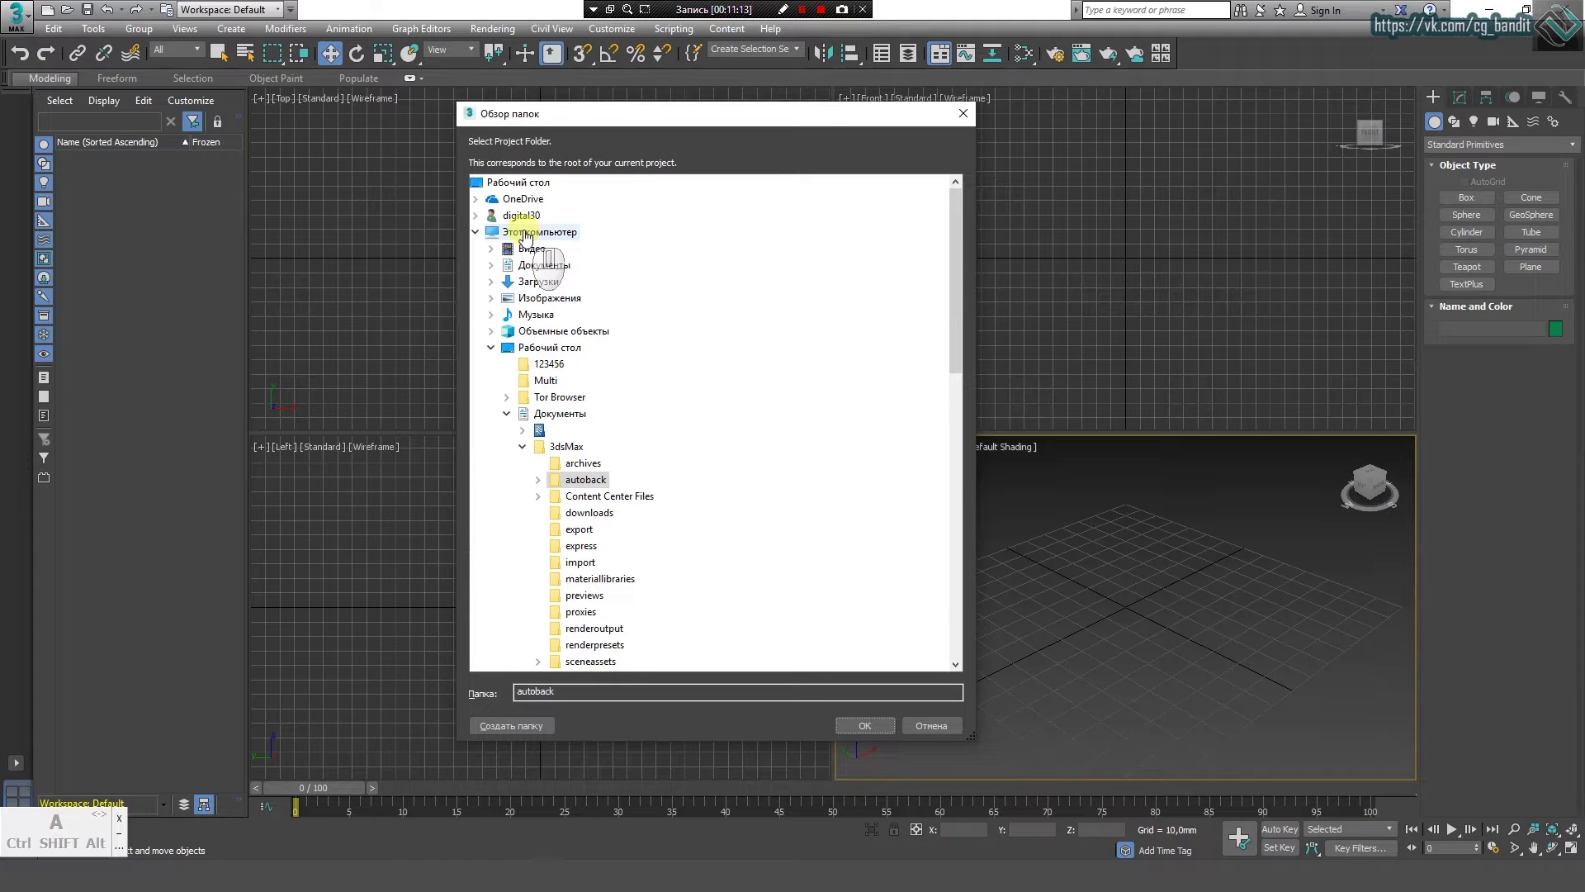
# Step: Try to set the project folder to the desktop folder резерв 3д макс, and leave the user paths configuration
pyautogui.click(476, 231)
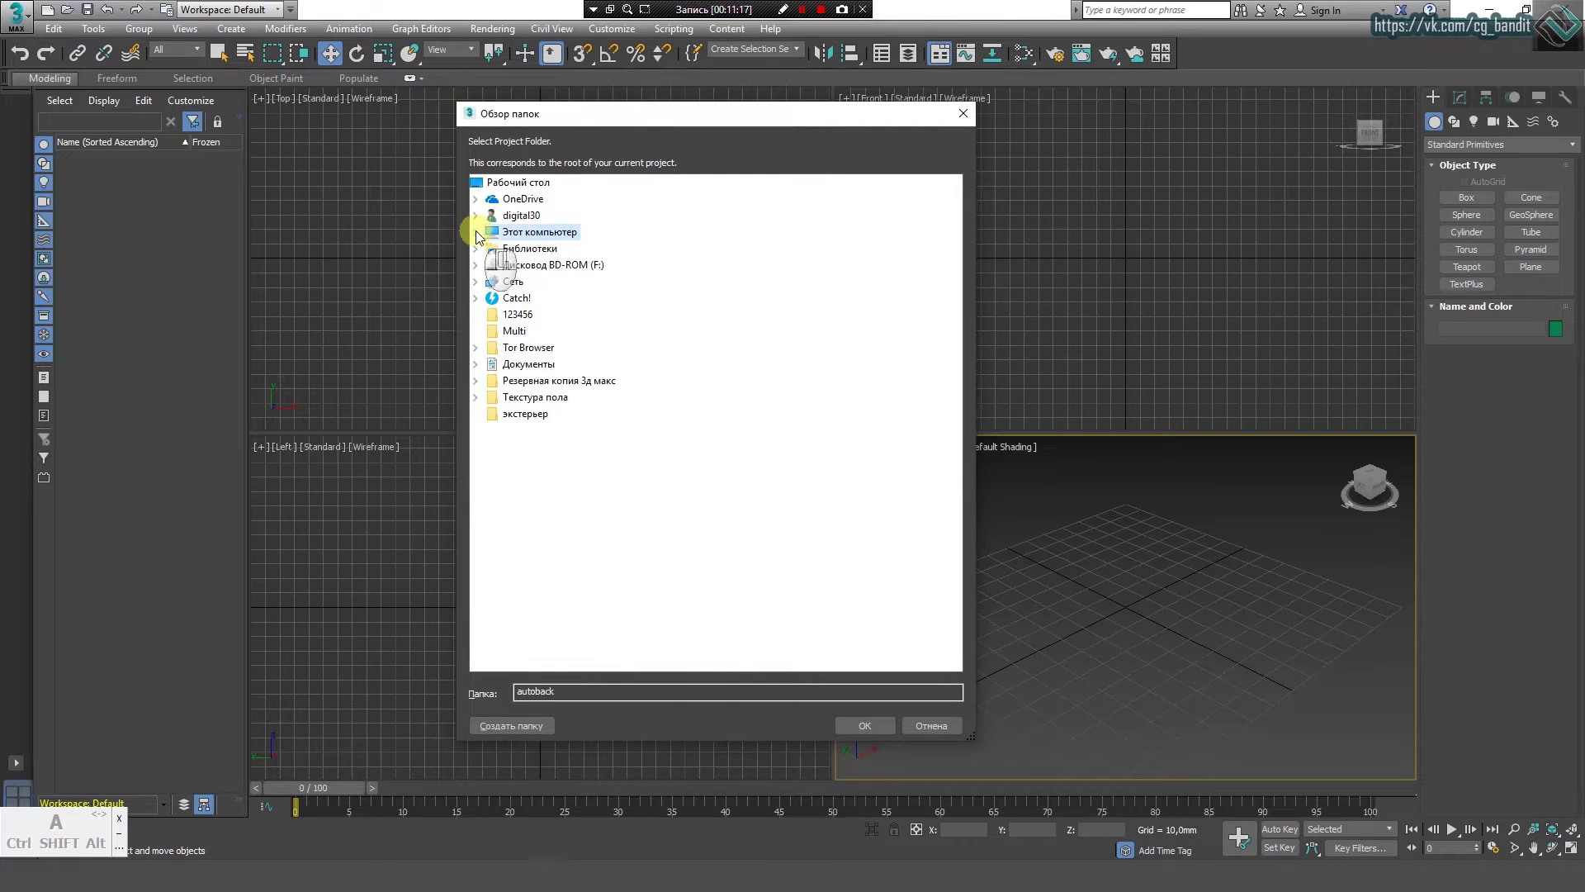
pyautogui.click(475, 231)
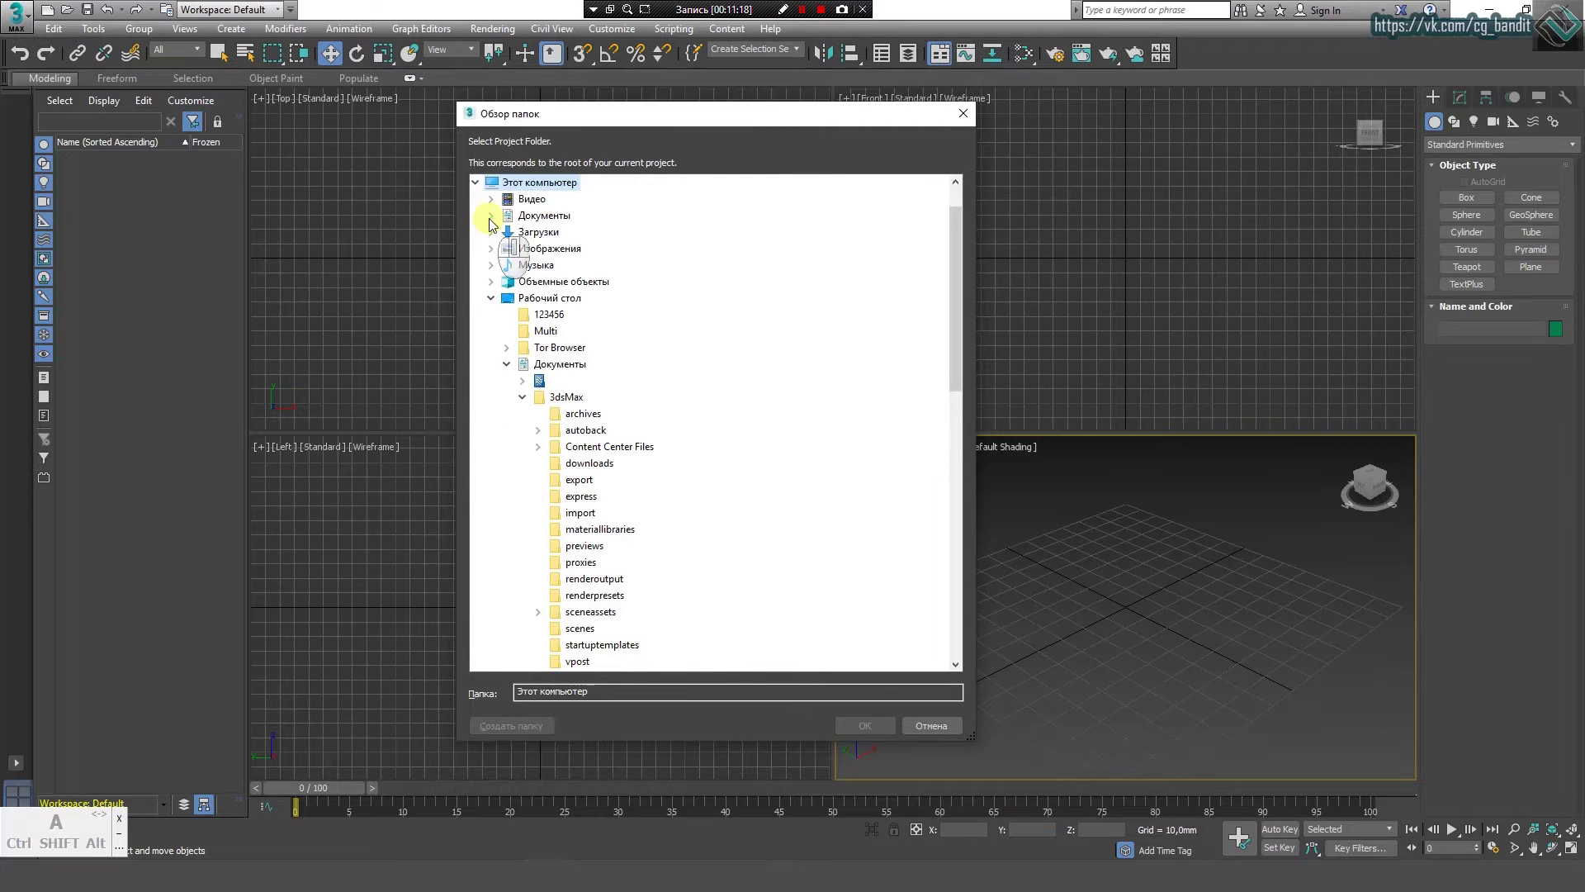
pyautogui.click(492, 298)
pyautogui.doubleClick(554, 366)
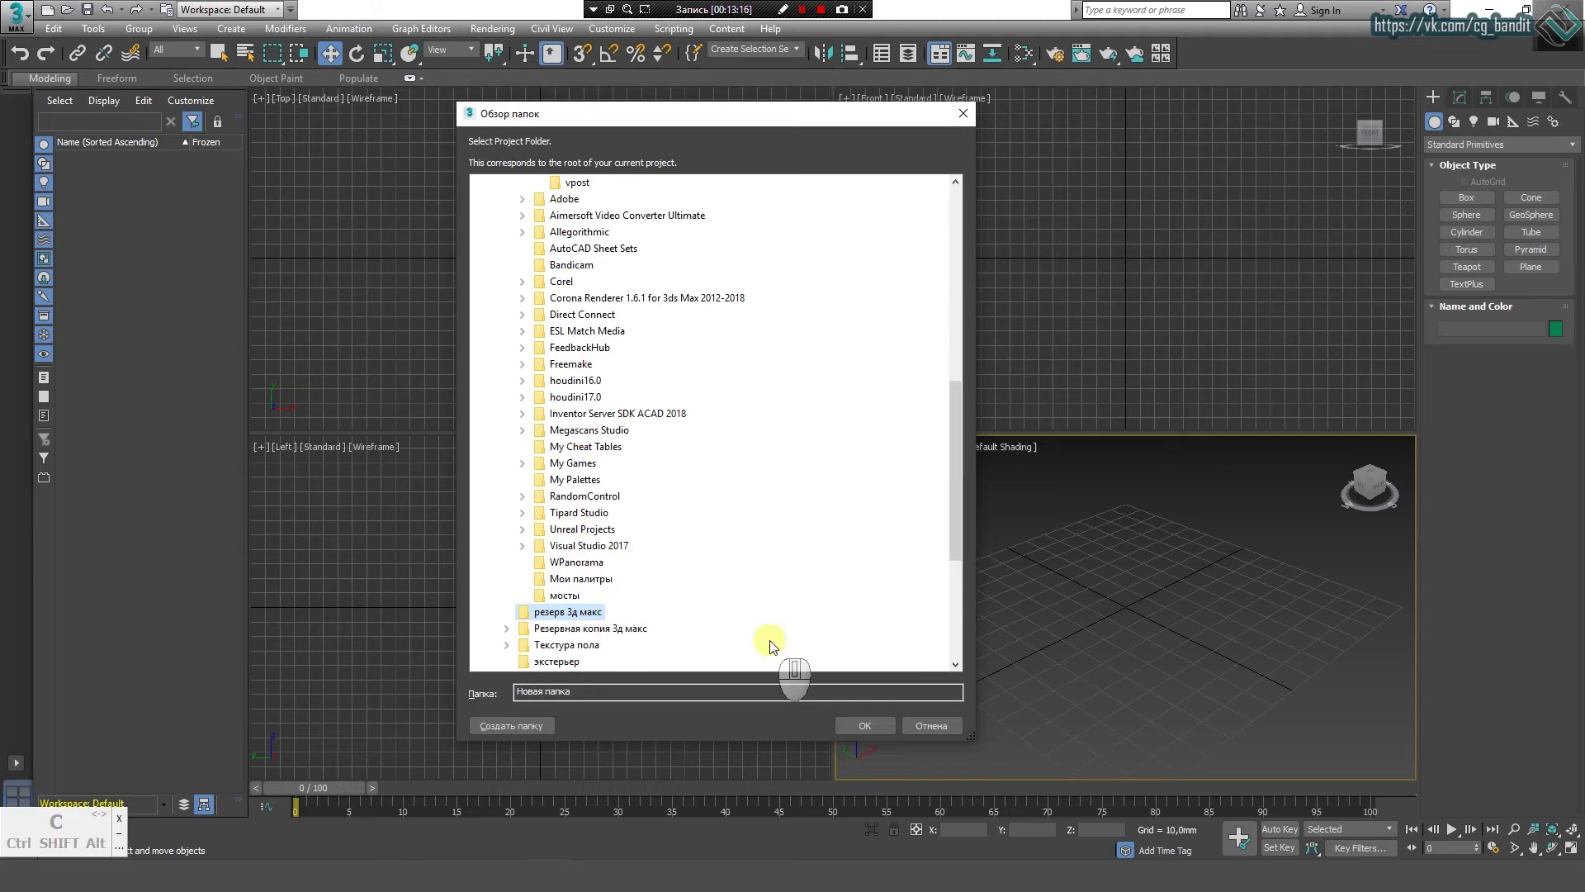
pyautogui.click(864, 725)
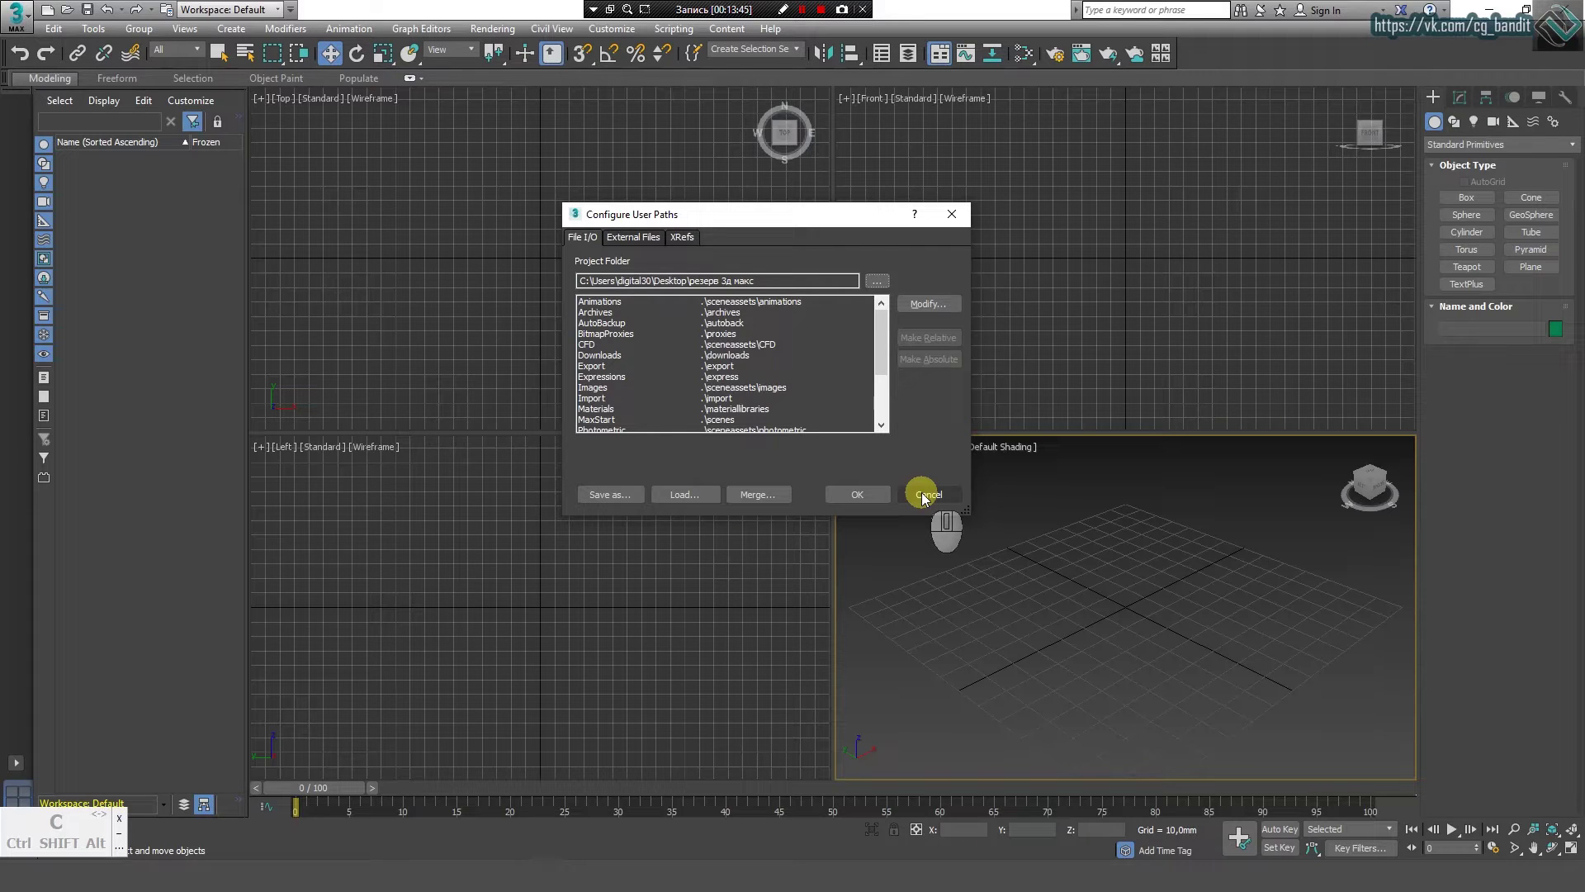
pyautogui.click(923, 494)
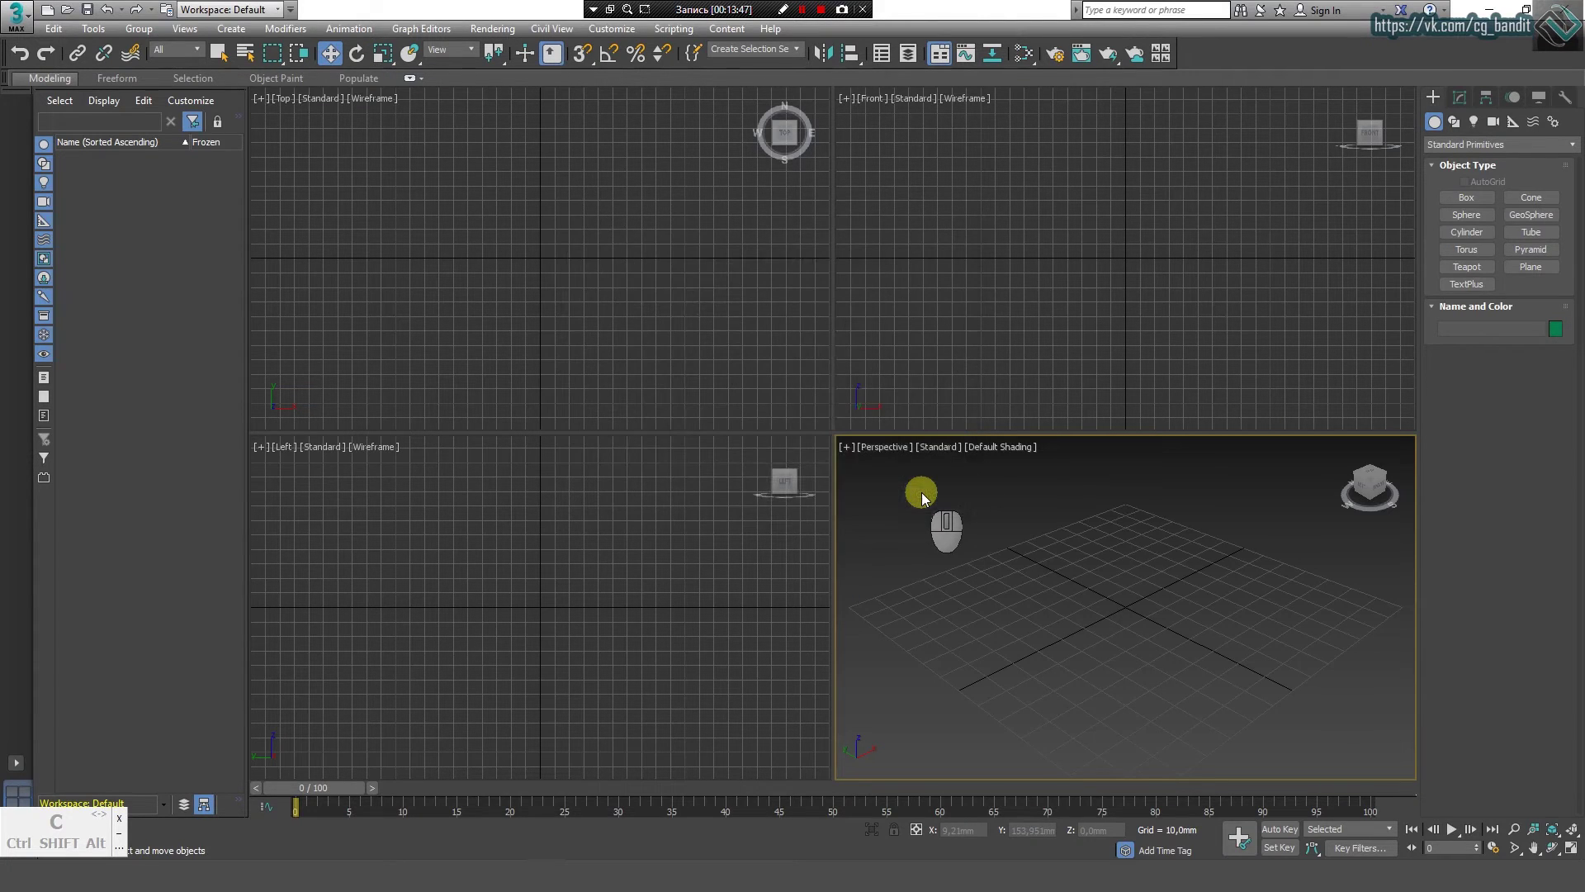
pyautogui.click(611, 31)
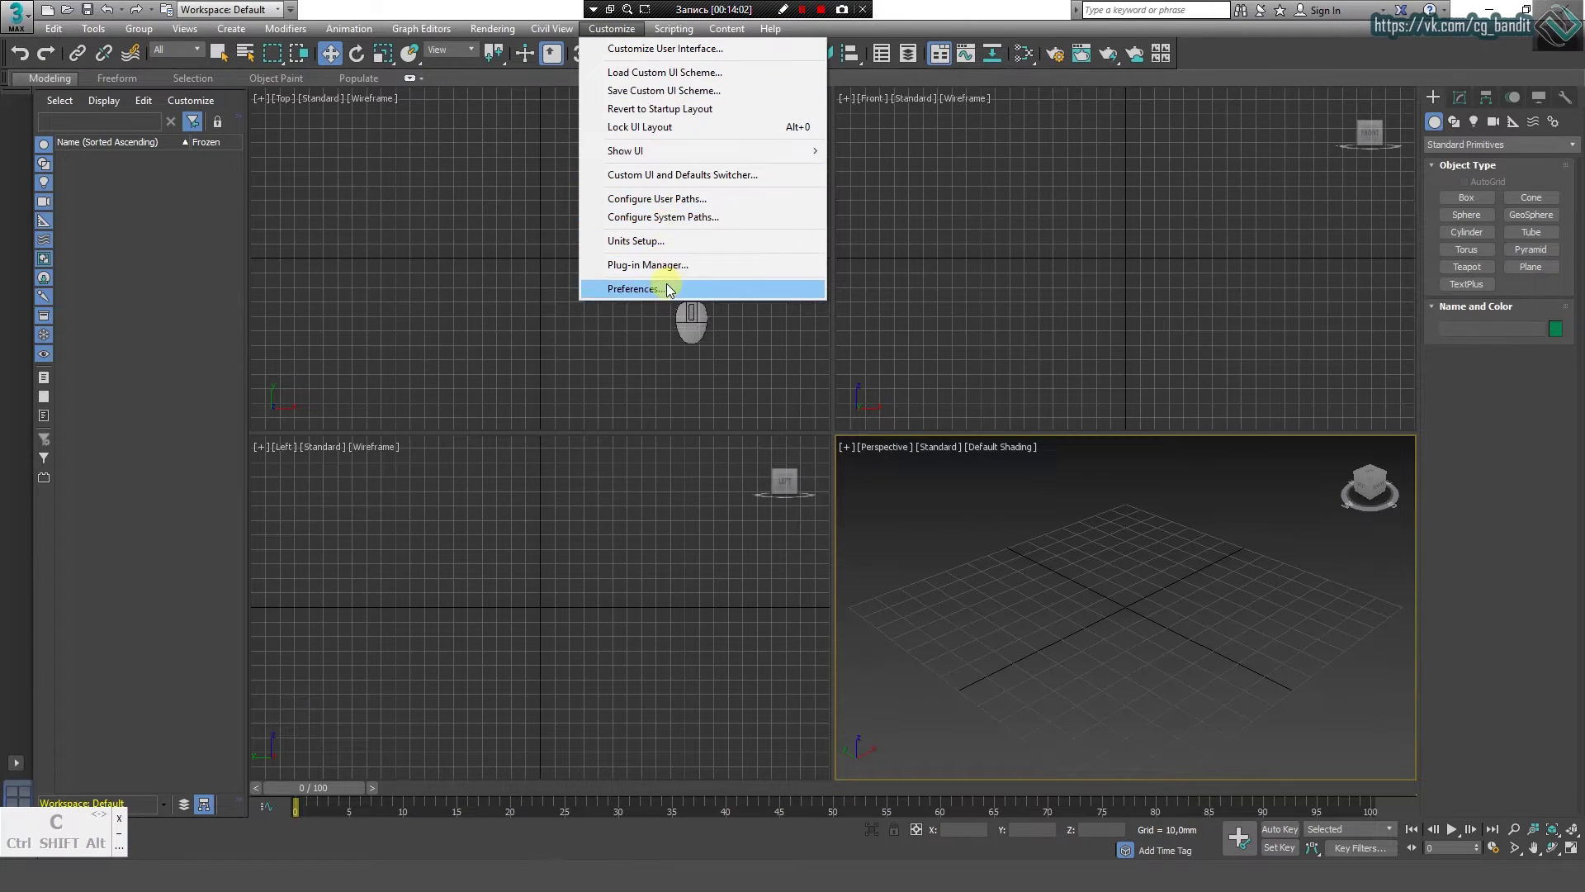
pyautogui.click(634, 288)
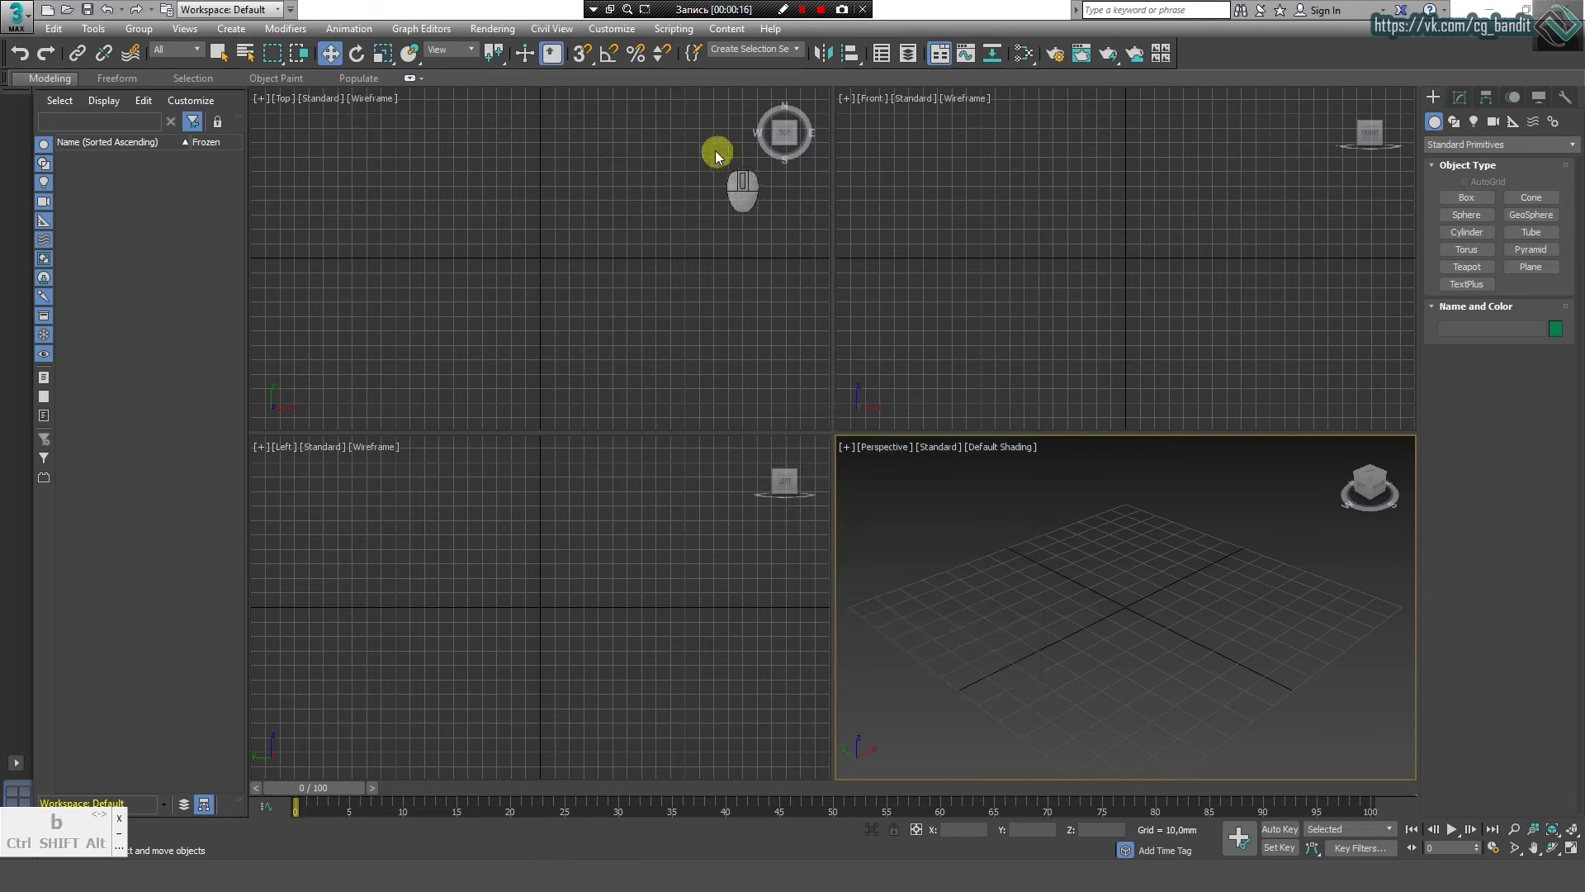
# Step: Preview the ModularToolbarsUI scheme, and apply the ame-light UI scheme with the Max initial tool settings
pyautogui.click(612, 30)
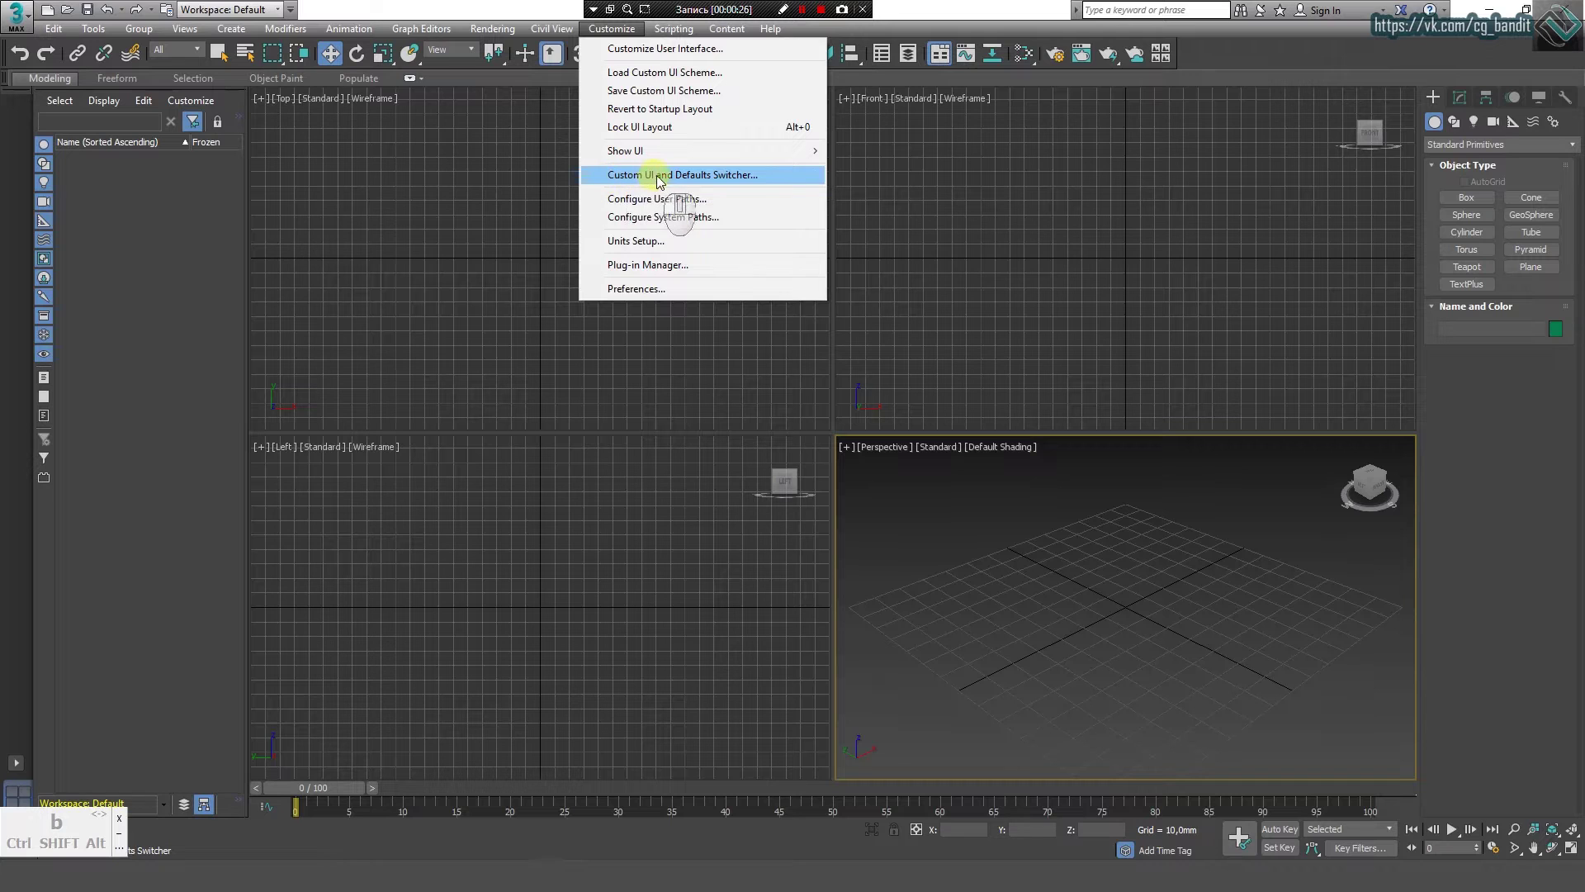
pyautogui.click(752, 175)
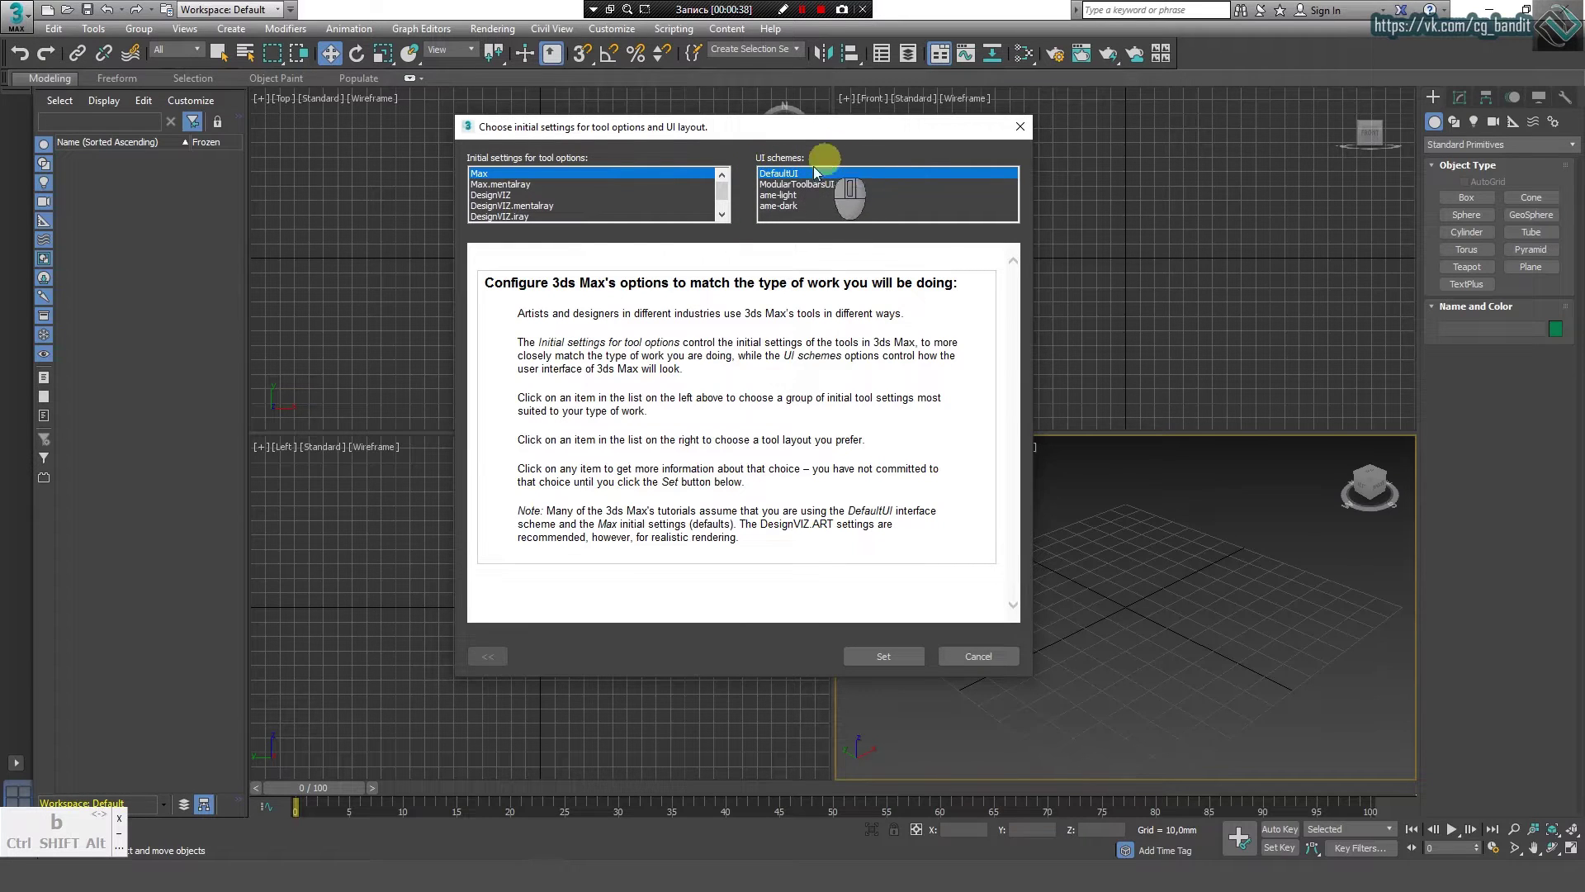
pyautogui.click(776, 196)
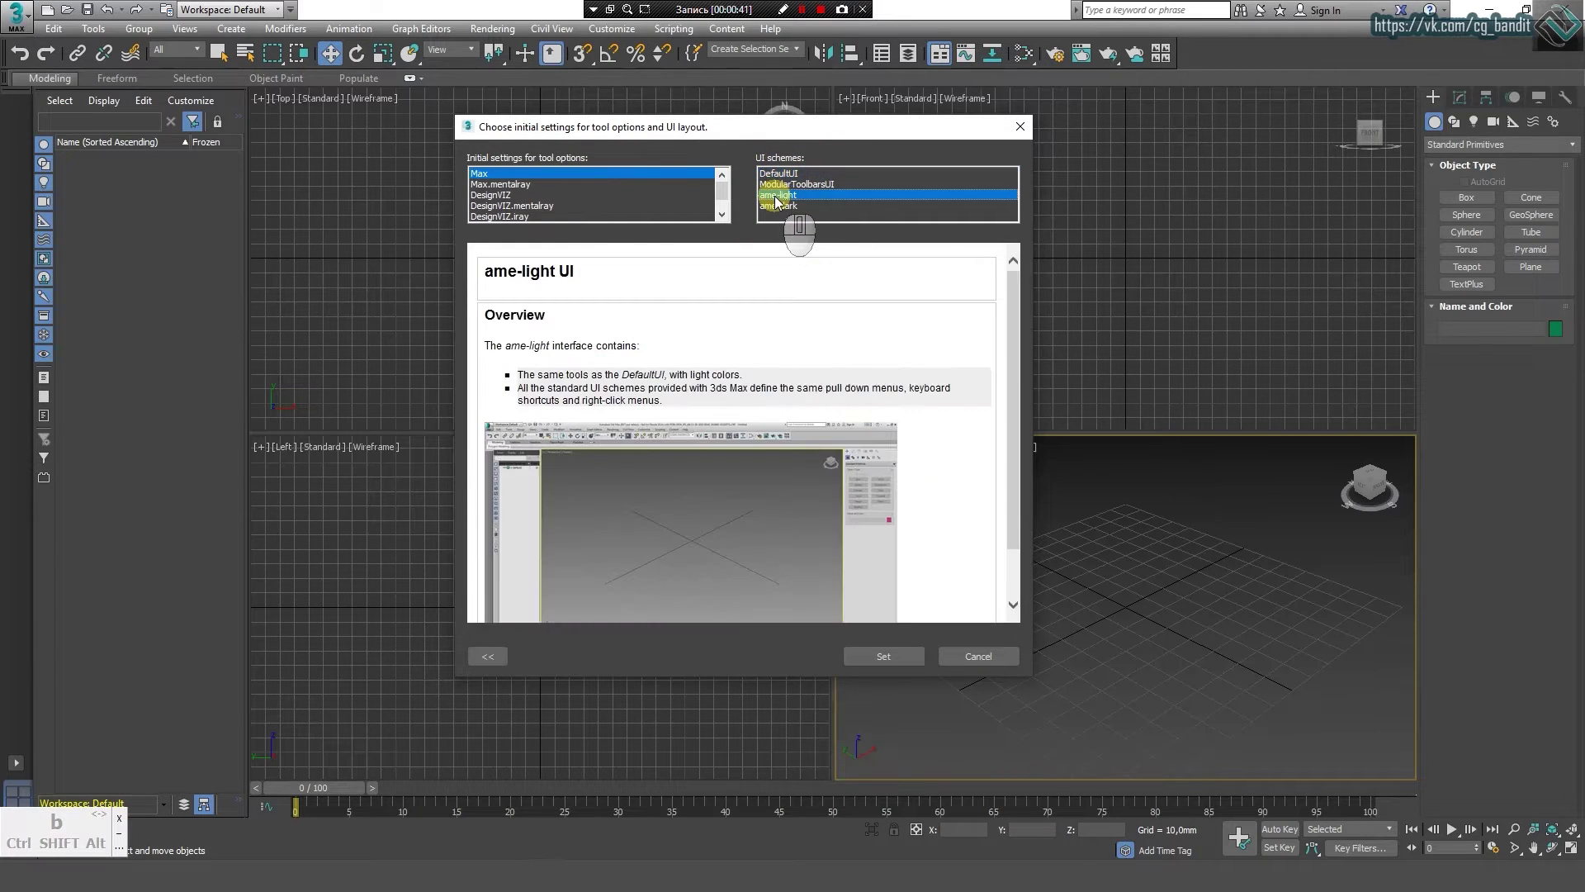
pyautogui.click(779, 185)
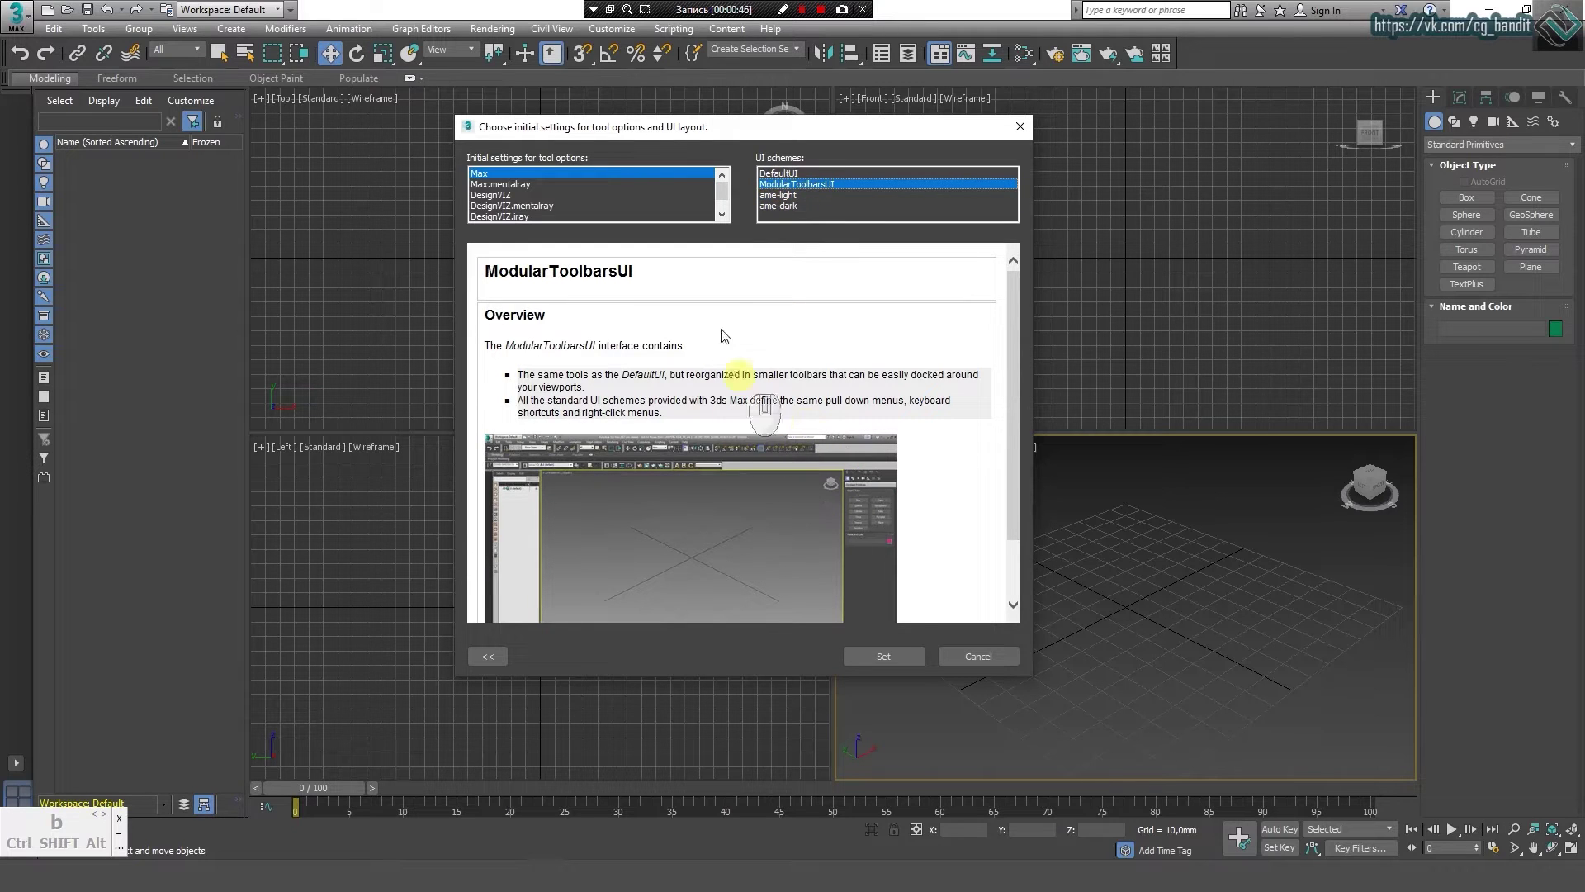
pyautogui.click(795, 195)
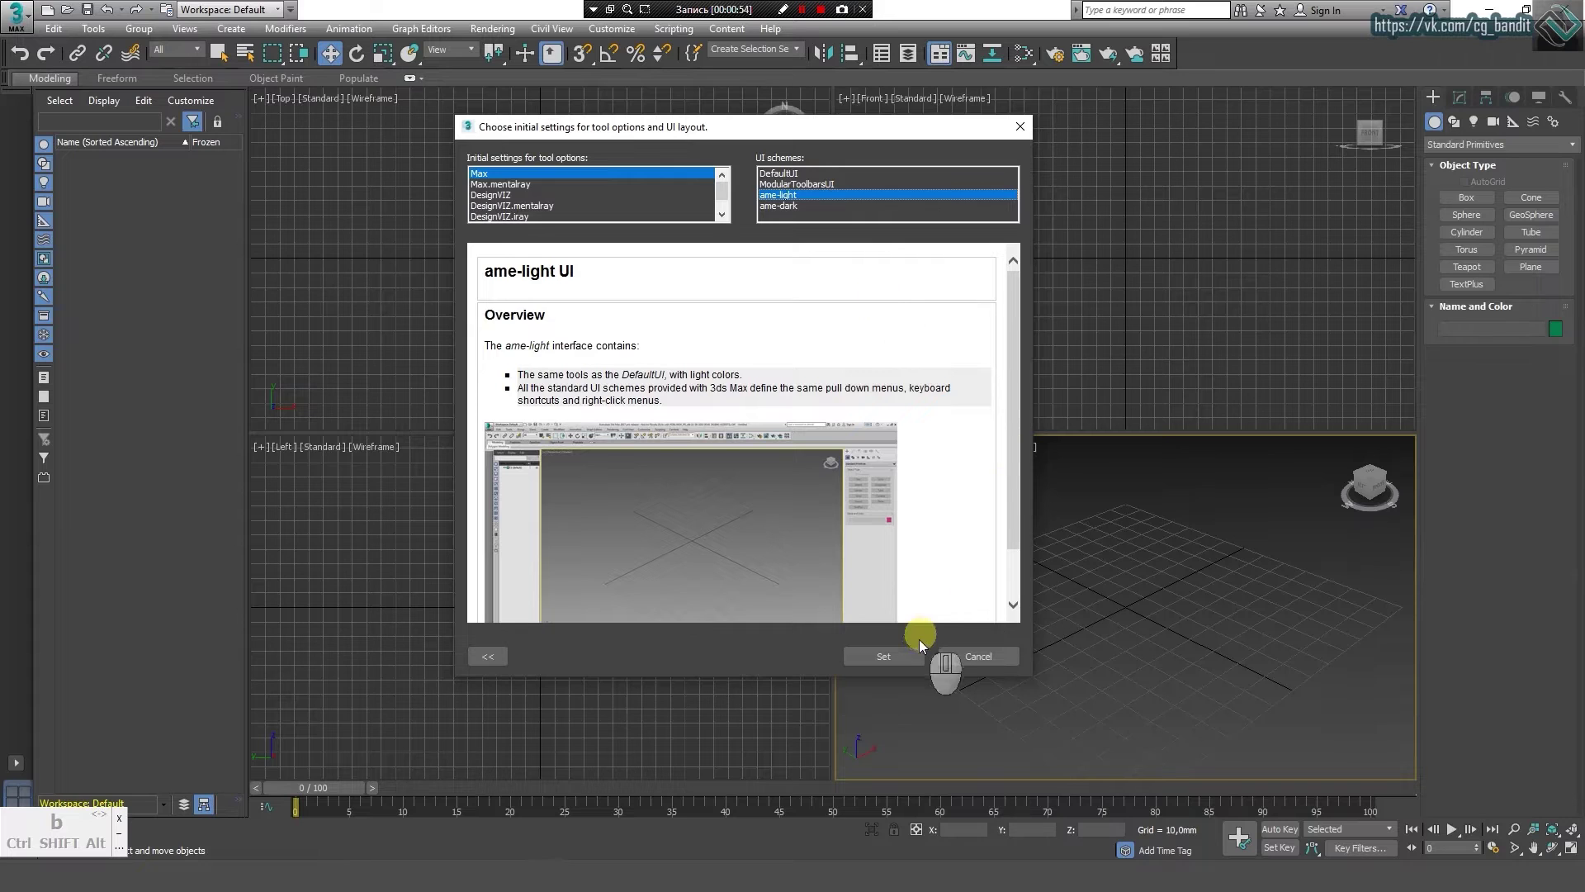
pyautogui.click(916, 650)
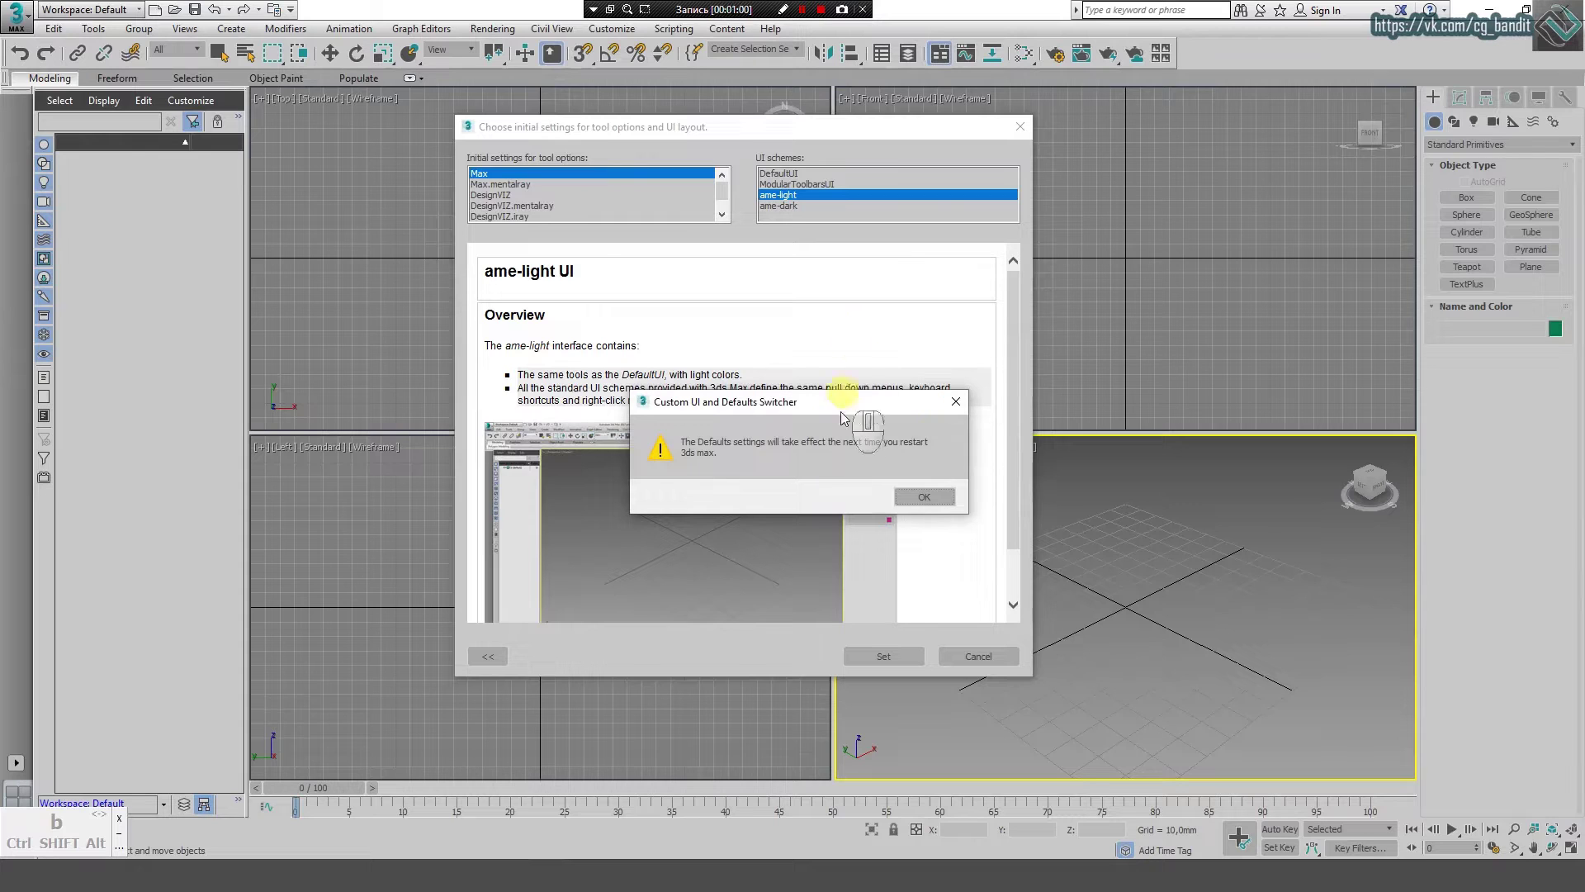
pyautogui.moveTo(839, 400); pyautogui.dragTo(837, 368)
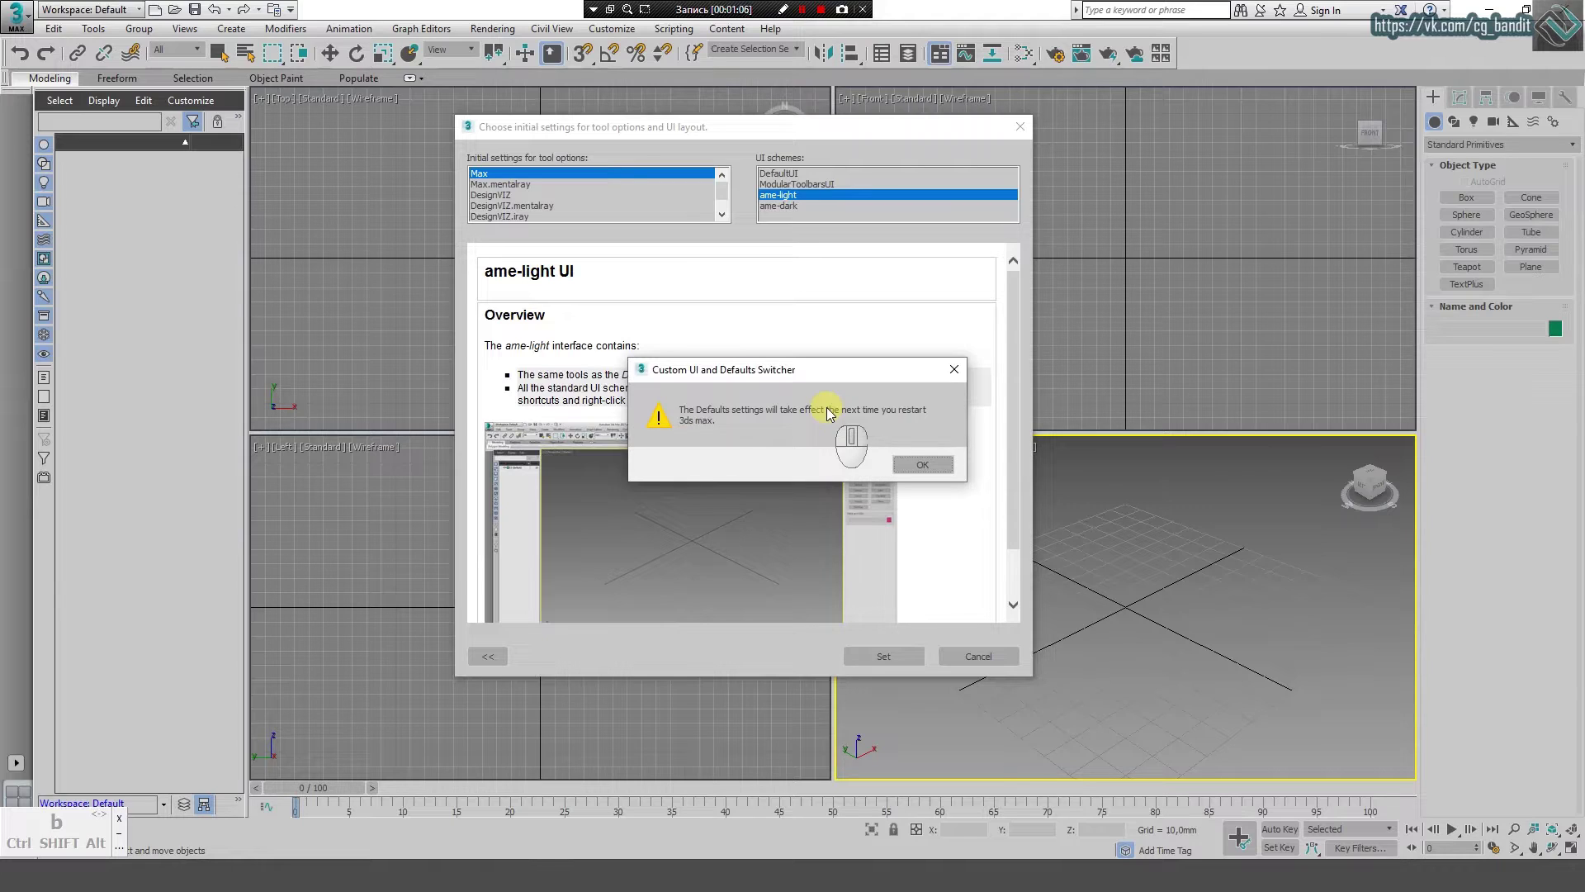
pyautogui.click(919, 462)
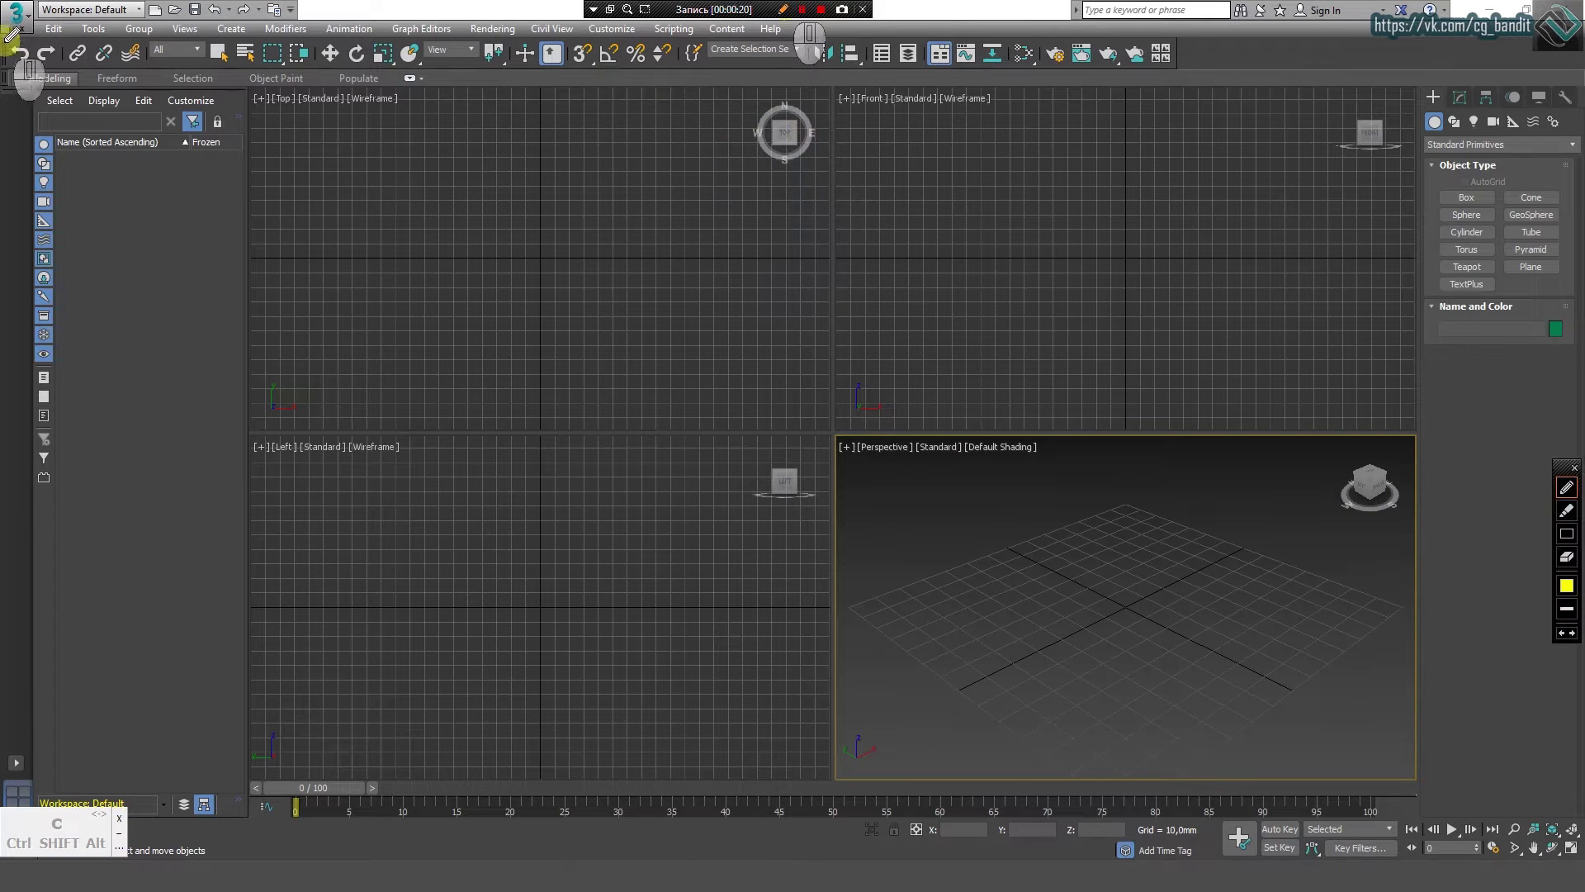
pyautogui.moveTo(4, 42)
pyautogui.mouseDown()
pyautogui.moveTo(48, 63)
pyautogui.moveTo(1116, 81)
pyautogui.moveTo(1195, 62)
pyautogui.moveTo(1197, 35)
pyautogui.mouseUp()
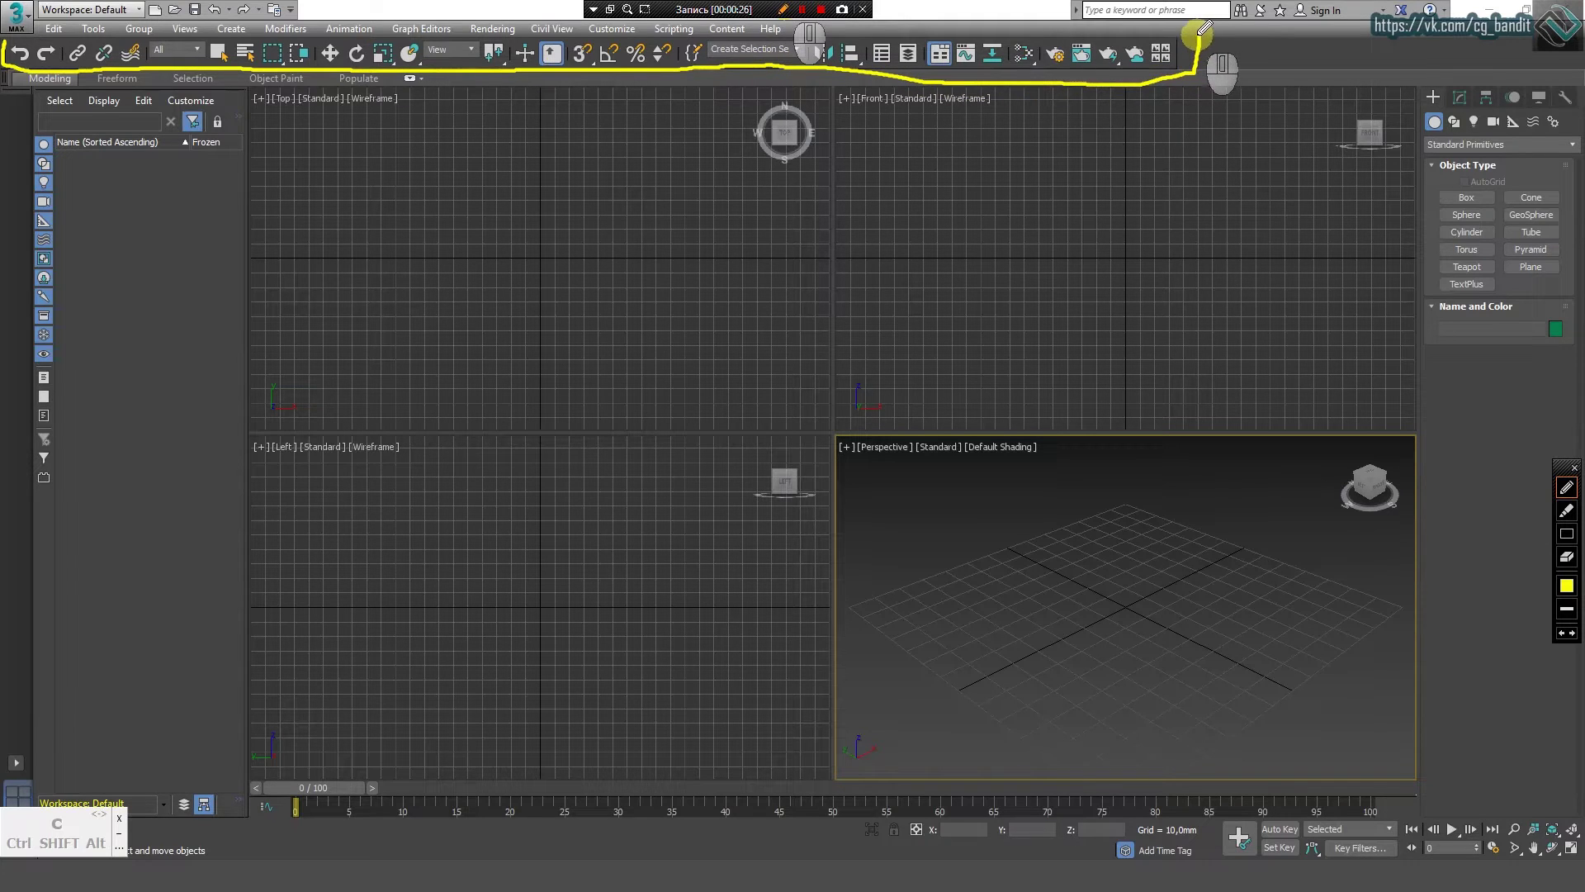
pyautogui.click(784, 10)
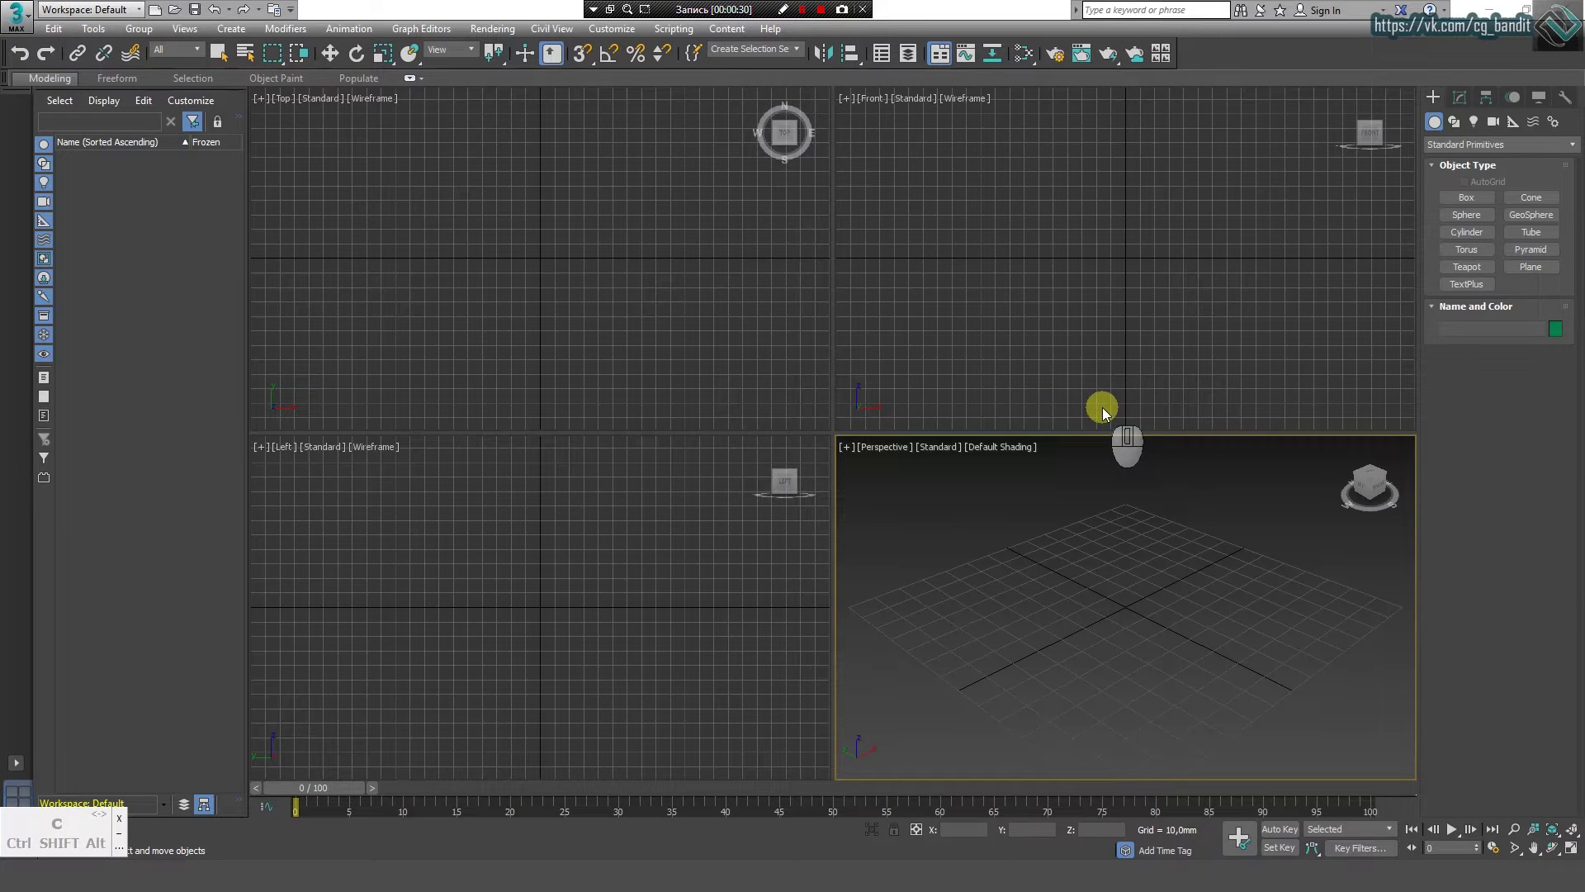
pyautogui.hotkey('ctrl', 'shift', 'd')
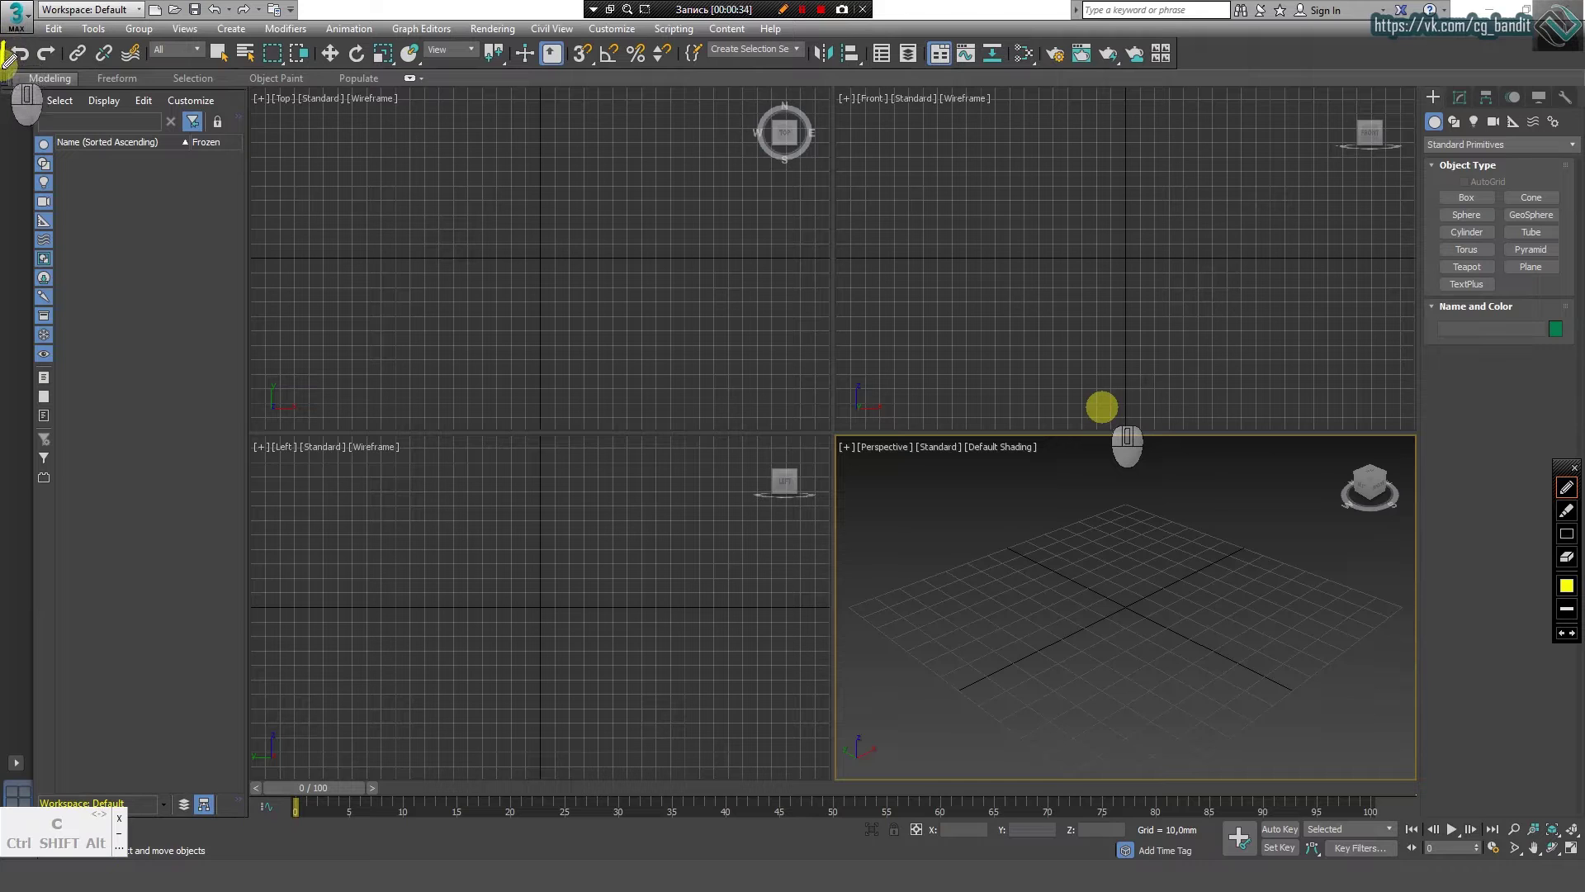
pyautogui.moveTo(5, 64)
pyautogui.mouseDown()
pyautogui.moveTo(59, 75)
pyautogui.moveTo(63, 36)
pyautogui.moveTo(5, 40)
pyautogui.mouseUp()
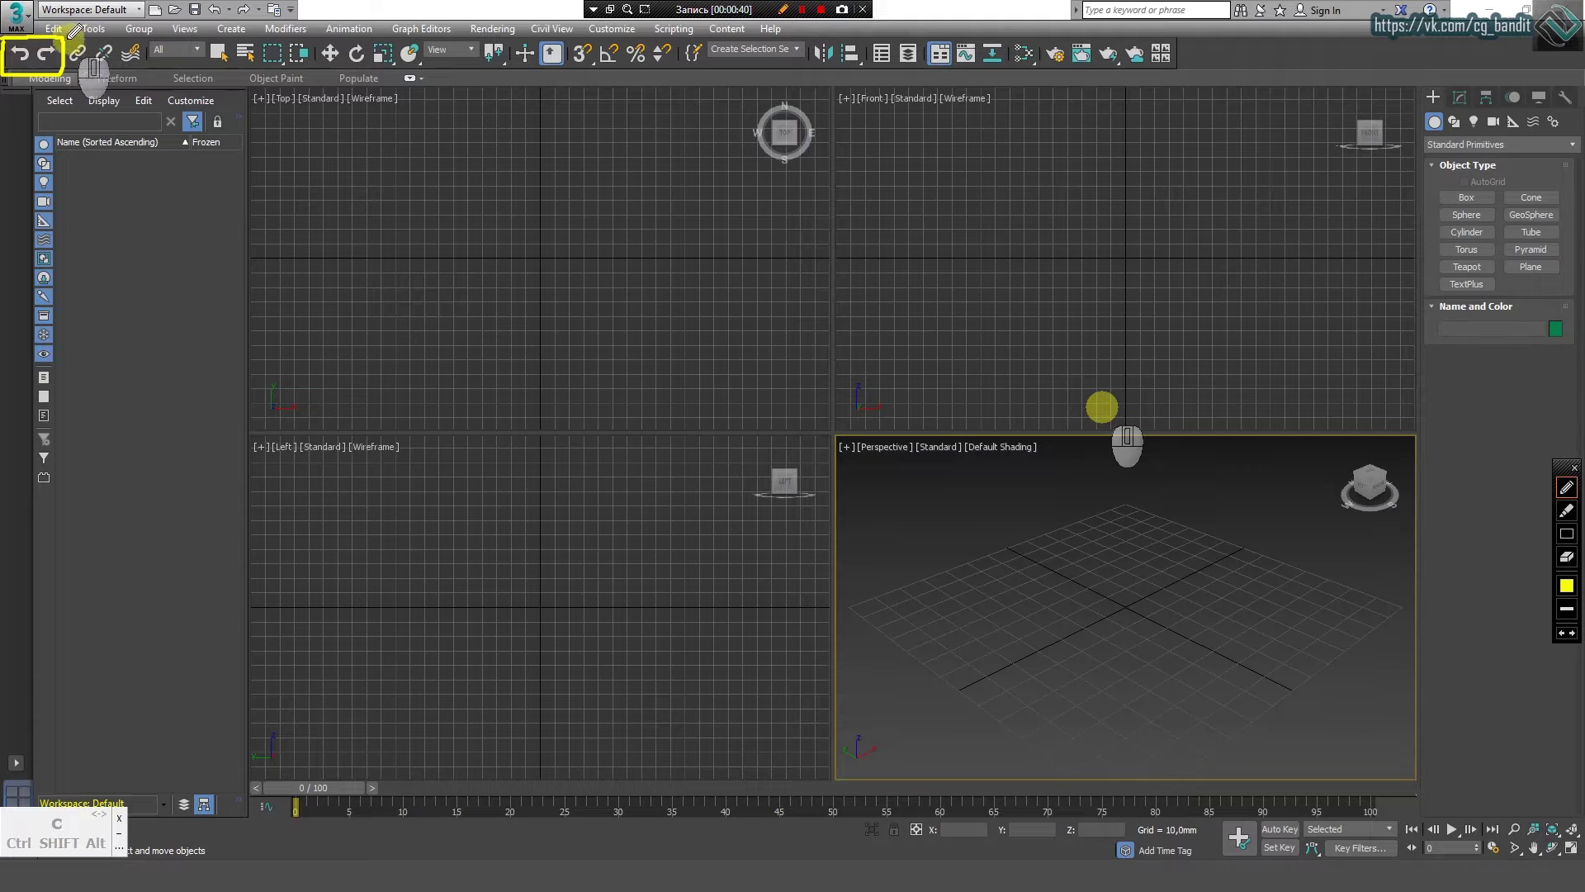
pyautogui.moveTo(70, 38)
pyautogui.mouseDown()
pyautogui.moveTo(145, 39)
pyautogui.moveTo(147, 79)
pyautogui.moveTo(68, 79)
pyautogui.moveTo(53, 38)
pyautogui.moveTo(147, 81)
pyautogui.moveTo(147, 42)
pyautogui.mouseUp()
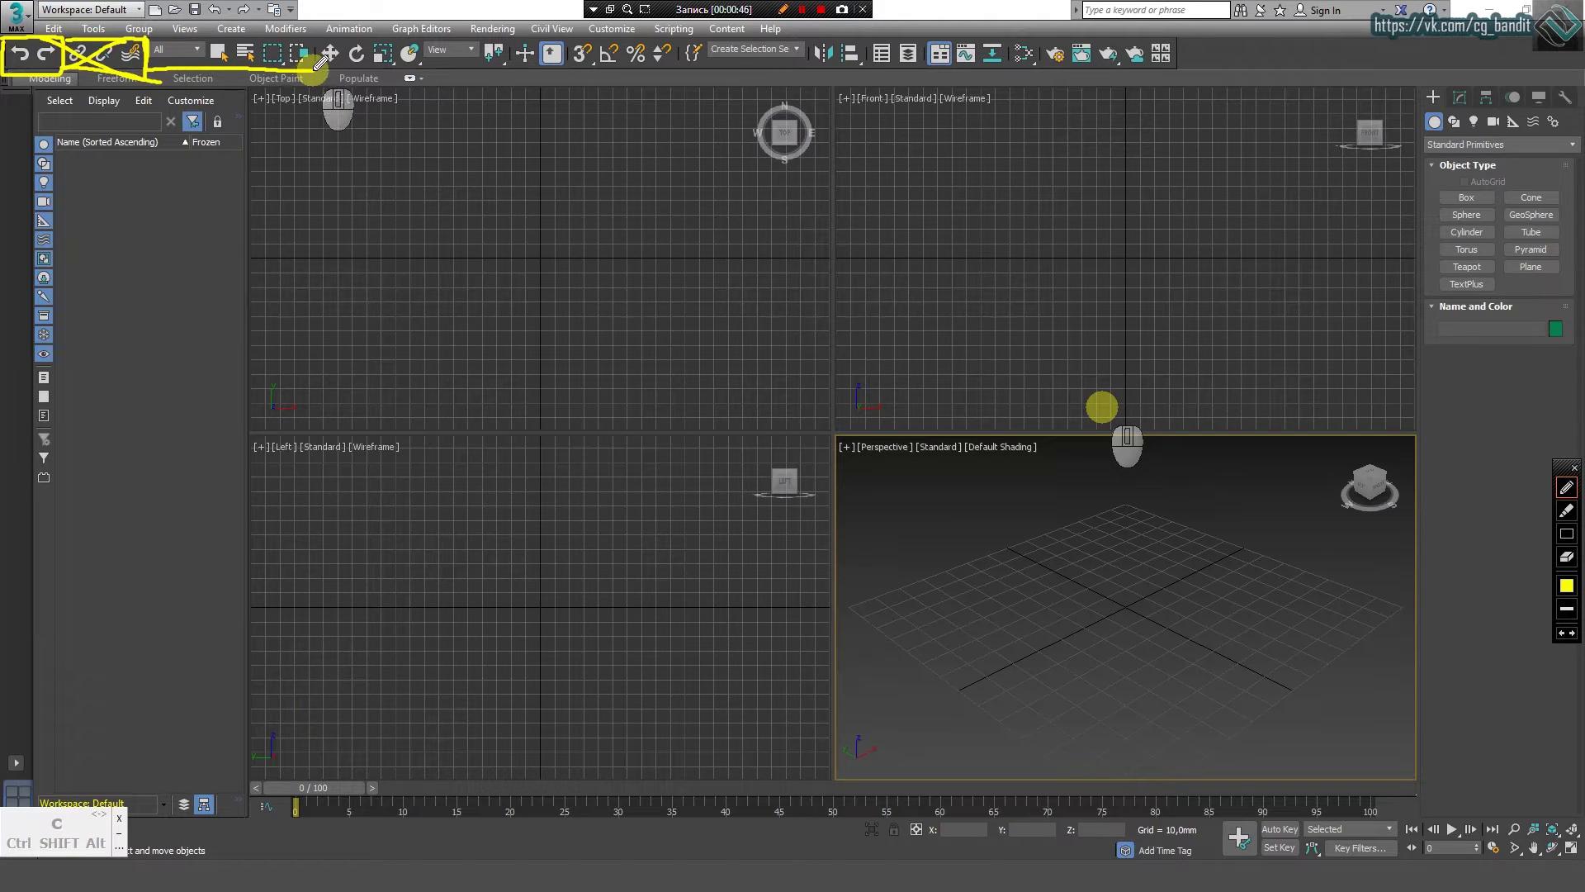
pyautogui.moveTo(315, 71)
pyautogui.mouseDown()
pyautogui.moveTo(312, 38)
pyautogui.moveTo(198, 38)
pyautogui.moveTo(152, 80)
pyautogui.mouseUp()
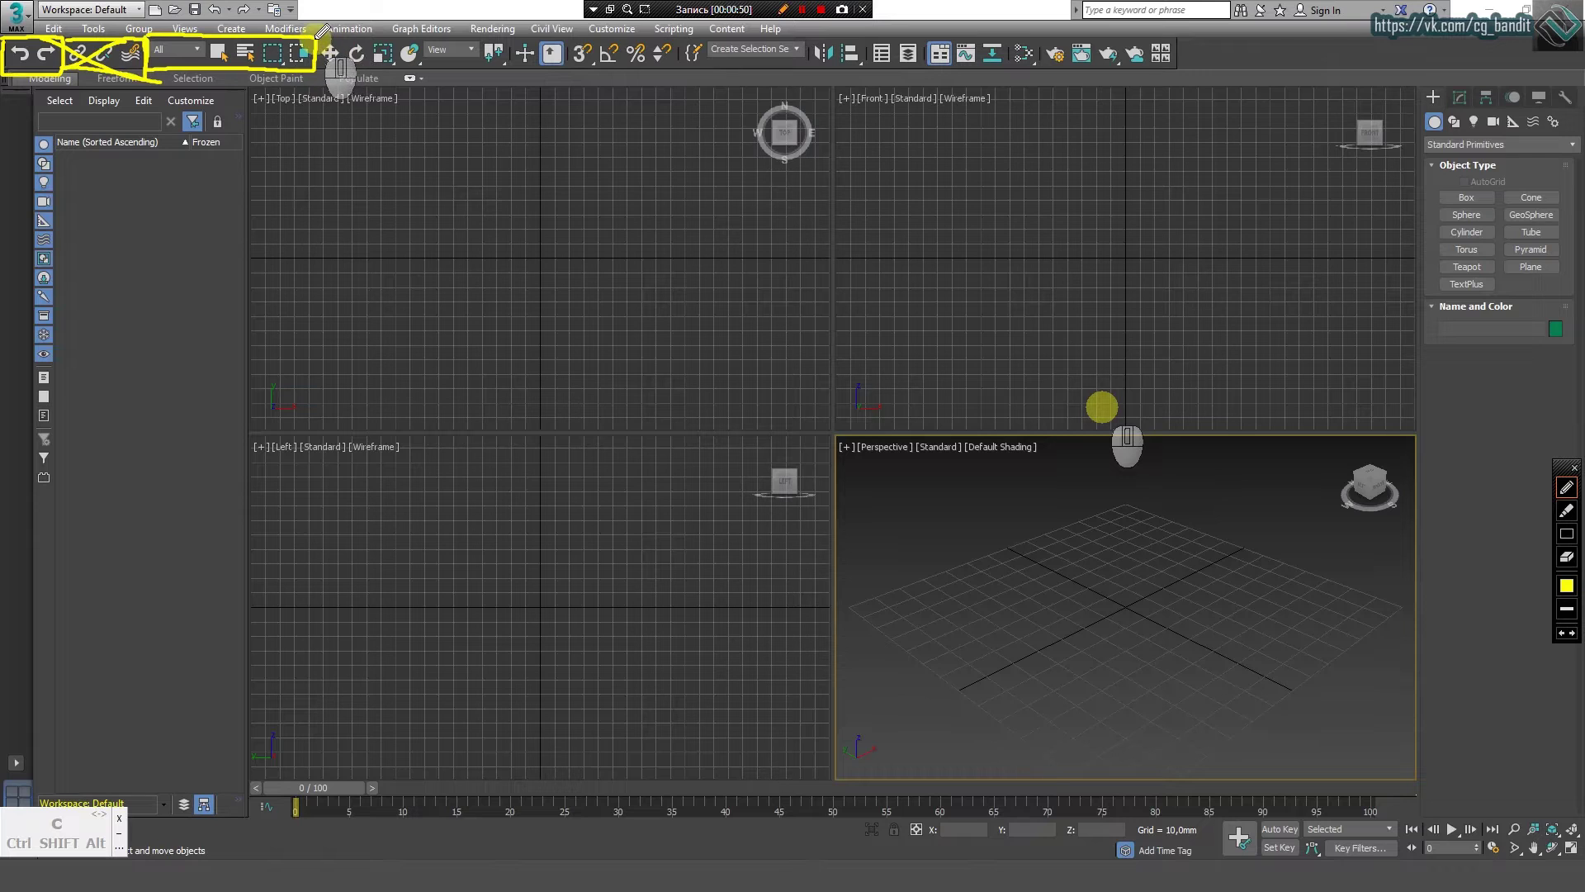
pyautogui.moveTo(318, 71)
pyautogui.mouseDown()
pyautogui.moveTo(474, 73)
pyautogui.moveTo(505, 48)
pyautogui.moveTo(487, 33)
pyautogui.moveTo(316, 41)
pyautogui.mouseUp()
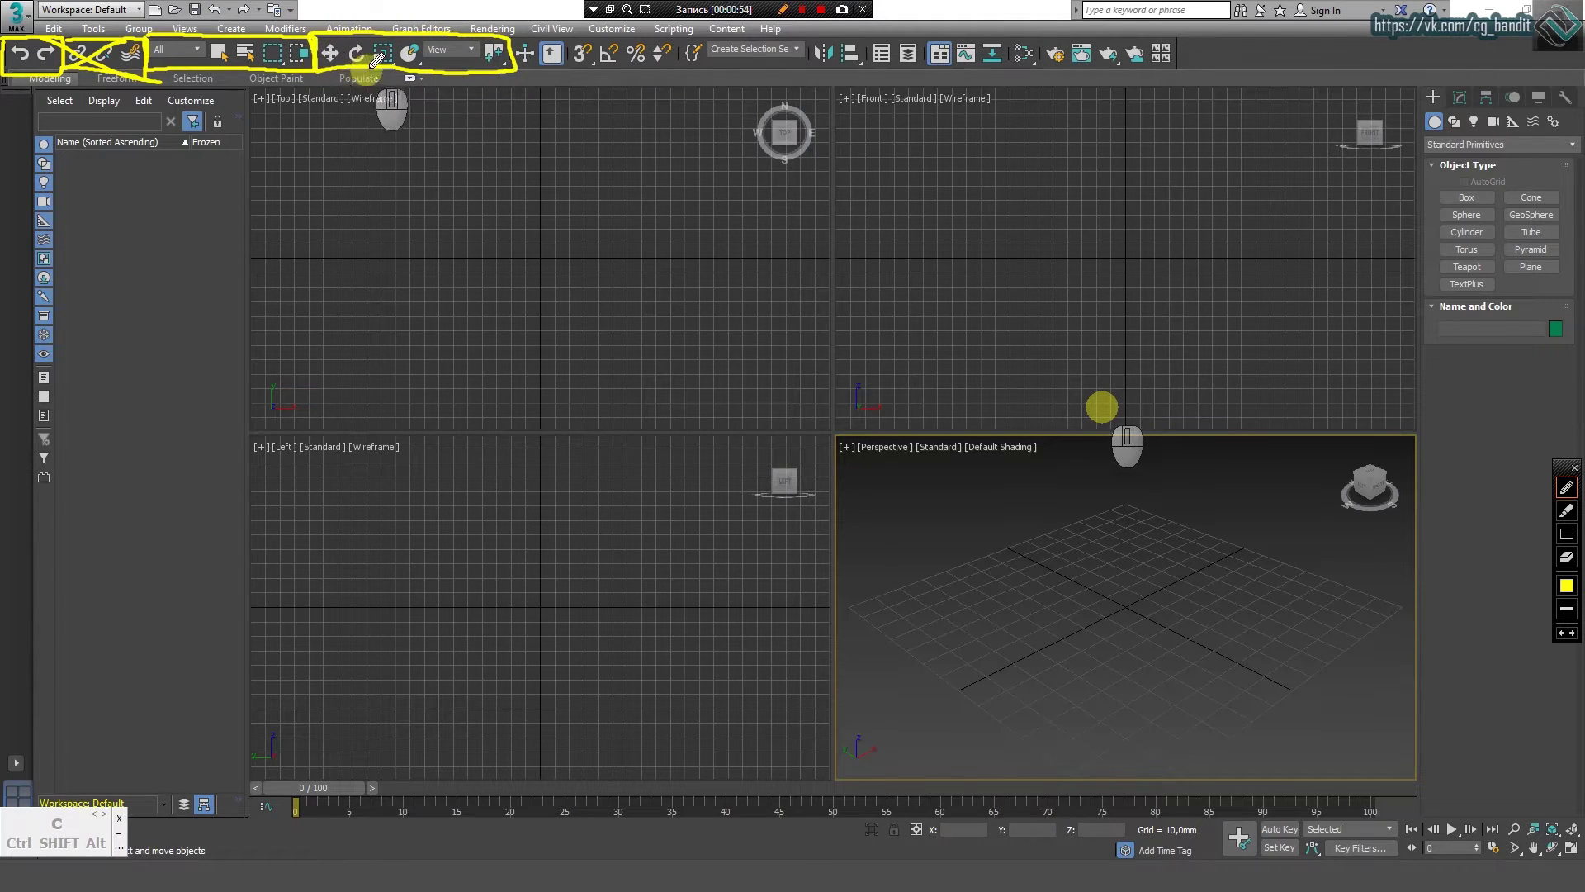
pyautogui.moveTo(570, 49)
pyautogui.mouseDown()
pyautogui.moveTo(582, 73)
pyautogui.moveTo(678, 75)
pyautogui.moveTo(681, 38)
pyautogui.moveTo(571, 38)
pyautogui.mouseUp()
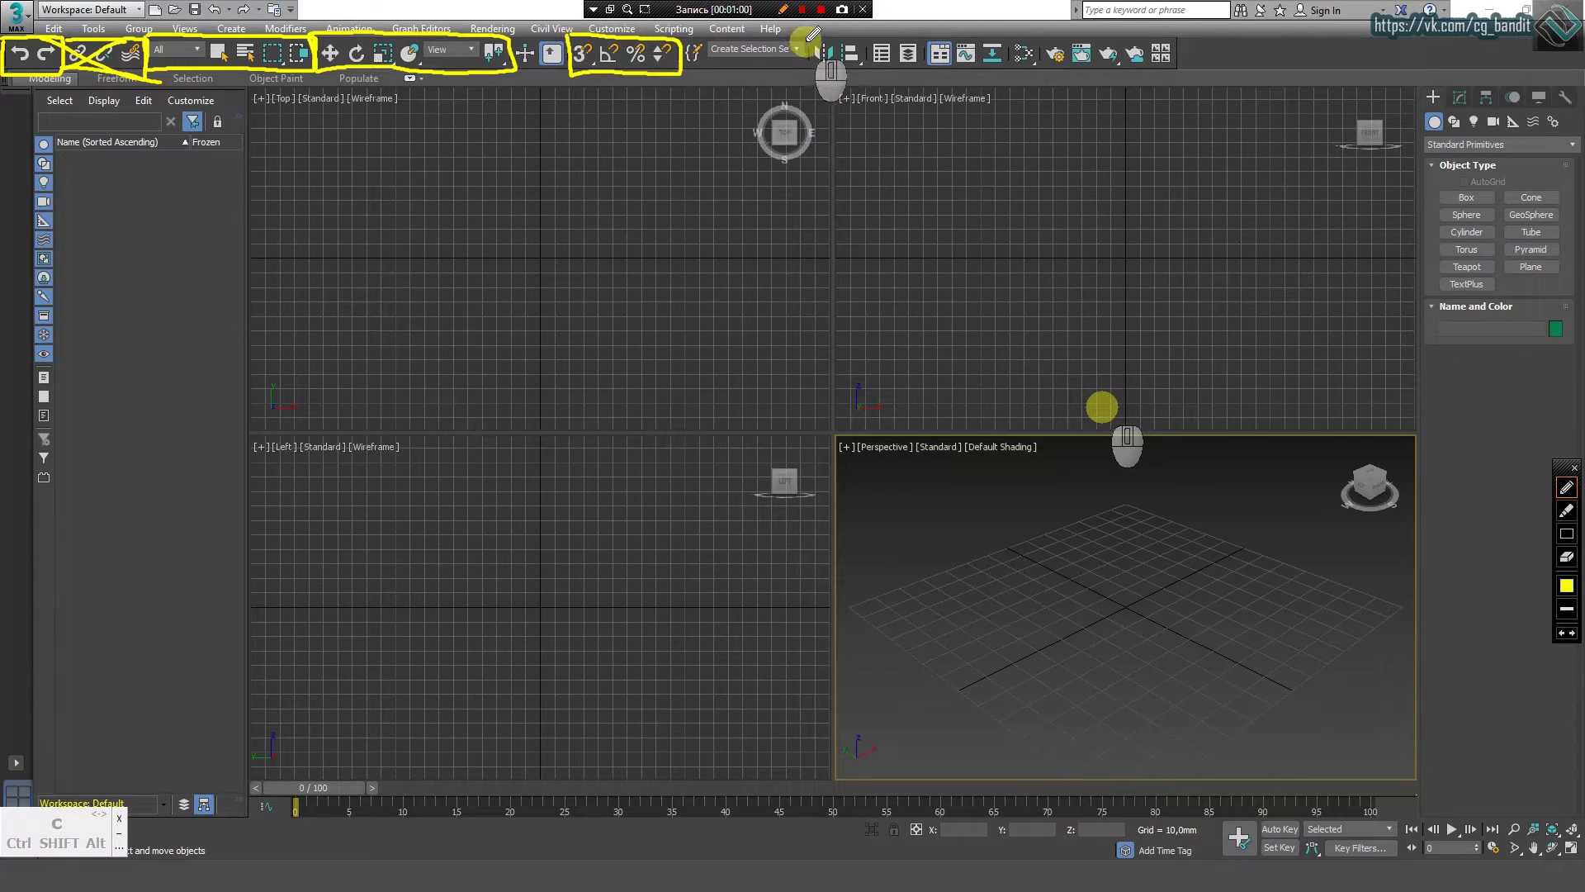
pyautogui.moveTo(809, 39)
pyautogui.mouseDown()
pyautogui.moveTo(805, 71)
pyautogui.moveTo(867, 62)
pyautogui.moveTo(869, 38)
pyautogui.moveTo(825, 37)
pyautogui.moveTo(923, 72)
pyautogui.moveTo(924, 37)
pyautogui.moveTo(877, 35)
pyautogui.moveTo(867, 60)
pyautogui.moveTo(894, 71)
pyautogui.mouseUp()
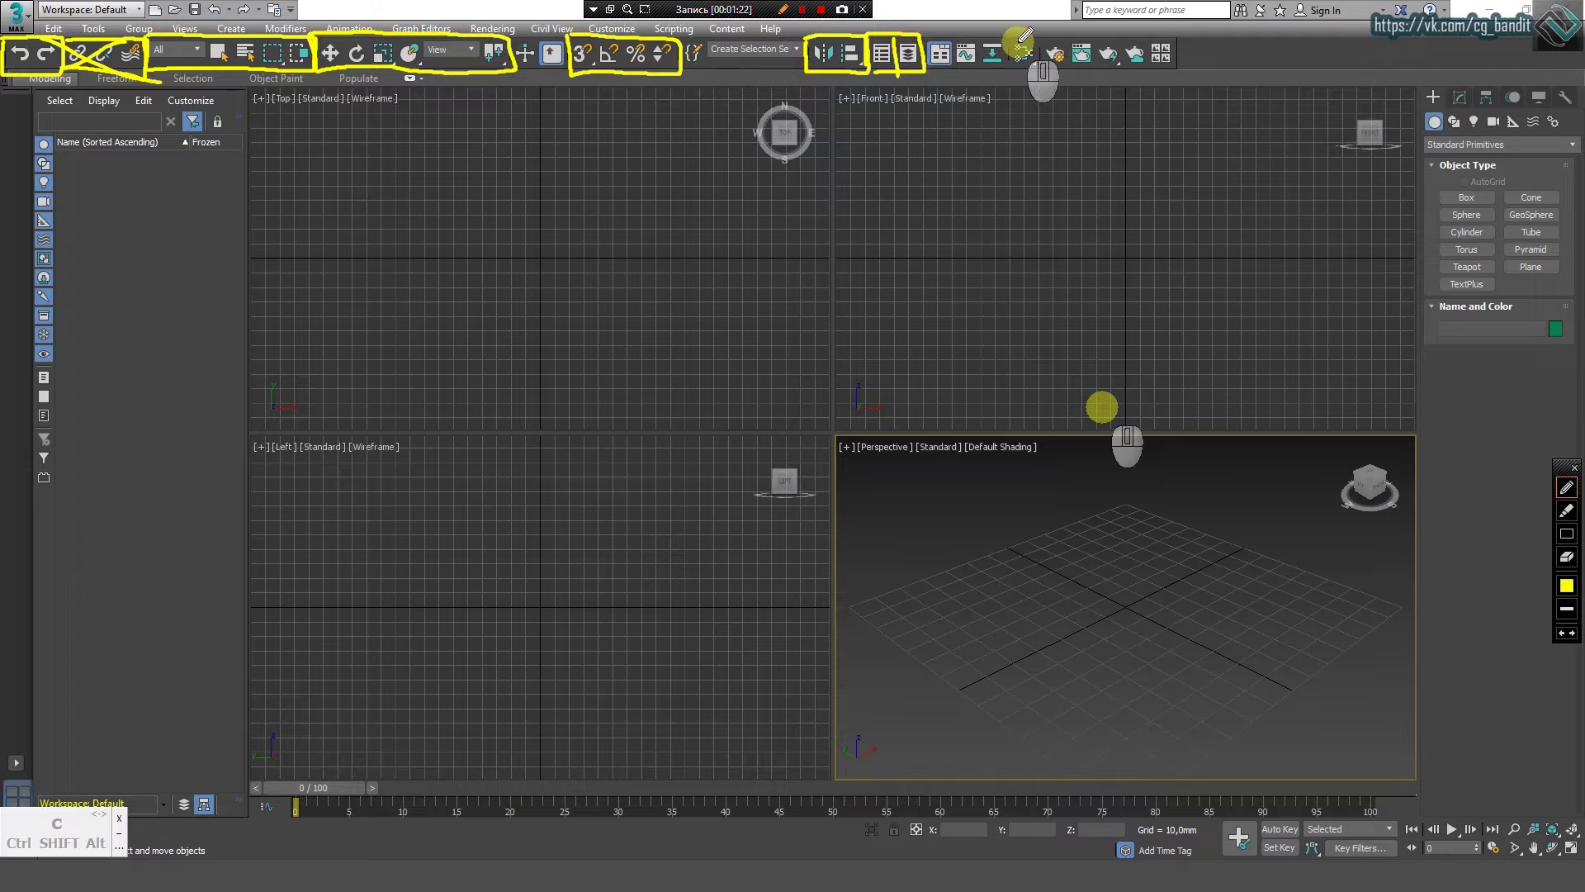
pyautogui.moveTo(1004, 41)
pyautogui.mouseDown()
pyautogui.moveTo(1007, 74)
pyautogui.moveTo(1039, 74)
pyautogui.moveTo(1037, 39)
pyautogui.moveTo(1009, 40)
pyautogui.mouseUp()
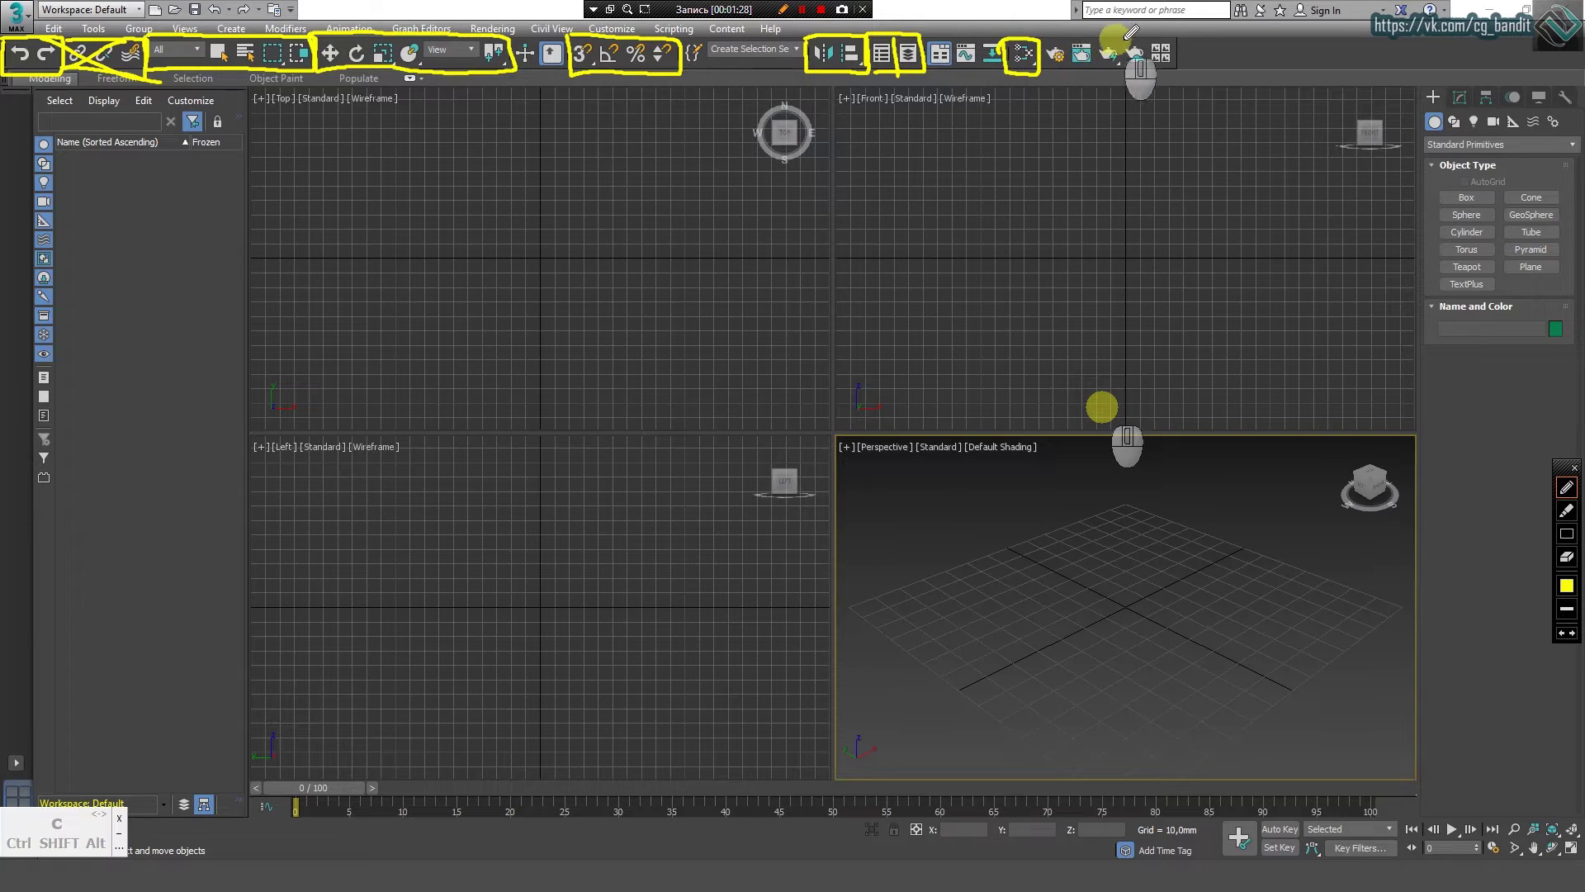
pyautogui.moveTo(1044, 46)
pyautogui.mouseDown()
pyautogui.moveTo(1048, 75)
pyautogui.moveTo(1156, 76)
pyautogui.moveTo(1177, 31)
pyautogui.moveTo(1042, 37)
pyautogui.mouseUp()
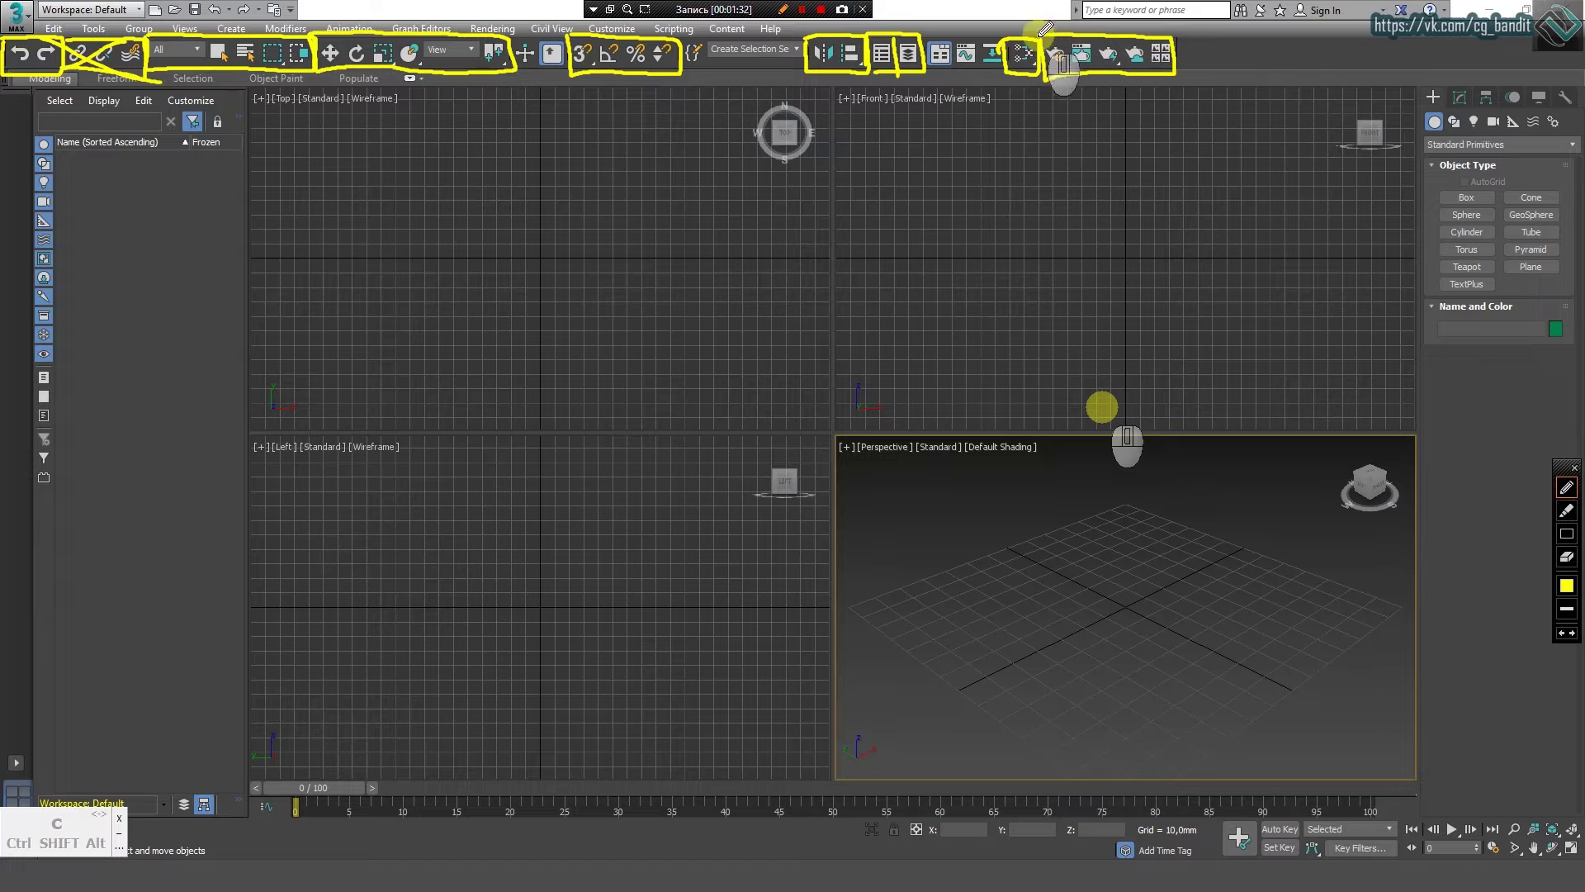
pyautogui.press('Escape')
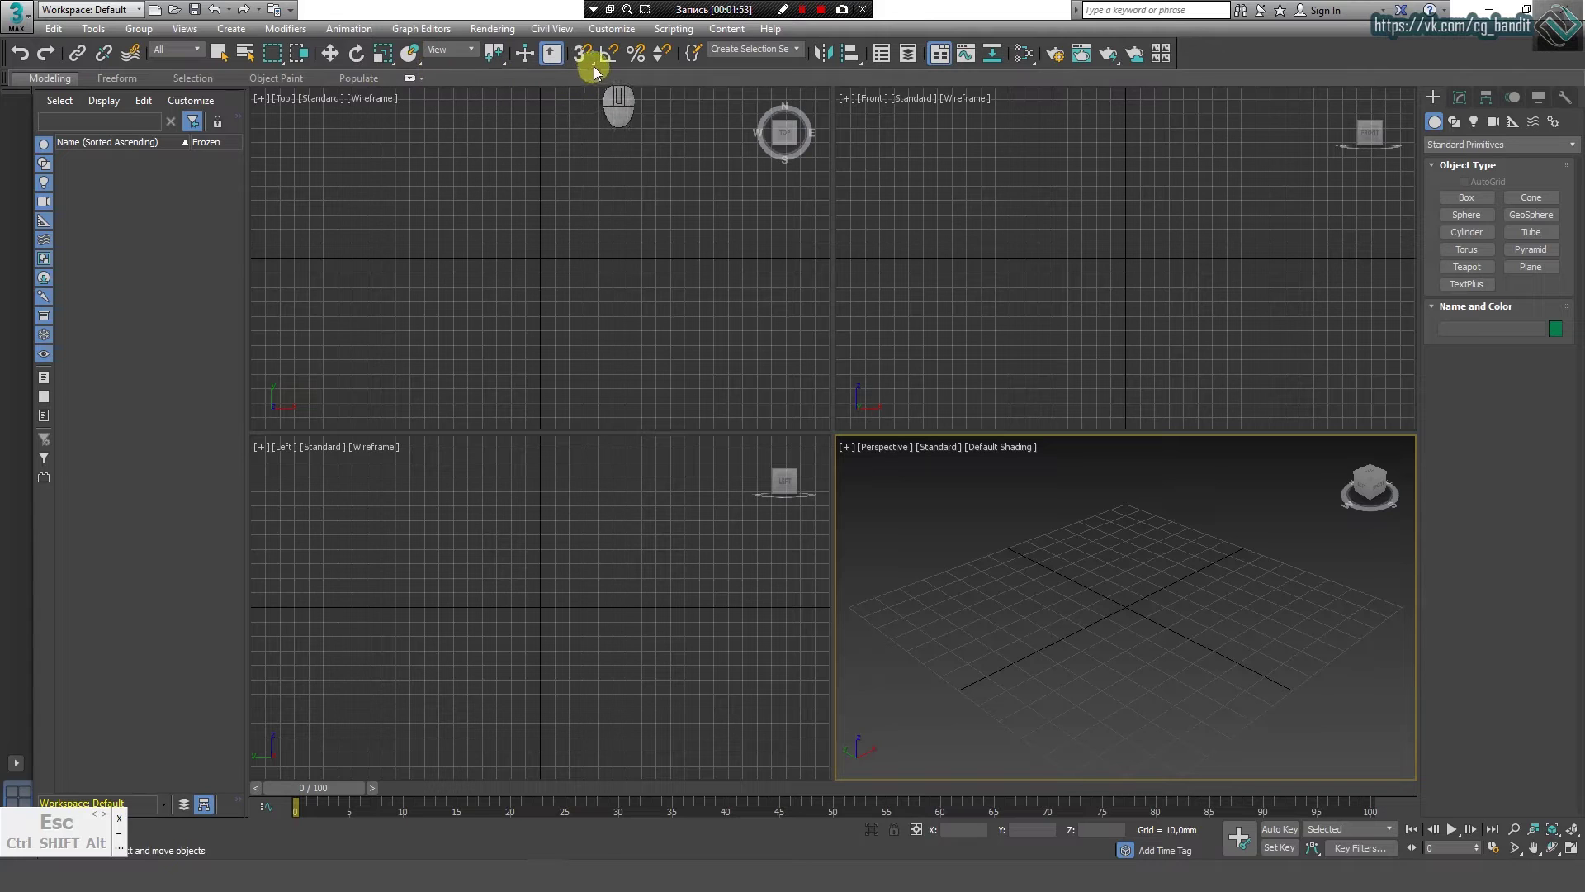
# Step: Expand the collapsed modeling ribbon to show its Polygon Modeling tools
pyautogui.click(553, 56)
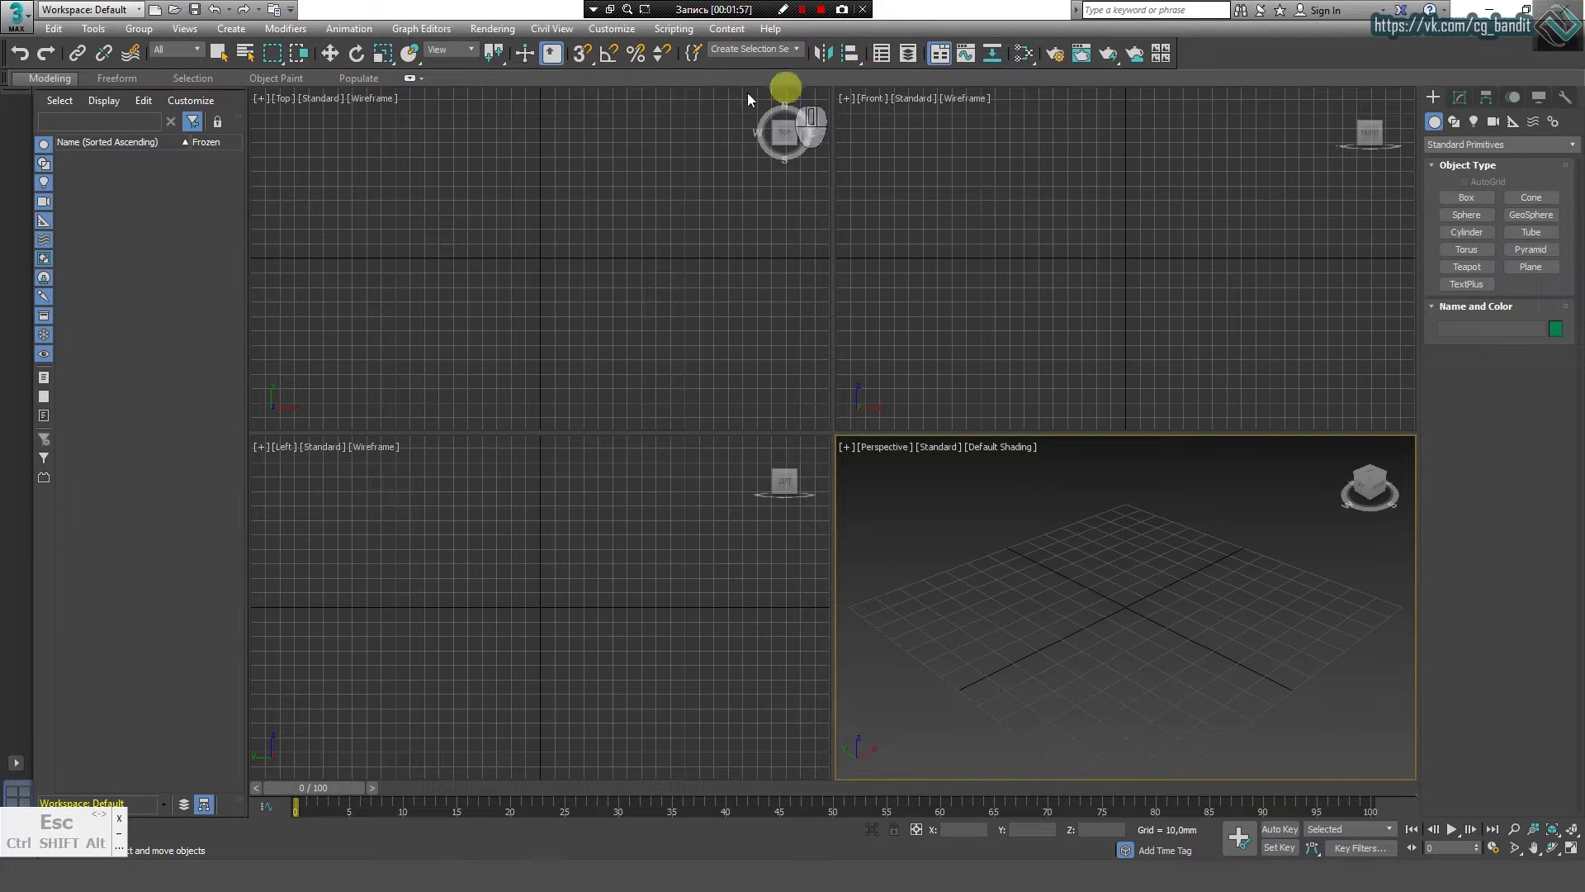
pyautogui.click(383, 53)
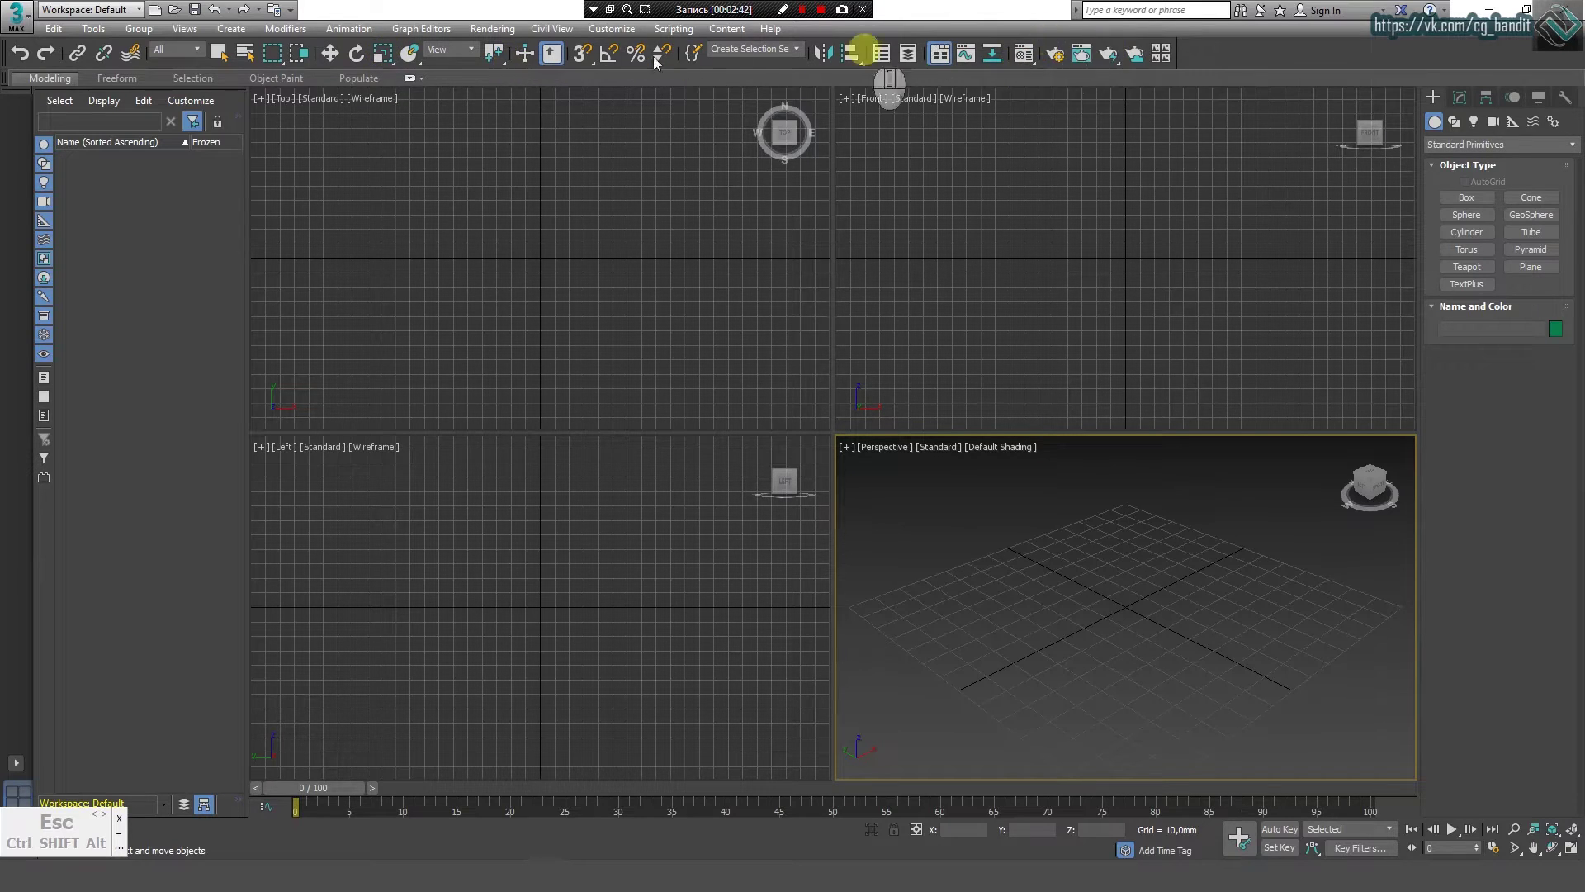
pyautogui.click(410, 80)
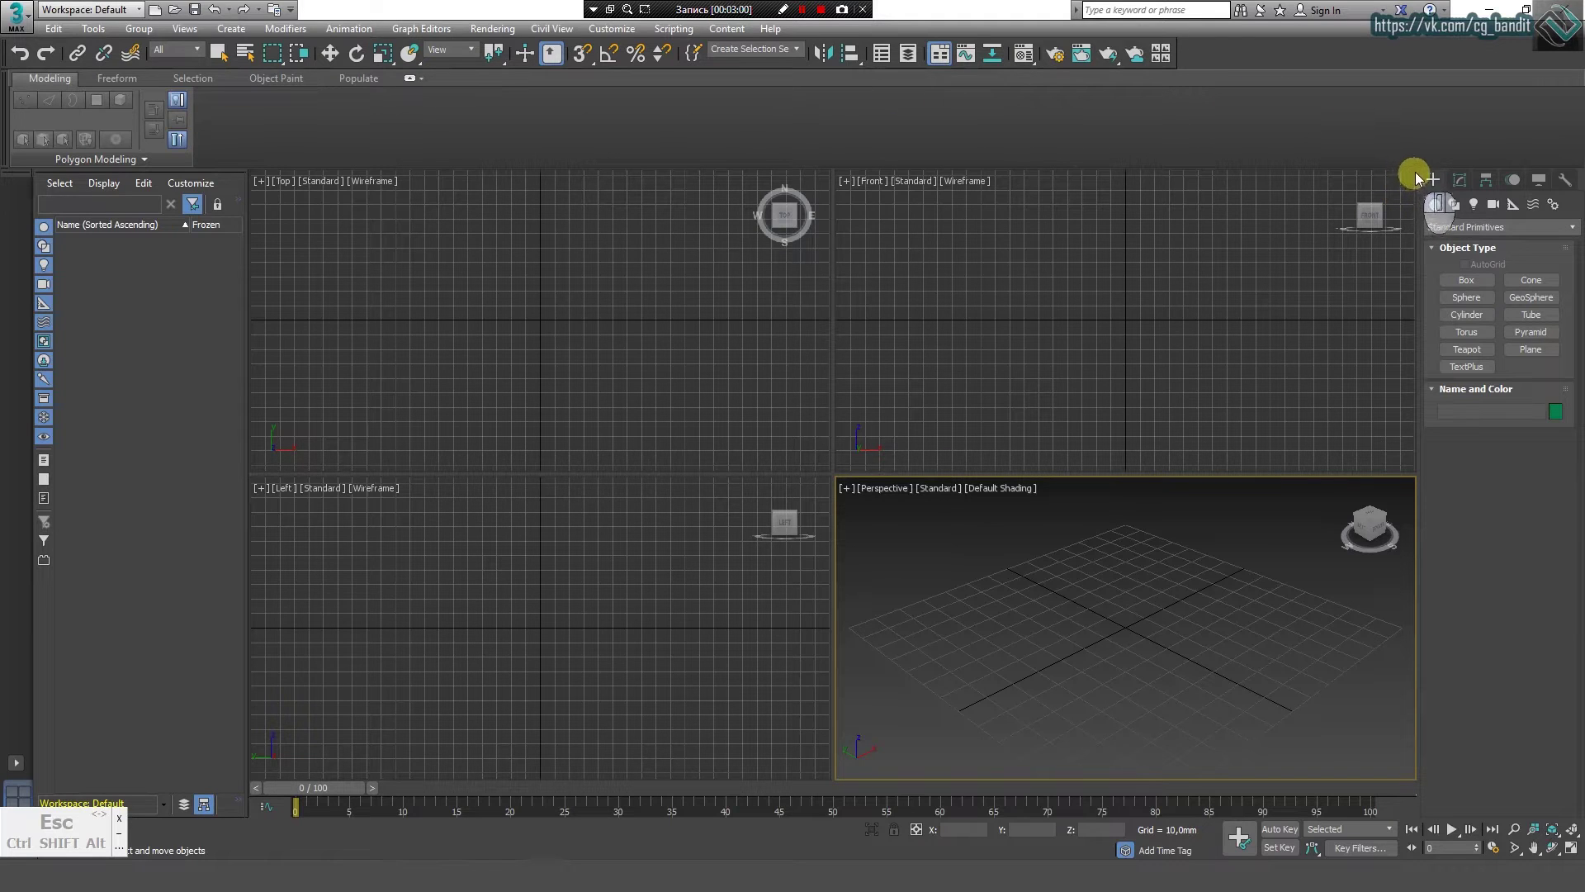
pyautogui.click(783, 9)
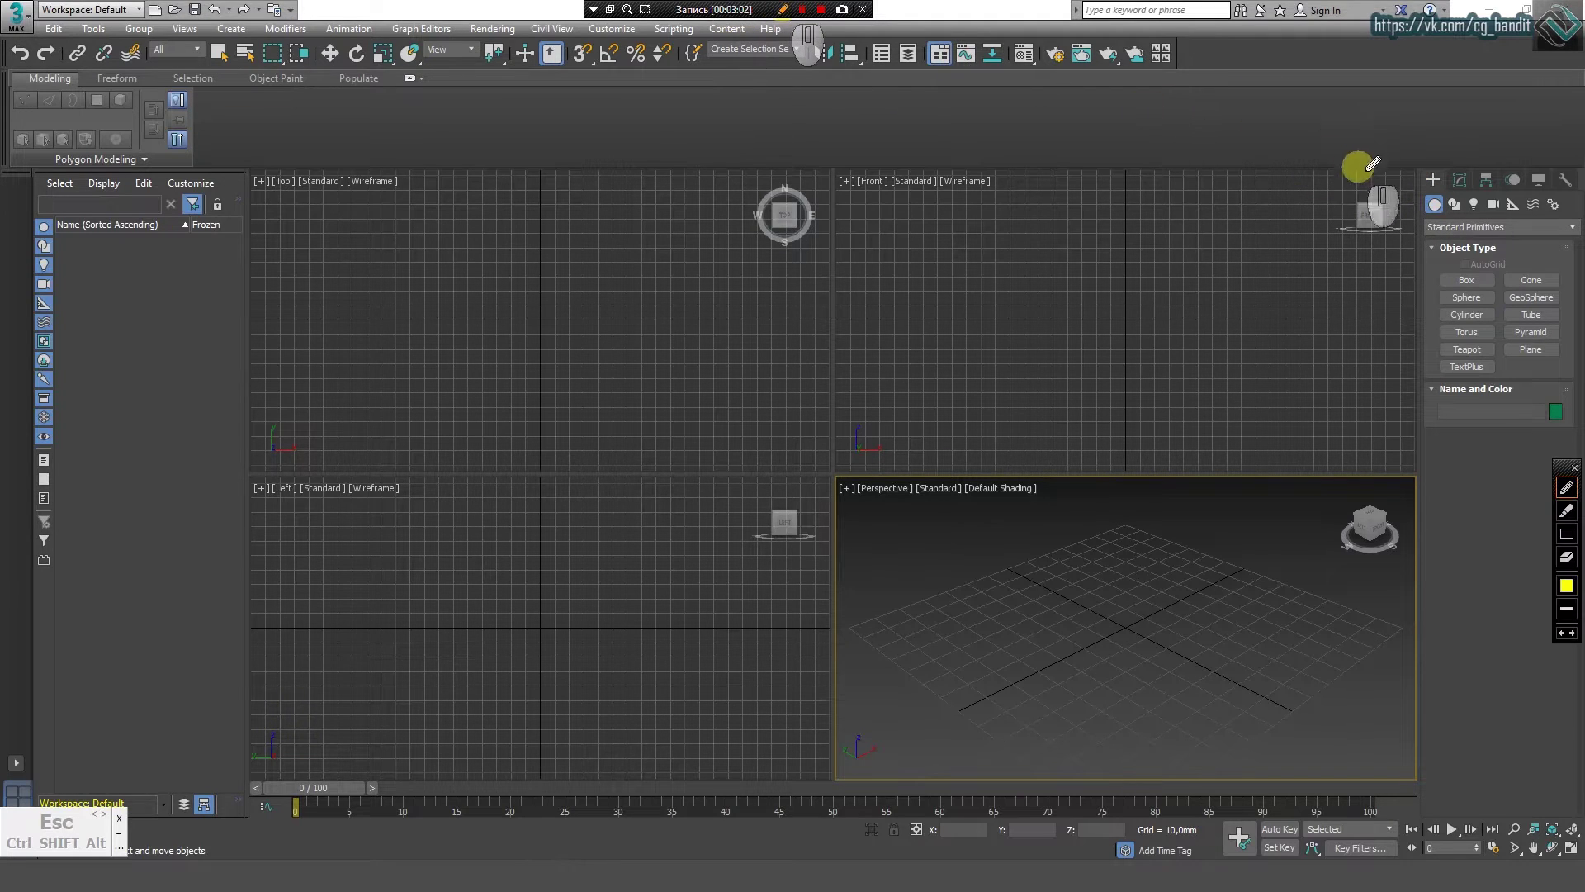
pyautogui.moveTo(1420, 167)
pyautogui.mouseDown()
pyautogui.moveTo(1577, 171)
pyautogui.moveTo(1572, 426)
pyautogui.moveTo(1422, 412)
pyautogui.moveTo(1428, 159)
pyautogui.mouseUp()
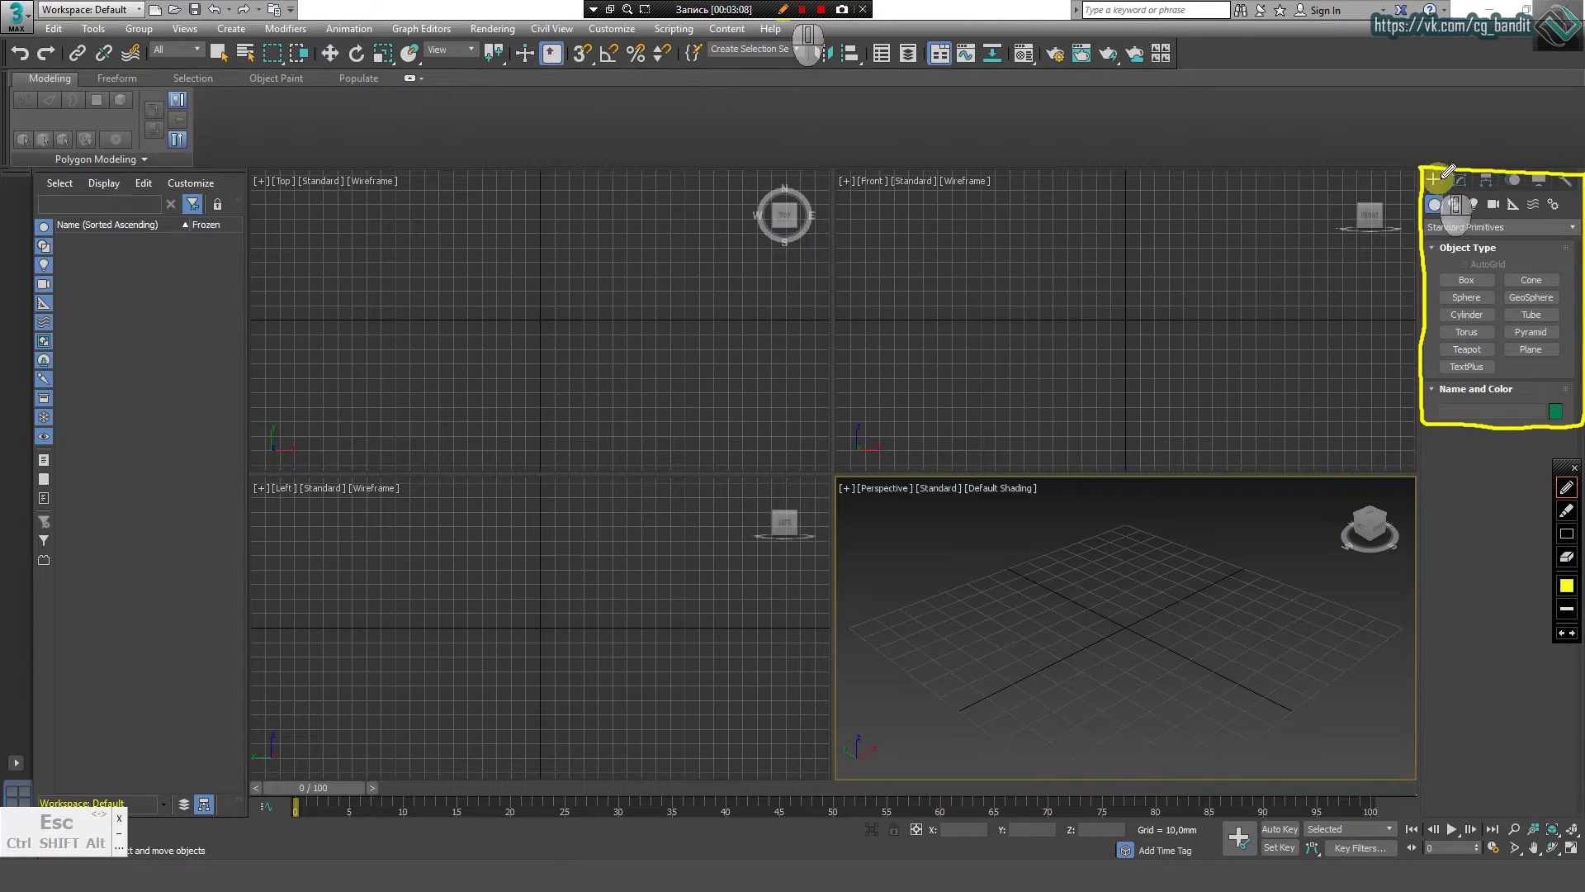
pyautogui.moveTo(1461, 188); pyautogui.dragTo(1575, 187)
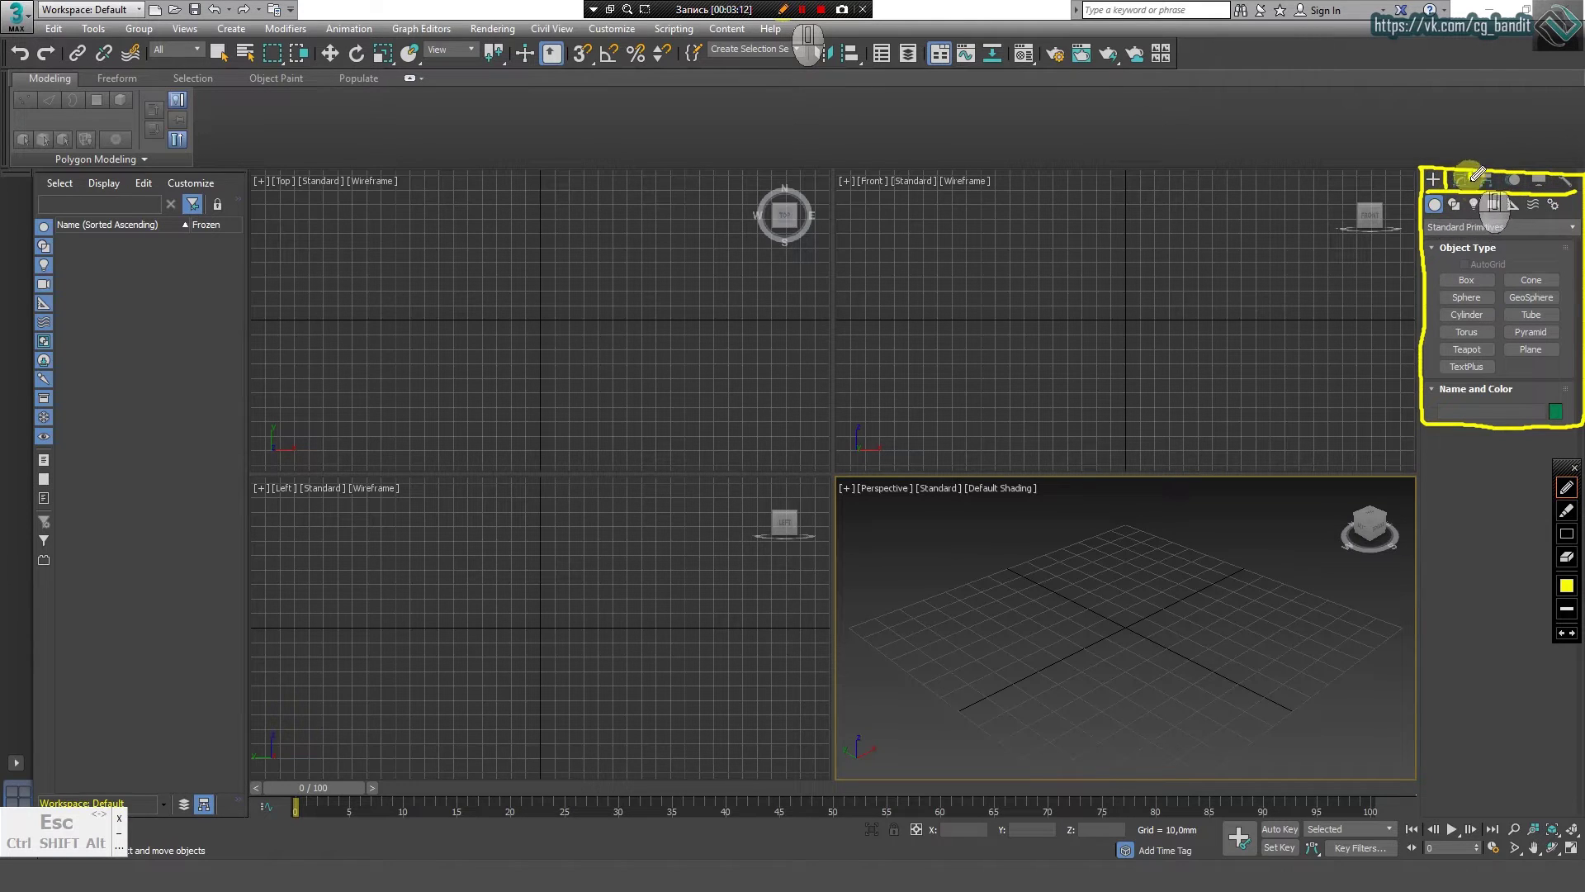
pyautogui.moveTo(1476, 170)
pyautogui.mouseDown()
pyautogui.moveTo(1474, 189)
pyautogui.moveTo(1552, 192)
pyautogui.mouseUp()
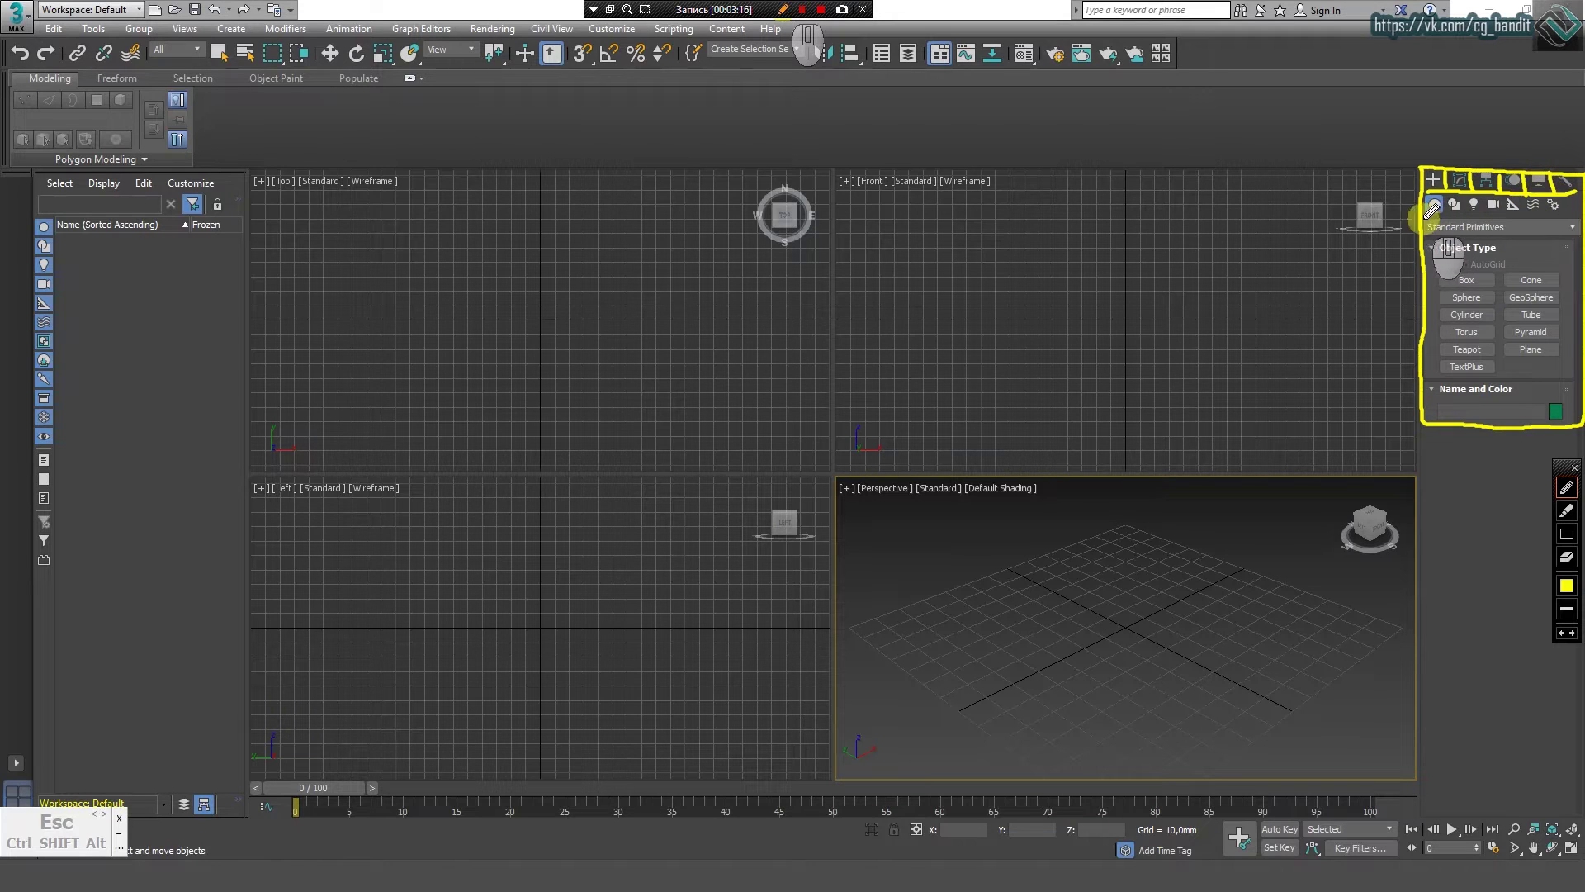
pyautogui.moveTo(1447, 213); pyautogui.dragTo(1460, 198)
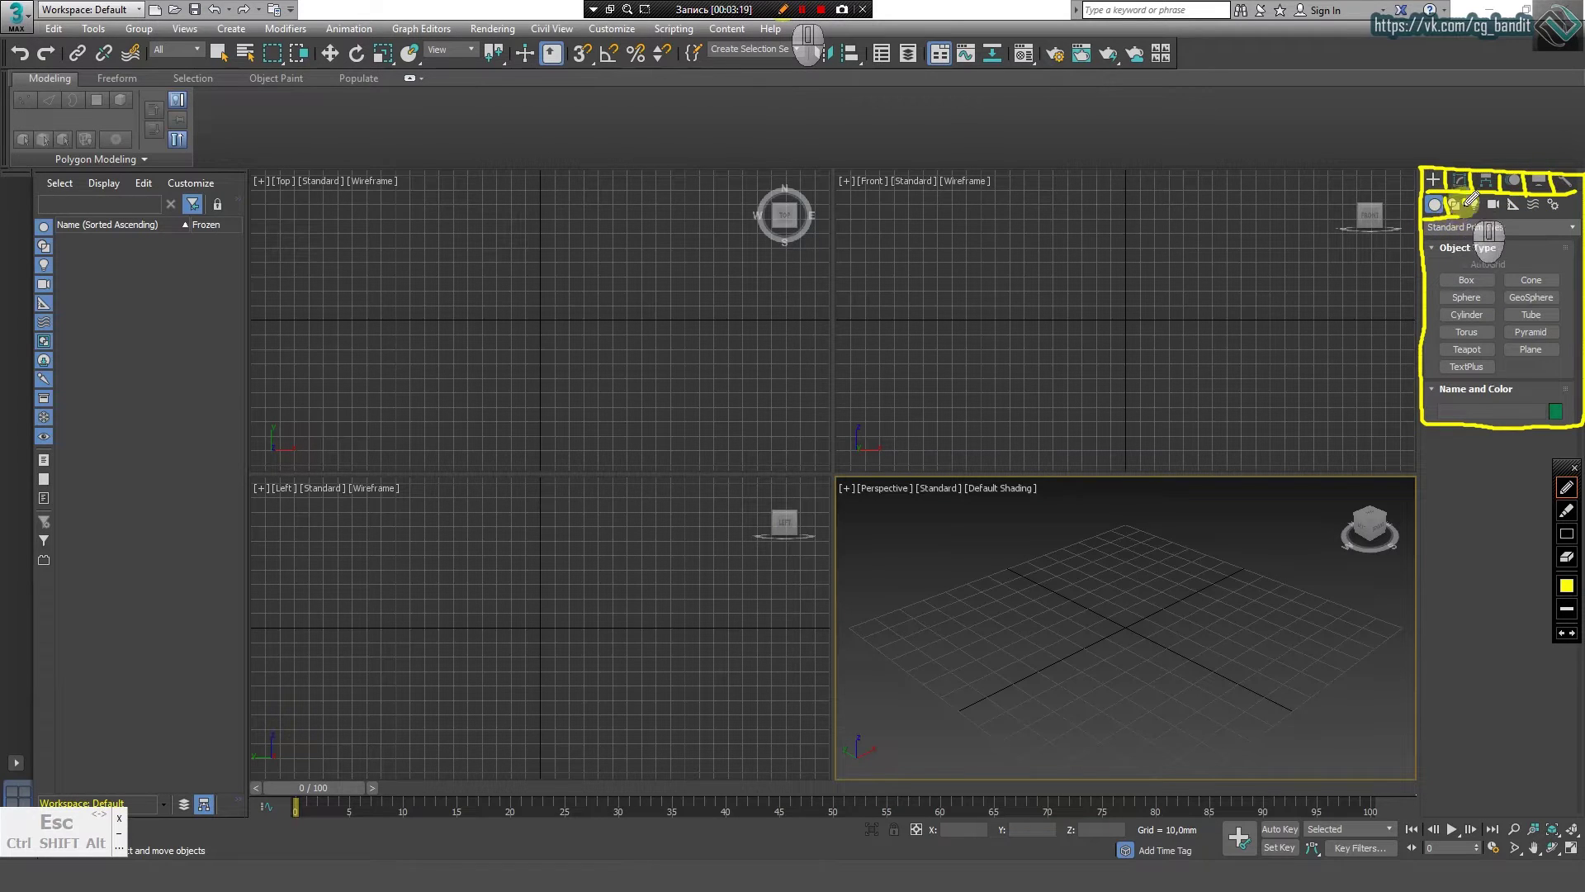
pyautogui.click(781, 11)
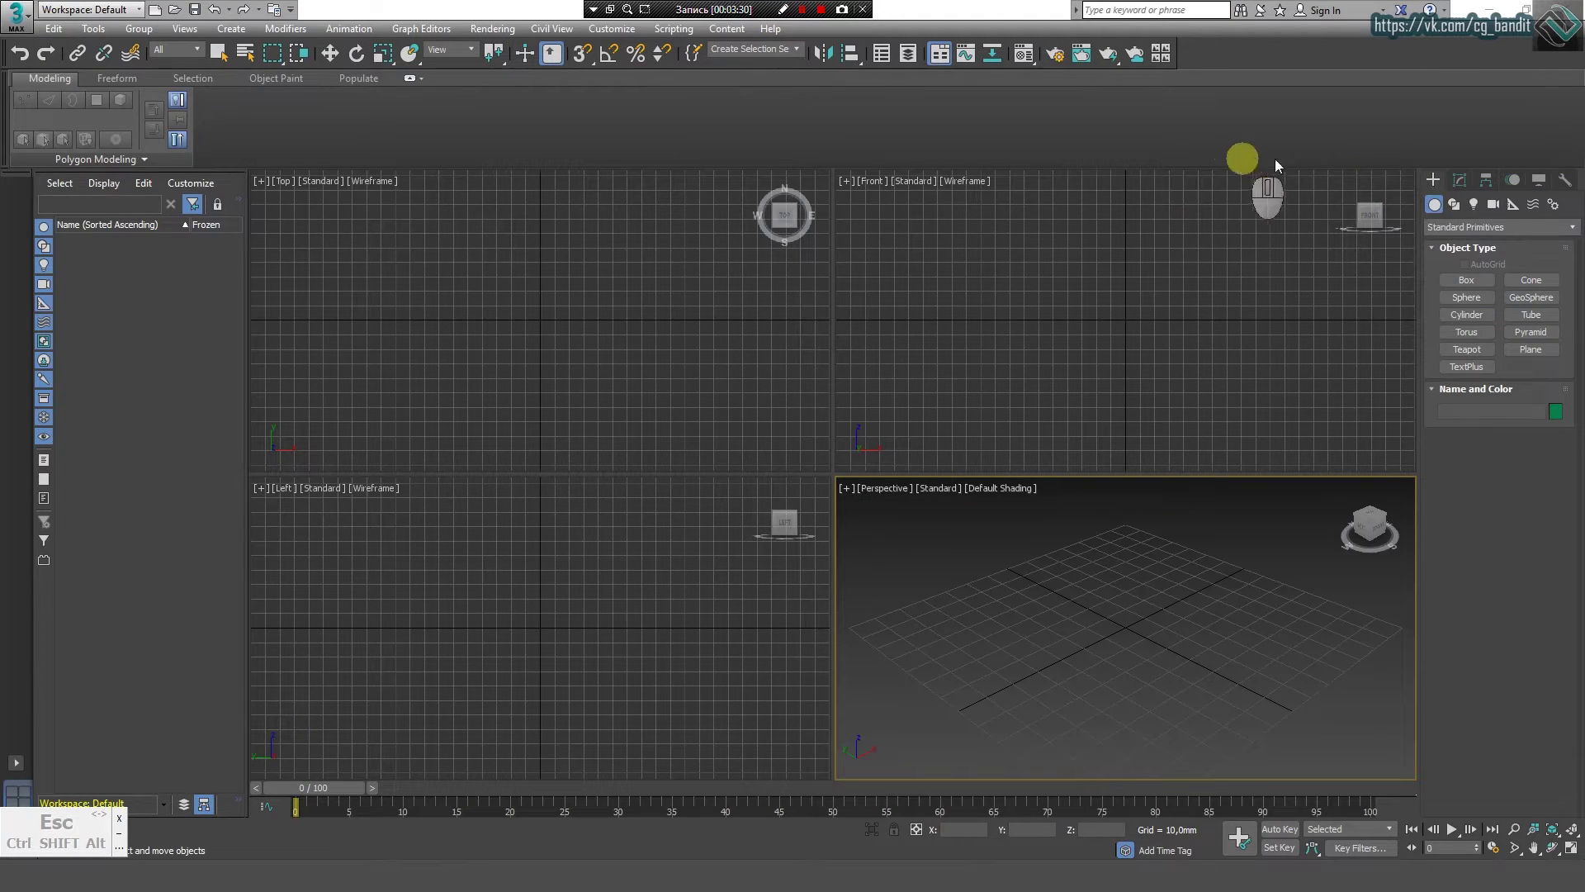
# Step: Examine the Create, Modify, Hierarchy, Display and Utilities sections of the command panel
pyautogui.click(1438, 180)
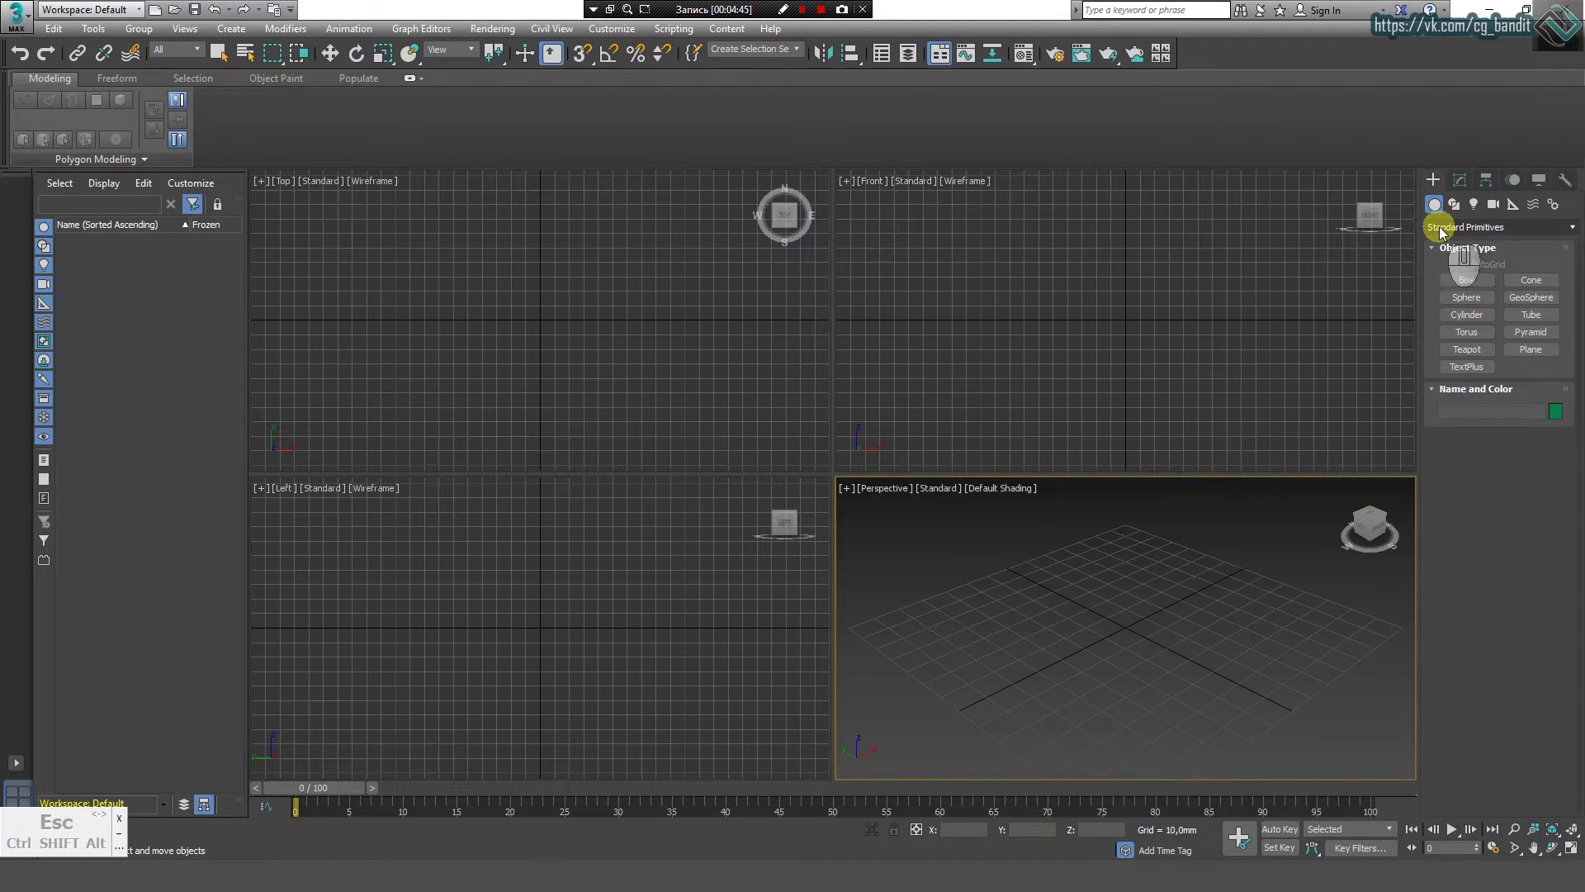
pyautogui.click(1442, 230)
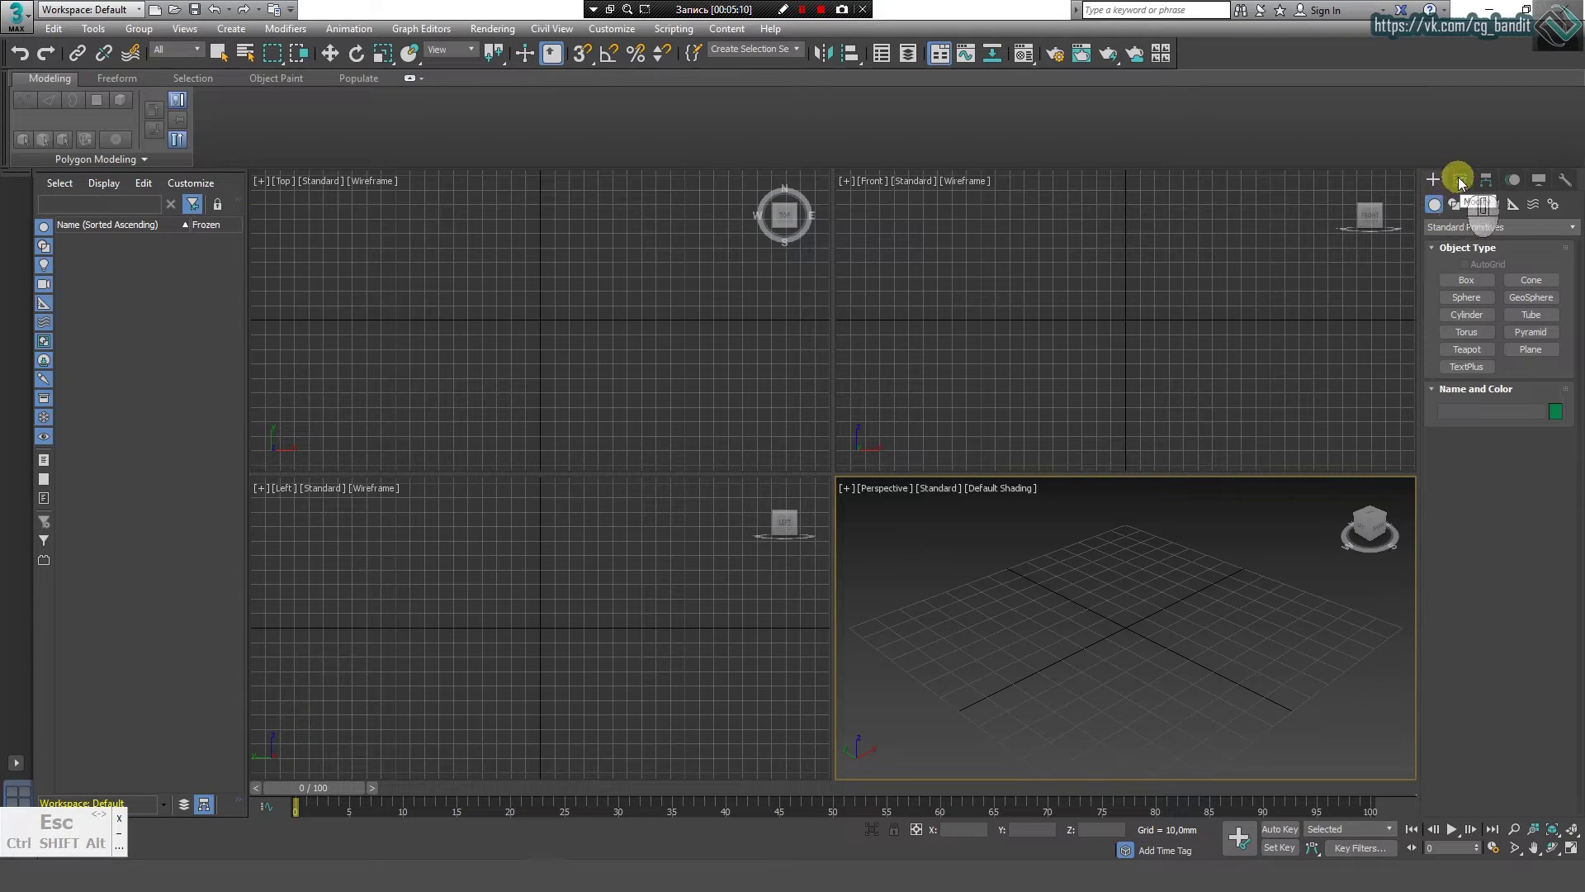
pyautogui.click(1458, 178)
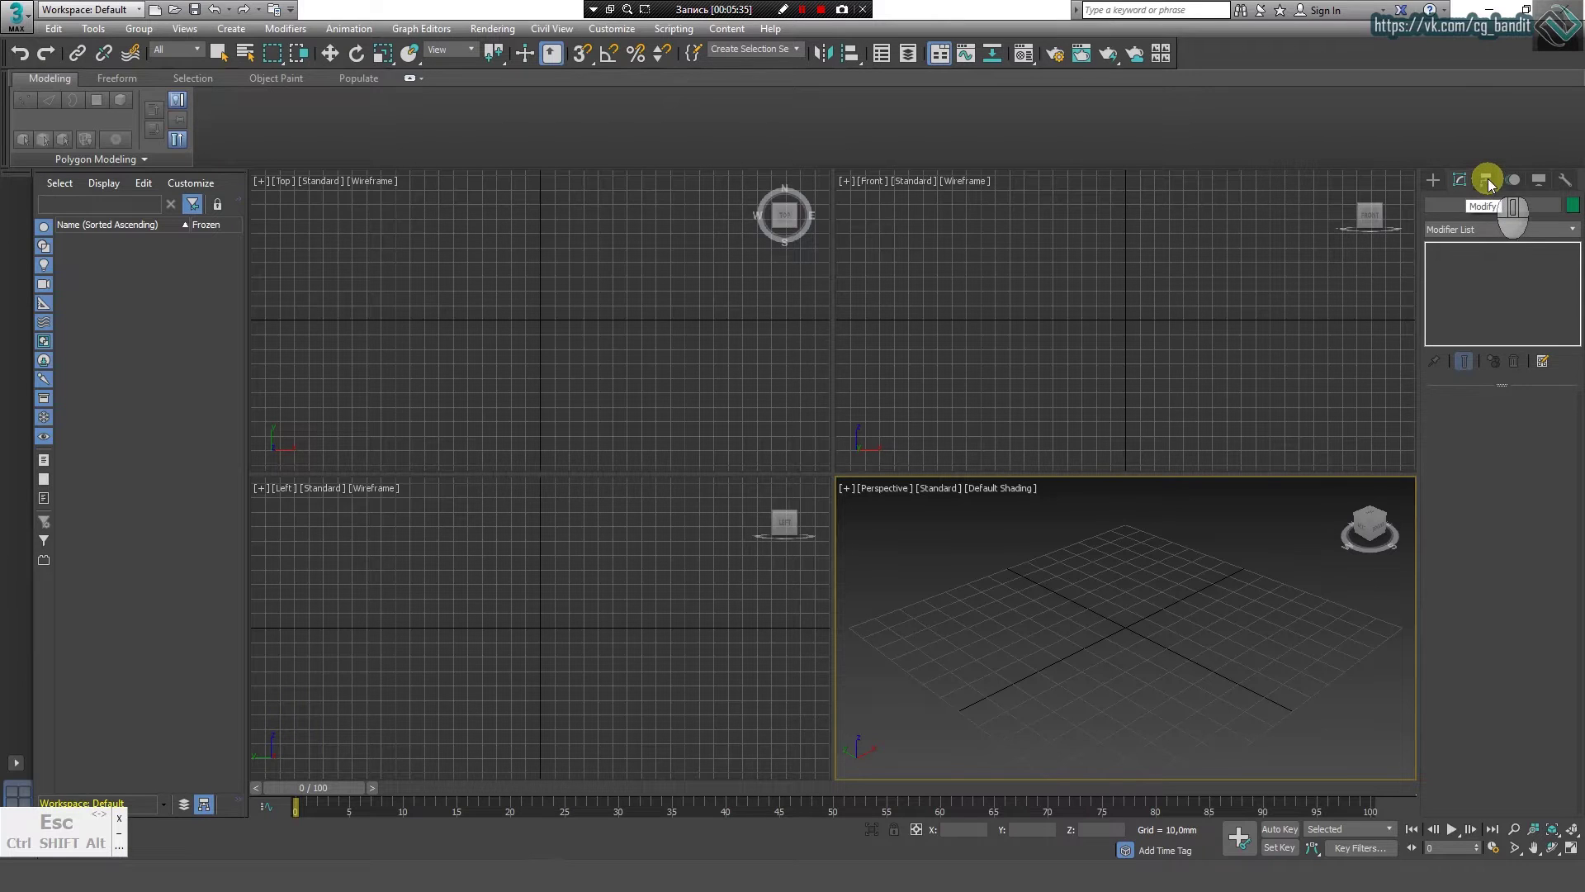
pyautogui.click(1487, 178)
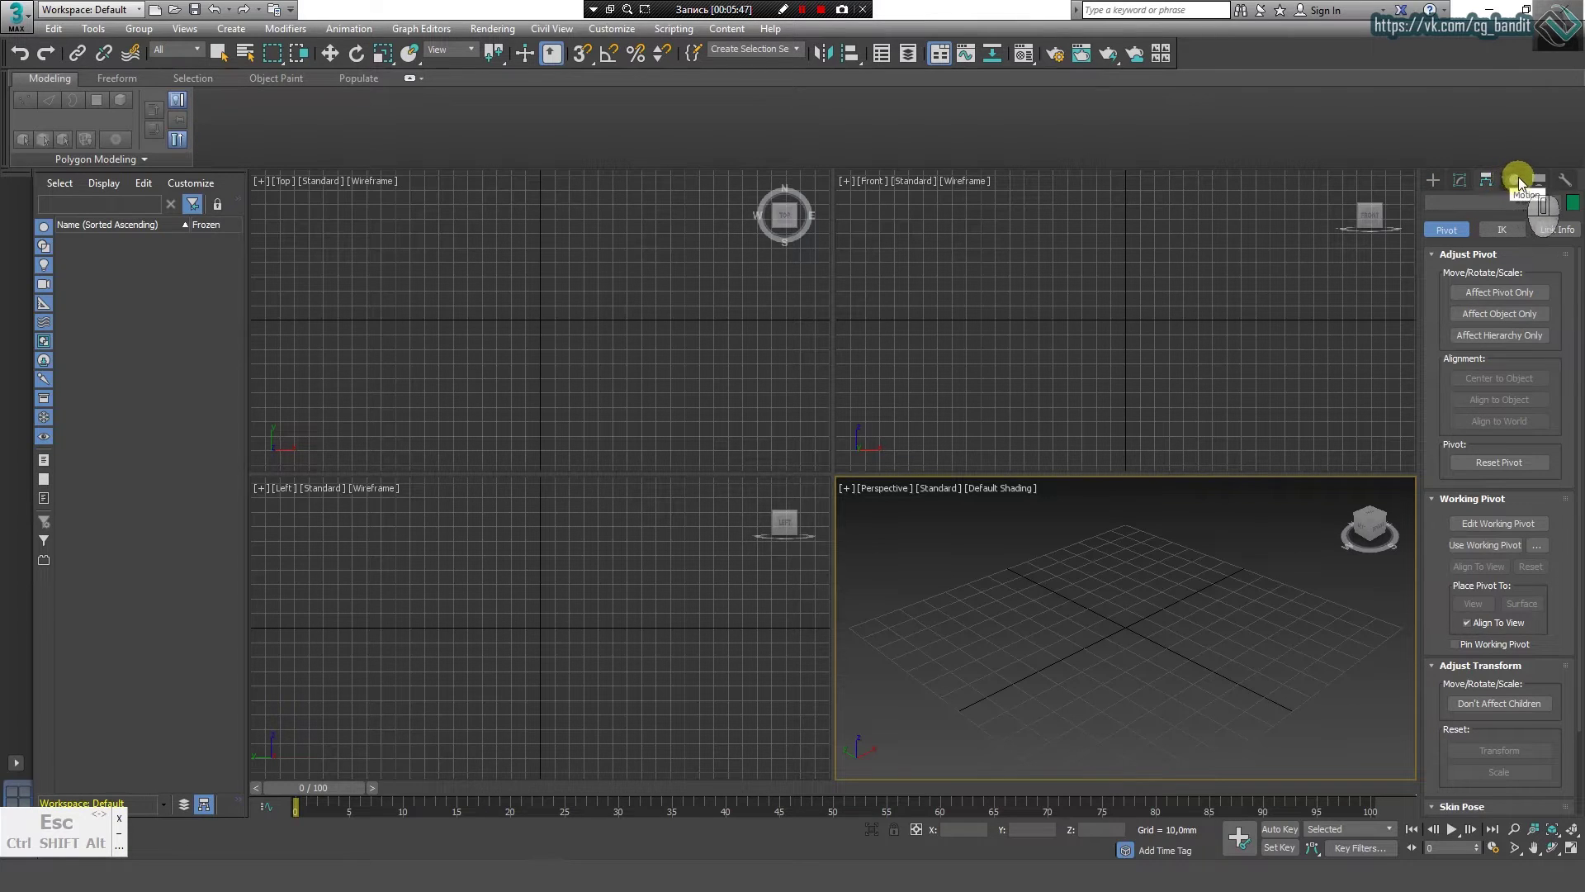
pyautogui.click(1440, 180)
pyautogui.click(1463, 178)
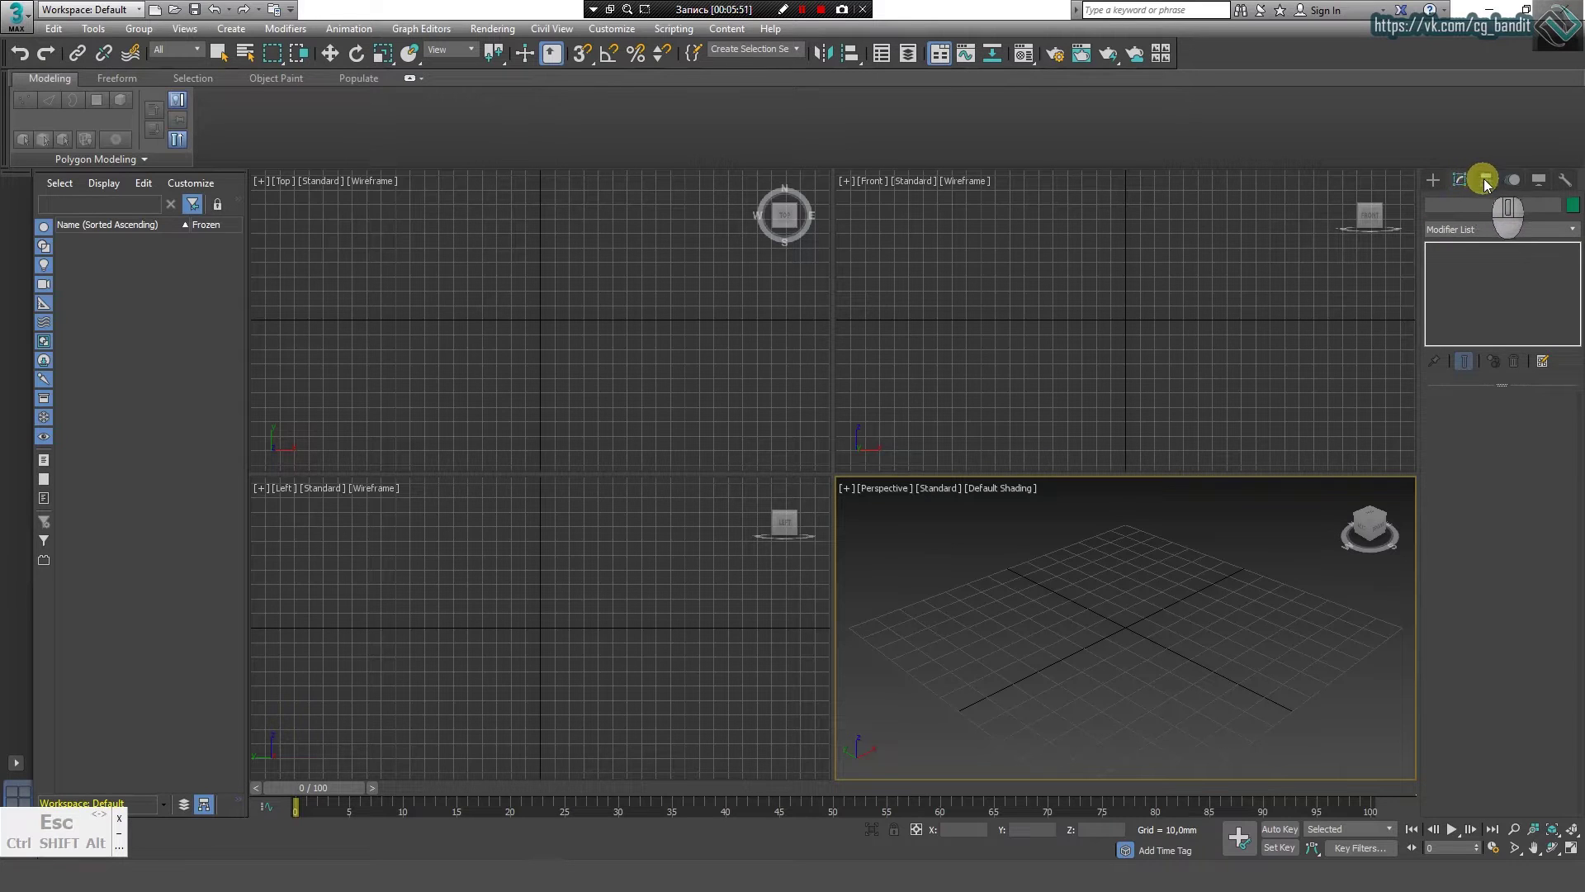
pyautogui.click(1484, 180)
pyautogui.click(1538, 181)
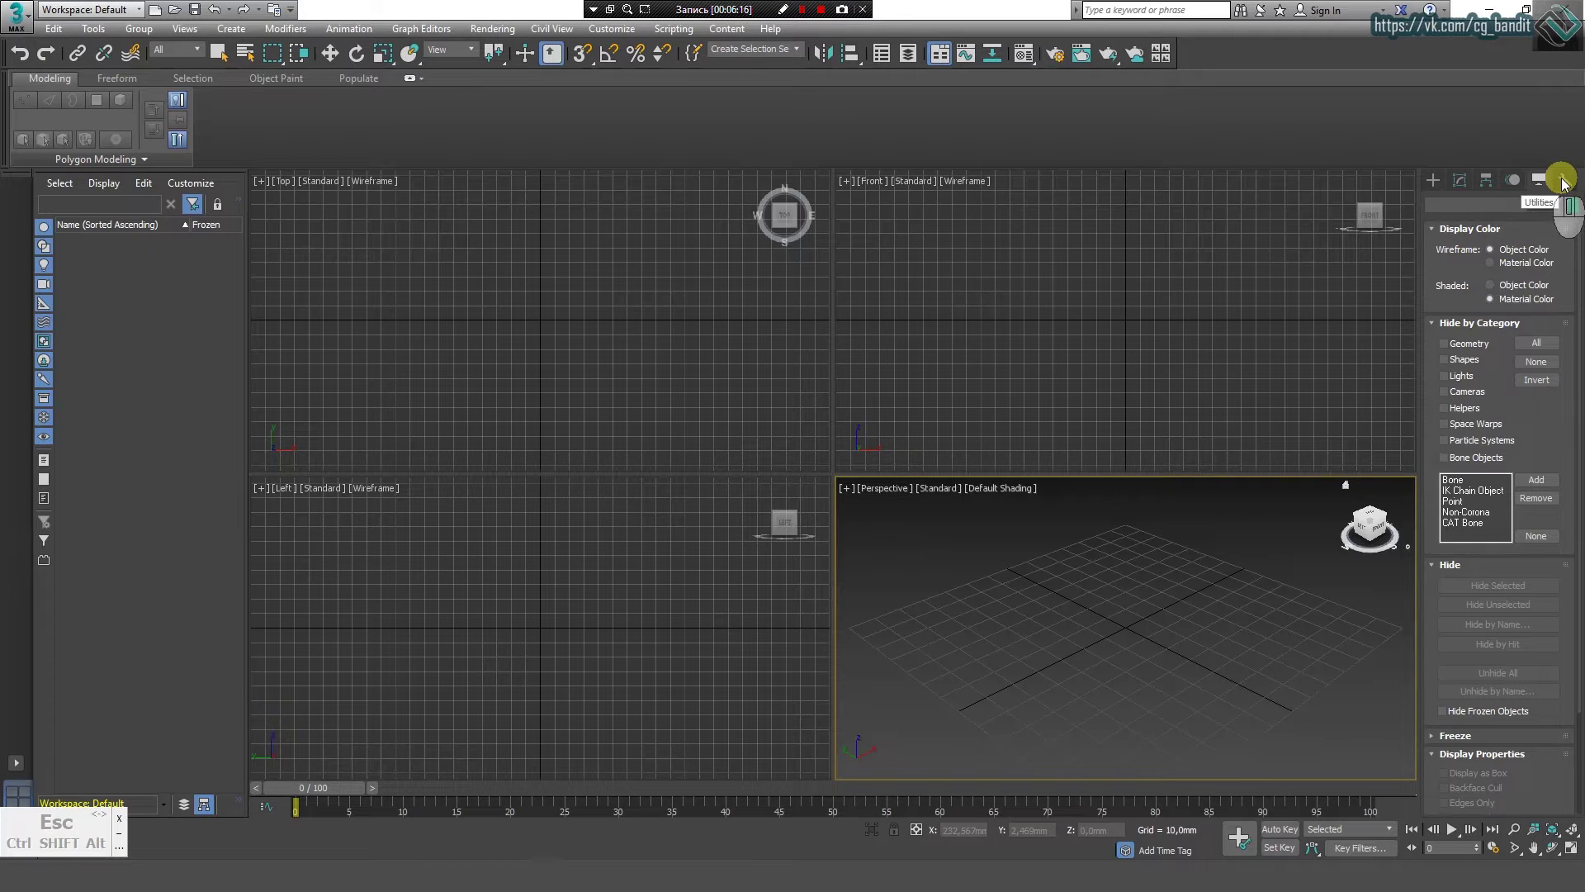
pyautogui.click(1563, 182)
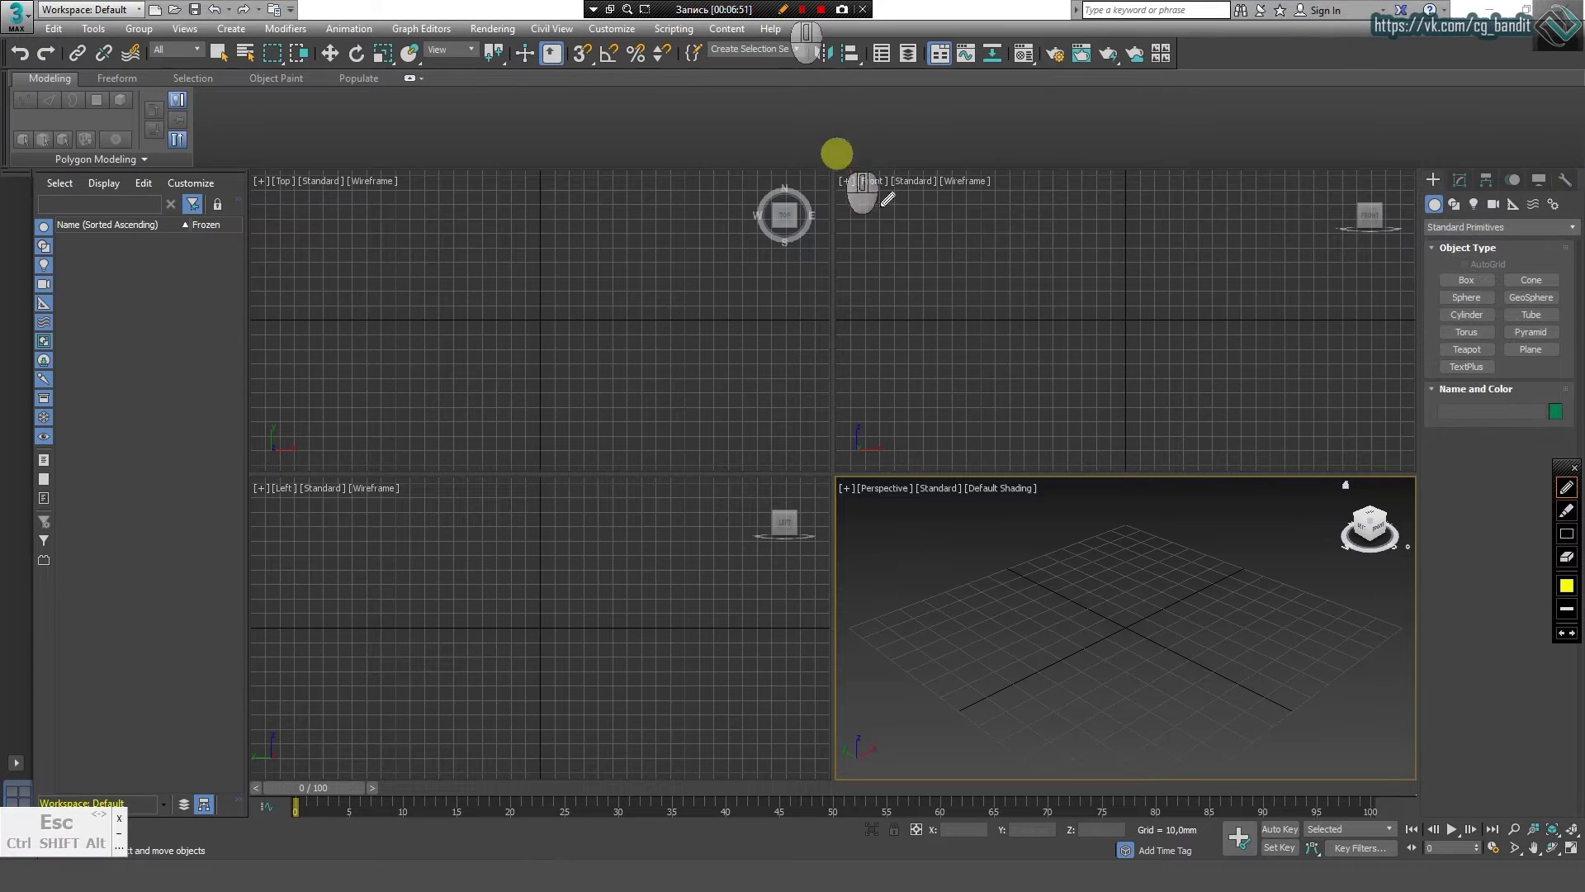
pyautogui.moveTo(861, 165)
pyautogui.mouseDown()
pyautogui.moveTo(311, 166)
pyautogui.moveTo(258, 330)
pyautogui.moveTo(253, 781)
pyautogui.moveTo(611, 760)
pyautogui.moveTo(1419, 784)
pyautogui.moveTo(1415, 166)
pyautogui.moveTo(1196, 153)
pyautogui.moveTo(841, 165)
pyautogui.moveTo(838, 780)
pyautogui.mouseUp()
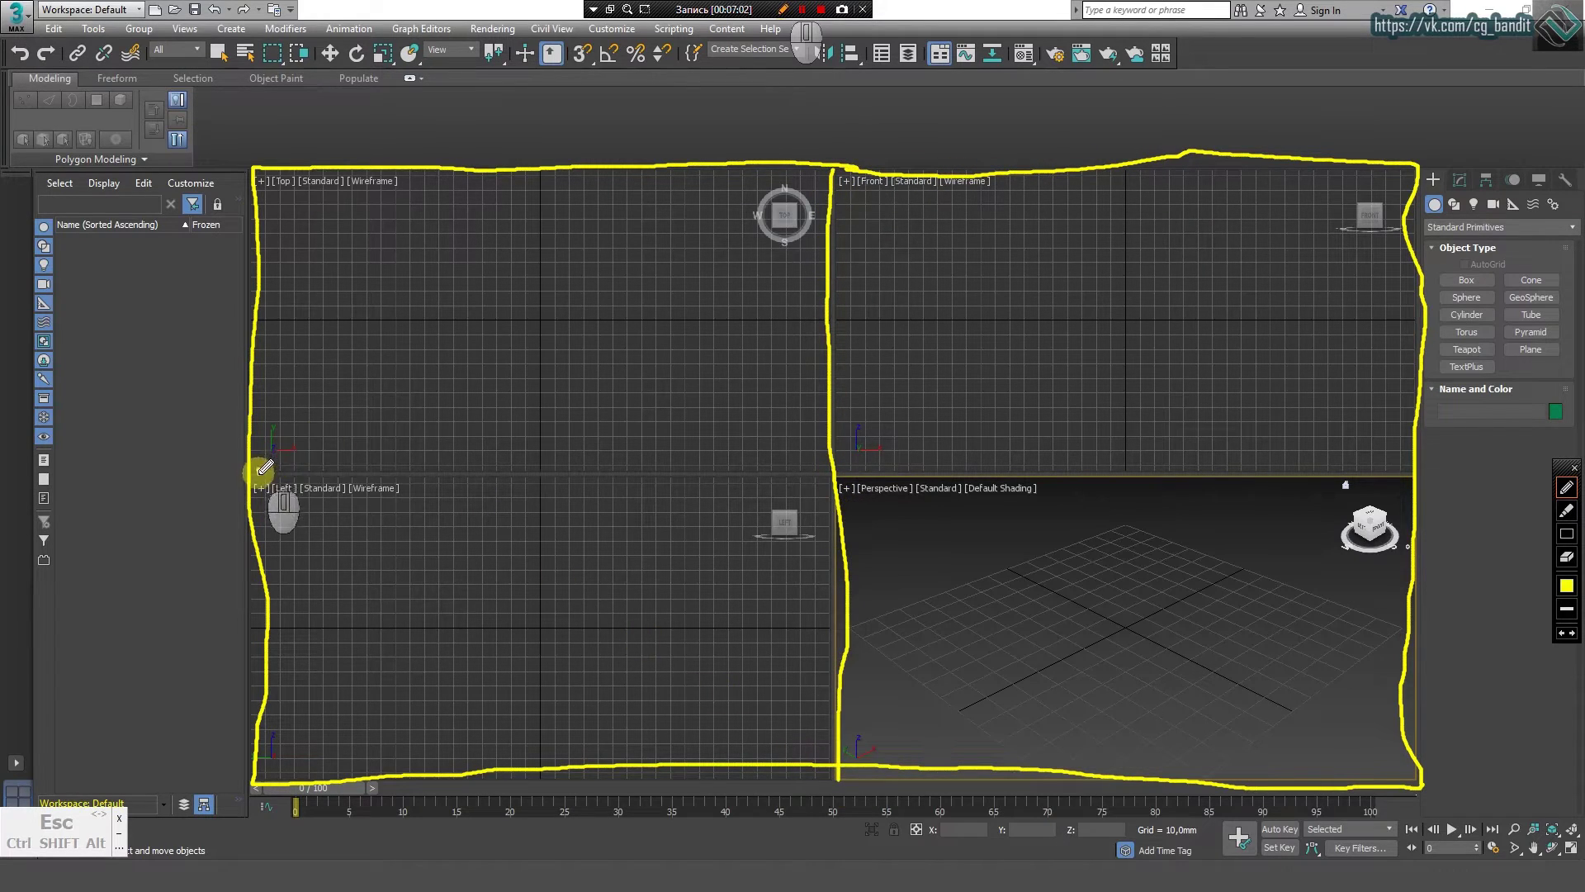
pyautogui.moveTo(258, 469); pyautogui.dragTo(1408, 477)
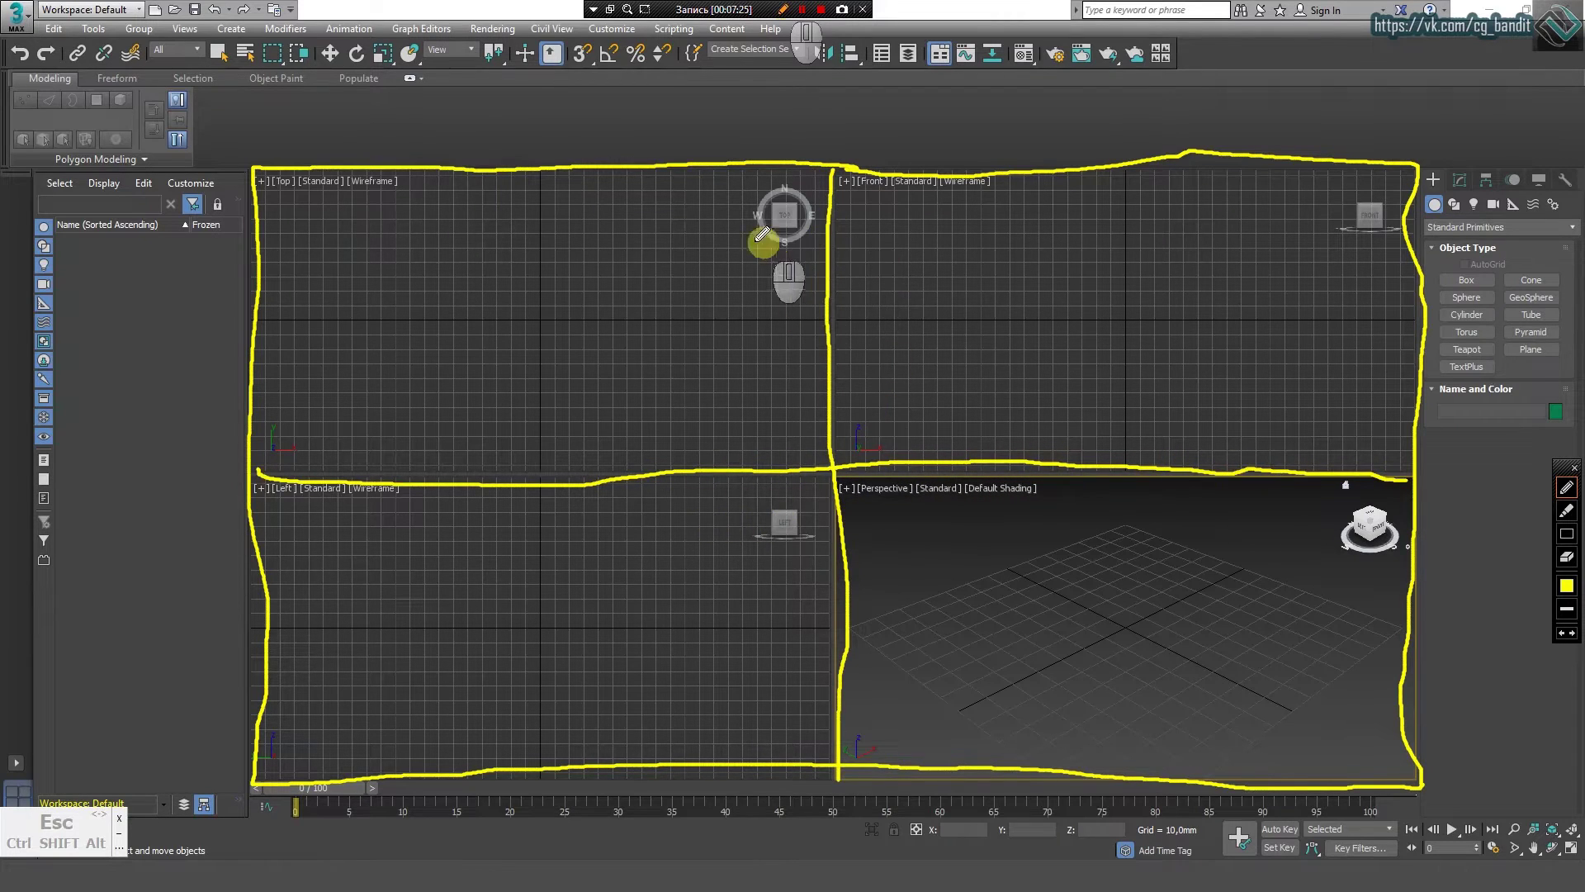
pyautogui.press('Escape')
pyautogui.moveTo(34, 167)
pyautogui.mouseDown()
pyautogui.moveTo(257, 165)
pyautogui.moveTo(239, 795)
pyautogui.moveTo(39, 799)
pyautogui.moveTo(36, 169)
pyautogui.mouseUp()
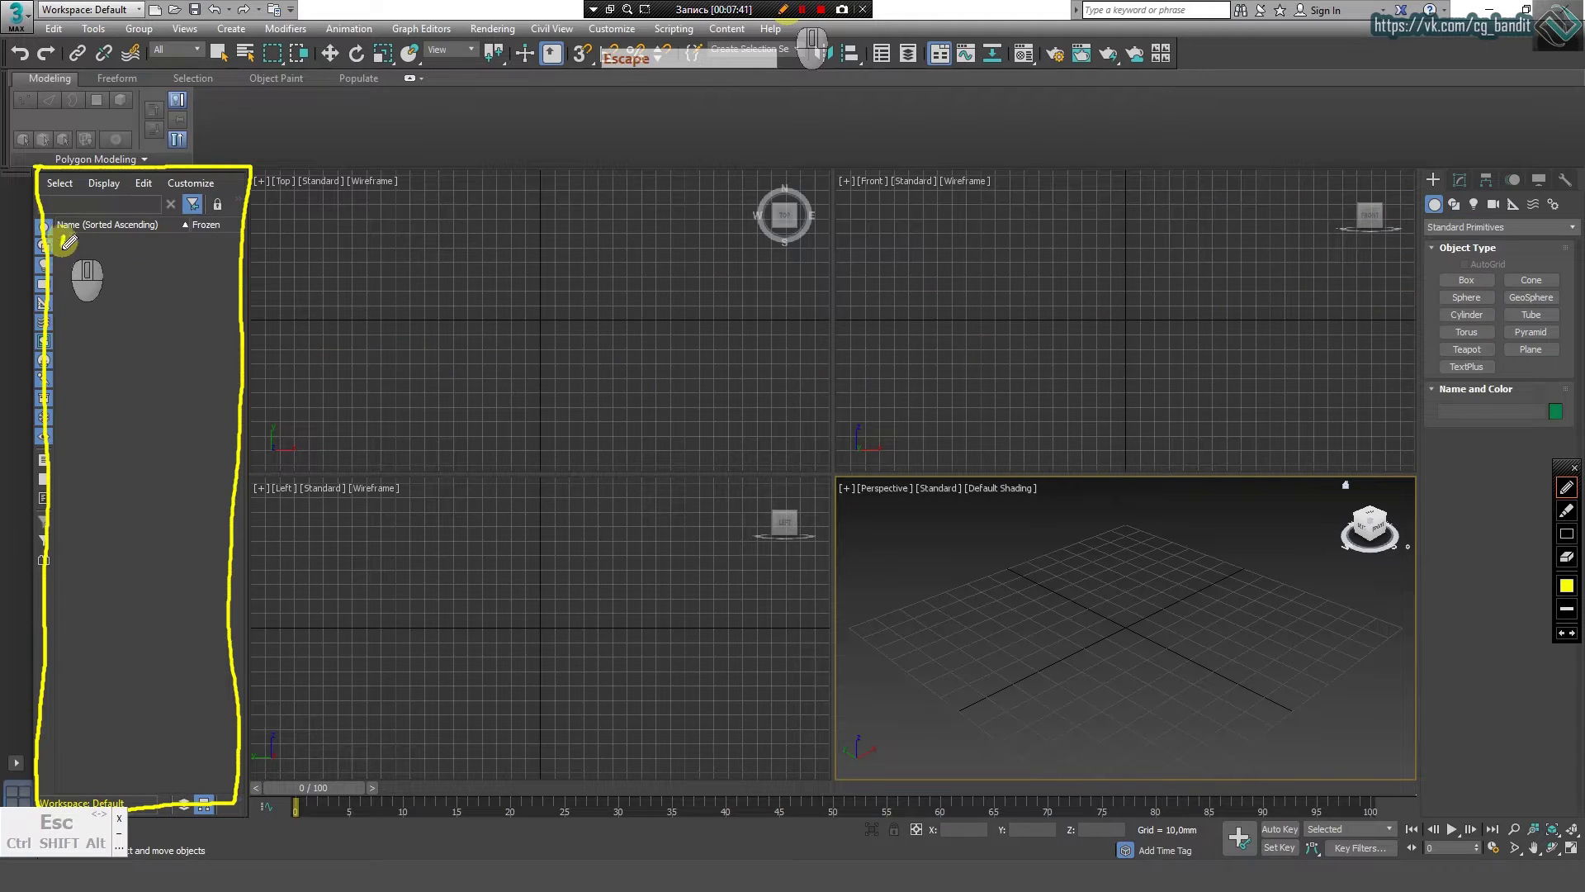
pyautogui.moveTo(63, 244)
pyautogui.mouseDown()
pyautogui.moveTo(195, 238)
pyautogui.moveTo(104, 262)
pyautogui.moveTo(57, 254)
pyautogui.moveTo(216, 295)
pyautogui.moveTo(221, 262)
pyautogui.mouseUp()
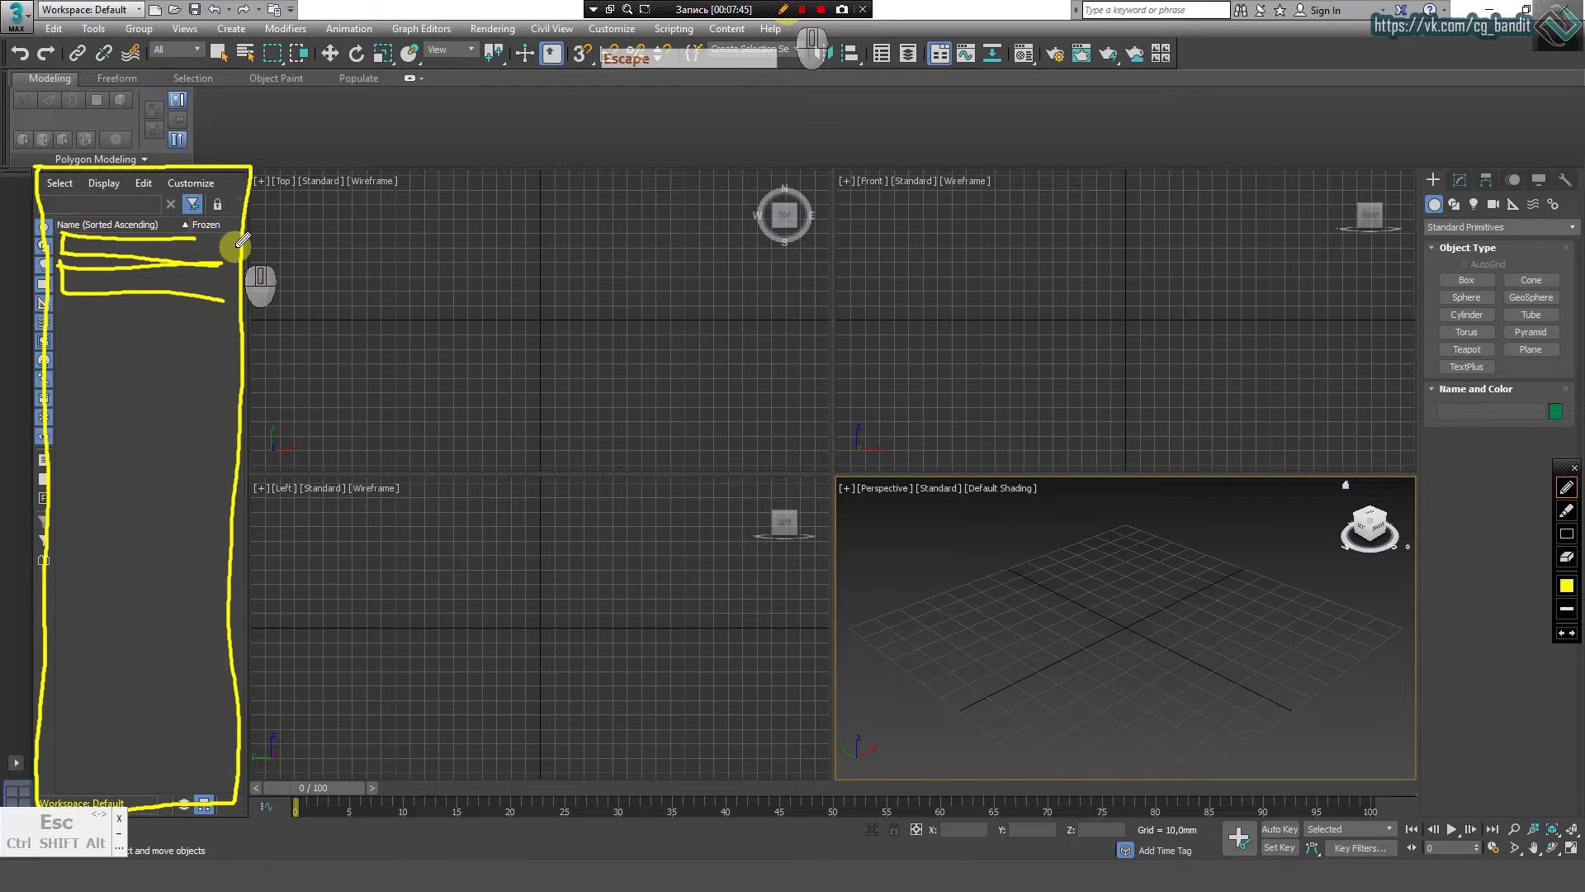
pyautogui.press('Escape')
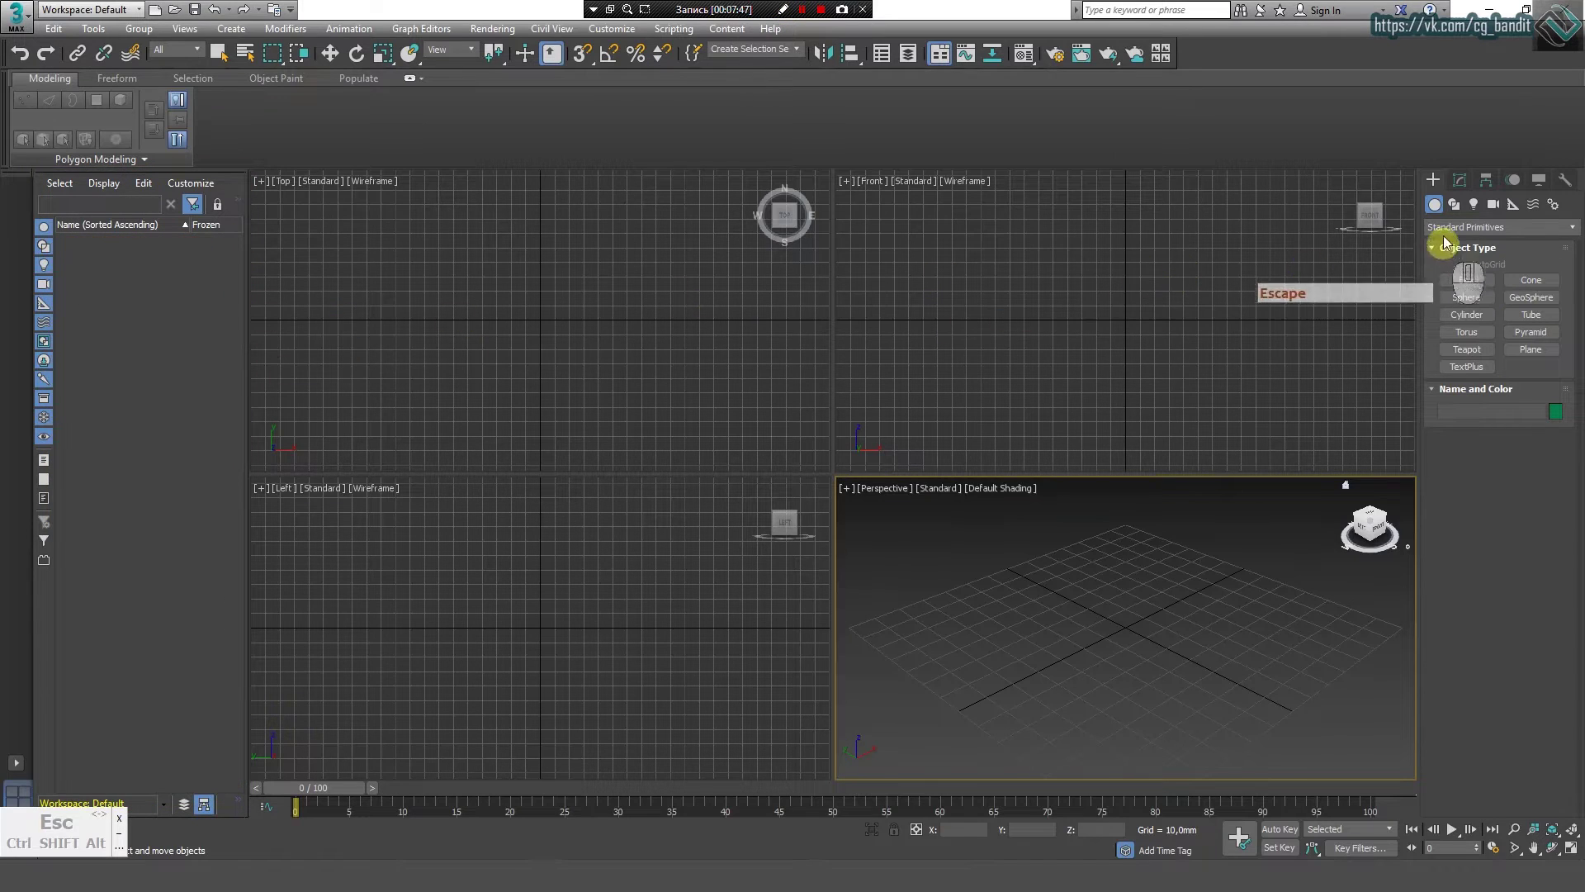
# Step: Create a box about 112 mm long, 102 mm wide and 74 mm high in the Perspective viewport, and select it in the scene object list
pyautogui.click(1467, 282)
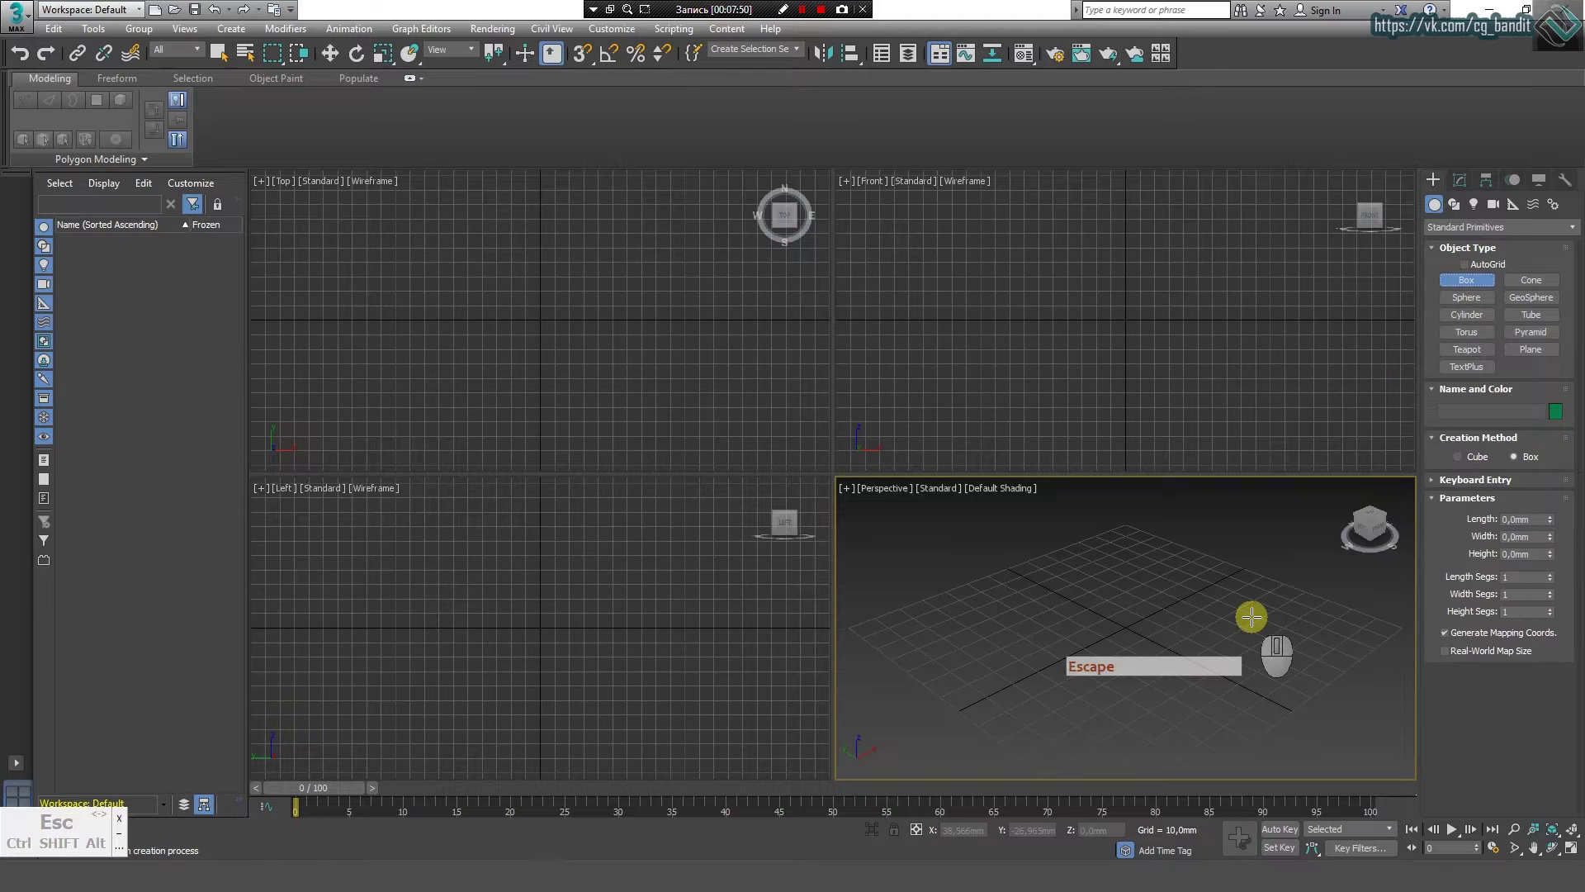
pyautogui.moveTo(1272, 598); pyautogui.dragTo(882, 586)
pyautogui.click(899, 396)
pyautogui.moveTo(1027, 610); pyautogui.dragTo(1104, 672, button='middle')
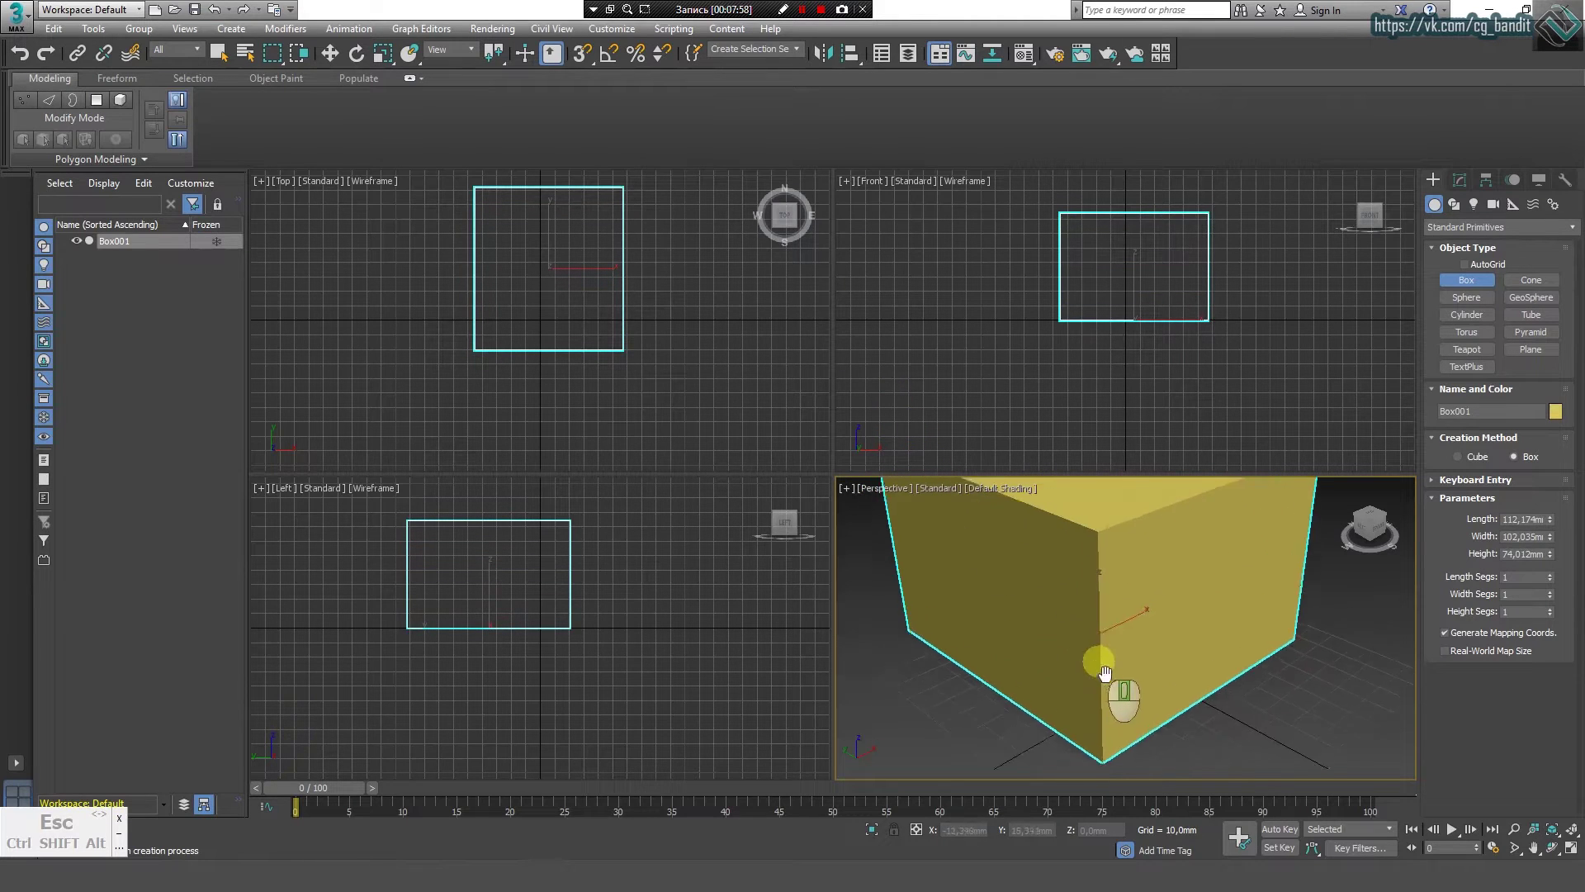
pyautogui.scroll(-4, 1111, 685)
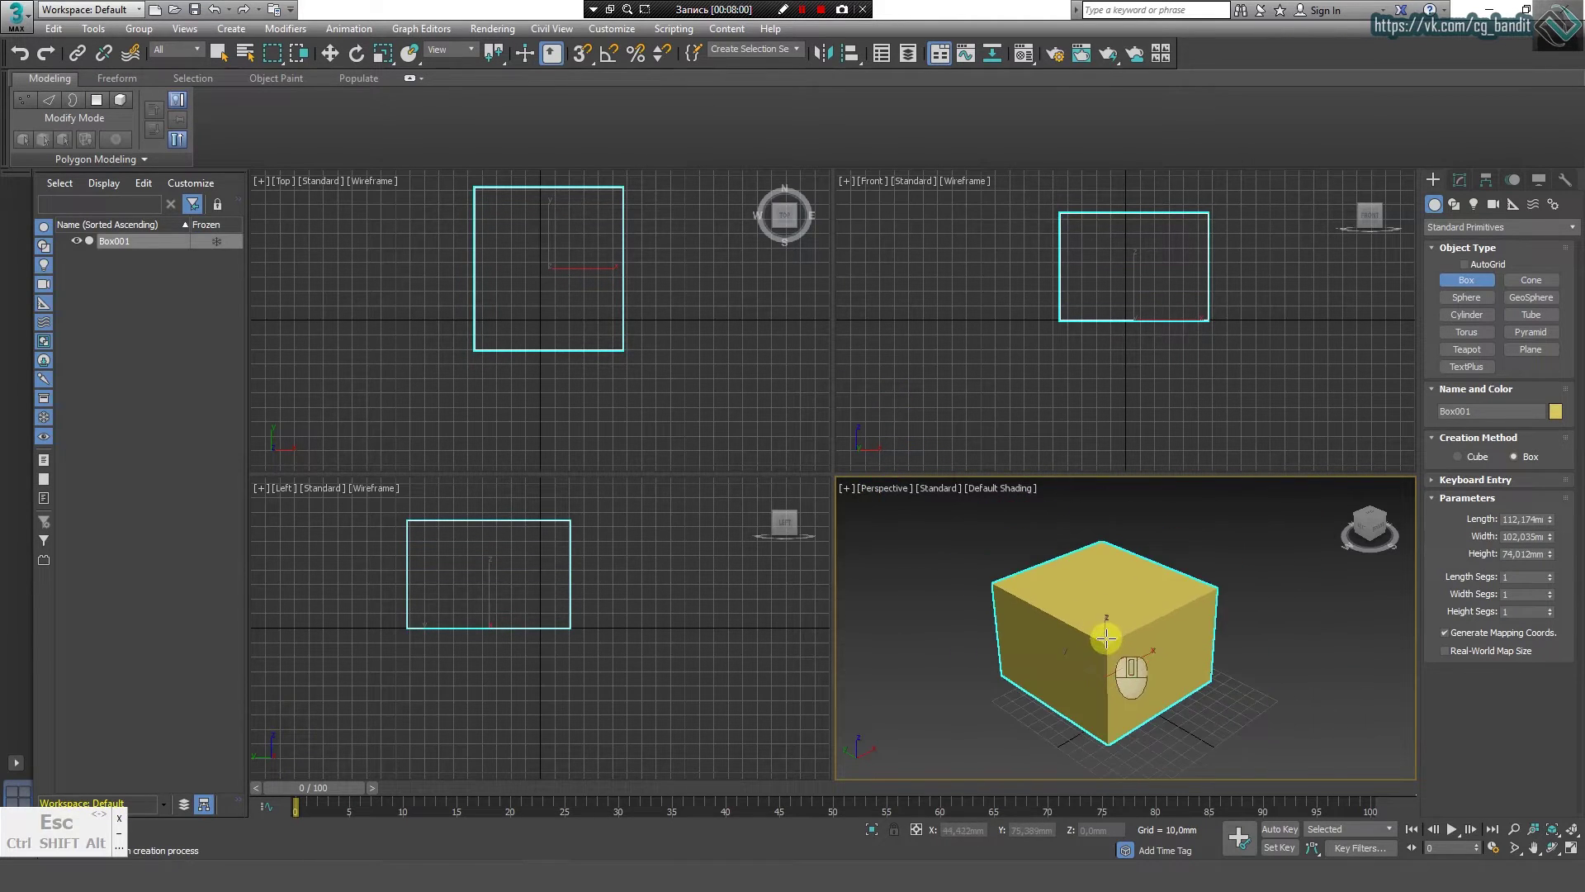
pyautogui.click(171, 245)
pyautogui.click(70, 272)
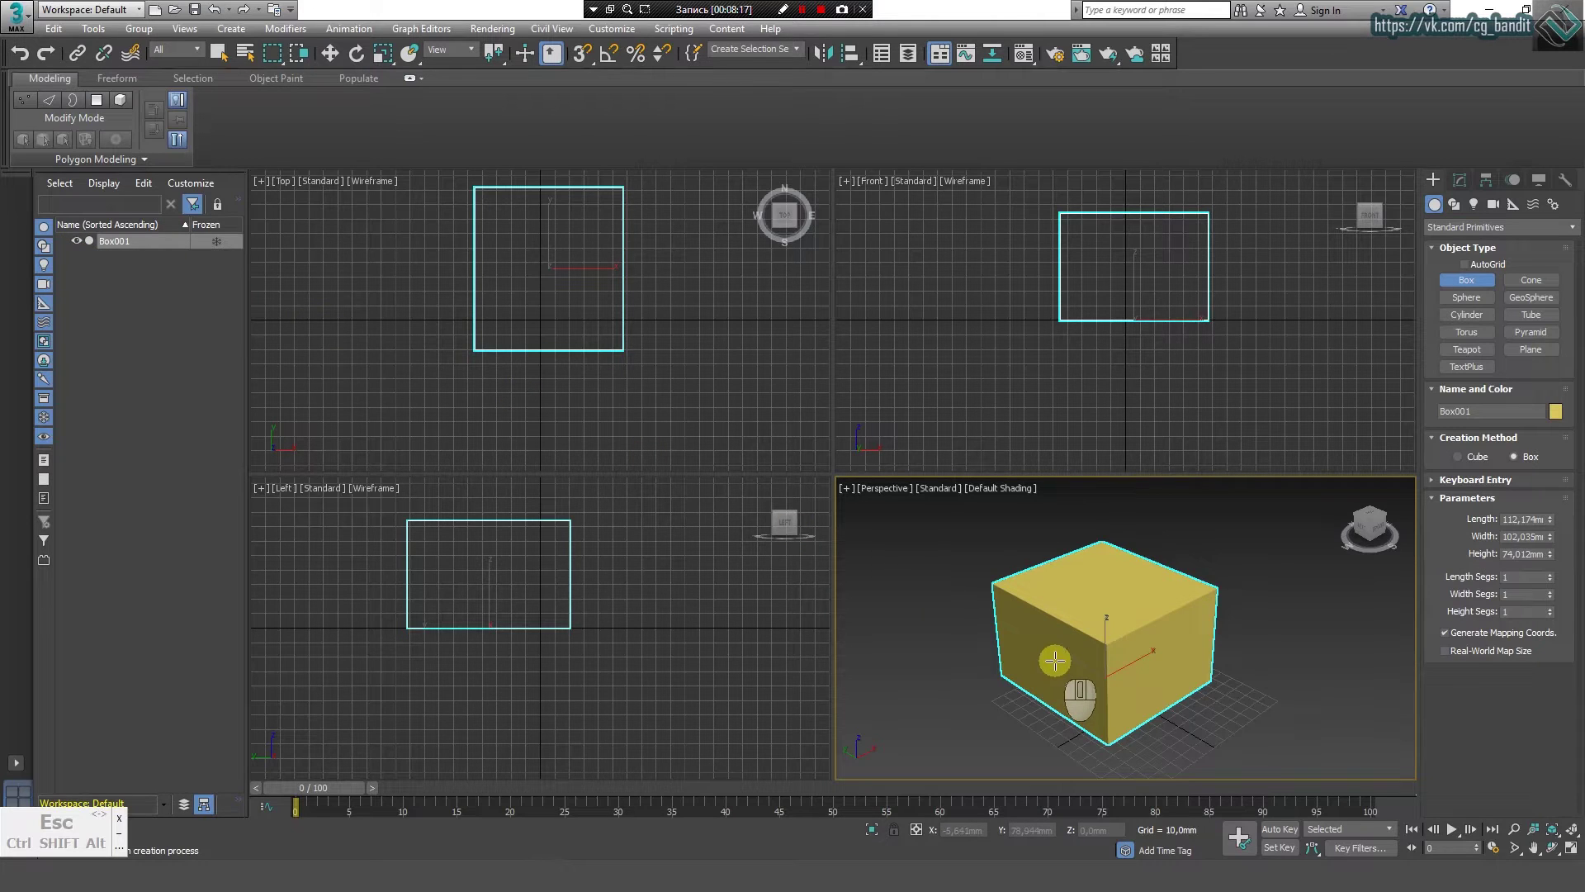
# Step: Delete the box from the scene
pyautogui.press('Delete')
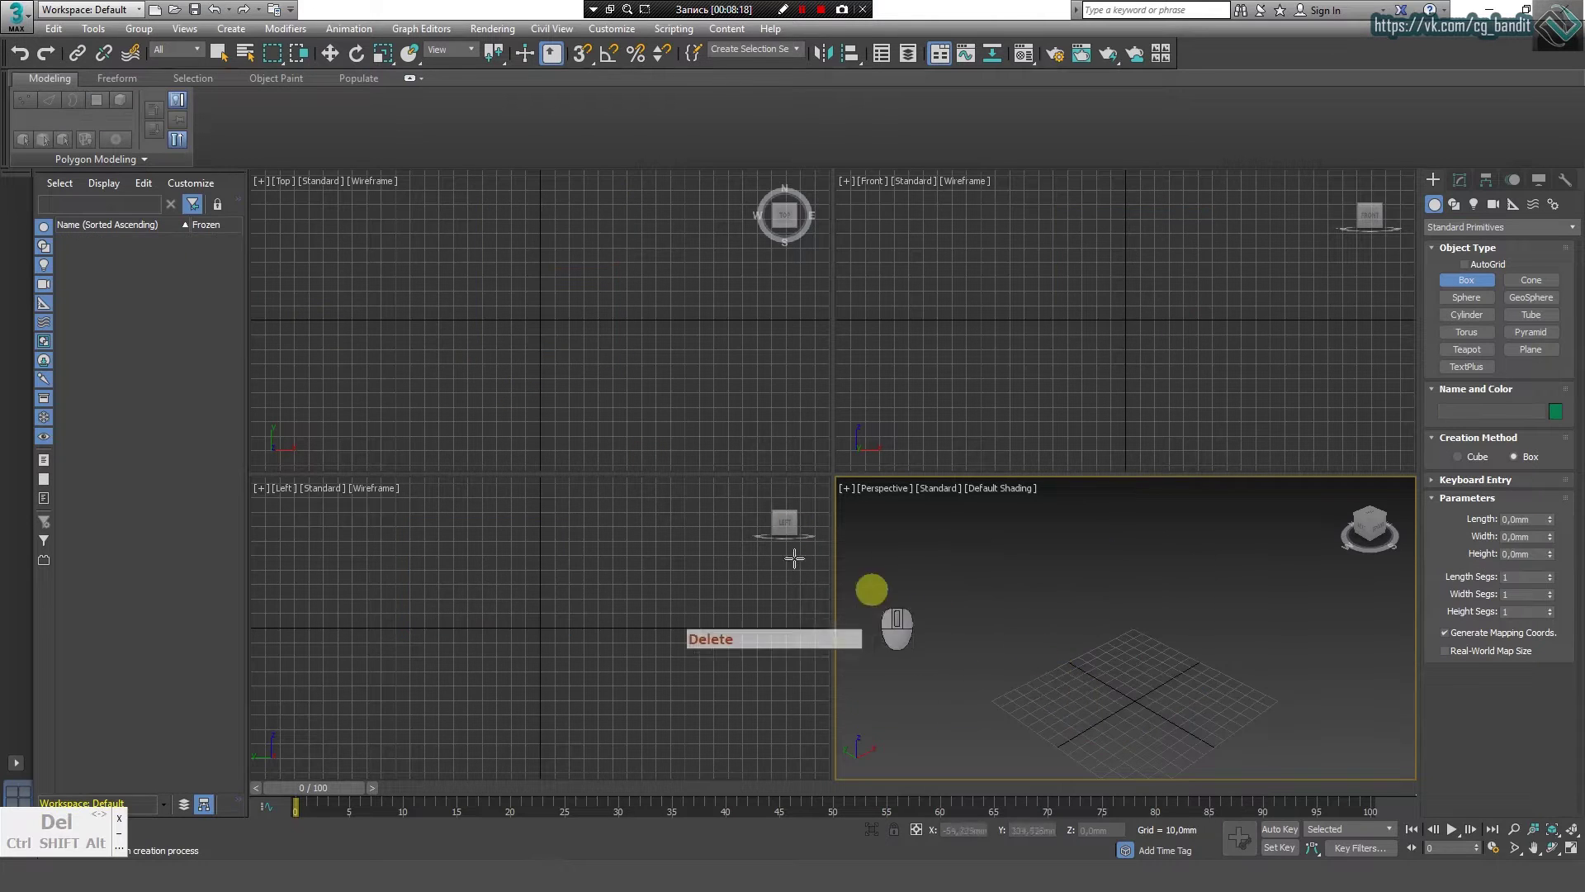
pyautogui.click(783, 9)
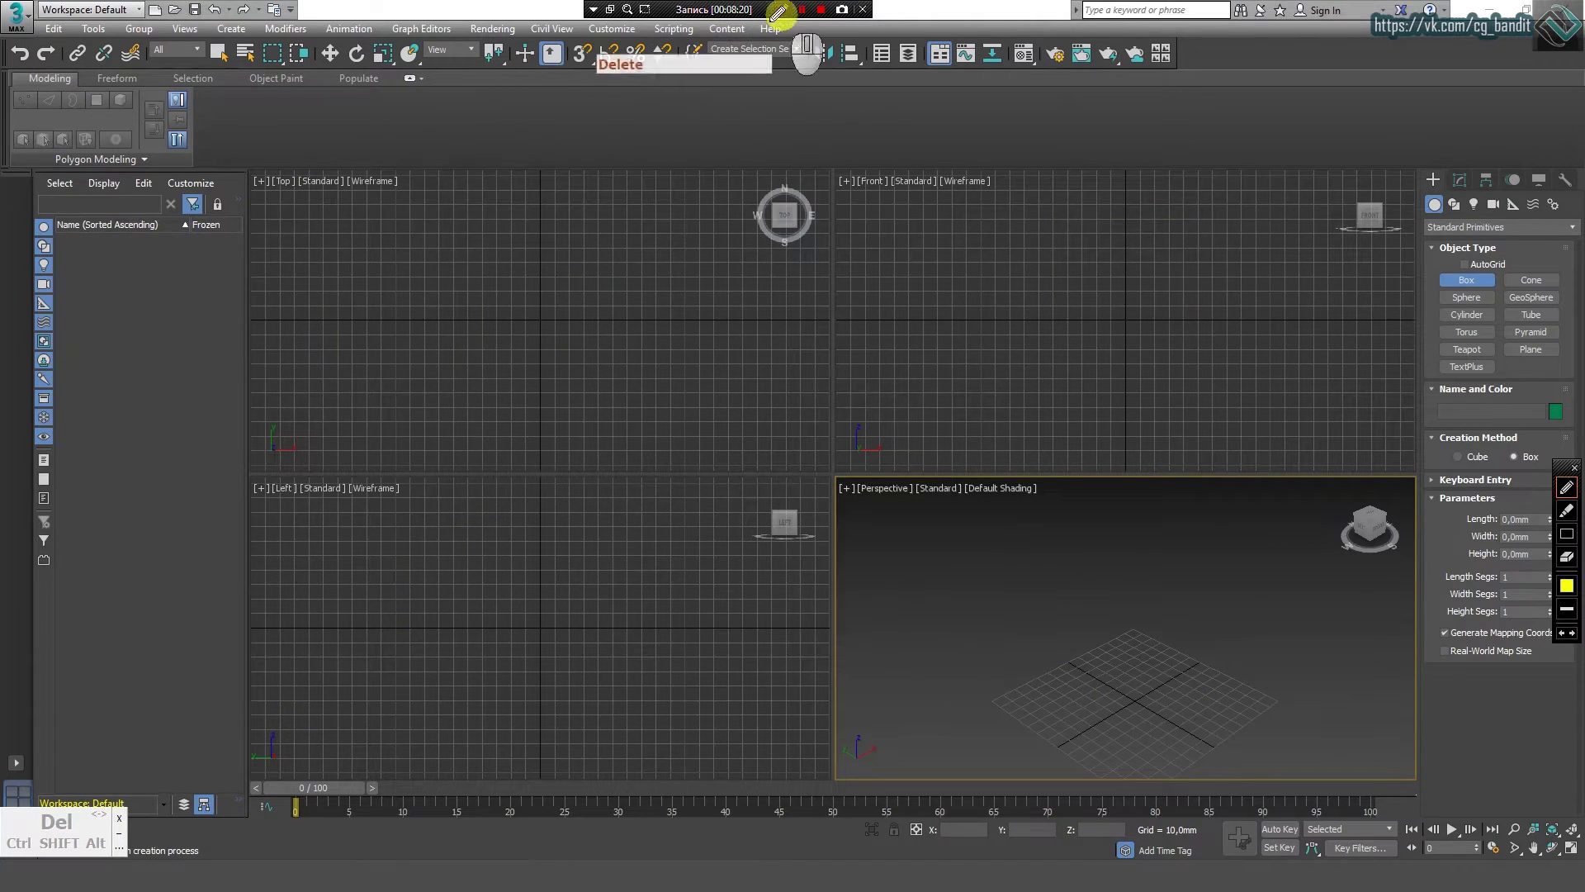
pyautogui.moveTo(33, 167)
pyautogui.mouseDown()
pyautogui.moveTo(33, 821)
pyautogui.moveTo(16, 743)
pyautogui.moveTo(33, 289)
pyautogui.moveTo(18, 198)
pyautogui.moveTo(27, 209)
pyautogui.mouseUp()
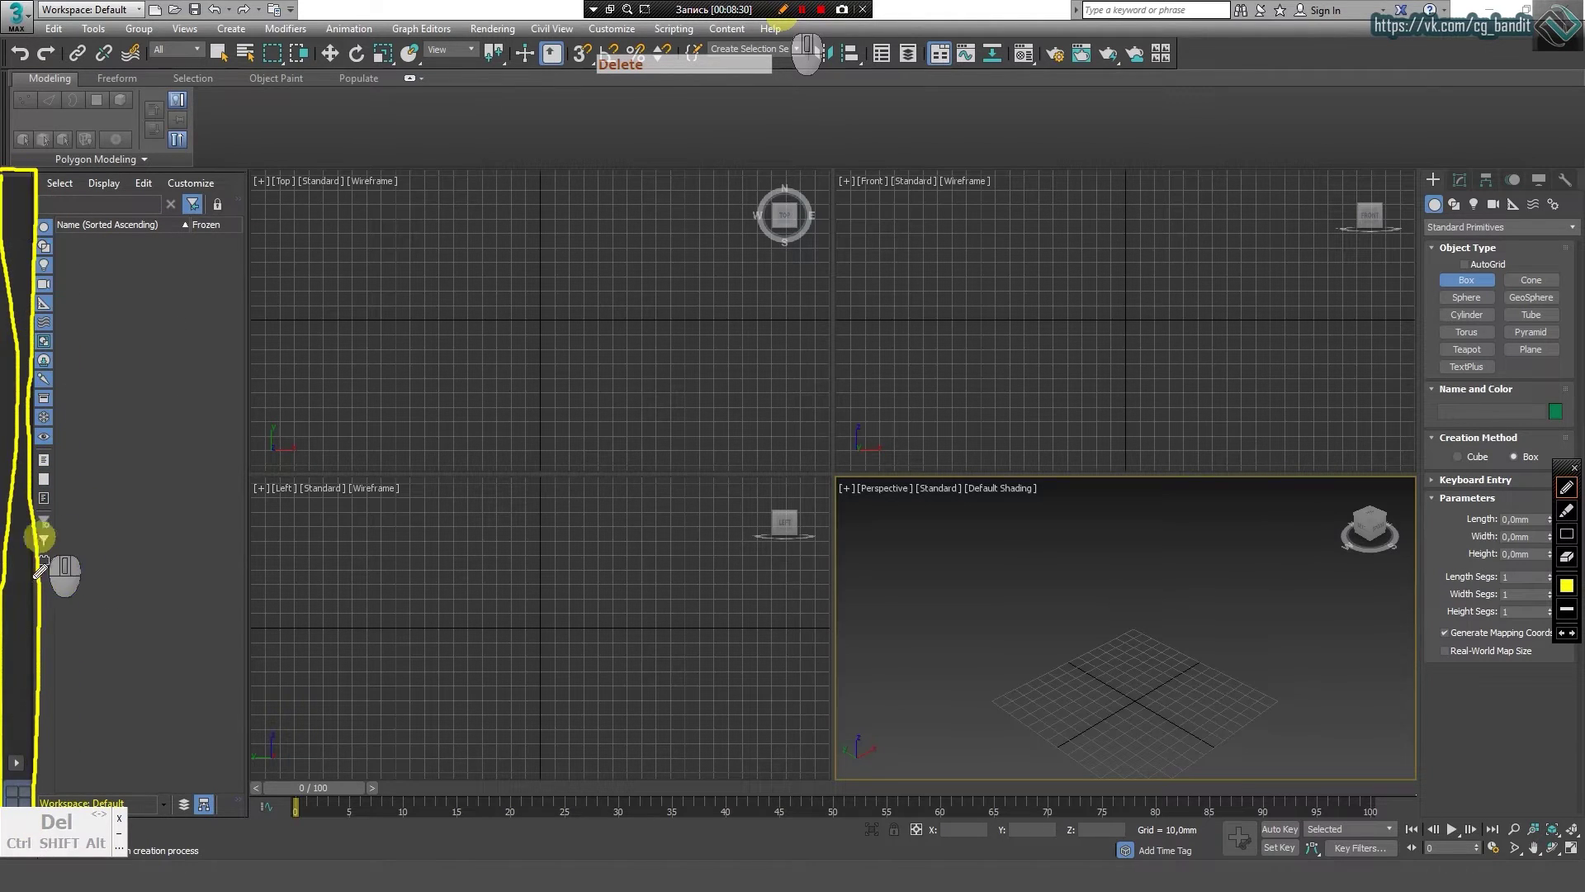
pyautogui.press('Escape')
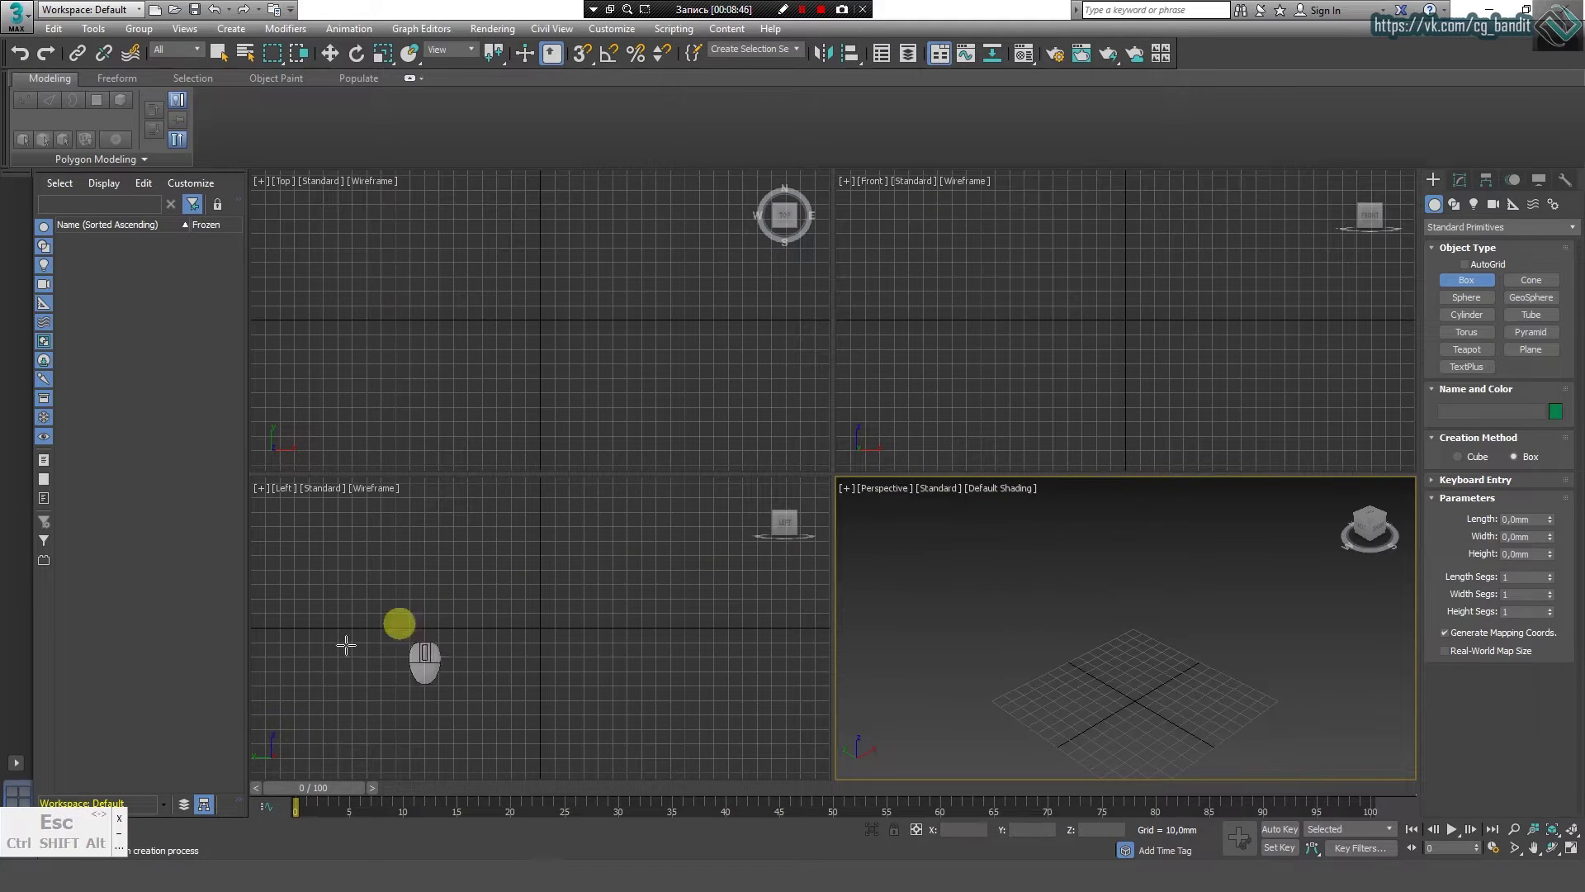
# Step: Add a single-viewport layout tab and one with two stacked viewports beside one tall viewport
pyautogui.click(13, 765)
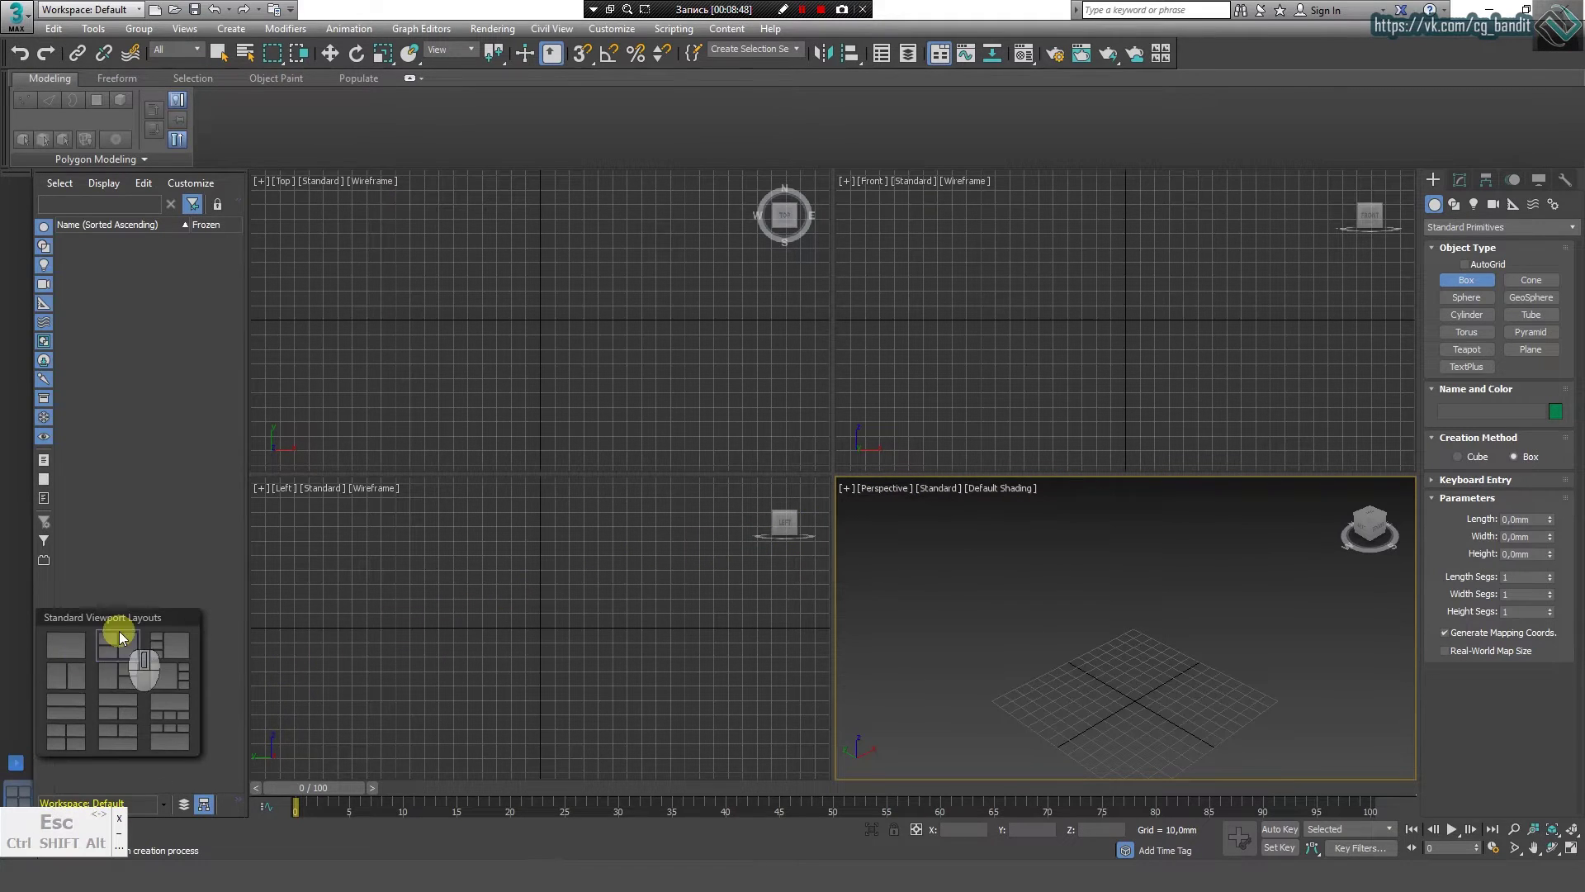
pyautogui.click(77, 642)
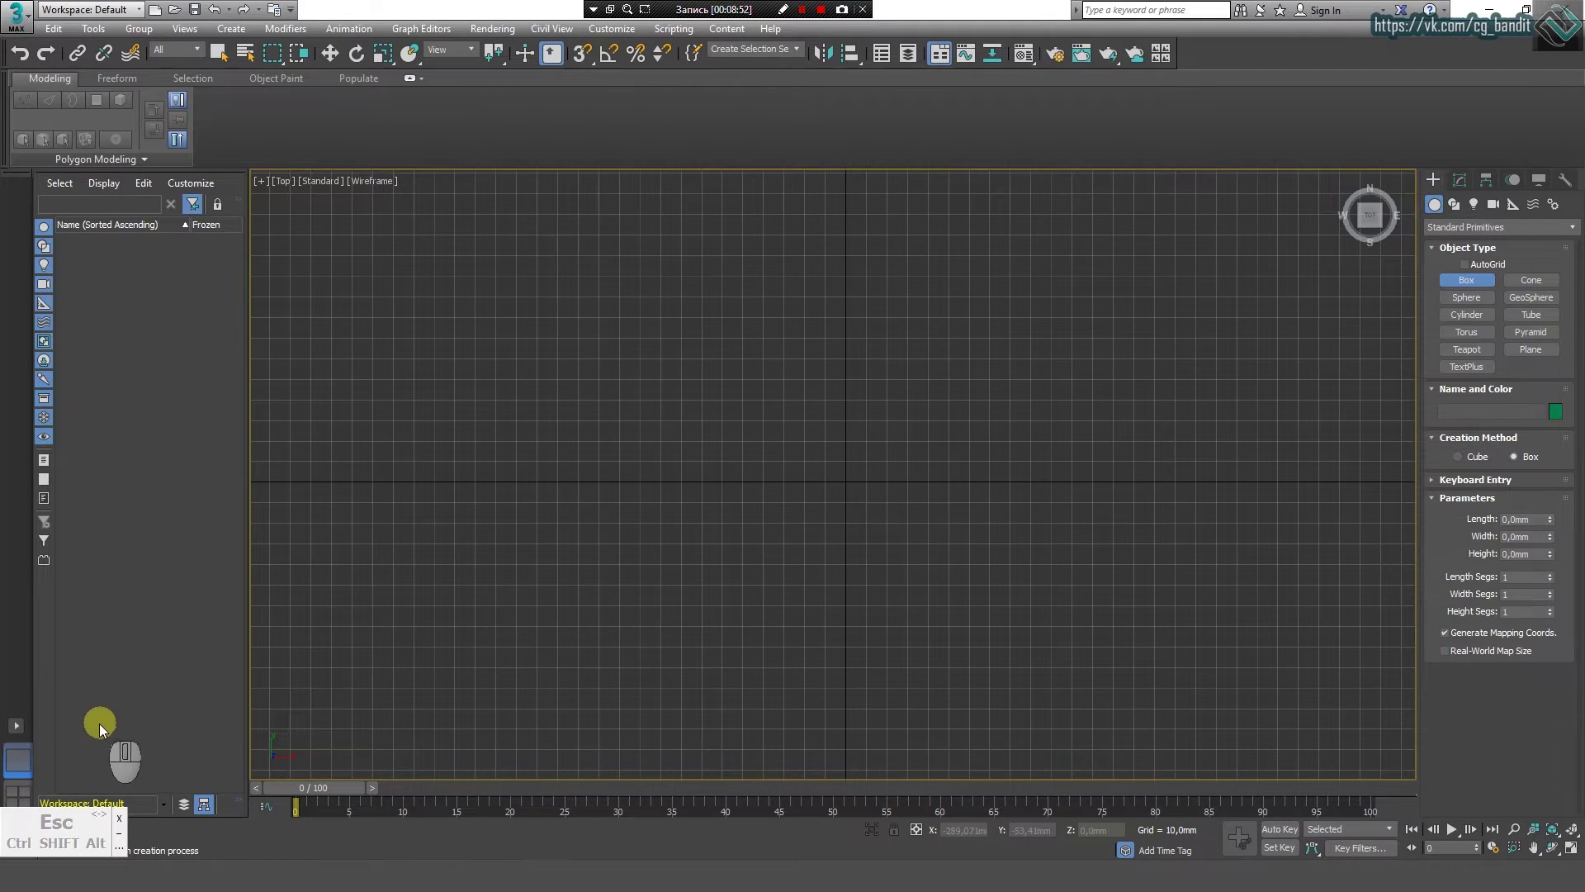
pyautogui.click(18, 730)
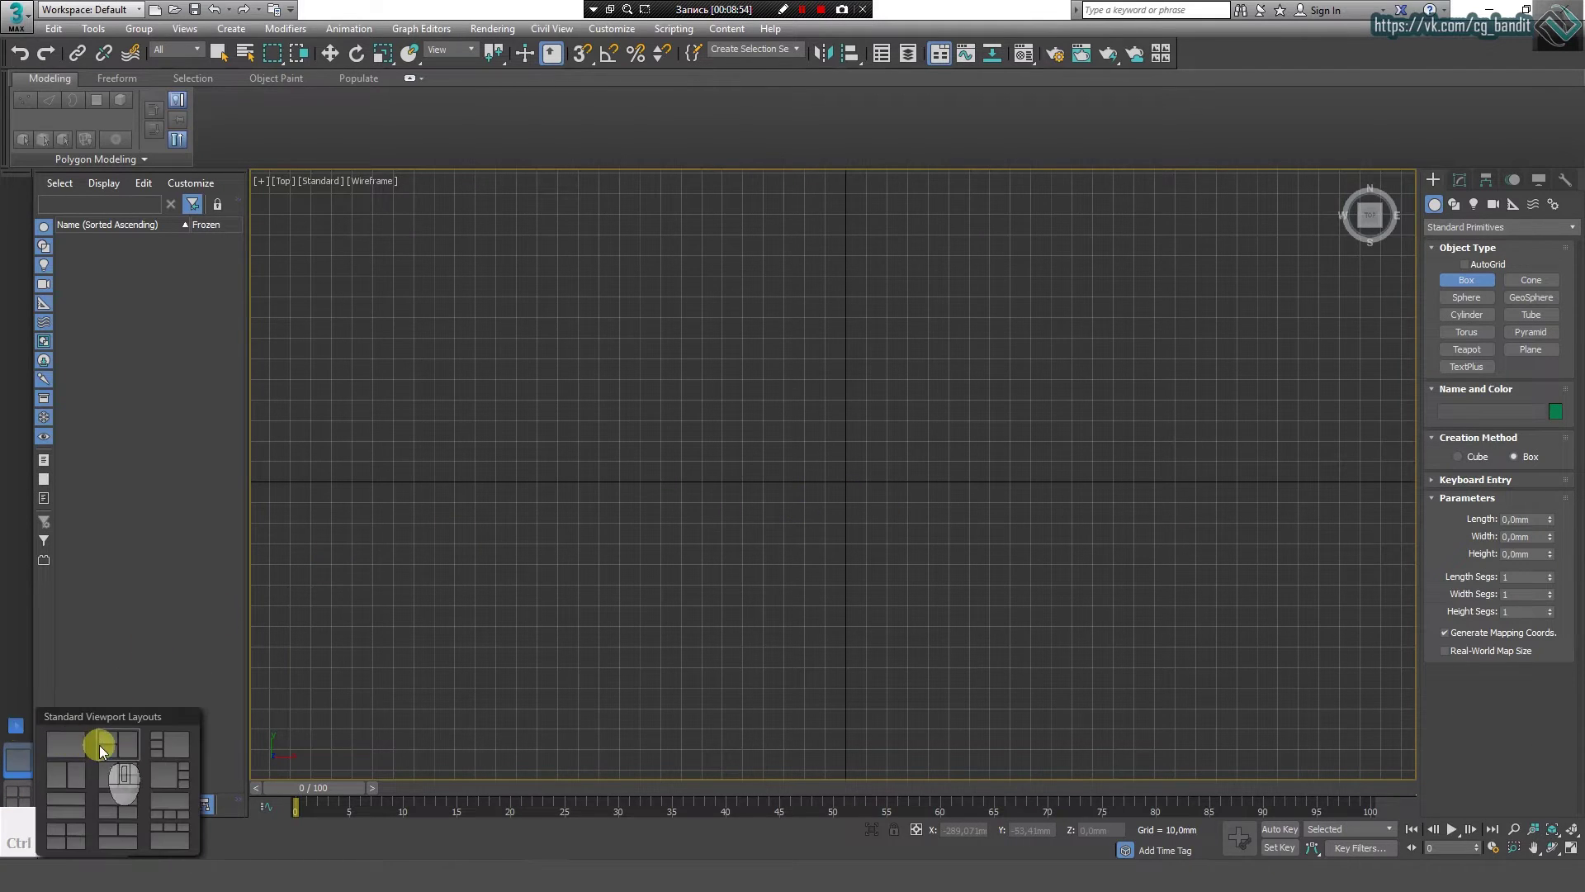
pyautogui.click(101, 745)
pyautogui.press('Escape')
# Step: Add three more viewport layout tabs: three small viewports beside a large one, two stacked rows, and two side-by-side columns
pyautogui.click(13, 690)
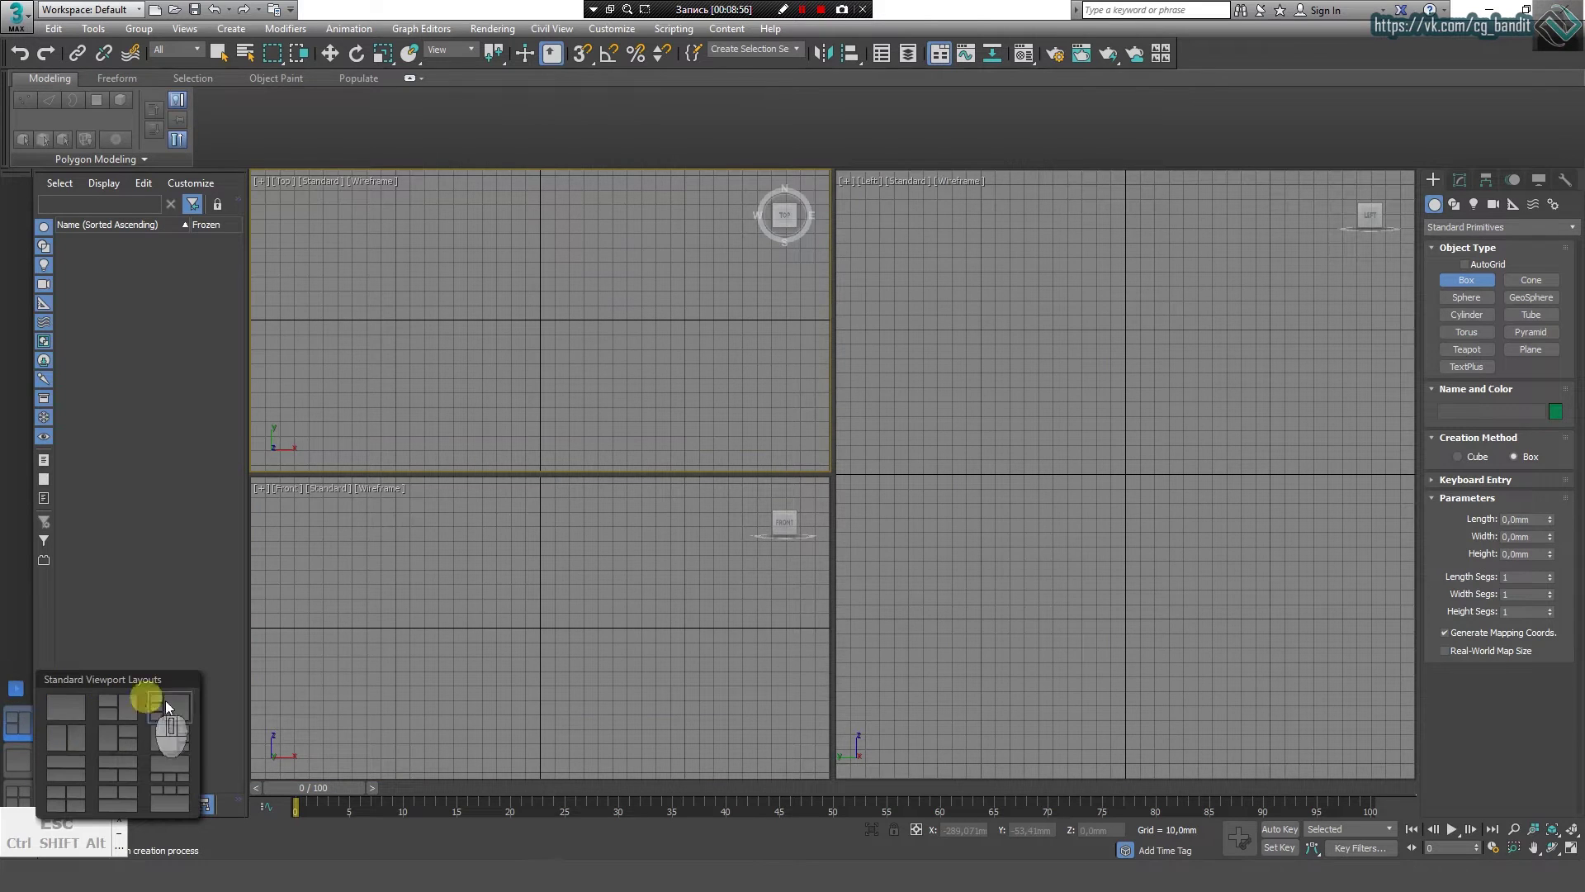
pyautogui.click(141, 698)
pyautogui.click(15, 687)
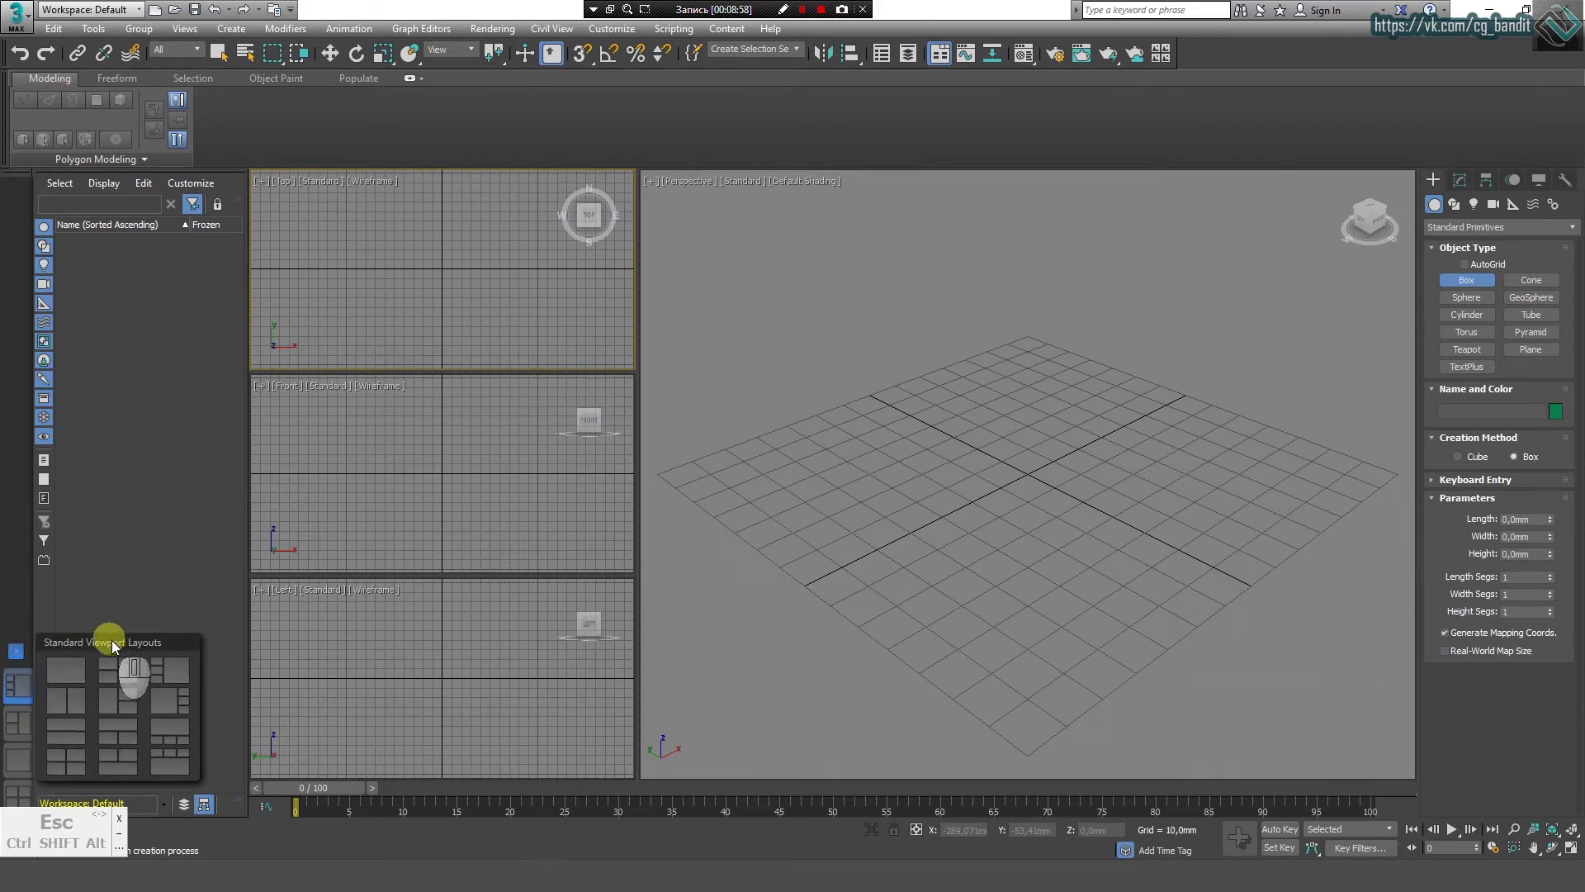
pyautogui.click(83, 726)
pyautogui.click(17, 614)
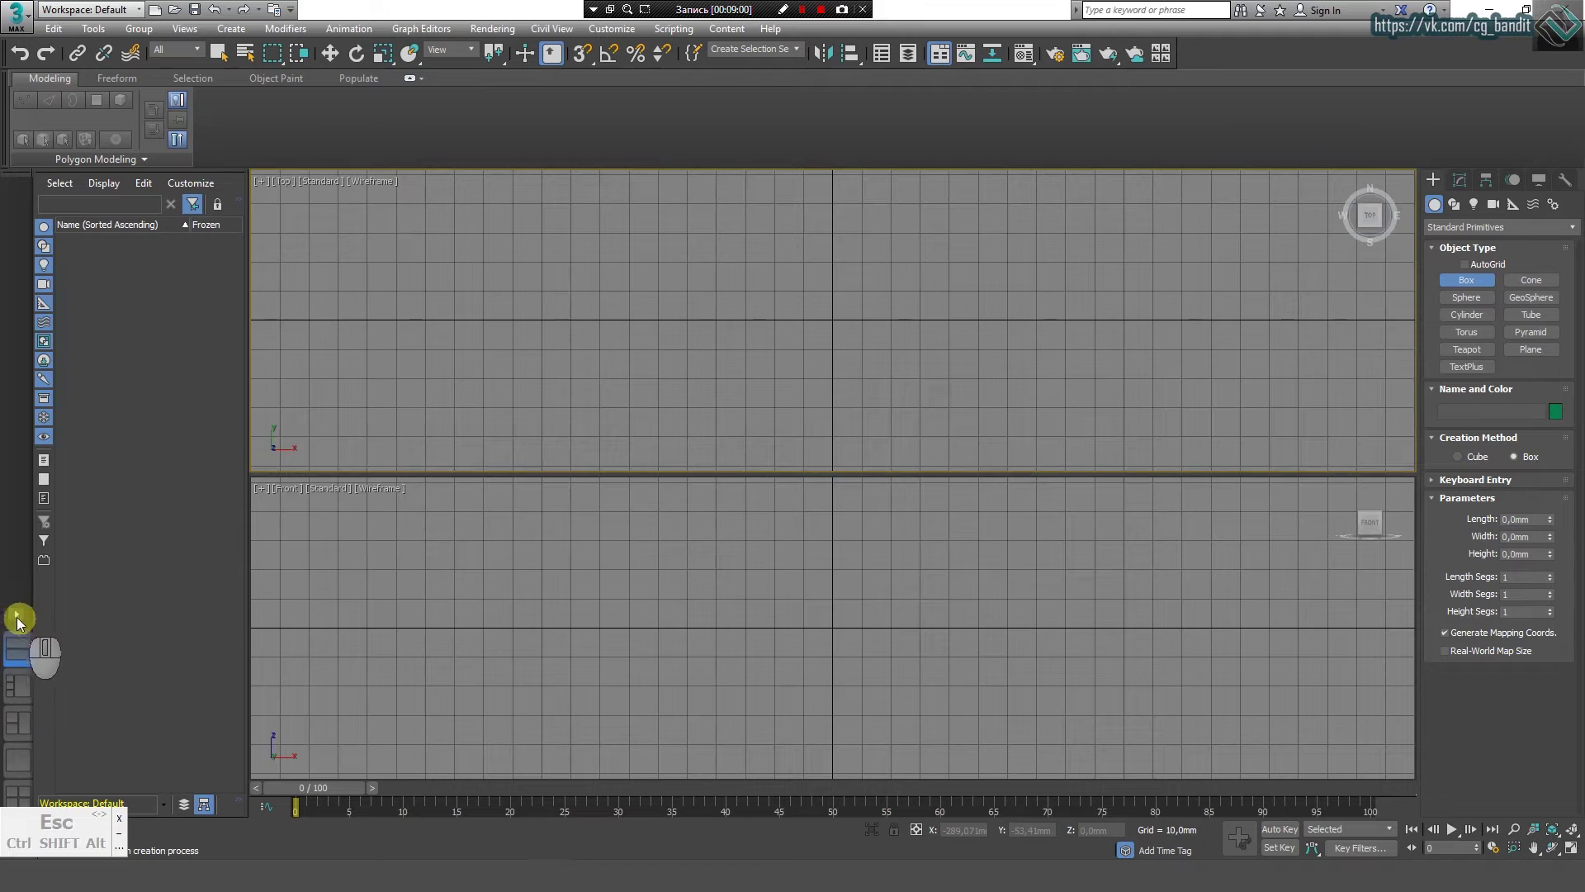
pyautogui.click(82, 670)
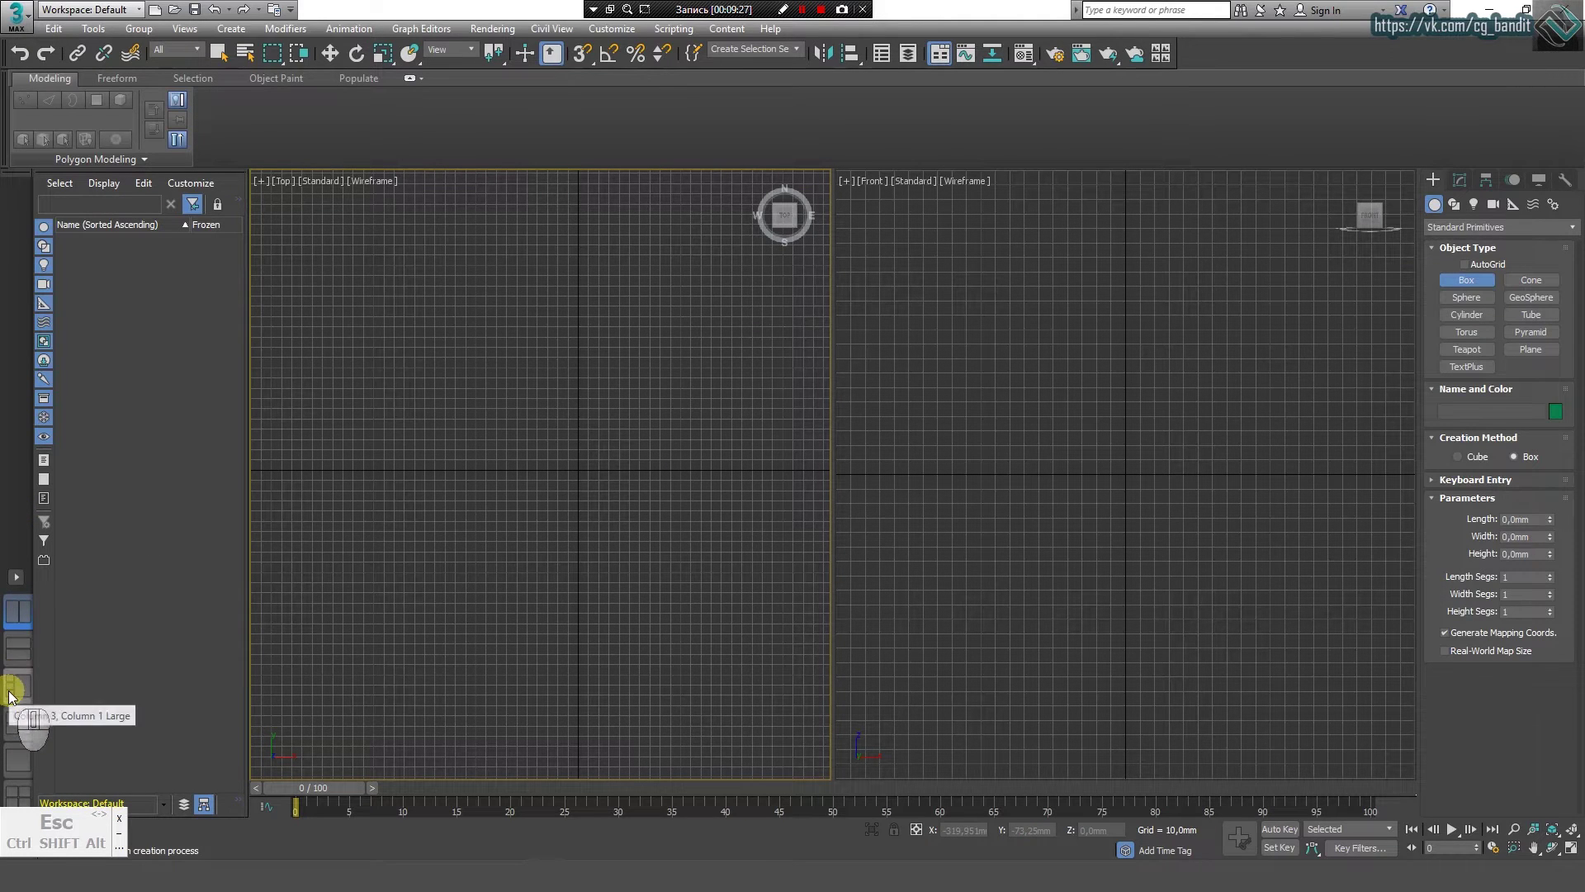
# Step: Switch between the saved layout with three small viewports beside a large one and the two-row layout
pyautogui.click(16, 690)
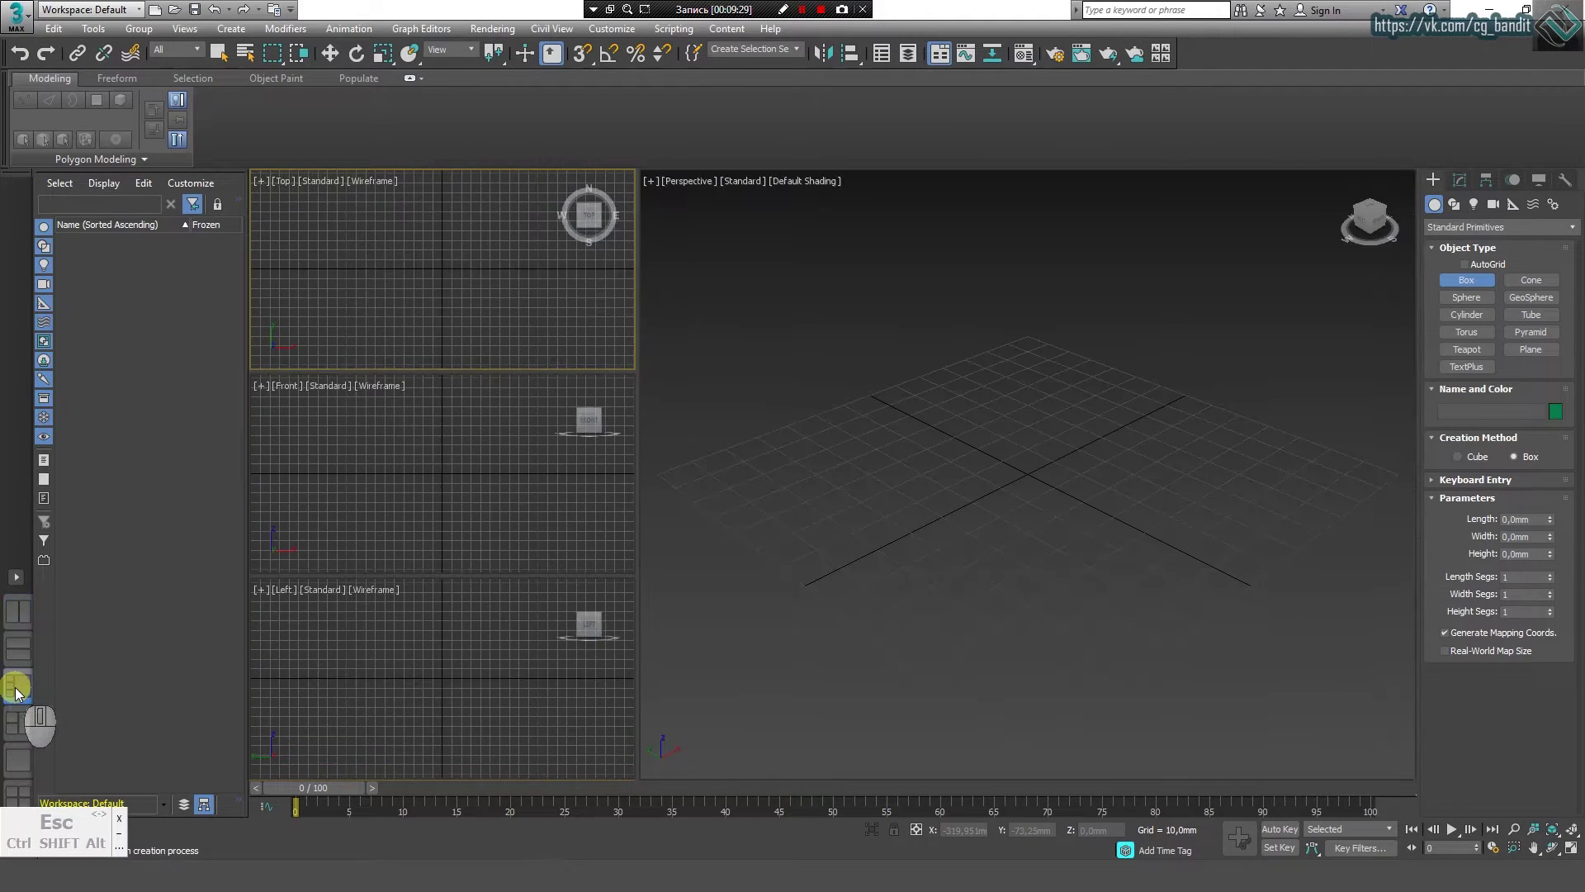
pyautogui.click(17, 647)
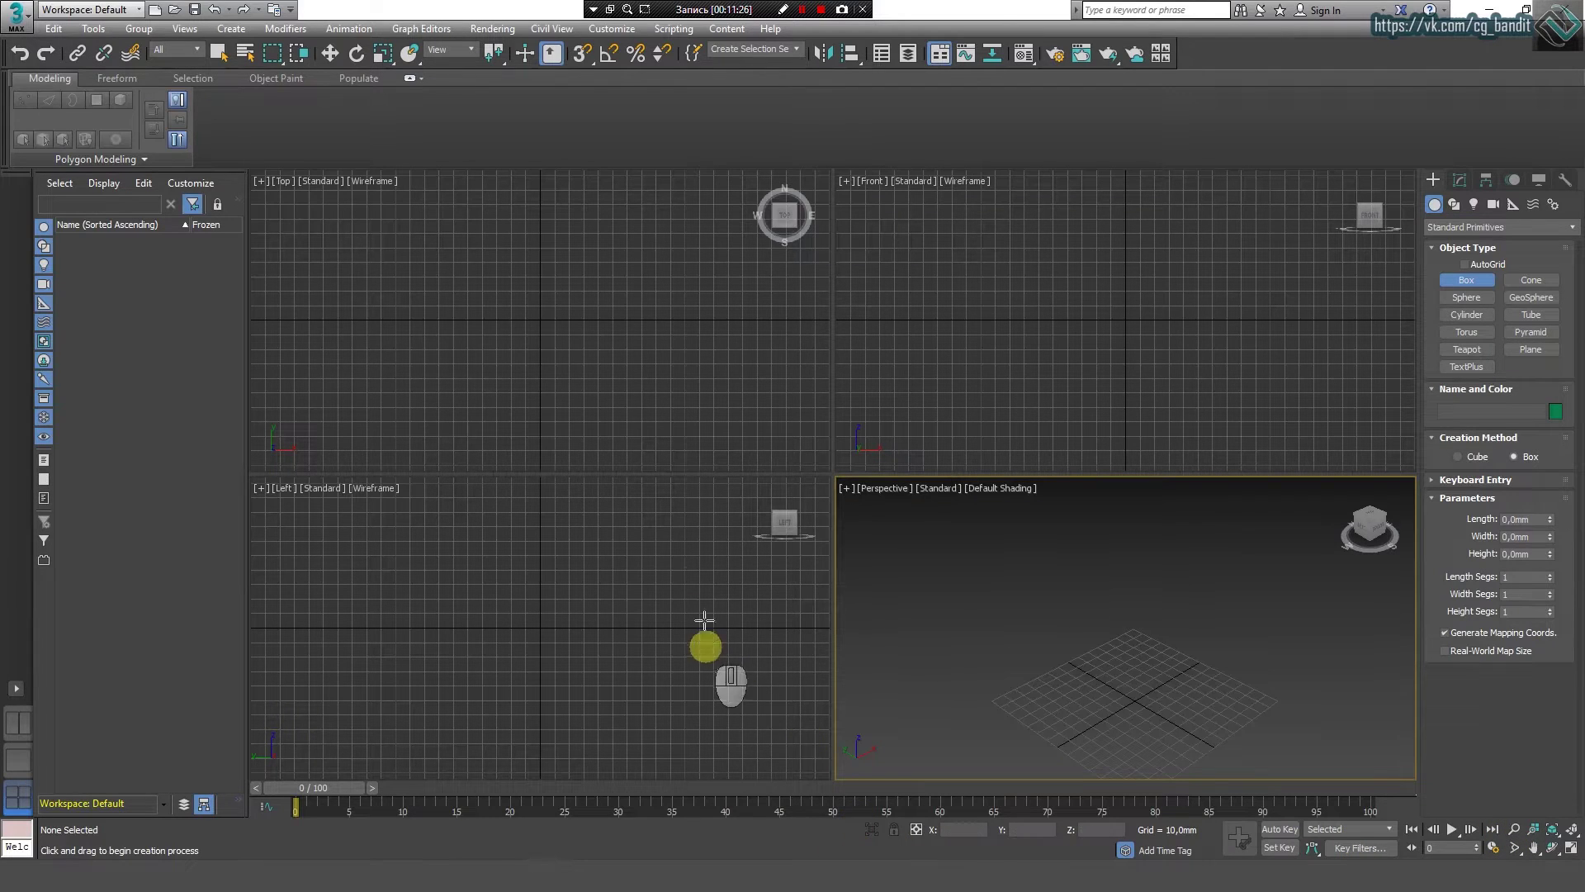
pyautogui.click(783, 10)
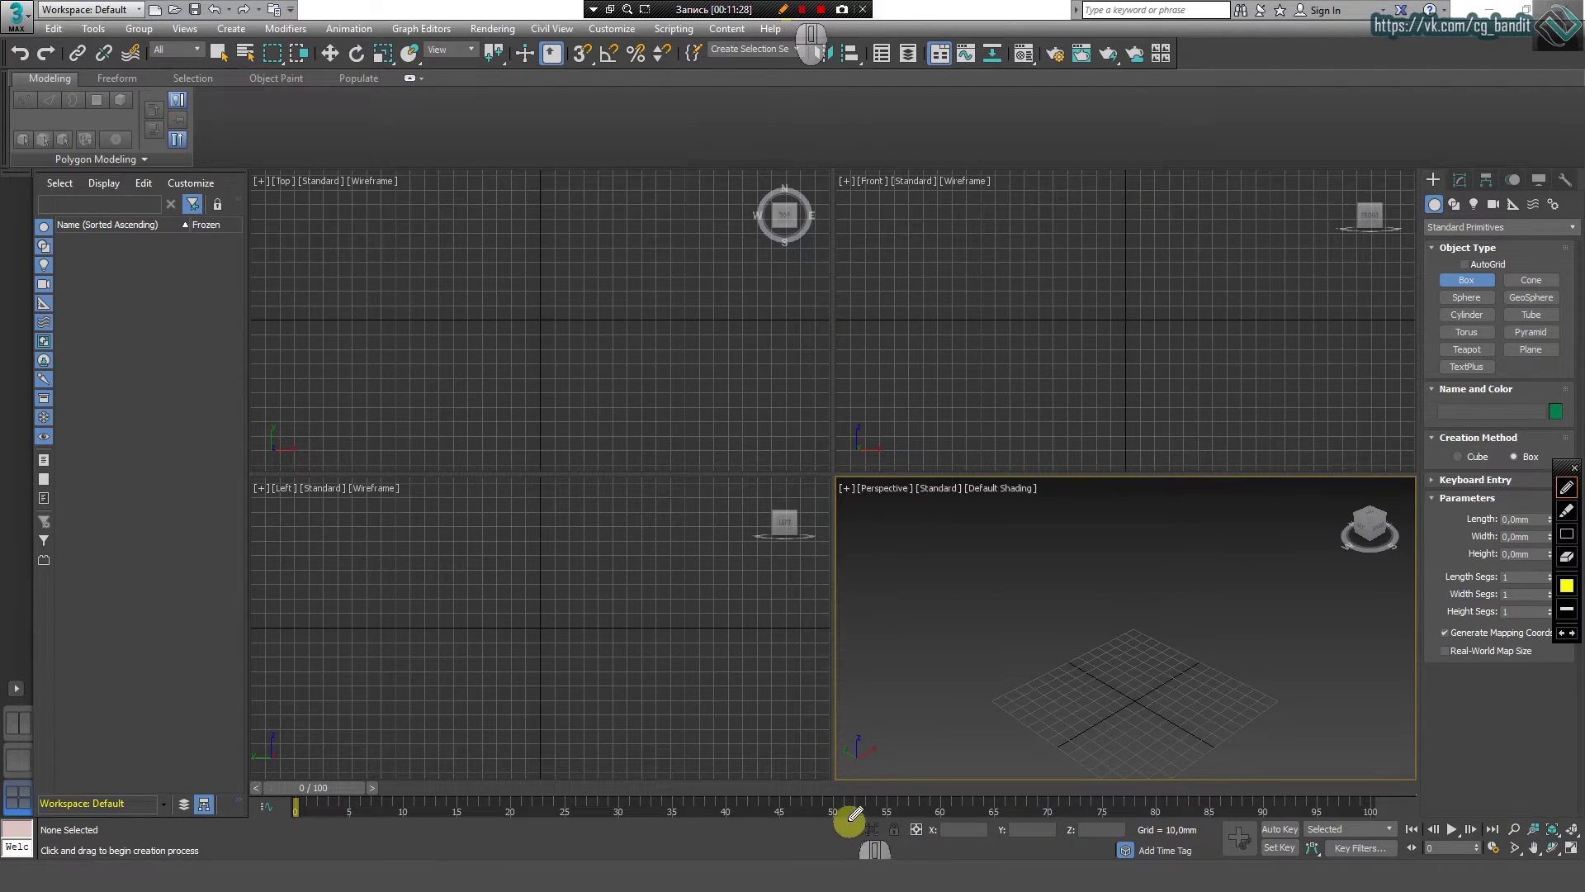
pyautogui.moveTo(850, 821); pyautogui.dragTo(853, 858)
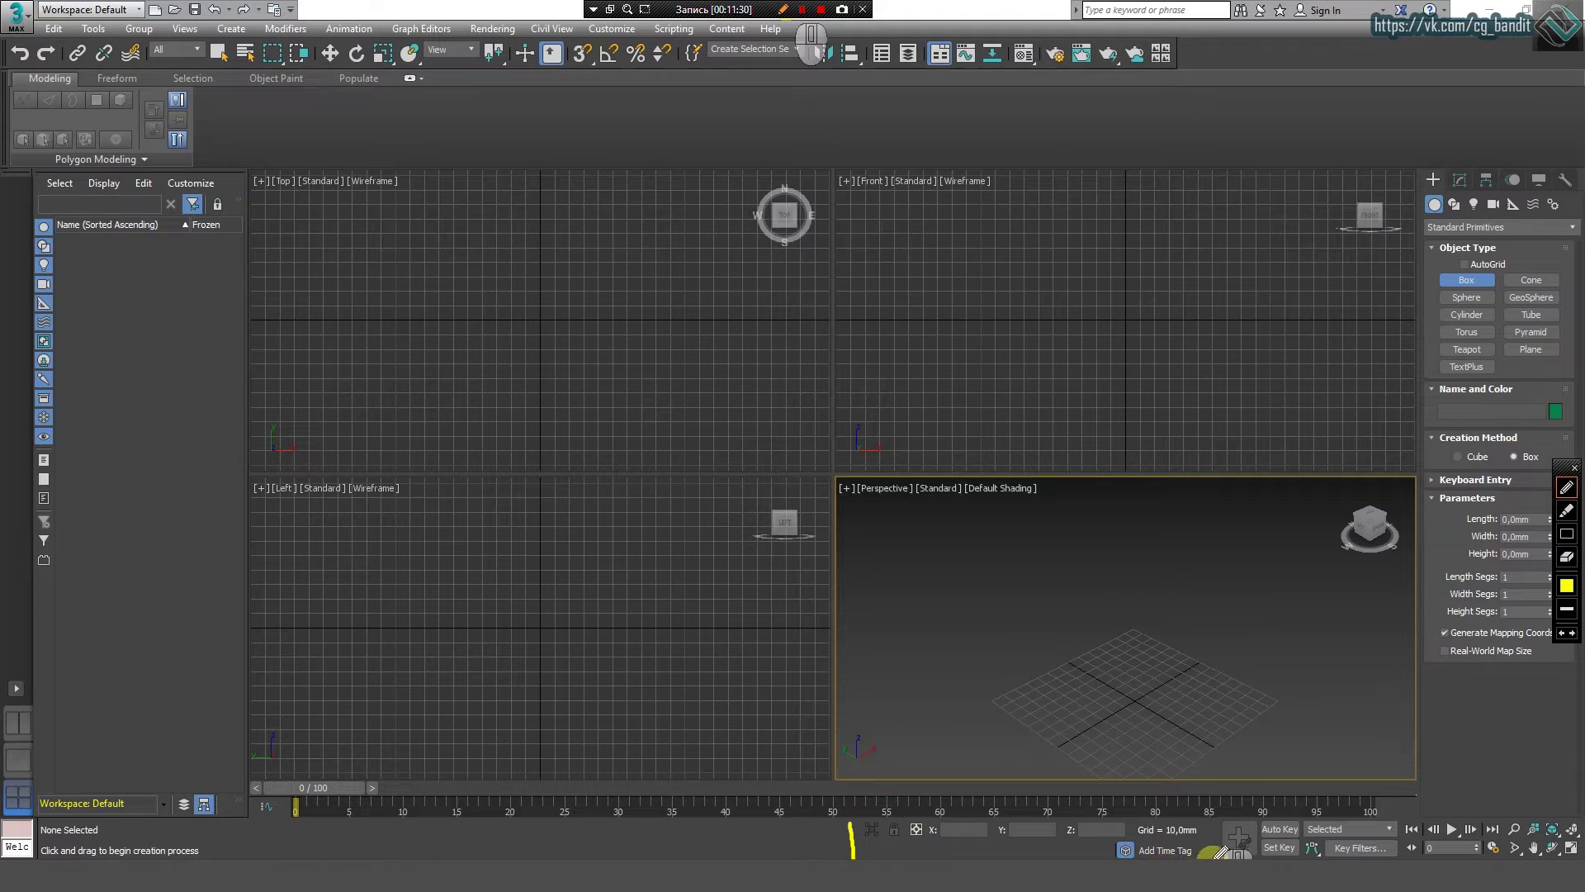
pyautogui.moveTo(1215, 857)
pyautogui.mouseDown()
pyautogui.moveTo(1197, 822)
pyautogui.moveTo(854, 824)
pyautogui.mouseUp()
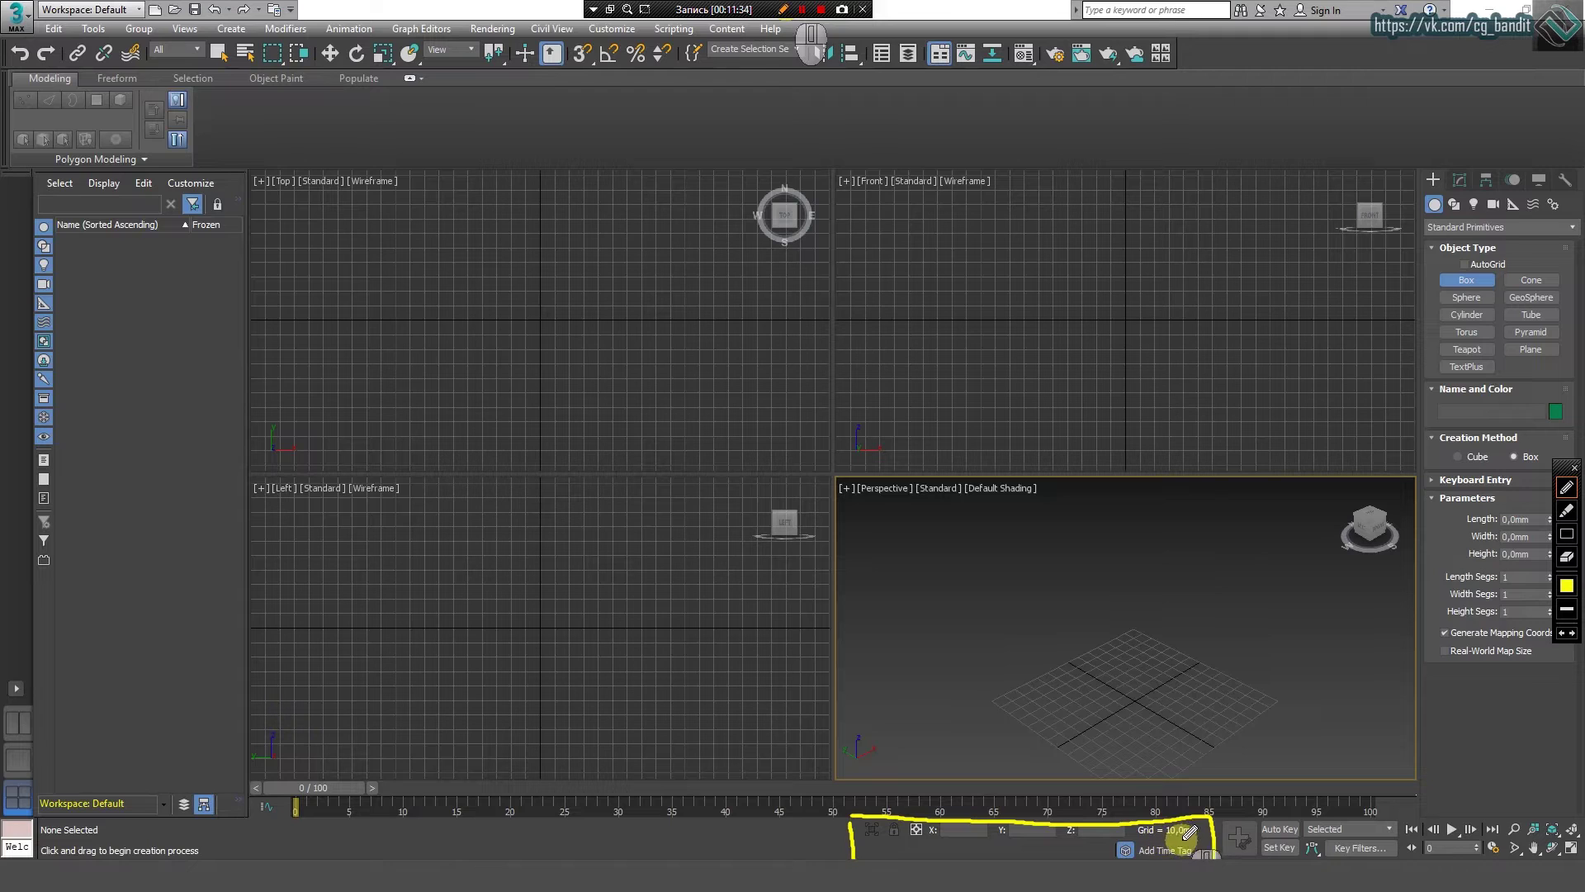
pyautogui.moveTo(1183, 844)
pyautogui.mouseDown()
pyautogui.moveTo(1220, 843)
pyautogui.moveTo(1156, 851)
pyautogui.moveTo(1135, 824)
pyautogui.mouseUp()
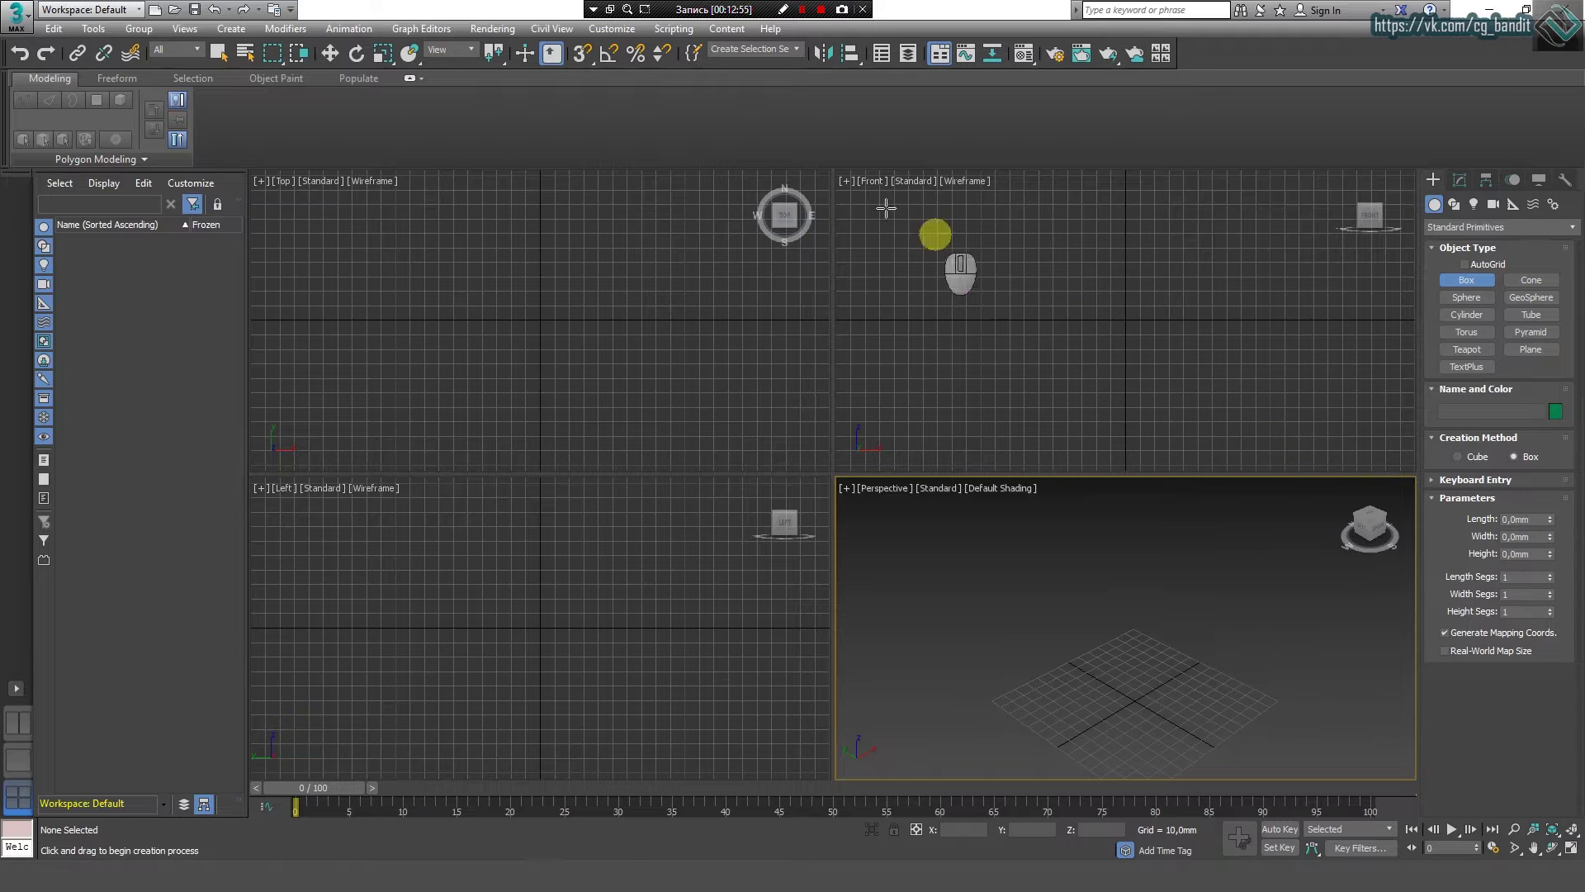
# Step: Hide the track bar from the interface
pyautogui.click(617, 36)
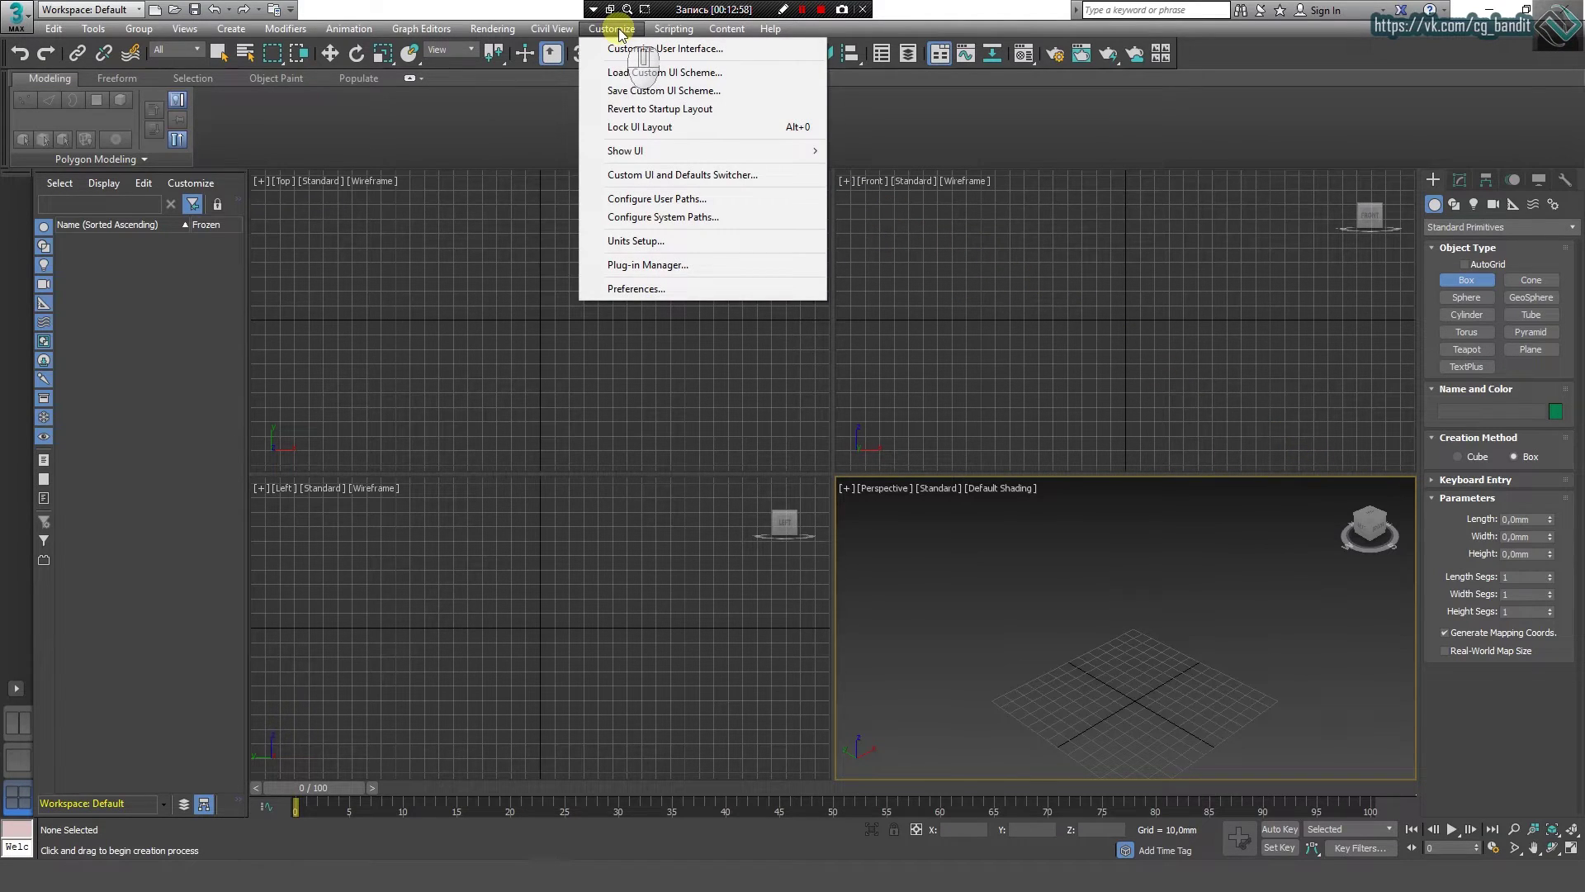
pyautogui.moveTo(658, 154)
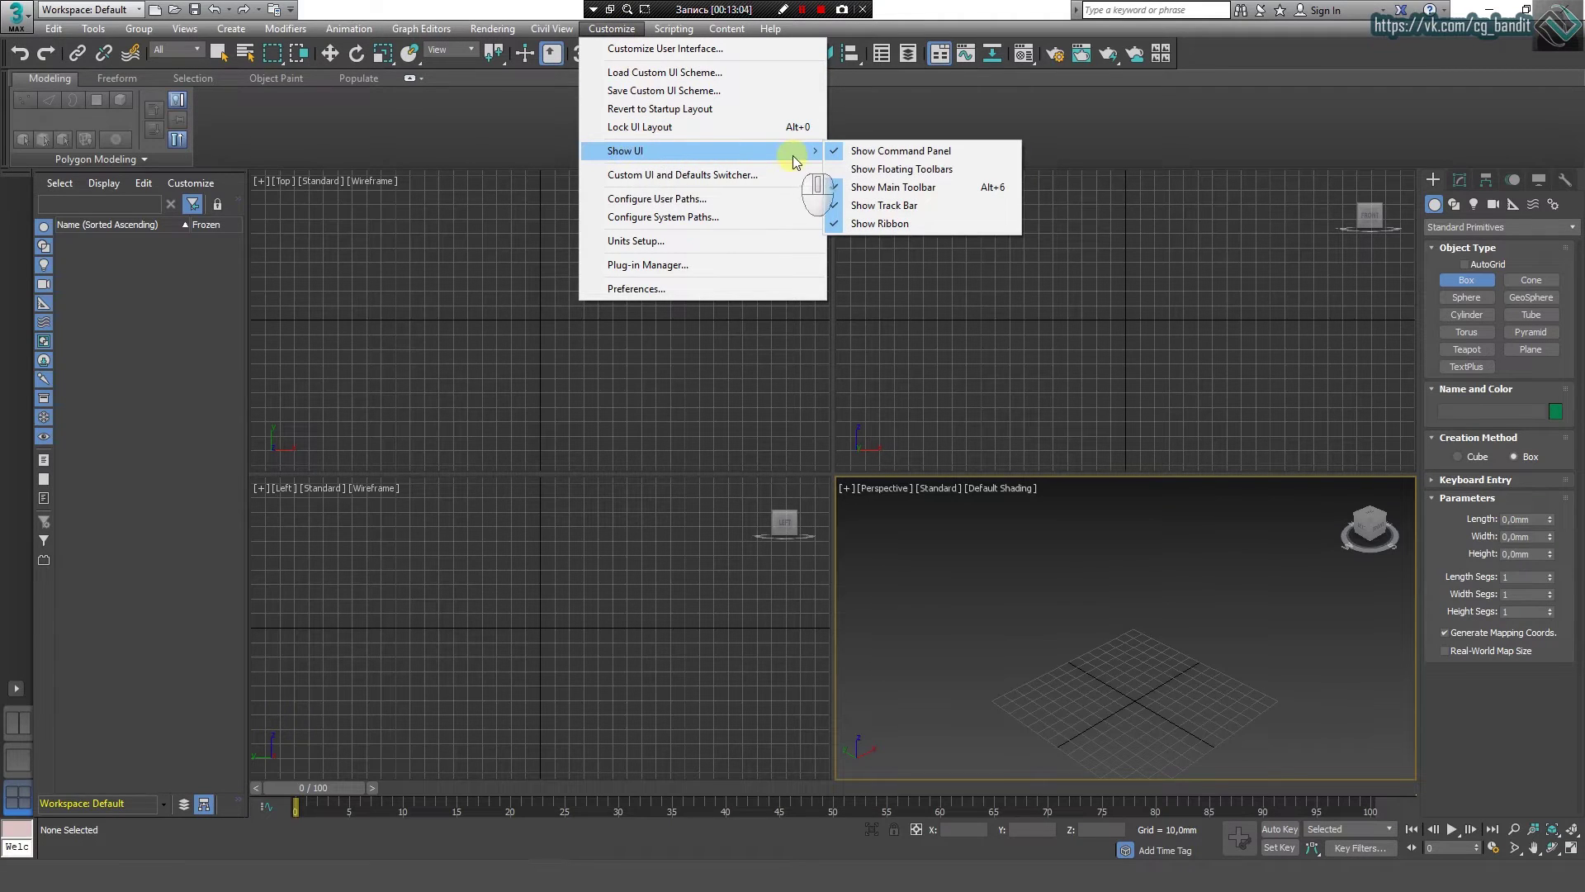
pyautogui.click(844, 205)
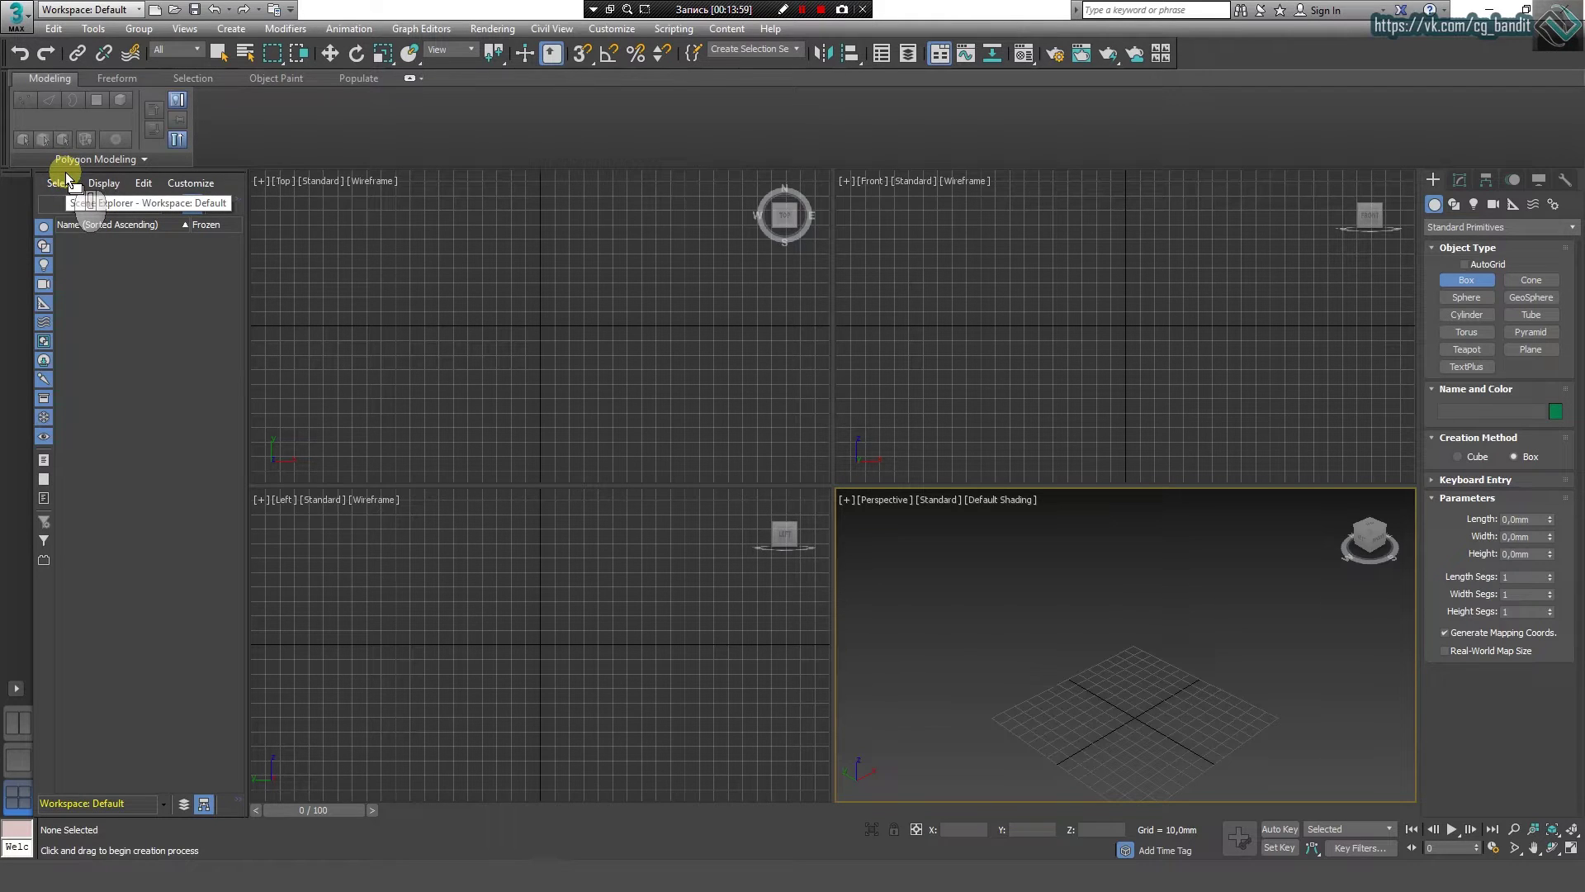
# Step: Undock the Scene Explorer into a floating window and close it
pyautogui.moveTo(62, 171); pyautogui.dragTo(780, 123)
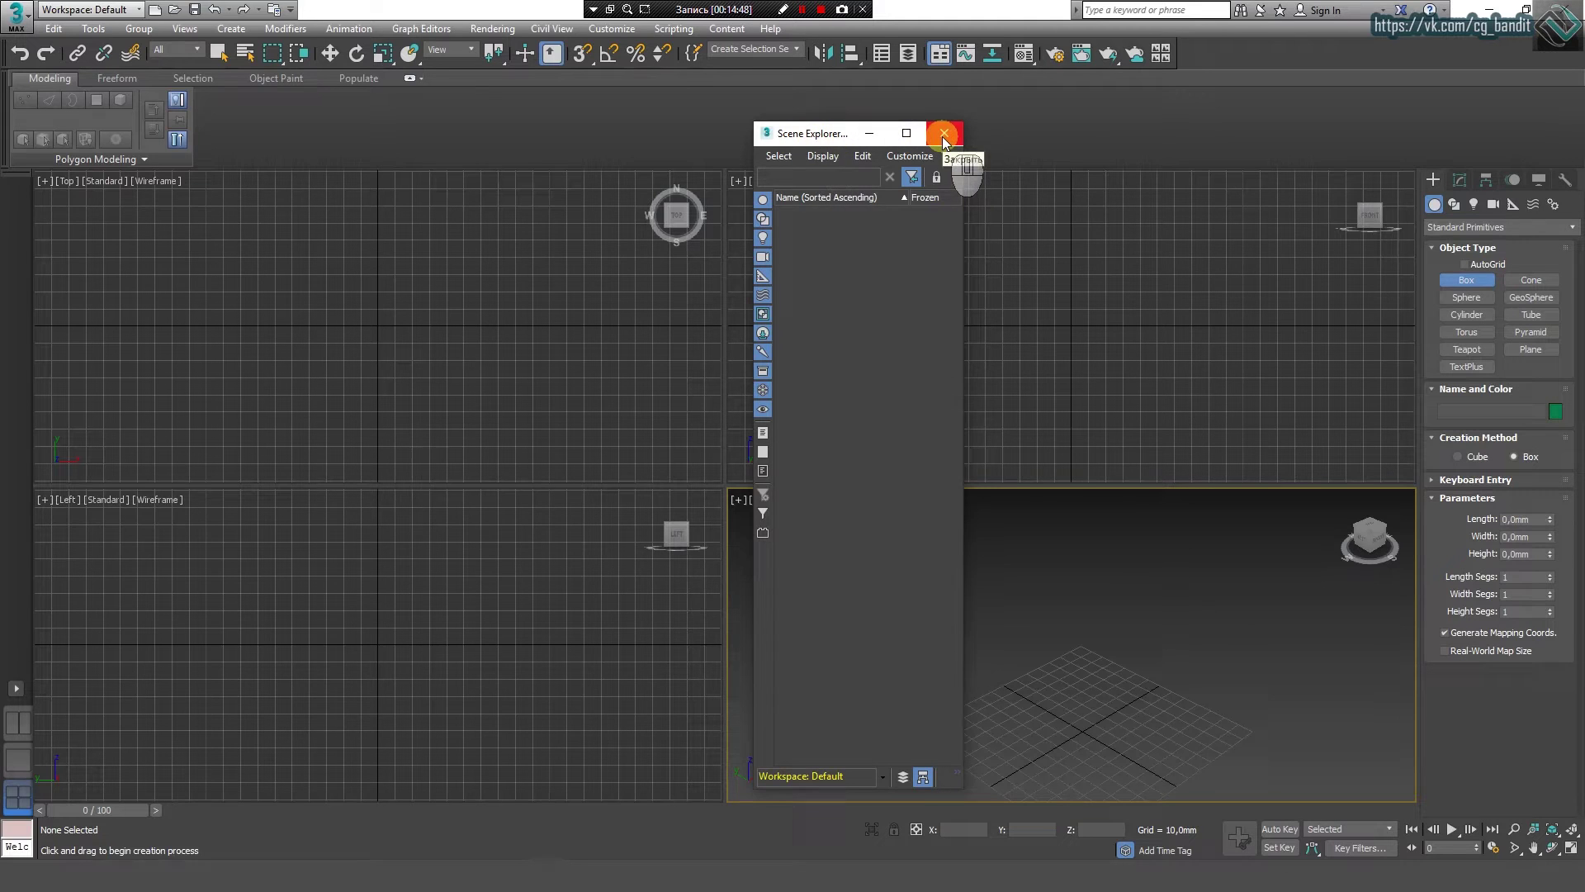
pyautogui.click(944, 137)
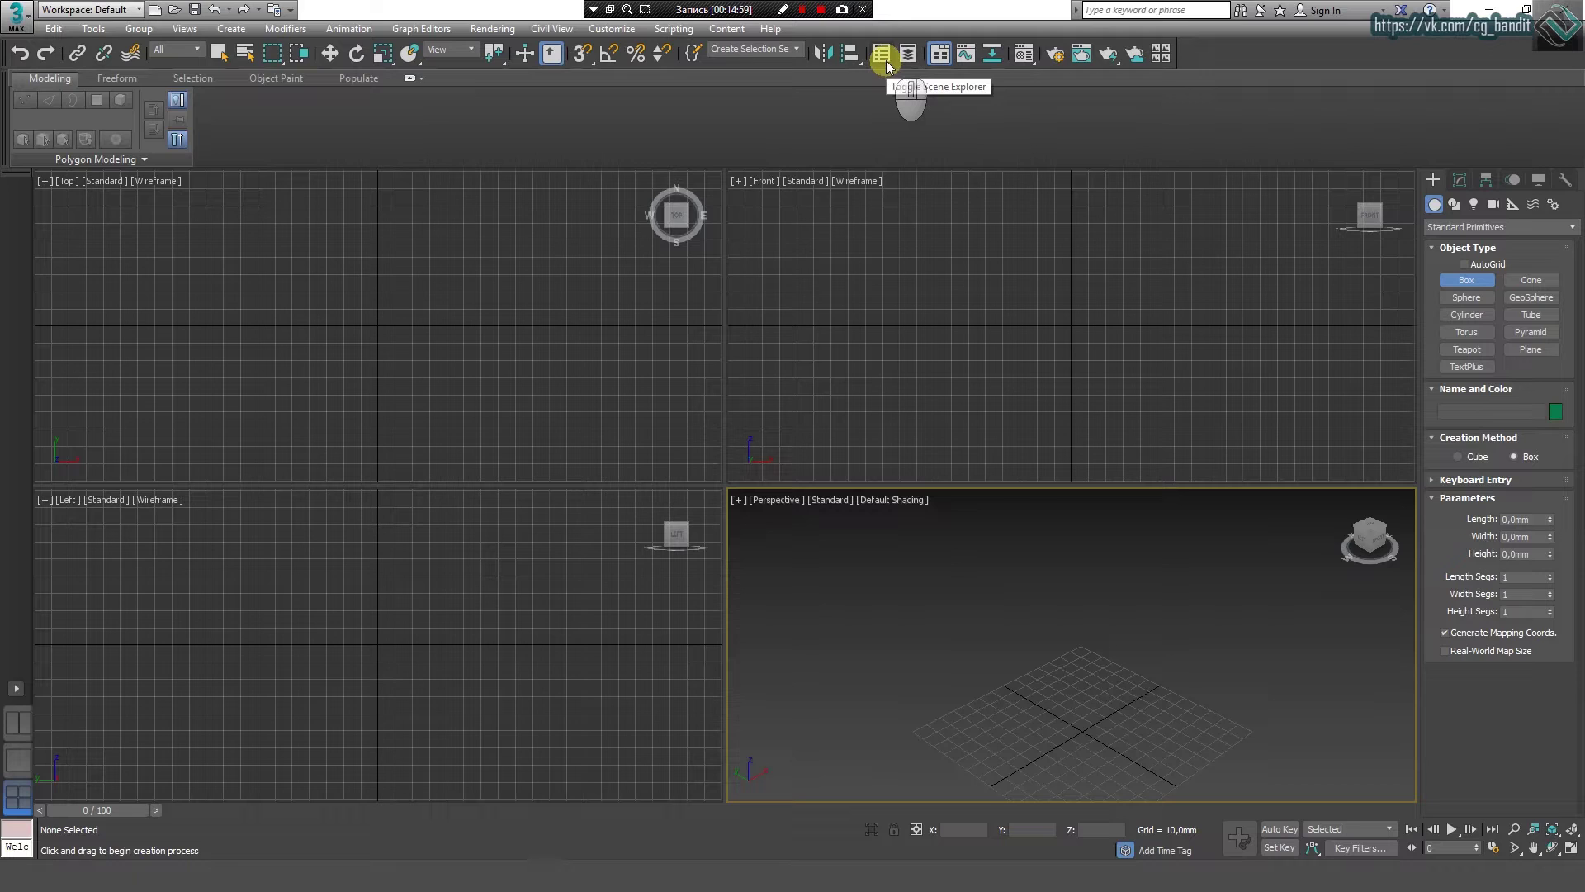
# Step: Reopen the Scene Explorer, dock it between the layout tabs and the viewports, and narrow it to a slim column
pyautogui.click(883, 55)
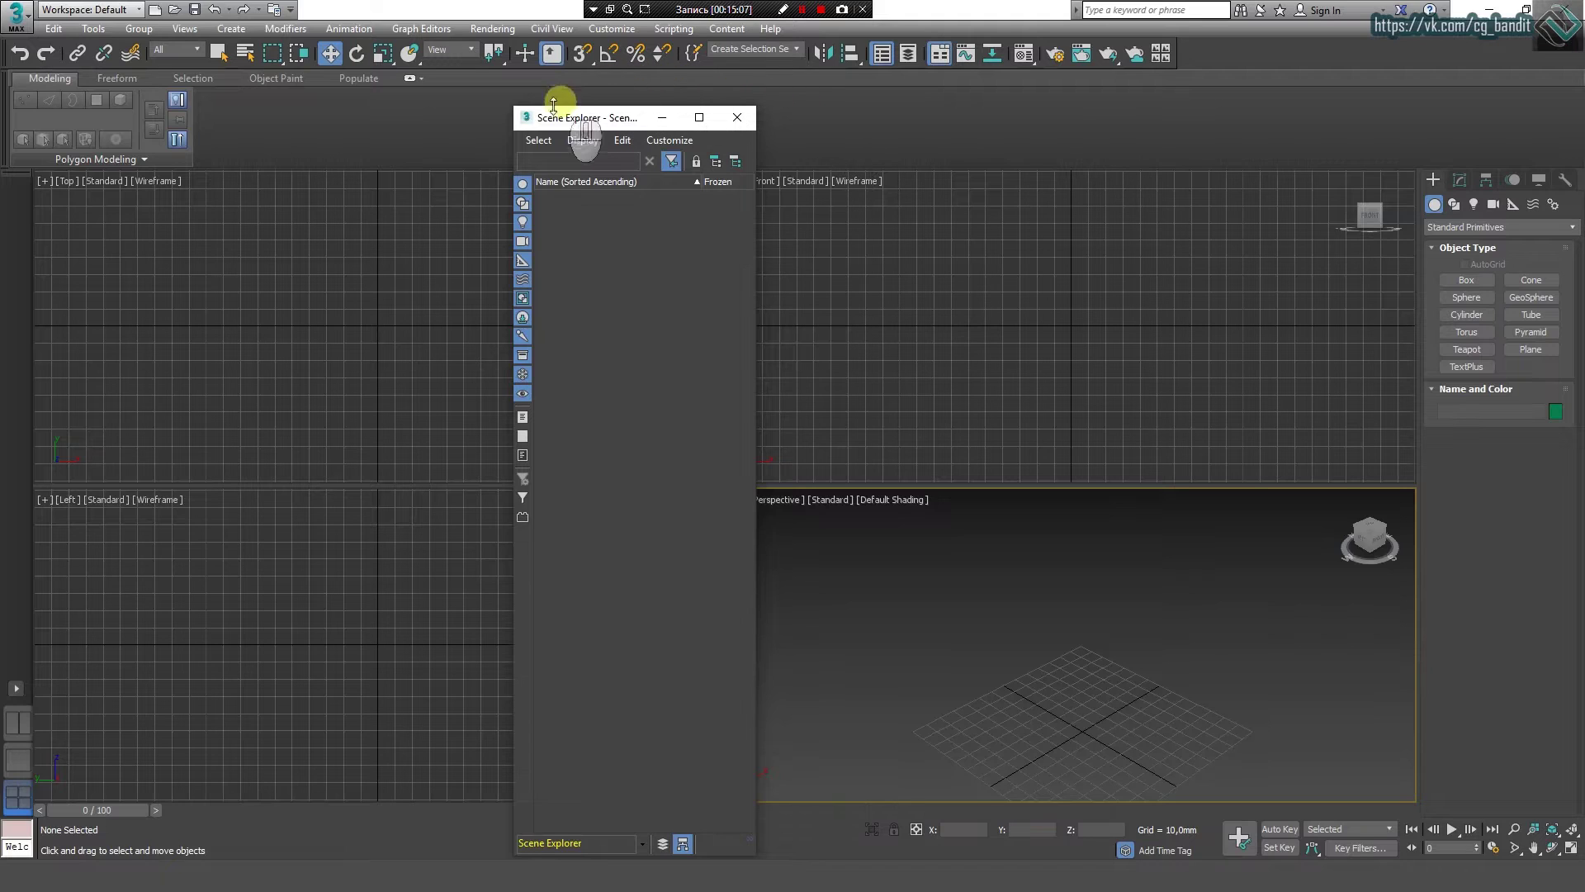
pyautogui.moveTo(539, 116); pyautogui.dragTo(50, 177)
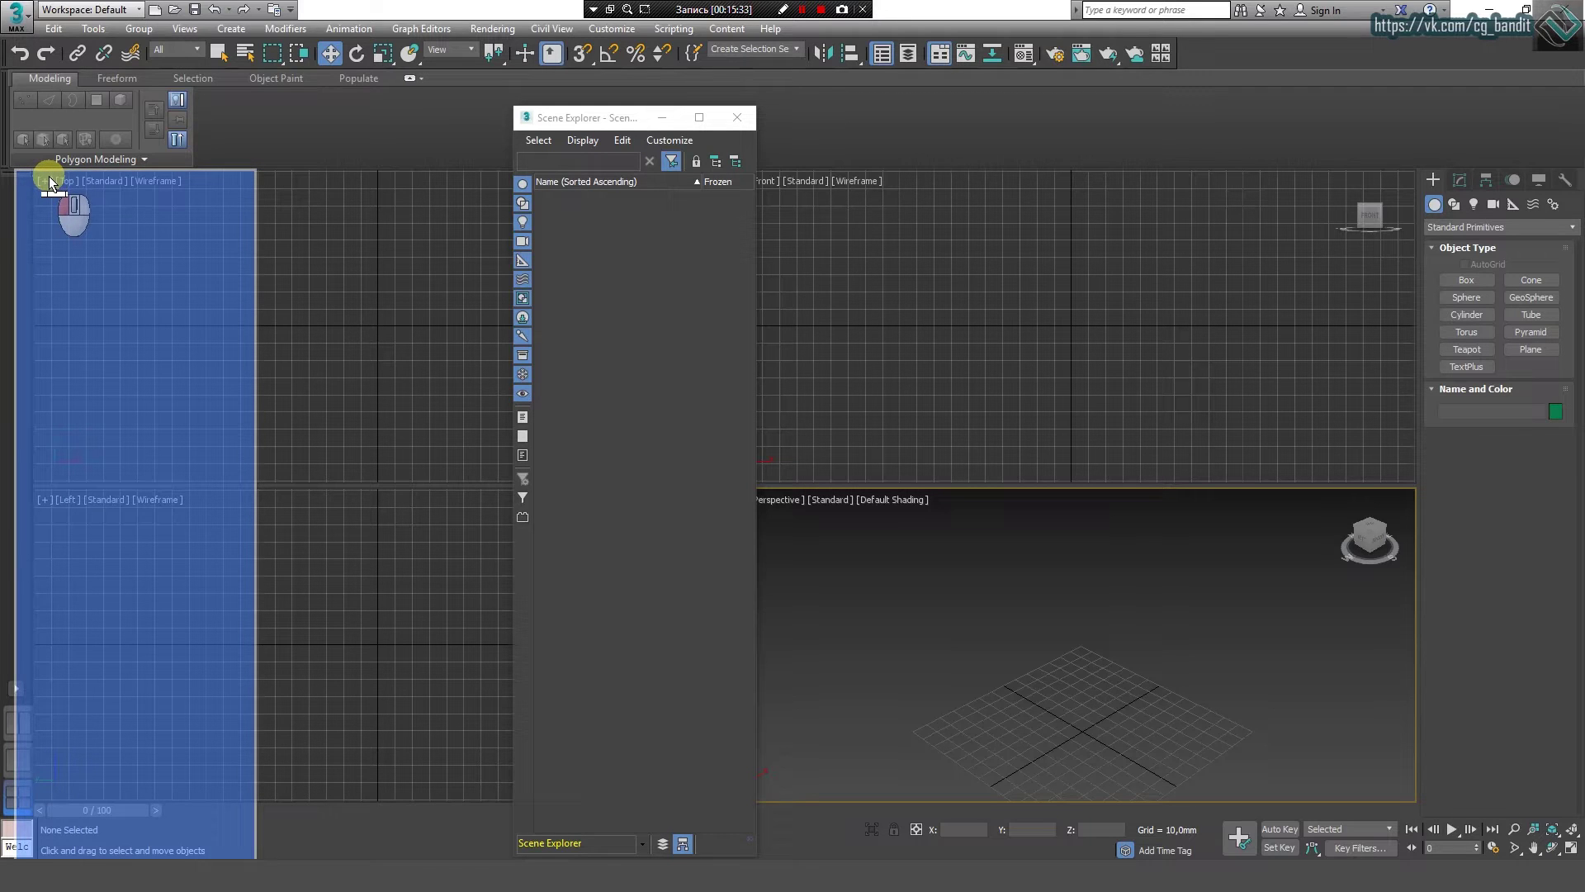
pyautogui.moveTo(50, 182); pyautogui.dragTo(49, 181)
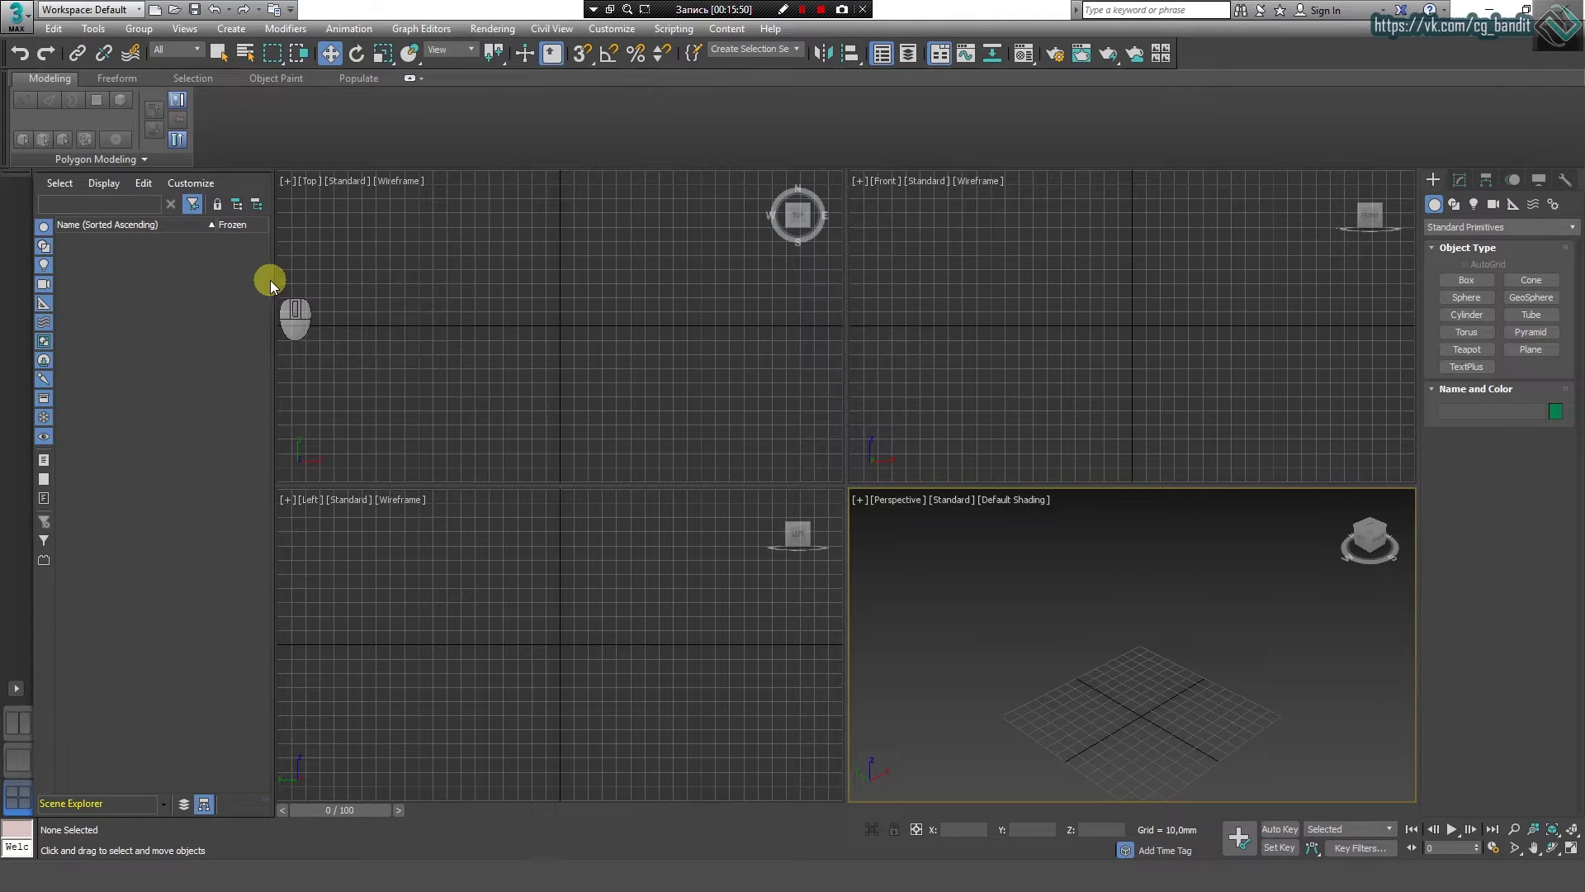
pyautogui.moveTo(272, 280); pyautogui.dragTo(113, 311)
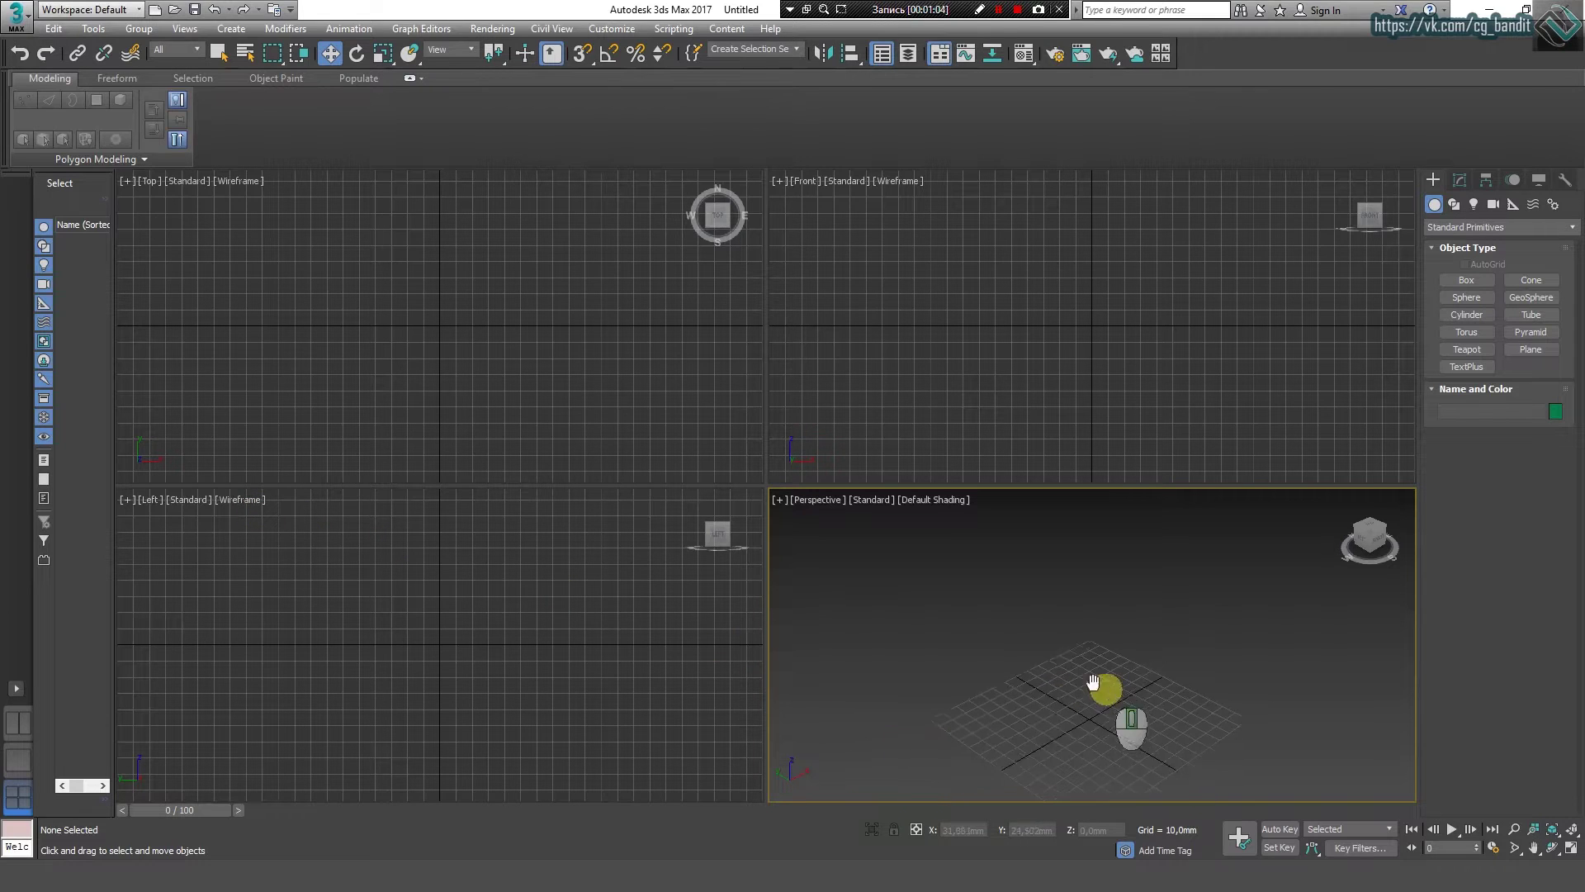
# Step: Pan and zoom in on the home grid in the Perspective viewport
pyautogui.moveTo(1106, 687); pyautogui.dragTo(1028, 621, button='middle')
pyautogui.scroll(3, 1032, 621)
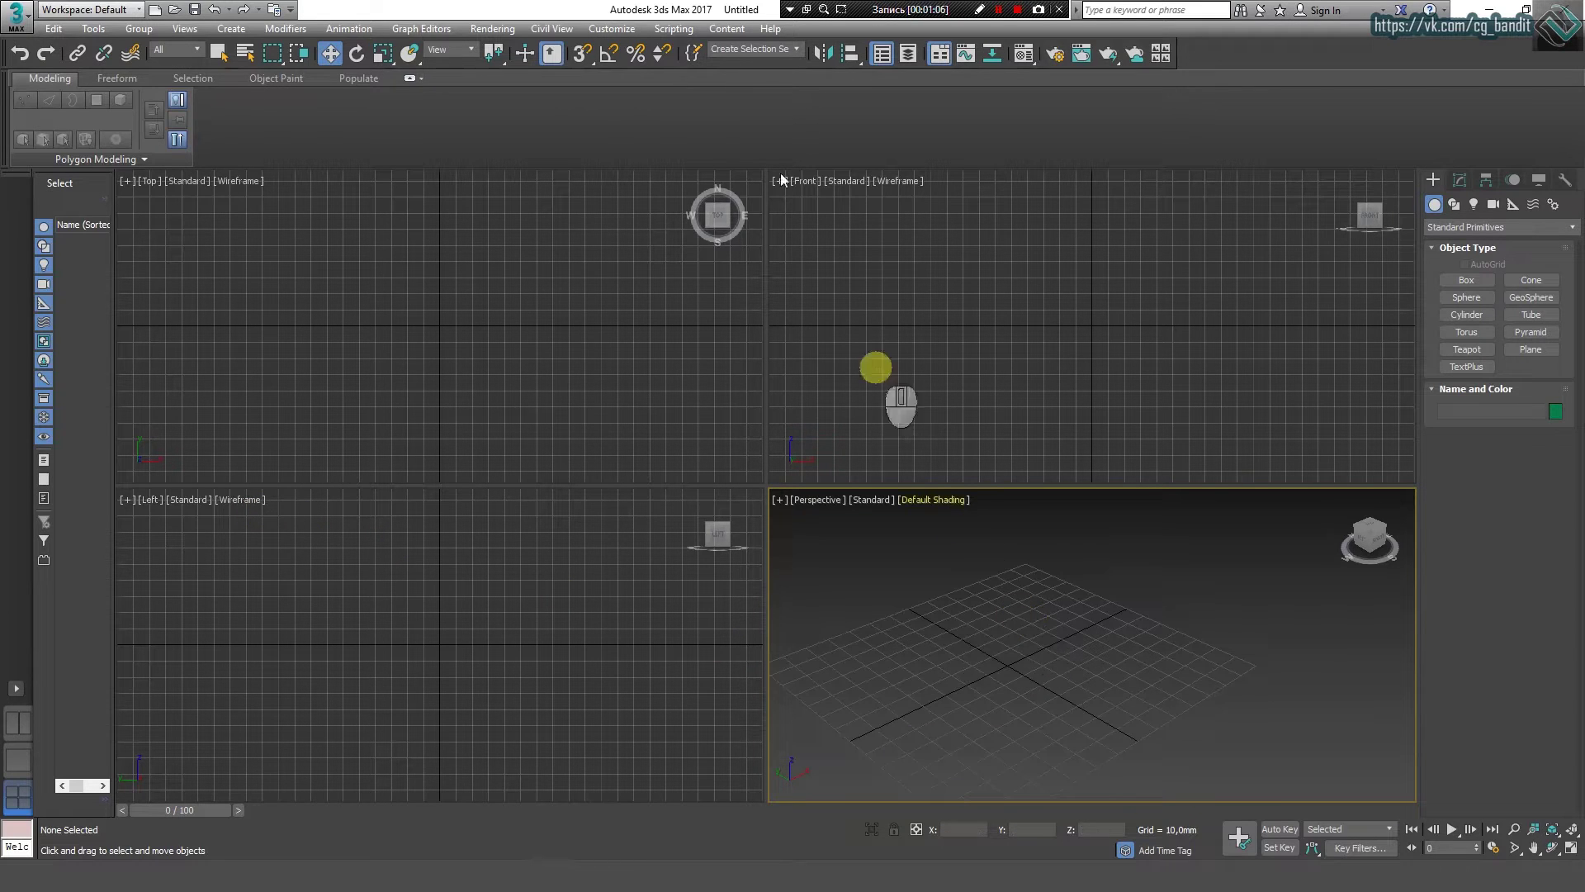
pyautogui.click(980, 9)
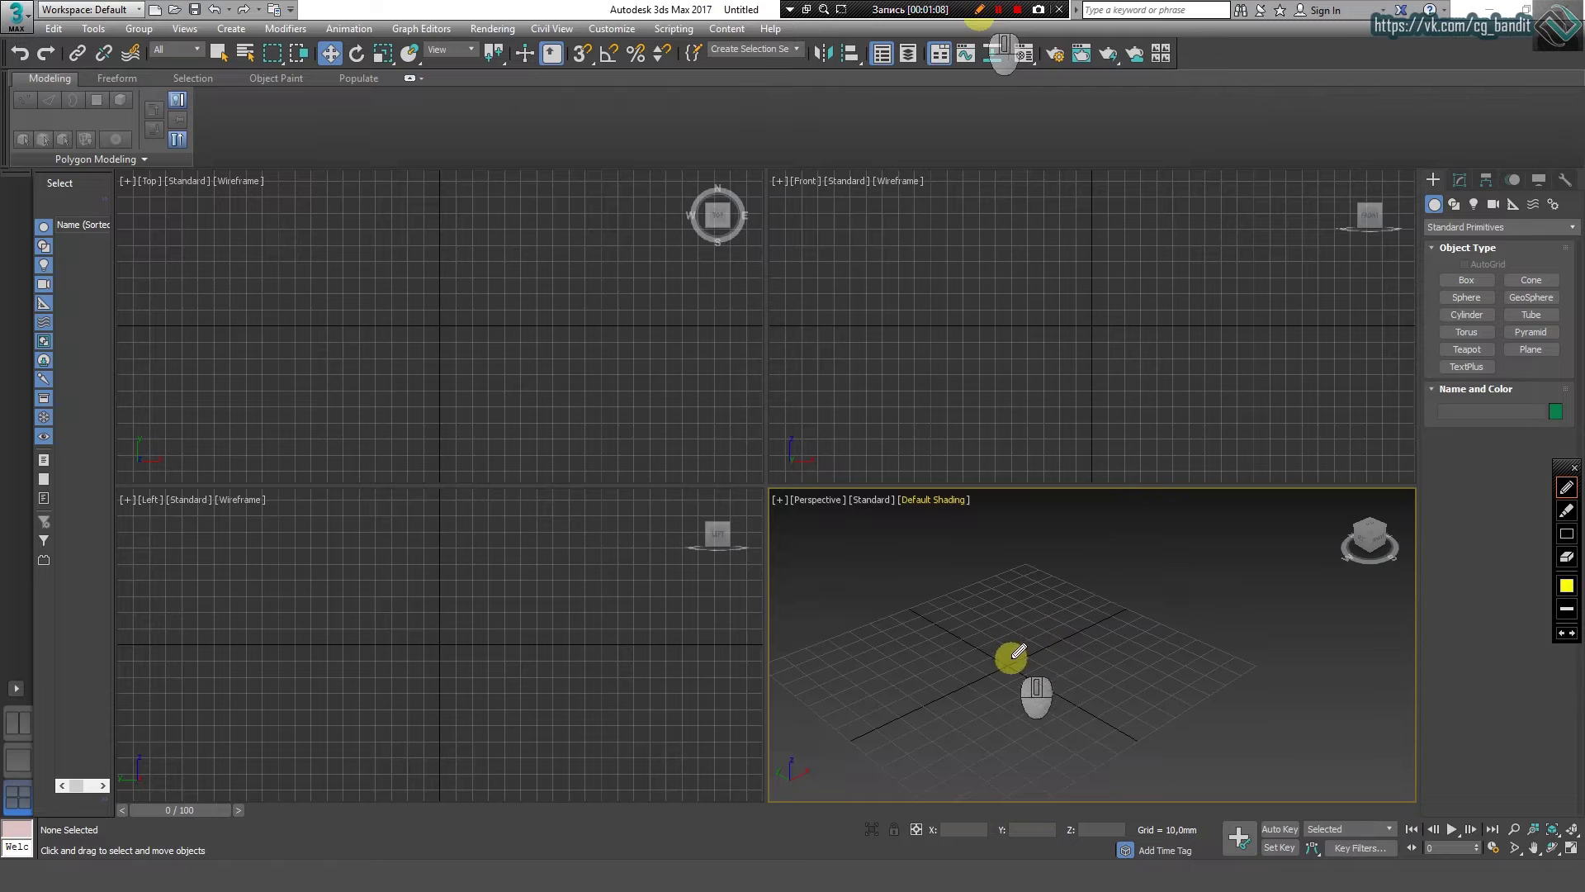
pyautogui.moveTo(1005, 662)
pyautogui.mouseDown()
pyautogui.moveTo(1006, 511)
pyautogui.moveTo(1024, 531)
pyautogui.moveTo(1077, 528)
pyautogui.mouseUp()
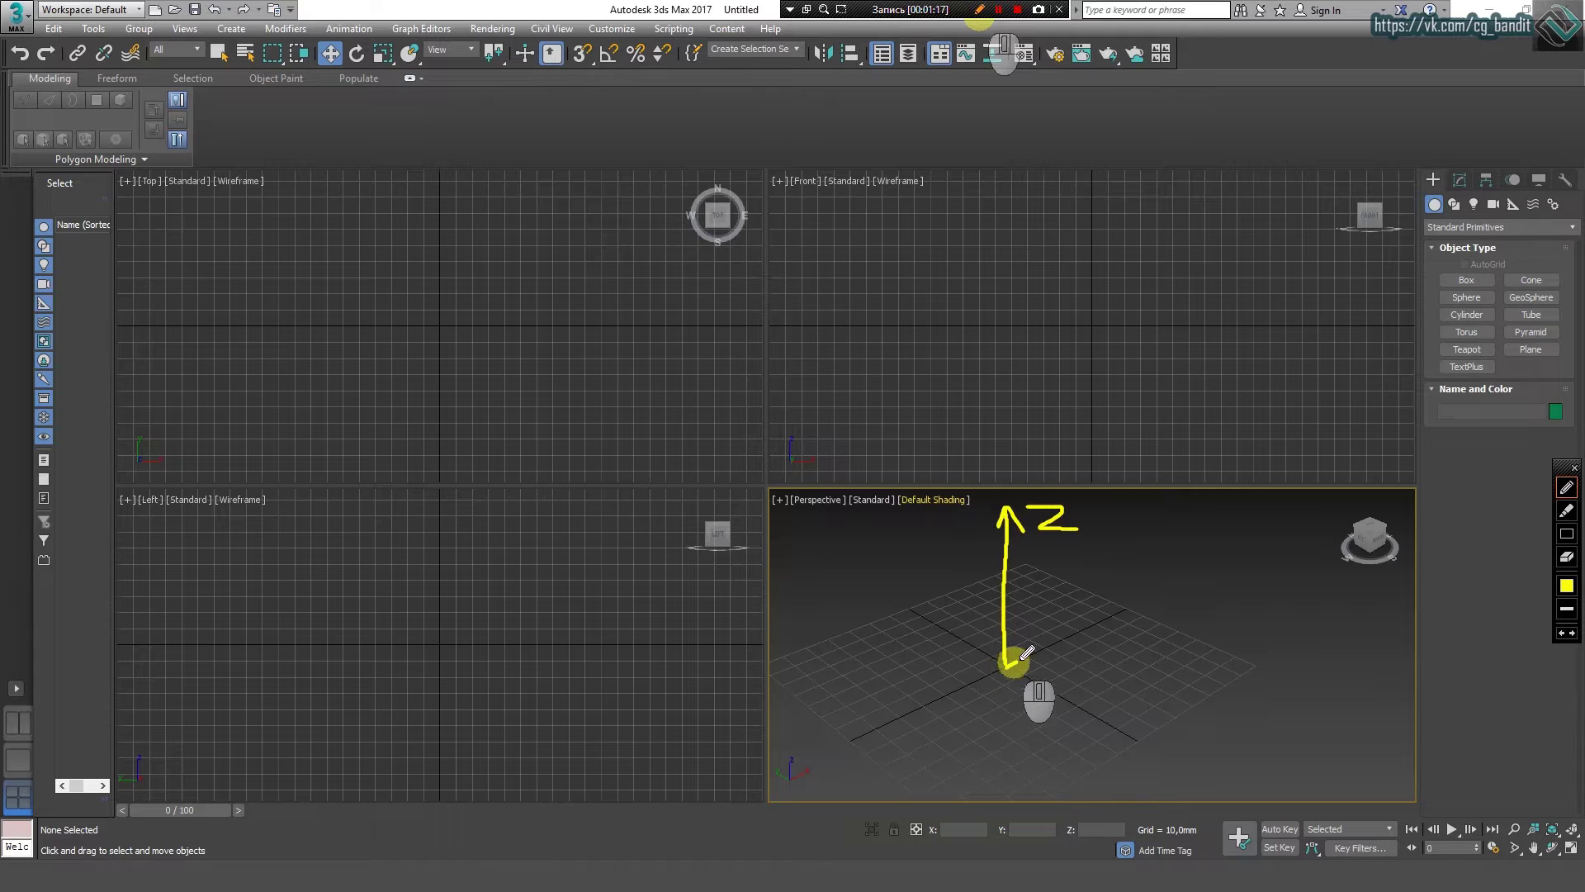
pyautogui.moveTo(1006, 665)
pyautogui.mouseDown()
pyautogui.moveTo(1120, 612)
pyautogui.moveTo(1166, 656)
pyautogui.moveTo(1118, 673)
pyautogui.mouseUp()
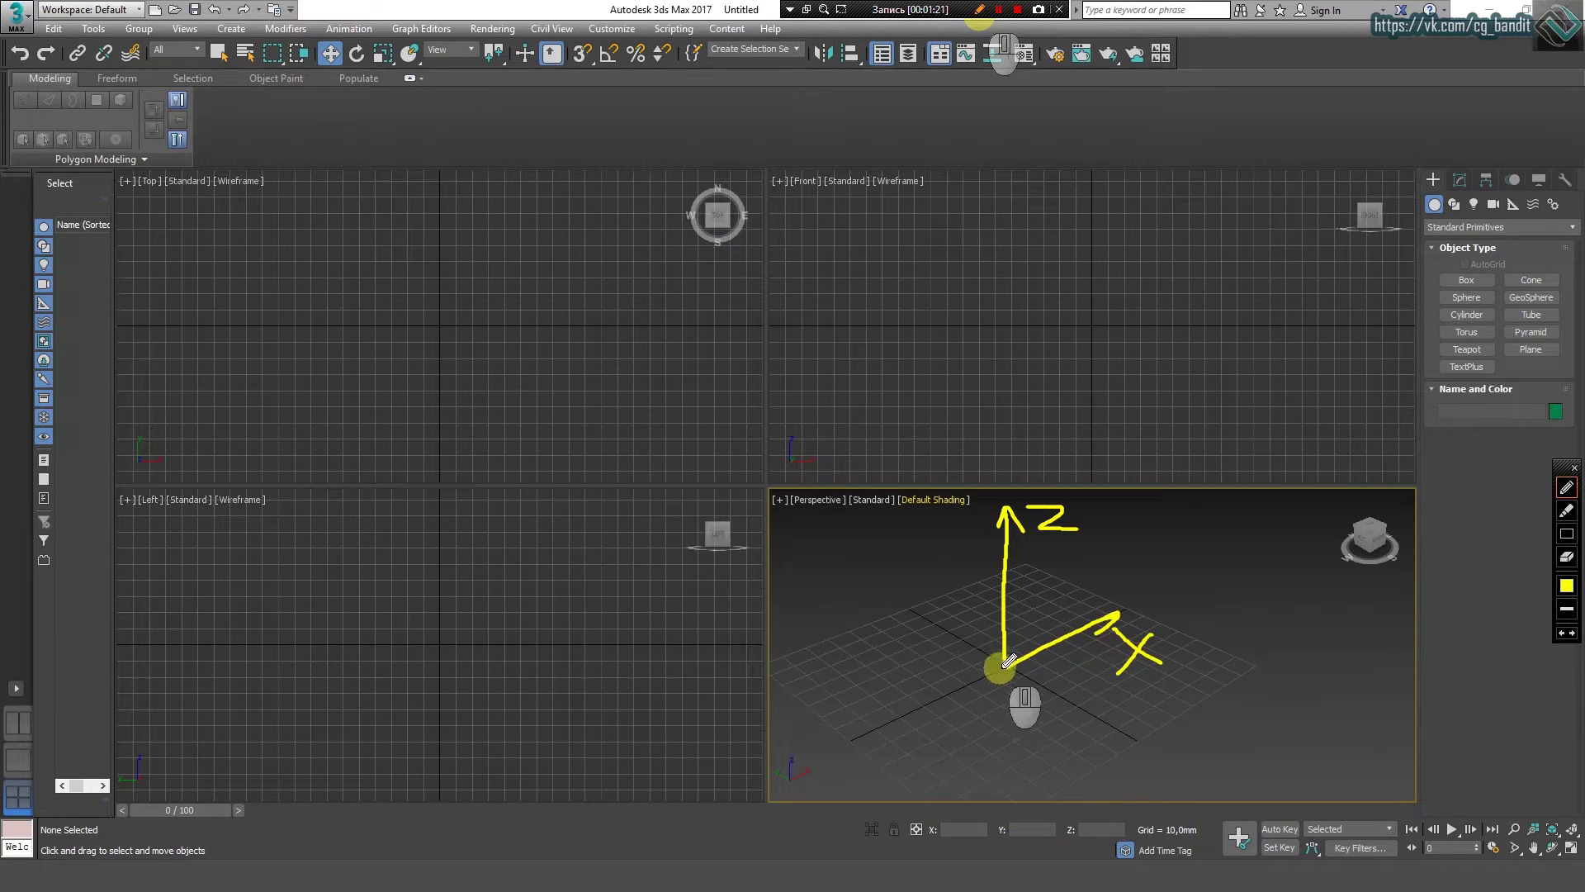
pyautogui.moveTo(1009, 663)
pyautogui.mouseDown()
pyautogui.moveTo(914, 604)
pyautogui.moveTo(936, 615)
pyautogui.moveTo(884, 621)
pyautogui.moveTo(910, 621)
pyautogui.moveTo(877, 667)
pyautogui.mouseUp()
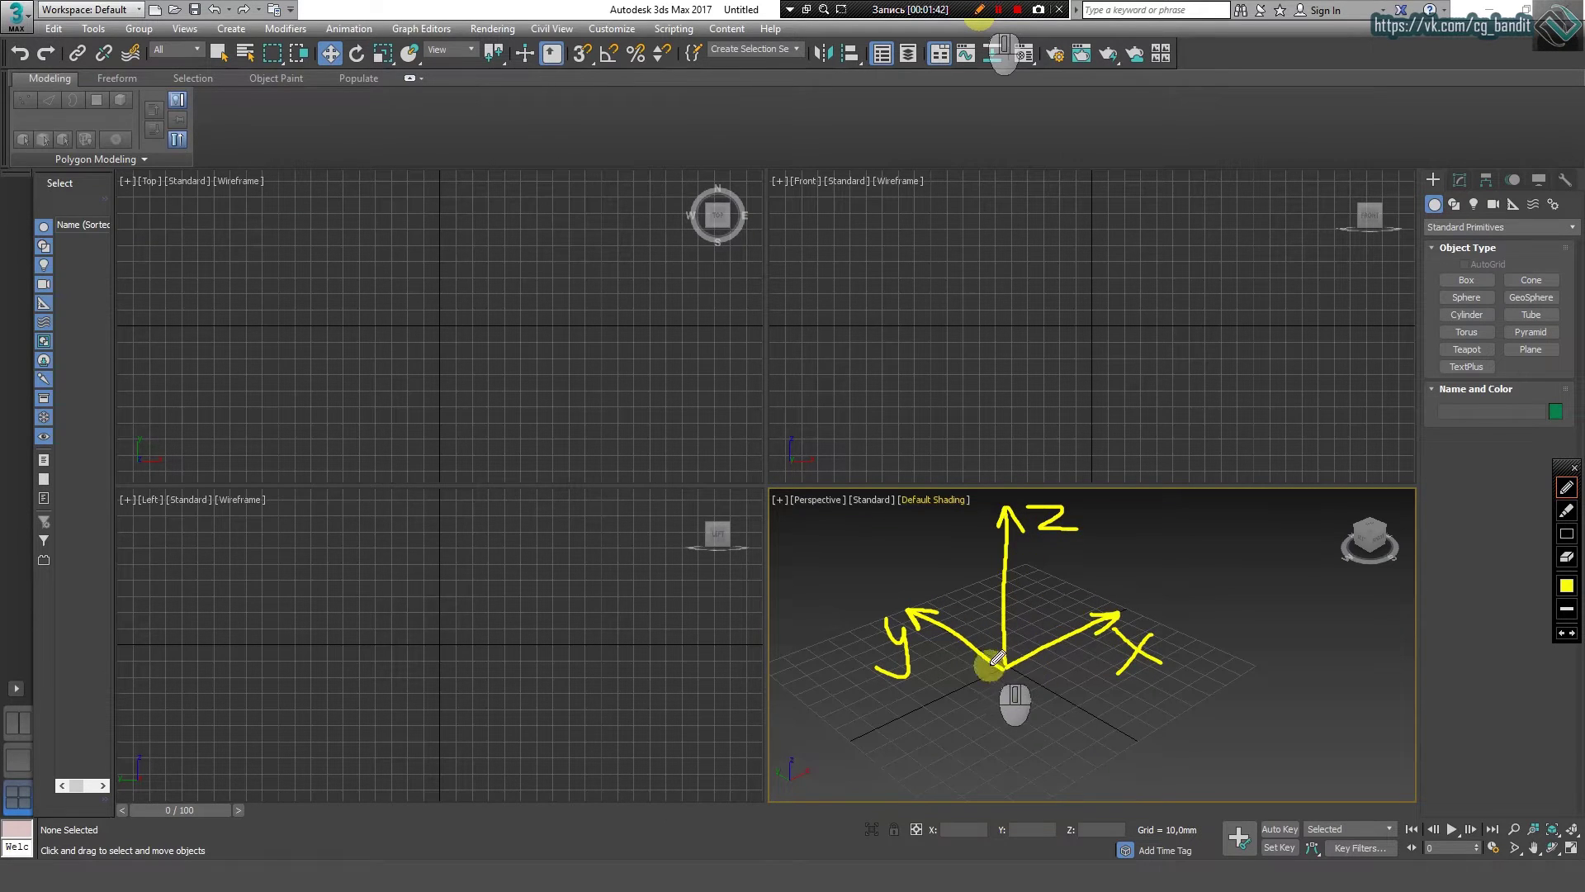
pyautogui.moveTo(772, 665)
pyautogui.mouseDown()
pyautogui.moveTo(935, 621)
pyautogui.moveTo(1017, 558)
pyautogui.moveTo(1099, 601)
pyautogui.mouseUp()
pyautogui.moveTo(1244, 661)
pyautogui.mouseDown()
pyautogui.moveTo(962, 832)
pyautogui.moveTo(771, 664)
pyautogui.mouseUp()
pyautogui.moveTo(1124, 608); pyautogui.dragTo(1001, 669)
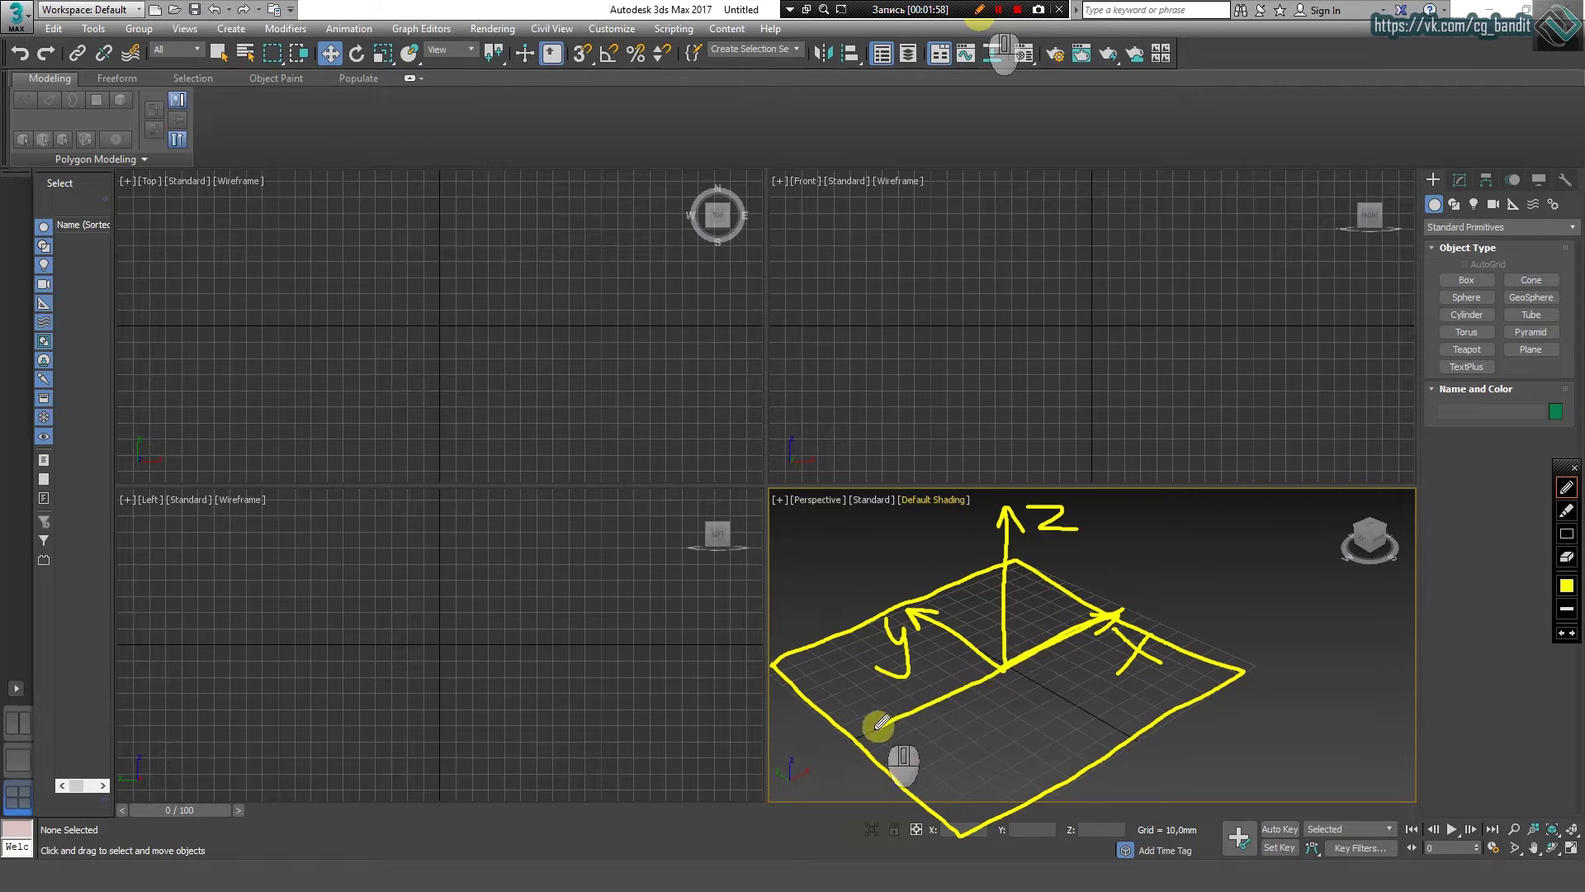
pyautogui.moveTo(854, 737)
pyautogui.mouseDown()
pyautogui.moveTo(1001, 665)
pyautogui.moveTo(1124, 733)
pyautogui.mouseUp()
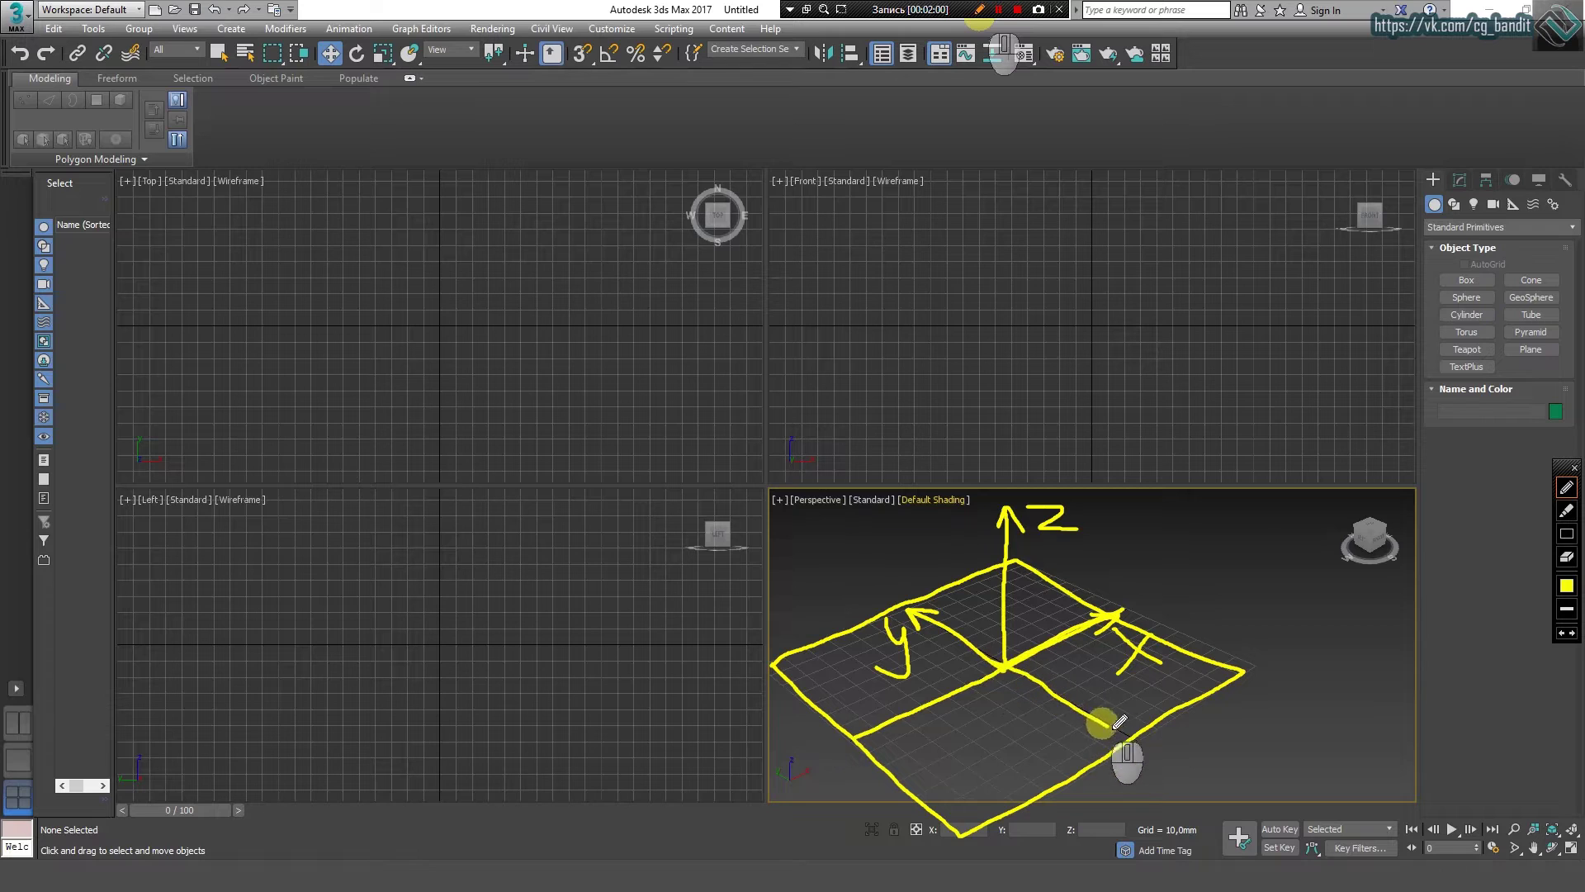
pyautogui.moveTo(1017, 685); pyautogui.dragTo(1006, 703)
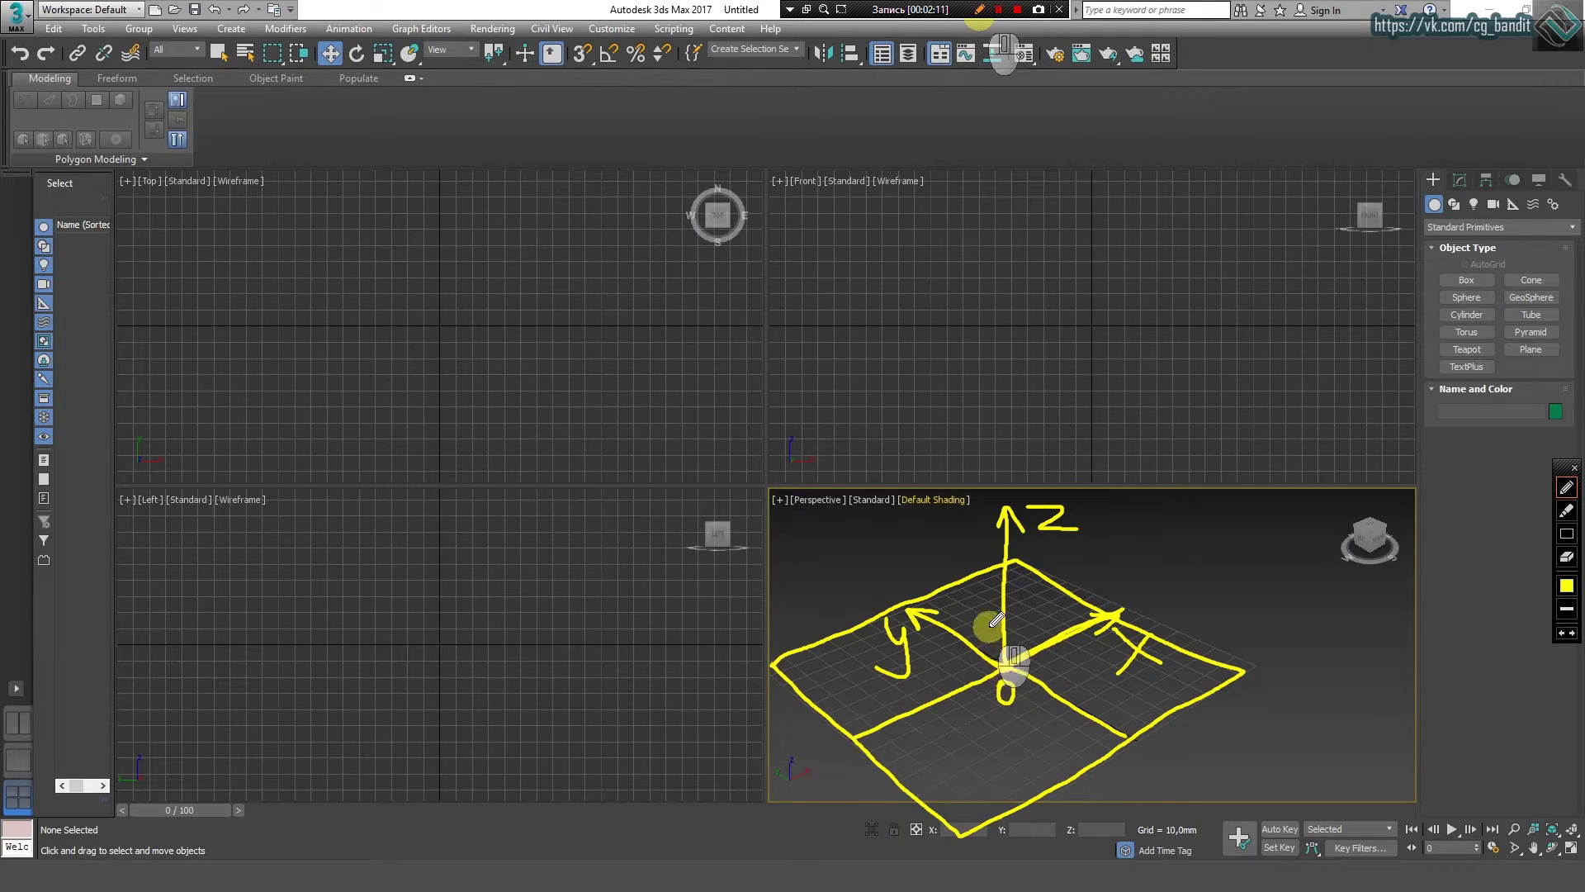
pyautogui.press('Escape')
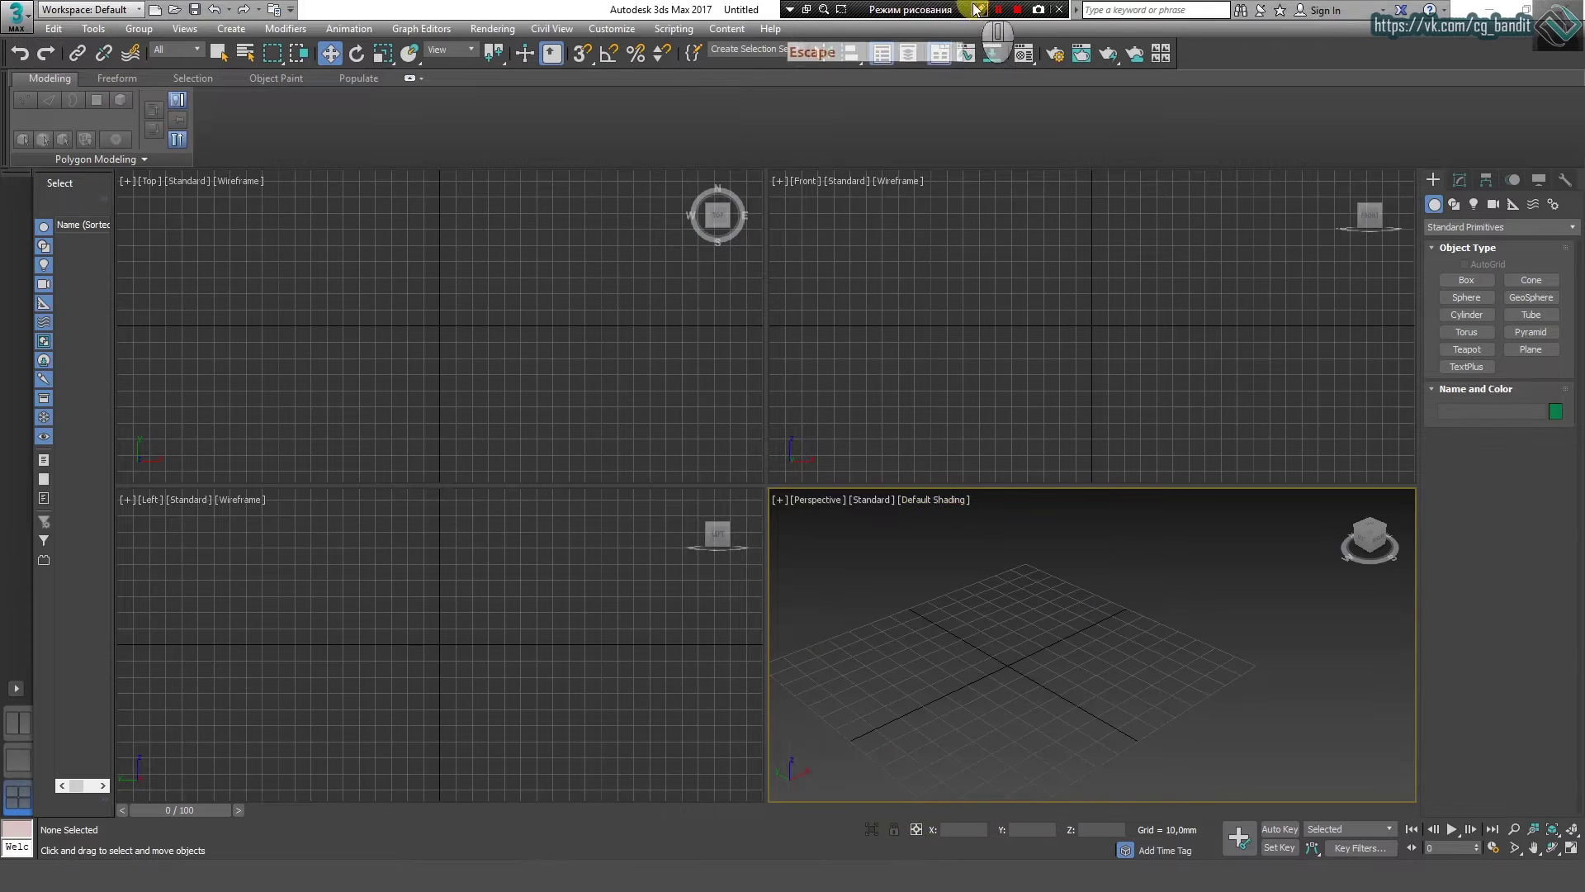
pyautogui.hotkey('ctrl', 'alt', 'd')
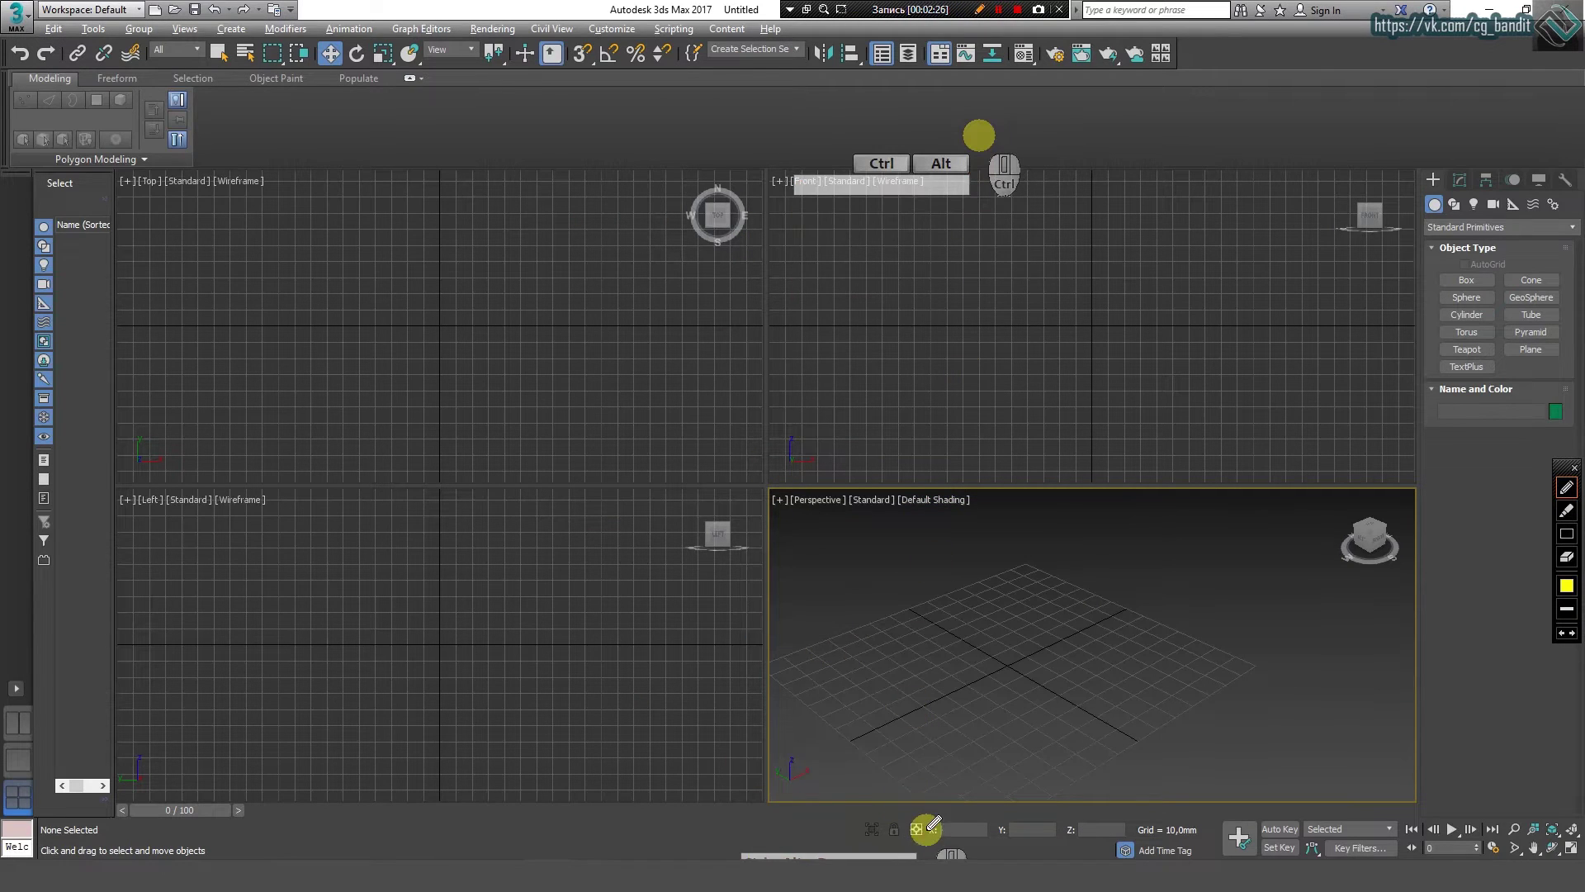
pyautogui.moveTo(946, 845)
pyautogui.mouseDown()
pyautogui.moveTo(927, 843)
pyautogui.moveTo(1078, 840)
pyautogui.mouseUp()
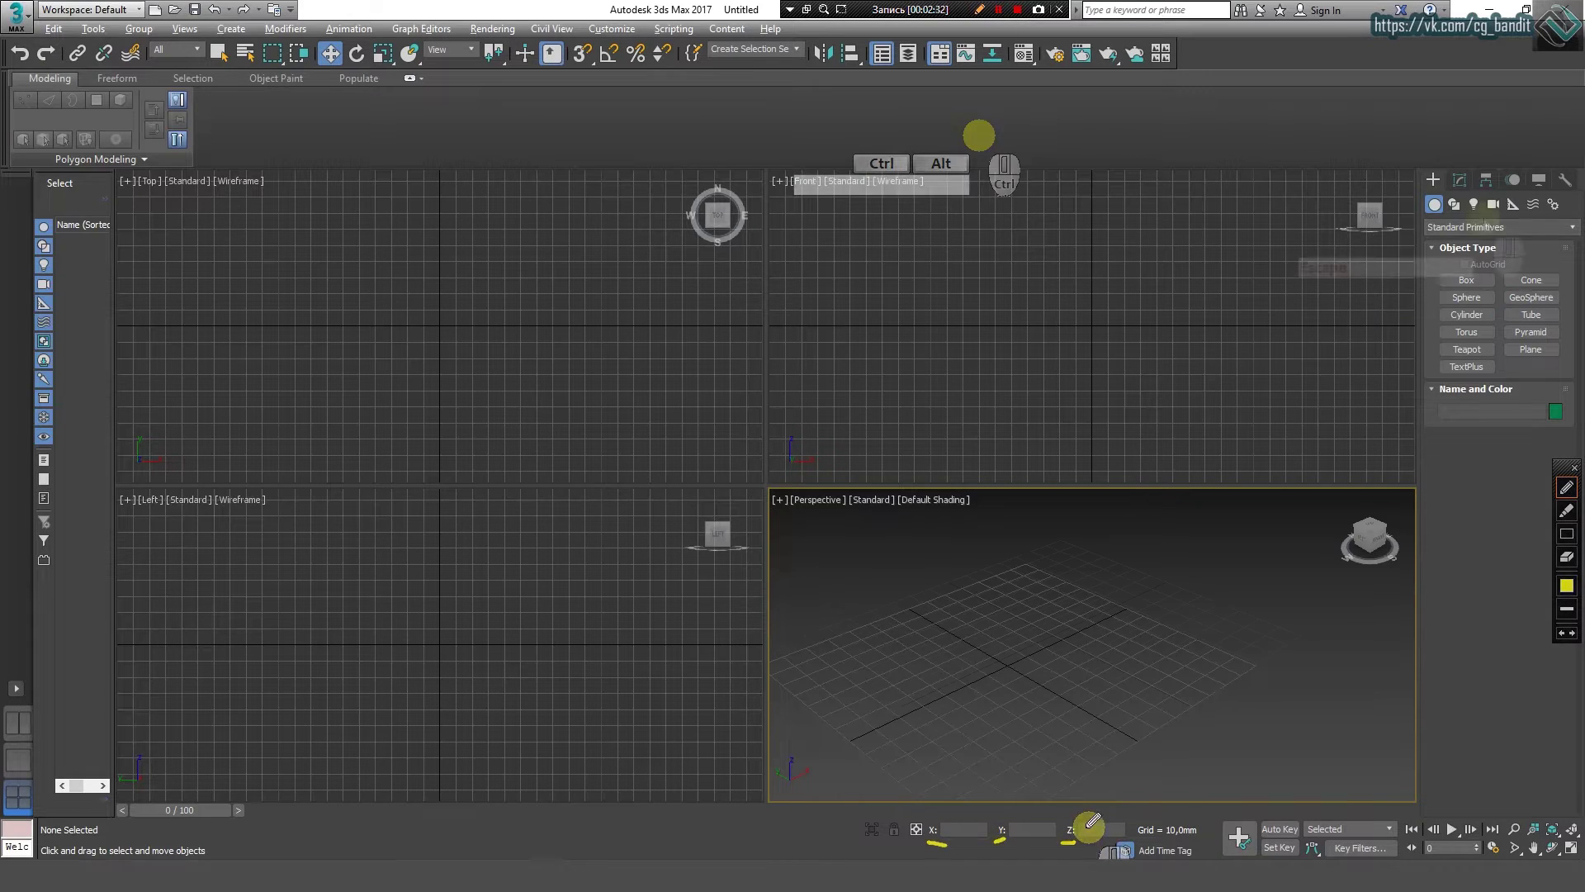
pyautogui.press('Escape')
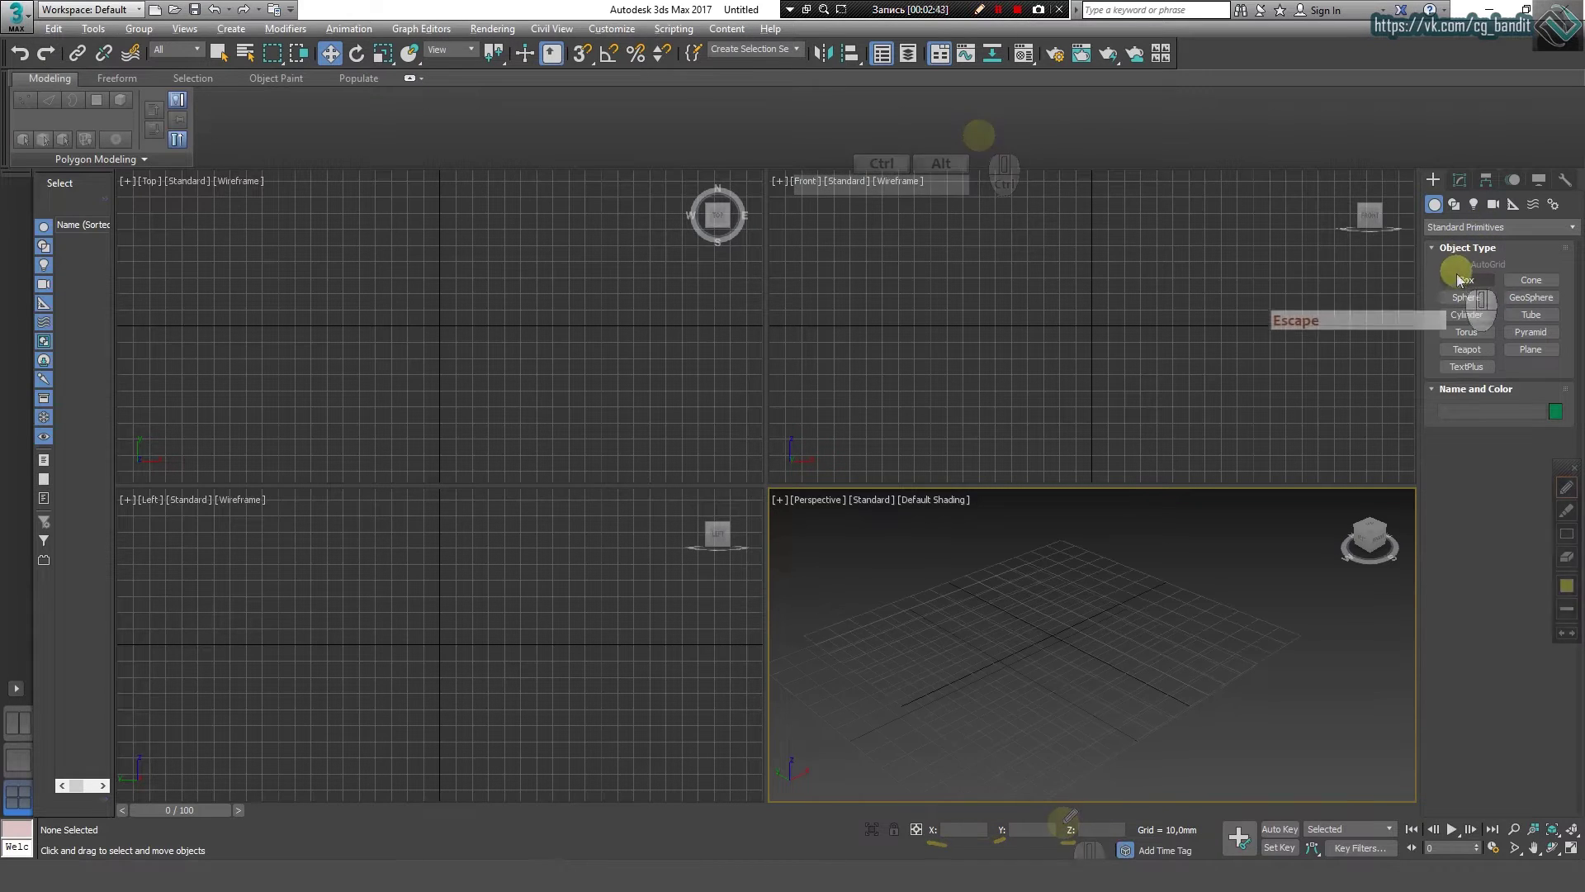
# Step: Draw a box about 90 mm long, 101 mm wide and 49 mm high over the grid centre in the Perspective viewport
pyautogui.click(1462, 280)
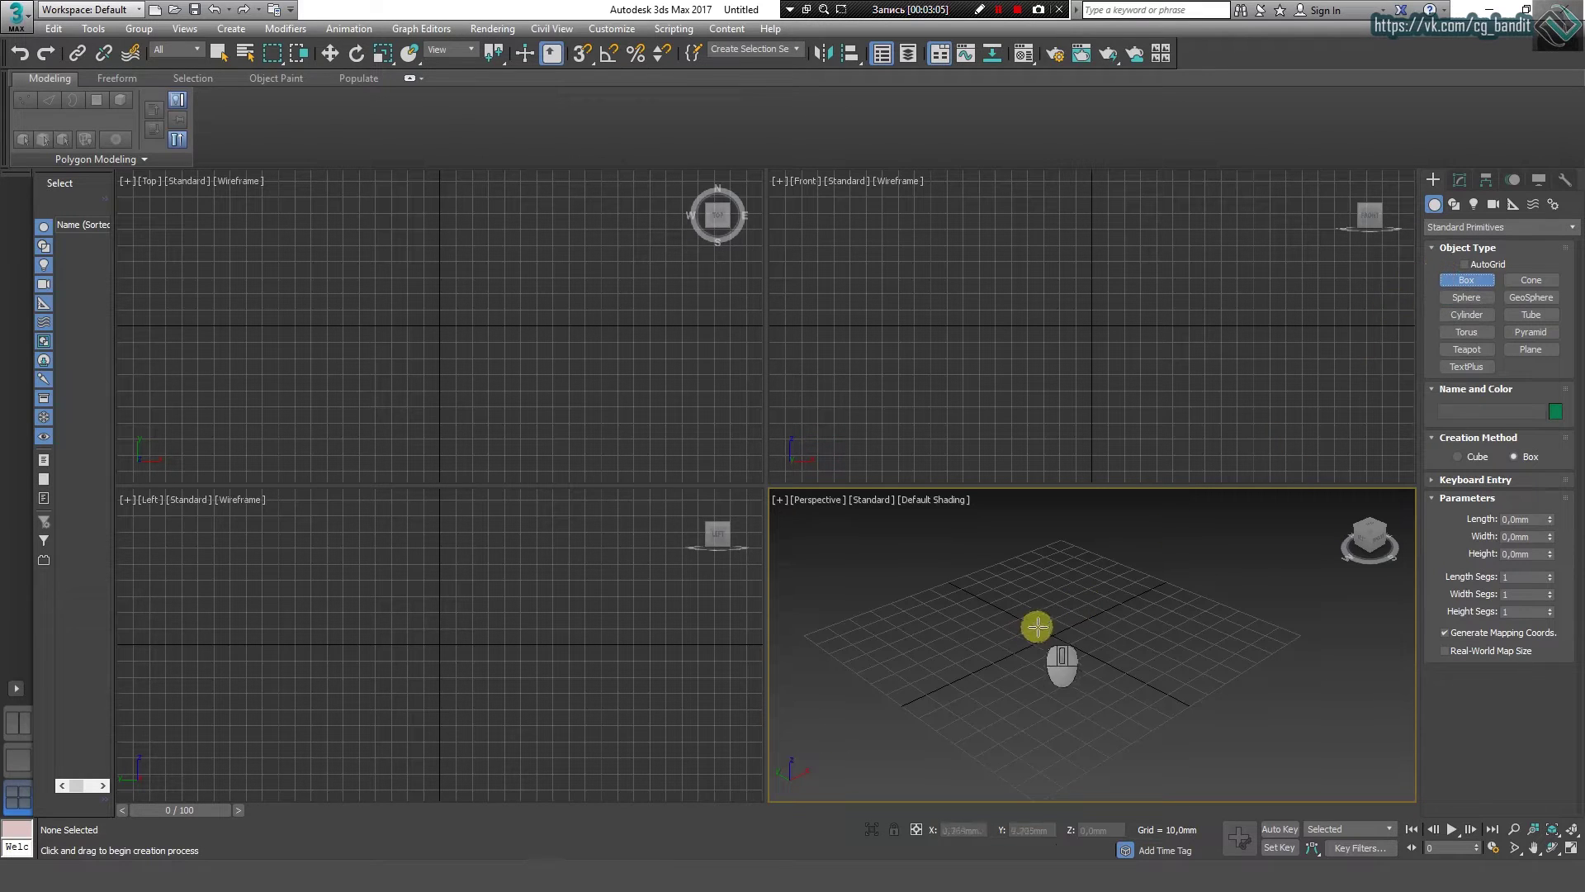
pyautogui.moveTo(1203, 616); pyautogui.dragTo(875, 624)
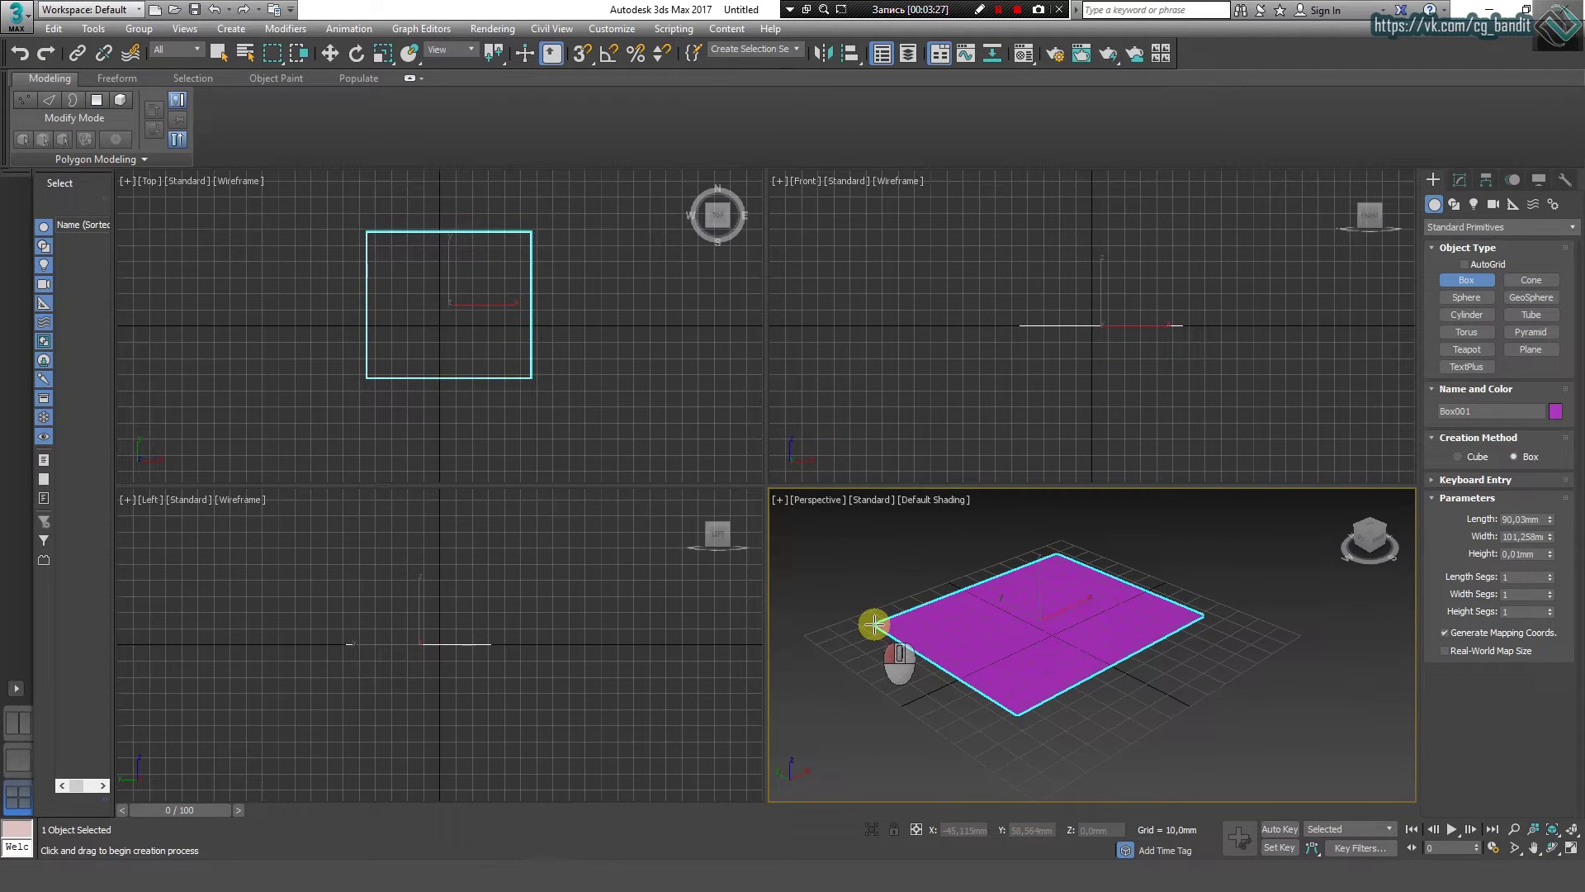
pyautogui.moveTo(875, 624); pyautogui.dragTo(874, 624)
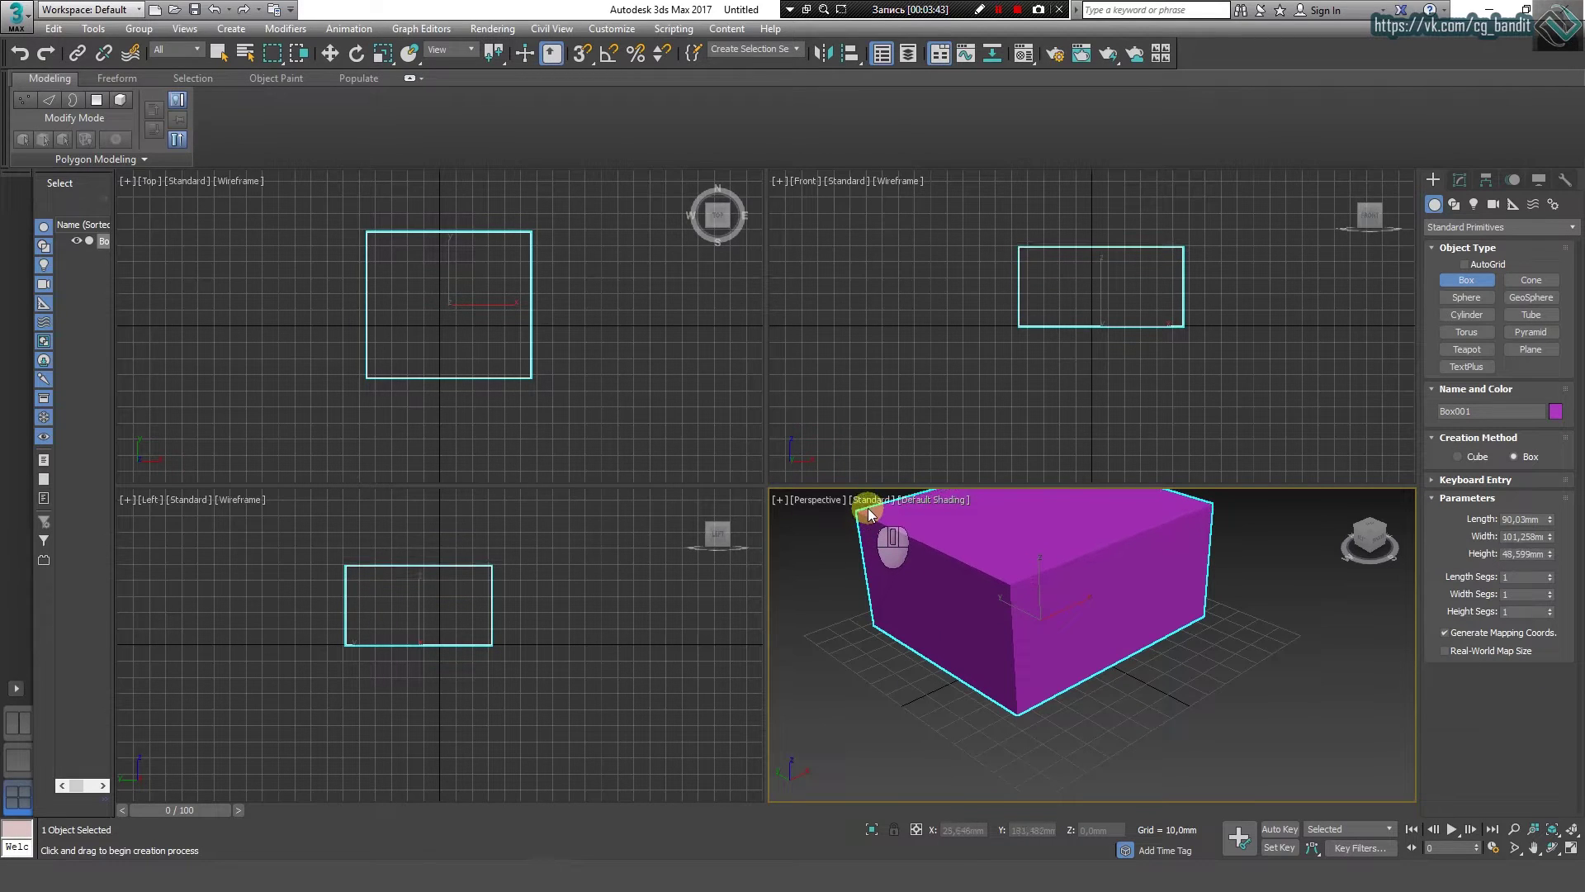
pyautogui.click(869, 508)
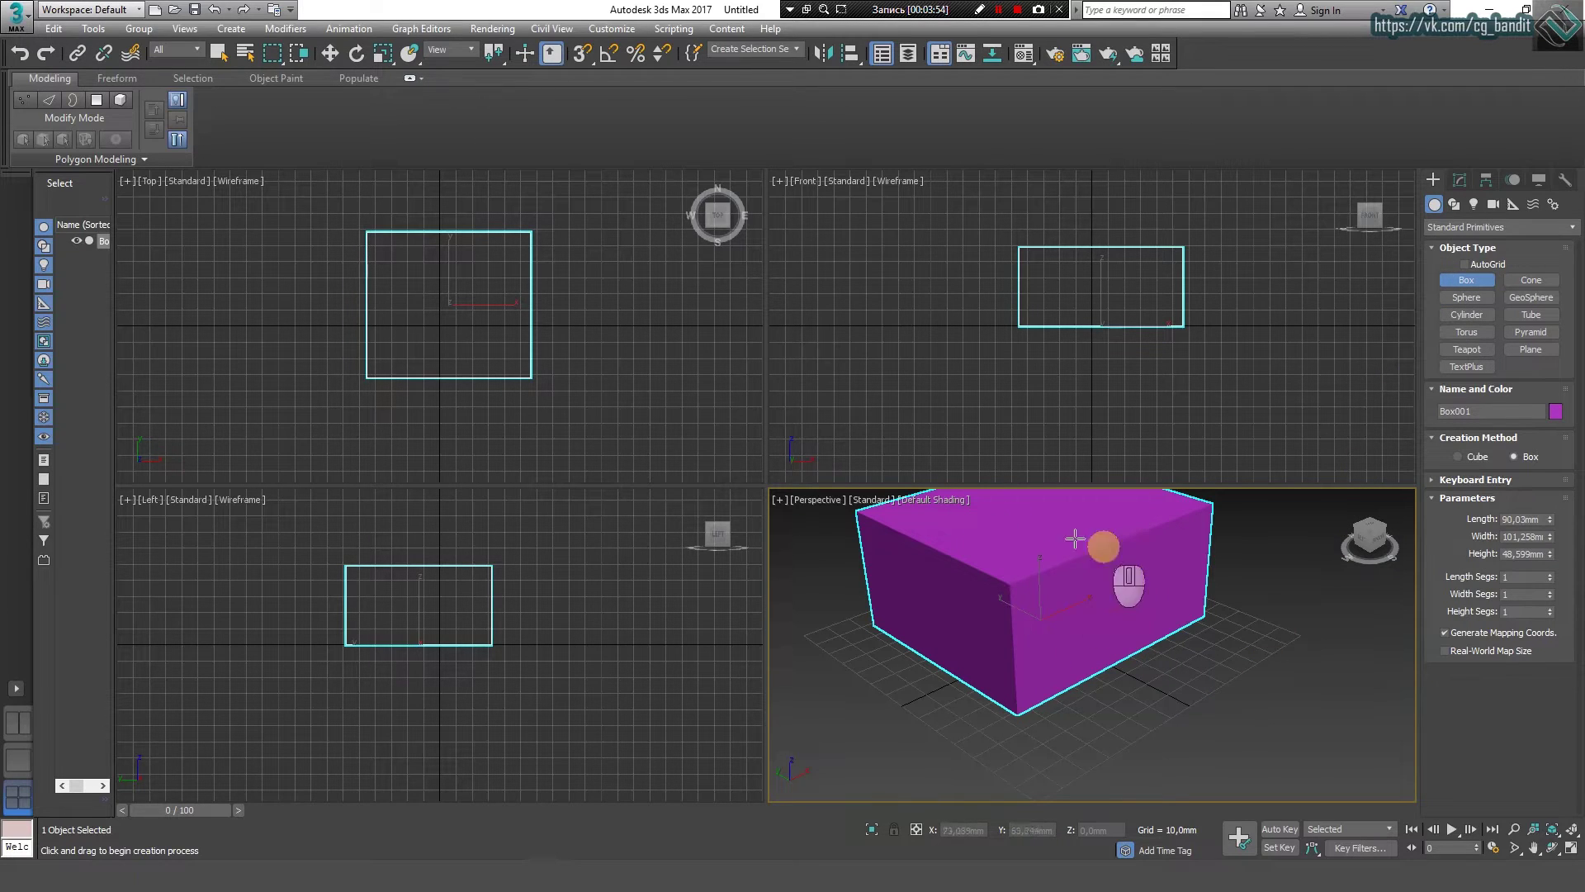
# Step: Draw two more boxes on either side of the purple one, the second of them about 98 mm long, 39 mm wide and 43 mm high
pyautogui.moveTo(1349, 641); pyautogui.dragTo(1123, 683)
pyautogui.click(1156, 562)
pyautogui.moveTo(941, 750); pyautogui.dragTo(725, 693)
pyautogui.click(730, 552)
pyautogui.click(1081, 606)
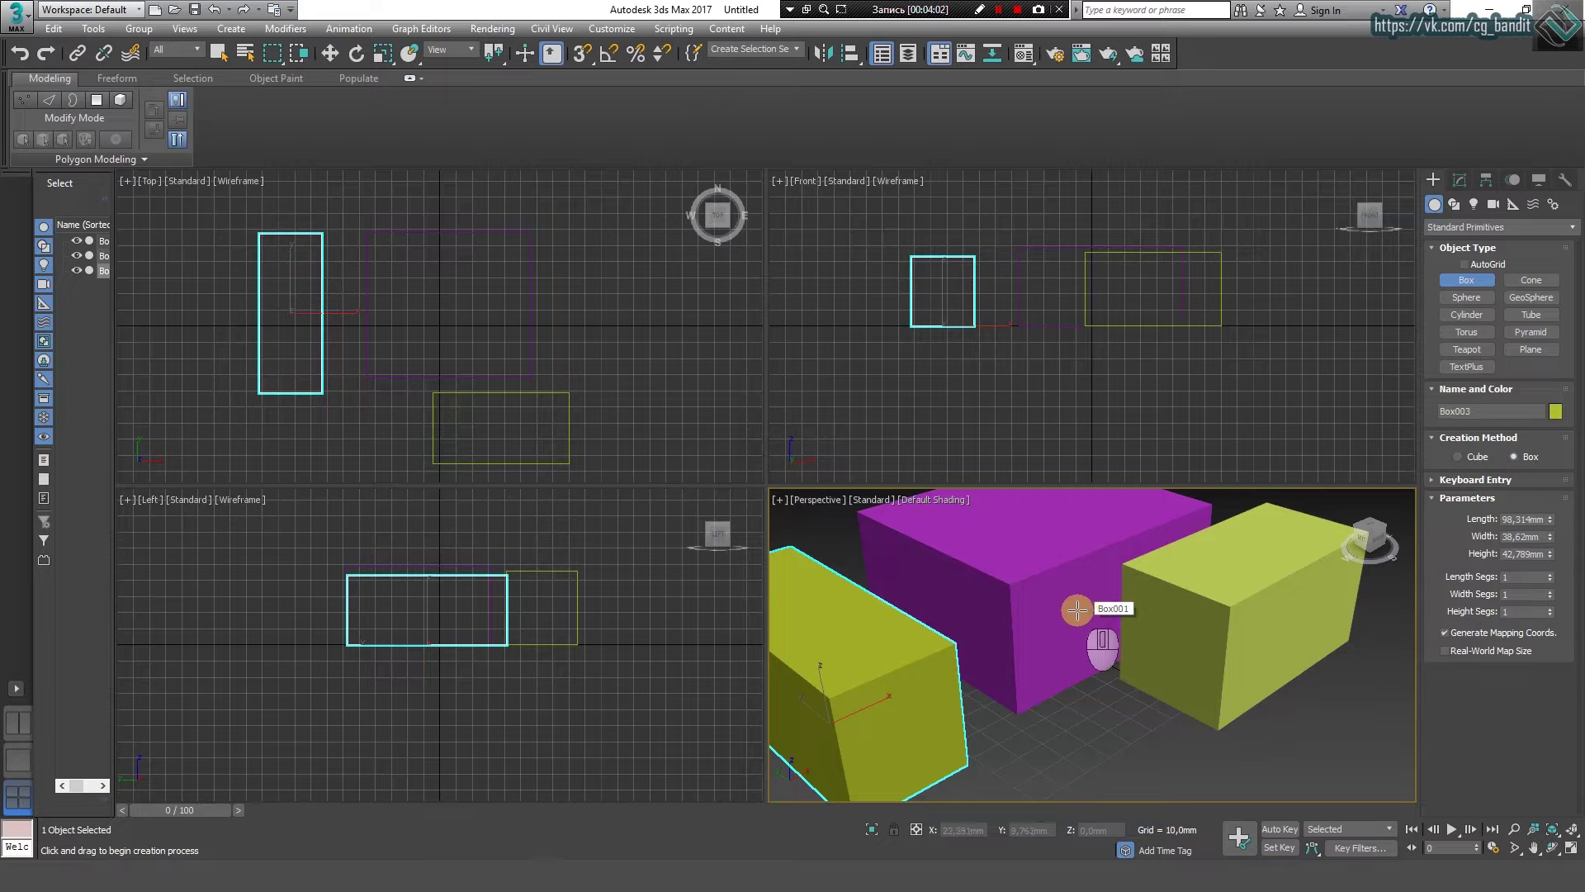
pyautogui.rightClick(1352, 701)
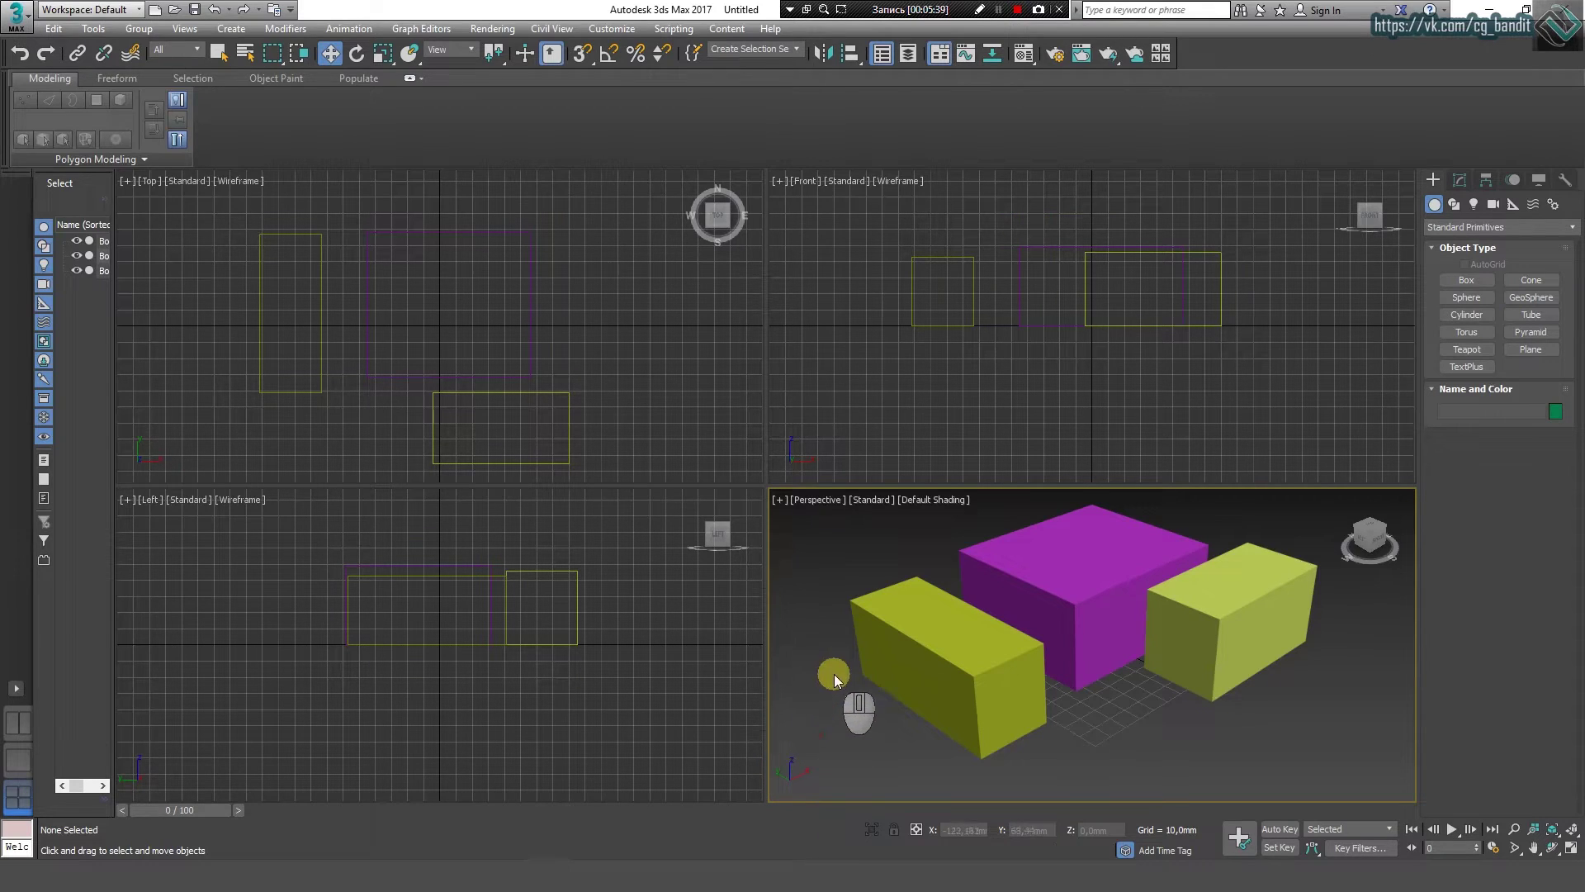
# Step: Turn the Perspective view with the ViewCube through the front, side, back and top orientations, finishing on the front
pyautogui.click(1372, 538)
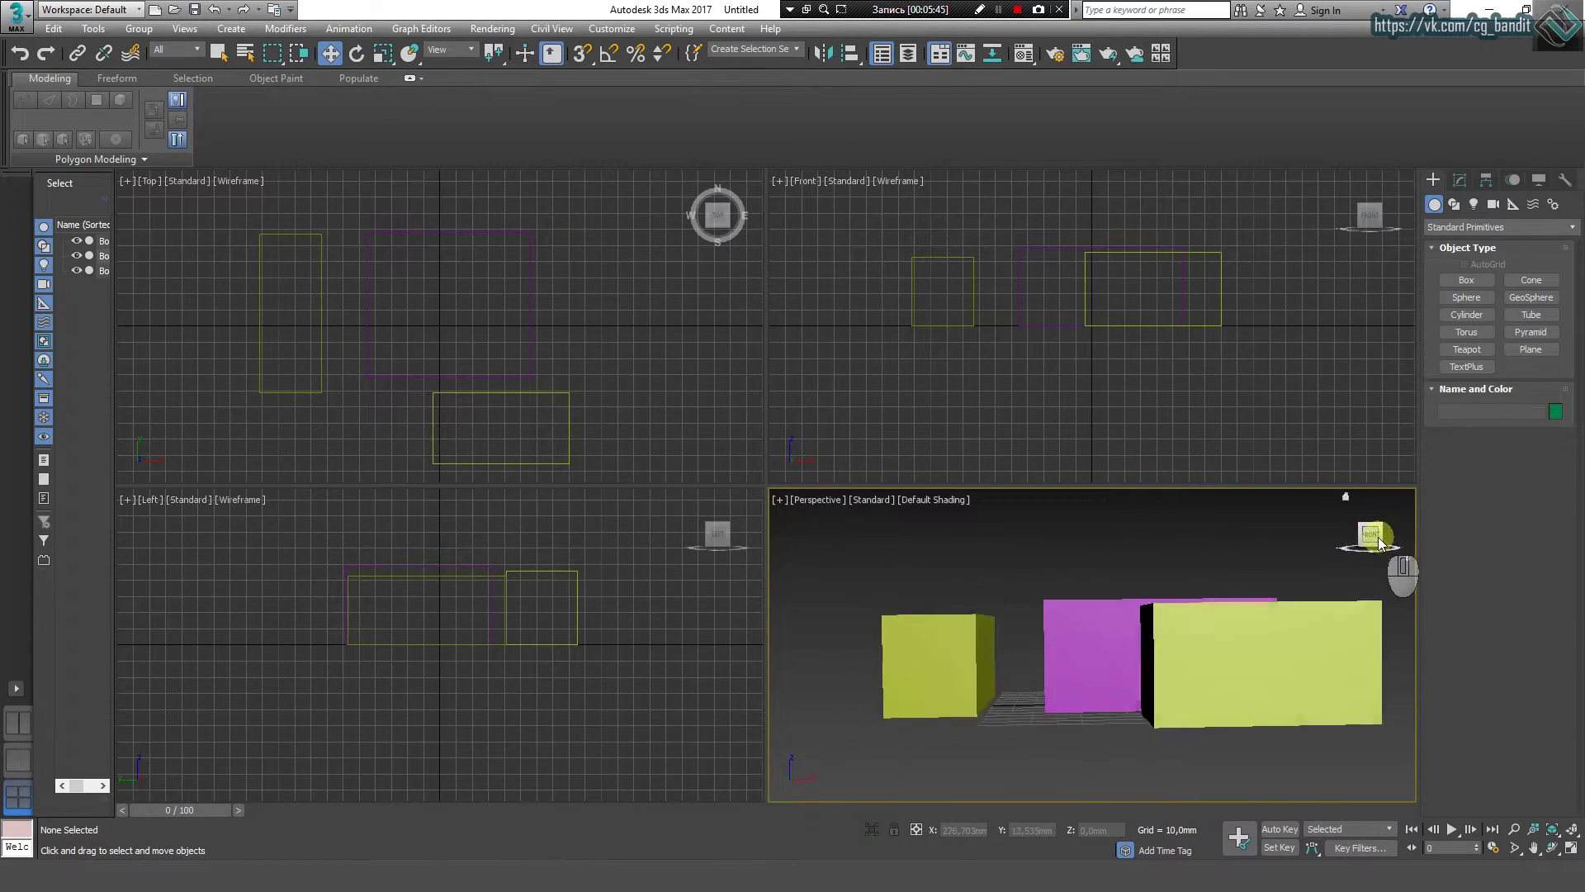
pyautogui.click(1387, 538)
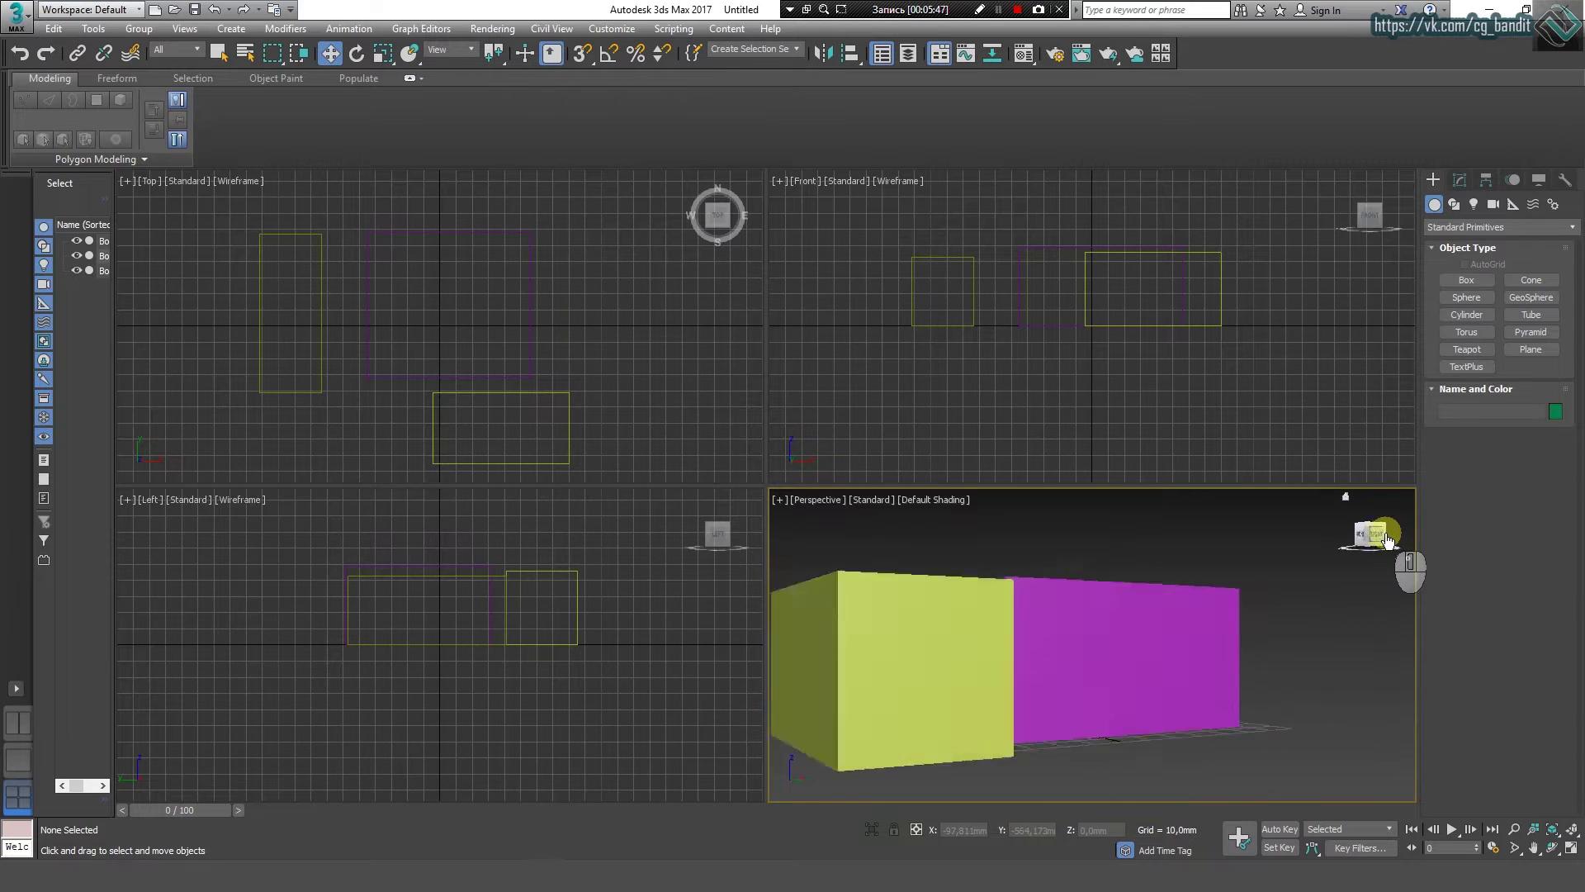
pyautogui.click(1384, 537)
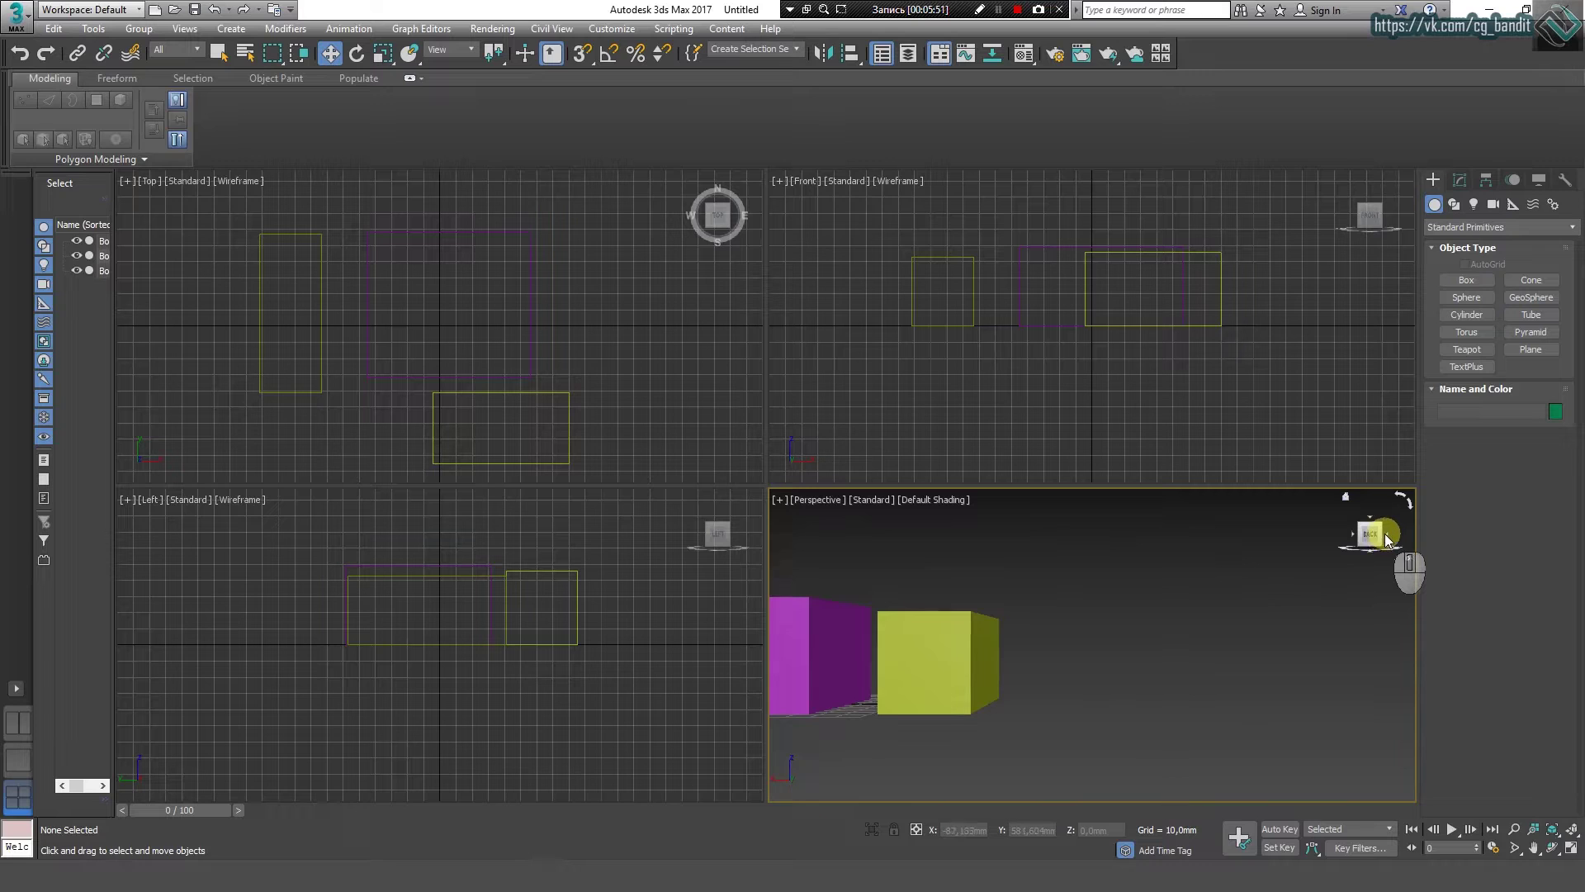
pyautogui.click(1384, 538)
pyautogui.click(1387, 538)
pyautogui.click(1387, 538)
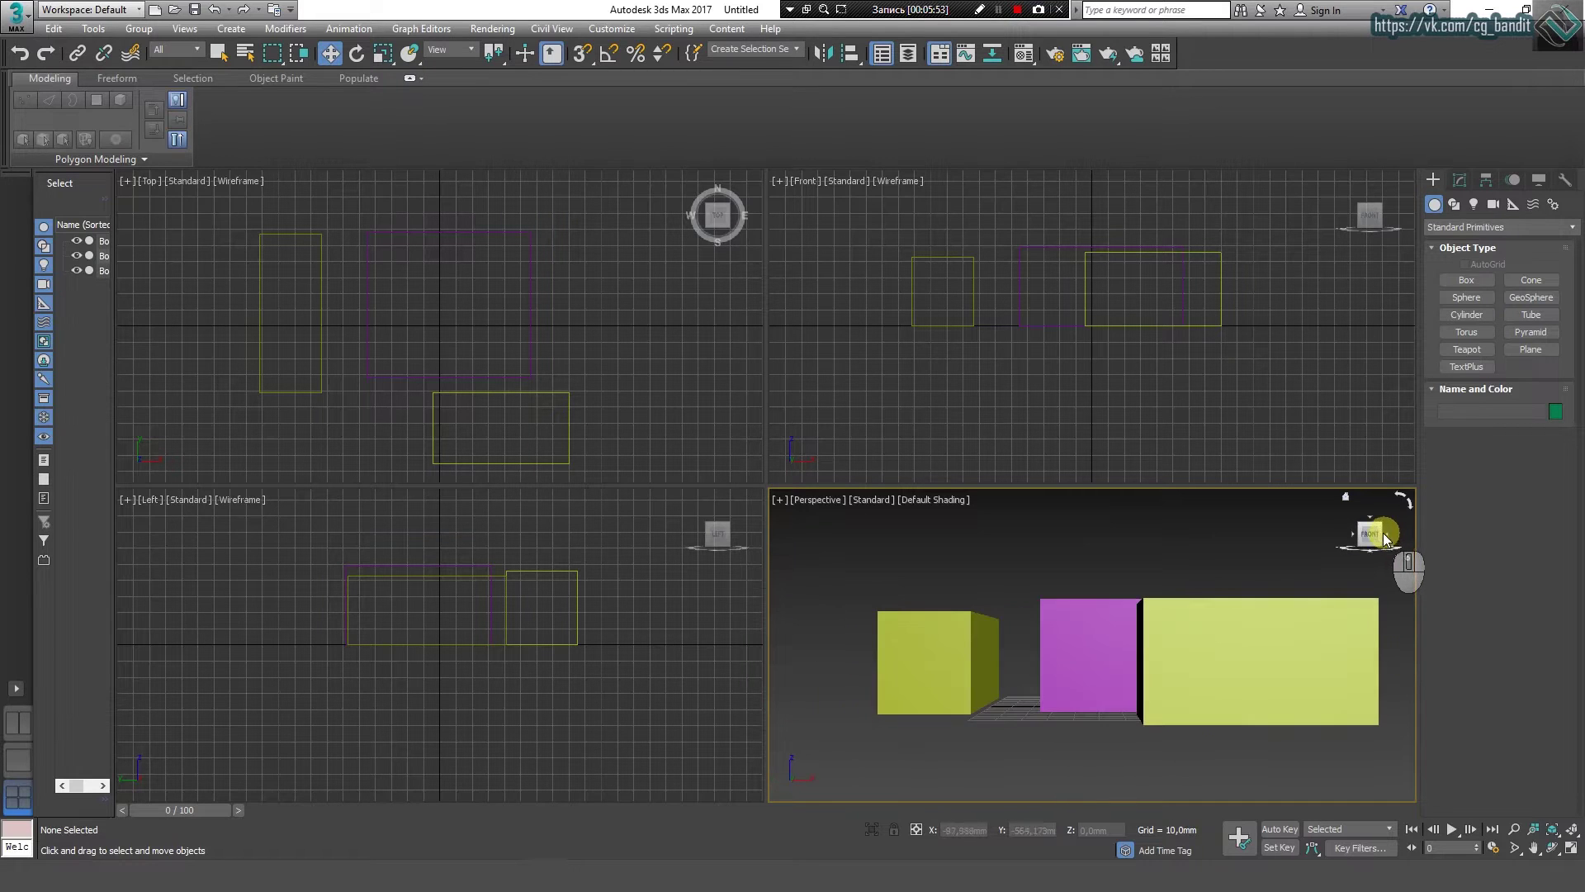
pyautogui.click(1369, 523)
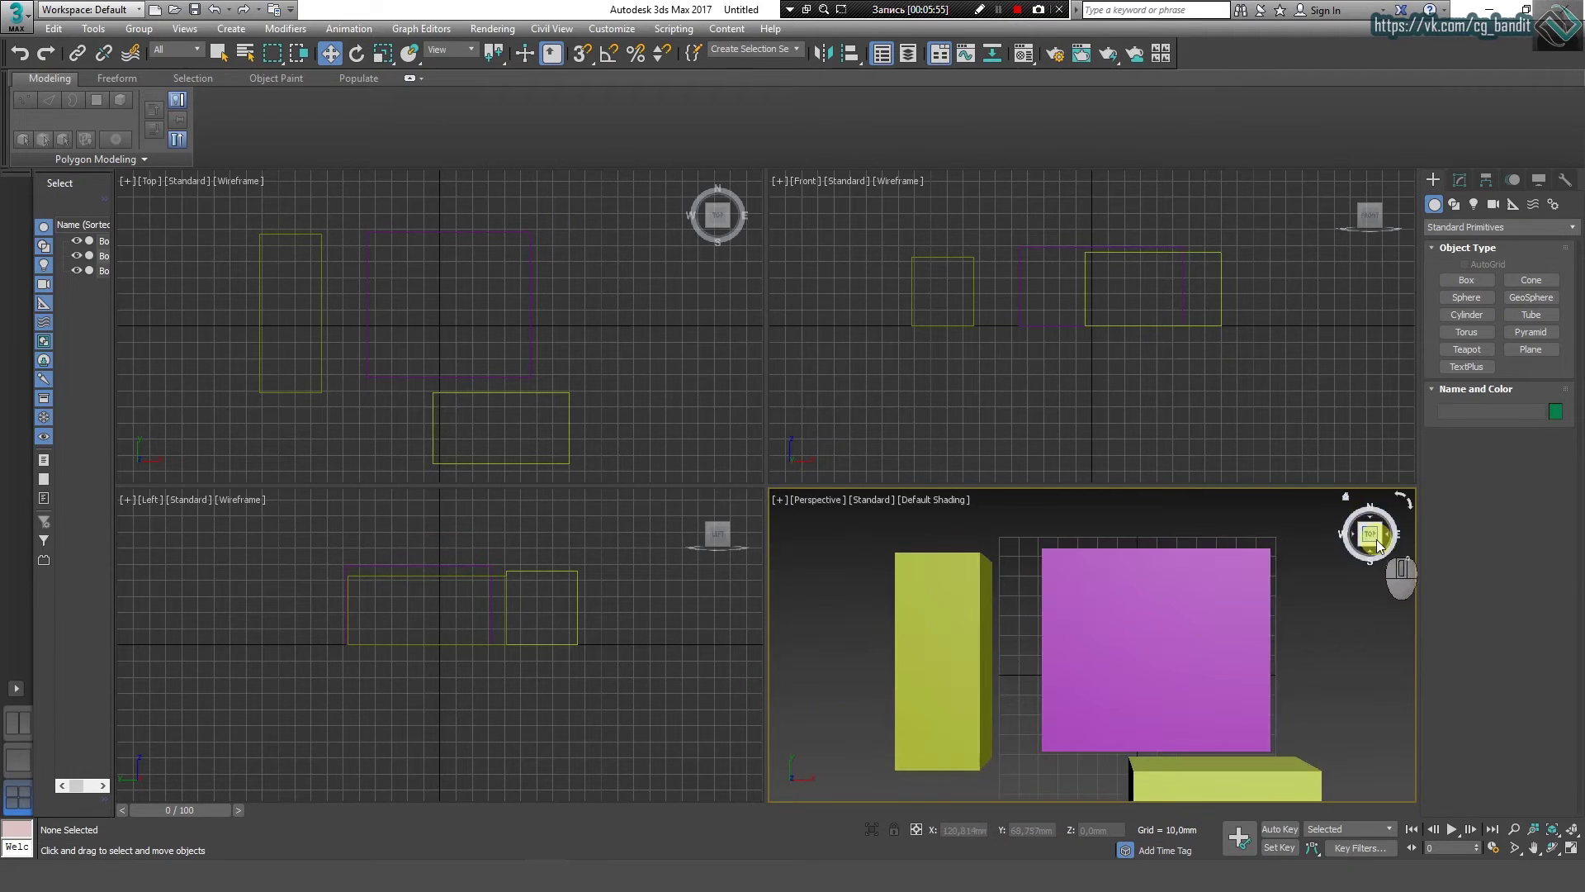
pyautogui.moveTo(1377, 545); pyautogui.dragTo(1369, 529)
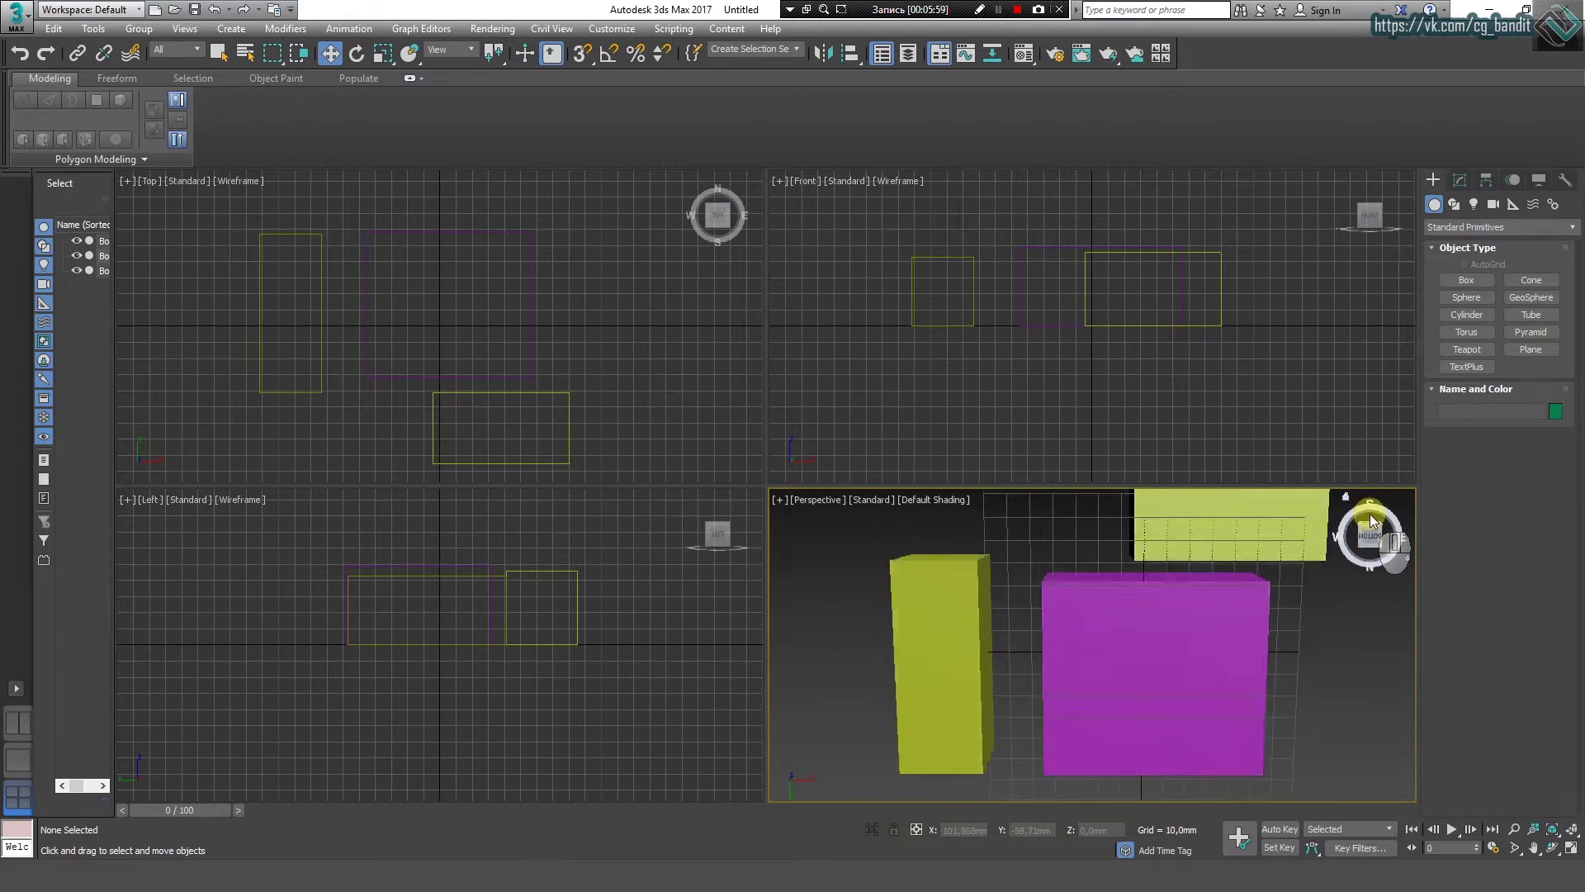
pyautogui.click(1369, 526)
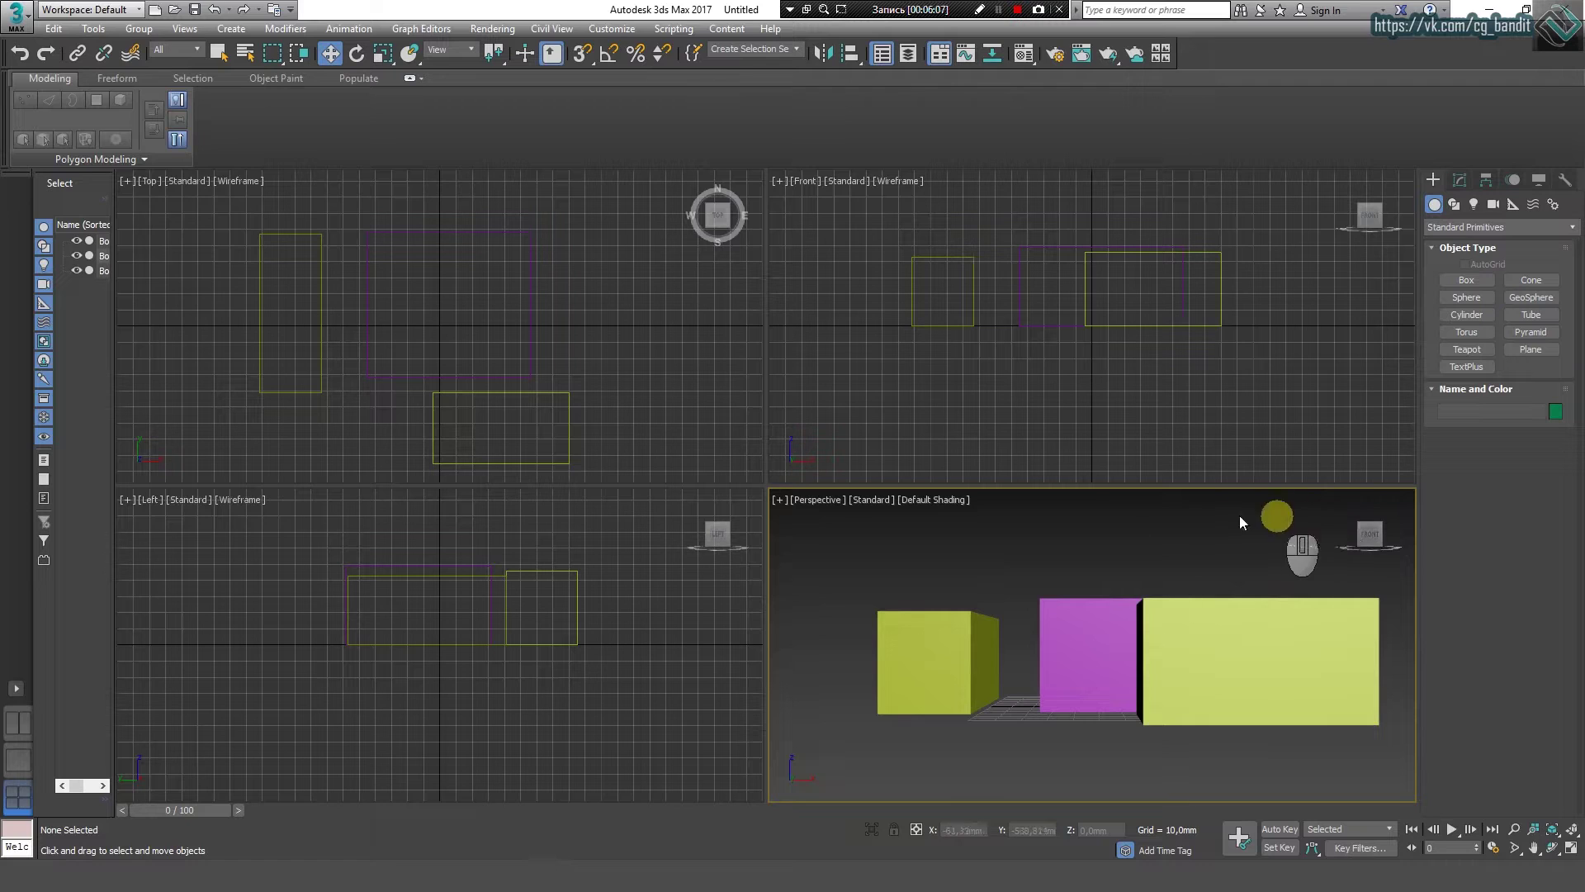
pyautogui.moveTo(1360, 532)
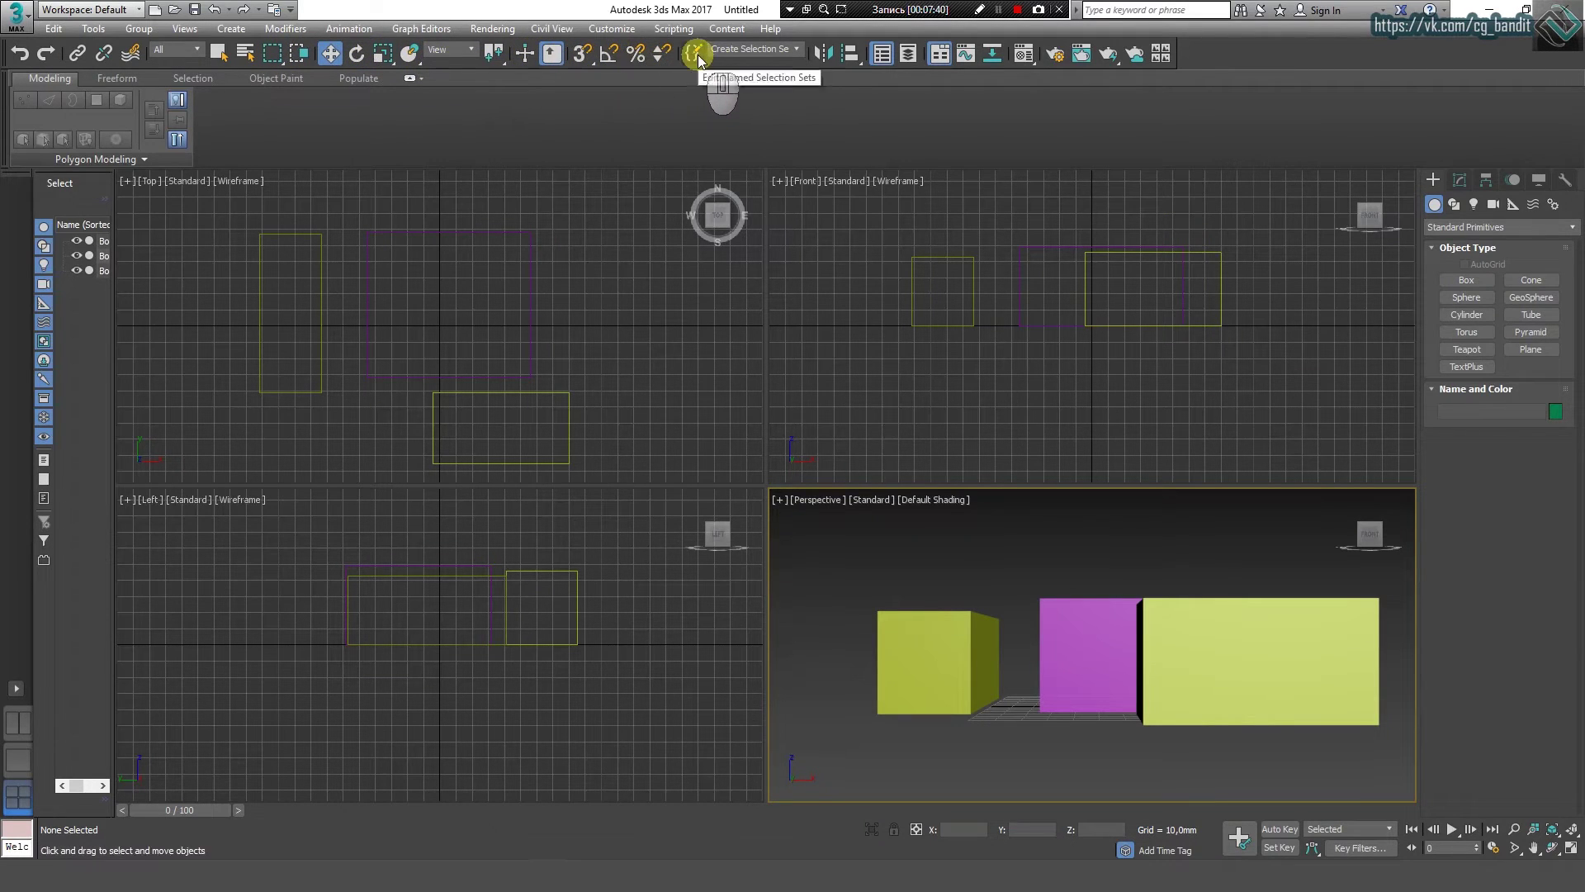
# Step: Hide the ViewCube in all viewports
pyautogui.click(583, 54)
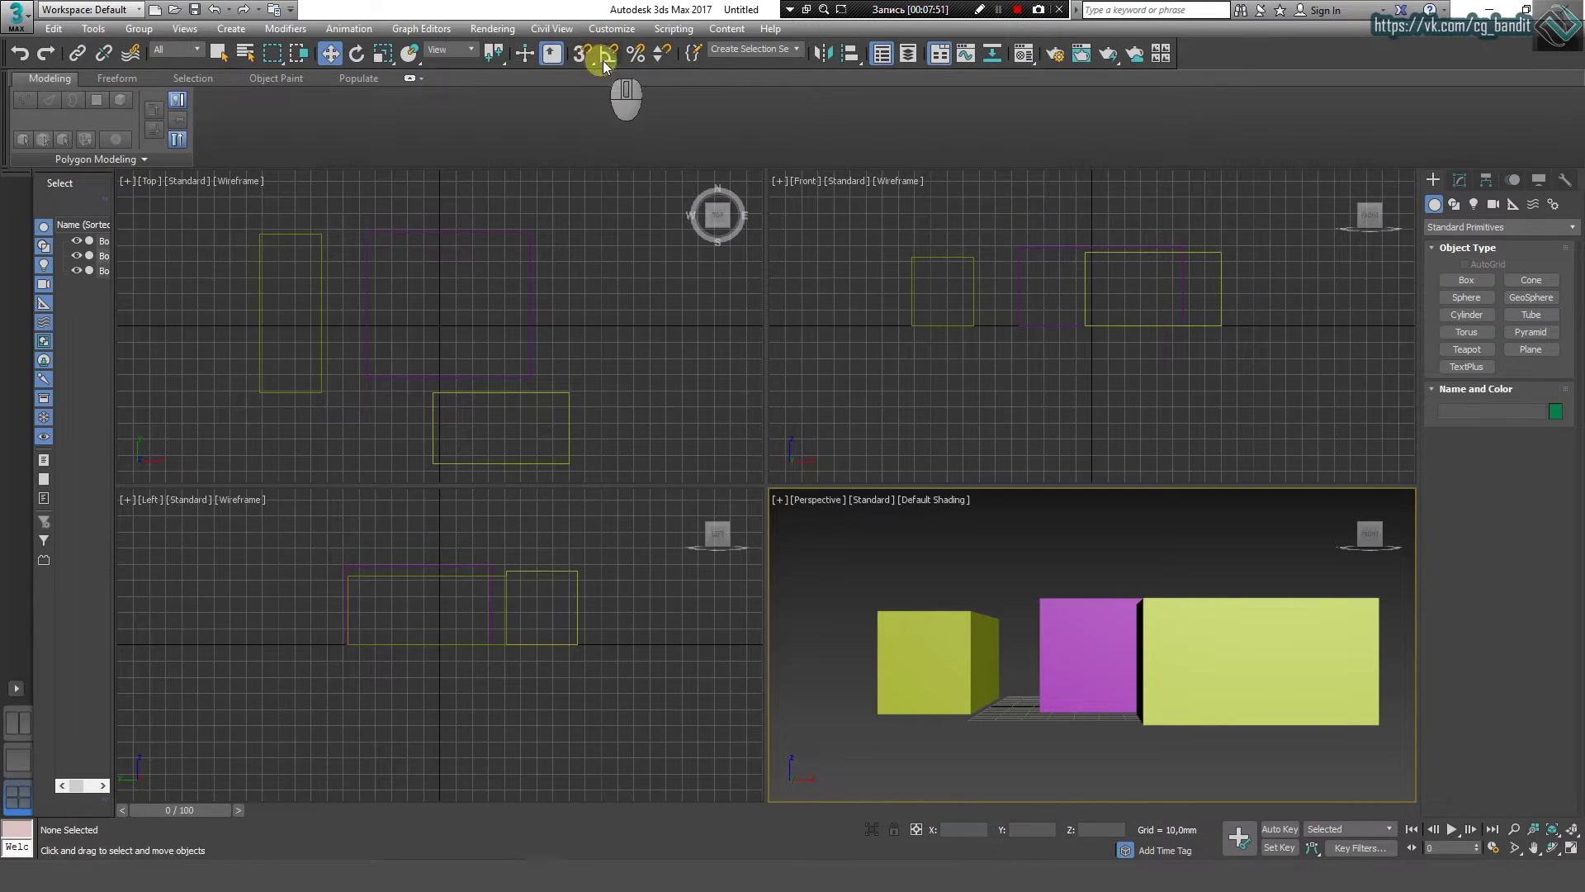
pyautogui.click(781, 500)
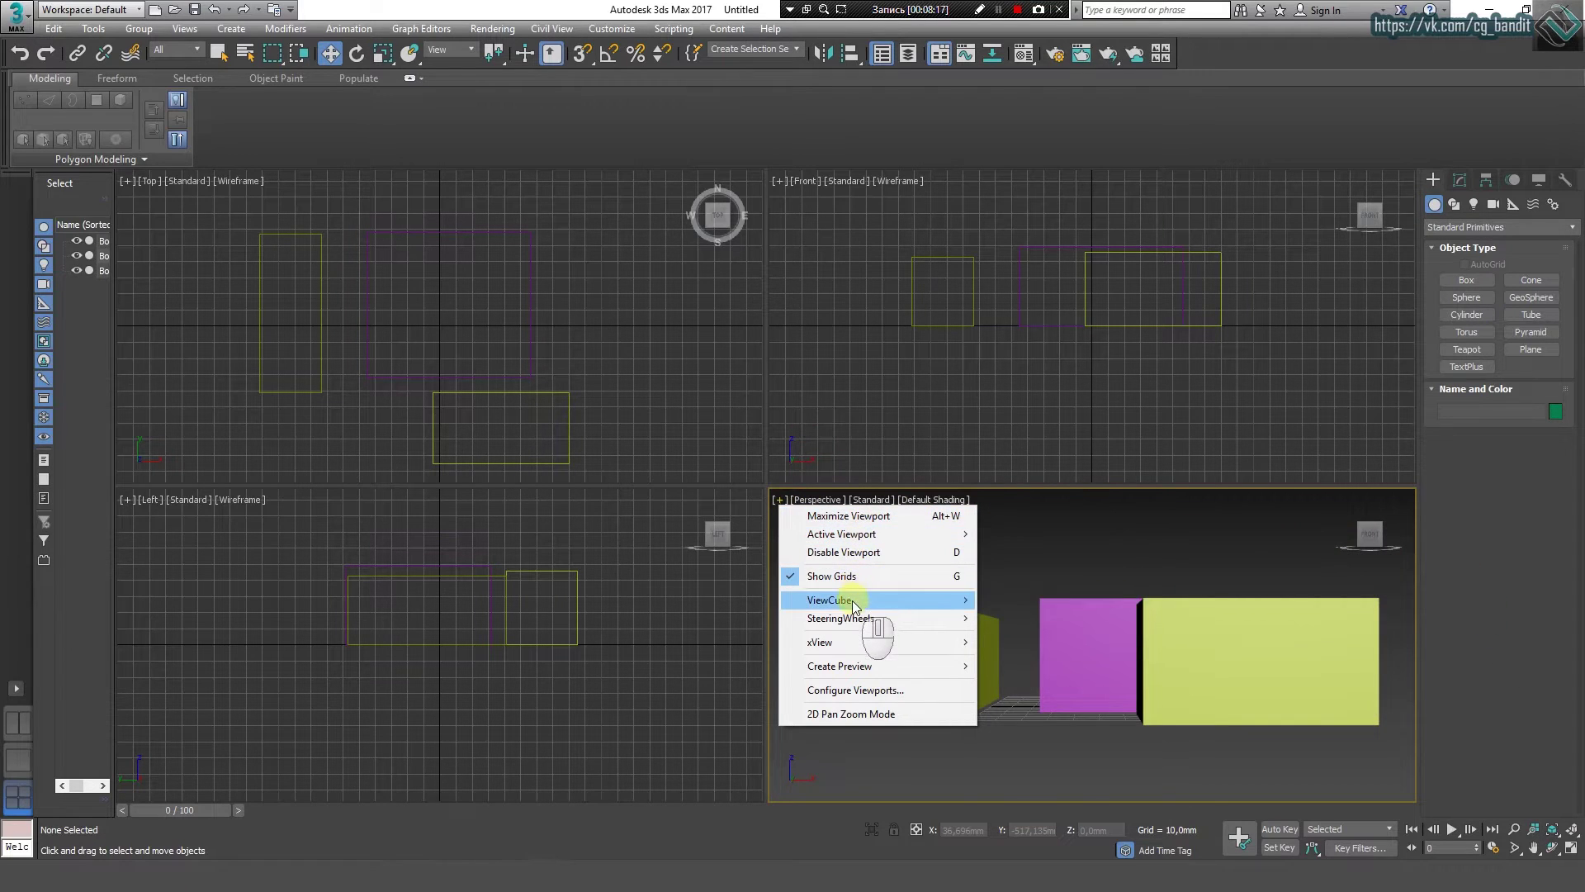
pyautogui.moveTo(851, 601)
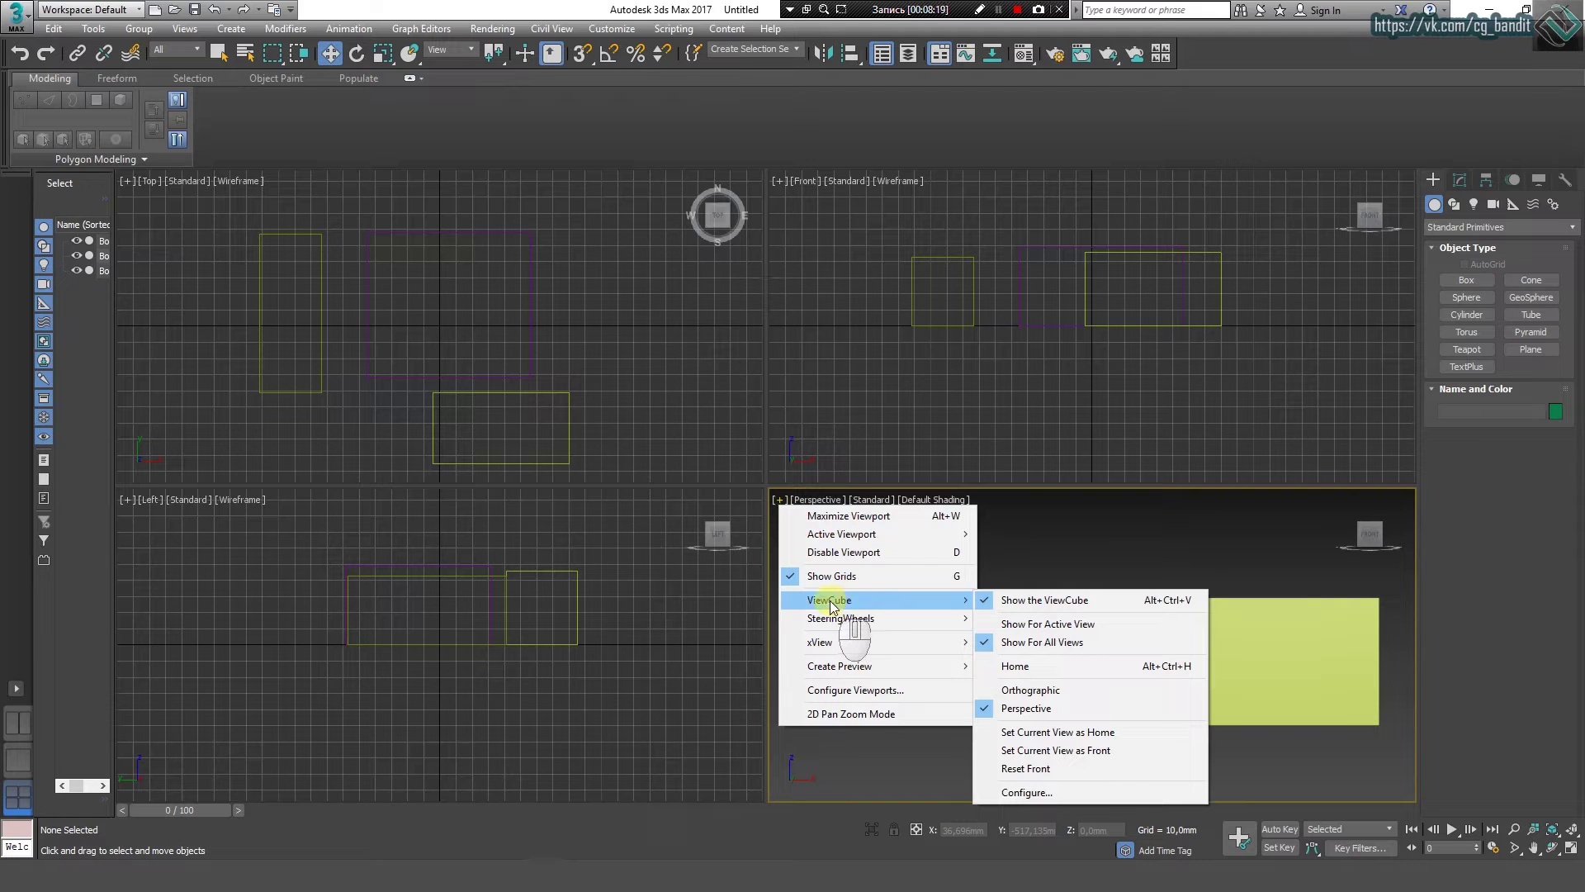
pyautogui.click(1017, 608)
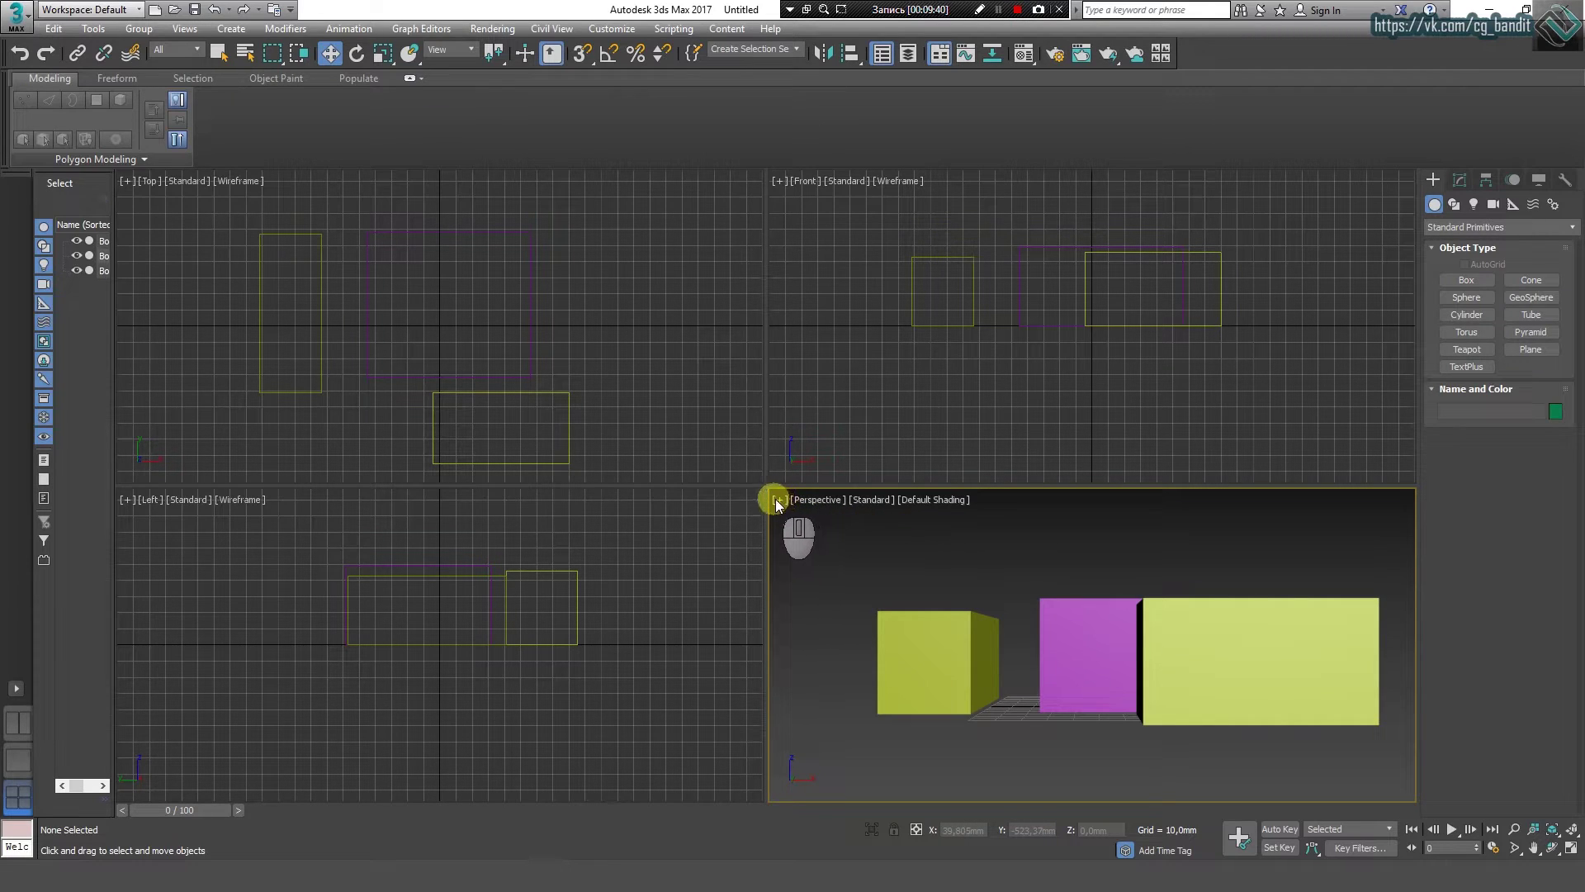
# Step: Maximize the Perspective viewport to fill the whole viewport area
pyautogui.click(779, 500)
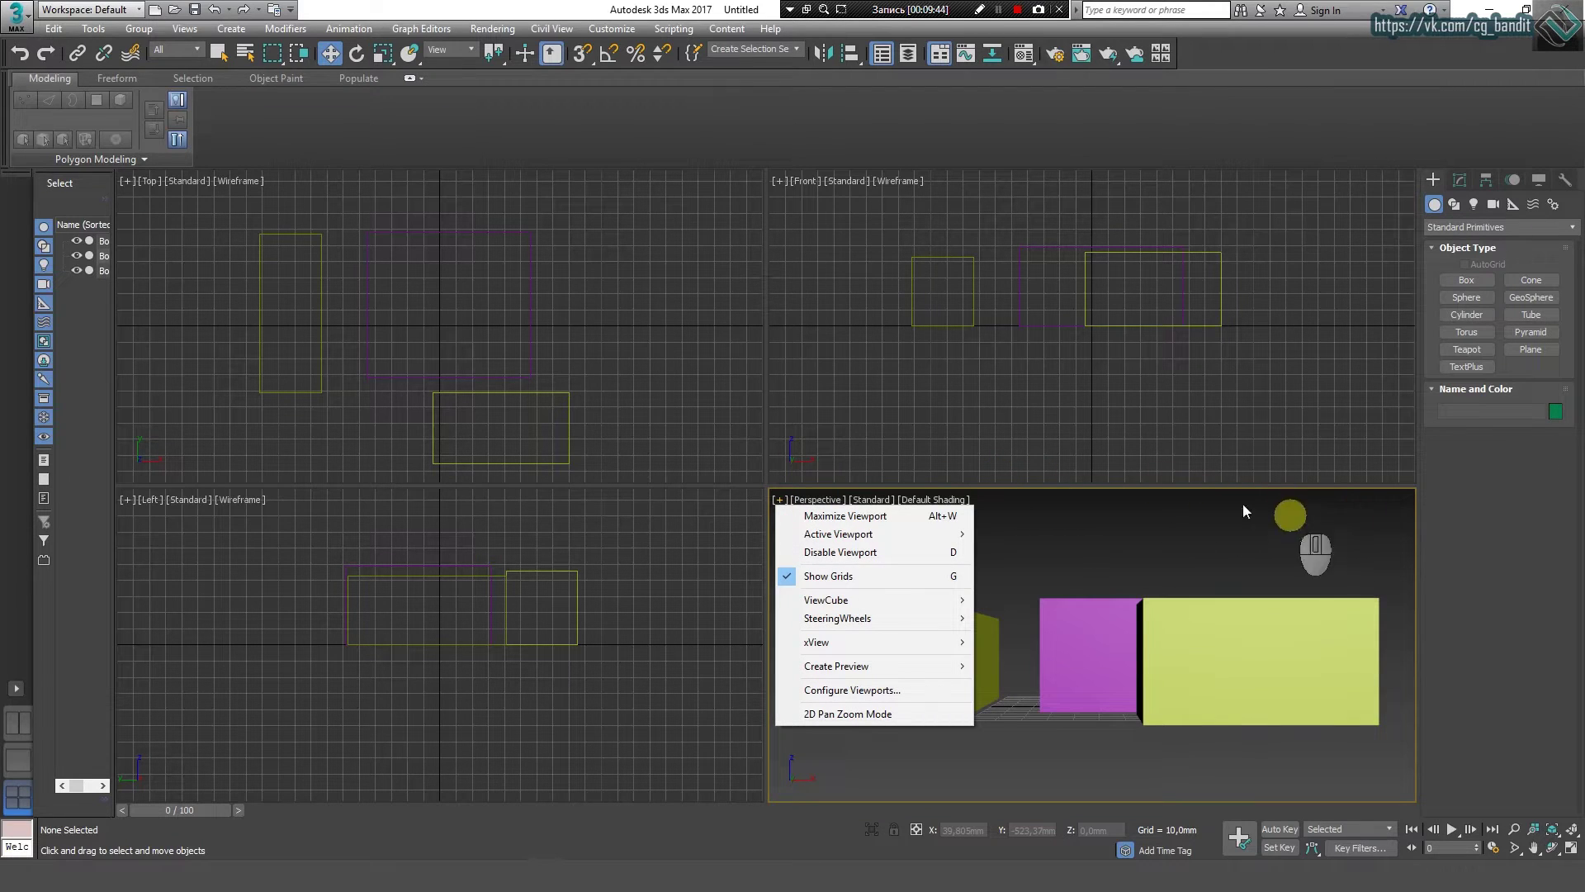
pyautogui.click(888, 519)
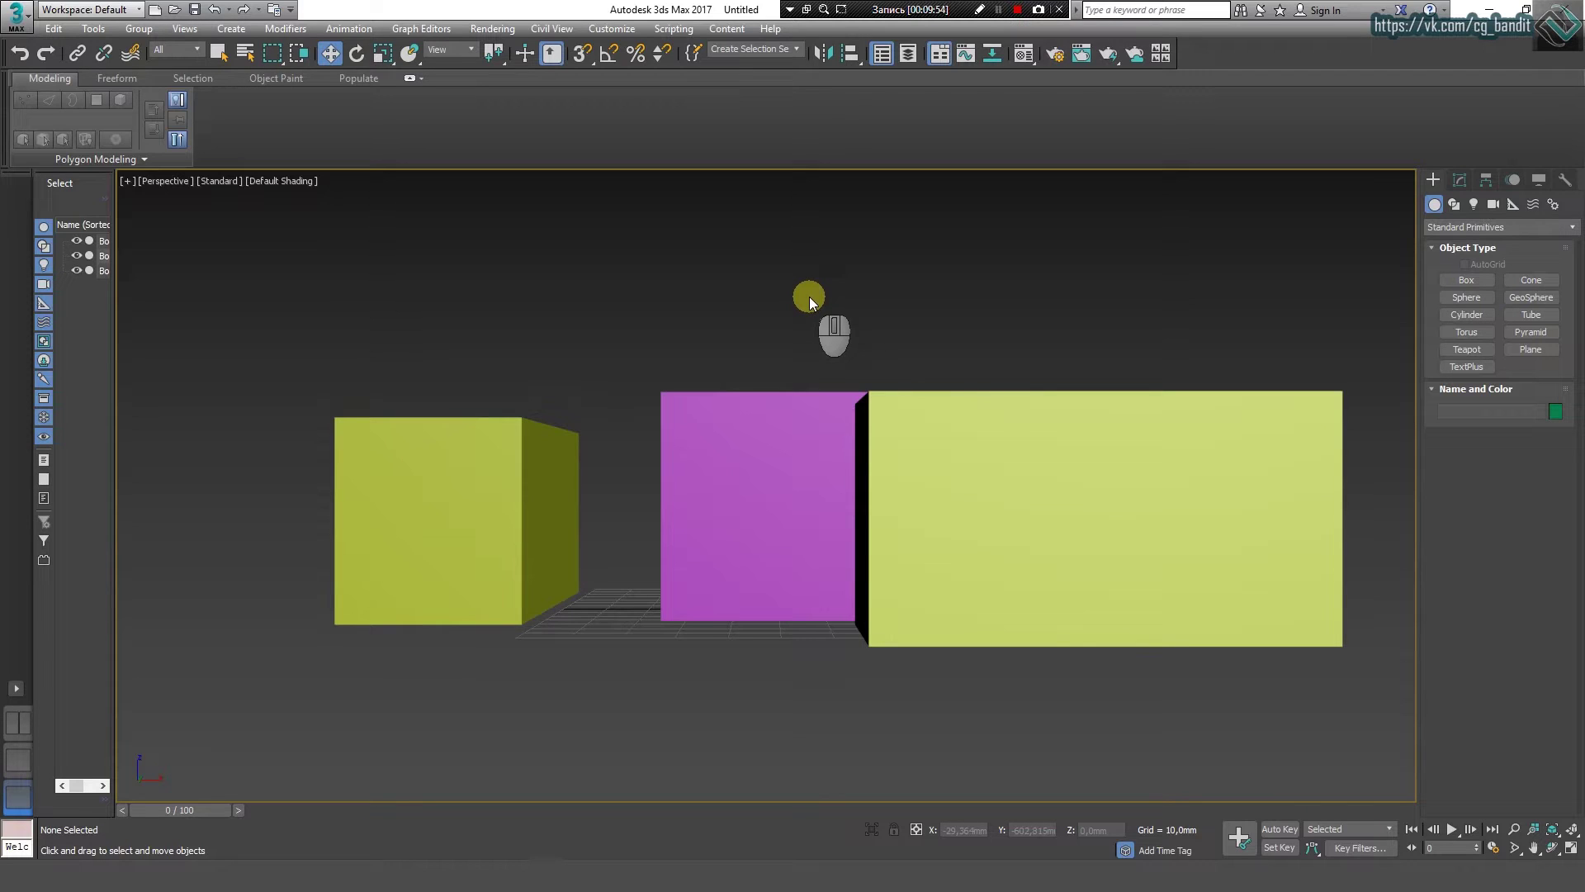
pyautogui.press('alt')
pyautogui.press('alt')
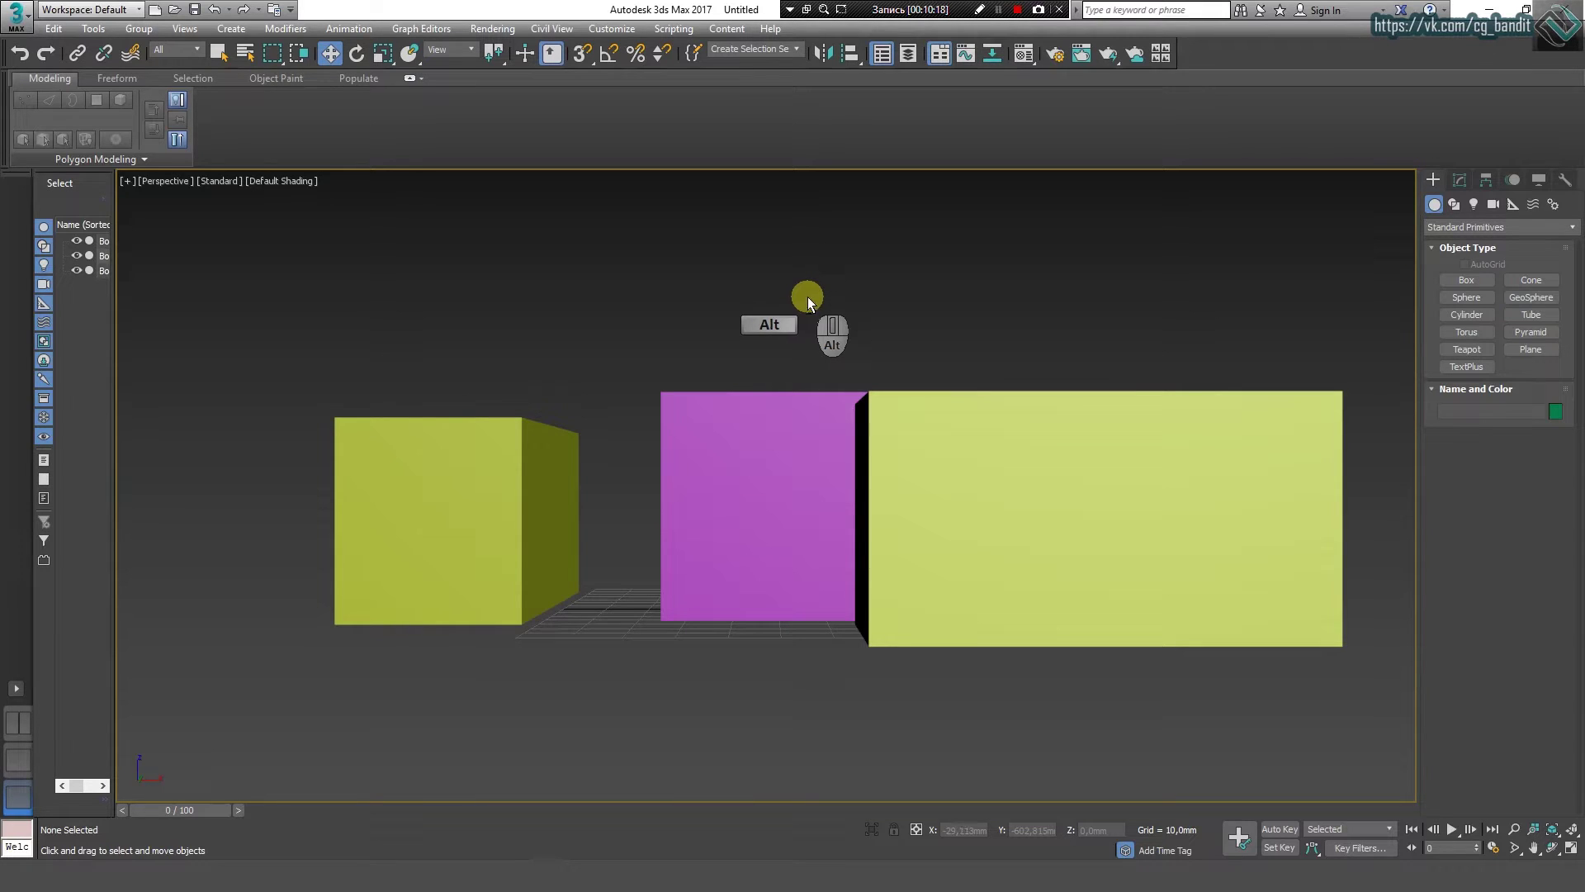
# Step: Toggle the Front and Perspective viewports between full size and the four-view layout, finishing with all four viewports shown
pyautogui.hotkey('alt', 'w')
pyautogui.hotkey('alt', 'w')
pyautogui.hotkey('alt', 'w')
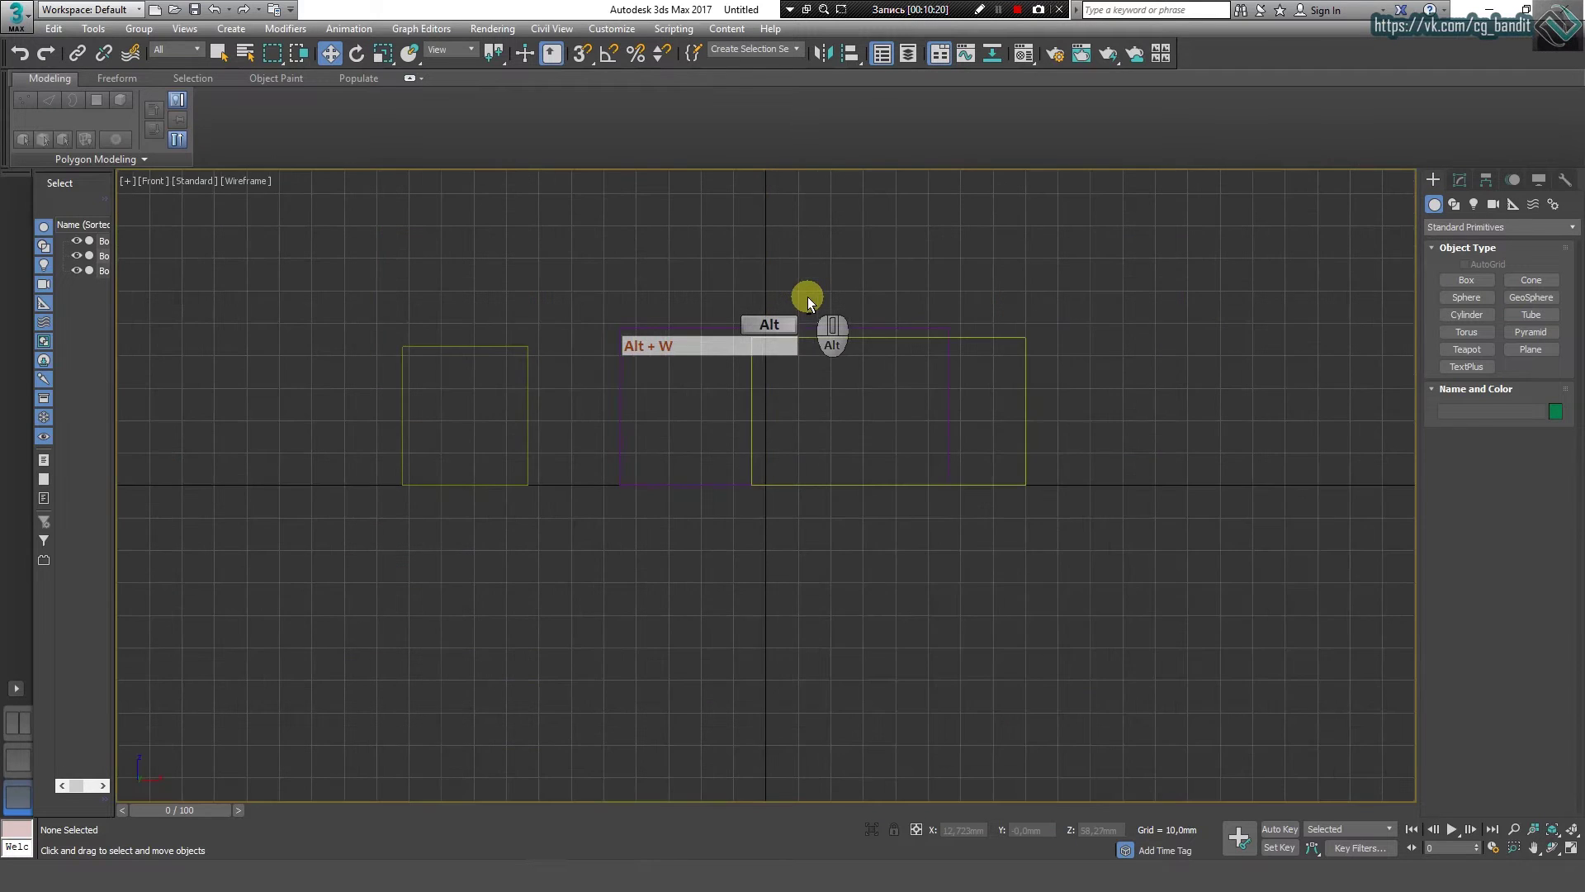
pyautogui.click(908, 581)
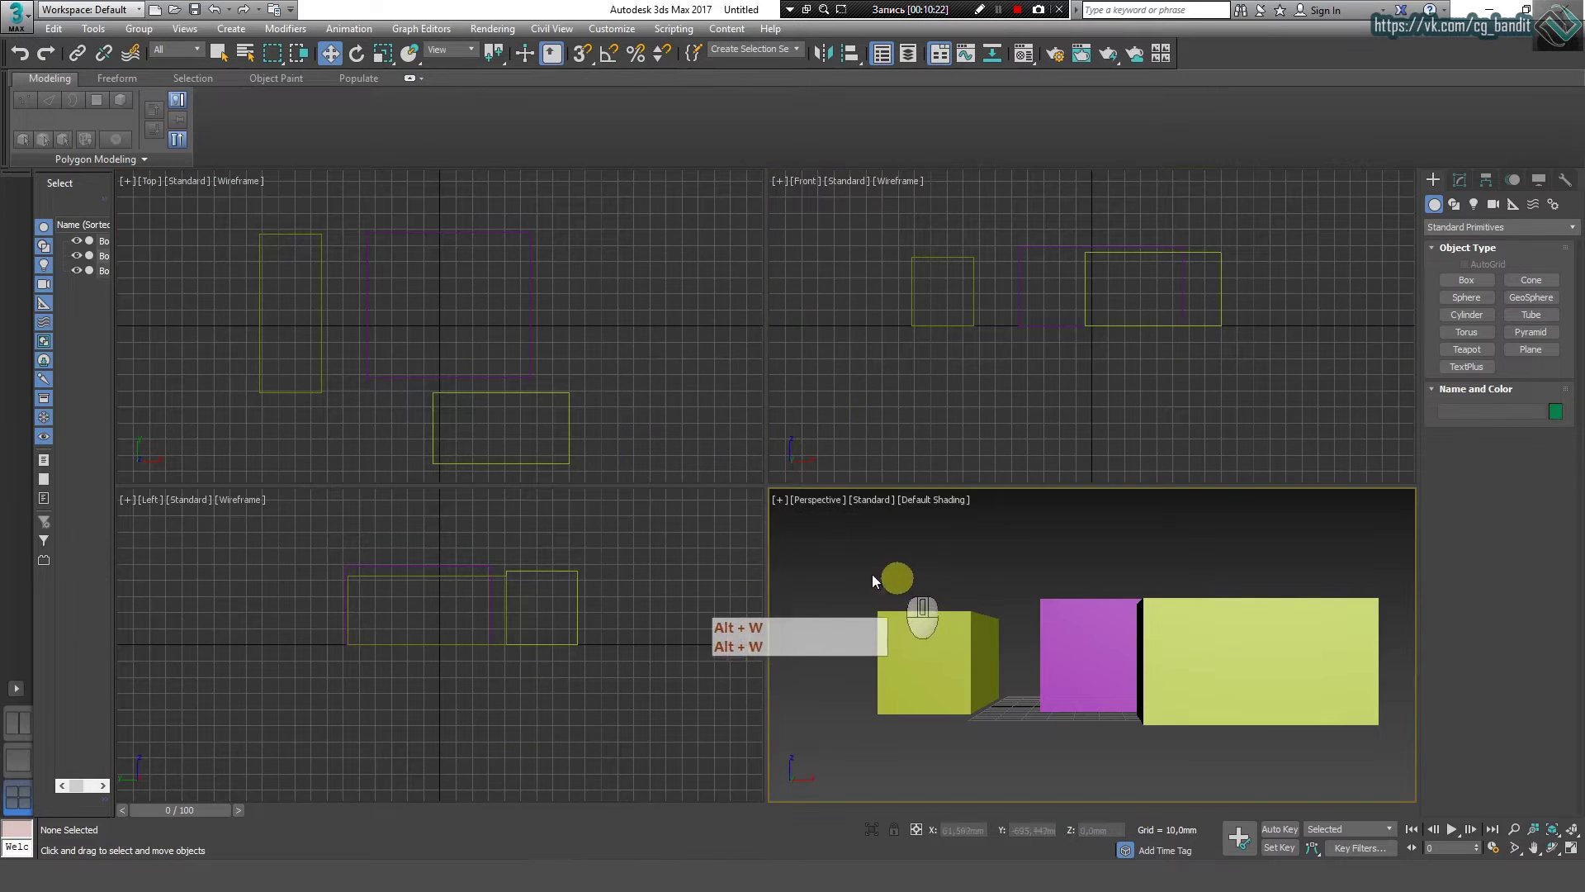
pyautogui.hotkey('alt', 'w')
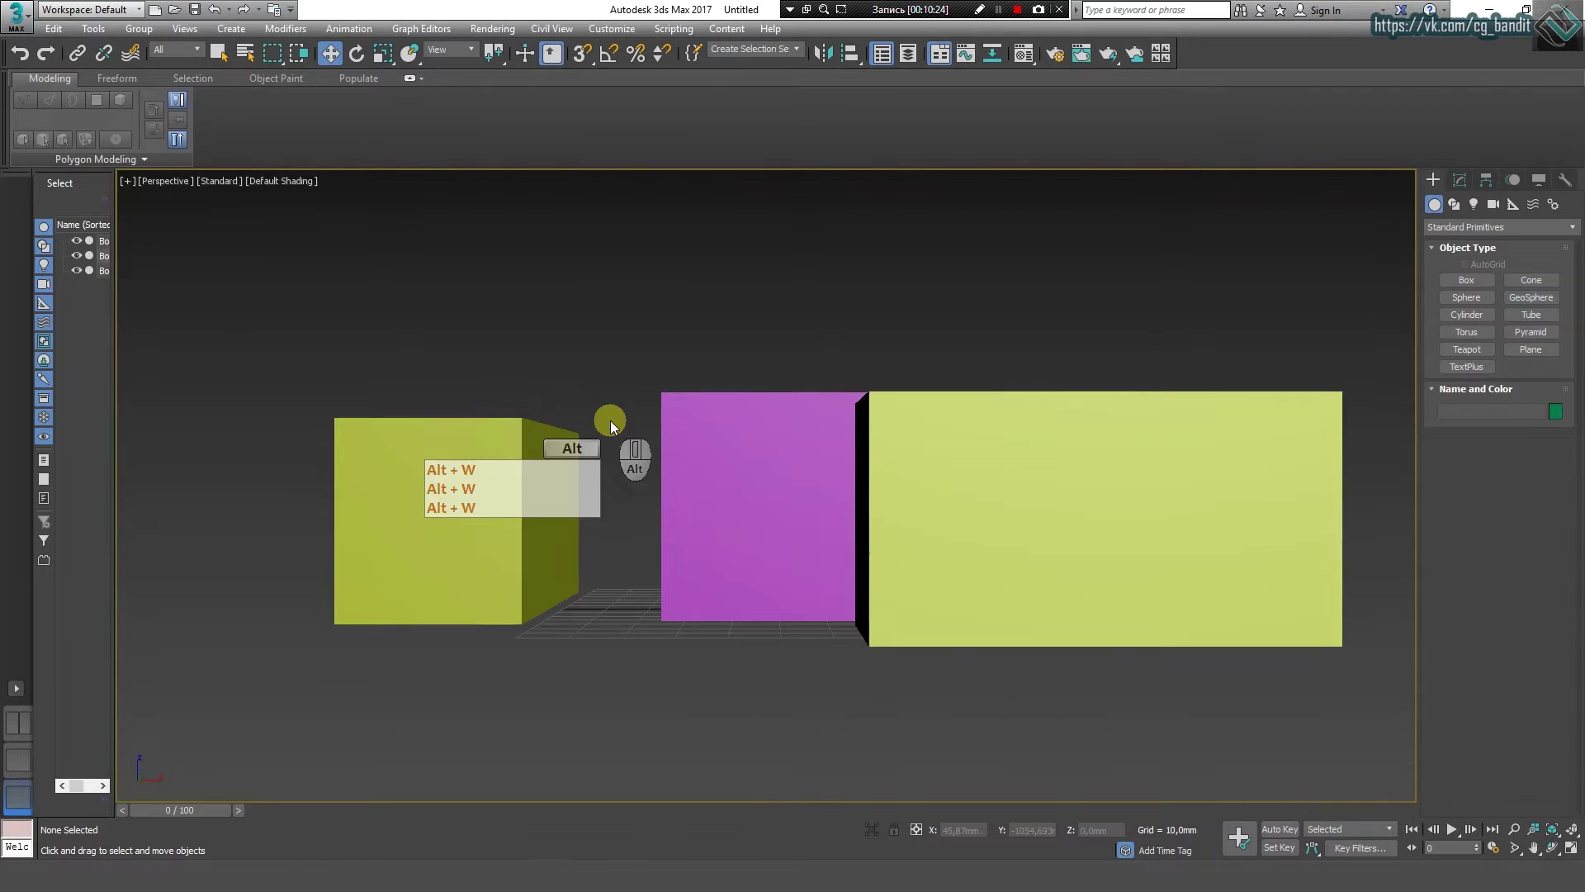
pyautogui.hotkey('alt', 'w')
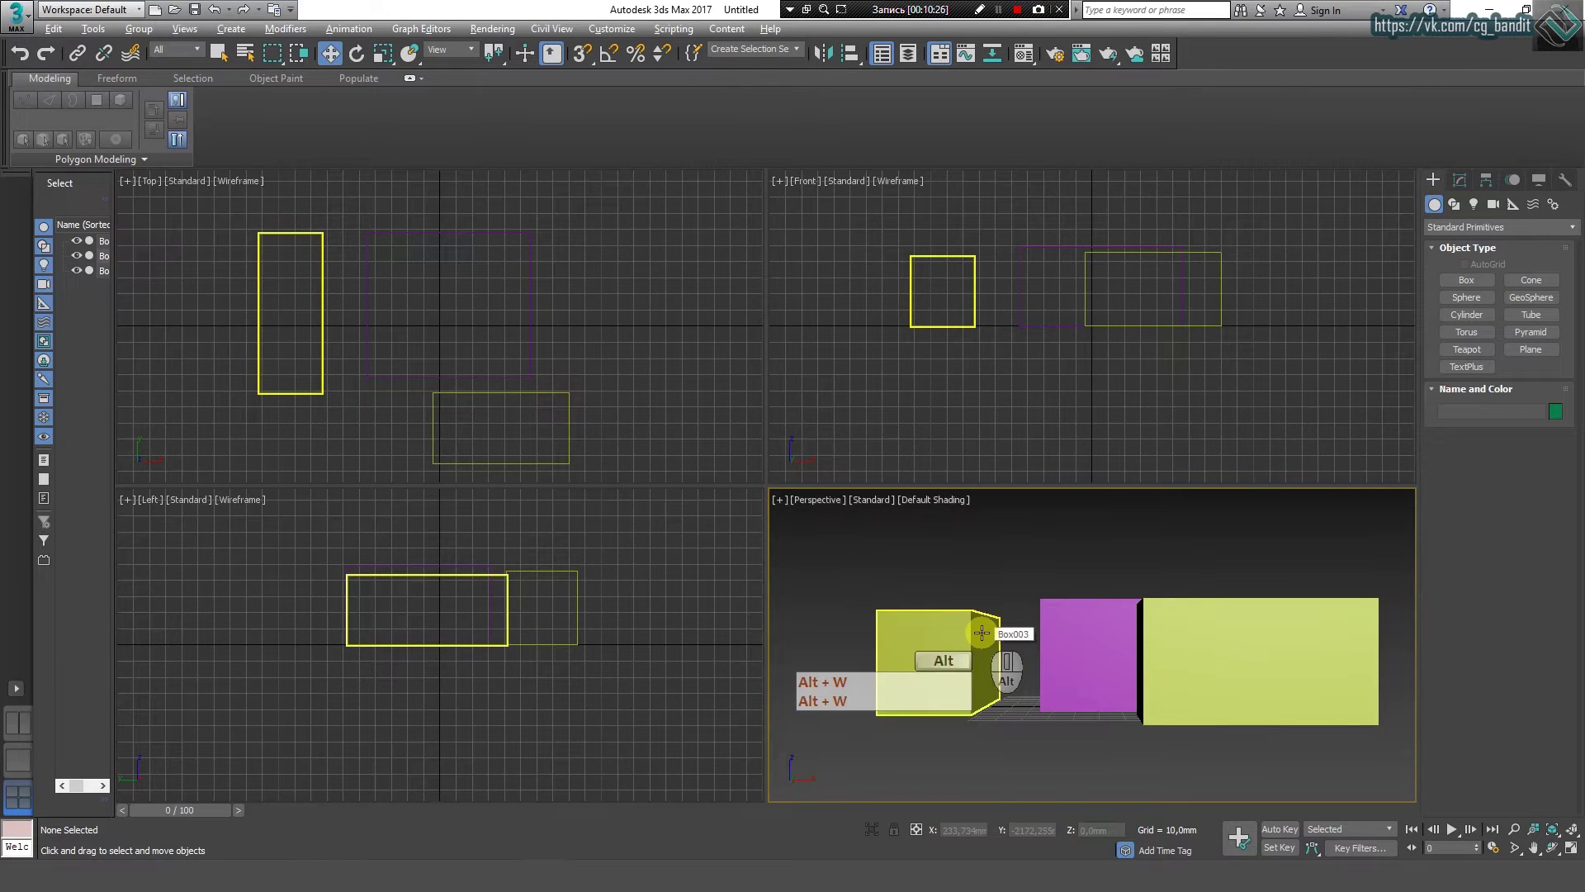
pyautogui.hotkey('alt', 'w')
pyautogui.hotkey('alt', 'w')
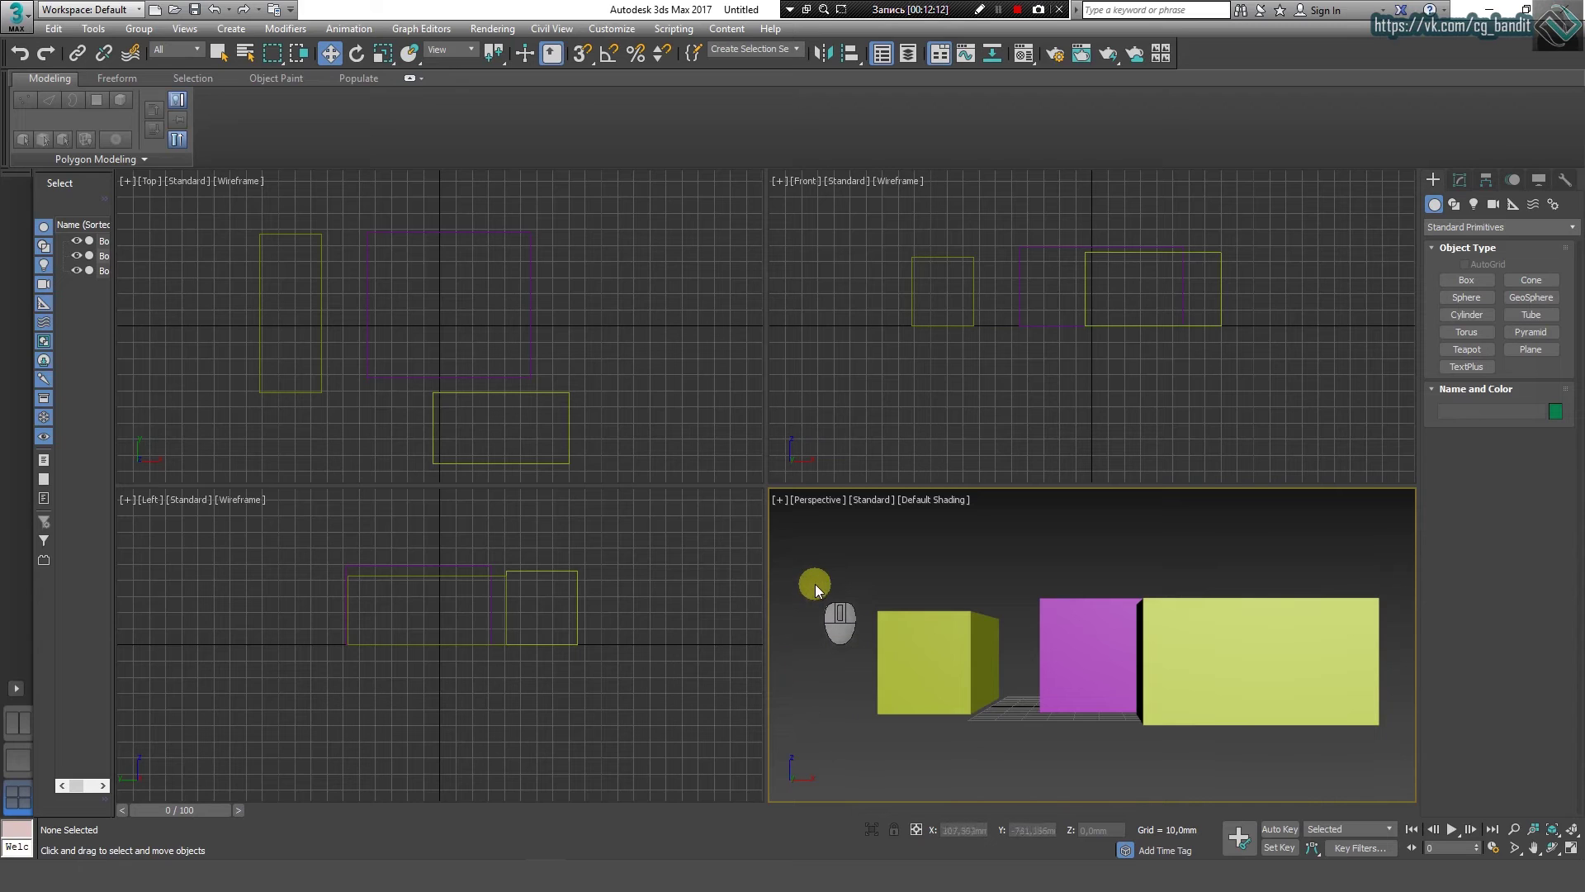
# Step: Select all three boxes together in the Perspective viewport with Select Object, and activate the Select and Move tool
pyautogui.click(219, 56)
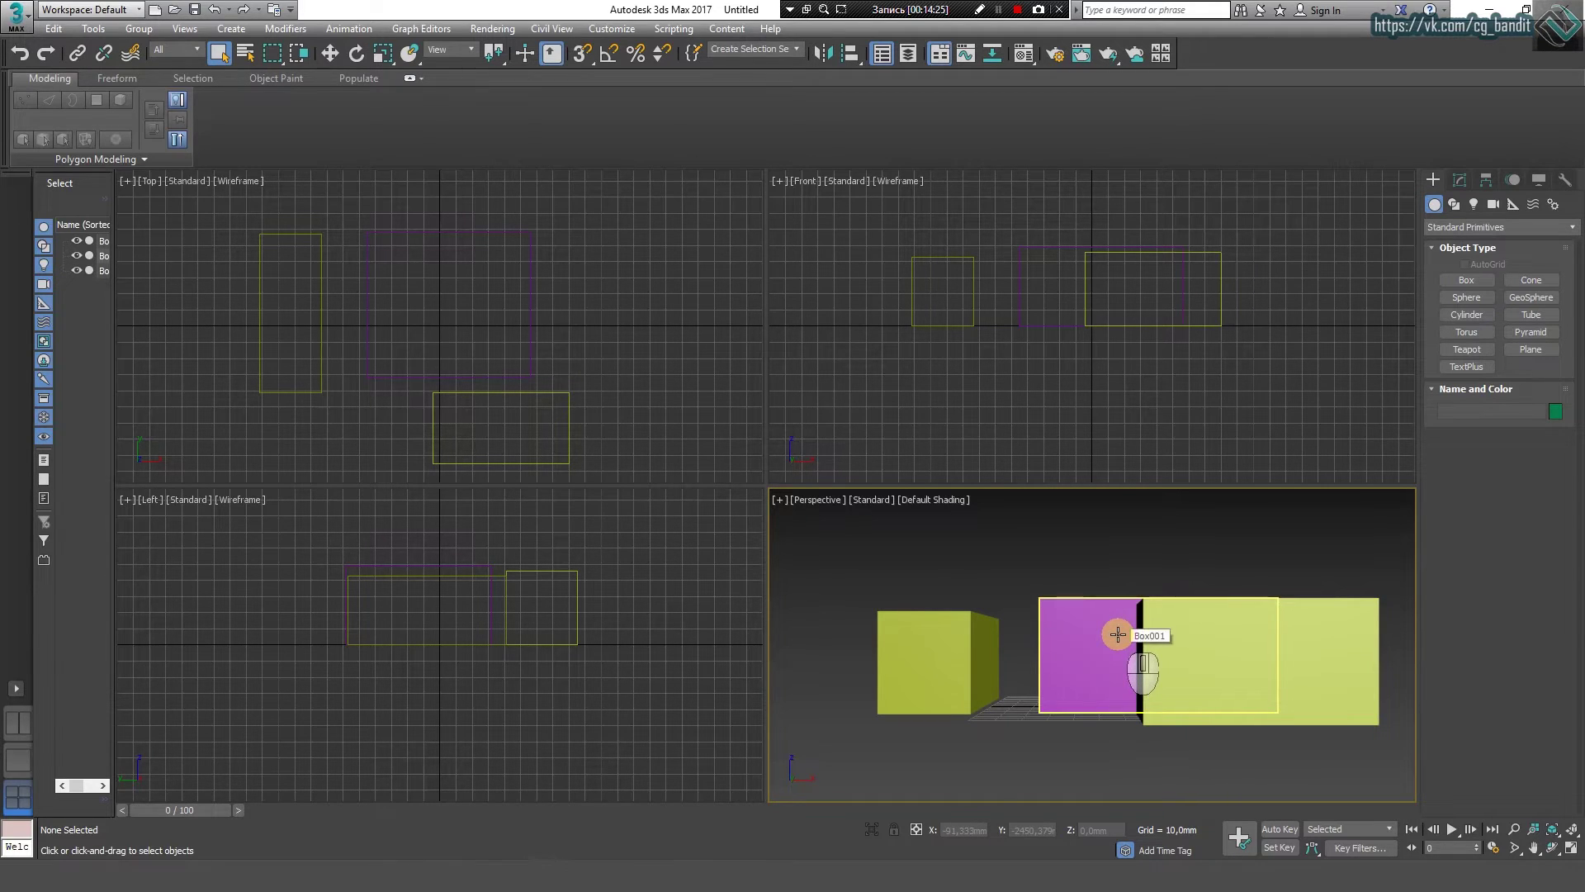
pyautogui.click(1118, 634)
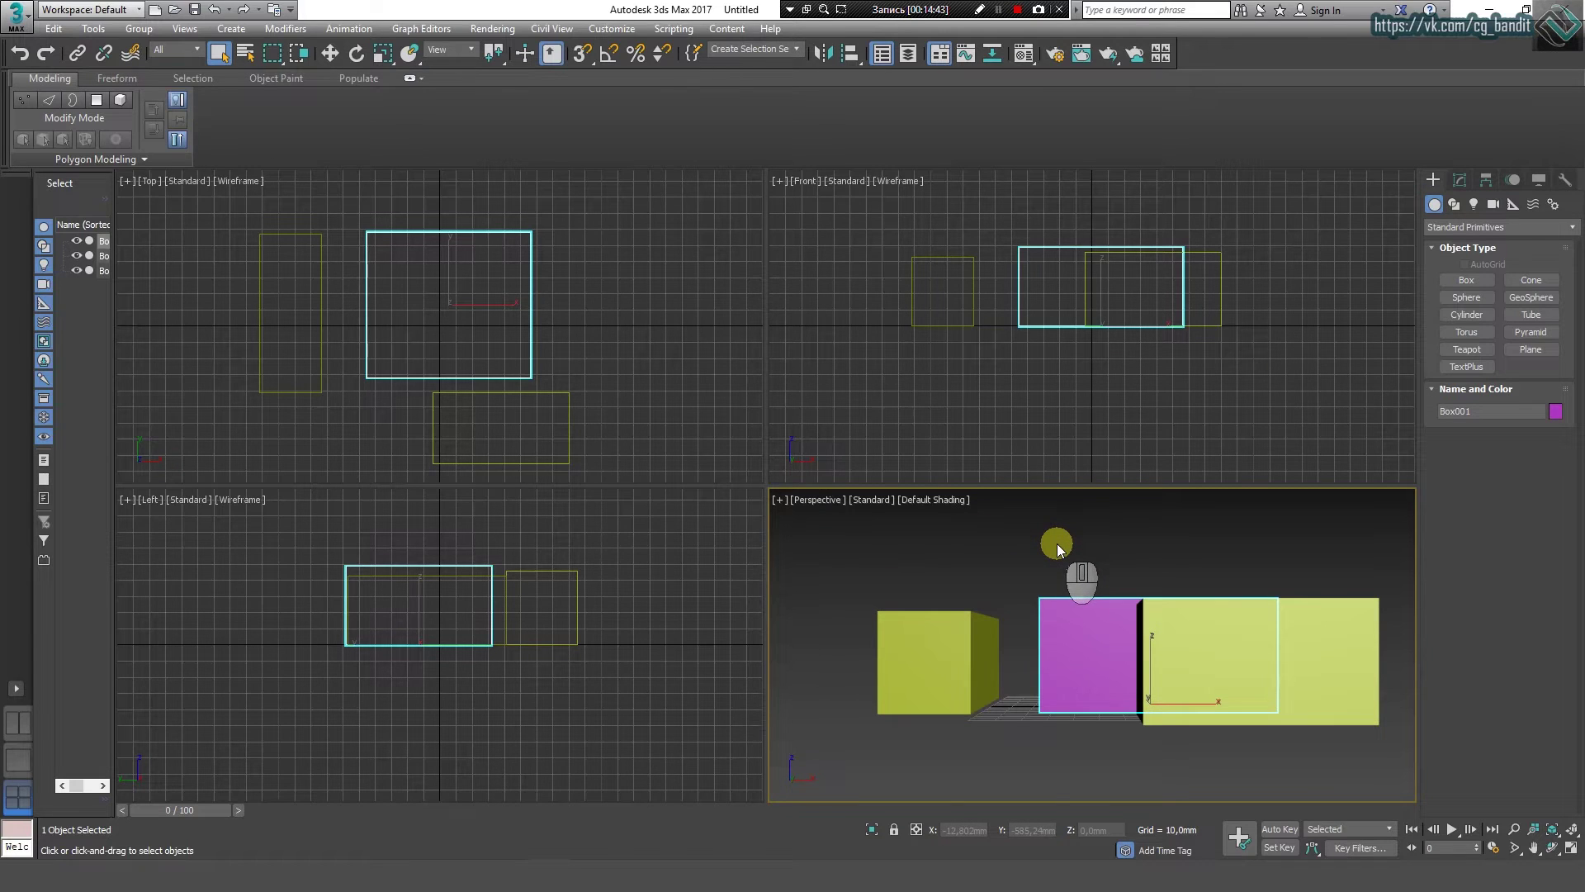
pyautogui.keyDown('ctrl'); pyautogui.click(953, 632); pyautogui.keyUp('ctrl')
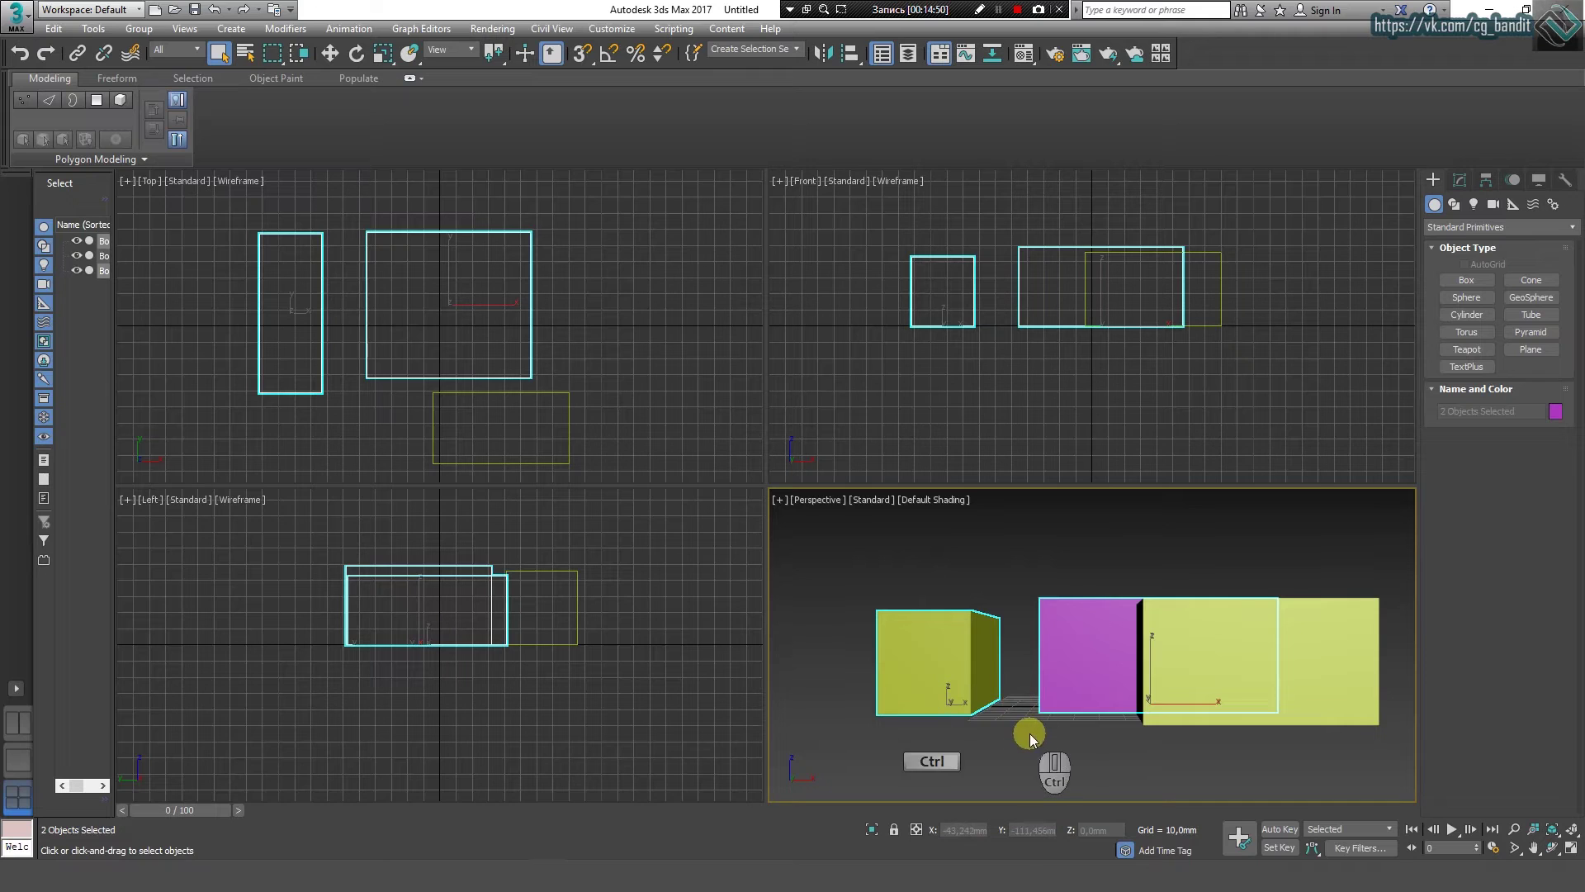
pyautogui.keyDown('ctrl'); pyautogui.click(1272, 658); pyautogui.keyUp('ctrl')
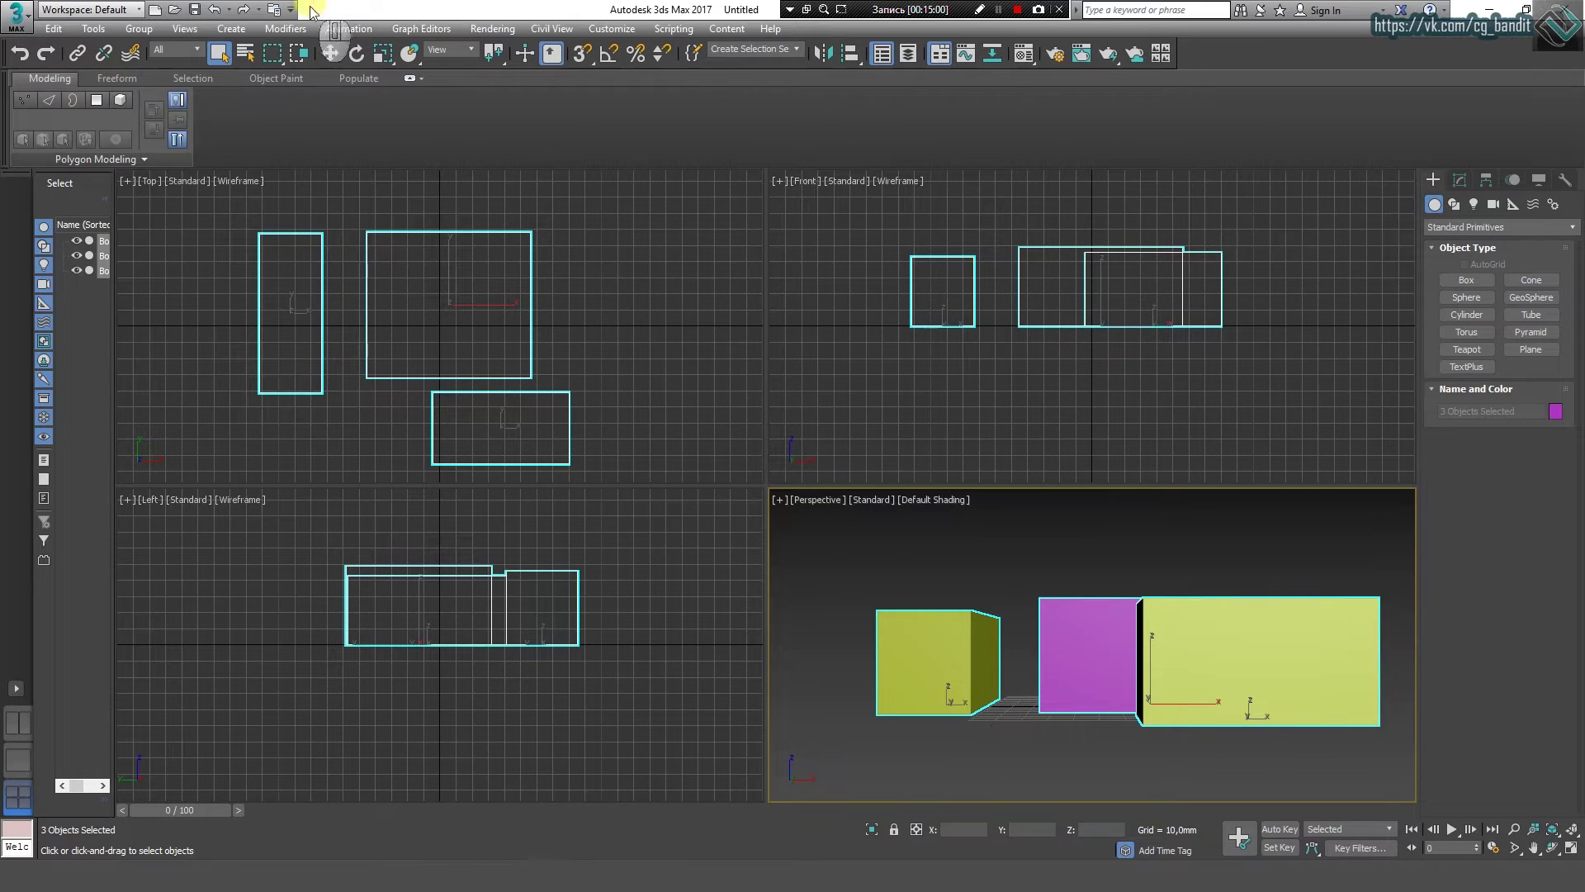
pyautogui.click(229, 56)
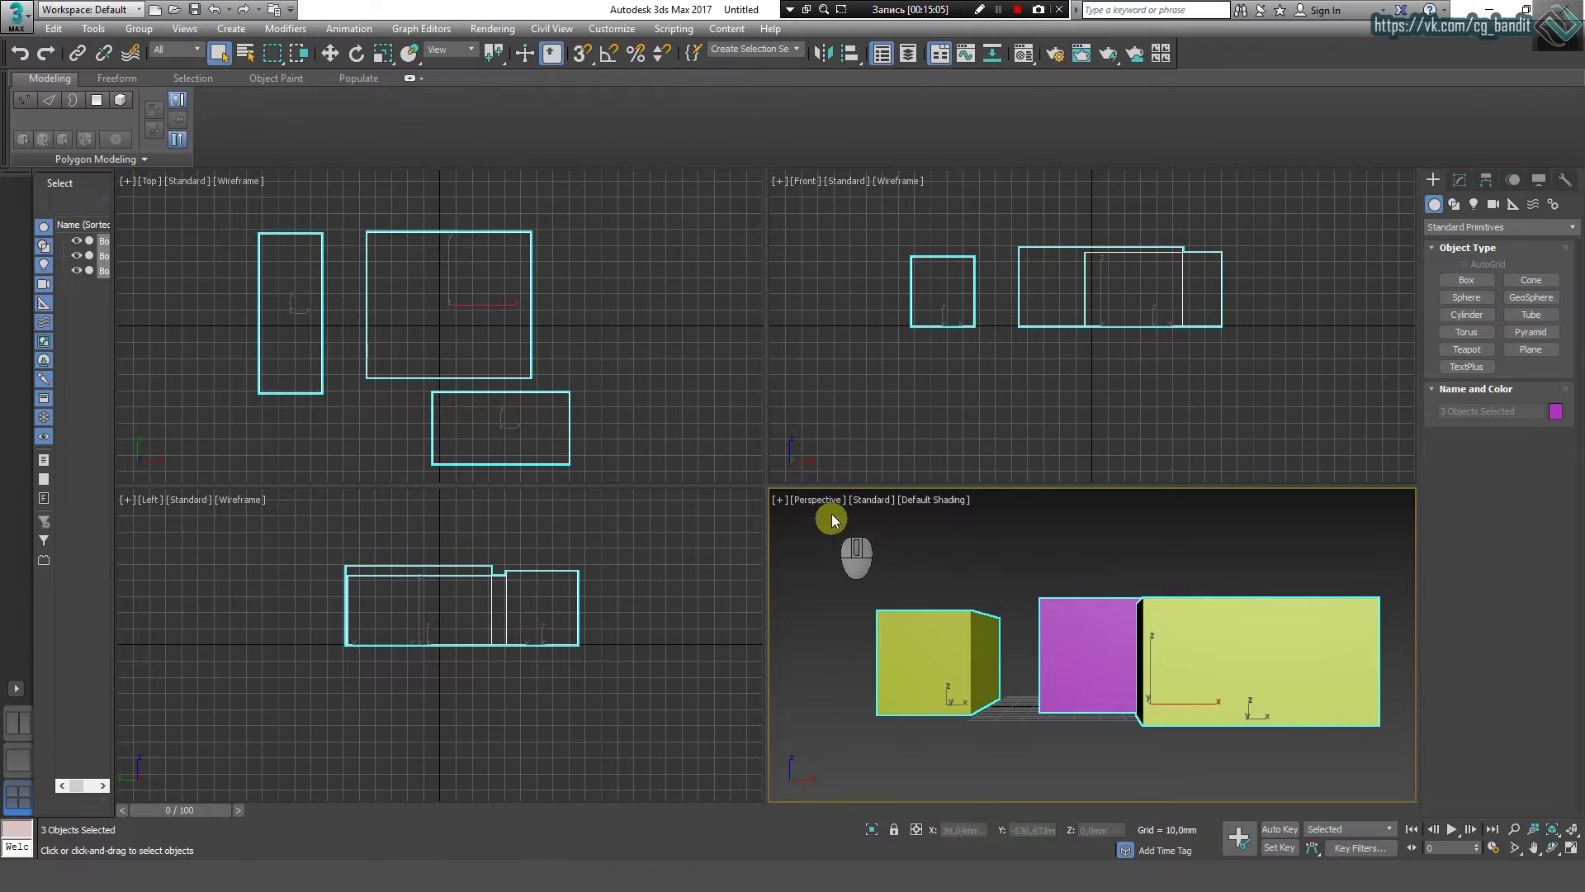
pyautogui.click(327, 57)
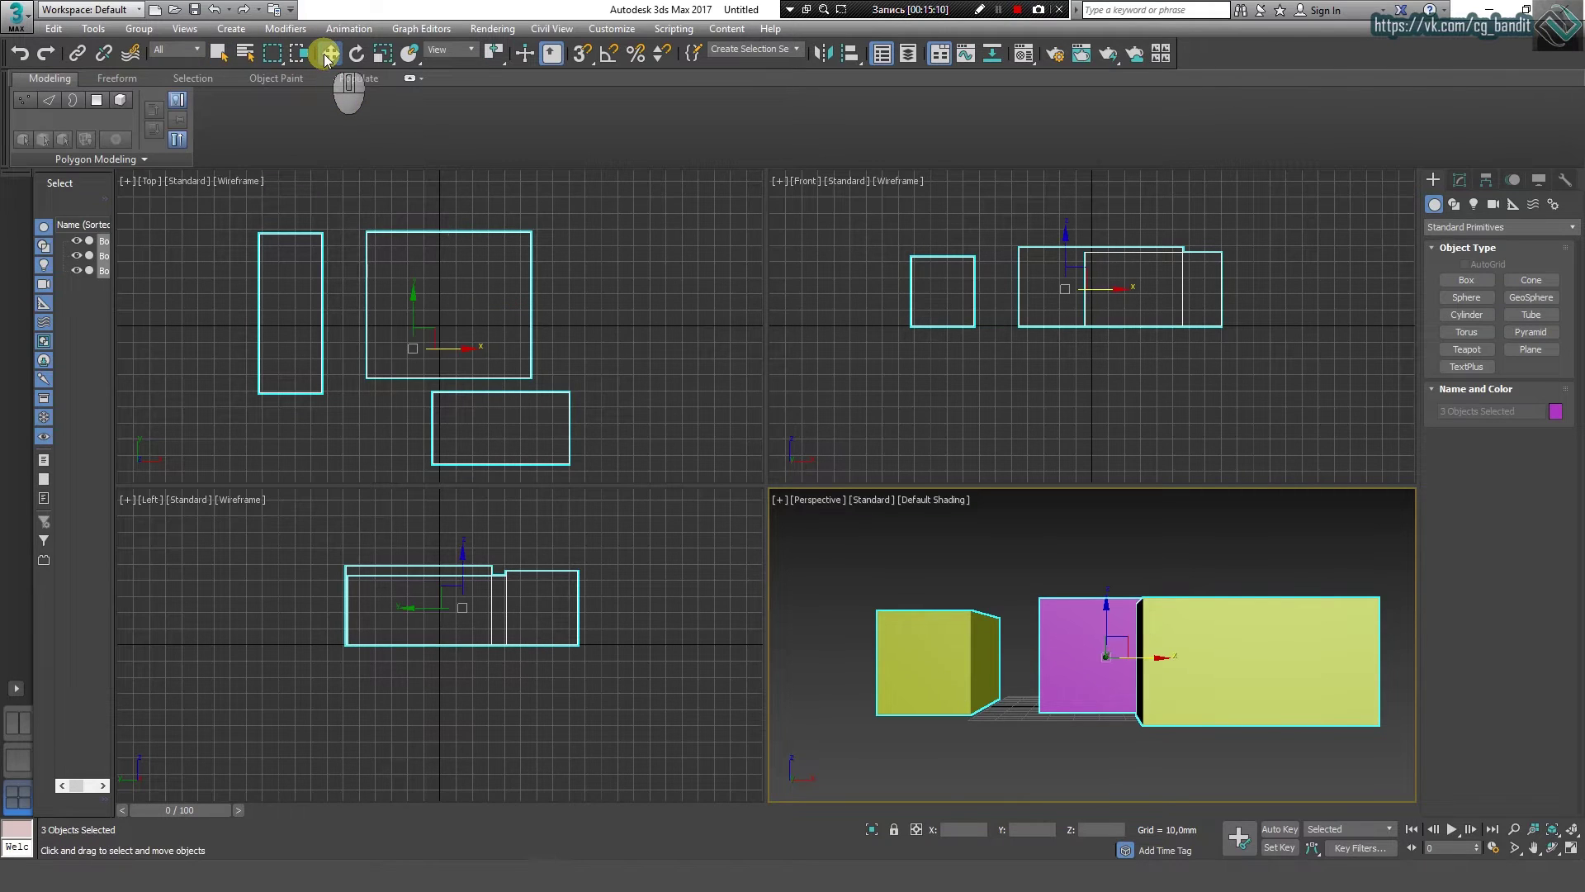
# Step: Maximize the Perspective viewport, clear the selection of all three boxes, and select only the purple box
pyautogui.click(922, 549)
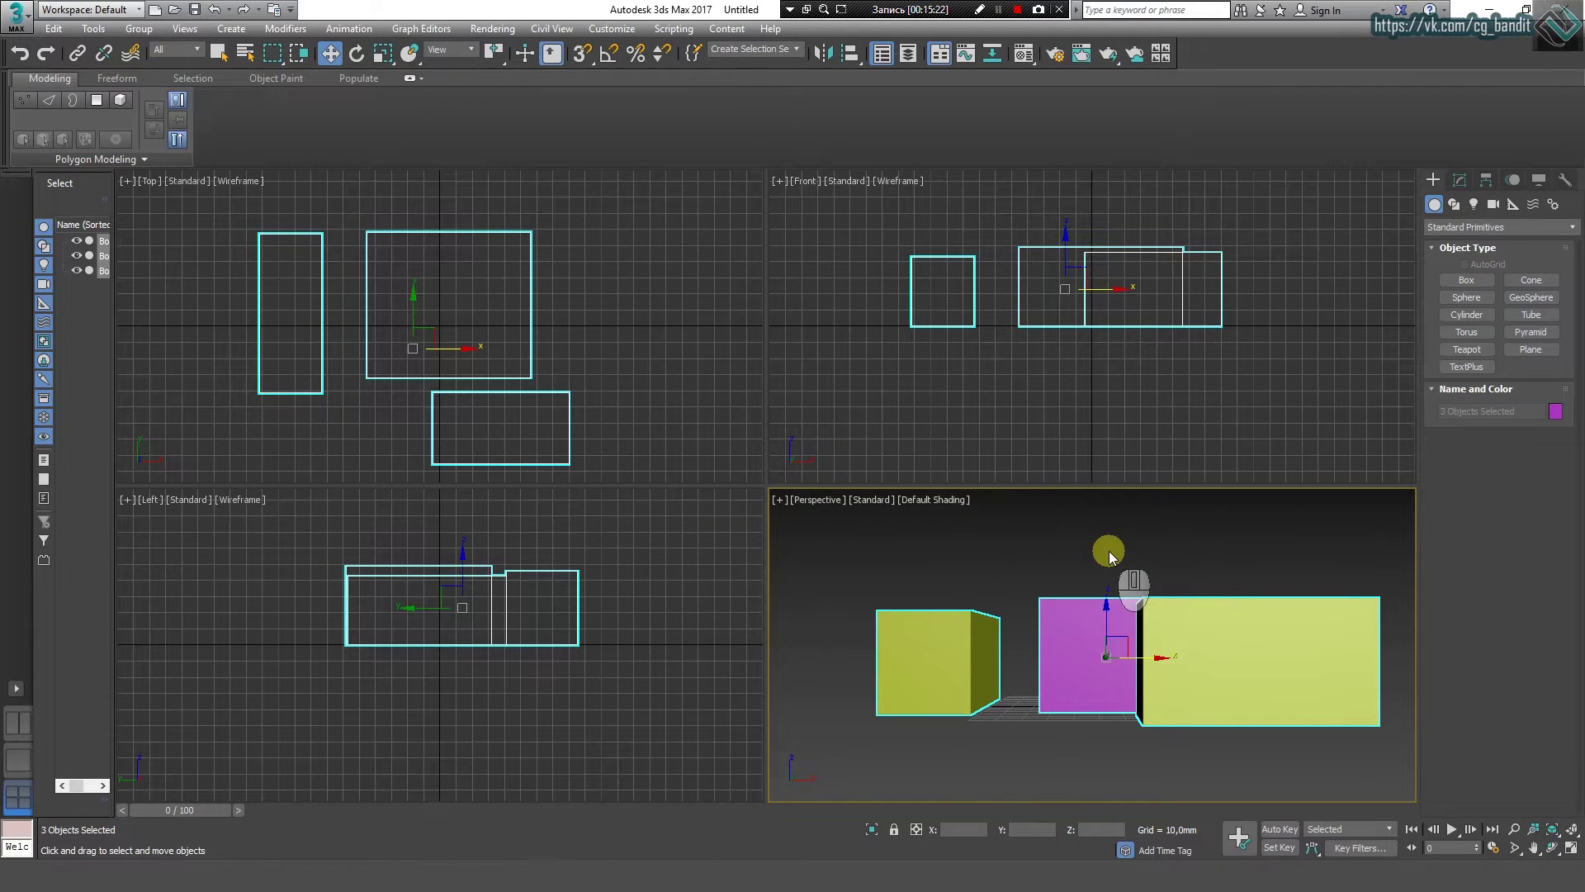
pyautogui.hotkey('alt', 'w')
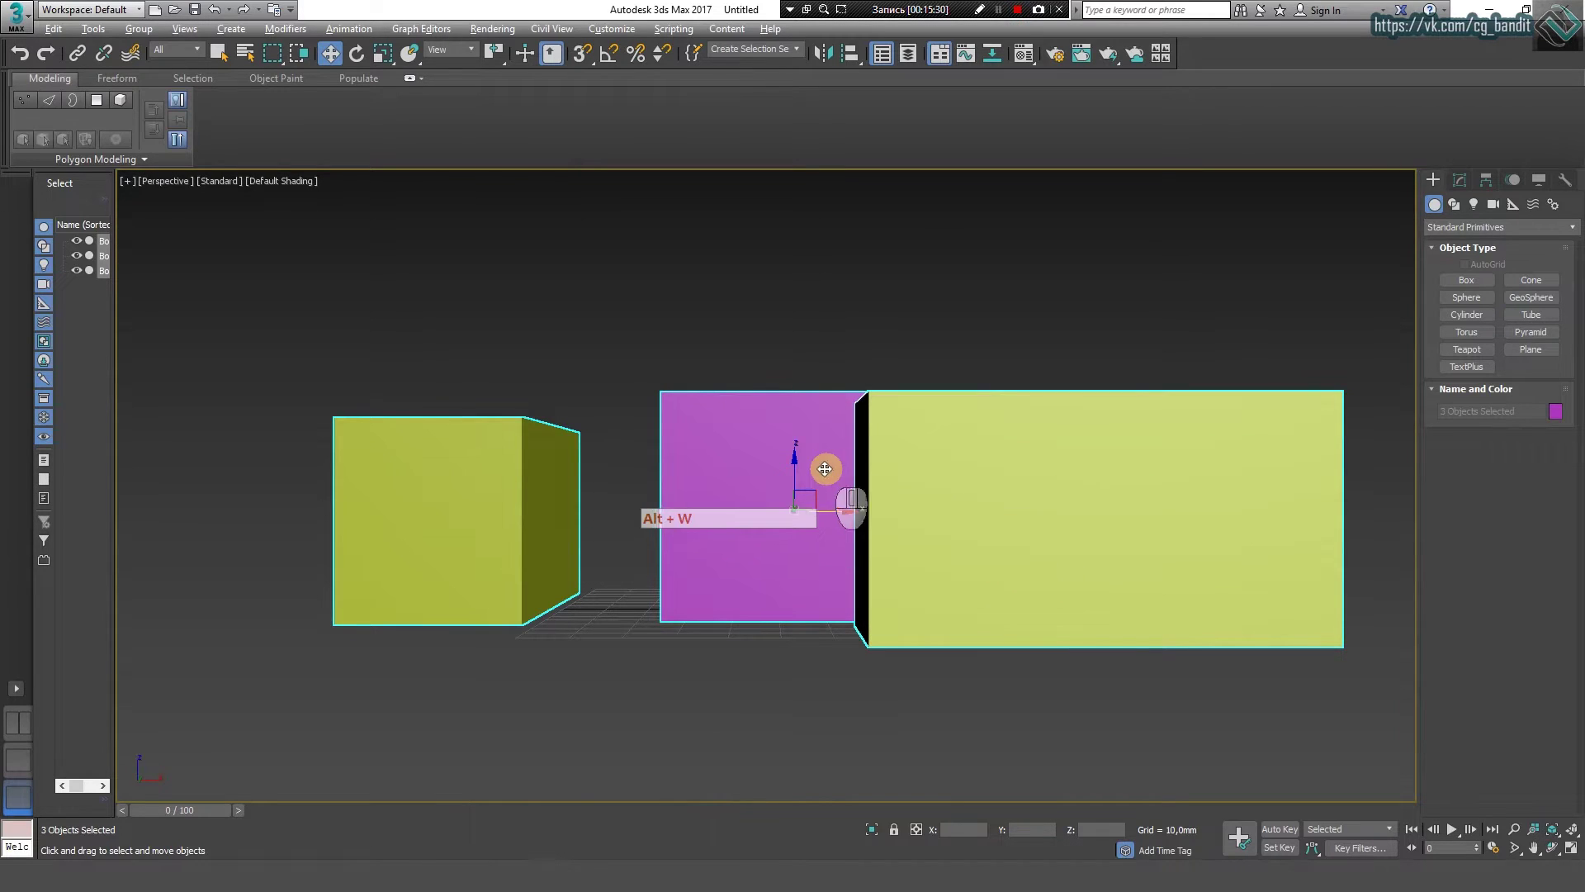
pyautogui.click(662, 295)
pyautogui.click(759, 496)
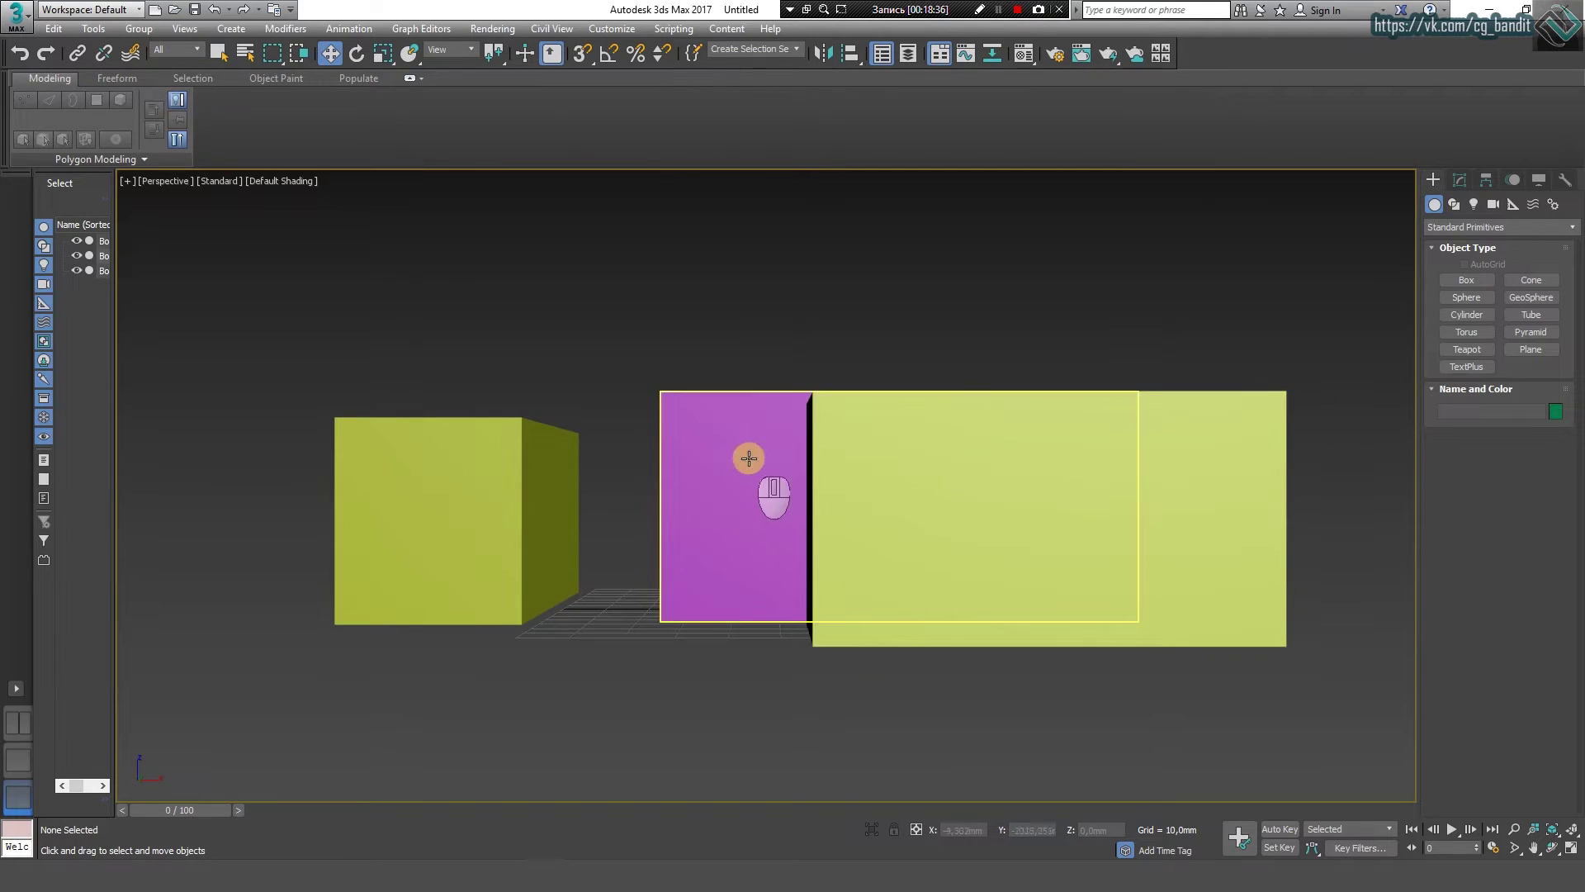
pyautogui.click(741, 361)
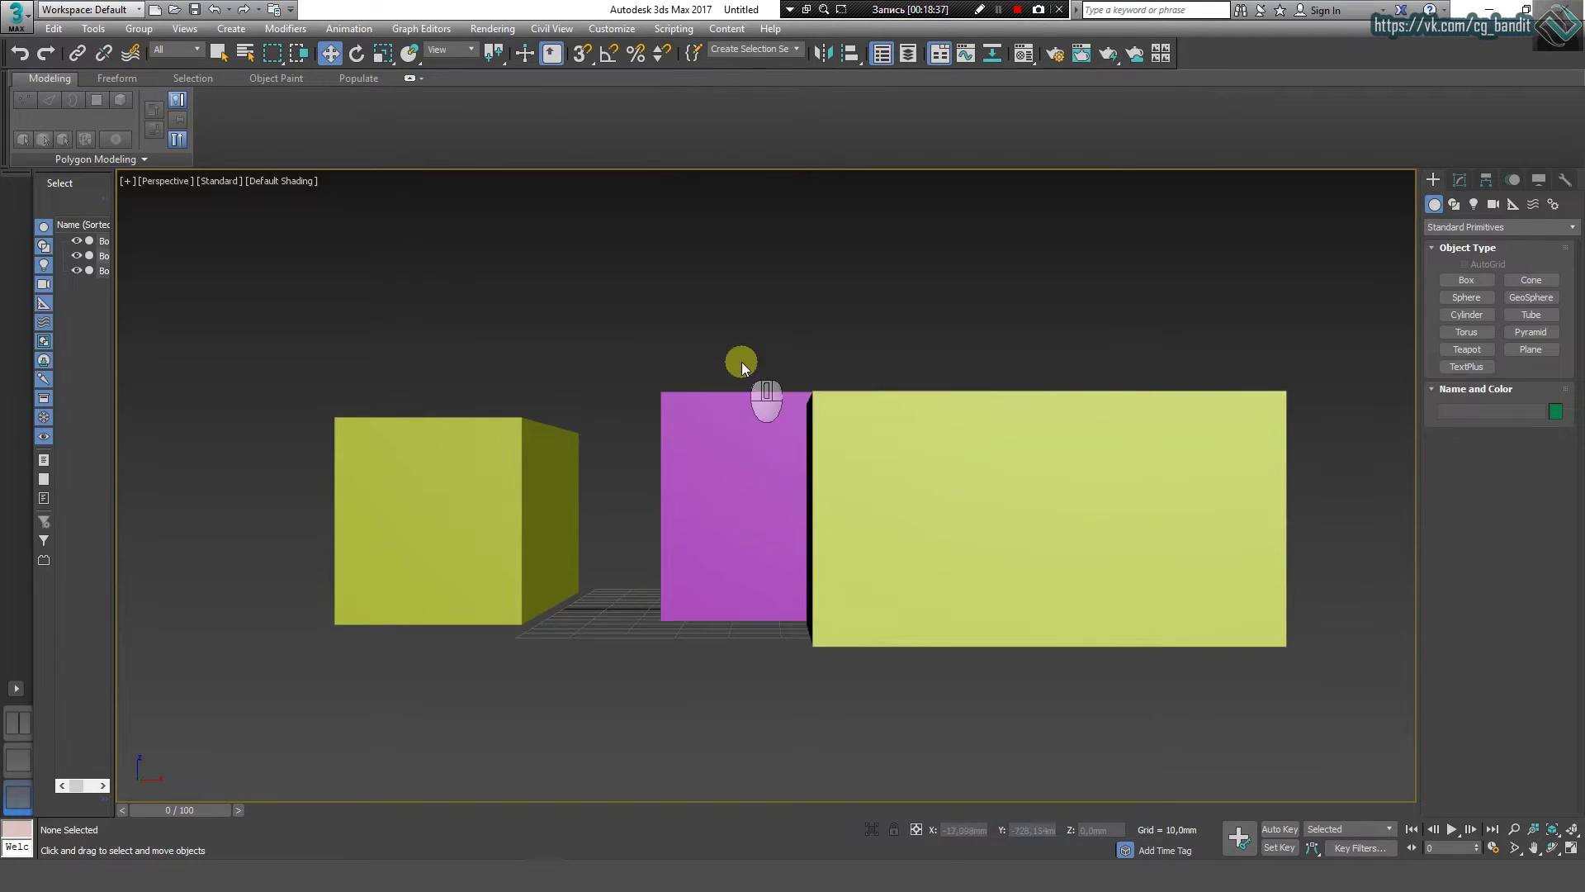
pyautogui.click(747, 439)
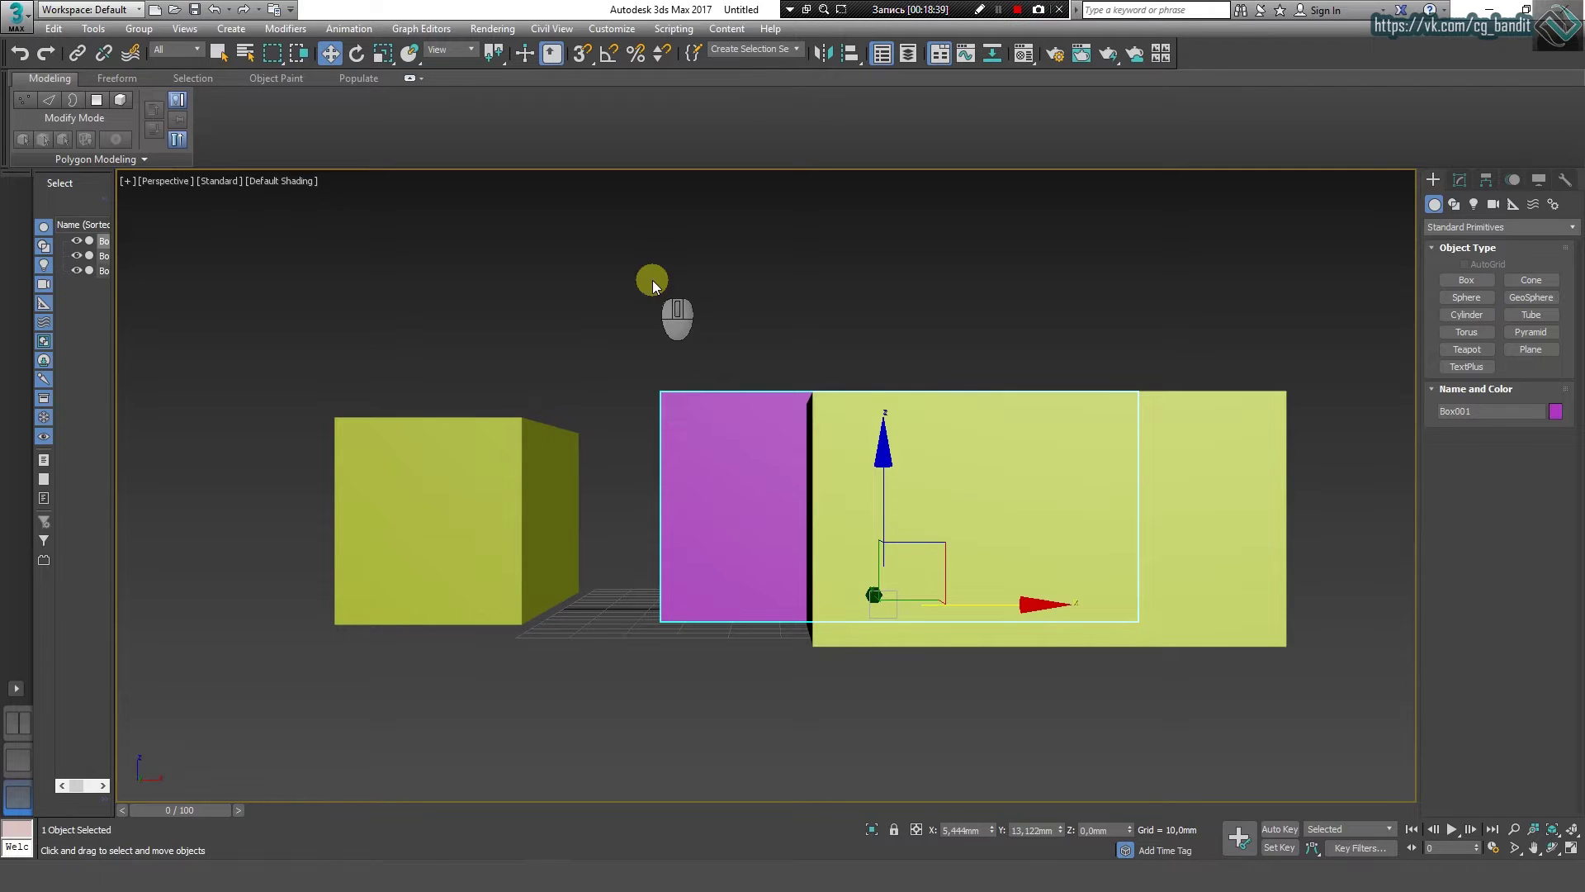
# Step: Turn off Selection/Preview Highlights in the viewport preferences, and try selecting the large and small yellow boxes without highlights
pyautogui.click(601, 28)
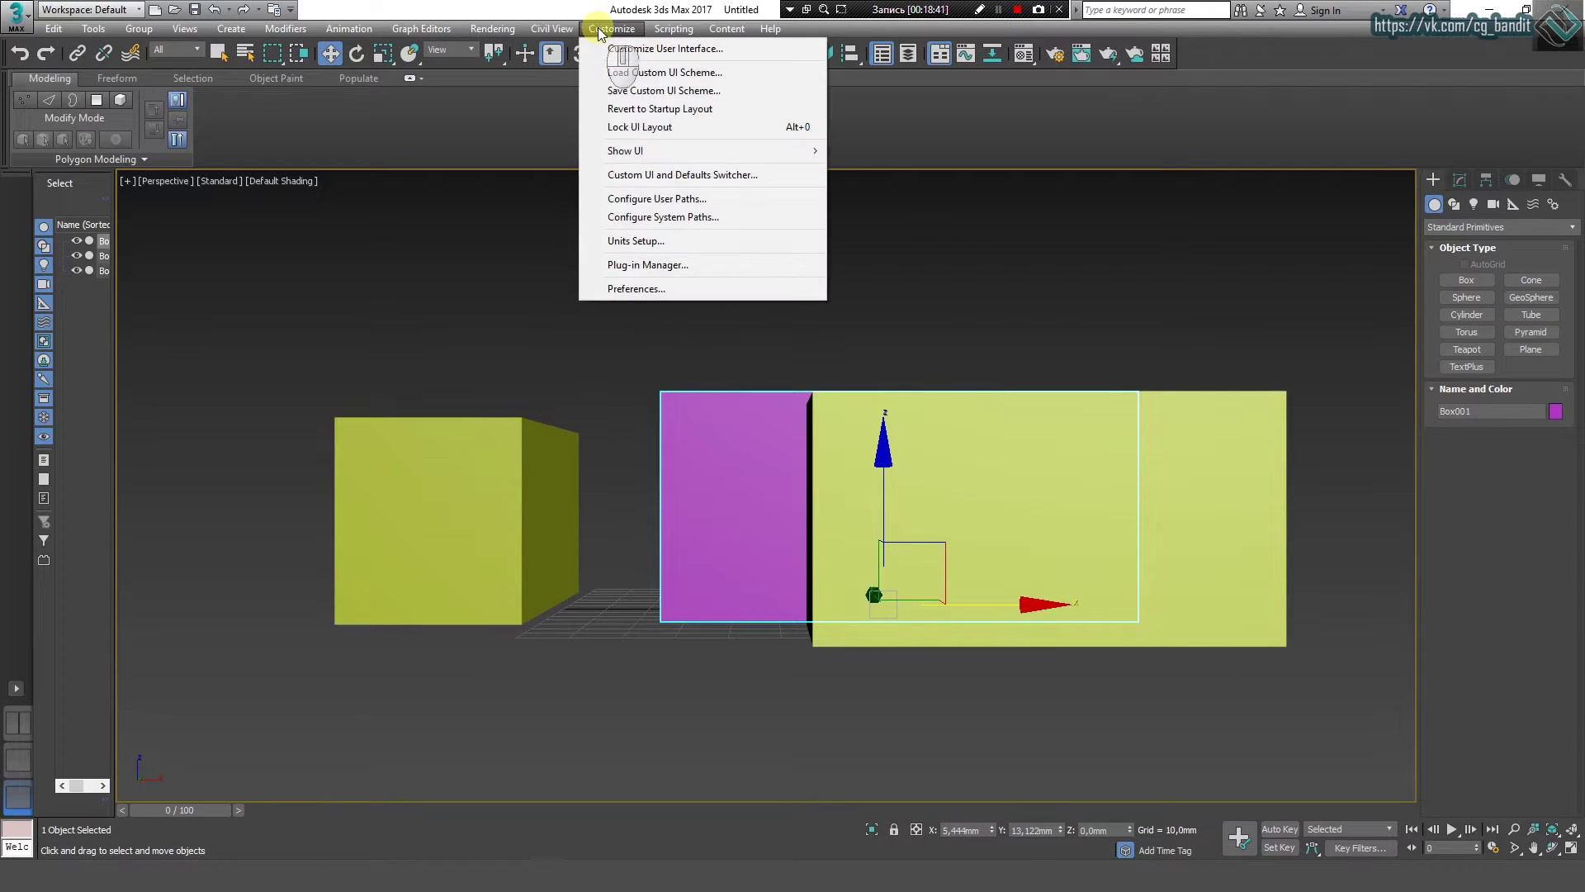
pyautogui.click(673, 288)
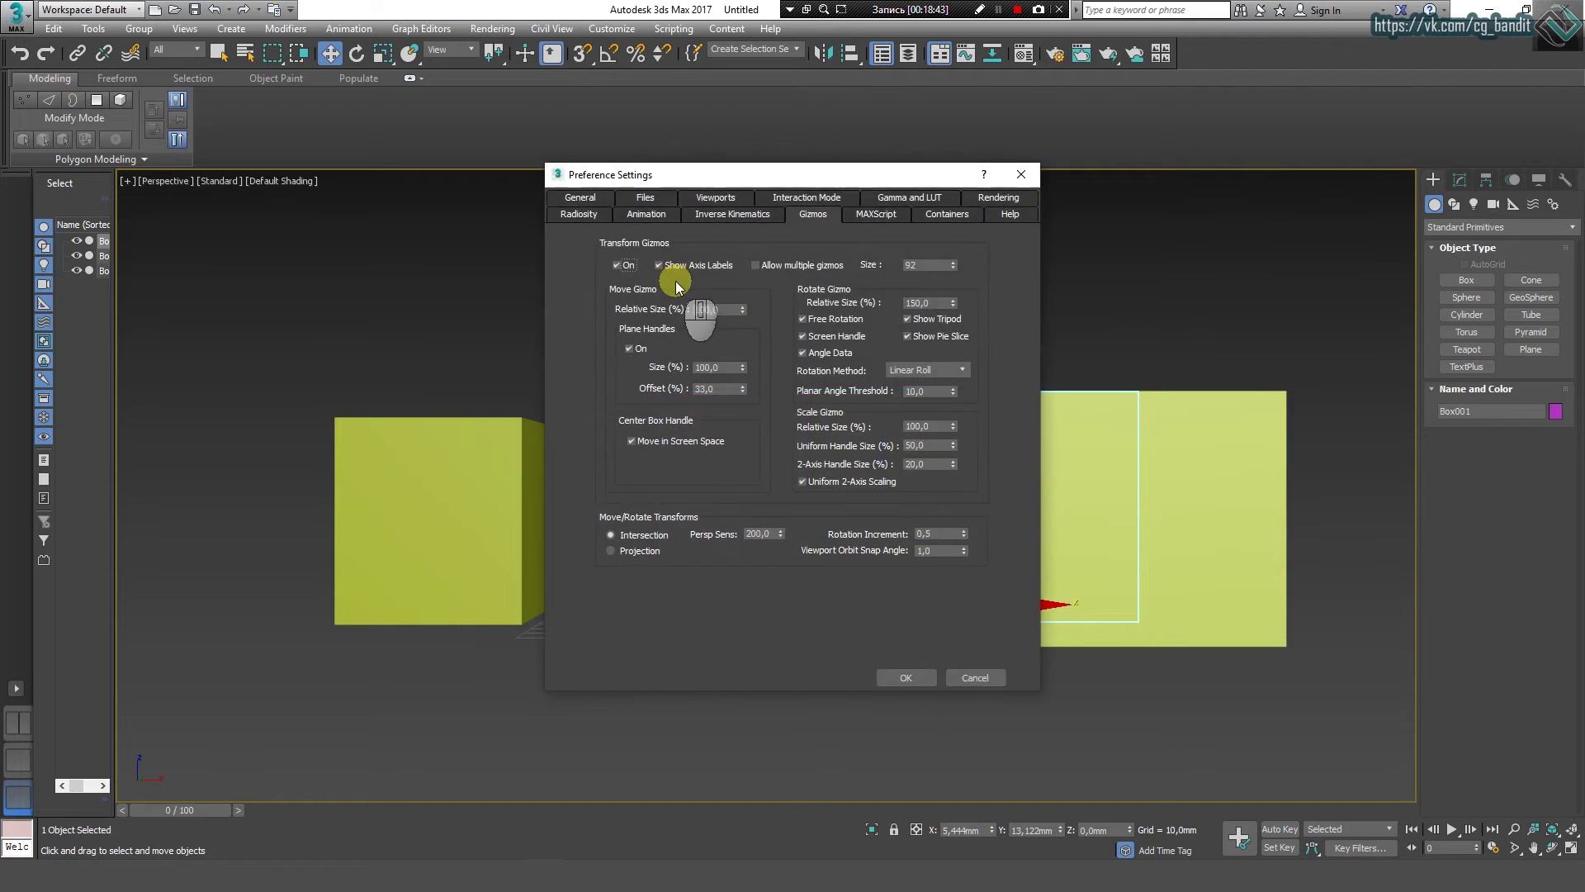
pyautogui.click(709, 200)
pyautogui.moveTo(755, 172); pyautogui.dragTo(378, 116)
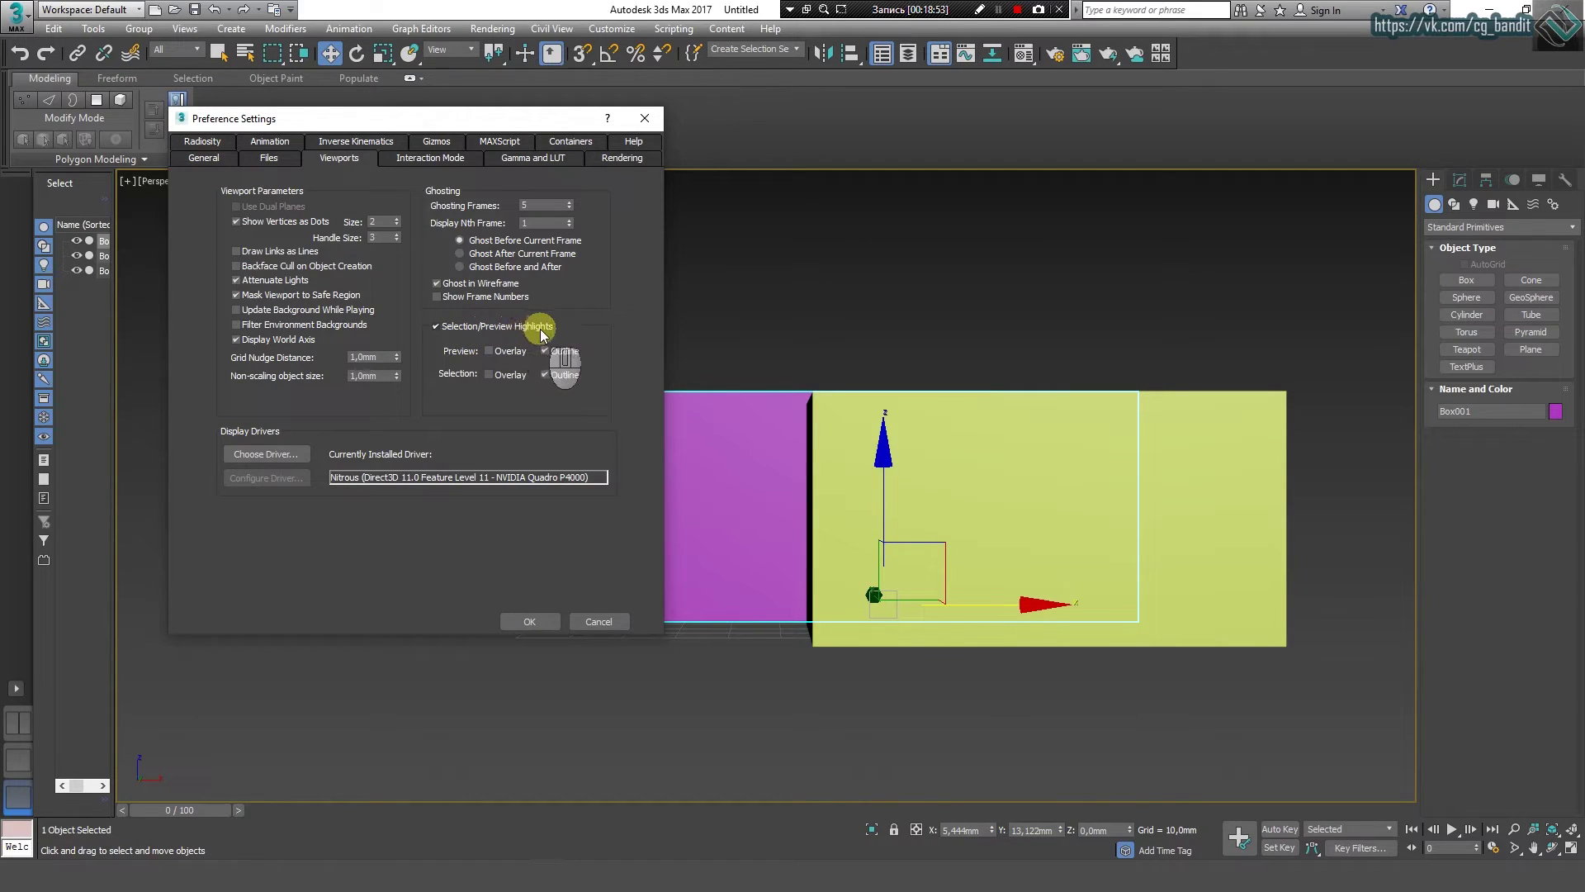
pyautogui.click(436, 327)
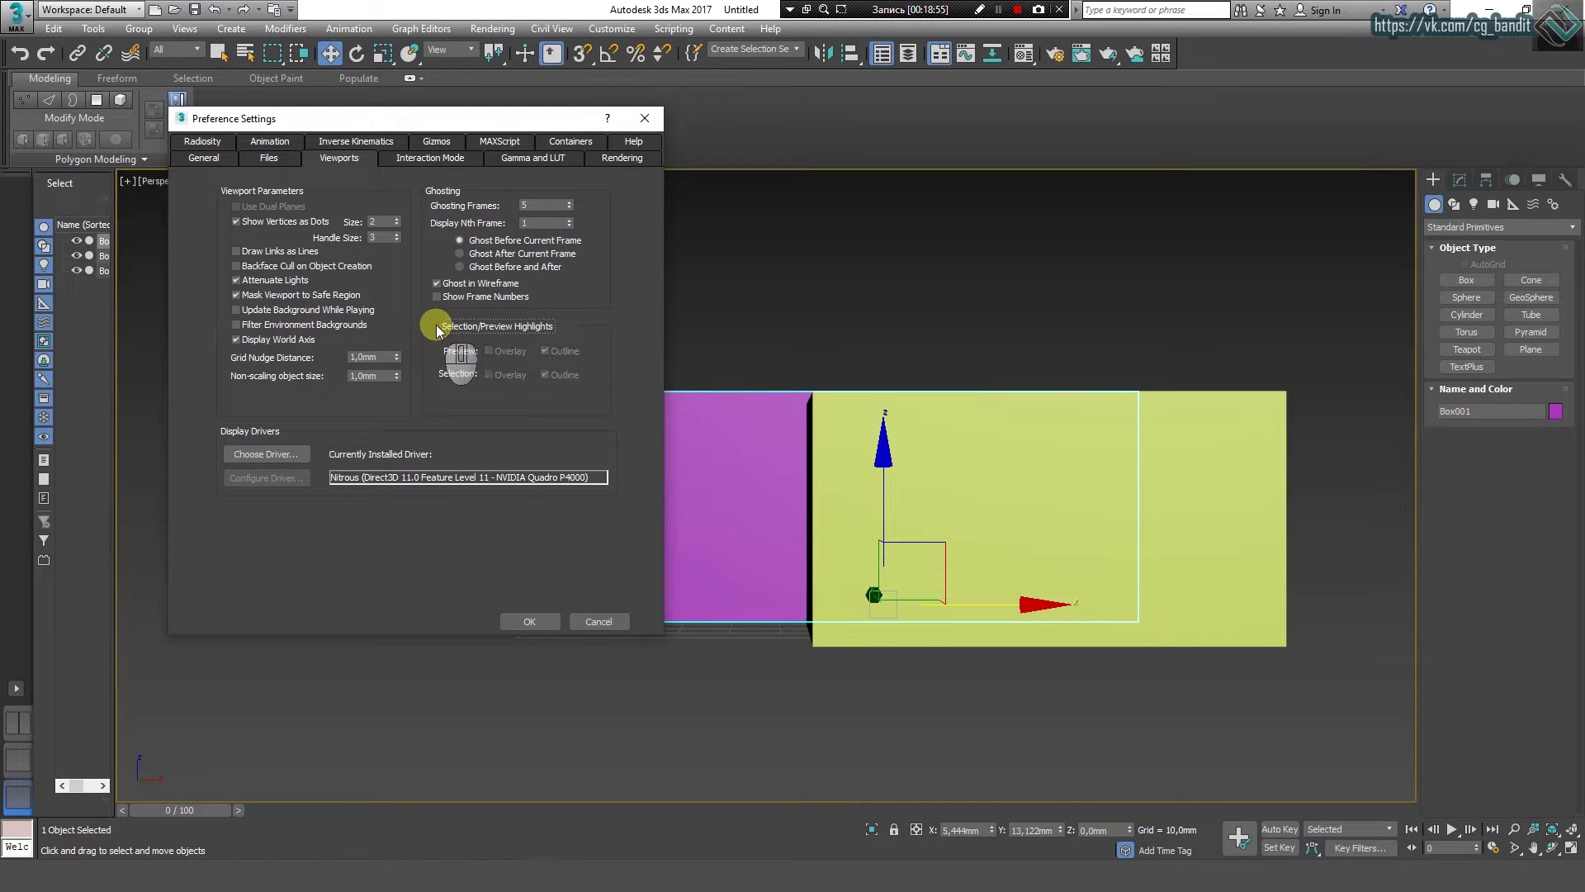
pyautogui.click(529, 620)
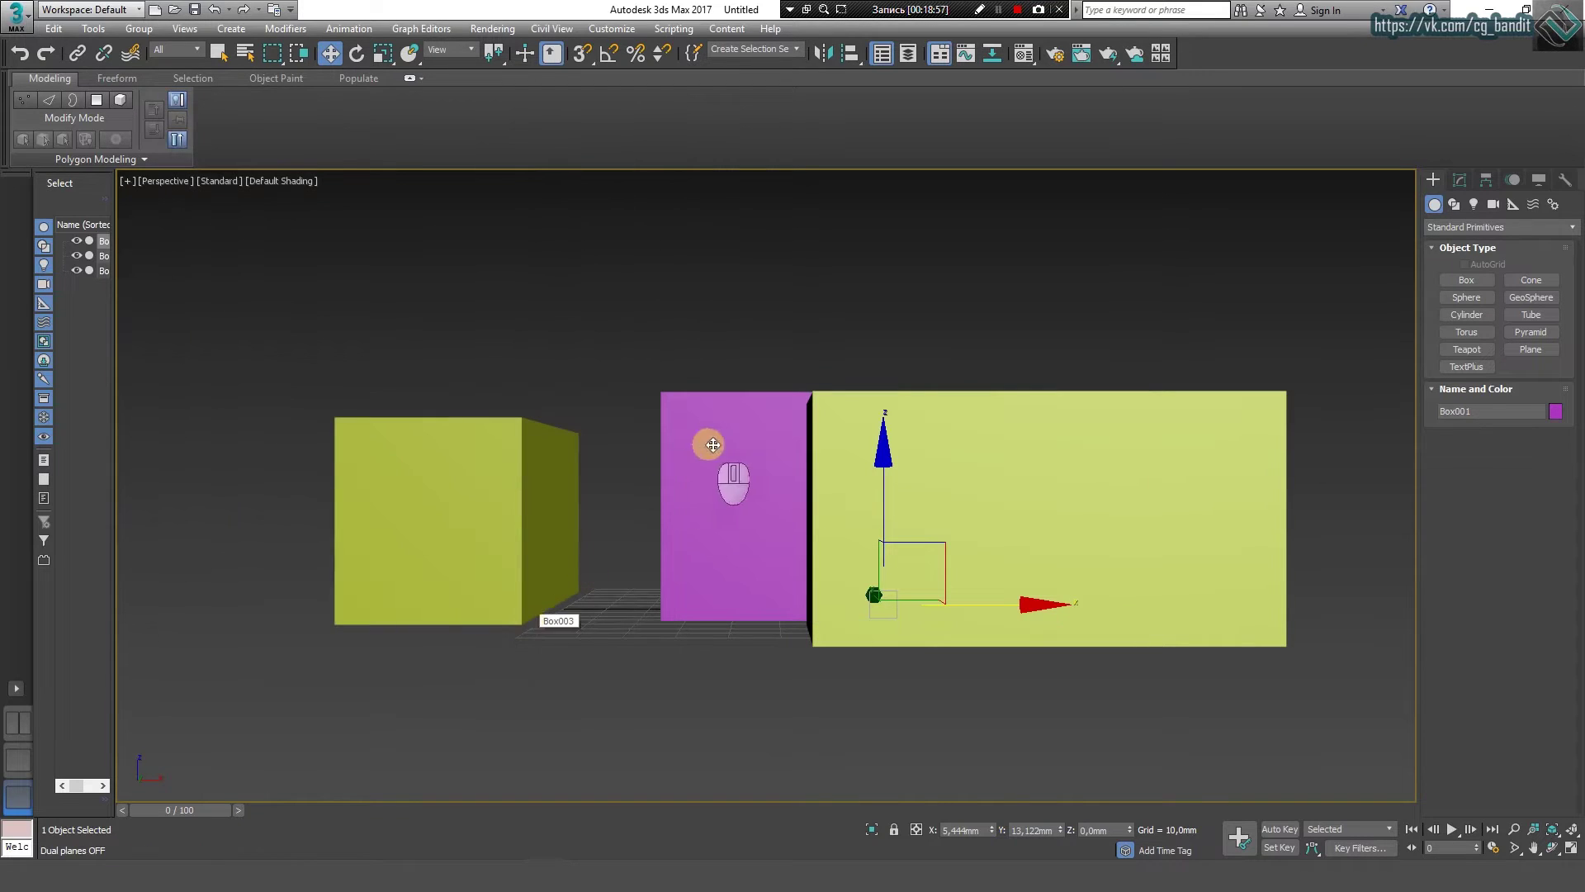
pyautogui.click(977, 438)
pyautogui.click(503, 465)
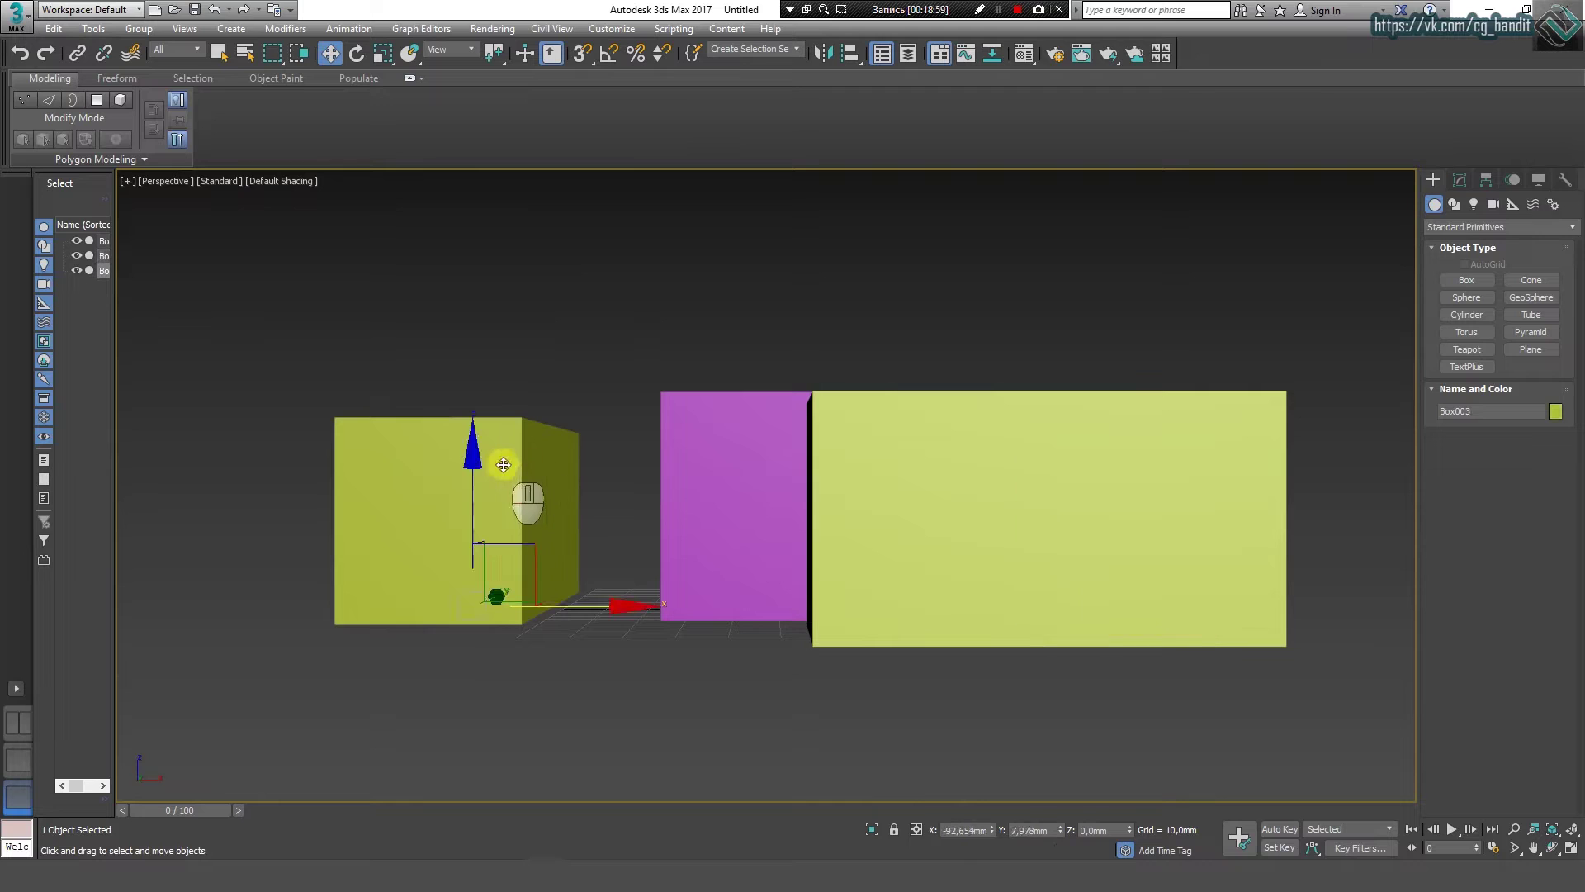
# Step: Enable Selection/Preview Highlights in the viewport preferences with Overlay for both Preview and Selection, and deselect everything
pyautogui.click(609, 29)
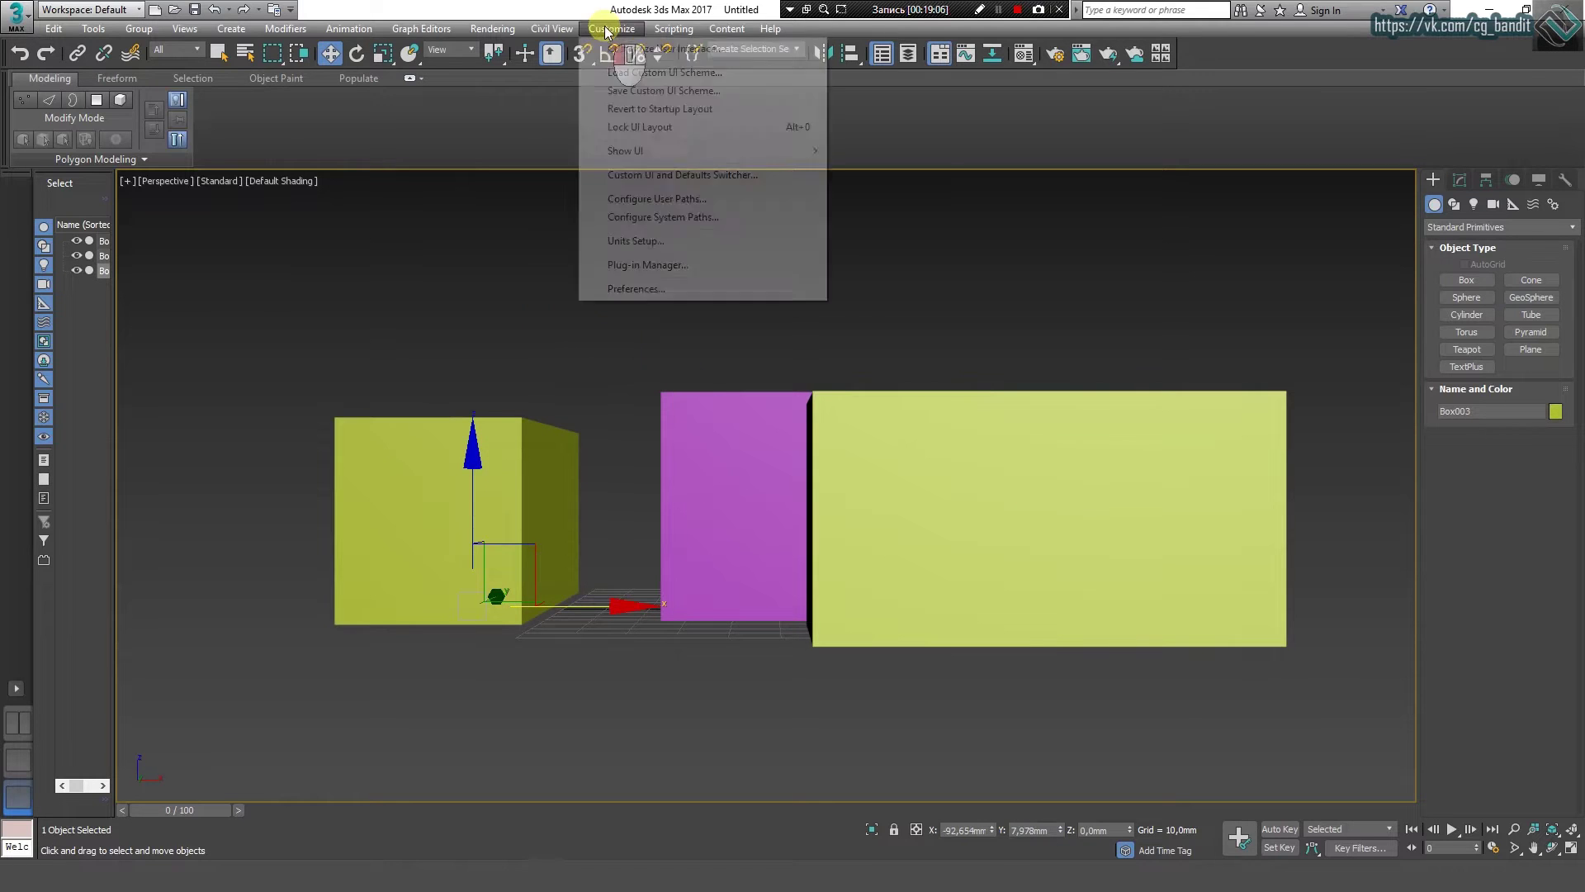
pyautogui.click(670, 287)
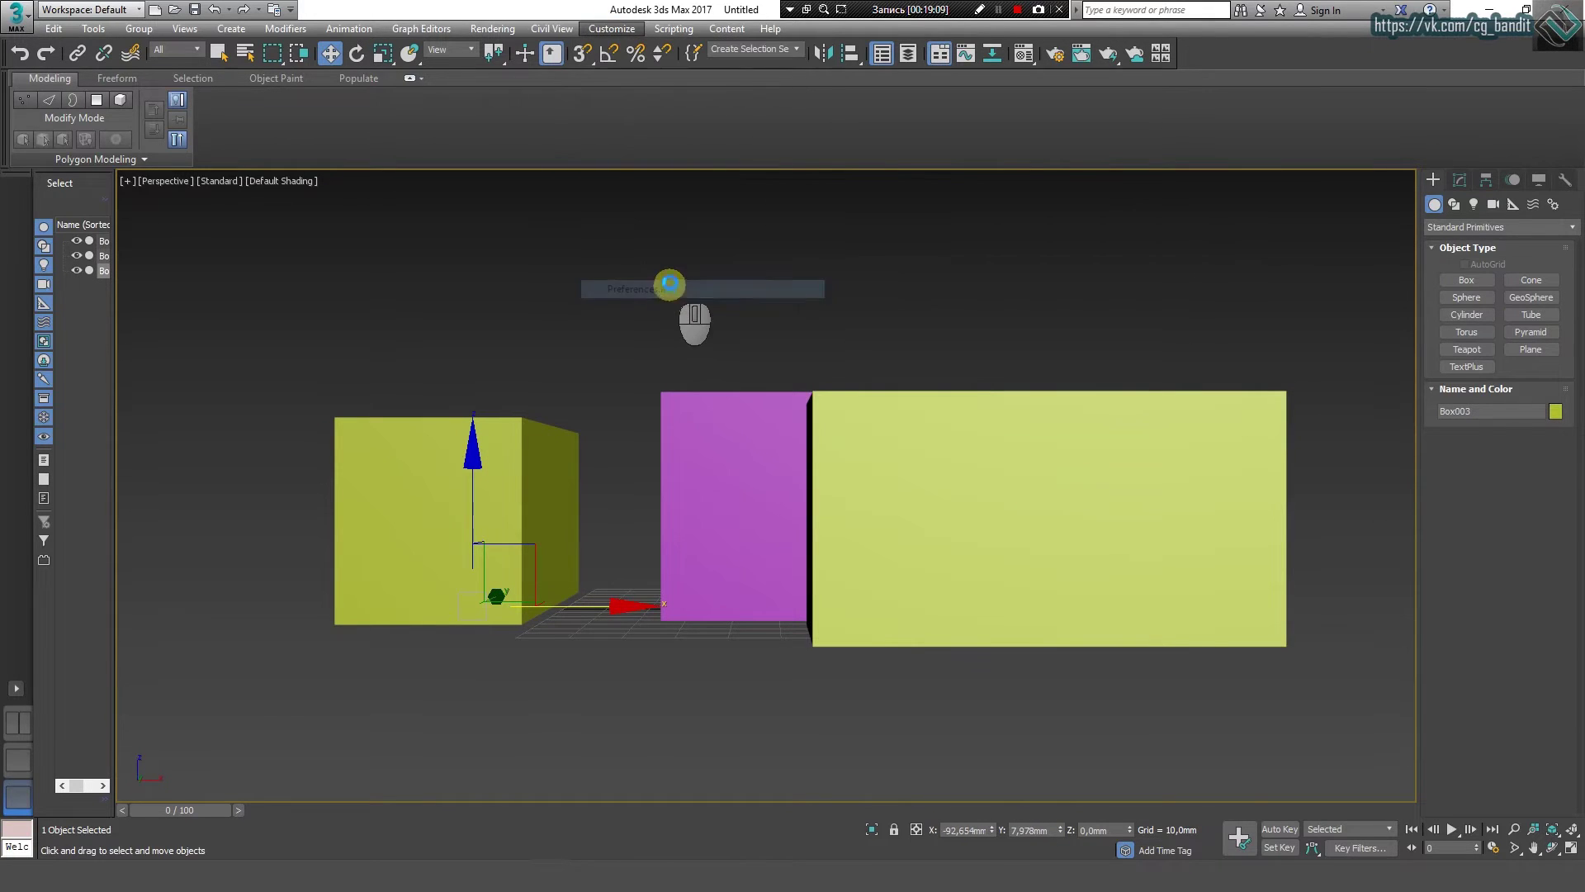
pyautogui.click(812, 383)
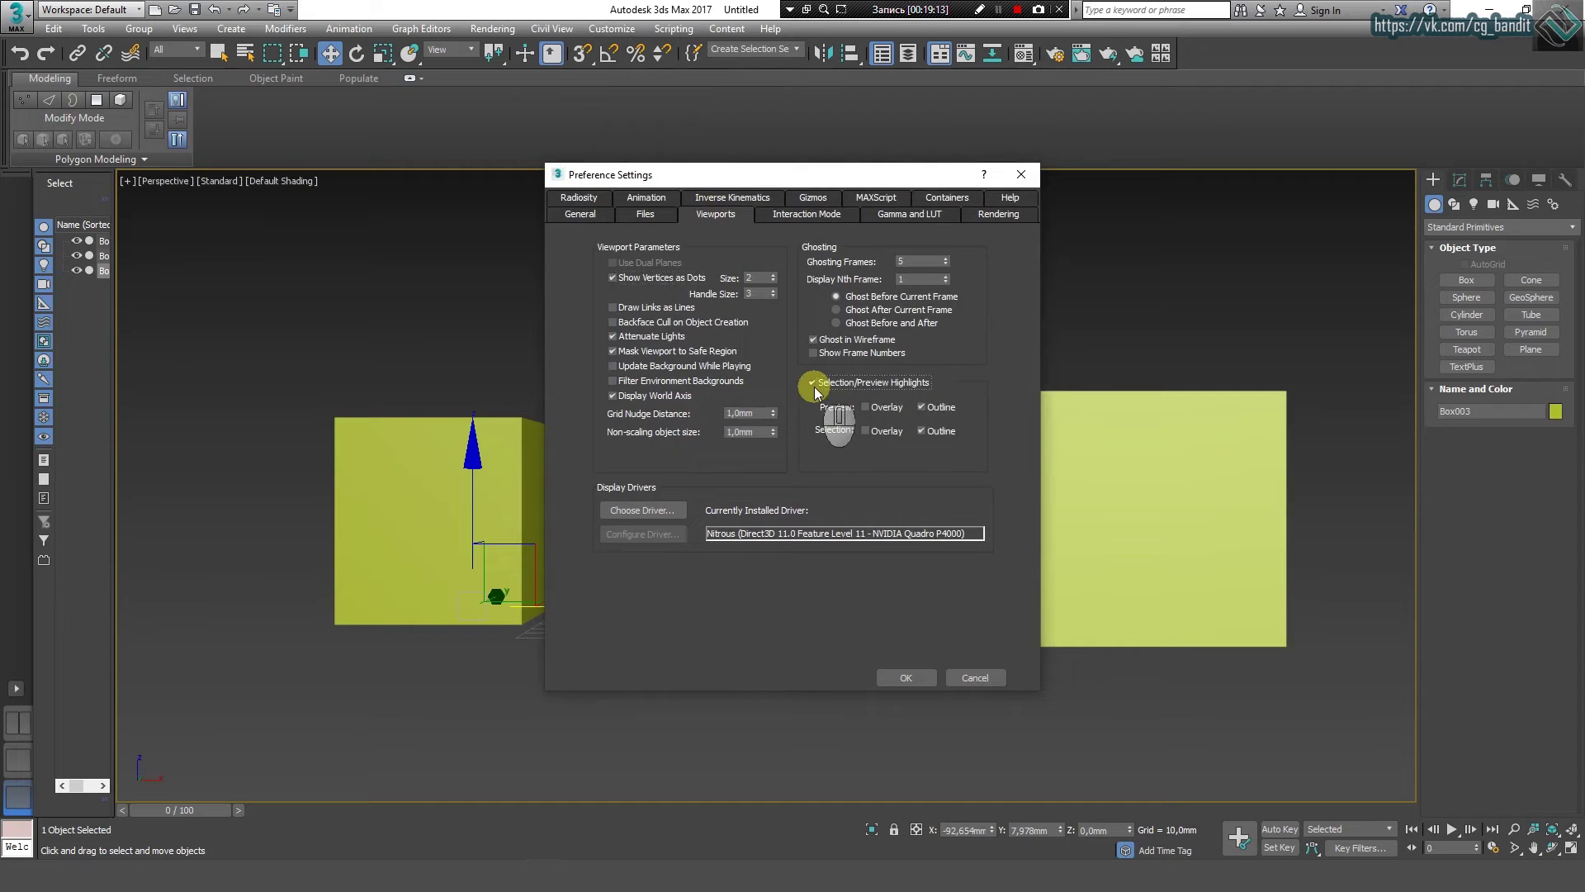
pyautogui.moveTo(825, 171); pyautogui.dragTo(497, 138)
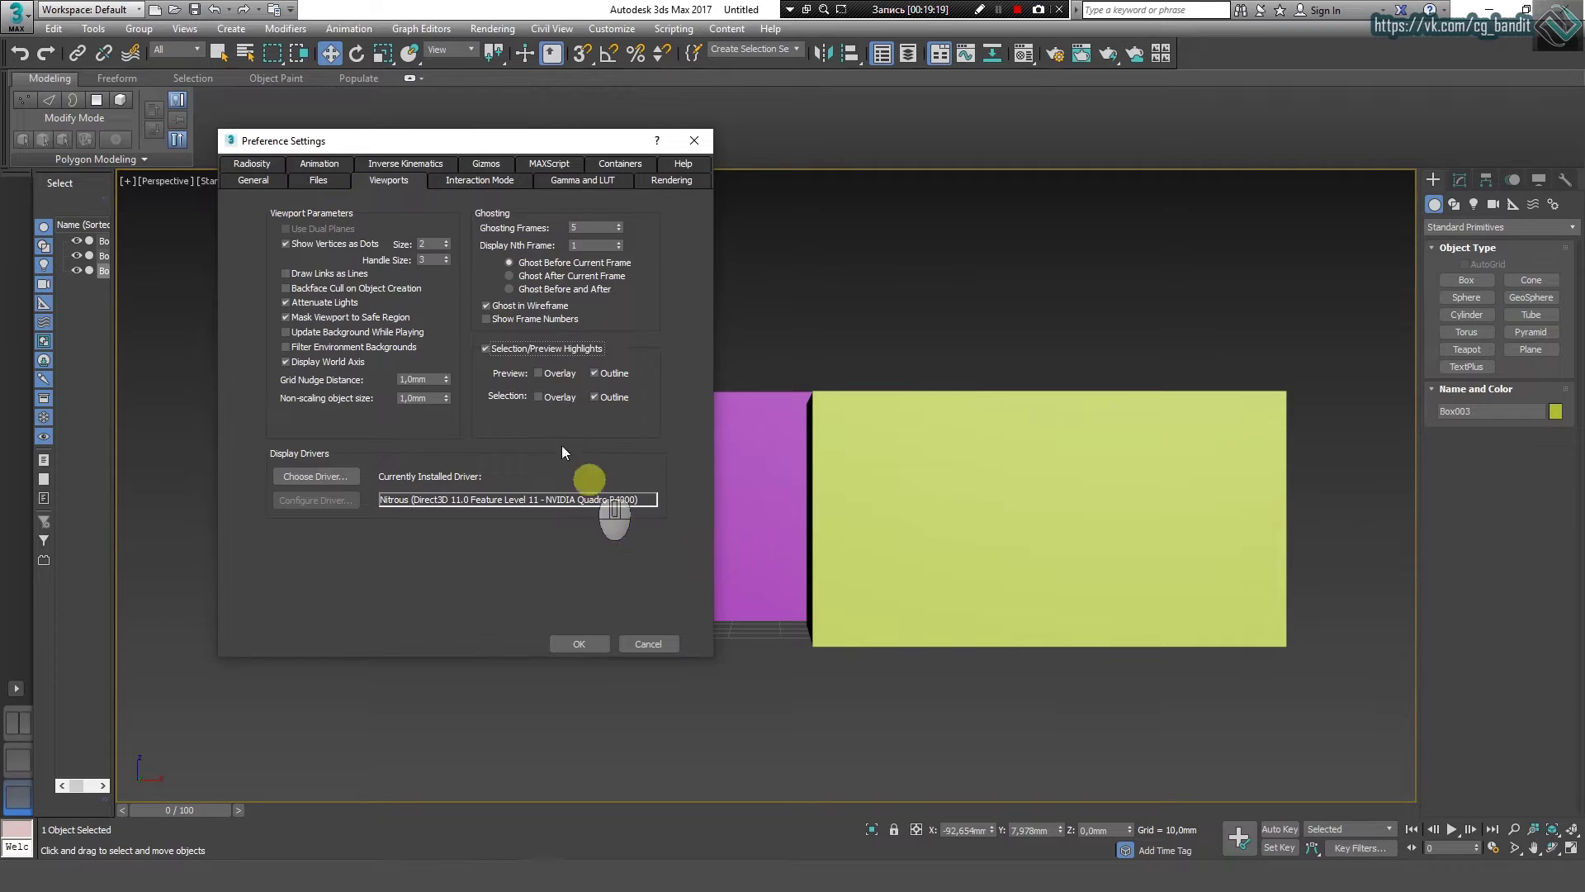
pyautogui.click(538, 373)
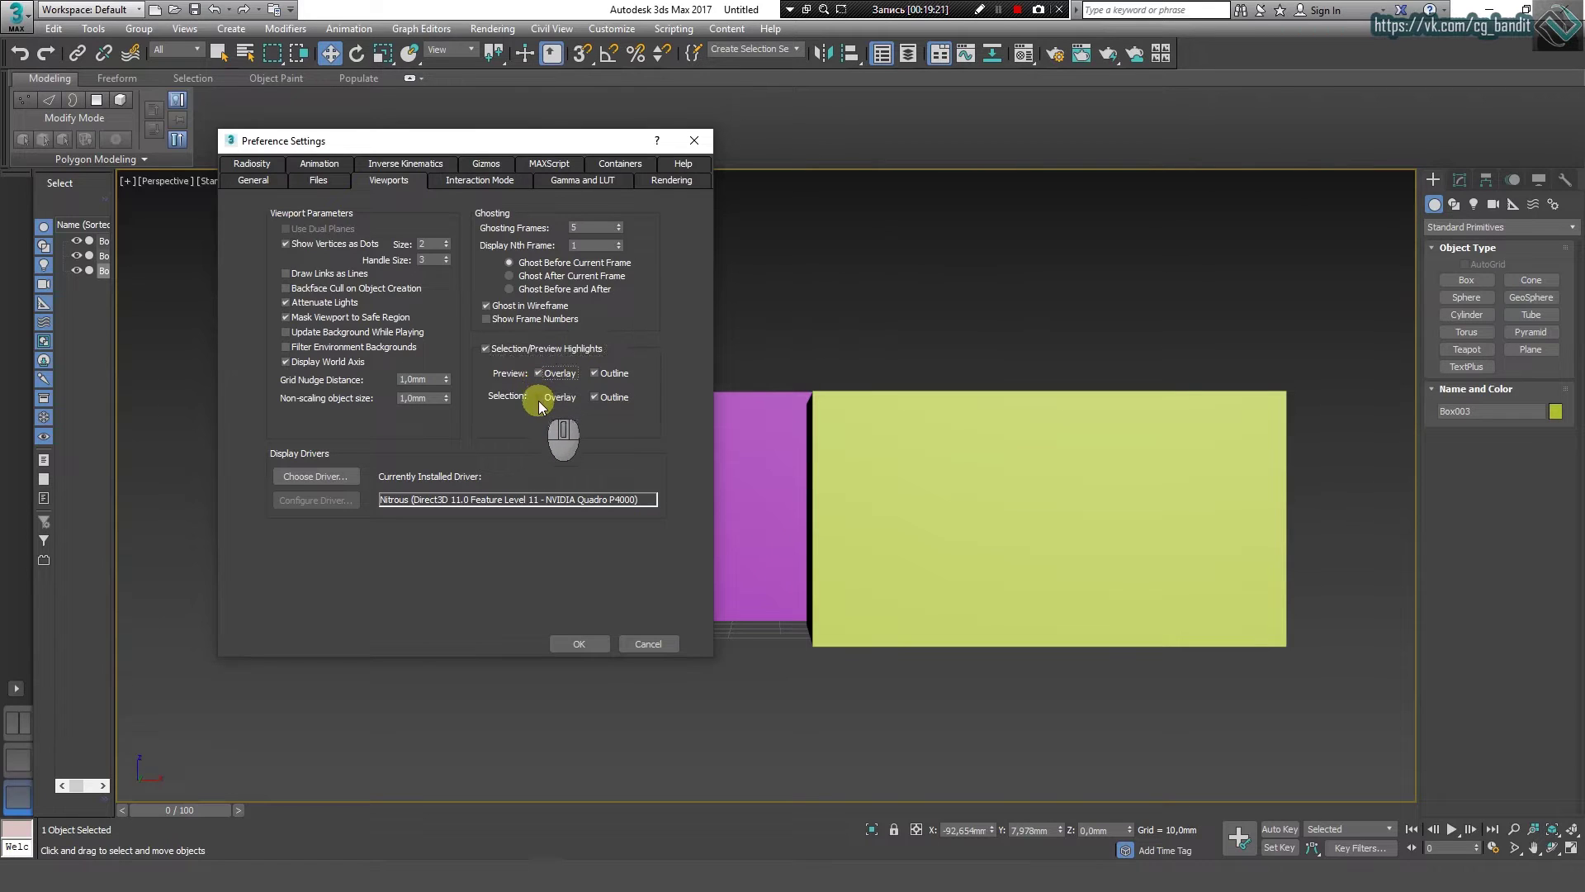
pyautogui.click(539, 397)
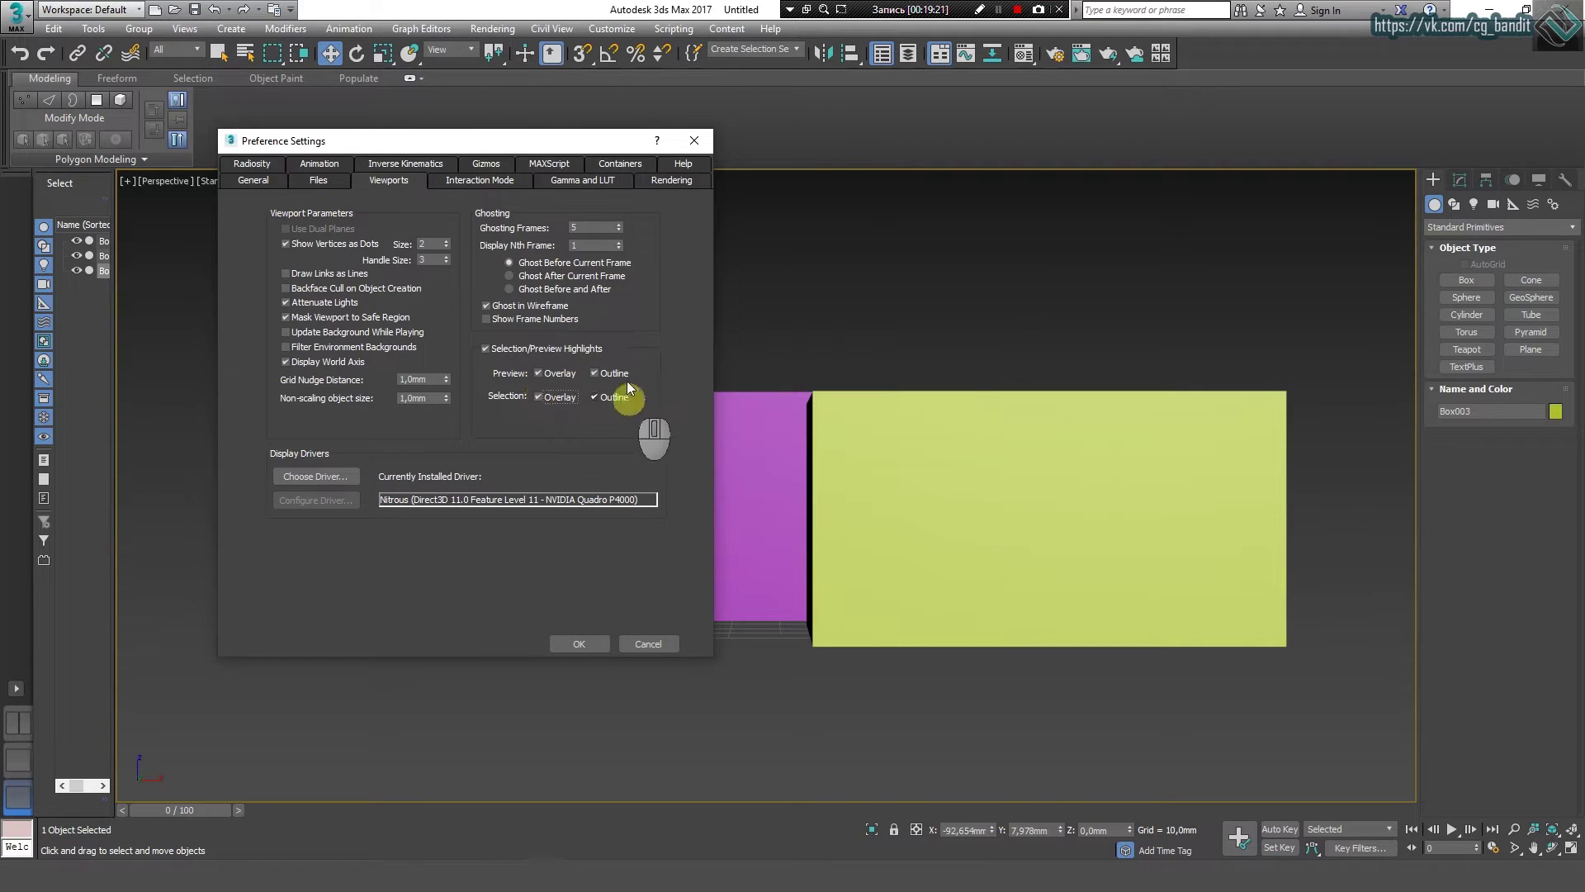
pyautogui.click(579, 643)
pyautogui.click(567, 722)
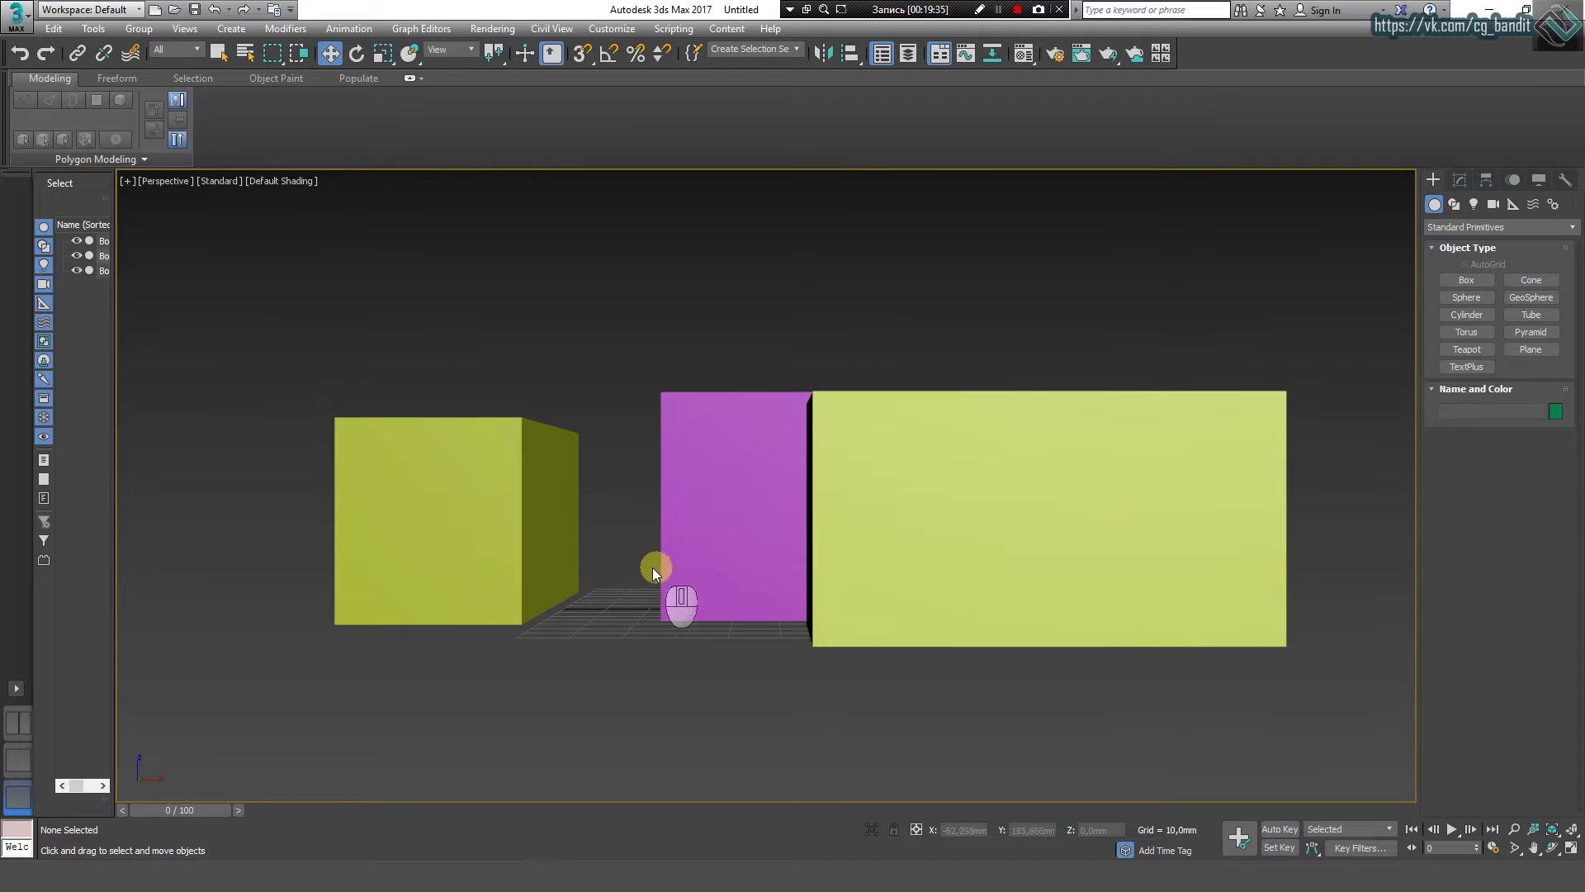
# Step: Select the purple box and mark its X, Y and Z gizmo axes and coordinate fields with the annotation pen, then clear the marks
pyautogui.click(778, 617)
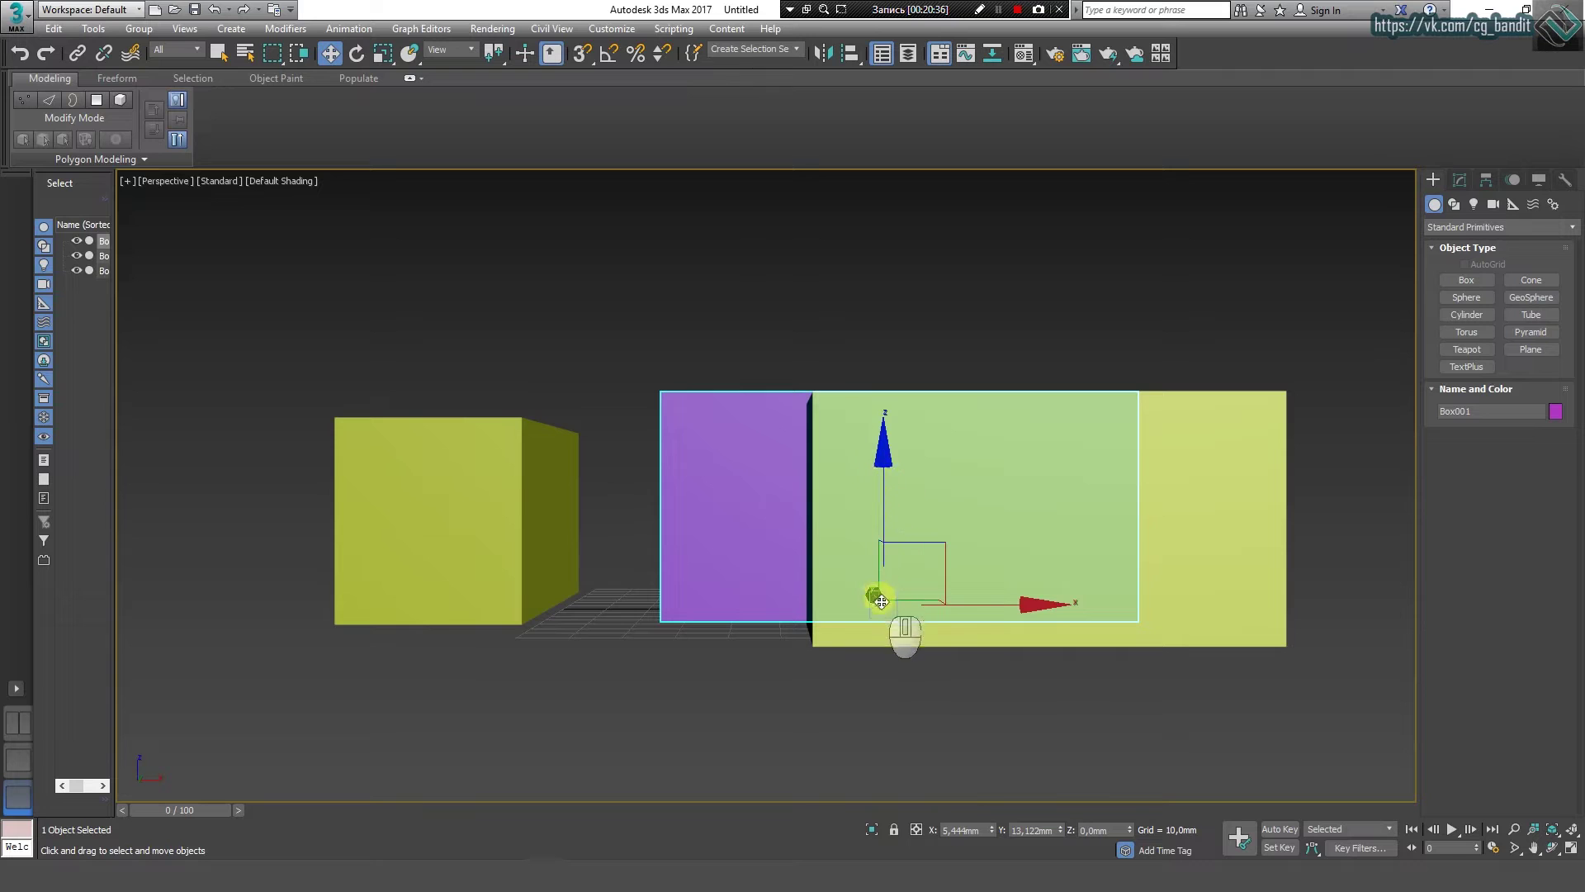
pyautogui.keyDown('alt'); pyautogui.moveTo(881, 442); pyautogui.dragTo(841, 530, button='middle'); pyautogui.keyUp('alt')
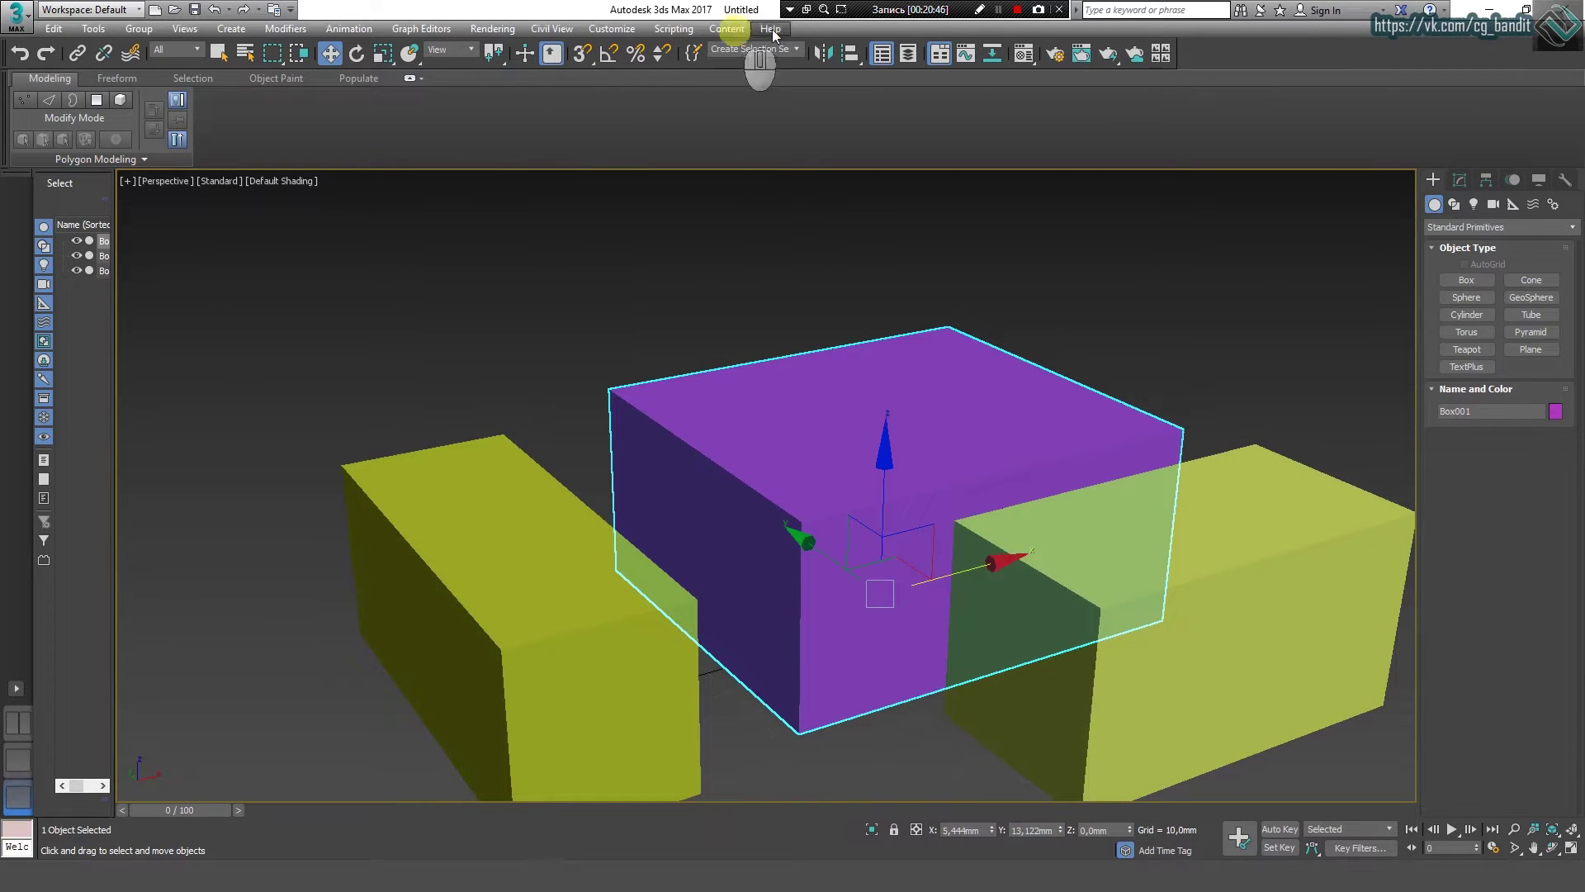
pyautogui.click(979, 10)
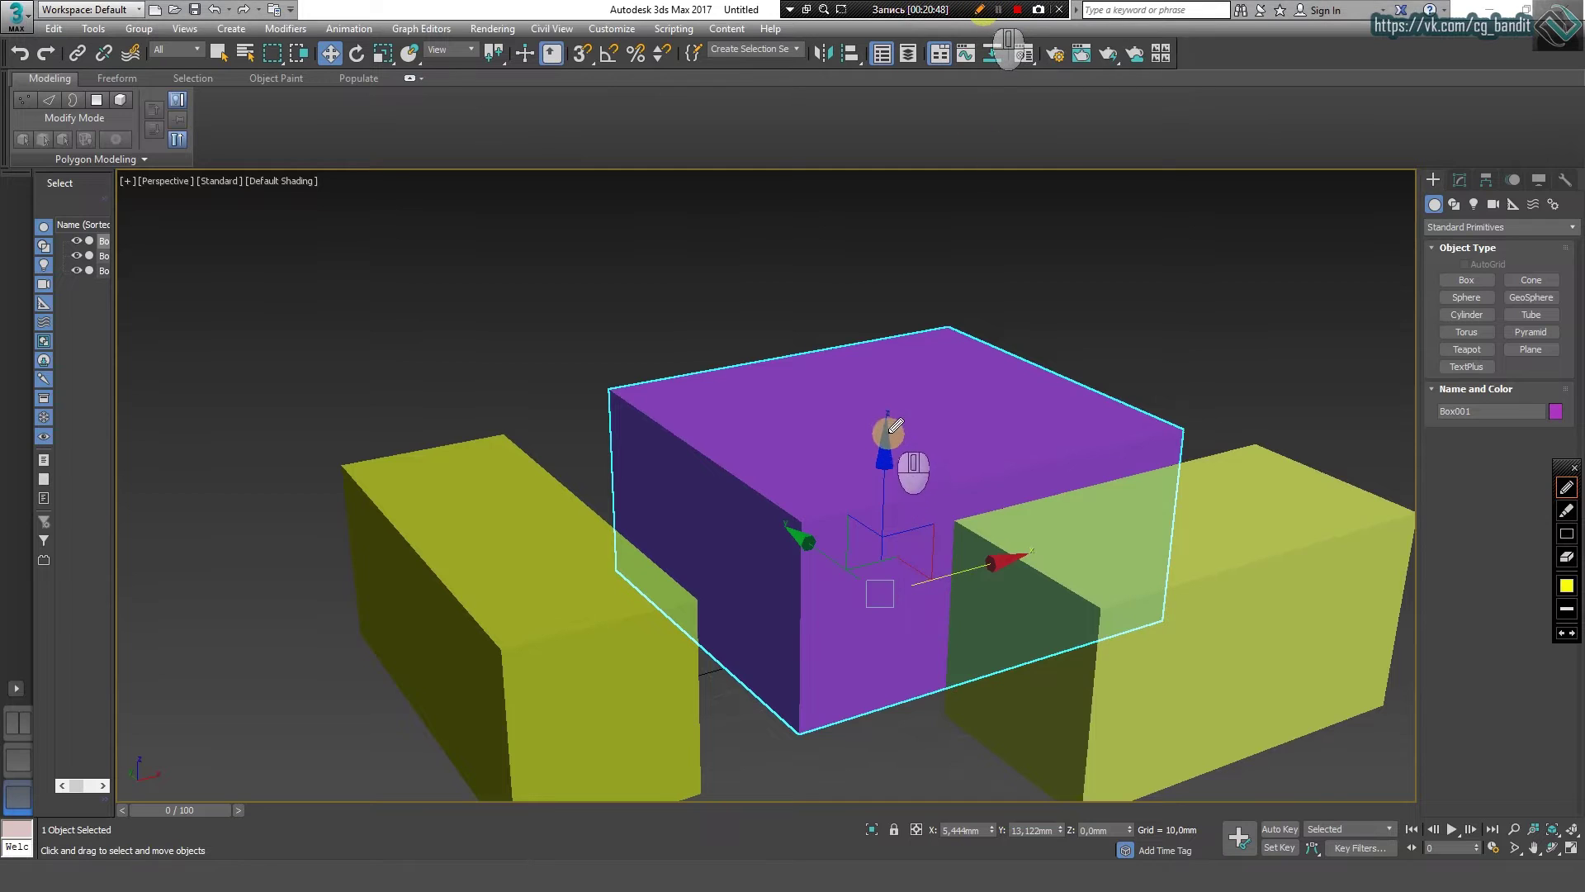
pyautogui.moveTo(886, 422)
pyautogui.mouseDown()
pyautogui.moveTo(880, 573)
pyautogui.moveTo(841, 566)
pyautogui.moveTo(885, 591)
pyautogui.moveTo(996, 564)
pyautogui.mouseUp()
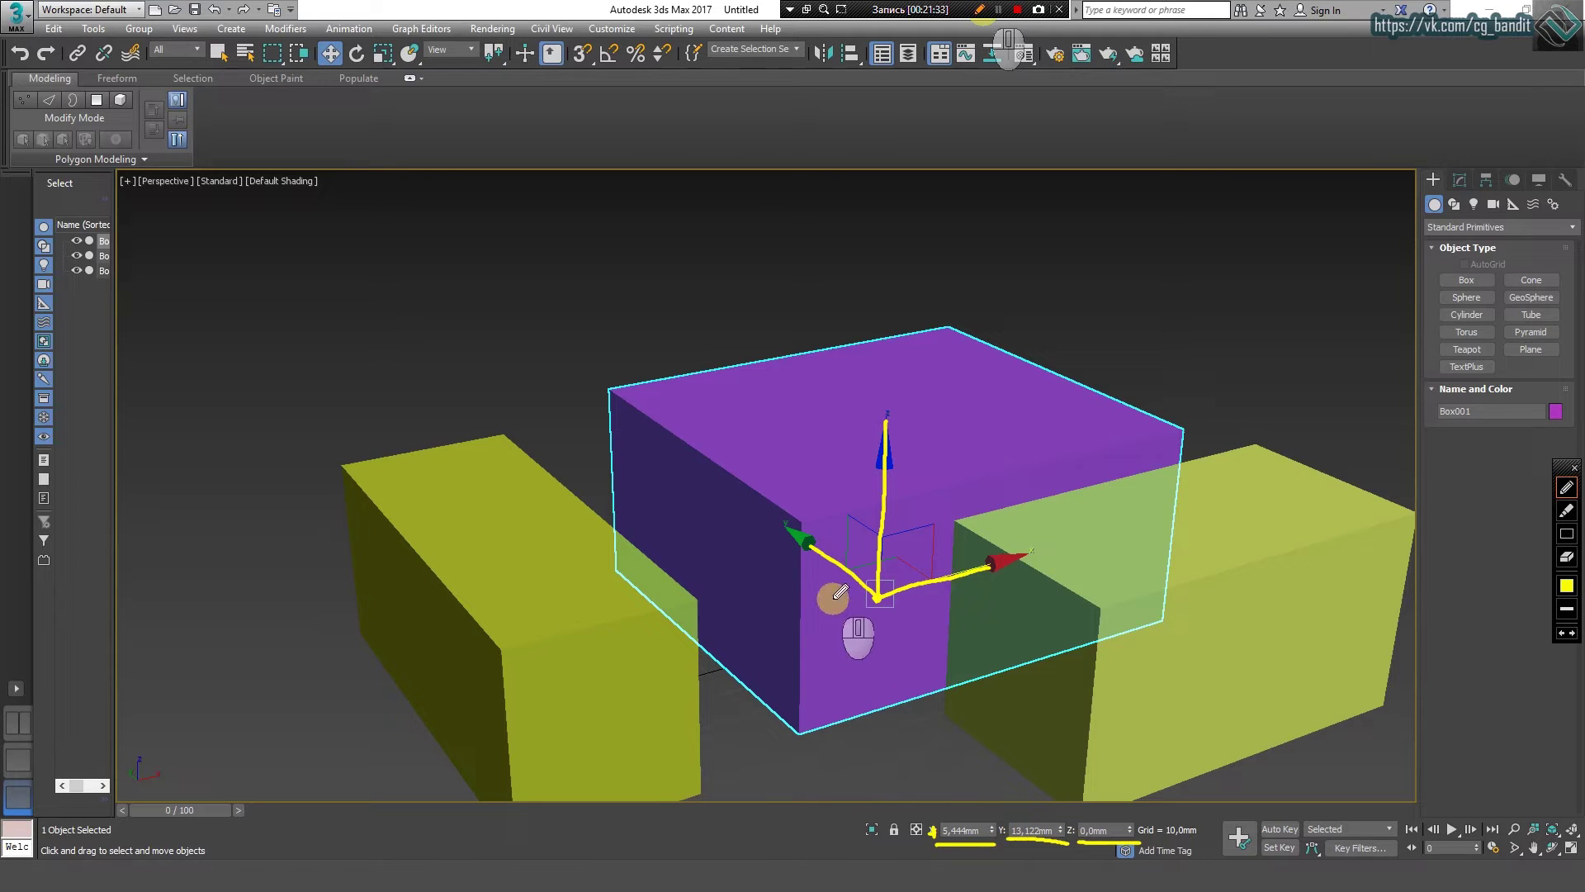
pyautogui.press('Escape')
# Step: Move the purple box along its X and Y axes to behind the two yellow boxes, and return to the four-view layout
pyautogui.moveTo(945, 578)
pyautogui.mouseDown()
pyautogui.moveTo(763, 648)
pyautogui.moveTo(774, 641)
pyautogui.mouseUp()
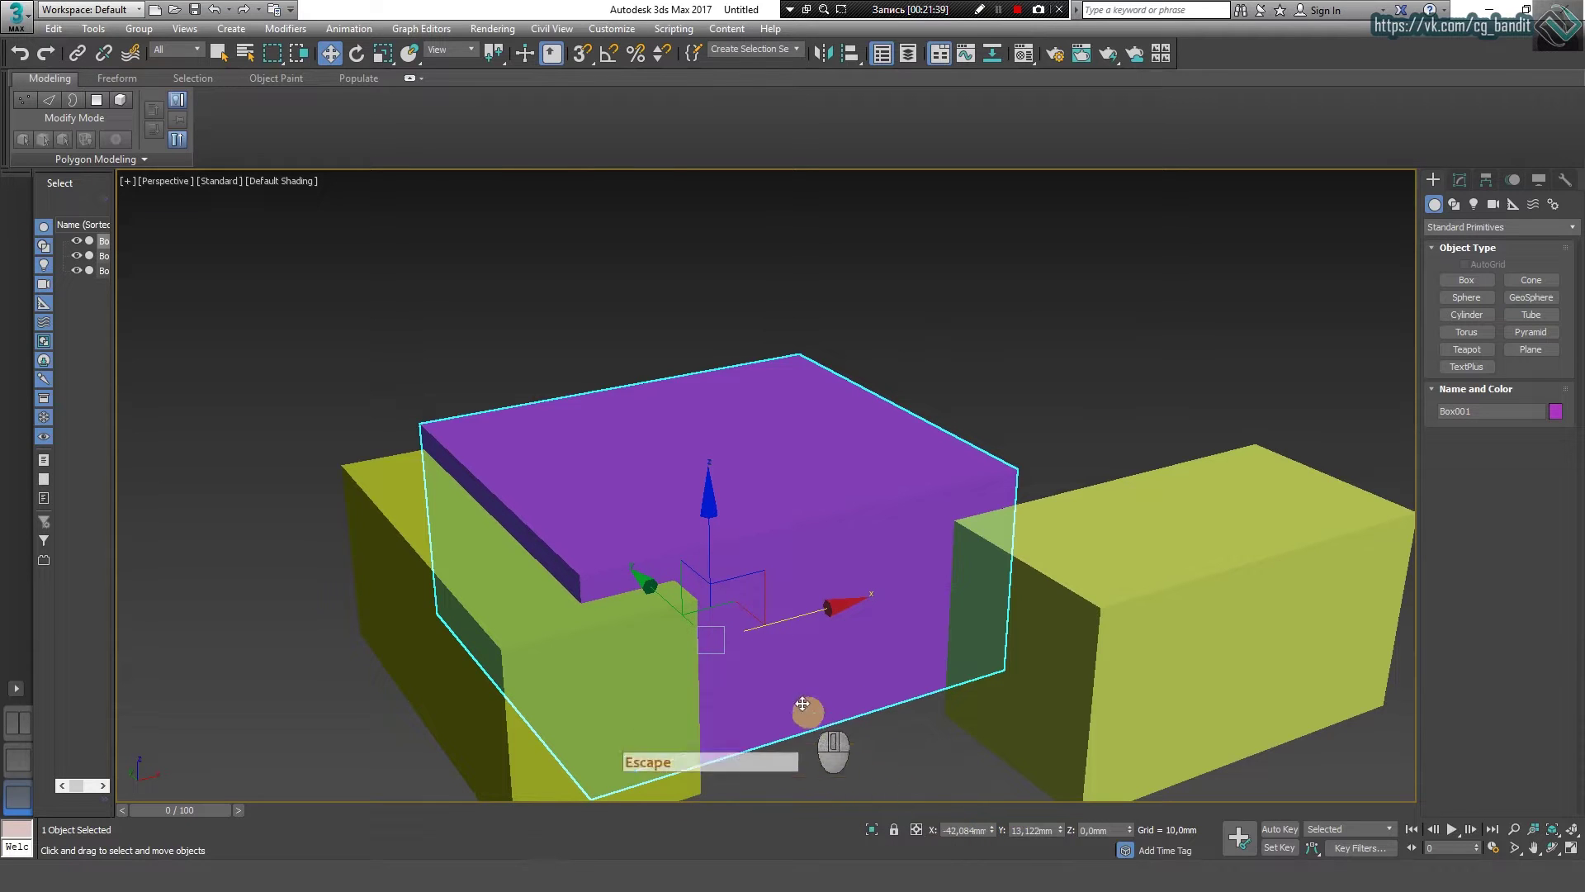
pyautogui.moveTo(694, 611); pyautogui.dragTo(921, 813)
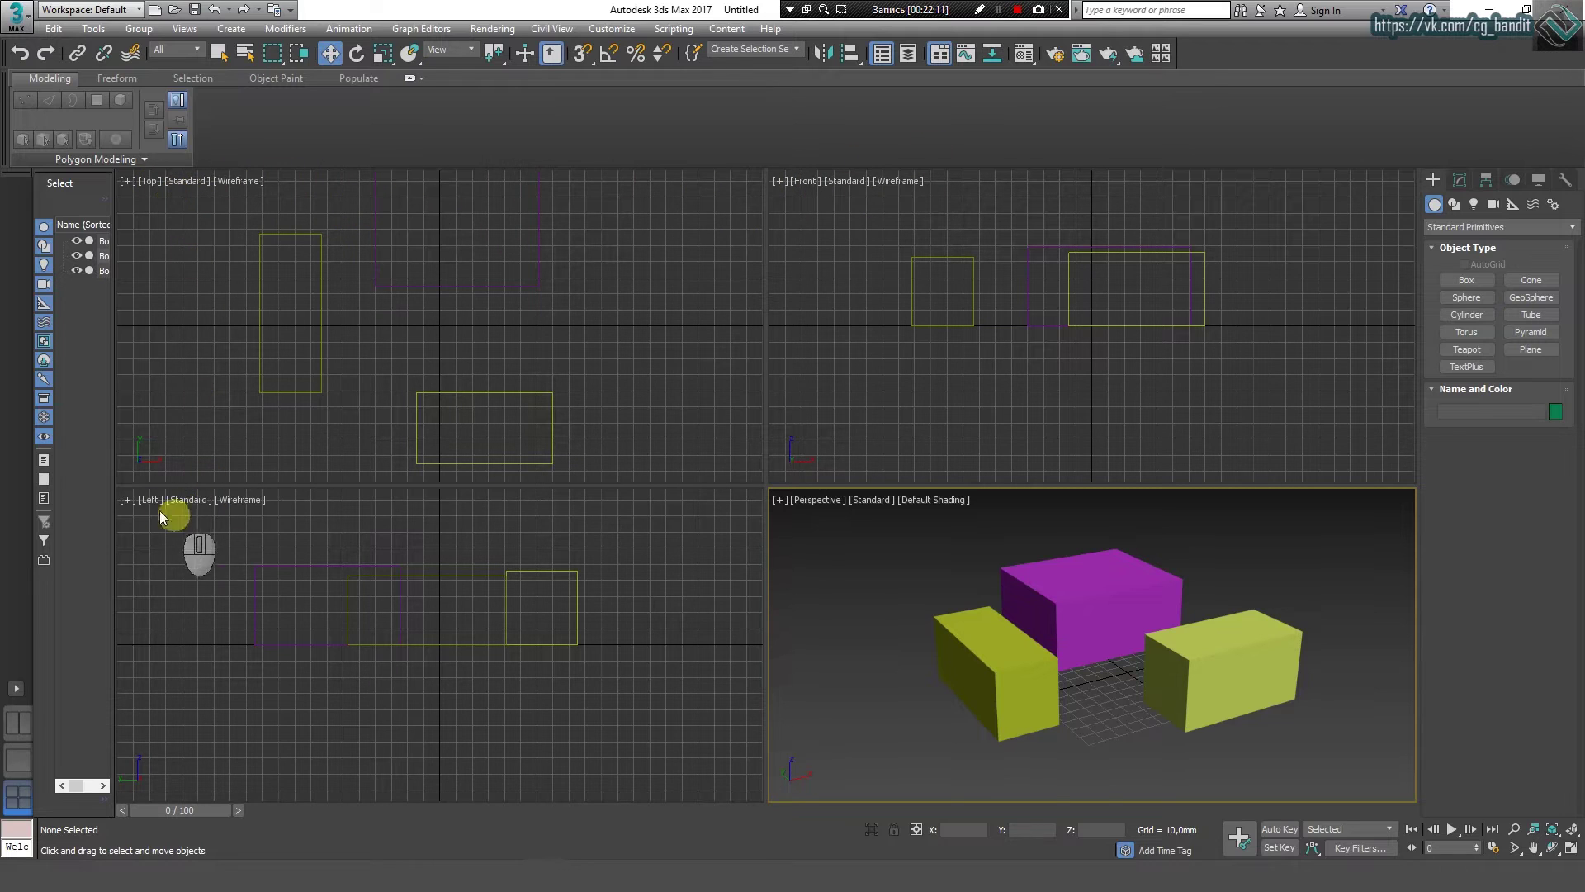
# Step: Switch the Perspective viewport to the Top, Bottom and Front views in turn, return it to Perspective, and look around the boxes
pyautogui.click(819, 500)
pyautogui.click(780, 556)
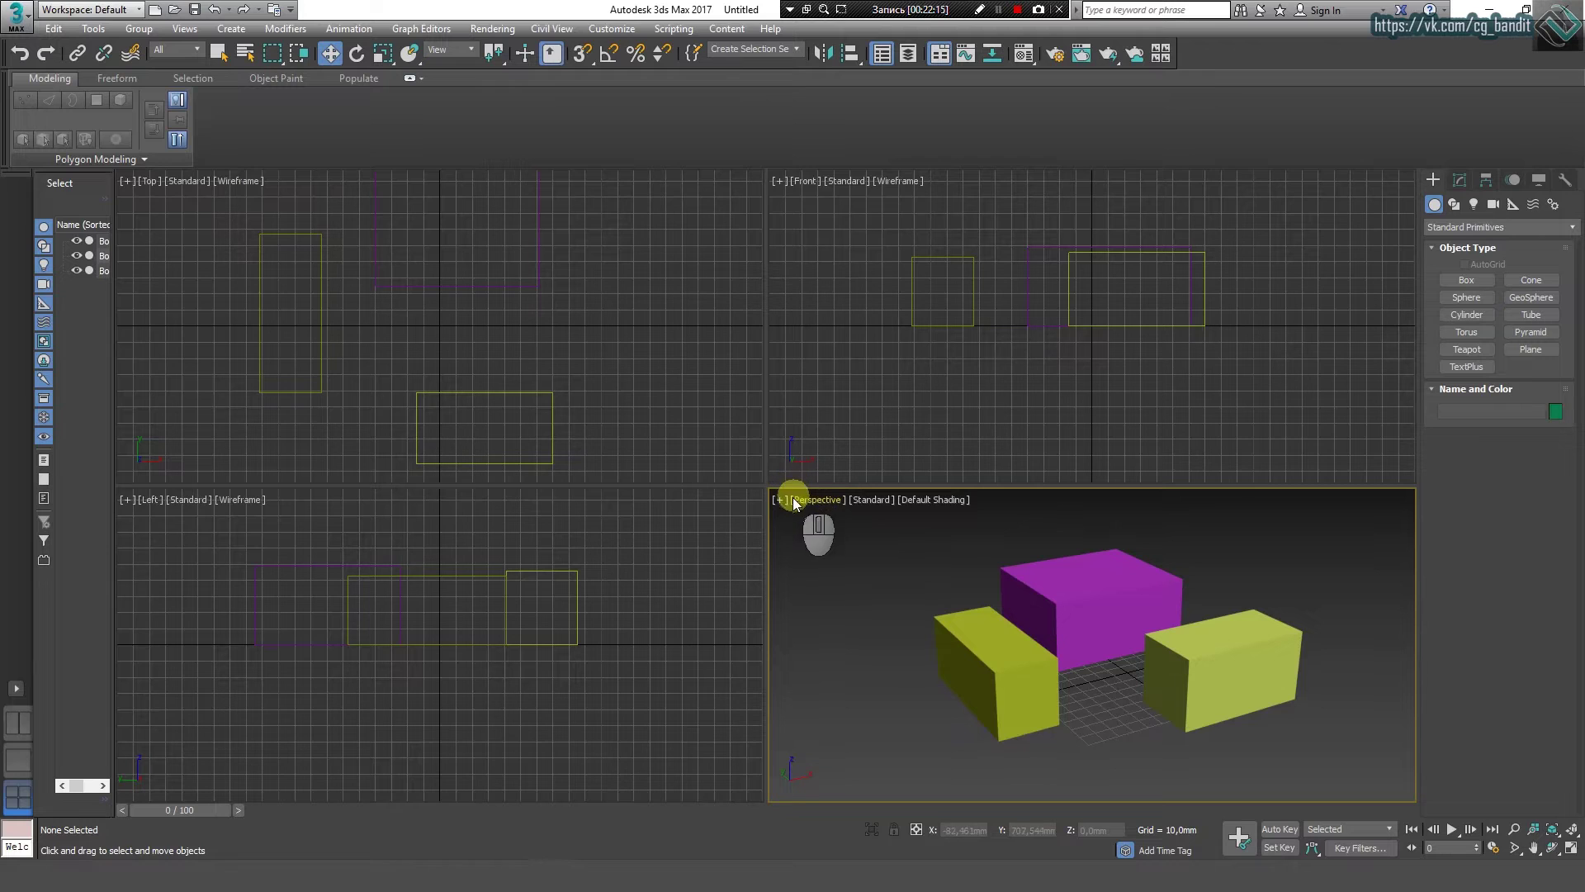
pyautogui.click(797, 499)
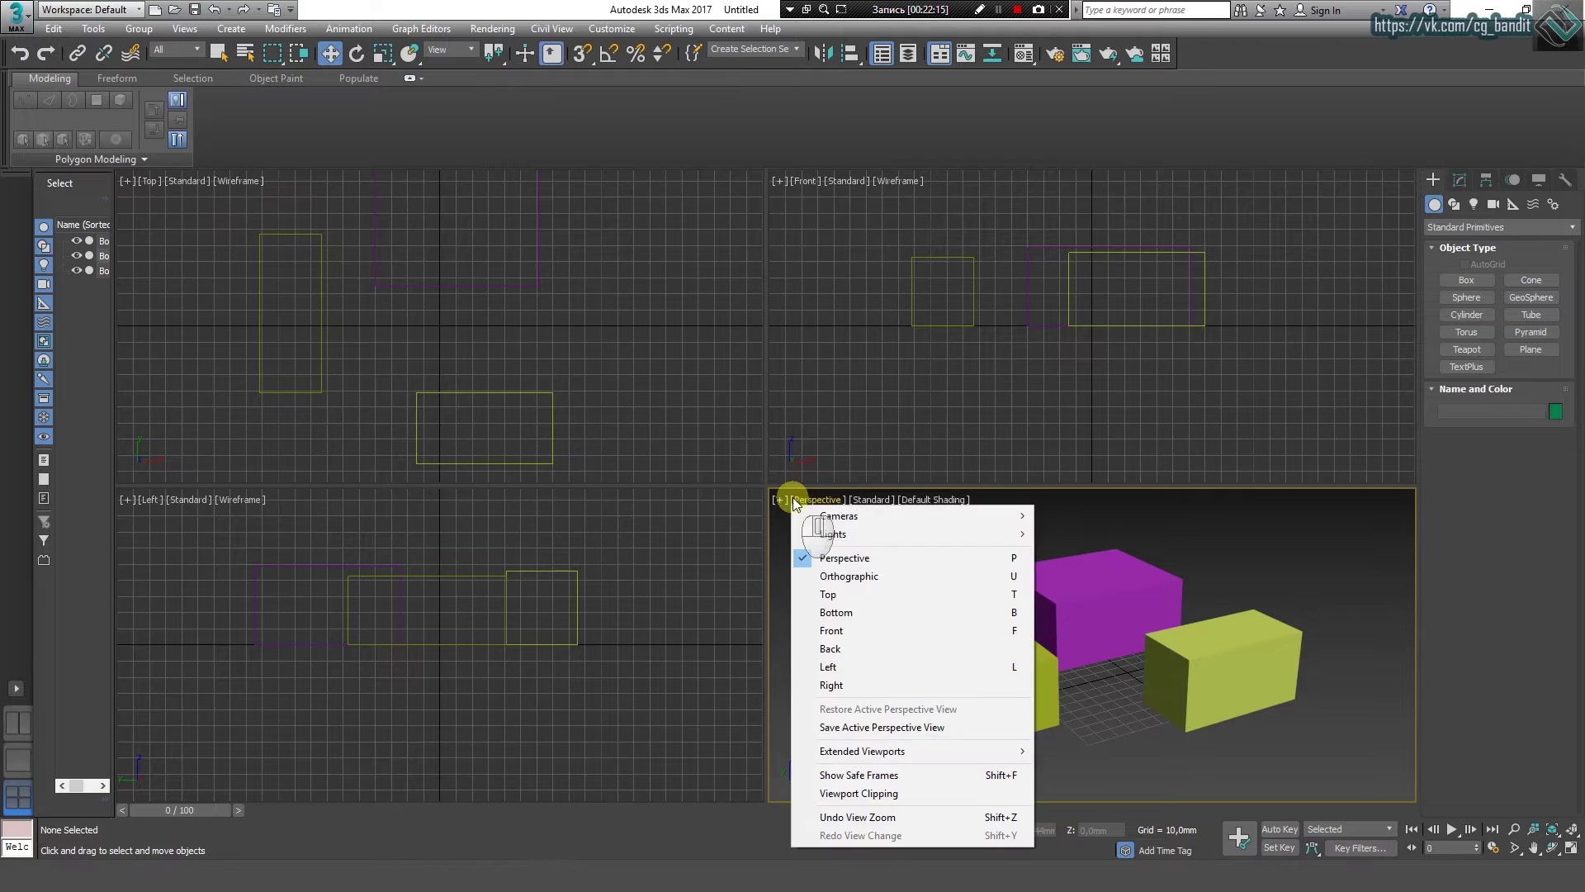
pyautogui.click(831, 593)
pyautogui.click(802, 501)
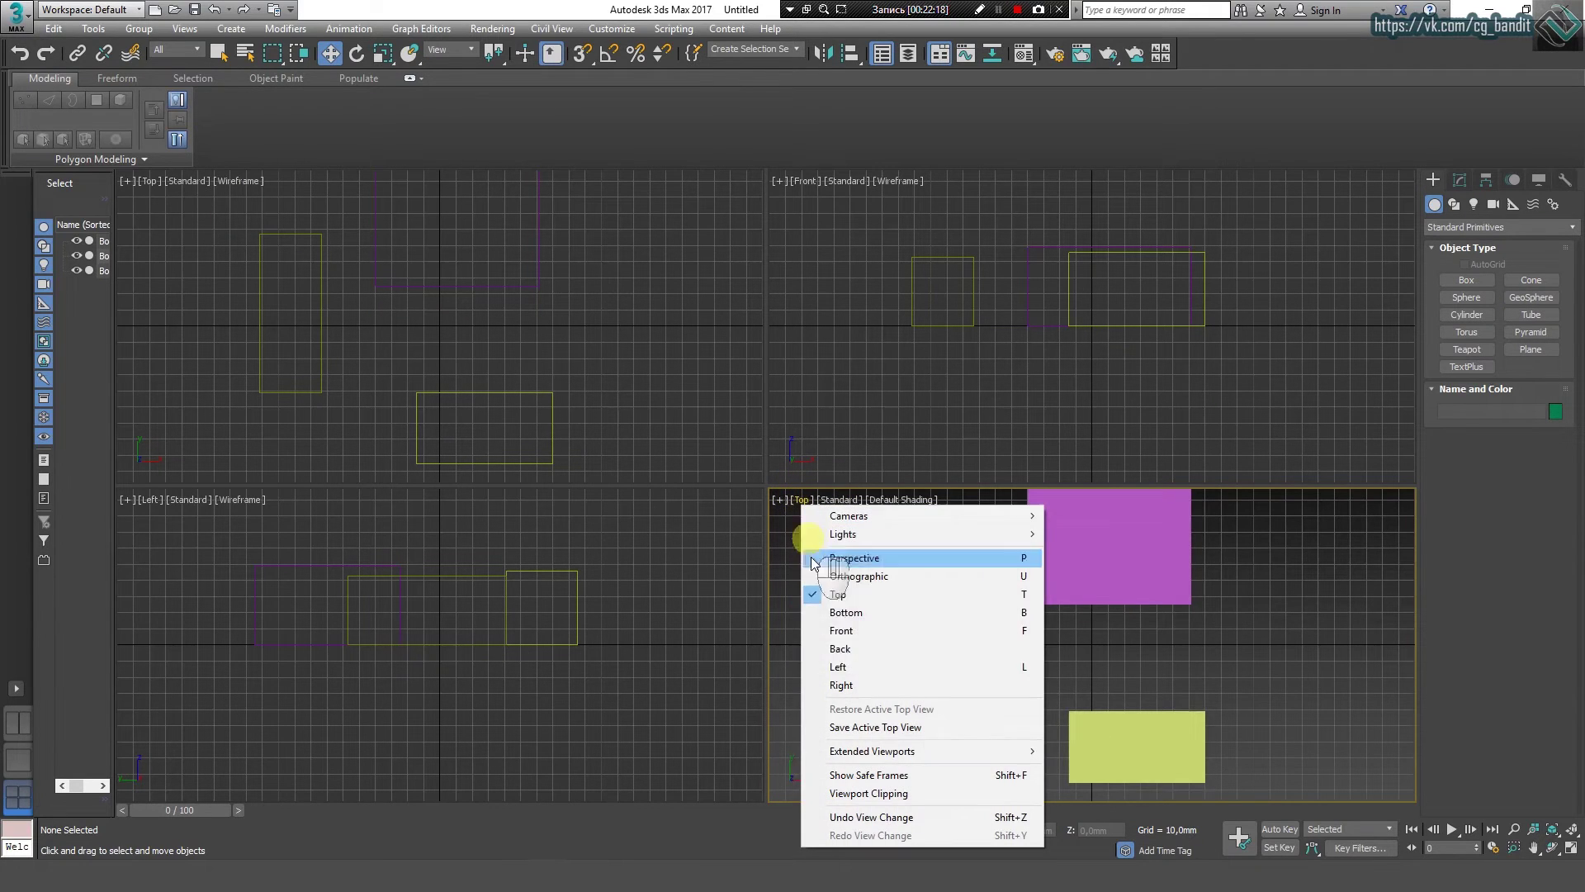
pyautogui.click(825, 613)
pyautogui.click(808, 500)
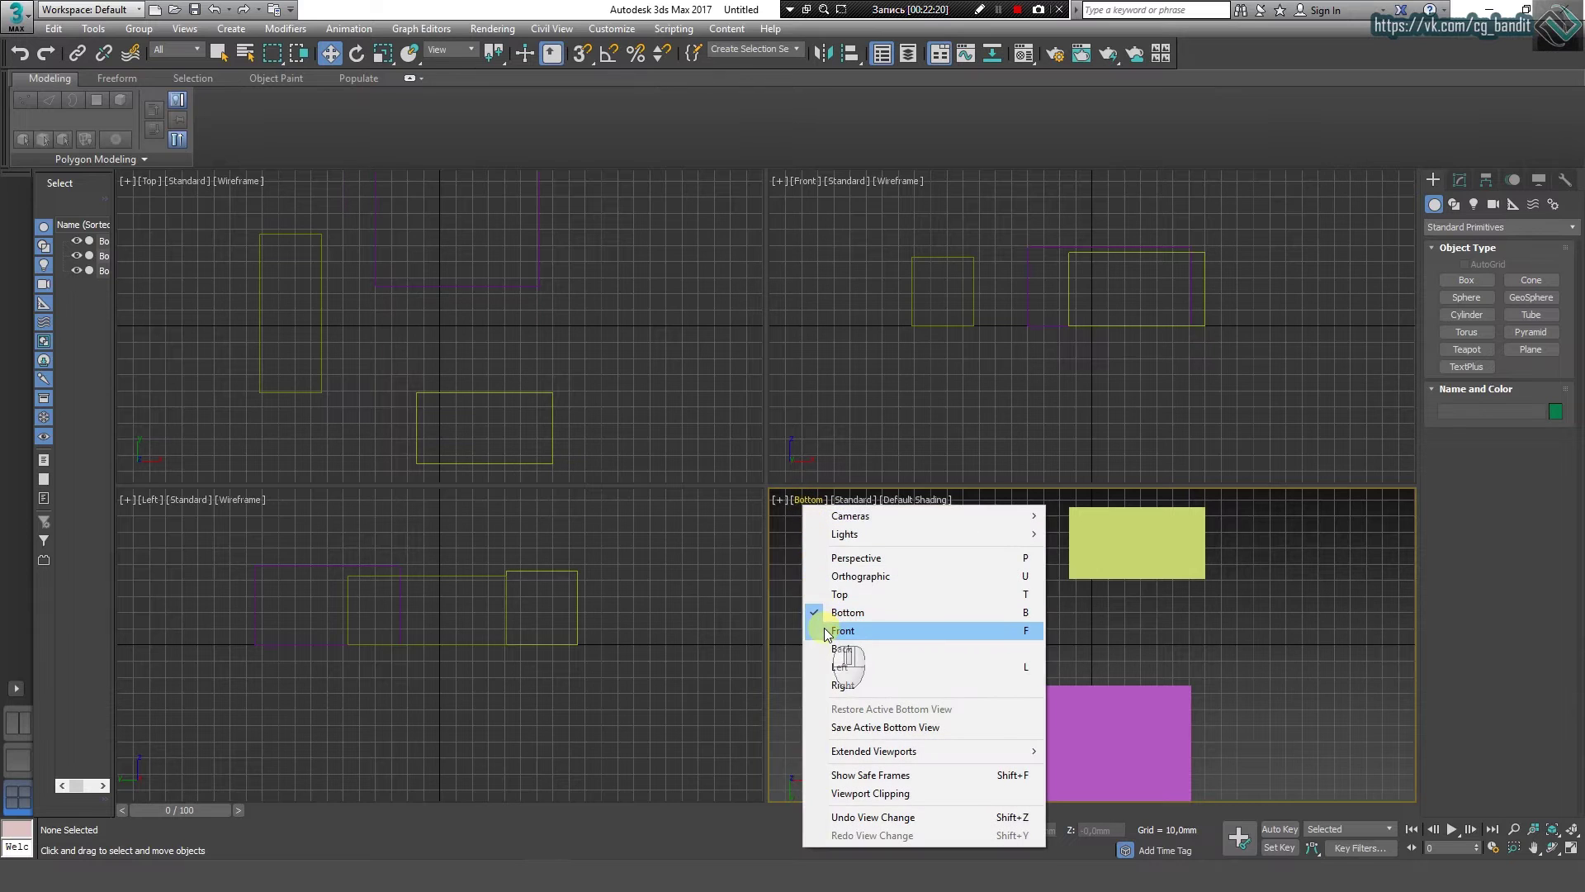
pyautogui.click(826, 630)
pyautogui.click(808, 499)
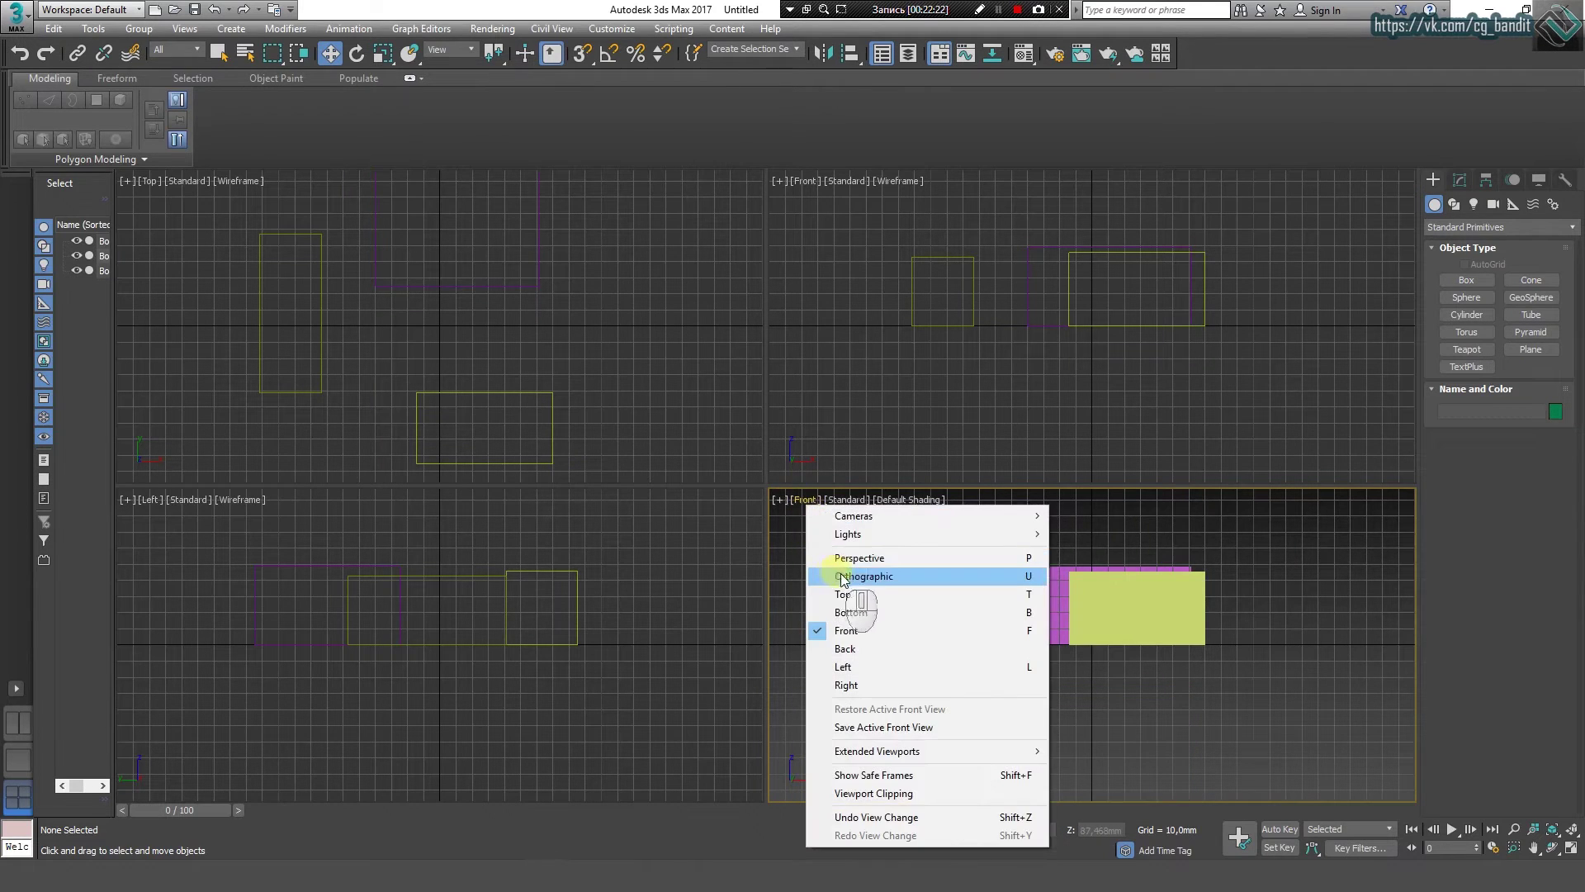
pyautogui.click(844, 558)
pyautogui.click(1068, 596)
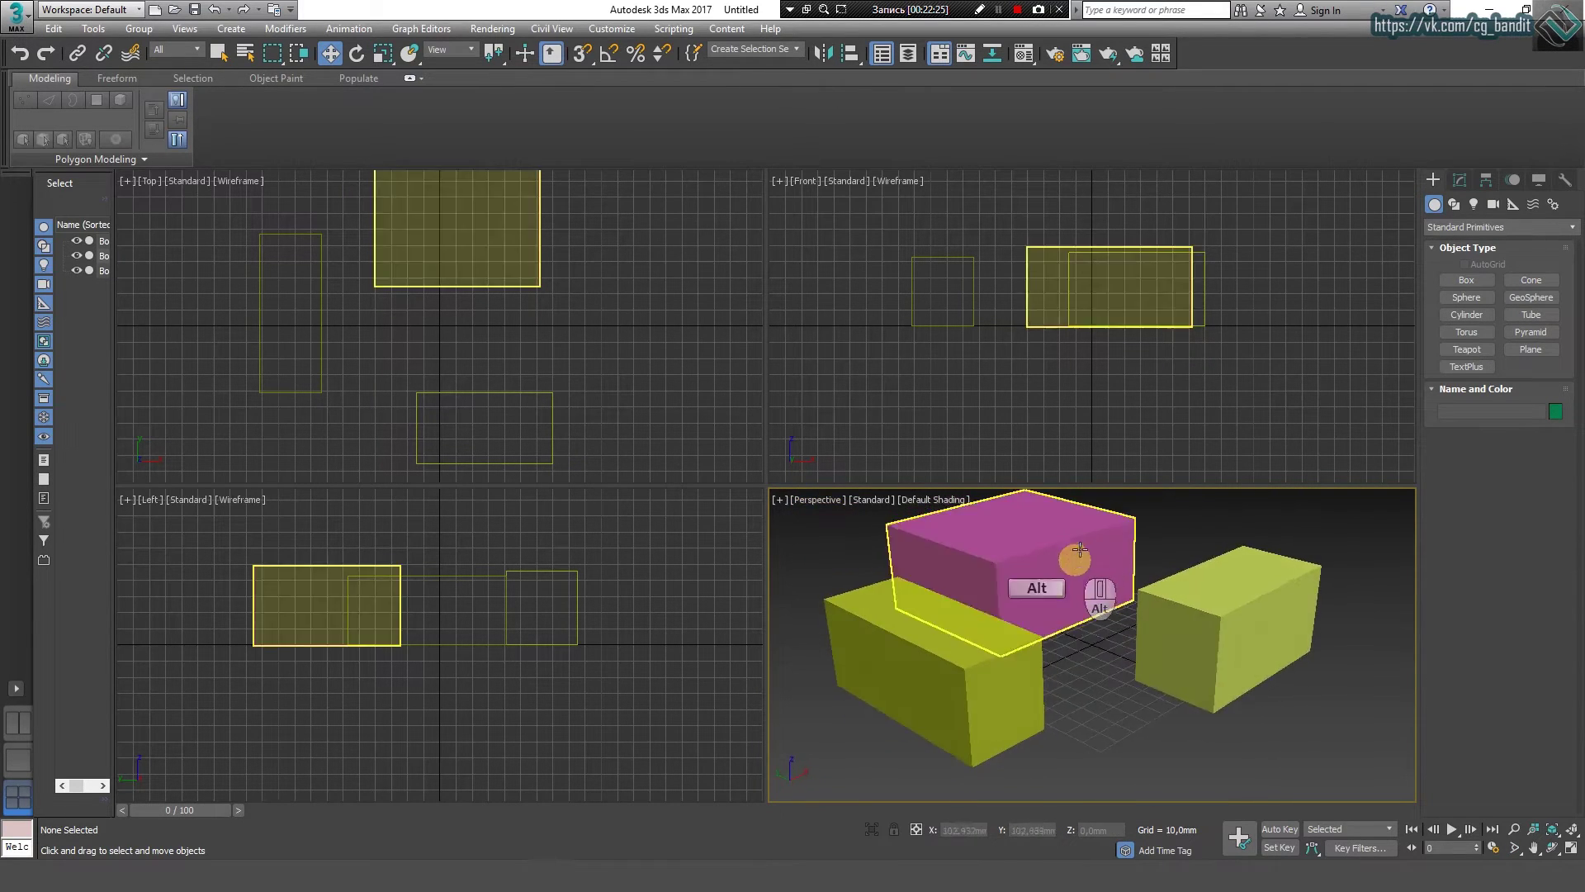
pyautogui.moveTo(1069, 596); pyautogui.dragTo(1071, 570, button='middle')
pyautogui.hotkey('ctrl', 'd')
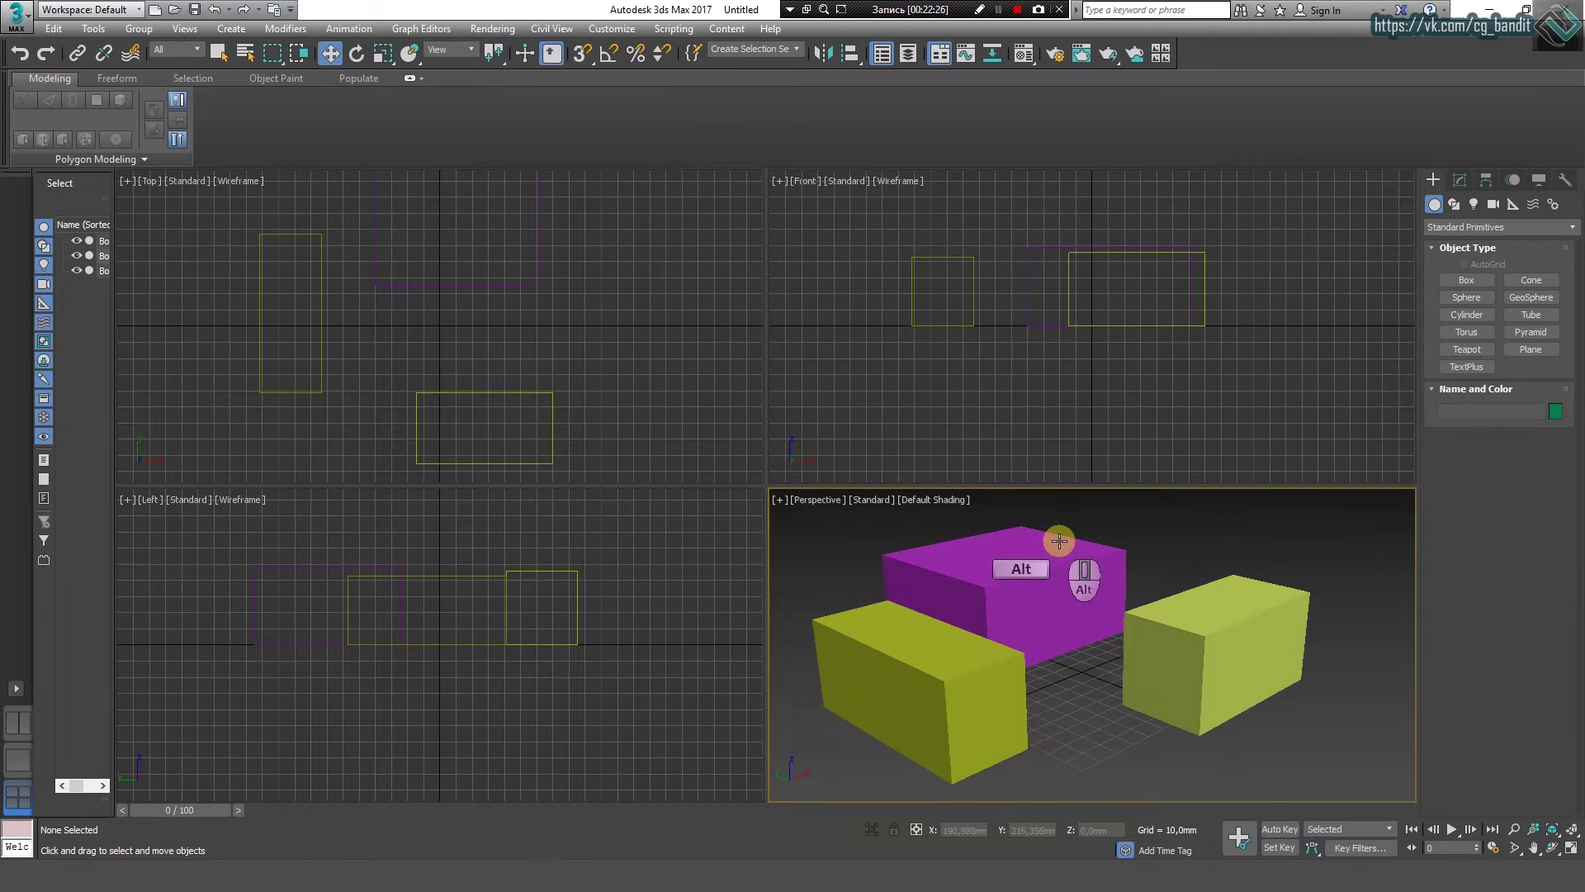
# Step: Mark the zero axes in the Front and Top viewports, the origin, one grid cell and the grid spacing with the annotation pen
pyautogui.click(979, 9)
pyautogui.moveTo(1093, 171); pyautogui.dragTo(1091, 470)
pyautogui.moveTo(793, 326); pyautogui.dragTo(1363, 326)
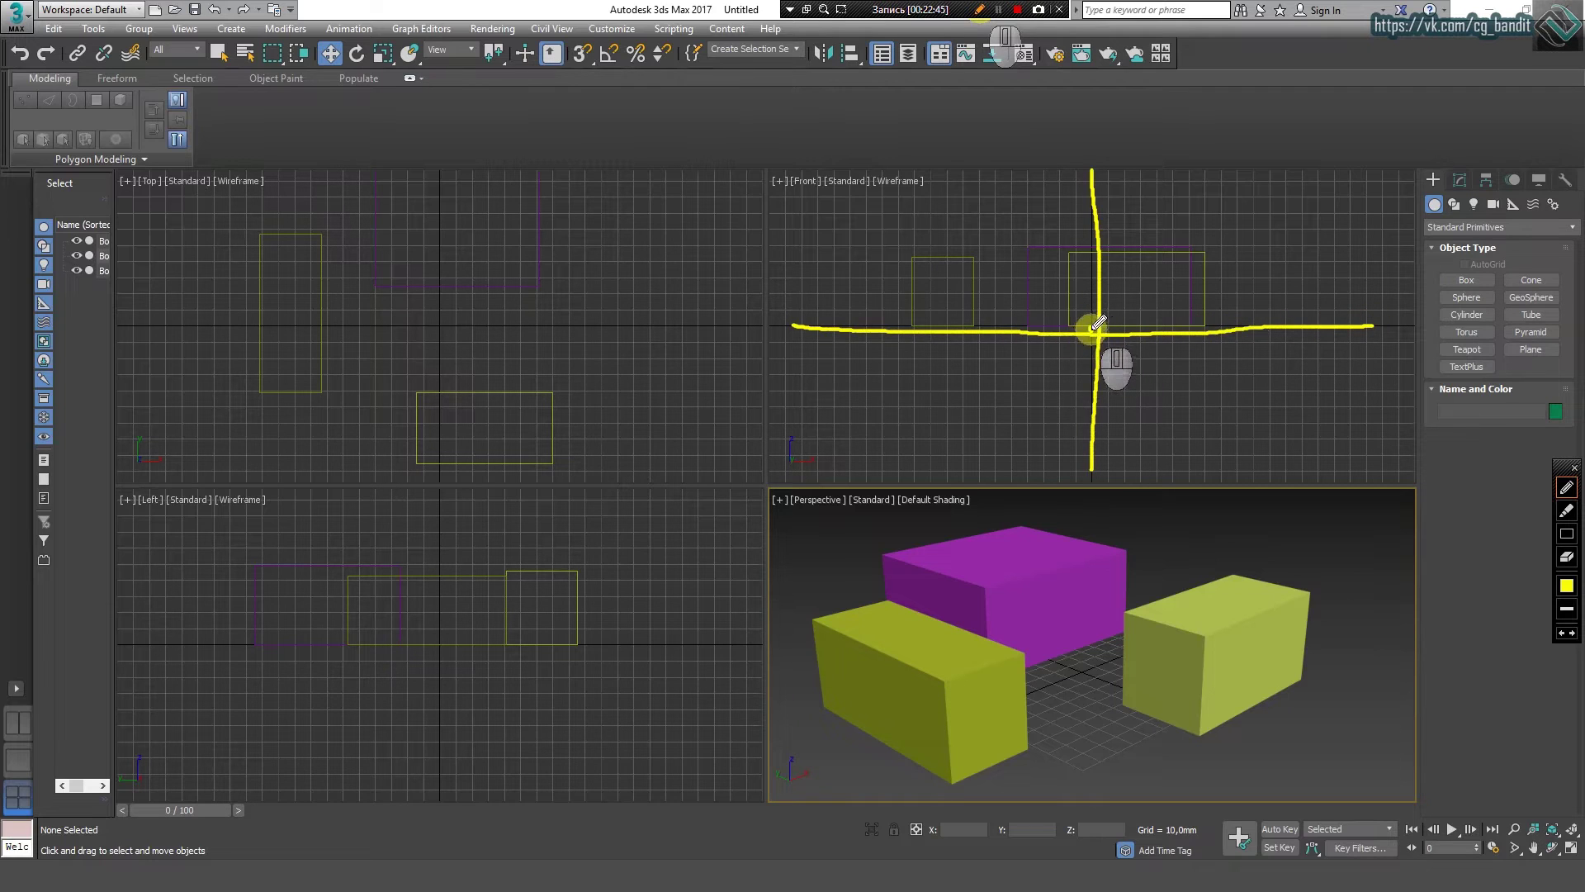
pyautogui.moveTo(1189, 835); pyautogui.dragTo(1210, 838)
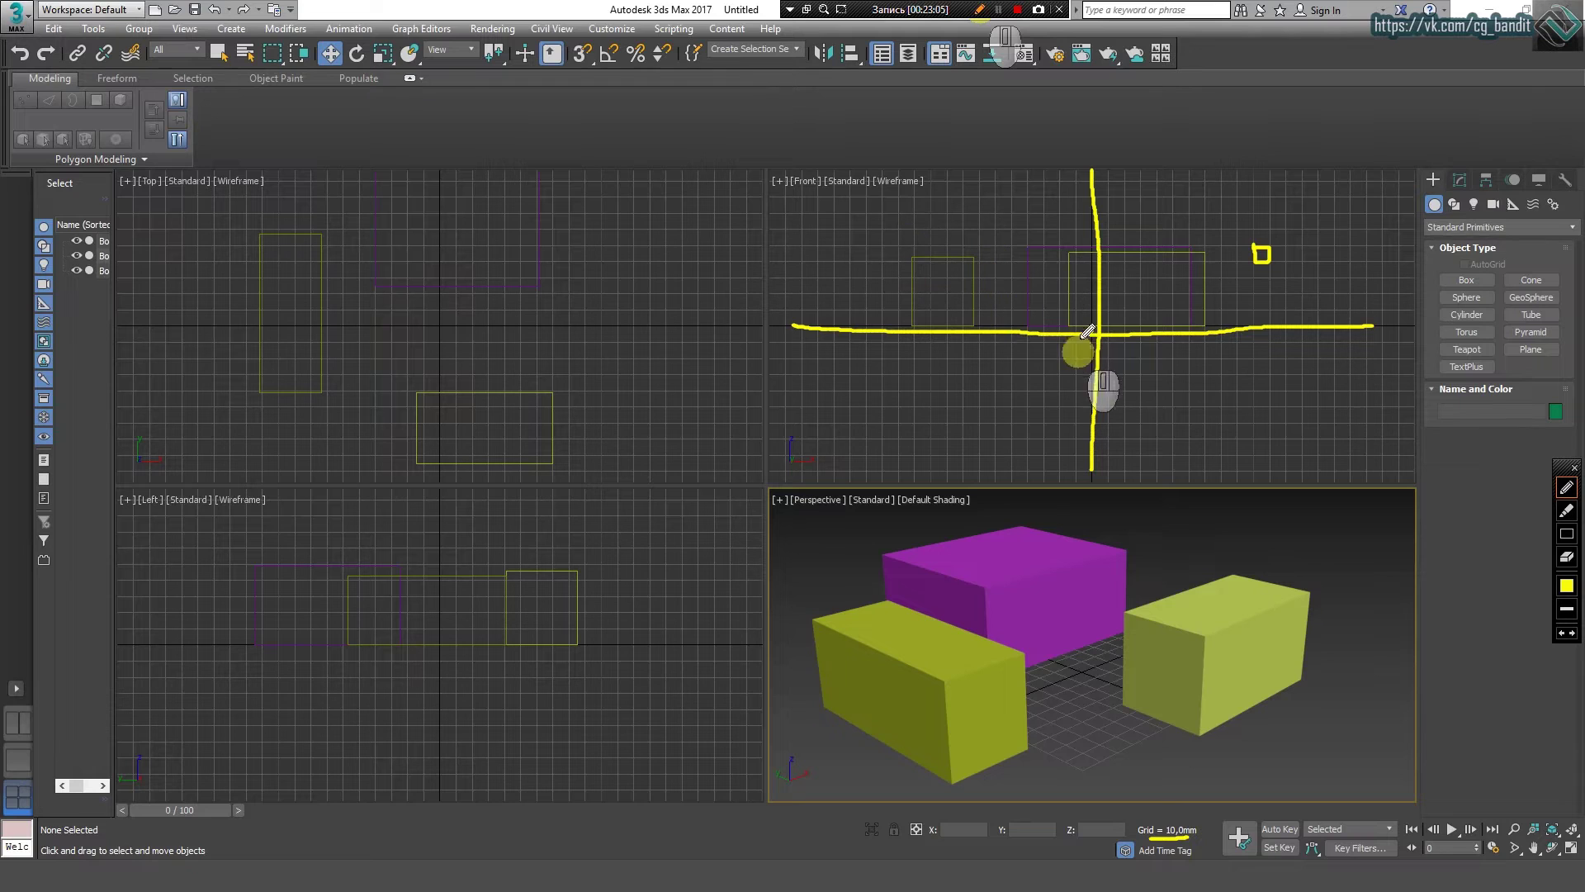
pyautogui.moveTo(1075, 346); pyautogui.dragTo(1068, 355)
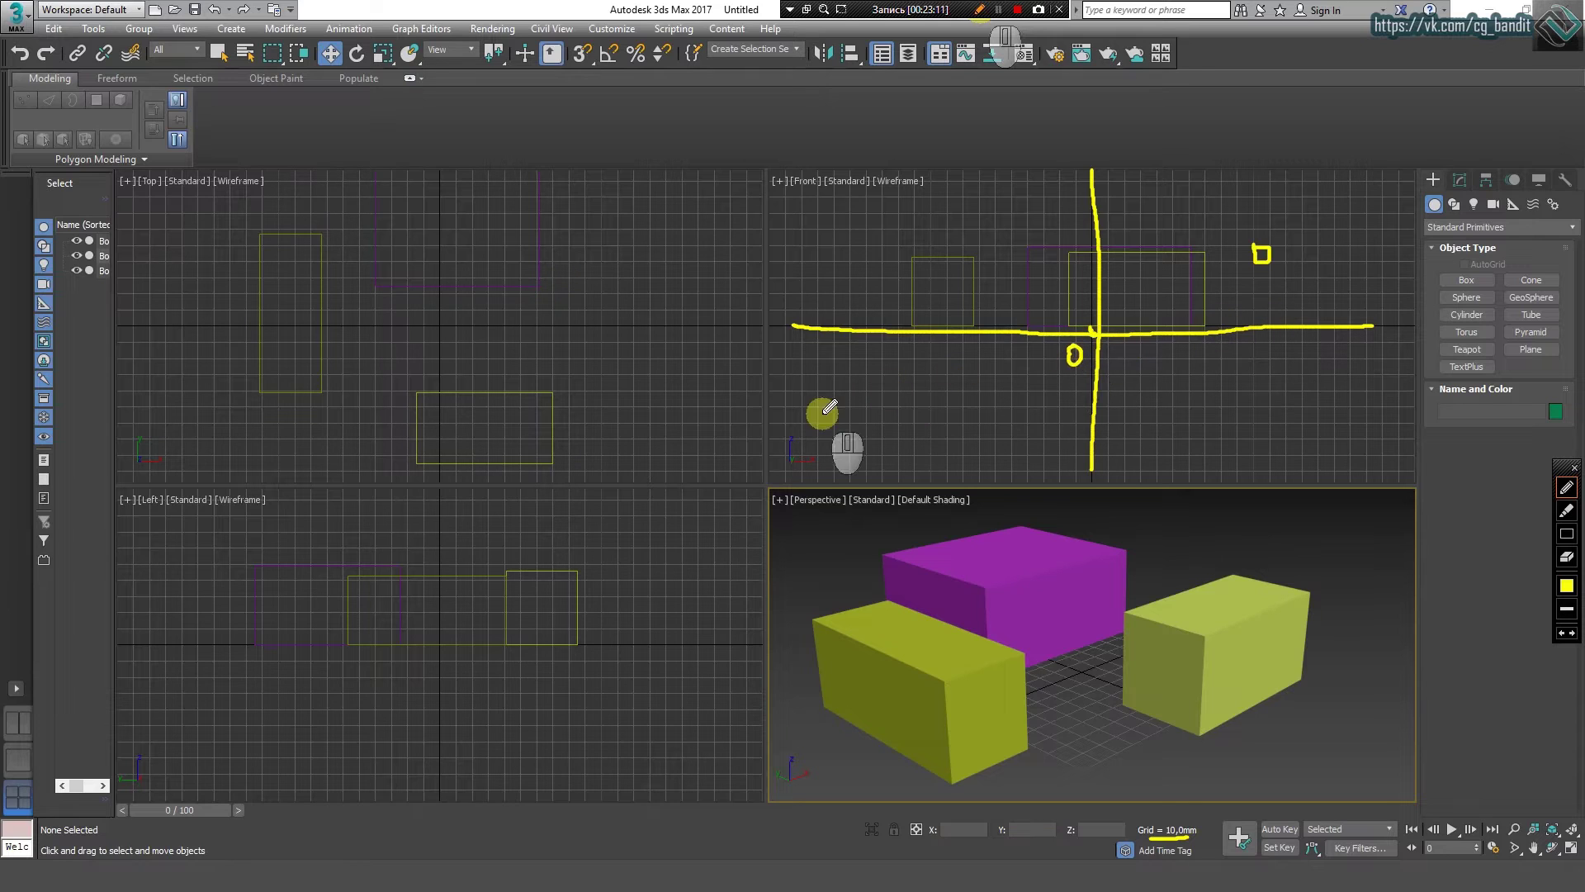
pyautogui.moveTo(439, 178); pyautogui.dragTo(438, 483)
pyautogui.moveTo(151, 327); pyautogui.dragTo(643, 328)
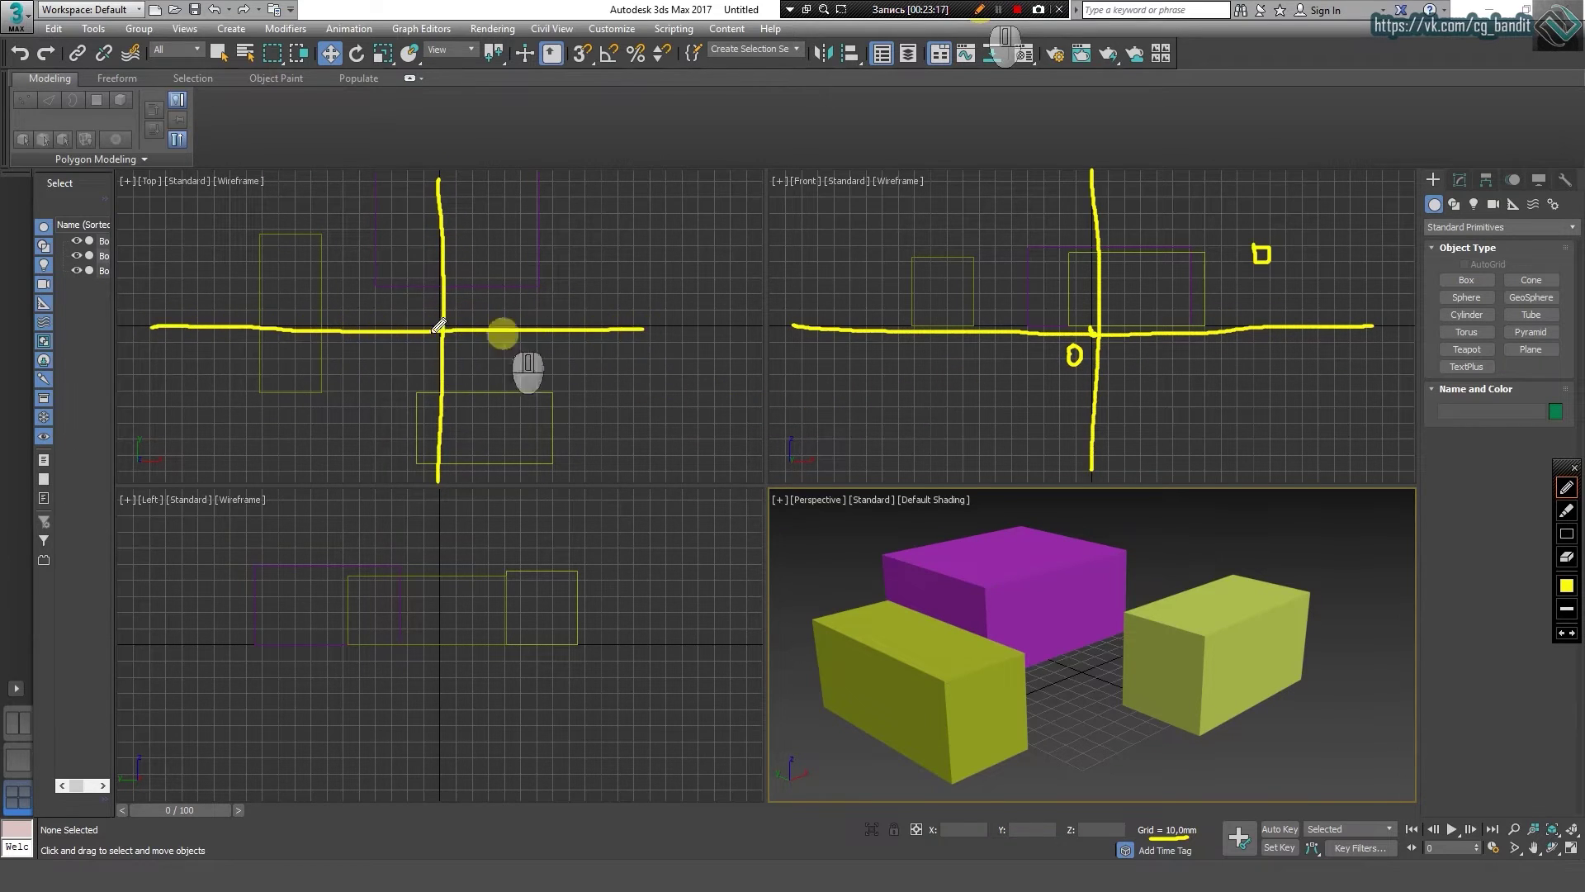
# Step: Mark the origin as 0 in the Top viewport, and draw both zero axes and their 0 origin in the Left viewport with the annotation pen
pyautogui.click(438, 332)
pyautogui.moveTo(453, 311); pyautogui.dragTo(463, 324)
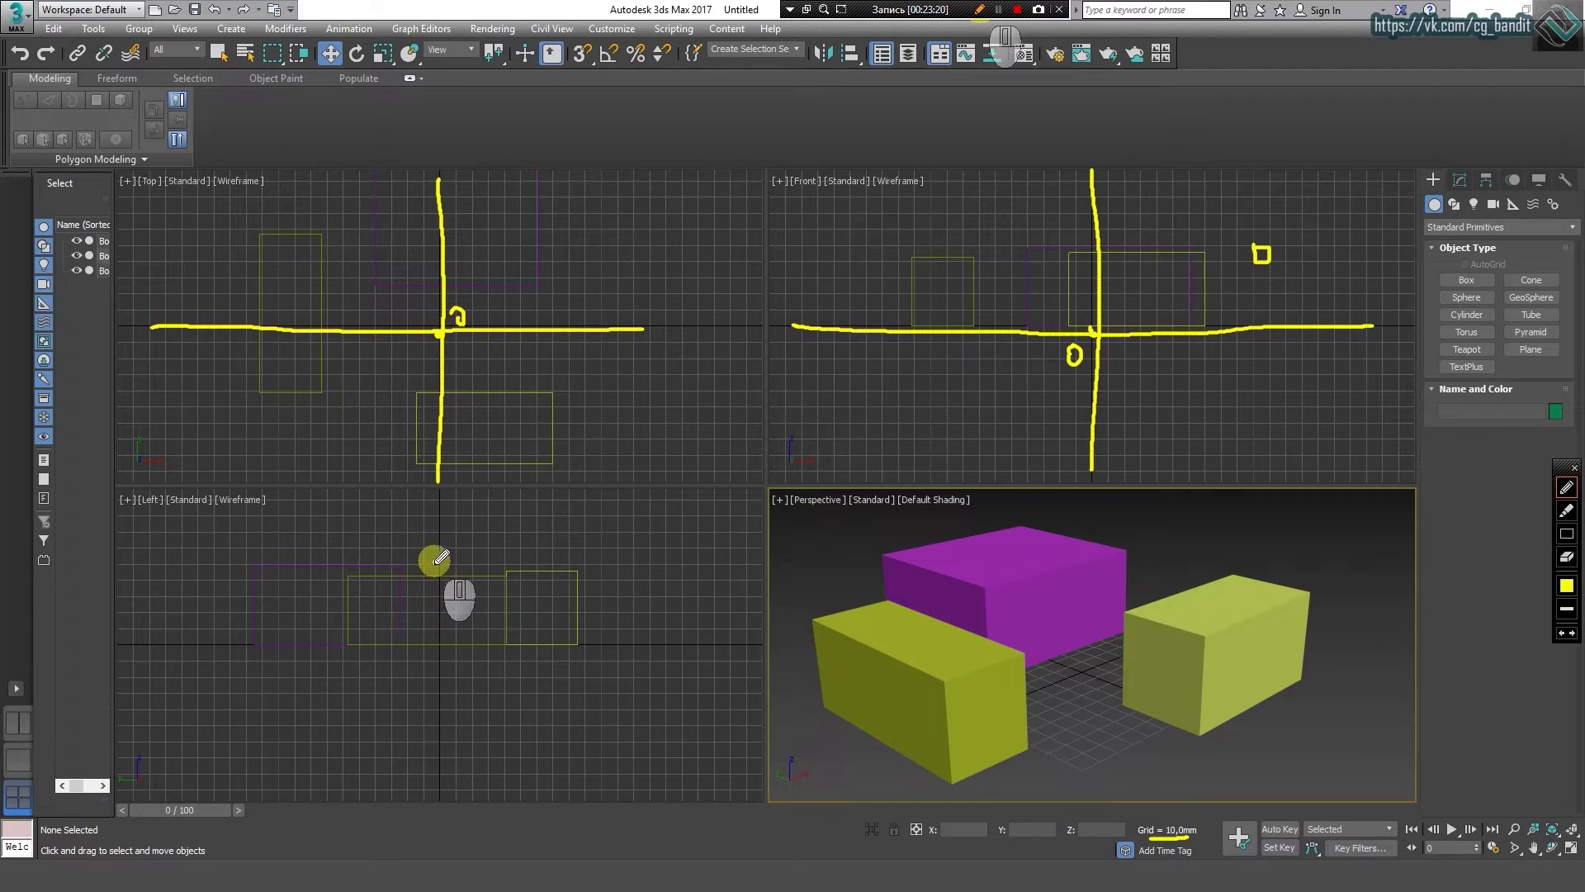
pyautogui.moveTo(435, 562); pyautogui.dragTo(443, 772)
pyautogui.moveTo(195, 642); pyautogui.dragTo(633, 650)
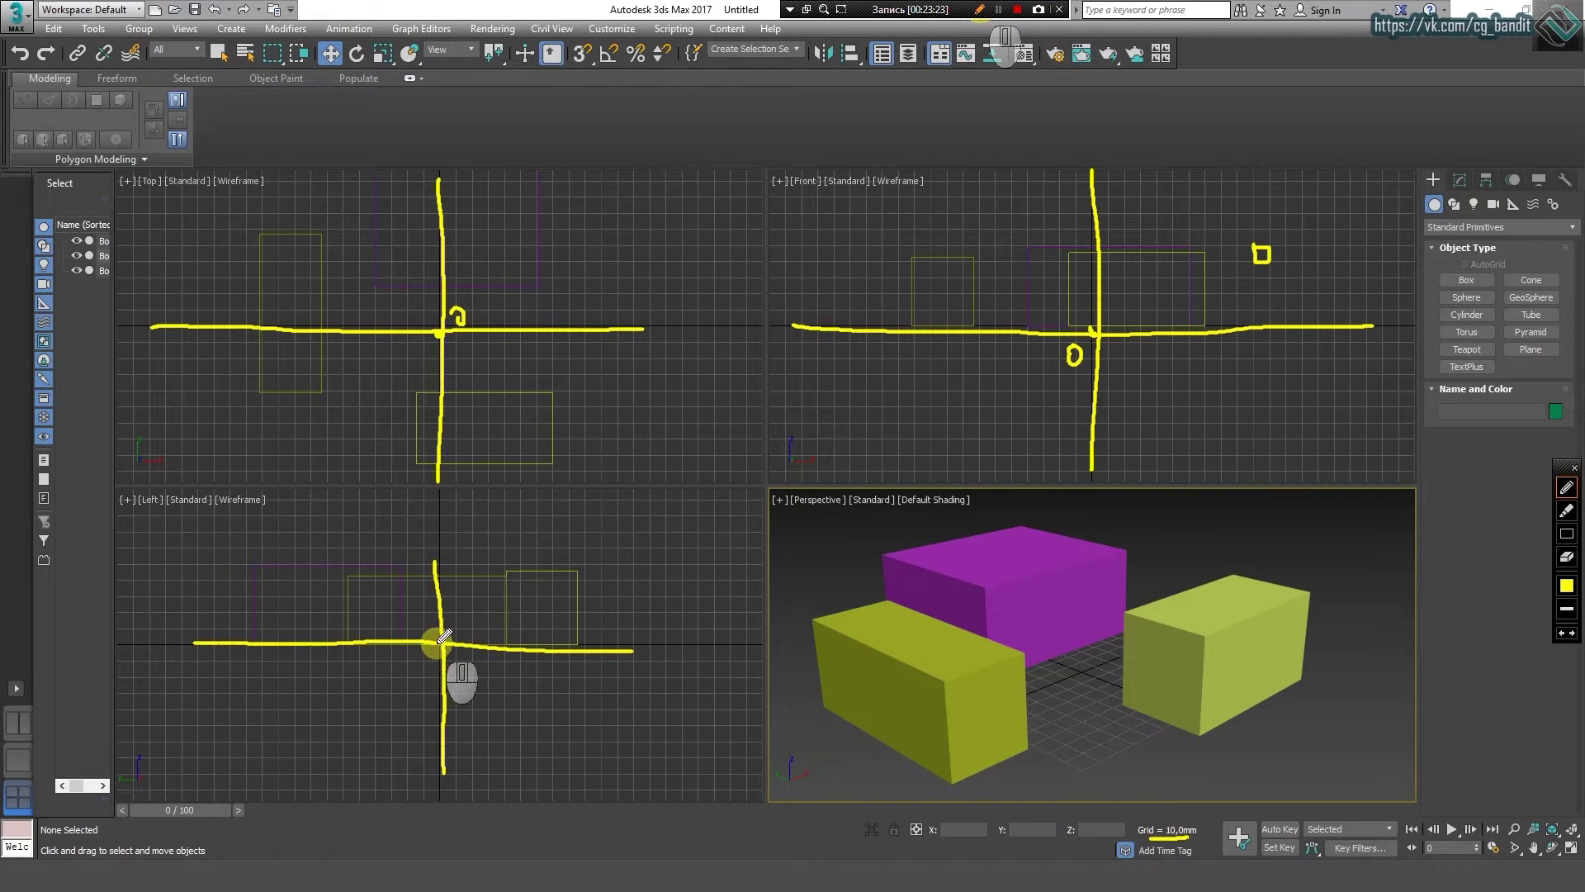
pyautogui.moveTo(461, 613); pyautogui.dragTo(459, 614)
pyautogui.moveTo(437, 561); pyautogui.dragTo(437, 564)
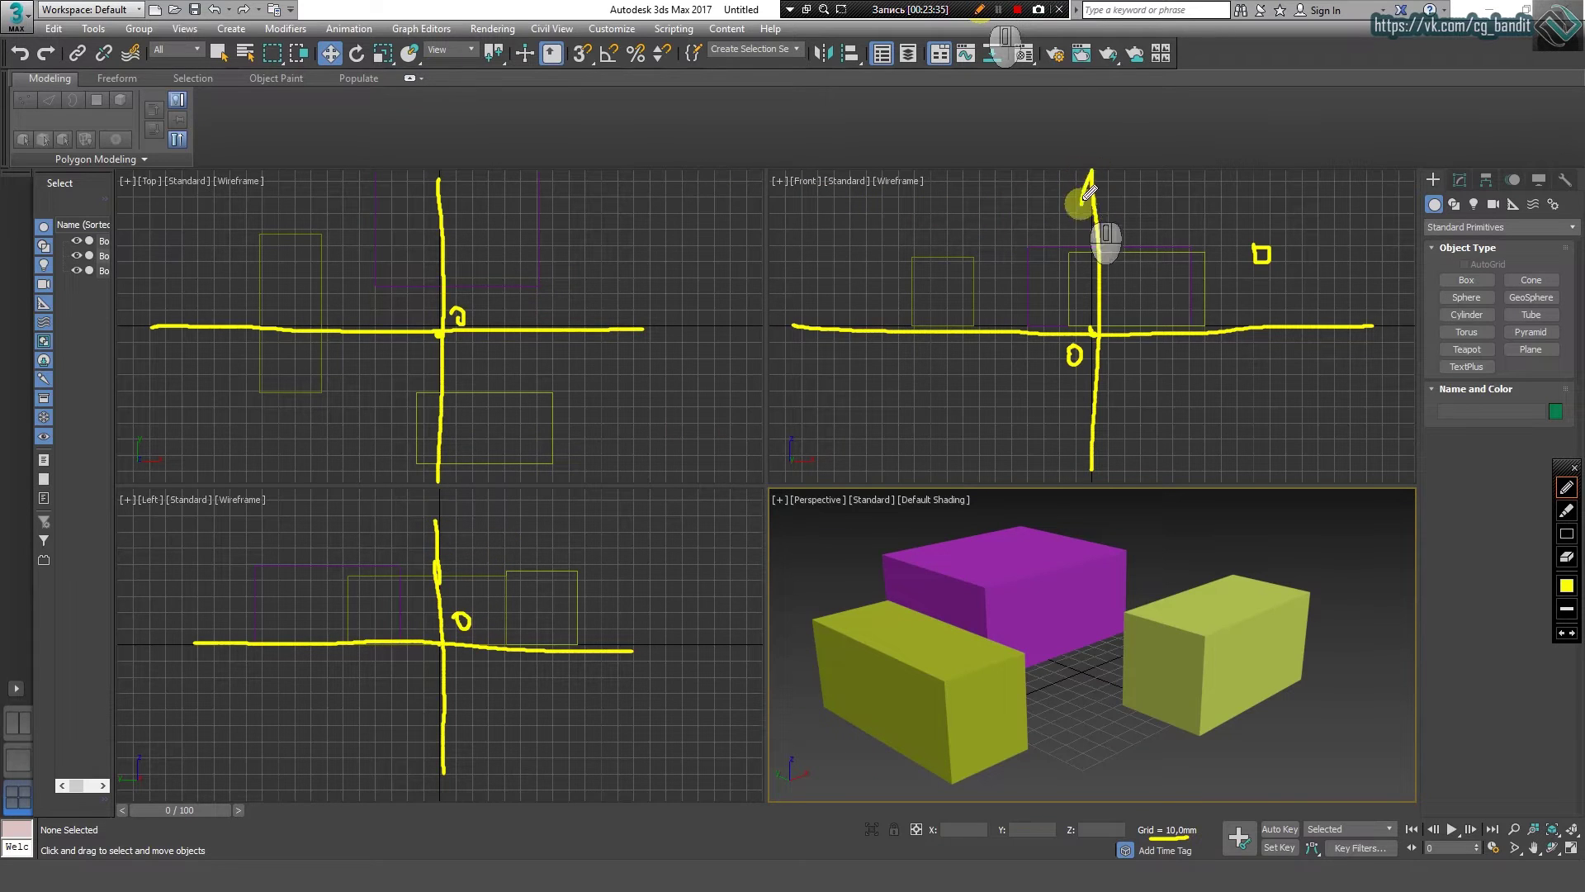
# Step: Add arrowheads to both axes in the Front viewport and label the vertical axis Z and the horizontal axis X
pyautogui.moveTo(1080, 204)
pyautogui.mouseDown()
pyautogui.moveTo(1092, 170)
pyautogui.moveTo(1116, 205)
pyautogui.moveTo(1165, 177)
pyautogui.moveTo(1181, 203)
pyautogui.mouseUp()
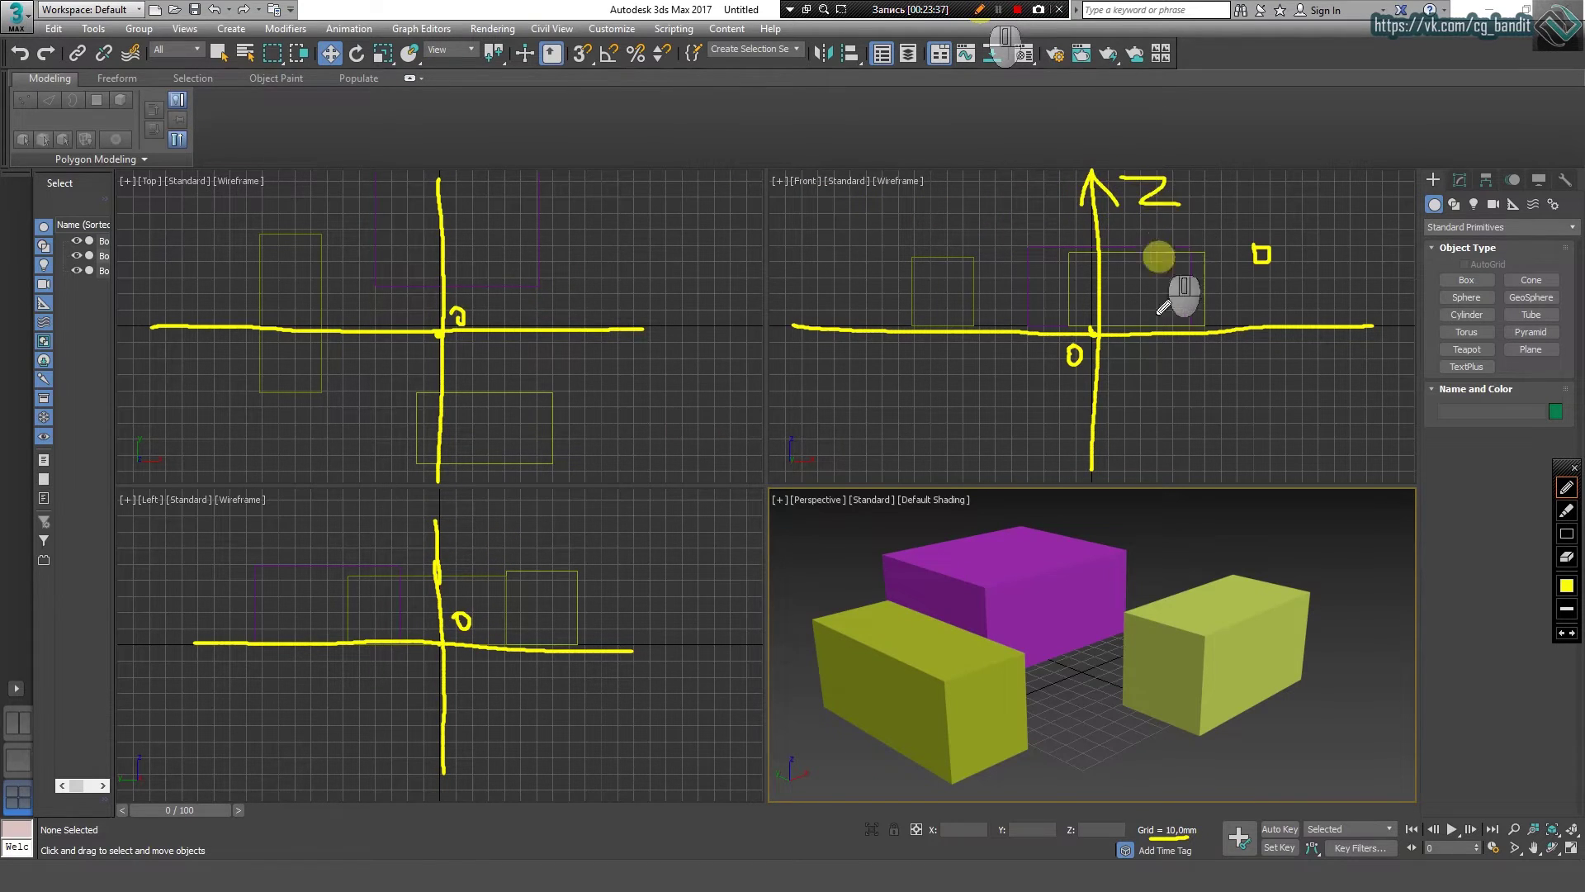
pyautogui.moveTo(1357, 319)
pyautogui.mouseDown()
pyautogui.moveTo(1372, 322)
pyautogui.moveTo(1347, 348)
pyautogui.moveTo(1383, 385)
pyautogui.mouseUp()
pyautogui.moveTo(1378, 364); pyautogui.dragTo(1320, 390)
pyautogui.moveTo(805, 316)
pyautogui.mouseDown()
pyautogui.moveTo(822, 369)
pyautogui.moveTo(812, 405)
pyautogui.mouseUp()
pyautogui.moveTo(1073, 446)
pyautogui.mouseDown()
pyautogui.moveTo(1091, 477)
pyautogui.moveTo(1107, 446)
pyautogui.moveTo(1183, 464)
pyautogui.mouseUp()
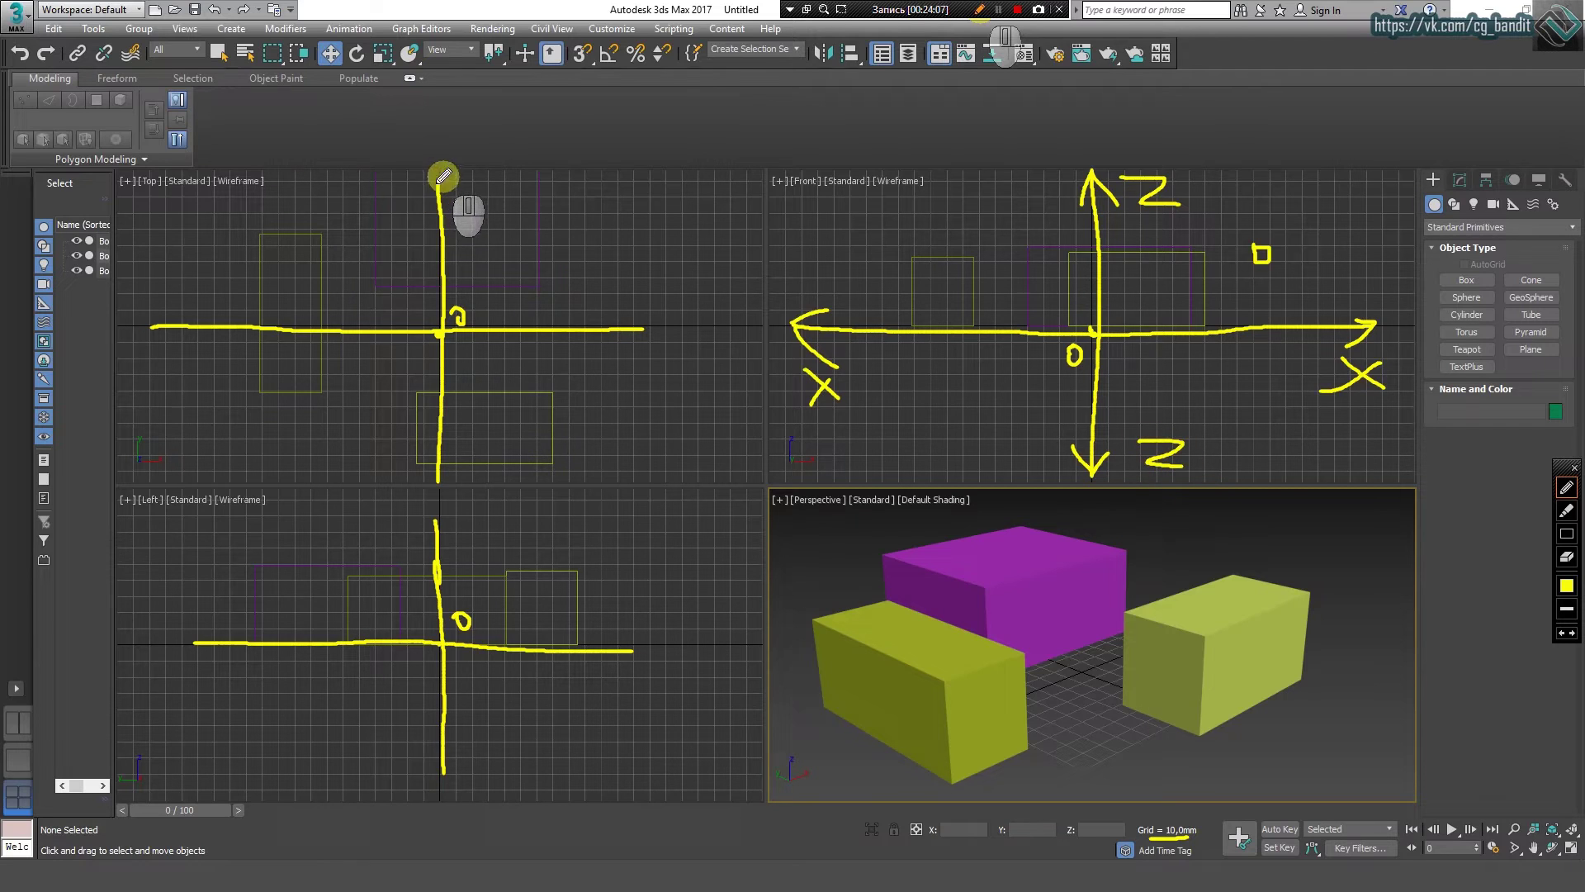
# Step: Label the upward axis Y in the Top viewport and circle the small axis tripods in all four viewports
pyautogui.moveTo(439, 175); pyautogui.dragTo(426, 199)
pyautogui.moveTo(439, 176); pyautogui.dragTo(487, 217)
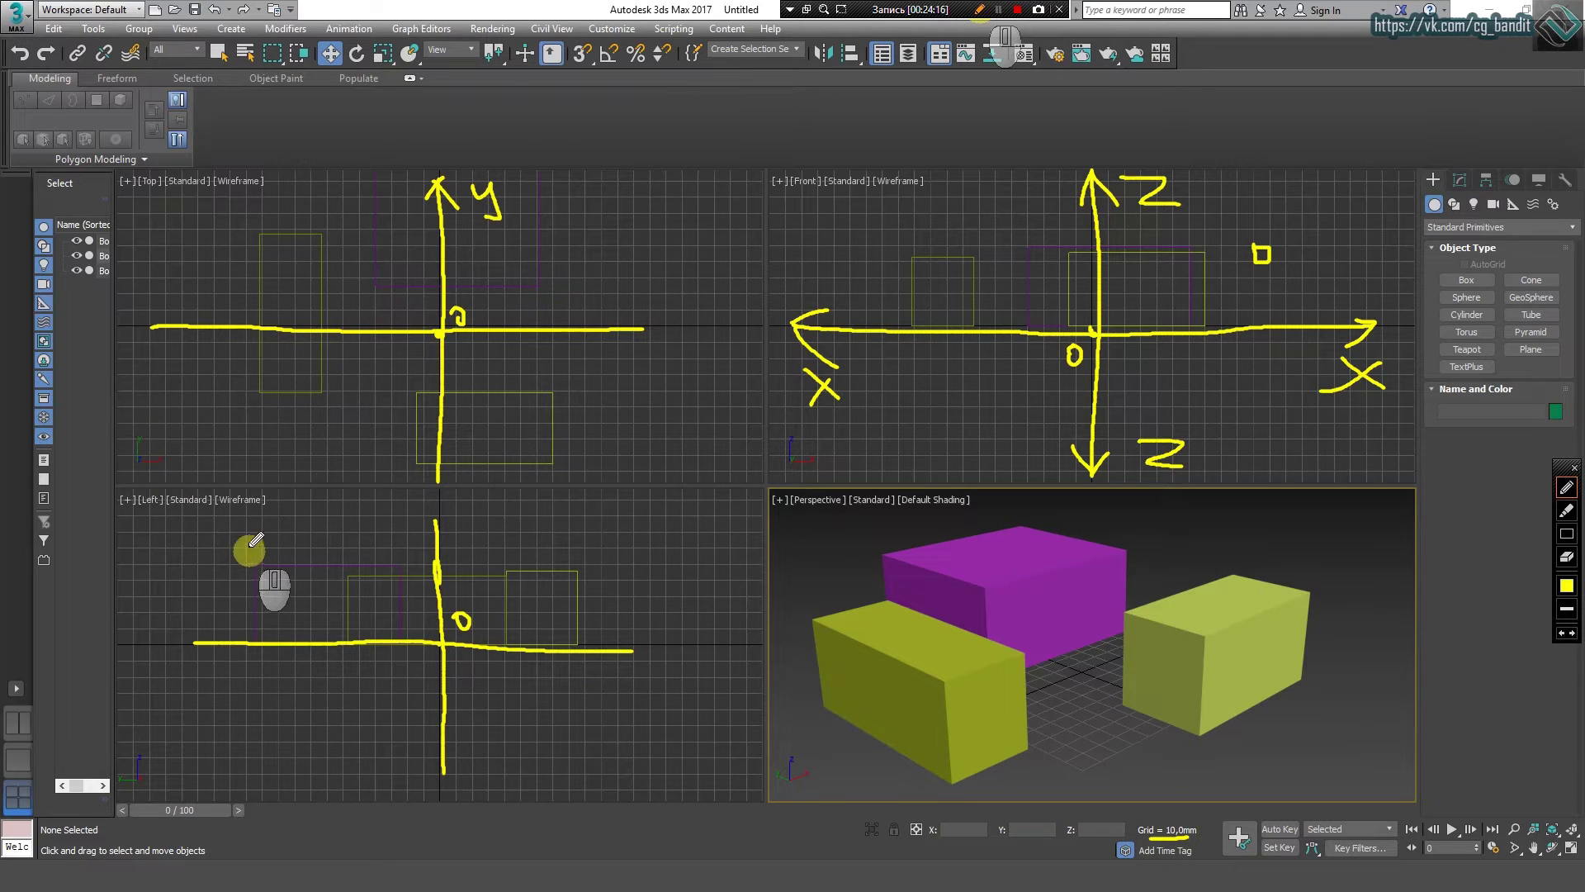
pyautogui.moveTo(161, 423)
pyautogui.mouseDown()
pyautogui.moveTo(124, 450)
pyautogui.moveTo(165, 423)
pyautogui.mouseUp()
pyautogui.moveTo(162, 776)
pyautogui.mouseDown()
pyautogui.moveTo(111, 755)
pyautogui.moveTo(169, 789)
pyautogui.mouseUp()
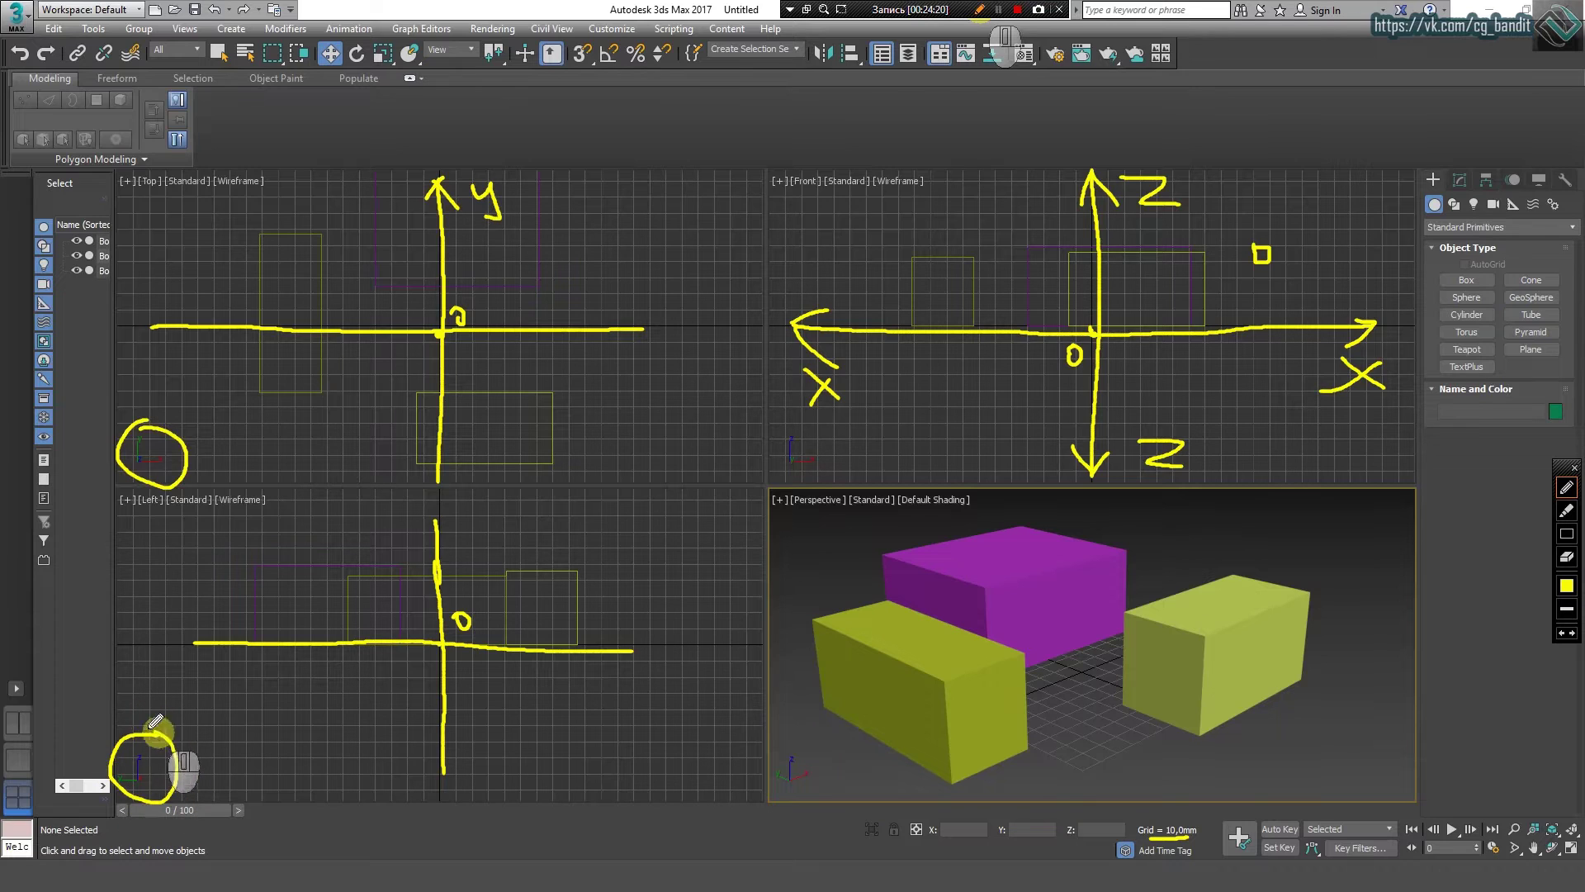
pyautogui.moveTo(820, 748)
pyautogui.mouseDown()
pyautogui.moveTo(778, 787)
pyautogui.moveTo(809, 732)
pyautogui.mouseUp()
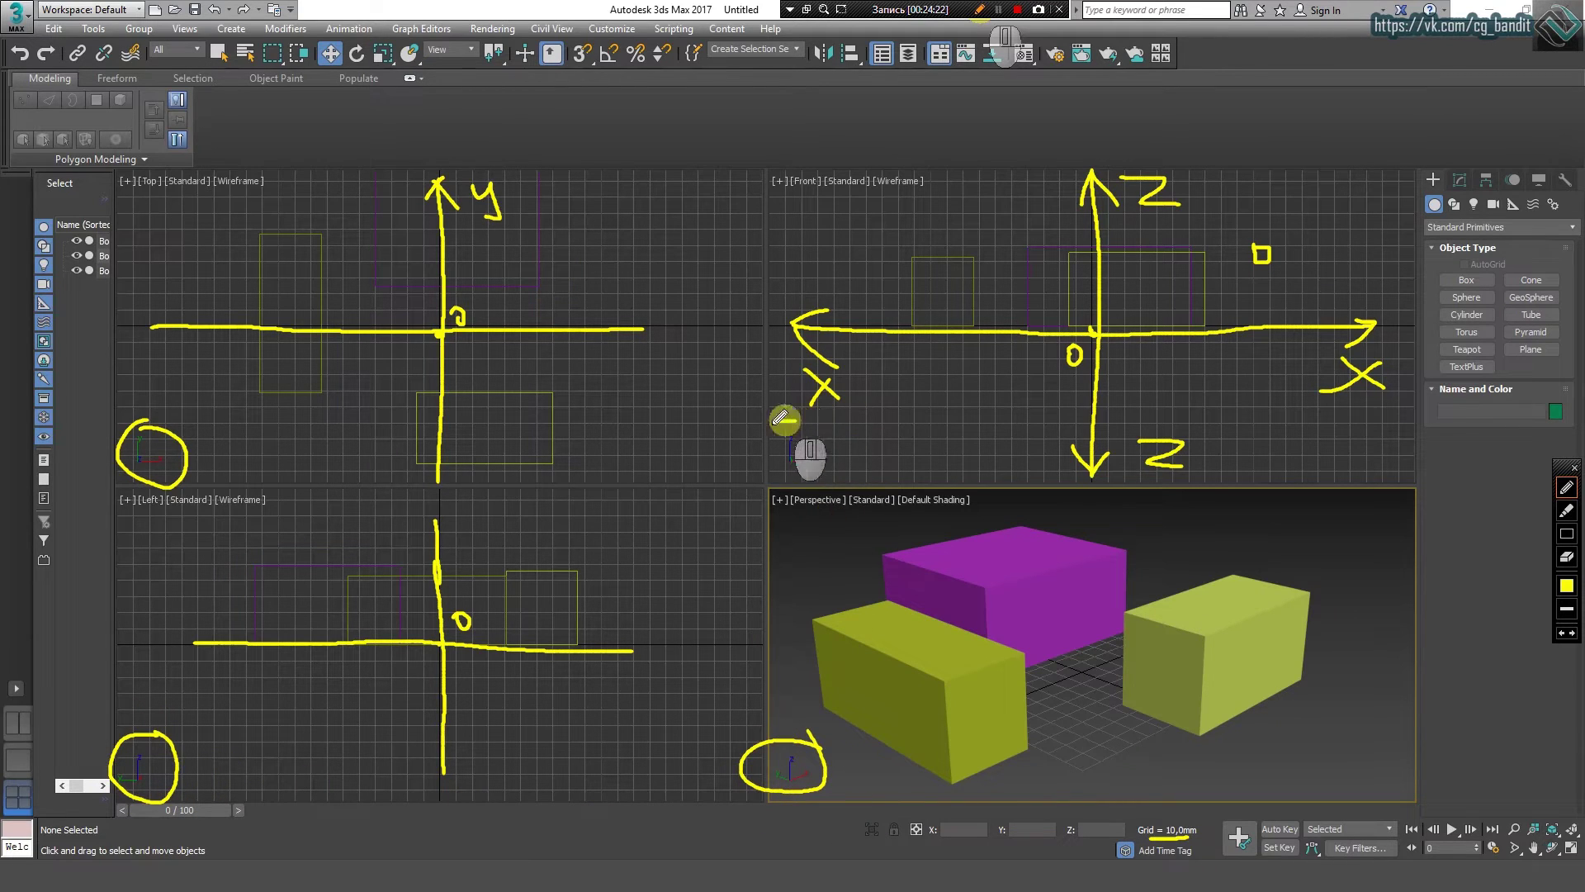
pyautogui.moveTo(785, 414); pyautogui.dragTo(814, 439)
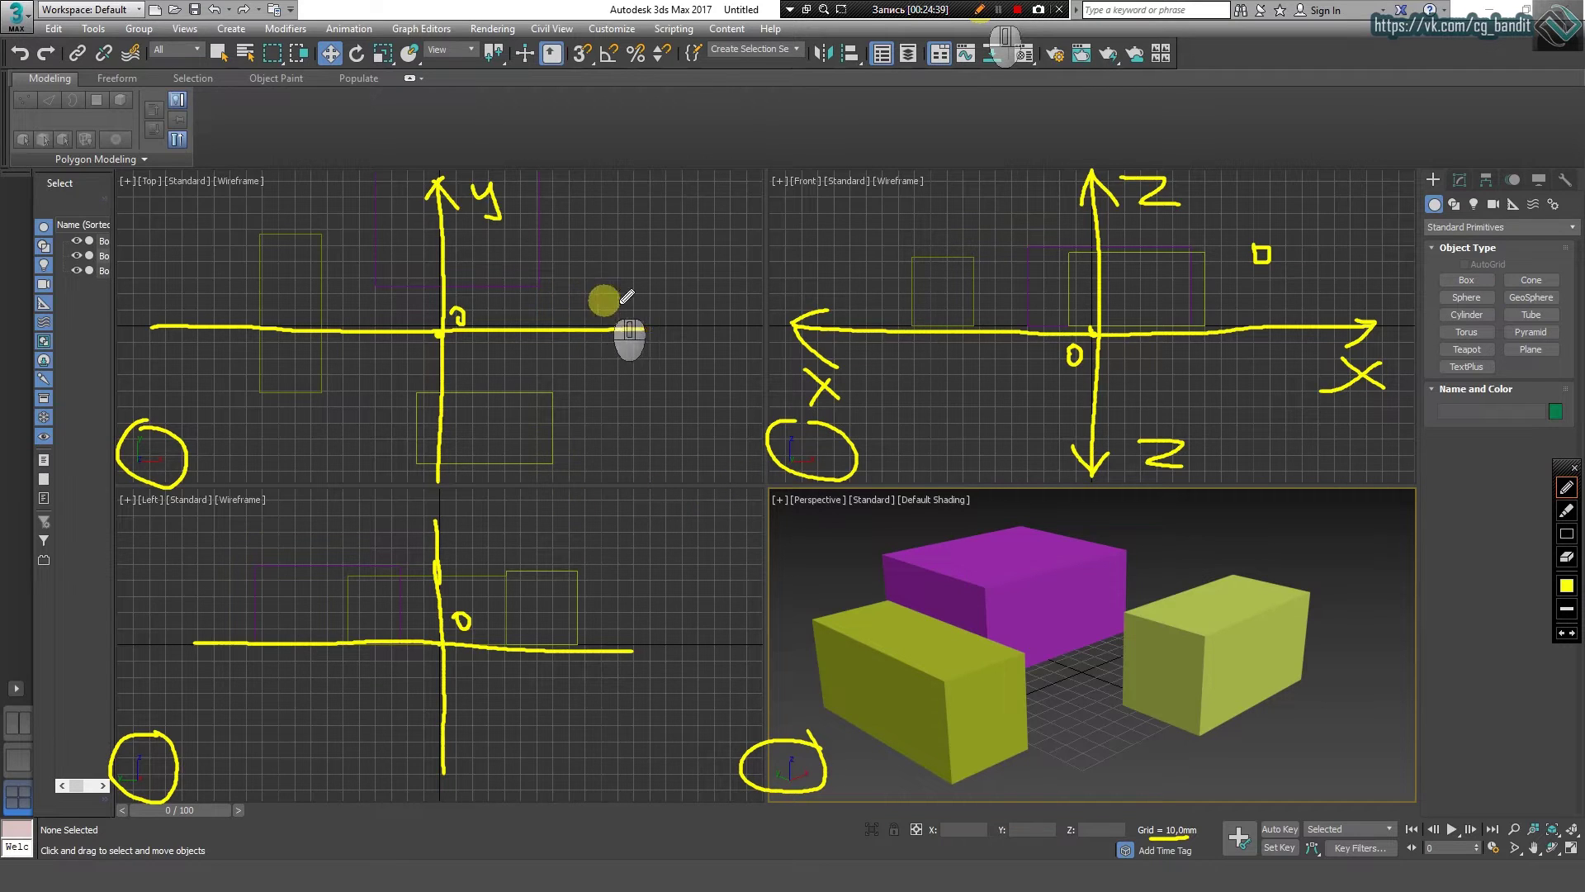
# Step: Finish the Top viewport's axis arrows, labelling both horizontal ends X and the downward end Y
pyautogui.moveTo(625, 313)
pyautogui.mouseDown()
pyautogui.moveTo(629, 340)
pyautogui.moveTo(684, 378)
pyautogui.moveTo(636, 378)
pyautogui.mouseUp()
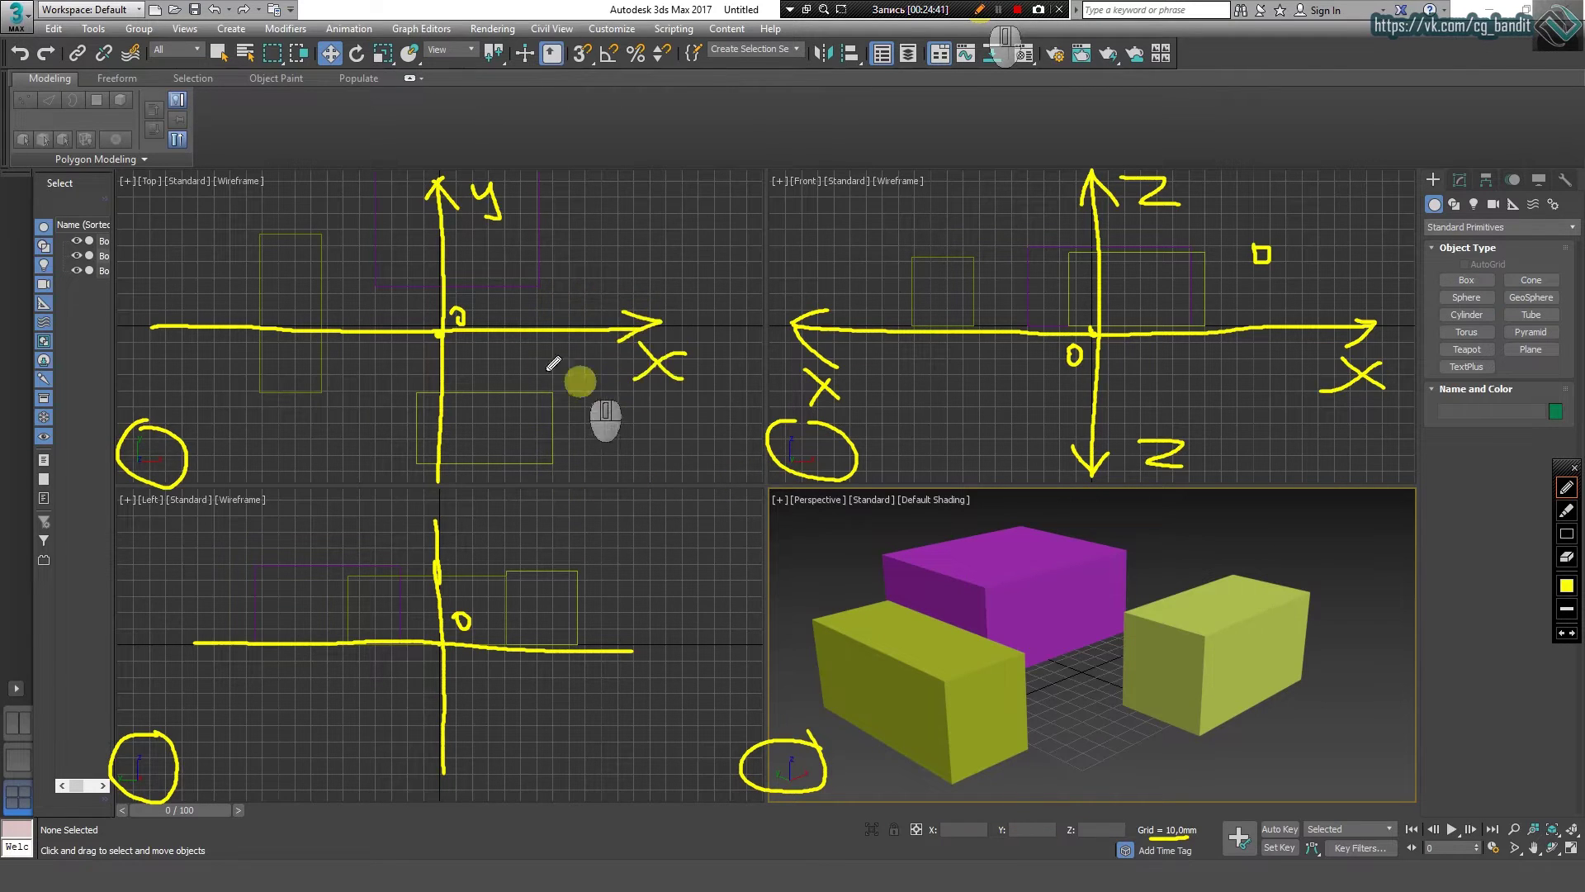
pyautogui.moveTo(187, 321)
pyautogui.mouseDown()
pyautogui.moveTo(198, 381)
pyautogui.moveTo(171, 383)
pyautogui.mouseUp()
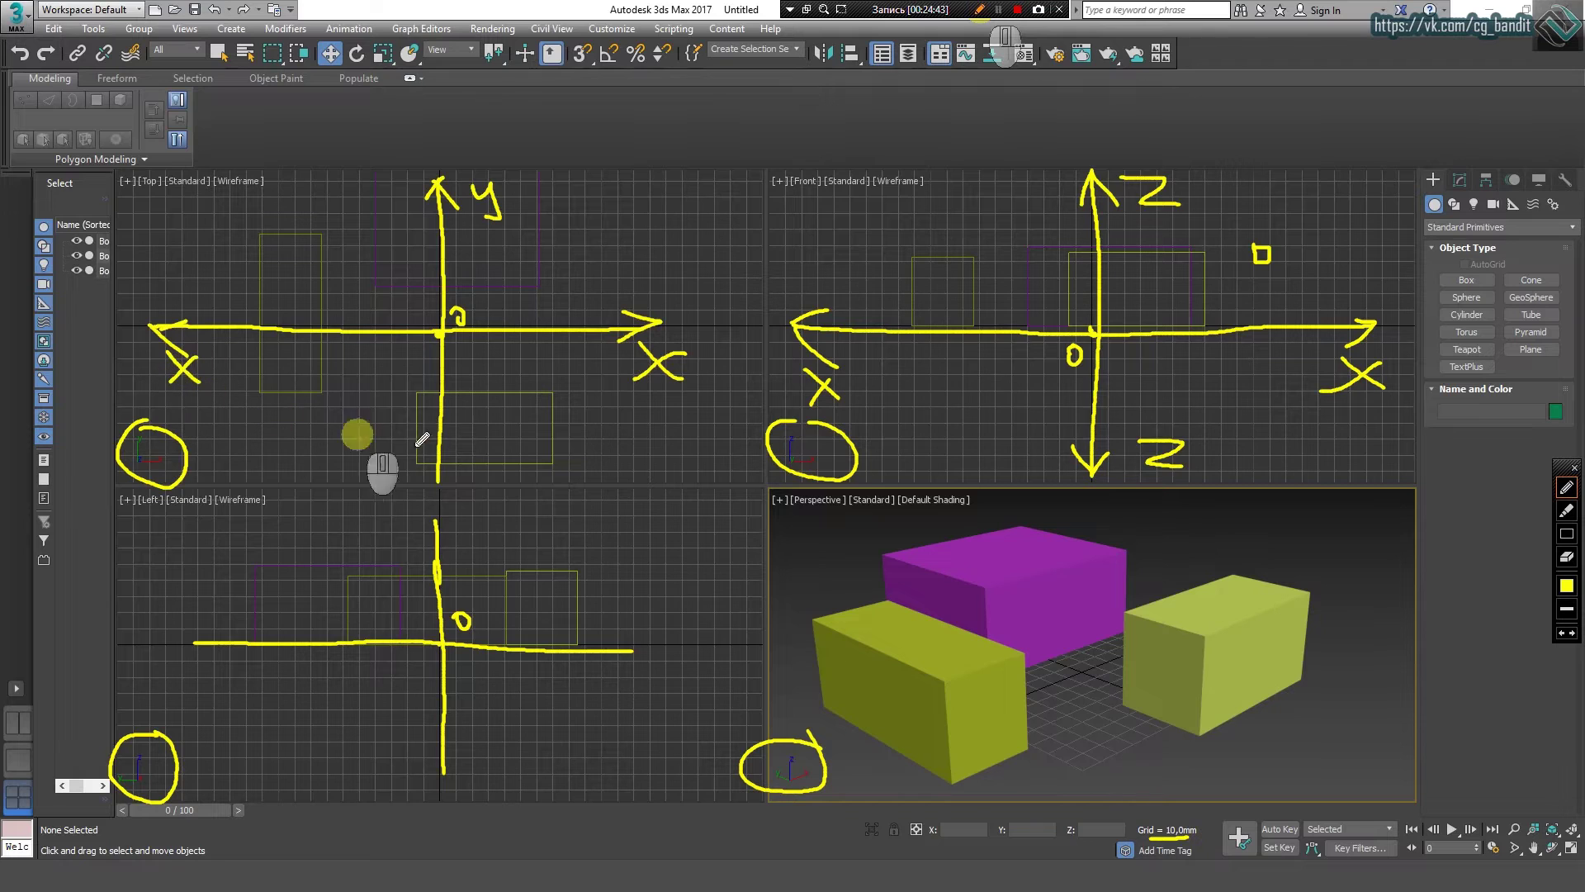
pyautogui.moveTo(480, 448); pyautogui.dragTo(485, 465)
pyautogui.moveTo(500, 446)
pyautogui.mouseDown()
pyautogui.moveTo(492, 486)
pyautogui.moveTo(426, 460)
pyautogui.moveTo(439, 484)
pyautogui.mouseUp()
# Step: Add arrowheads to both axes in the Left viewport and label the vertical ends Z and the horizontal ends Y
pyautogui.moveTo(427, 542); pyautogui.dragTo(427, 514)
pyautogui.moveTo(423, 535)
pyautogui.mouseDown()
pyautogui.moveTo(443, 518)
pyautogui.moveTo(467, 553)
pyautogui.moveTo(495, 550)
pyautogui.mouseUp()
pyautogui.moveTo(420, 745)
pyautogui.mouseDown()
pyautogui.moveTo(488, 754)
pyautogui.moveTo(512, 782)
pyautogui.mouseUp()
pyautogui.moveTo(625, 650); pyautogui.dragTo(715, 649)
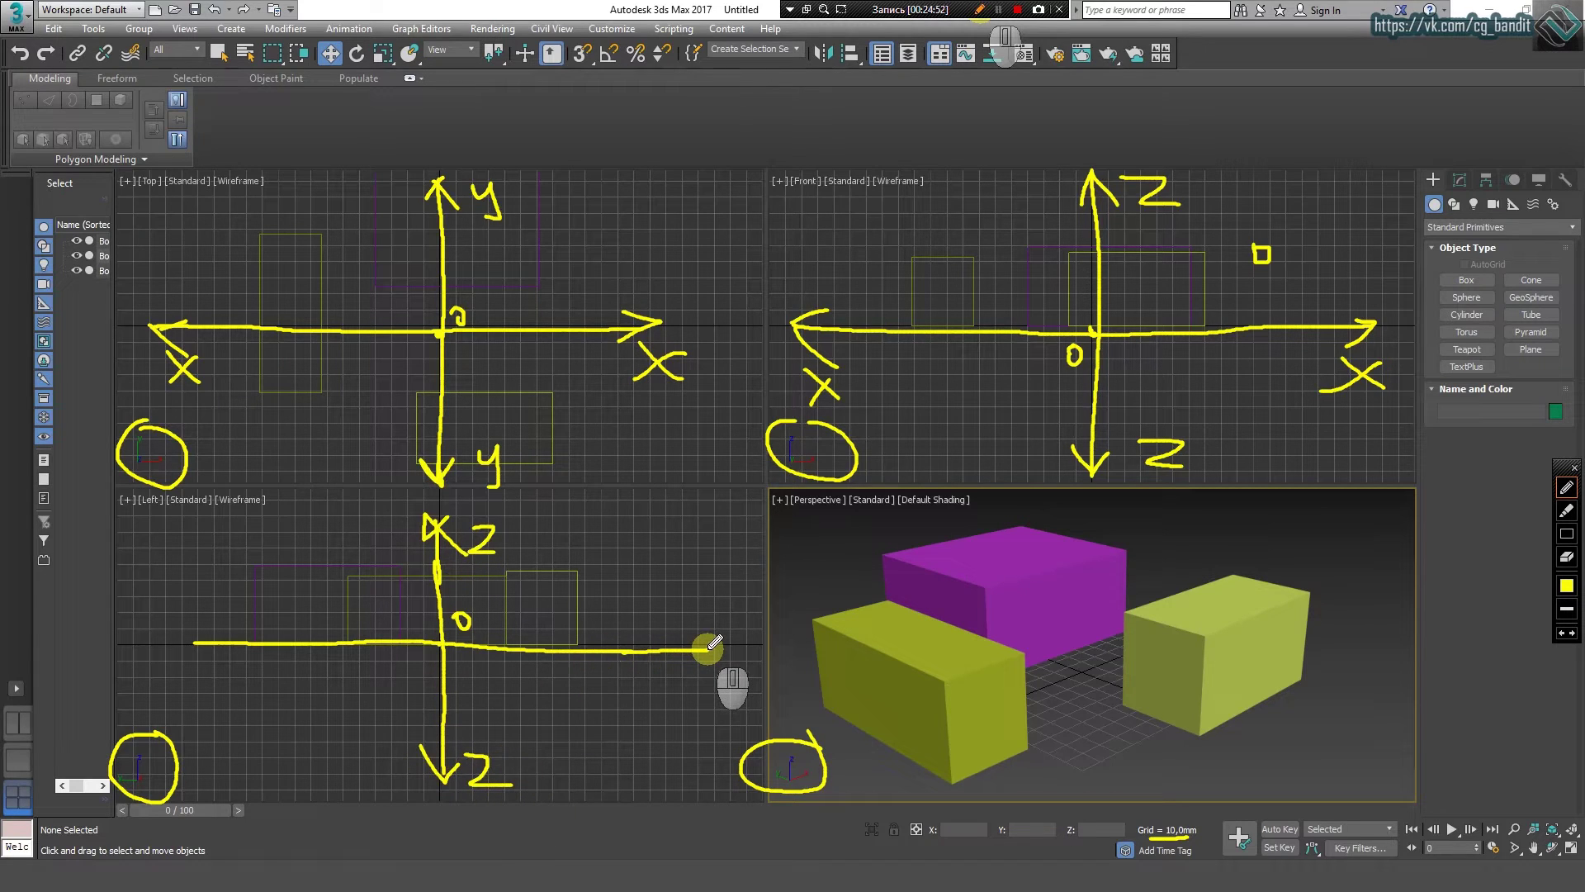
pyautogui.moveTo(216, 633); pyautogui.dragTo(245, 654)
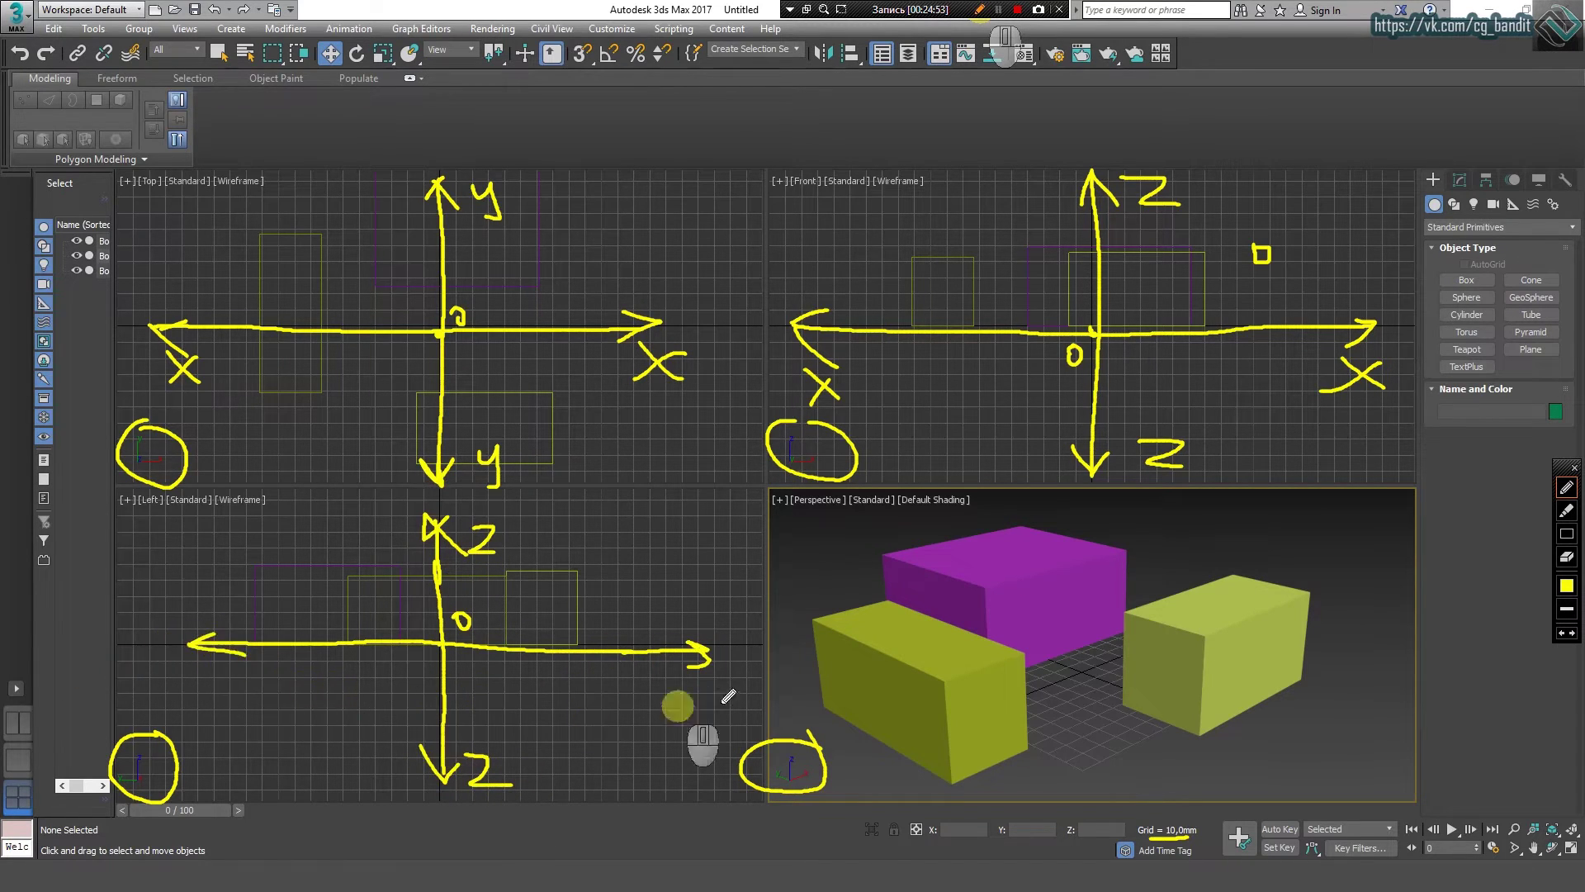
pyautogui.moveTo(709, 650)
pyautogui.mouseDown()
pyautogui.moveTo(692, 664)
pyautogui.moveTo(710, 685)
pyautogui.mouseUp()
pyautogui.moveTo(713, 682); pyautogui.dragTo(668, 727)
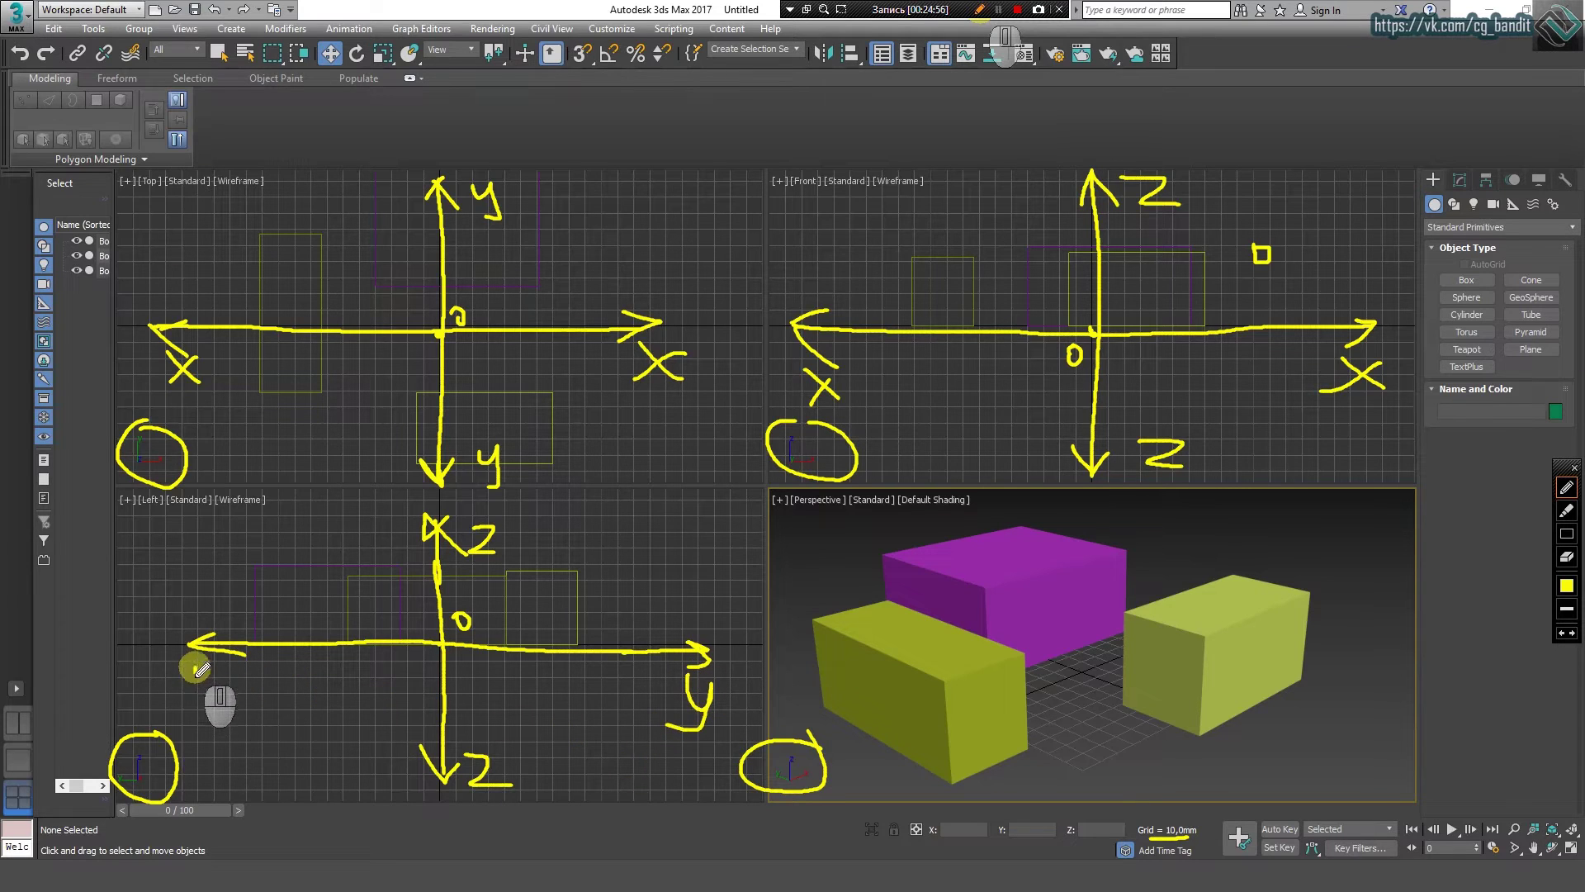
pyautogui.moveTo(196, 664)
pyautogui.mouseDown()
pyautogui.moveTo(229, 673)
pyautogui.moveTo(201, 703)
pyautogui.mouseUp()
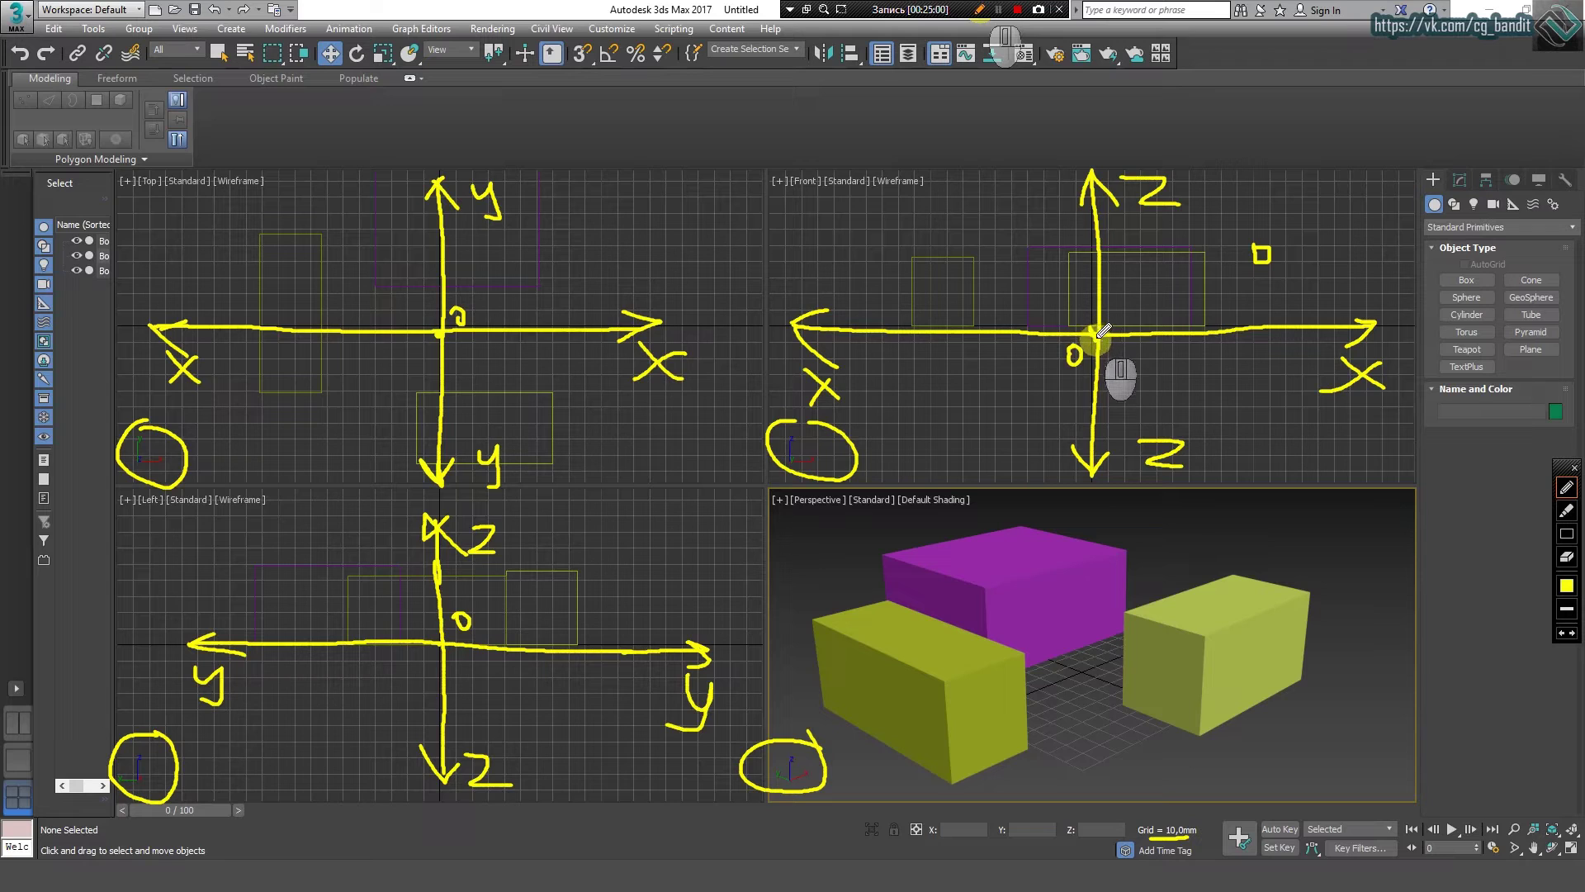
# Step: Mark the positive and negative directions of the Z and X axes with + and - in the Front viewport
pyautogui.moveTo(1192, 175); pyautogui.dragTo(1189, 207)
pyautogui.moveTo(1166, 193); pyautogui.dragTo(1216, 190)
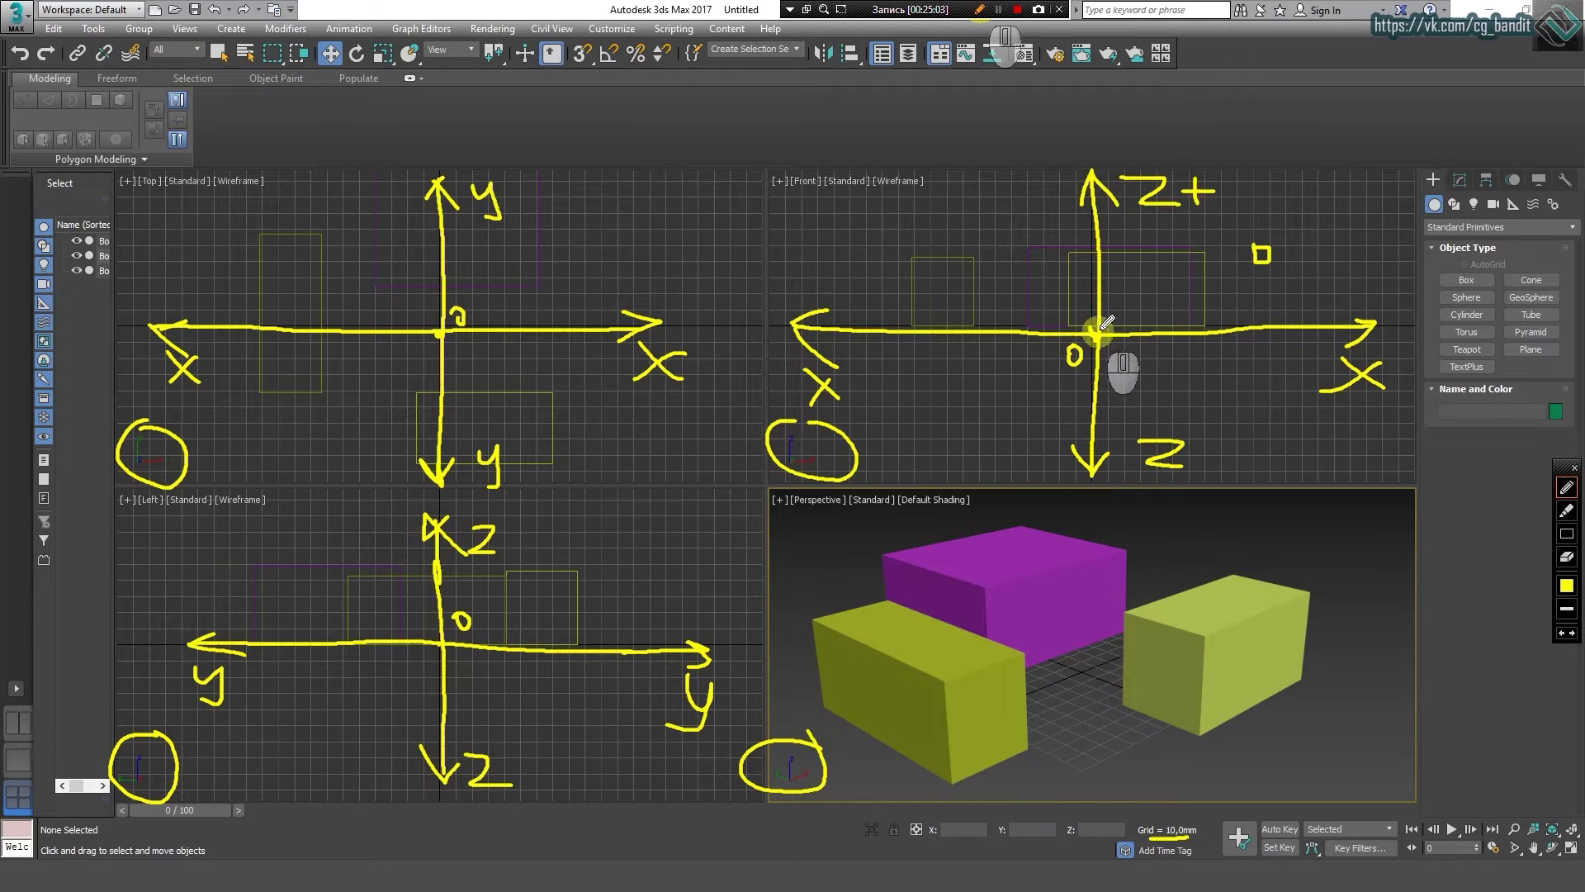
pyautogui.moveTo(1206, 452); pyautogui.dragTo(1233, 451)
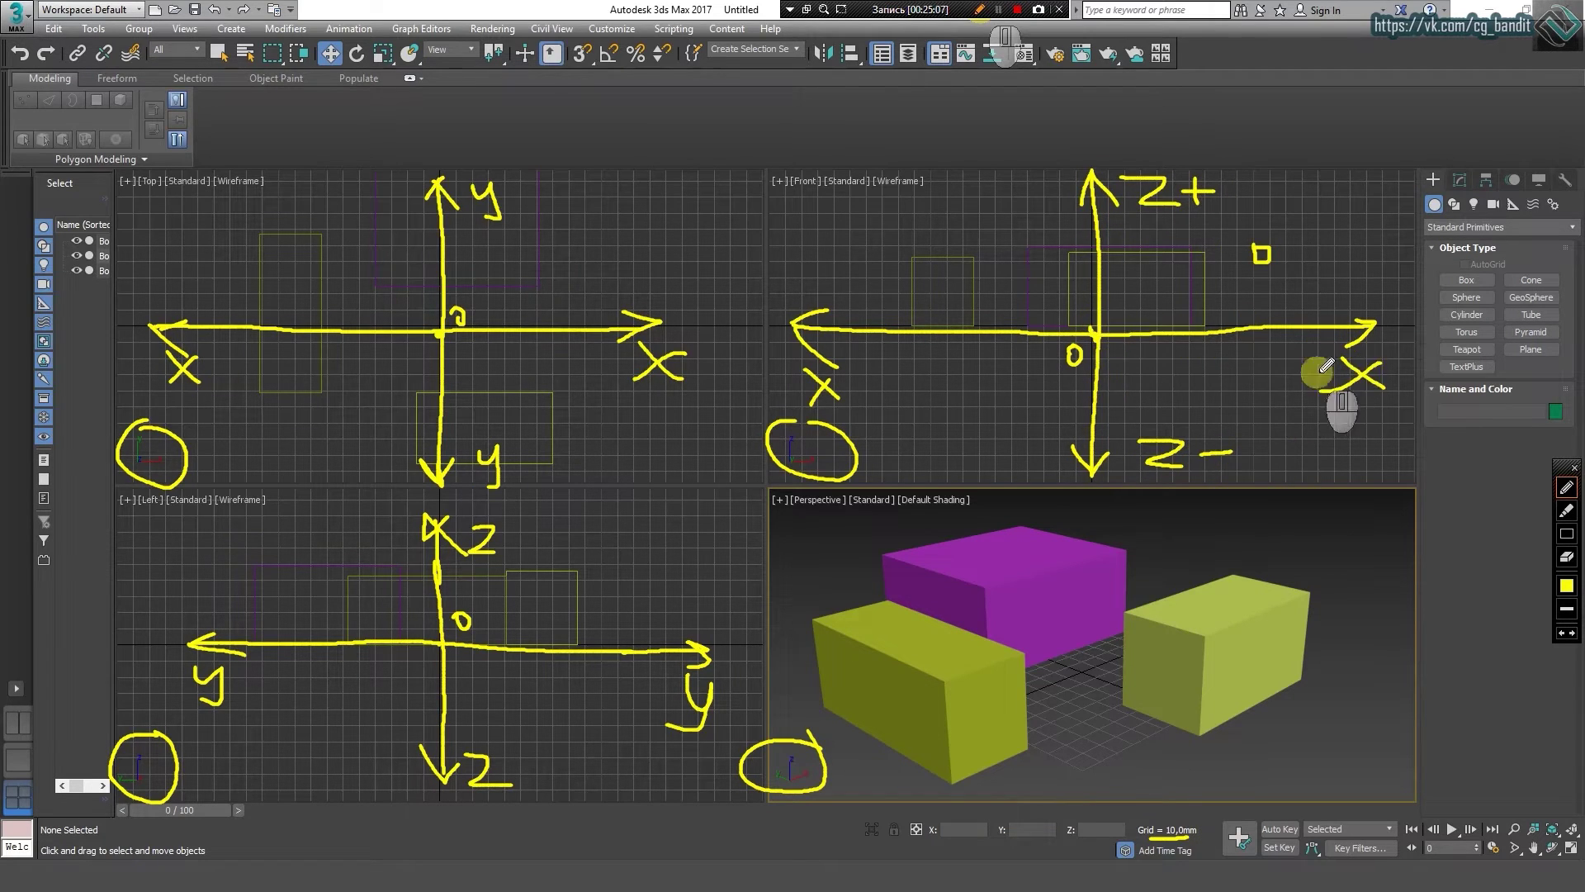
pyautogui.moveTo(1394, 370); pyautogui.dragTo(1393, 387)
pyautogui.moveTo(1380, 378); pyautogui.dragTo(1408, 378)
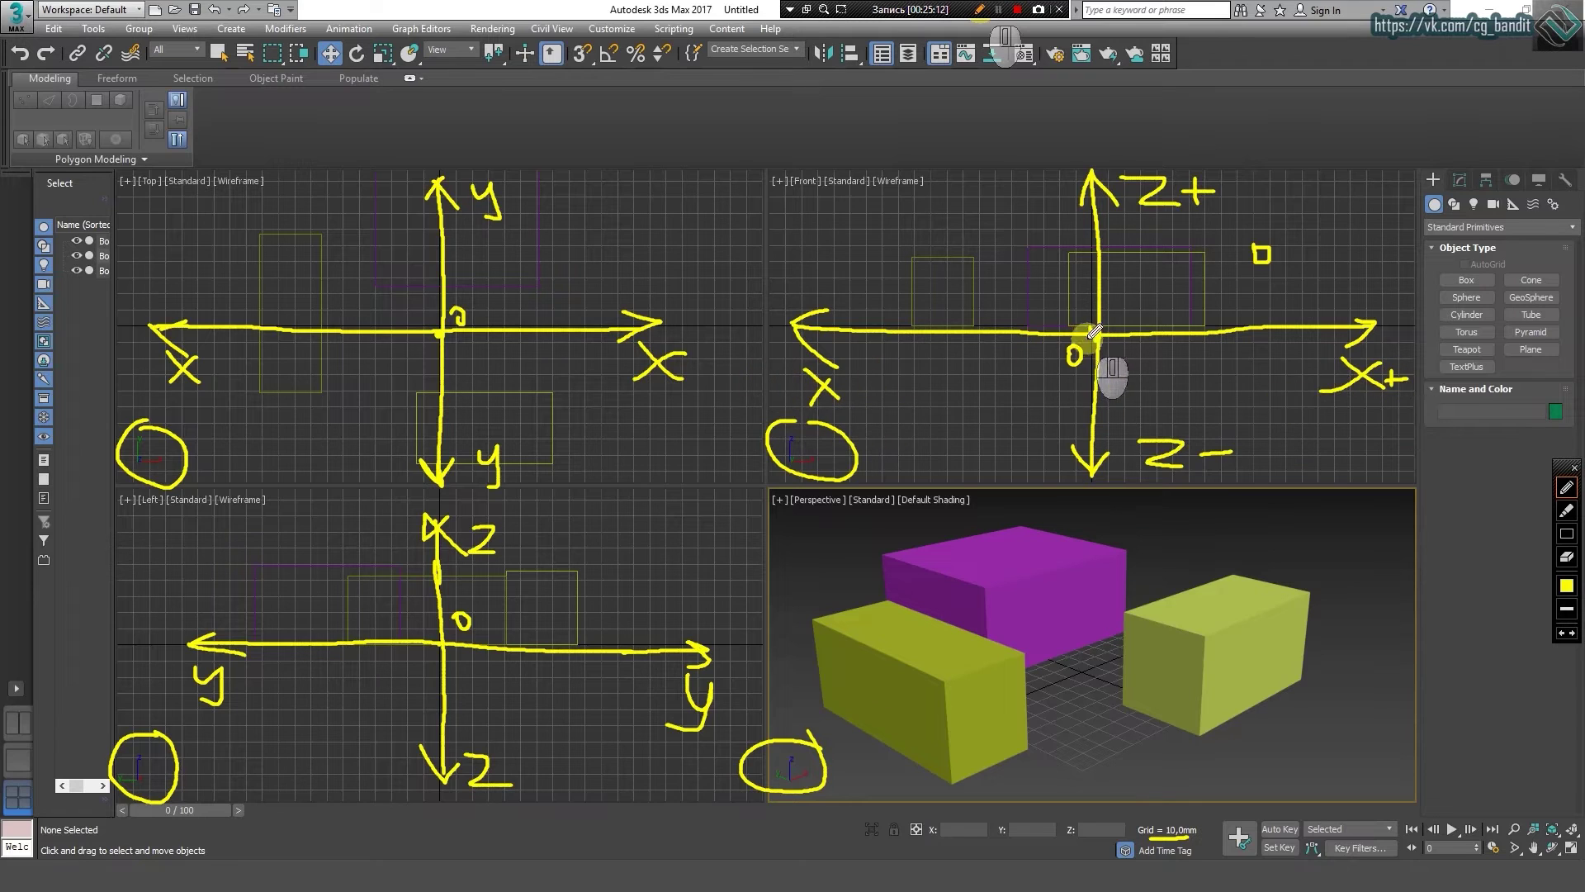
pyautogui.moveTo(886, 386); pyautogui.dragTo(844, 387)
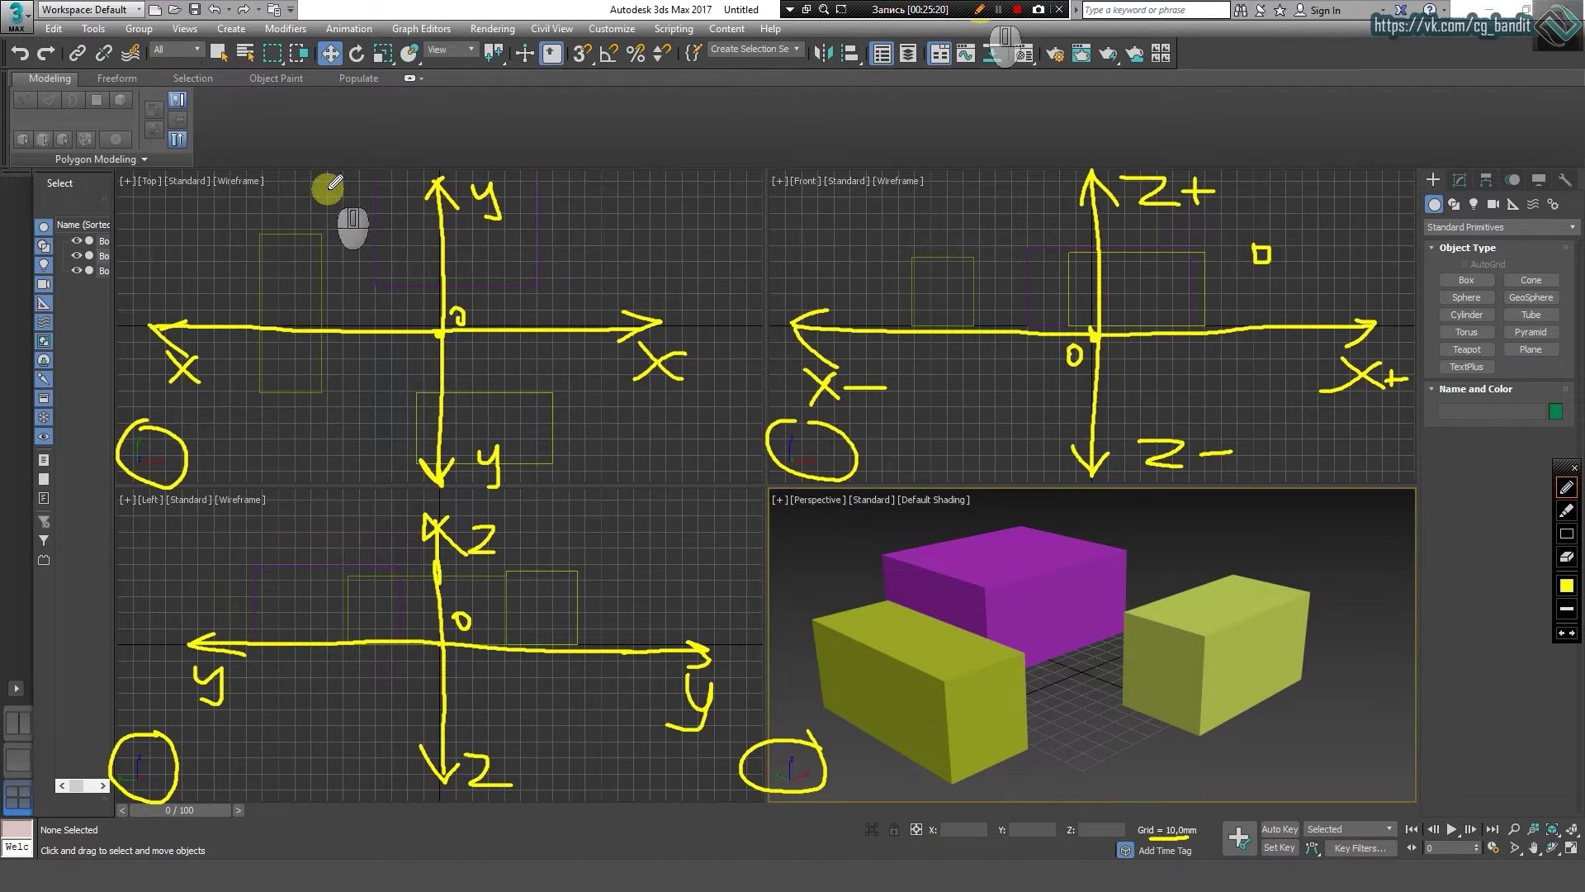
# Step: Mark the positive and negative directions of the Y and X axes with + and - in the Top viewport
pyautogui.moveTo(144, 179); pyautogui.dragTo(146, 197)
pyautogui.moveTo(505, 203)
pyautogui.mouseDown()
pyautogui.moveTo(541, 202)
pyautogui.moveTo(521, 216)
pyautogui.mouseUp()
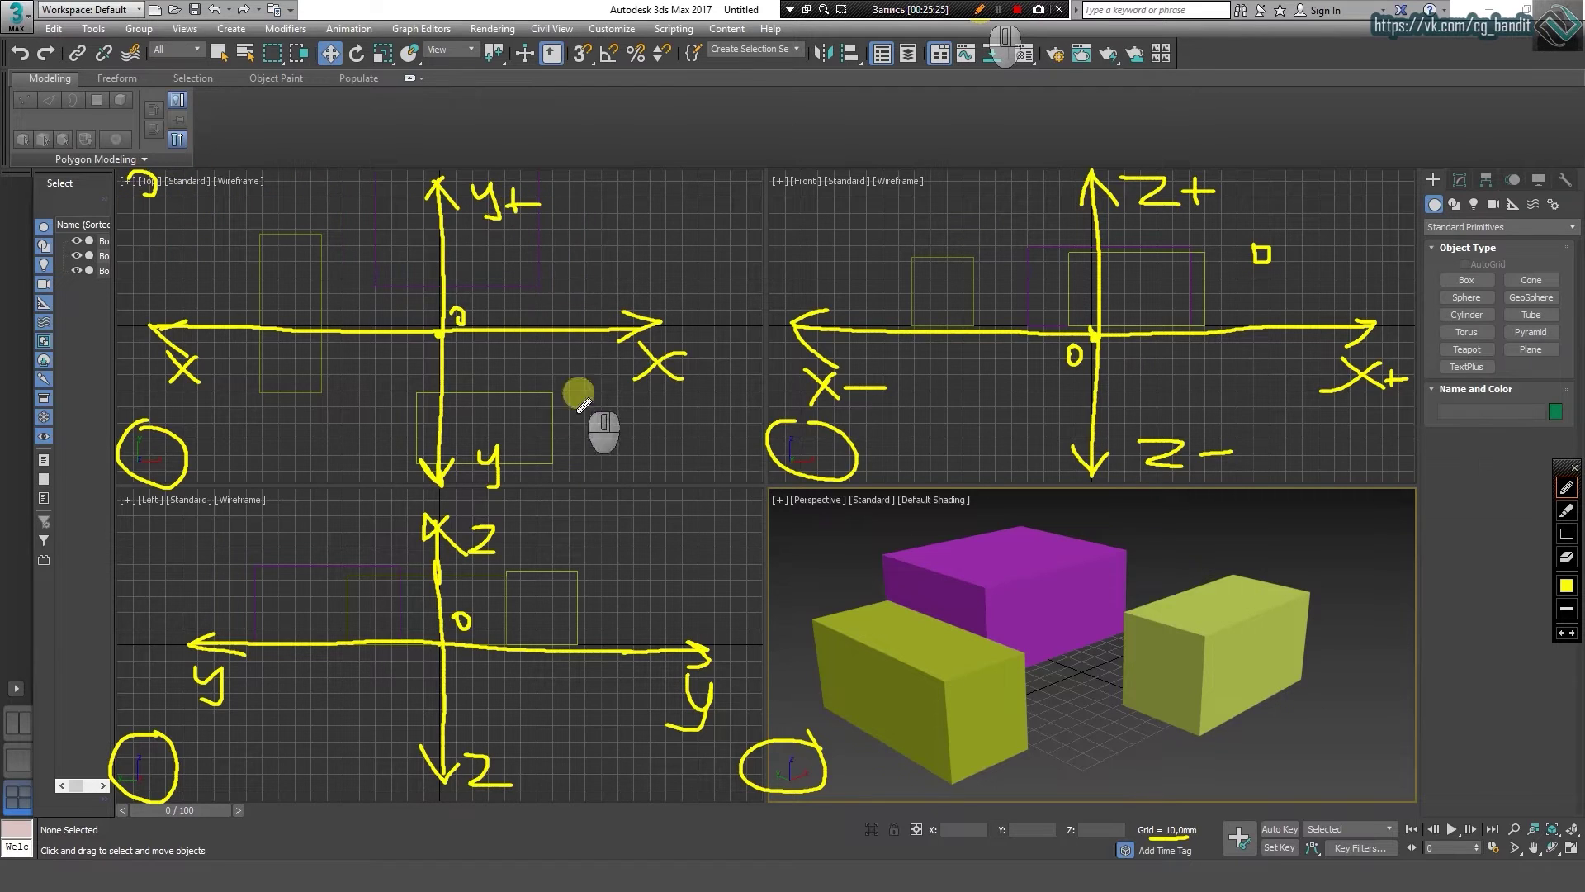
pyautogui.moveTo(515, 465); pyautogui.dragTo(553, 465)
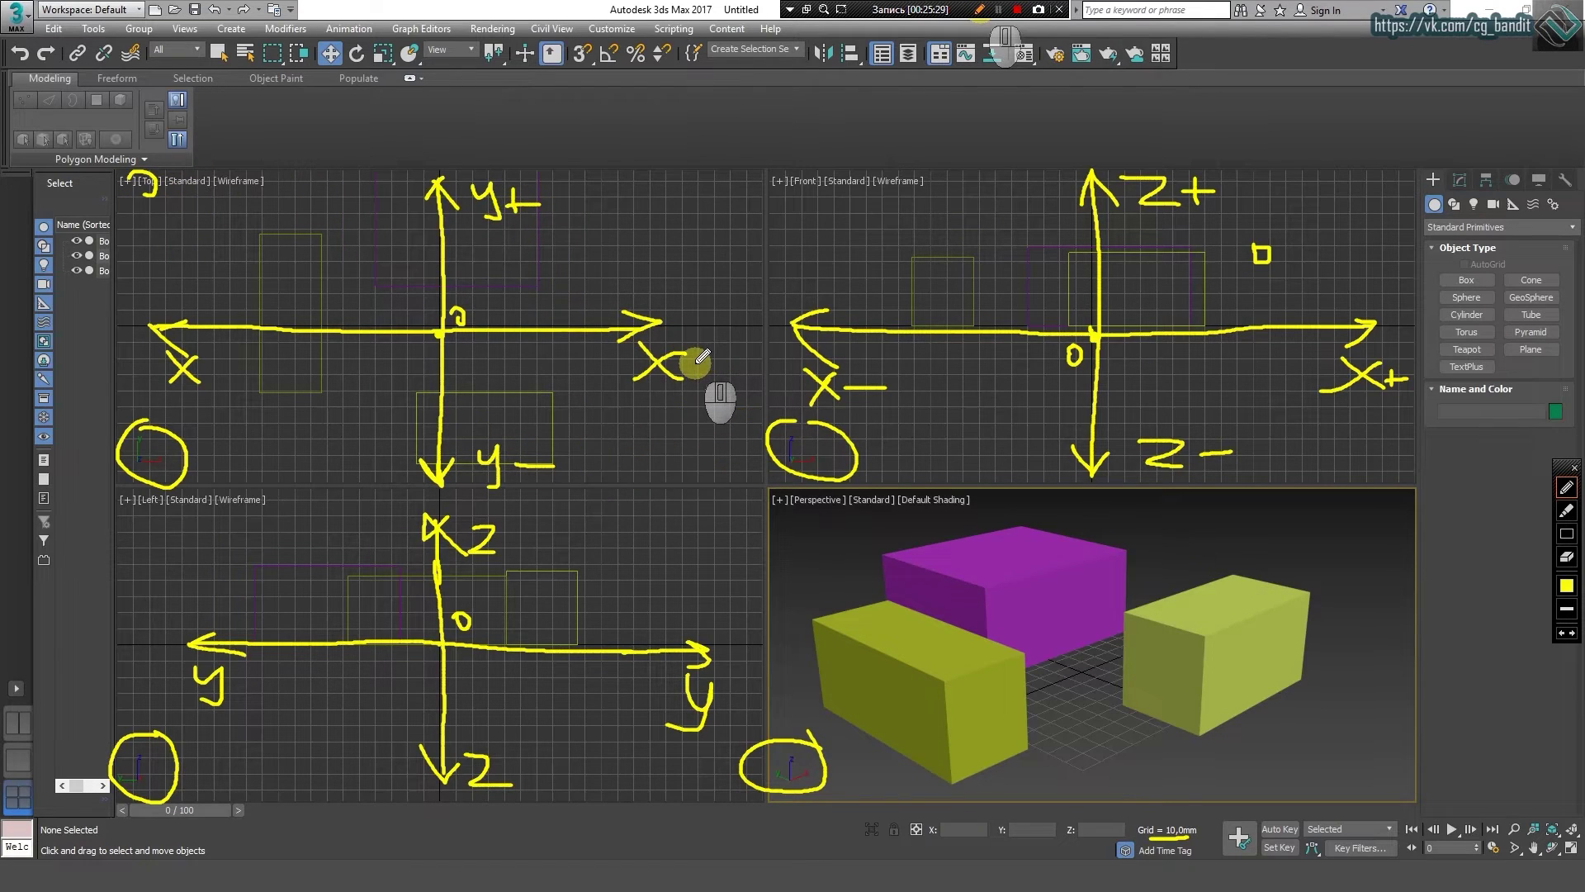
pyautogui.moveTo(694, 368); pyautogui.dragTo(725, 366)
pyautogui.moveTo(711, 352); pyautogui.dragTo(709, 387)
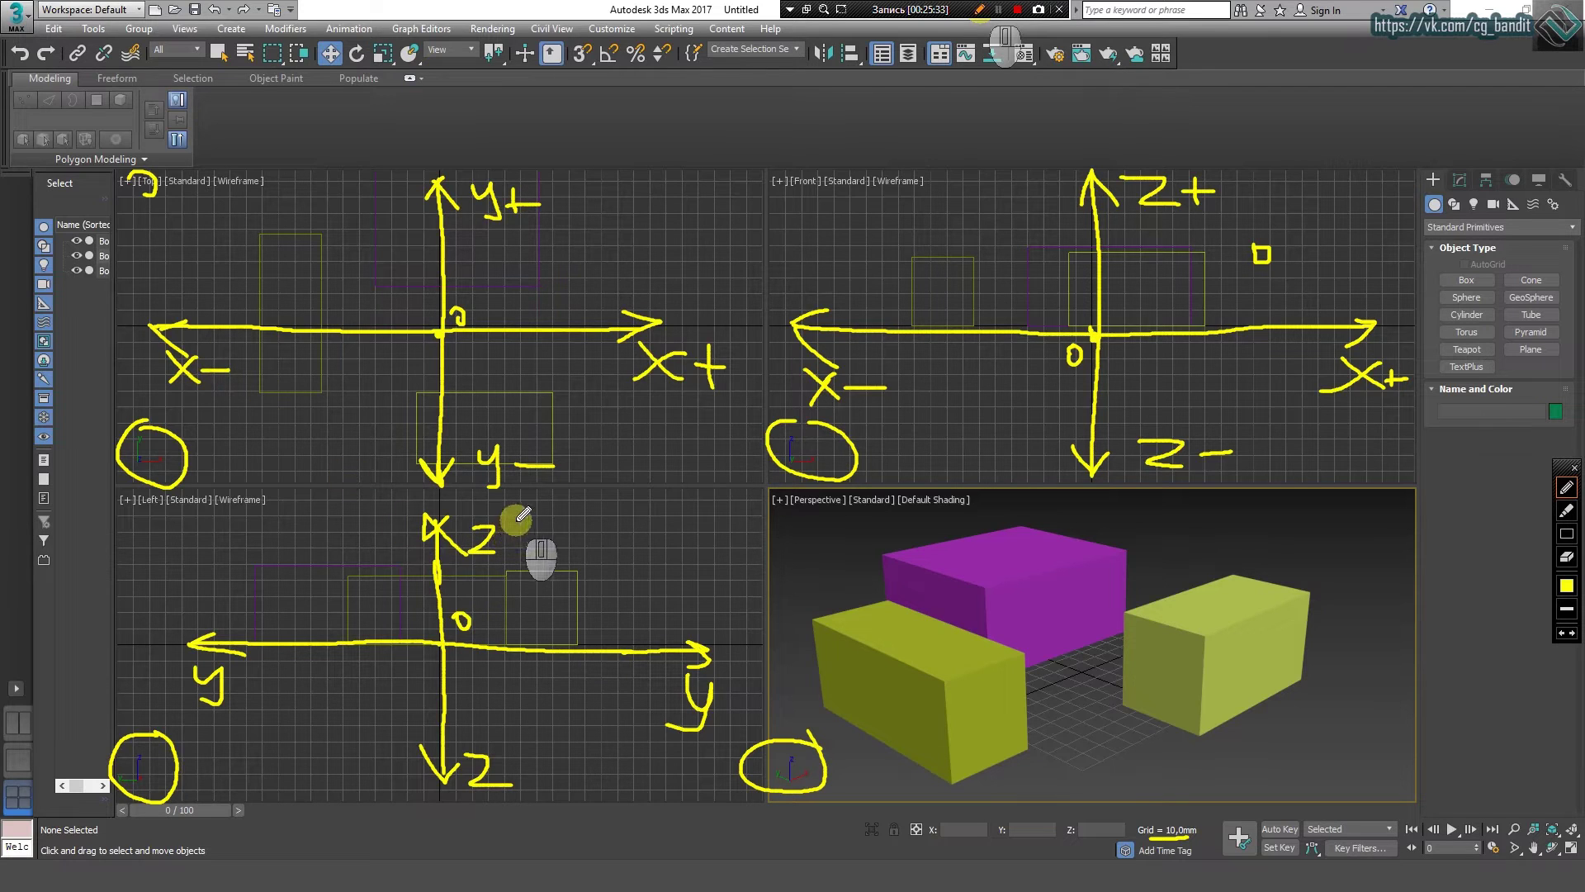
# Step: Mark the positive and negative directions of the Z and Y axes with + and - in the Left viewport
pyautogui.moveTo(518, 524); pyautogui.dragTo(520, 552)
pyautogui.moveTo(500, 537); pyautogui.dragTo(542, 535)
pyautogui.moveTo(513, 770); pyautogui.dragTo(578, 768)
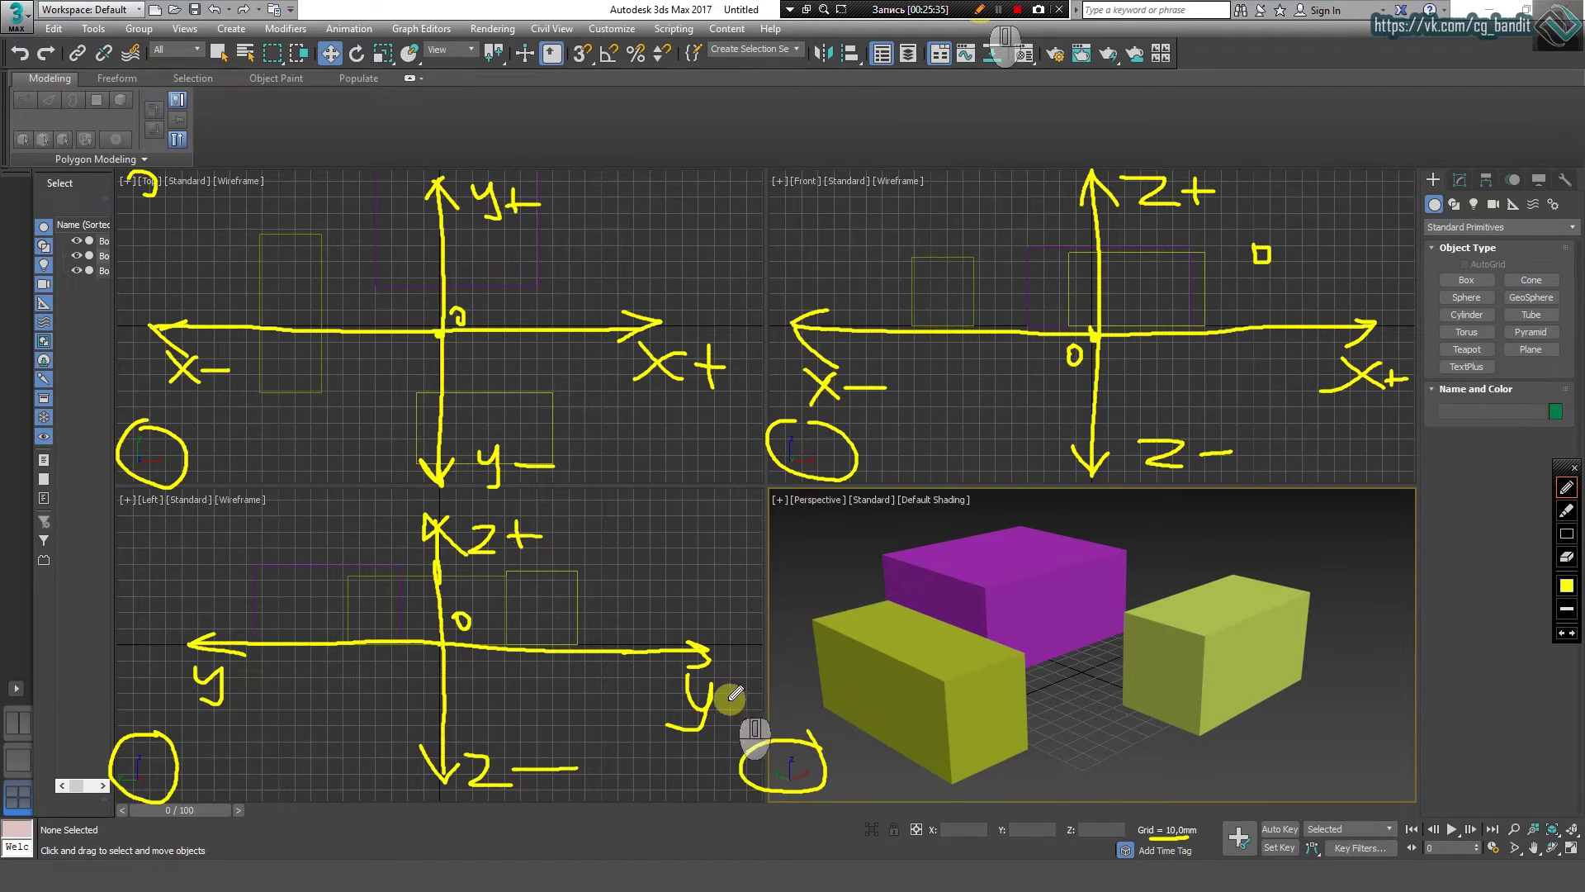
pyautogui.moveTo(733, 681); pyautogui.dragTo(731, 712)
pyautogui.moveTo(721, 702); pyautogui.dragTo(747, 700)
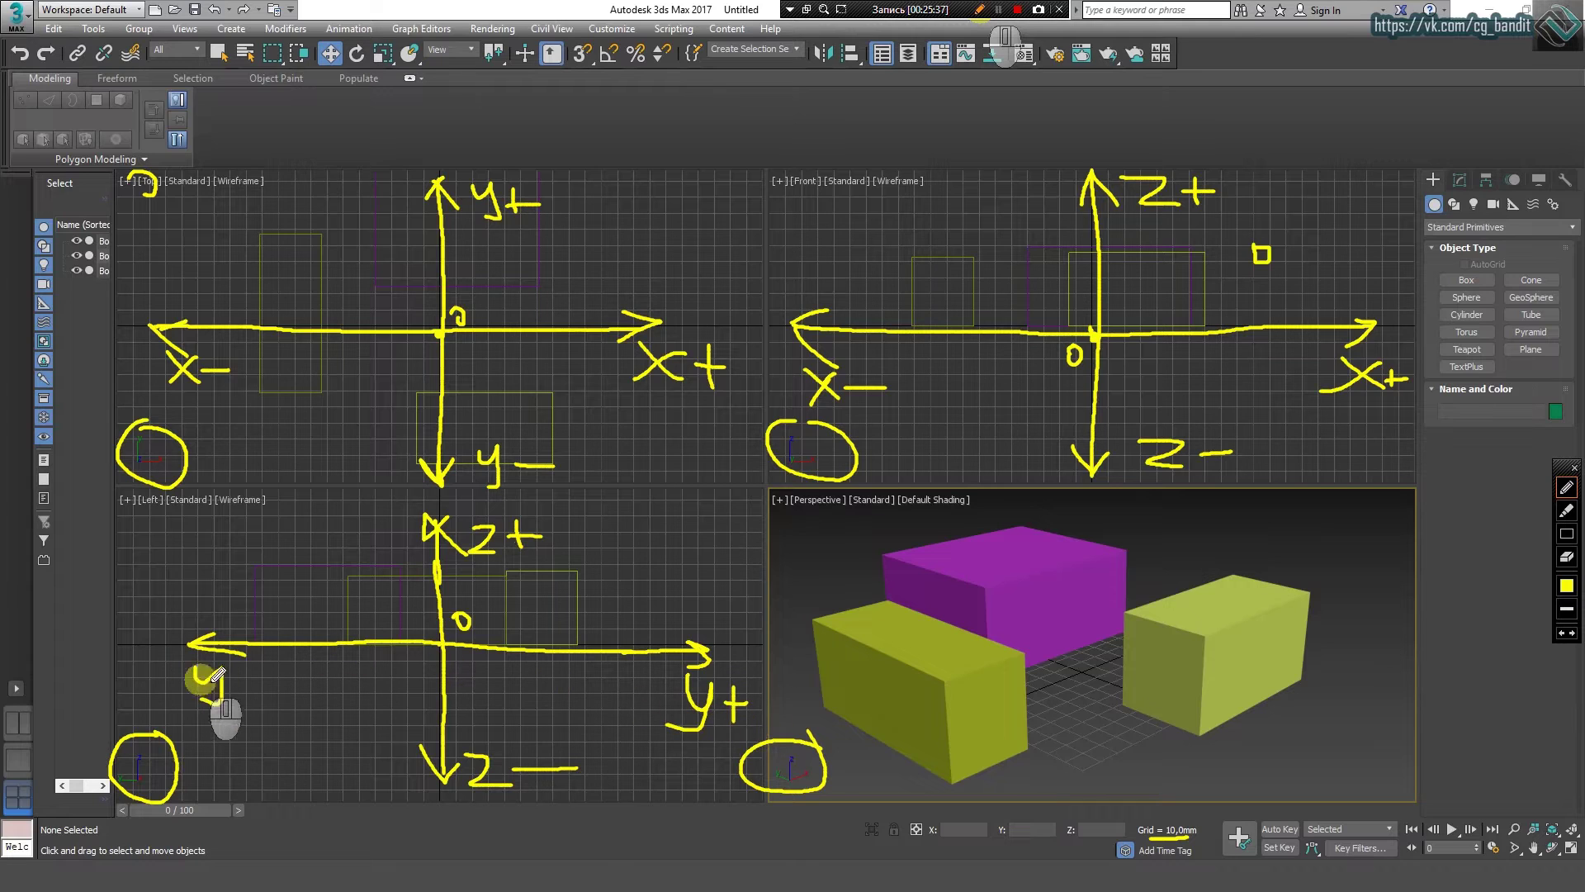
pyautogui.moveTo(234, 682); pyautogui.dragTo(277, 679)
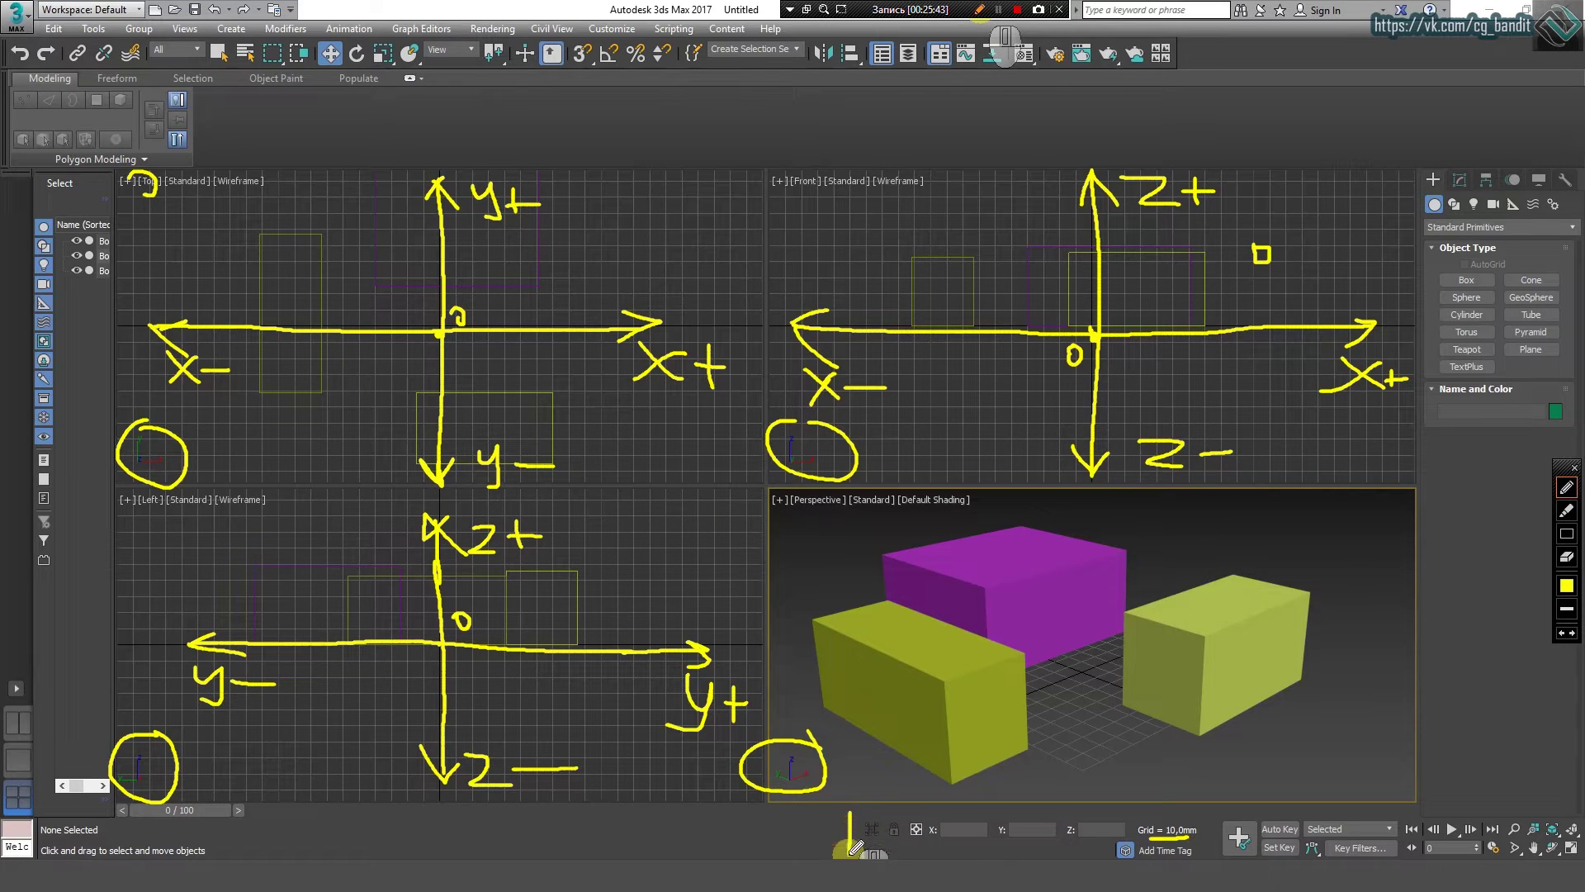
# Step: Outline the coordinate and grid spacing readouts, sketch lines over the grid and boxes in the Perspective viewport, and clear all annotations
pyautogui.moveTo(1208, 849)
pyautogui.mouseDown()
pyautogui.moveTo(1065, 816)
pyautogui.moveTo(824, 817)
pyautogui.mouseUp()
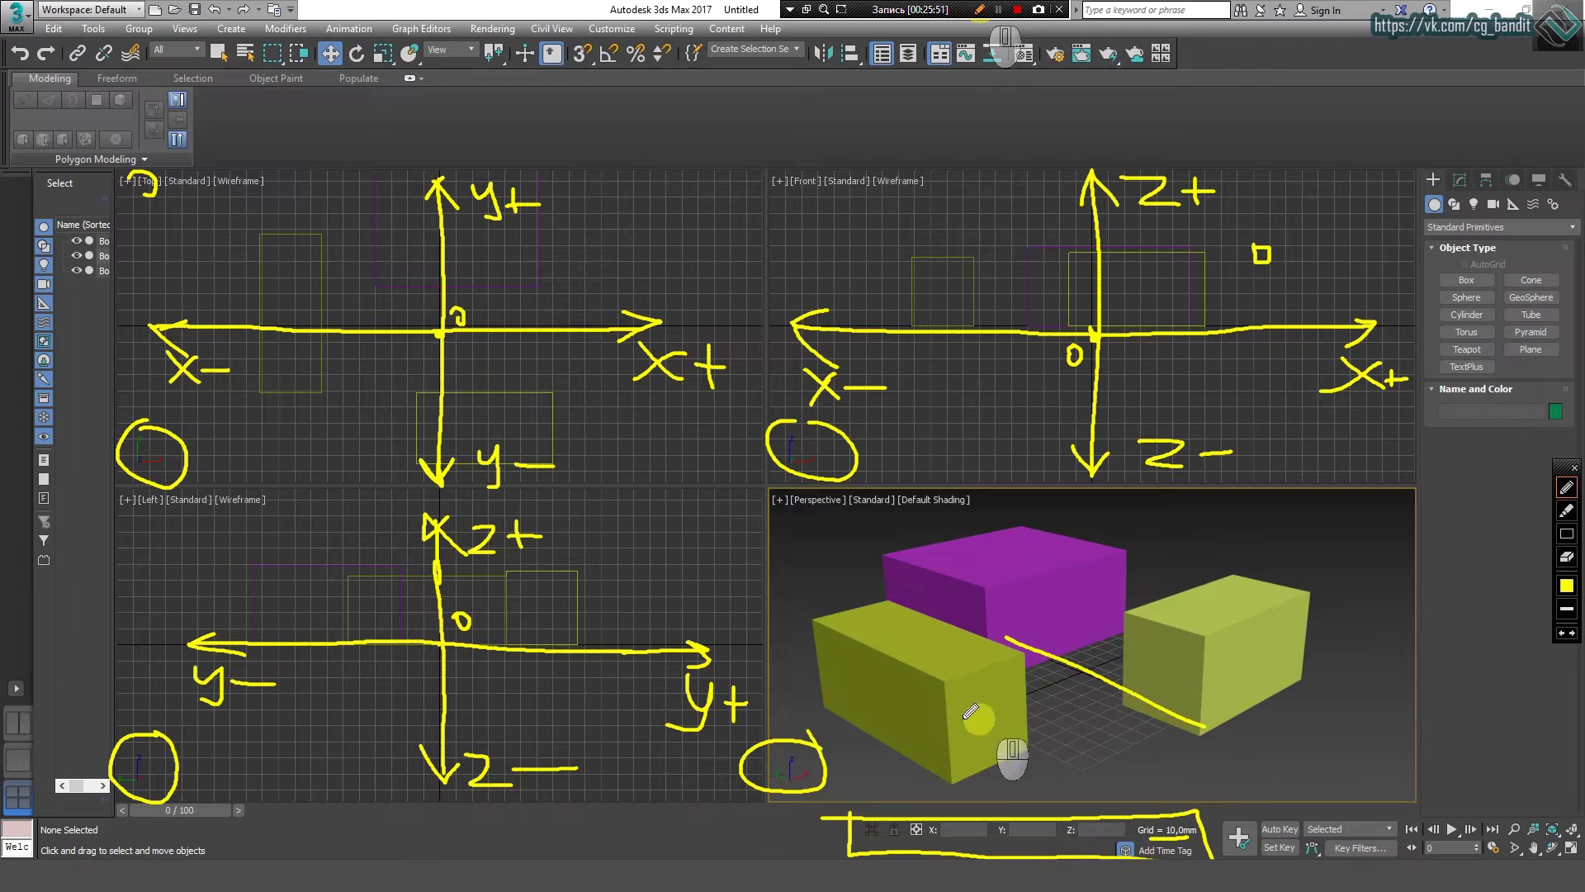
pyautogui.moveTo(950, 715); pyautogui.dragTo(1193, 631)
pyautogui.moveTo(1026, 557)
pyautogui.mouseDown()
pyautogui.moveTo(1284, 663)
pyautogui.moveTo(1073, 788)
pyautogui.moveTo(916, 660)
pyautogui.moveTo(1147, 598)
pyautogui.mouseUp()
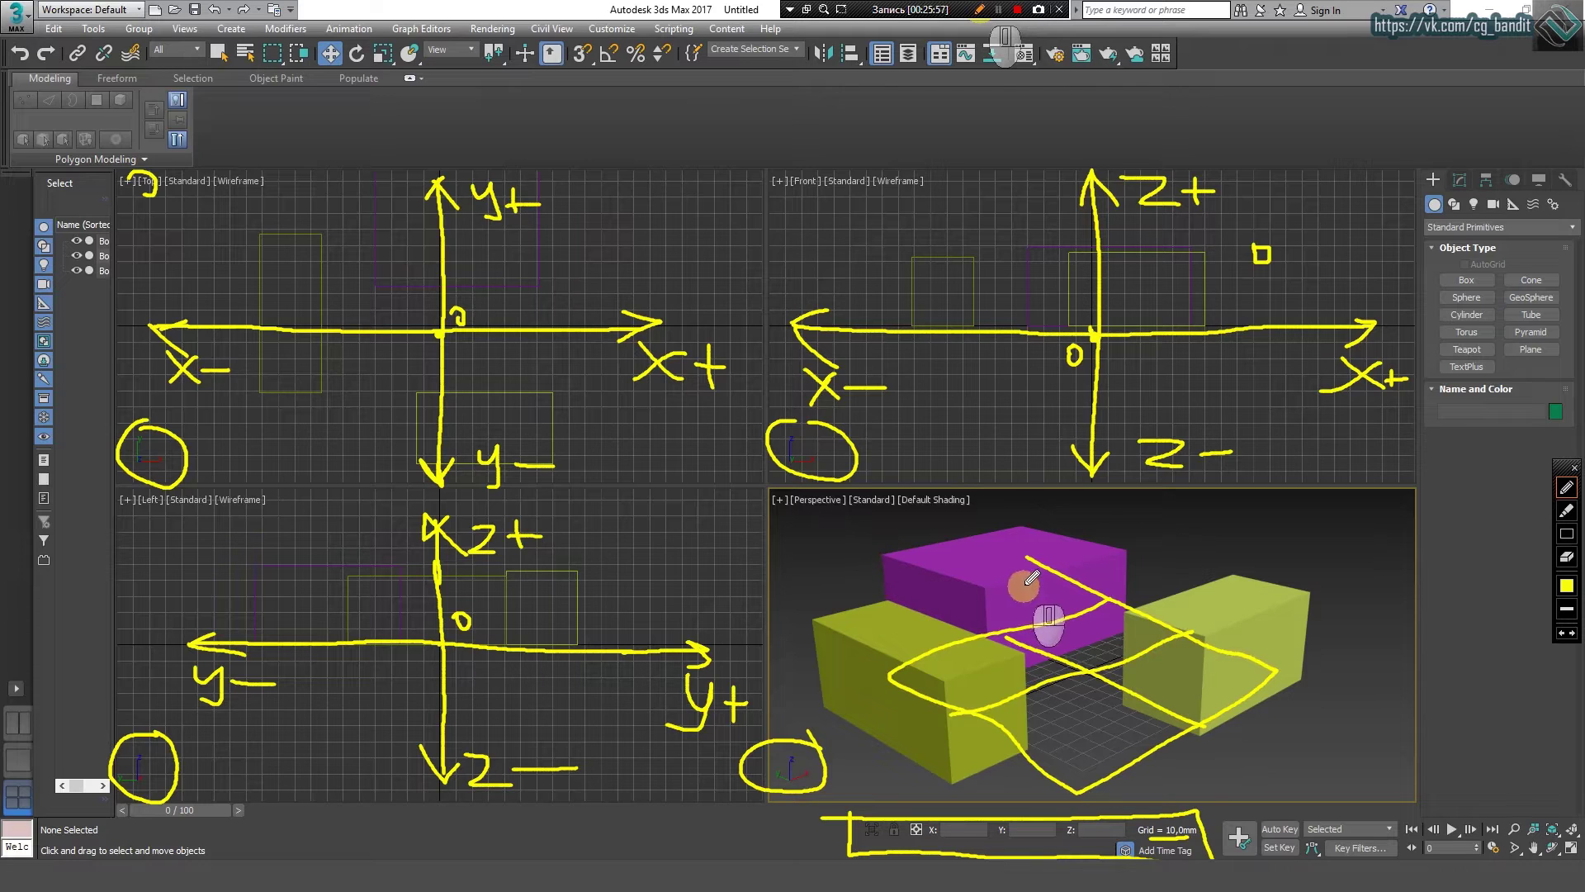
pyautogui.moveTo(1007, 635); pyautogui.dragTo(1066, 641)
pyautogui.press('Escape')
# Step: Zoom the Perspective viewport far out and back in to check how the grid spacing adapts, and reframe the three boxes
pyautogui.scroll(-6, 1057, 701)
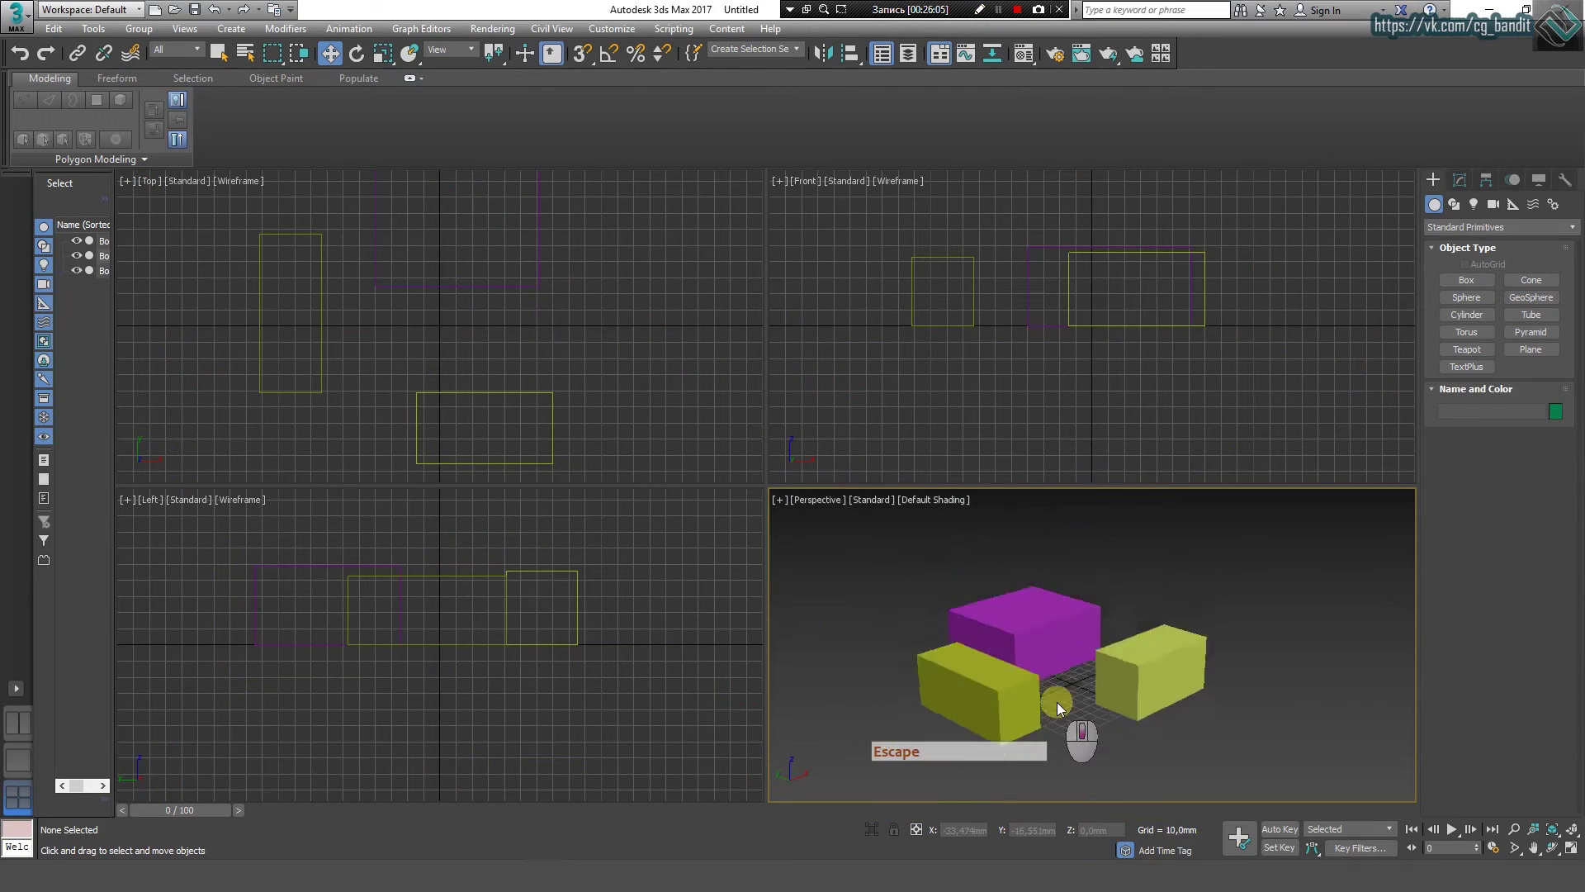
pyautogui.moveTo(1057, 706); pyautogui.dragTo(1057, 720, button='middle')
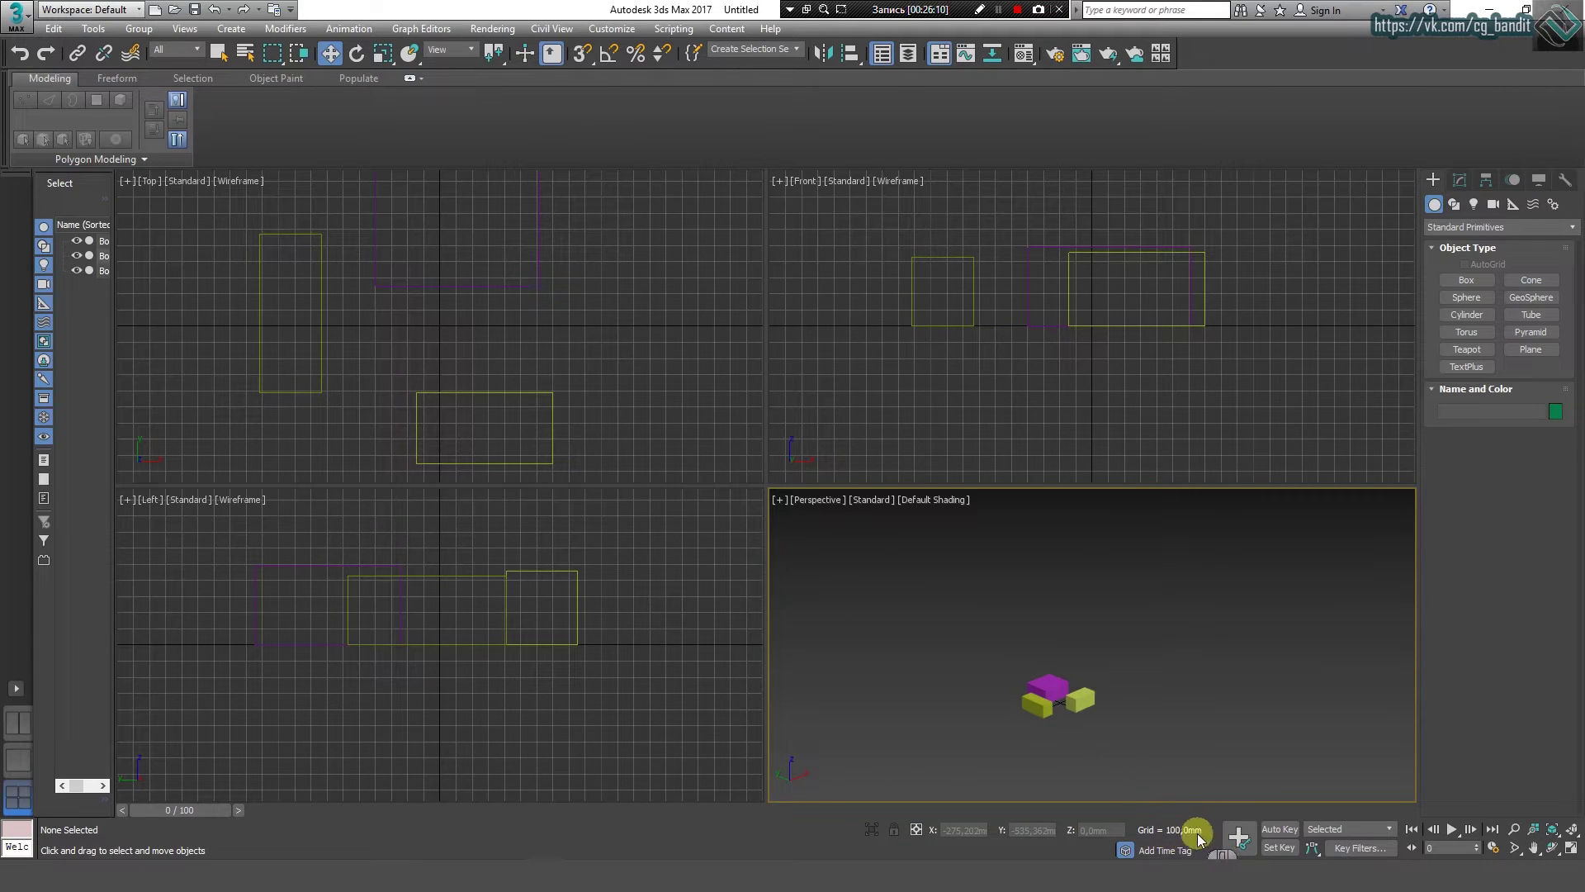
pyautogui.click(1079, 702)
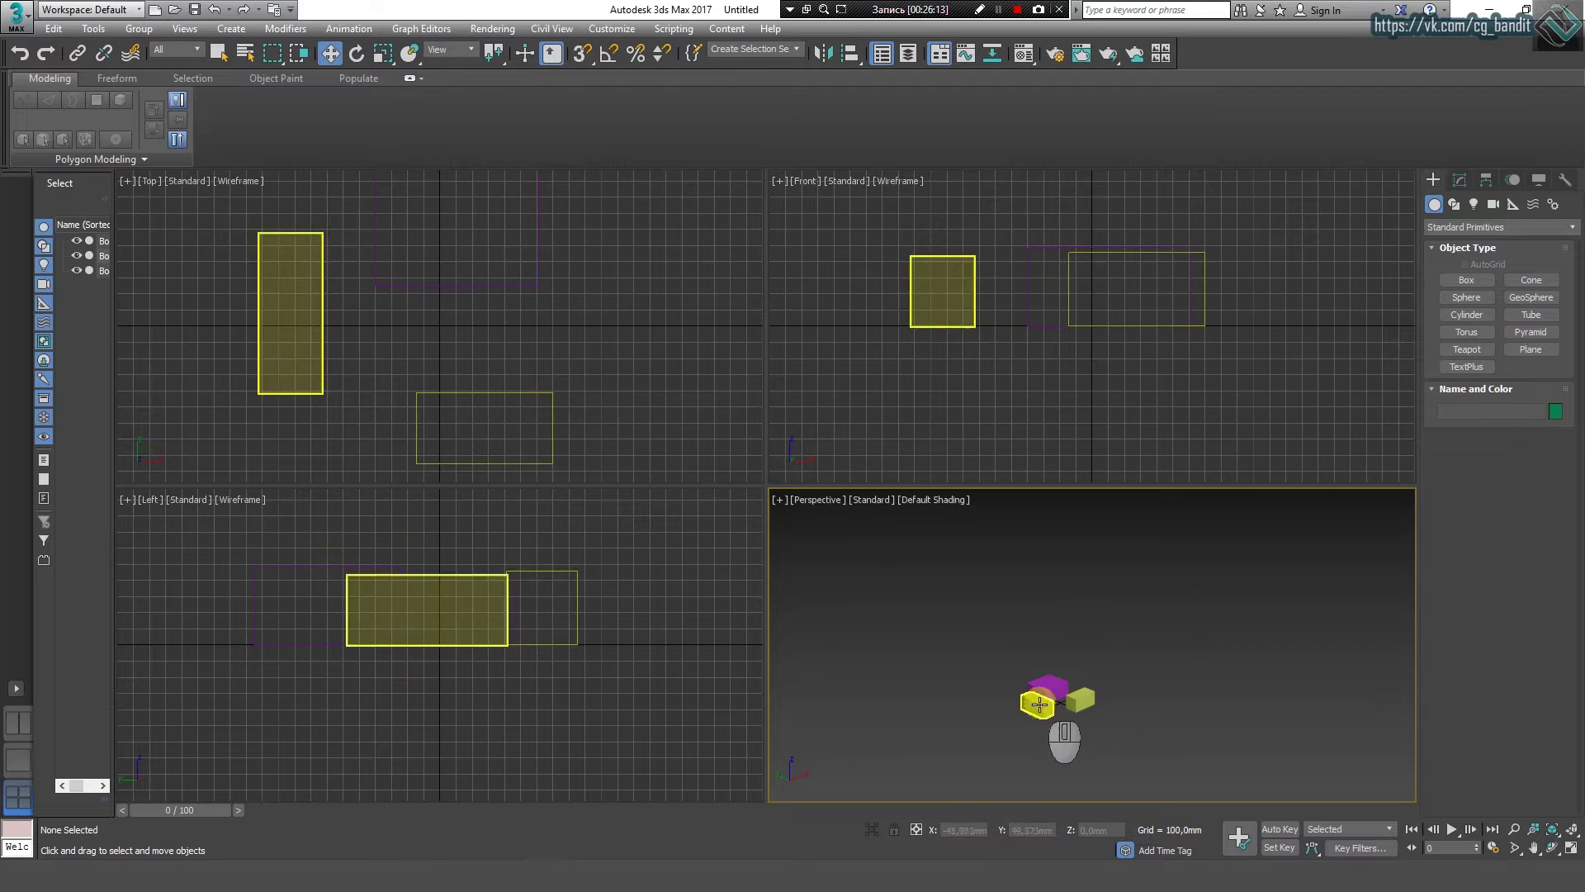
pyautogui.click(1058, 720)
pyautogui.scroll(5, 1058, 720)
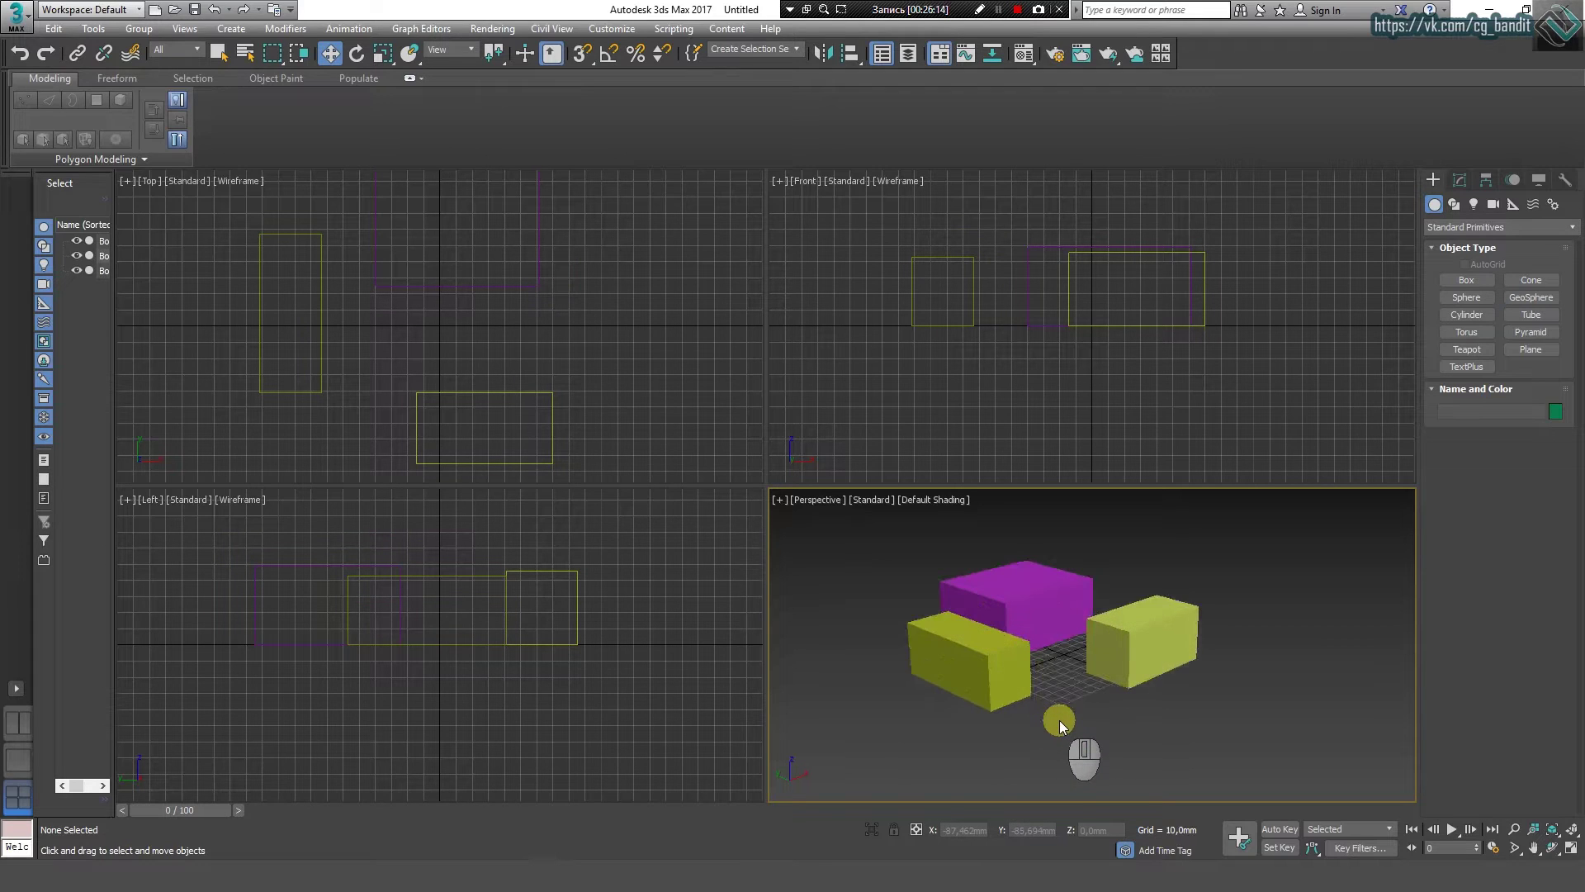
pyautogui.scroll(3, 1058, 720)
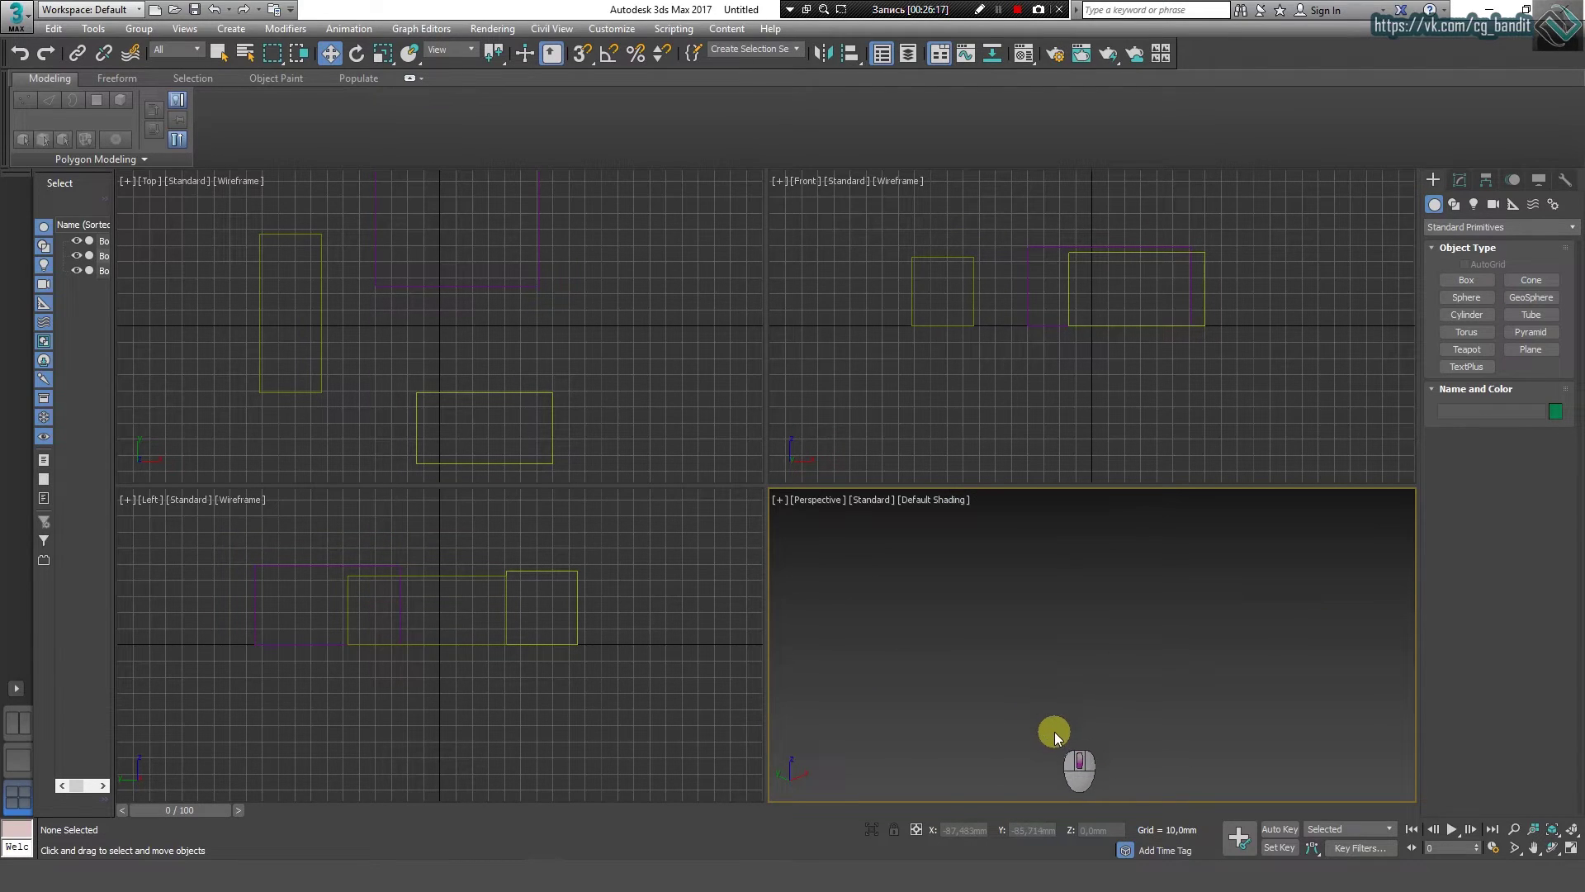
pyautogui.press('z')
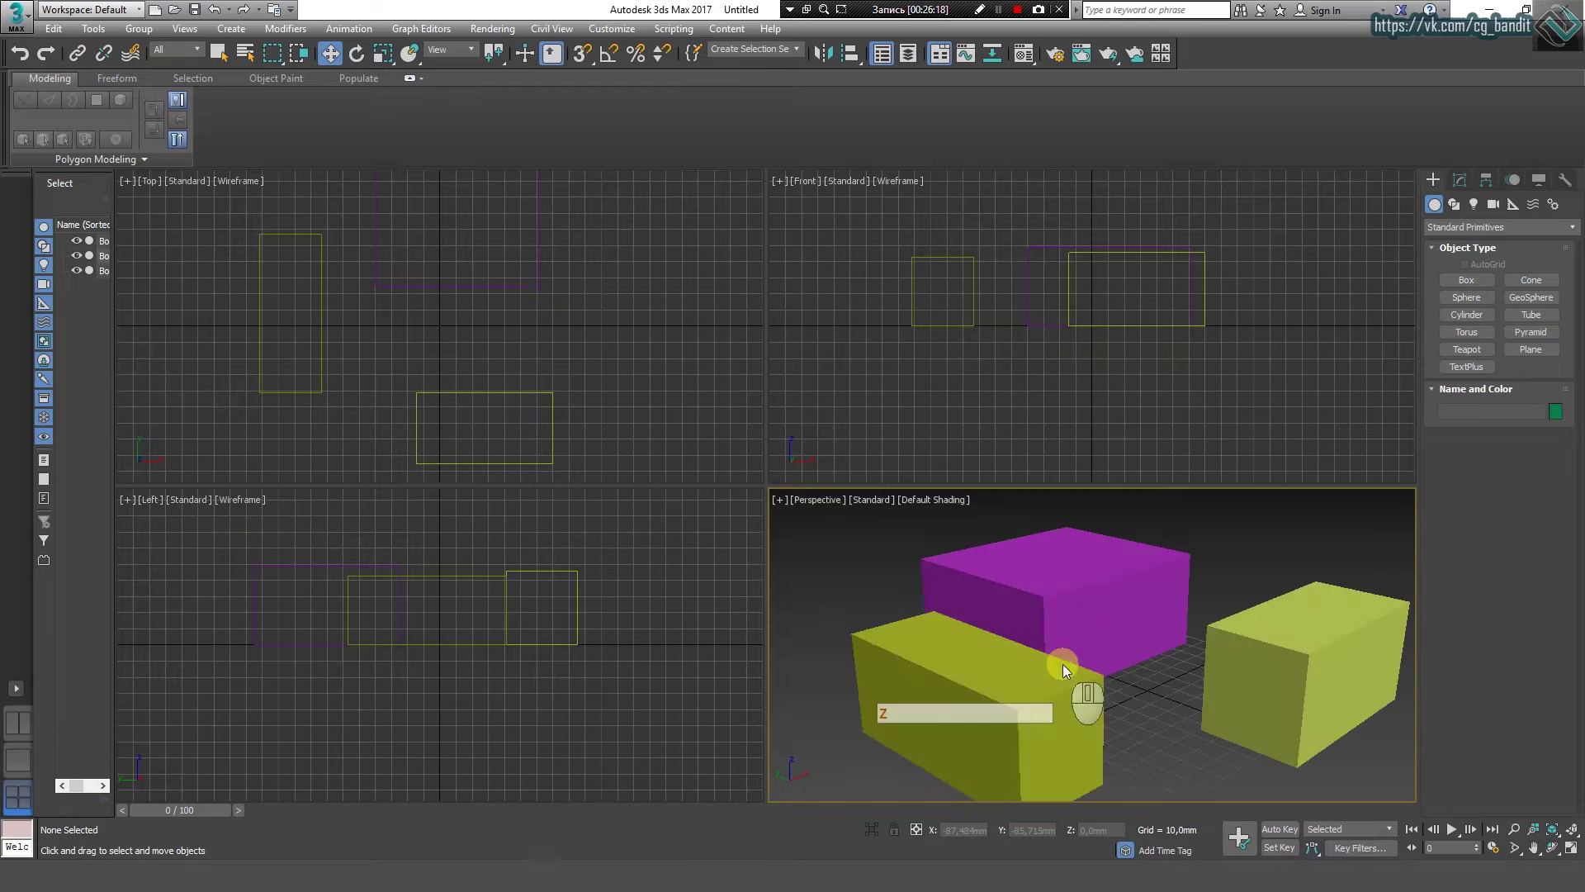
pyautogui.moveTo(1124, 675); pyautogui.dragTo(1087, 651, button='middle')
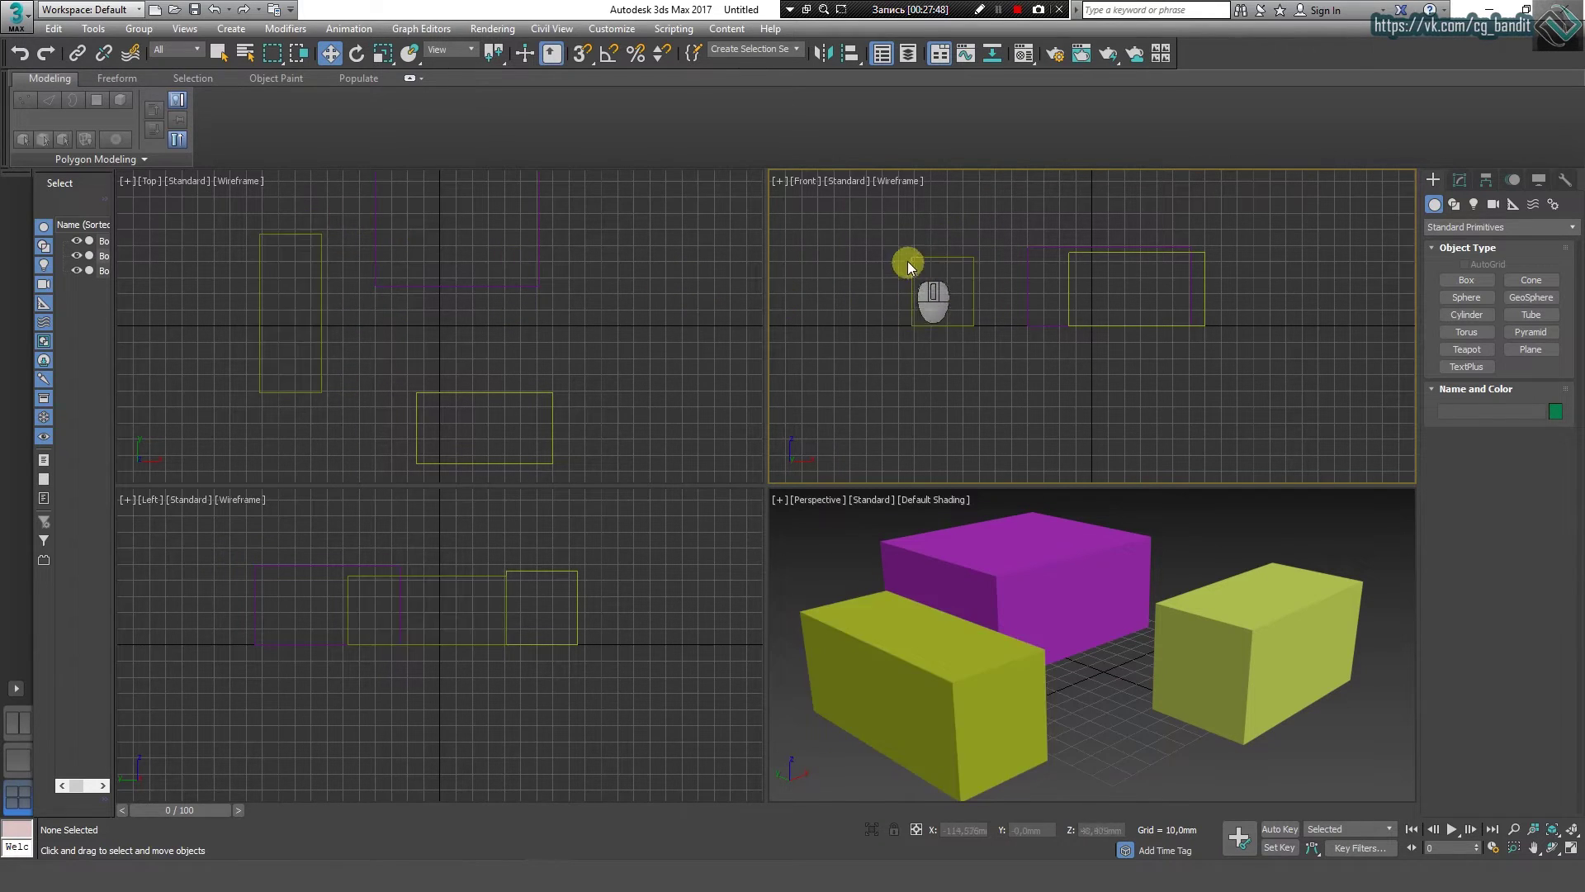
# Step: Annotate the smallest box in the Front viewport with an approximate width of 40 and a height of 43, and clear the annotations
pyautogui.click(349, 595)
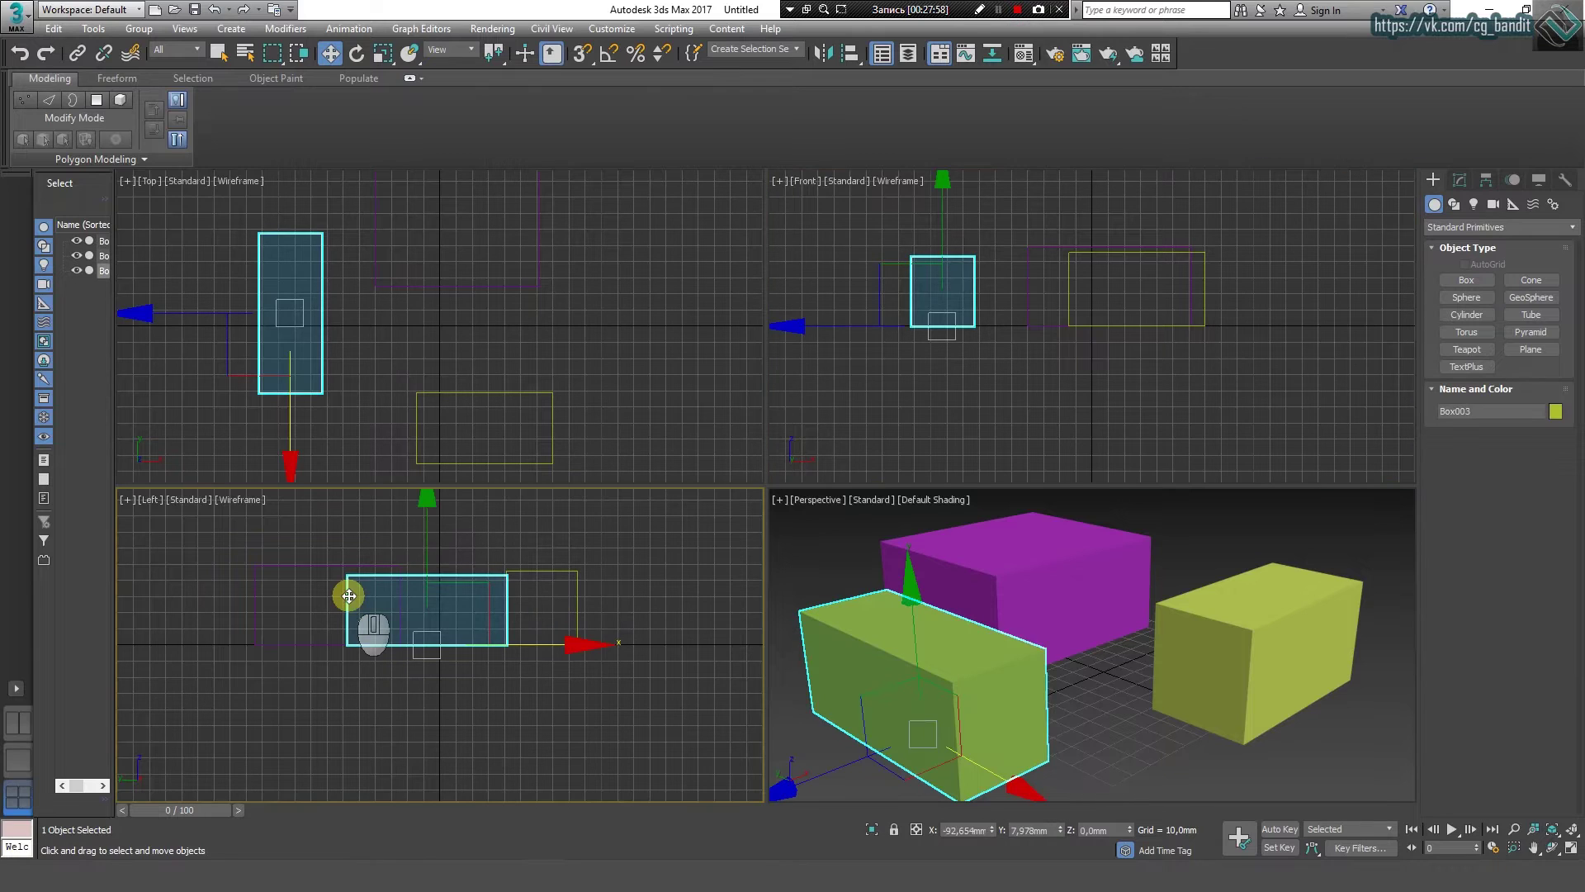
pyautogui.click(945, 439)
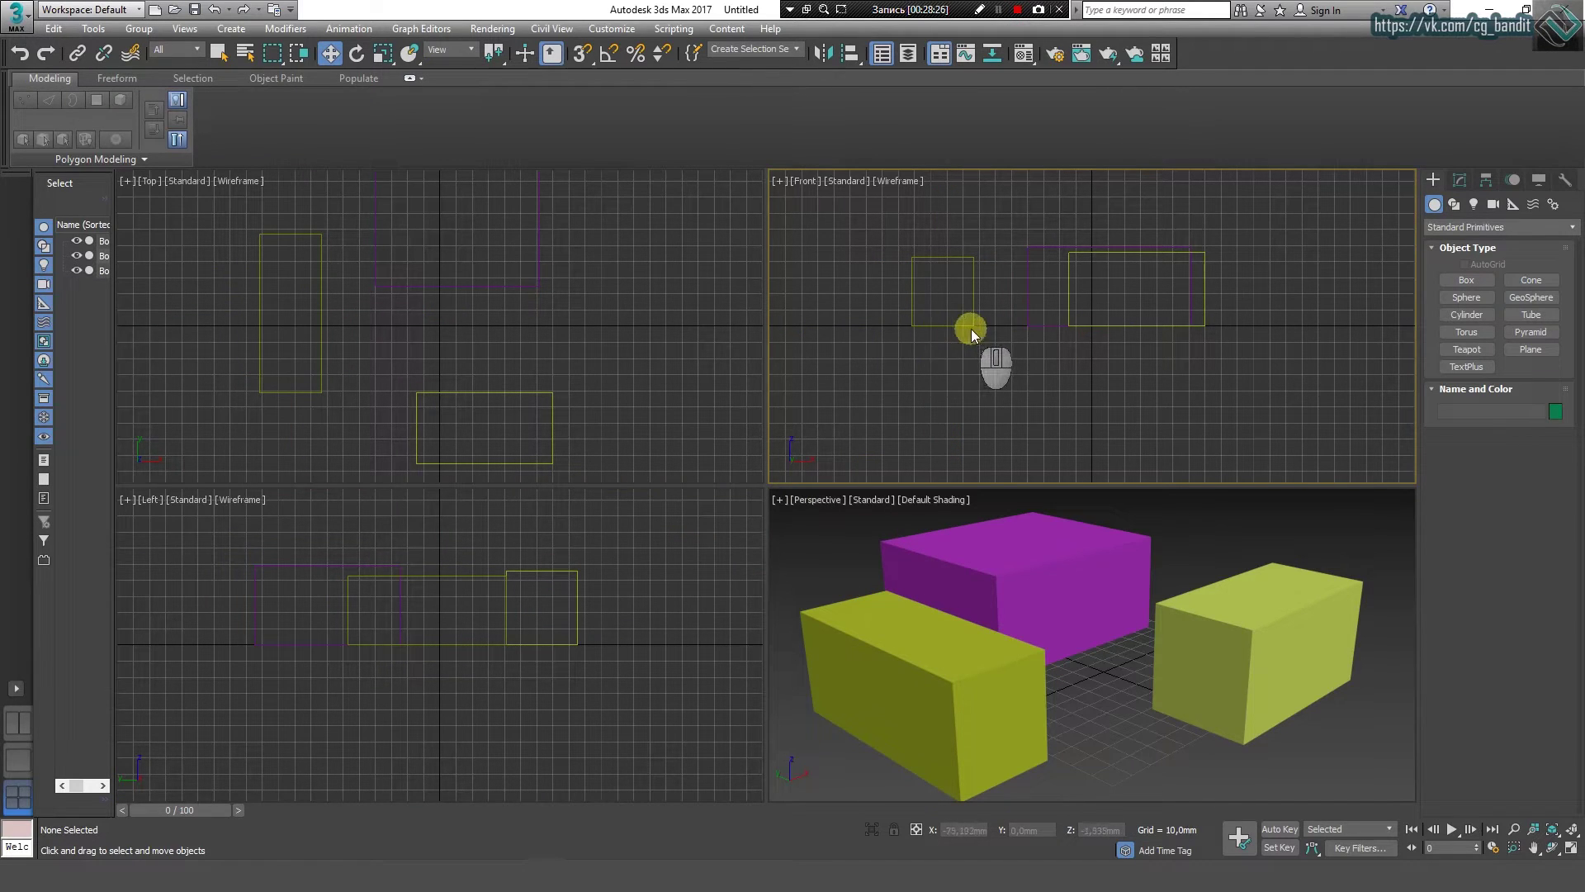
pyautogui.click(979, 9)
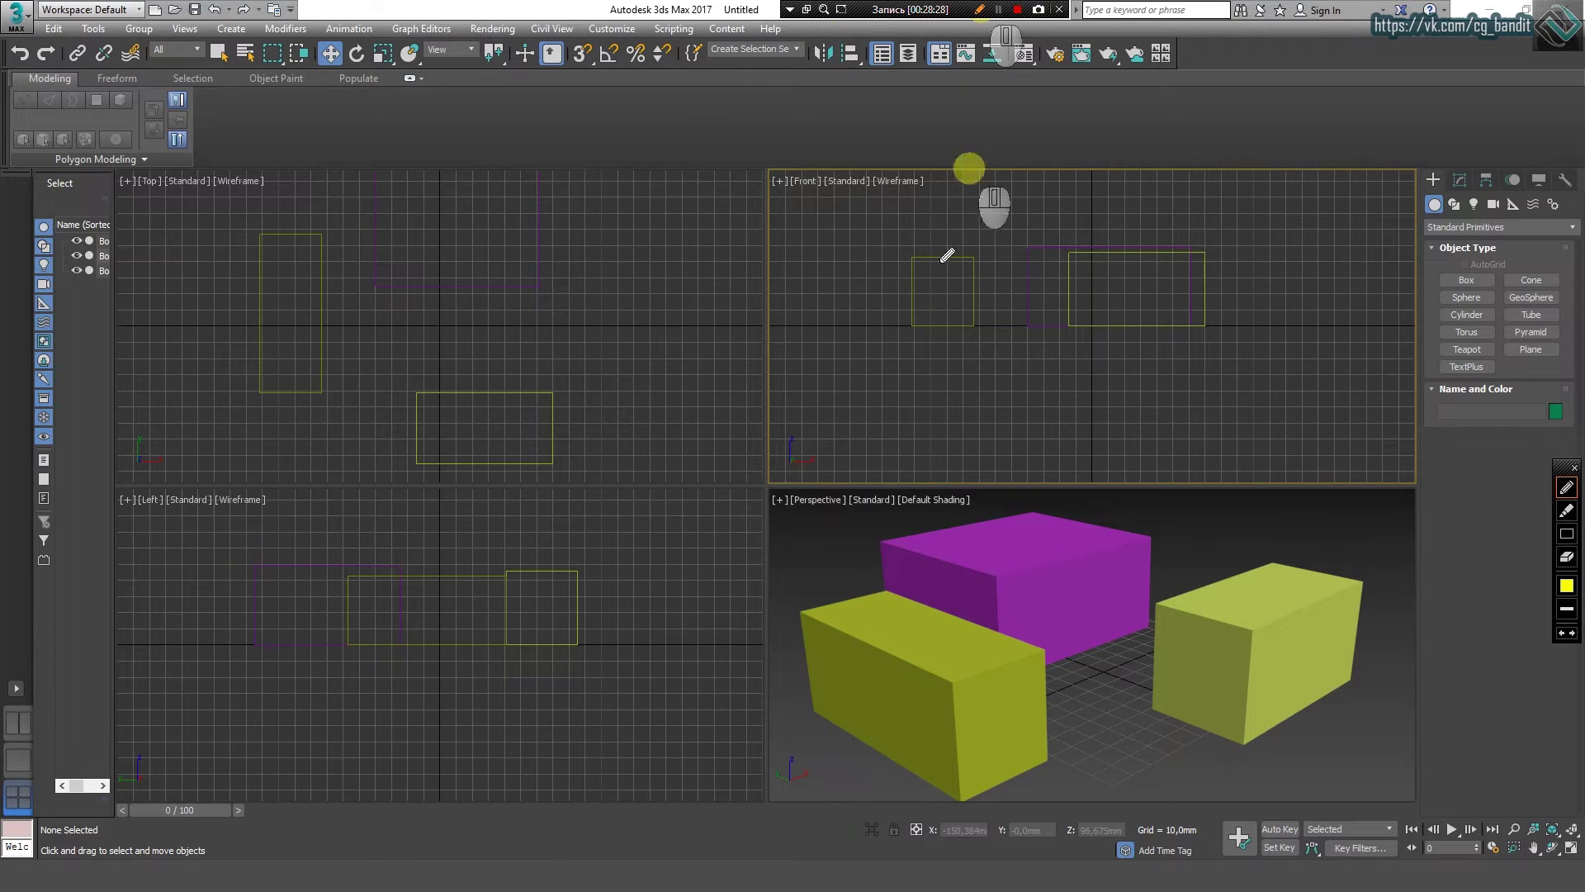
pyautogui.moveTo(909, 326)
pyautogui.mouseDown()
pyautogui.moveTo(978, 326)
pyautogui.moveTo(910, 333)
pyautogui.moveTo(933, 364)
pyautogui.moveTo(942, 346)
pyautogui.moveTo(970, 364)
pyautogui.mouseUp()
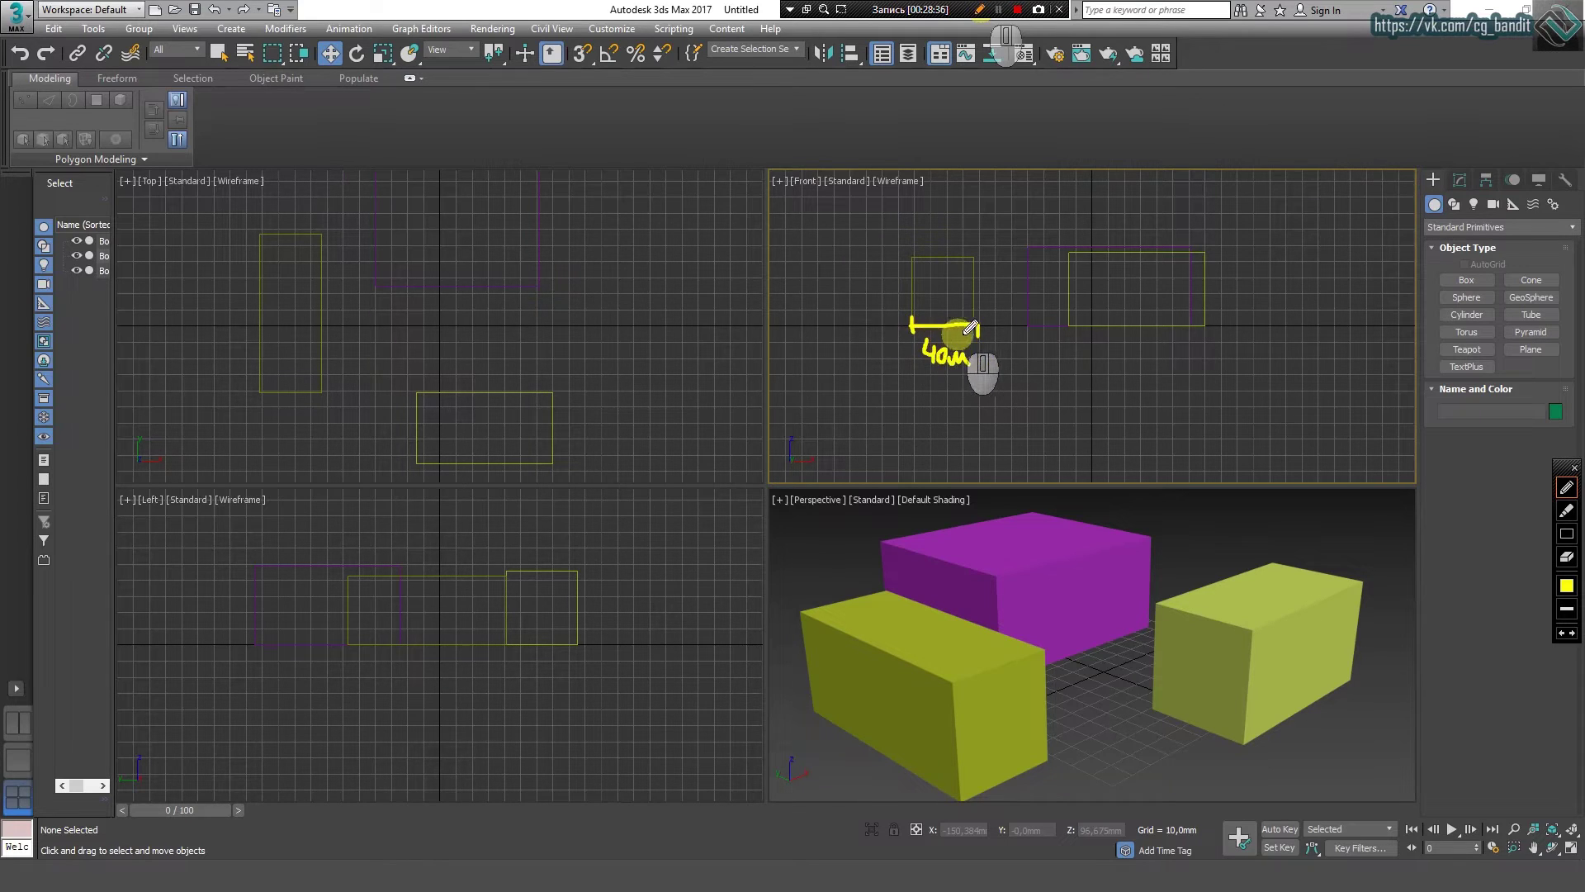
pyautogui.moveTo(979, 324); pyautogui.dragTo(891, 355)
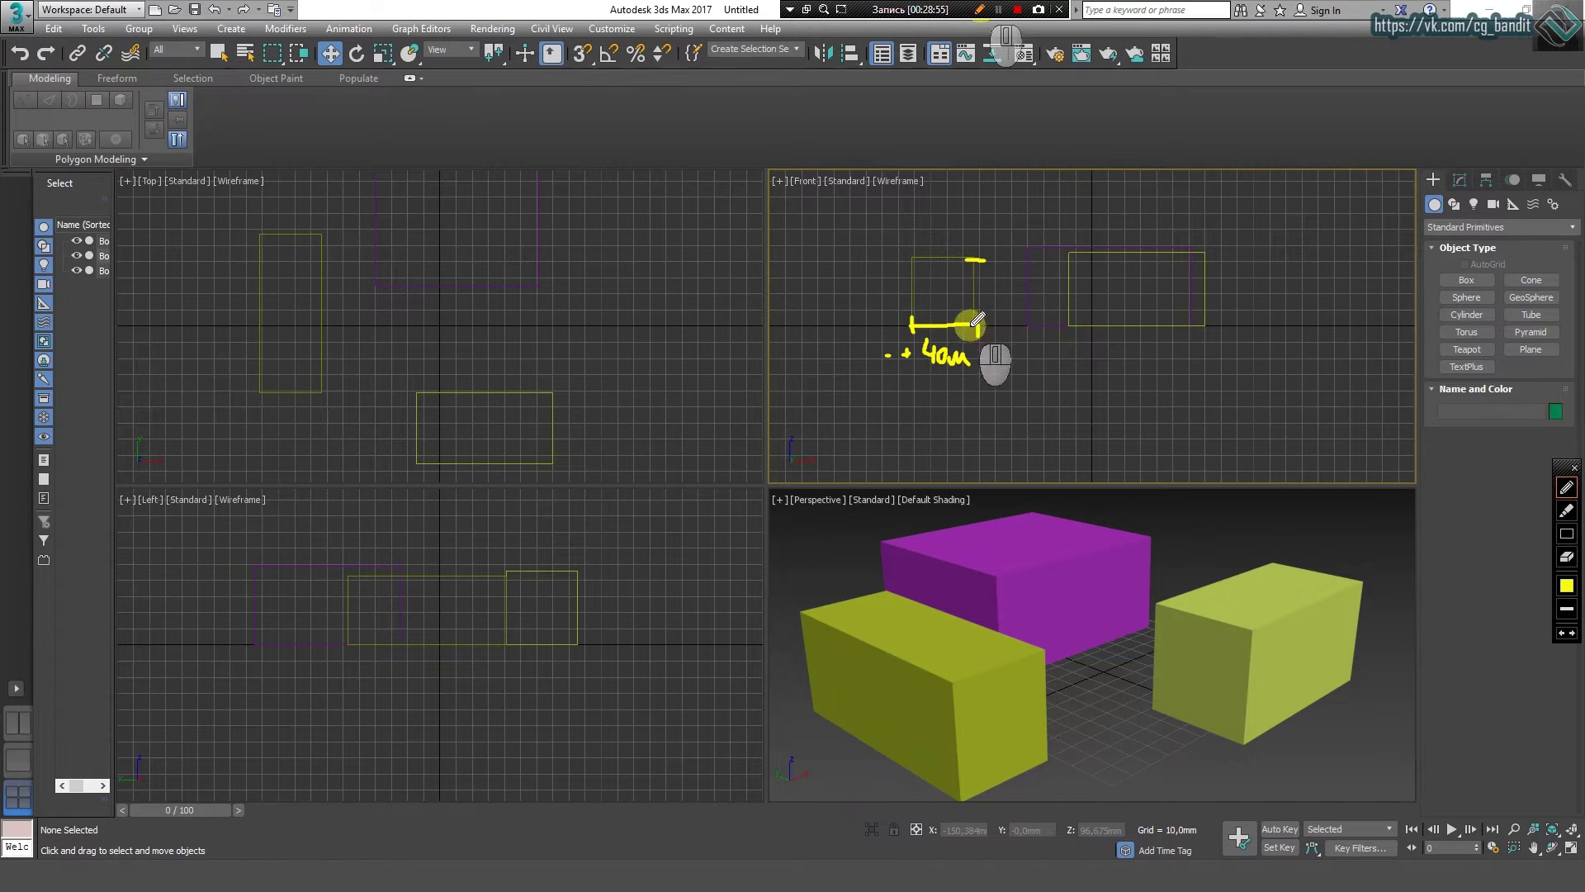
pyautogui.moveTo(983, 259); pyautogui.dragTo(981, 334)
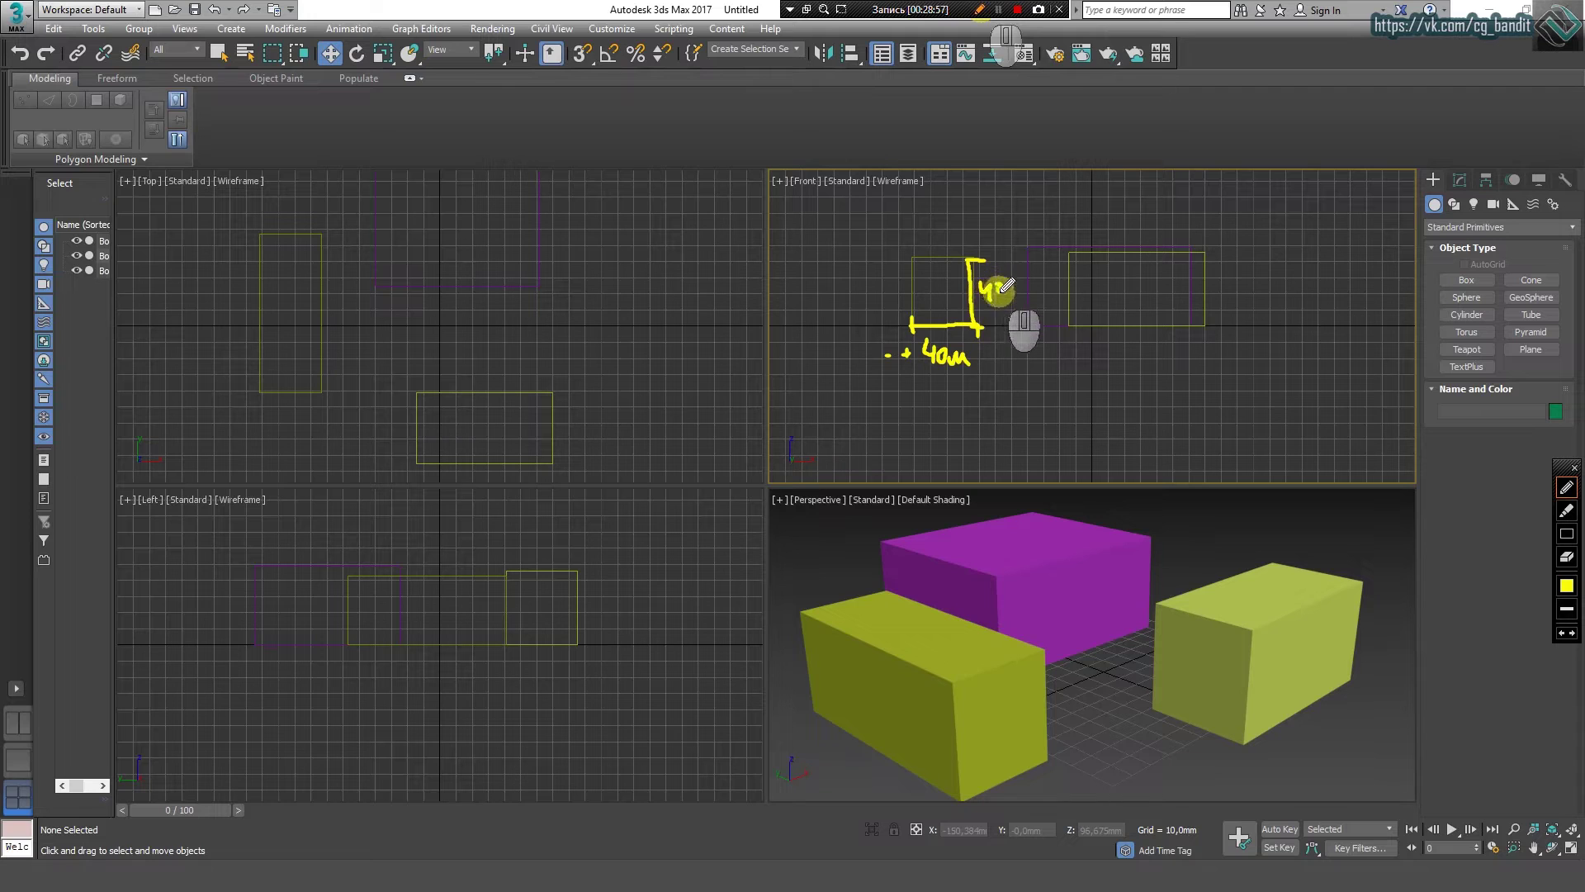
pyautogui.moveTo(984, 281); pyautogui.dragTo(989, 301)
pyautogui.moveTo(993, 283); pyautogui.dragTo(994, 298)
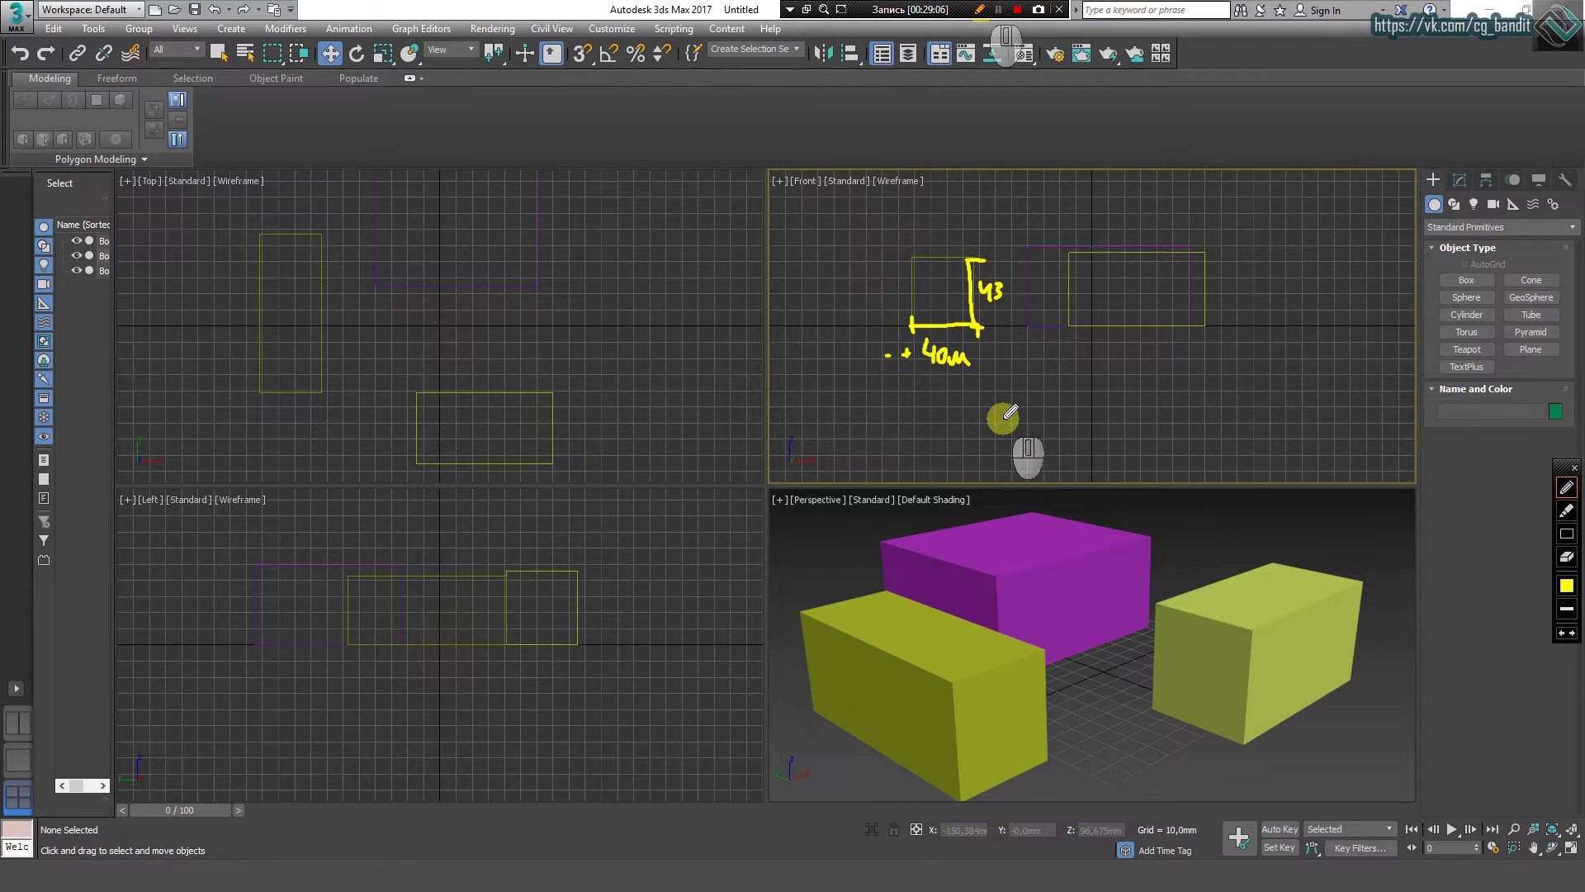
pyautogui.press('Escape')
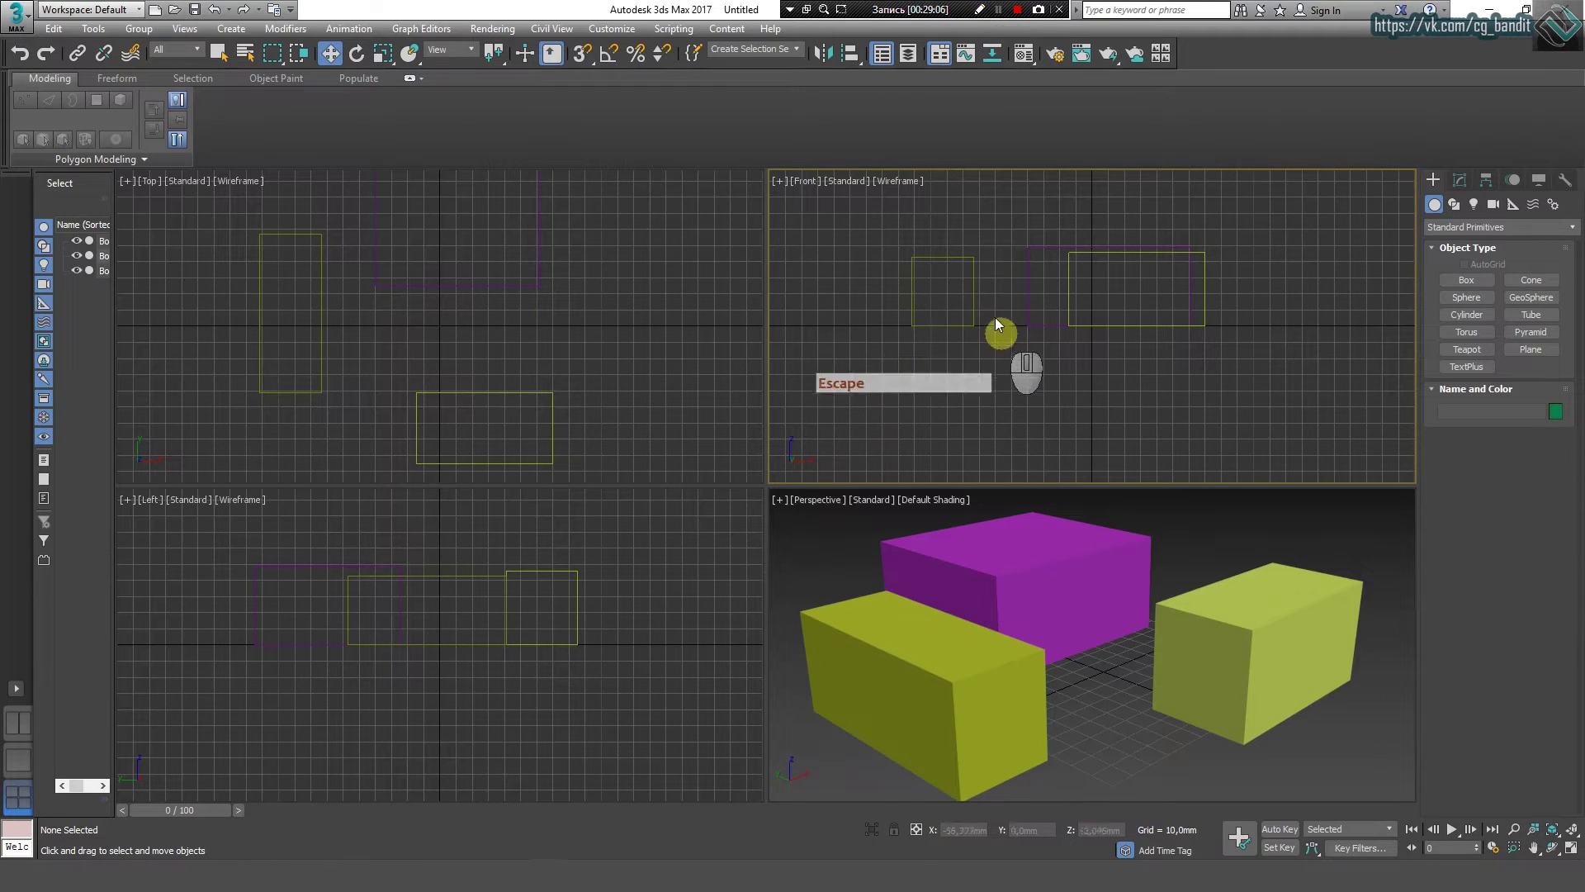
# Step: Select the smallest box in the Front viewport, inspect its length, width and height parameters in Modify, and deselect it
pyautogui.click(956, 258)
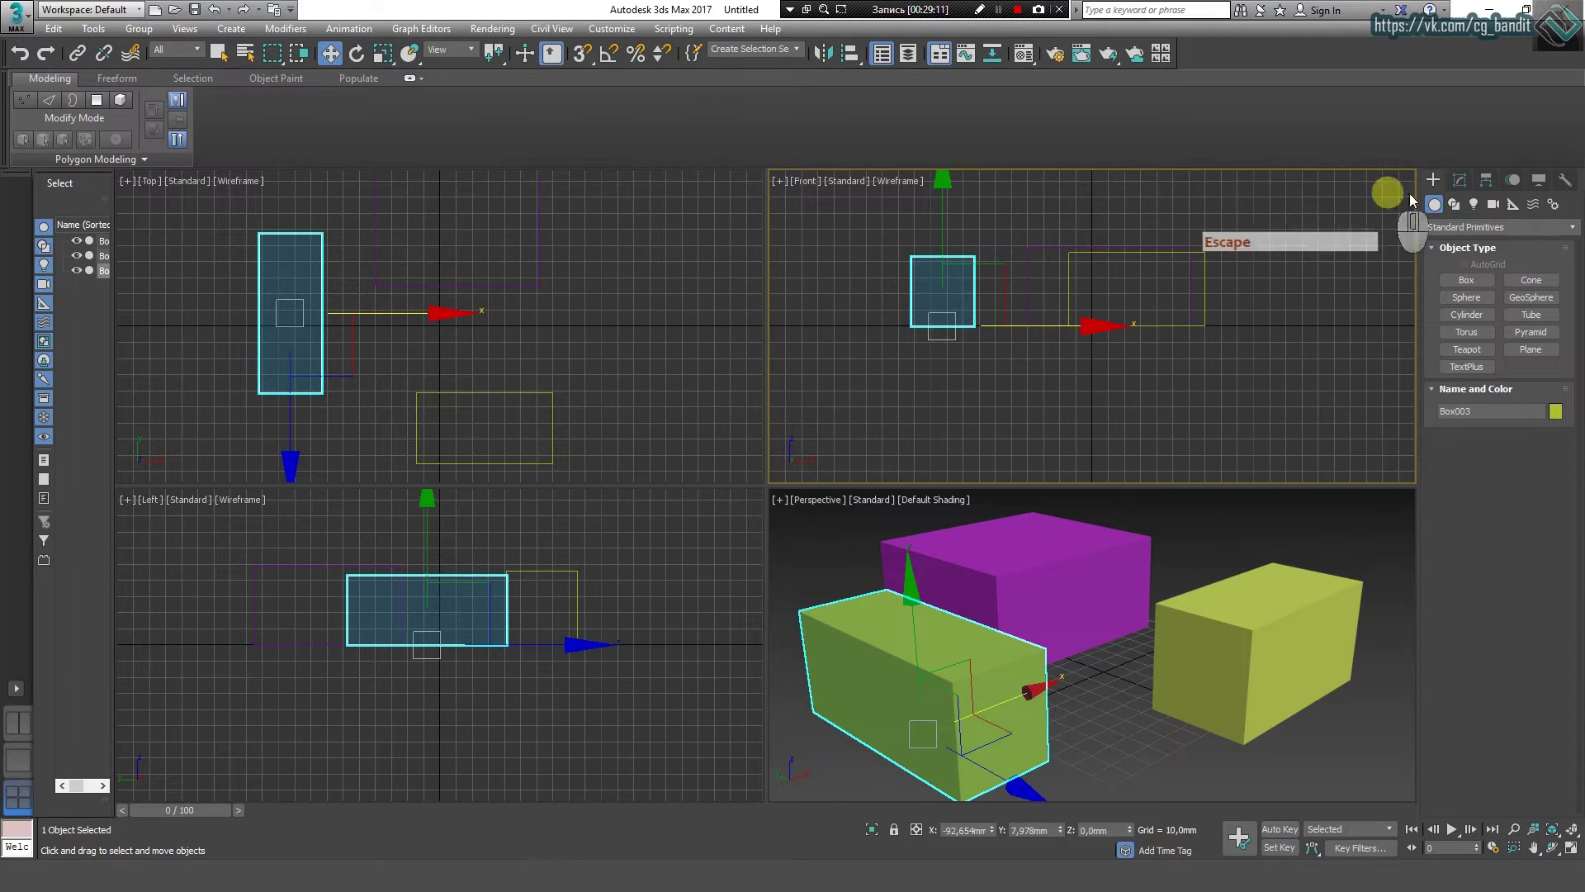
pyautogui.click(1457, 181)
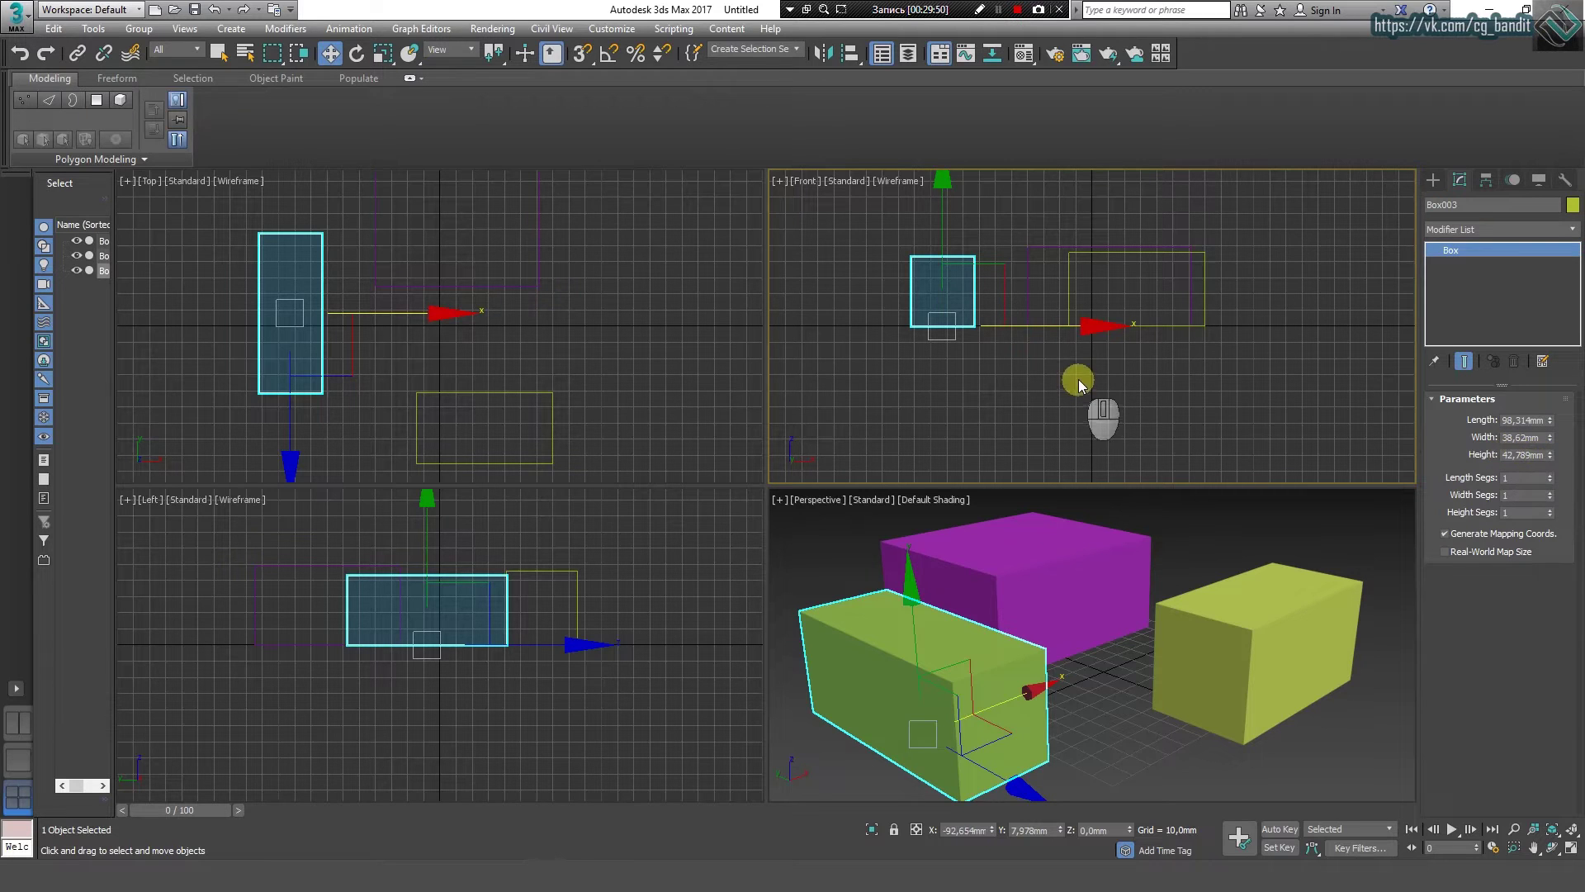
pyautogui.click(1076, 377)
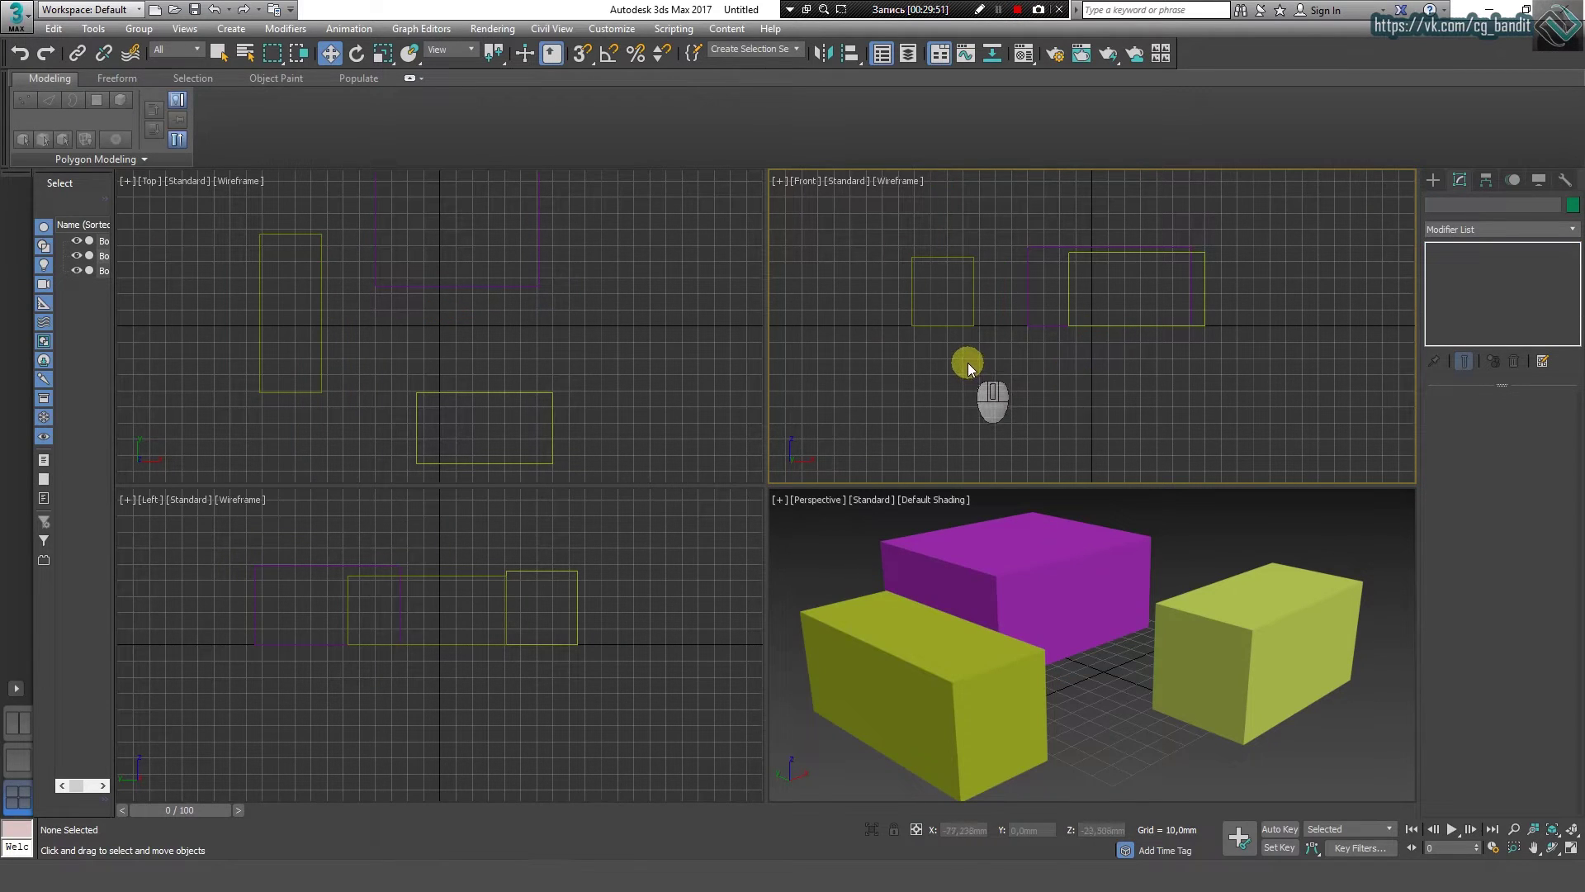
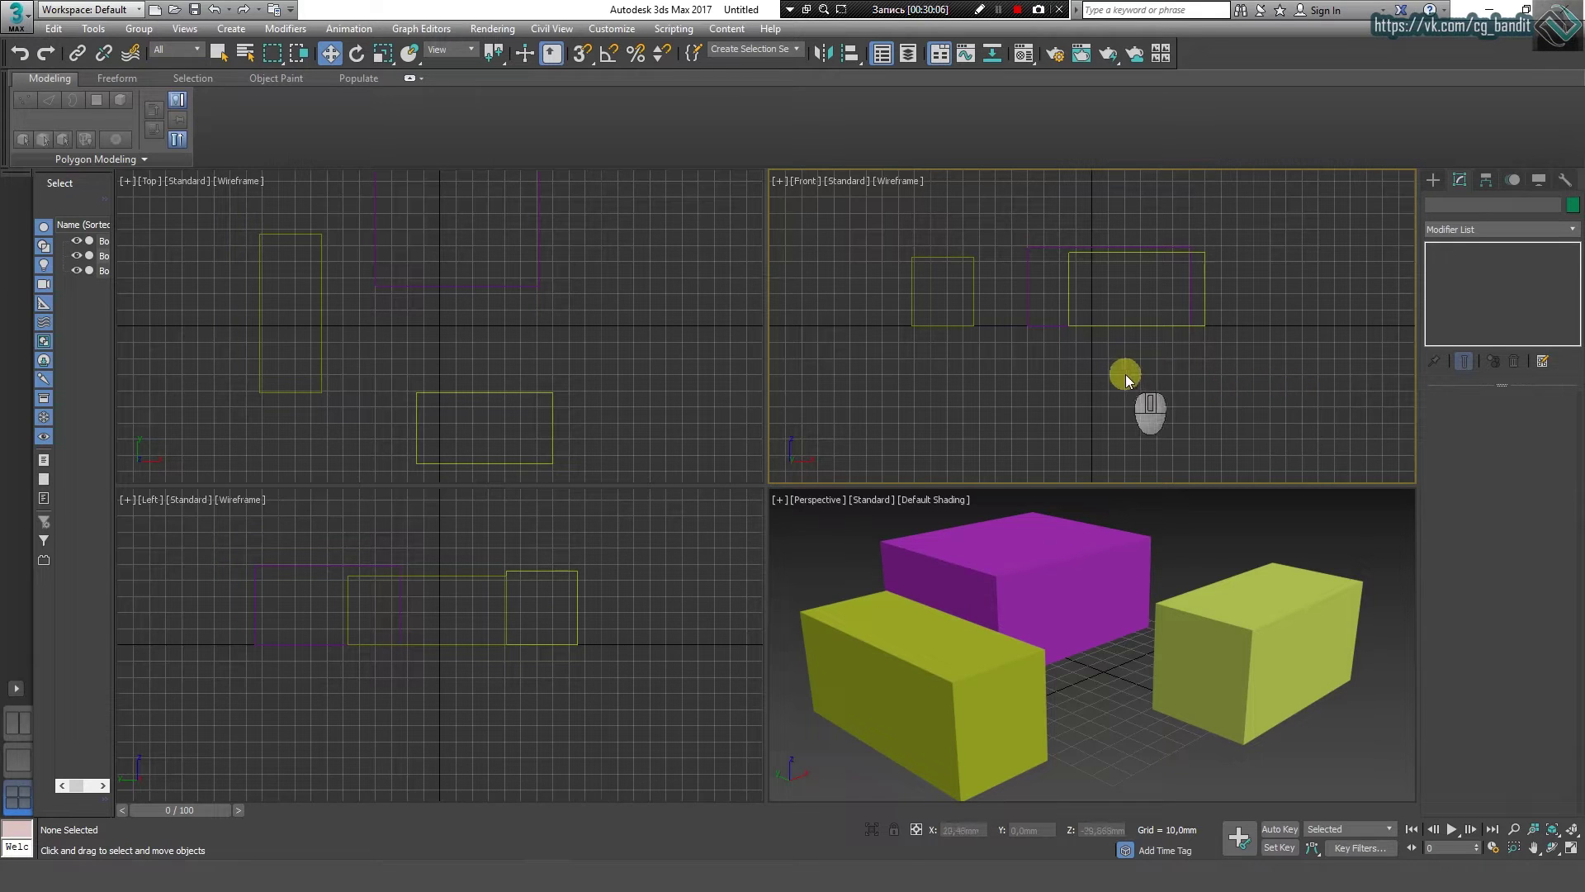
# Step: Hide the grid in the Front viewport with Show Grids and show it again
pyautogui.click(779, 181)
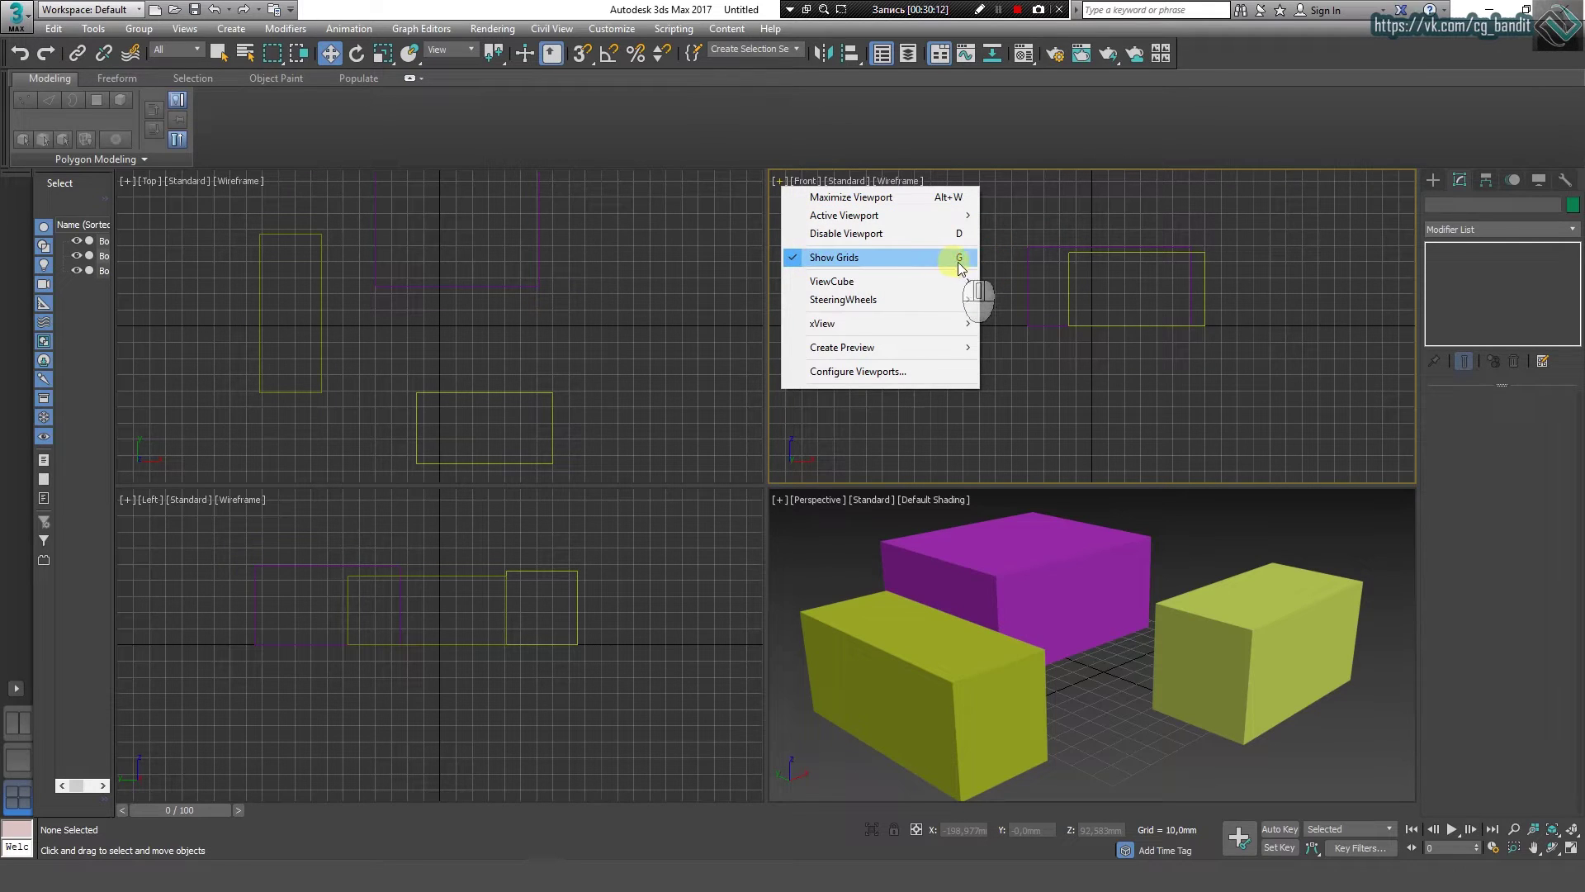
pyautogui.click(805, 182)
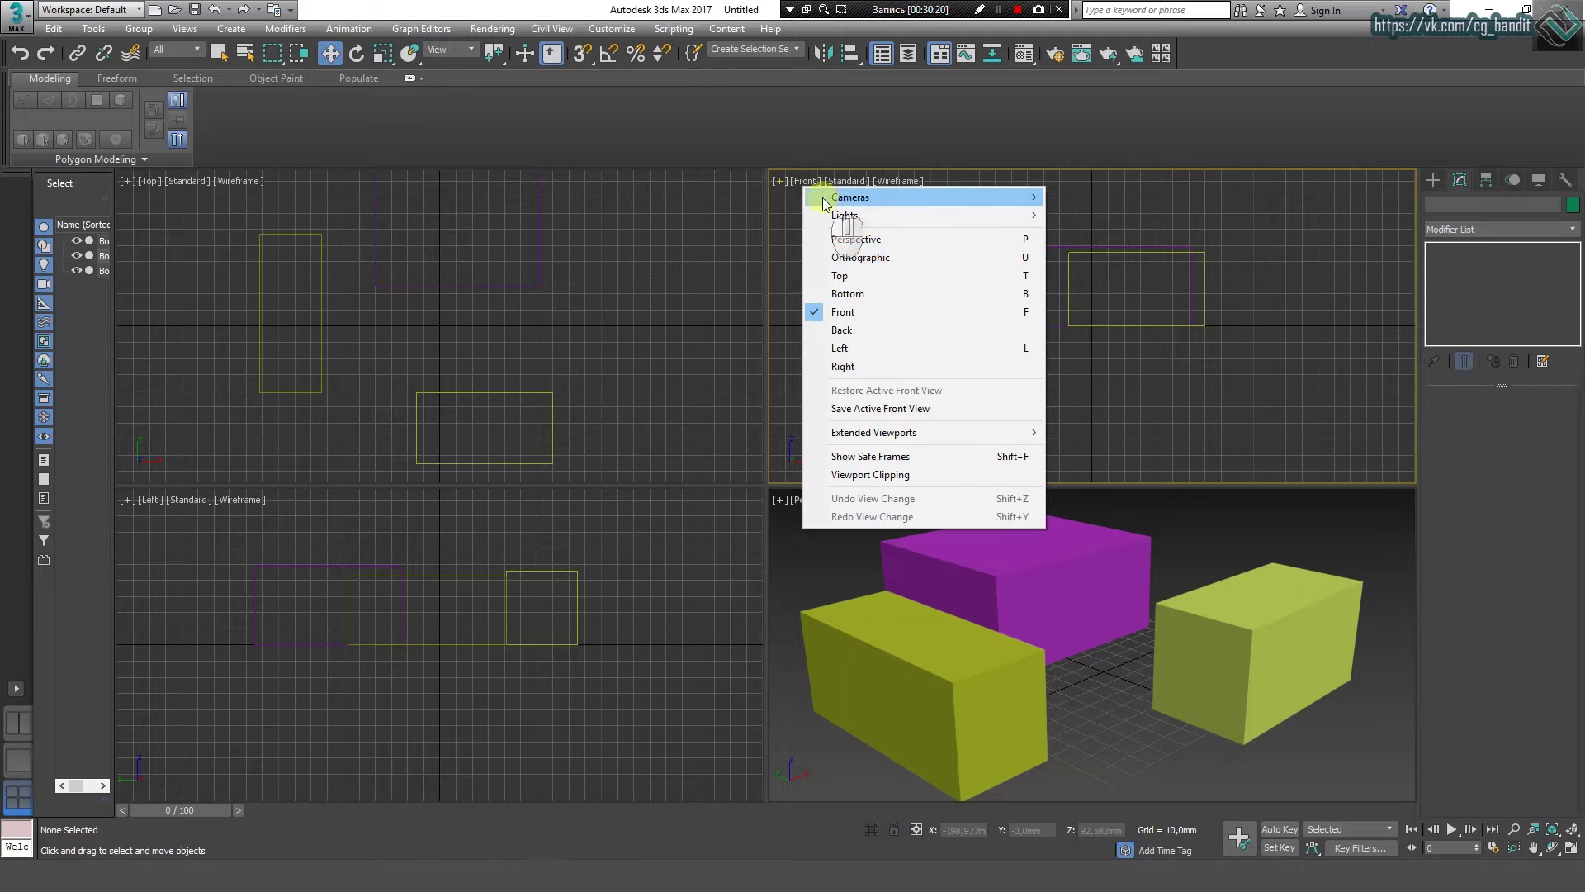
pyautogui.click(779, 181)
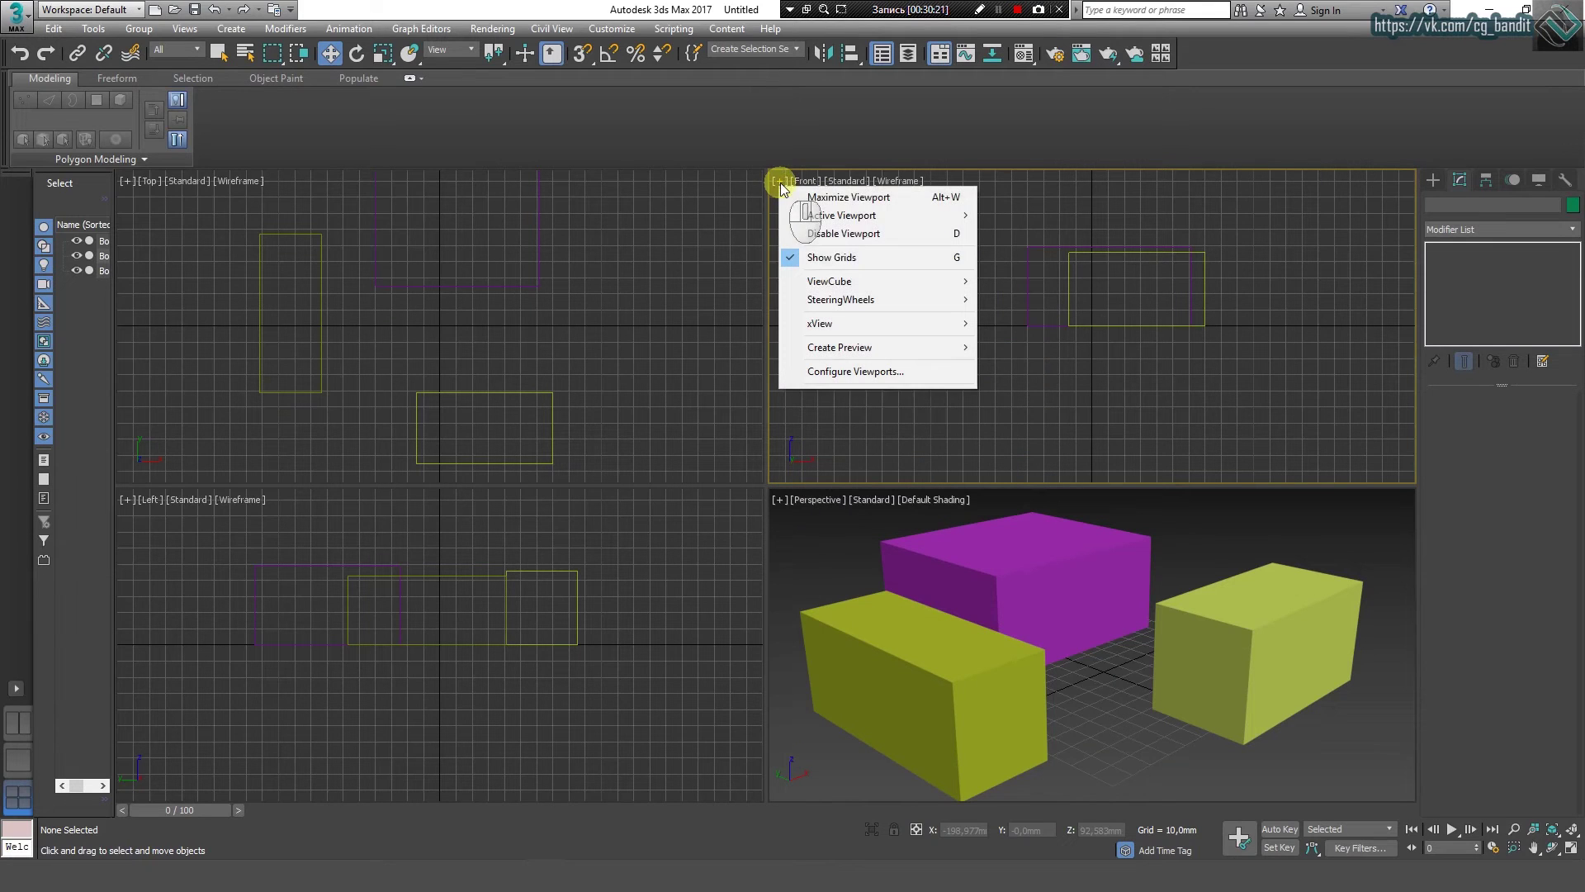
pyautogui.click(865, 257)
pyautogui.press('g')
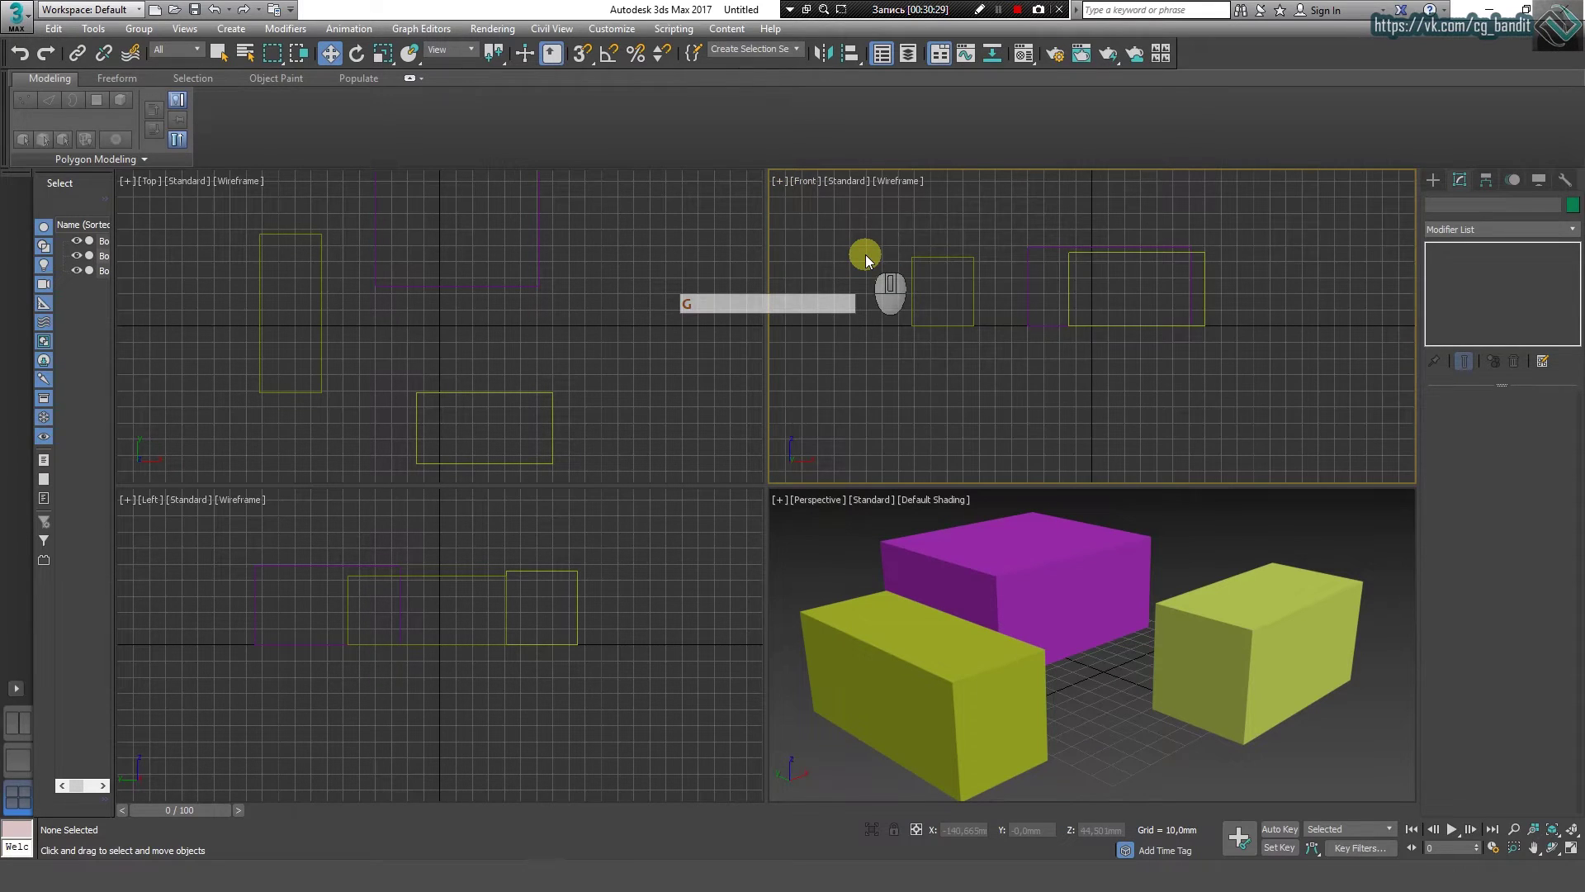
# Step: Toggle the grid in the Perspective viewport off and on, and leave it hidden
pyautogui.keyDown('alt'); pyautogui.moveTo(1116, 632); pyautogui.dragTo(1111, 722, button='middle'); pyautogui.keyUp('alt')
pyautogui.press('g')
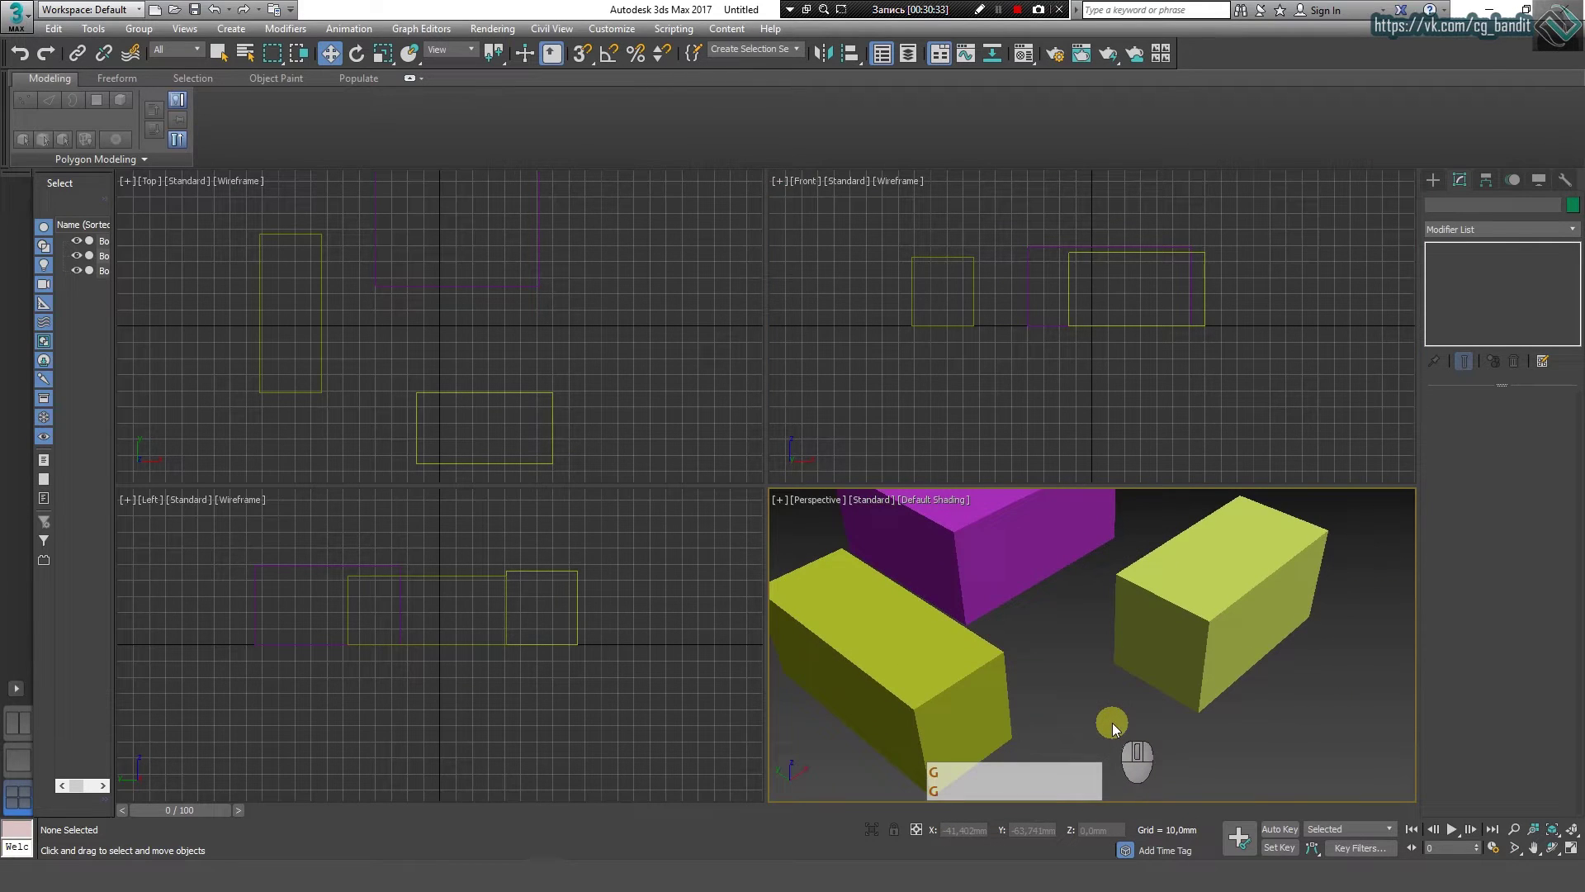
pyautogui.press('g')
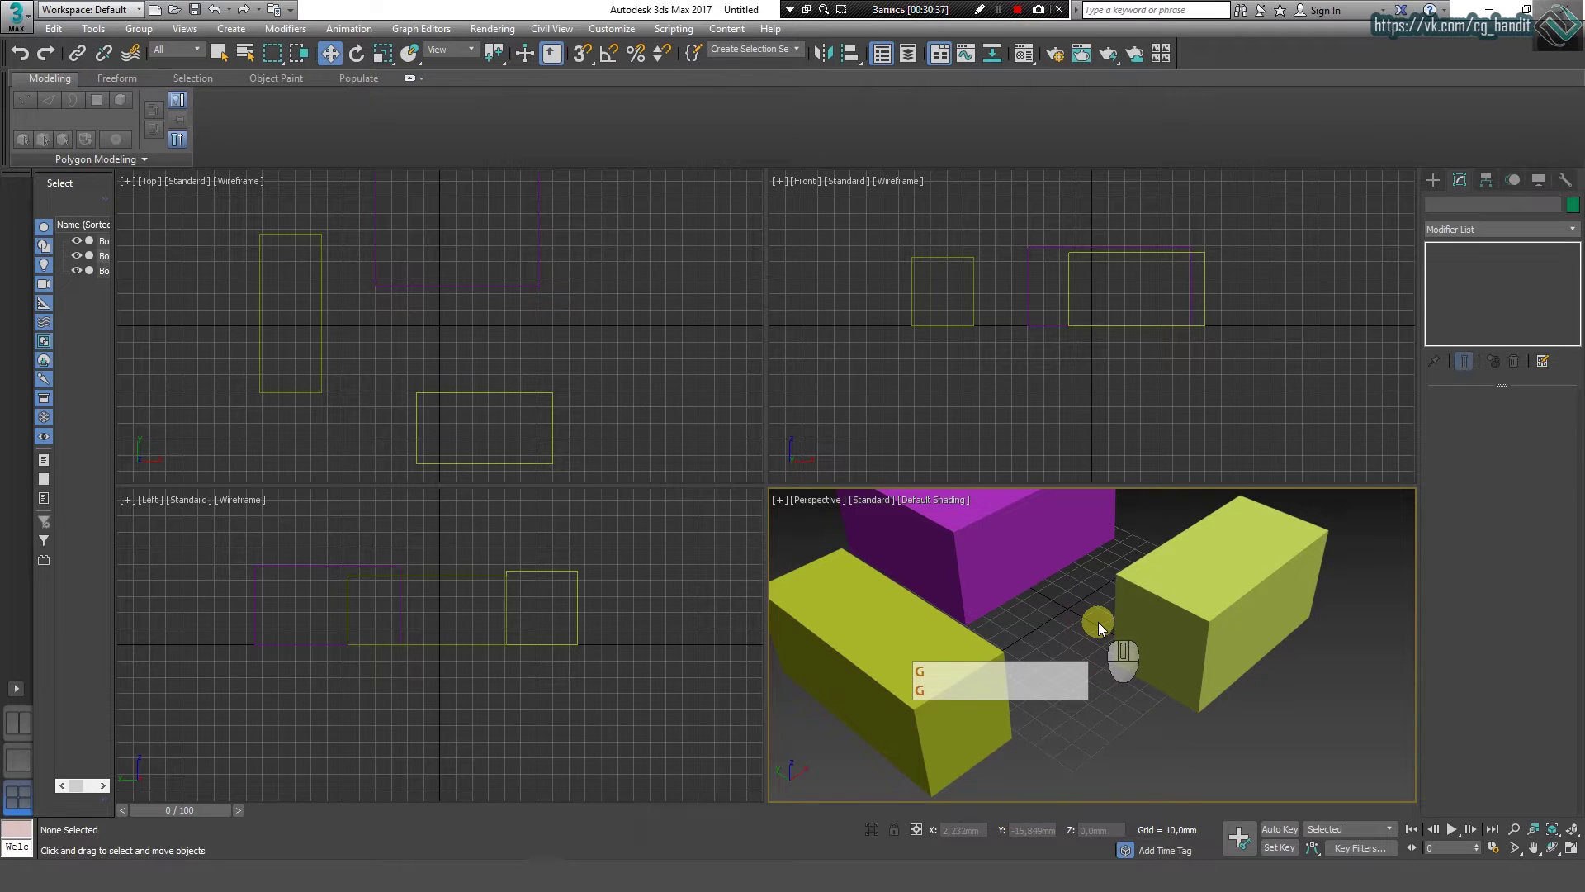
pyautogui.press('g')
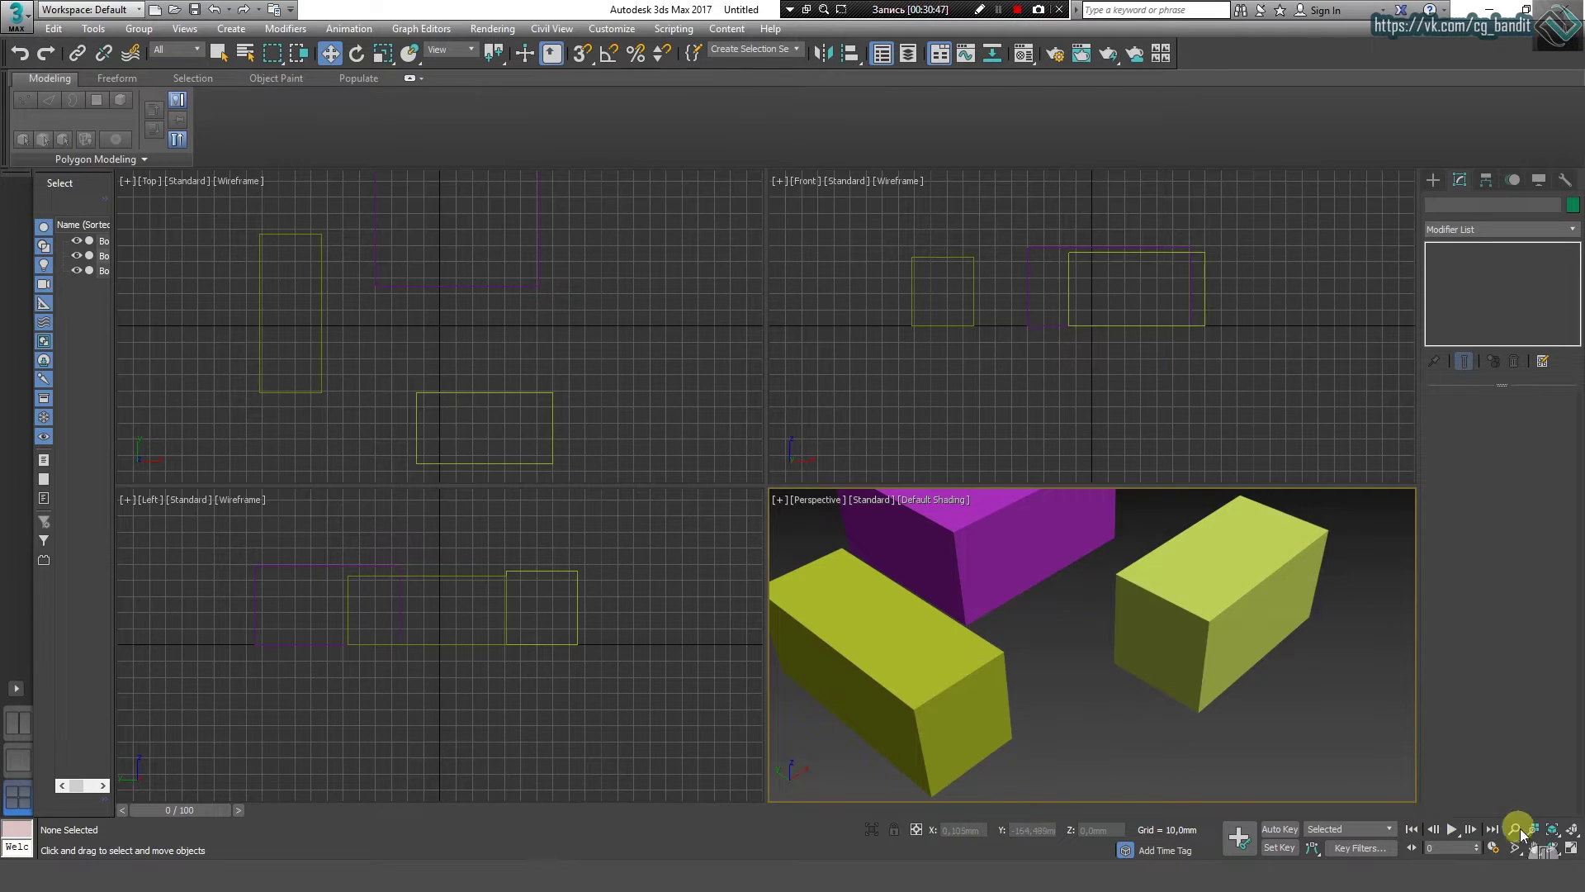
# Step: Maximize the Perspective viewport and pan around the three boxes
pyautogui.click(1064, 638)
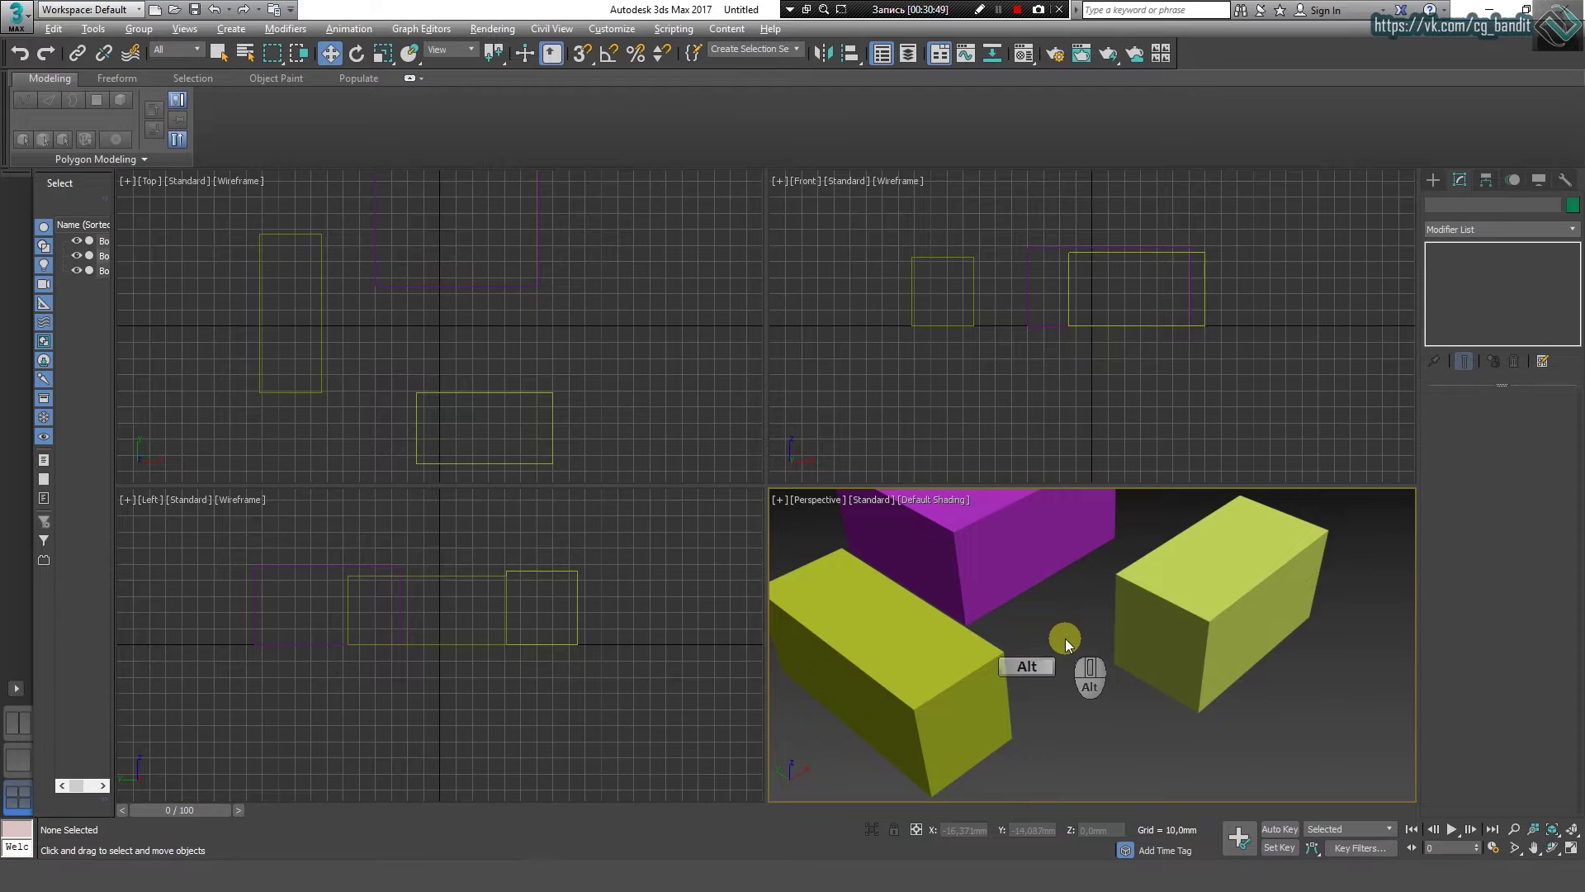
pyautogui.hotkey('alt', 'w')
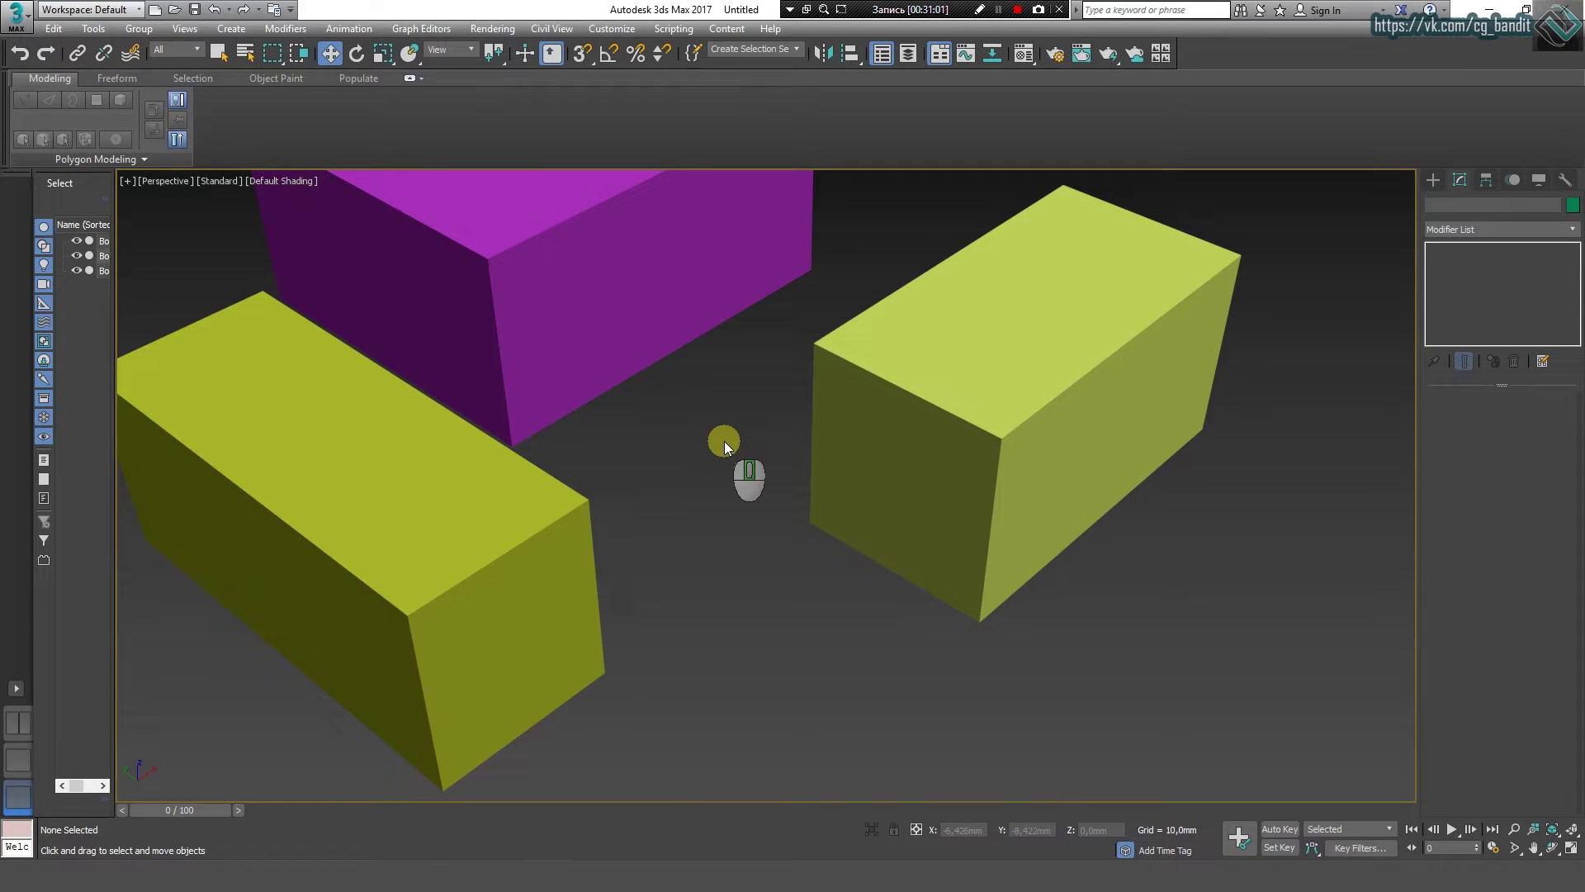
pyautogui.moveTo(725, 446); pyautogui.dragTo(853, 506, button='middle')
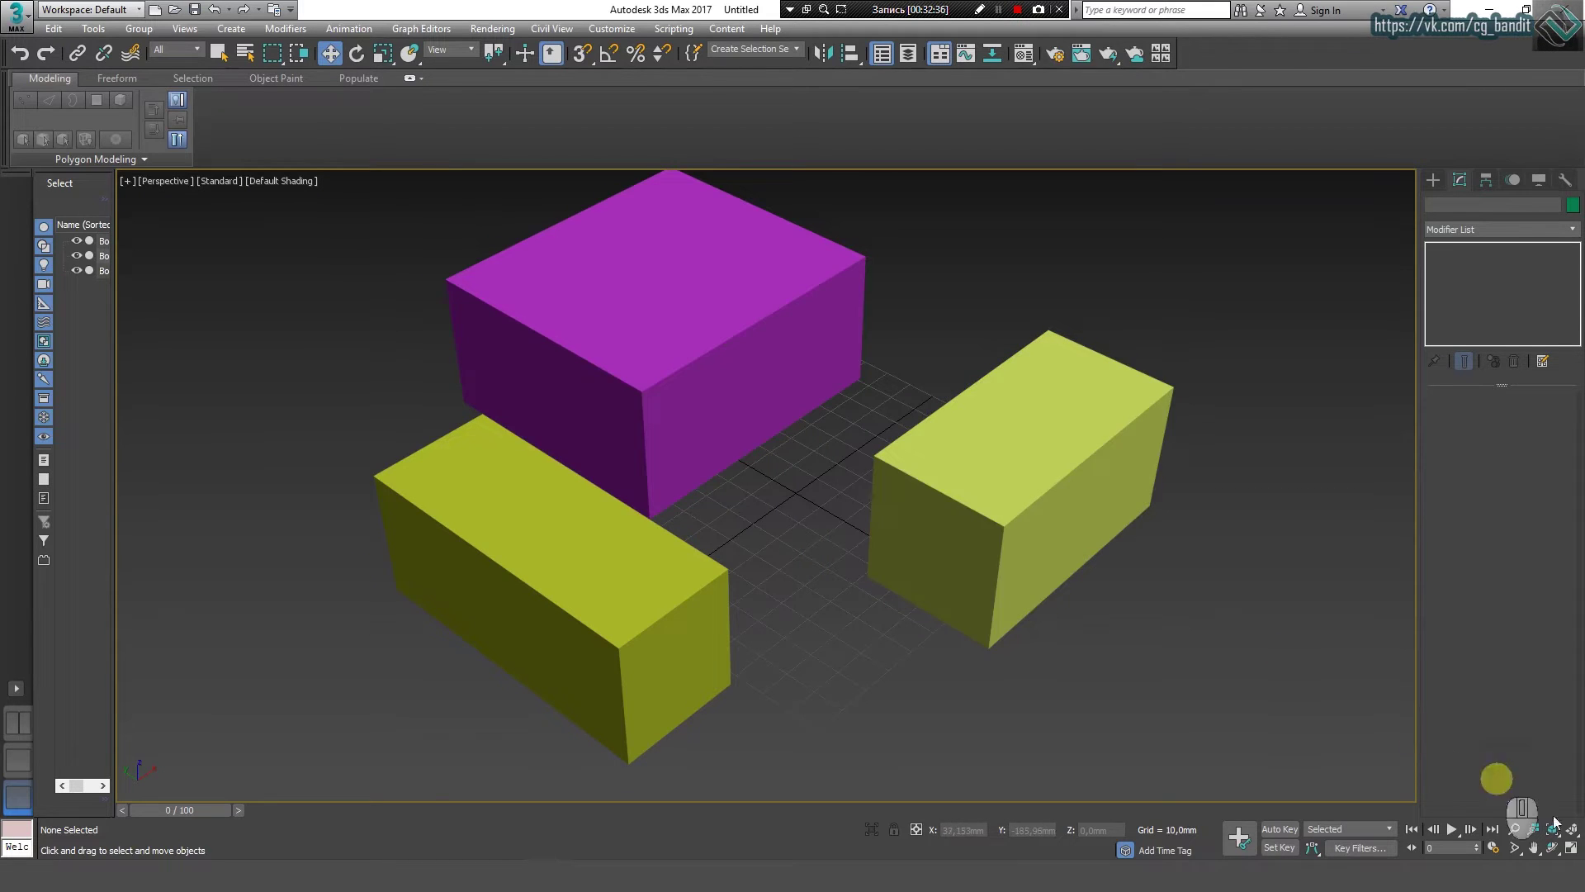
pyautogui.moveTo(996, 355); pyautogui.dragTo(859, 375, button='middle')
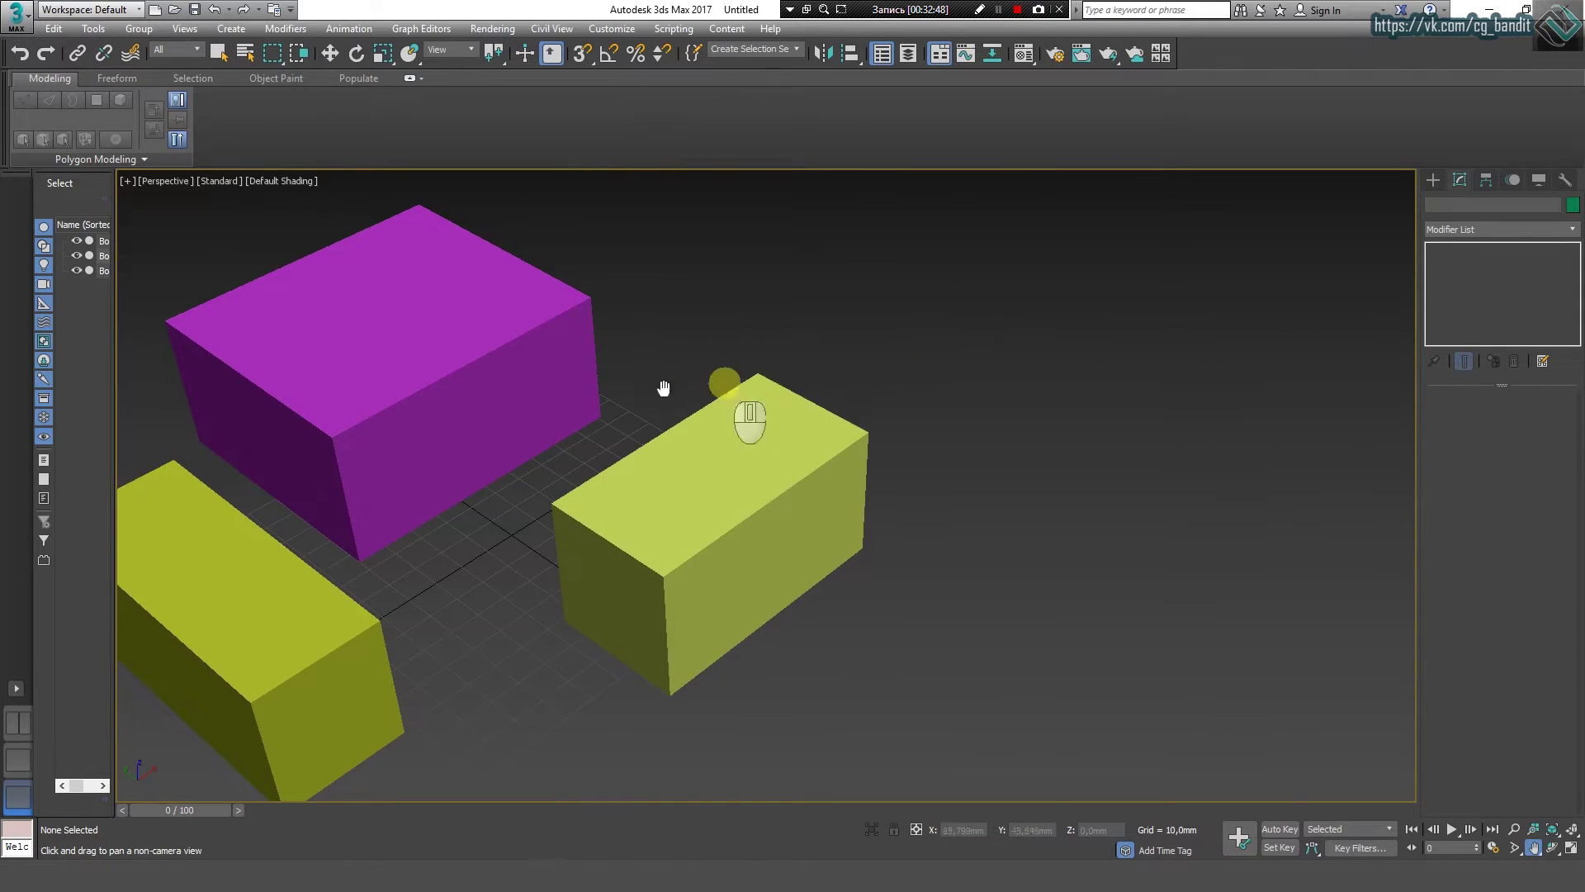
pyautogui.moveTo(665, 389); pyautogui.dragTo(1065, 272)
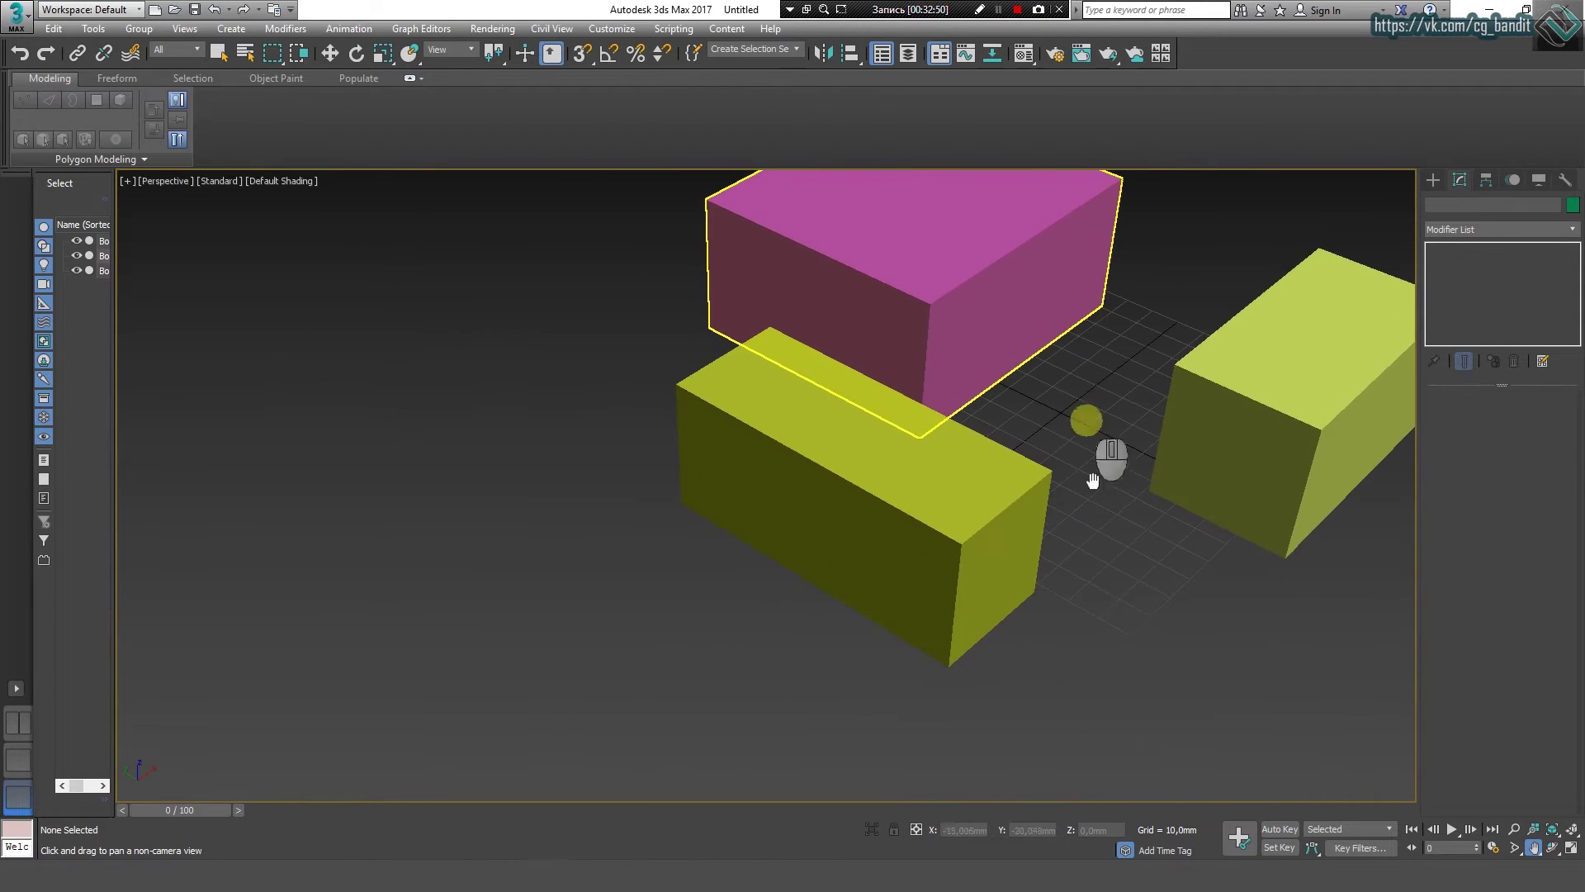
pyautogui.moveTo(1173, 417); pyautogui.dragTo(634, 452)
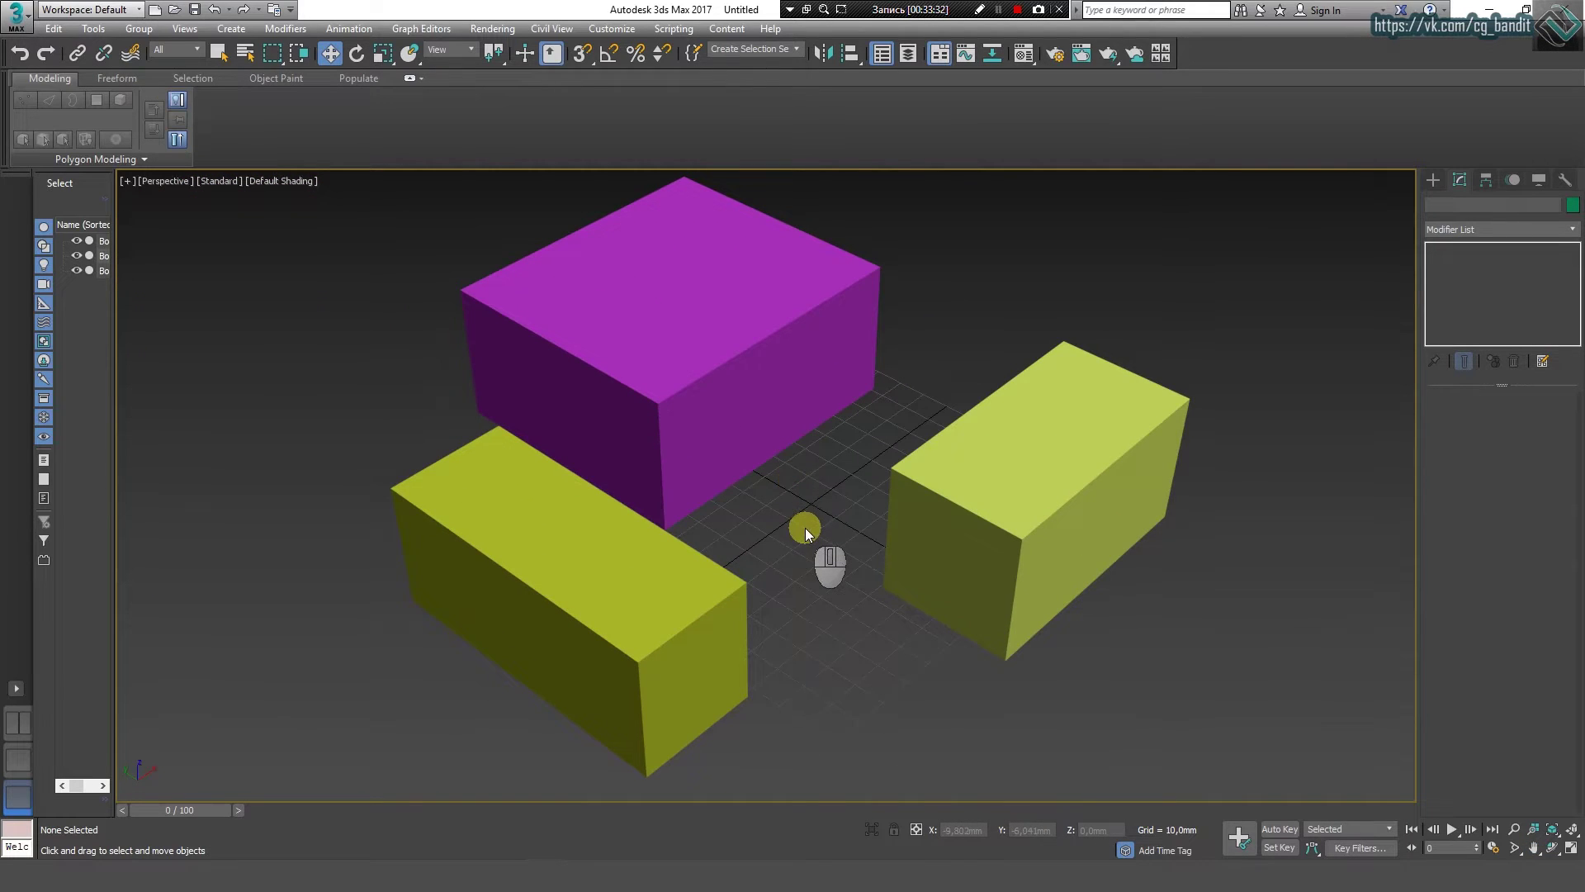
# Step: Zoom the maximized Perspective view in to the grid origin, far out, and back in on the purple box
pyautogui.scroll(3, 805, 527)
pyautogui.scroll(5, 813, 488)
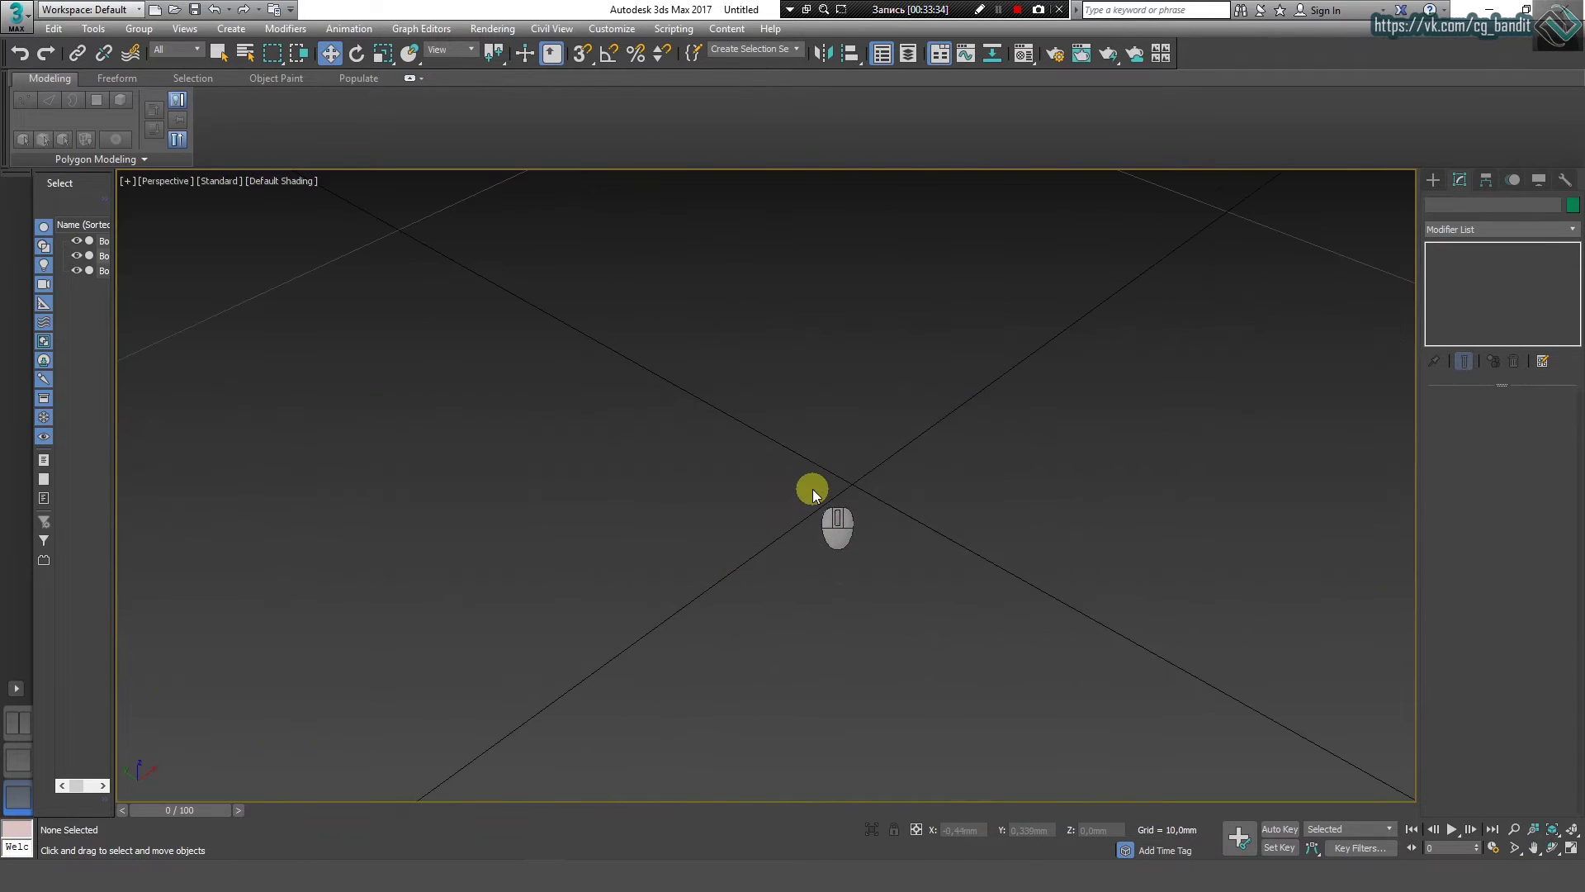
pyautogui.scroll(-12, 814, 494)
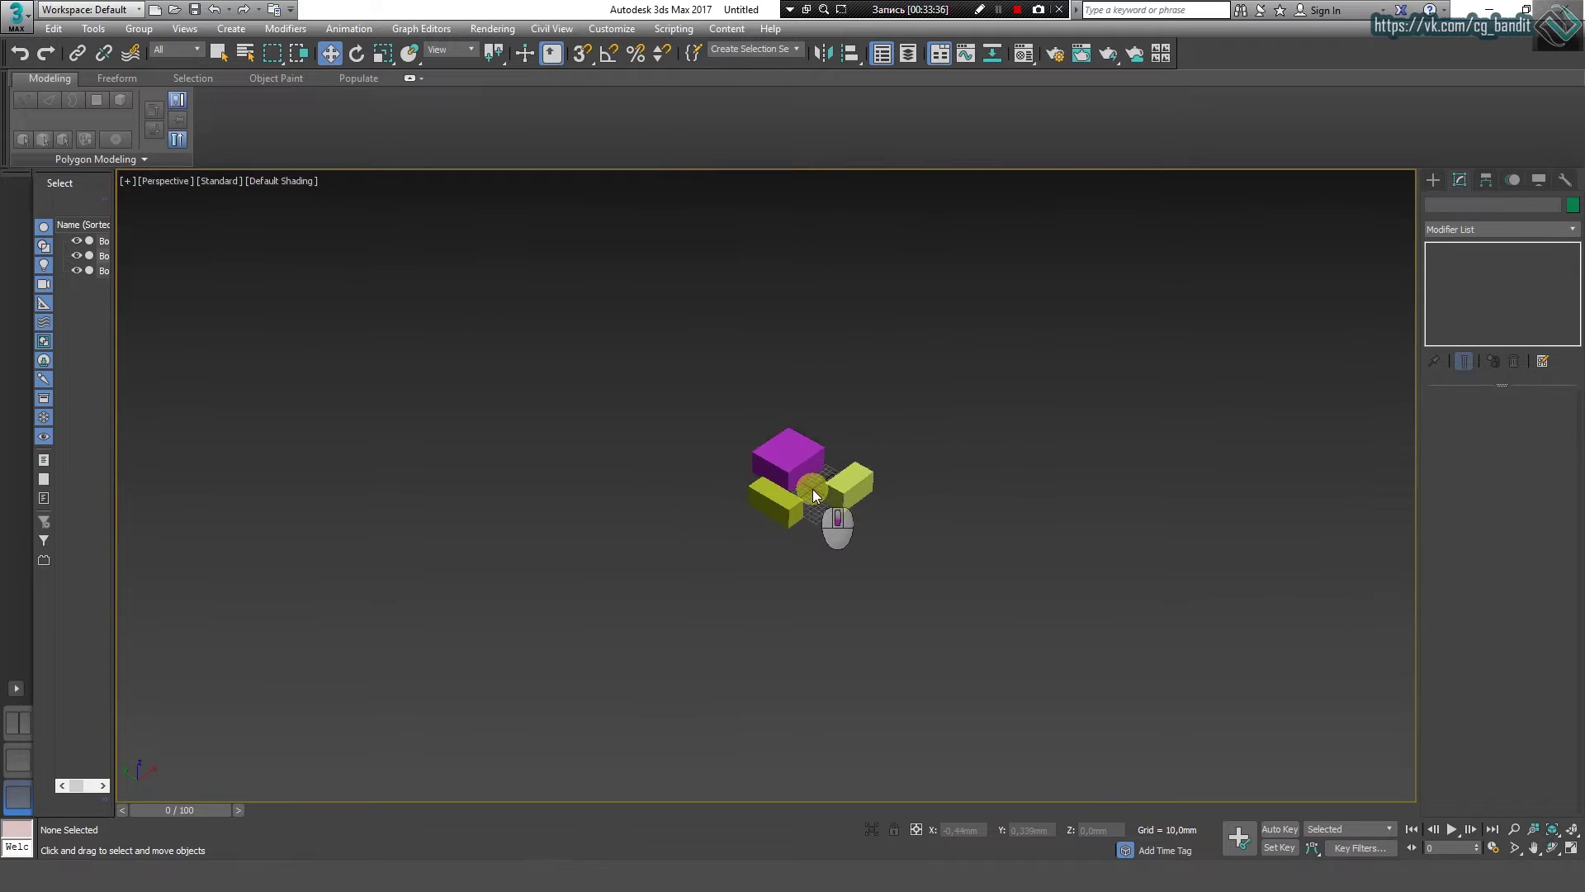
pyautogui.scroll(10, 813, 493)
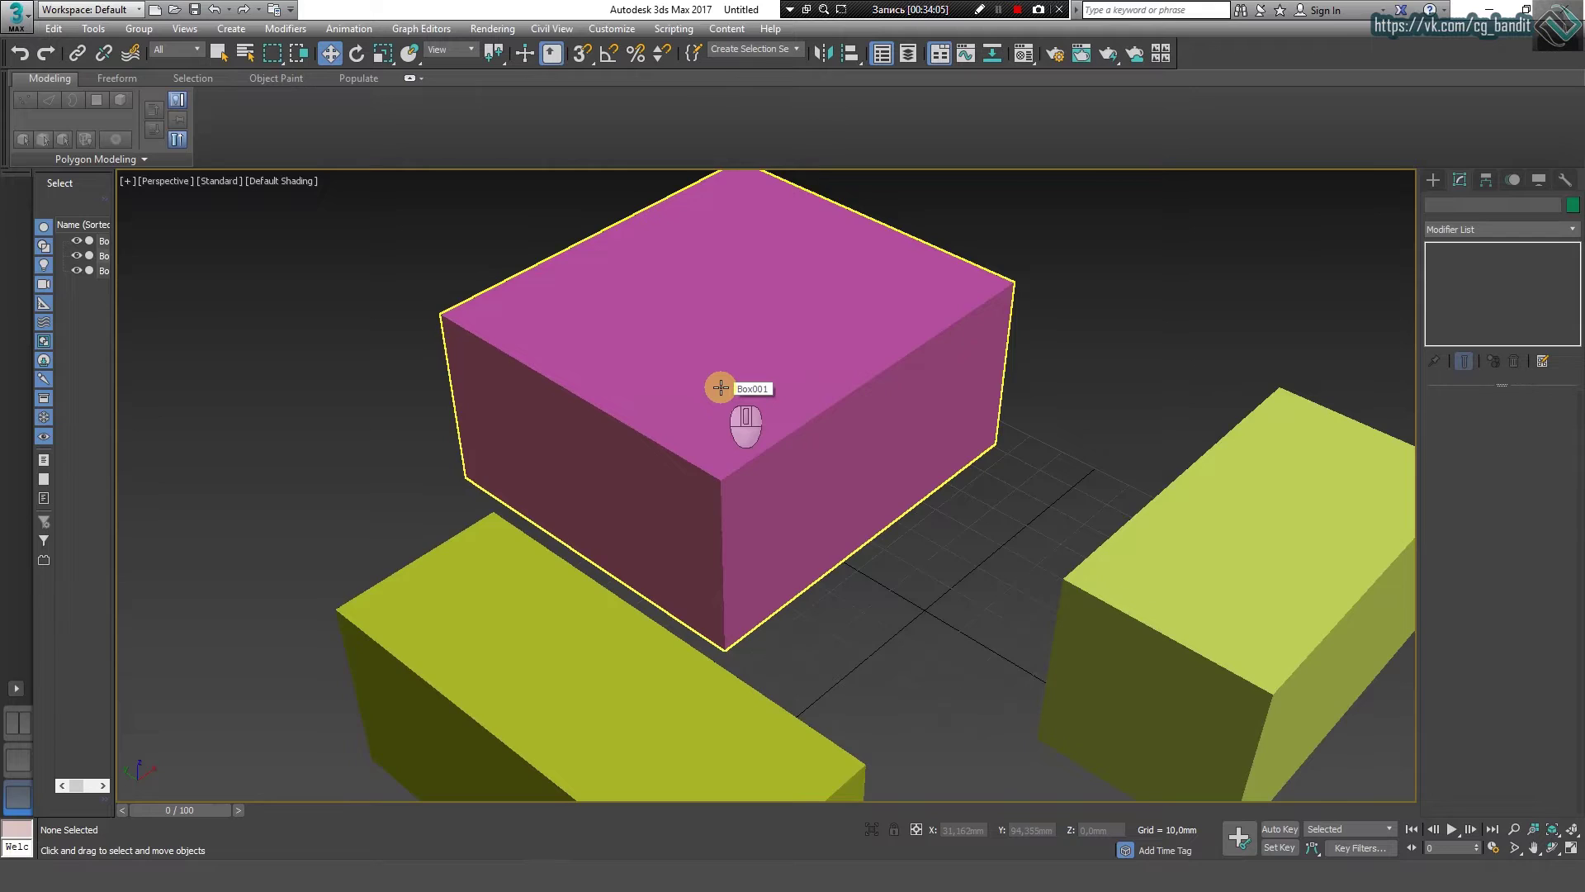
pyautogui.scroll(3, 721, 387)
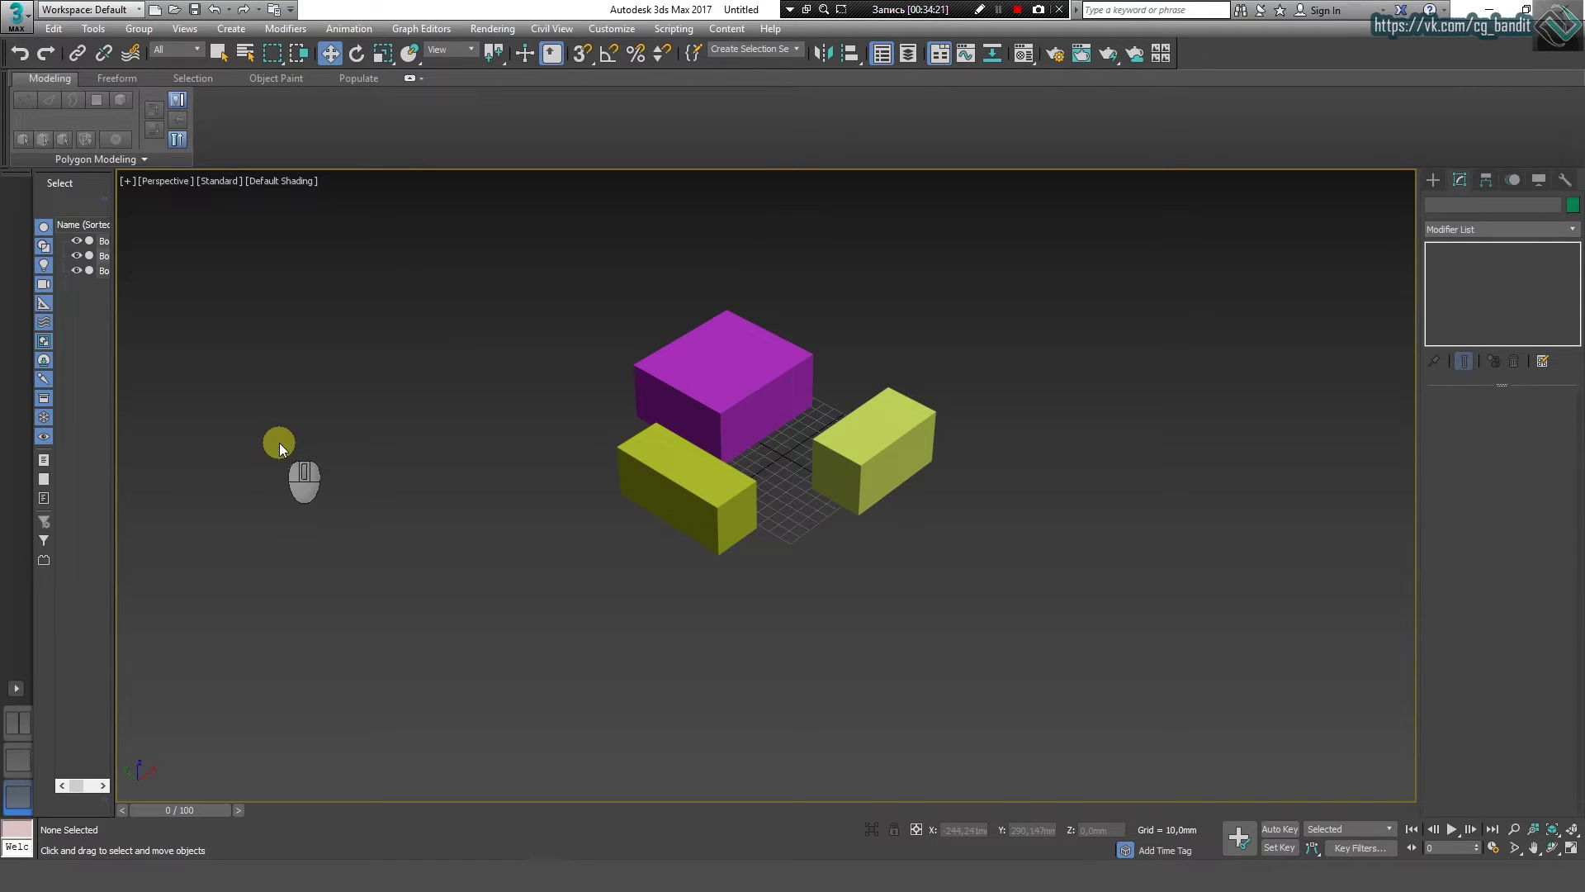
# Step: Zoom and pan the Perspective view away into empty space, and reframe the scene with Zoom Extents
pyautogui.scroll(10, 279, 443)
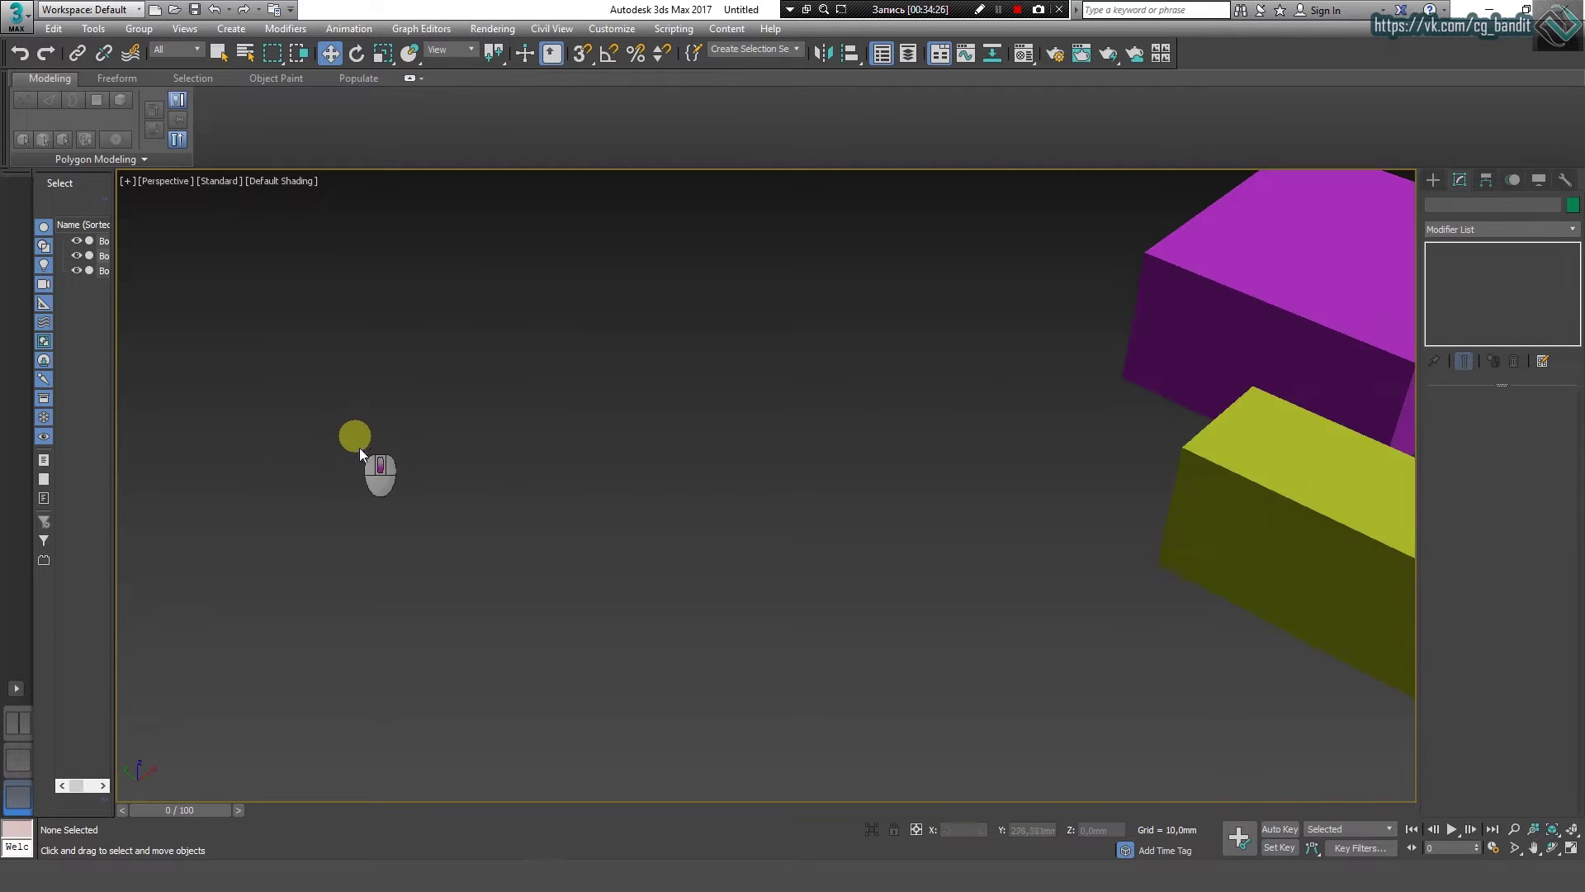
pyautogui.scroll(3, 359, 447)
pyautogui.scroll(-4, 363, 458)
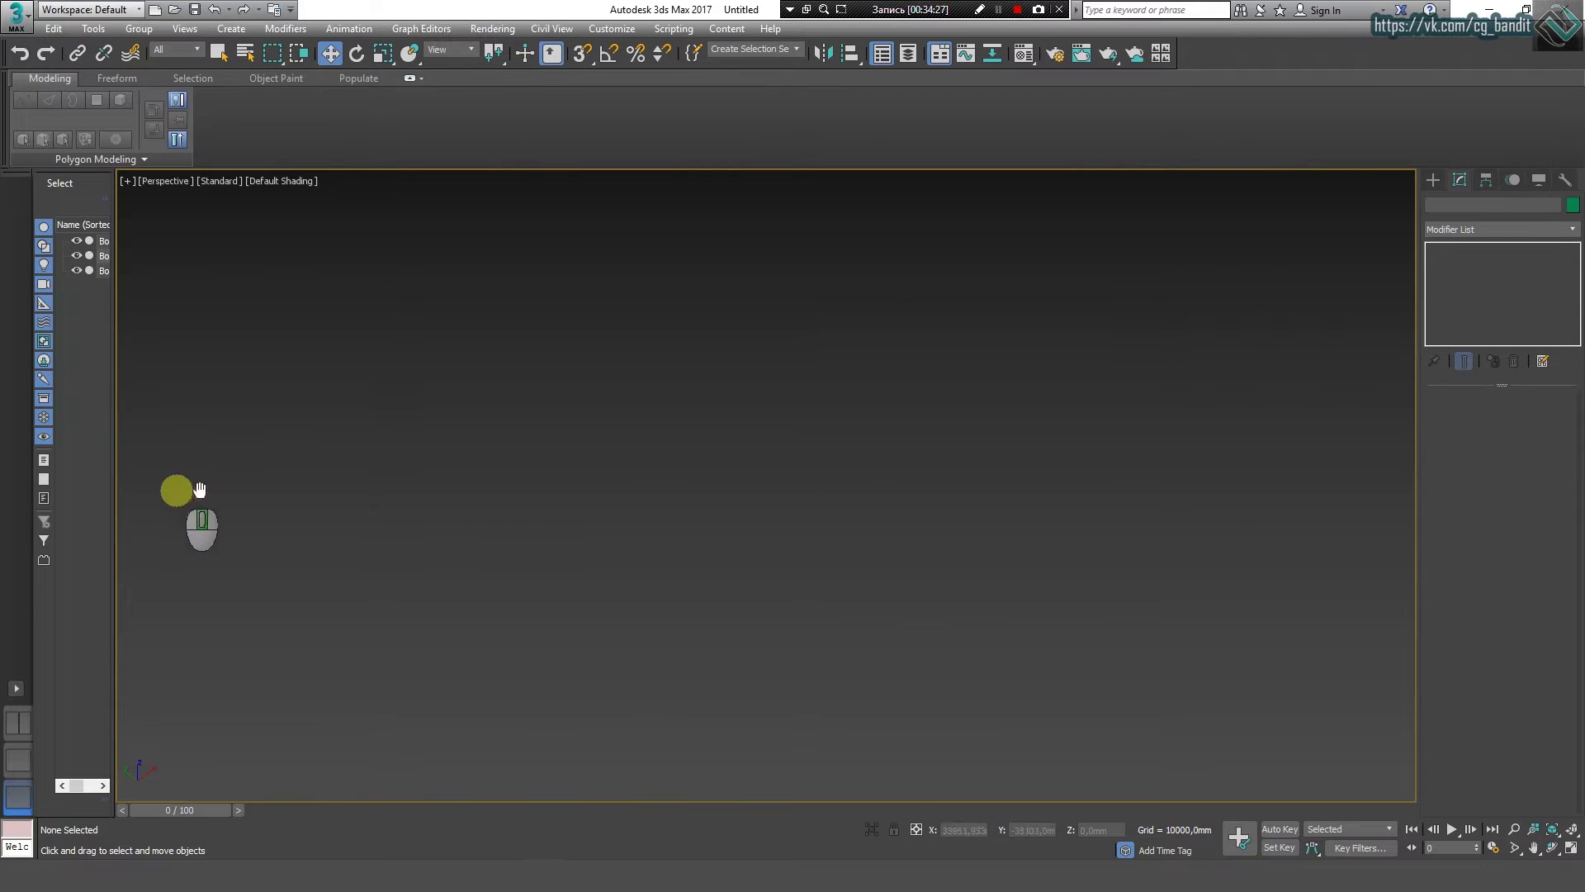
pyautogui.moveTo(199, 487); pyautogui.dragTo(1088, 487, button='middle')
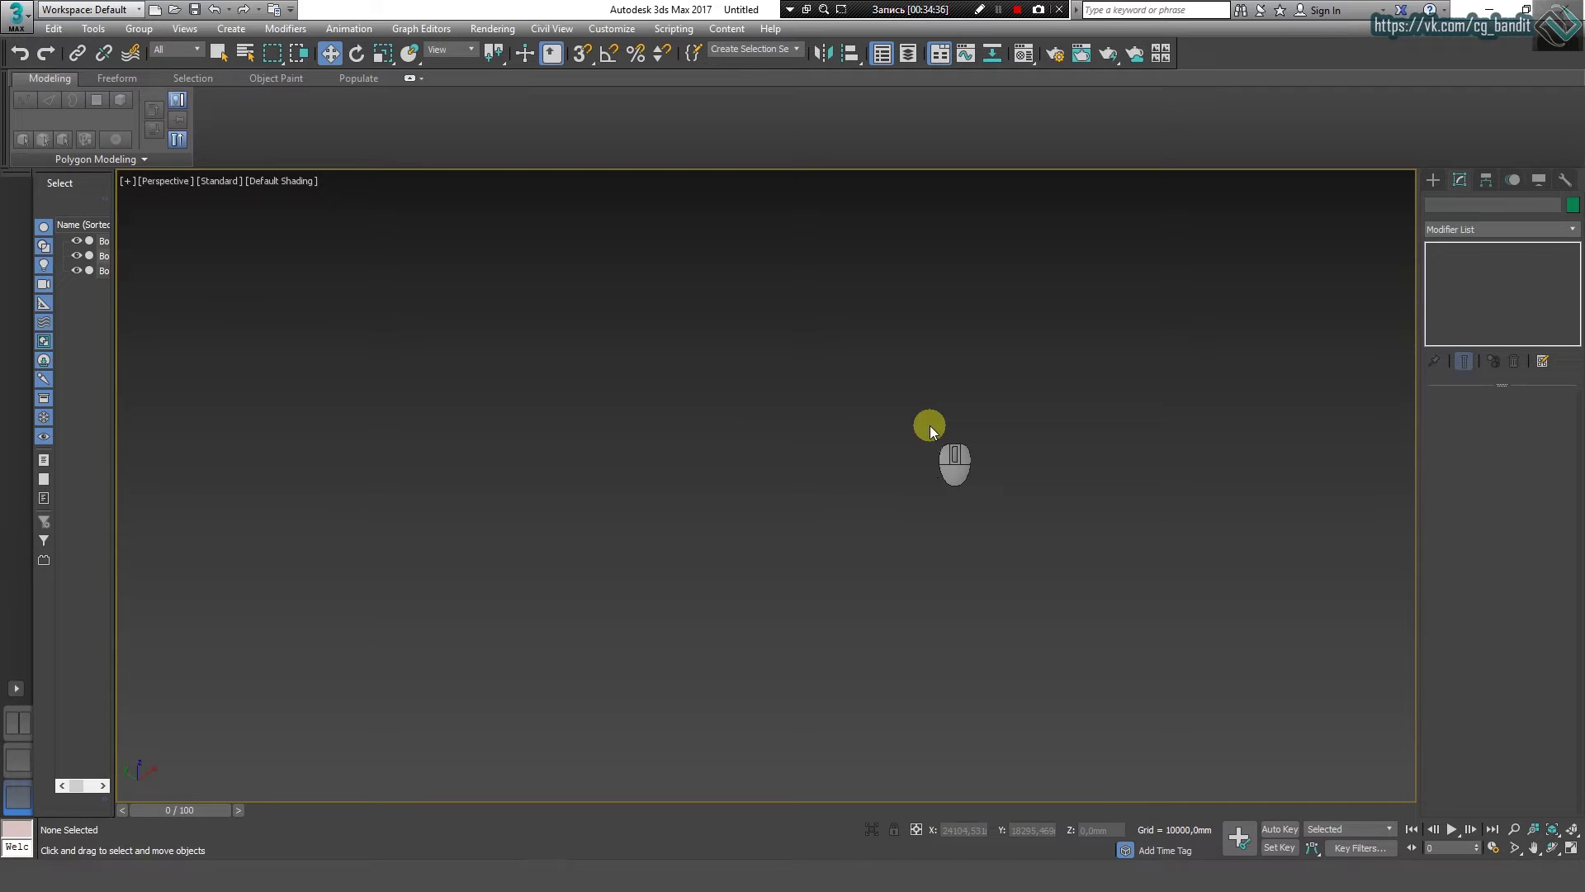
pyautogui.press('z')
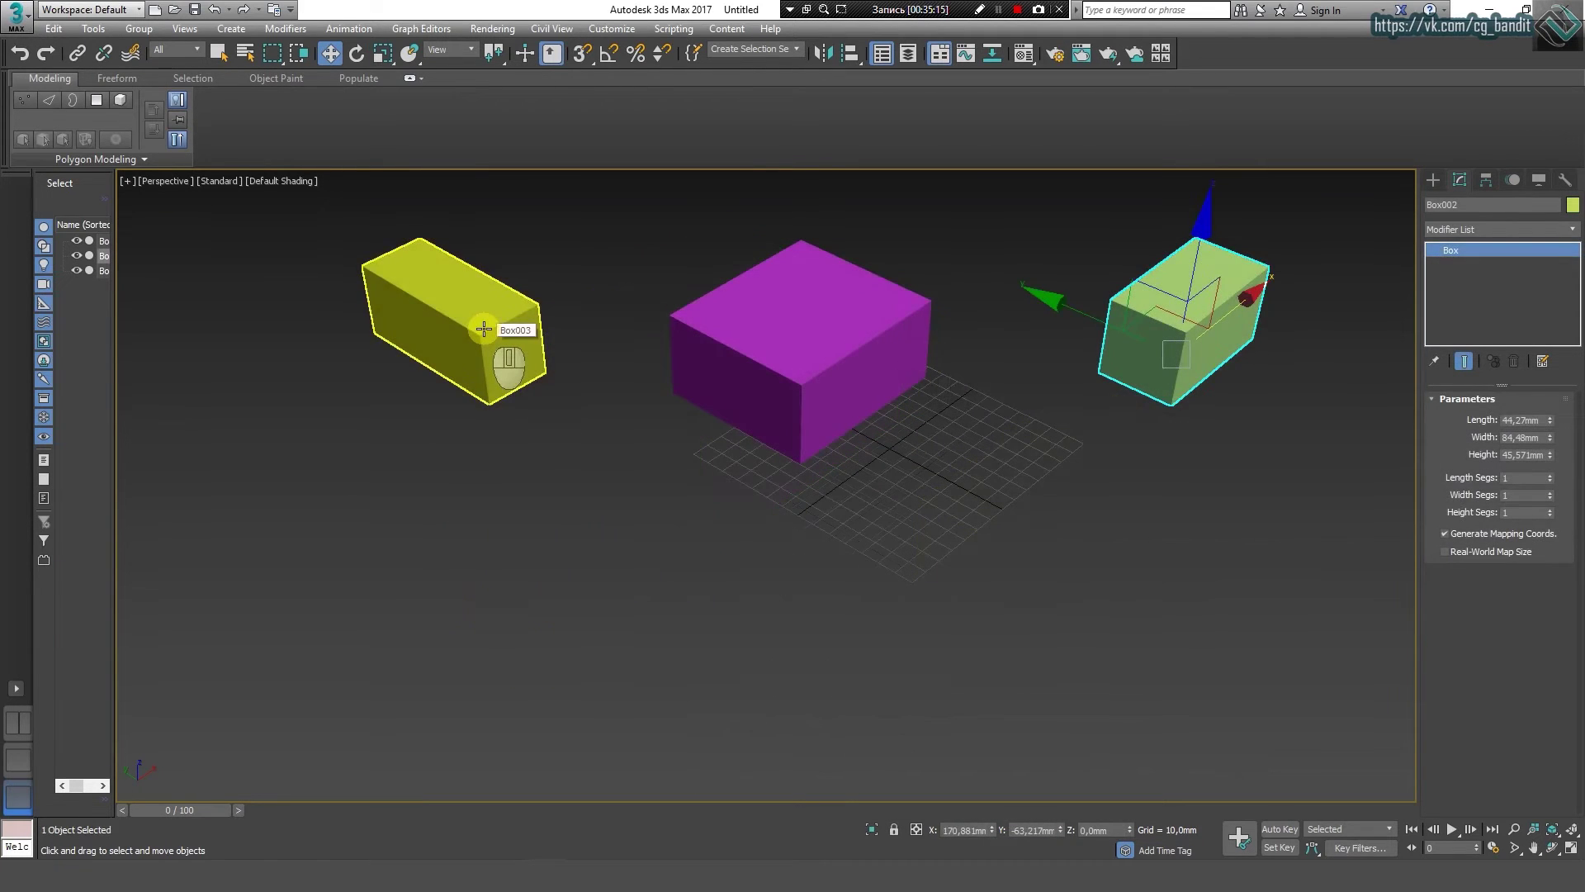
# Step: Zoom the Perspective view in and out around Box003, and clear the selection of Box002
pyautogui.scroll(6, 484, 328)
pyautogui.scroll(-8, 478, 333)
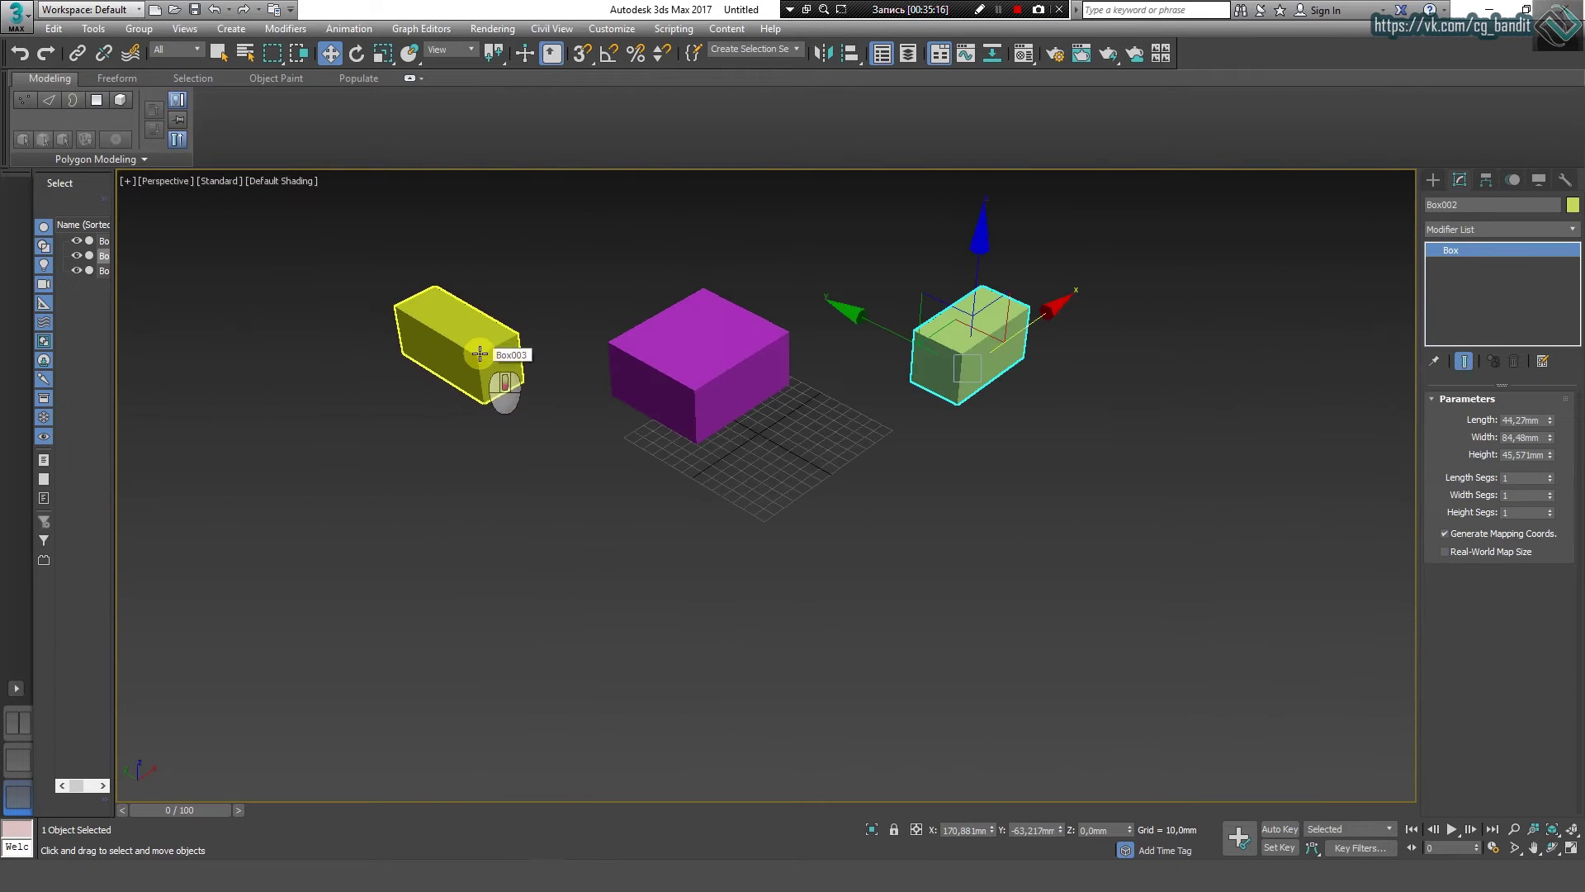
pyautogui.click(1013, 494)
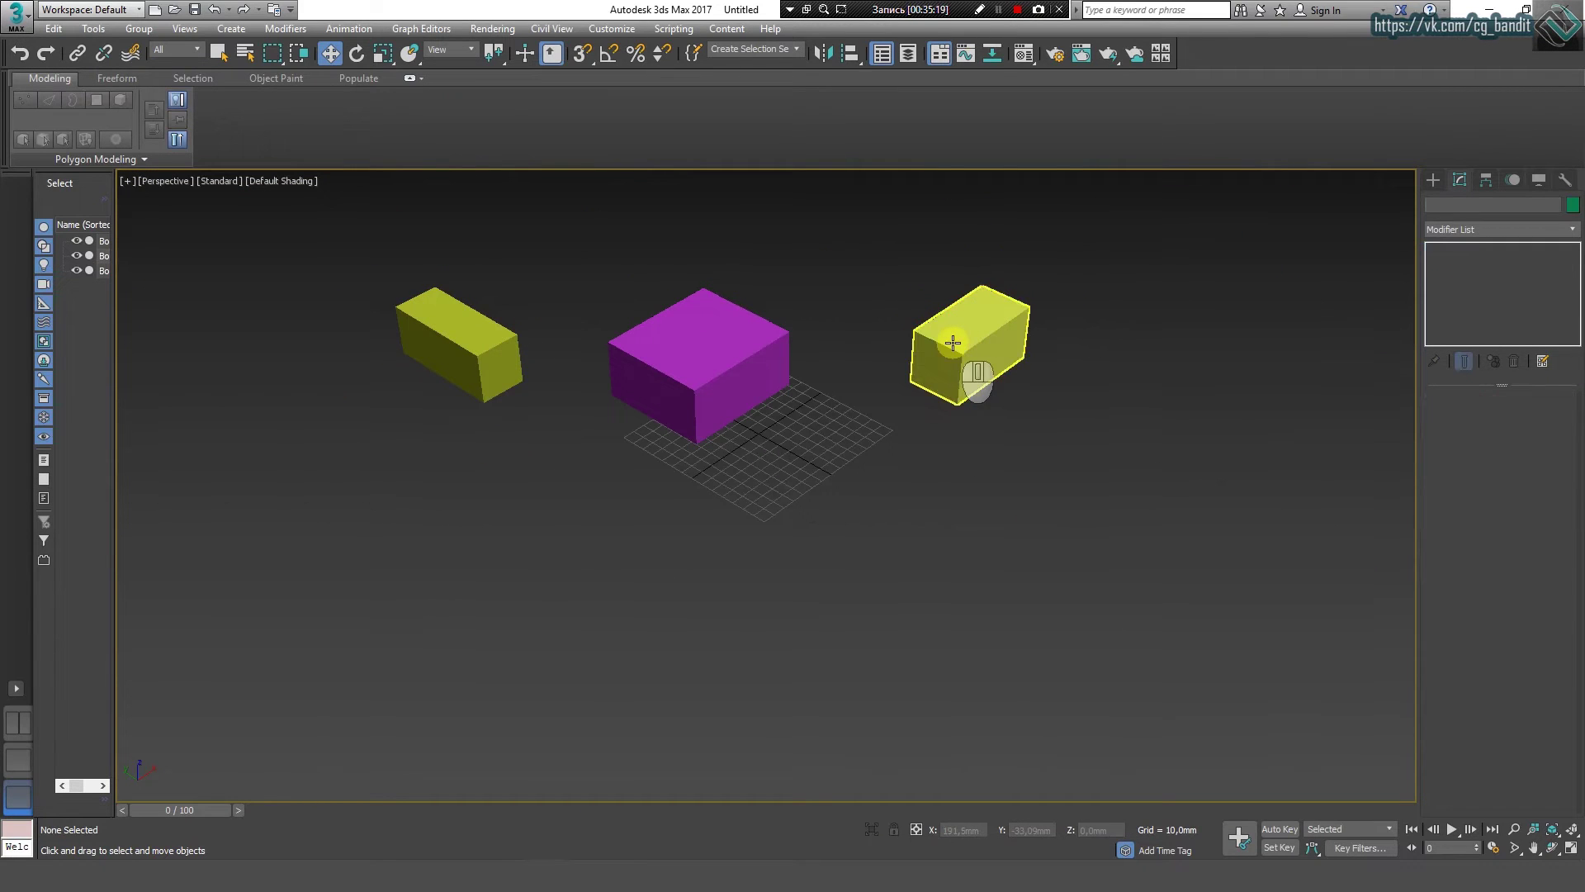
# Step: Zoom the Perspective view in and out around the three boxes, and reframe the scene with Zoom Extents
pyautogui.scroll(6, 960, 343)
pyautogui.scroll(-6, 961, 344)
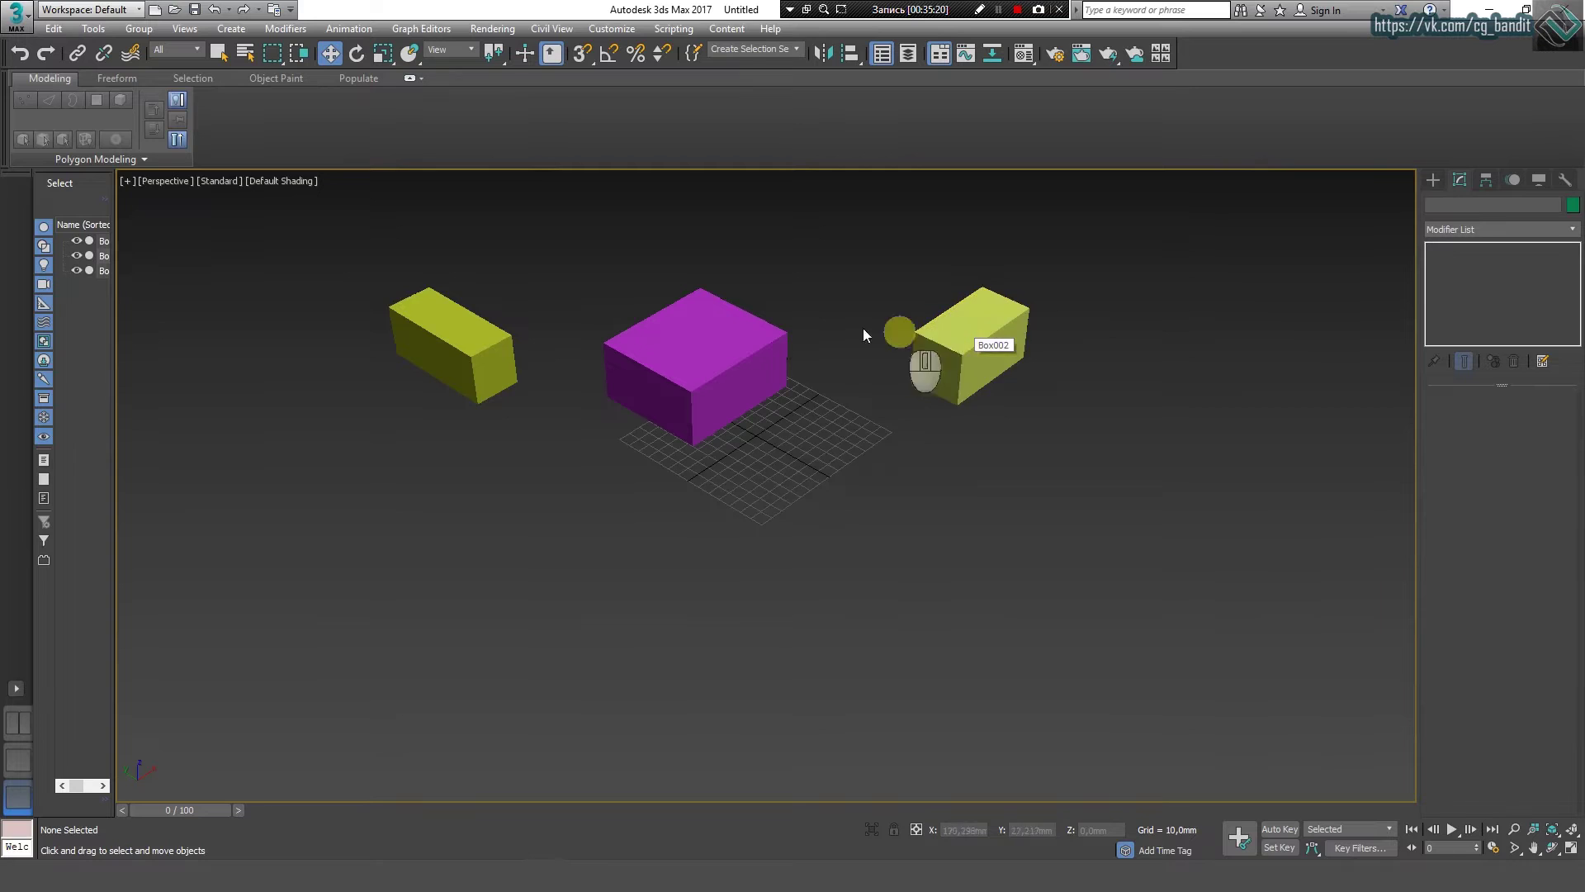
pyautogui.scroll(6, 680, 354)
pyautogui.scroll(-6, 679, 356)
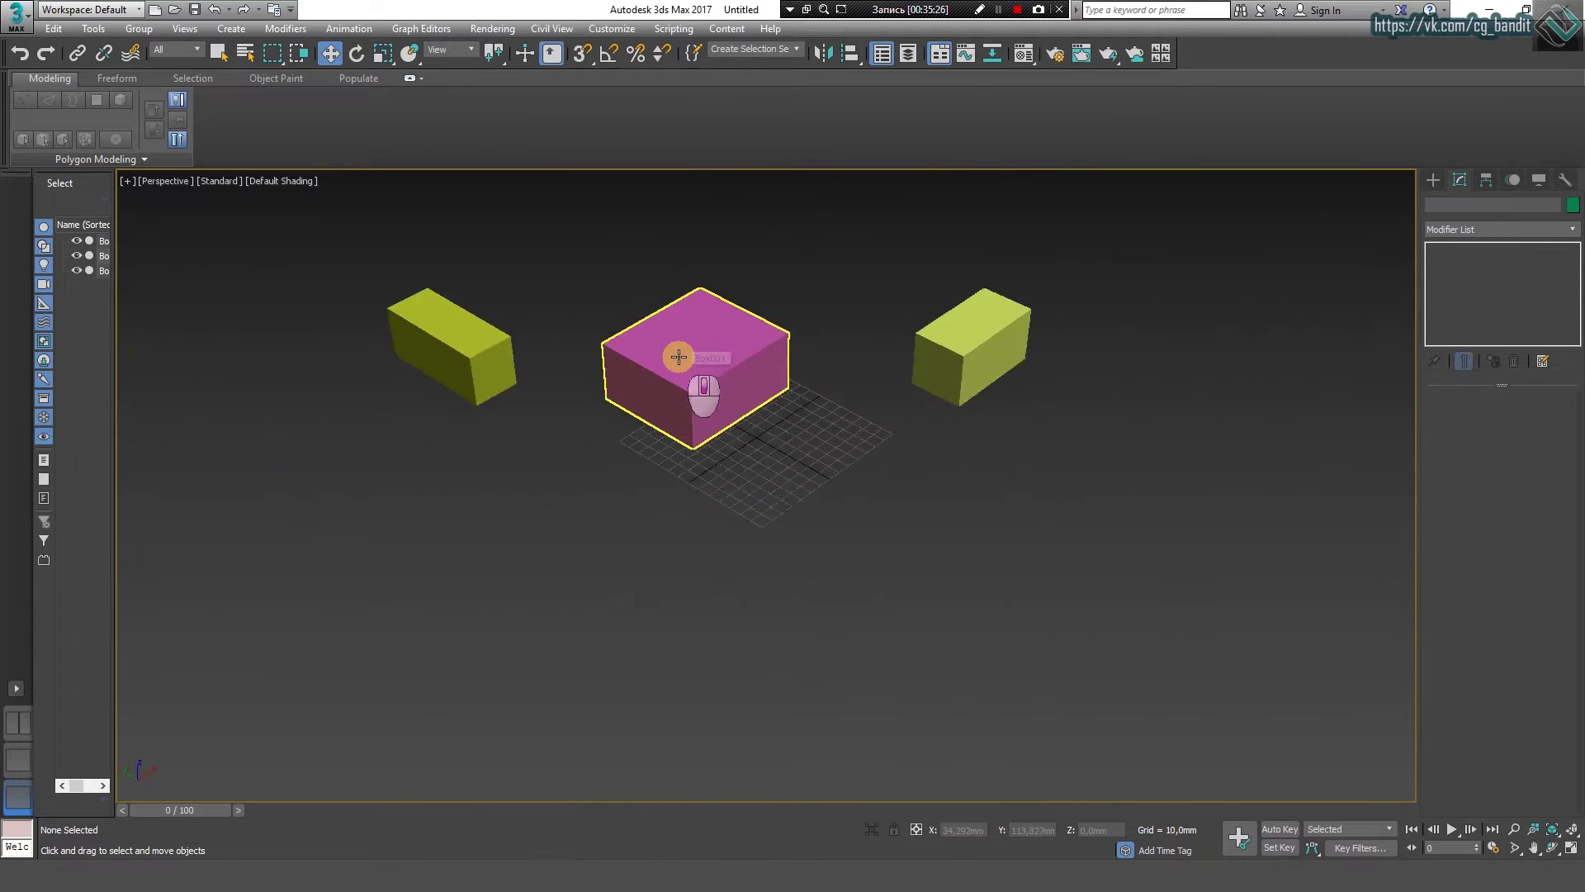
pyautogui.scroll(-4, 1286, 745)
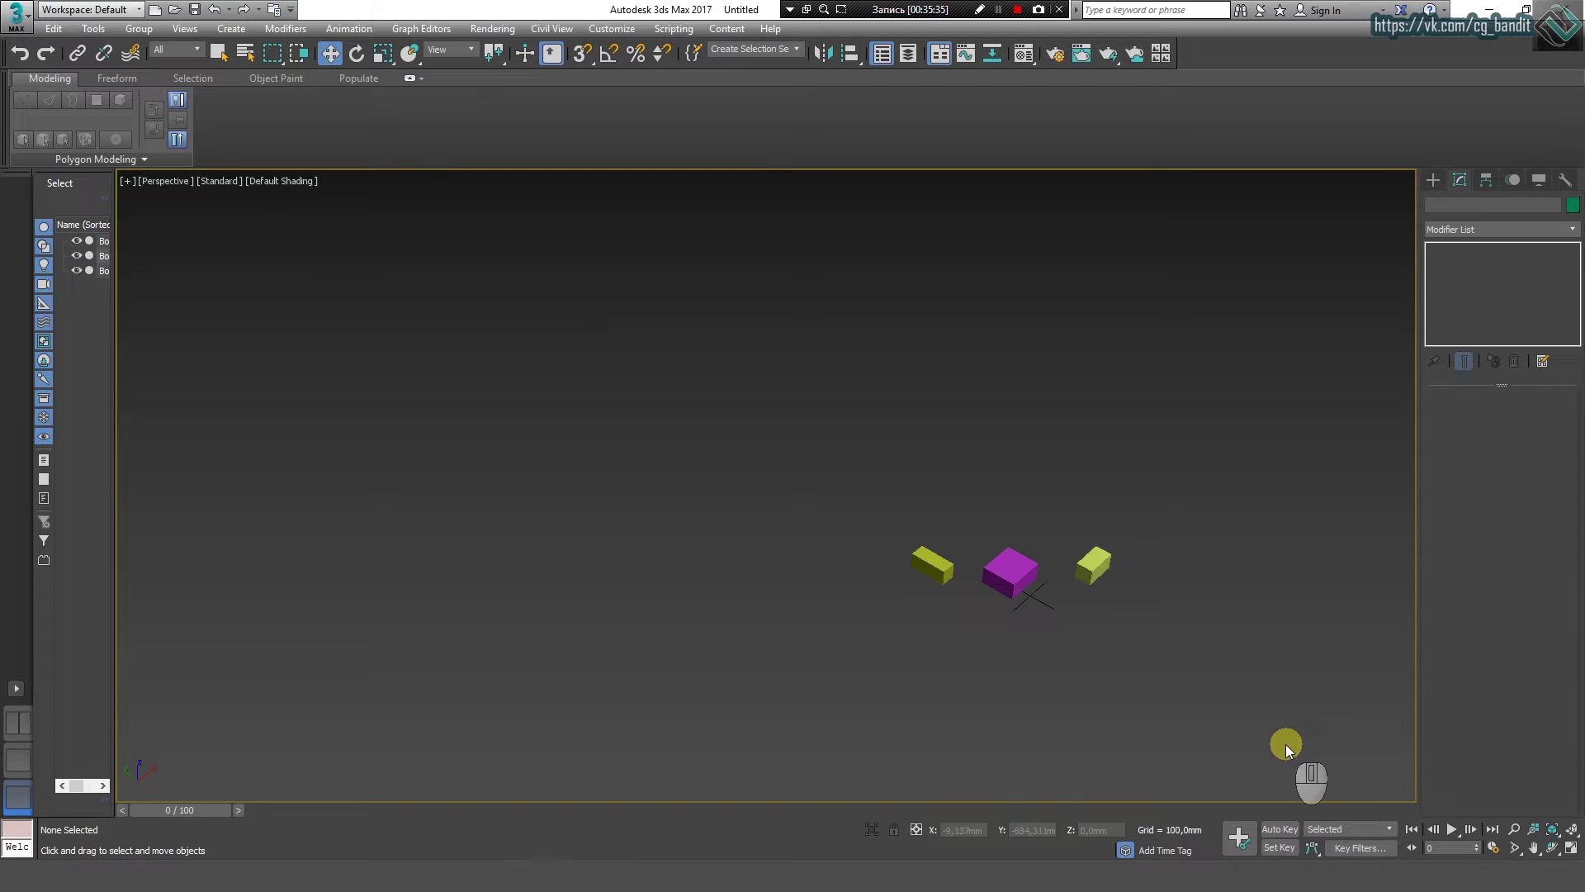
pyautogui.scroll(4, 1032, 604)
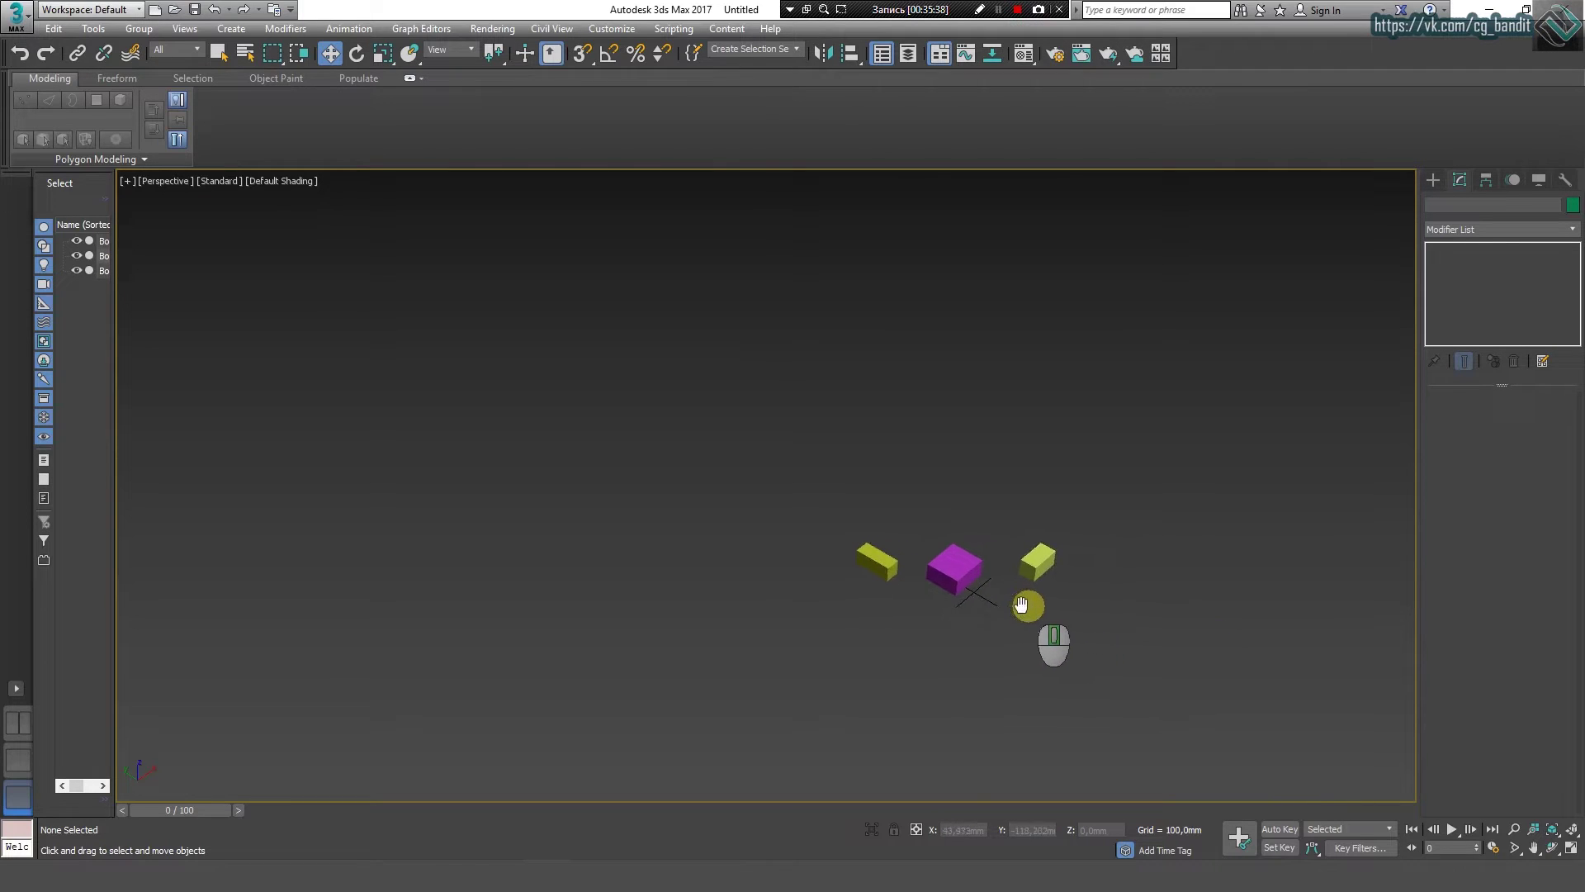
pyautogui.press('z')
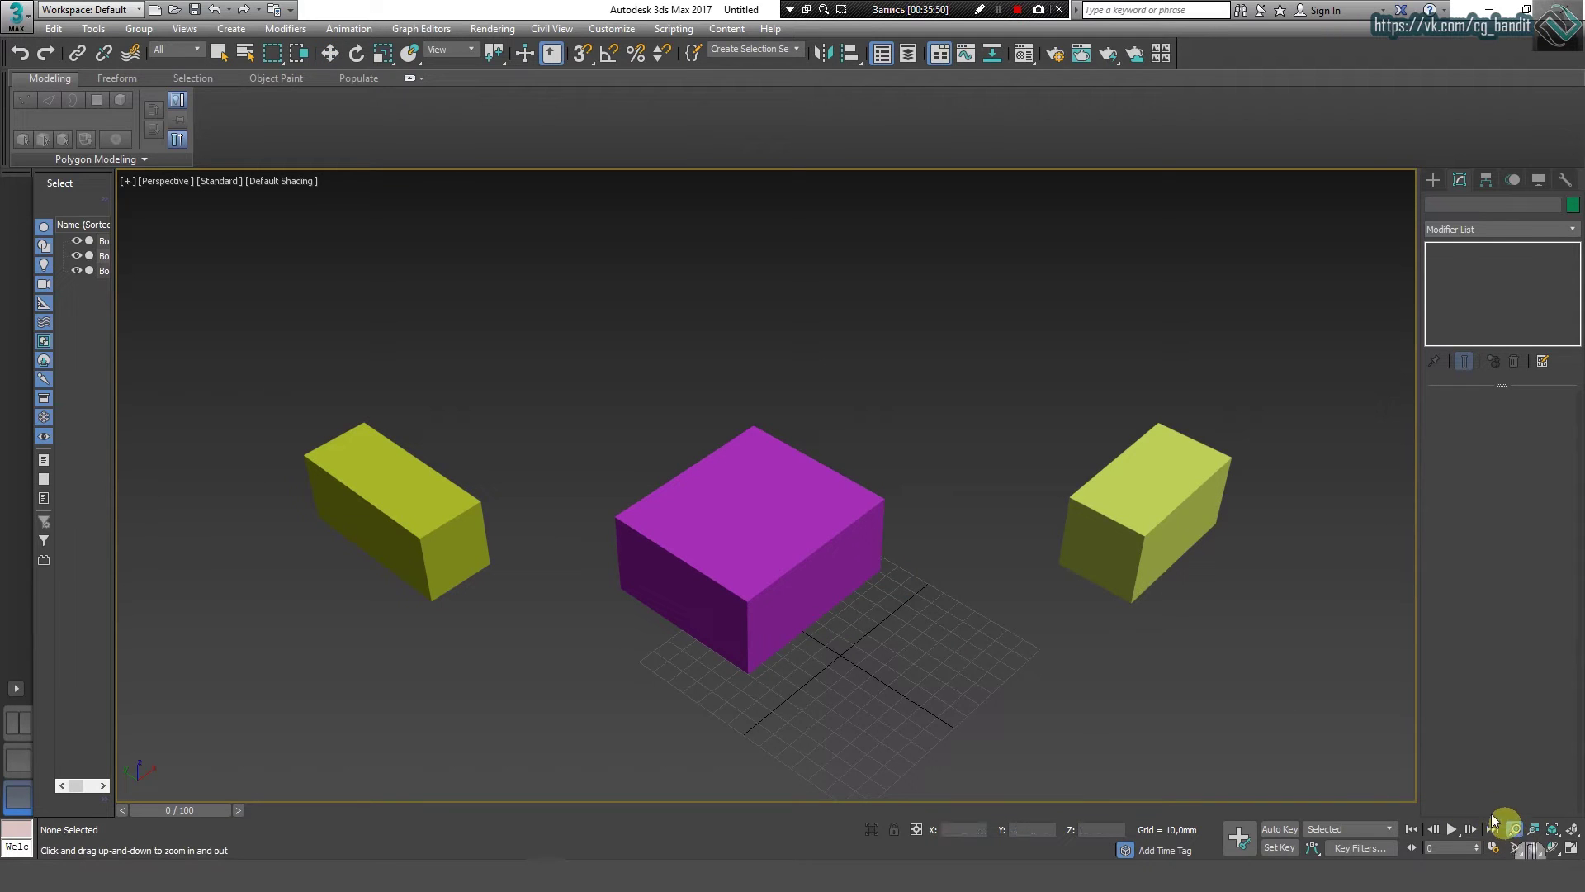
# Step: Zoom the Perspective view in and out on the boxes with the Zoom and Zoom All tools
pyautogui.scroll(5, 825, 503)
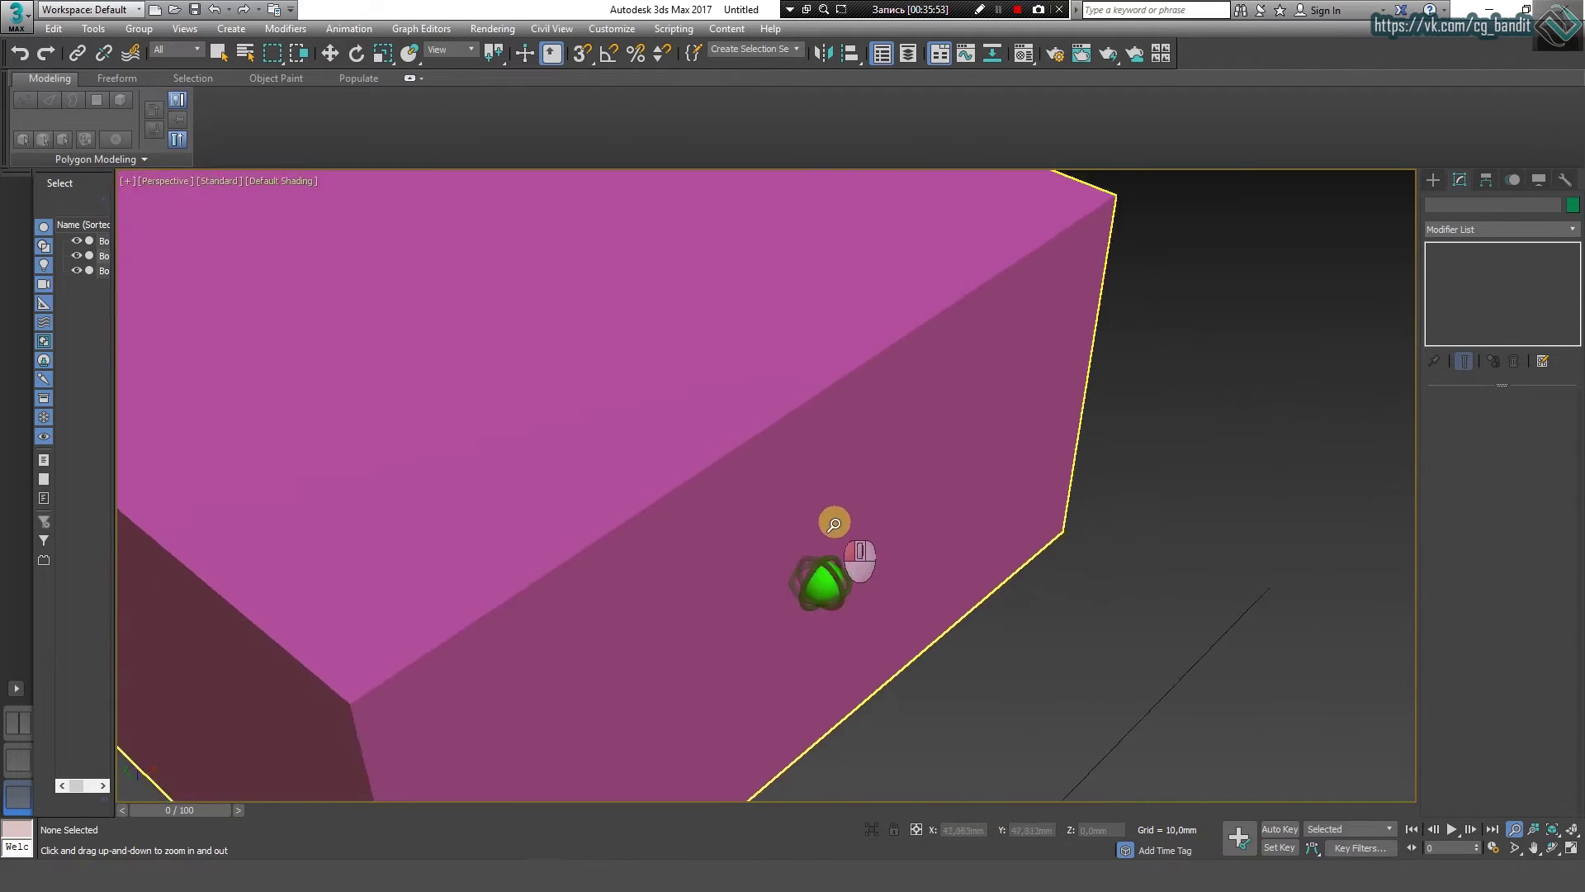
pyautogui.moveTo(834, 523); pyautogui.dragTo(844, 603)
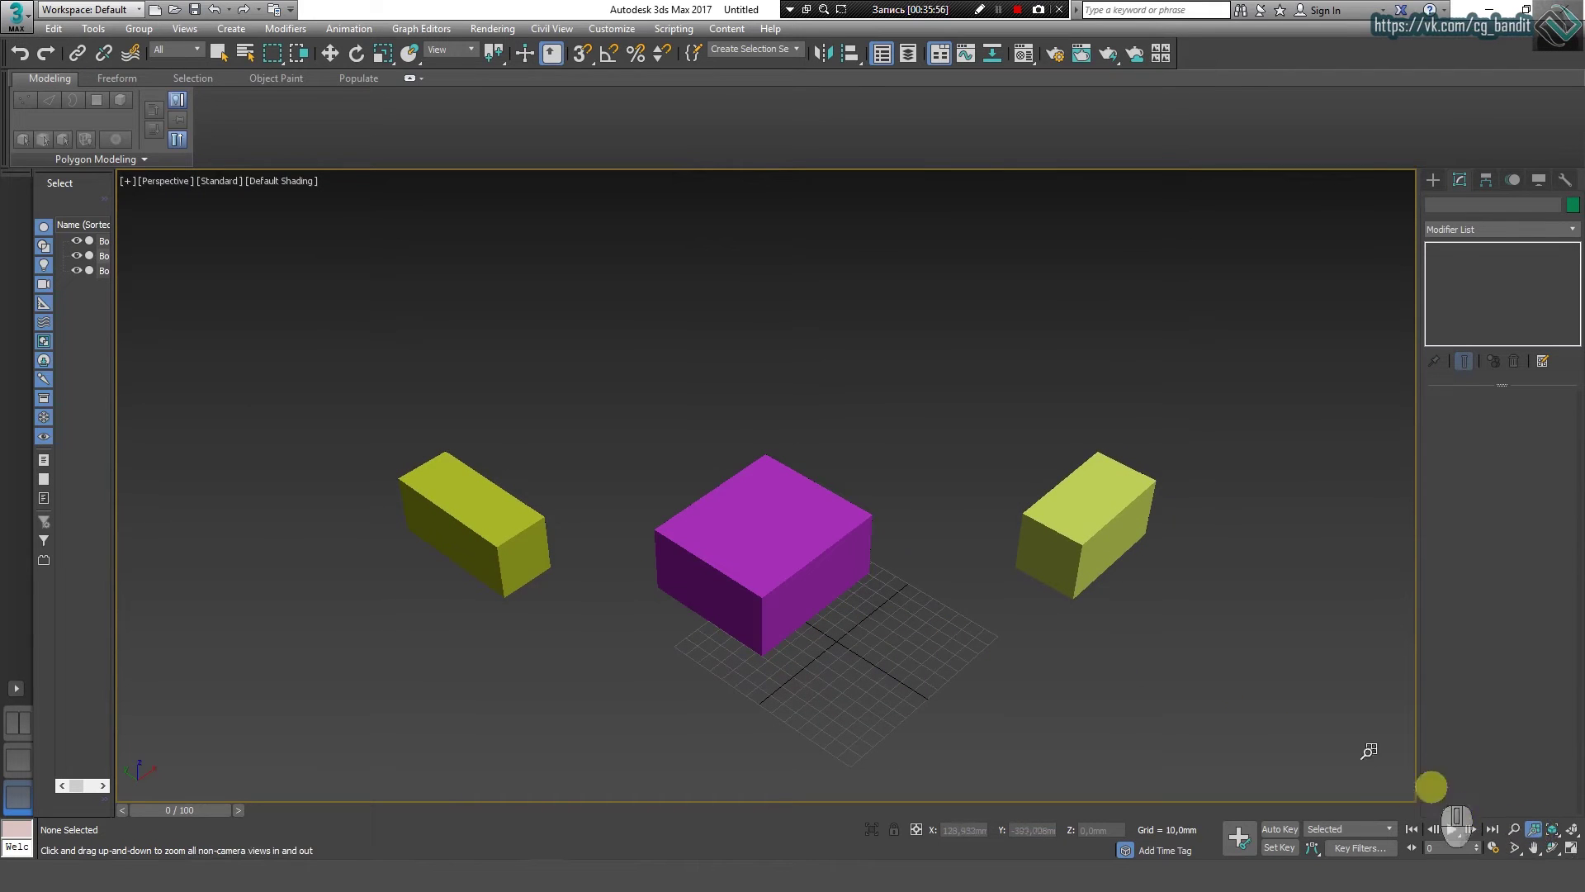
pyautogui.moveTo(919, 583); pyautogui.dragTo(856, 582)
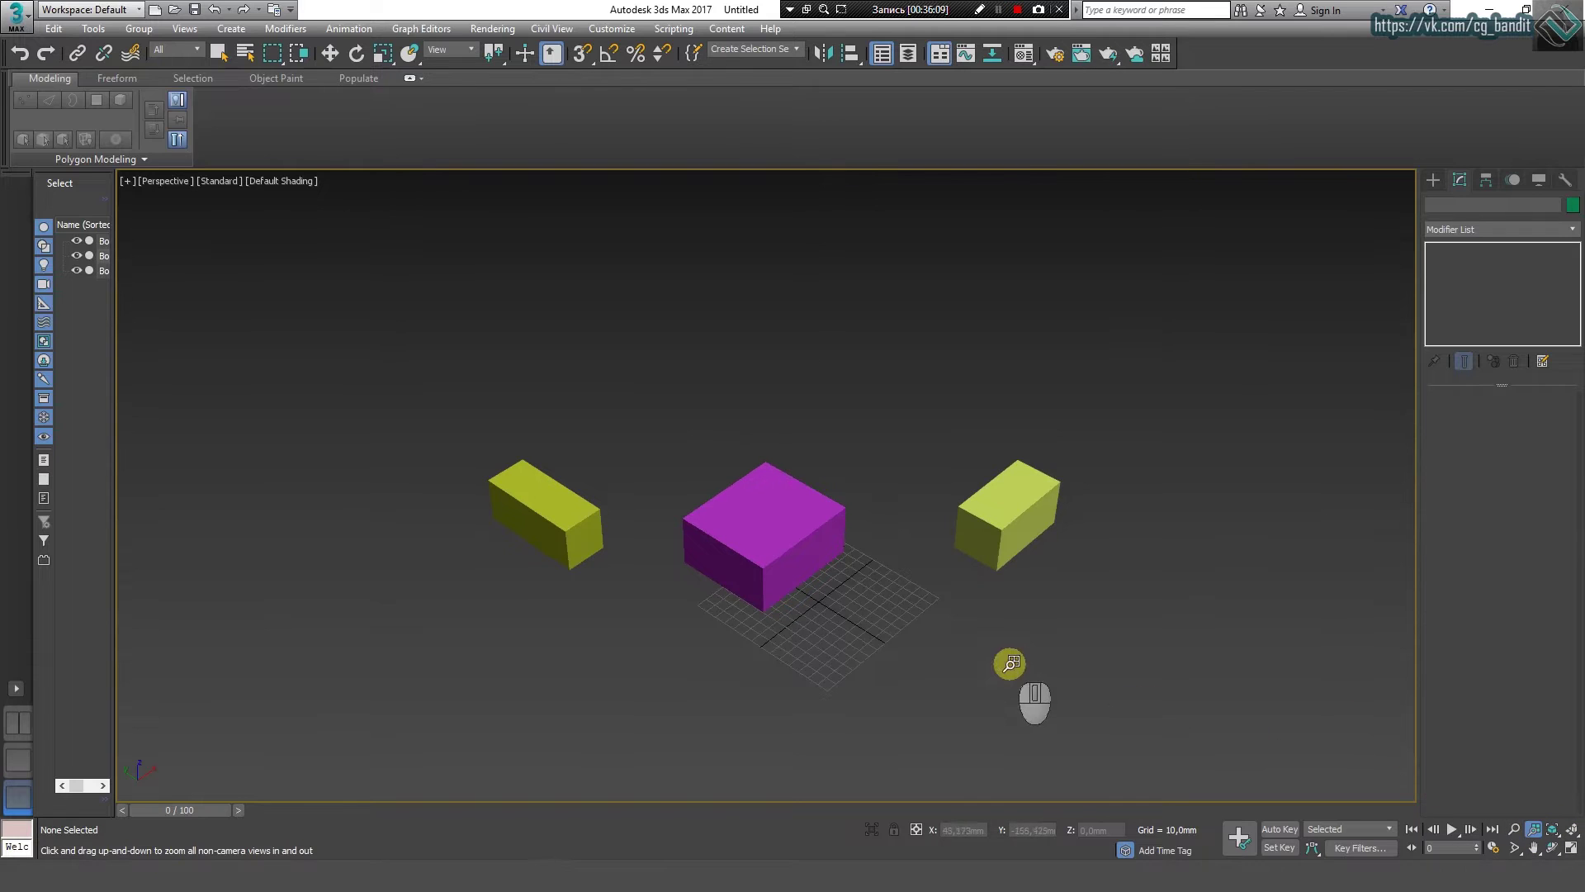
pyautogui.press('Escape')
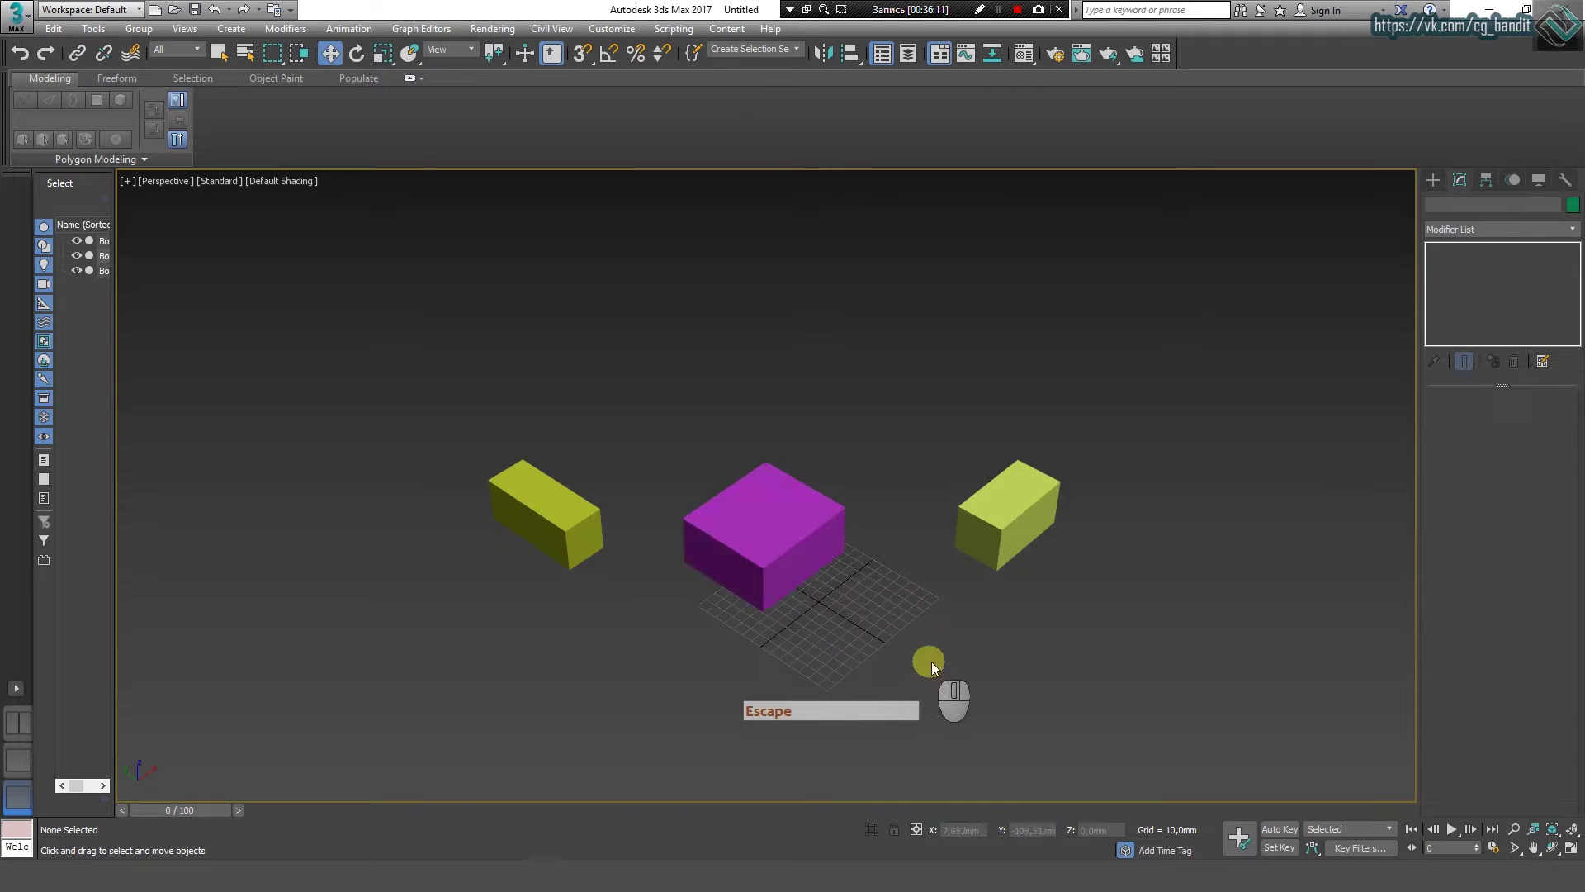
# Step: Zoom the Perspective view in and out at the purple box, first in coarse increments and again with smooth continuous zooming
pyautogui.scroll(5, 771, 619)
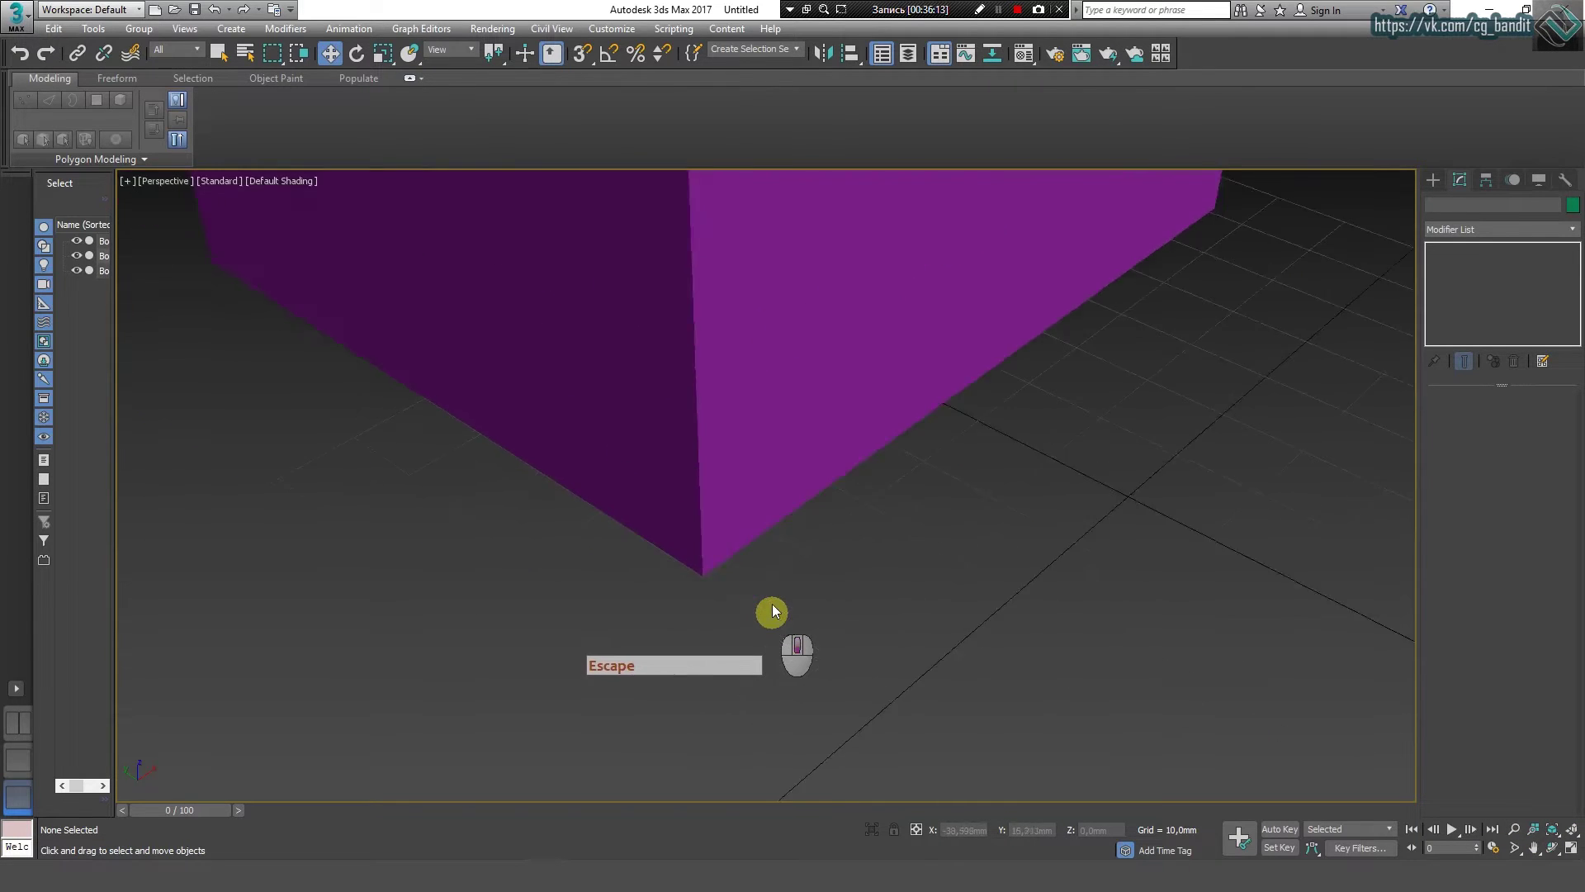
pyautogui.scroll(-5, 771, 608)
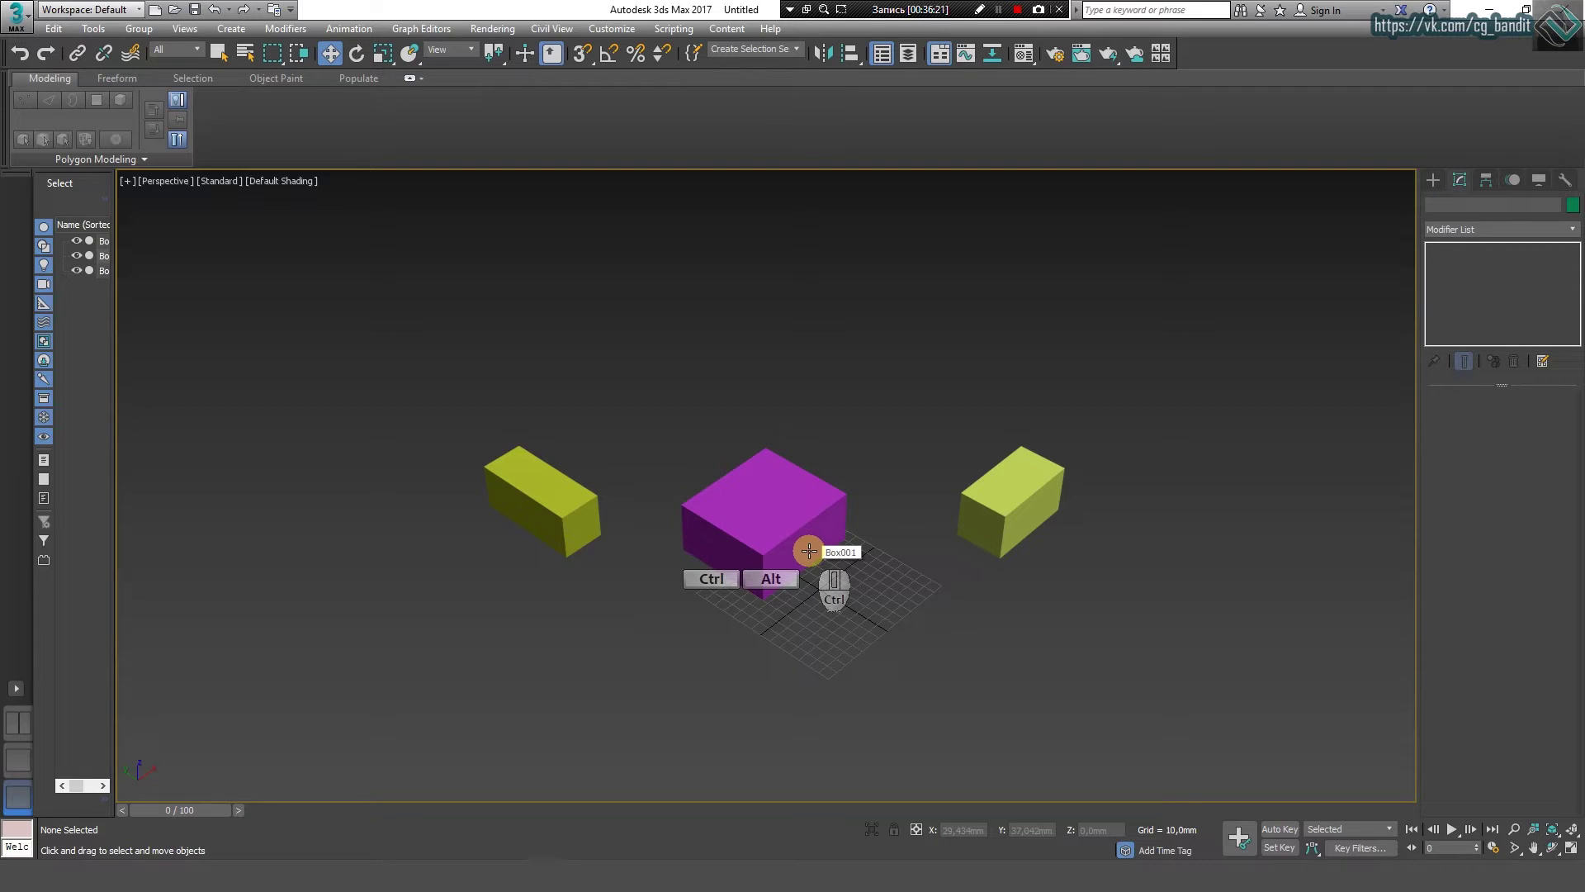
pyautogui.keyDown('ctrl'); pyautogui.keyDown('alt'); pyautogui.moveTo(808, 551); pyautogui.dragTo(909, 605, button='middle'); pyautogui.keyUp('alt'); pyautogui.keyUp('ctrl')
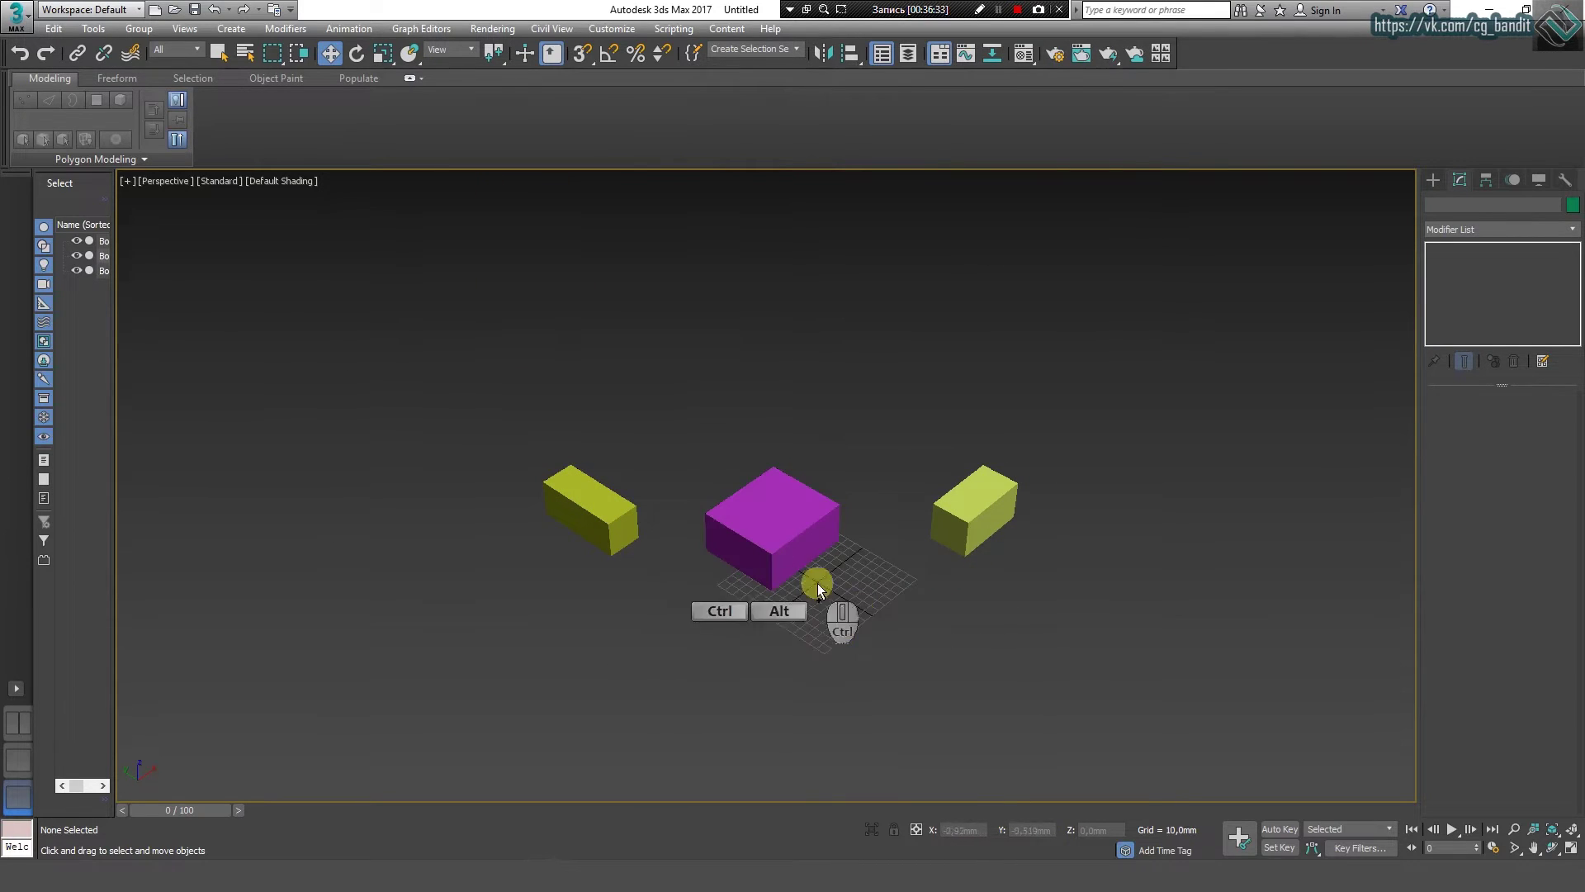
pyautogui.keyDown('ctrl'); pyautogui.keyDown('alt'); pyautogui.moveTo(817, 588); pyautogui.dragTo(875, 550, button='middle'); pyautogui.keyUp('alt'); pyautogui.keyUp('ctrl')
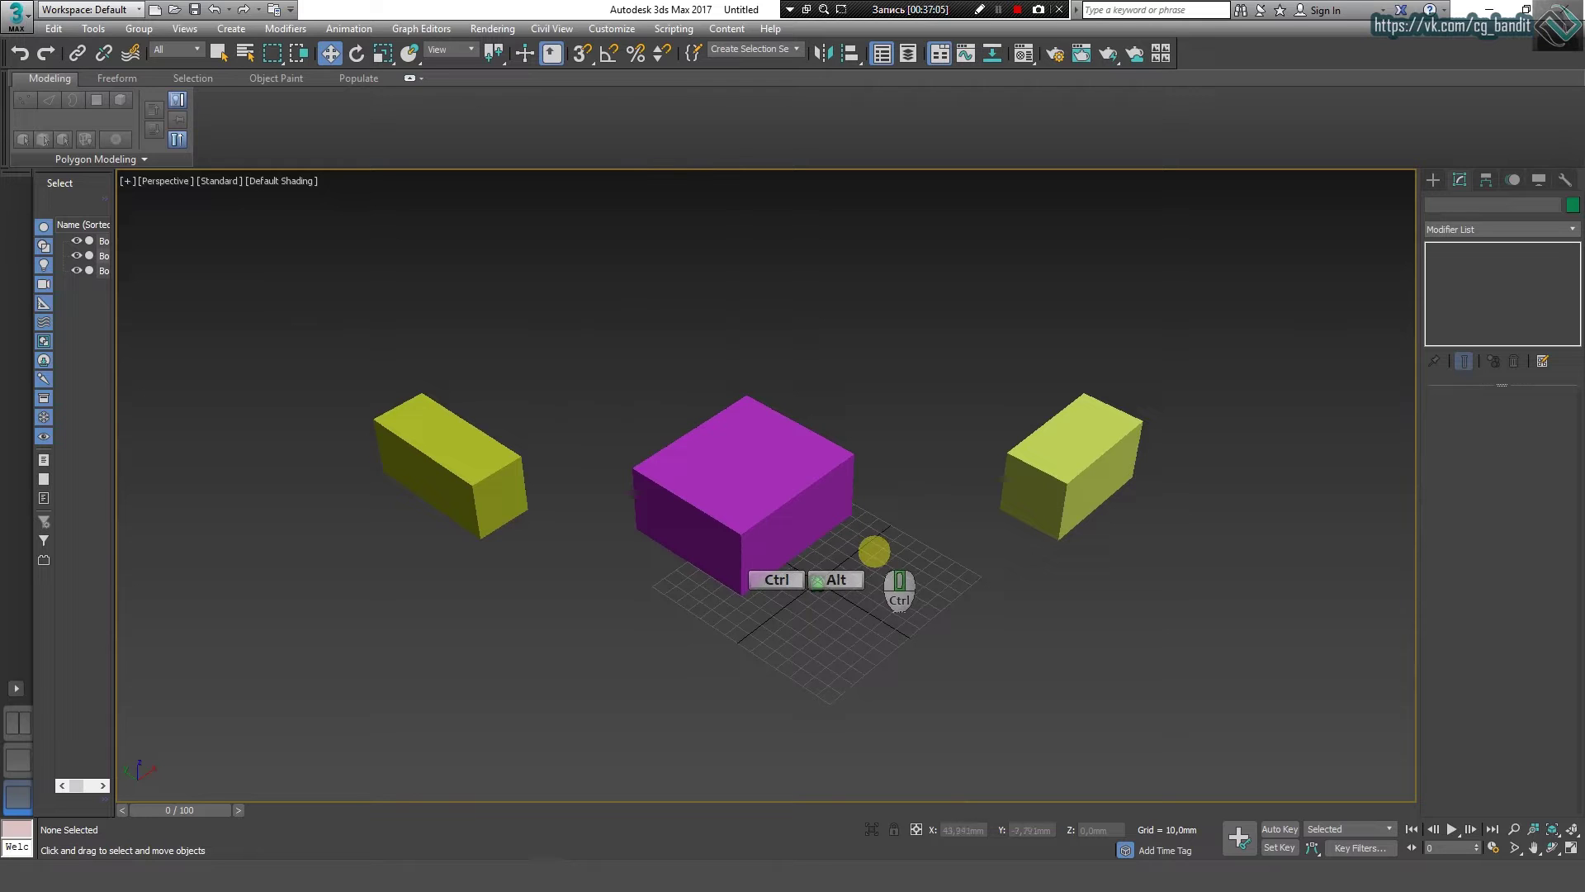
pyautogui.keyDown('ctrl'); pyautogui.keyDown('alt'); pyautogui.moveTo(874, 551); pyautogui.dragTo(910, 507, button='middle'); pyautogui.keyUp('alt'); pyautogui.keyUp('ctrl')
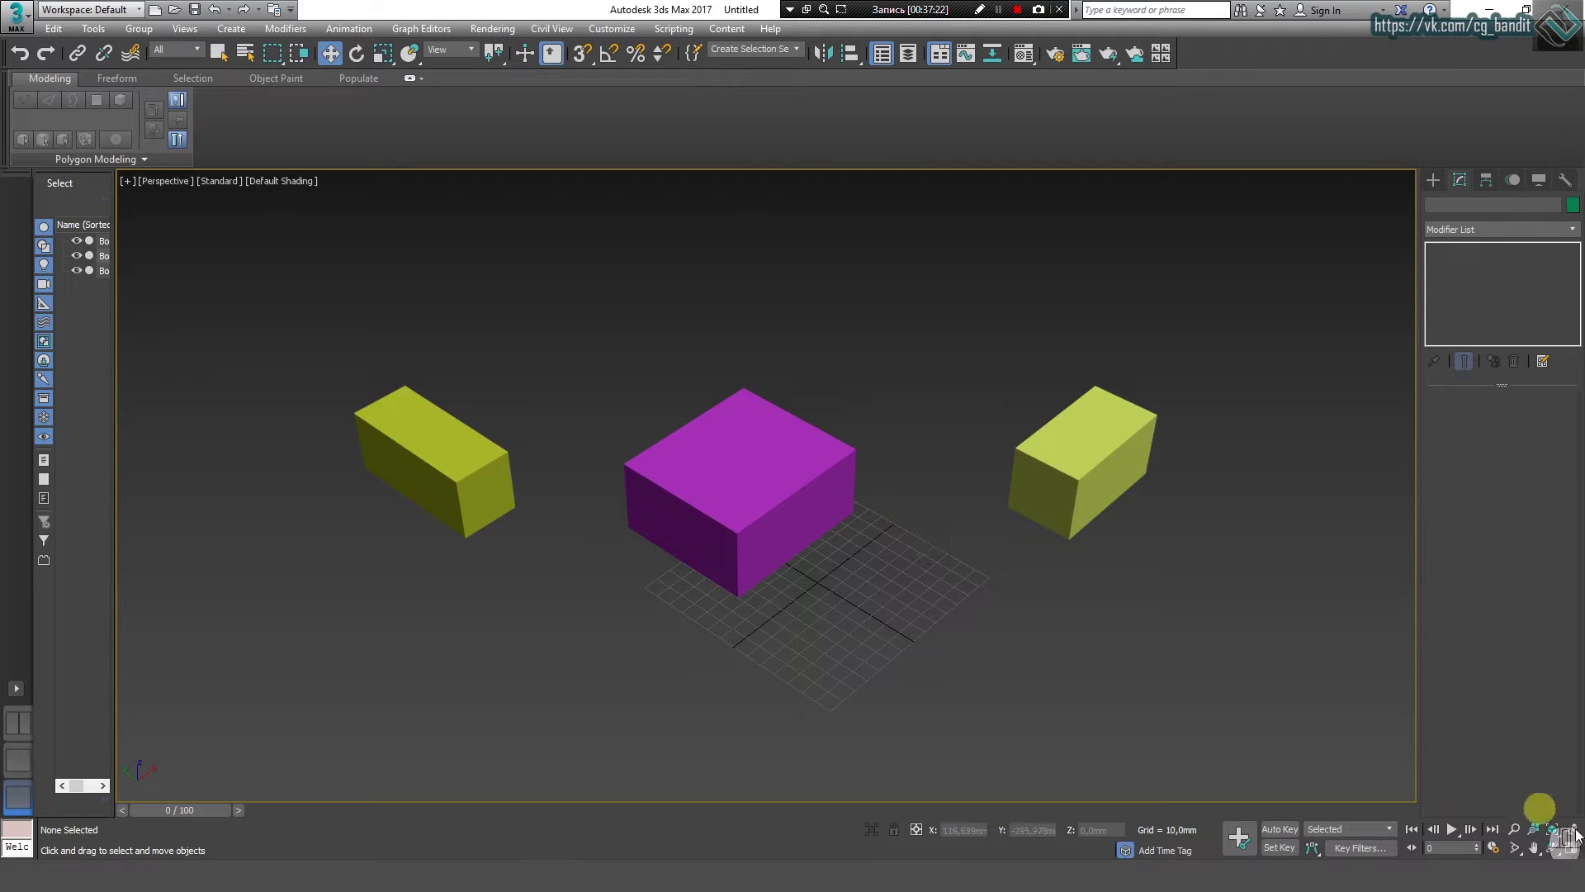
# Step: Orbit the Perspective view around the three boxes with the Orbit tool, and hide the home grid
pyautogui.click(1552, 850)
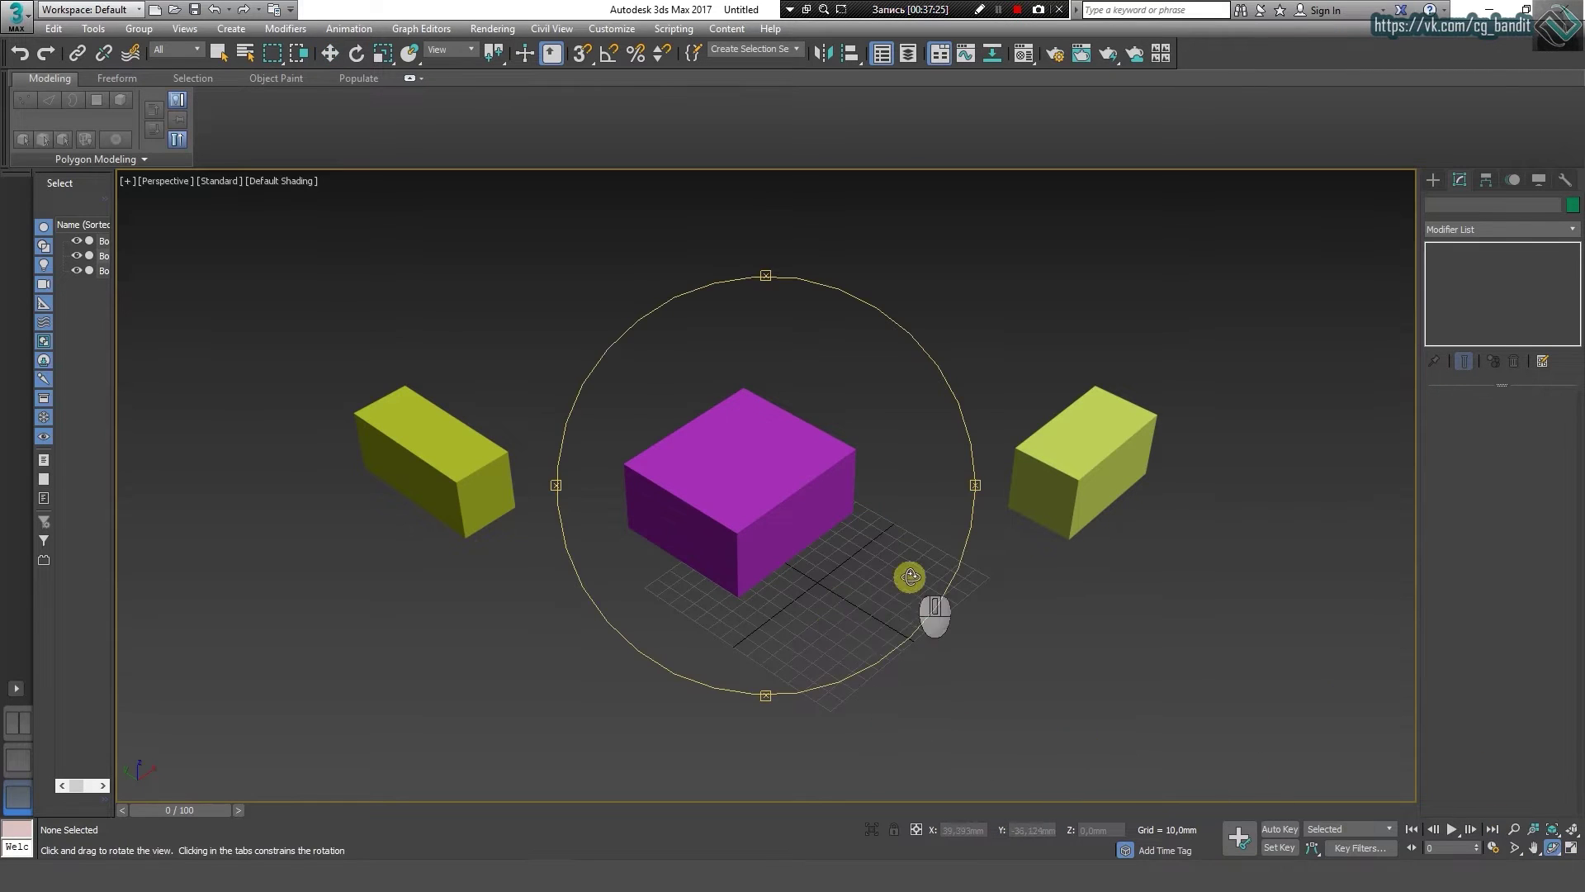
pyautogui.moveTo(944, 572); pyautogui.dragTo(948, 64)
pyautogui.press('g')
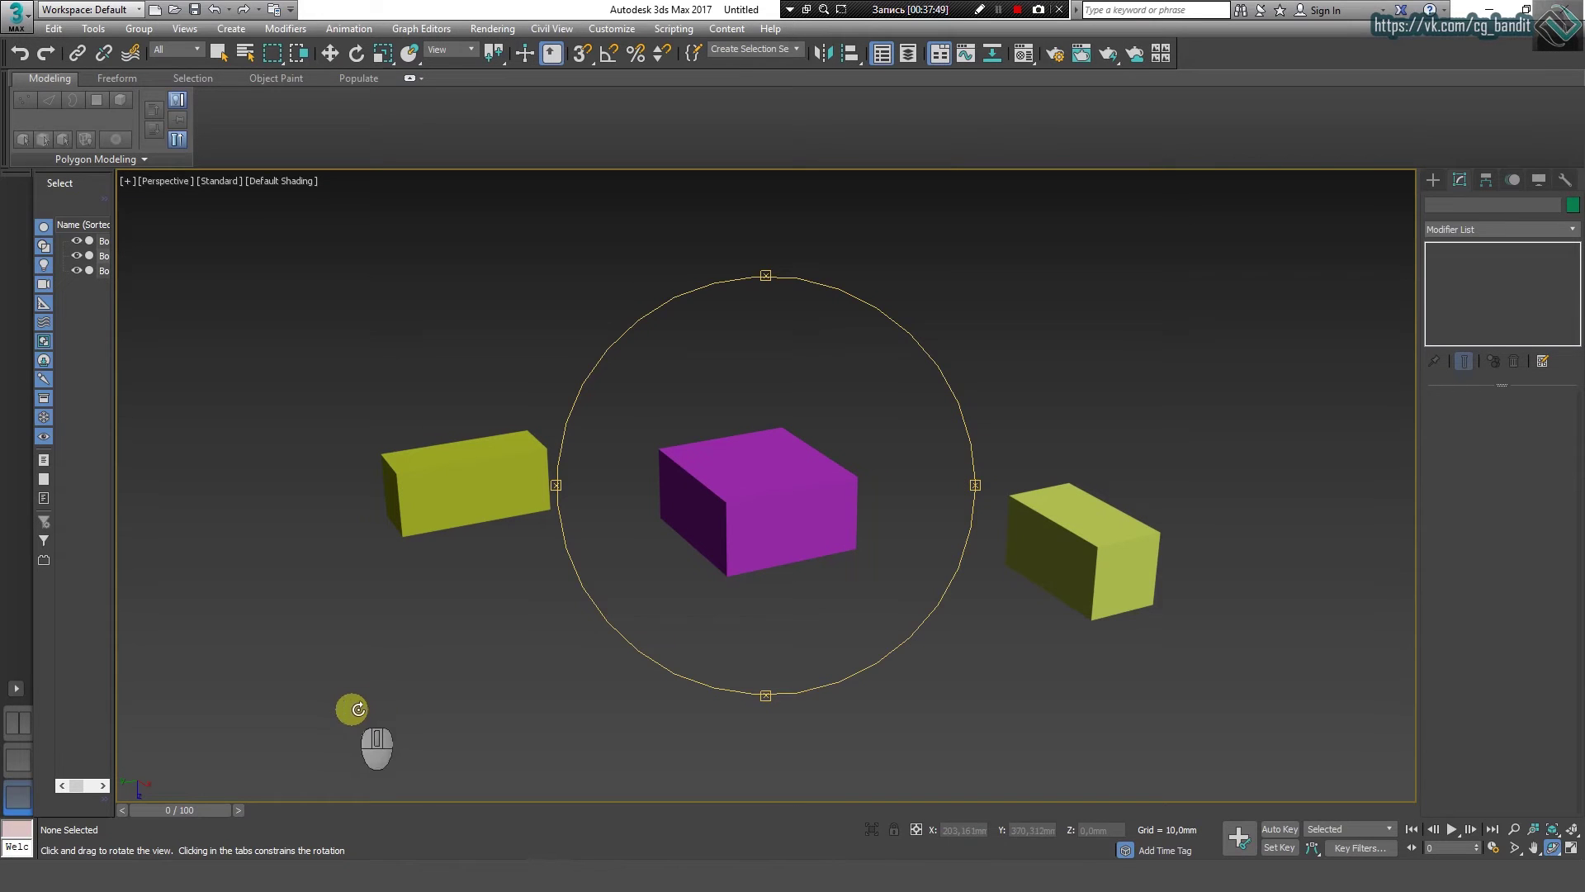
# Step: Turn on the screen recorder's drawing mode and circle the viewport's world-axis icon in yellow
pyautogui.click(979, 9)
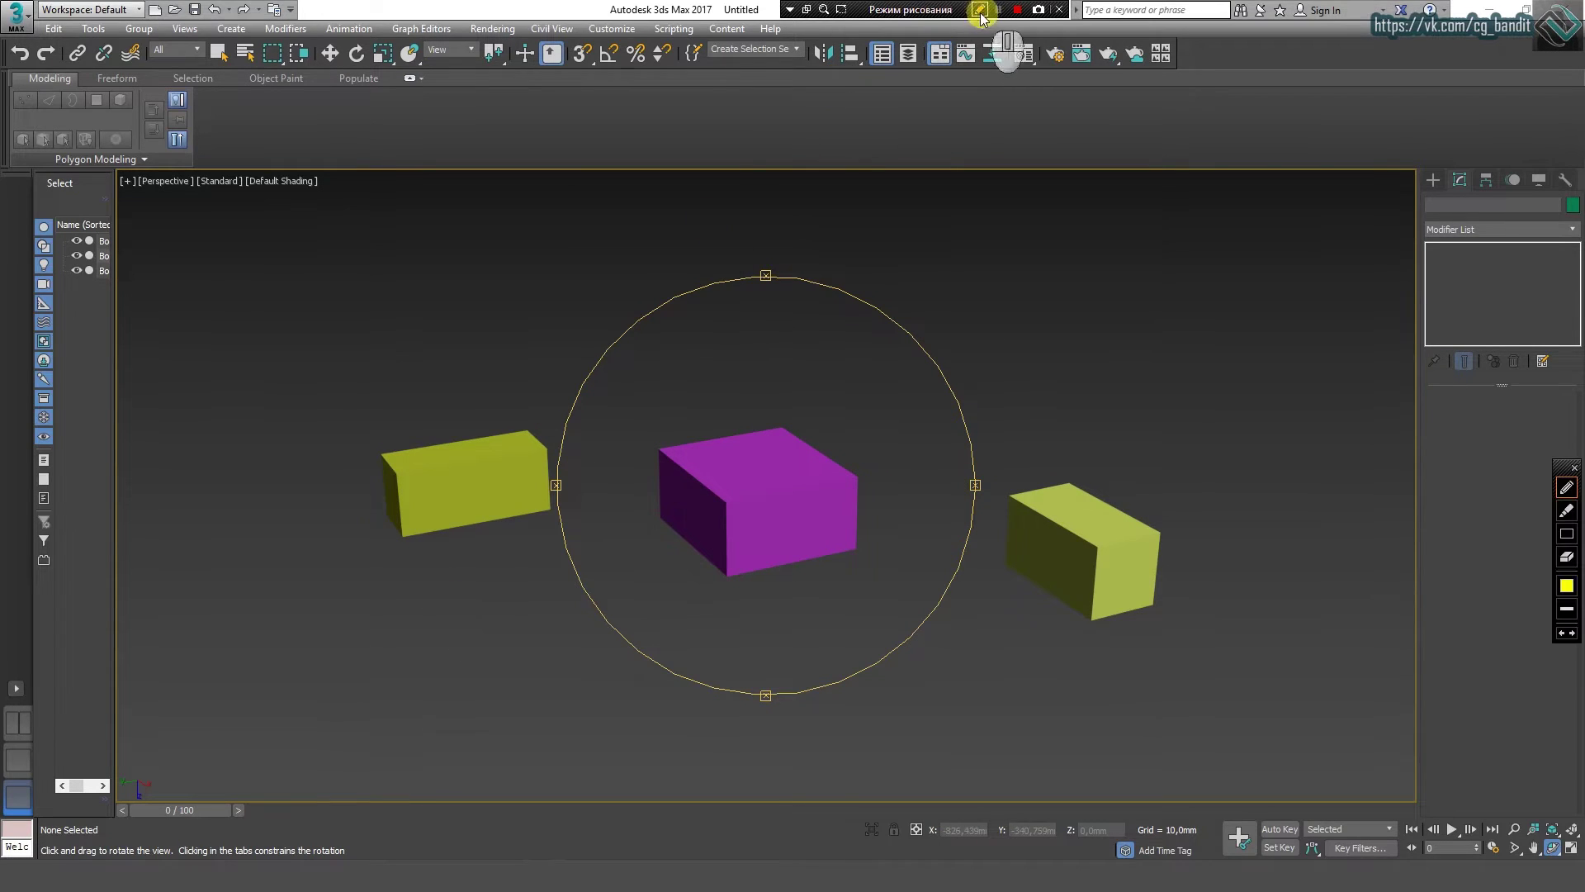
pyautogui.moveTo(131, 761); pyautogui.dragTo(167, 757)
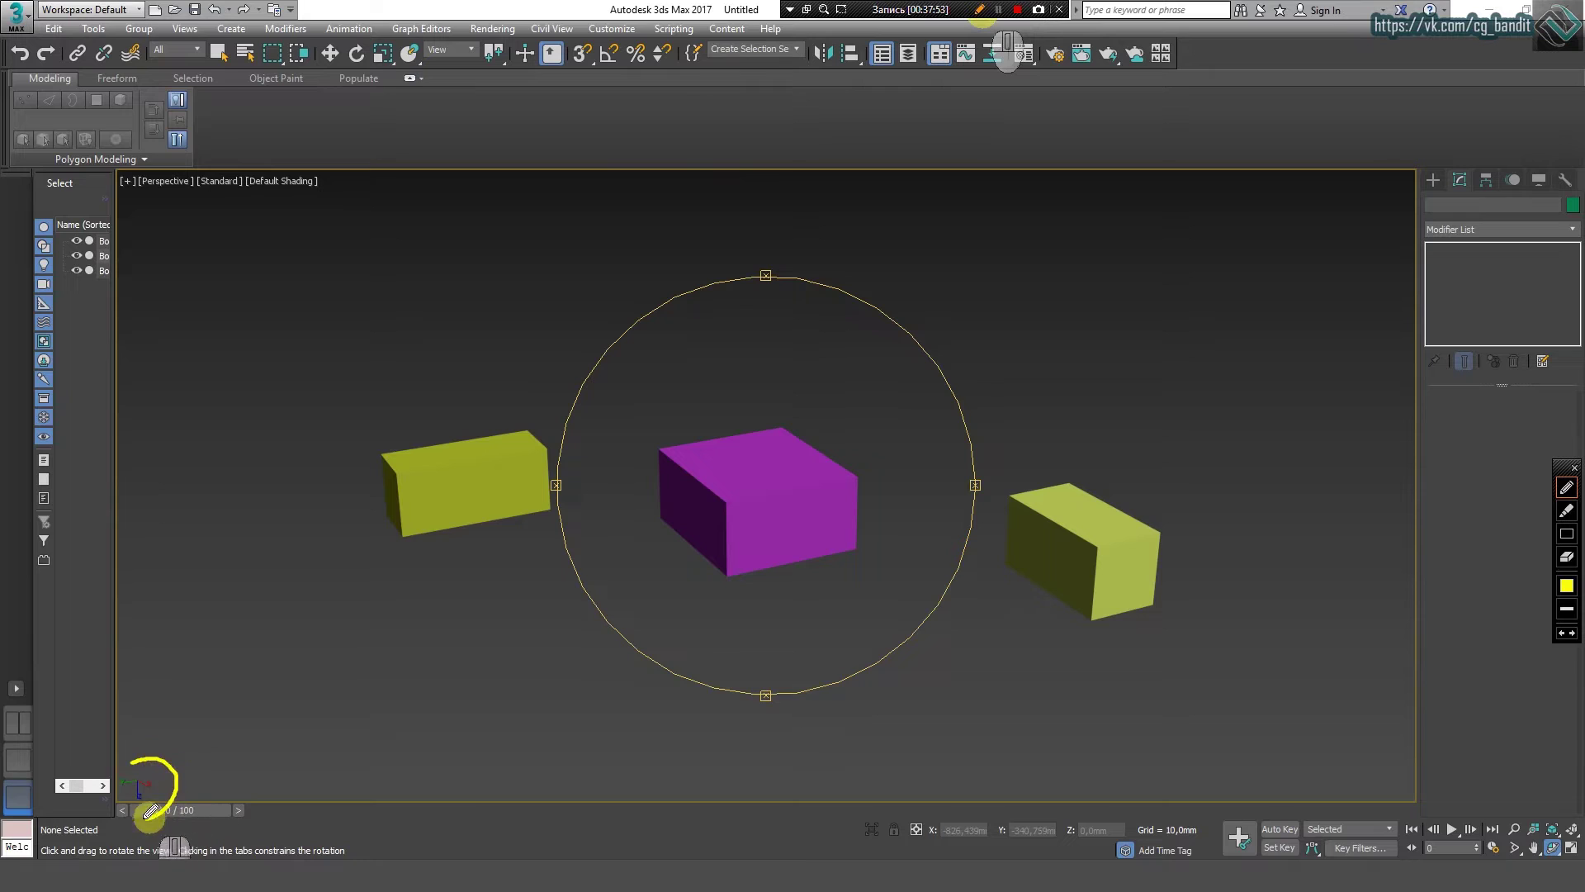
pyautogui.moveTo(150, 811)
pyautogui.mouseDown()
pyautogui.moveTo(116, 810)
pyautogui.moveTo(124, 756)
pyautogui.mouseUp()
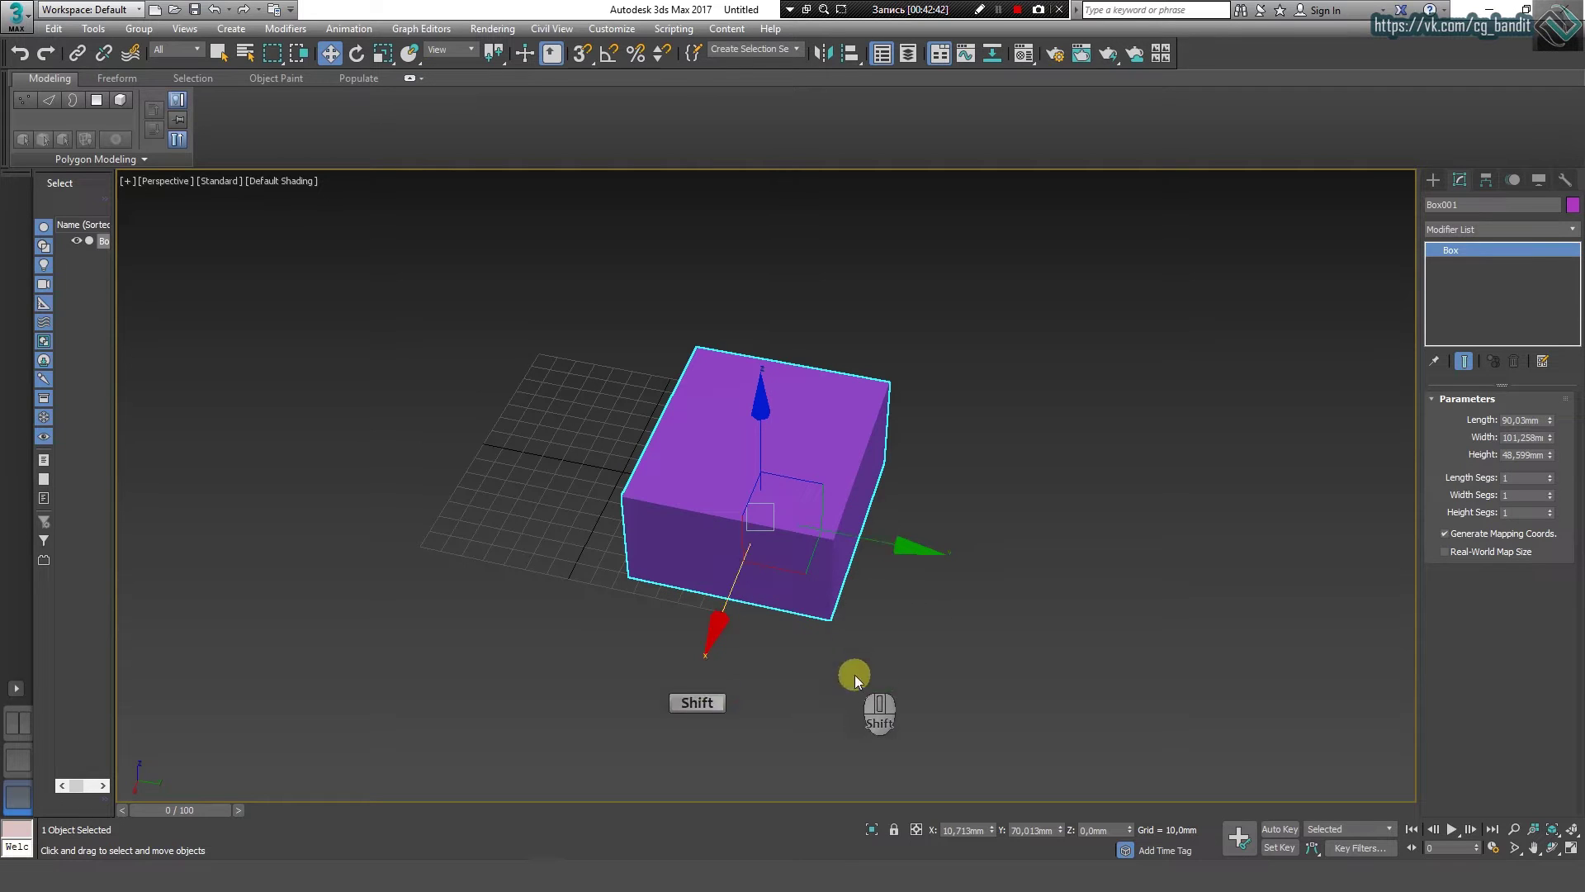
# Step: Clone the purple box along its Y axis with the Copy option and 2 copies
pyautogui.keyDown('shift'); pyautogui.moveTo(882, 553); pyautogui.dragTo(580, 459); pyautogui.keyUp('shift')
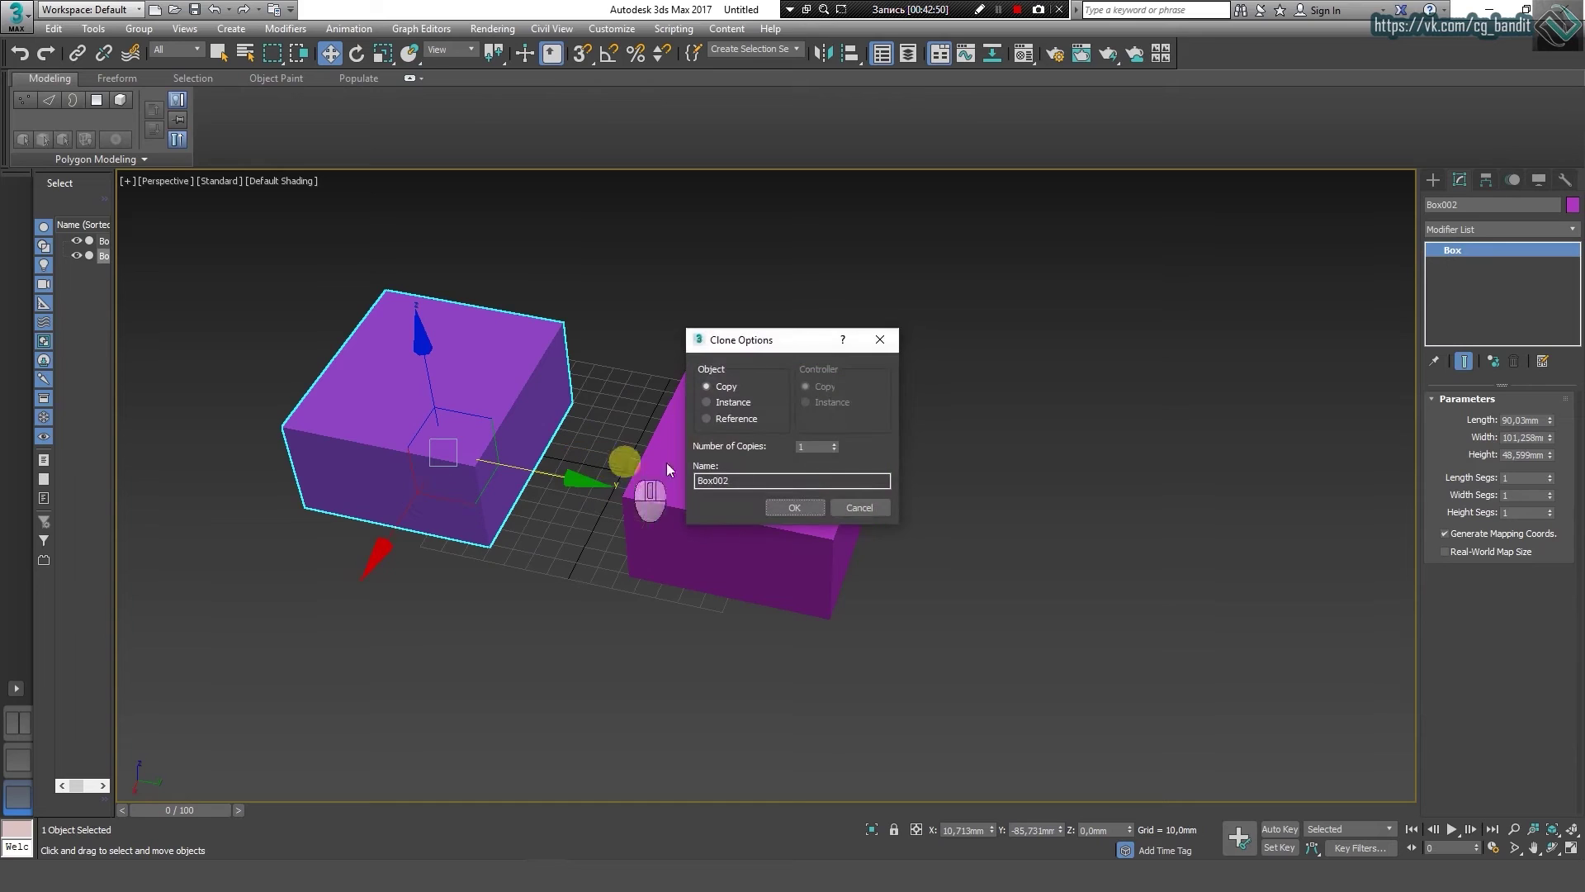
pyautogui.click(834, 443)
pyautogui.click(795, 507)
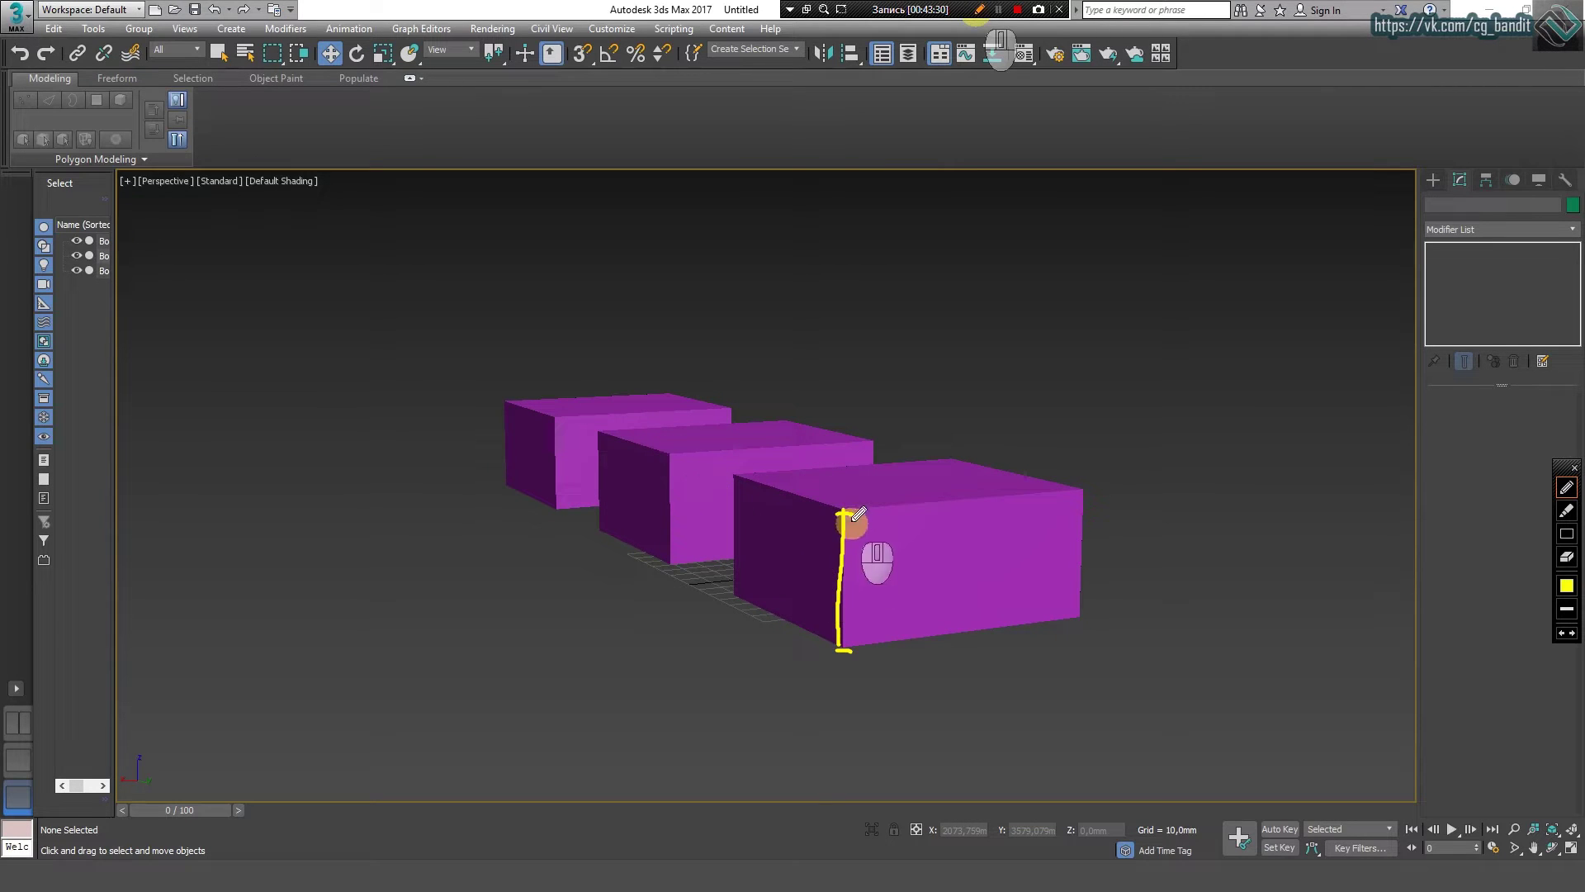
# Step: Trace the near vertical edges of the middle and farthest boxes with yellow annotation lines
pyautogui.moveTo(667, 454); pyautogui.dragTo(676, 542)
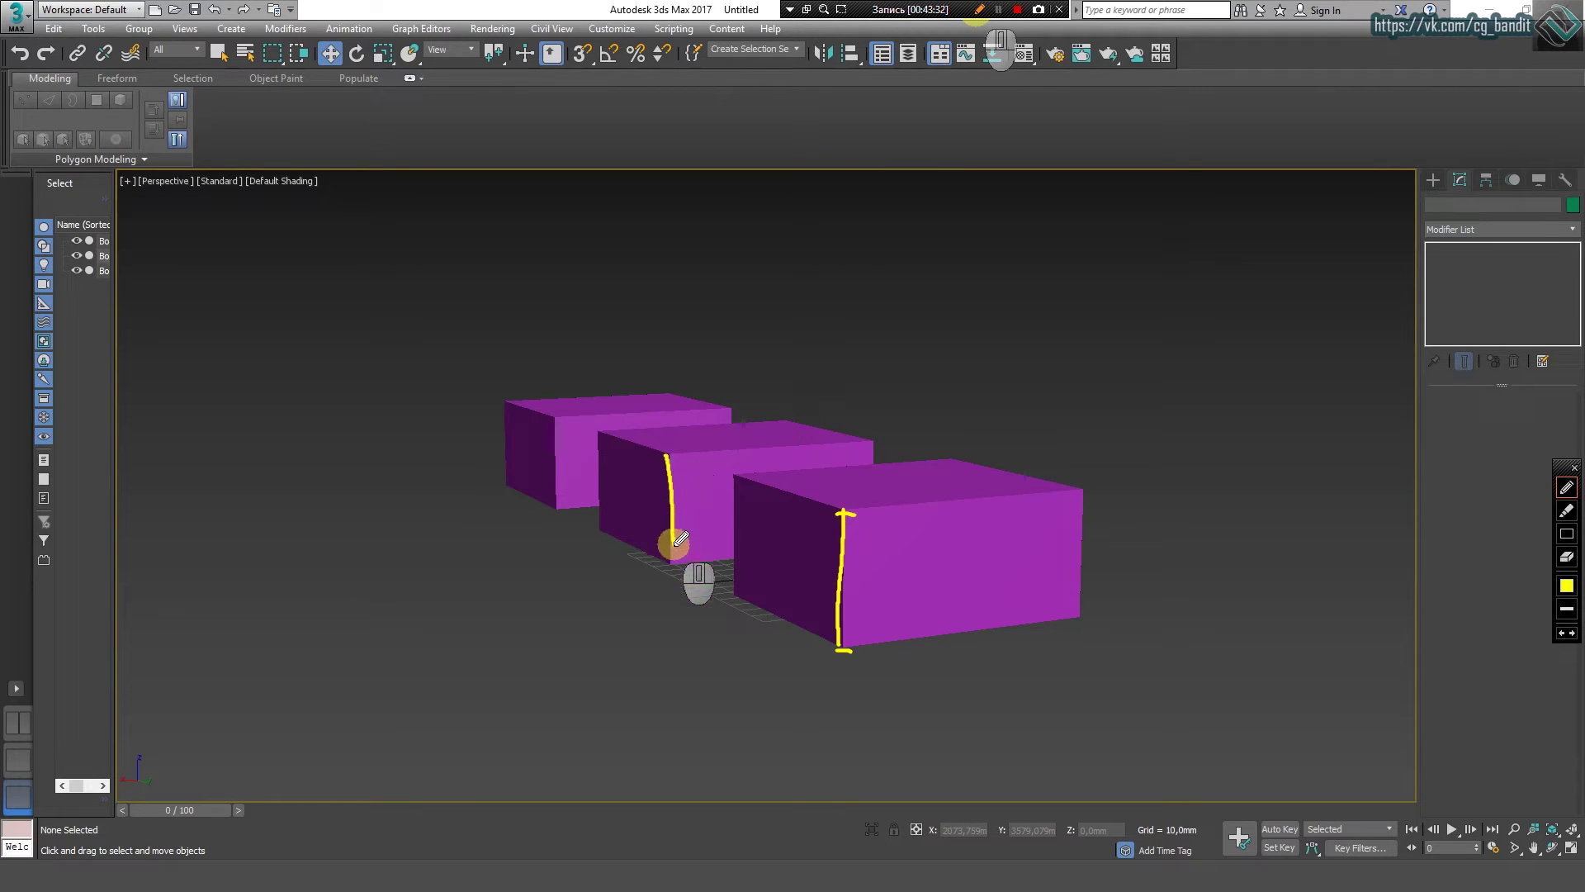
pyautogui.moveTo(674, 460); pyautogui.dragTo(665, 458)
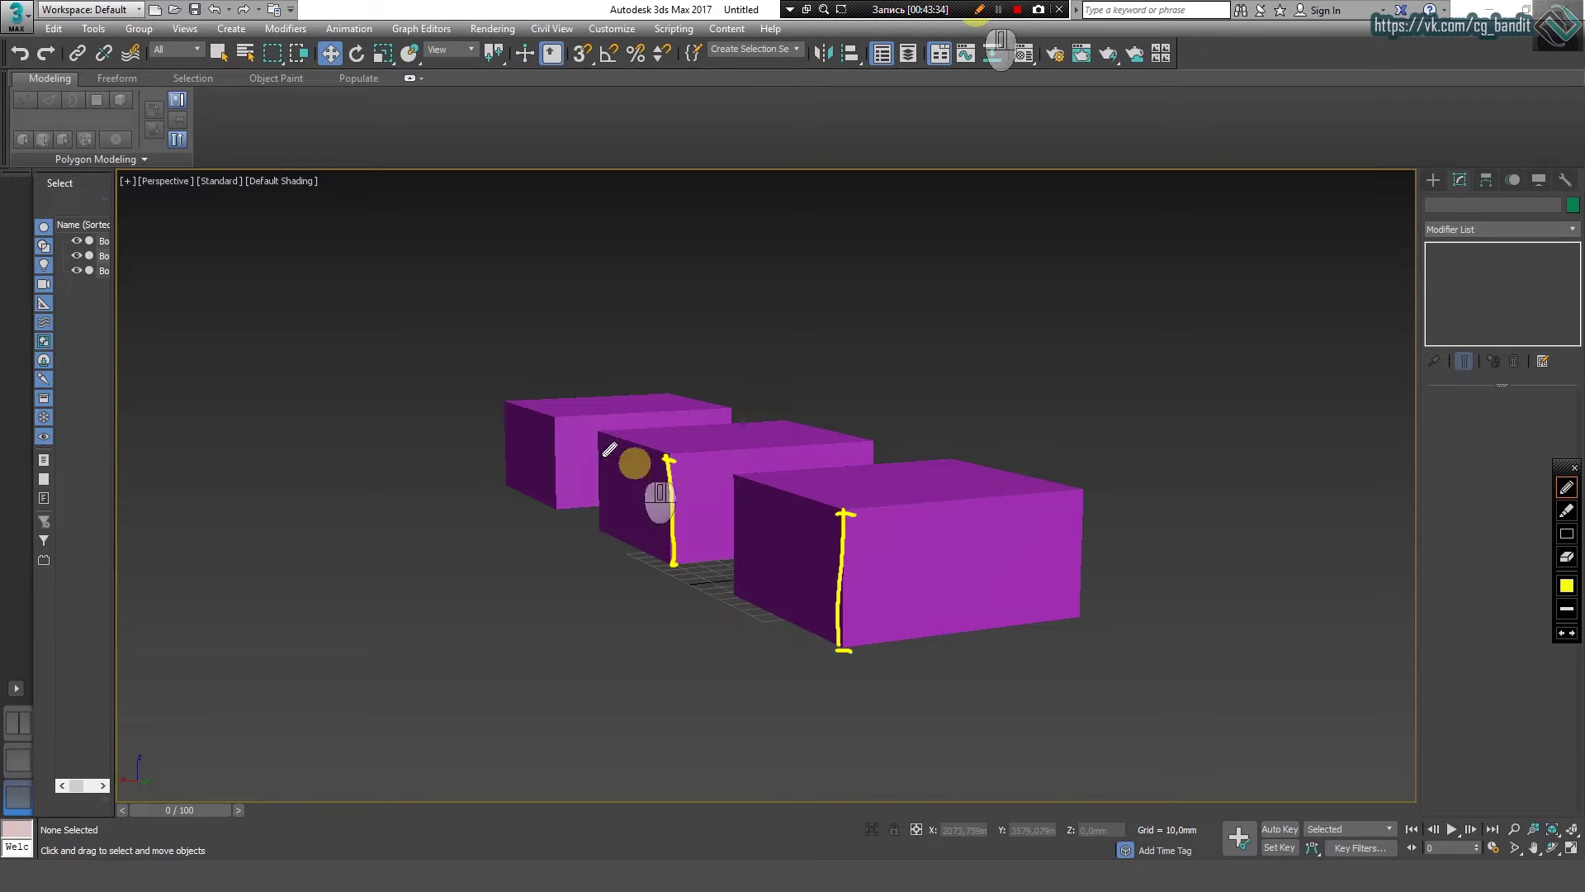
pyautogui.moveTo(556, 419); pyautogui.dragTo(562, 495)
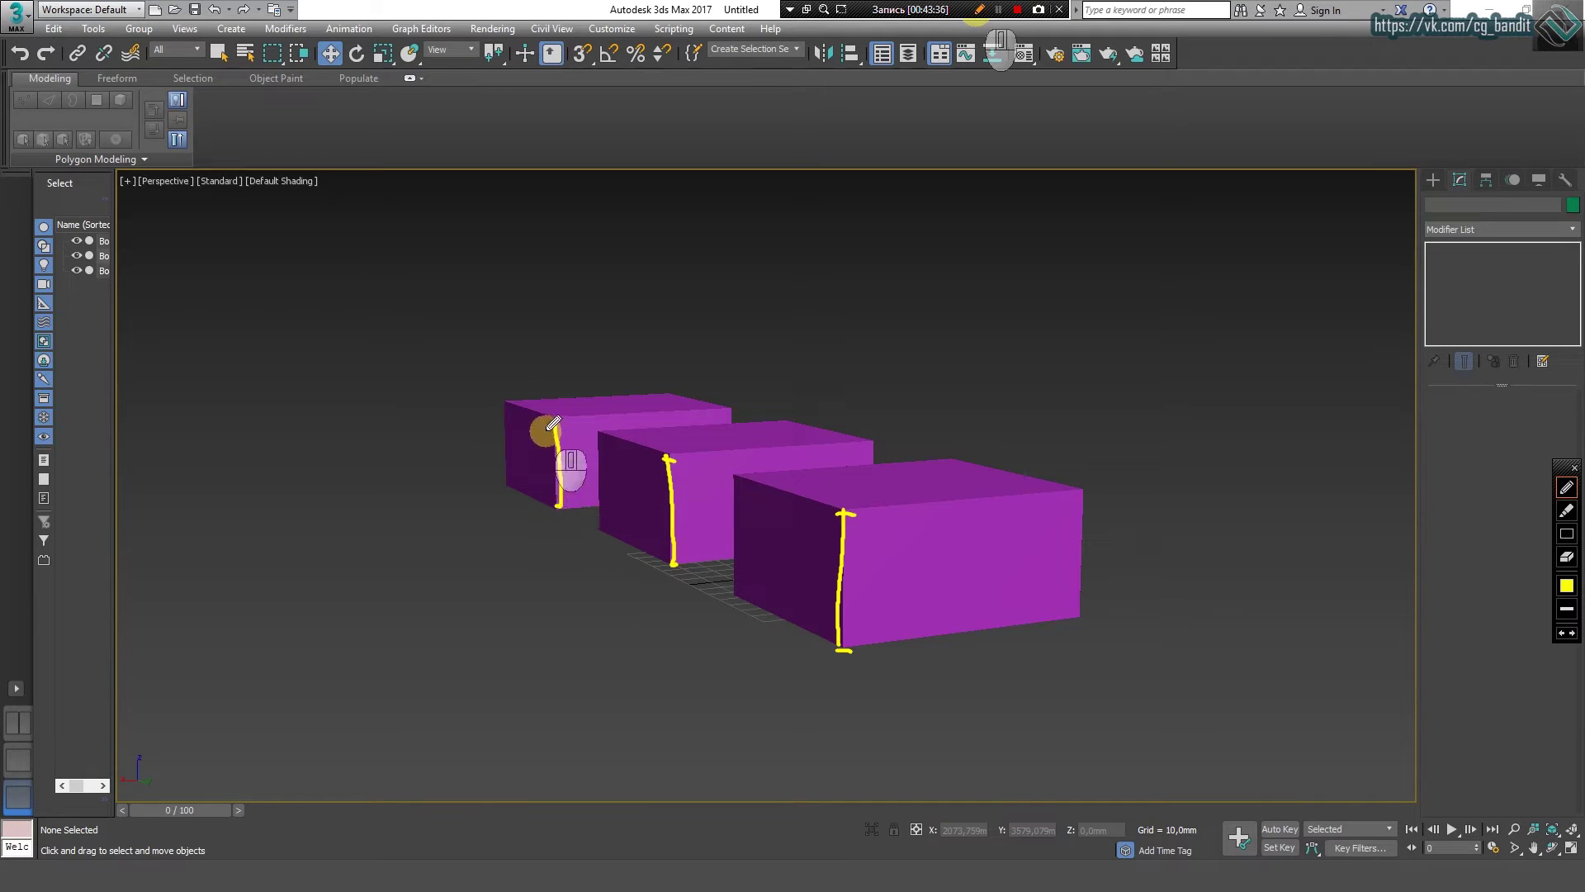
# Step: Draw sideways yellow guide lines from the ends of the boxes' marked vertical edges to compare their apparent heights
pyautogui.moveTo(855, 650); pyautogui.dragTo(635, 635)
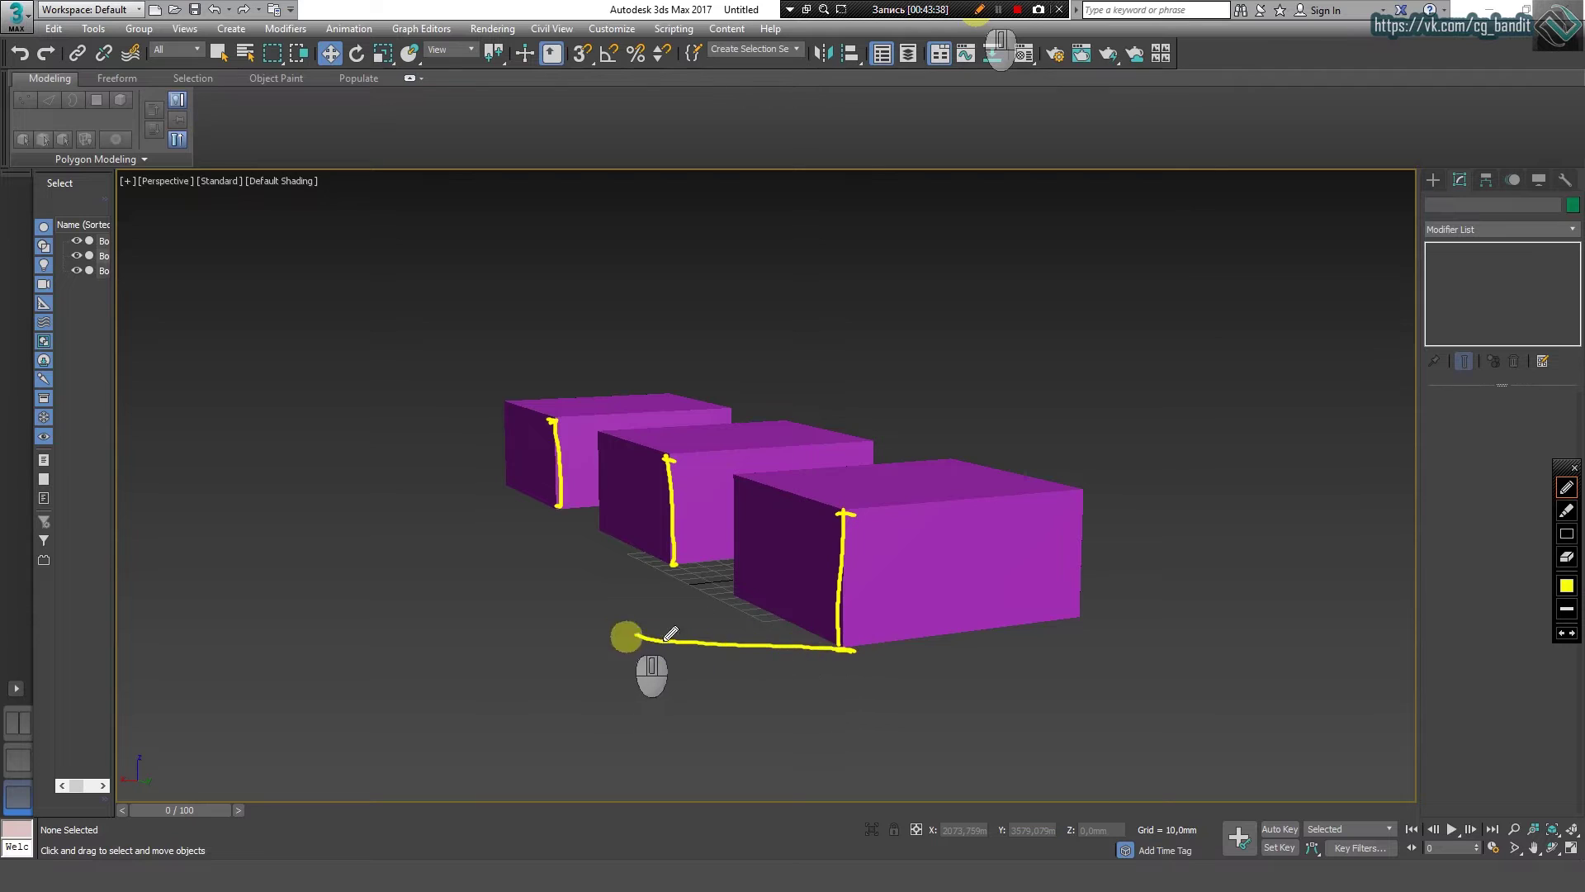
pyautogui.moveTo(850, 515); pyautogui.dragTo(471, 477)
pyautogui.moveTo(675, 564); pyautogui.dragTo(534, 550)
pyautogui.moveTo(675, 459); pyautogui.dragTo(505, 446)
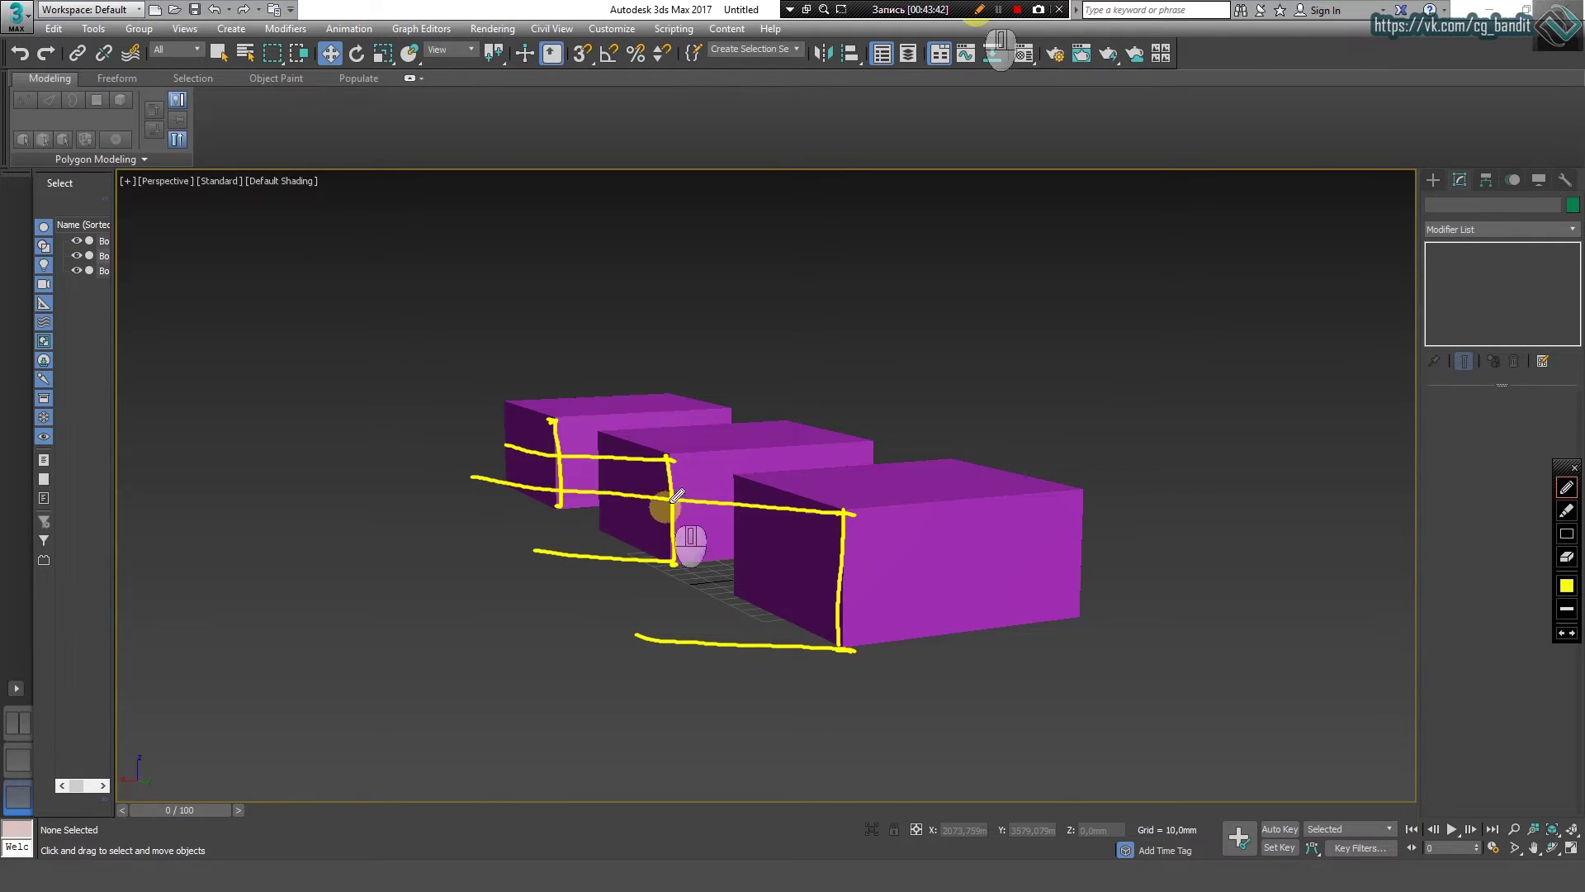
pyautogui.moveTo(846, 513)
pyautogui.mouseDown()
pyautogui.moveTo(848, 647)
pyautogui.moveTo(845, 559)
pyautogui.mouseUp()
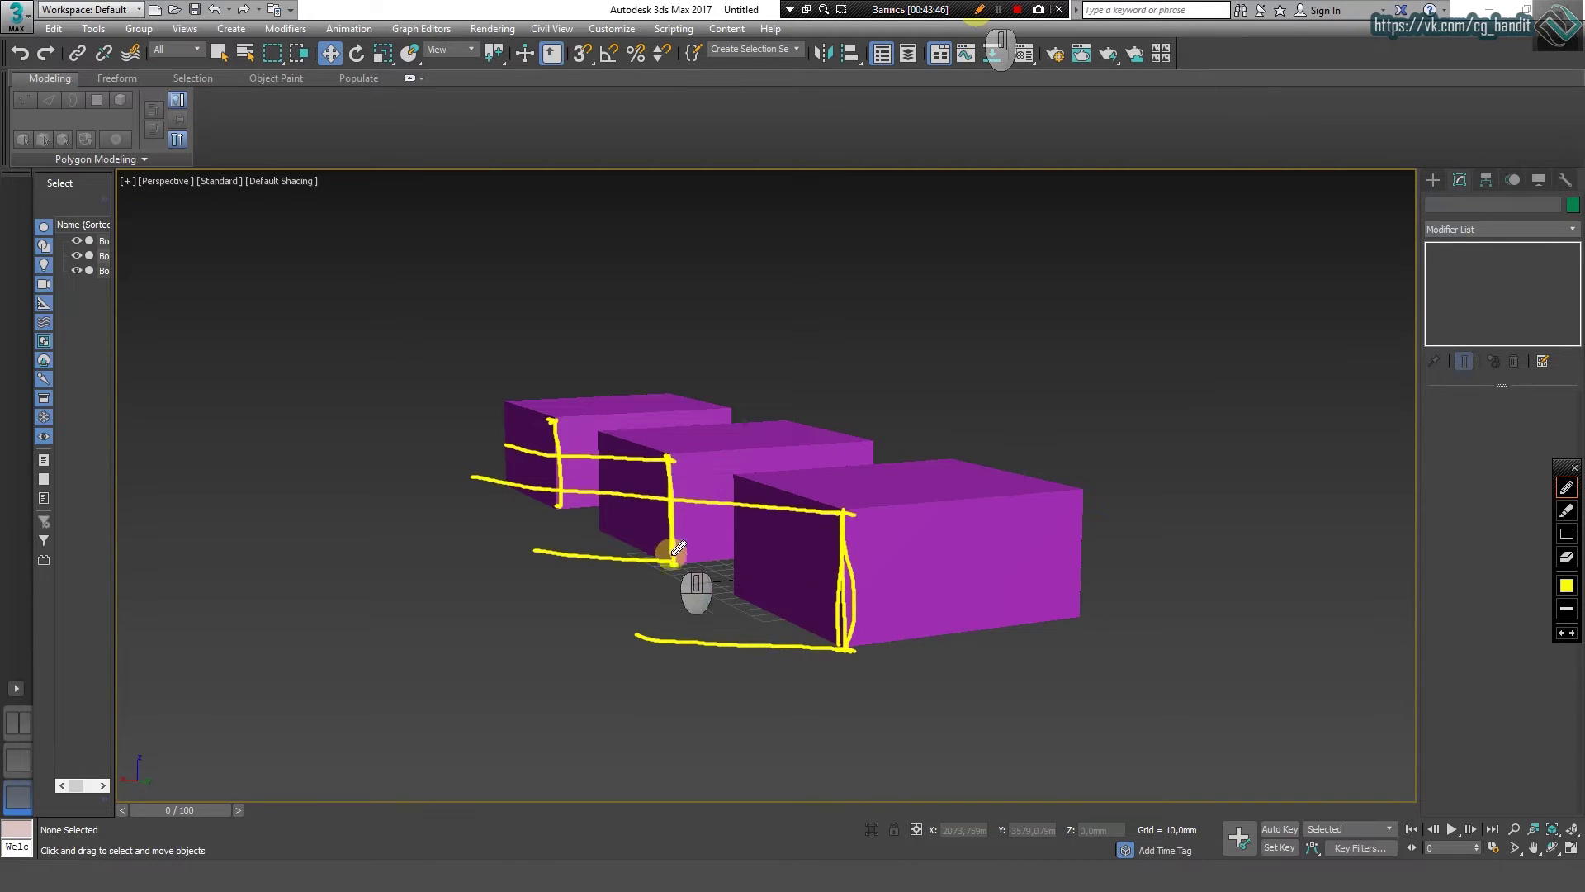
pyautogui.moveTo(560, 420); pyautogui.dragTo(500, 419)
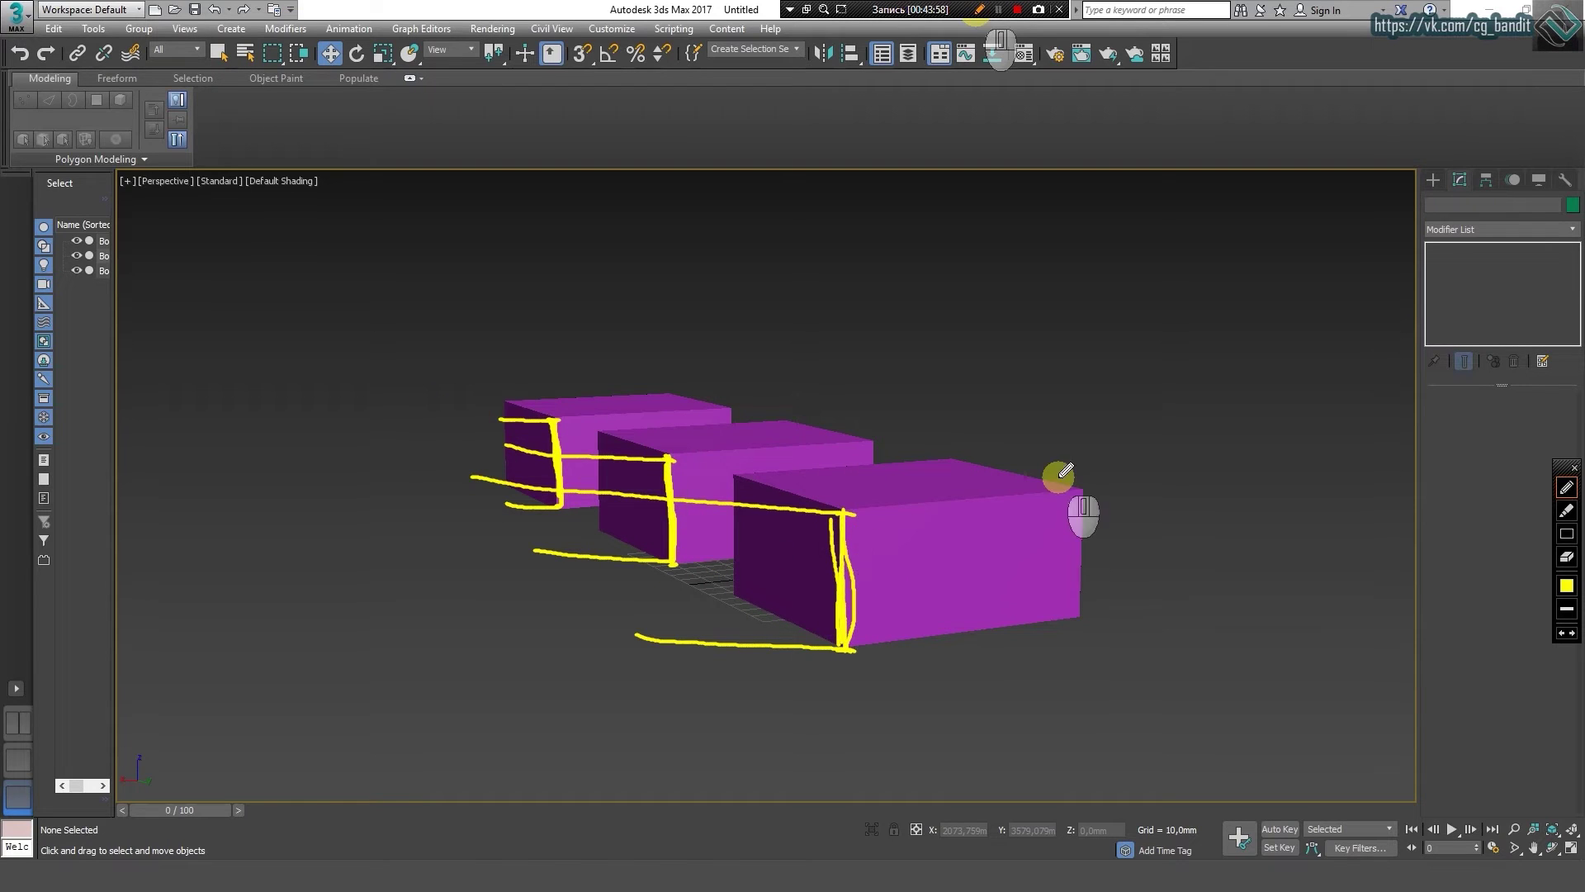
# Step: Draw yellow perspective lines from the nearest box's corners along the row of boxes to a shared vanishing point beyond the farthest box
pyautogui.moveTo(861, 509); pyautogui.dragTo(338, 315)
pyautogui.moveTo(847, 645)
pyautogui.mouseDown()
pyautogui.moveTo(582, 512)
pyautogui.moveTo(328, 314)
pyautogui.mouseUp()
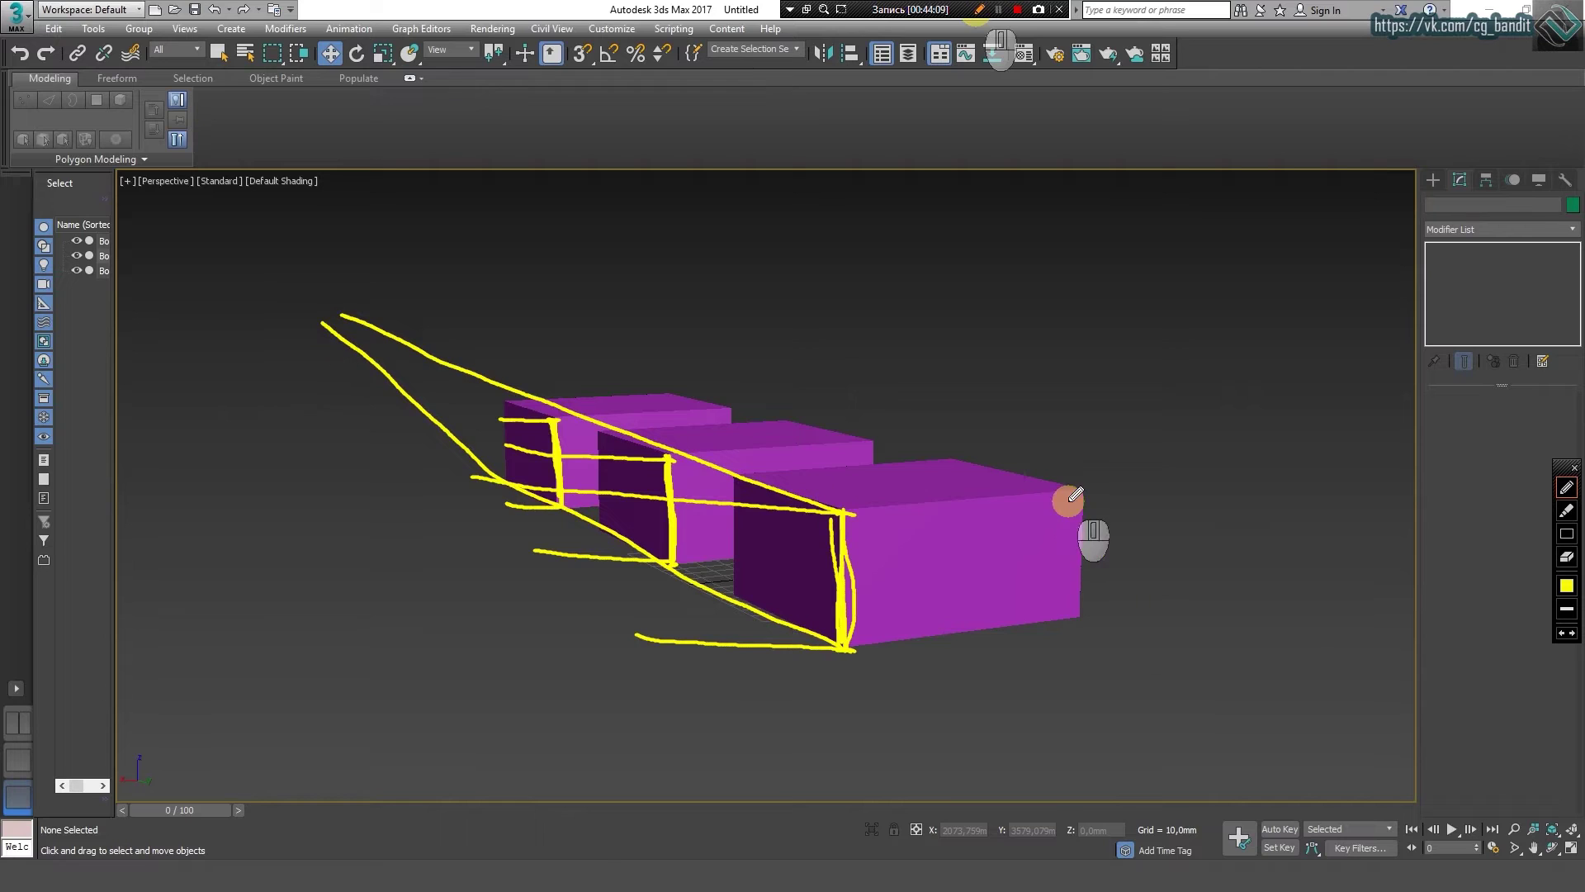
pyautogui.moveTo(1081, 489); pyautogui.dragTo(310, 297)
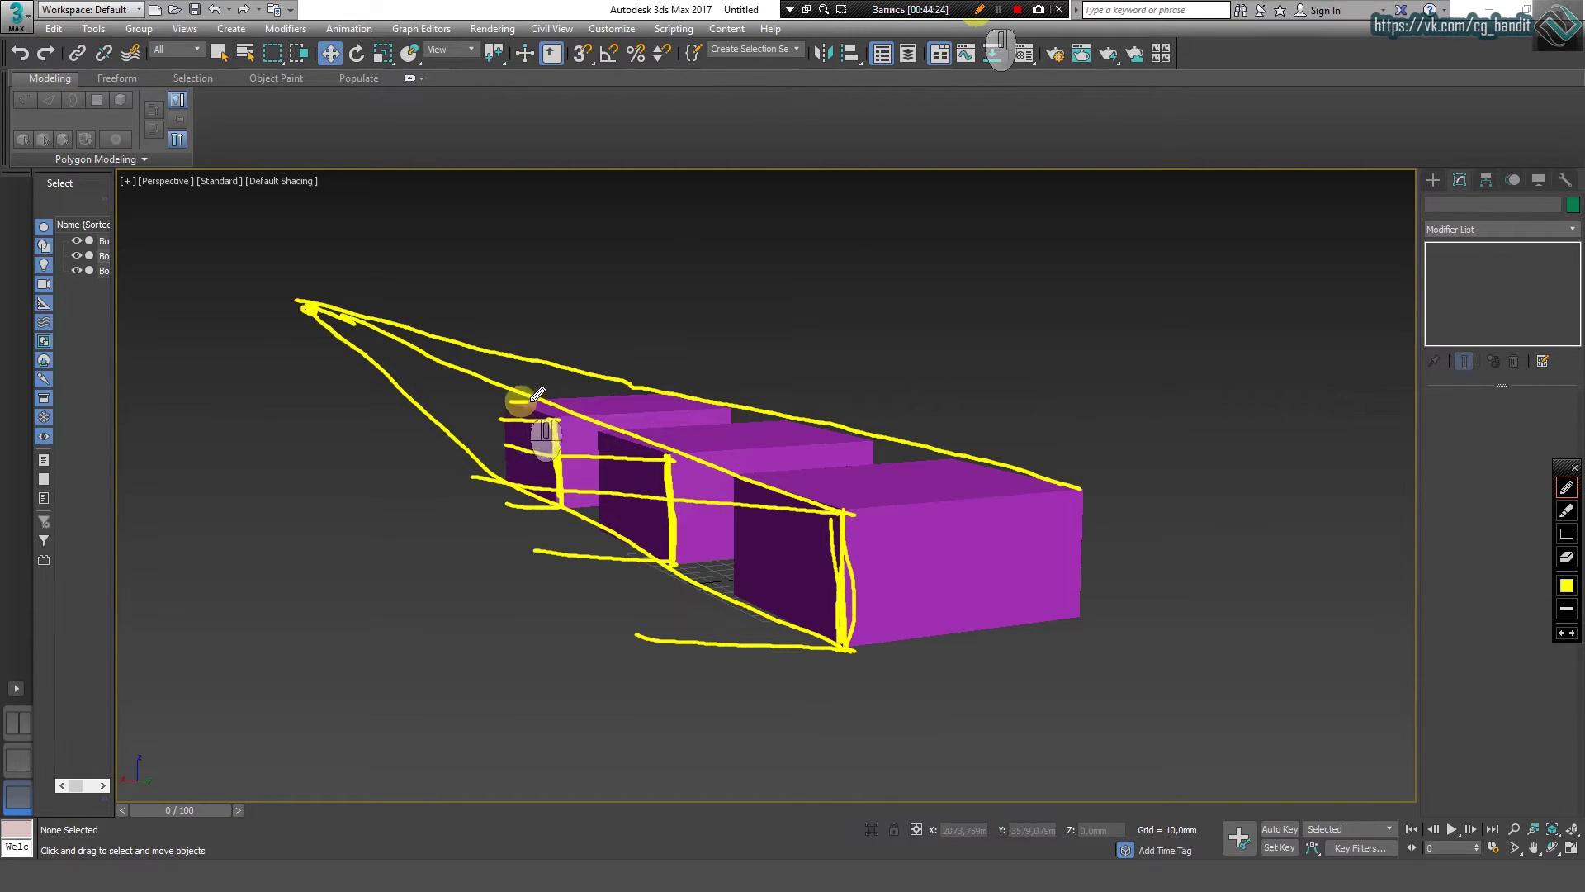
# Step: Draw yellow perspective lines from the front top edges of the farthest and nearest boxes towards a second vanishing point on the opposite side
pyautogui.moveTo(520, 402); pyautogui.dragTo(1310, 303)
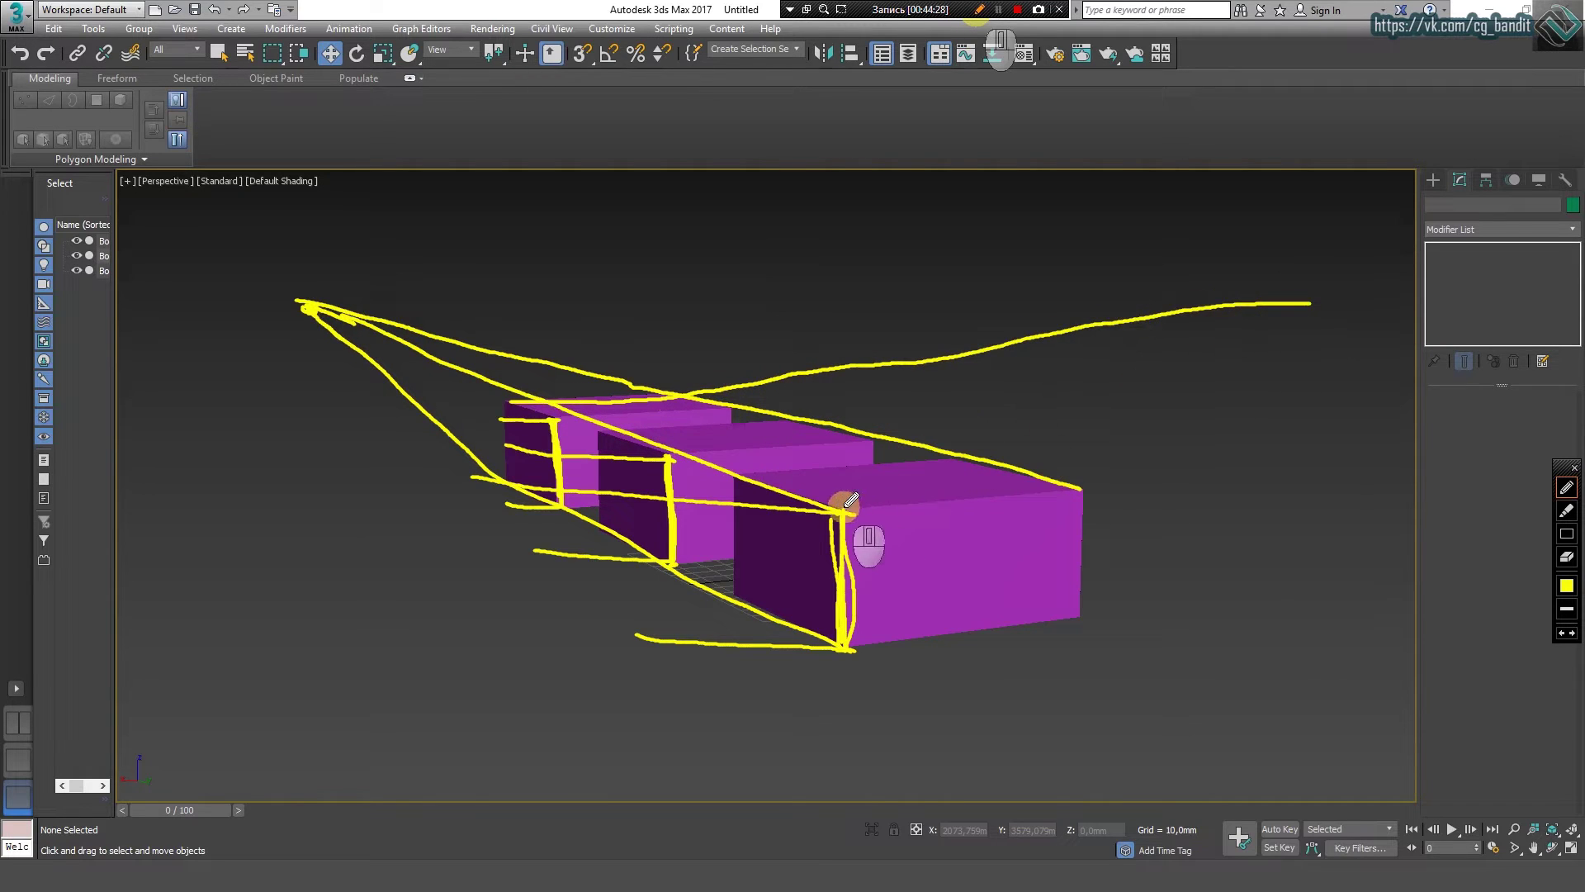
pyautogui.moveTo(844, 511)
pyautogui.mouseDown()
pyautogui.moveTo(1107, 495)
pyautogui.moveTo(1569, 351)
pyautogui.mouseUp()
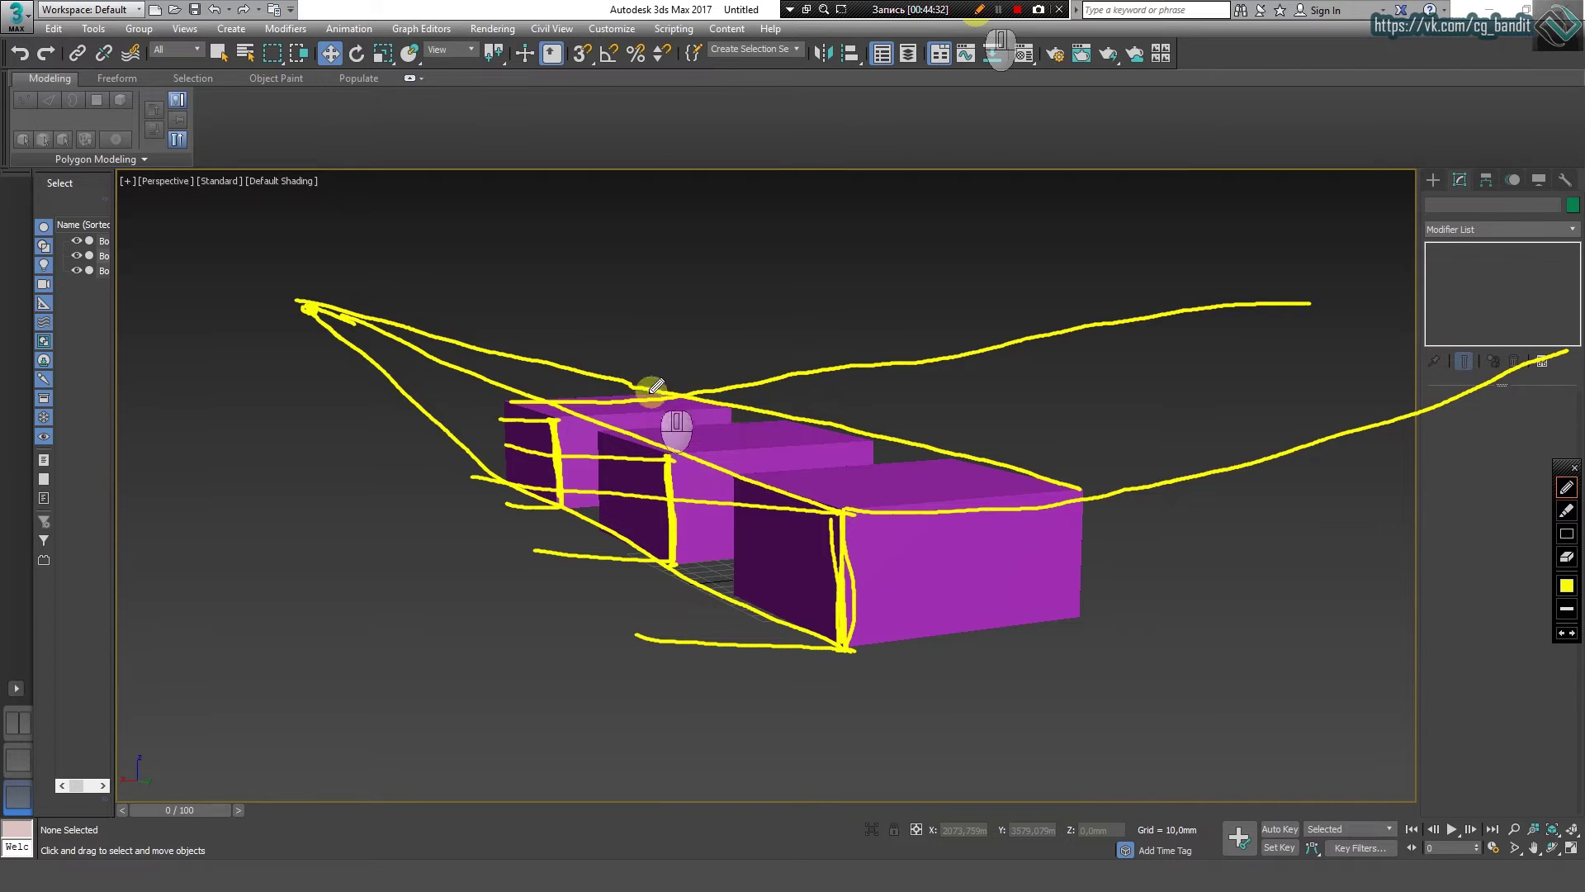
pyautogui.moveTo(541, 398)
pyautogui.mouseDown()
pyautogui.moveTo(1206, 374)
pyautogui.moveTo(1565, 337)
pyautogui.mouseUp()
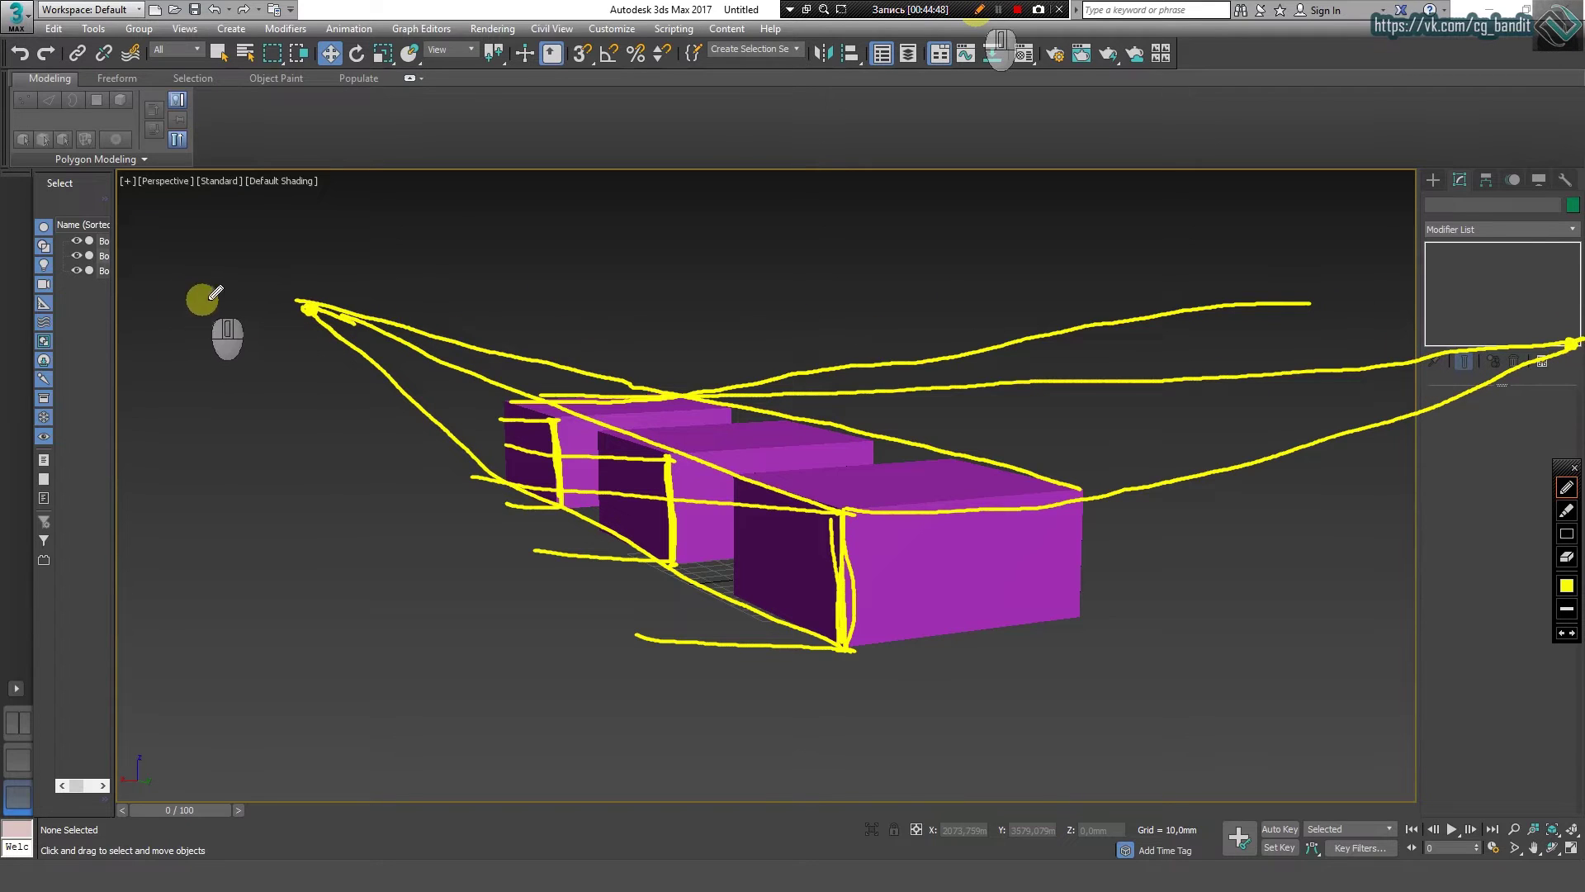
# Step: Draw a yellow horizon line through both vanishing points and label it "ГОРИЗОНТ"
pyautogui.moveTo(204, 302)
pyautogui.mouseDown()
pyautogui.moveTo(1552, 324)
pyautogui.moveTo(227, 297)
pyautogui.mouseUp()
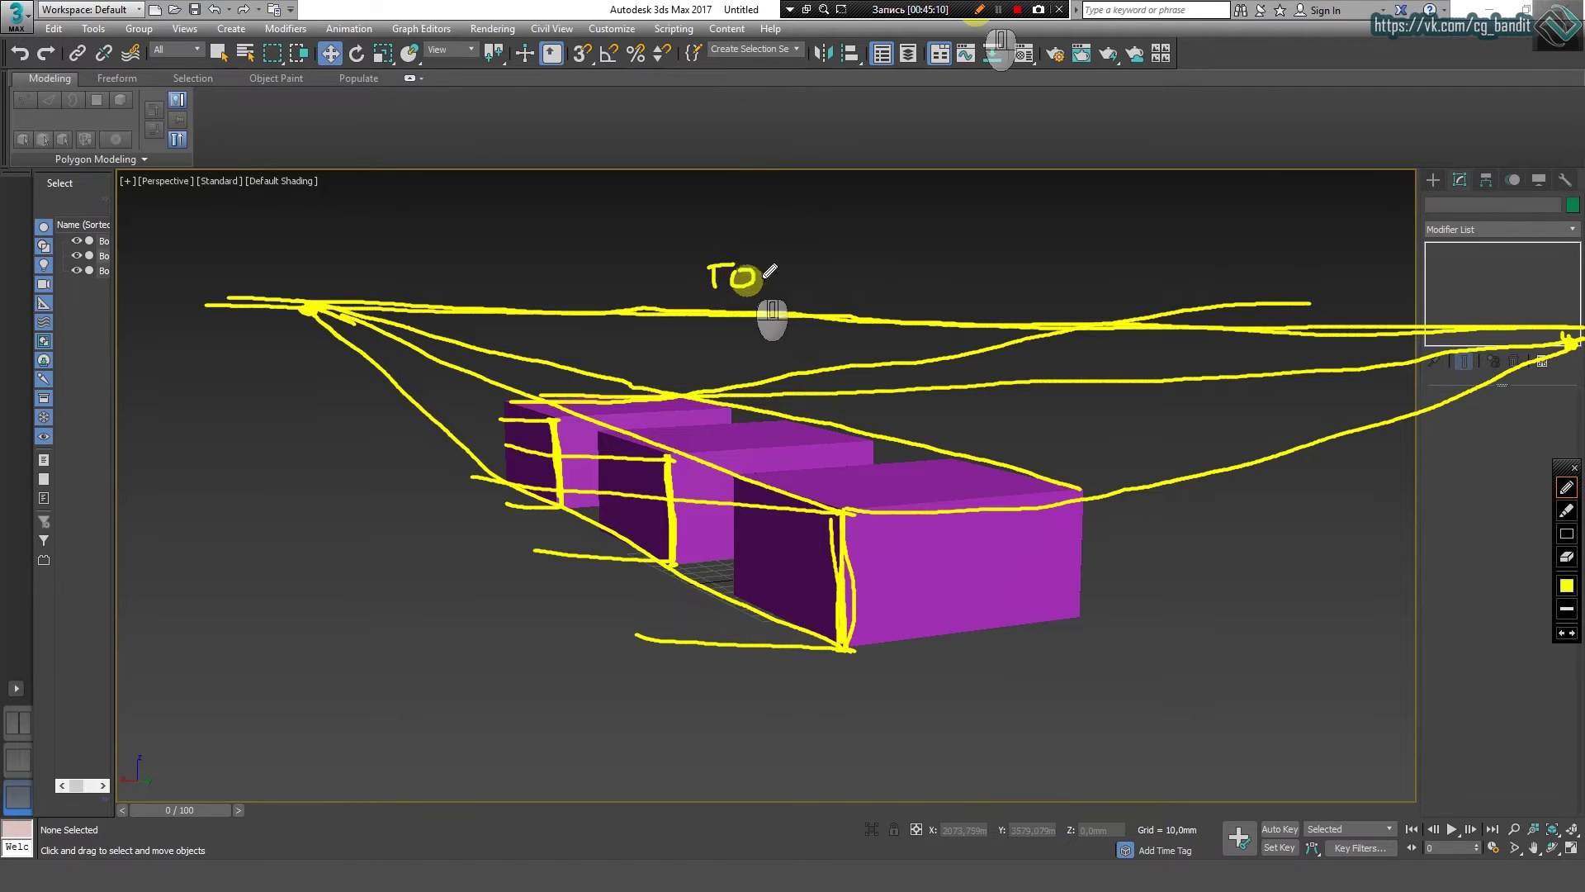
pyautogui.moveTo(781, 276); pyautogui.dragTo(954, 290)
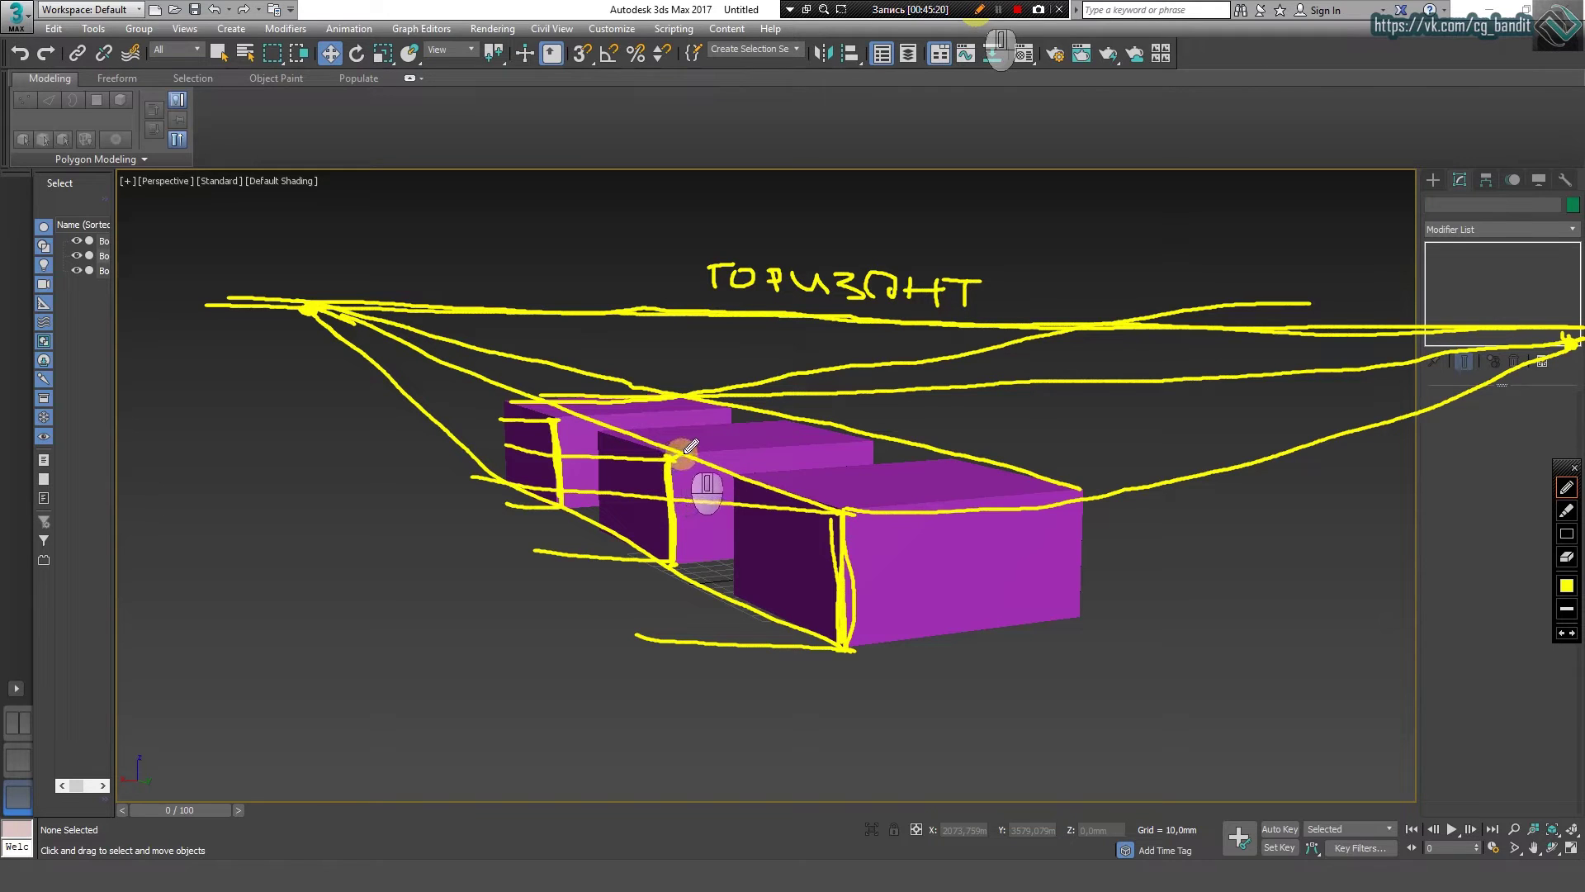
# Step: Draw yellow perspective lines along the front edges of the middle and nearest boxes, and trace the nearest box's far front vertical edge
pyautogui.moveTo(685, 452); pyautogui.dragTo(1035, 428)
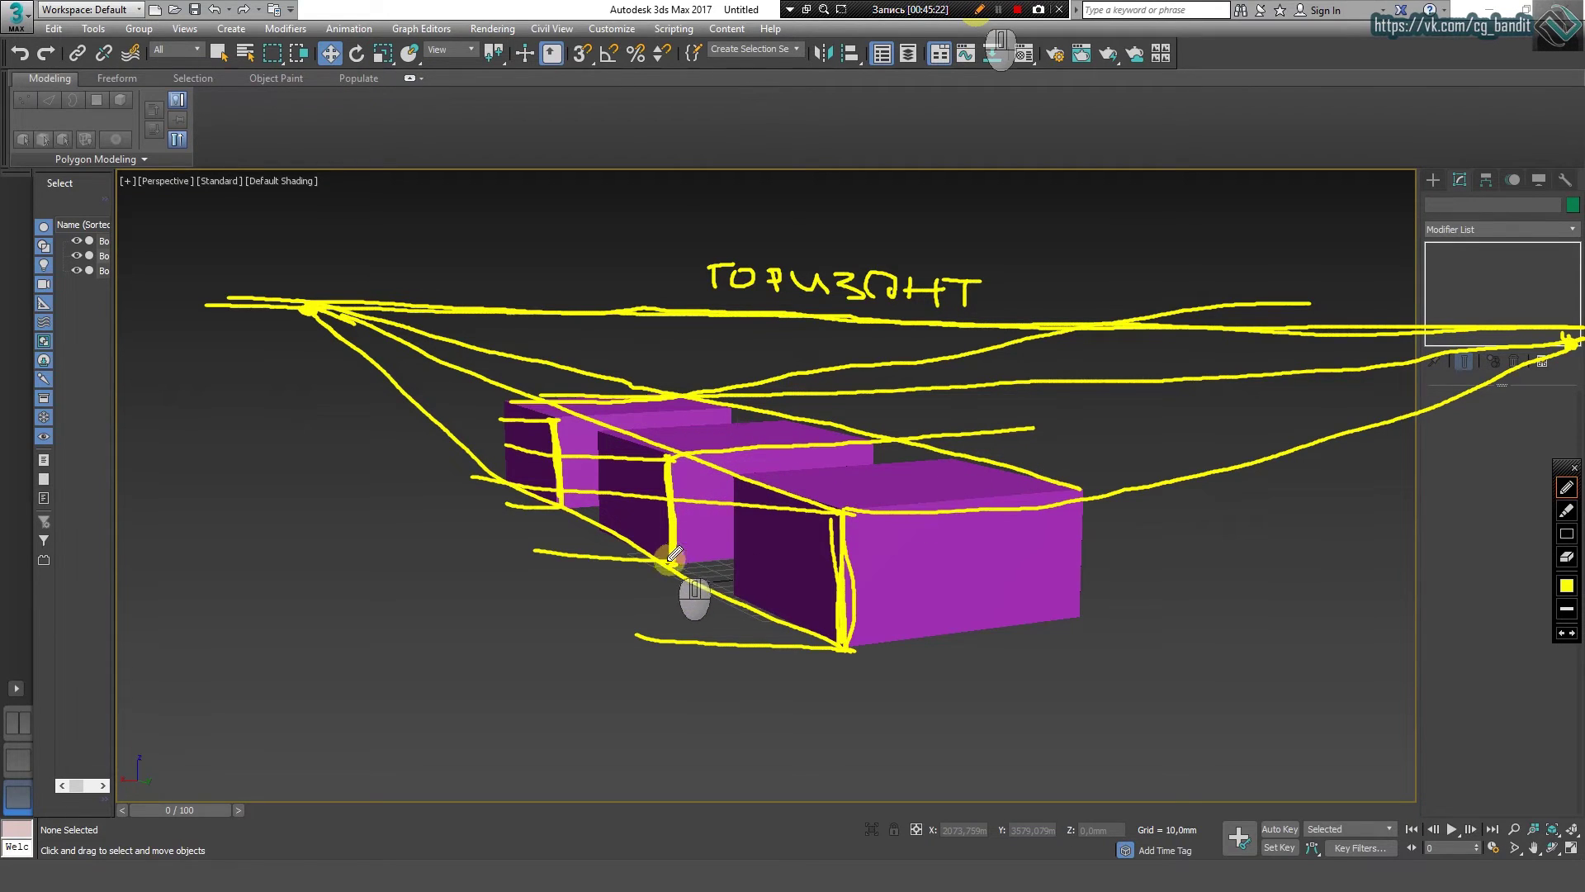
pyautogui.moveTo(679, 559); pyautogui.dragTo(941, 533)
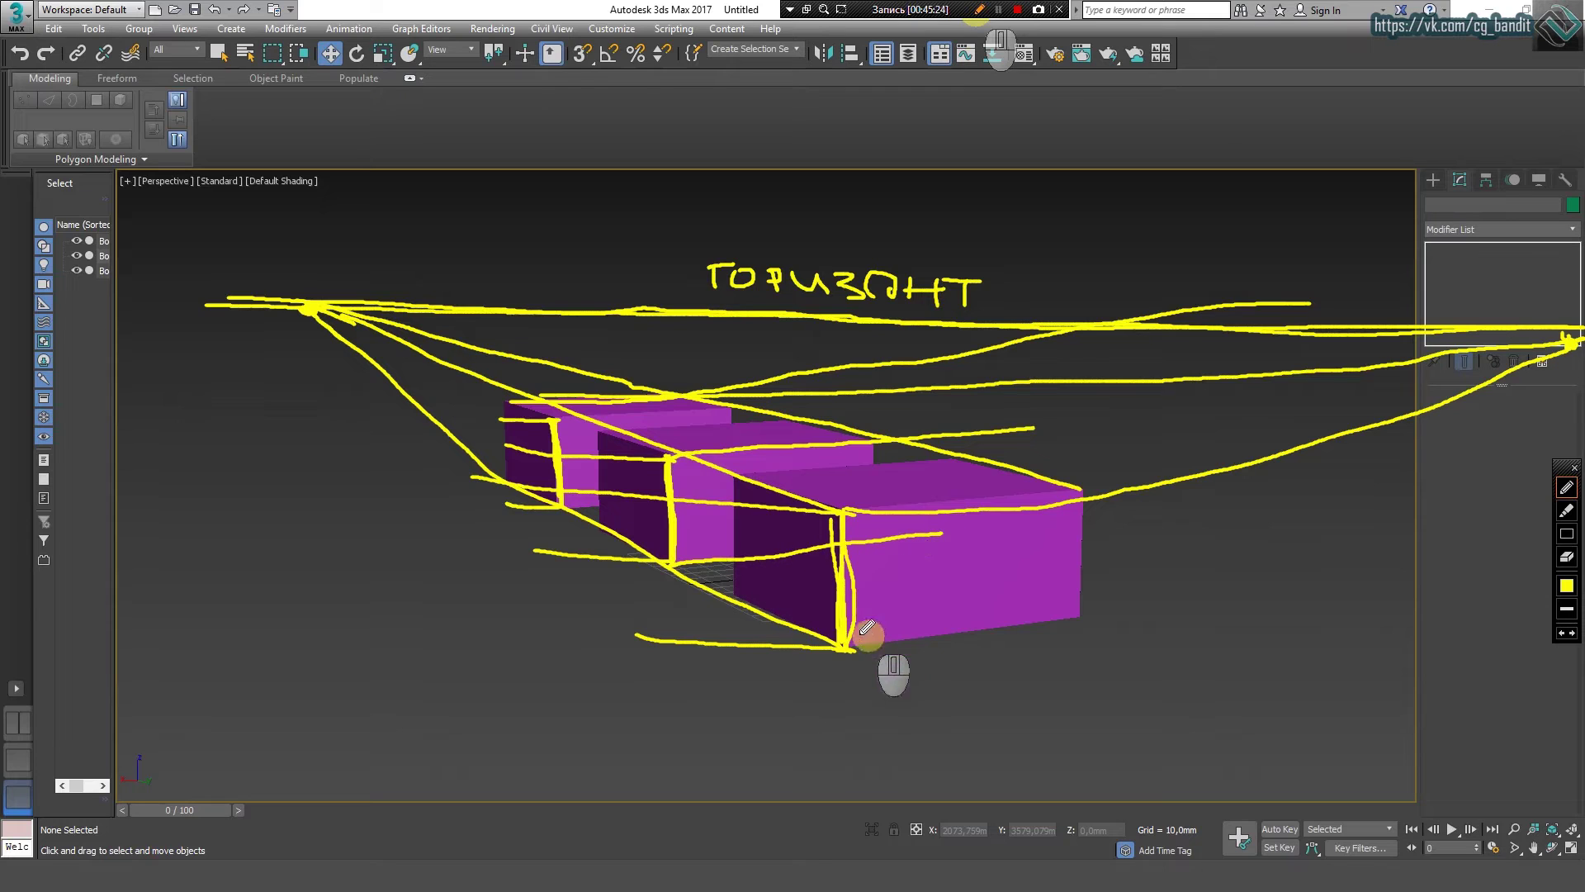
pyautogui.moveTo(854, 647); pyautogui.dragTo(1231, 609)
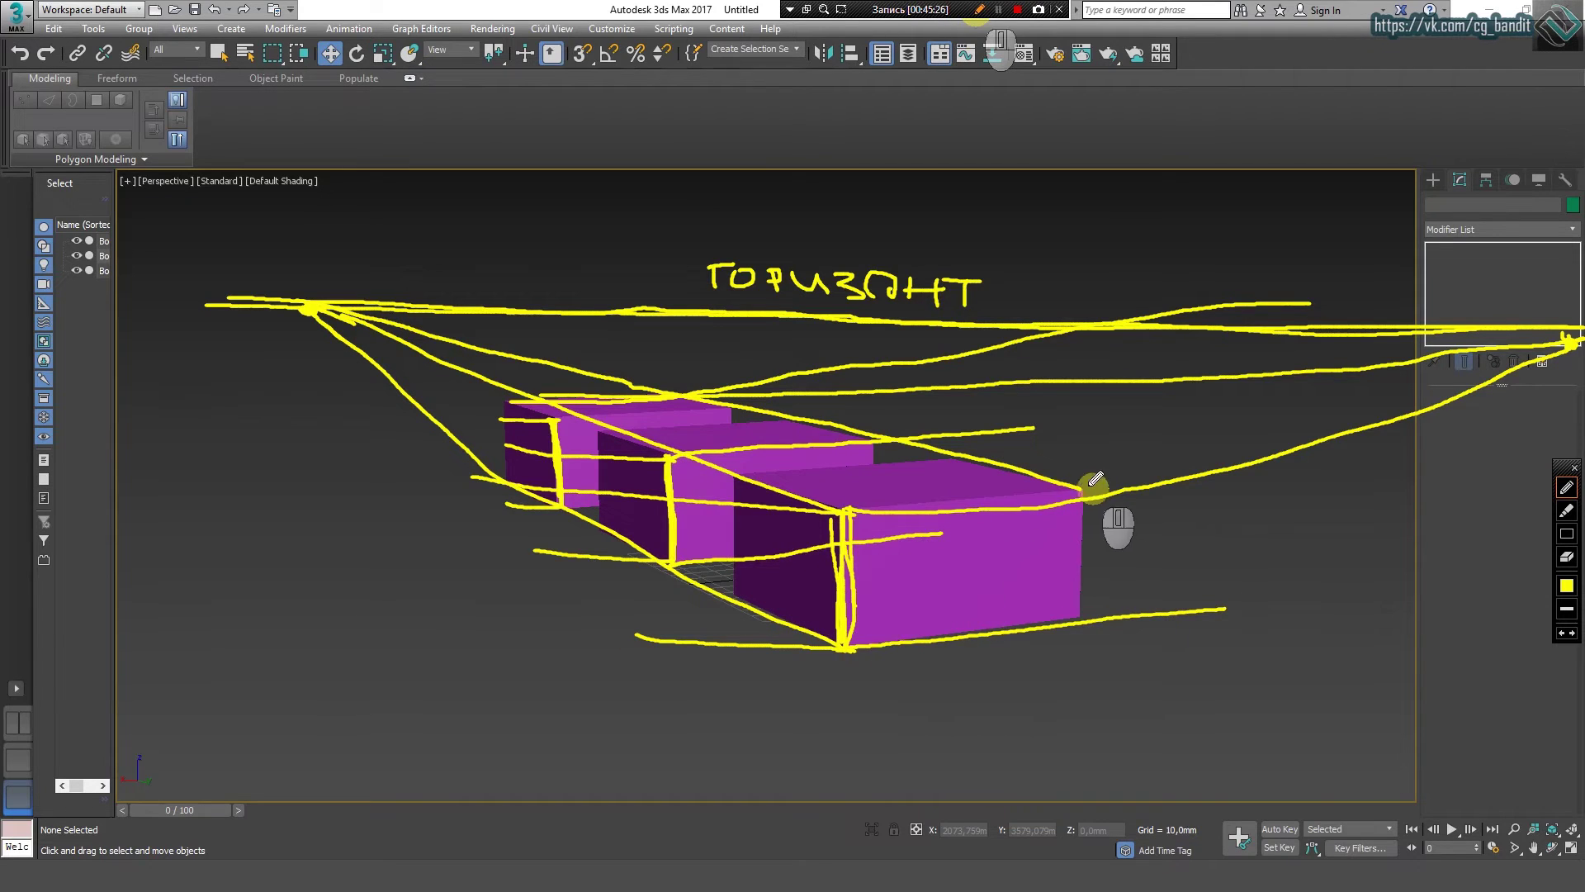
pyautogui.moveTo(1083, 492)
pyautogui.mouseDown()
pyautogui.moveTo(1077, 615)
pyautogui.moveTo(1088, 496)
pyautogui.mouseUp()
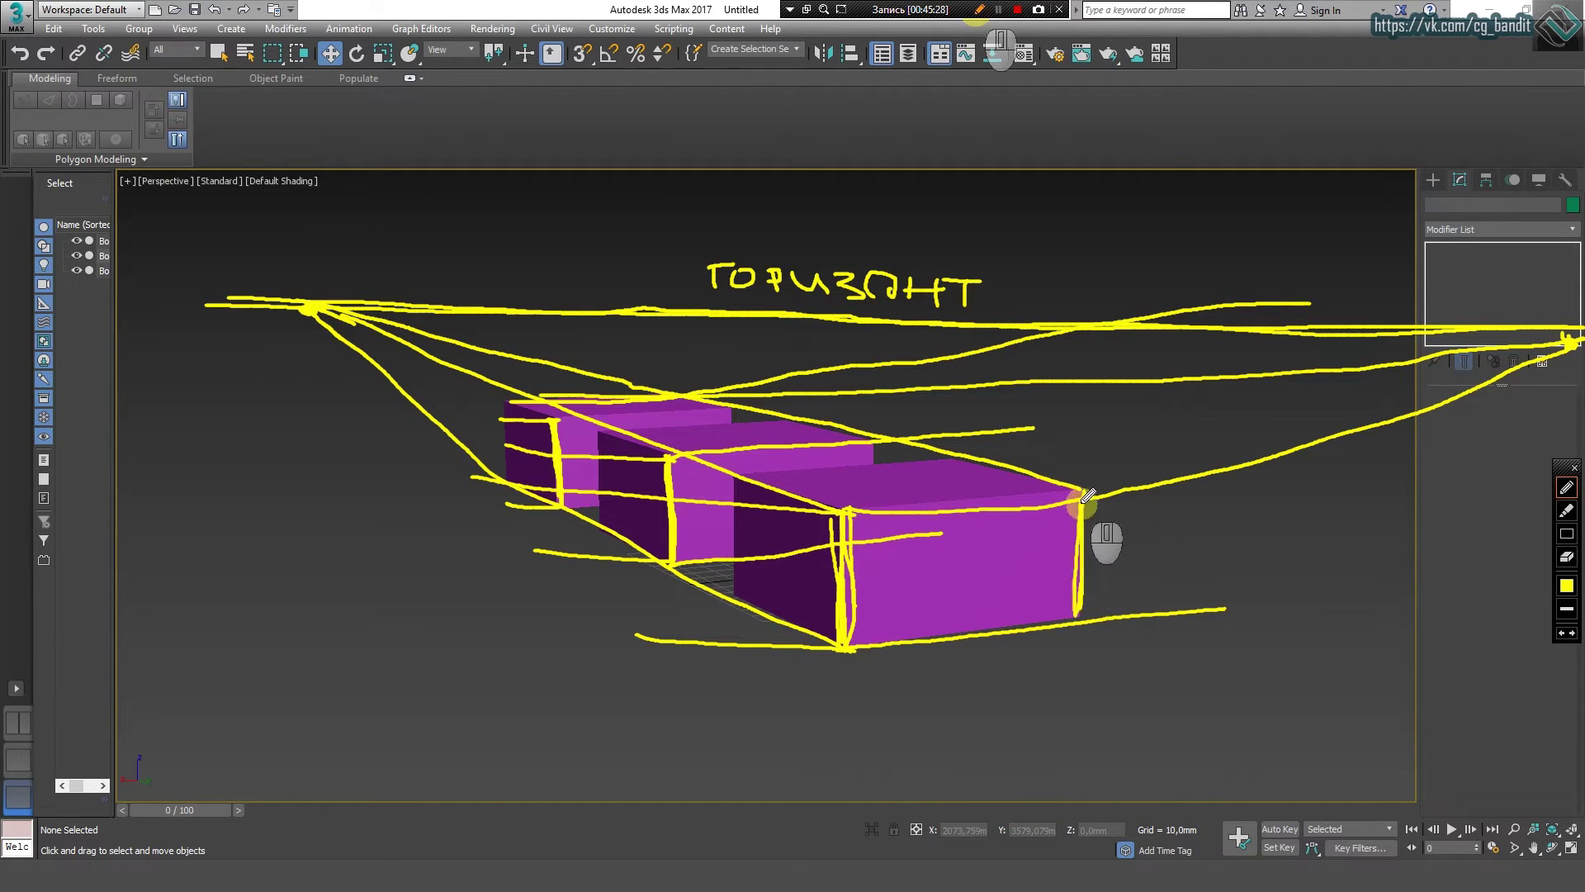
# Step: Clear the yellow annotations and switch the Perspective viewport to the Orthographic view, with the three boxes seen closer
pyautogui.press('Escape')
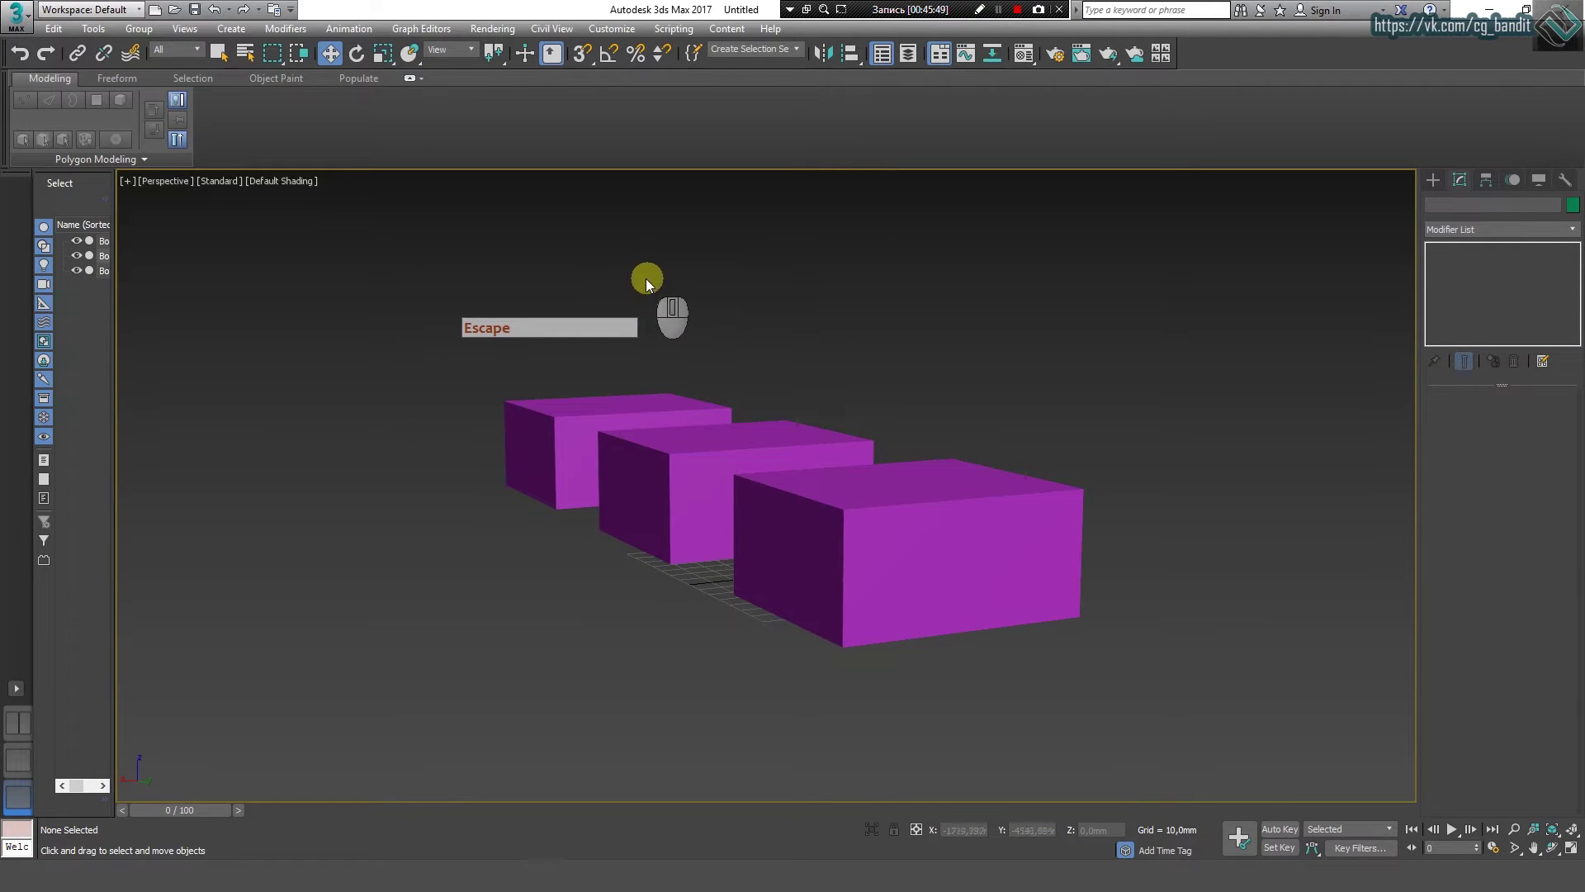
pyautogui.click(175, 183)
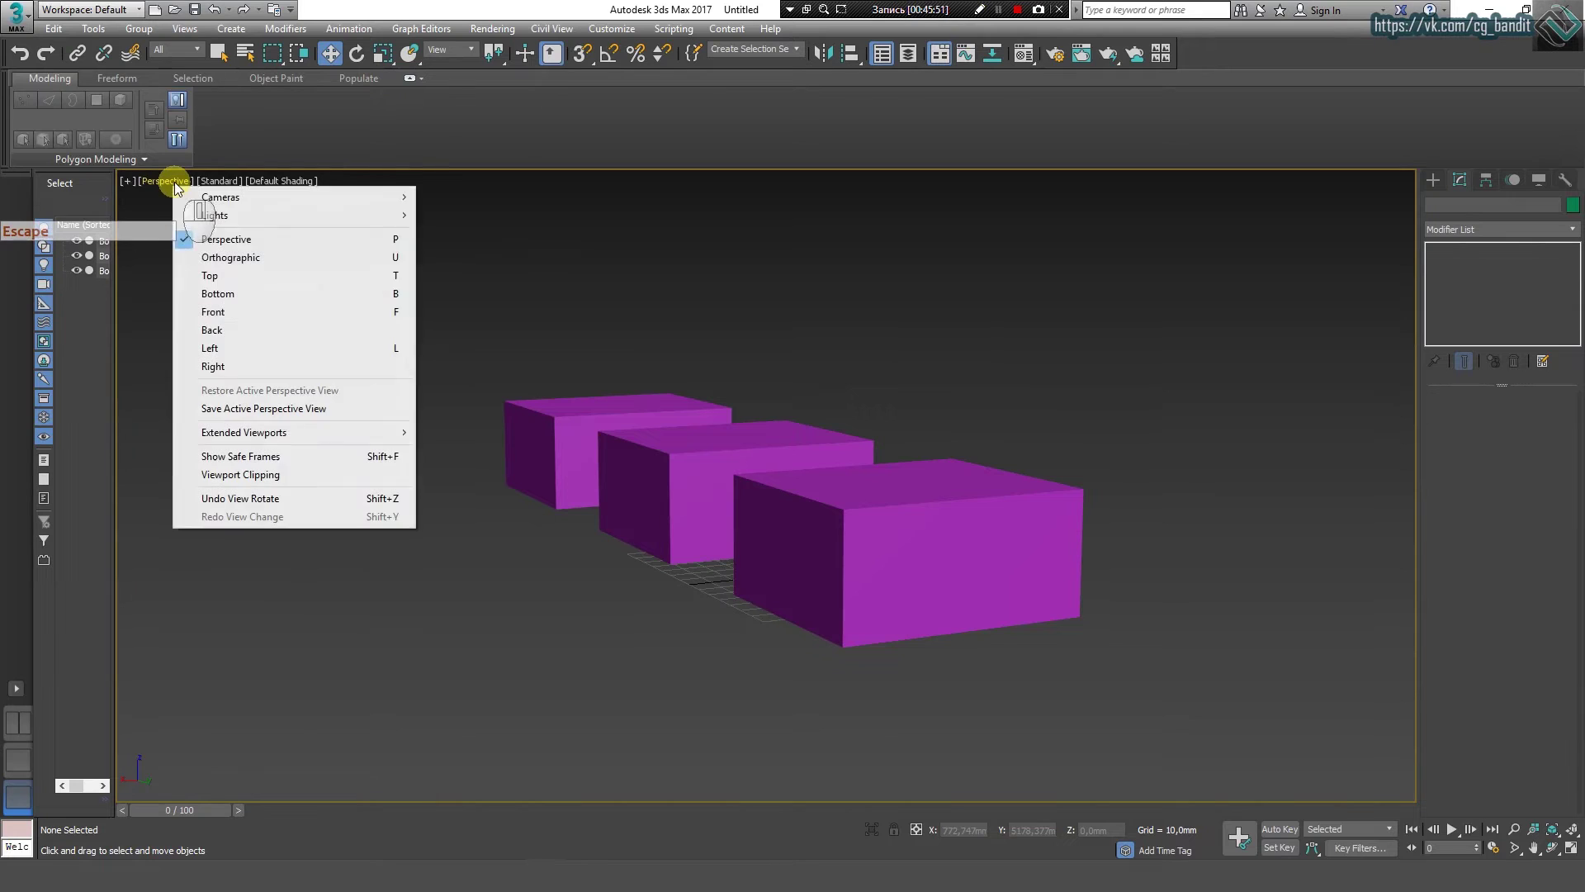
pyautogui.click(251, 258)
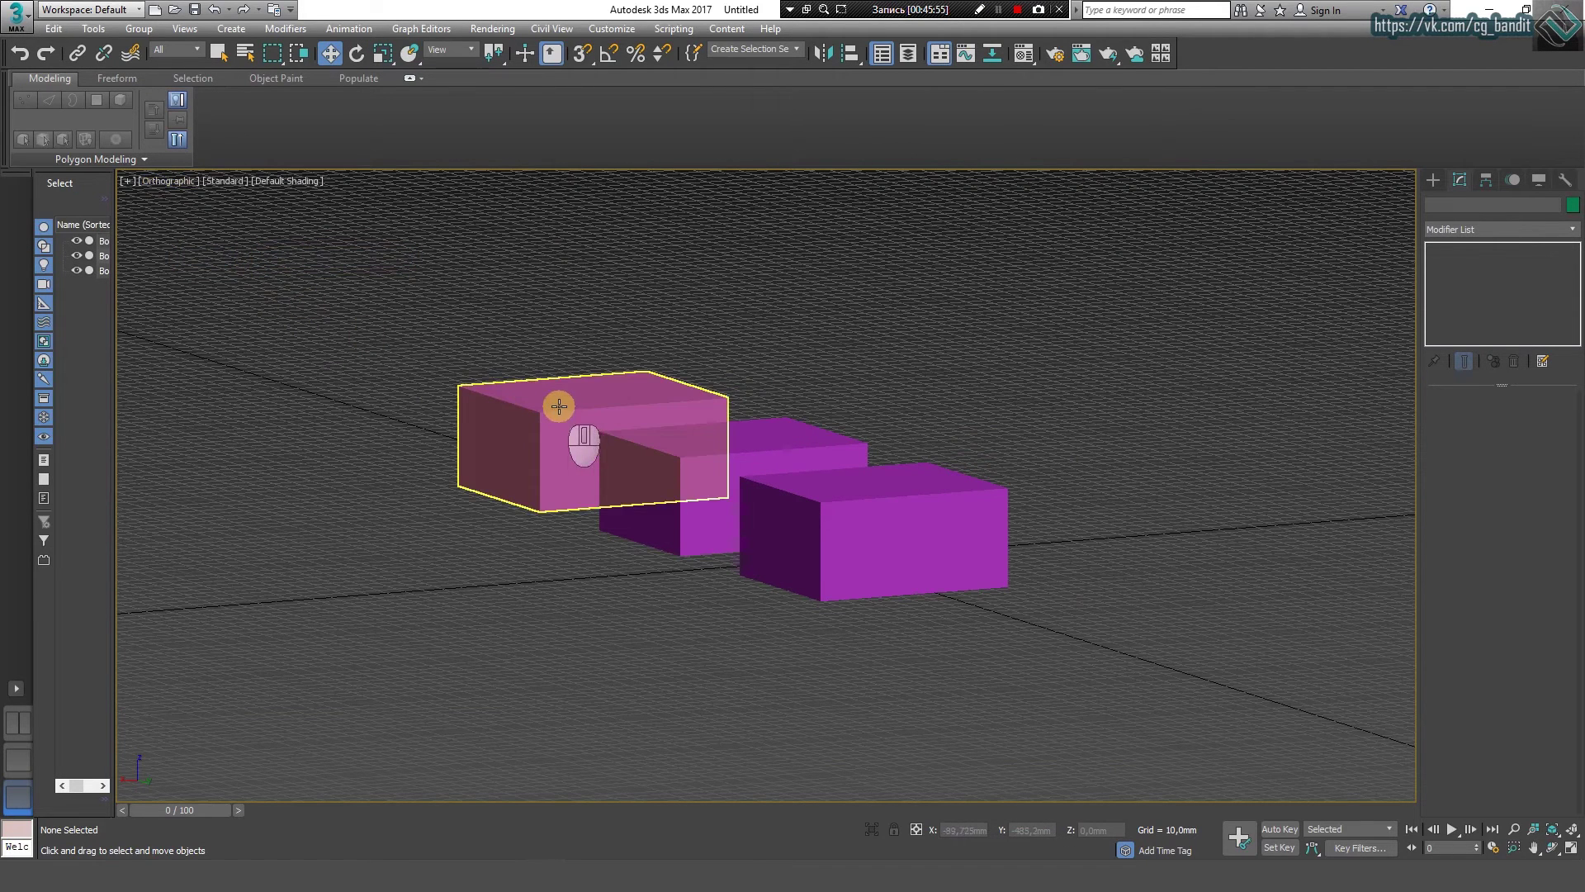
pyautogui.scroll(3, 700, 354)
pyautogui.moveTo(492, 465); pyautogui.dragTo(510, 425, button='middle')
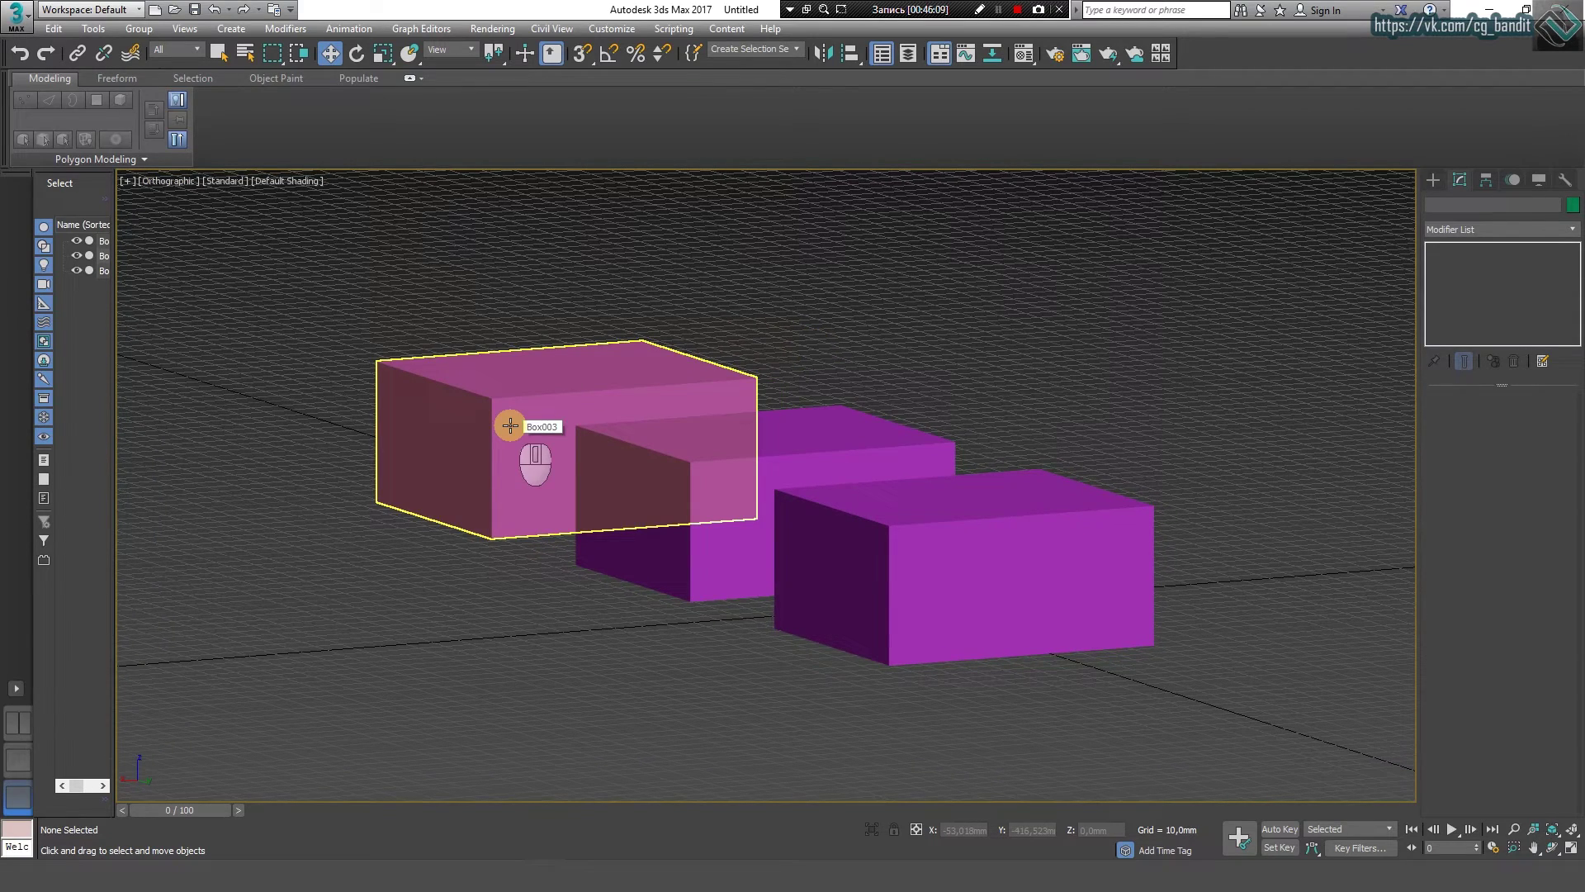
# Step: Trace in yellow the nearest box's front vertical and upper side edges and the farthest box's visible front face edges
pyautogui.click(979, 9)
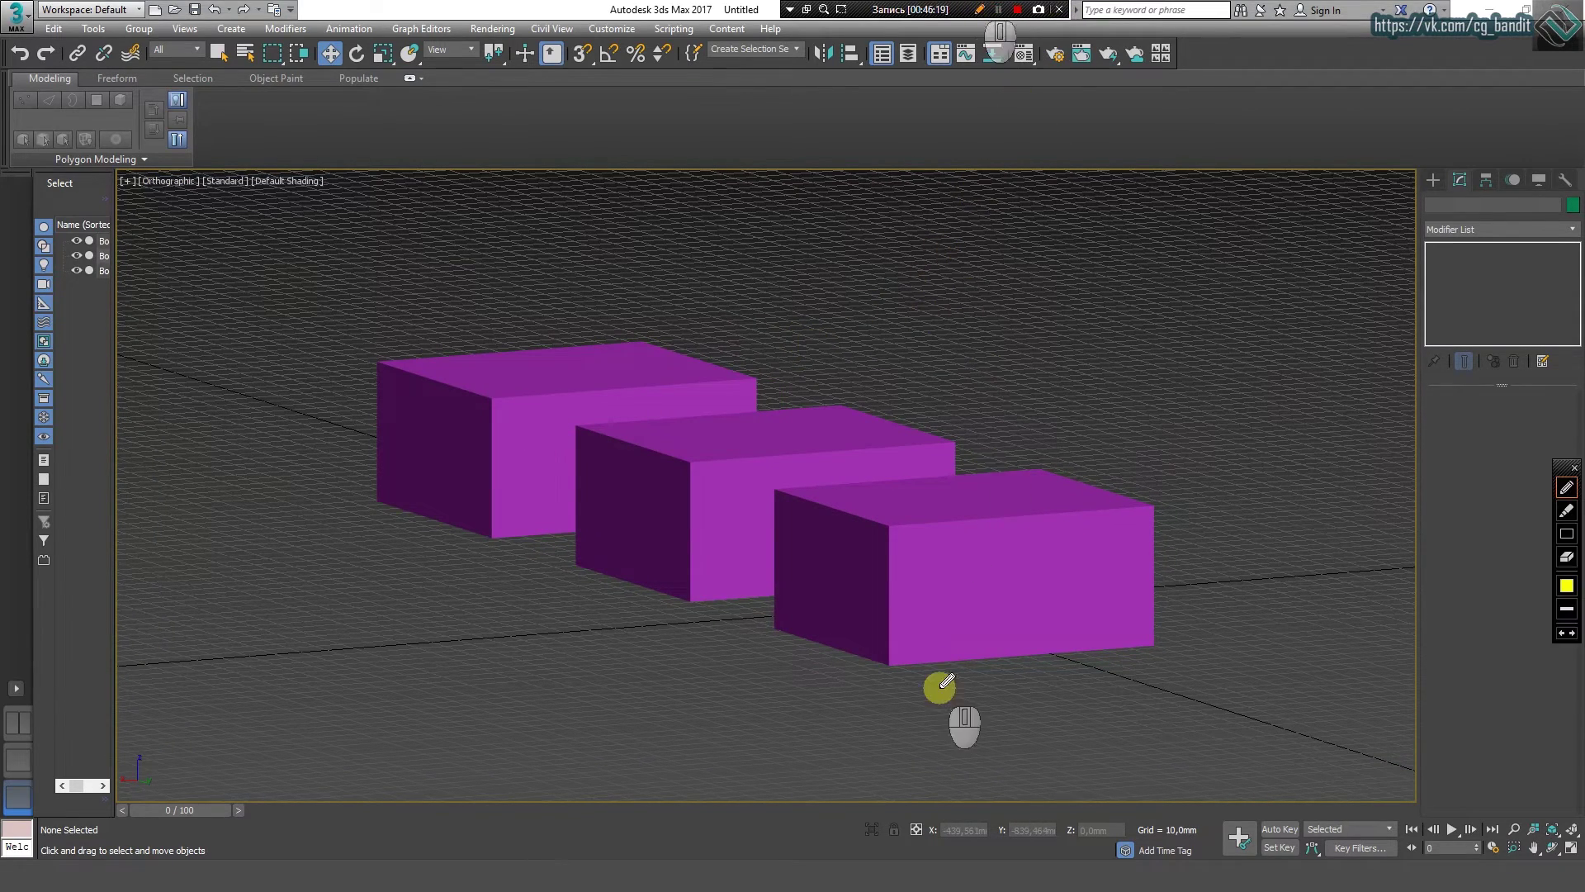
pyautogui.moveTo(890, 525); pyautogui.dragTo(884, 666)
pyautogui.moveTo(776, 492); pyautogui.dragTo(891, 530)
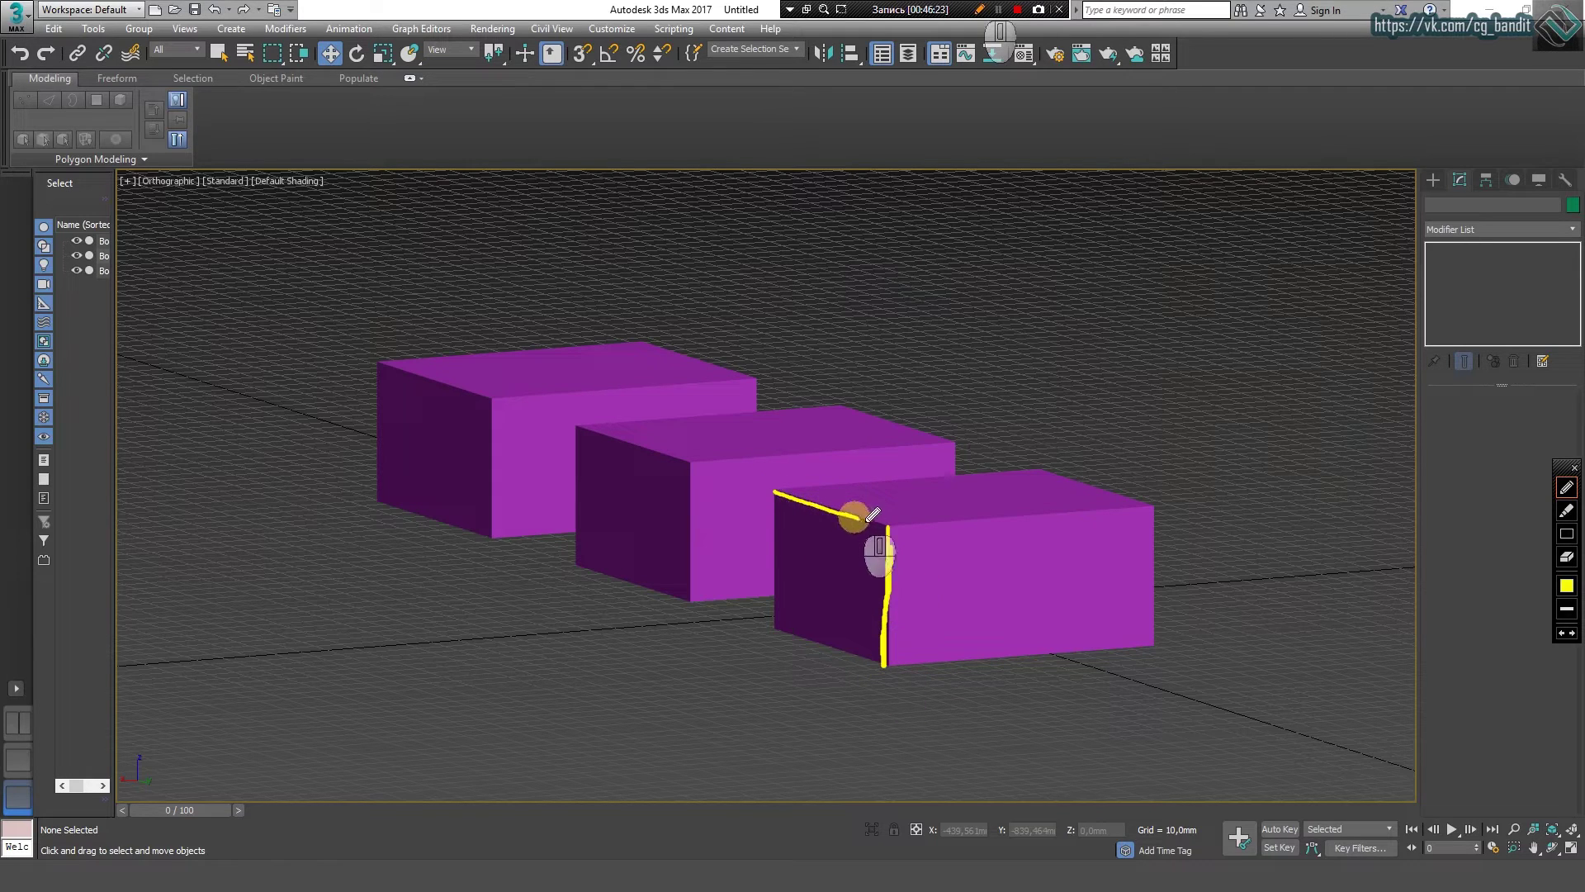
pyautogui.moveTo(489, 397)
pyautogui.mouseDown()
pyautogui.moveTo(493, 538)
pyautogui.moveTo(570, 535)
pyautogui.mouseUp()
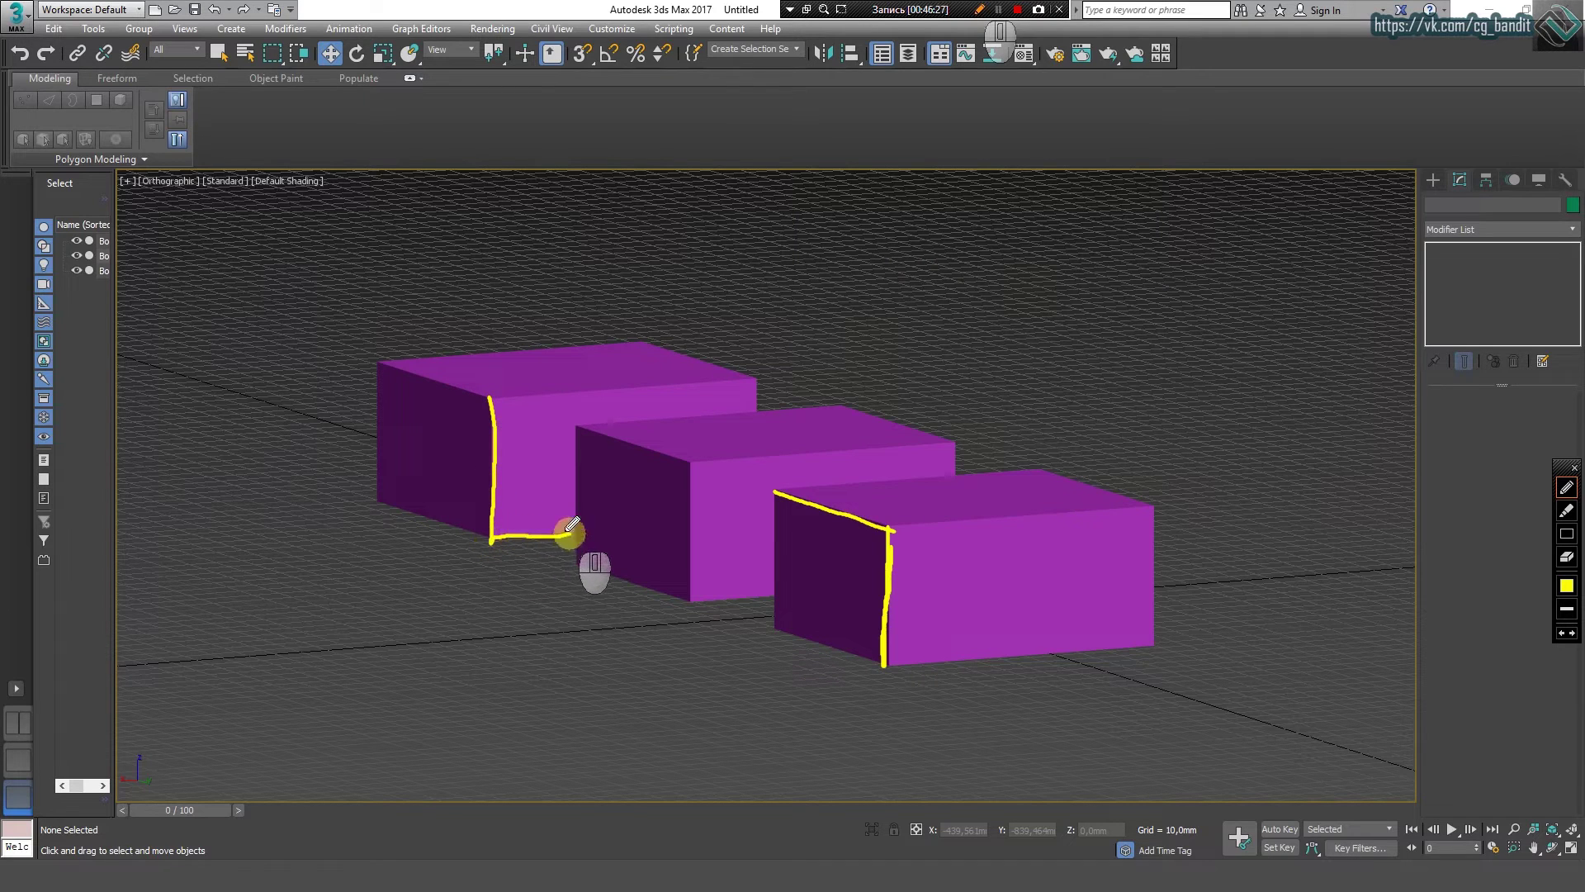
pyautogui.moveTo(493, 395); pyautogui.dragTo(754, 382)
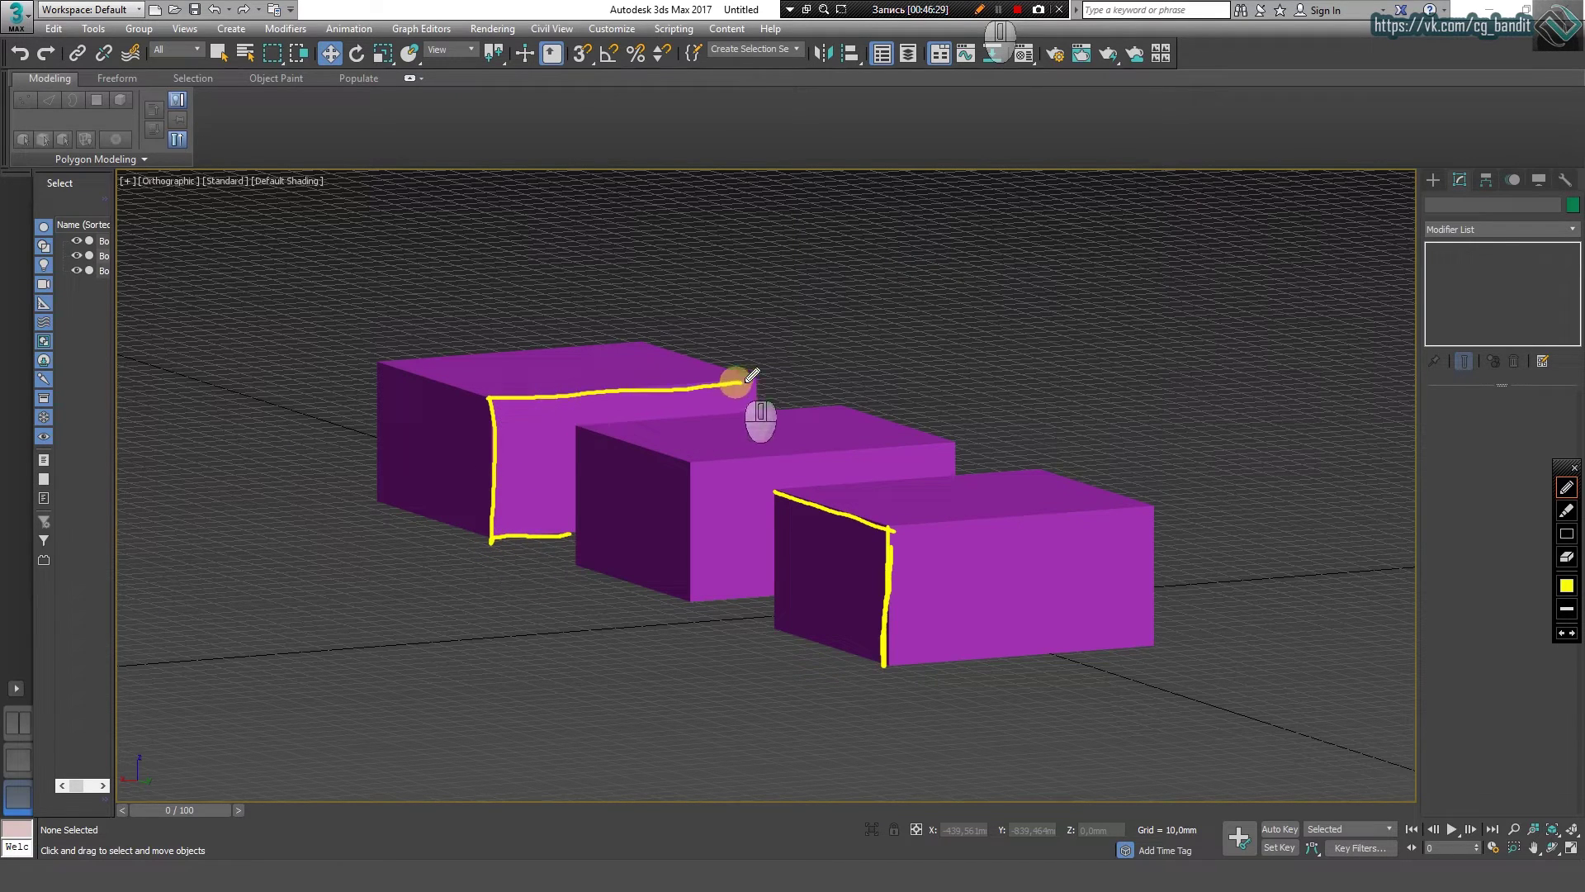
# Step: Mark the front vertical edges of all three boxes with yellow lines and corner ticks to compare their heights
pyautogui.moveTo(890, 532); pyautogui.dragTo(888, 660)
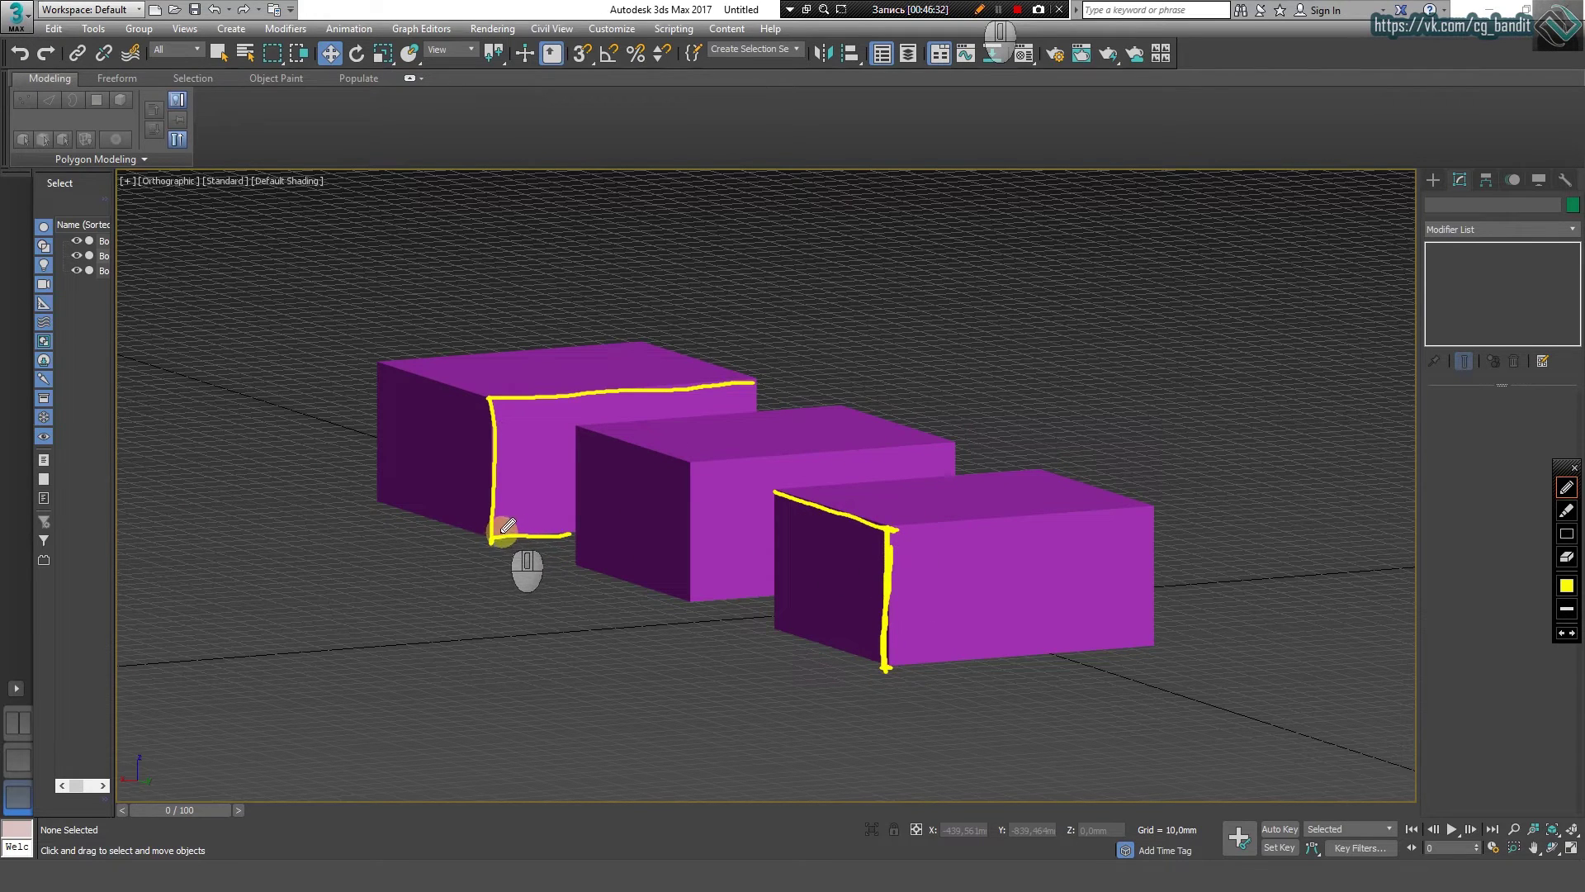
pyautogui.click(487, 399)
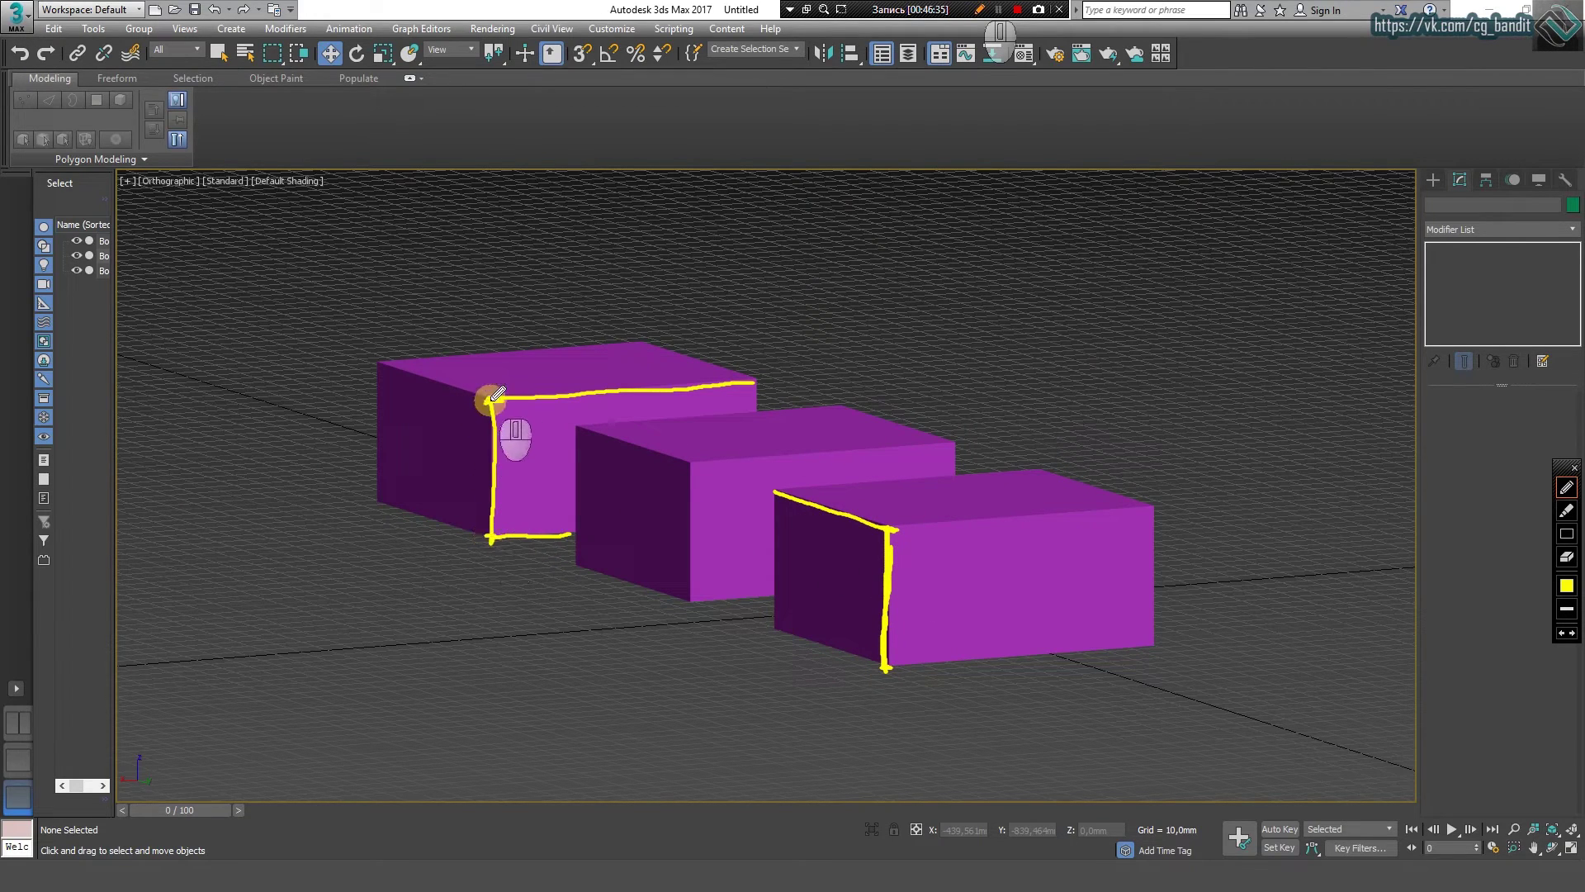
pyautogui.moveTo(690, 466)
pyautogui.mouseDown()
pyautogui.moveTo(690, 597)
pyautogui.moveTo(679, 463)
pyautogui.moveTo(656, 464)
pyautogui.mouseUp()
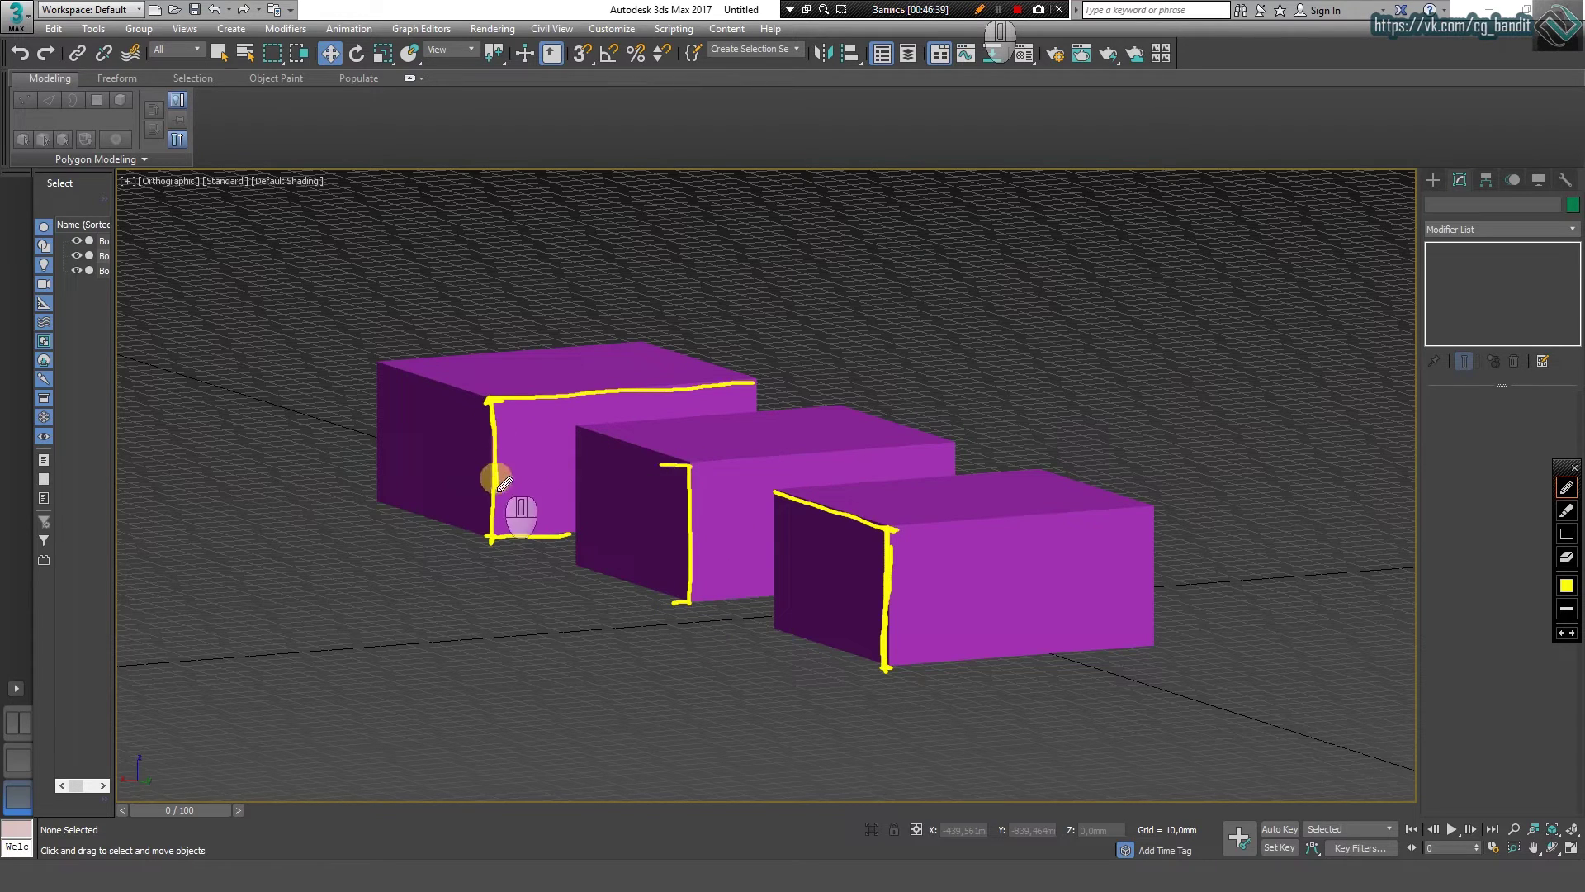
pyautogui.moveTo(496, 399); pyautogui.dragTo(458, 399)
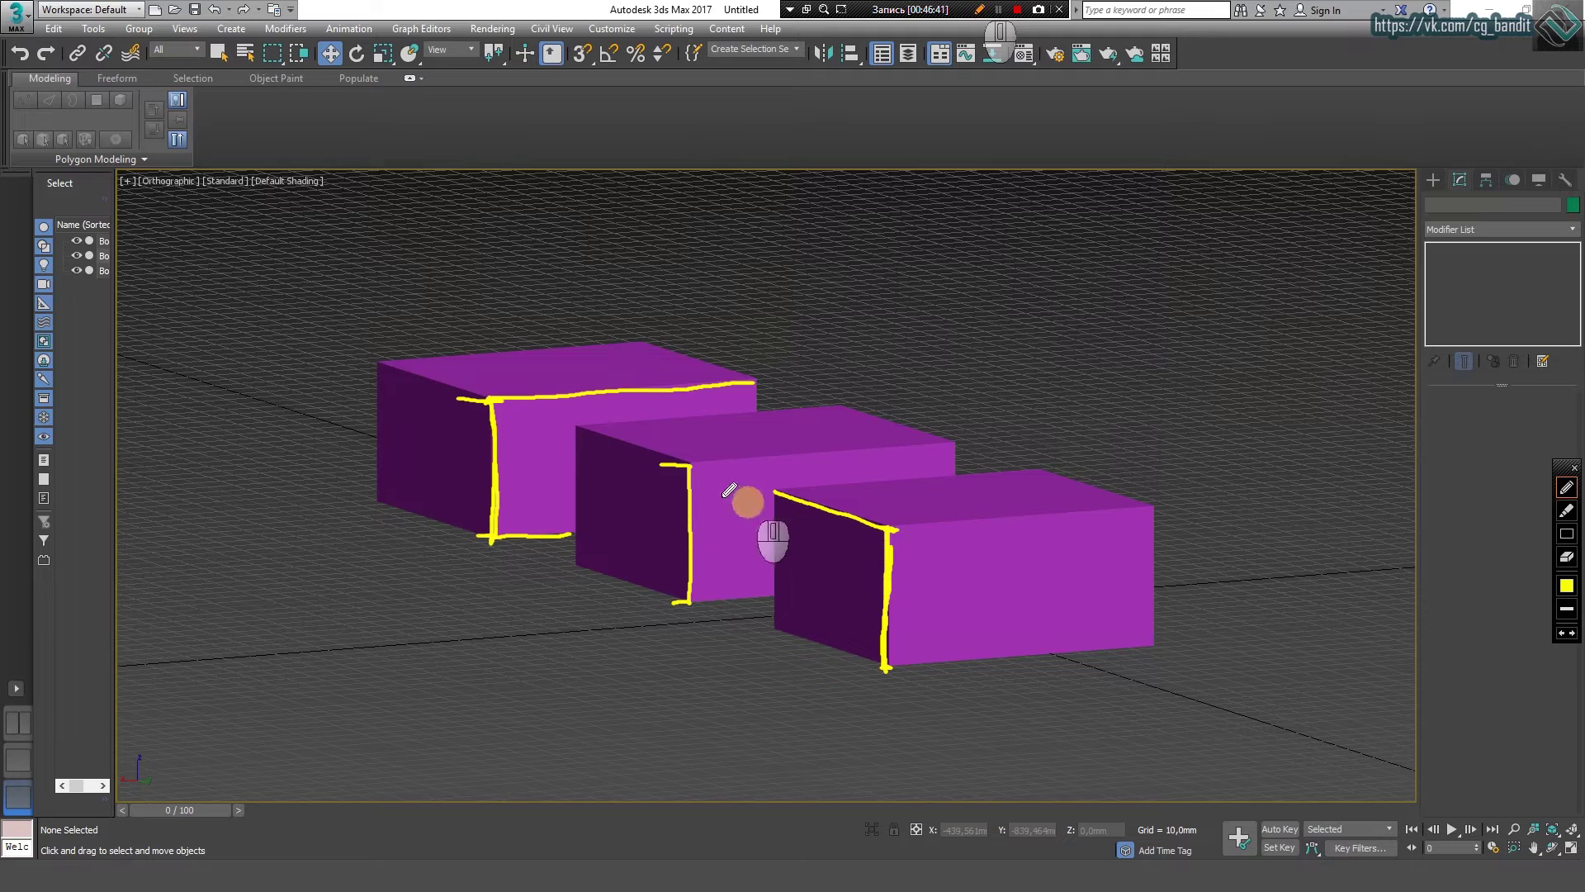
pyautogui.moveTo(892, 526); pyautogui.dragTo(887, 663)
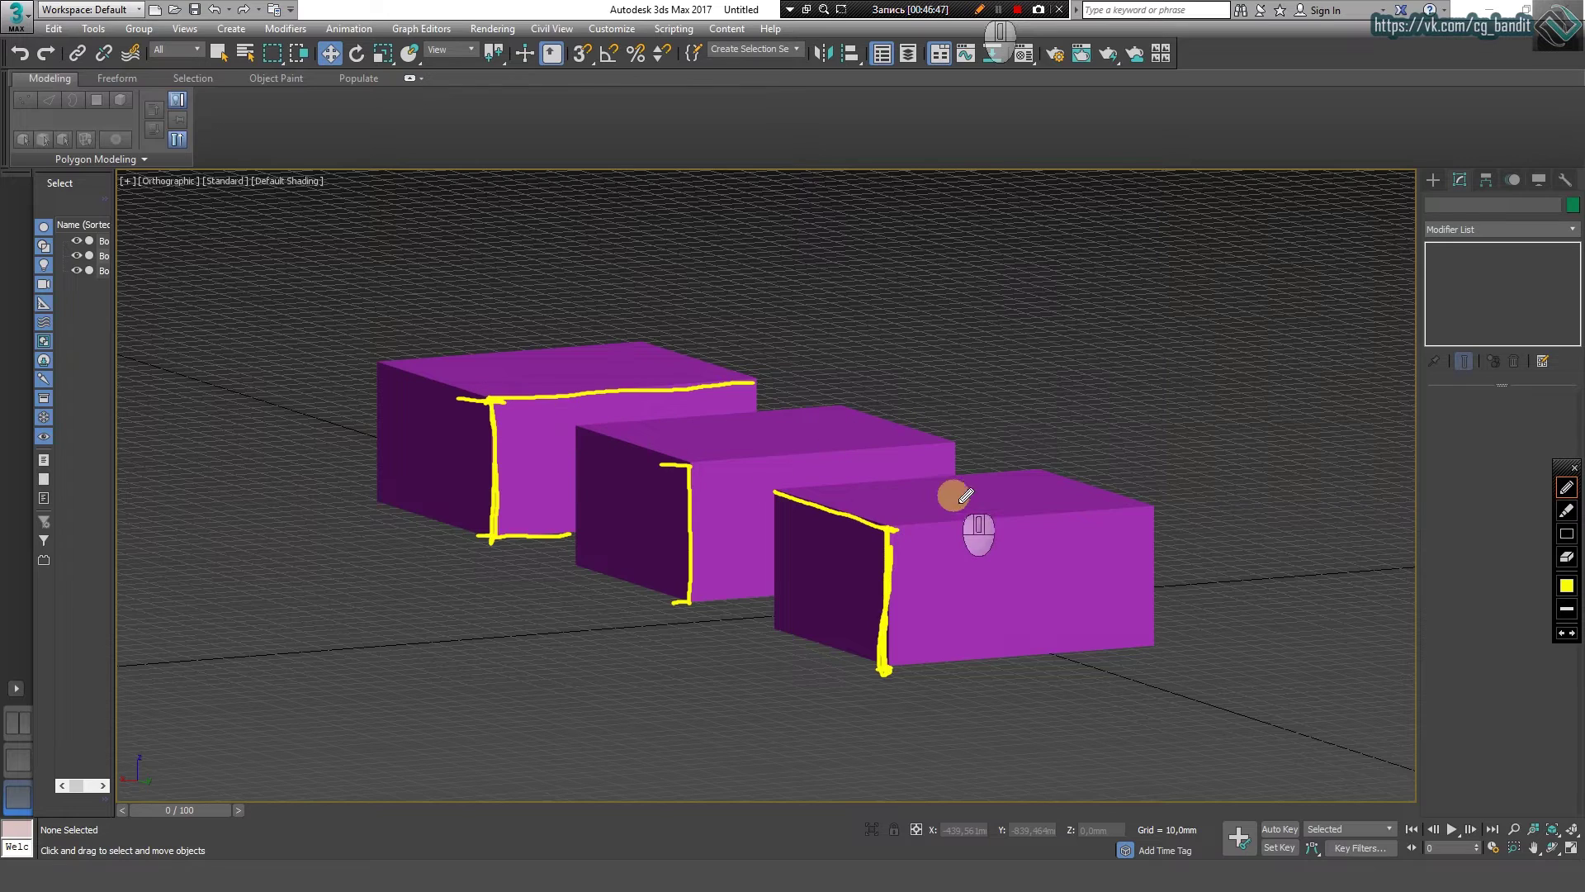
# Step: Outline the nearest box's front face in yellow and draw parallel lines extending the boxes' front and side edges beyond them
pyautogui.moveTo(890, 527); pyautogui.dragTo(1150, 509)
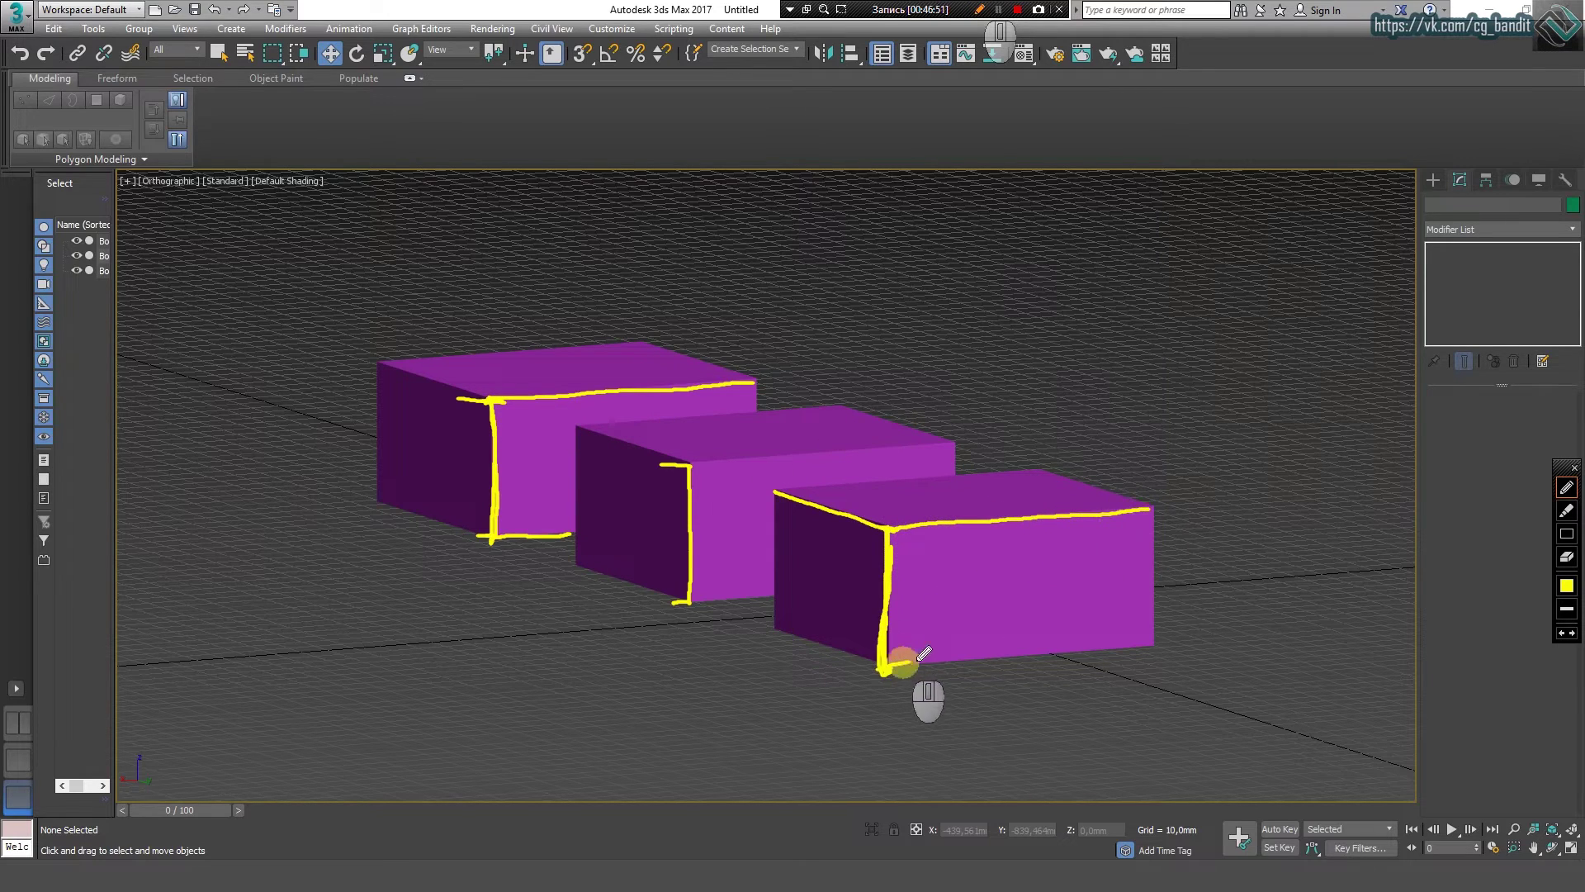
pyautogui.moveTo(918, 659)
pyautogui.mouseDown()
pyautogui.moveTo(1150, 641)
pyautogui.moveTo(1147, 506)
pyautogui.moveTo(1153, 653)
pyautogui.mouseUp()
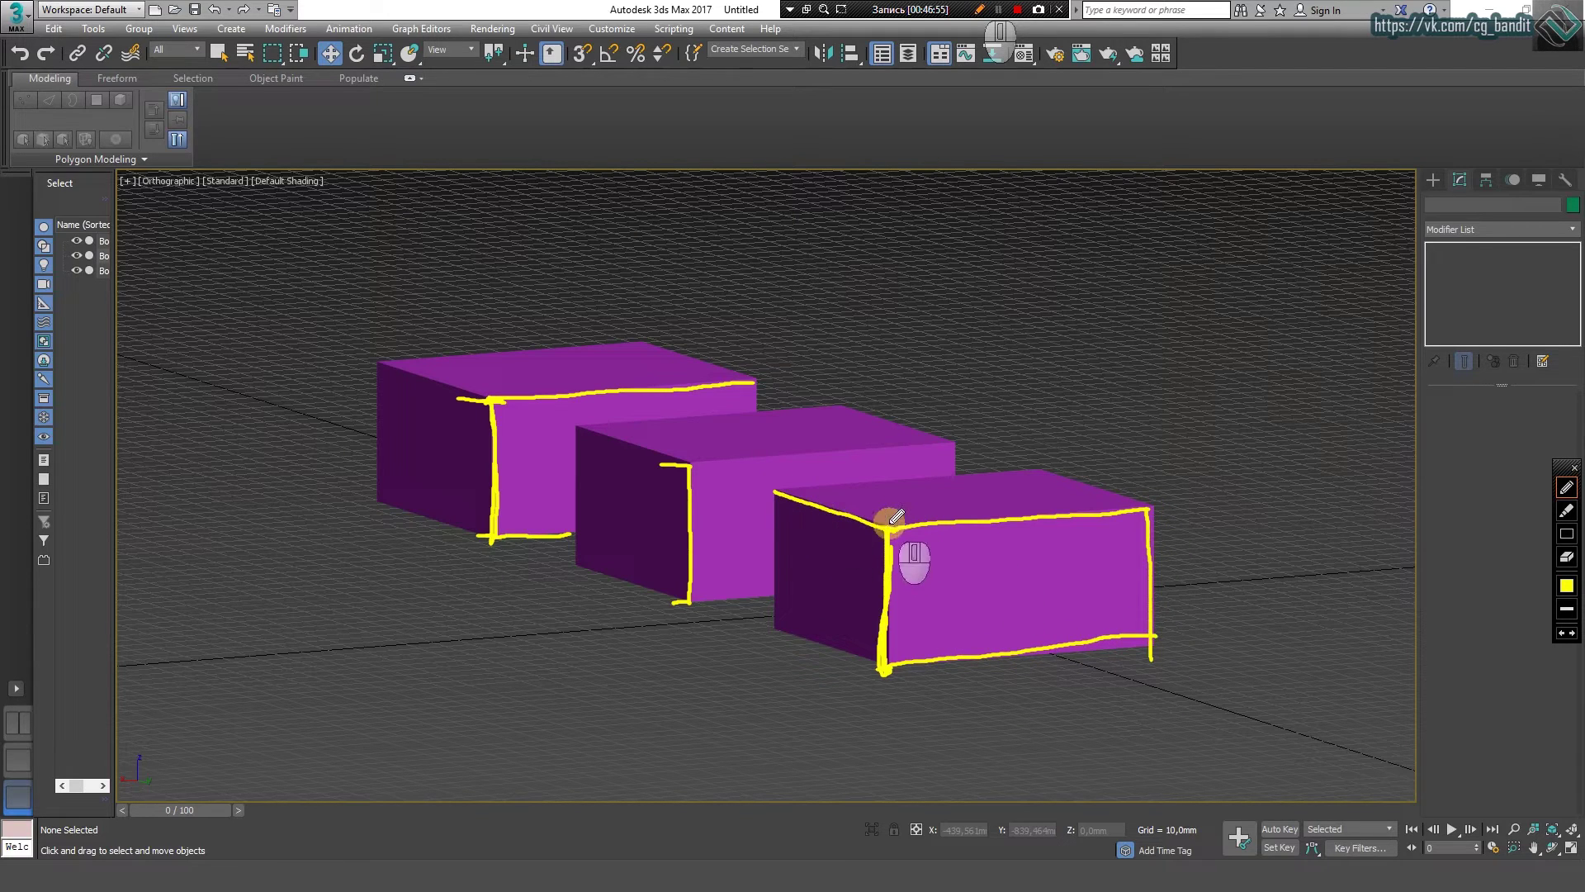
pyautogui.moveTo(918, 520); pyautogui.dragTo(1314, 499)
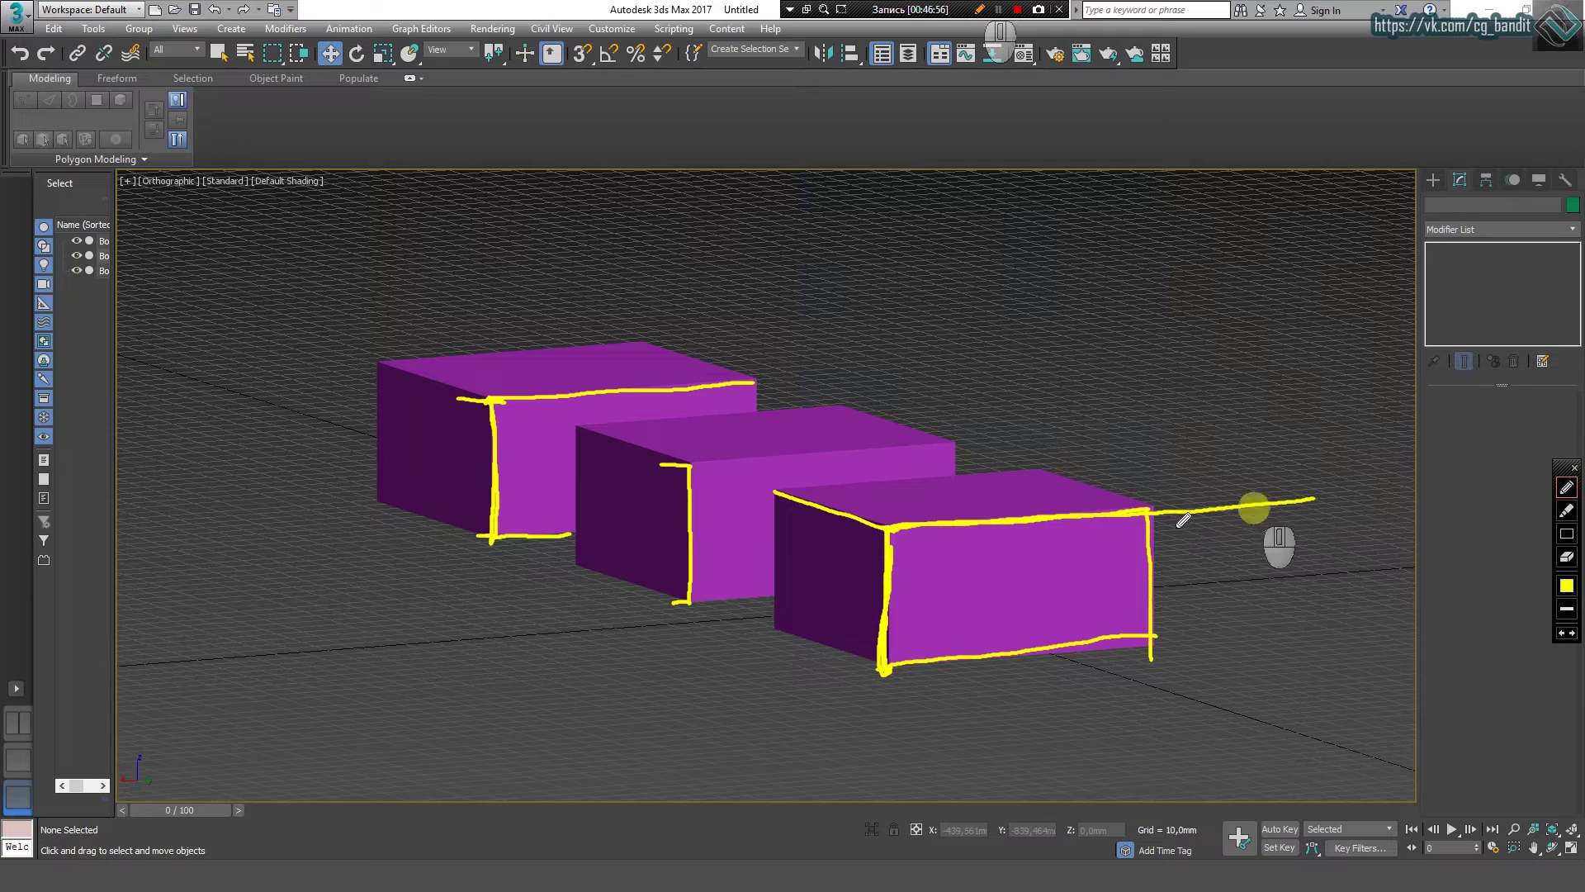
pyautogui.moveTo(886, 657); pyautogui.dragTo(1428, 612)
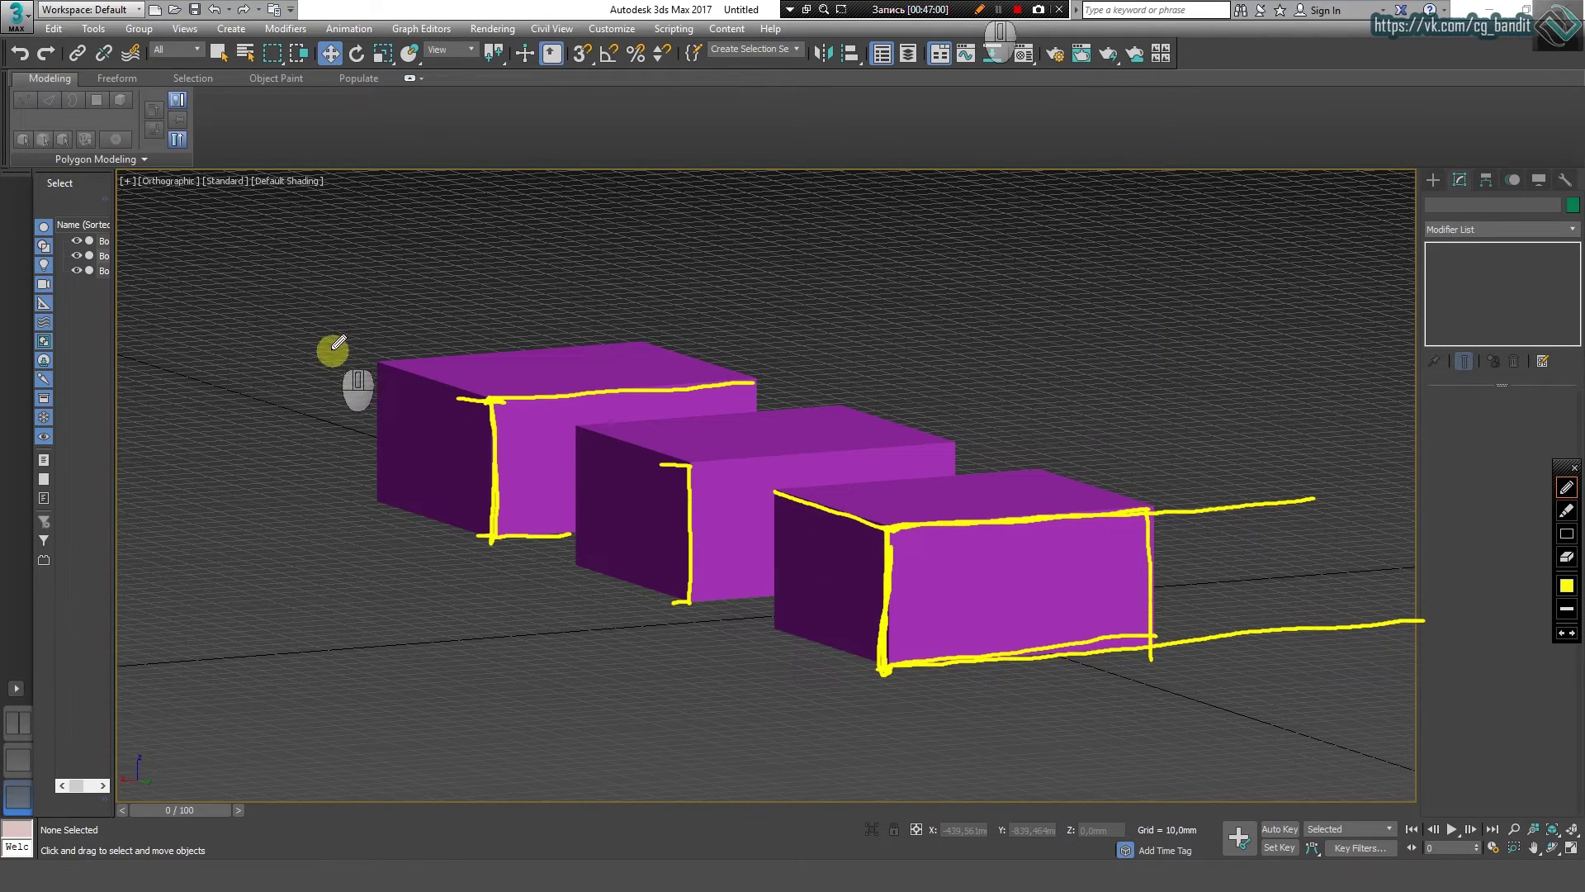
pyautogui.moveTo(320, 340); pyautogui.dragTo(857, 527)
pyautogui.moveTo(243, 439); pyautogui.dragTo(879, 665)
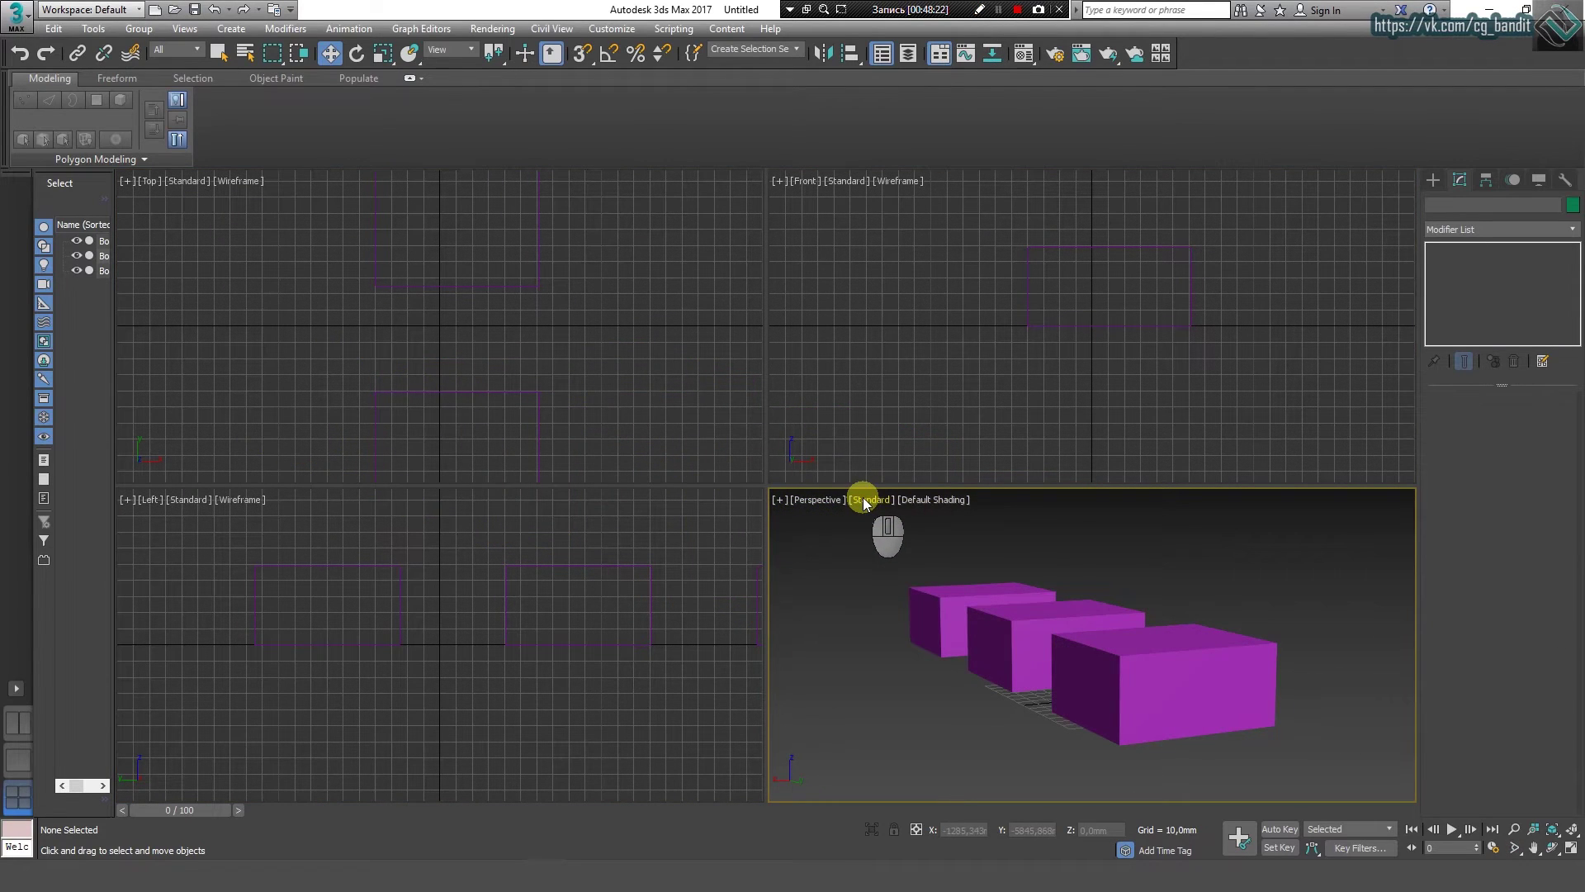
# Step: Examine the rendering quality and shading options available for the Perspective viewport
pyautogui.click(863, 500)
pyautogui.click(875, 501)
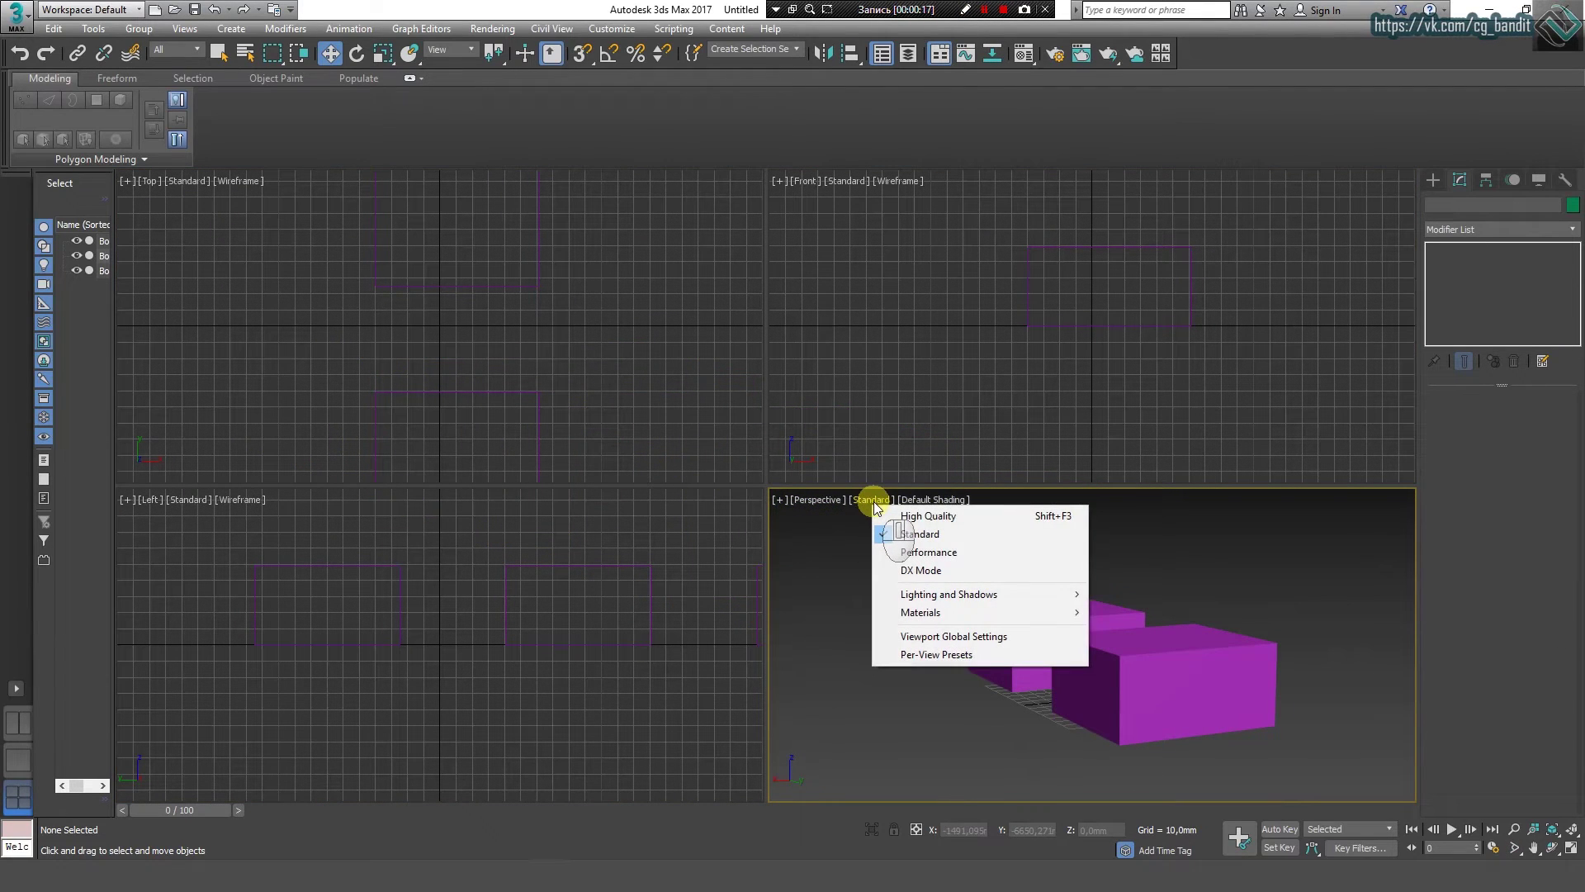
pyautogui.click(929, 500)
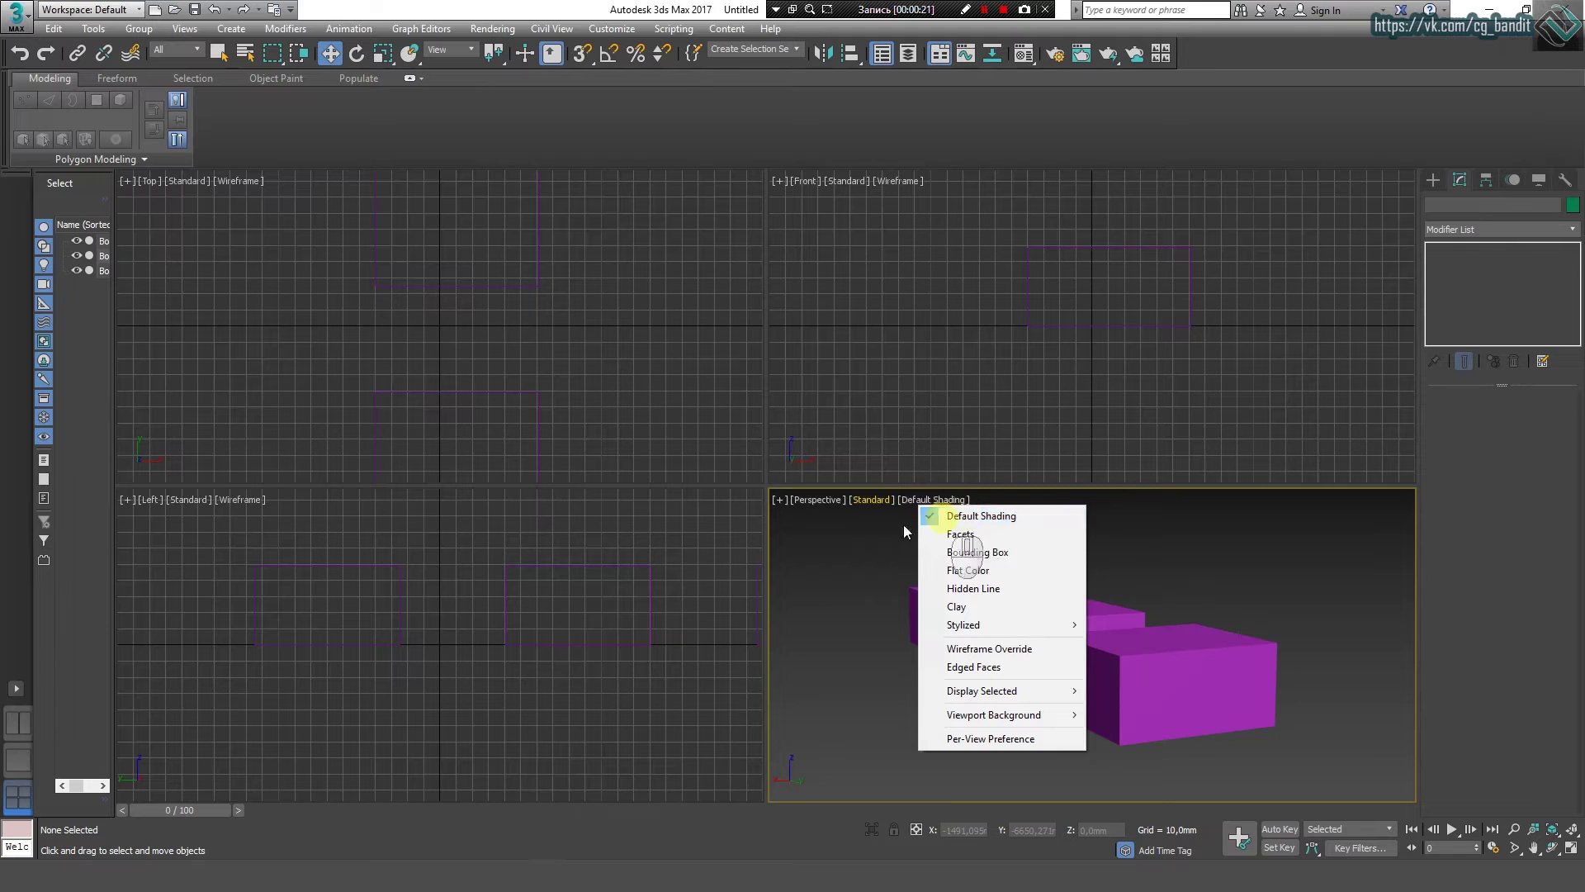
pyautogui.click(872, 533)
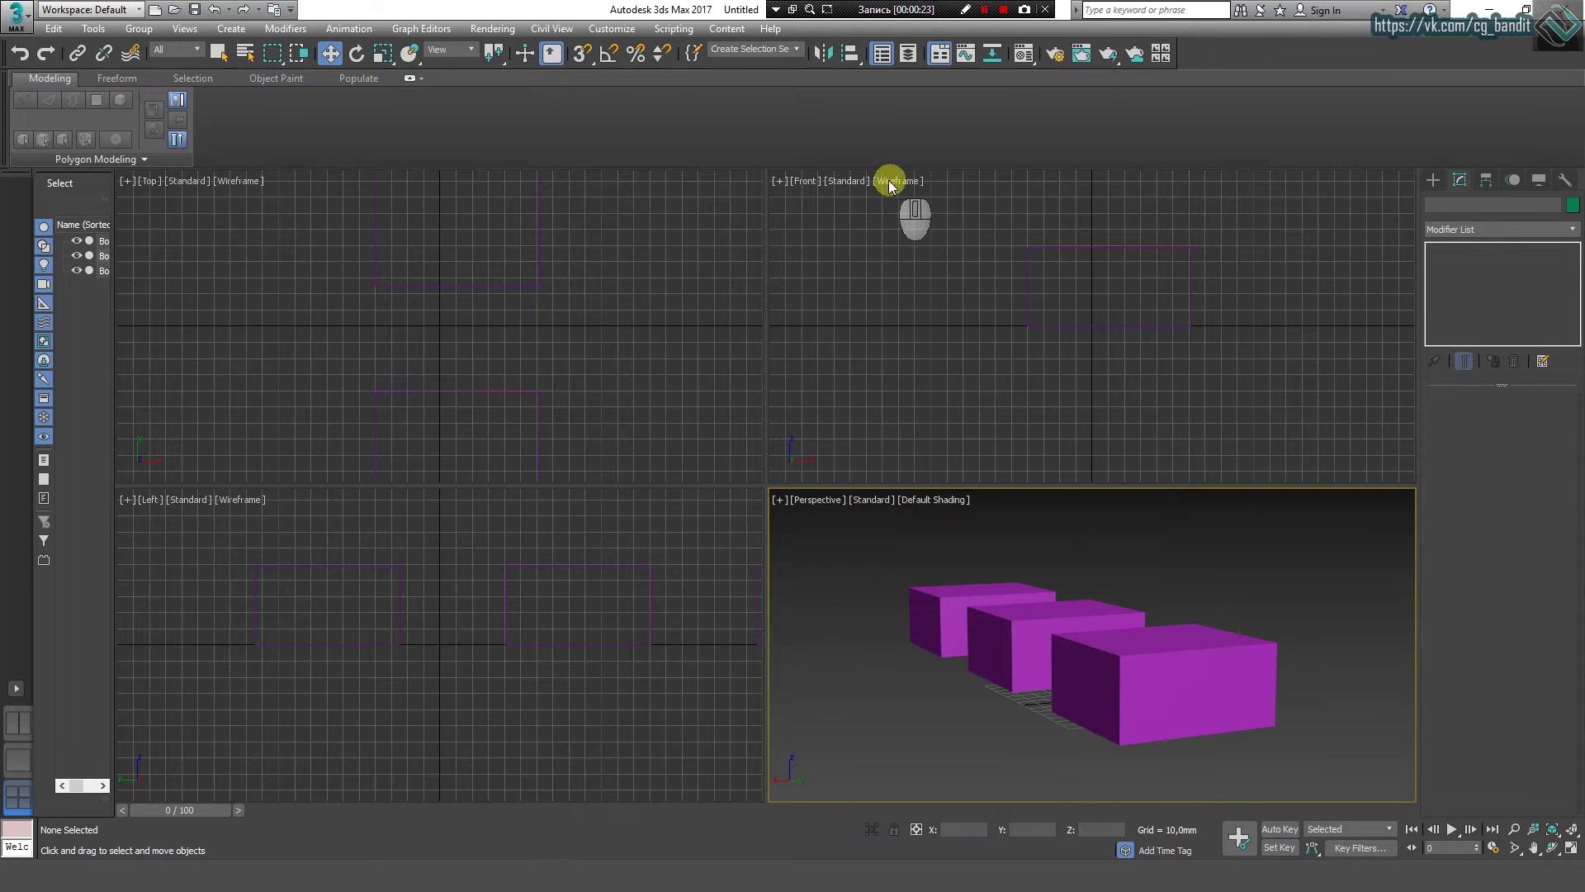
pyautogui.click(1008, 663)
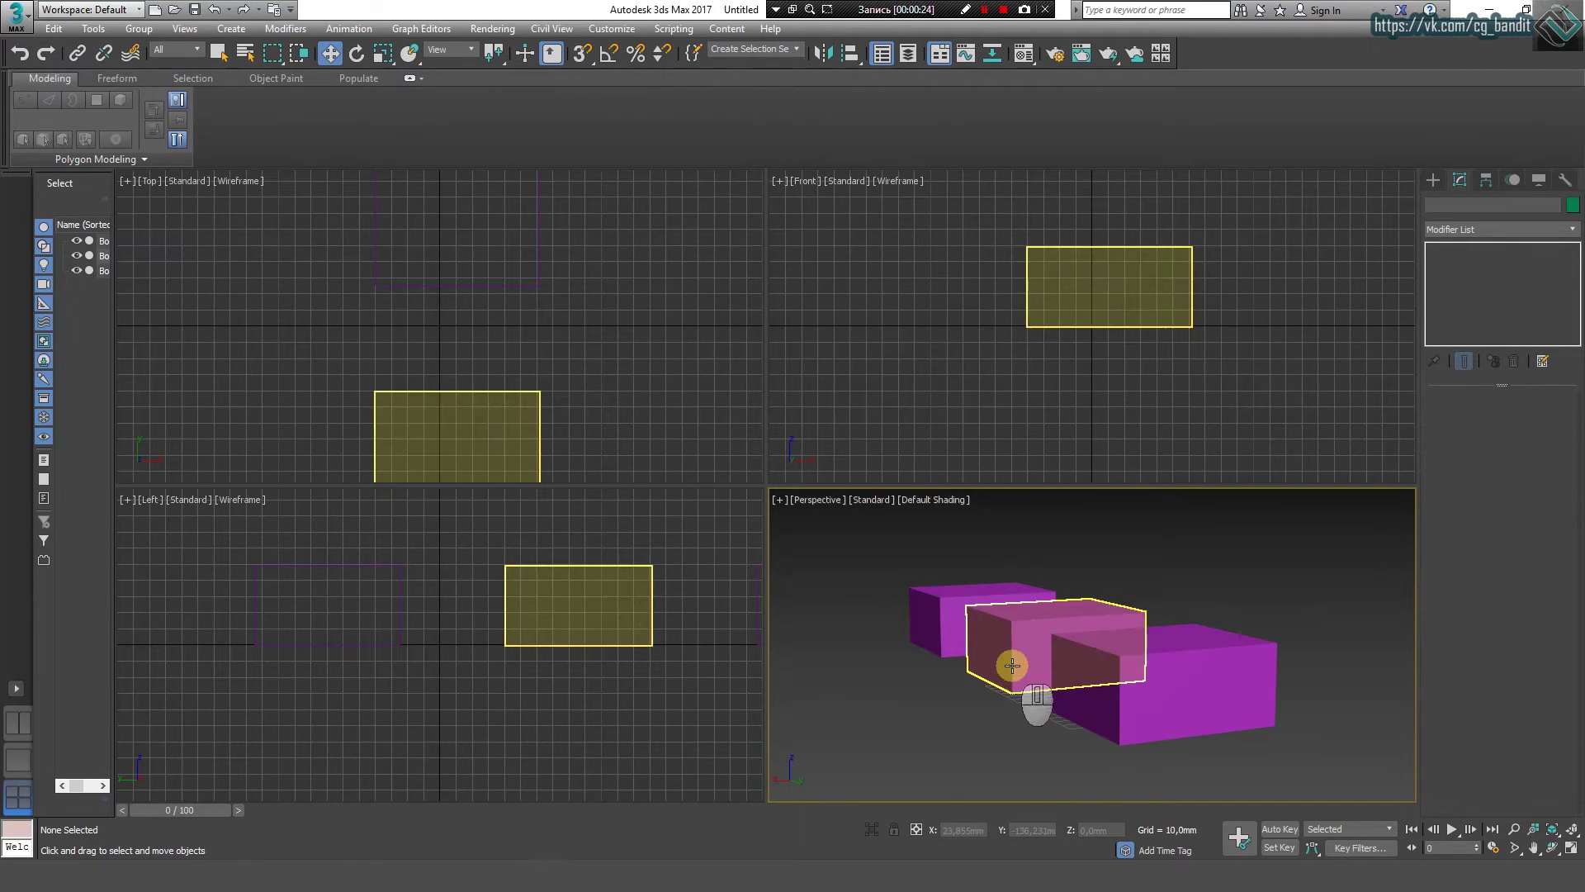
pyautogui.click(856, 602)
# Step: Set the Perspective viewport's shading to Facets and its rendering quality to High Quality
pyautogui.click(912, 499)
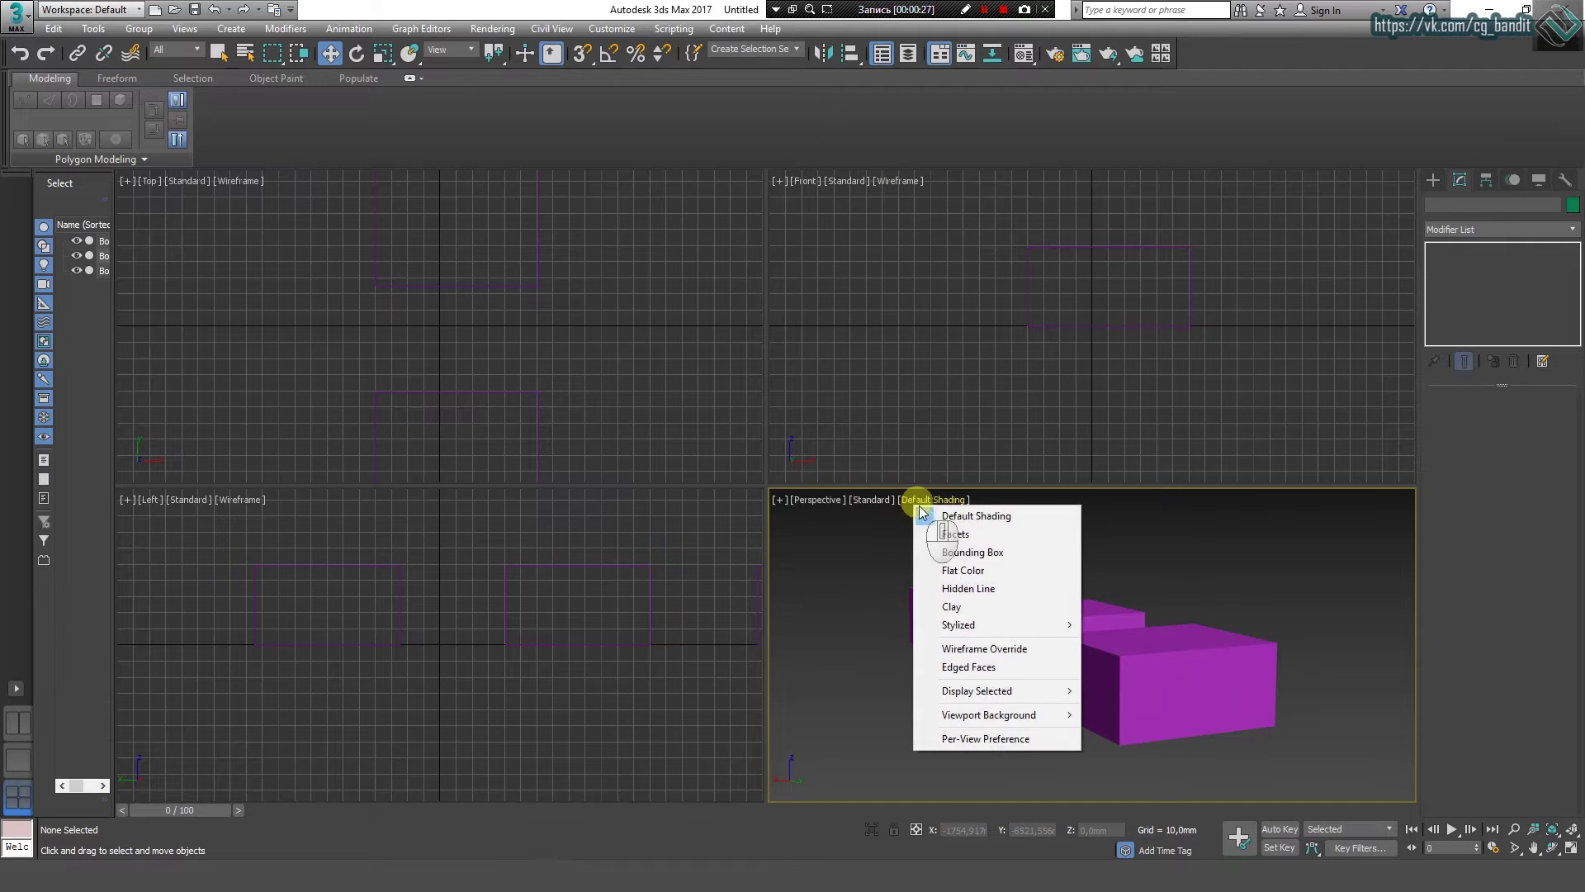
pyautogui.click(940, 533)
pyautogui.click(915, 499)
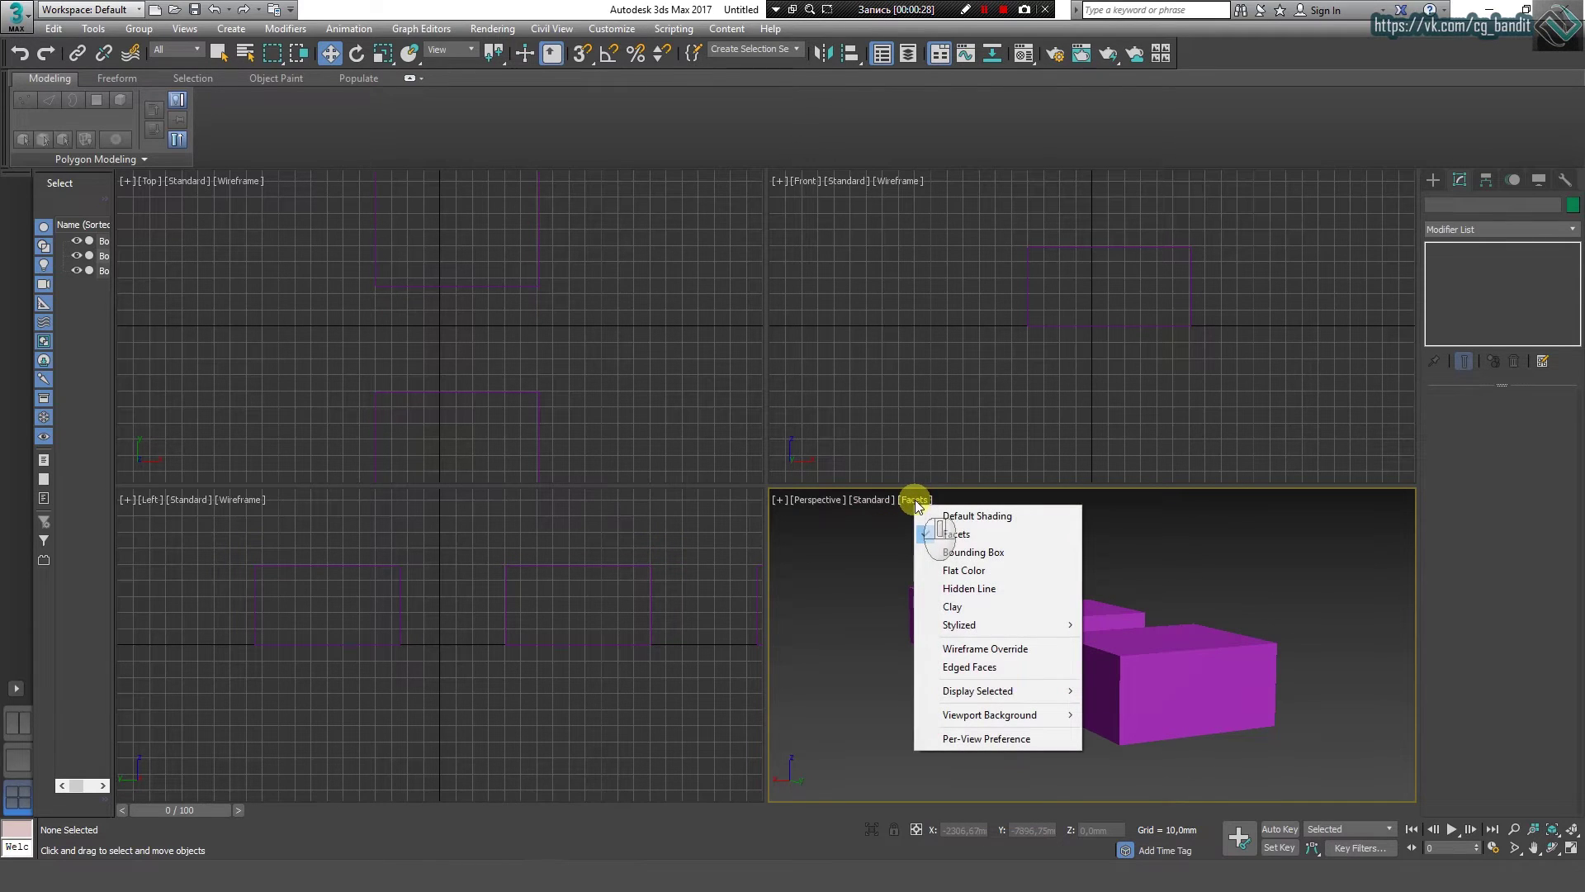
pyautogui.click(874, 500)
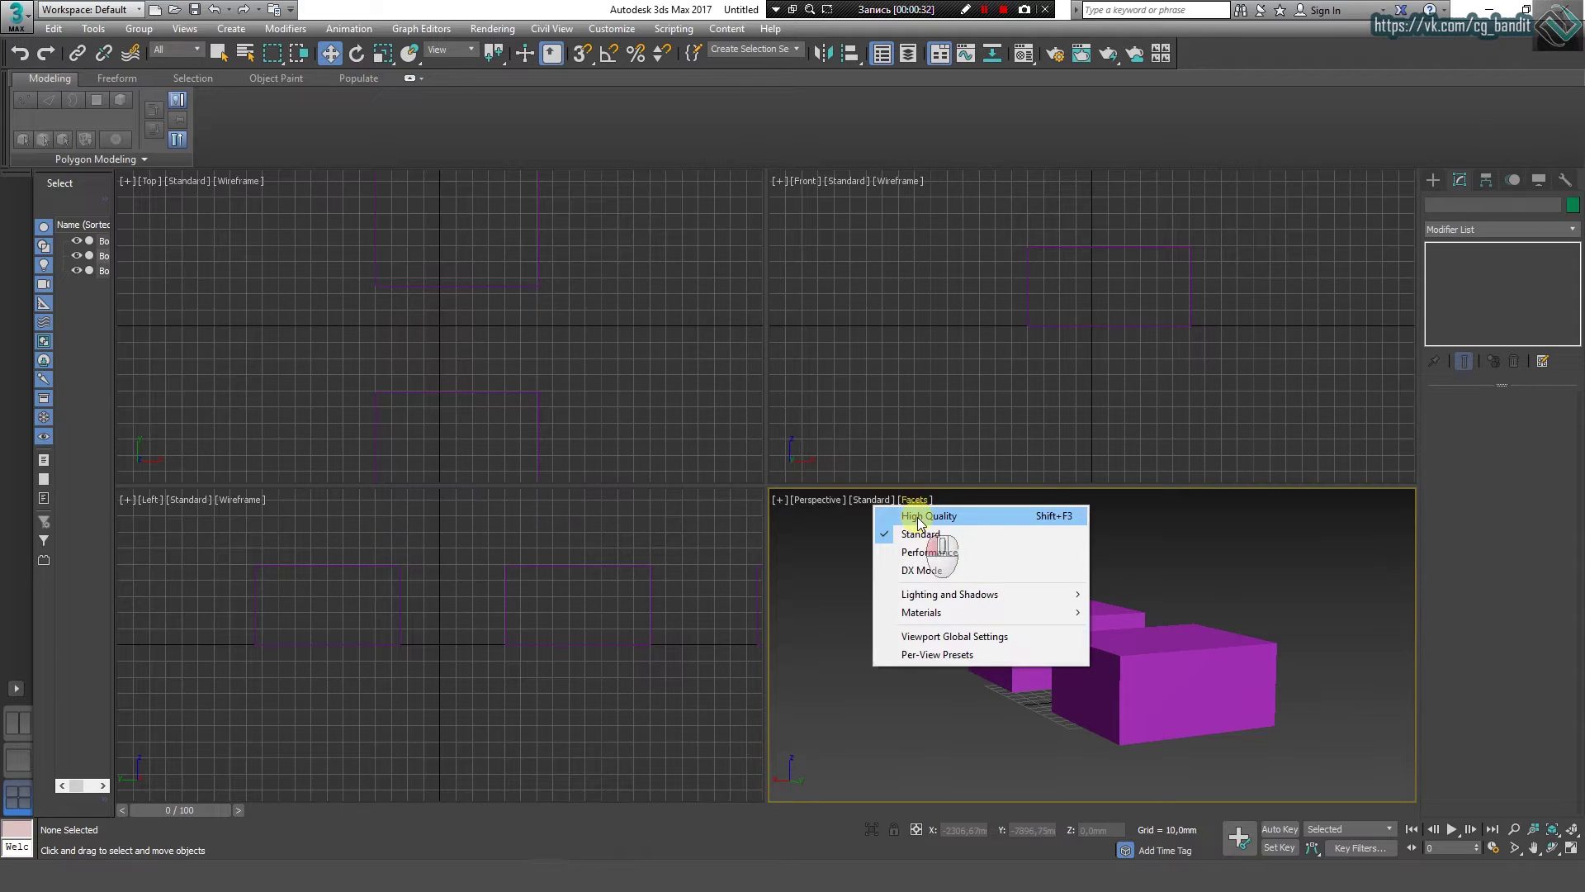
pyautogui.click(919, 517)
# Step: Try the Performance quality mode in the Perspective viewport and return it to High Quality
pyautogui.click(867, 499)
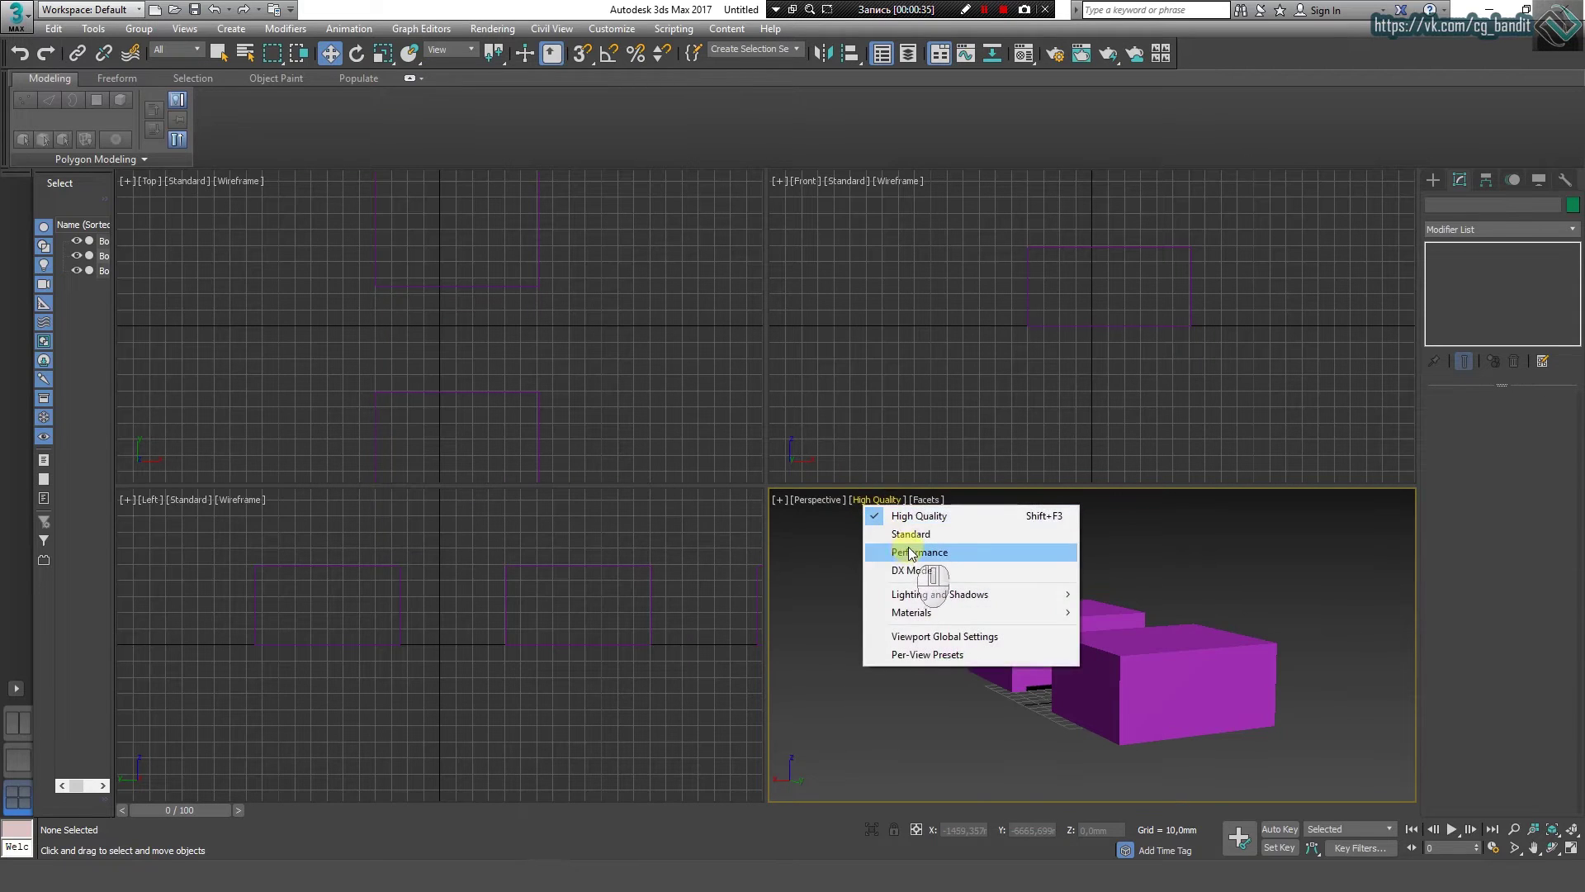
pyautogui.click(911, 552)
pyautogui.click(904, 499)
pyautogui.click(900, 516)
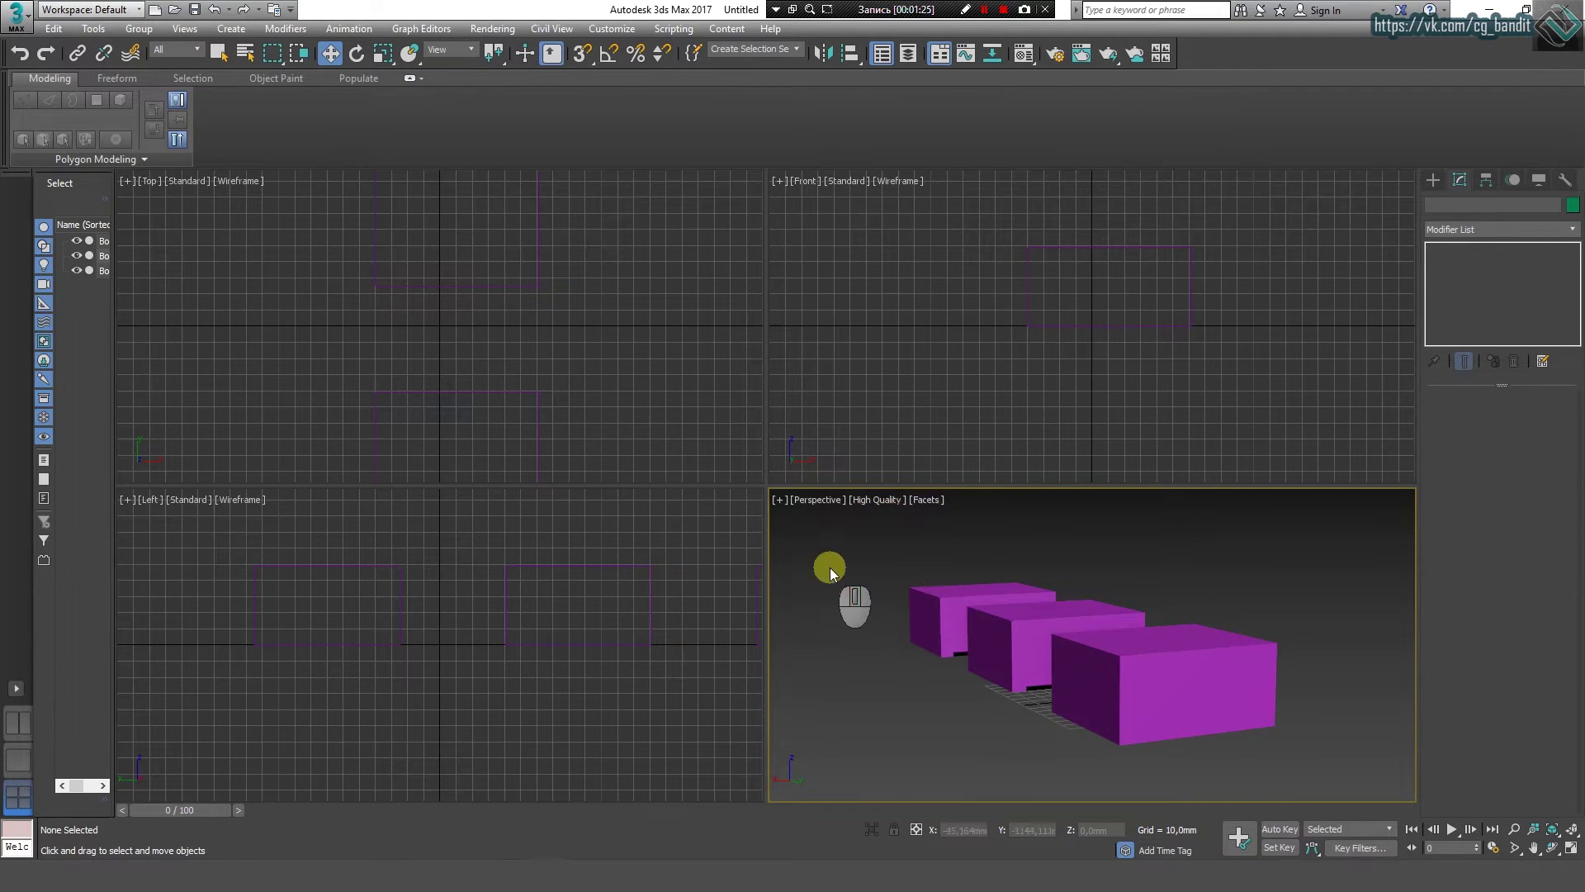
# Step: Create a Plane about 580 mm long and 551 mm wide beneath the three boxes in the Perspective viewport
pyautogui.moveTo(855, 578); pyautogui.dragTo(980, 601, button='middle')
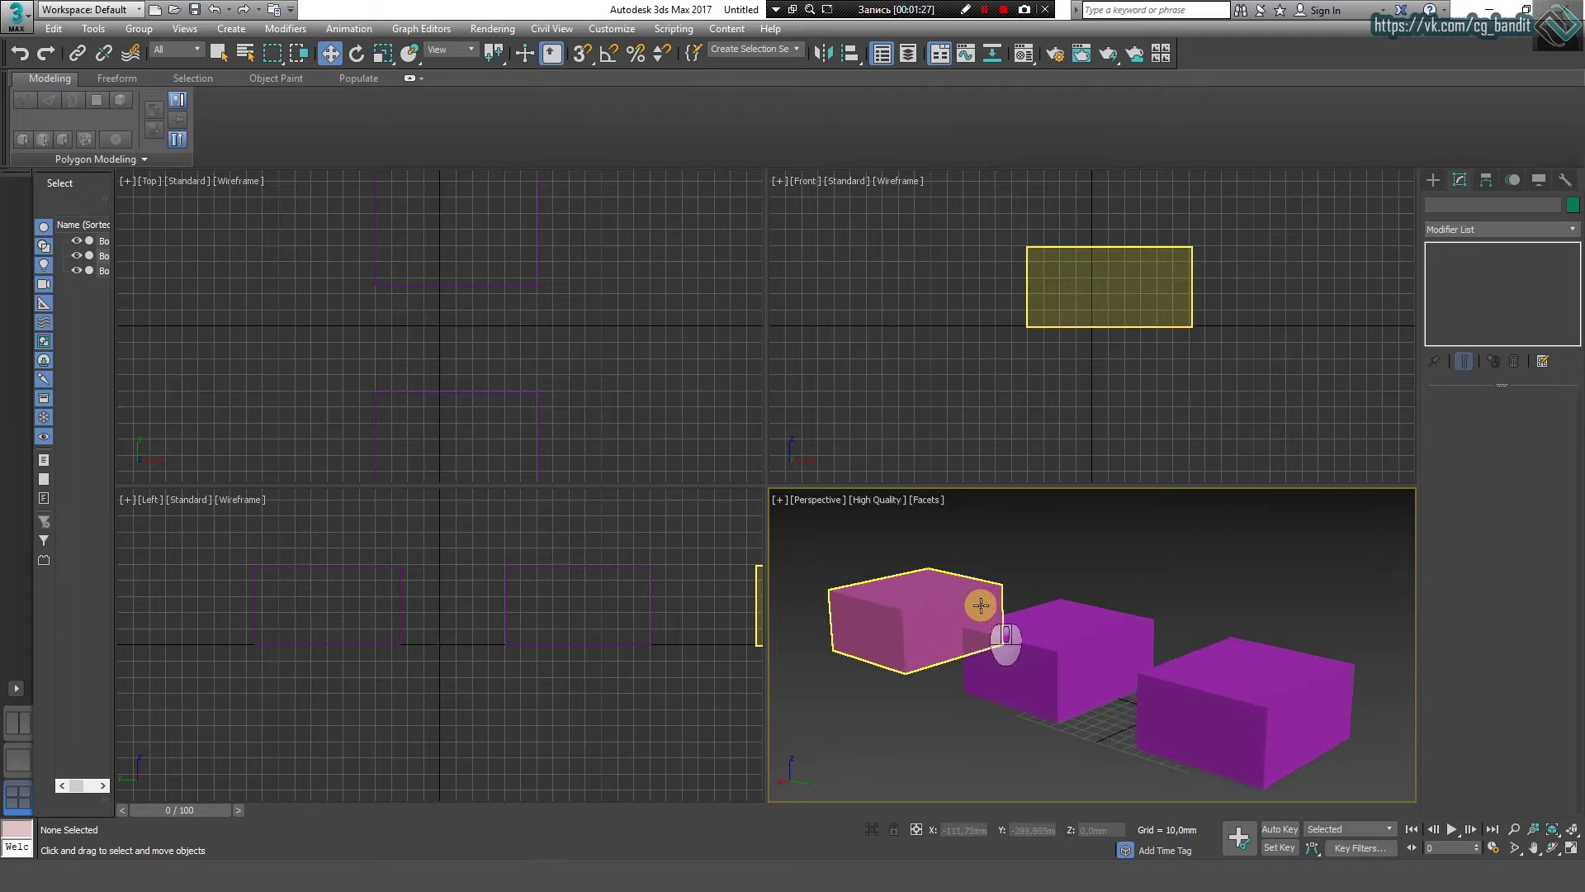
pyautogui.scroll(-3, 980, 602)
pyautogui.click(1431, 180)
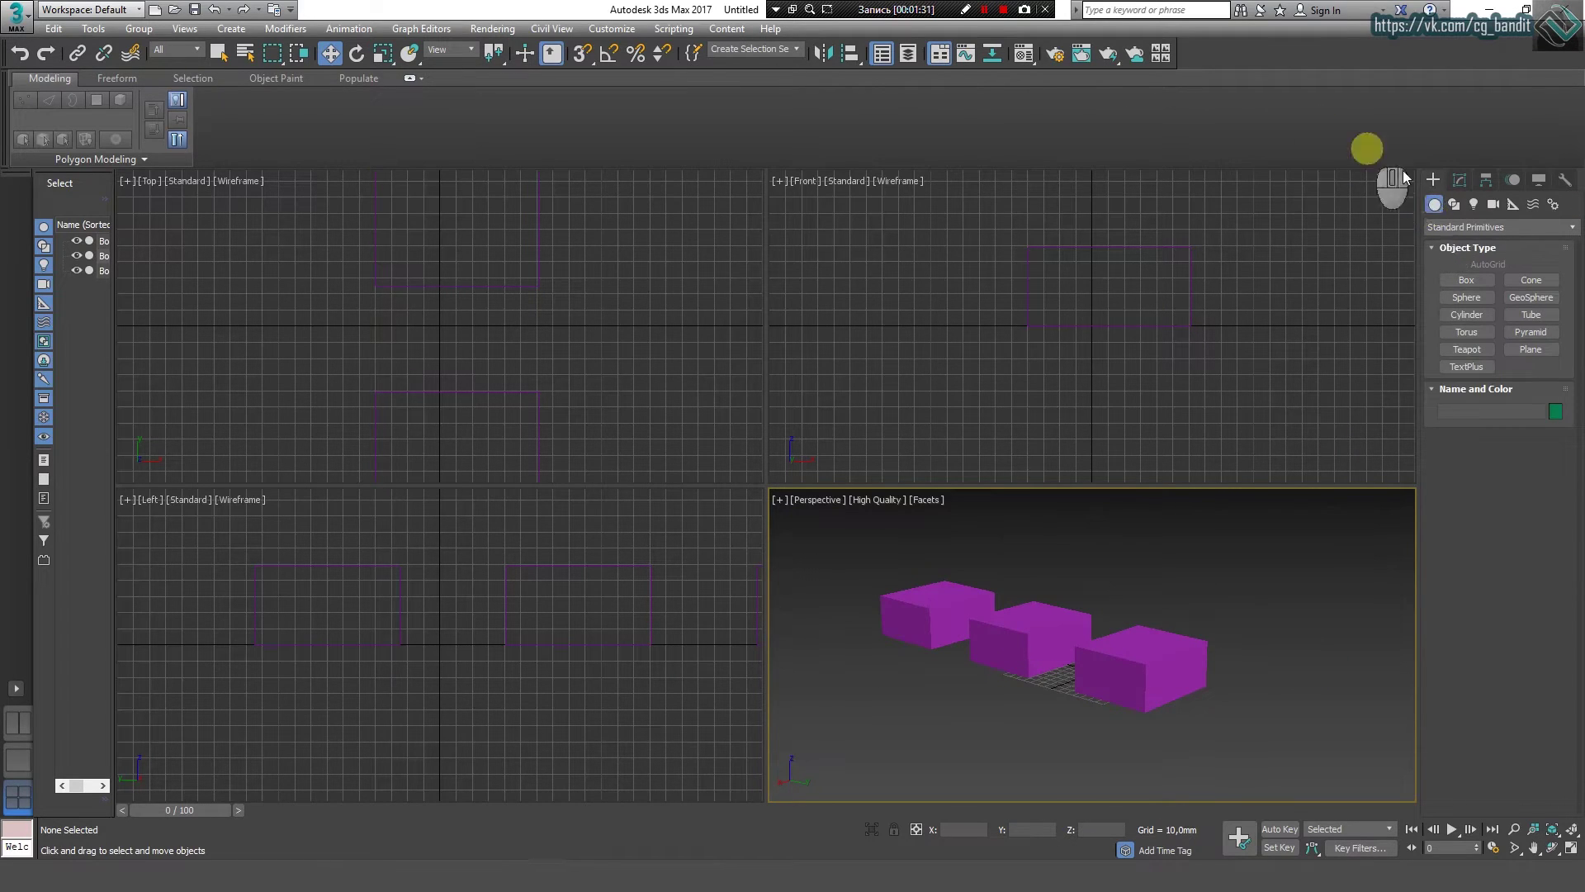
pyautogui.click(1549, 350)
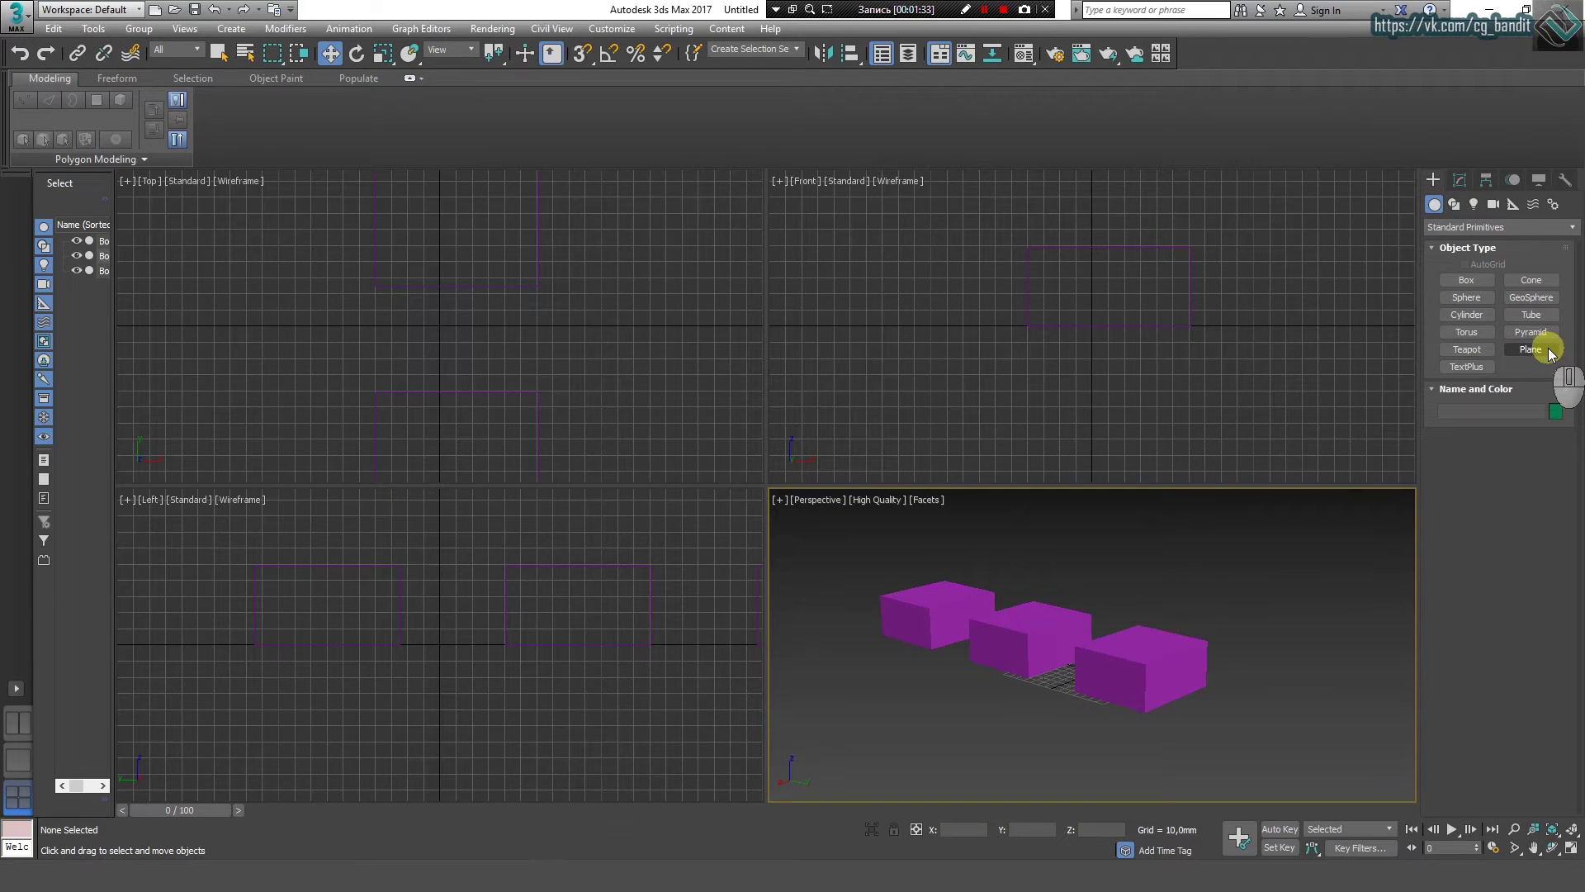
pyautogui.moveTo(1358, 632); pyautogui.dragTo(714, 653)
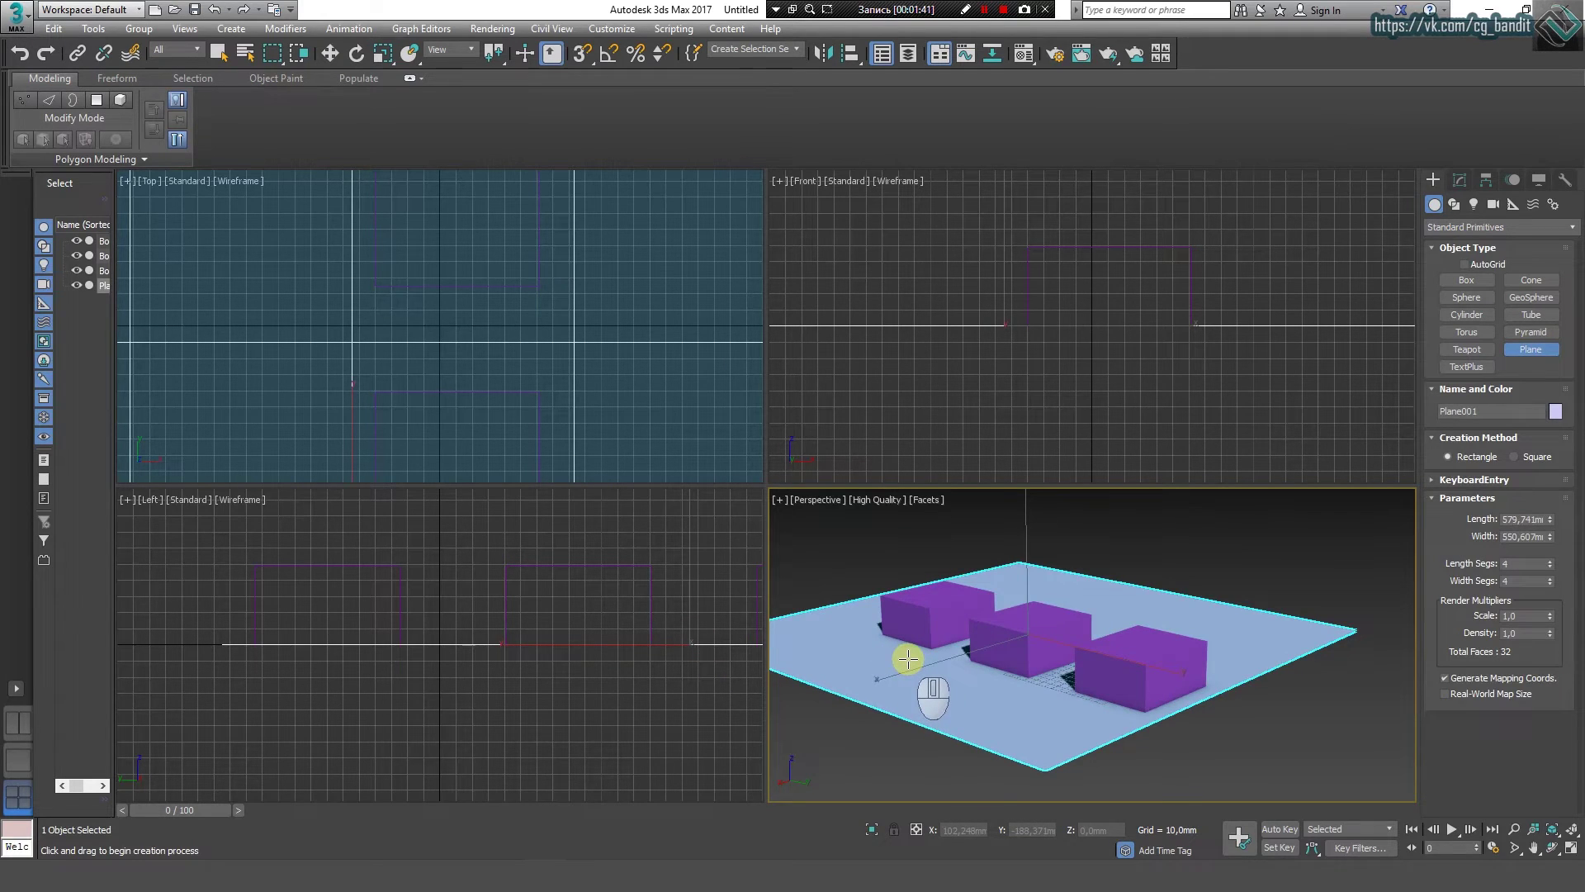
# Step: Finish creating planes, clear the selection and inspect the shadows the three boxes cast on the plane from different angles
pyautogui.click(1173, 742)
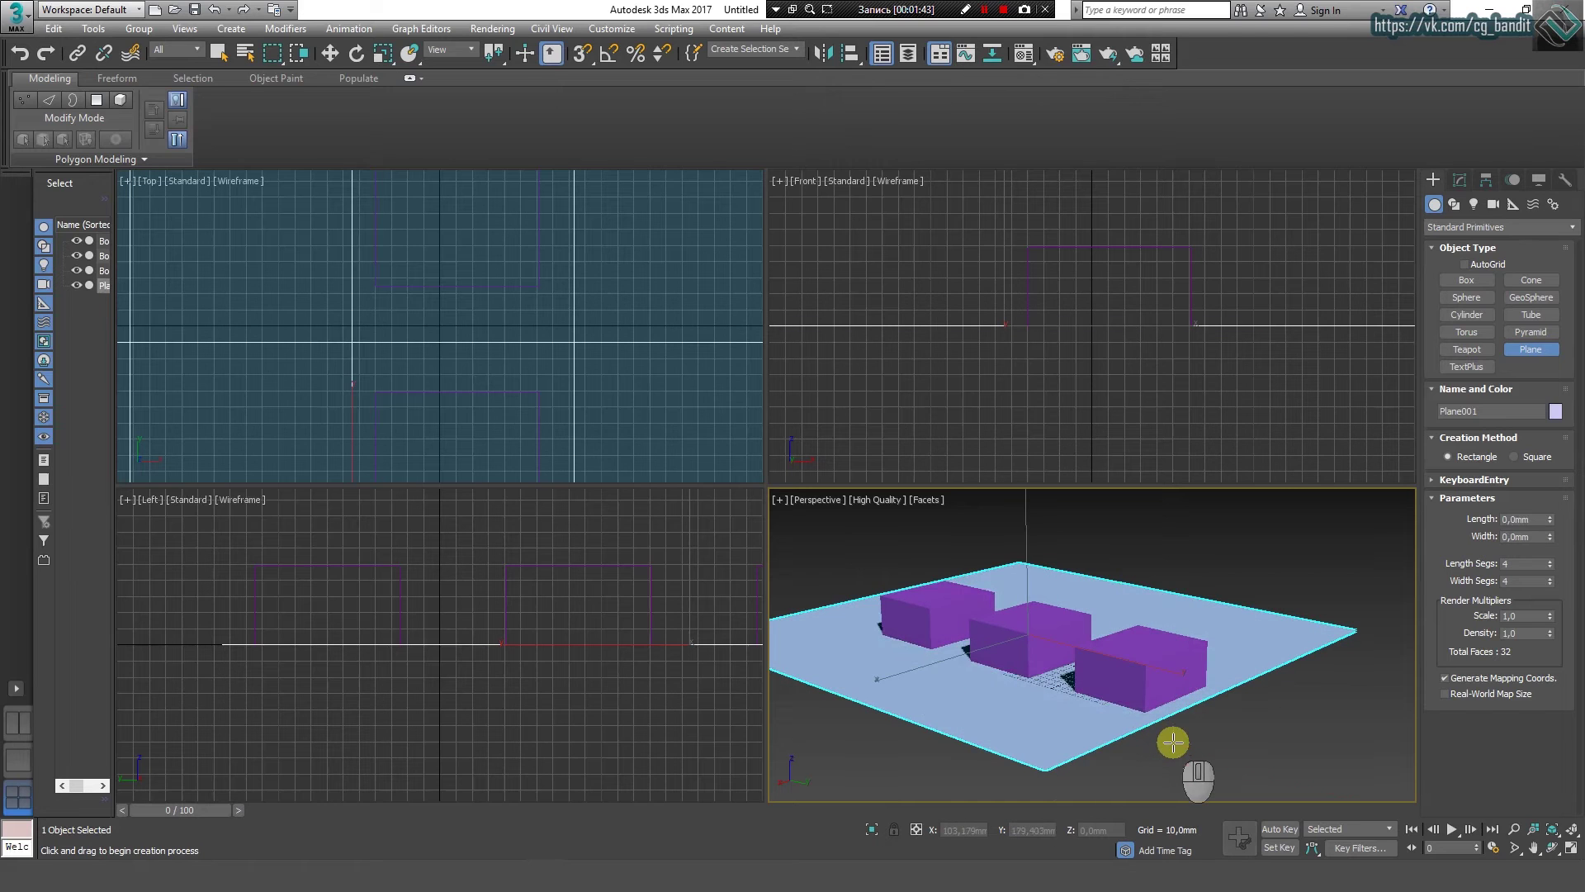
pyautogui.rightClick(1173, 741)
pyautogui.click(1202, 724)
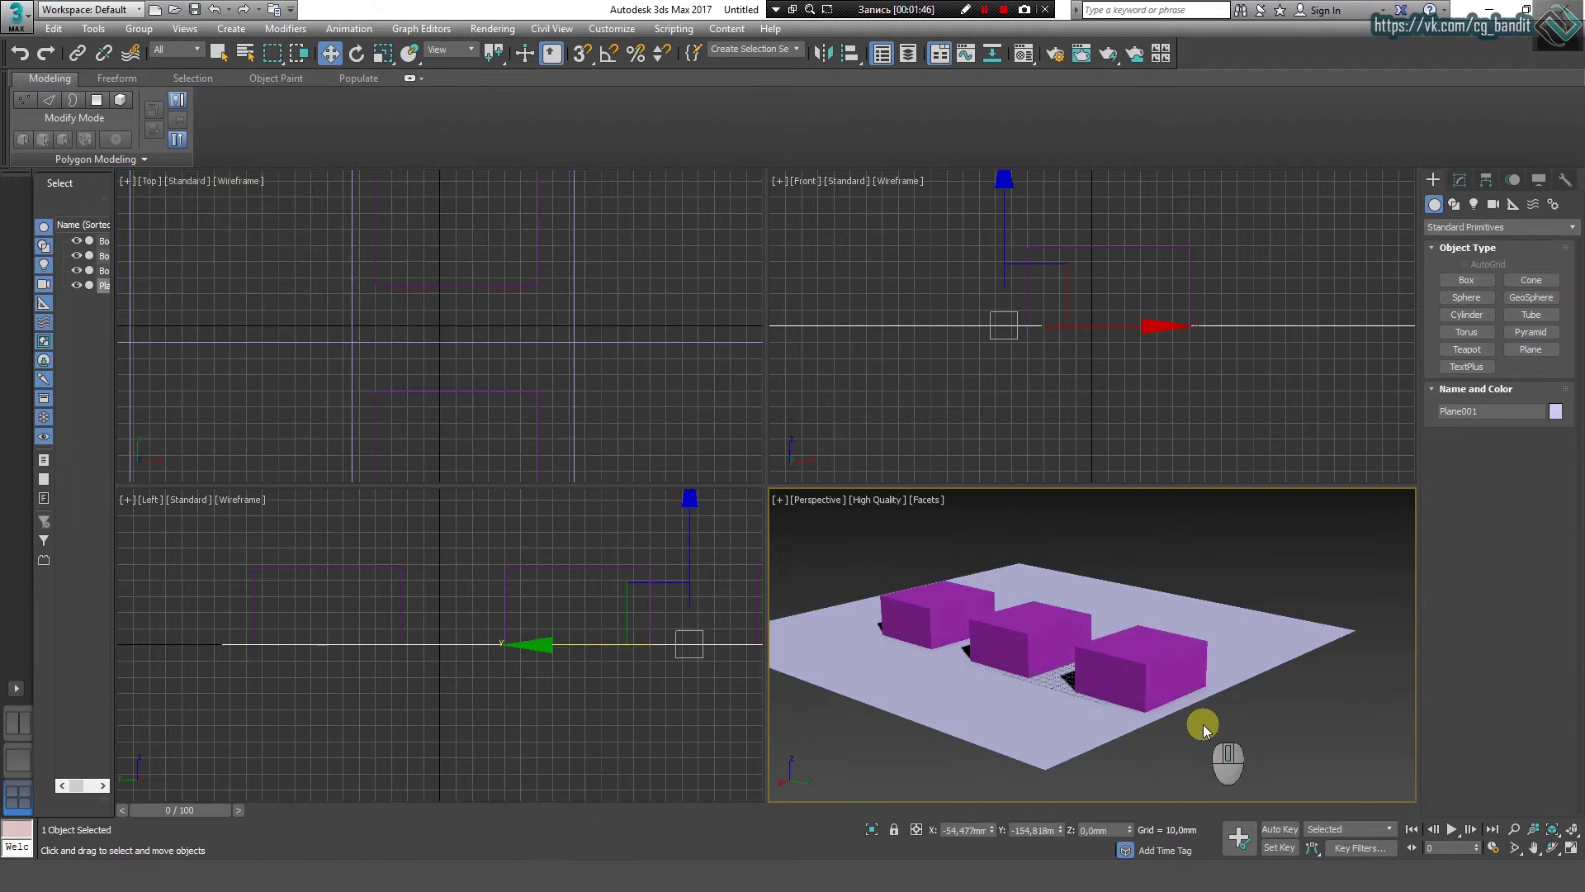
pyautogui.keyDown('alt'); pyautogui.moveTo(1172, 721); pyautogui.dragTo(1157, 751, button='middle'); pyautogui.keyUp('alt')
pyautogui.click(1098, 601)
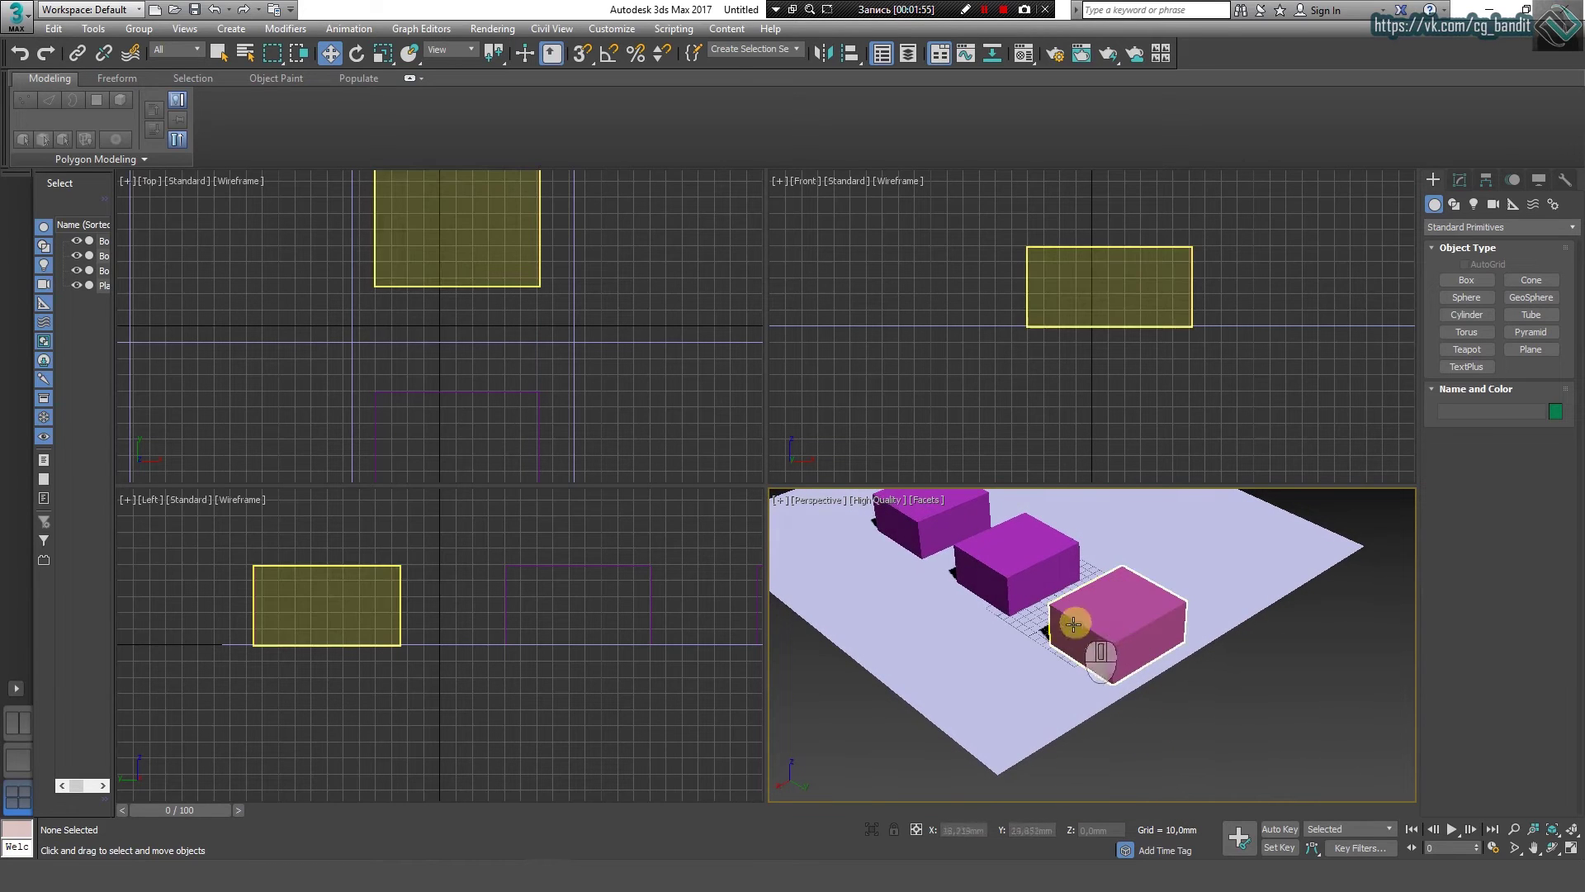
pyautogui.click(1168, 749)
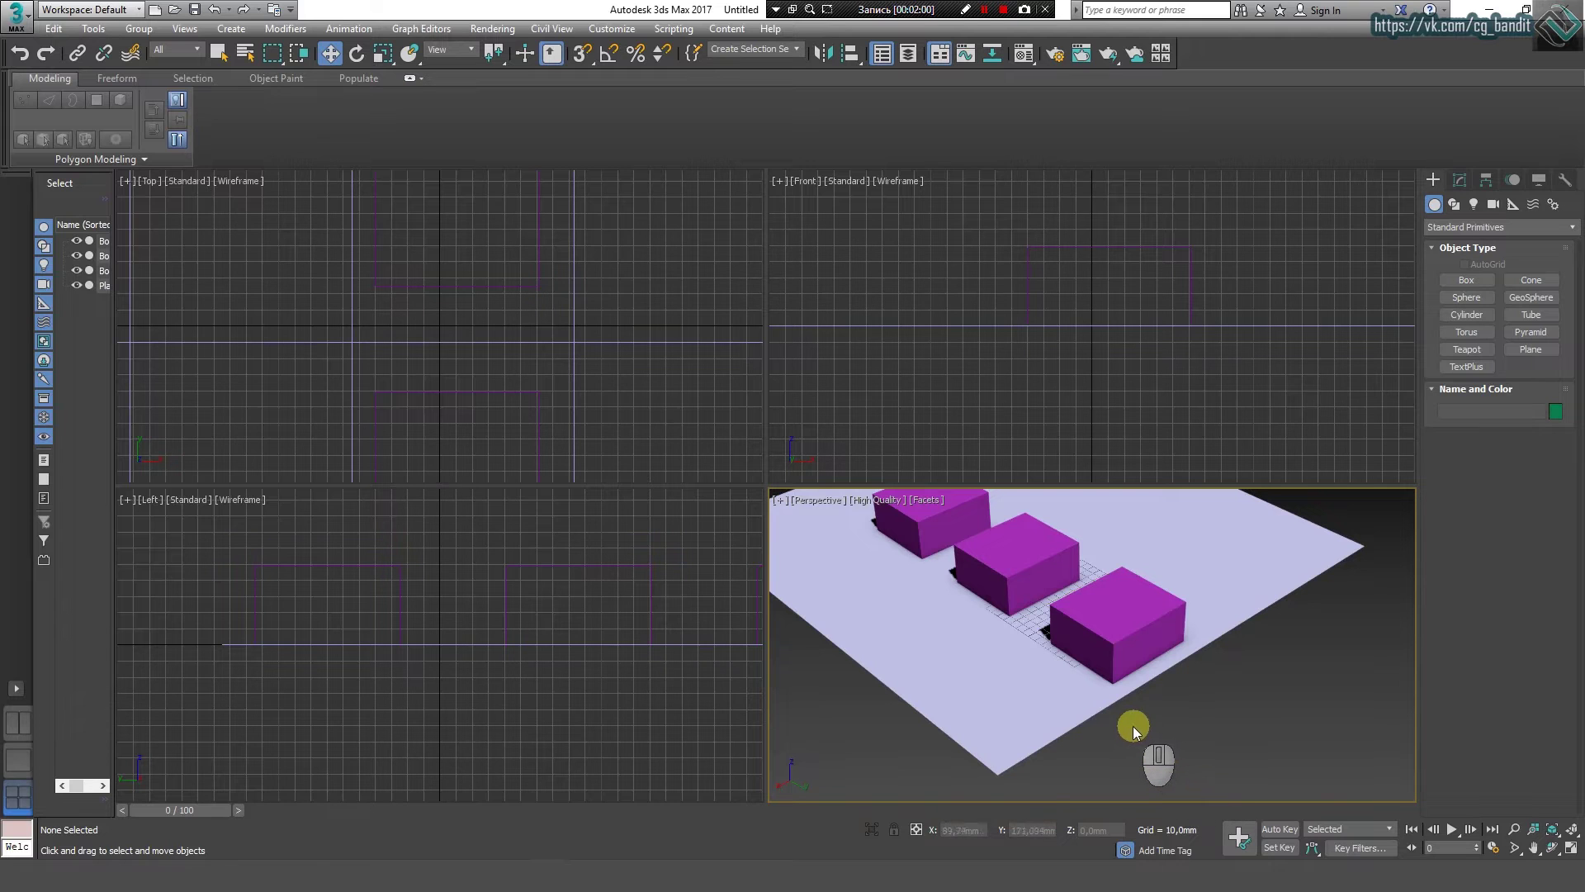
pyautogui.keyDown('alt'); pyautogui.moveTo(1121, 730); pyautogui.dragTo(1189, 741, button='middle'); pyautogui.keyUp('alt')
# Step: Compare the Standard and Performance quality modes in the Perspective viewport, leaving it on Standard with Default Shading
pyautogui.click(879, 501)
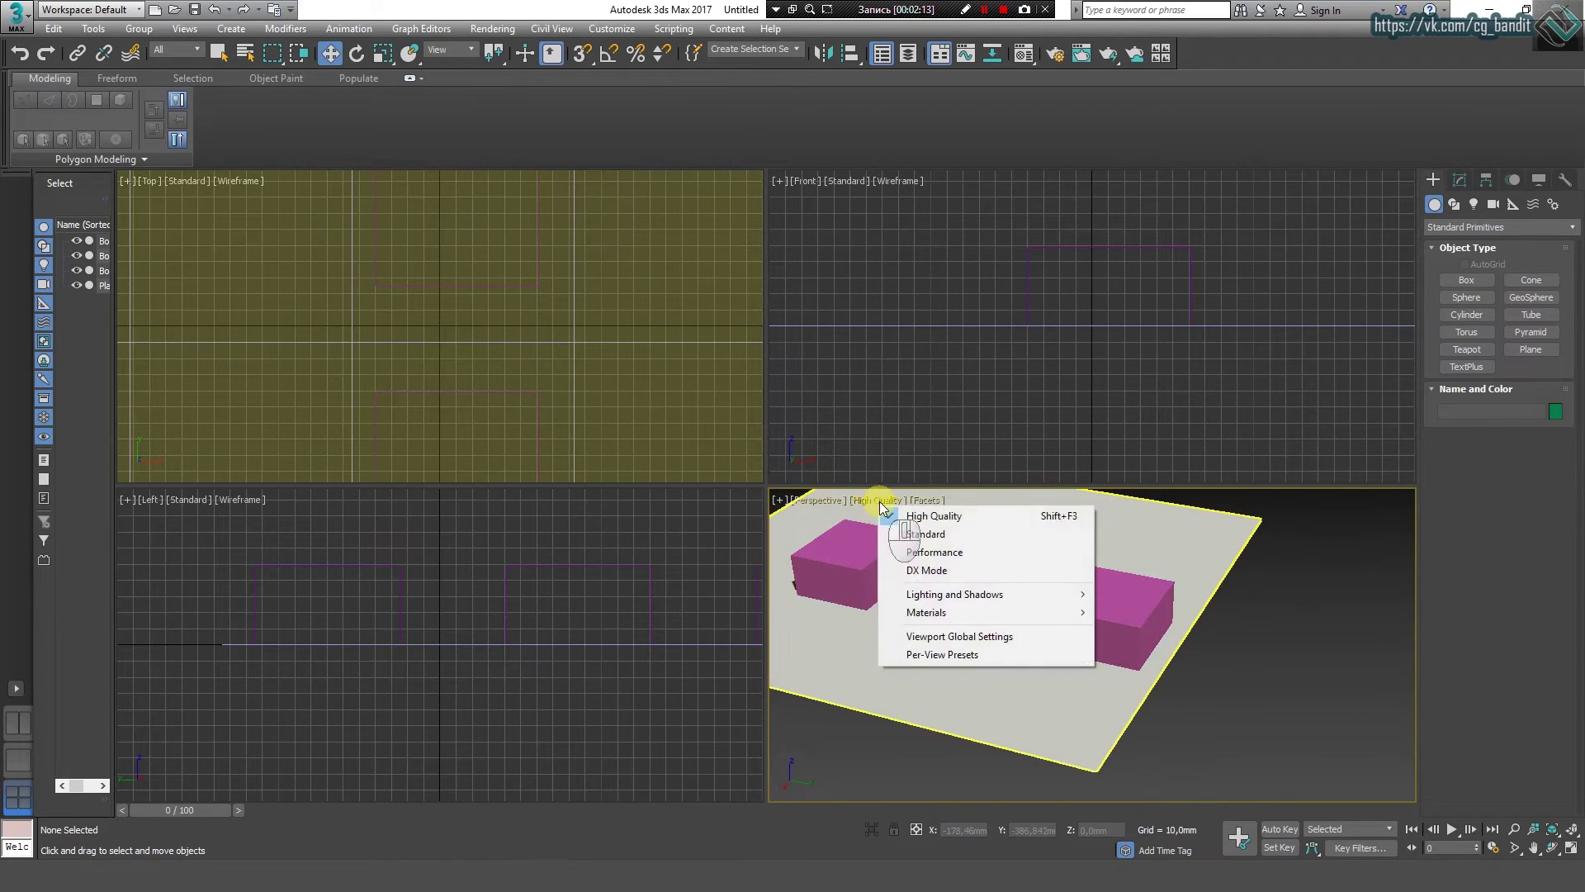
pyautogui.click(922, 533)
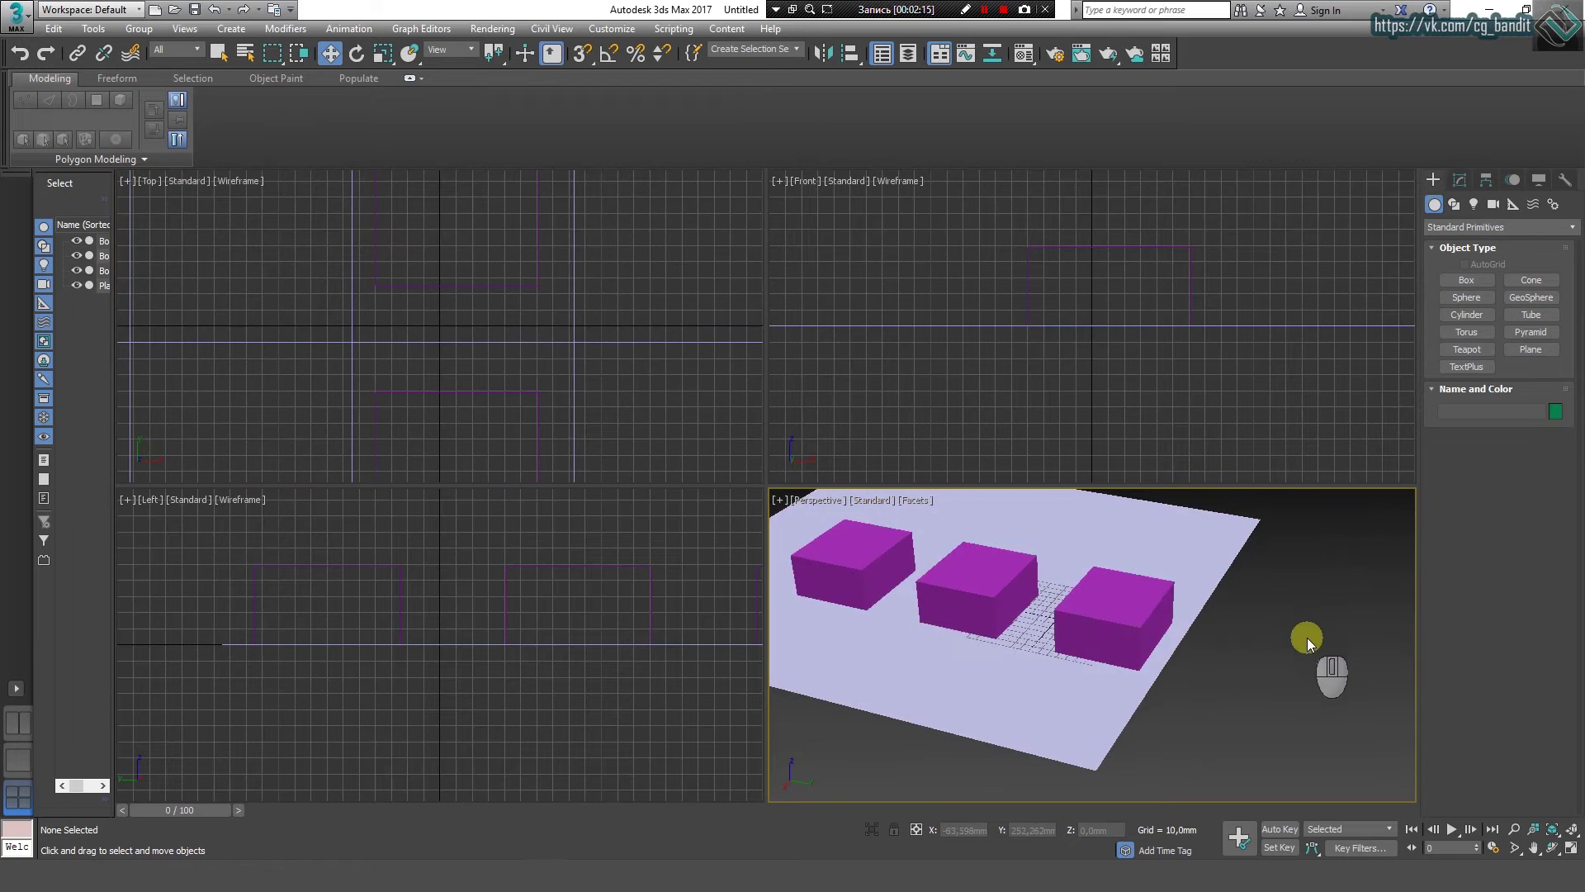
pyautogui.click(872, 499)
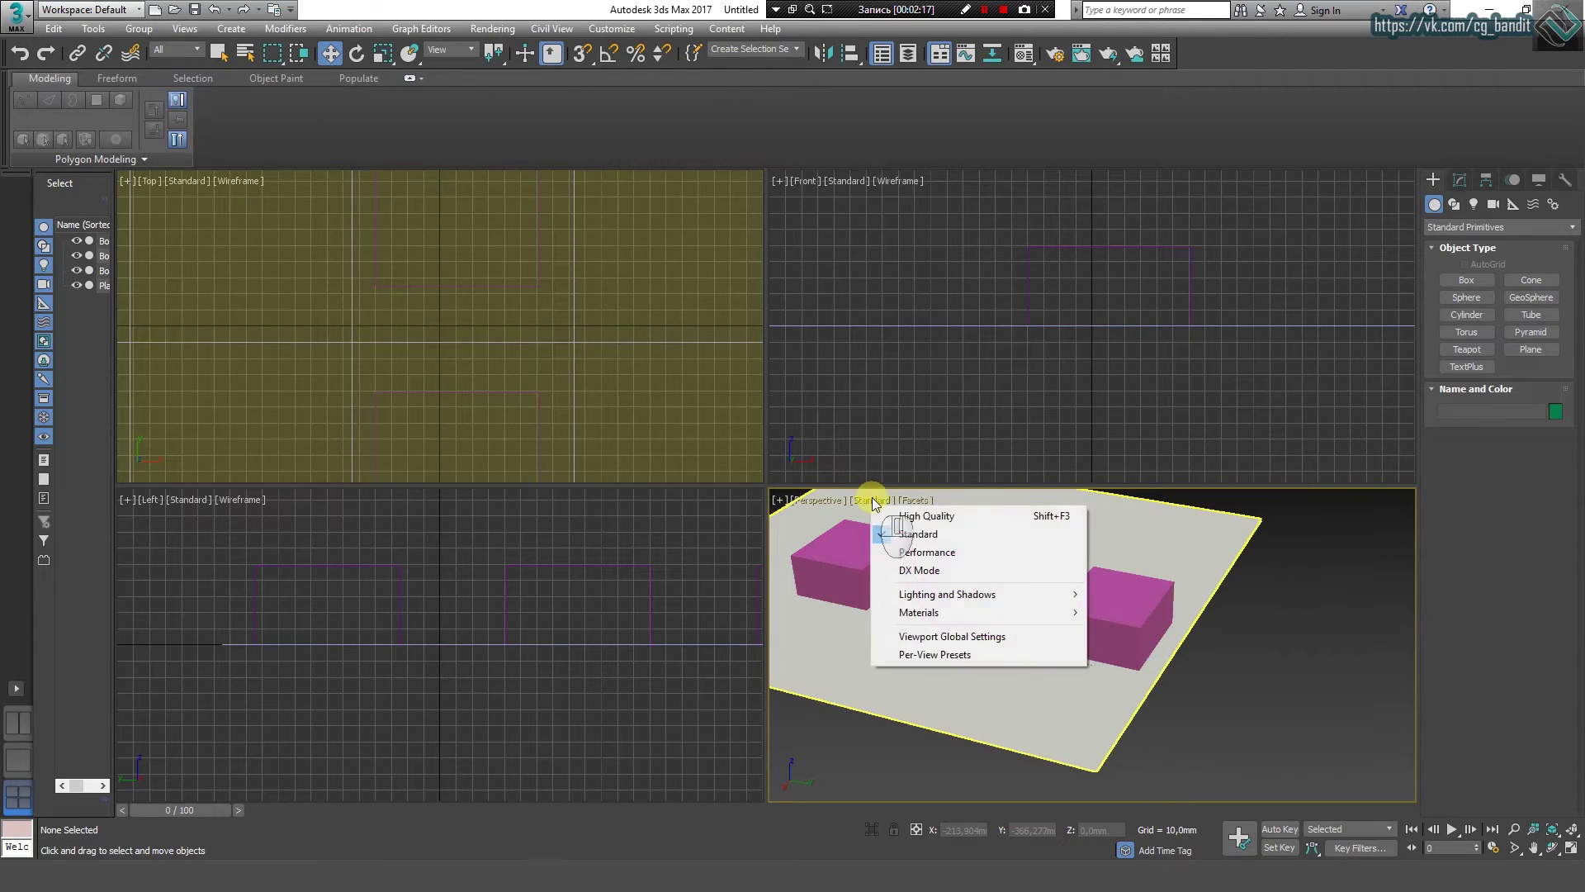
pyautogui.click(933, 551)
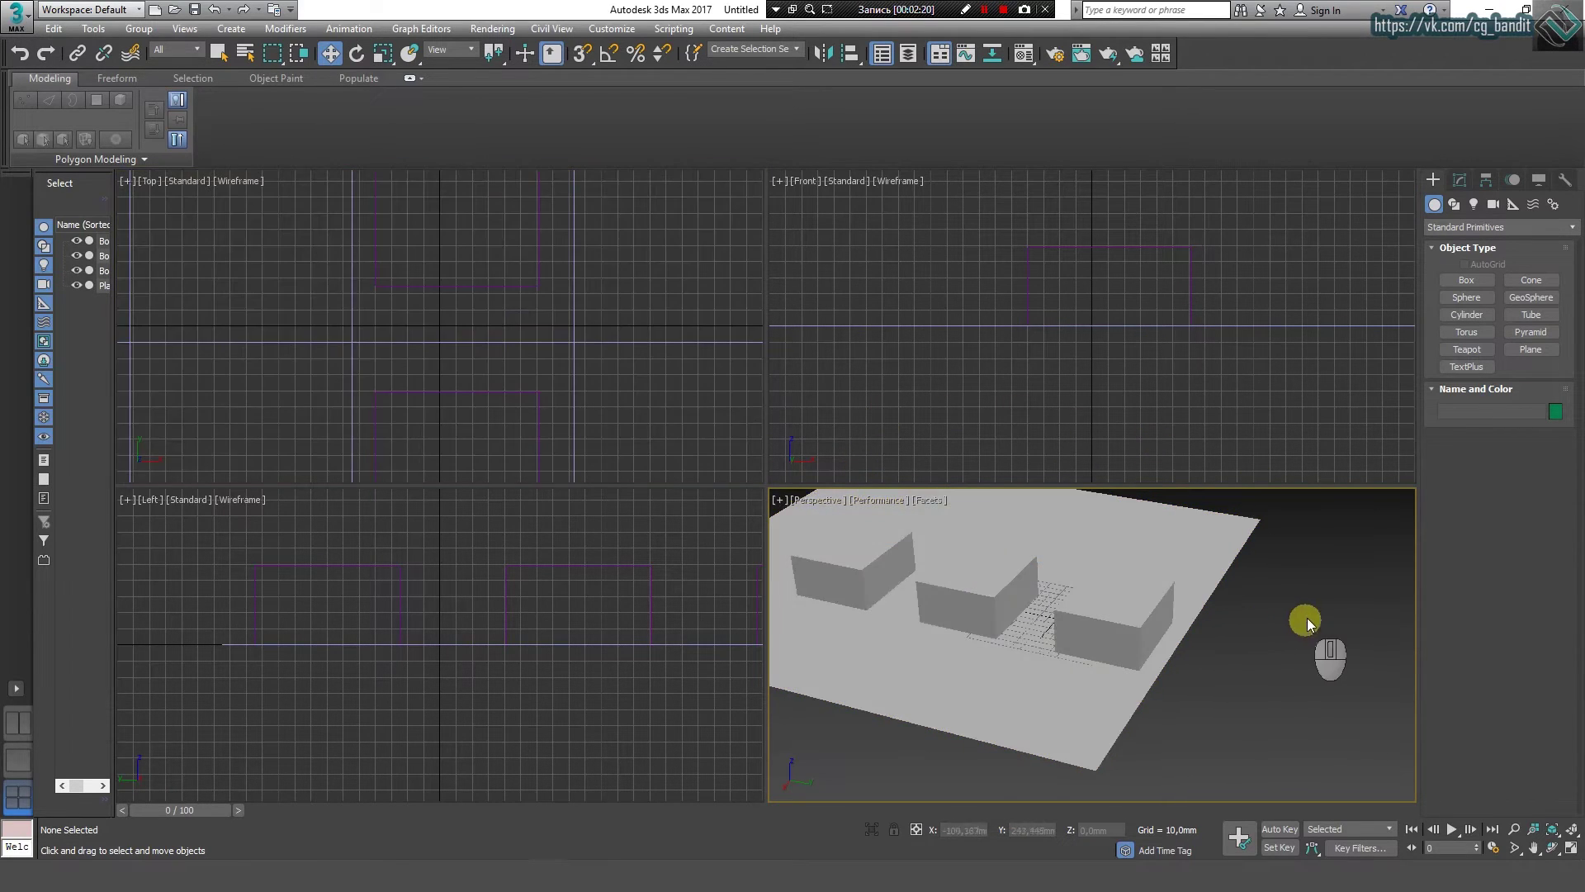
pyautogui.moveTo(1306, 618)
pyautogui.keyDown('alt'); pyautogui.mouseDown(button='middle')
pyautogui.moveTo(1306, 650)
pyautogui.moveTo(1280, 655)
pyautogui.moveTo(1312, 644)
pyautogui.moveTo(1271, 648)
pyautogui.moveTo(1249, 704)
pyautogui.moveTo(1270, 669)
pyautogui.mouseUp(button='middle'); pyautogui.keyUp('alt')
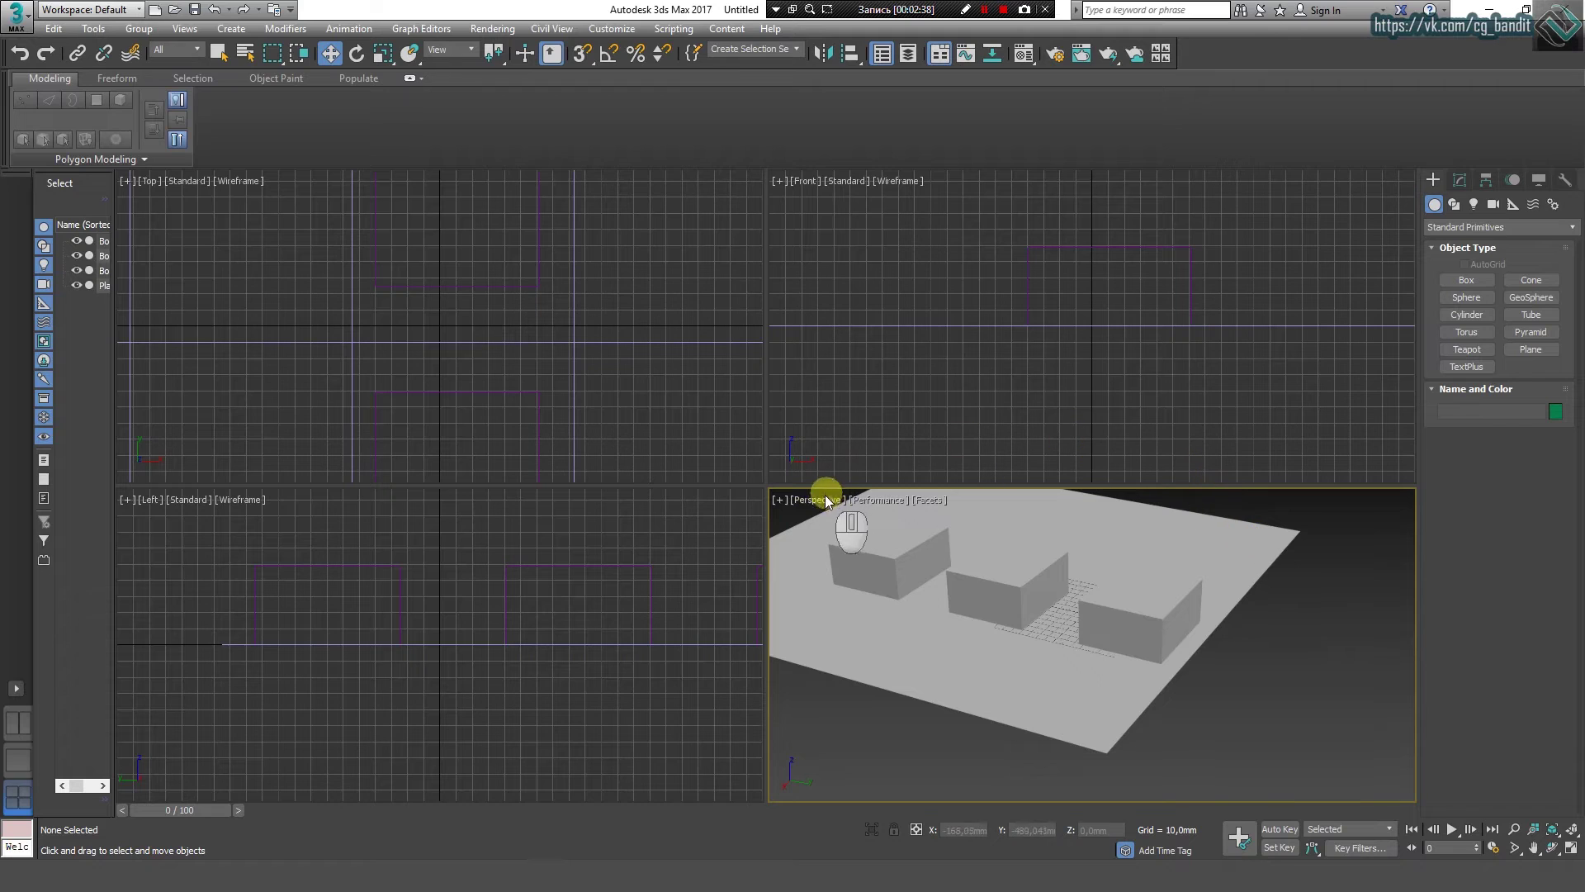
pyautogui.click(880, 500)
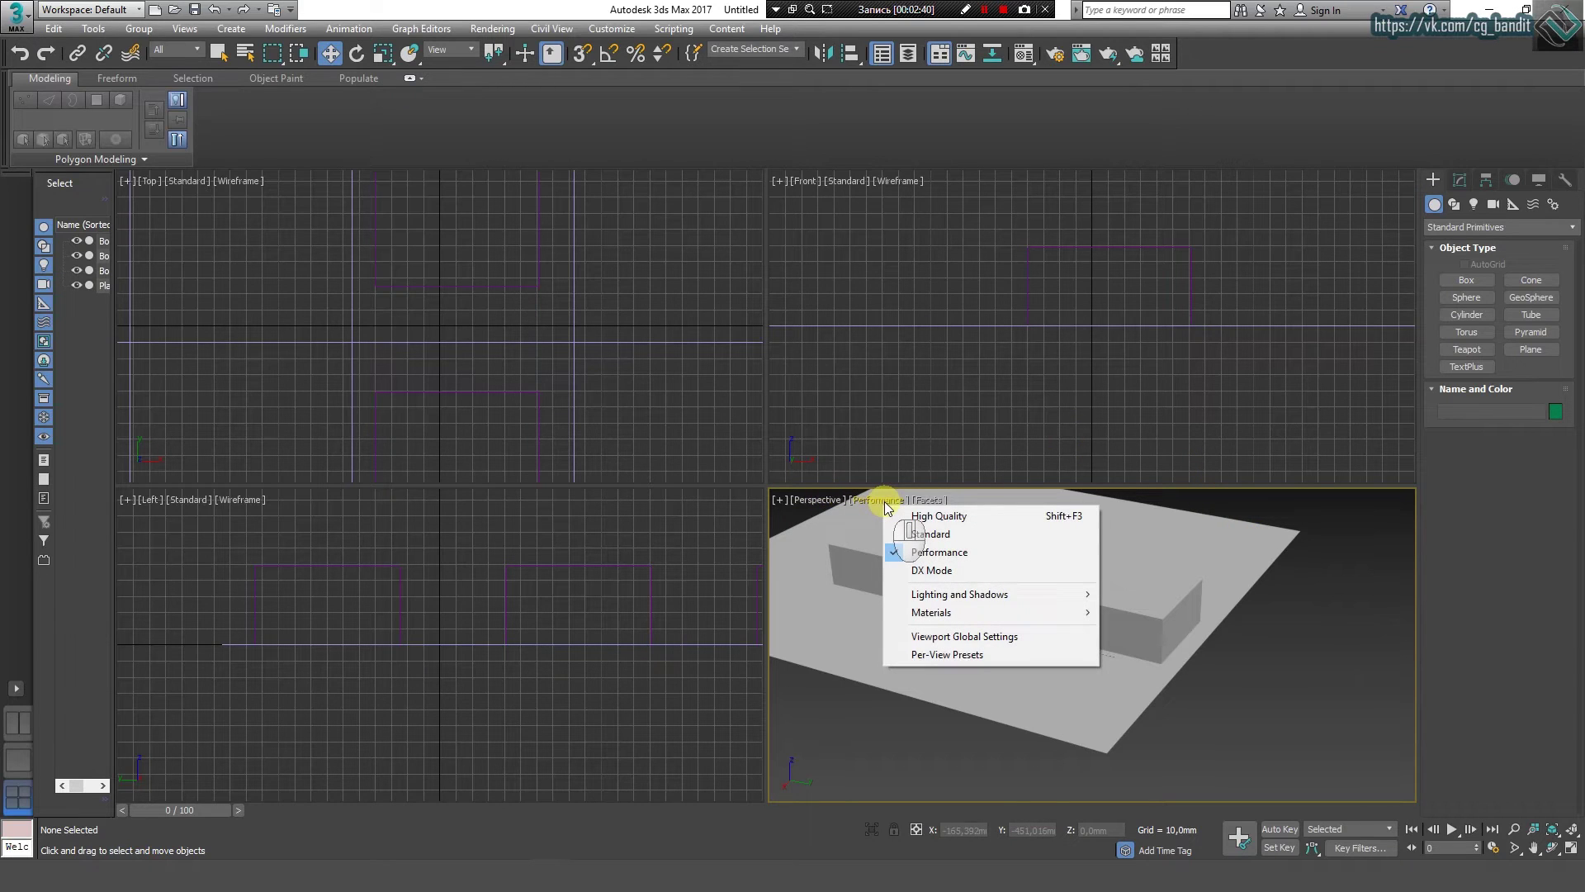
pyautogui.click(912, 534)
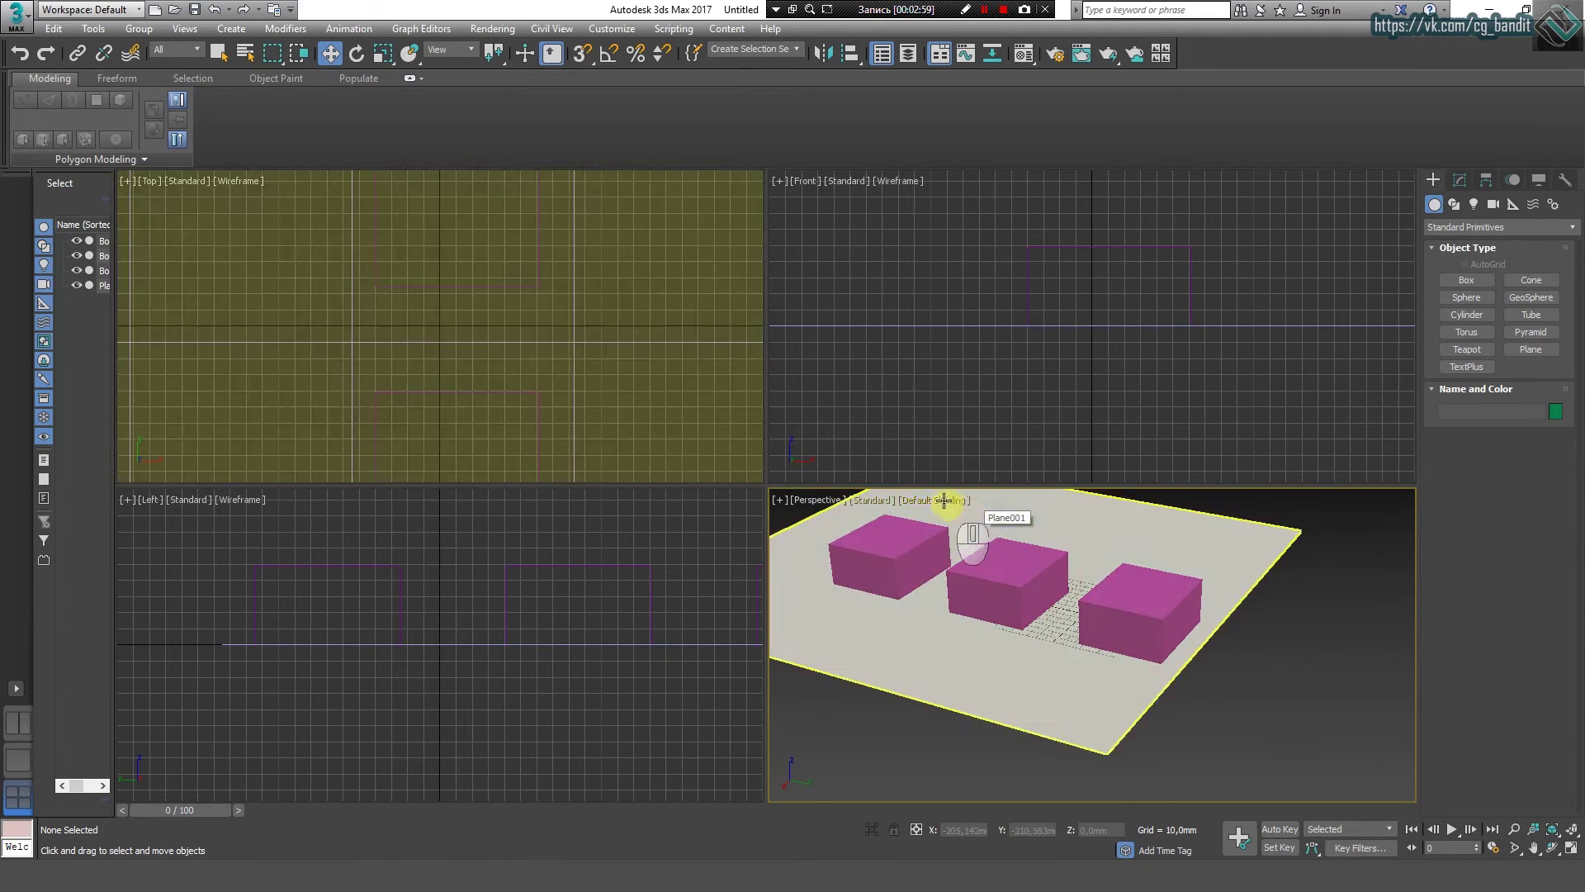
# Step: Create a sphere beside the plane, beyond the row of boxes, in the Perspective viewport and deselect it
pyautogui.keyDown('alt'); pyautogui.moveTo(1061, 517); pyautogui.dragTo(1249, 594, button='middle'); pyautogui.keyUp('alt')
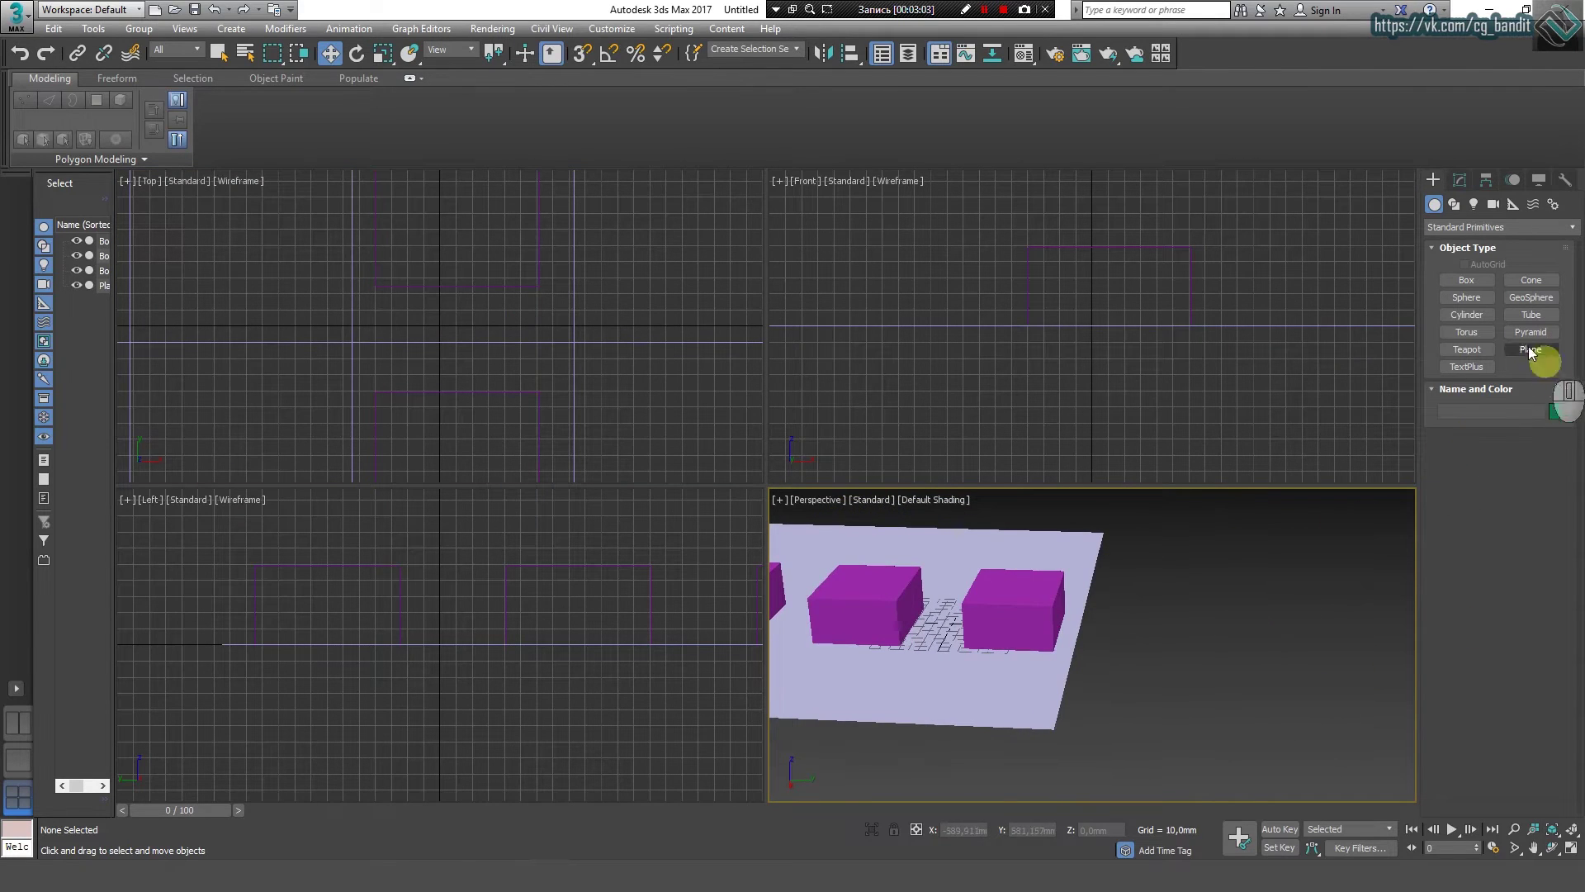
pyautogui.click(1466, 297)
pyautogui.moveTo(1181, 582); pyautogui.dragTo(1182, 538)
pyautogui.press('w')
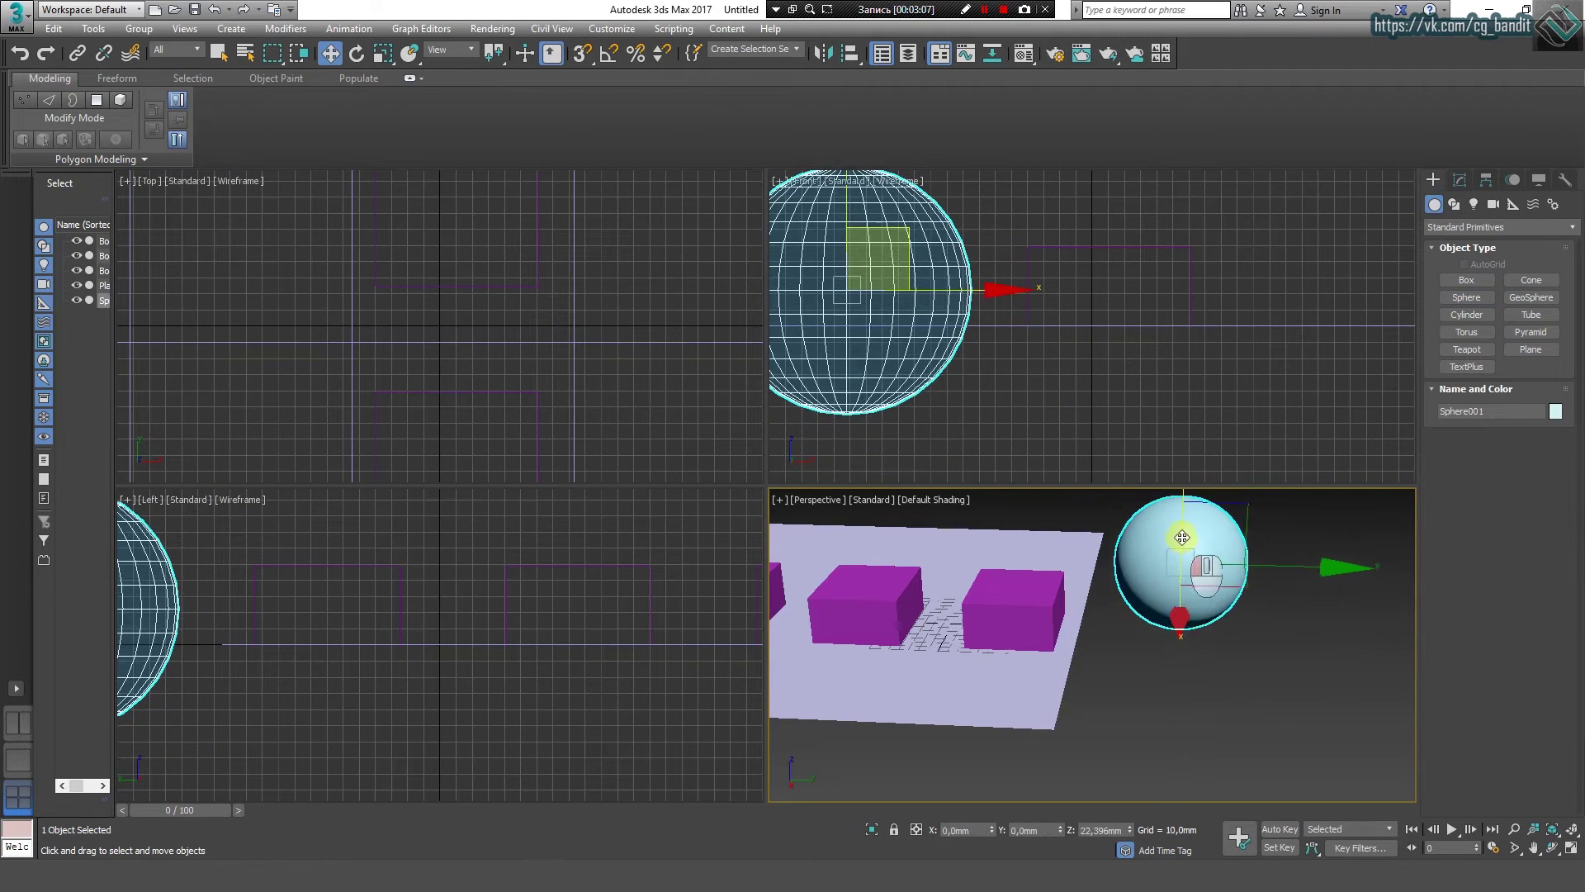
pyautogui.moveTo(1182, 537); pyautogui.dragTo(1155, 574, button='middle')
pyautogui.click(1296, 548)
# Step: Set the Perspective viewport's shading to Facets with the sphere in close view
pyautogui.scroll(3, 1296, 548)
pyautogui.keyDown('alt'); pyautogui.moveTo(1296, 548); pyautogui.dragTo(1176, 556, button='middle'); pyautogui.keyUp('alt')
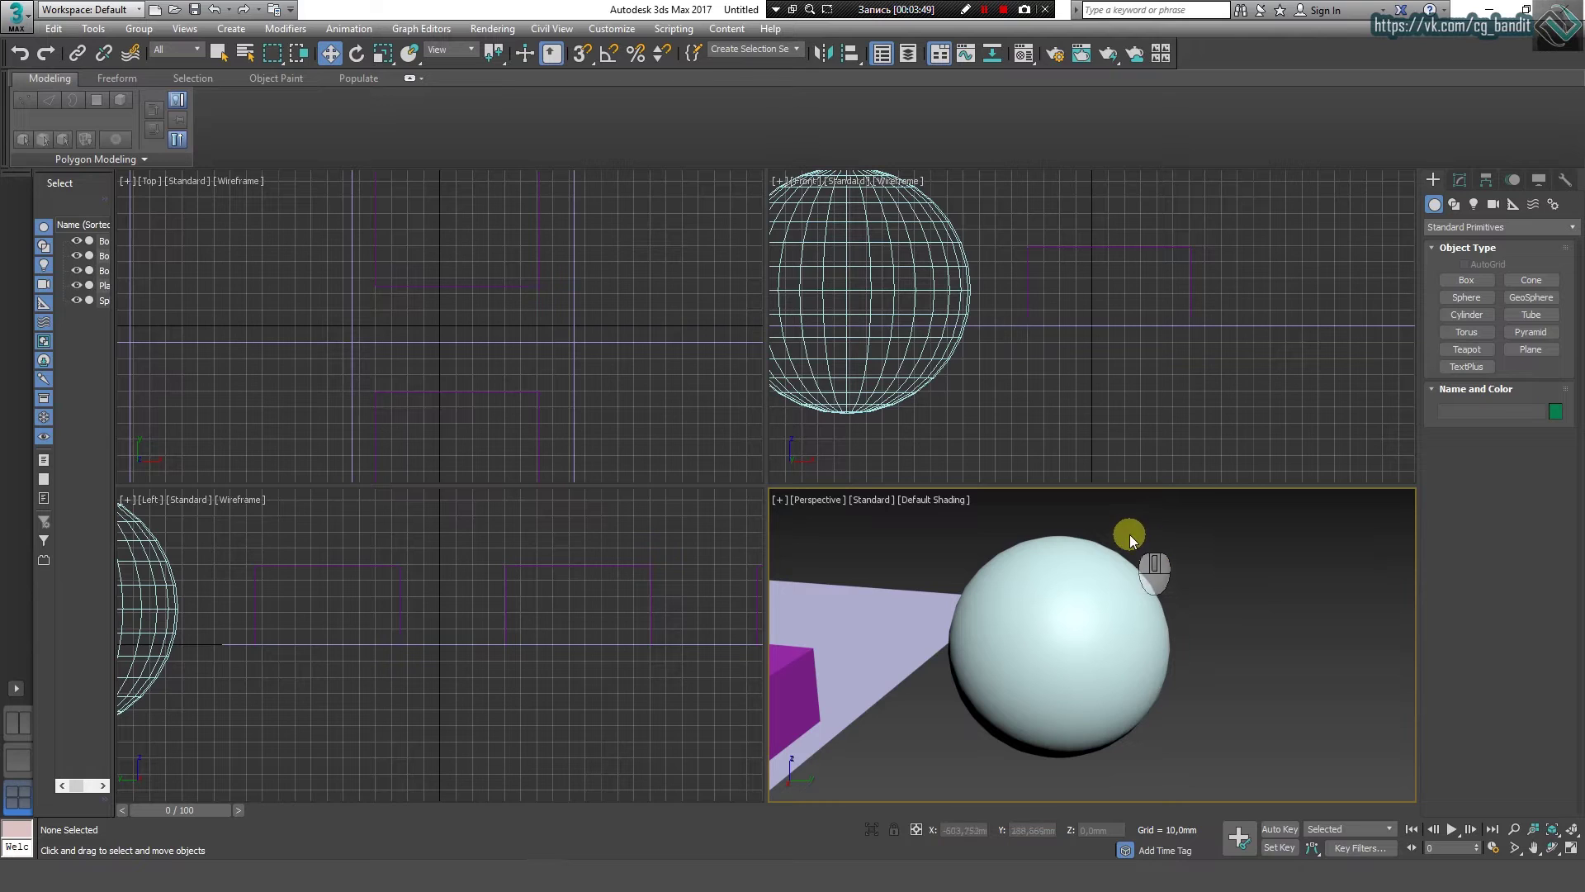
pyautogui.click(939, 501)
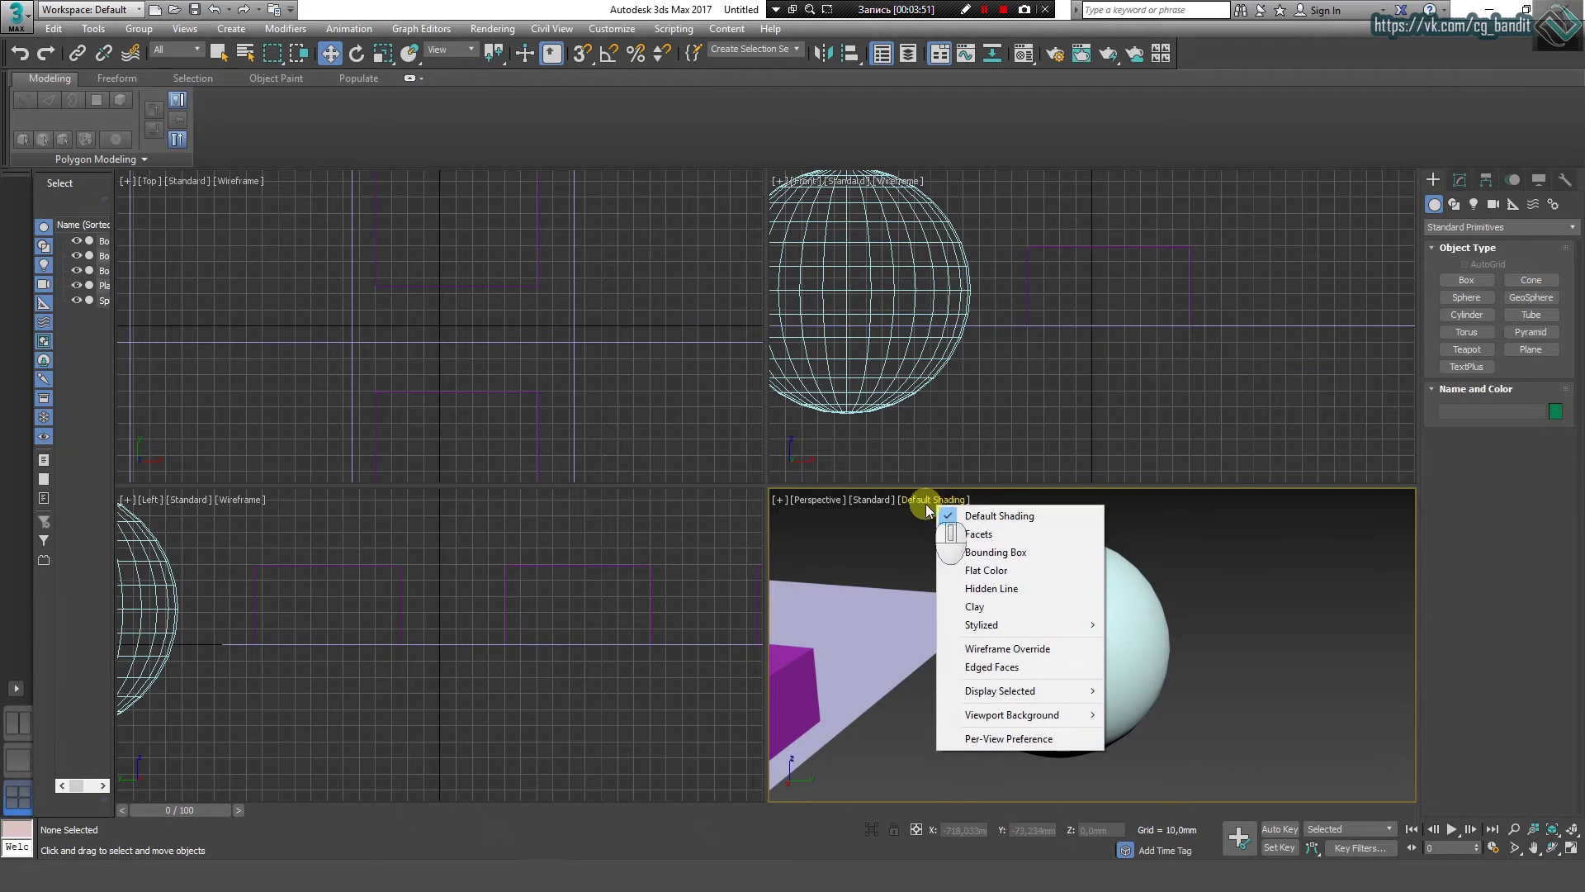
pyautogui.click(1025, 533)
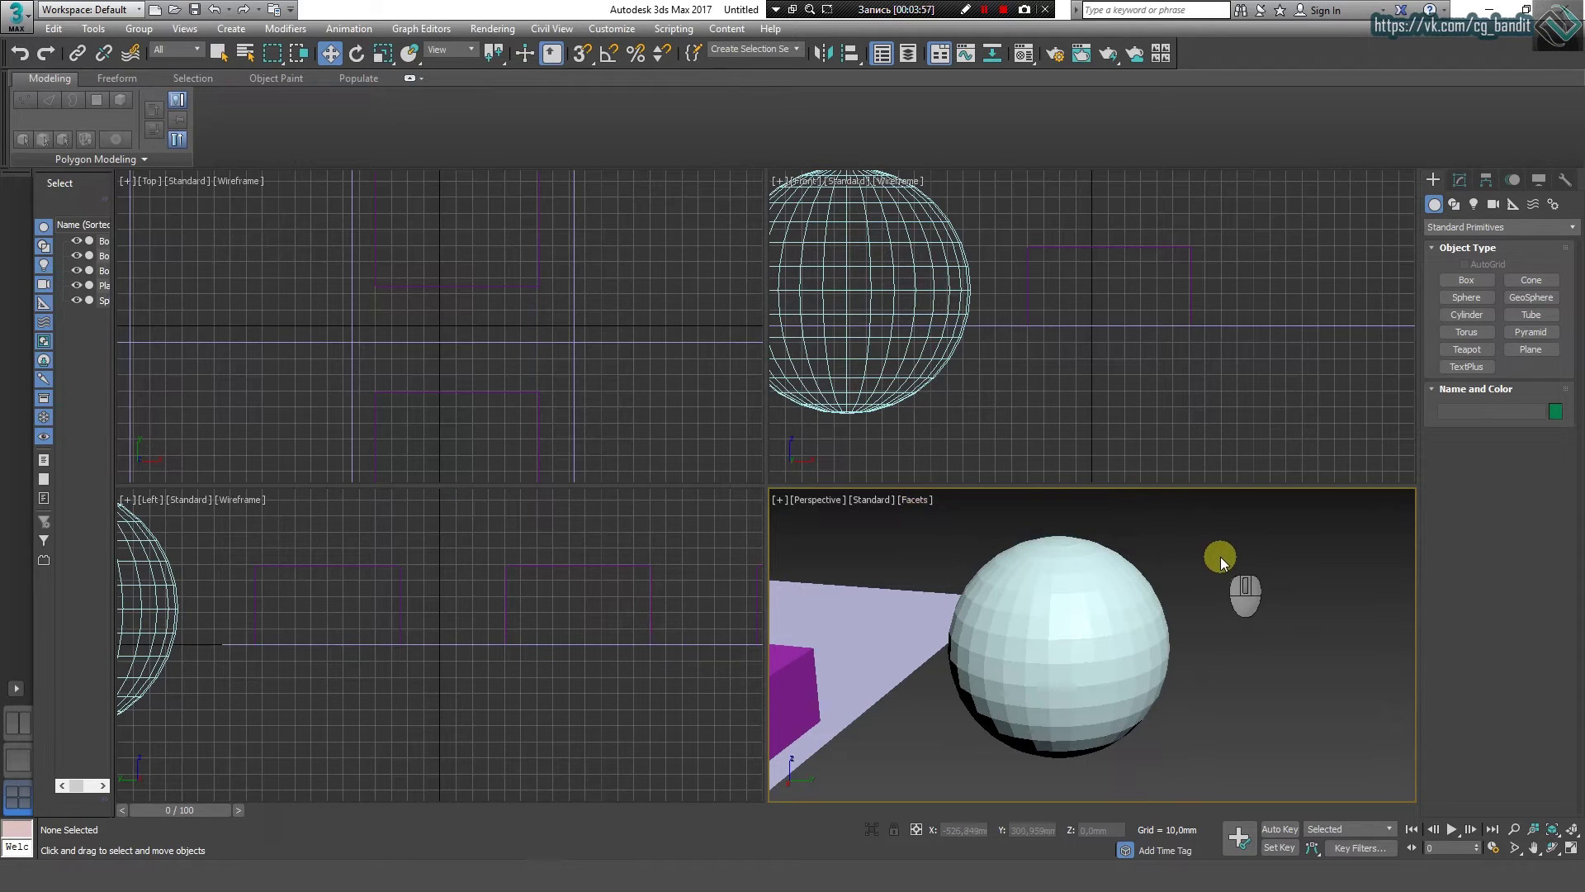
# Step: Examine the sphere's faceted surface in the Perspective viewport from close up and from farther away
pyautogui.moveTo(1220, 557); pyautogui.dragTo(1205, 559, button='middle')
pyautogui.scroll(2, 1207, 561)
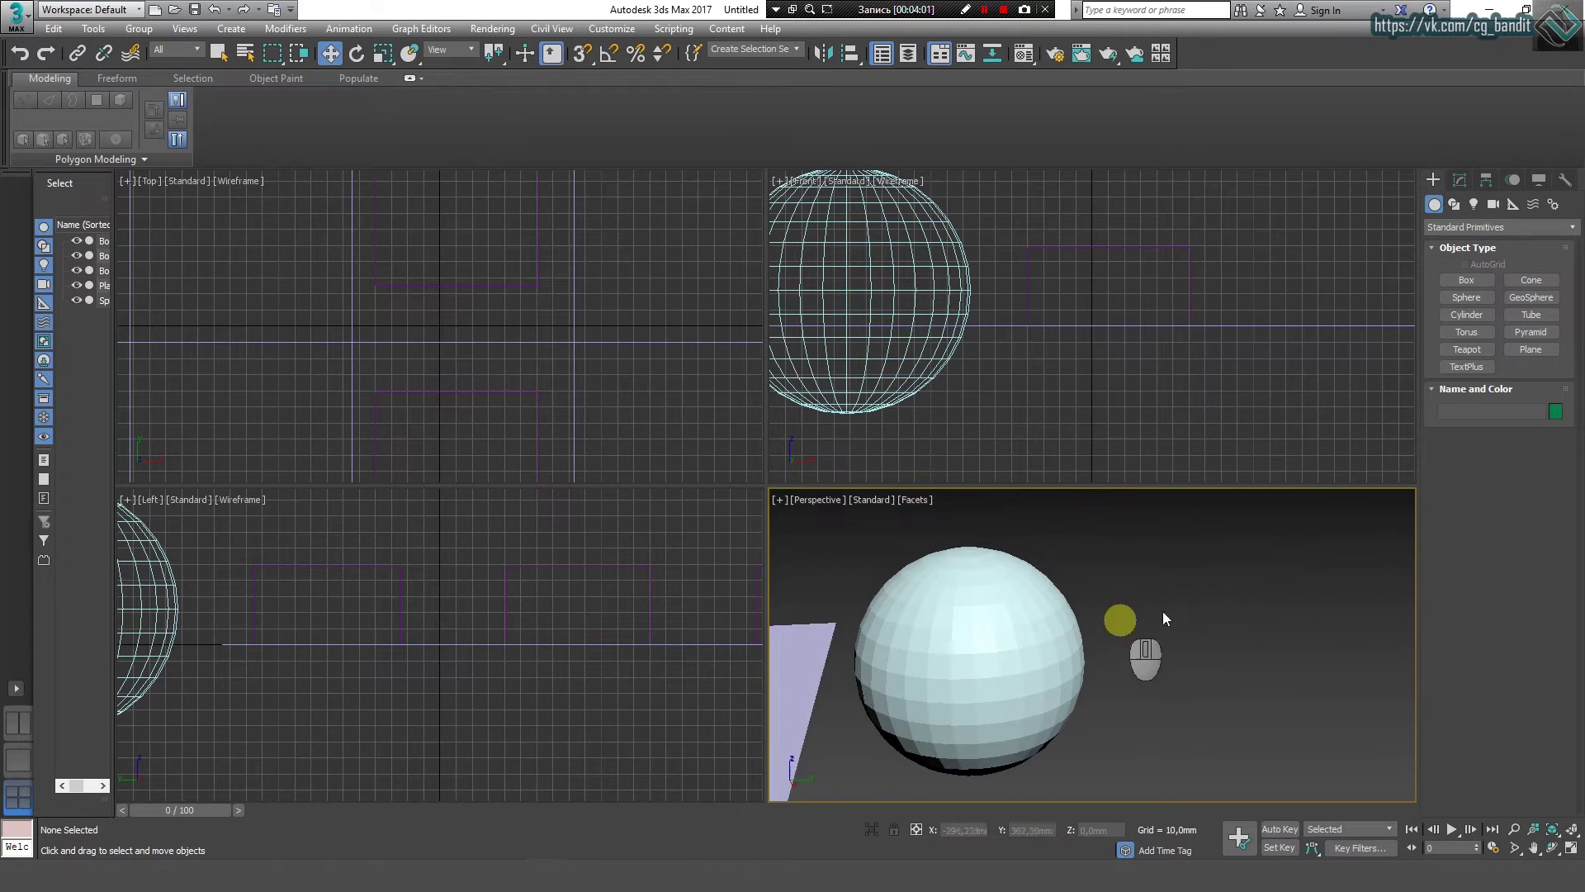
pyautogui.scroll(4, 1110, 648)
pyautogui.scroll(-4, 1152, 593)
pyautogui.scroll(3, 1047, 751)
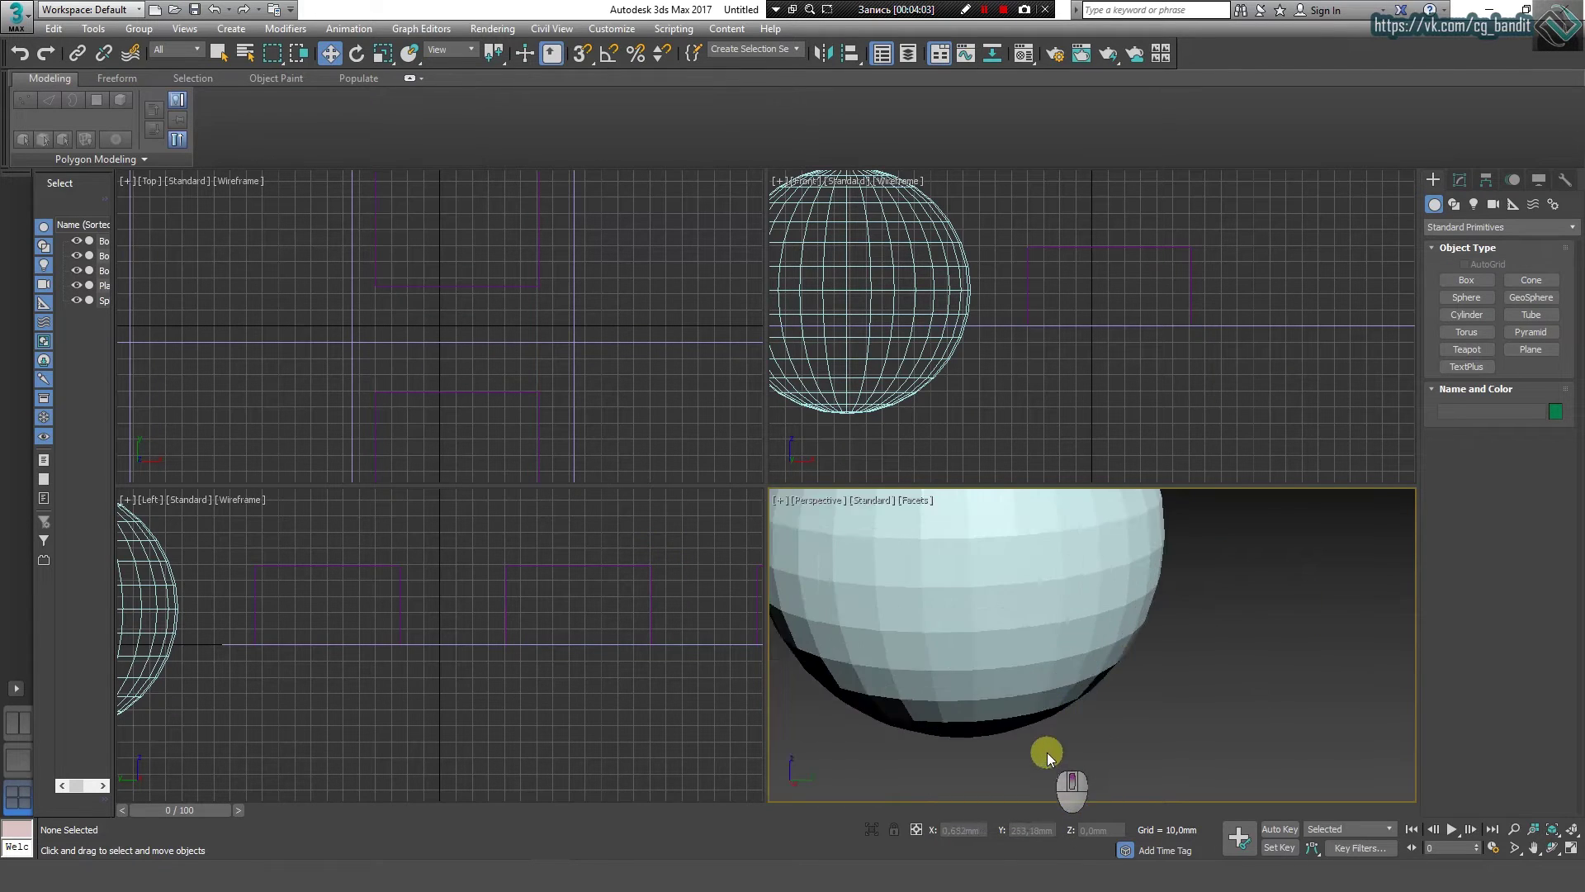
pyautogui.scroll(-4, 1070, 750)
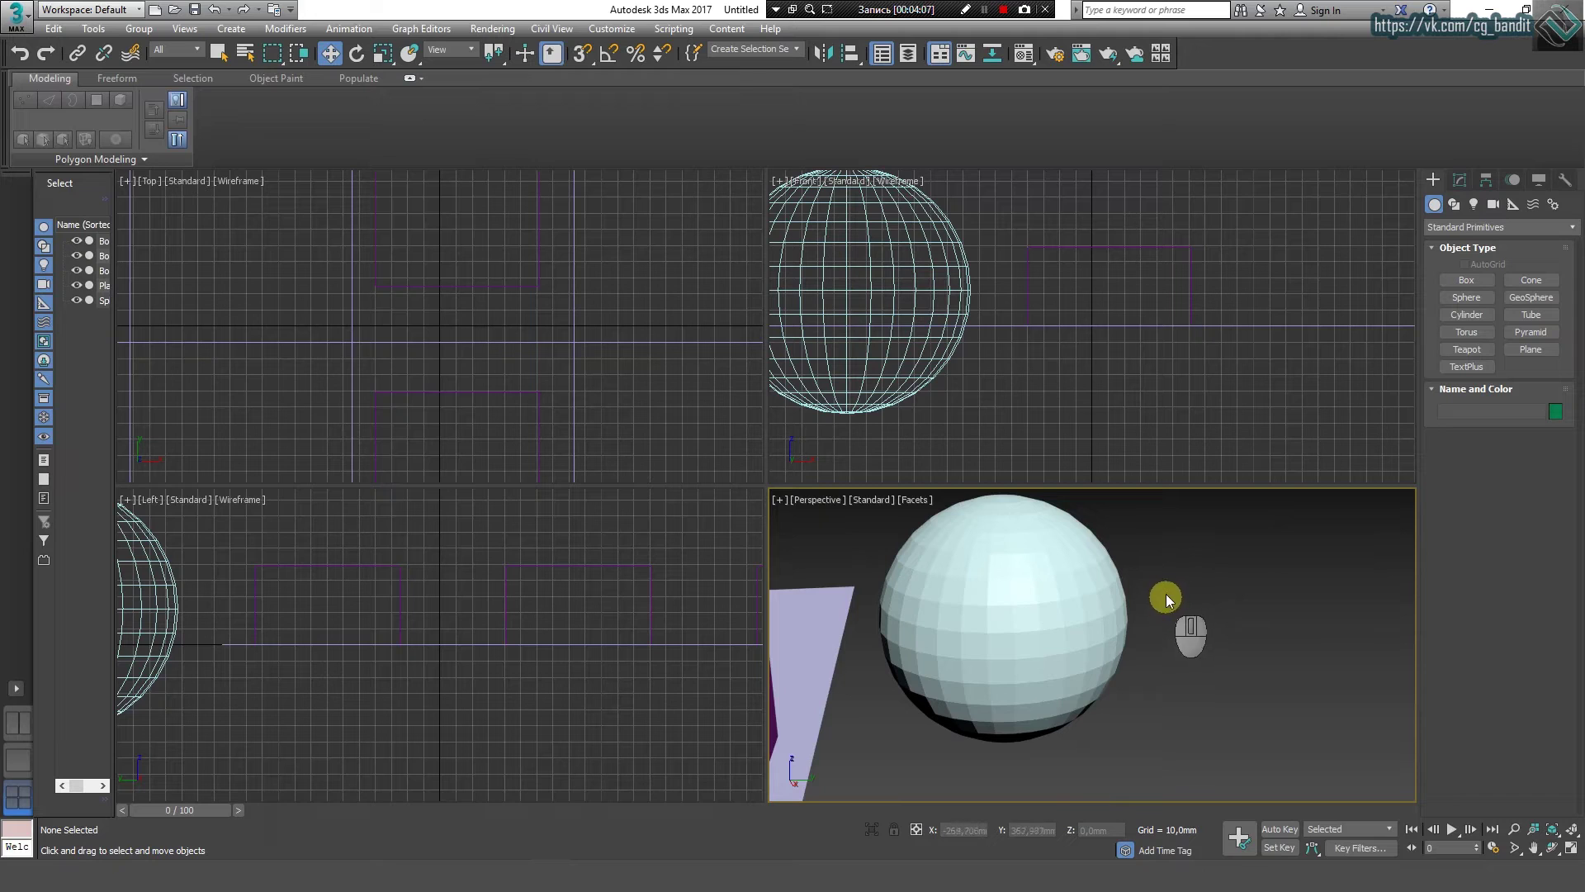
pyautogui.scroll(4, 1155, 582)
pyautogui.scroll(-3, 1221, 591)
pyautogui.scroll(-2, 1234, 591)
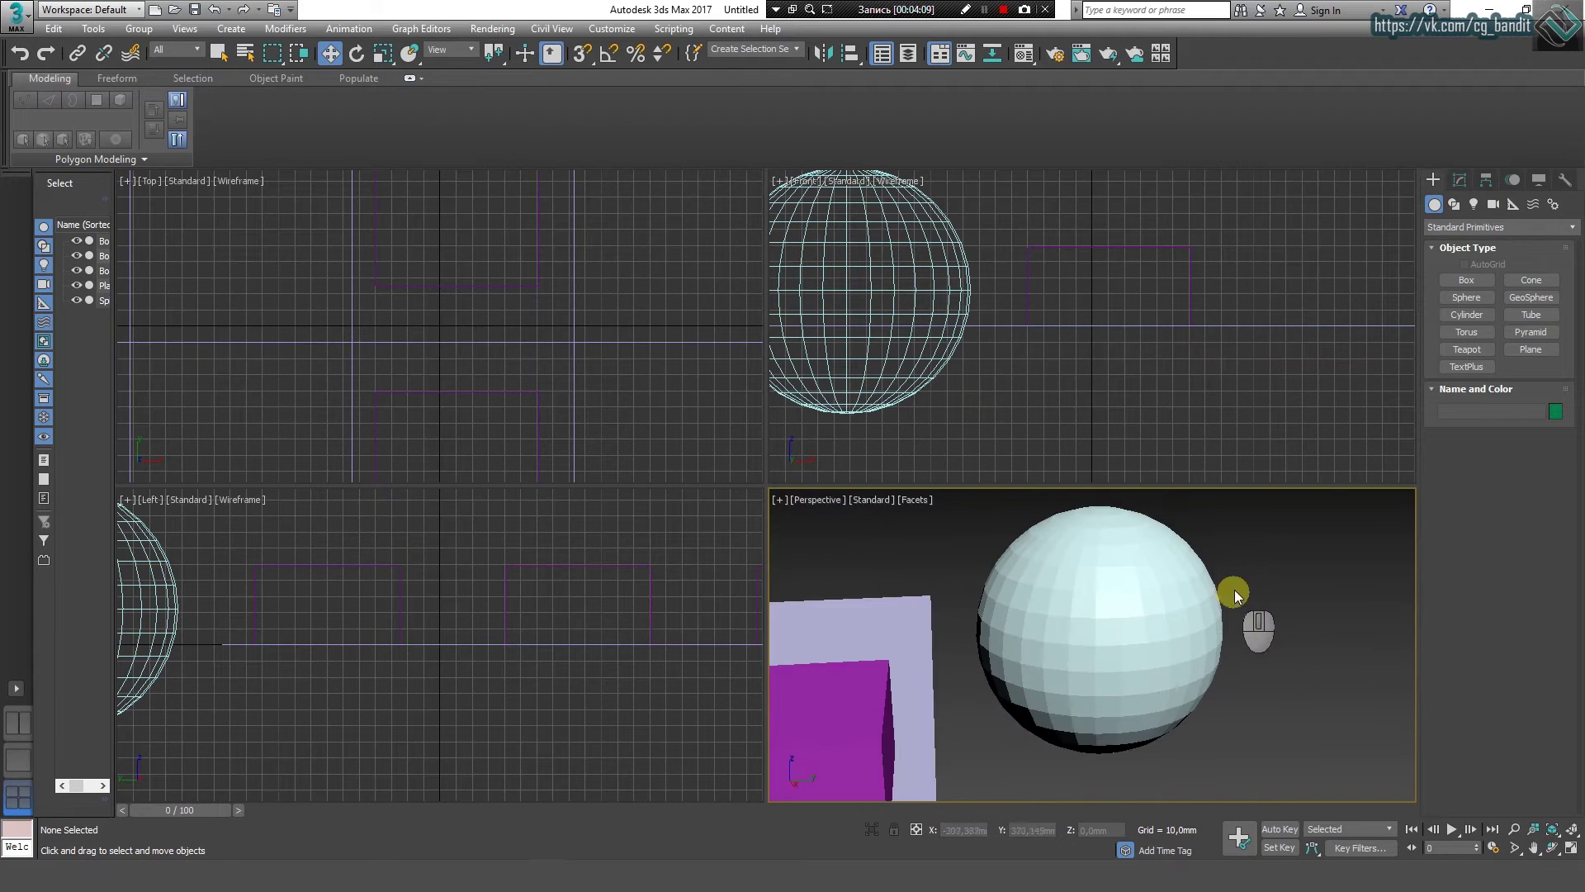
# Step: Try Default Shading on the sphere in the Perspective viewport for comparison and return the shading to Facets
pyautogui.click(913, 501)
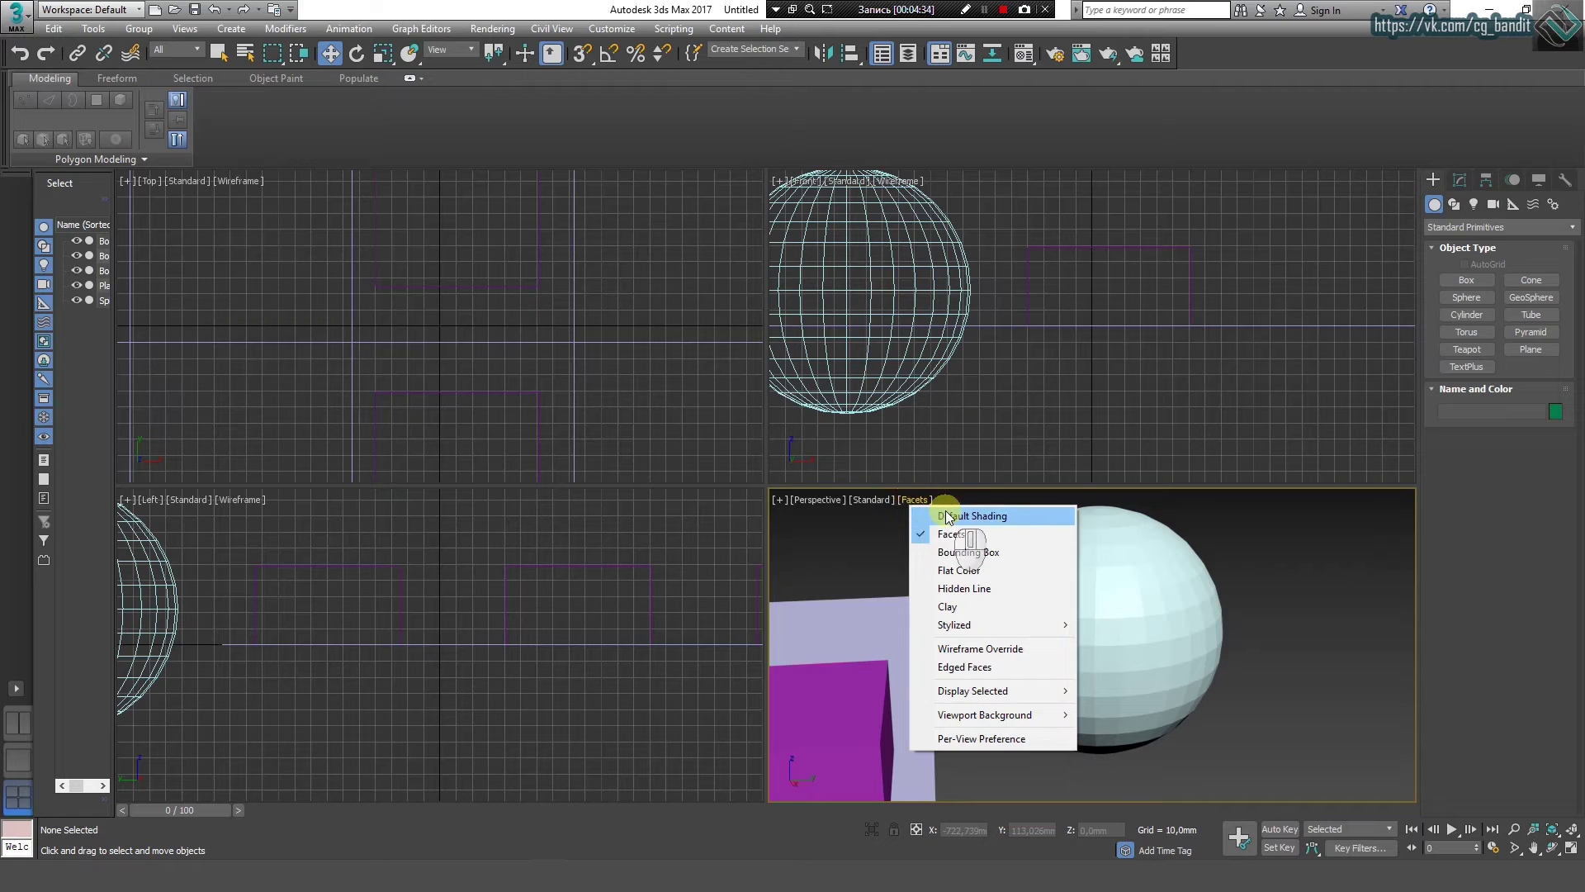
pyautogui.click(945, 516)
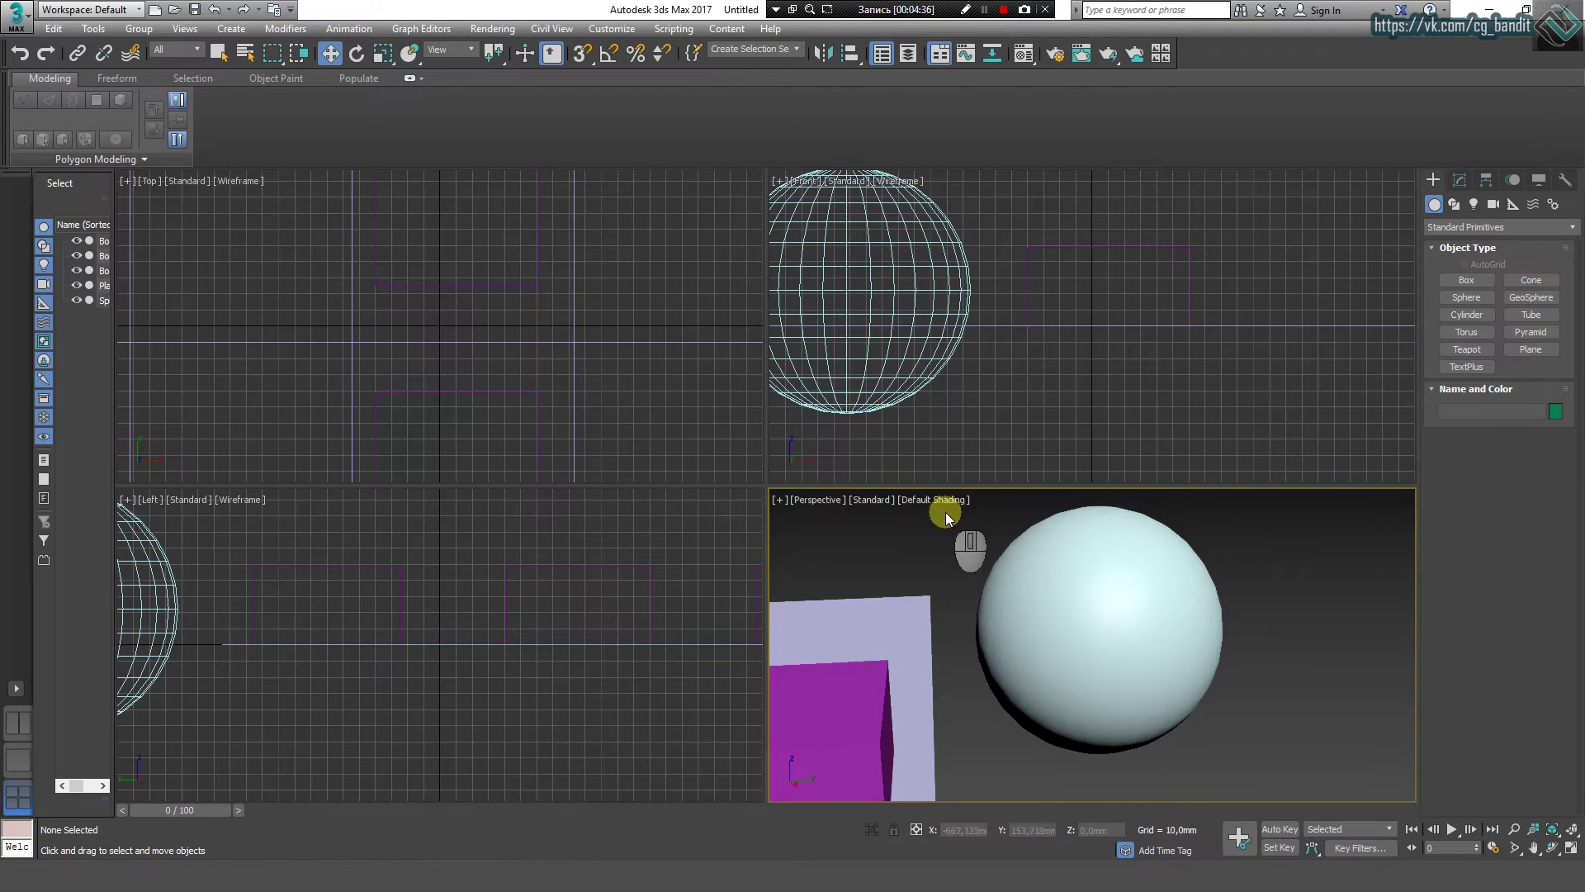
pyautogui.moveTo(944, 512); pyautogui.dragTo(948, 532, button='middle')
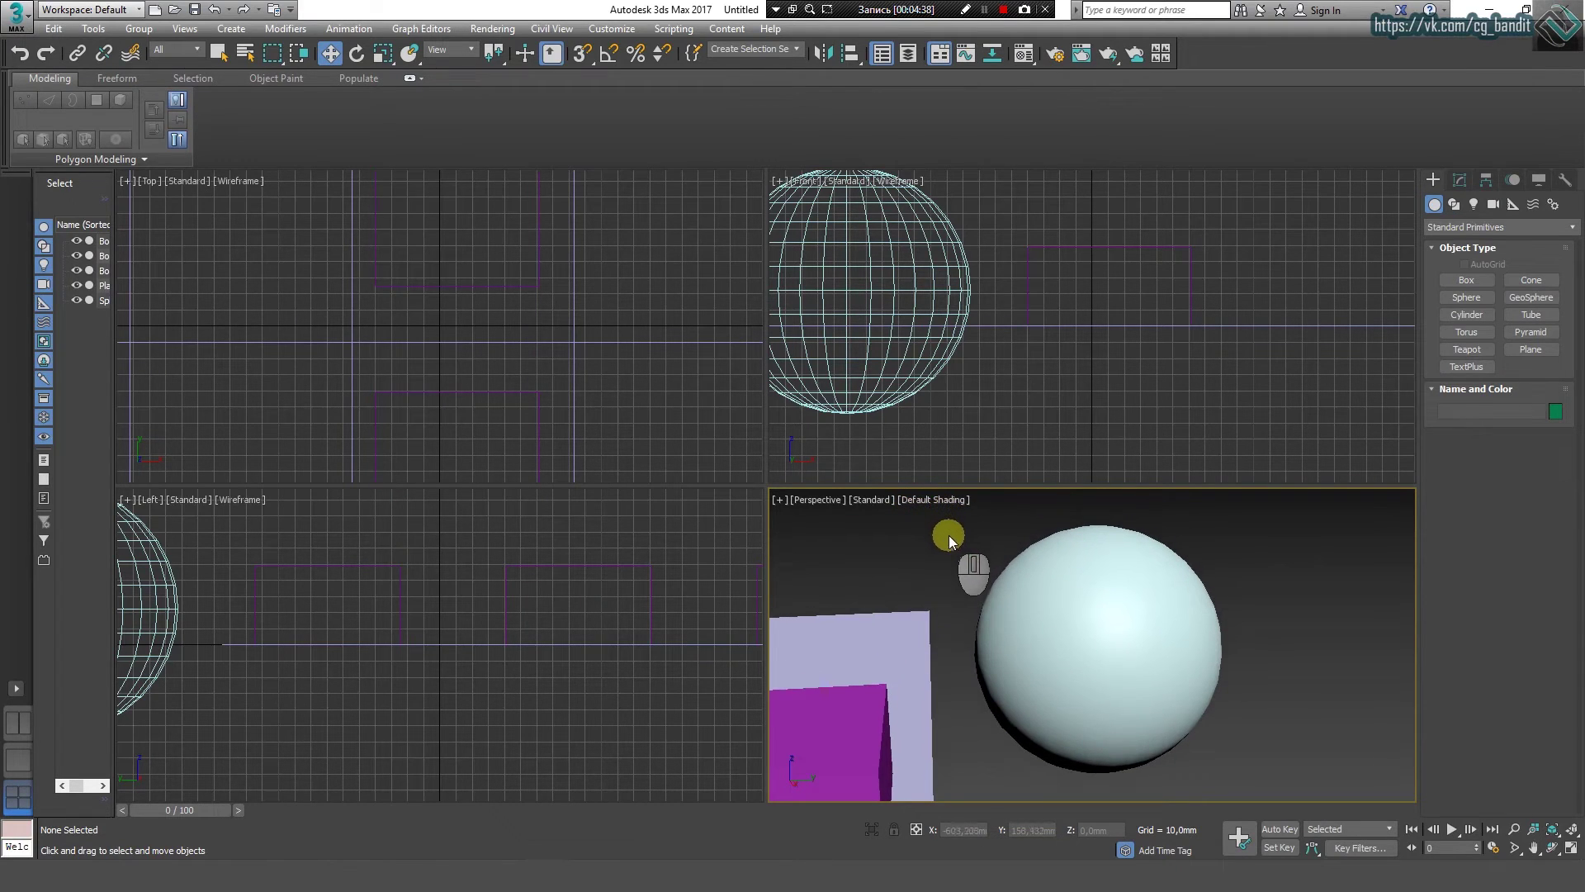
pyautogui.click(945, 500)
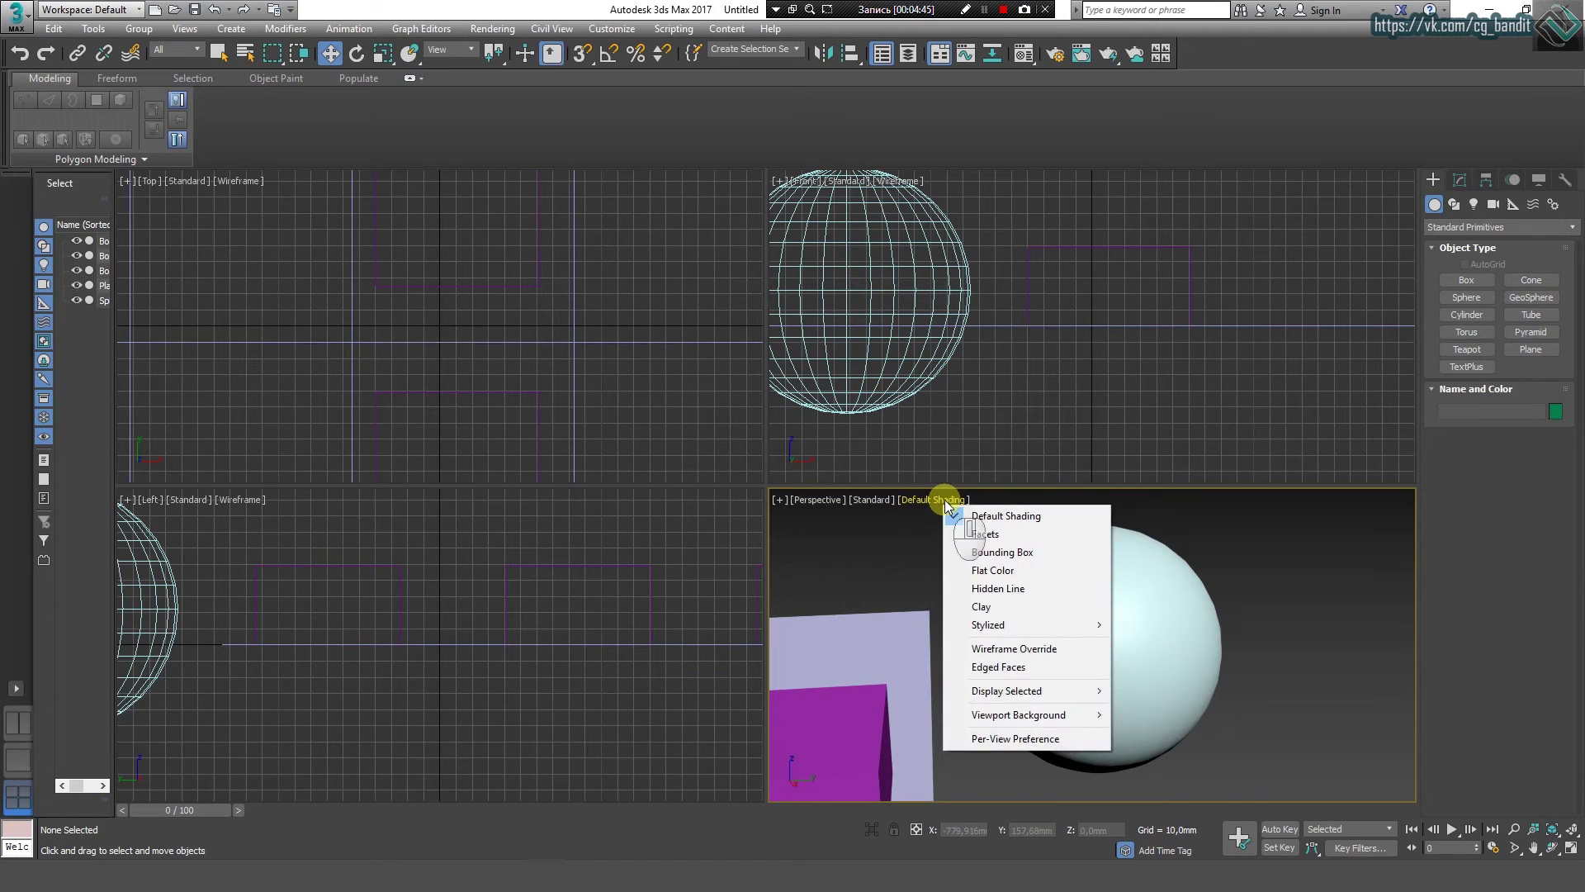
pyautogui.click(984, 533)
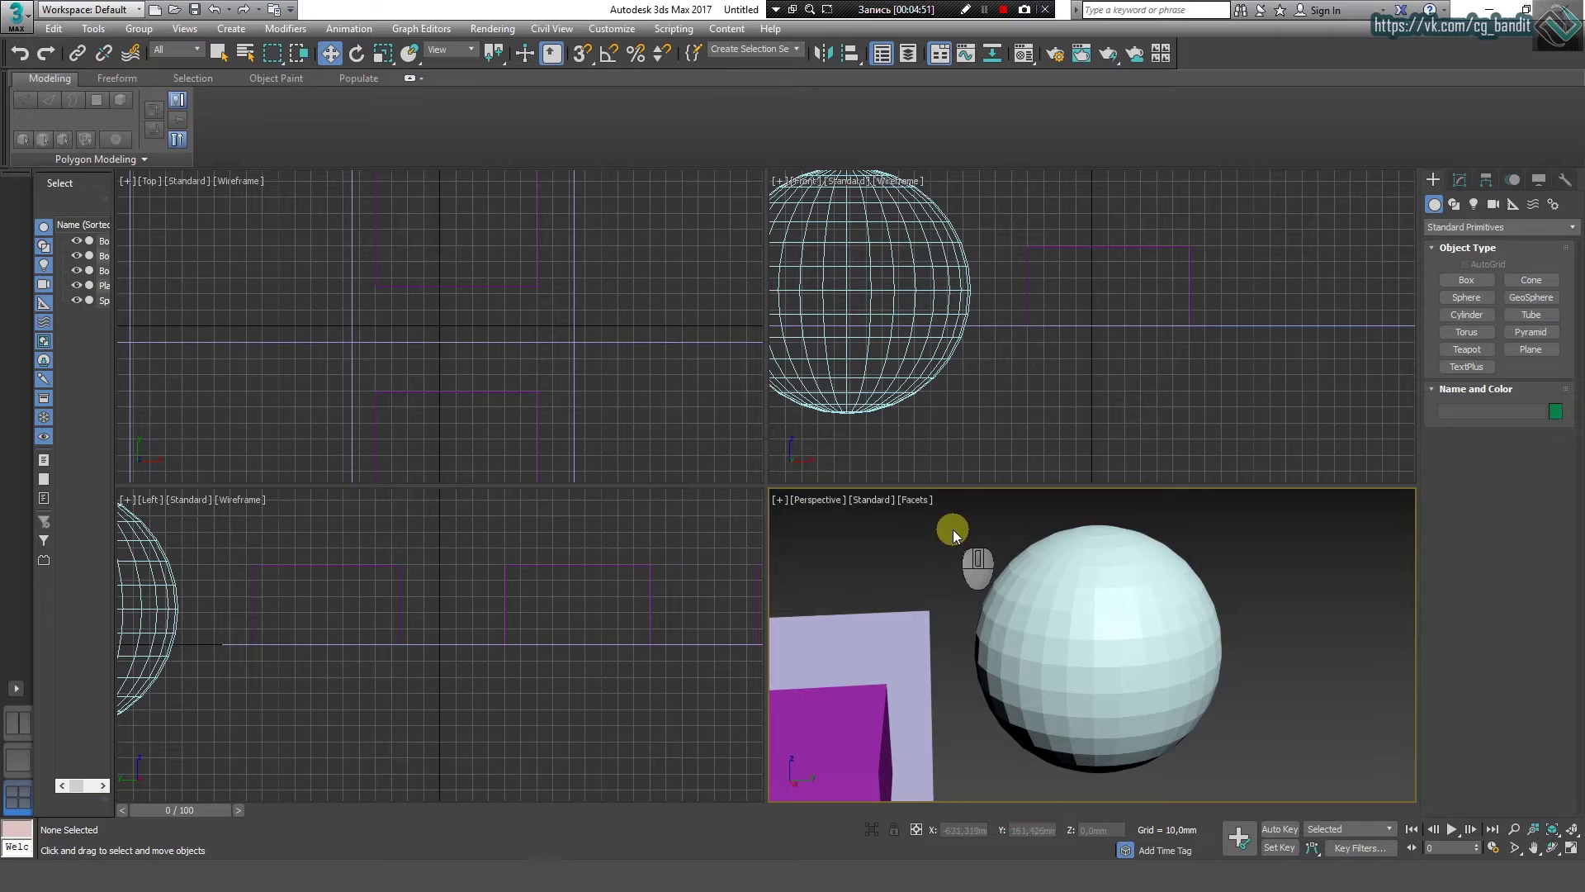
# Step: Open the Perspective viewport's shading options with both the sphere and the nearest box in view
pyautogui.moveTo(953, 529)
pyautogui.keyDown('alt'); pyautogui.mouseDown(button='middle')
pyautogui.moveTo(929, 538)
pyautogui.moveTo(988, 528)
pyautogui.moveTo(898, 551)
pyautogui.moveTo(940, 551)
pyautogui.moveTo(928, 521)
pyautogui.mouseUp(button='middle'); pyautogui.keyUp('alt')
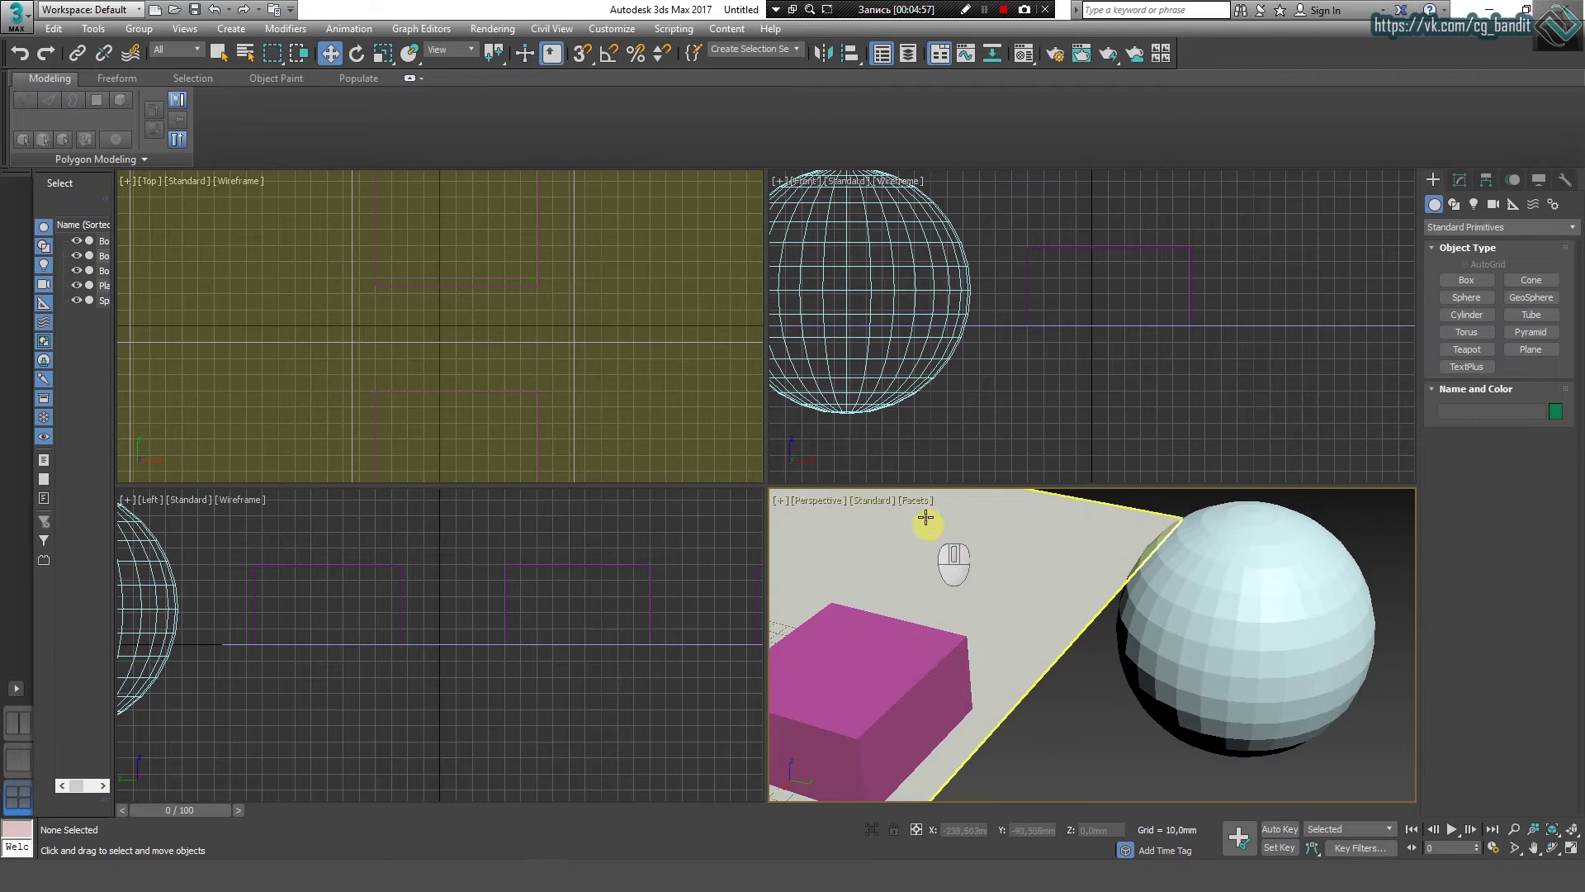
pyautogui.click(914, 500)
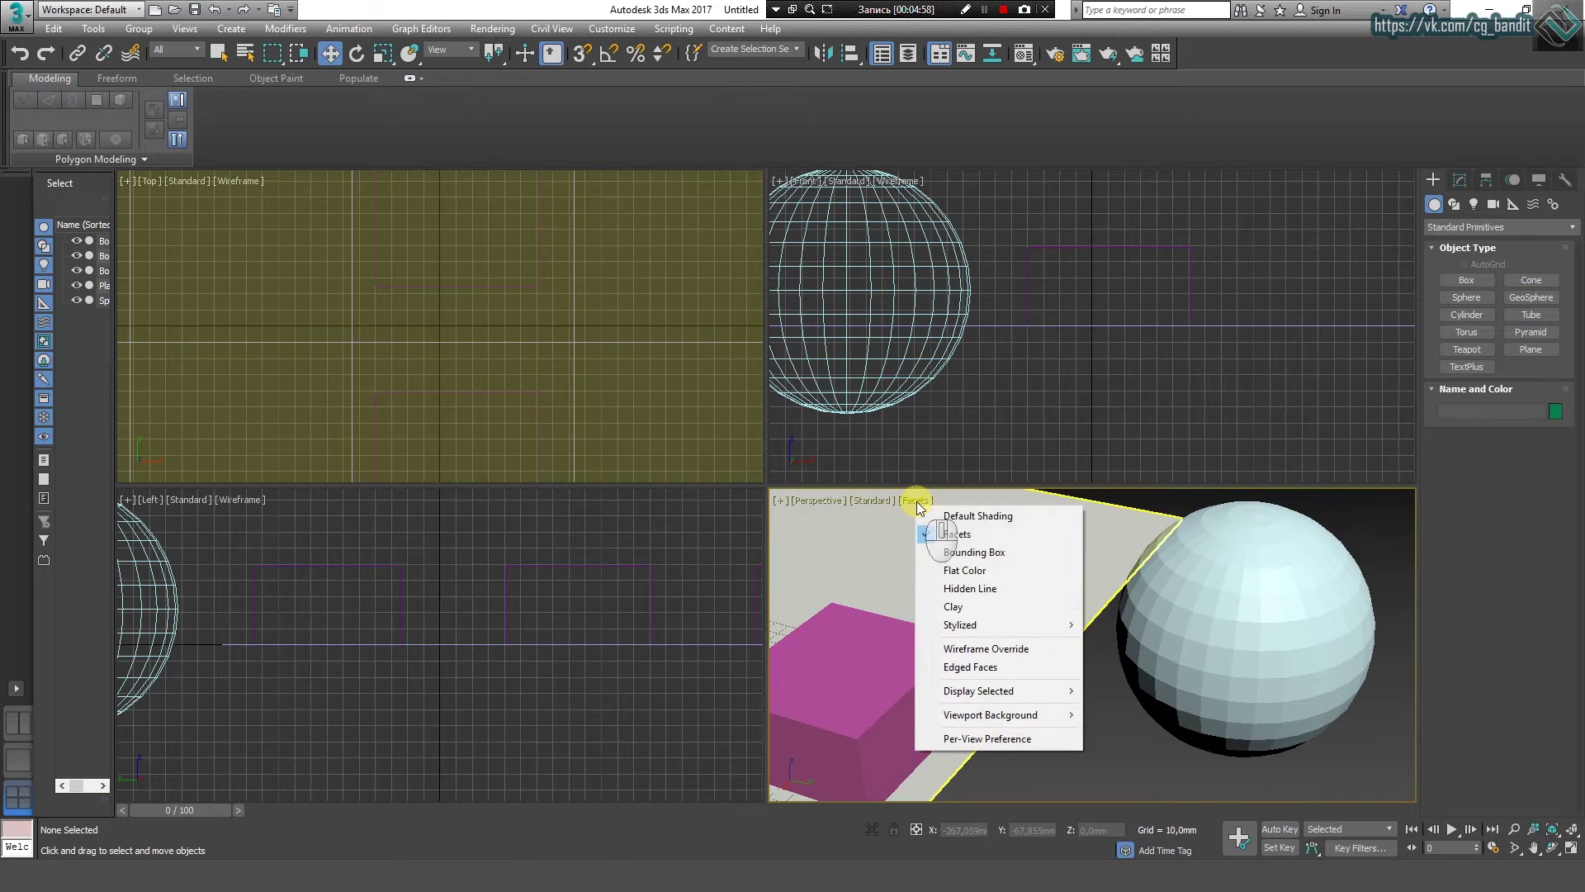
# Step: Display the Perspective viewport in Bounding Box mode, and return it to Default Shading
pyautogui.click(971, 549)
pyautogui.scroll(-5, 1040, 538)
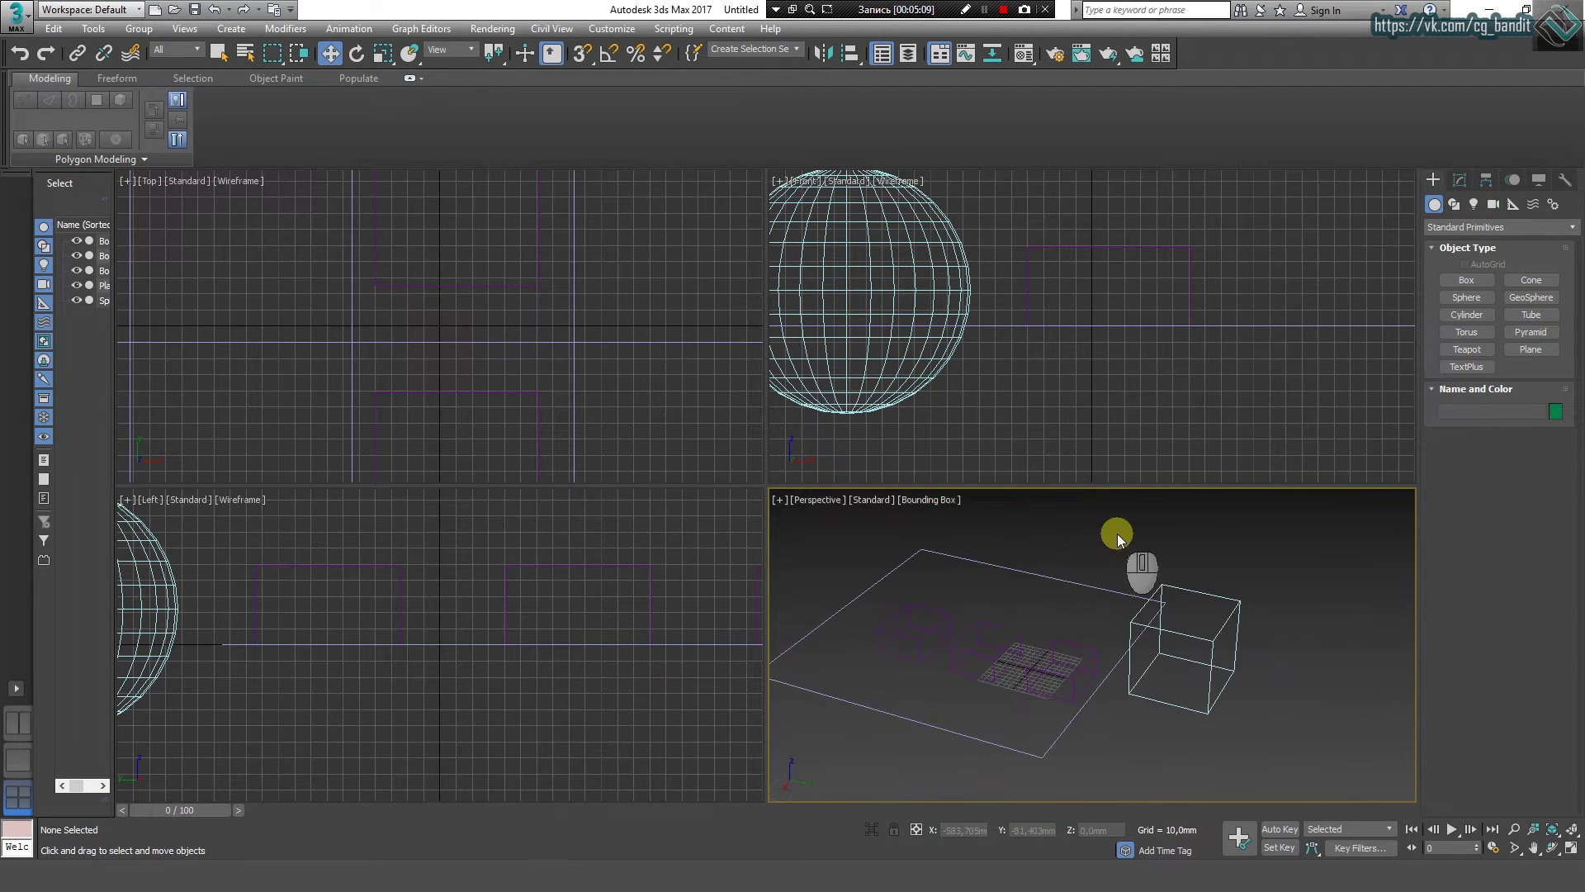
pyautogui.click(933, 508)
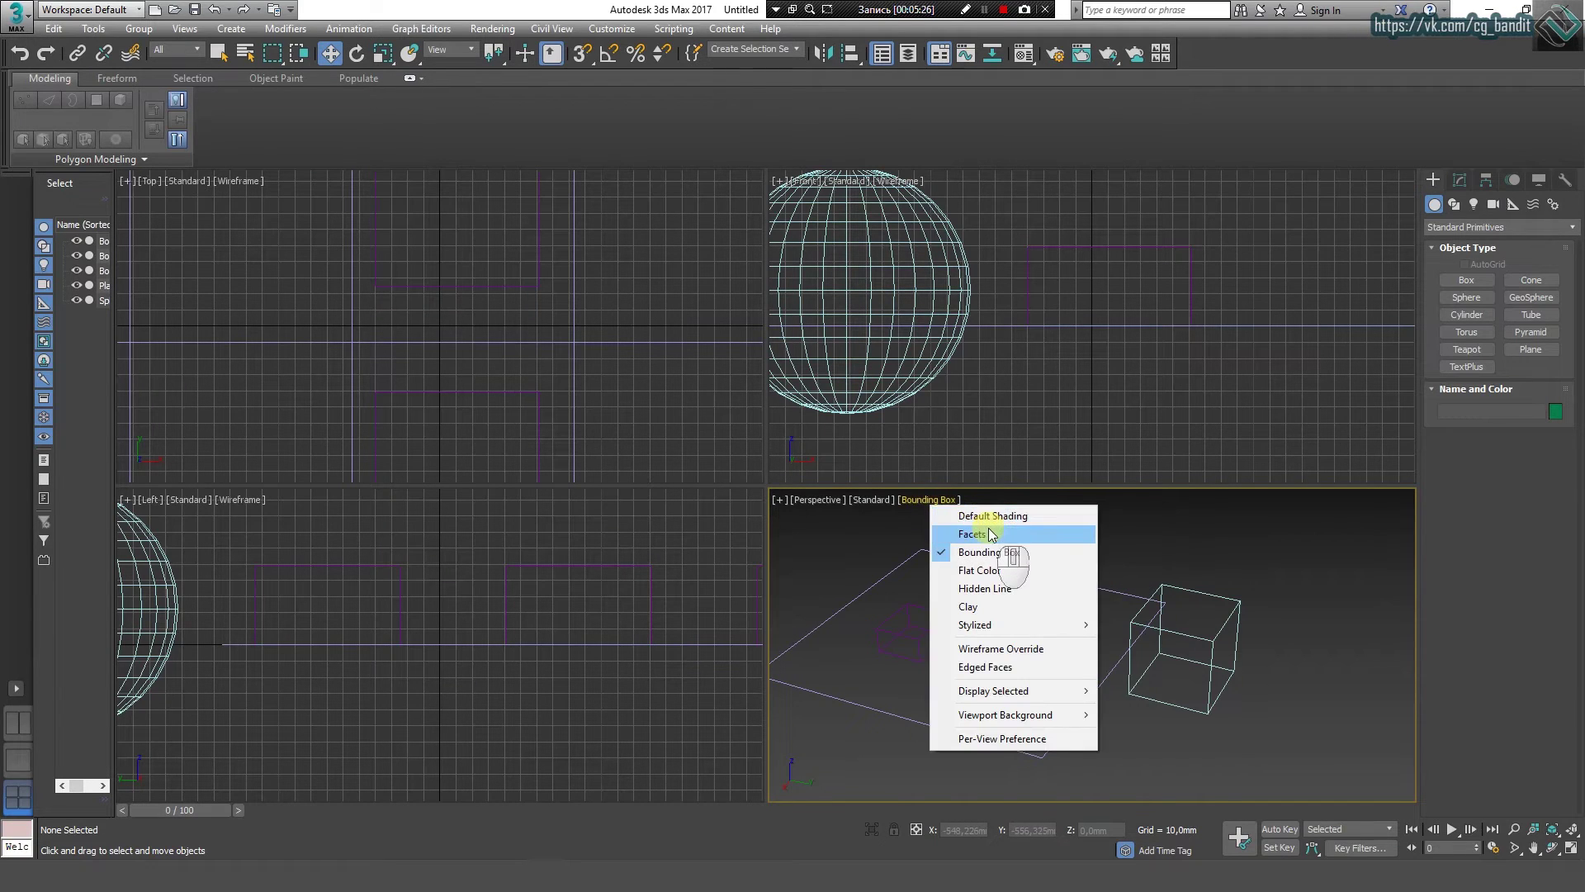
pyautogui.click(991, 516)
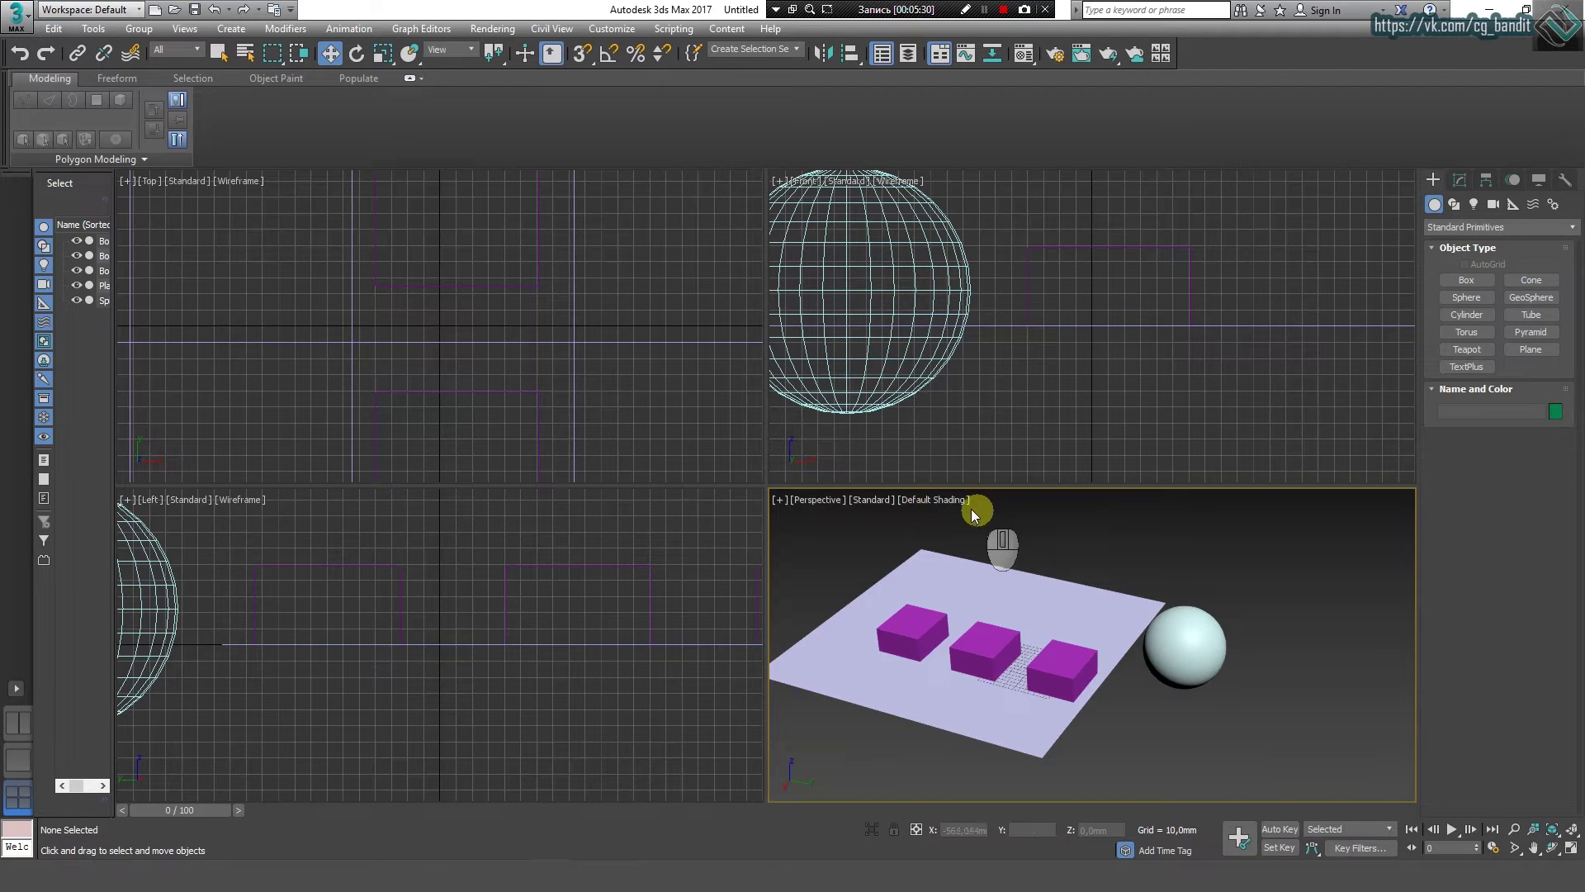
# Step: Turn on Edged Faces in the Perspective viewport, and toggle the edges off and on again
pyautogui.click(933, 499)
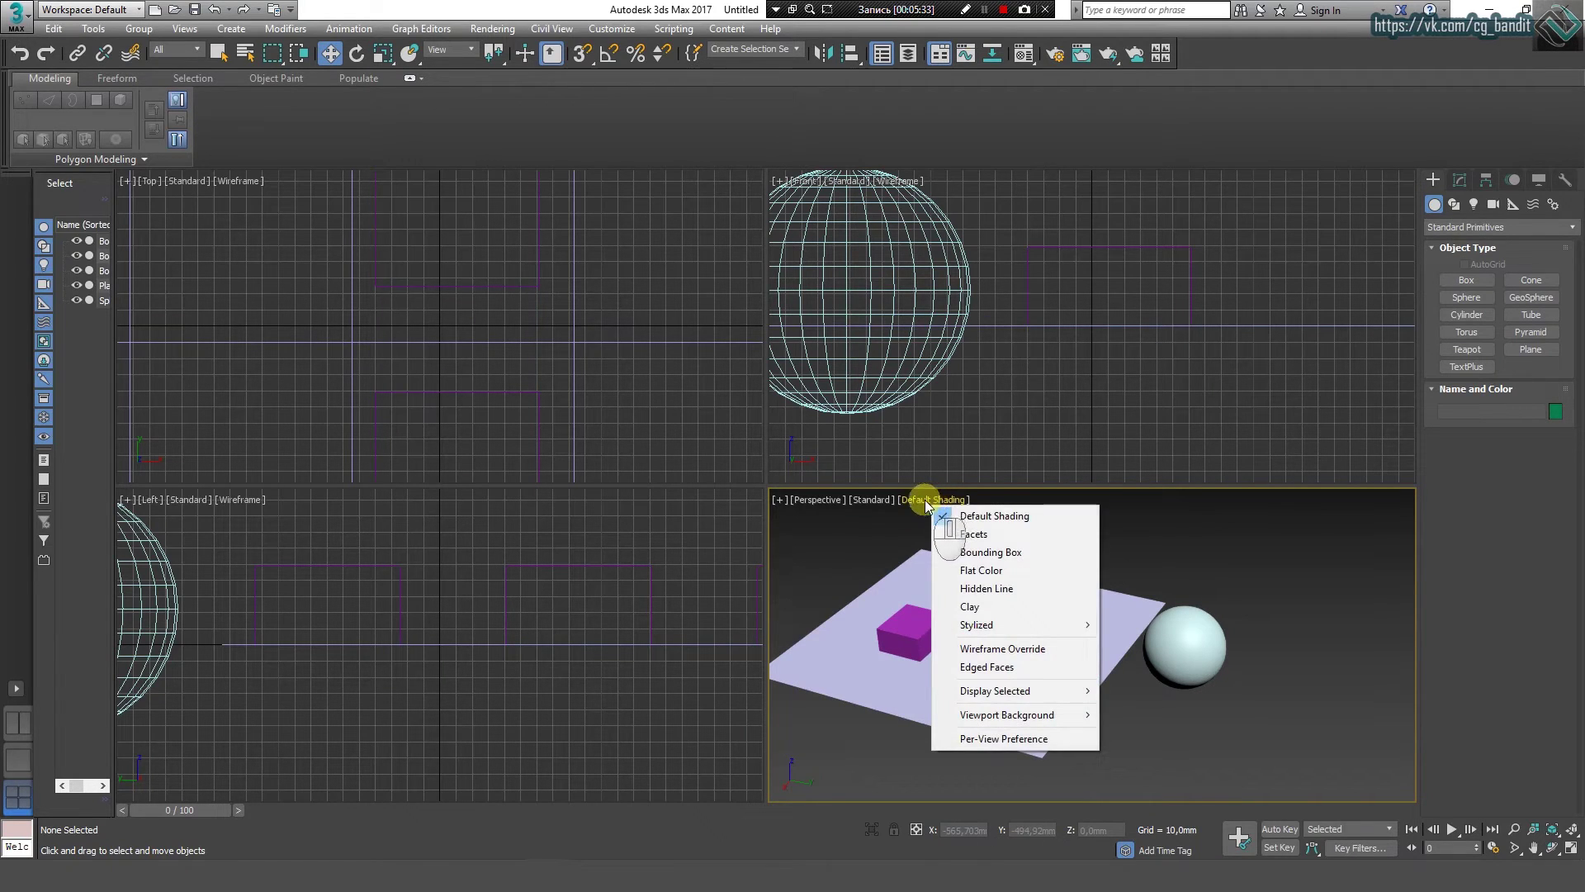
pyautogui.click(1034, 667)
pyautogui.scroll(3, 1221, 736)
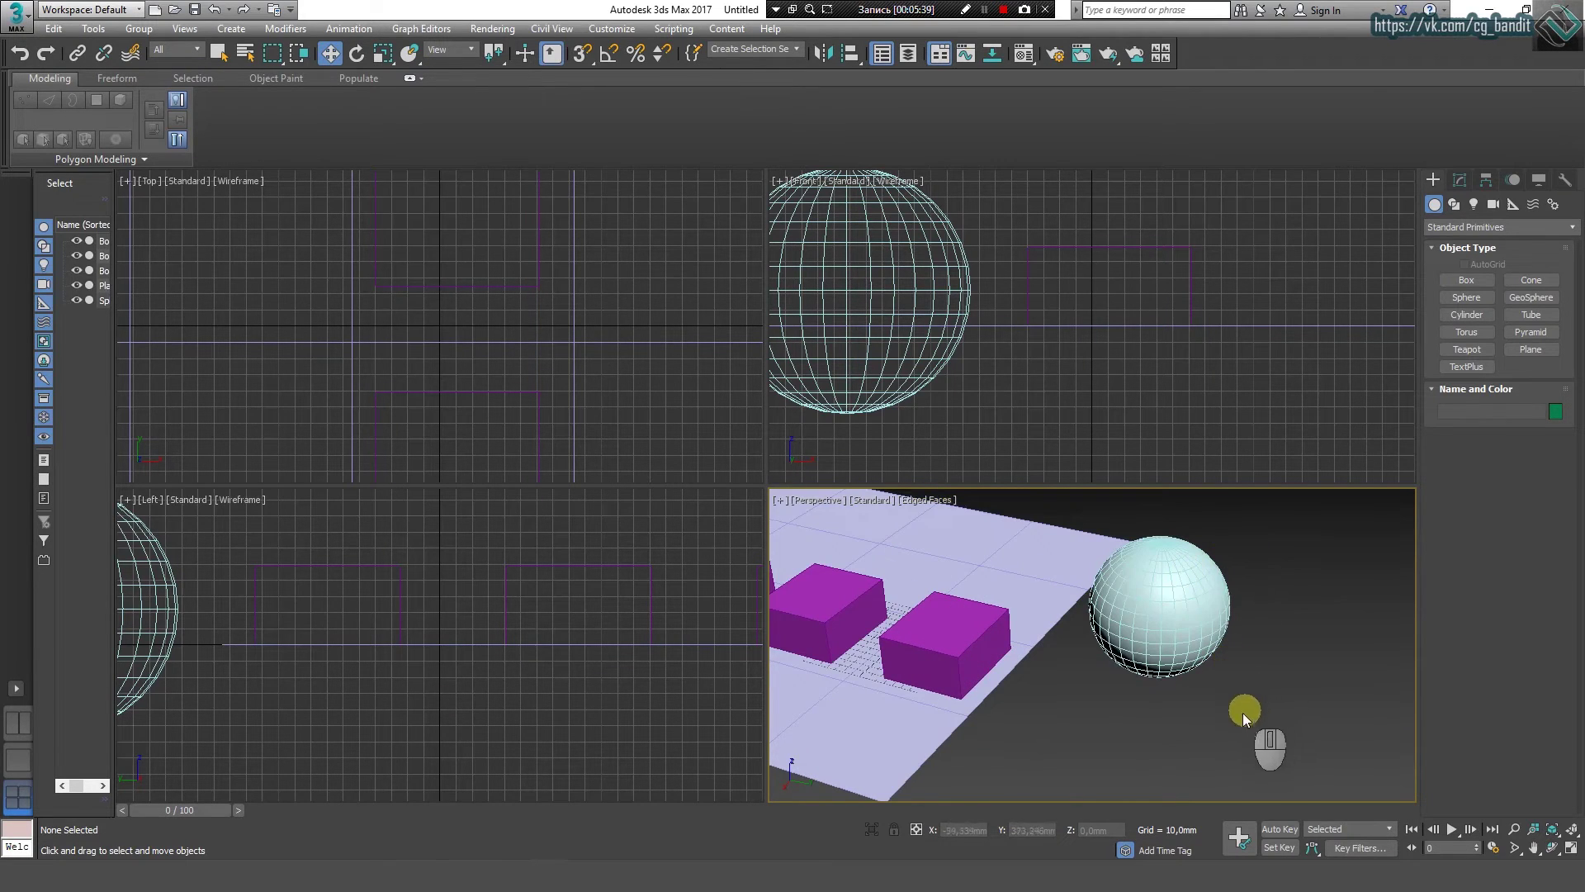
pyautogui.moveTo(1046, 695); pyautogui.dragTo(1200, 685, button='middle')
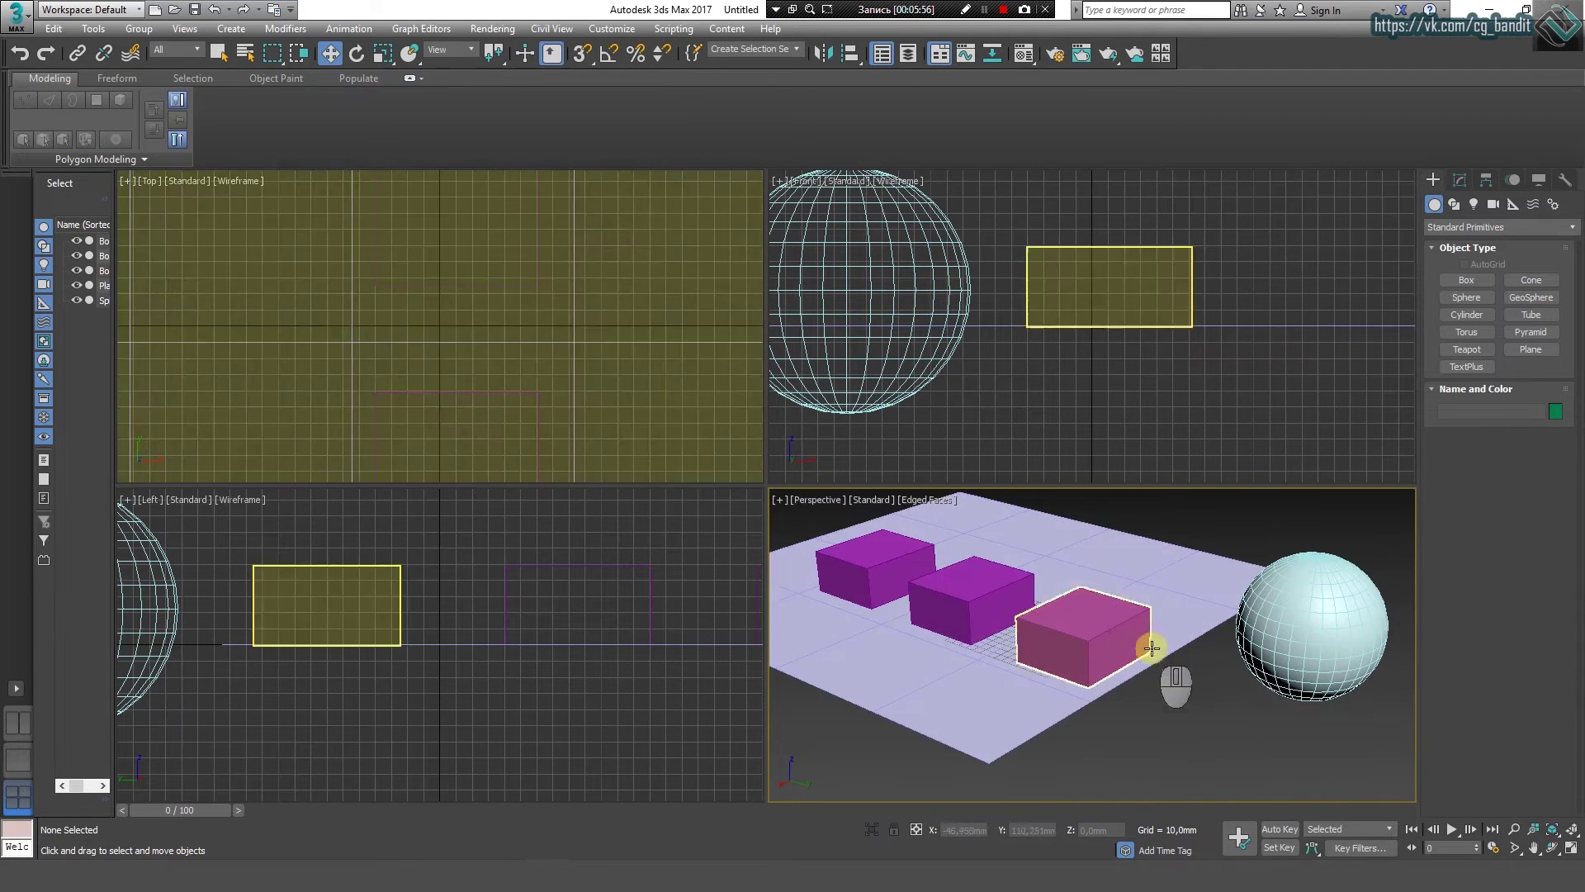
pyautogui.click(1368, 772)
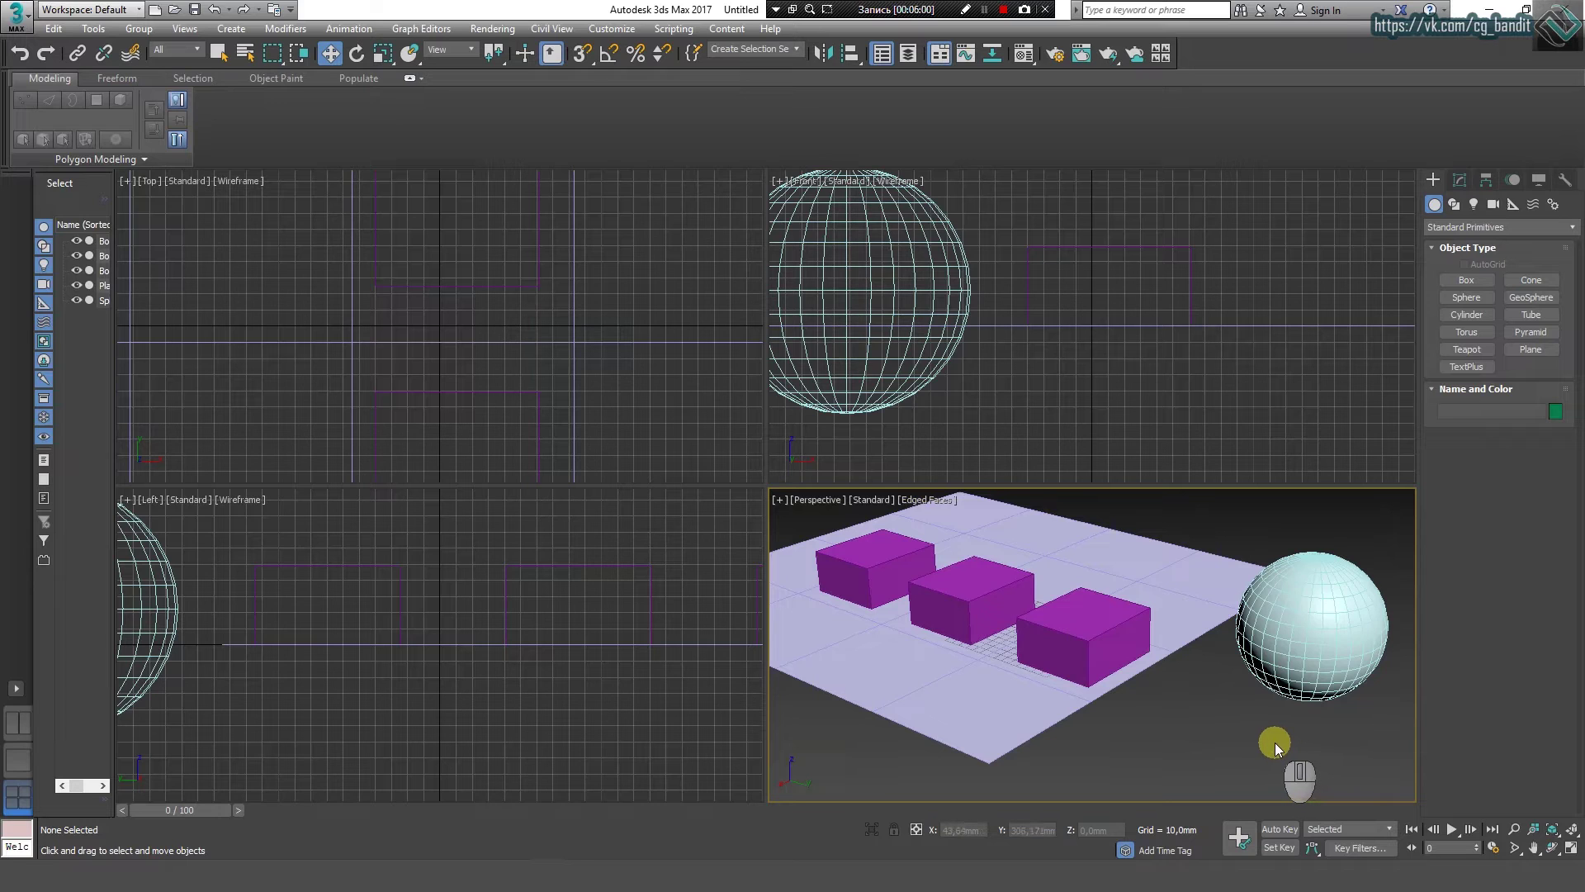
pyautogui.press('F4')
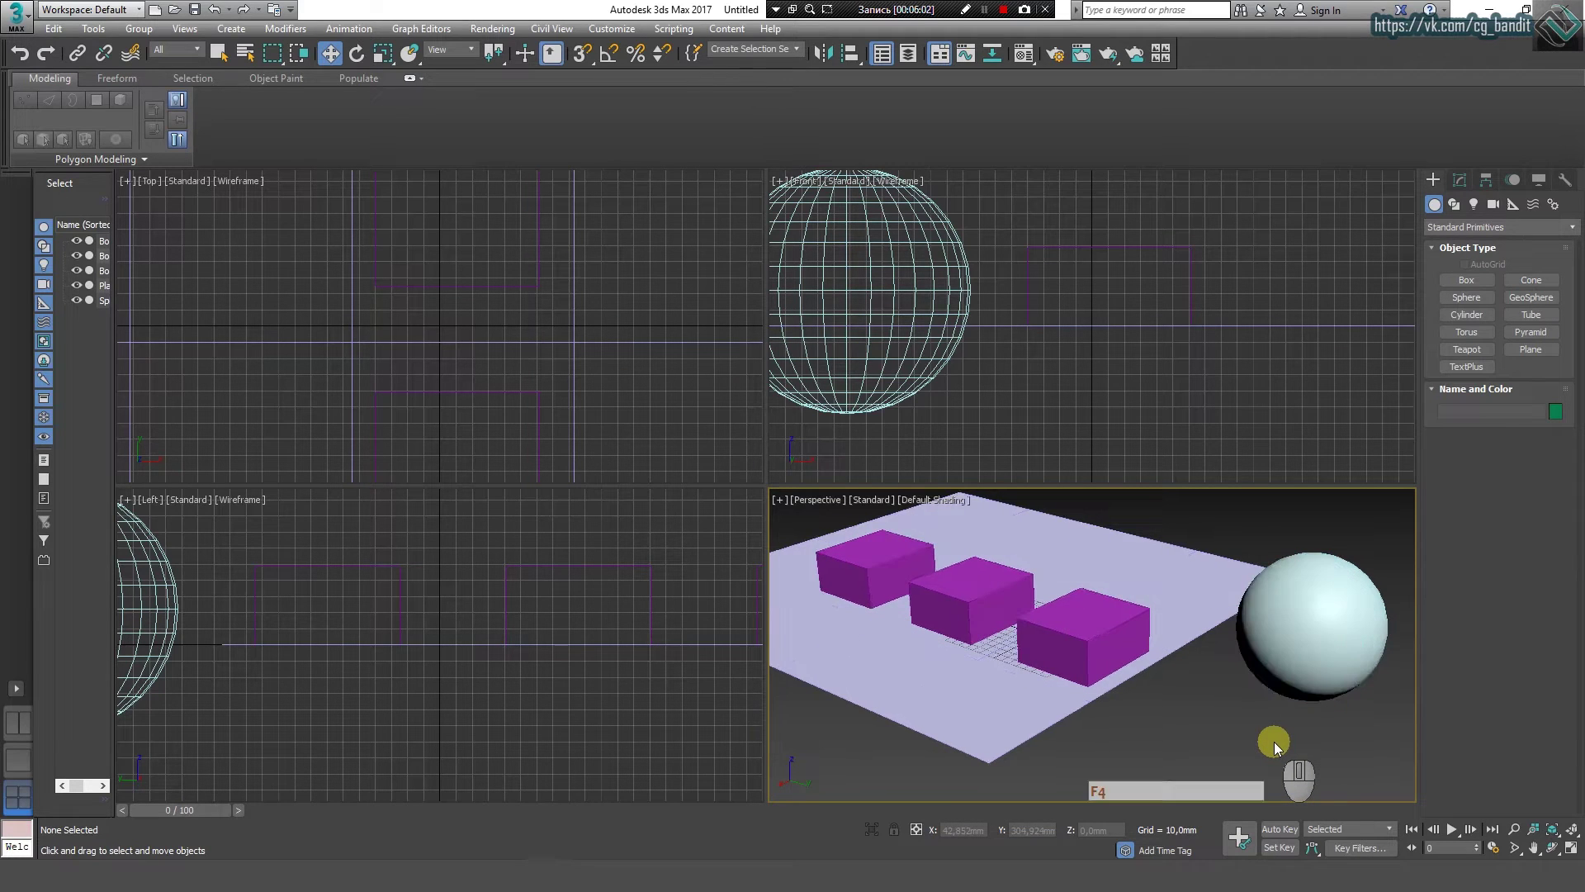
pyautogui.press('F4')
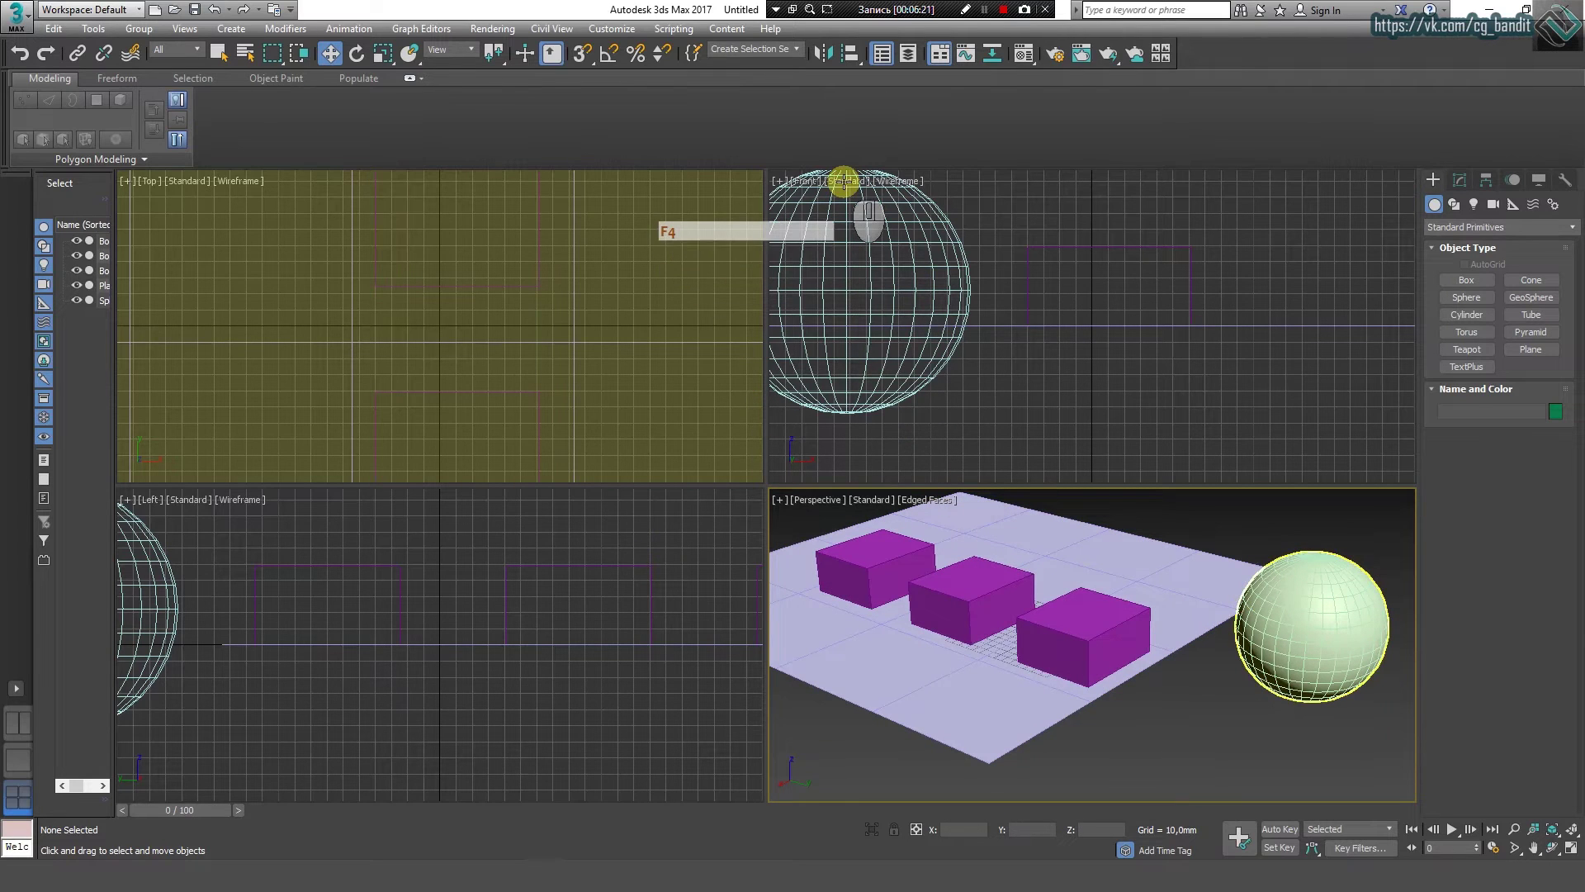
# Step: Move the sphere along X in the Front viewport to about -57.7 mm so it overlaps the boxes, and deselect it
pyautogui.click(1091, 375)
pyautogui.moveTo(1091, 376); pyautogui.dragTo(1212, 418, button='middle')
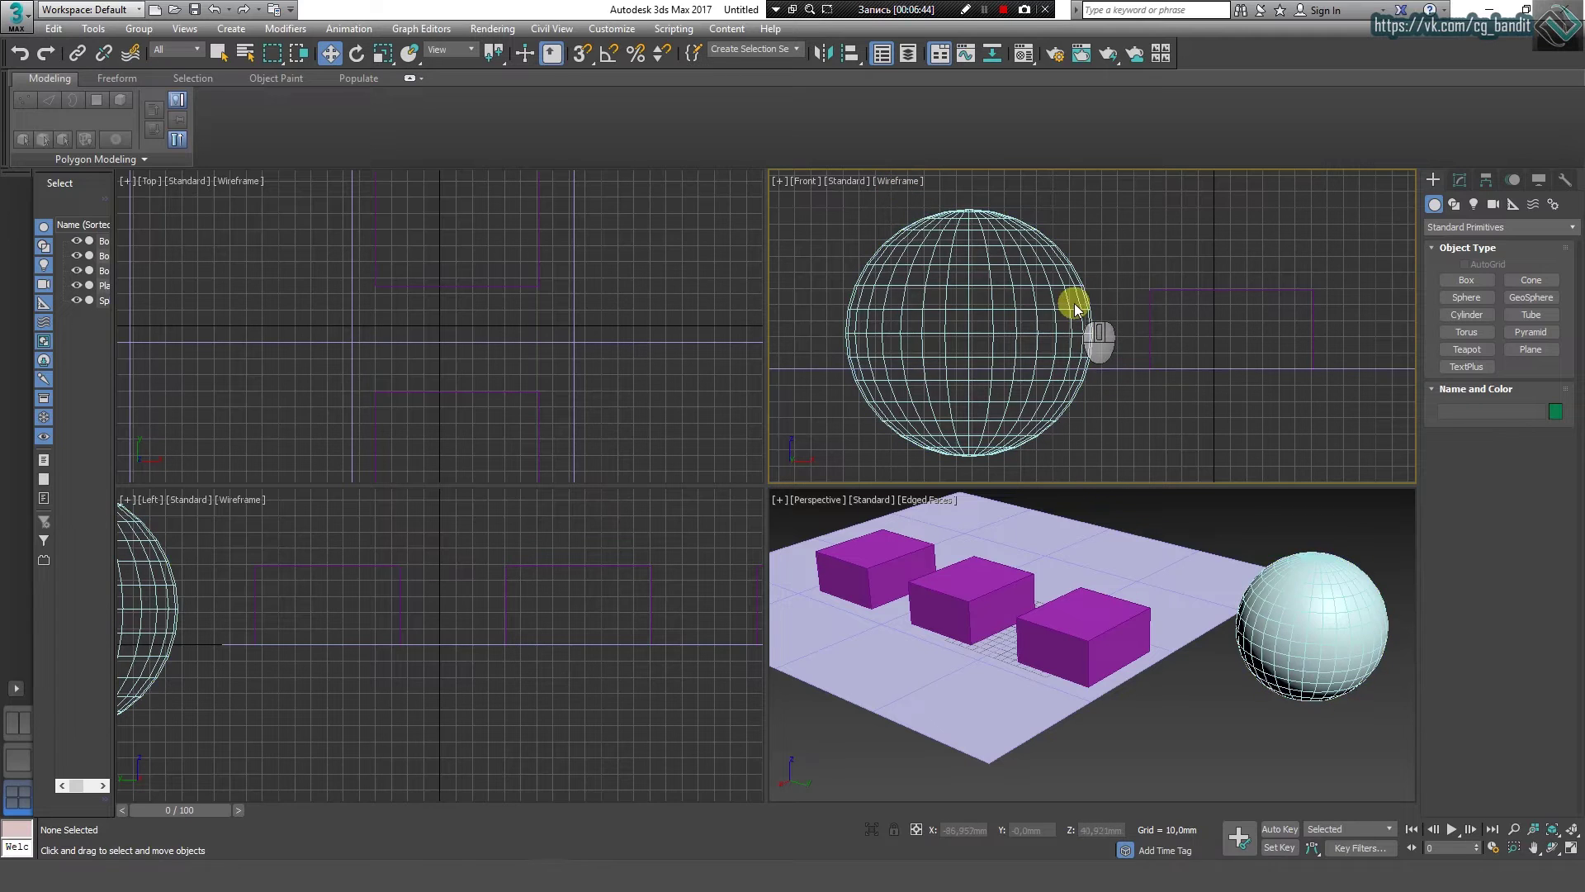
pyautogui.click(1040, 326)
pyautogui.moveTo(1040, 325); pyautogui.dragTo(1192, 327)
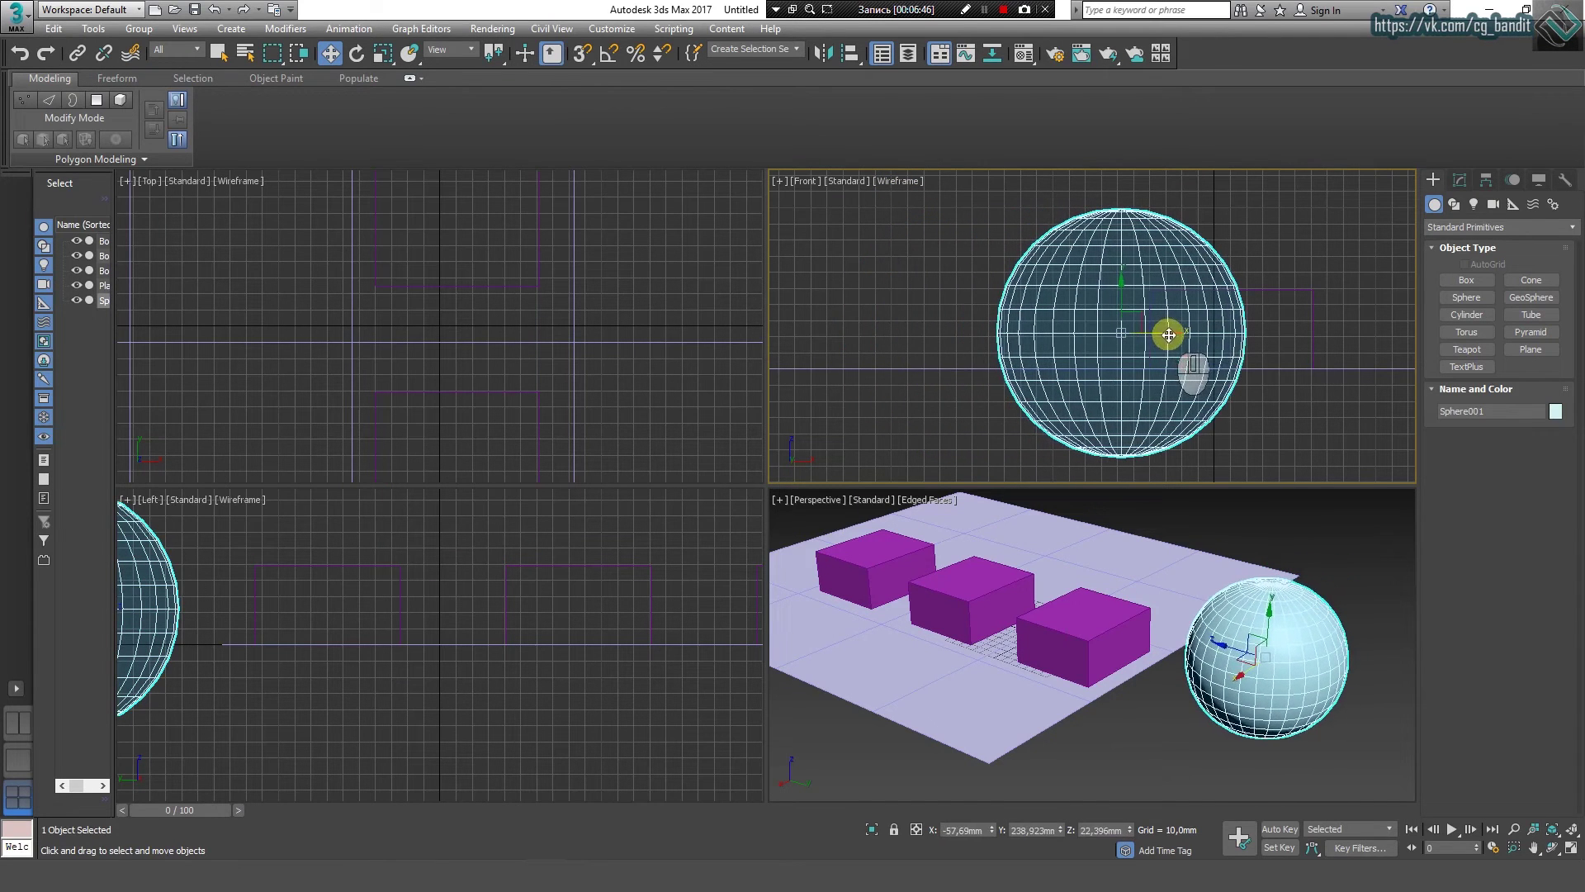
pyautogui.click(1234, 403)
# Step: Select Box003 through the sphere's wireframe in the Front viewport
pyautogui.scroll(6, 1210, 352)
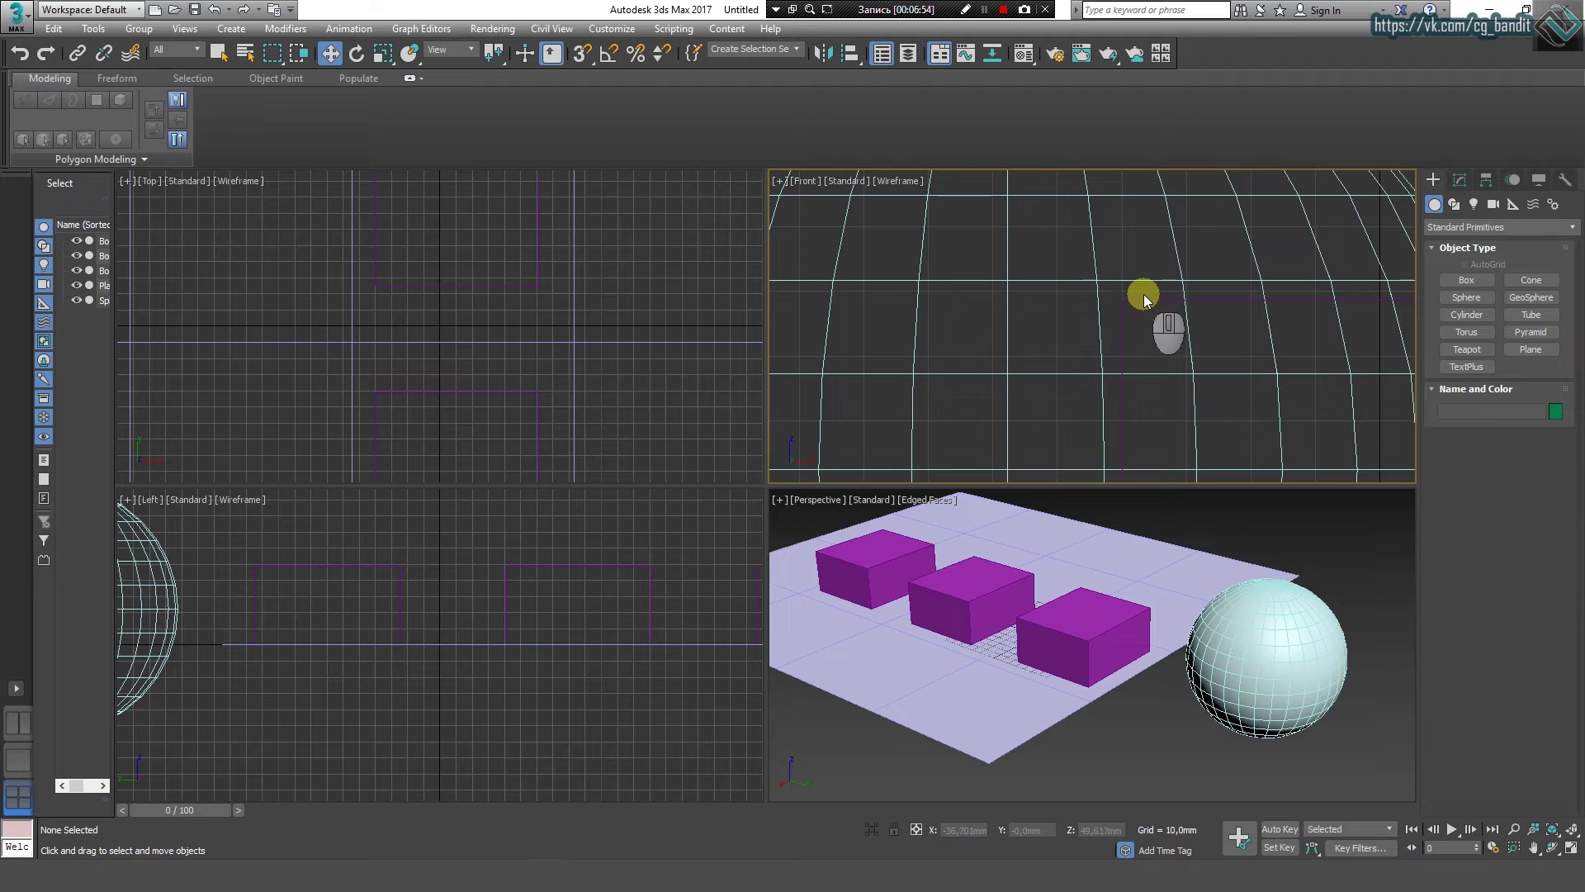
pyautogui.scroll(-5, 1139, 294)
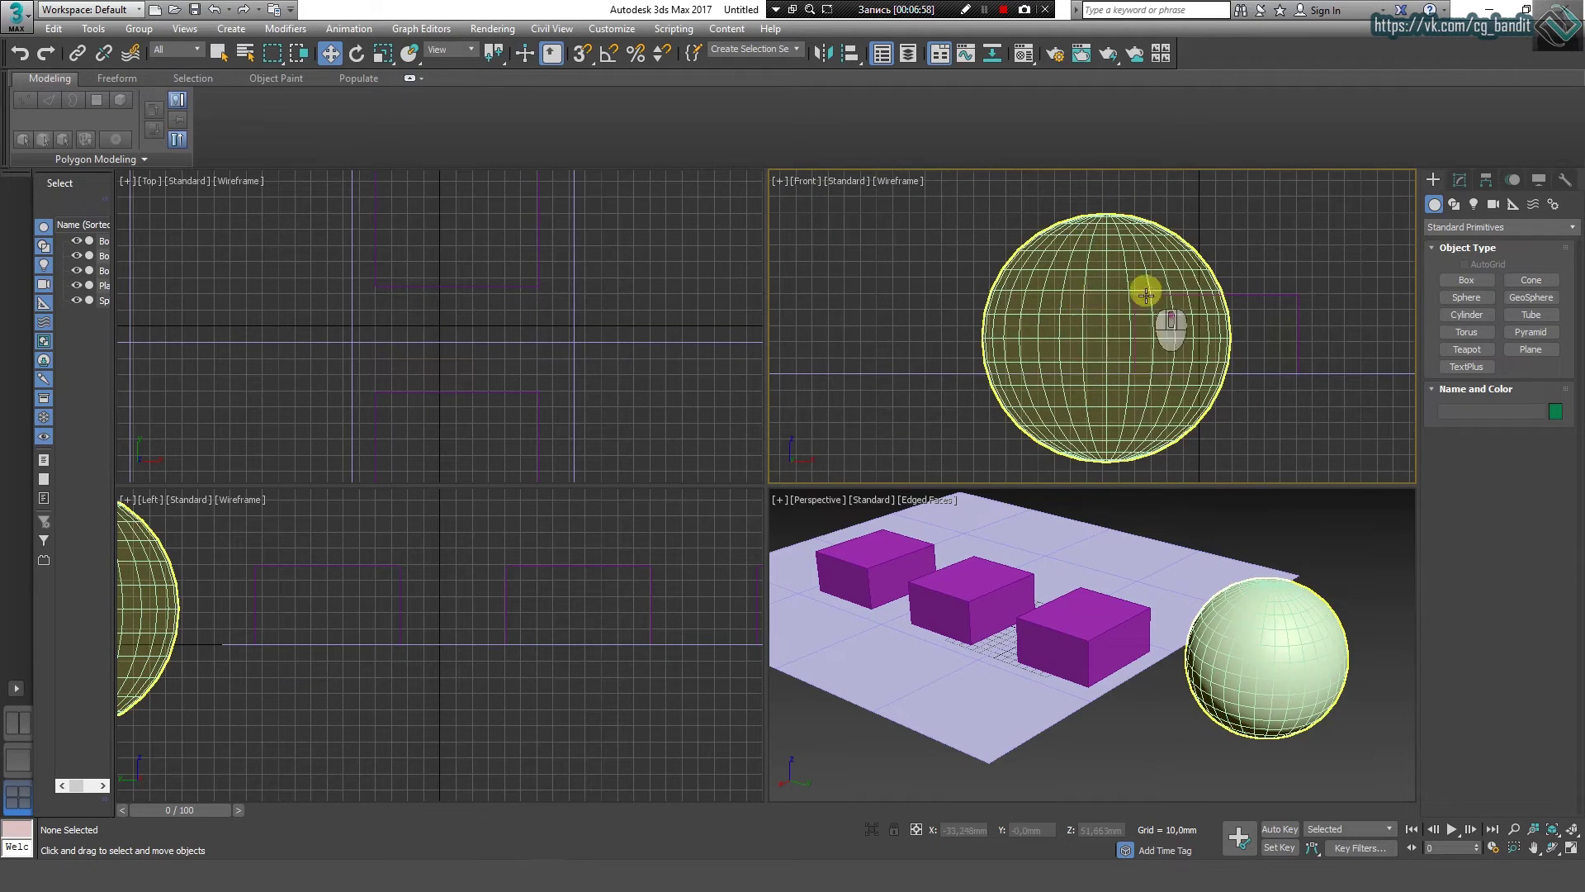
pyautogui.scroll(5, 1145, 295)
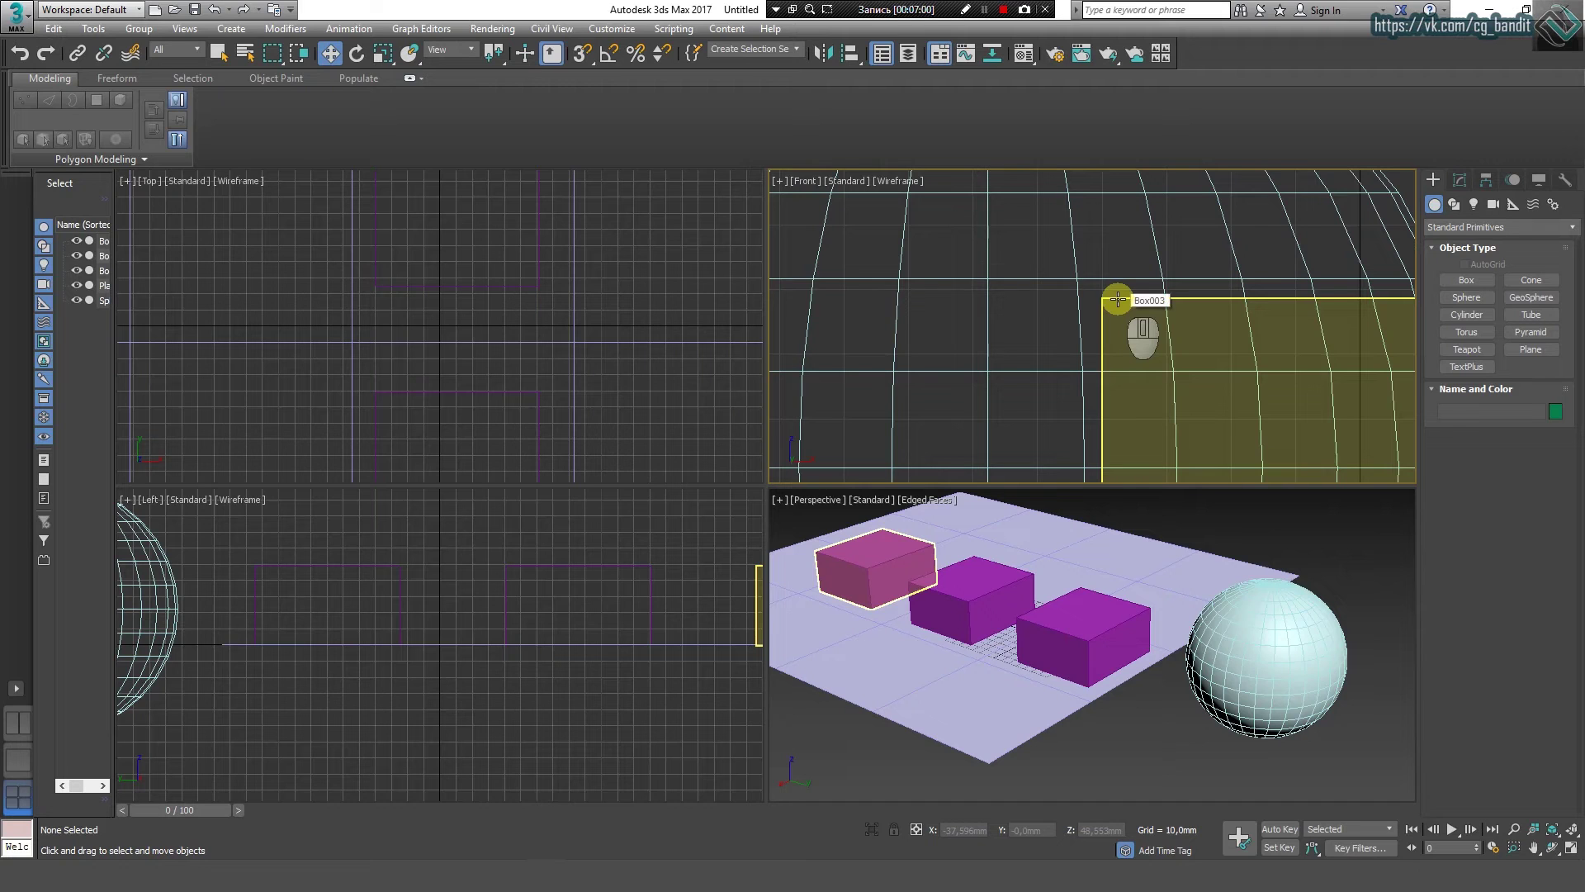
pyautogui.click(1104, 305)
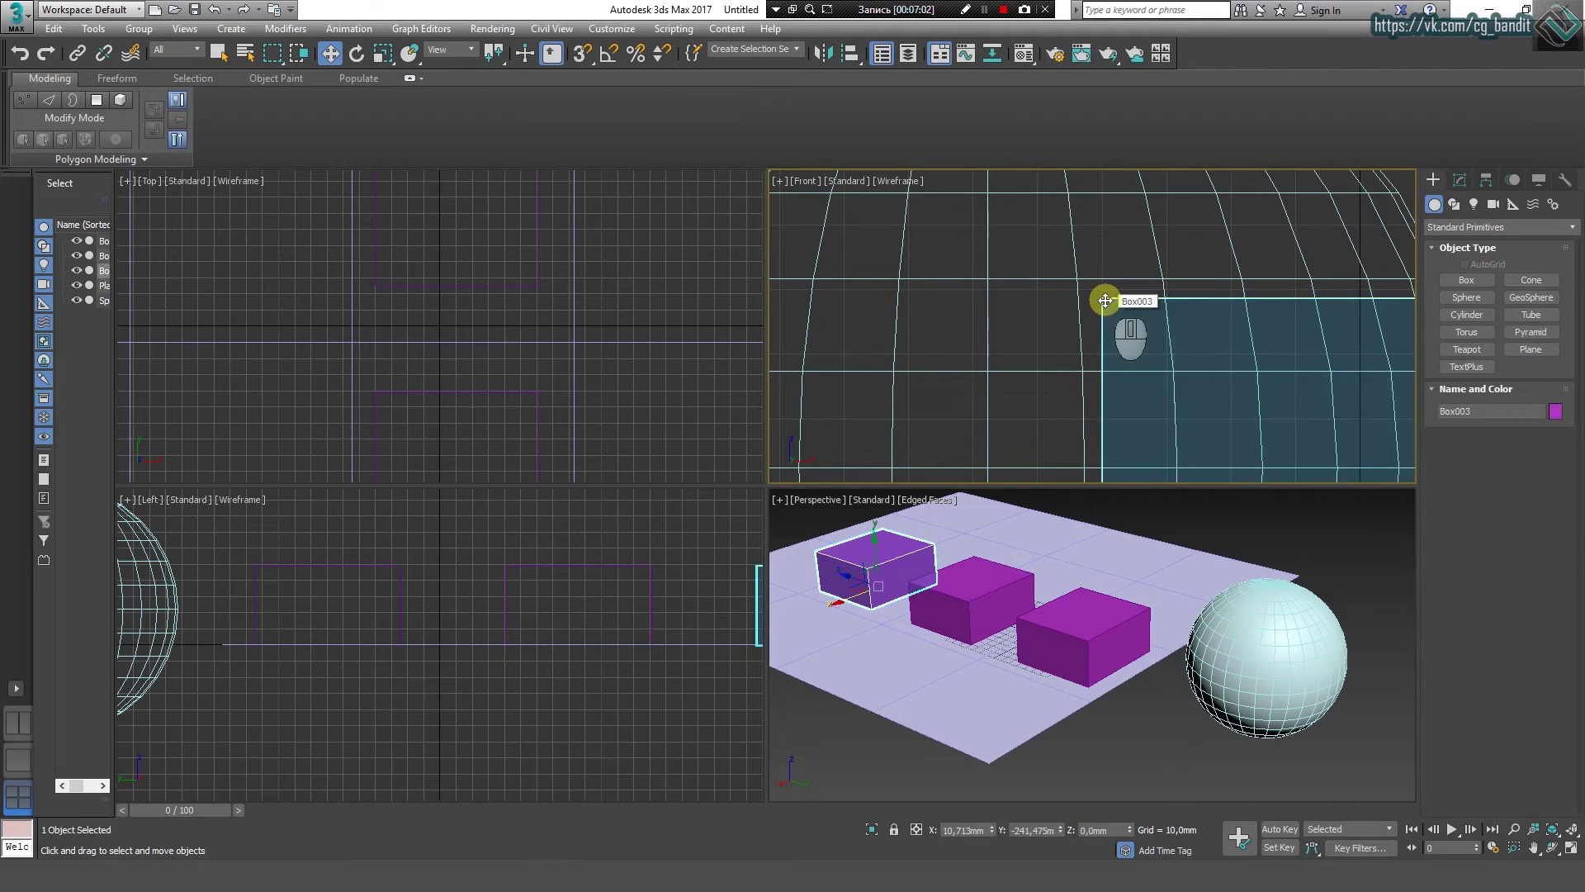
pyautogui.scroll(-5, 1096, 317)
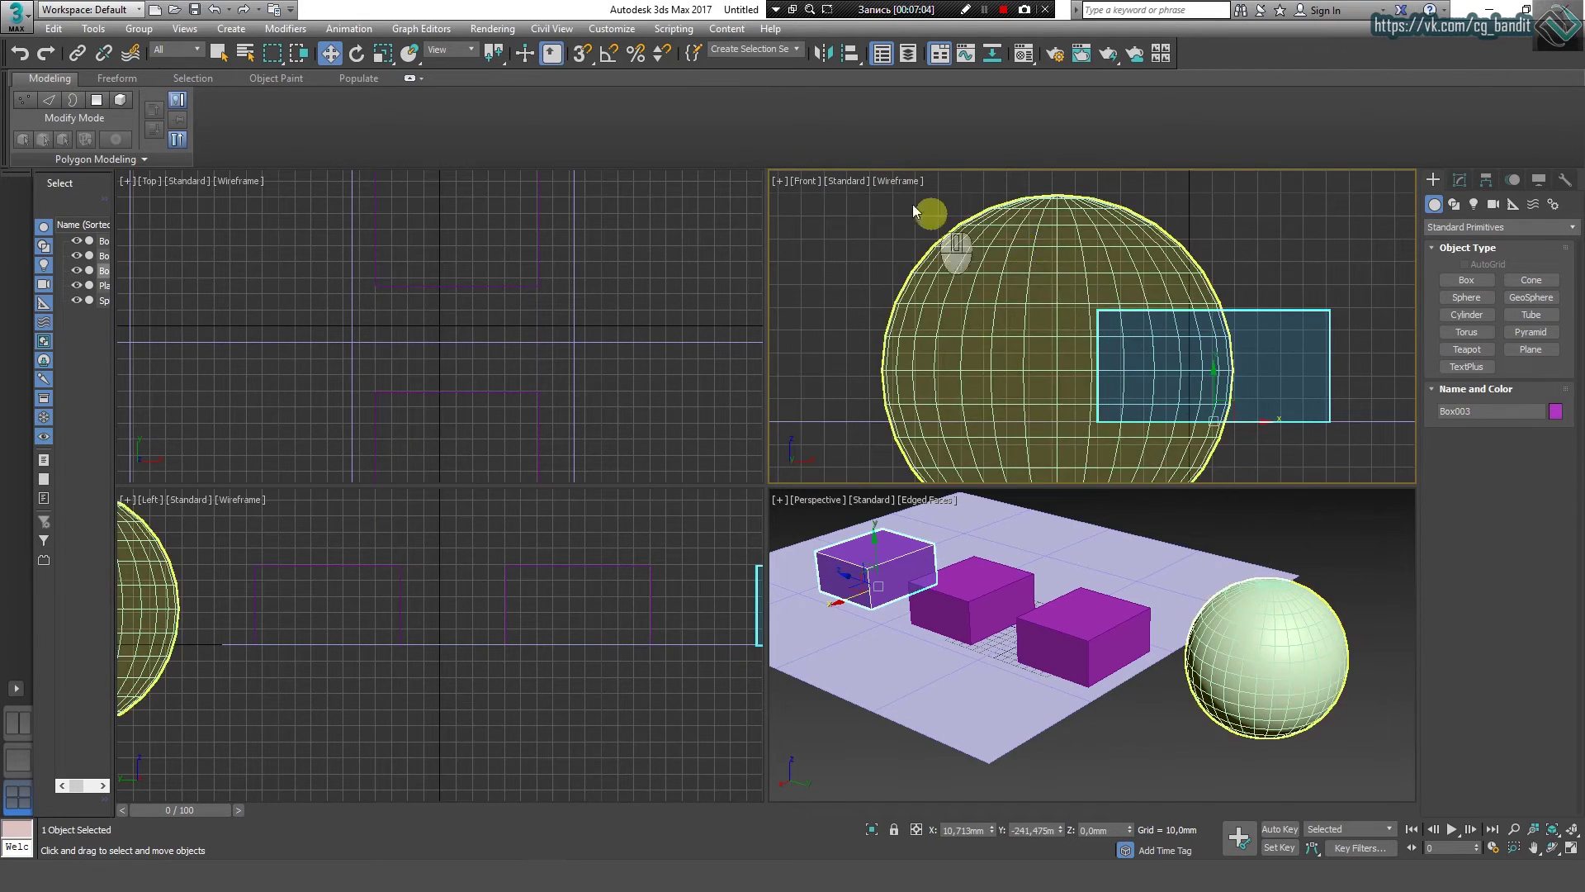
# Step: Toggle the Front viewport between Default Shading and Wireframe, ending in Wireframe, and clear the selection
pyautogui.click(913, 181)
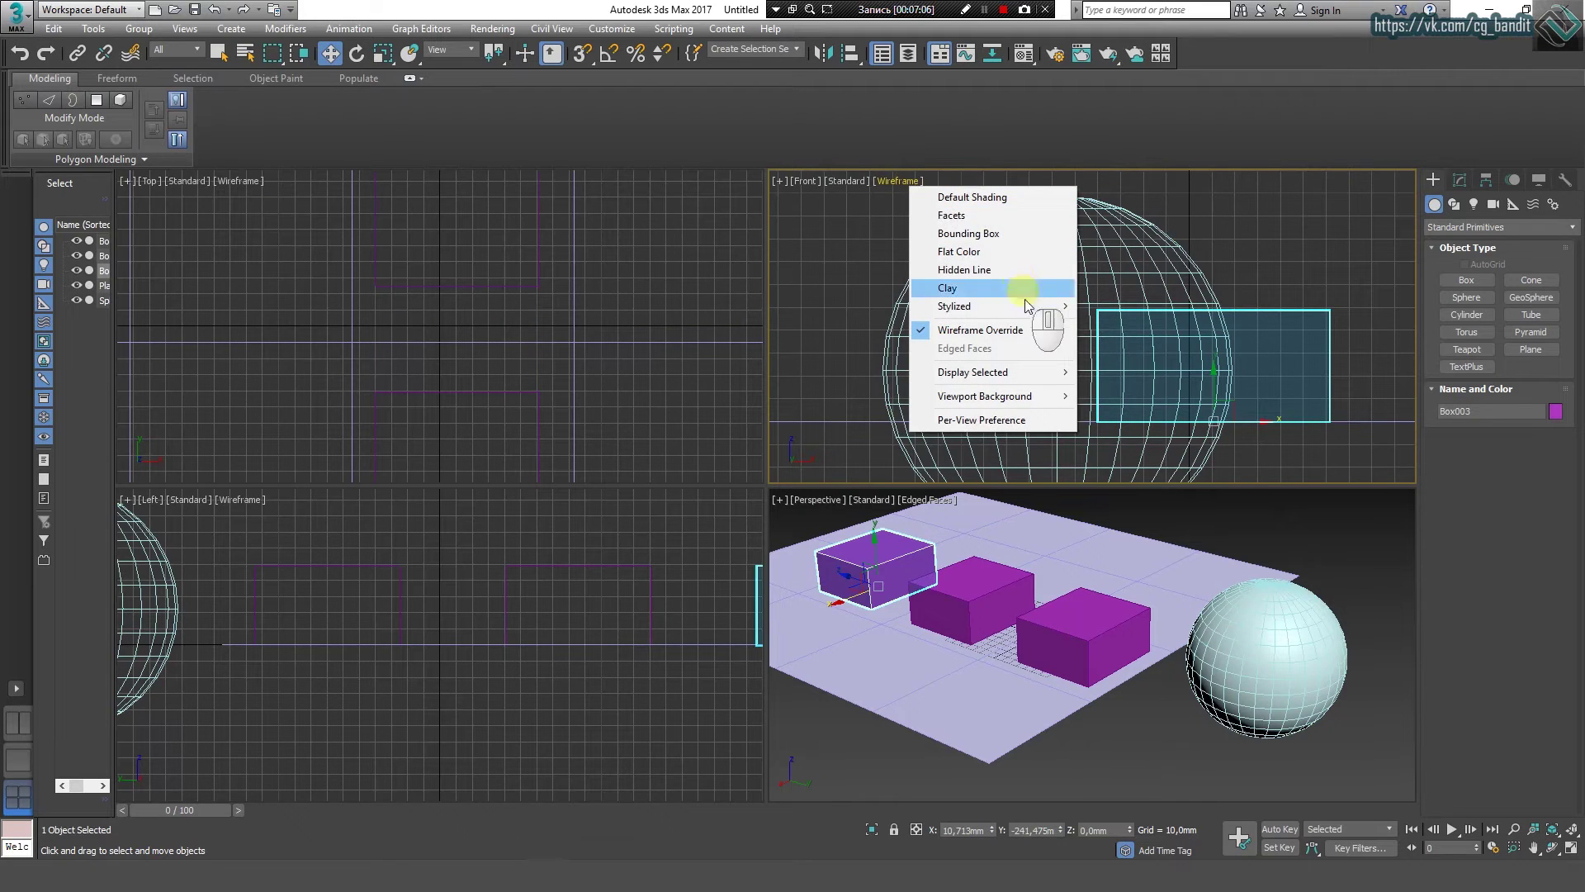
pyautogui.click(1014, 328)
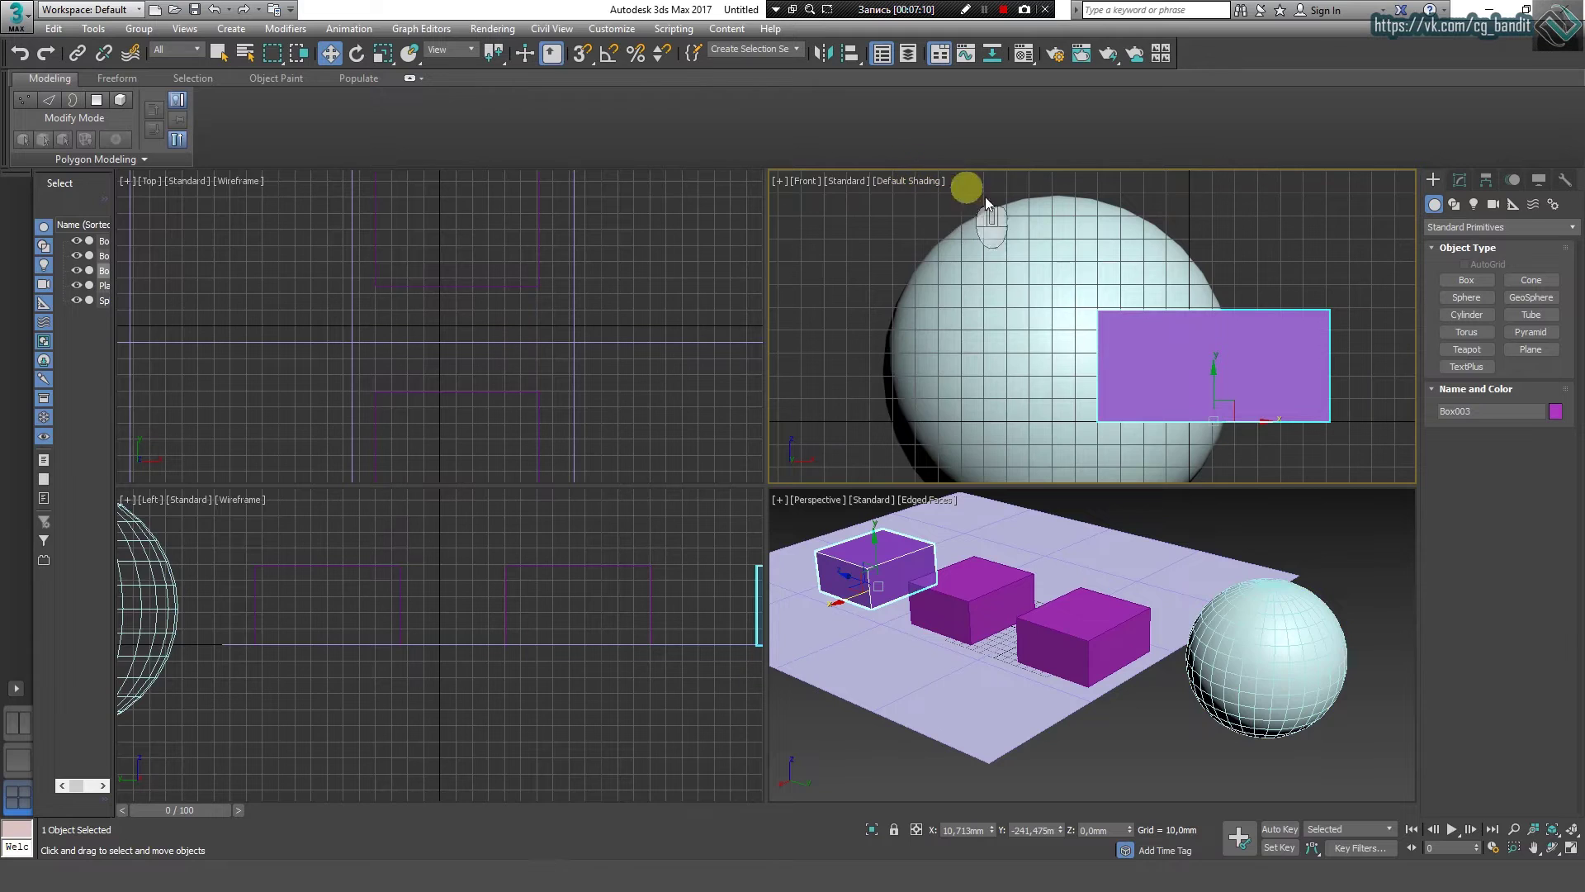
pyautogui.press('F3')
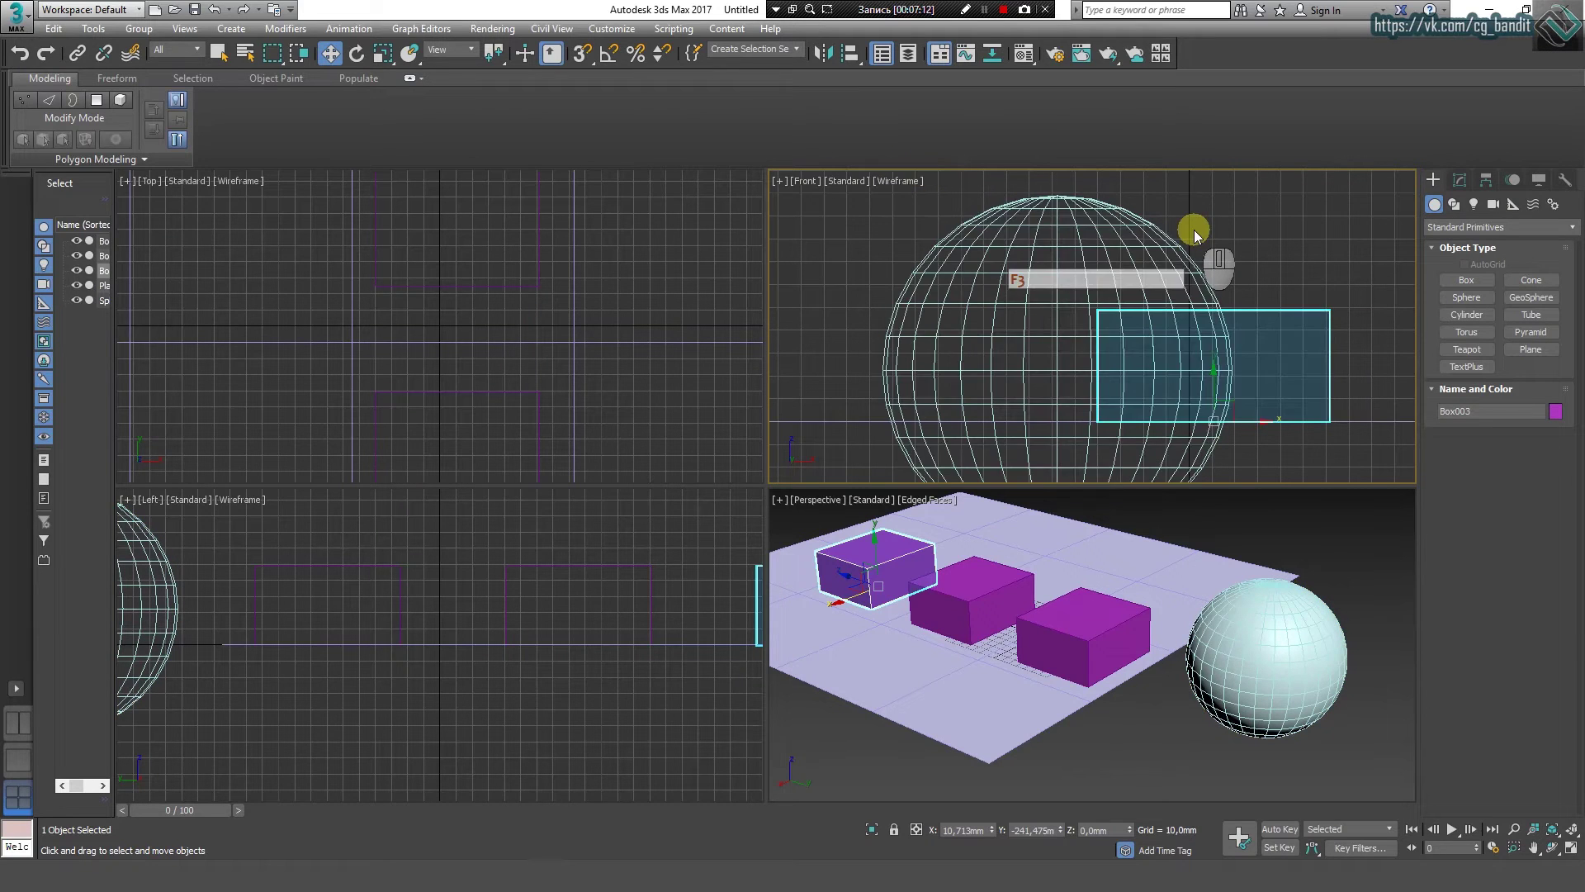
pyautogui.press('F3')
pyautogui.press('F3')
pyautogui.press('F3')
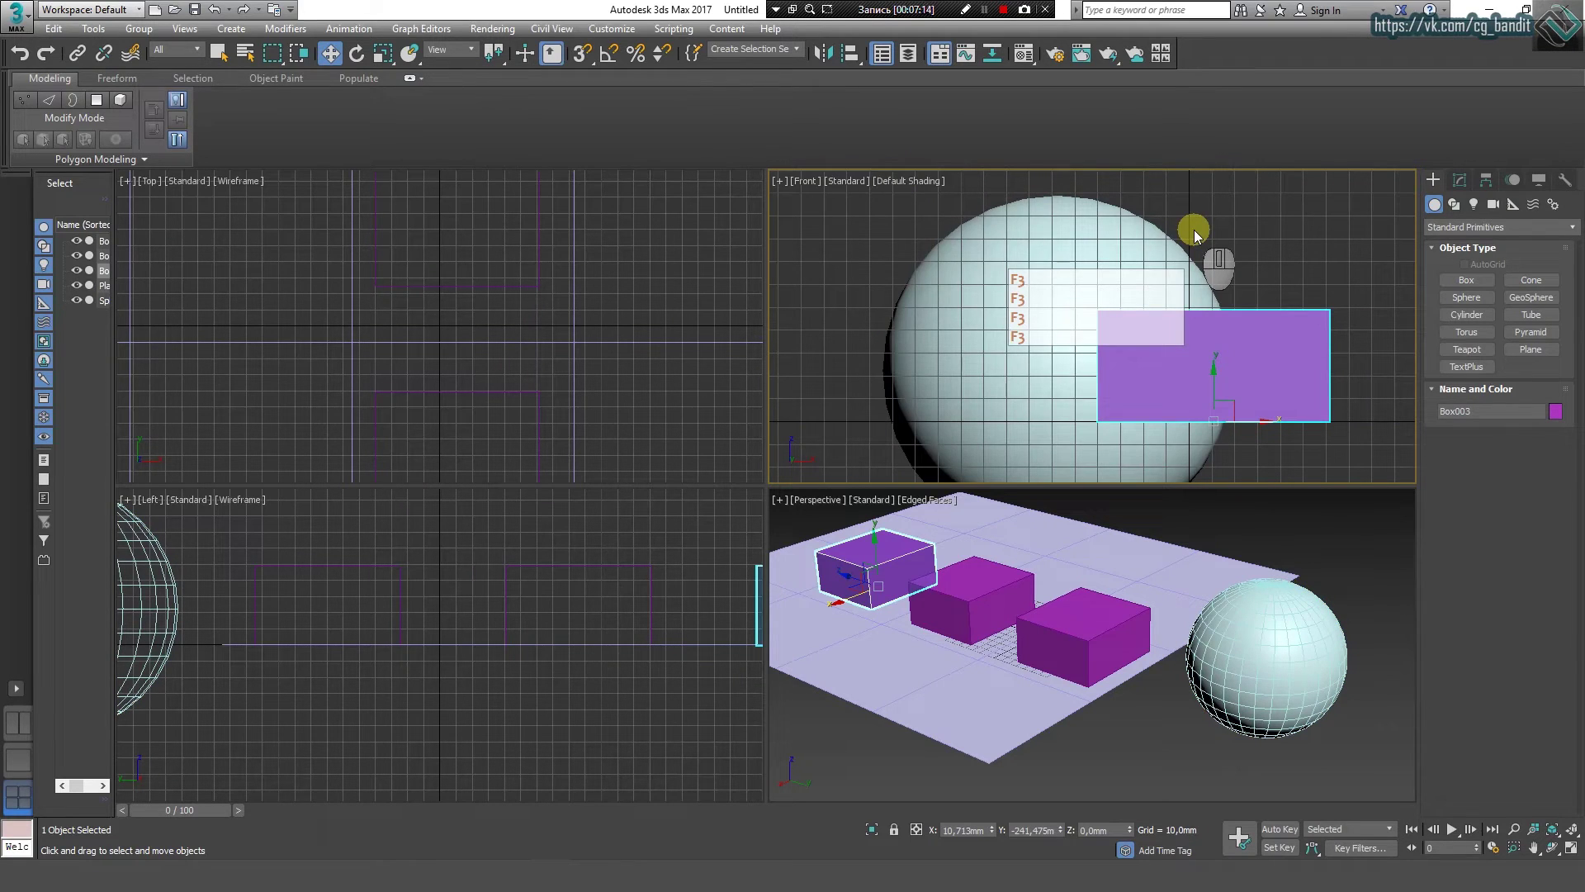
pyautogui.press('F3')
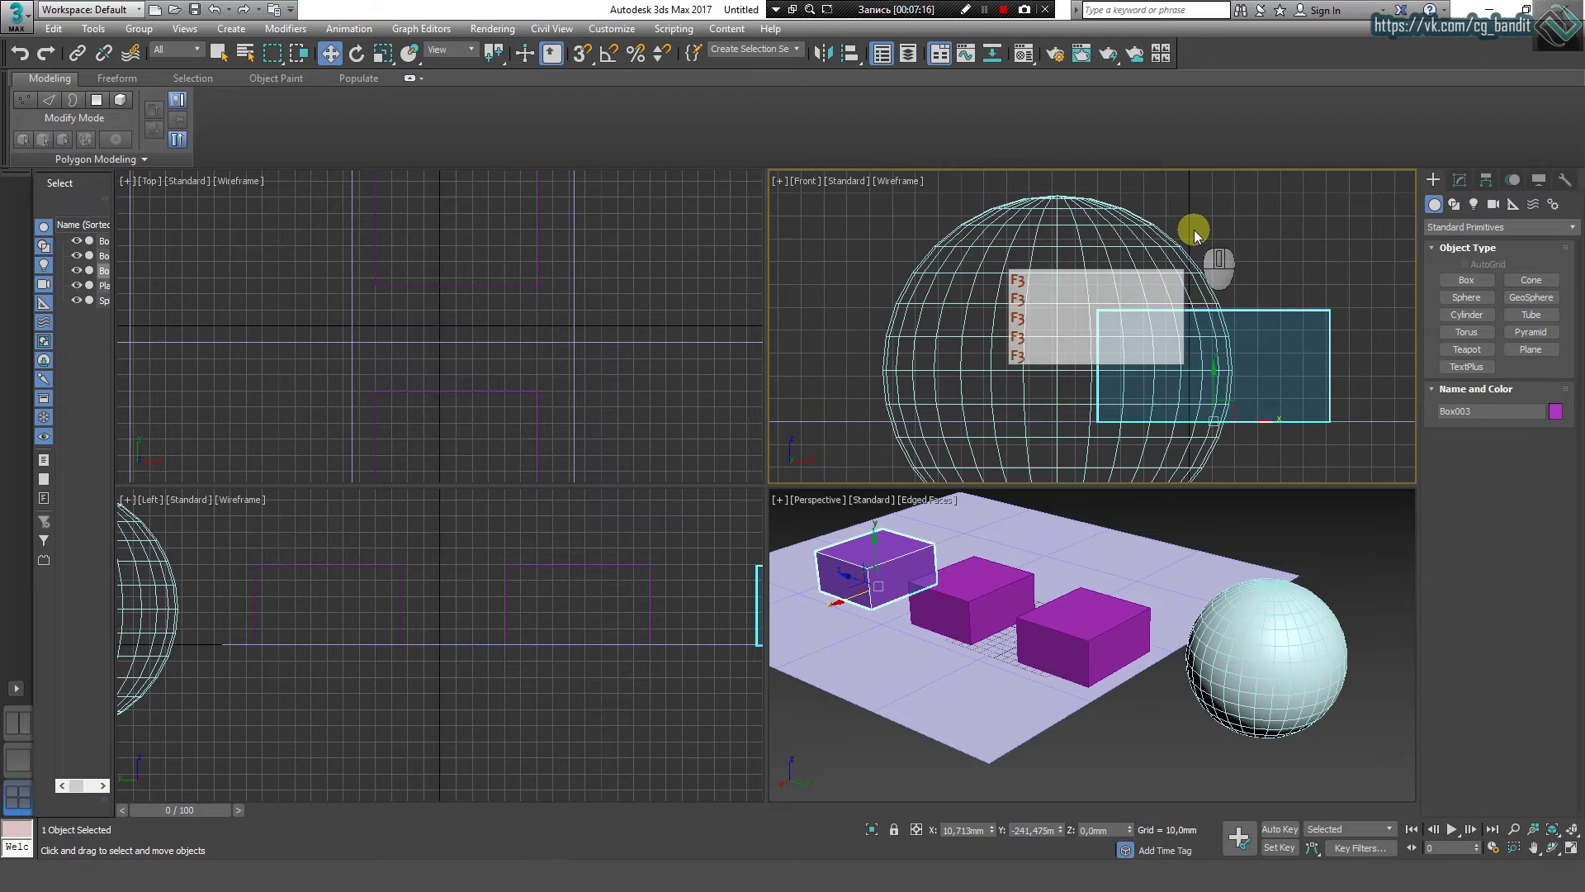
pyautogui.moveTo(1285, 270); pyautogui.dragTo(1259, 247, button='middle')
pyautogui.click(1258, 248)
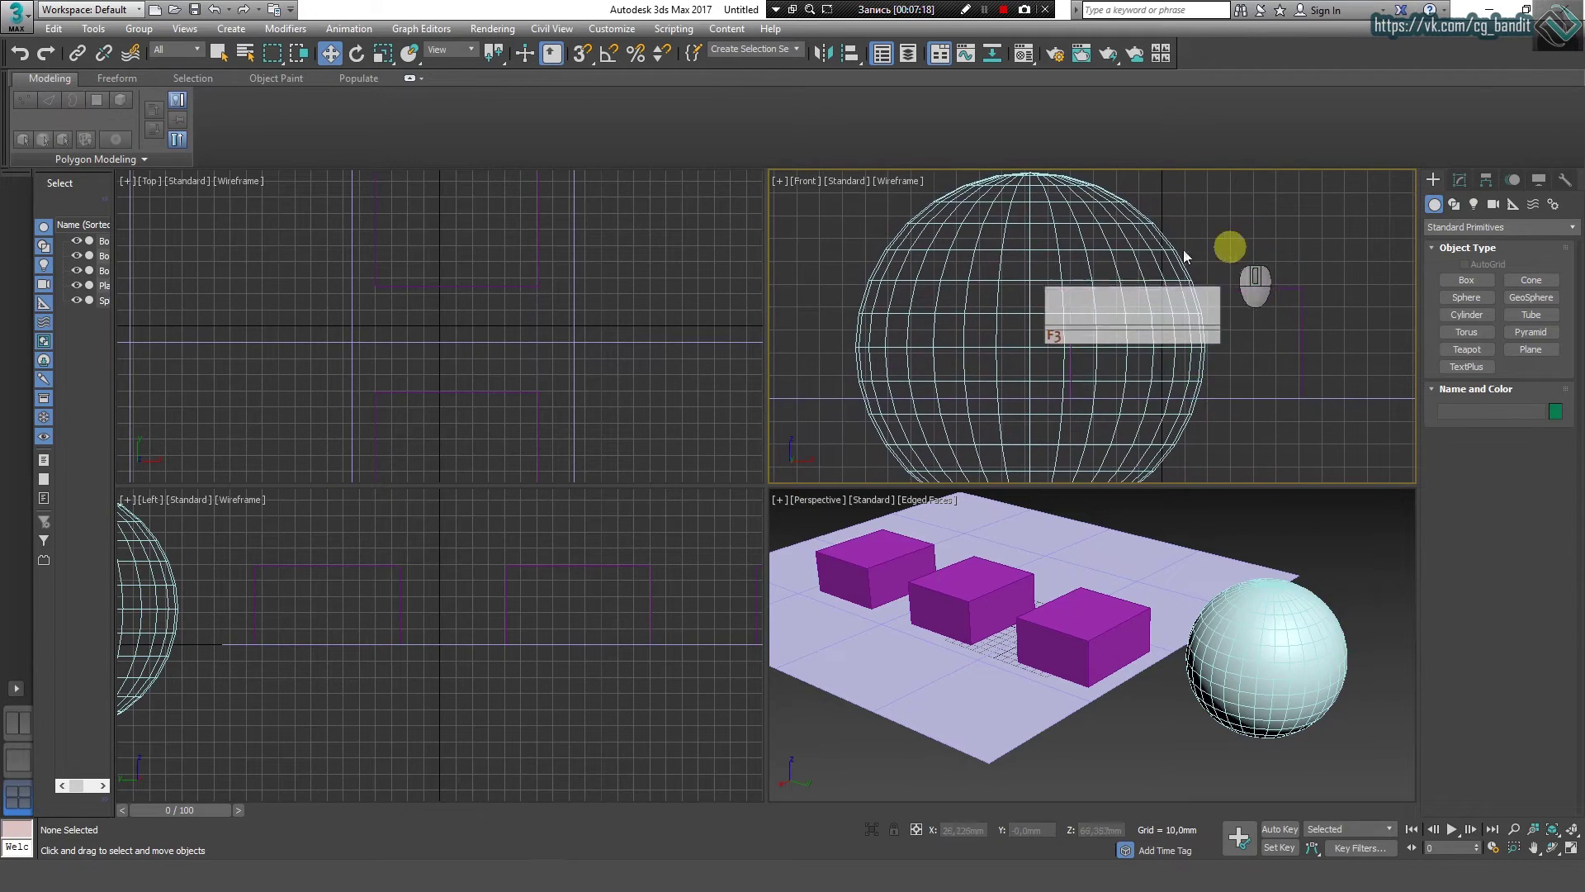
pyautogui.click(1182, 249)
pyautogui.click(1199, 220)
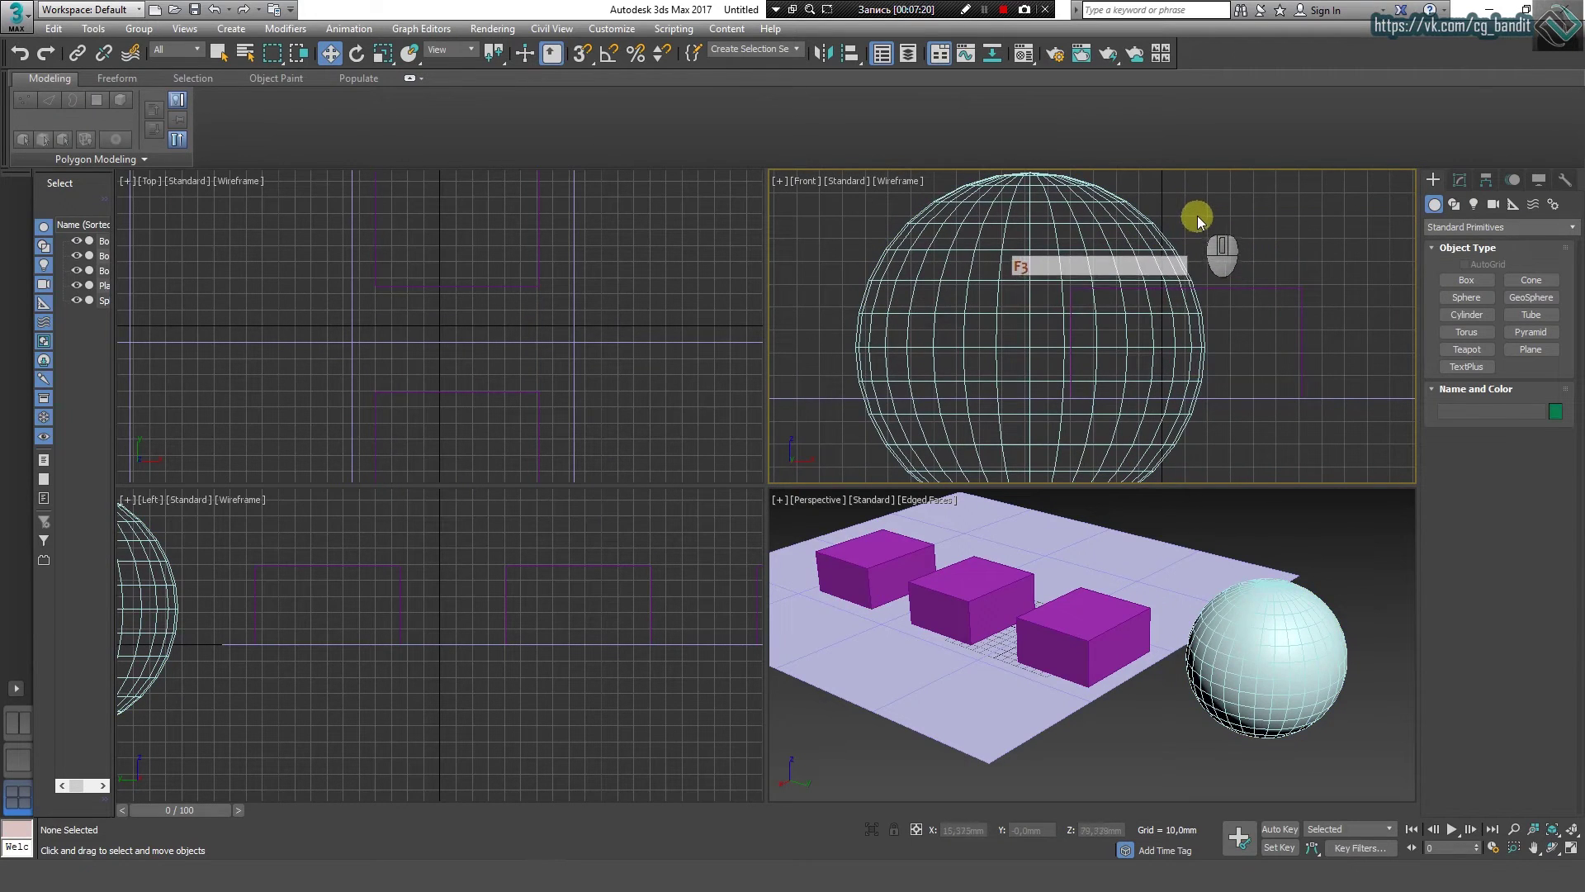
# Step: Fit all scene objects in the Front, Top, Left and Perspective viewports, one viewport at a time
pyautogui.press('z')
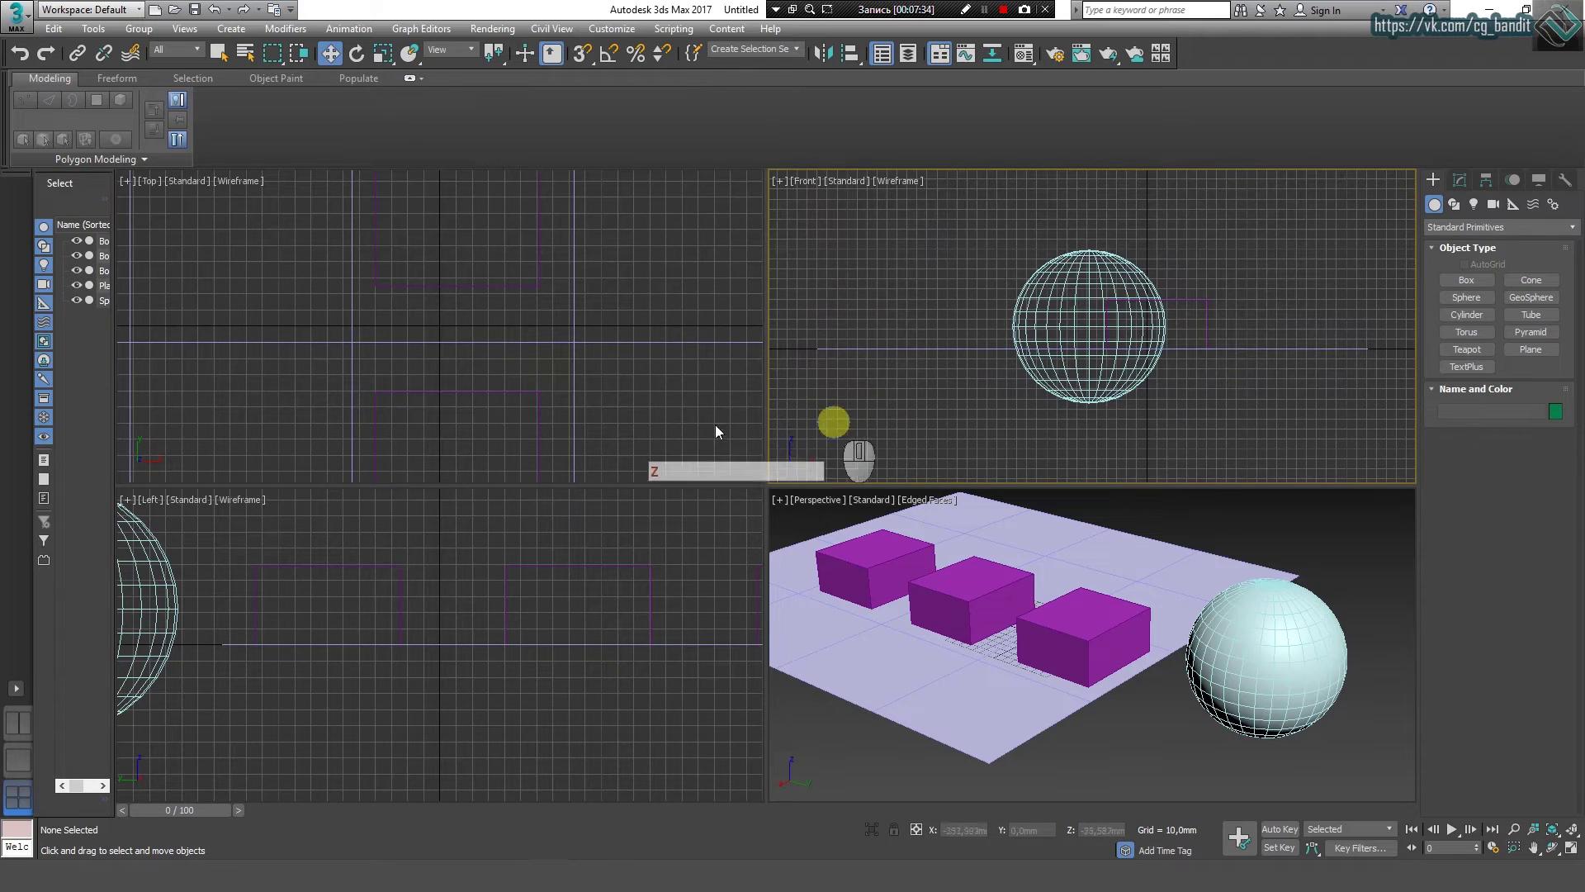
pyautogui.click(648, 425)
pyautogui.press('z')
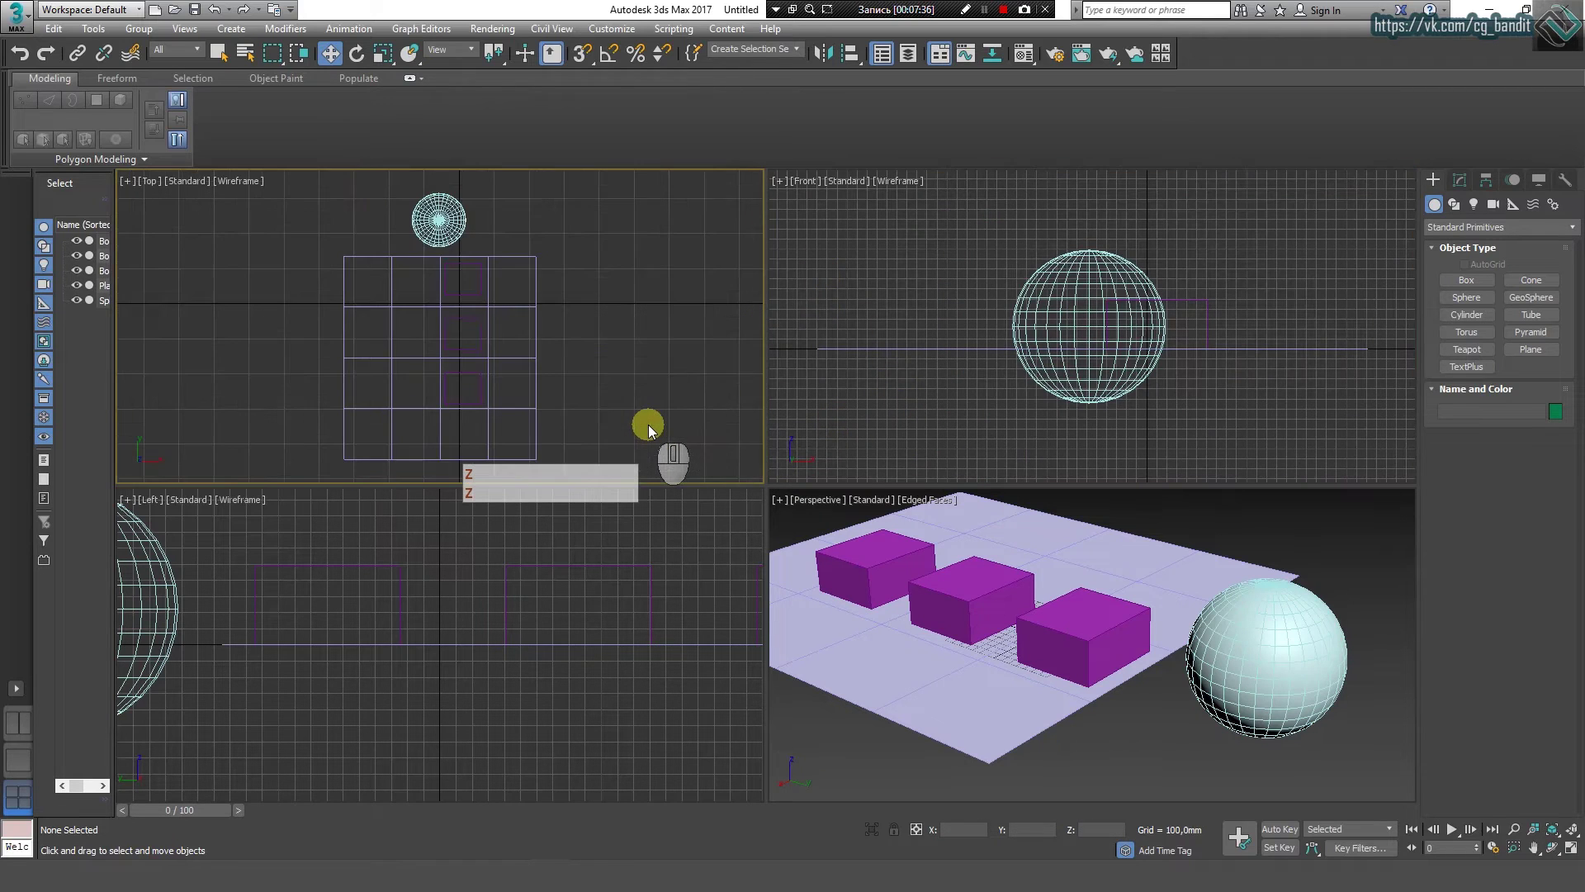
pyautogui.click(649, 527)
pyautogui.press('z')
pyautogui.click(1116, 763)
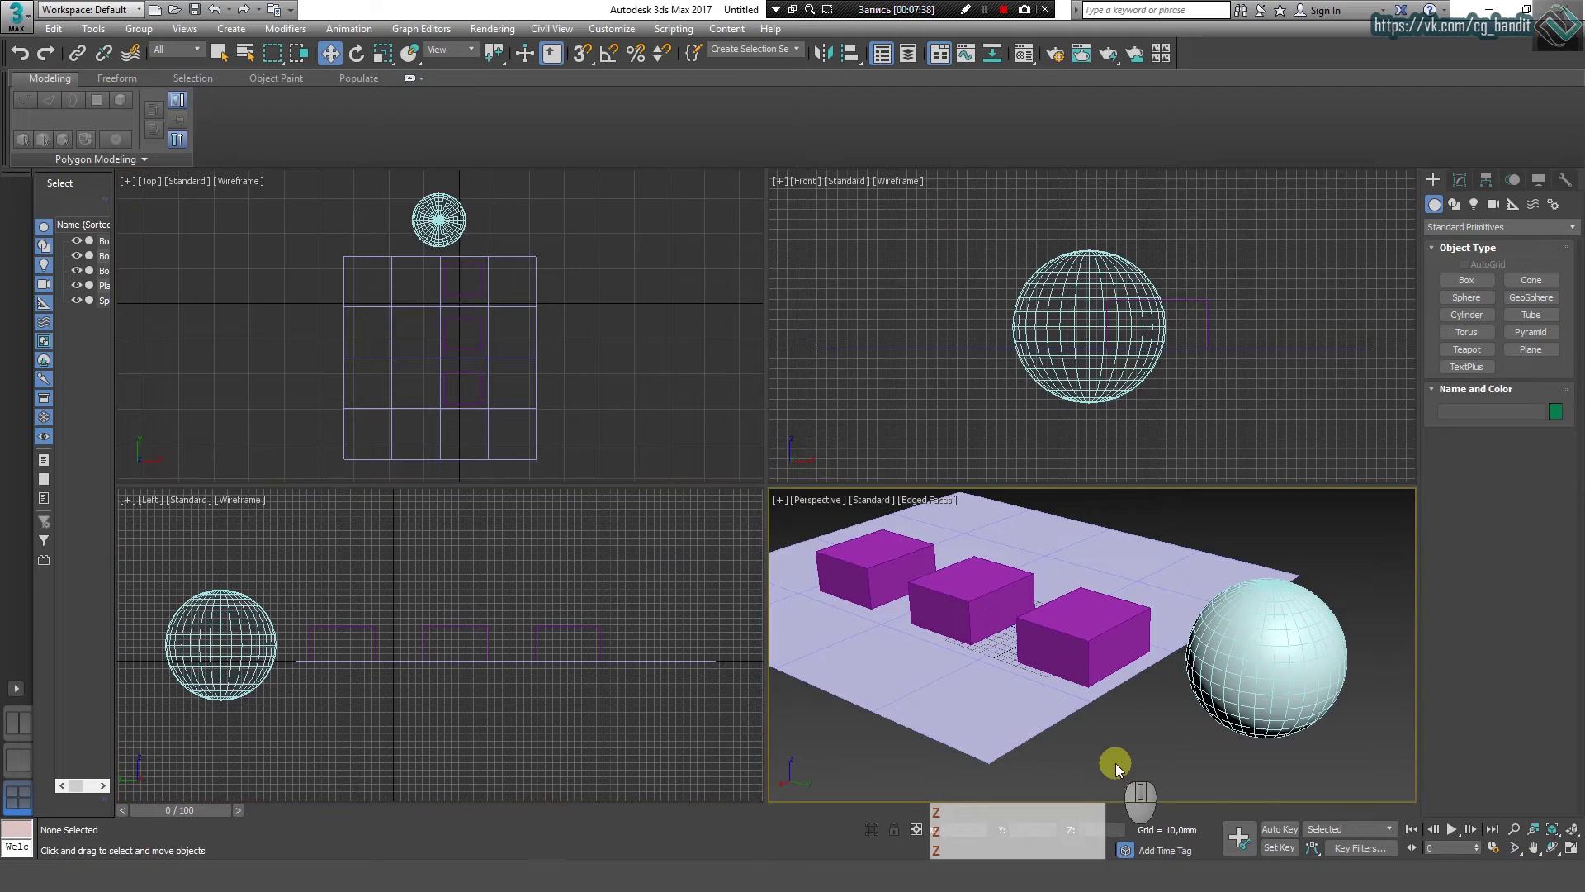
pyautogui.press('z')
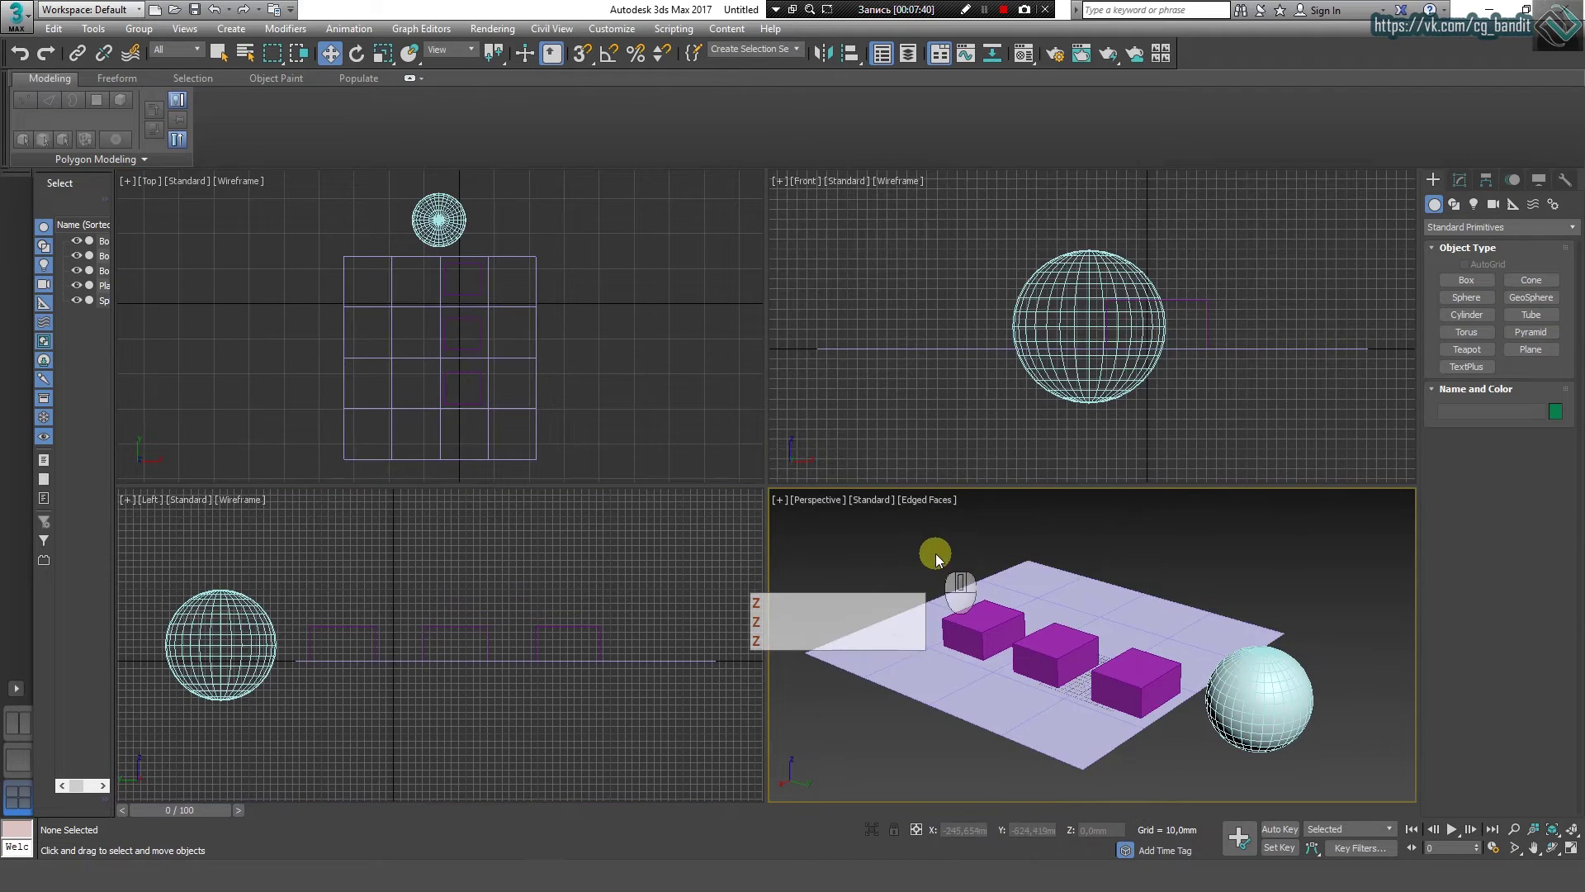
# Step: Pan the objects out of sight in all four viewports, and reframe everything at once with Zoom Extents All
pyautogui.moveTo(864, 400); pyautogui.dragTo(1469, 330, button='middle')
pyautogui.moveTo(608, 364); pyautogui.dragTo(170, 212, button='middle')
pyautogui.middleClick(685, 549)
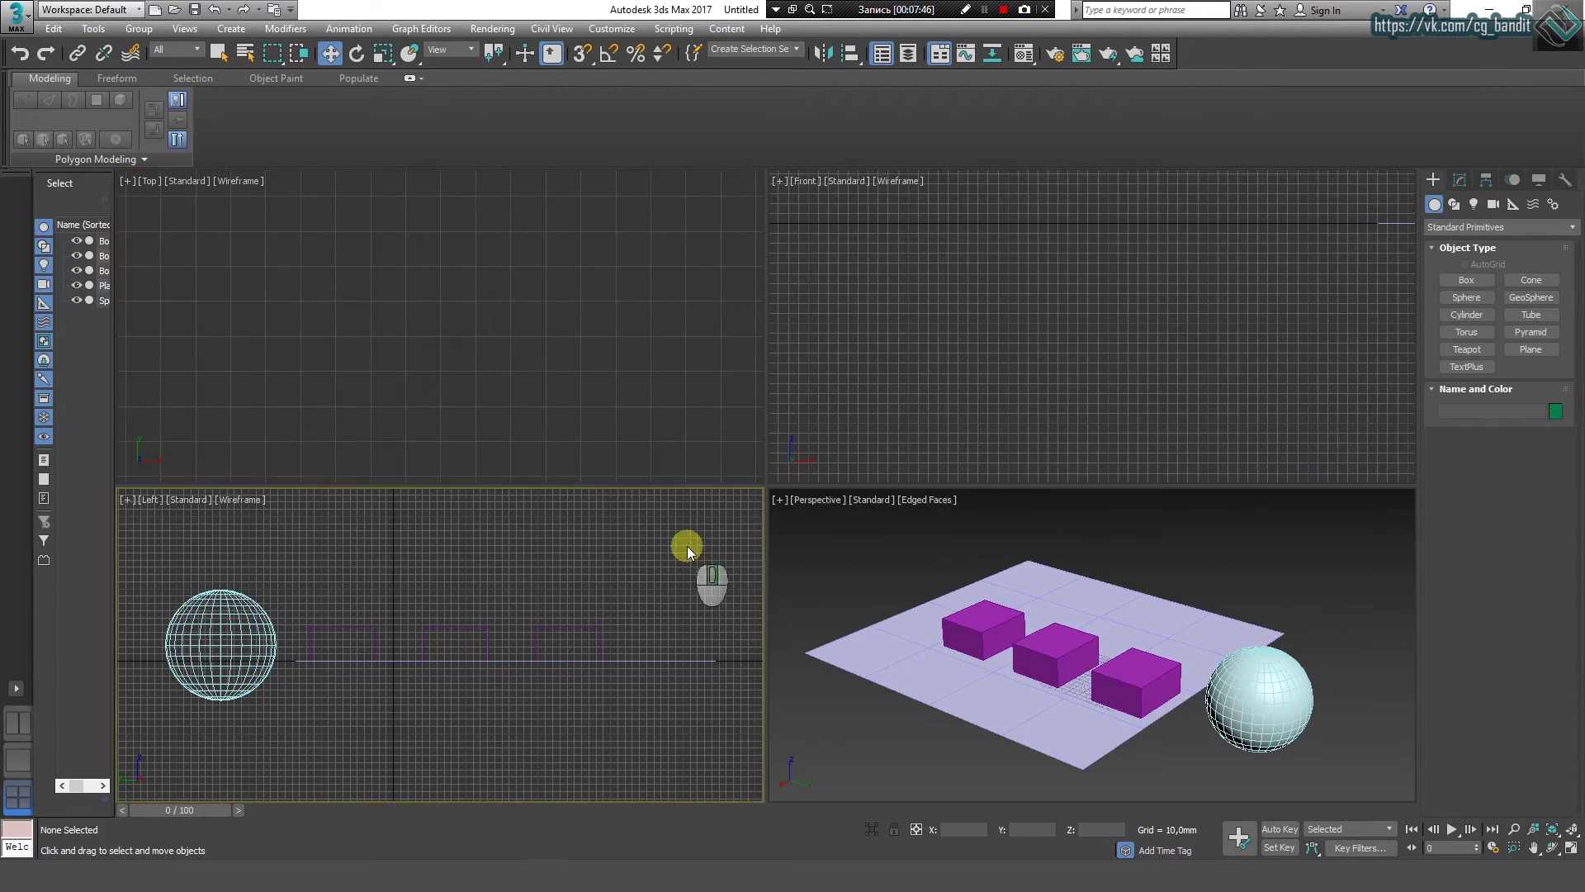
pyautogui.moveTo(687, 547); pyautogui.dragTo(1398, 583, button='middle')
pyautogui.moveTo(874, 498); pyautogui.dragTo(29, 612, button='middle')
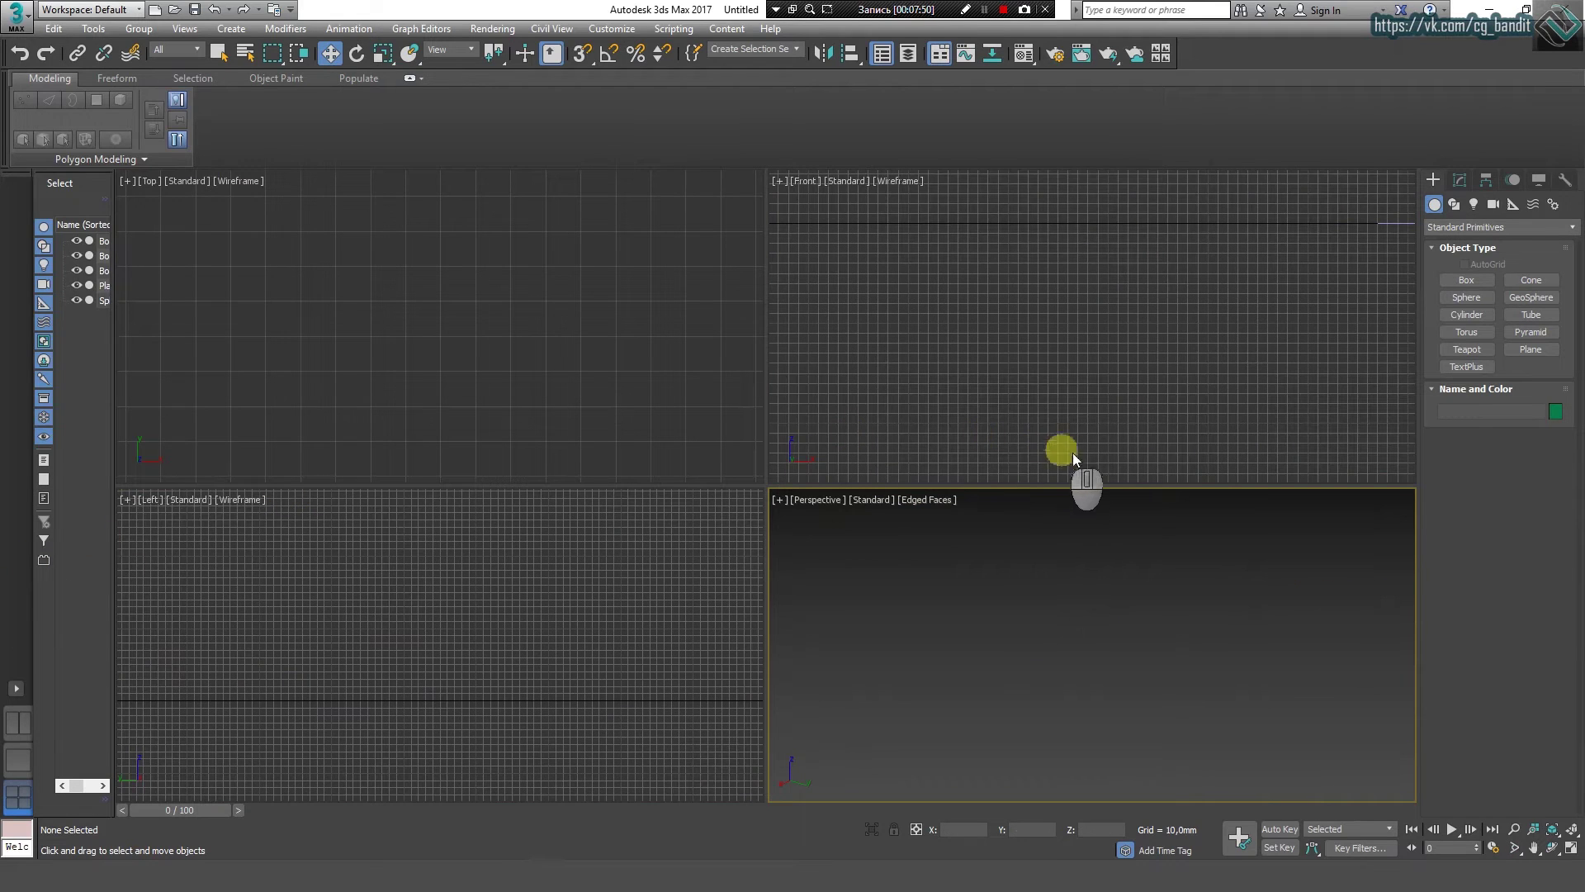
pyautogui.click(1571, 836)
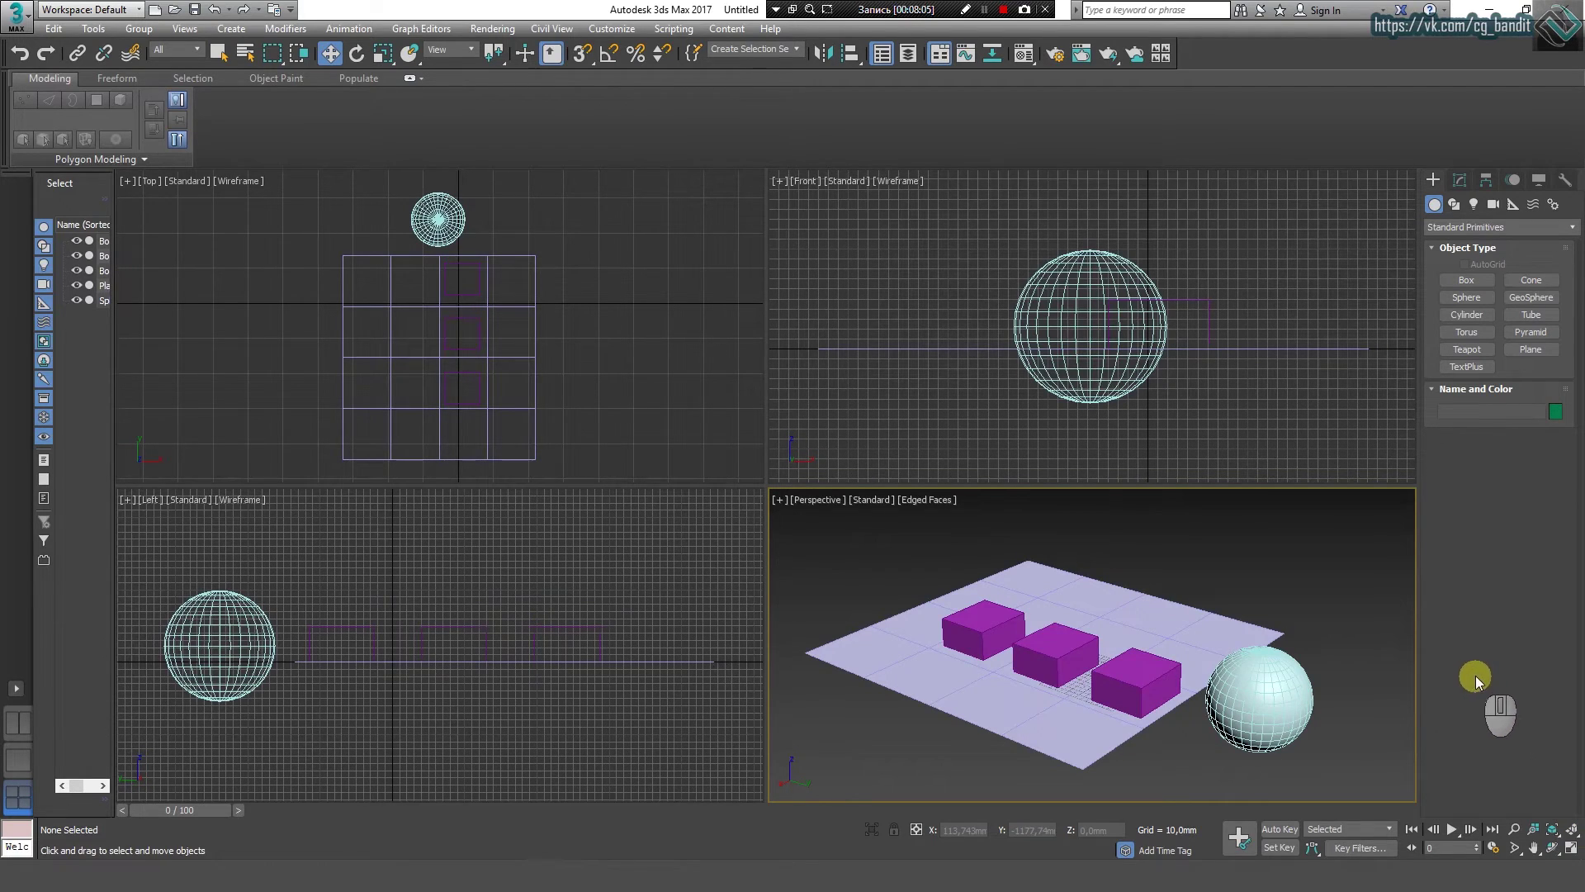
# Step: Orbit the Front, Top and Left viewports away from their fixed directions so they become Orthographic views
pyautogui.middleClick(884, 284)
pyautogui.keyDown('alt'); pyautogui.moveTo(884, 284); pyautogui.dragTo(829, 297, button='middle'); pyautogui.keyUp('alt')
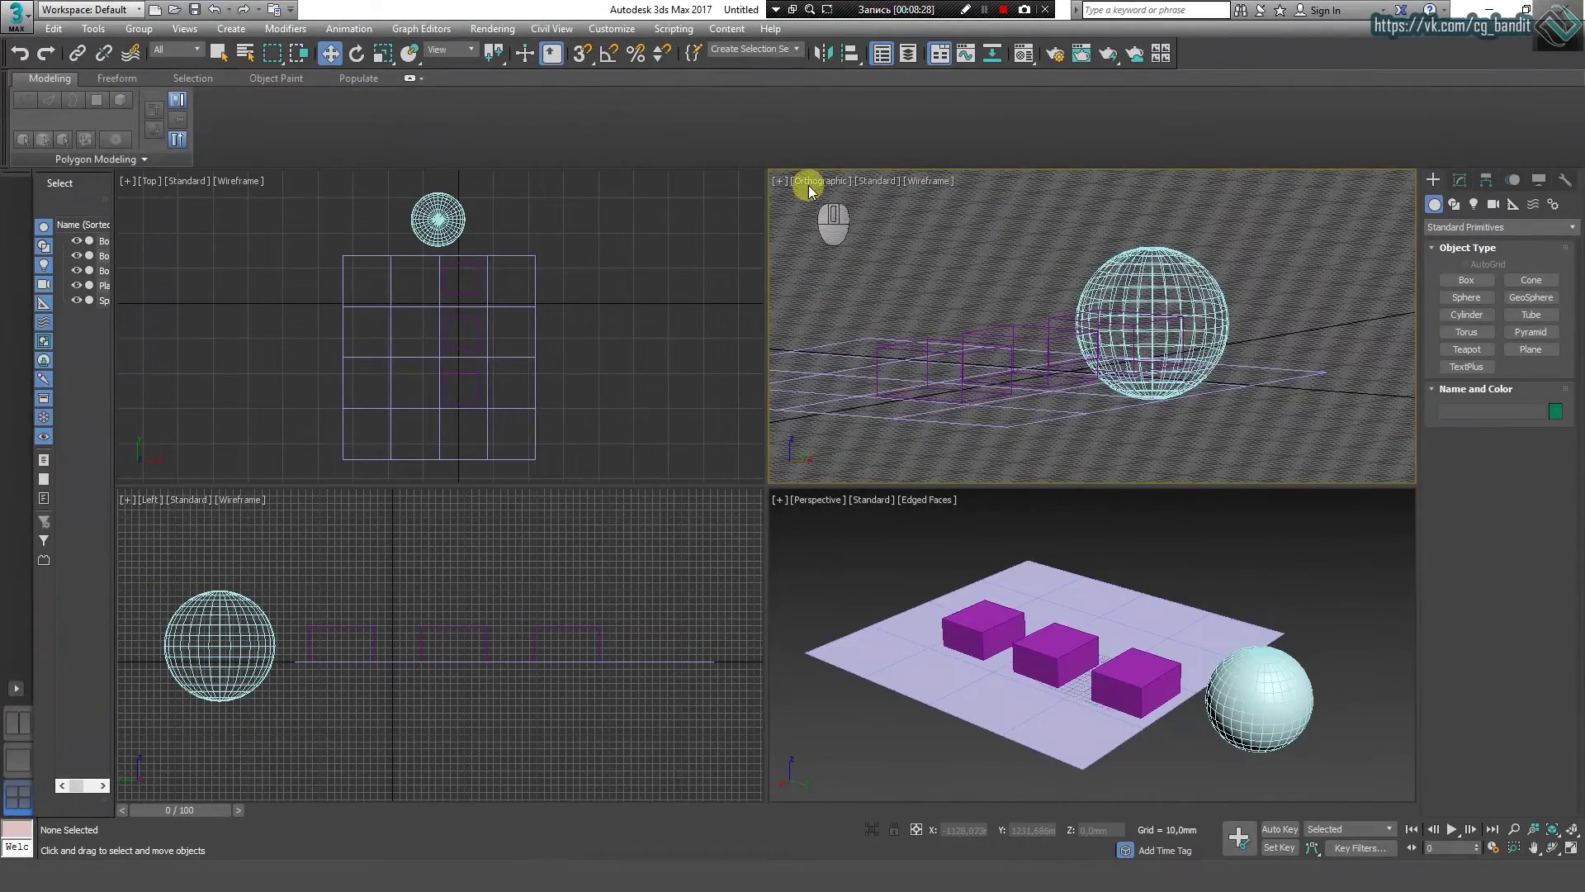
pyautogui.keyDown('alt'); pyautogui.moveTo(601, 225); pyautogui.dragTo(516, 182, button='middle'); pyautogui.keyUp('alt')
pyautogui.keyDown('alt'); pyautogui.moveTo(479, 541); pyautogui.dragTo(743, 496, button='middle'); pyautogui.keyUp('alt')
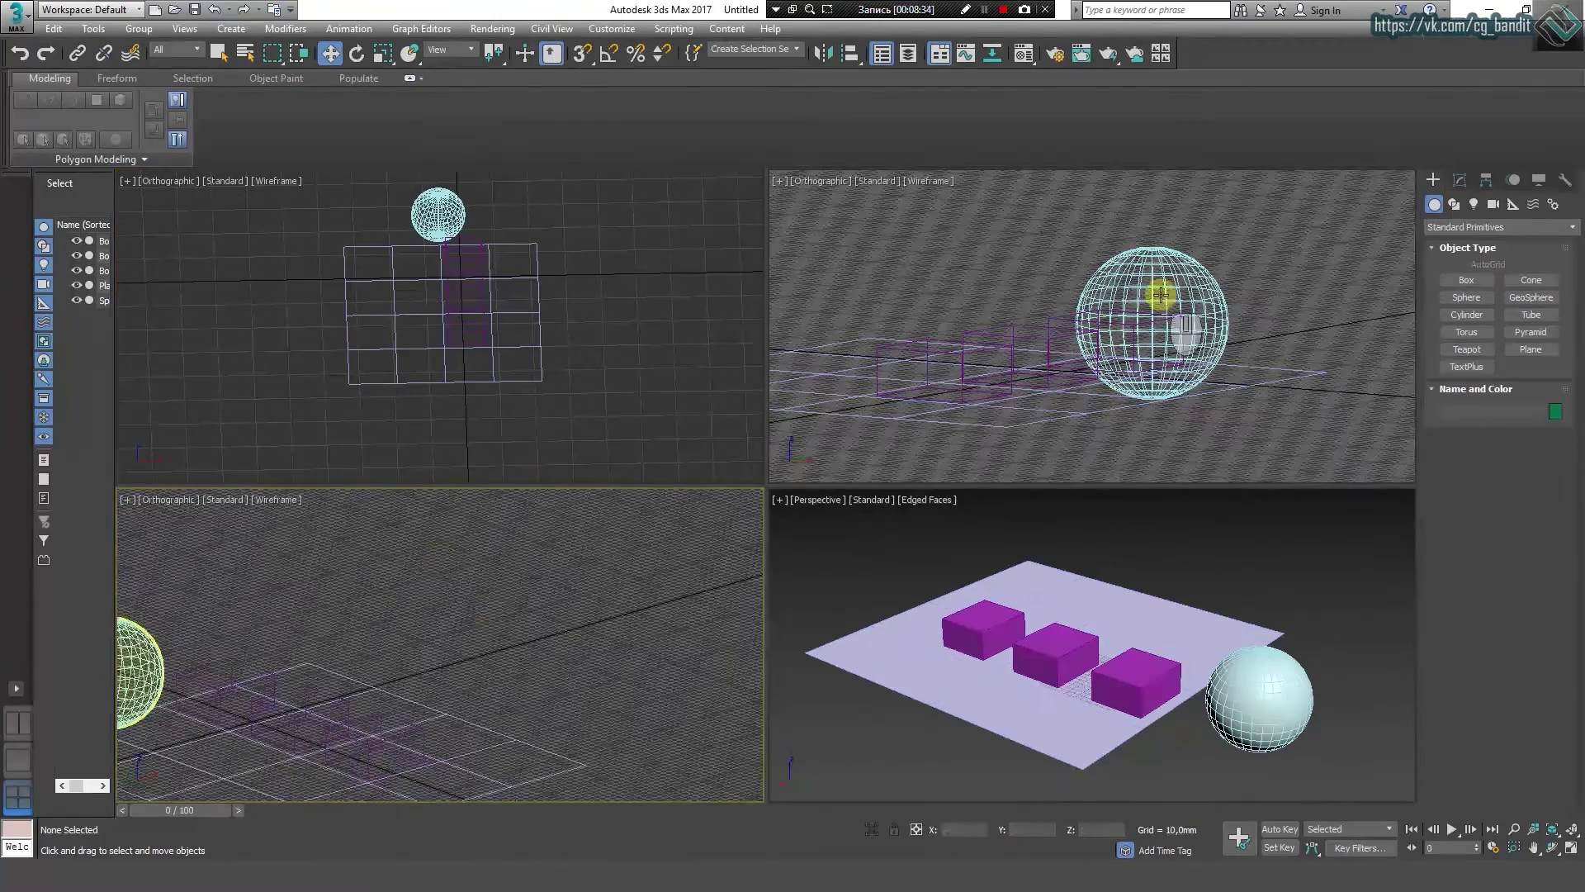
pyautogui.keyDown('alt'); pyautogui.moveTo(1026, 273); pyautogui.dragTo(374, 285, button='middle'); pyautogui.keyUp('alt')
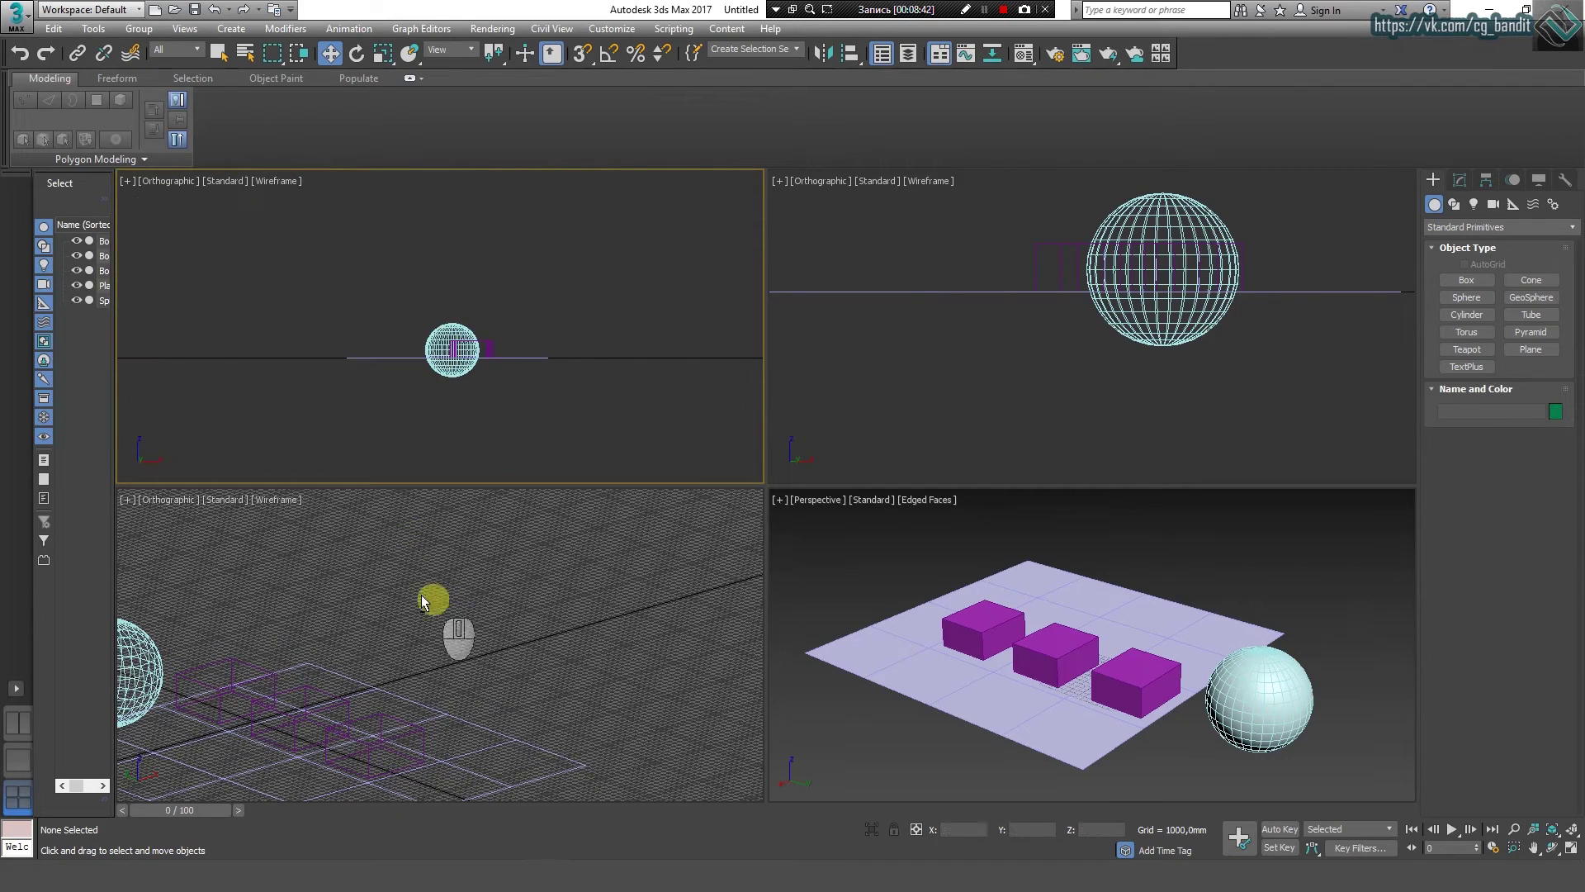
pyautogui.keyDown('alt'); pyautogui.moveTo(422, 594); pyautogui.dragTo(493, 561, button='middle'); pyautogui.keyUp('alt')
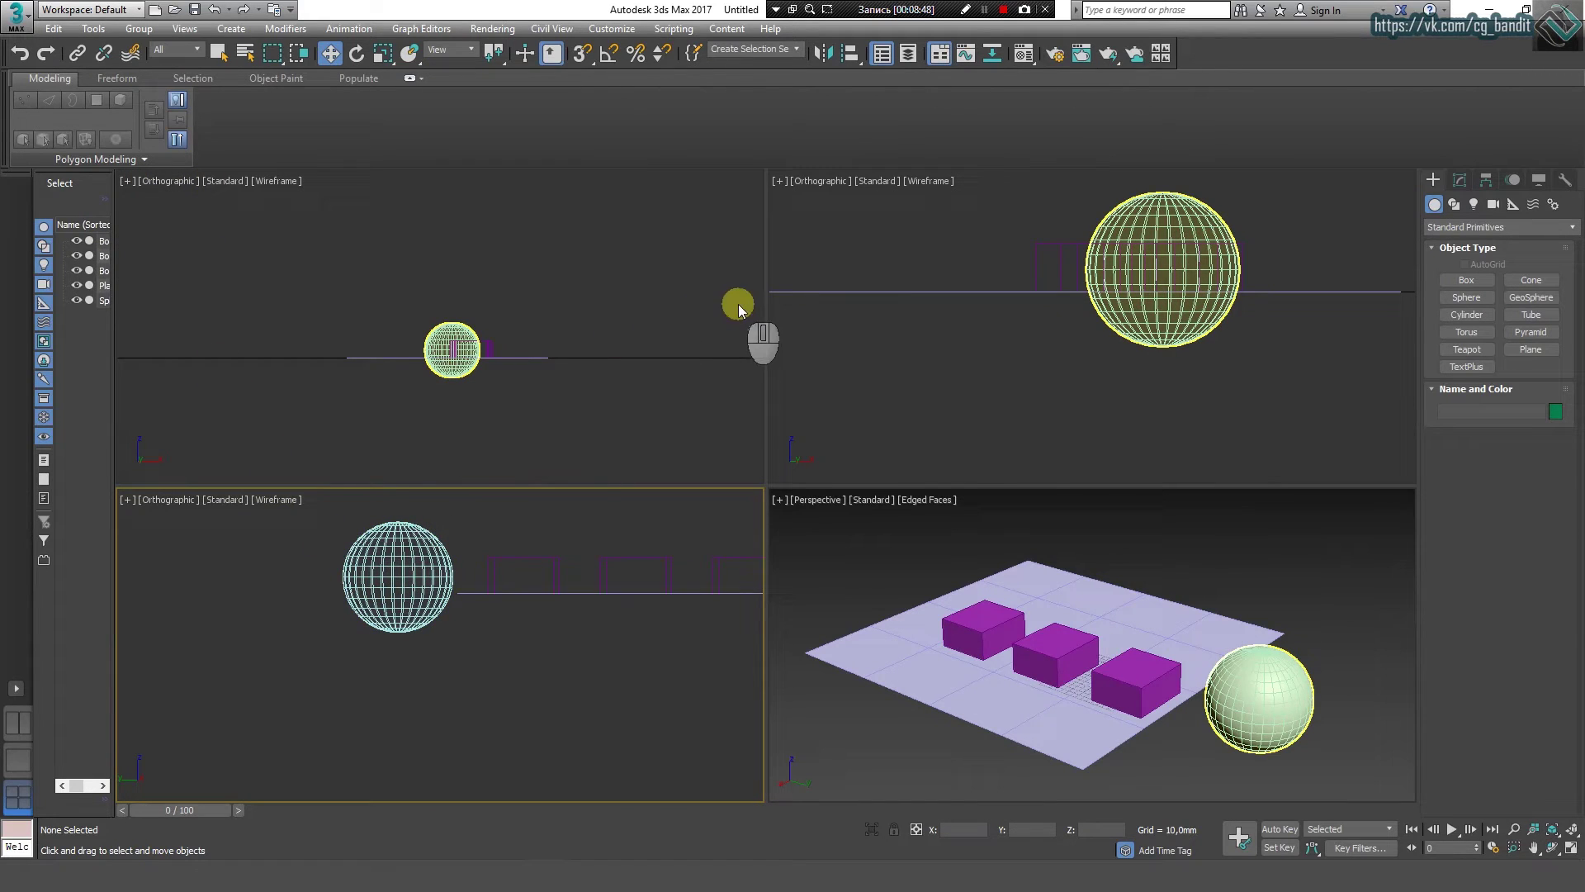
# Step: Restore the three Orthographic viewports to the standard Front, Top and Left views, fitting all objects in each
pyautogui.click(811, 180)
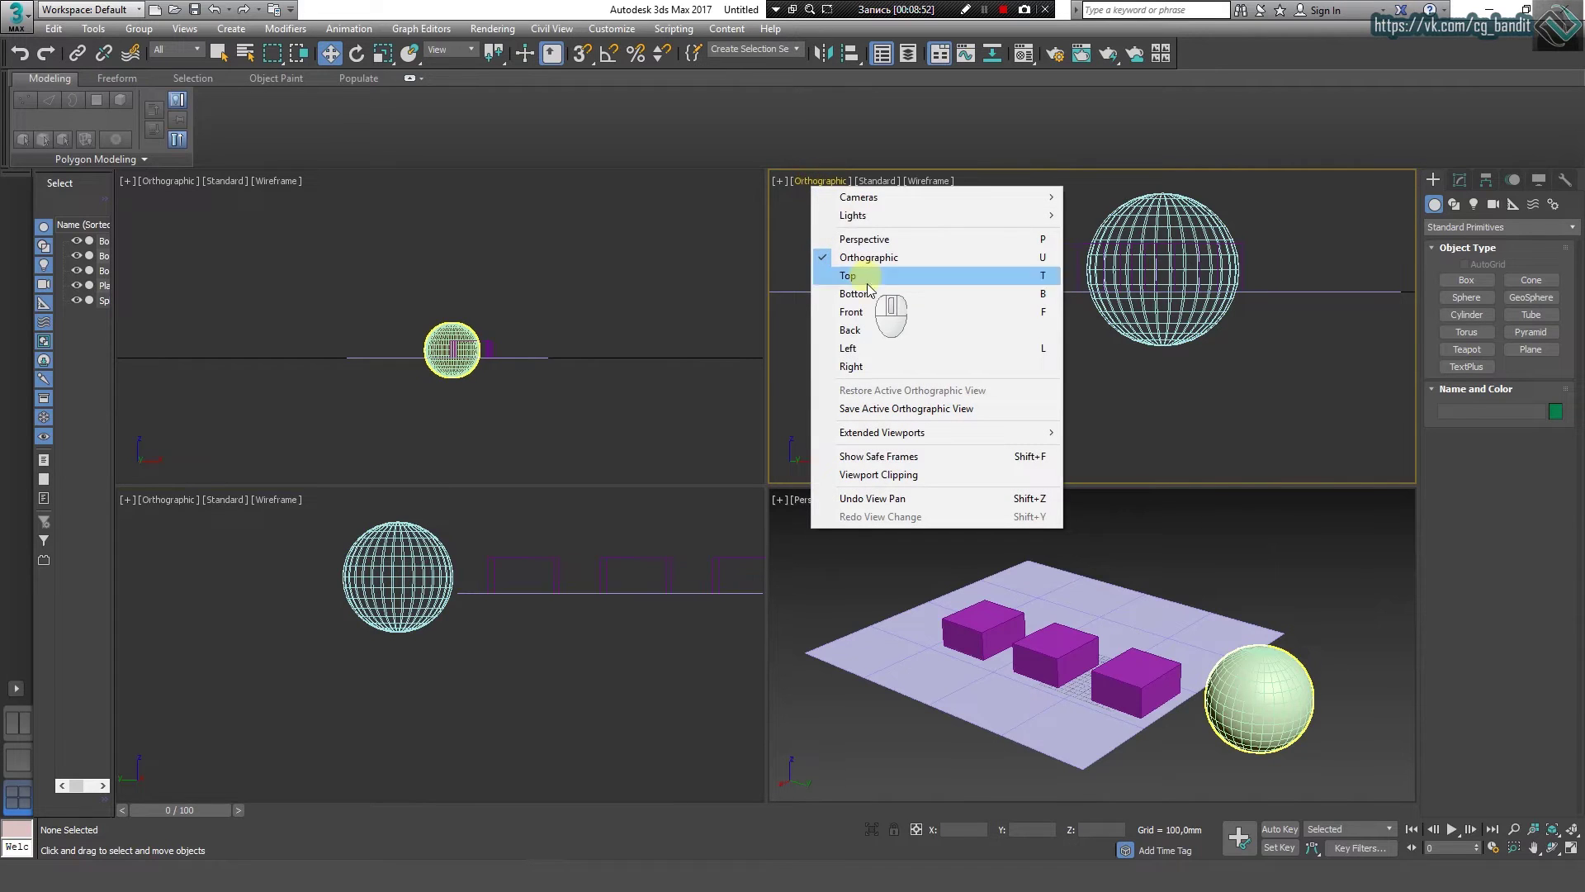
pyautogui.click(862, 313)
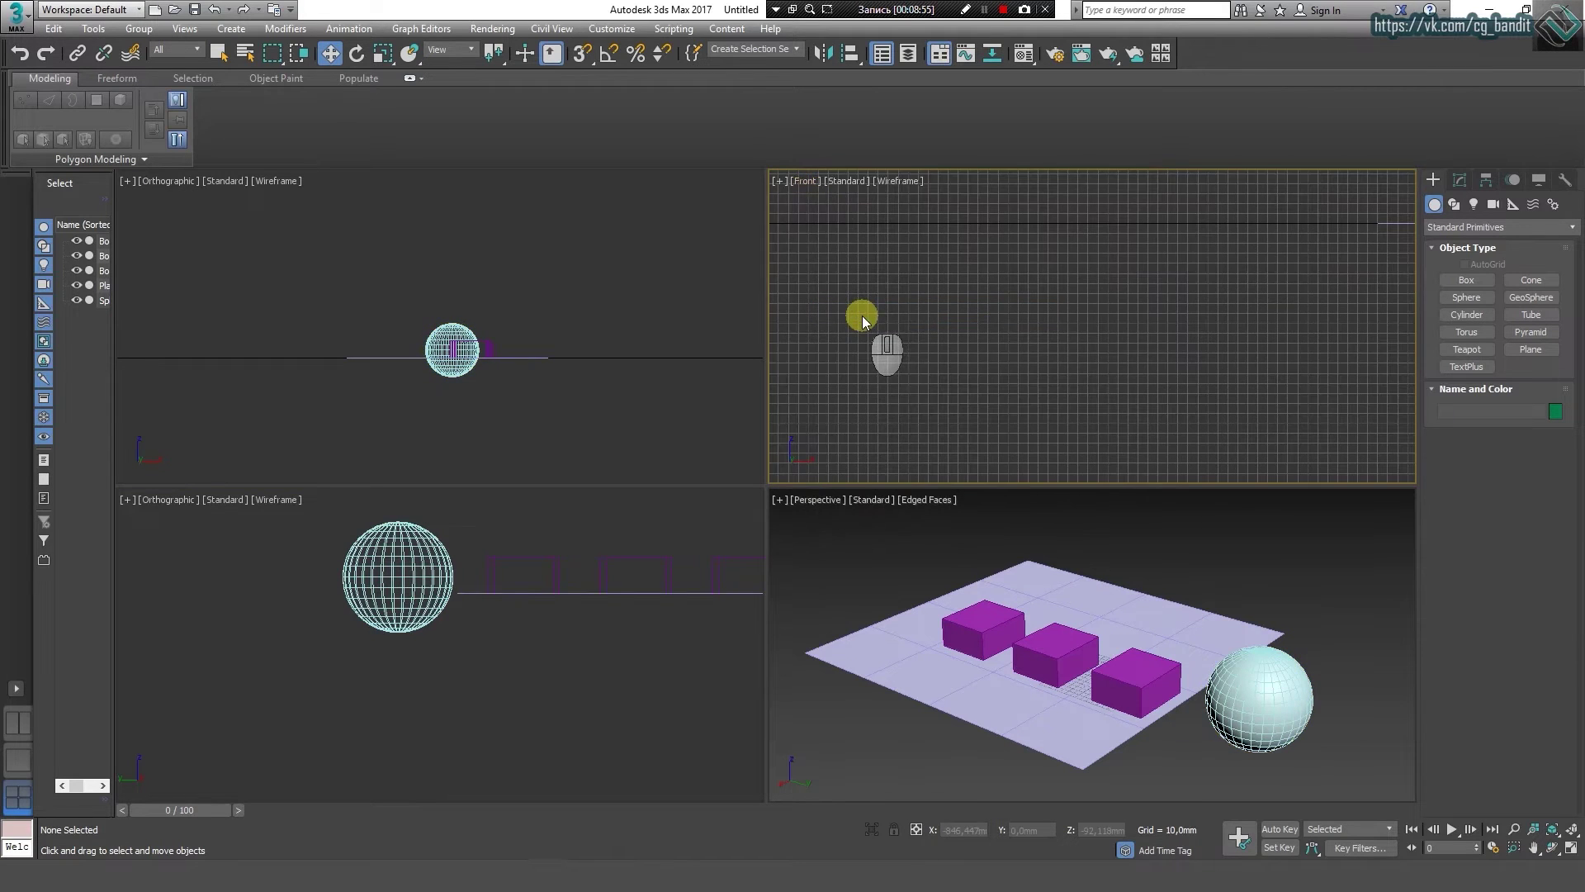
pyautogui.press('z')
pyautogui.click(169, 180)
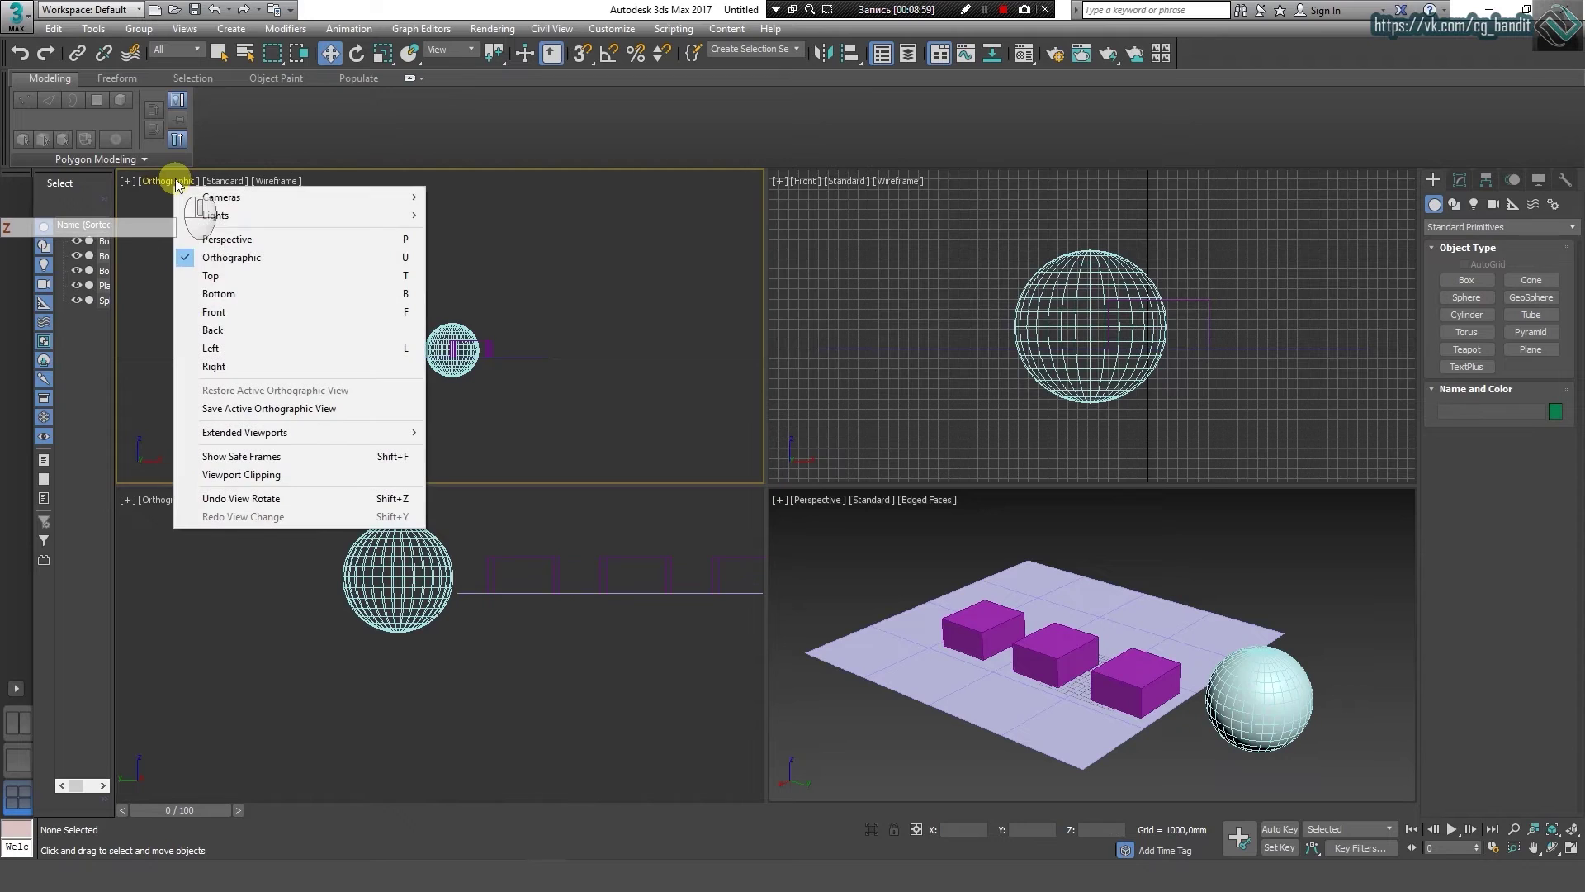
pyautogui.click(212, 274)
pyautogui.press('z')
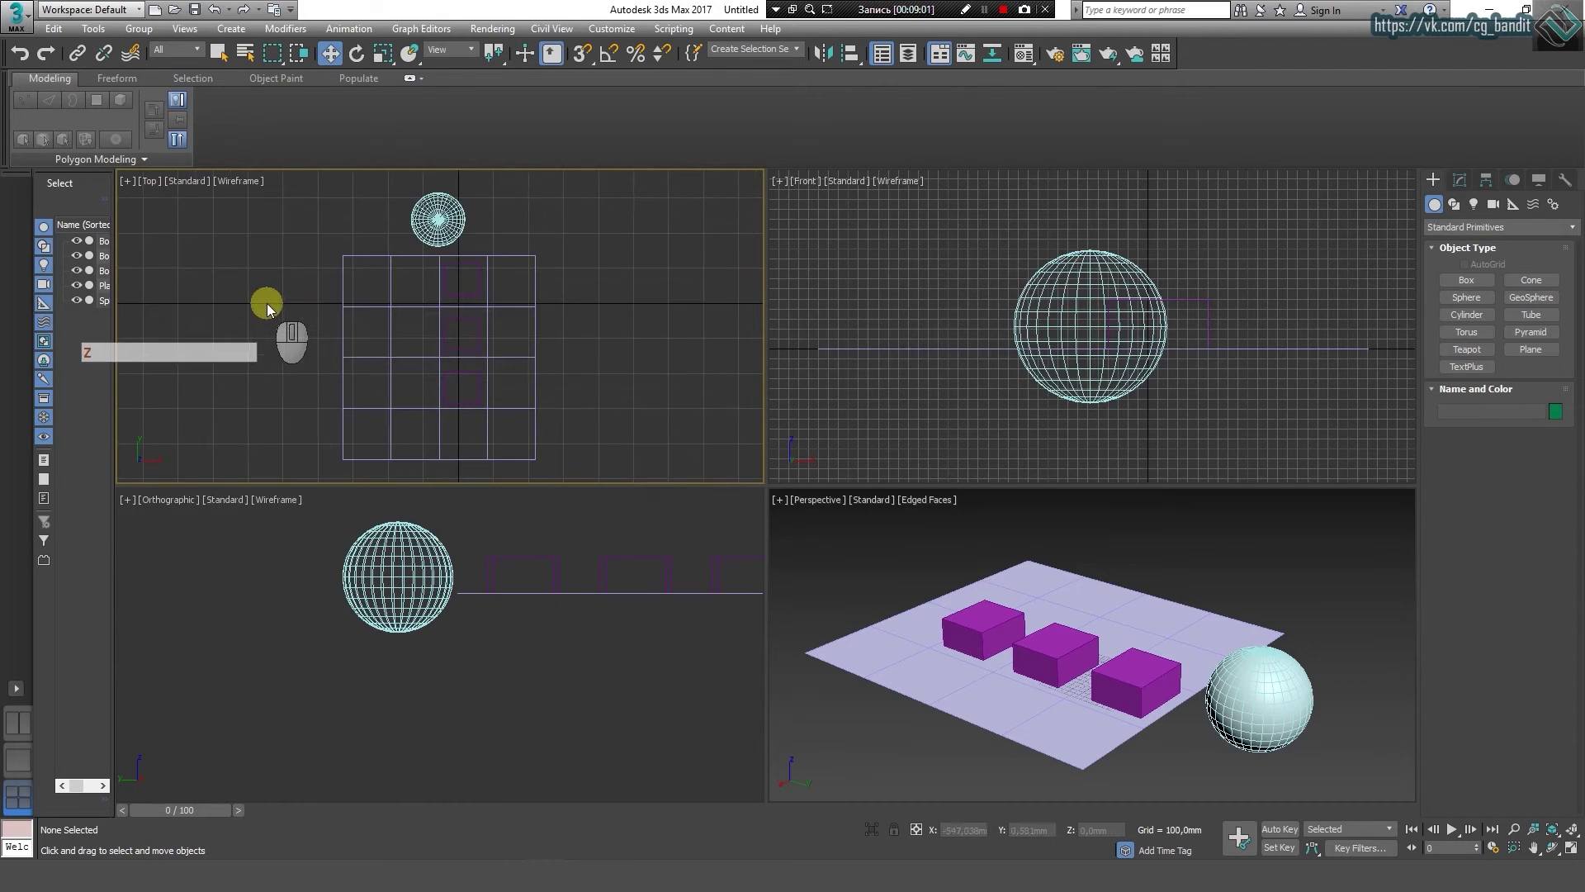
pyautogui.click(157, 500)
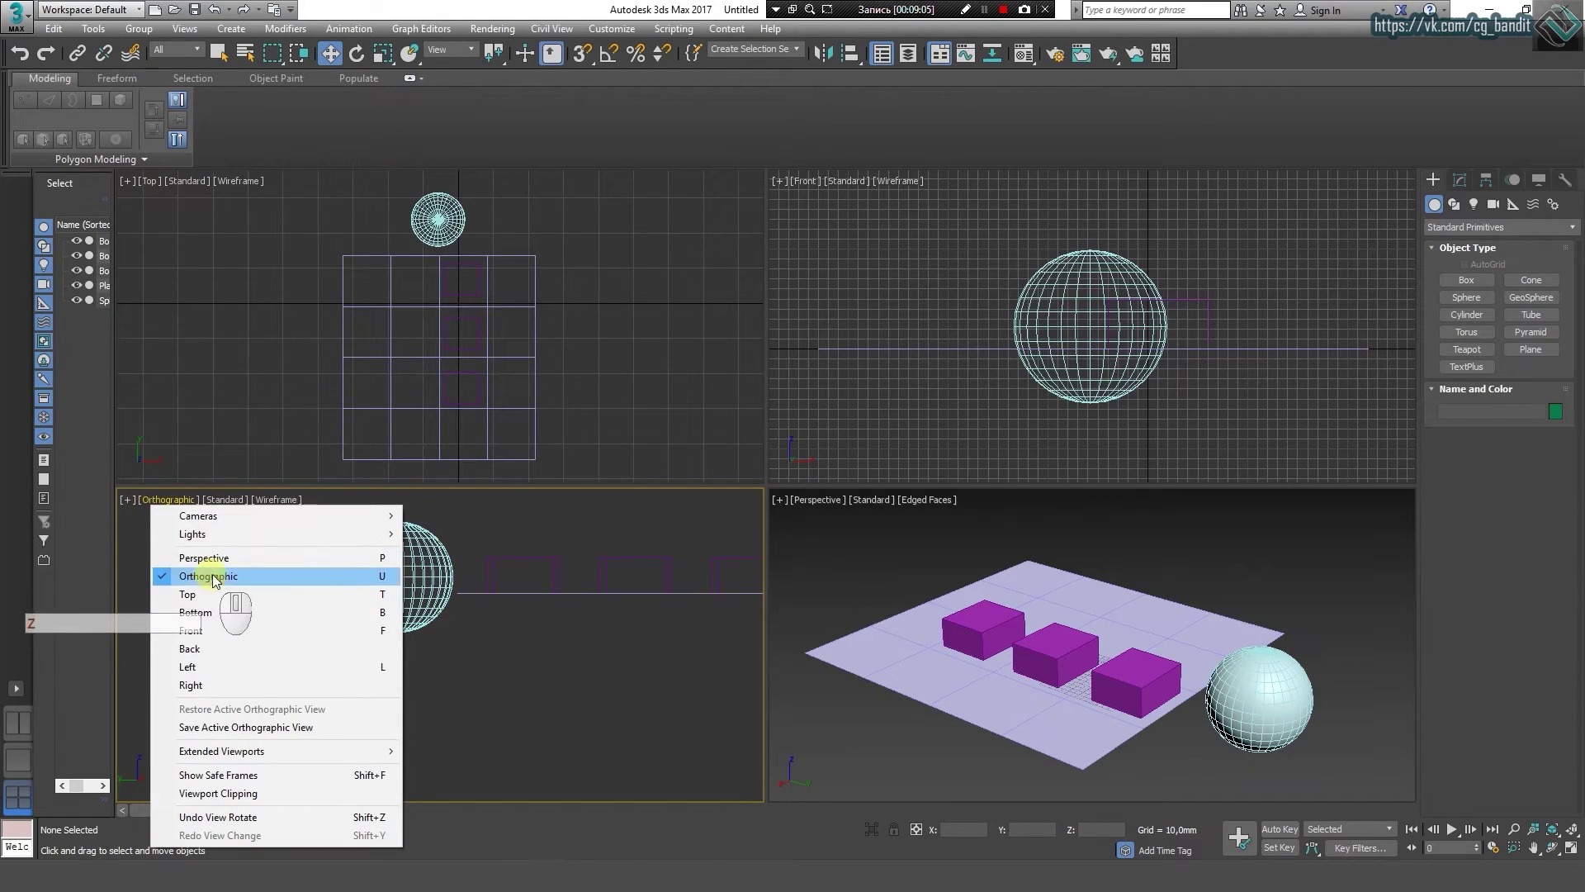
pyautogui.click(213, 666)
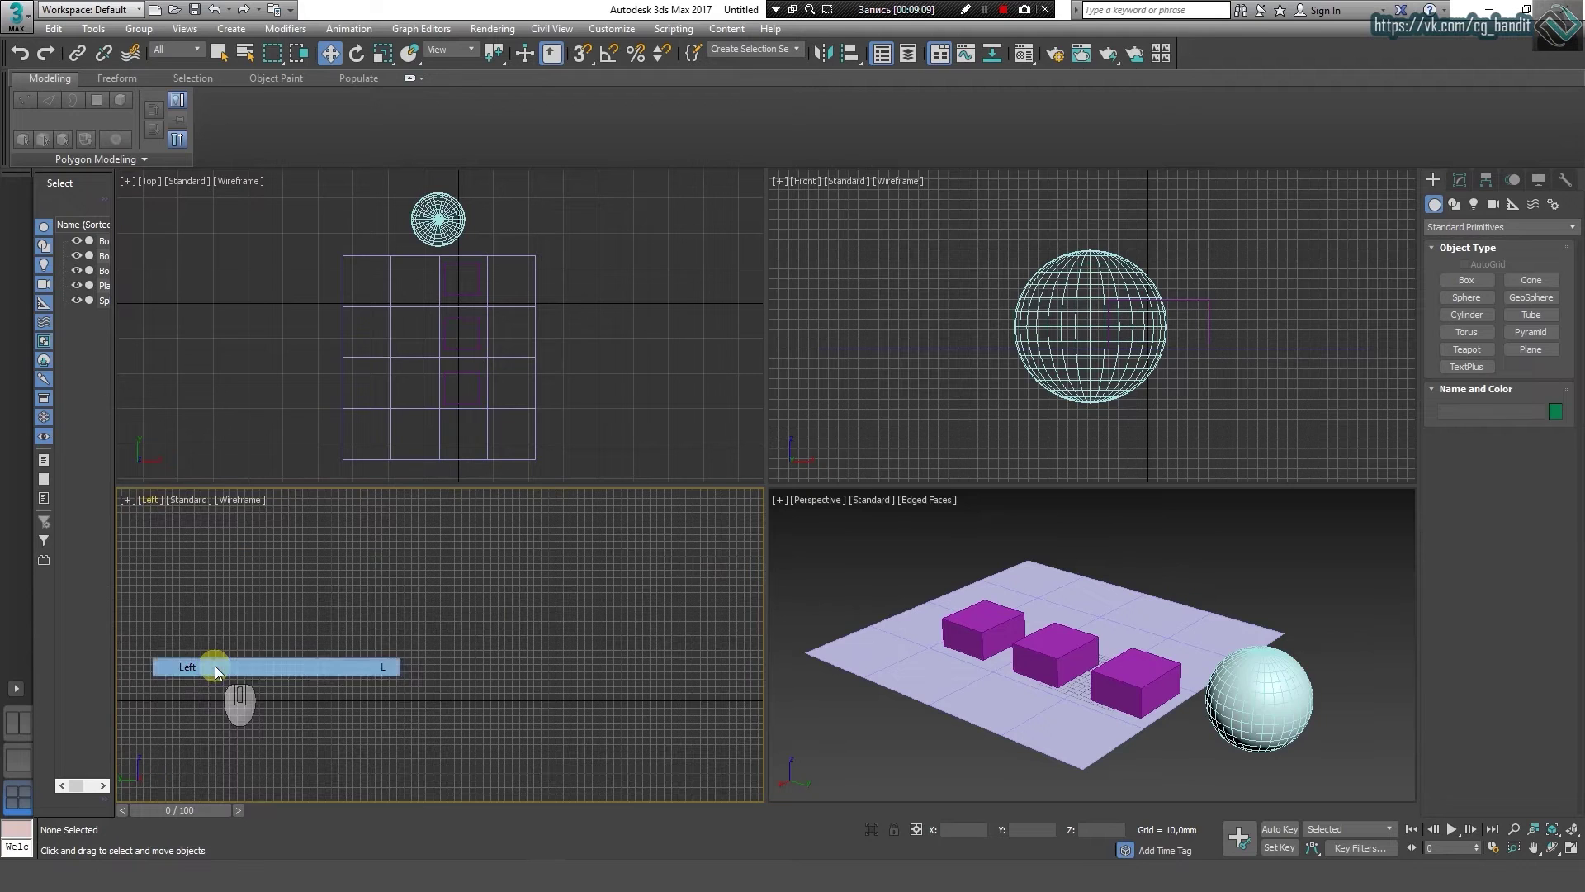
pyautogui.press('z')
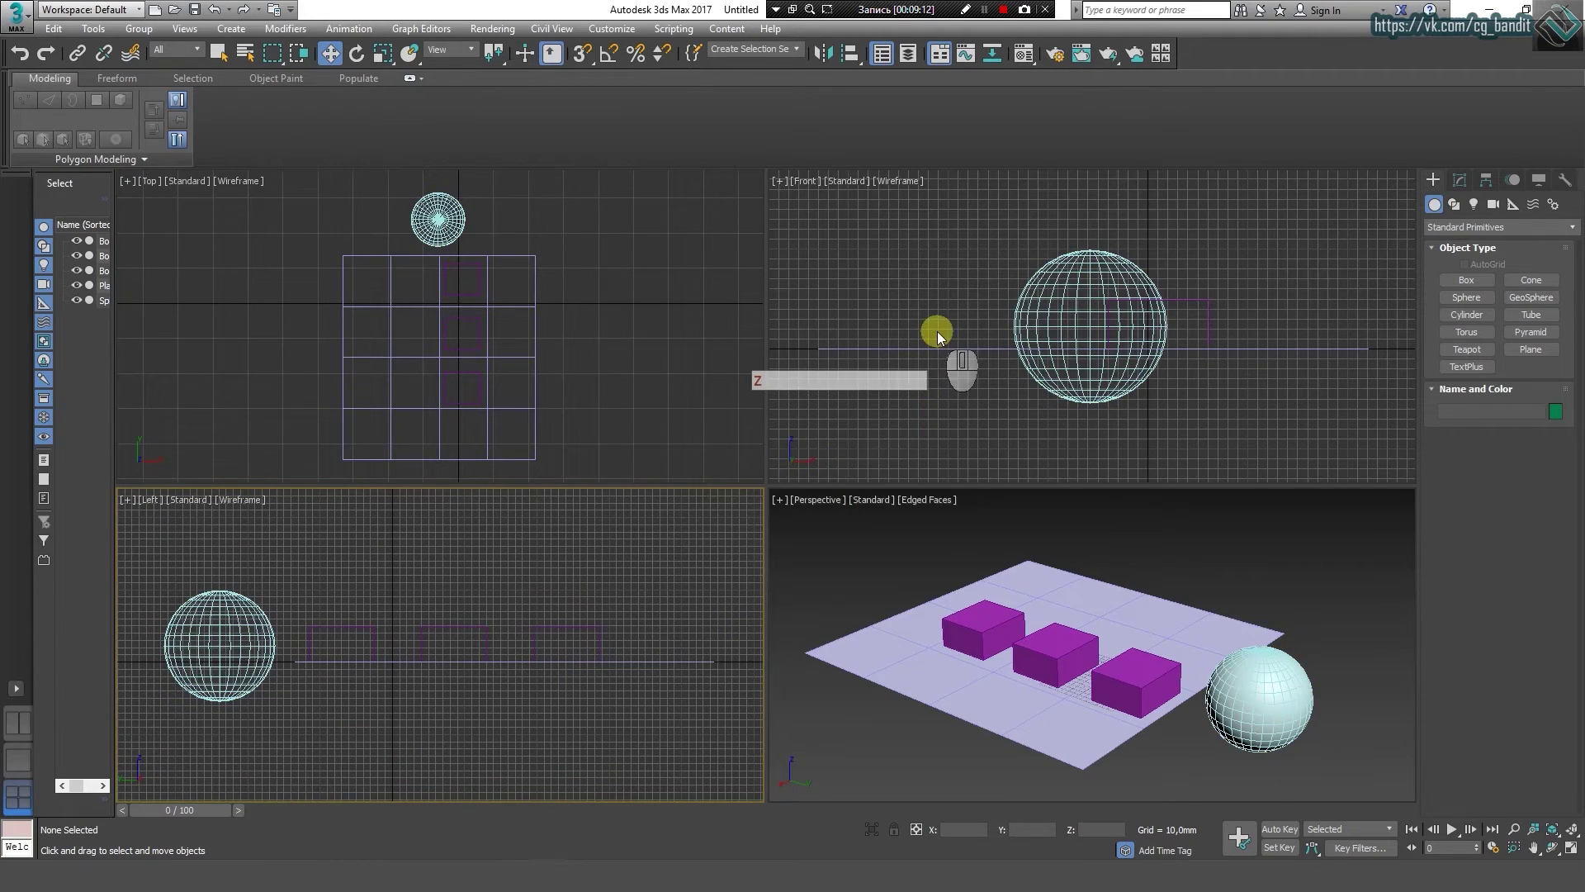
# Step: Orbit the Front viewport slightly and return it to the standard Front view
pyautogui.keyDown('alt'); pyautogui.moveTo(937, 331); pyautogui.dragTo(931, 322, button='middle'); pyautogui.keyUp('alt')
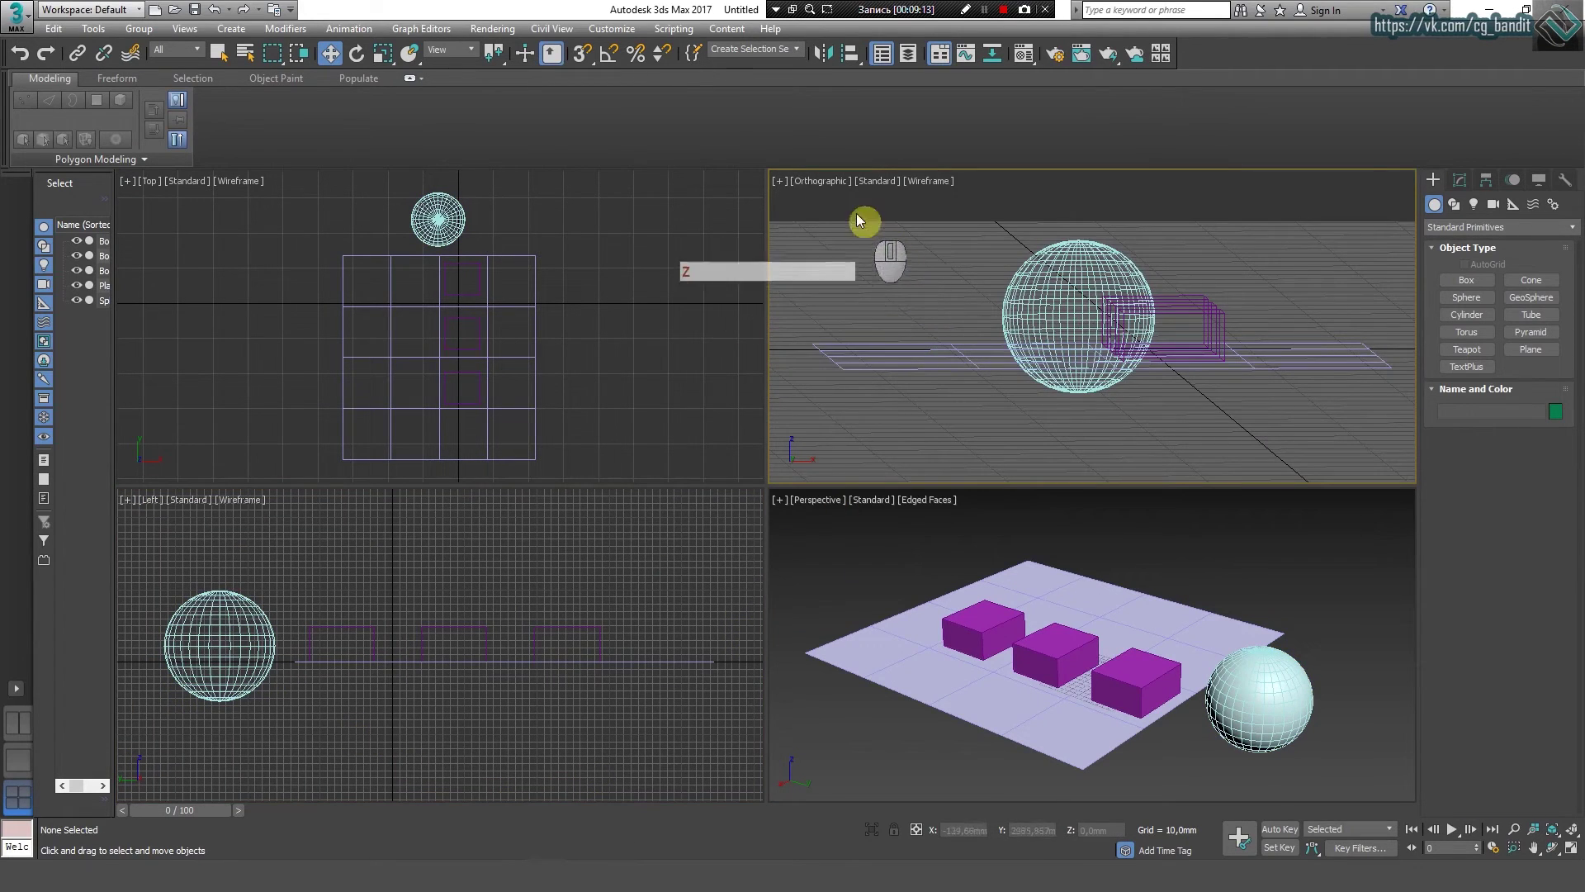
pyautogui.click(814, 180)
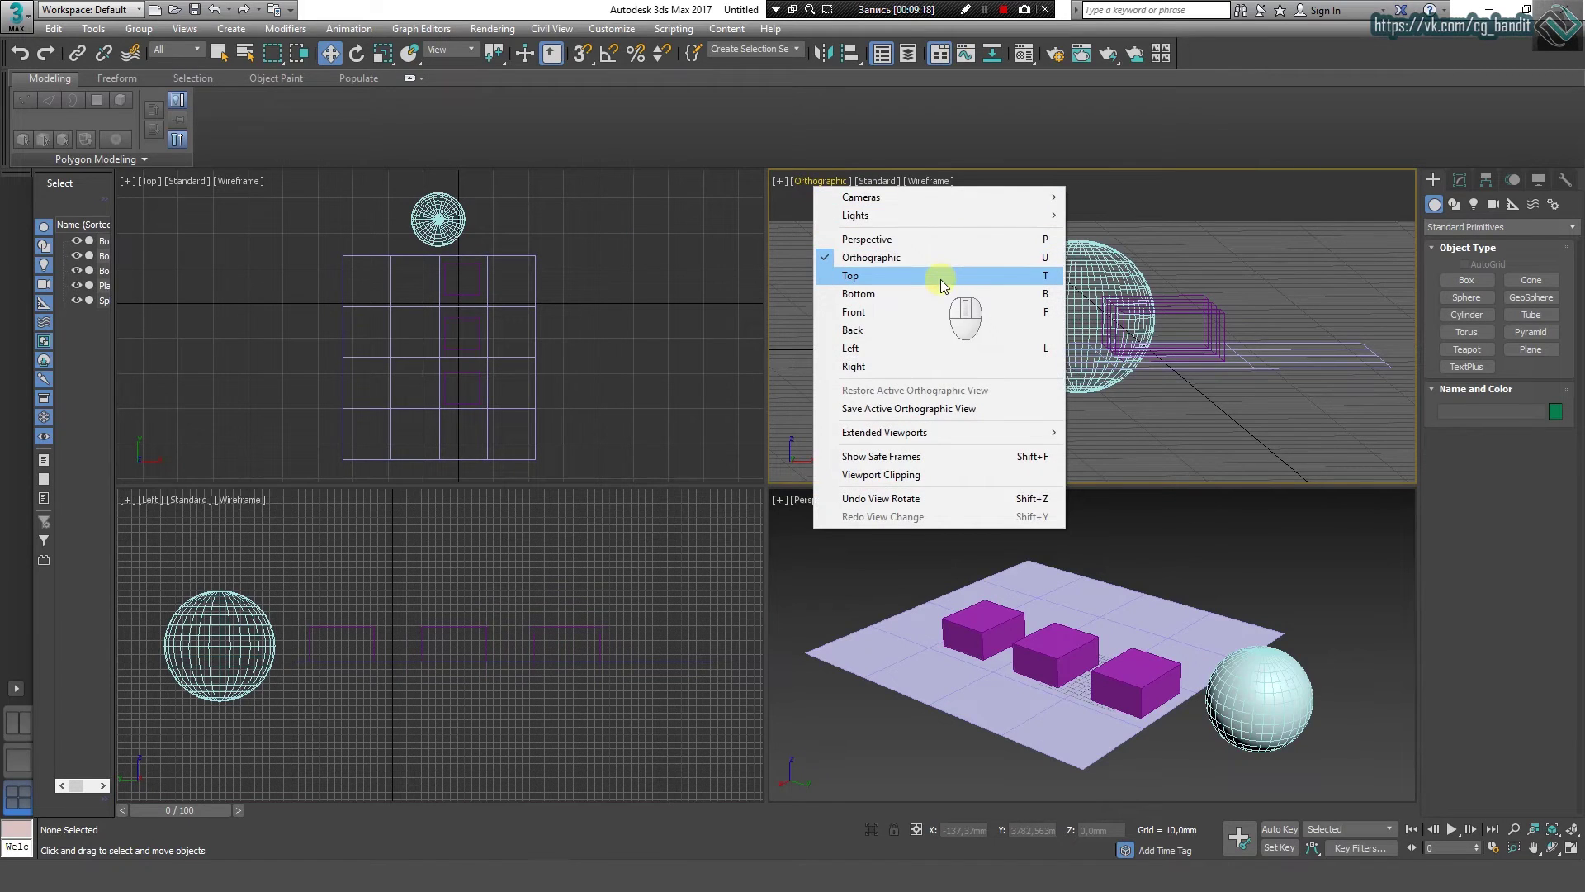
pyautogui.click(924, 312)
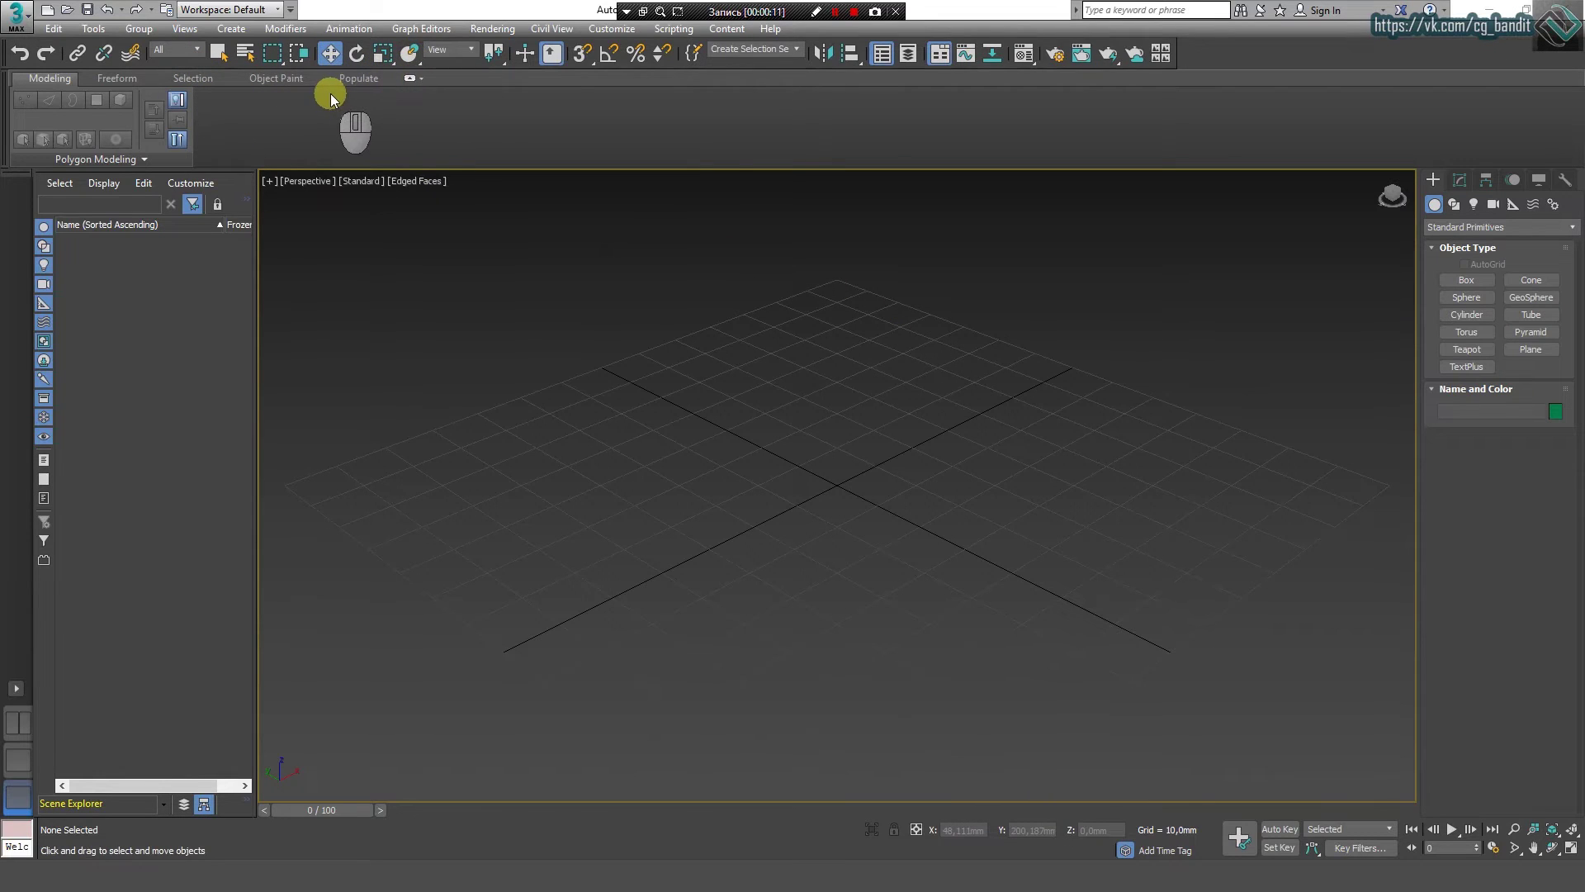
# Step: Create a box about 53 mm long, 69 mm wide and 57 mm high near the centre of the grid
pyautogui.click(216, 56)
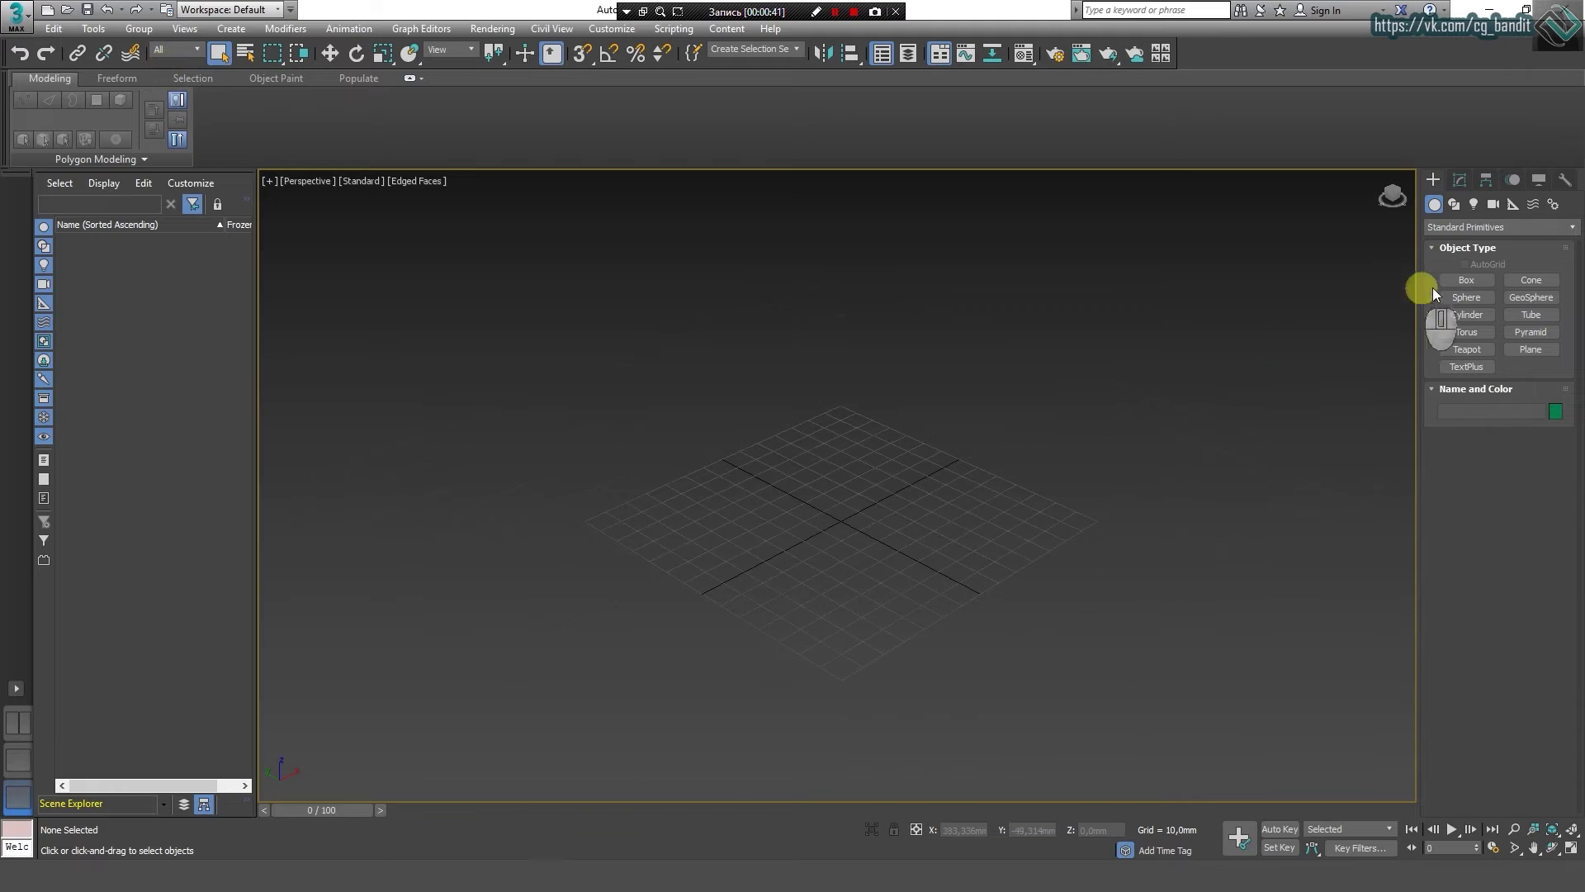
pyautogui.click(1462, 281)
pyautogui.moveTo(988, 477); pyautogui.dragTo(779, 493)
pyautogui.click(807, 354)
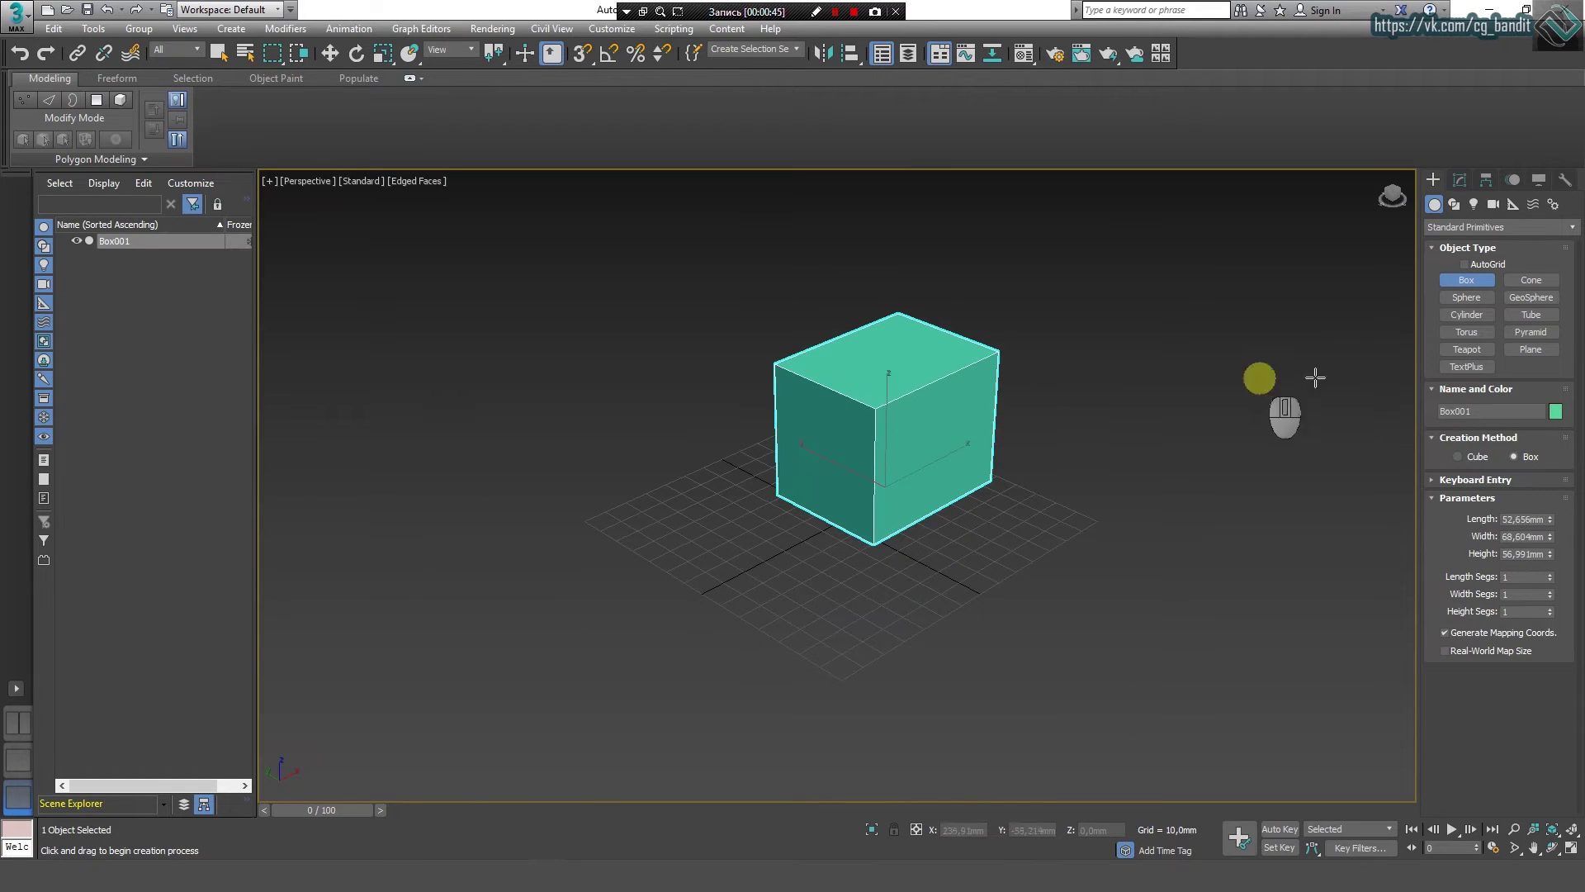
# Step: Create a large sphere on one side of the box and a cylinder about 30 mm in radius and 74 mm high on the other
pyautogui.click(1466, 298)
pyautogui.moveTo(625, 450); pyautogui.dragTo(733, 491)
pyautogui.click(1466, 314)
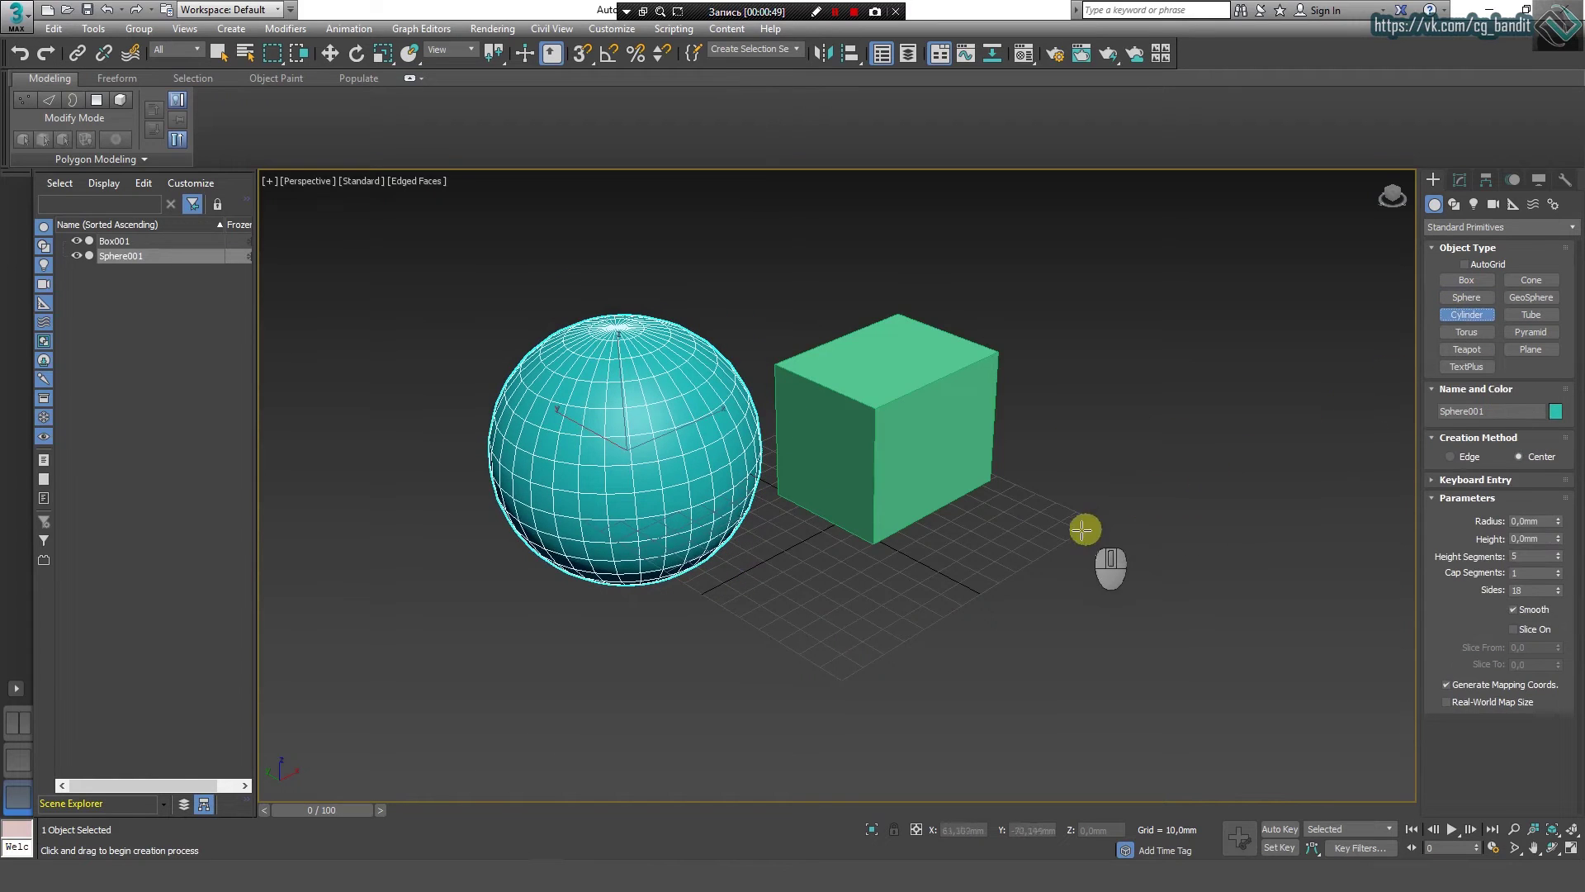
pyautogui.moveTo(1081, 529); pyautogui.dragTo(1021, 553)
pyautogui.click(1107, 359)
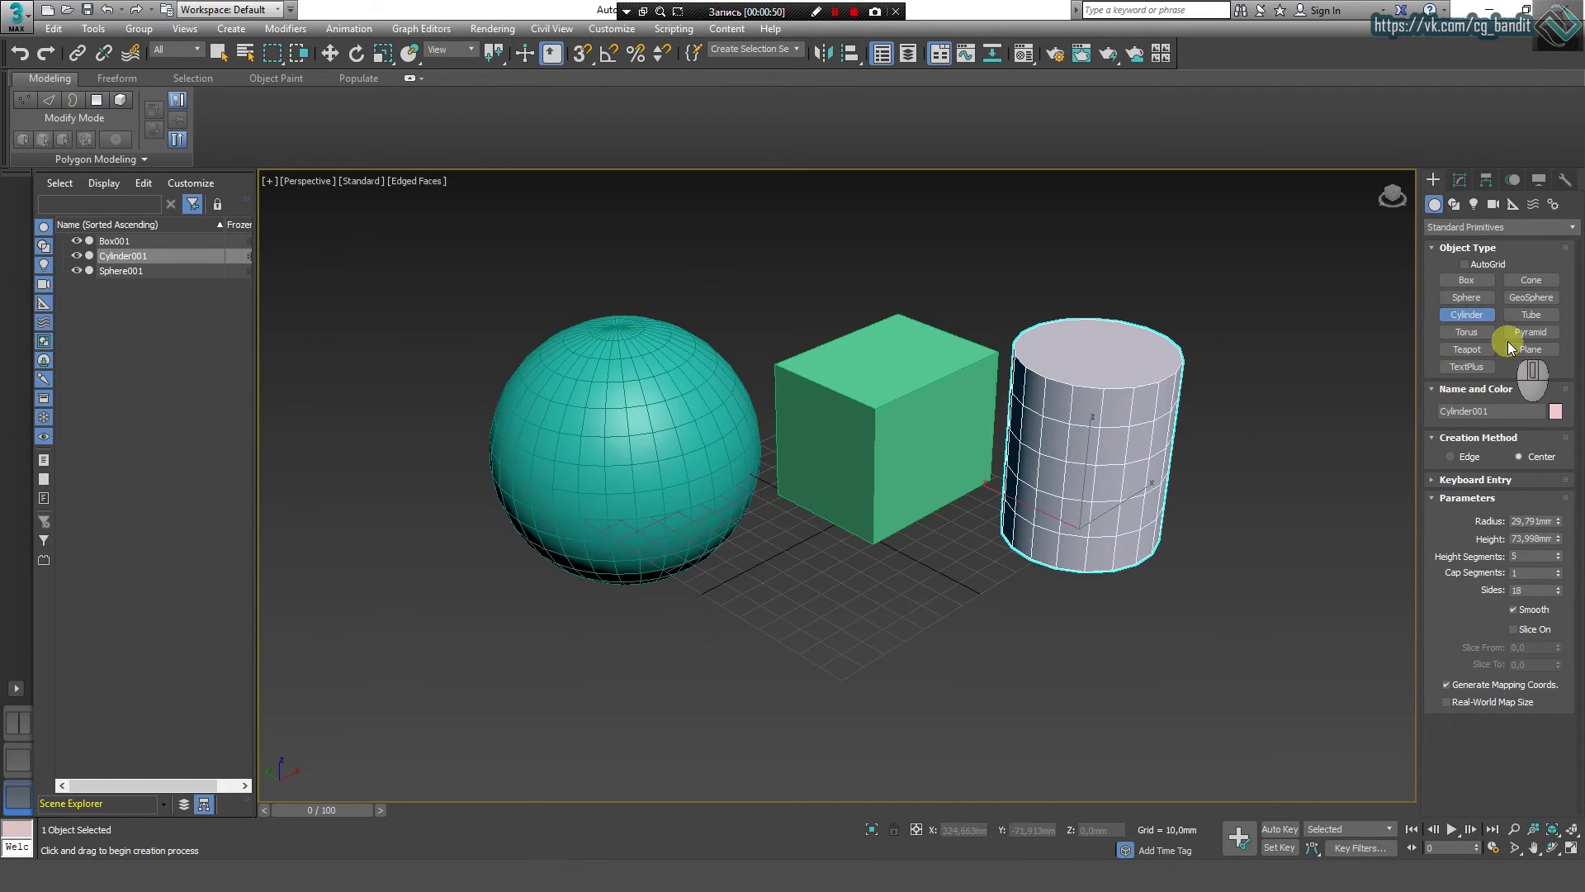
# Step: Create a GeoSphere, smaller than the existing sphere, on the grid in front of the sphere and box
pyautogui.click(1531, 298)
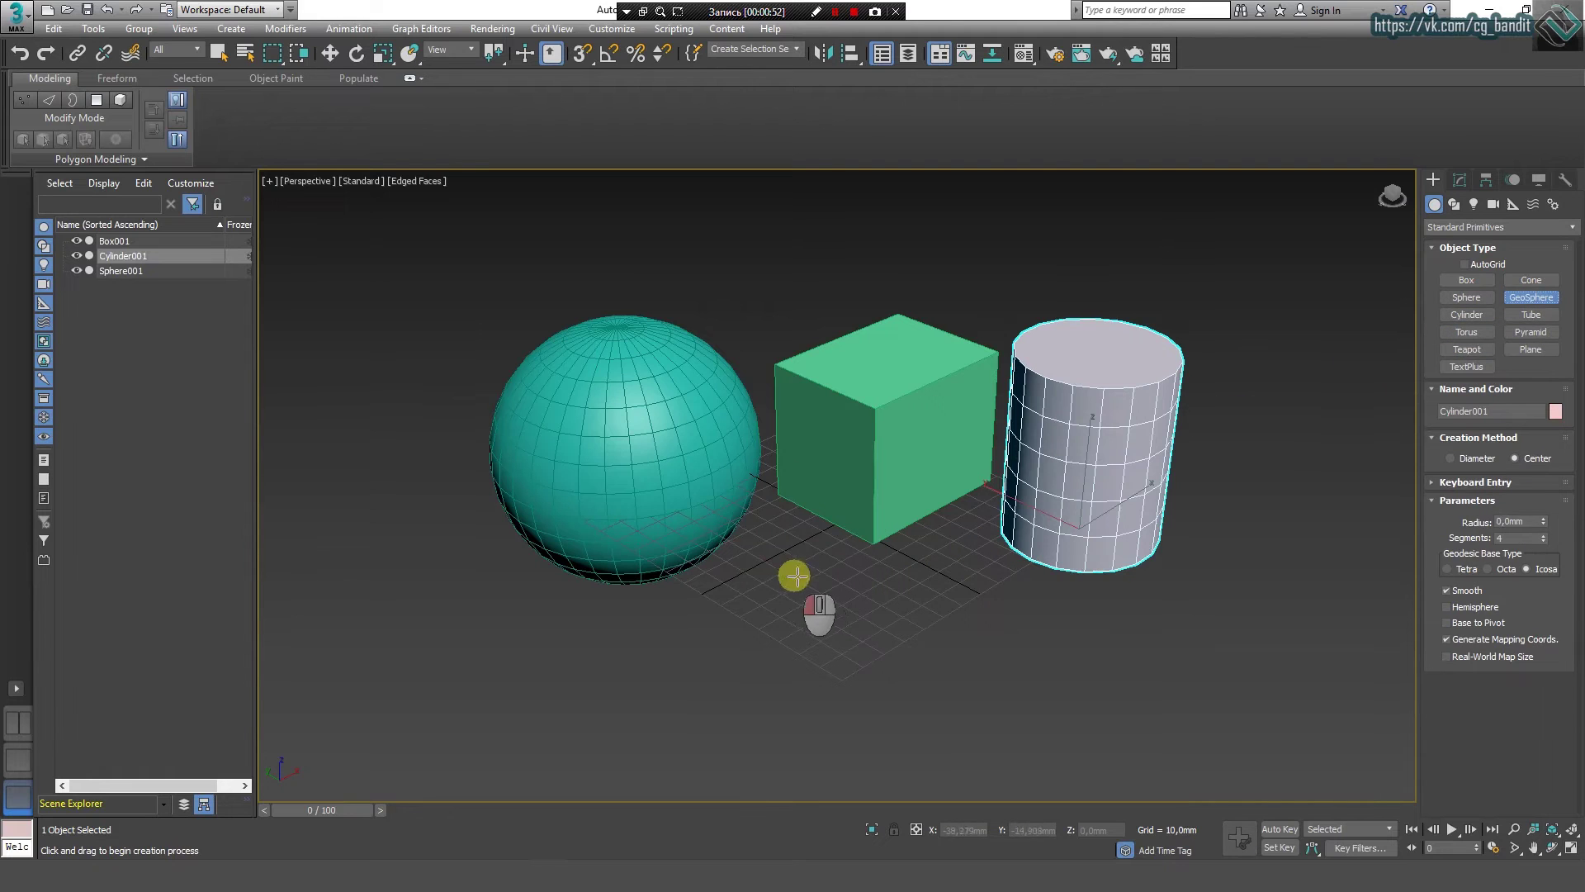
pyautogui.moveTo(796, 571); pyautogui.dragTo(834, 627)
pyautogui.keyDown('alt'); pyautogui.moveTo(1216, 458); pyautogui.dragTo(1136, 488, button='middle'); pyautogui.keyUp('alt')
pyautogui.scroll(-4, 981, 478)
pyautogui.moveTo(982, 478); pyautogui.dragTo(895, 459, button='middle')
pyautogui.scroll(3, 894, 453)
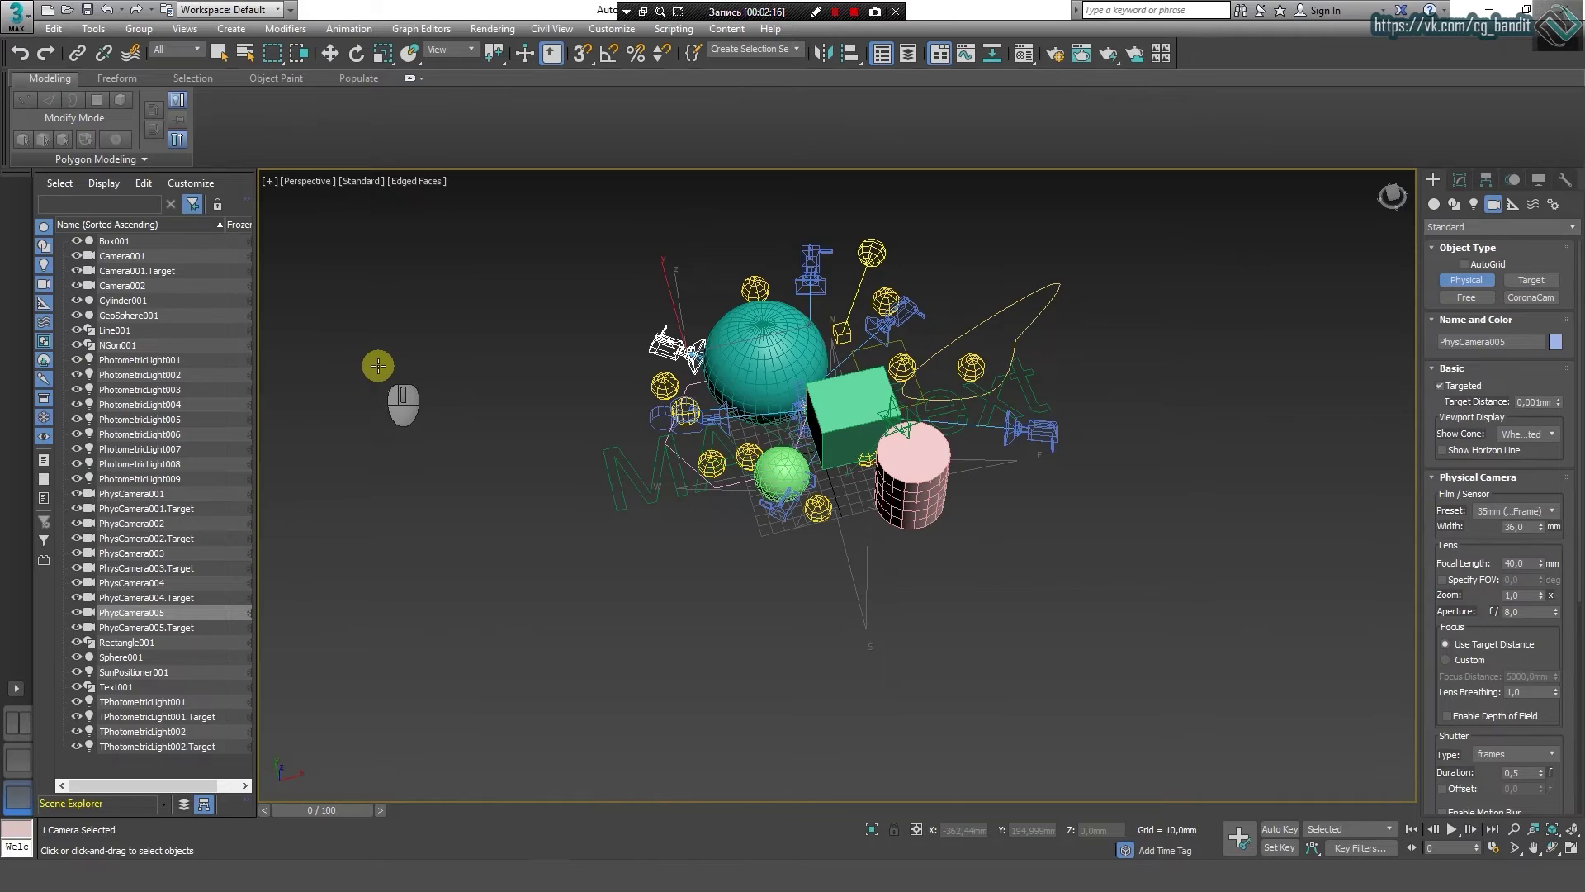
# Step: Leave camera creation with the Select Object tool and select the large sphere and the box alternately, ending on the box
pyautogui.keyDown('alt'); pyautogui.moveTo(756, 258); pyautogui.dragTo(700, 193, button='middle'); pyautogui.keyUp('alt')
pyautogui.scroll(2, 717, 337)
pyautogui.scroll(-1, 712, 318)
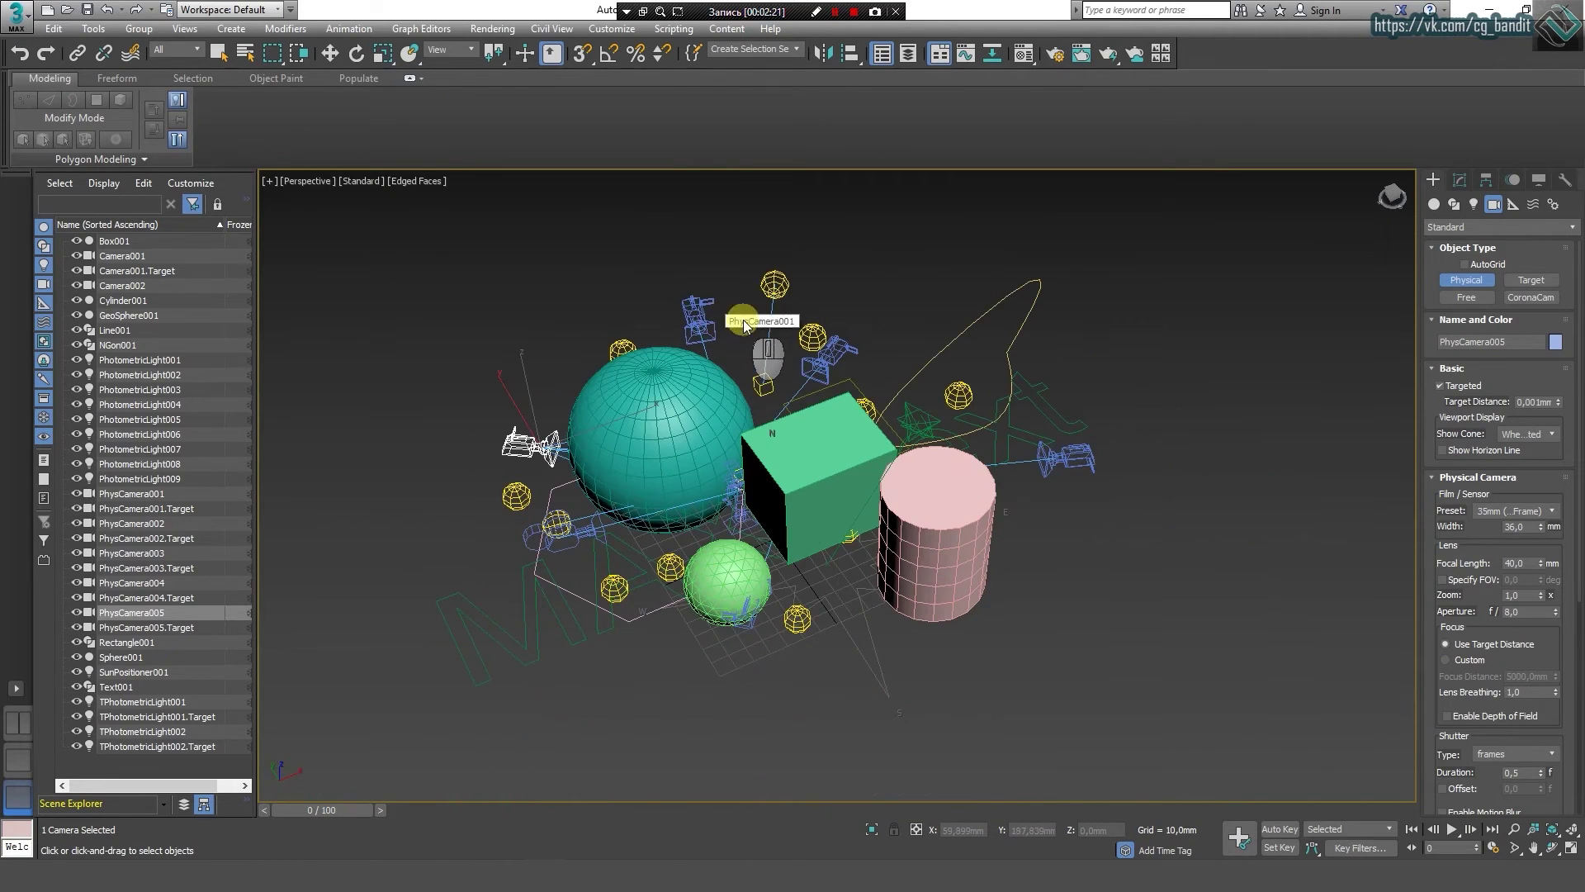
pyautogui.click(218, 53)
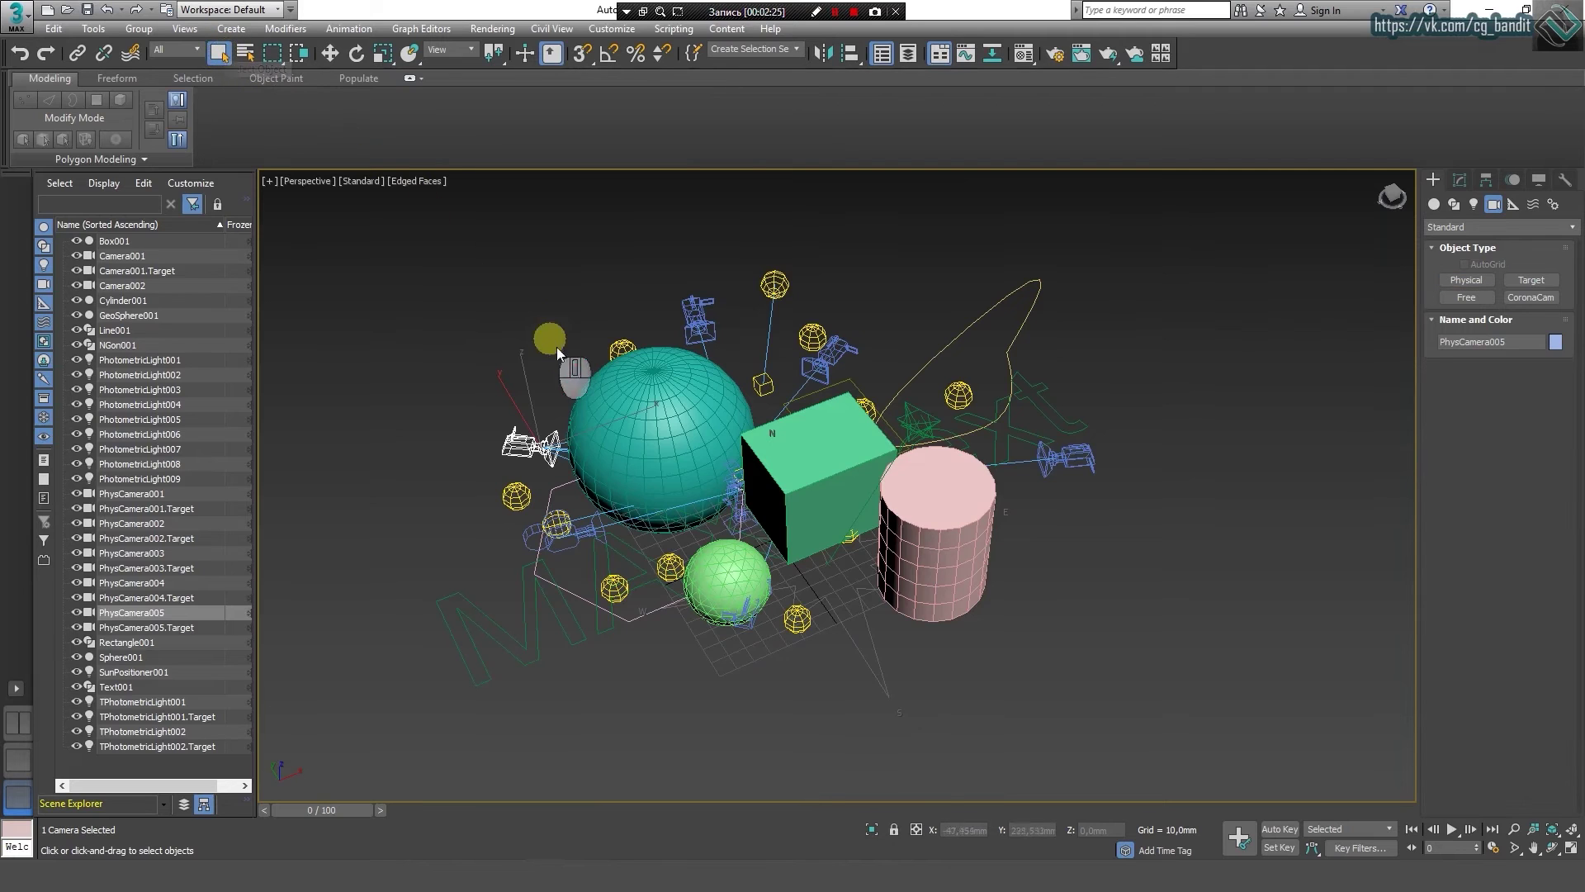
pyautogui.click(658, 383)
pyautogui.click(826, 450)
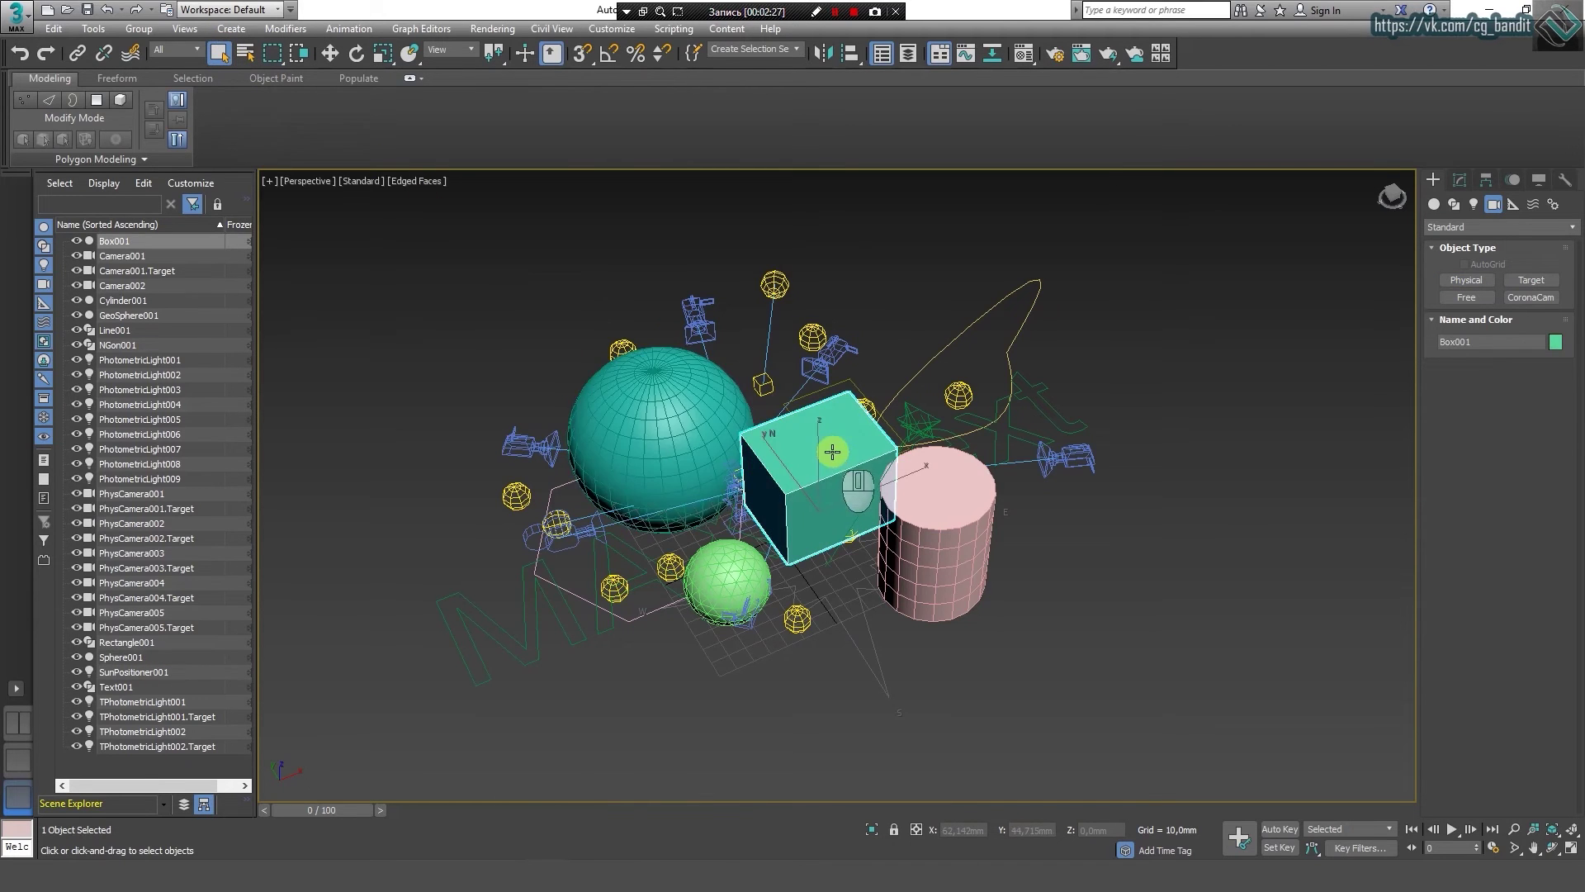
pyautogui.click(611, 413)
pyautogui.click(859, 494)
pyautogui.click(652, 438)
pyautogui.click(836, 489)
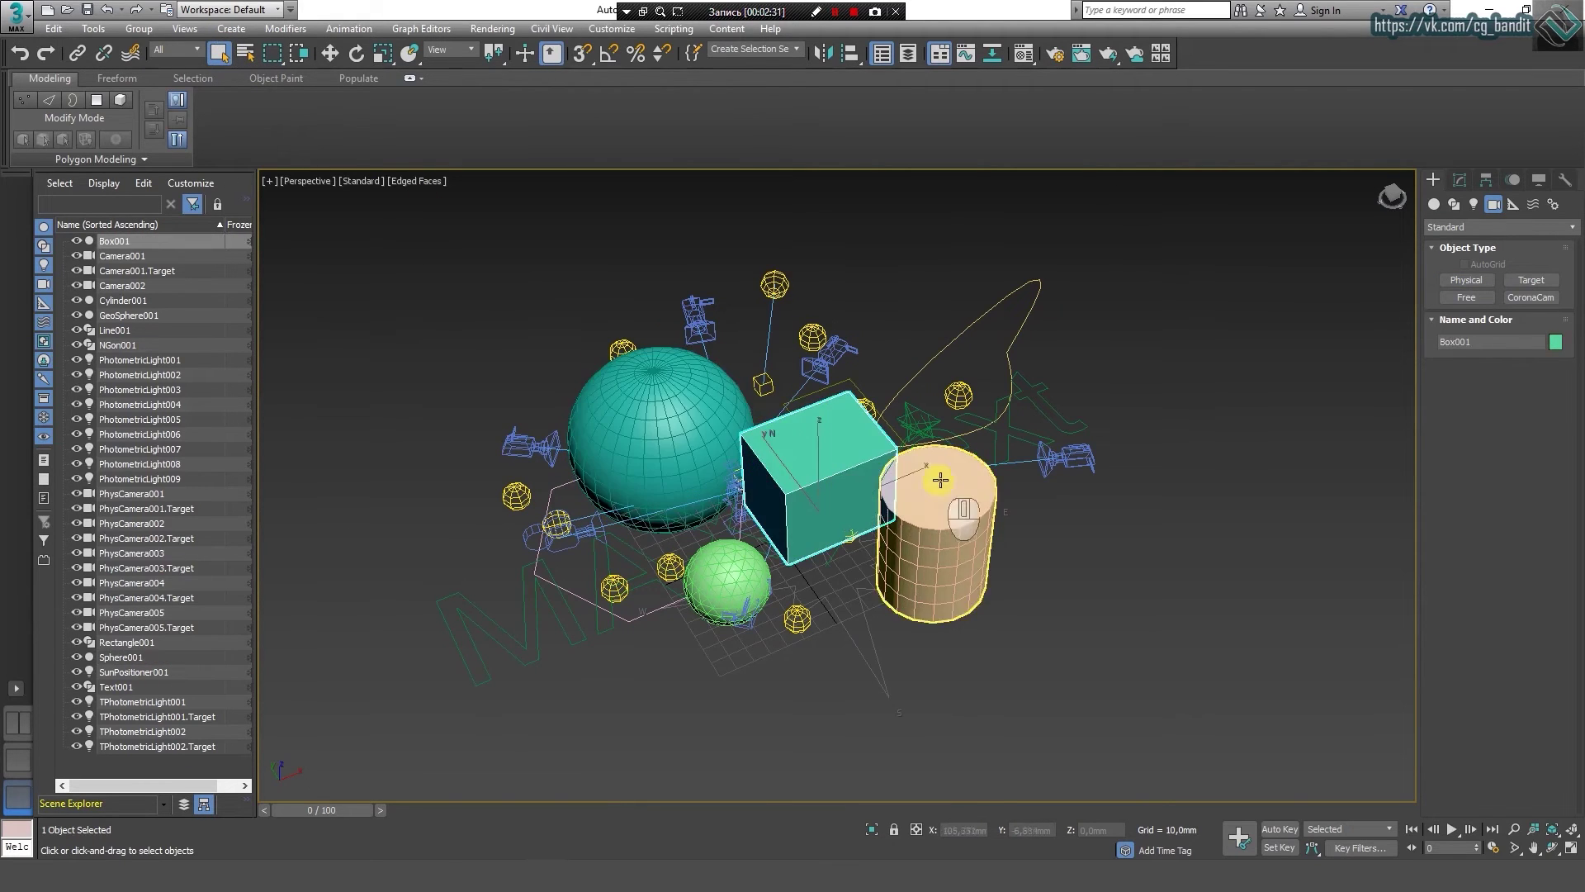
# Step: Select the cylinder, box and large sphere one at a time, ending with only the cylinder selected
pyautogui.click(941, 480)
pyautogui.click(826, 462)
pyautogui.click(653, 417)
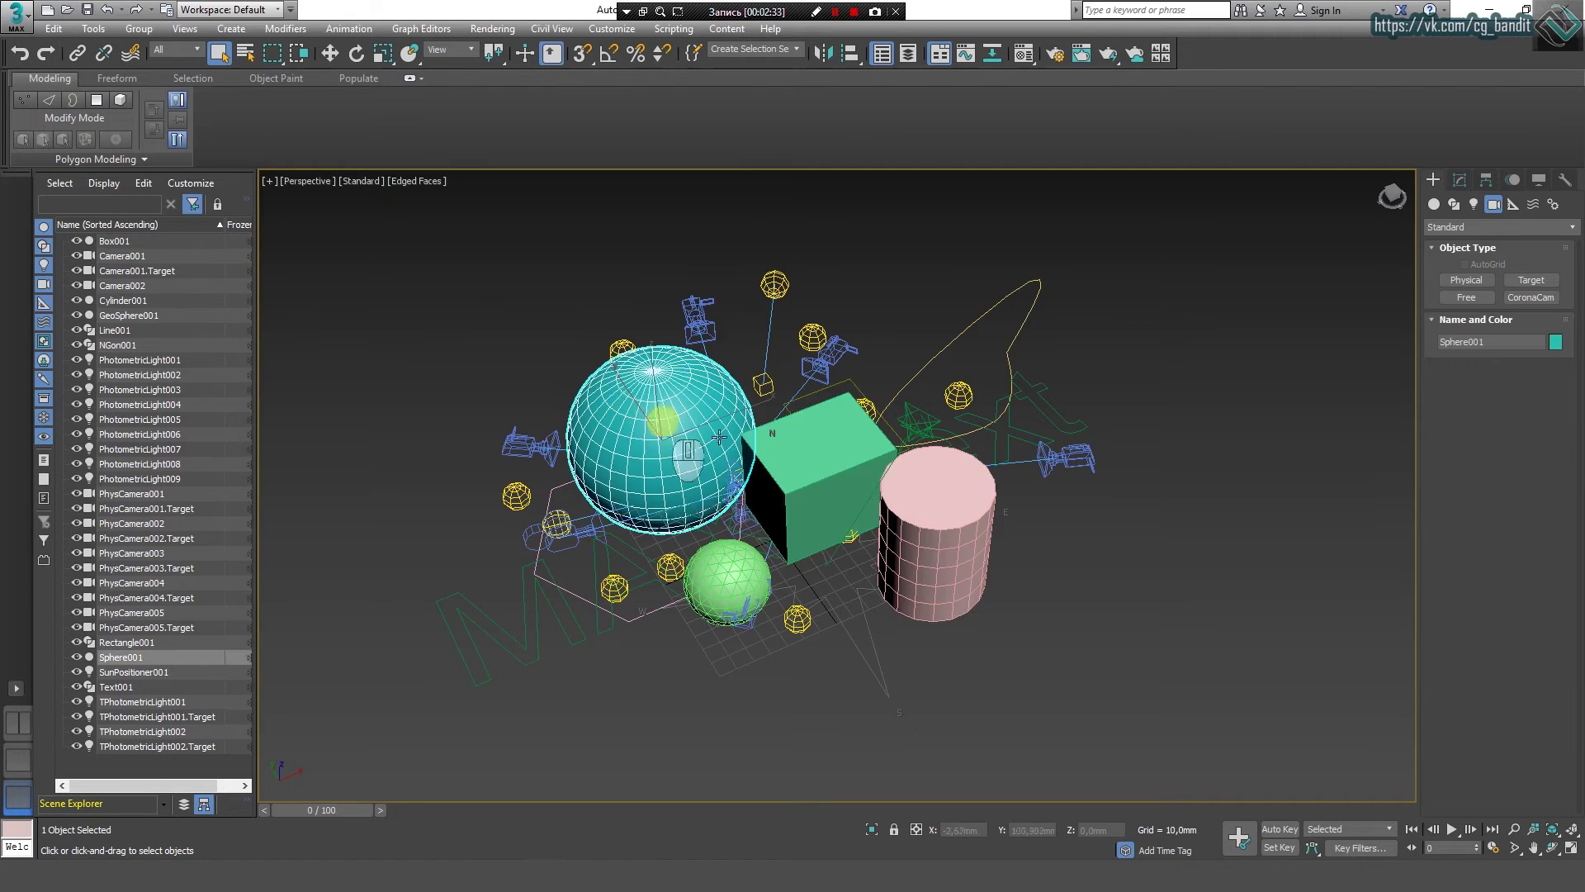
pyautogui.click(829, 472)
pyautogui.click(946, 482)
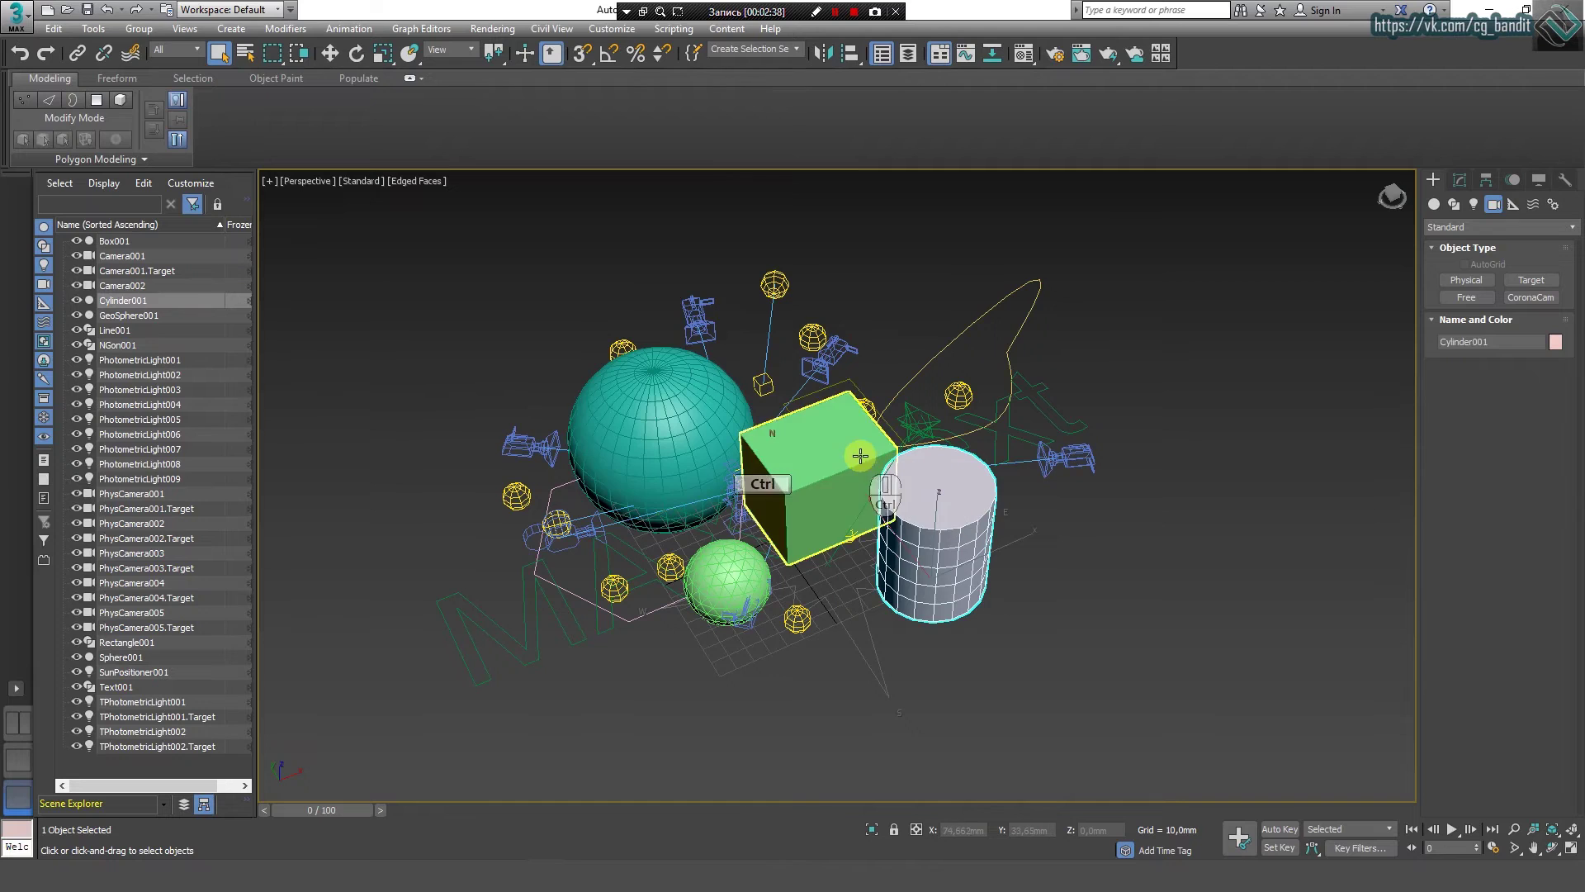
# Step: Add the box, large sphere and GeoSphere to the cylinder selection
pyautogui.keyDown('ctrl'); pyautogui.click(825, 474); pyautogui.keyUp('ctrl')
pyautogui.keyDown('ctrl'); pyautogui.click(668, 446); pyautogui.keyUp('ctrl')
pyautogui.keyDown('ctrl'); pyautogui.click(722, 546); pyautogui.keyUp('ctrl')
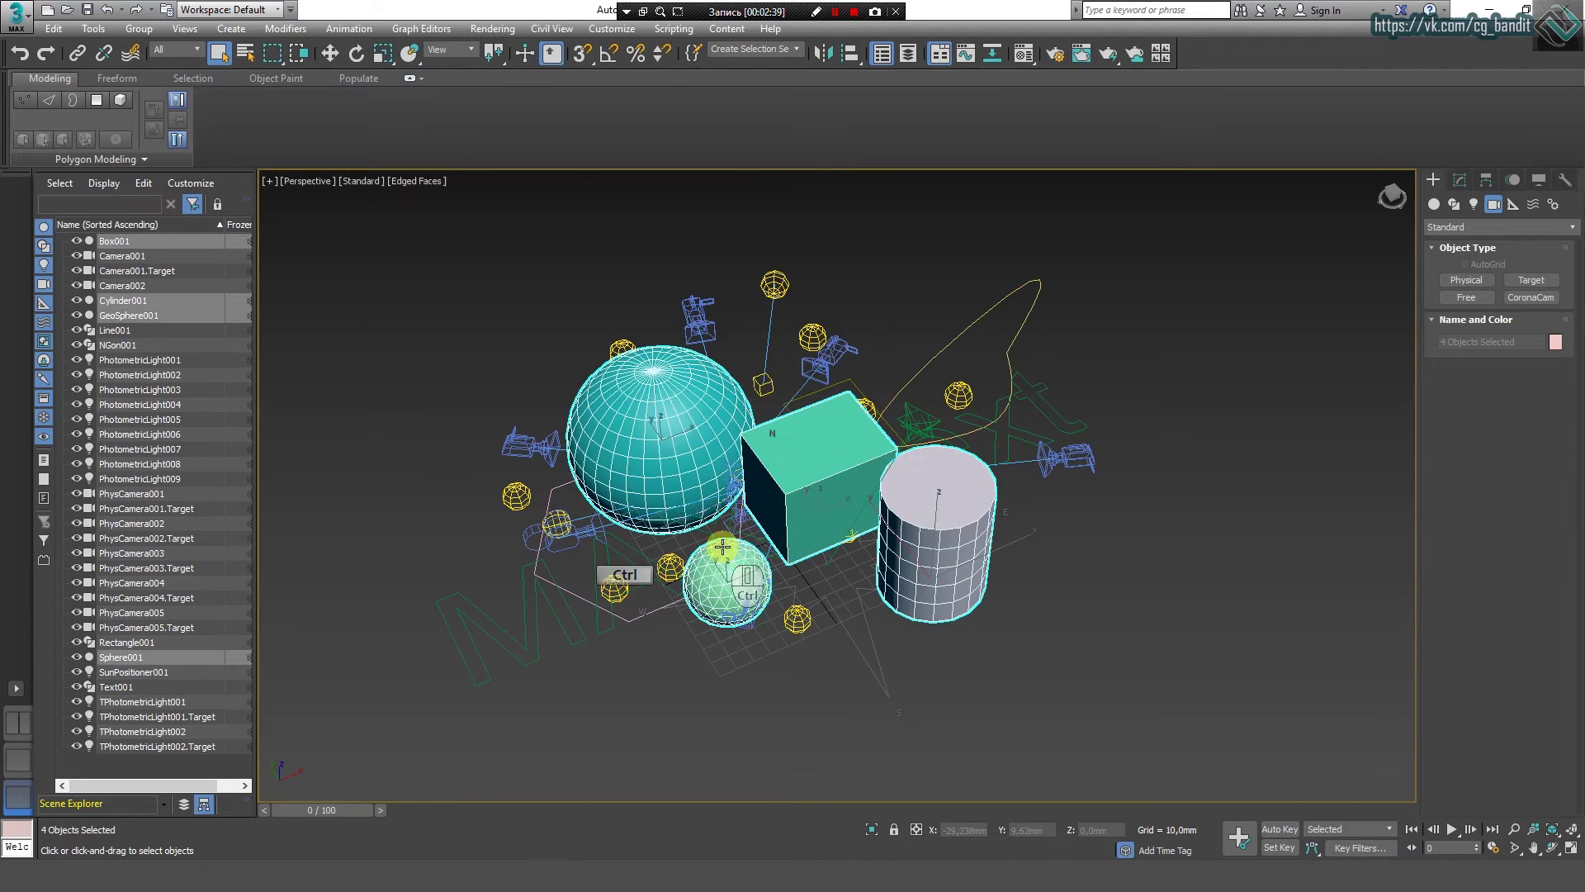
# Step: Extend the selection with PhotometricLight007, PhotometricLight009, the text object, PhysCamera005 and PhysCamera001
pyautogui.keyDown('ctrl'); pyautogui.click(796, 617); pyautogui.keyUp('ctrl')
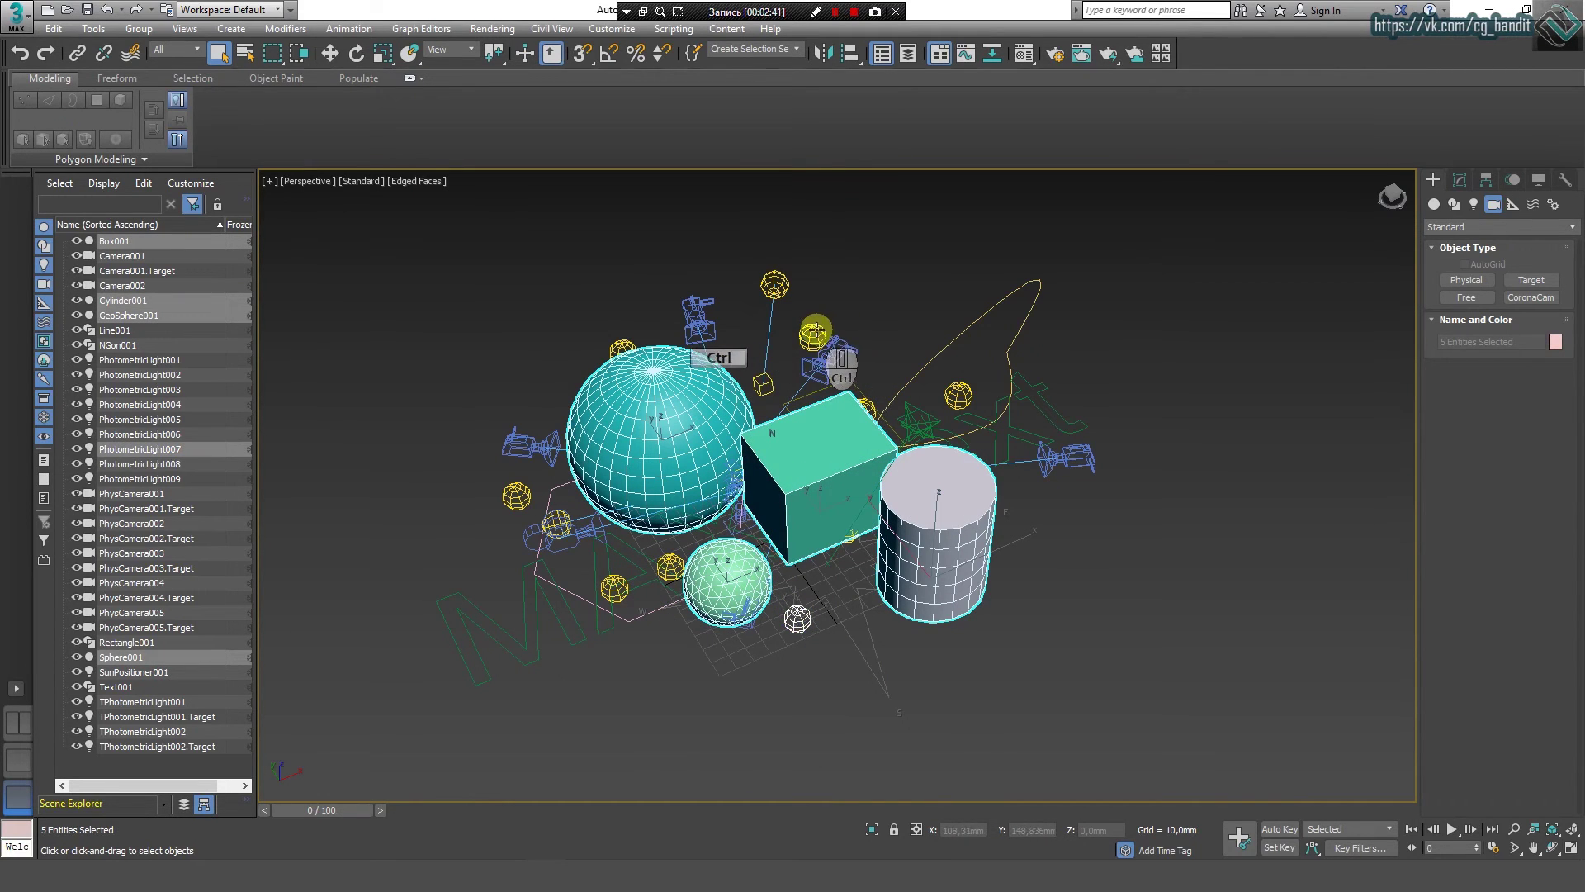
pyautogui.keyDown('ctrl'); pyautogui.click(813, 337); pyautogui.keyUp('ctrl')
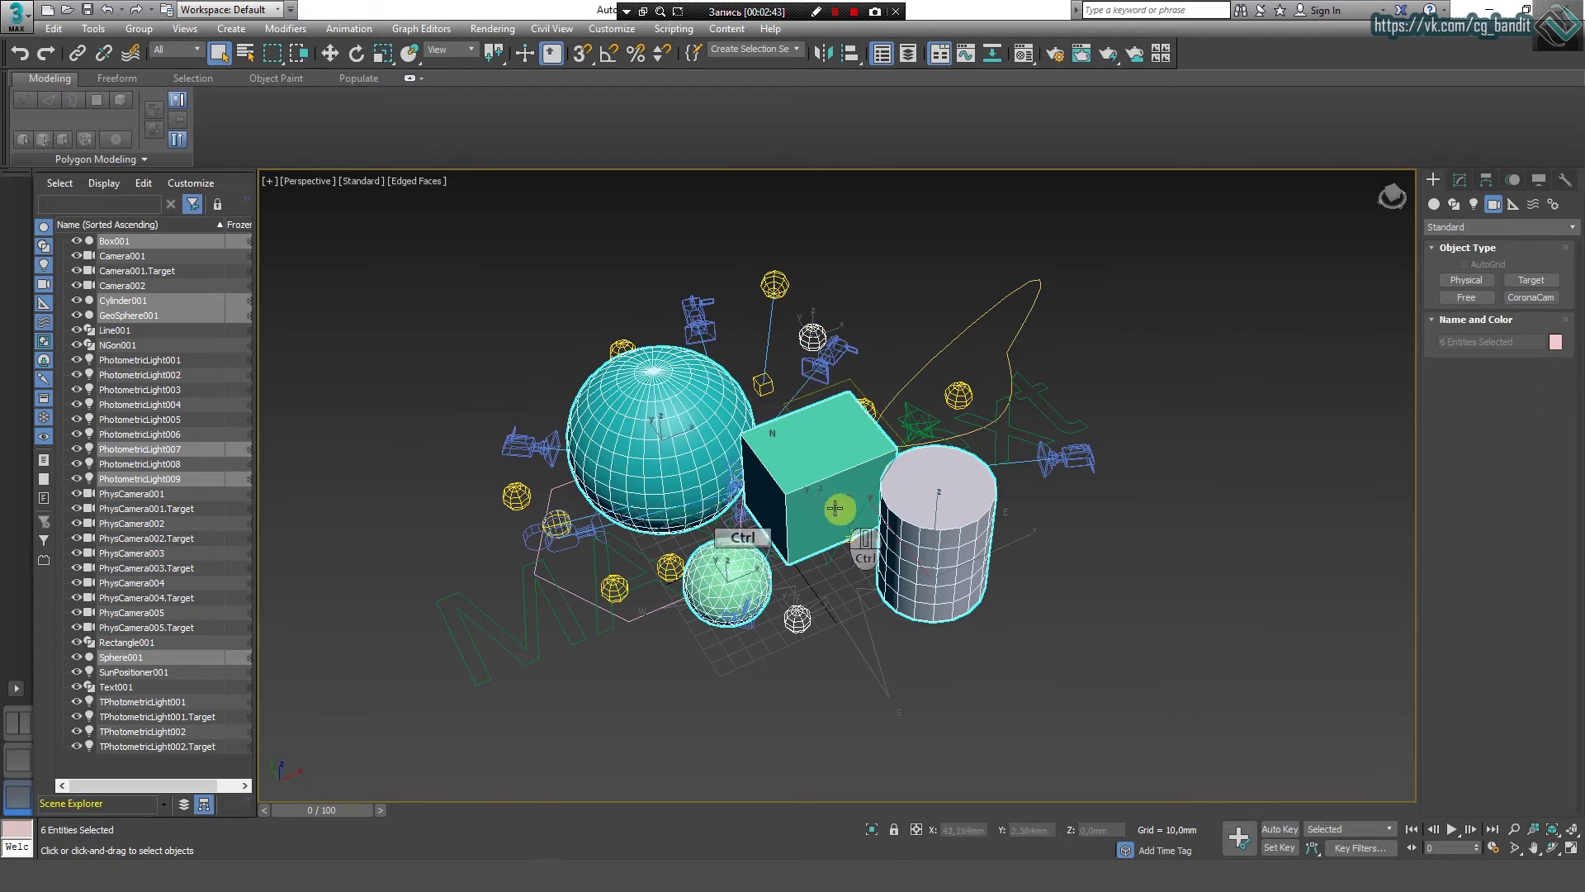
pyautogui.keyDown('ctrl'); pyautogui.click(578, 538); pyautogui.keyUp('ctrl')
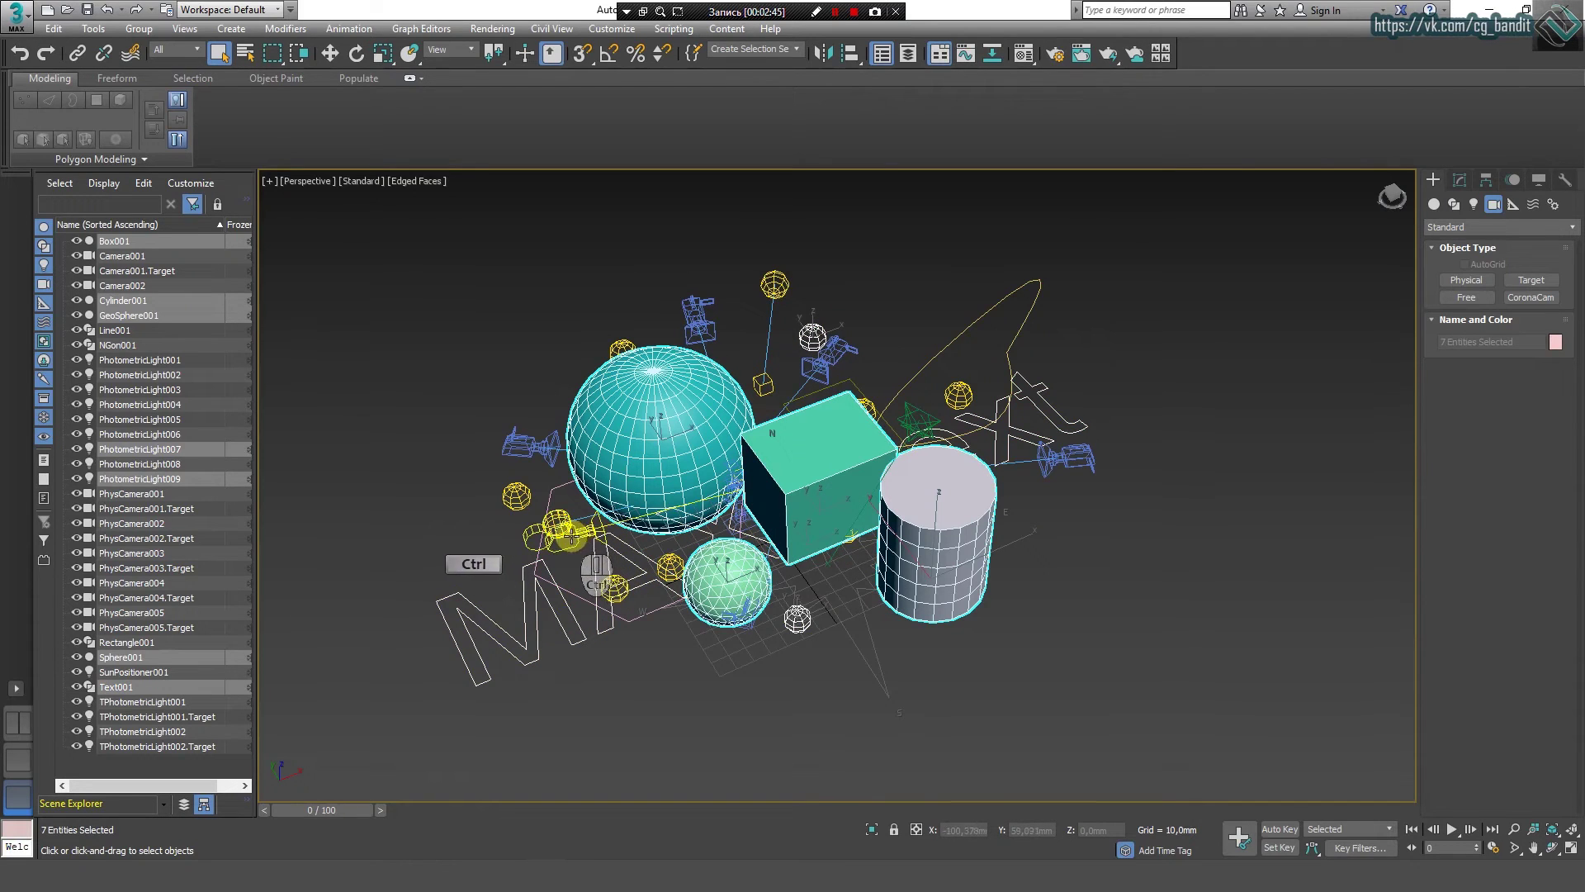
pyautogui.keyDown('ctrl'); pyautogui.click(541, 450); pyautogui.keyUp('ctrl')
pyautogui.keyDown('ctrl'); pyautogui.click(697, 315); pyautogui.keyUp('ctrl')
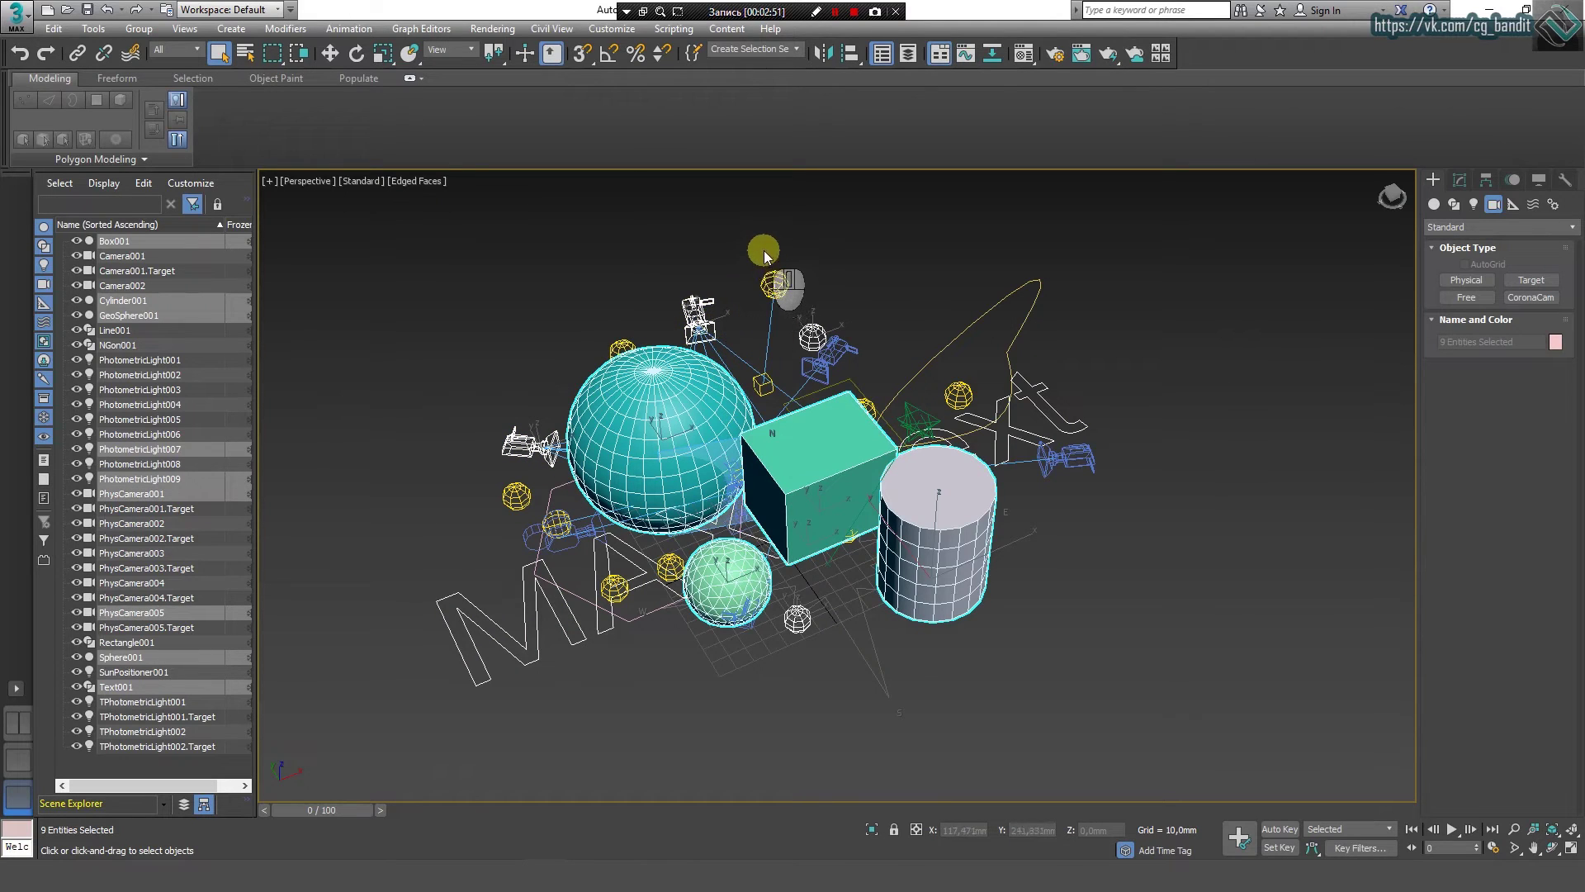
# Step: Remove the large sphere, cylinder, GeoSphere, PhotometricLight009, PhysCamera001 and PhysCamera005 from the selection
pyautogui.keyDown('alt'); pyautogui.click(616, 414); pyautogui.keyUp('alt')
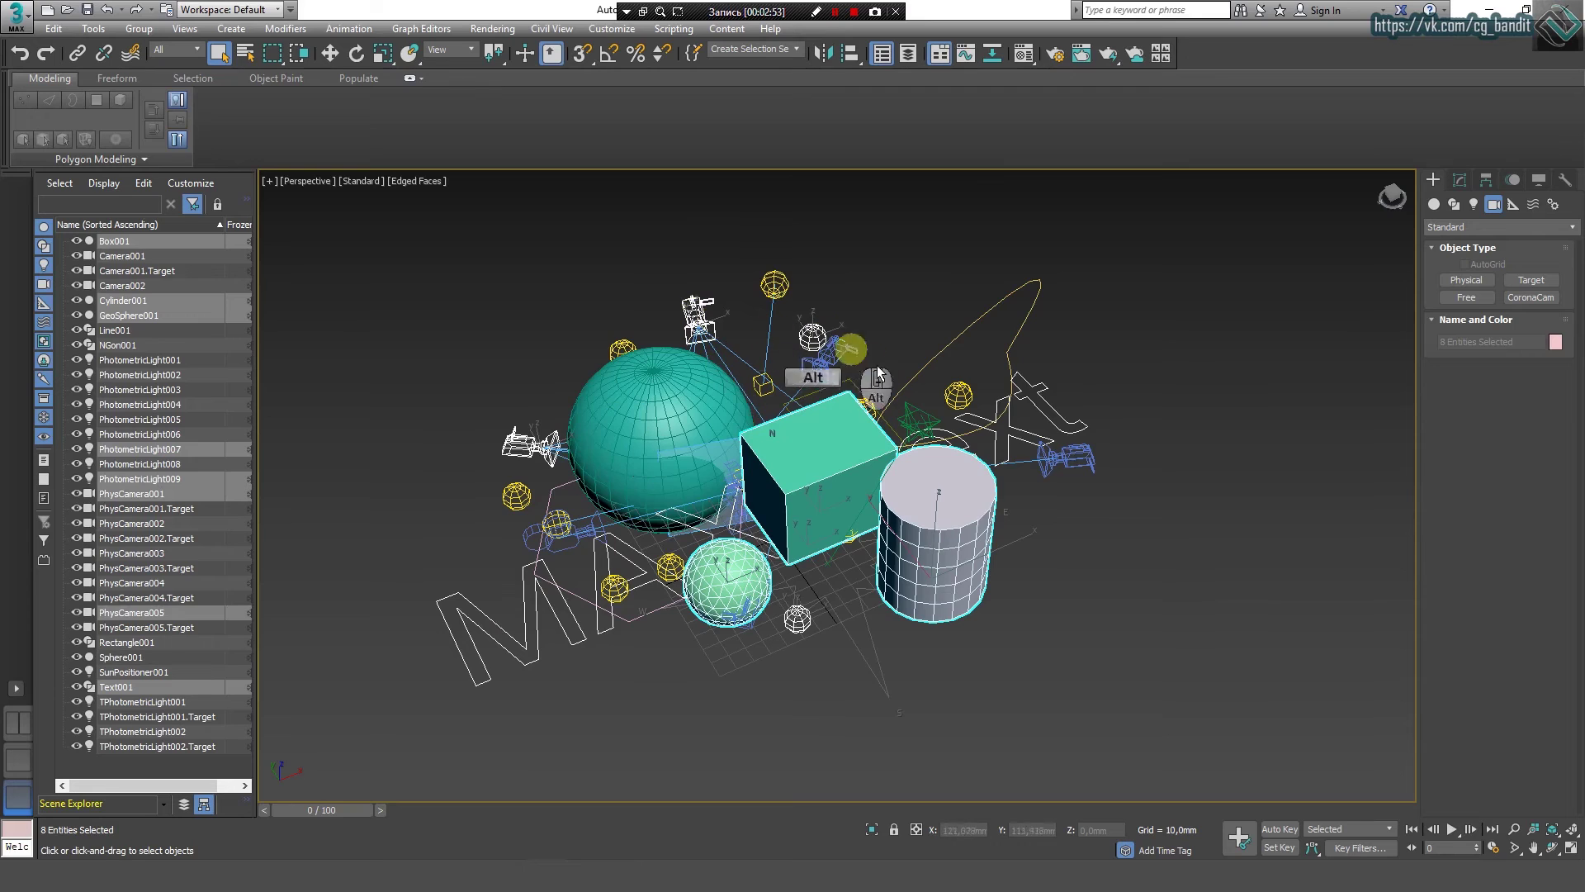
pyautogui.keyDown('alt'); pyautogui.click(944, 506); pyautogui.keyUp('alt')
pyautogui.keyDown('alt'); pyautogui.click(719, 568); pyautogui.keyUp('alt')
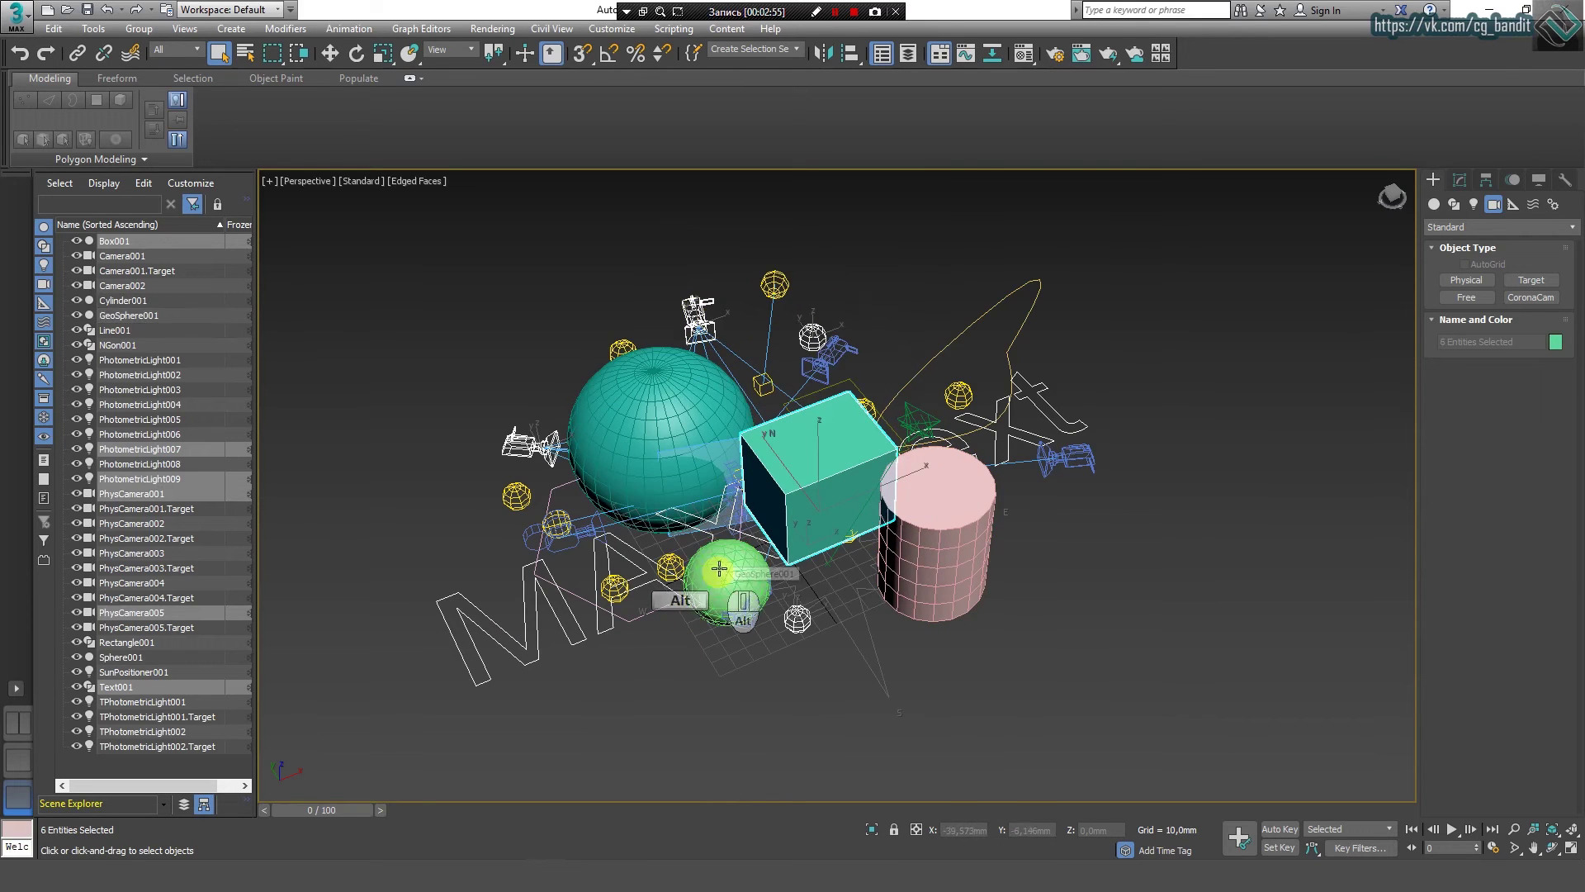
pyautogui.keyDown('alt'); pyautogui.click(812, 337); pyautogui.keyUp('alt')
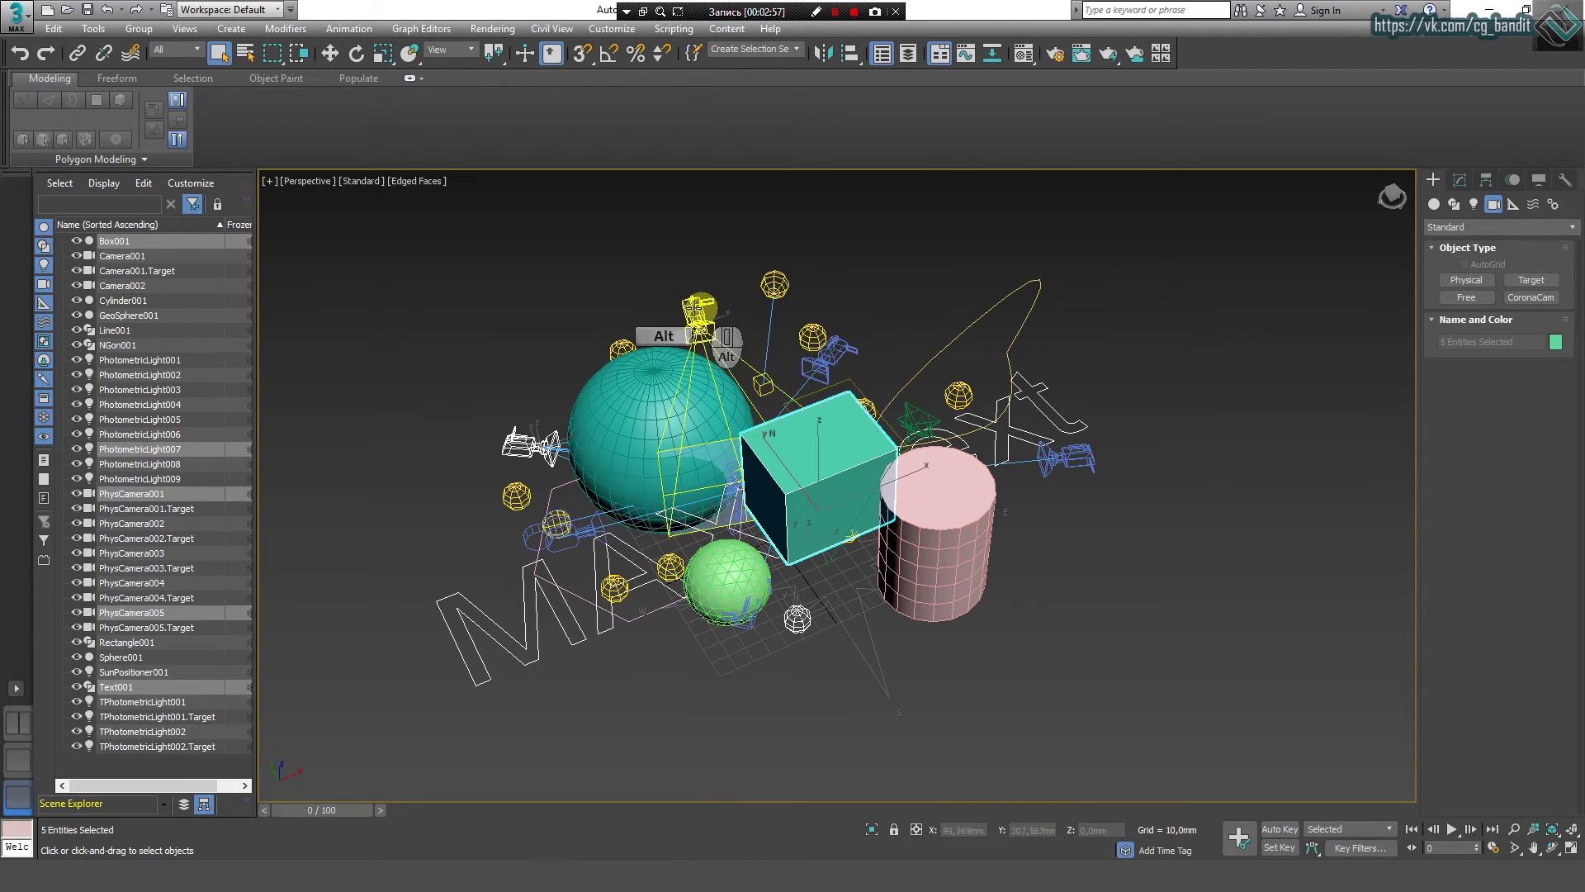
pyautogui.keyDown('alt'); pyautogui.click(700, 307); pyautogui.keyUp('alt')
pyautogui.keyDown('alt'); pyautogui.click(523, 442); pyautogui.keyUp('alt')
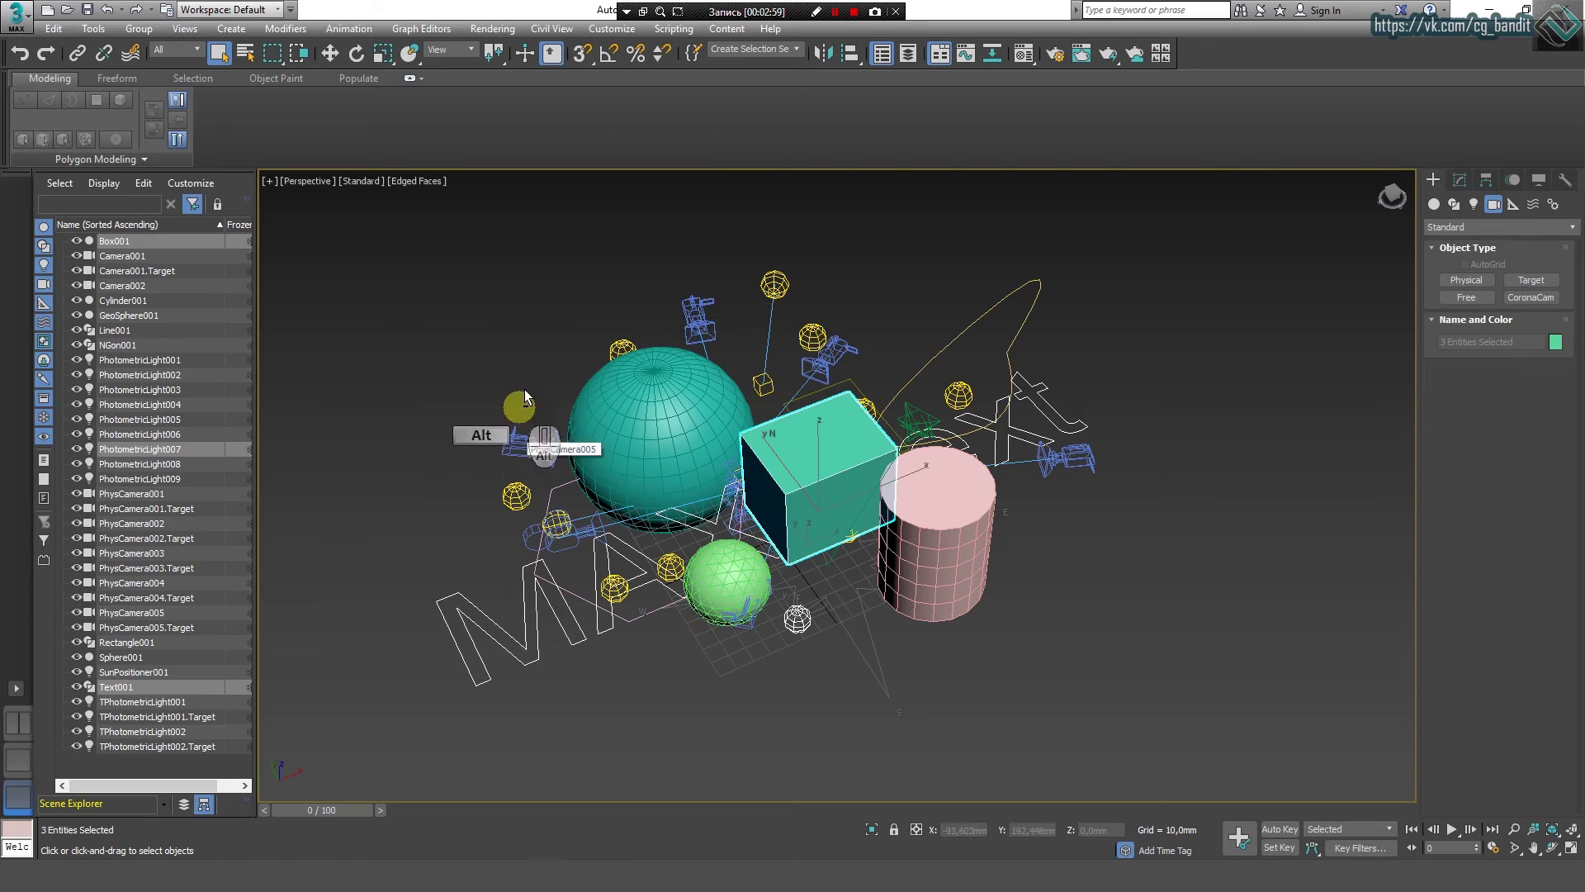
# Step: Add the large sphere, TPhotometricLight001 and PhysCamera004 to the selection and remove all three again
pyautogui.keyDown('ctrl'); pyautogui.click(627, 396); pyautogui.keyUp('ctrl')
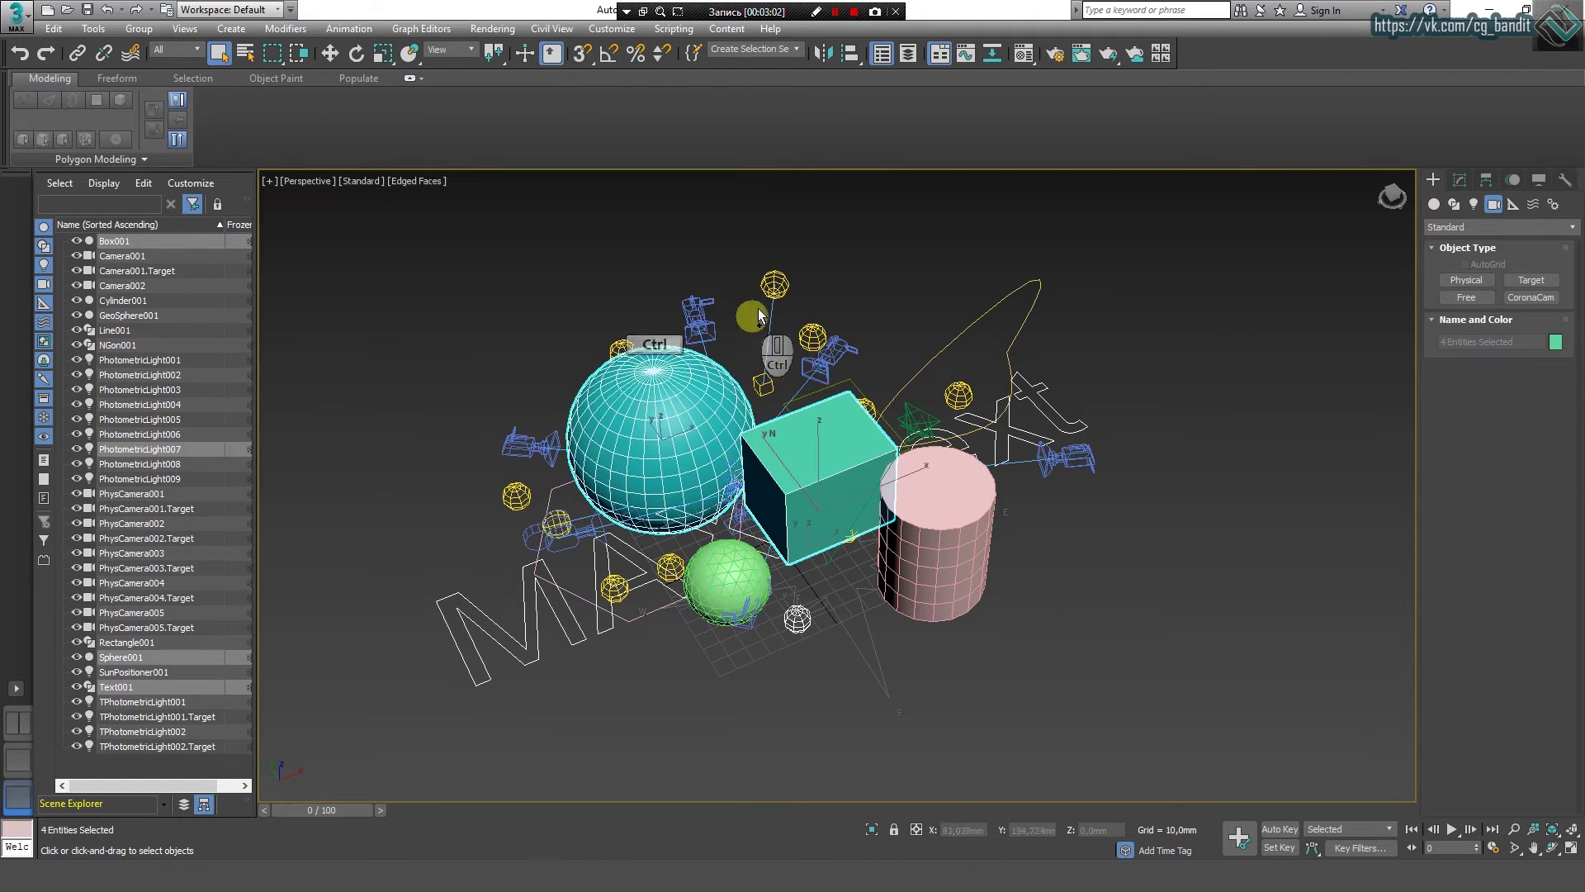
pyautogui.keyDown('ctrl'); pyautogui.click(774, 285); pyautogui.keyUp('ctrl')
pyautogui.keyDown('ctrl'); pyautogui.click(815, 366); pyautogui.keyUp('ctrl')
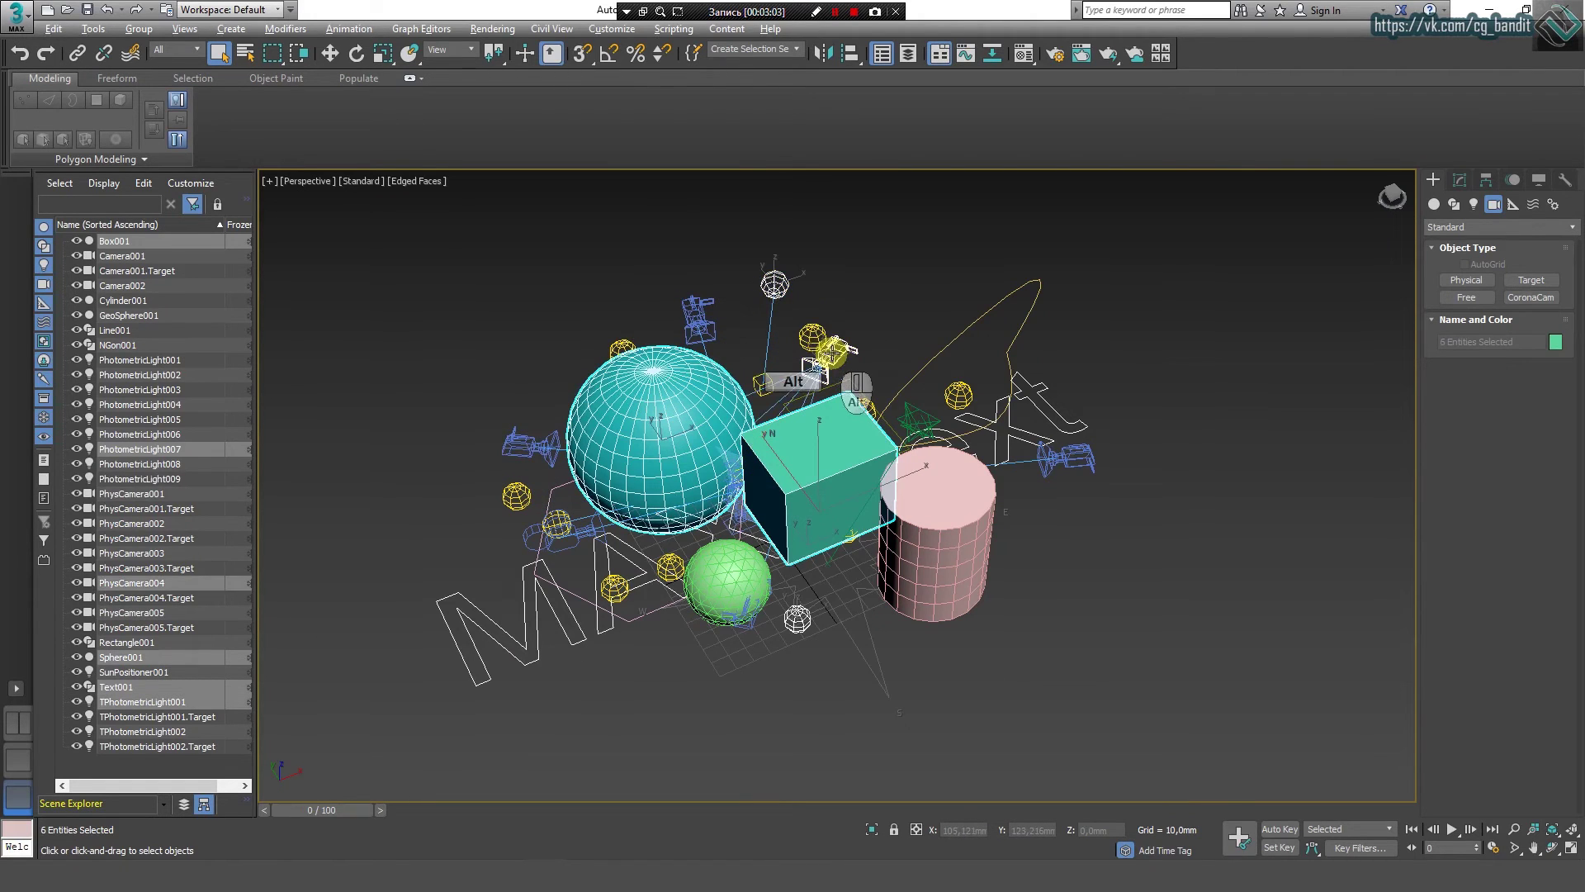
pyautogui.keyDown('alt'); pyautogui.click(830, 351); pyautogui.keyUp('alt')
pyautogui.keyDown('alt'); pyautogui.click(774, 285); pyautogui.keyUp('alt')
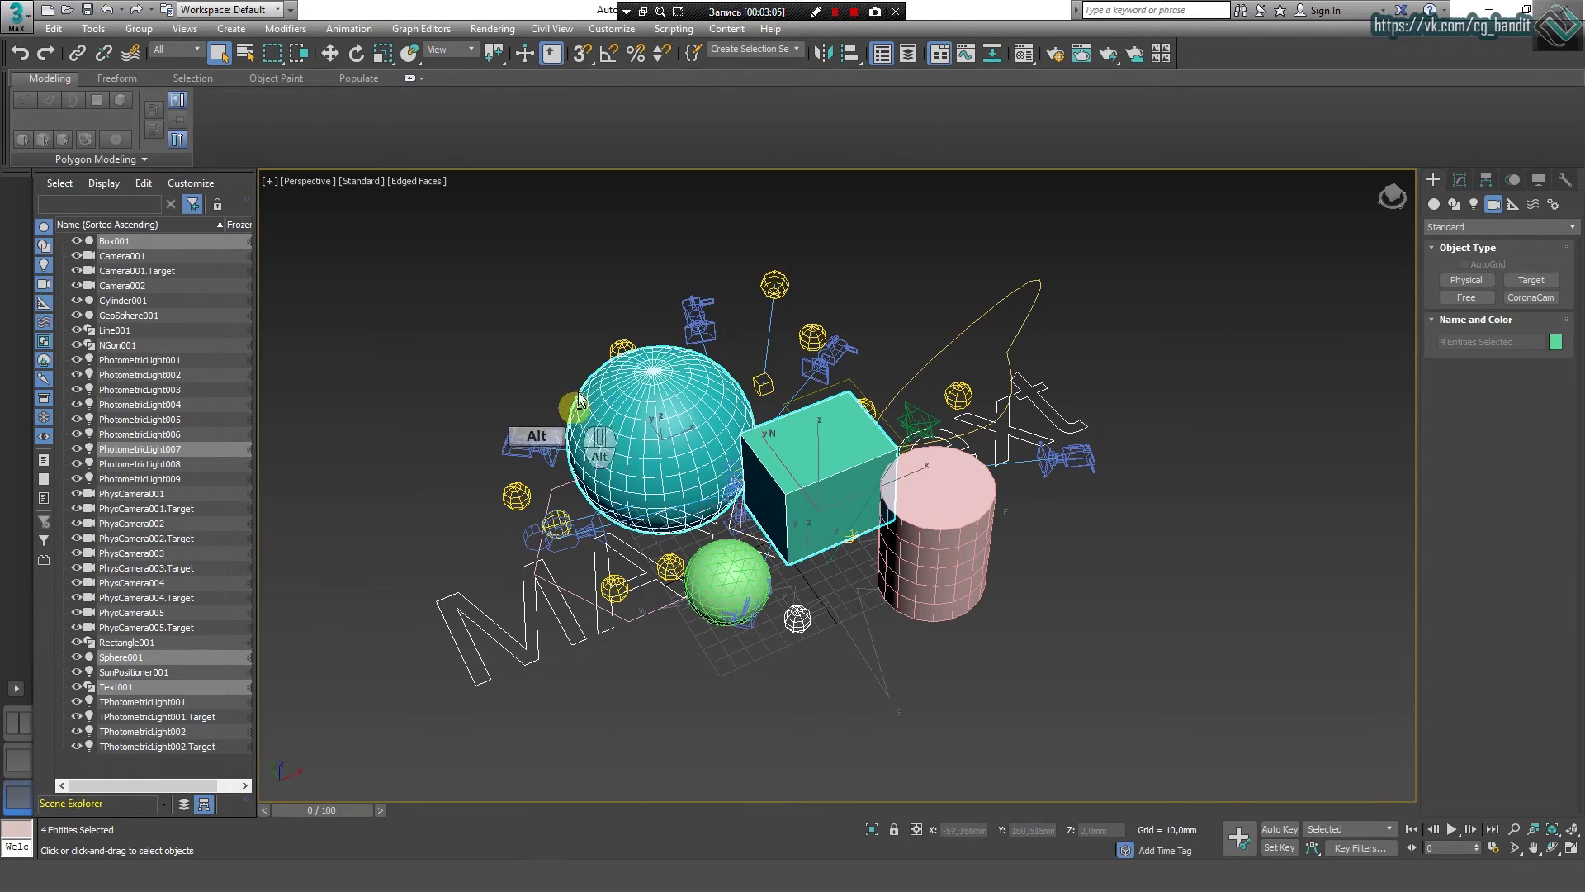
pyautogui.keyDown('alt'); pyautogui.click(652, 392); pyautogui.keyUp('alt')
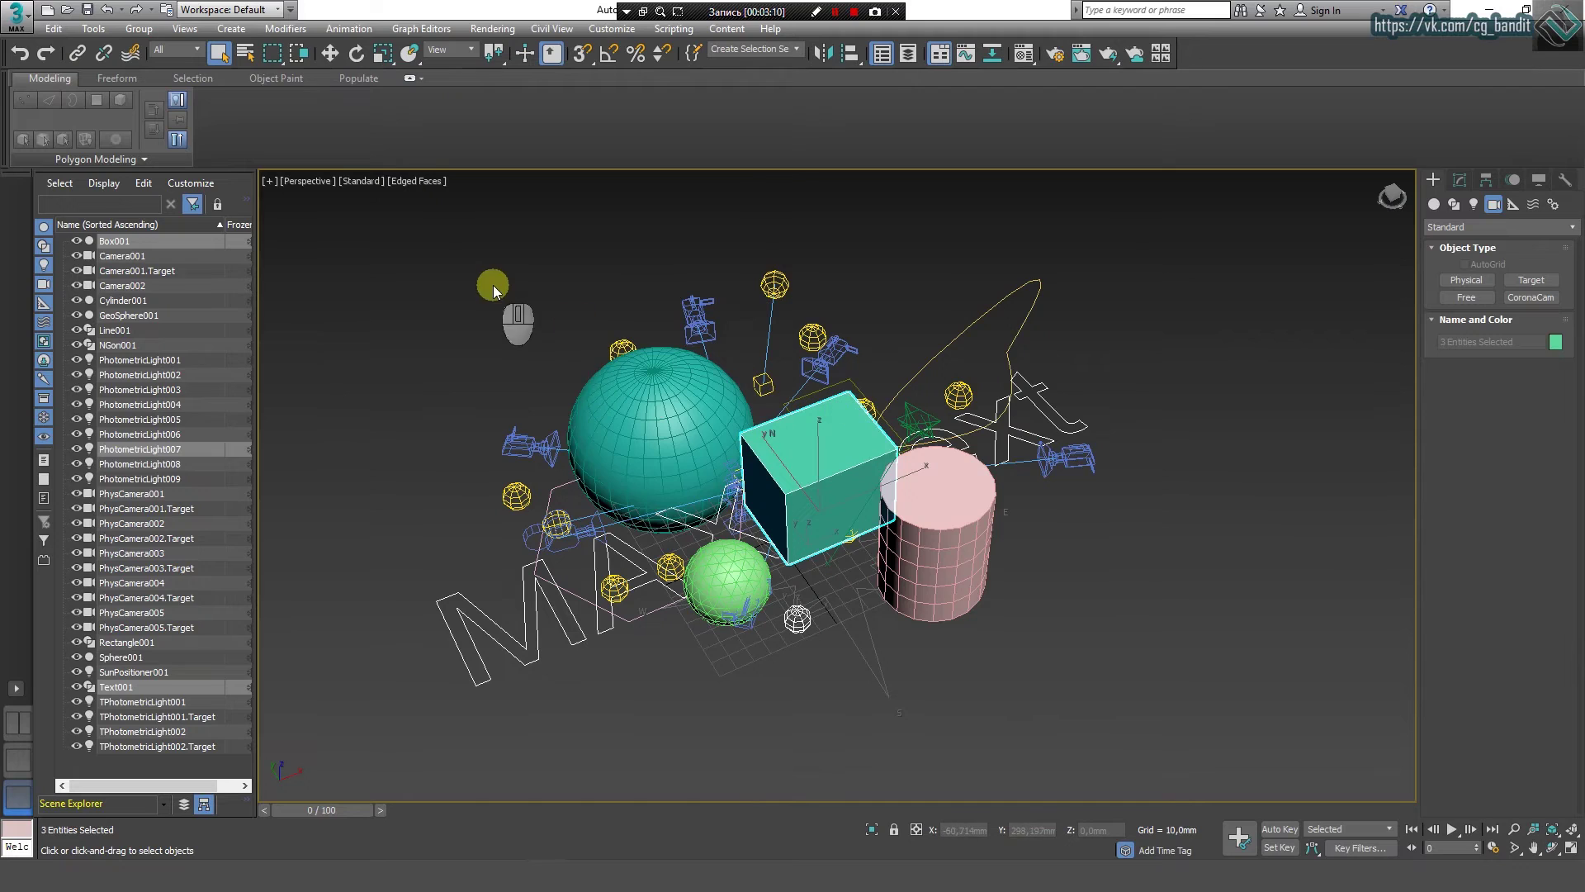
# Step: Clear the current selection and use a rectangular selection region to select the cylinder
pyautogui.click(556, 311)
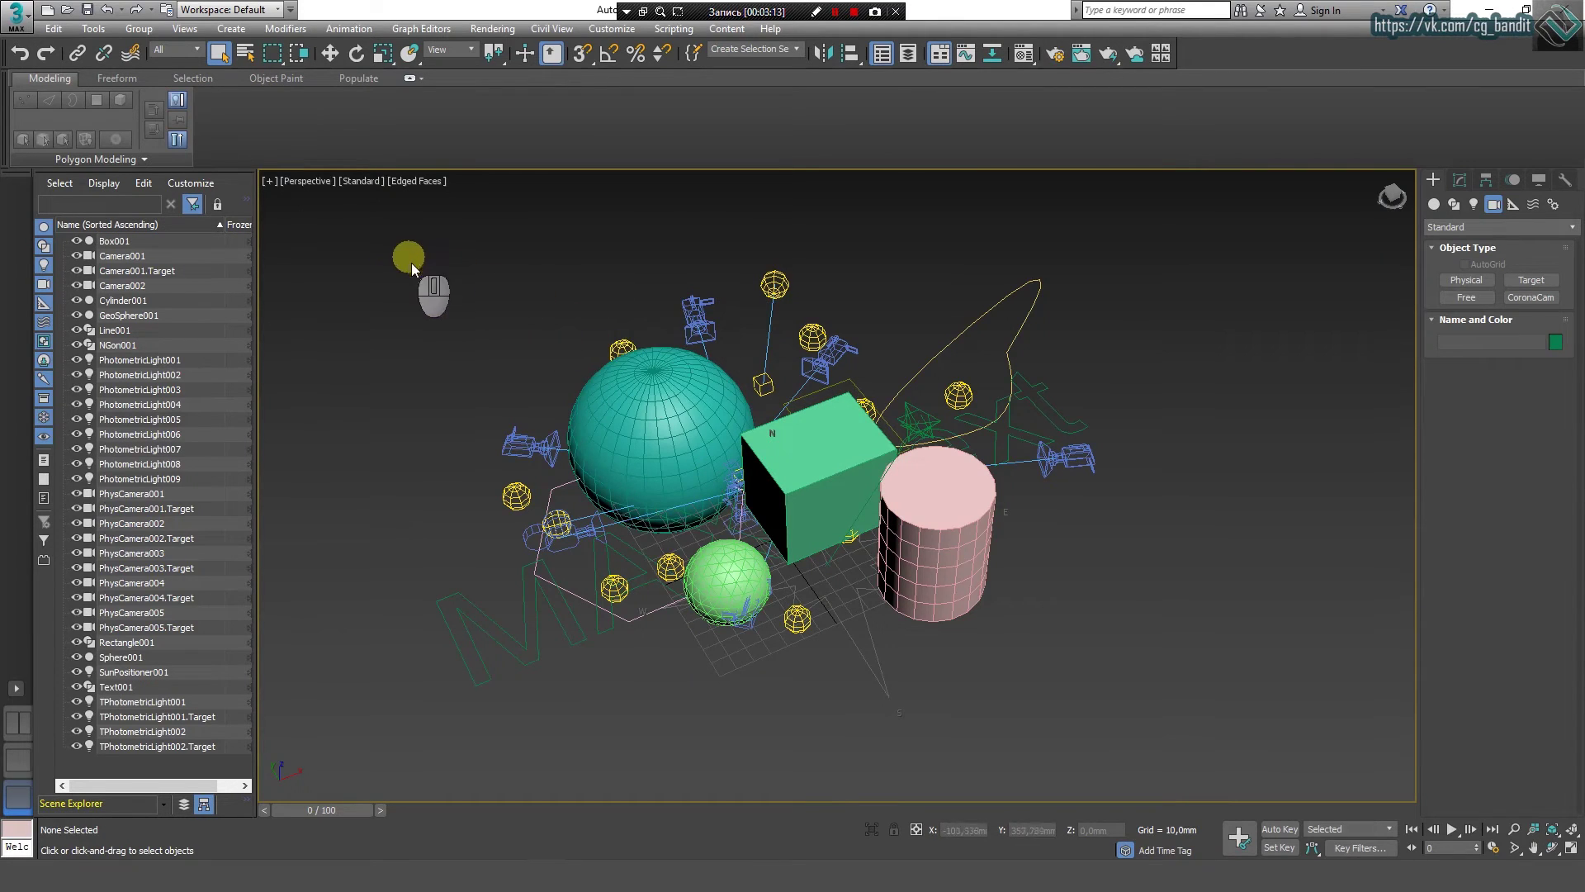
pyautogui.moveTo(407, 300); pyautogui.dragTo(516, 348)
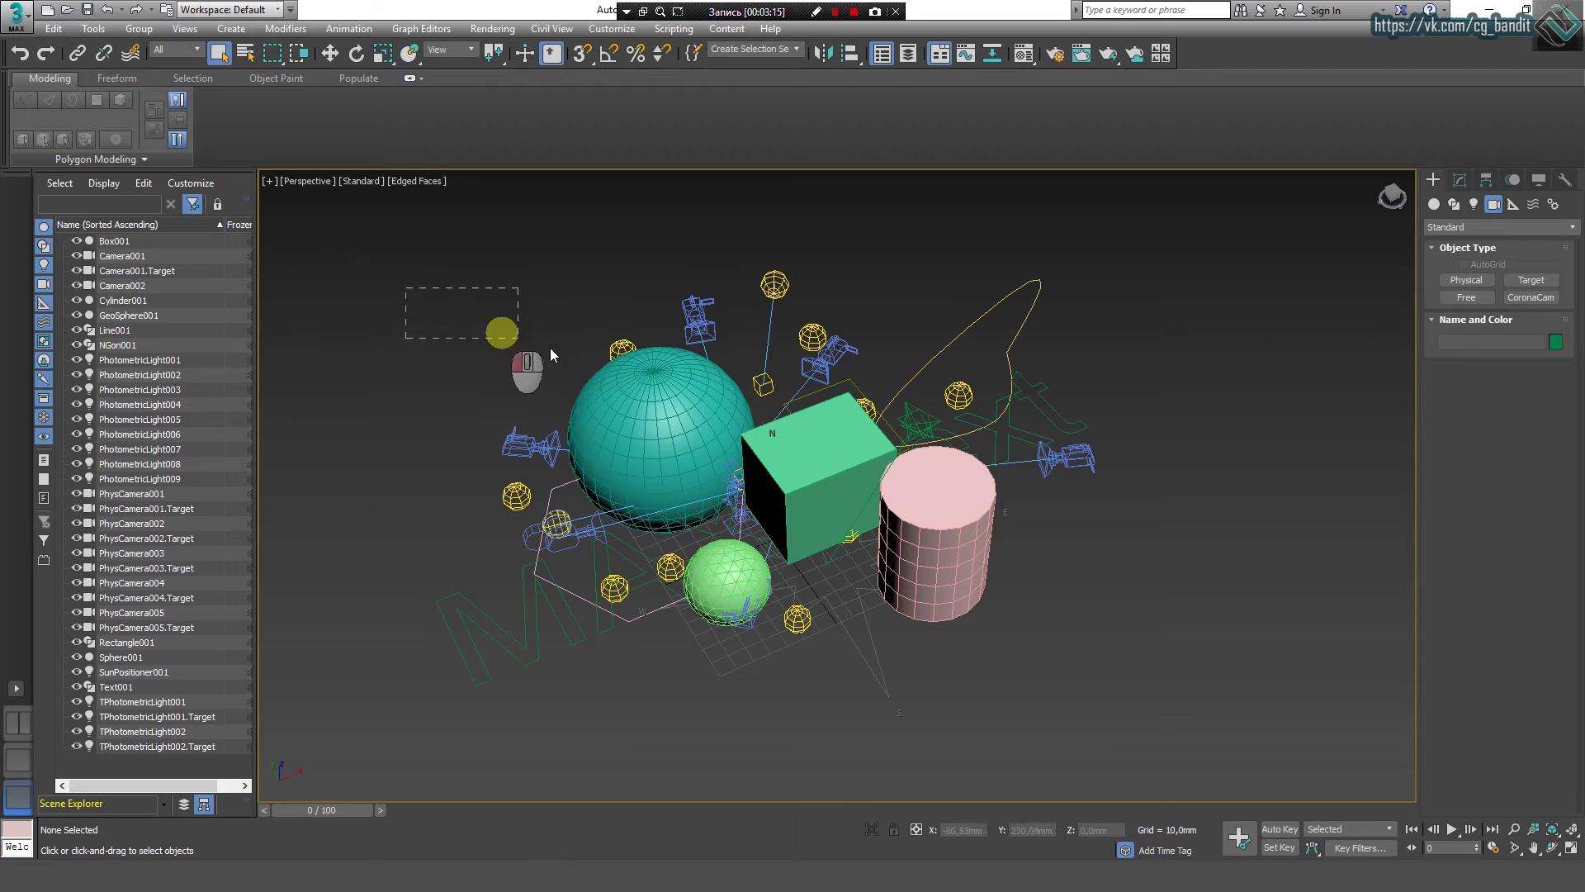
pyautogui.moveTo(399, 285); pyautogui.dragTo(436, 314)
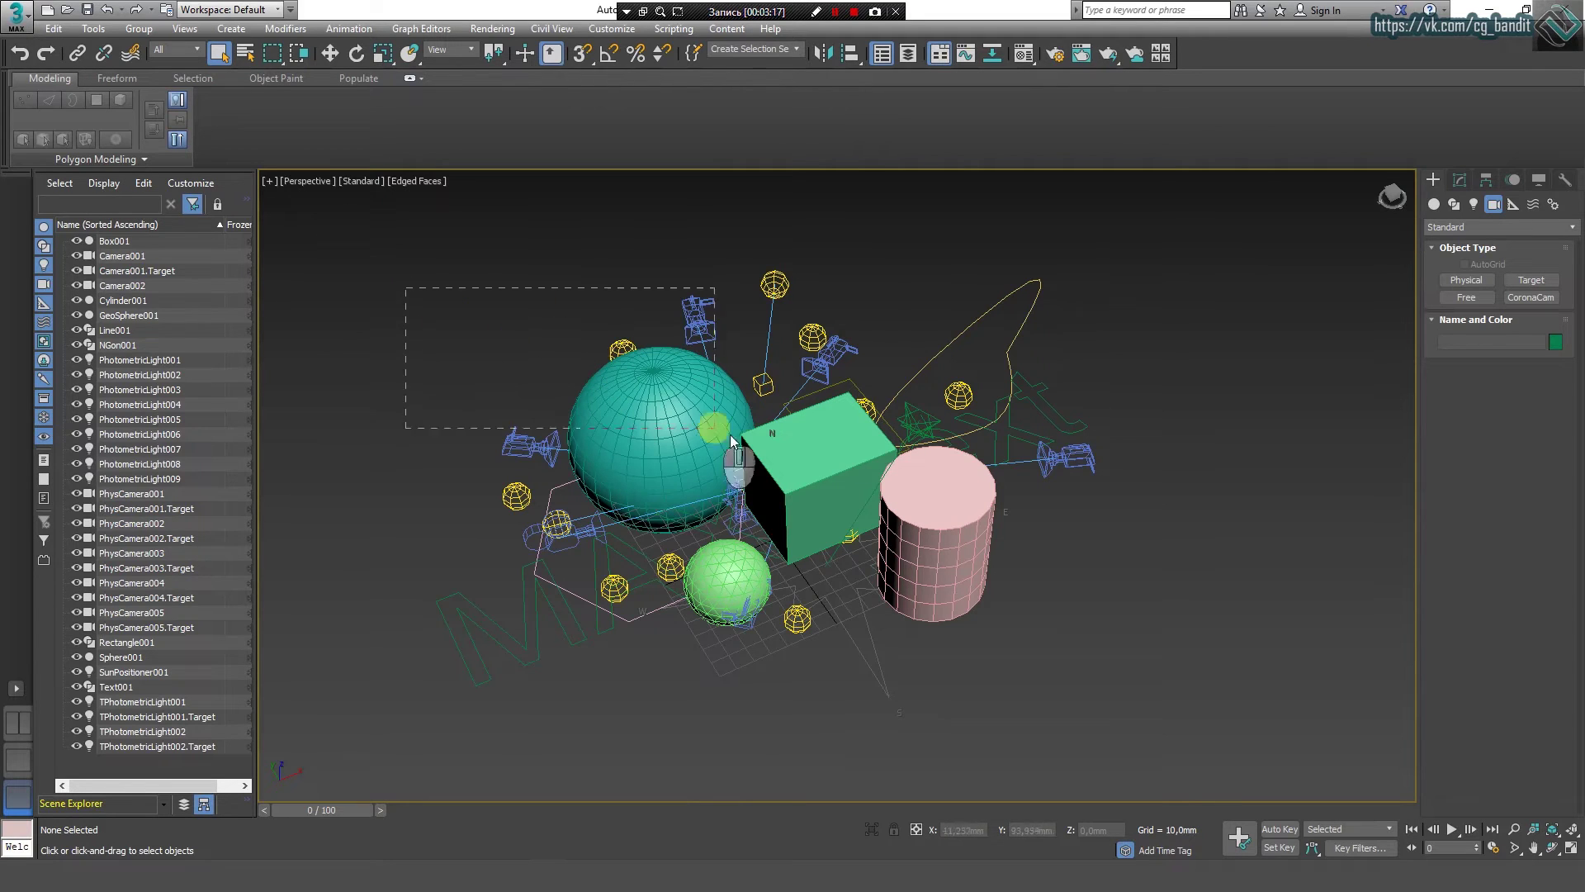
pyautogui.moveTo(730, 434); pyautogui.dragTo(982, 611)
pyautogui.click(1174, 654)
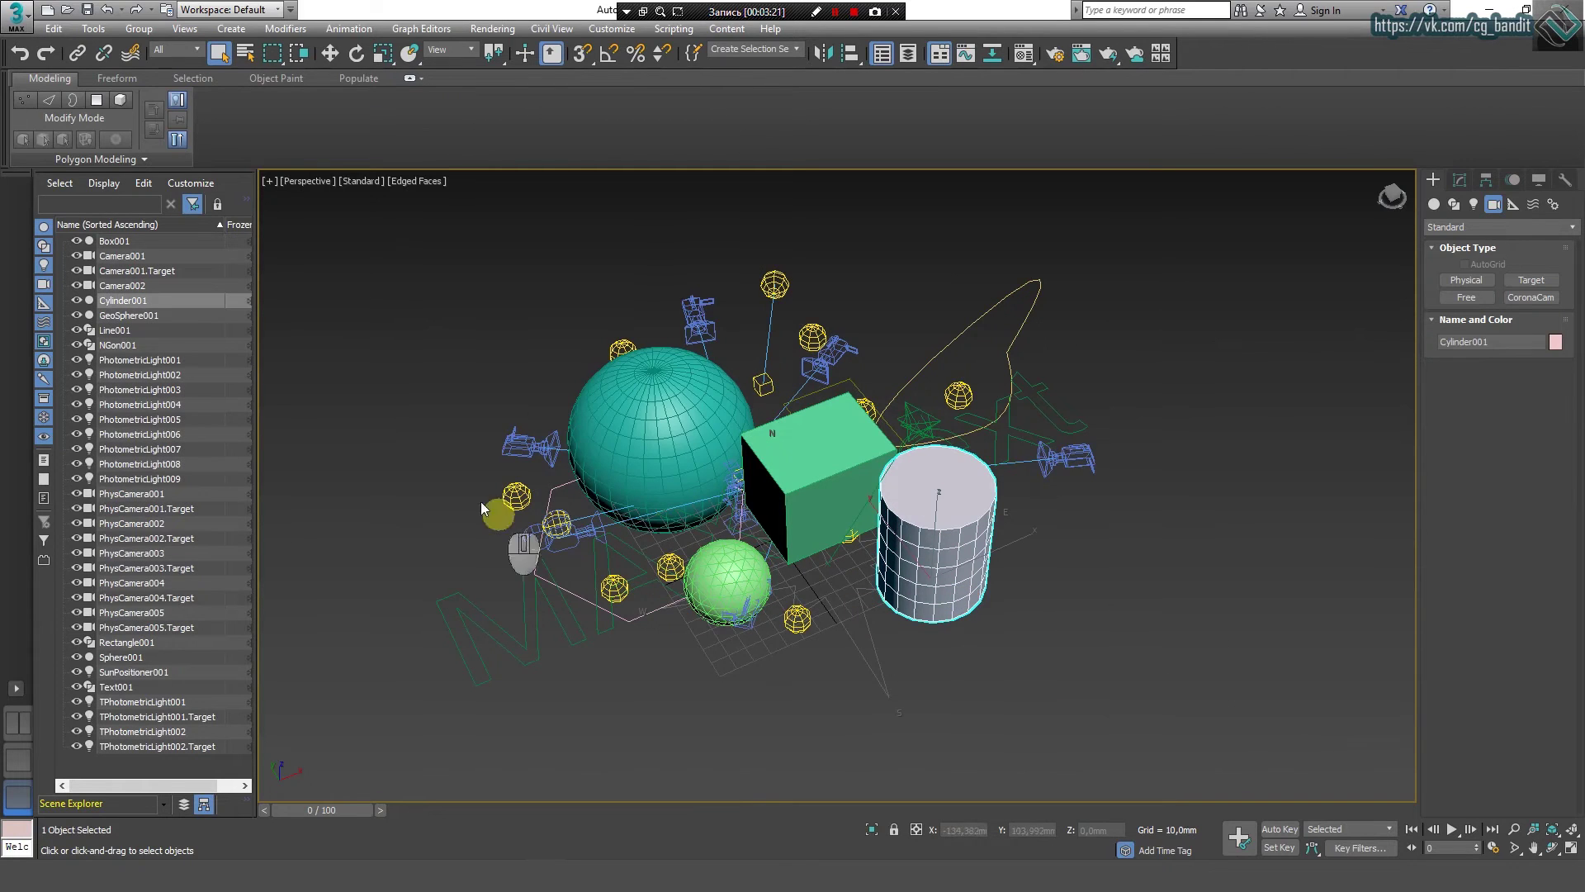
# Step: Select the large sphere and TPhotometricLight001 separately, draw a selection region across the curved line, and clear the selection
pyautogui.click(588, 403)
pyautogui.click(773, 286)
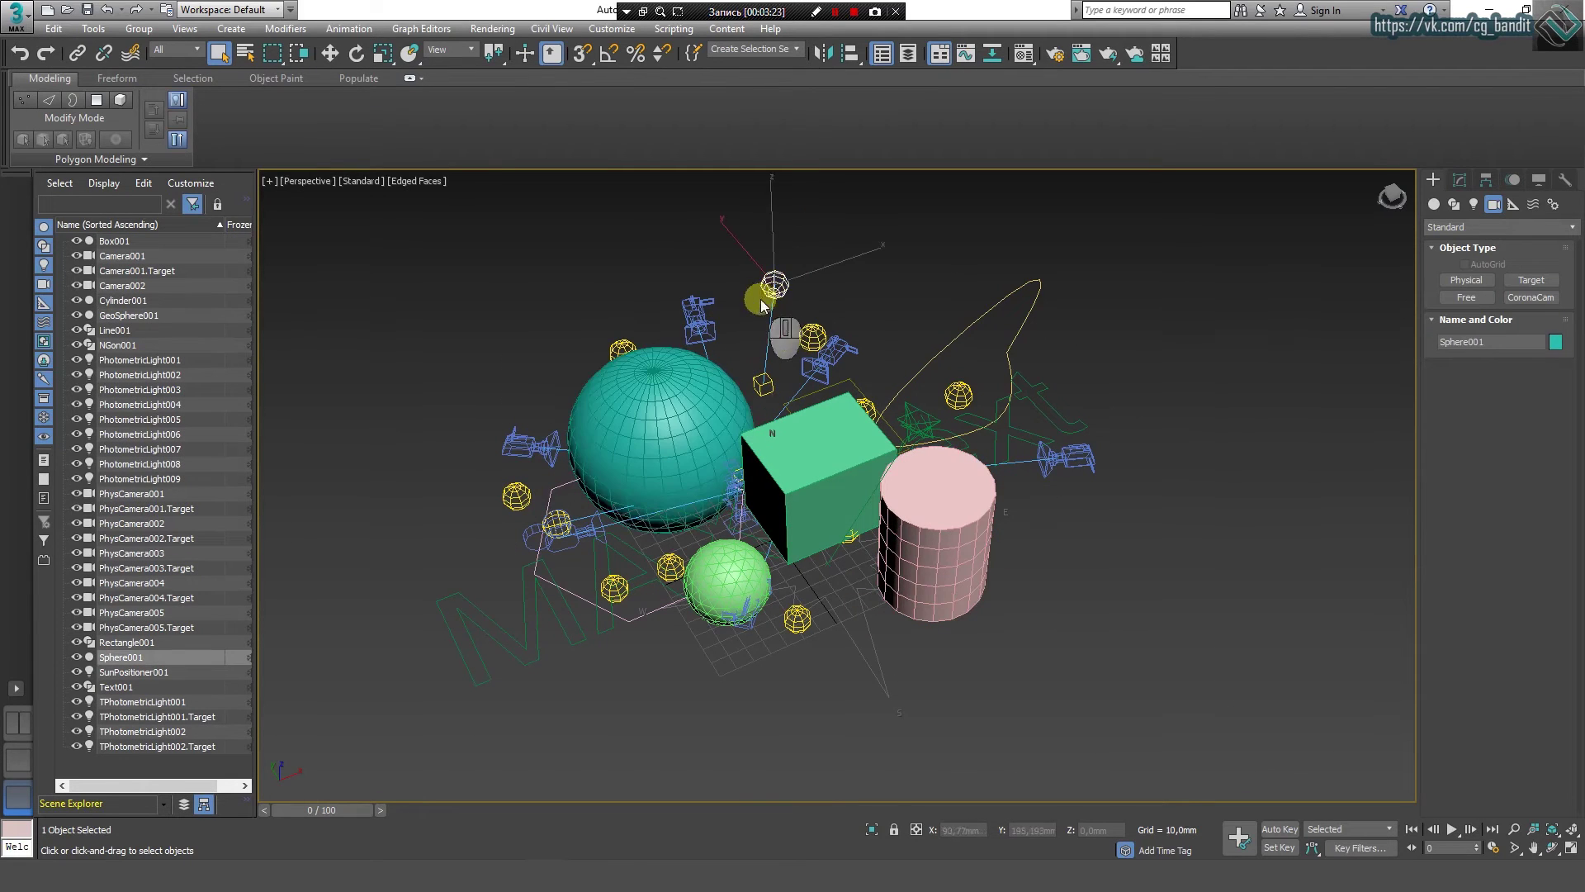
pyautogui.moveTo(1169, 292); pyautogui.dragTo(983, 364)
pyautogui.click(1111, 591)
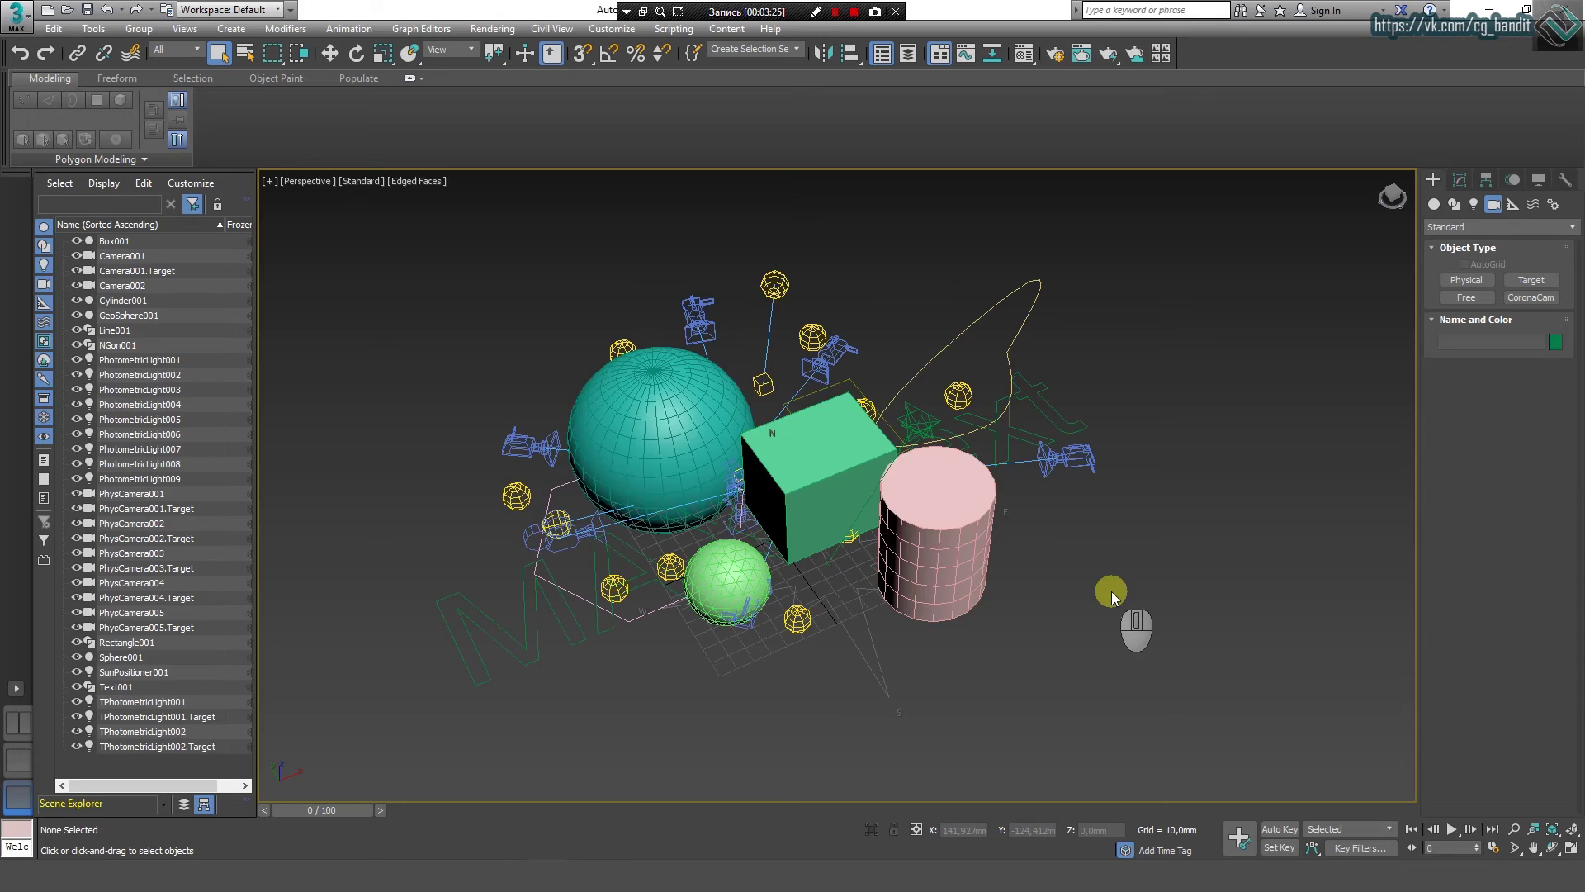
# Step: Build up a selection of PhysCamera002, the text, large sphere, PhotometricLight005, box, PhysCamera005 and TPhotometricLight001 using regions and single picks, and clear it
pyautogui.press('ctrl')
pyautogui.keyDown('ctrl'); pyautogui.moveTo(1172, 428); pyautogui.dragTo(1078, 488); pyautogui.keyUp('ctrl')
pyautogui.keyDown('ctrl'); pyautogui.moveTo(516, 336); pyautogui.dragTo(621, 407); pyautogui.keyUp('ctrl')
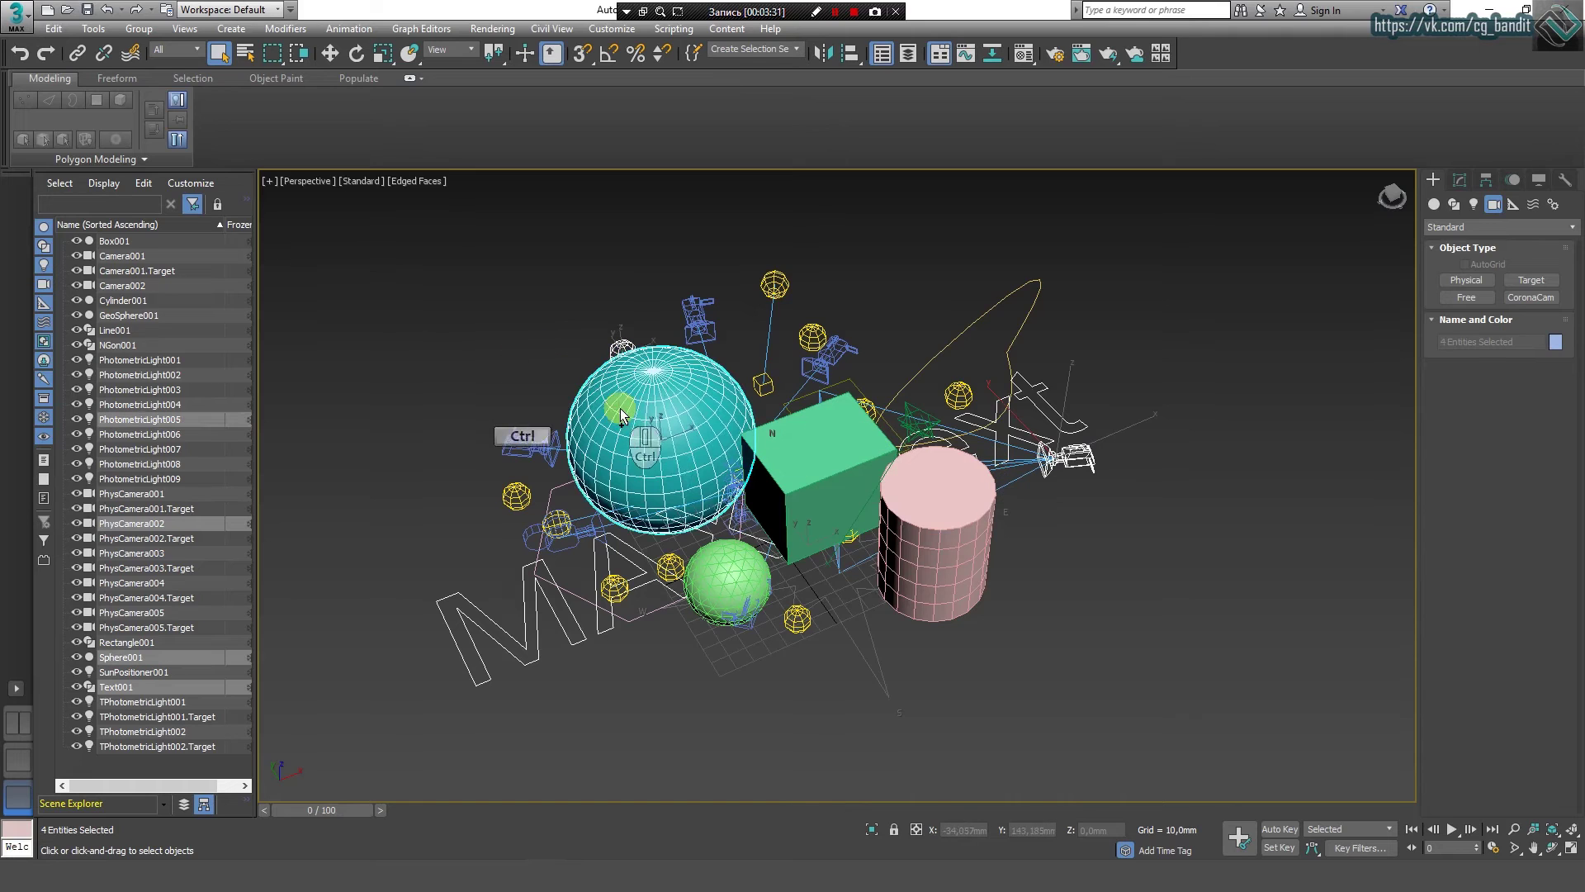
pyautogui.keyDown('ctrl'); pyautogui.click(803, 465); pyautogui.keyUp('ctrl')
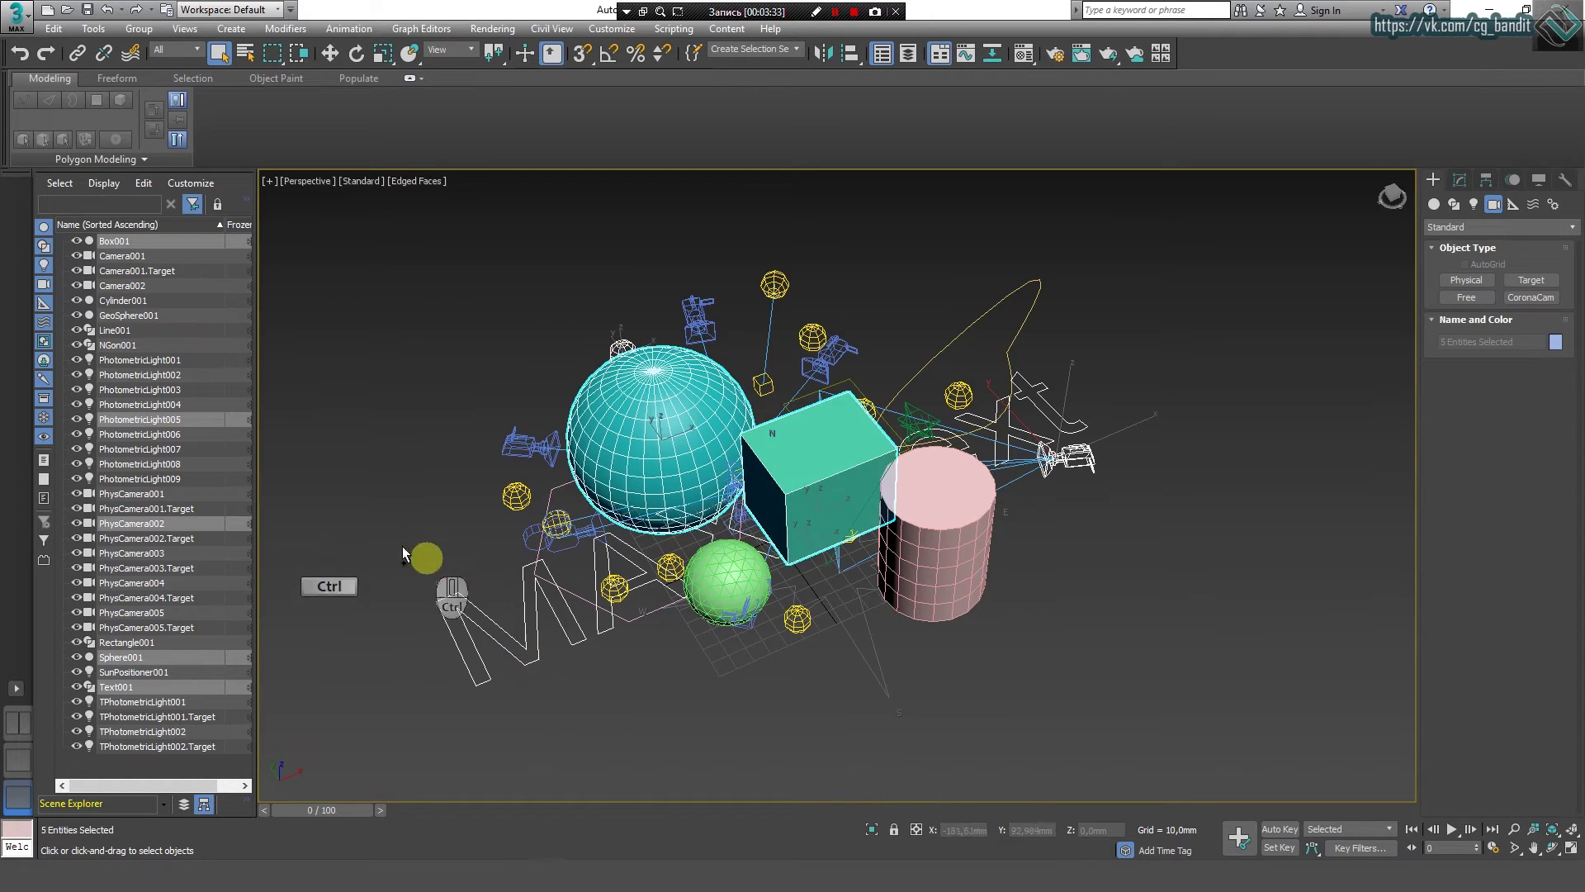
pyautogui.keyDown('ctrl'); pyautogui.click(520, 446); pyautogui.keyUp('ctrl')
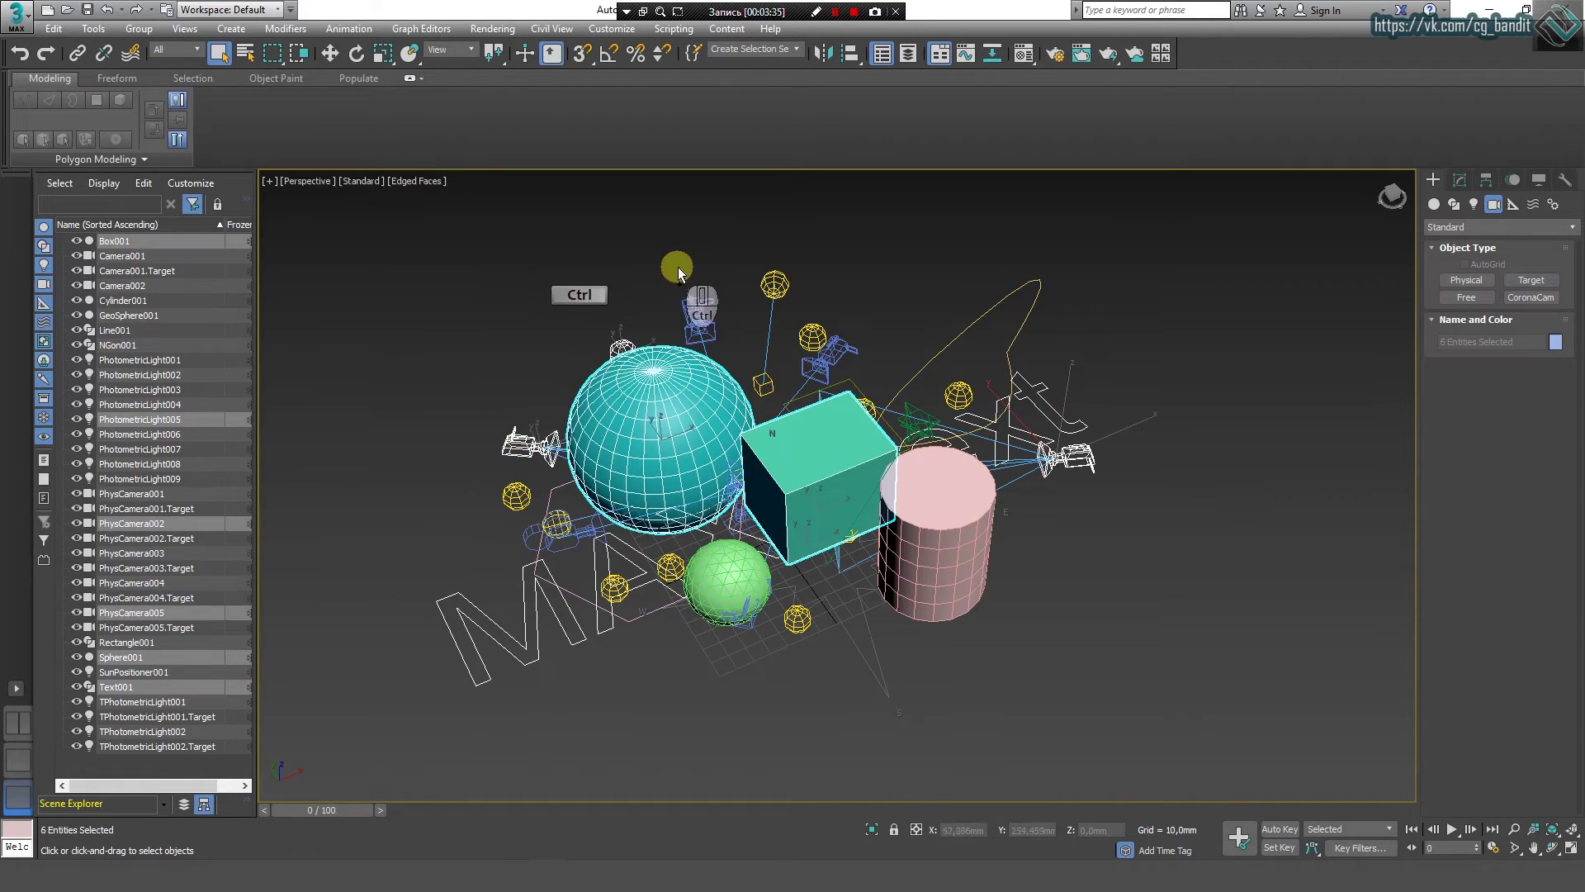
pyautogui.keyDown('ctrl'); pyautogui.click(776, 287); pyautogui.keyUp('ctrl')
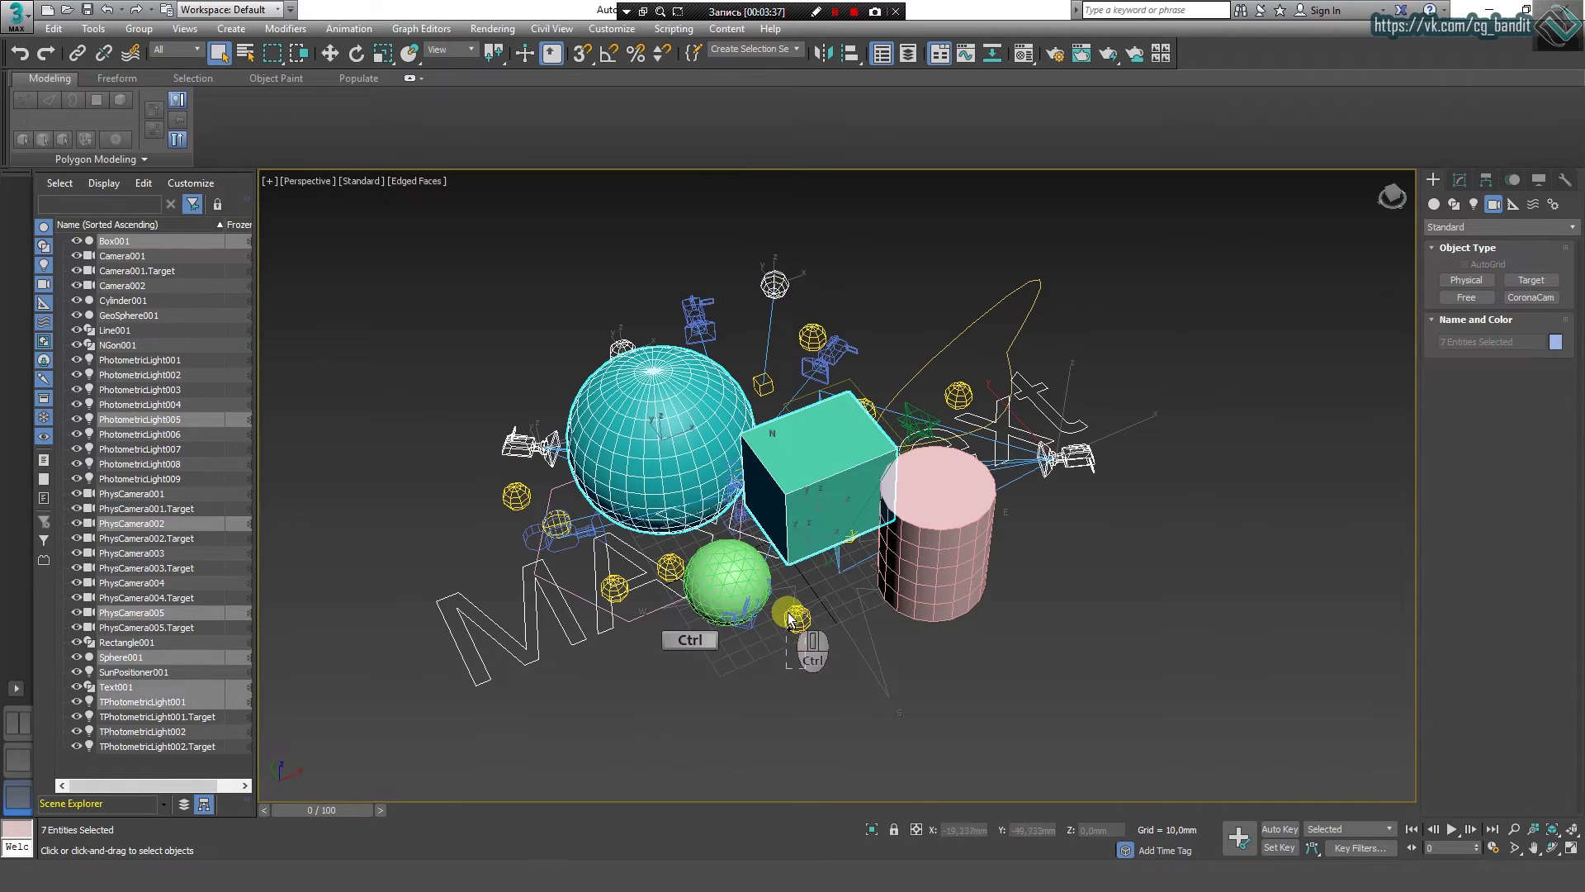
pyautogui.keyDown('ctrl'); pyautogui.moveTo(788, 623); pyautogui.dragTo(889, 747); pyautogui.keyUp('ctrl')
pyautogui.click(983, 639)
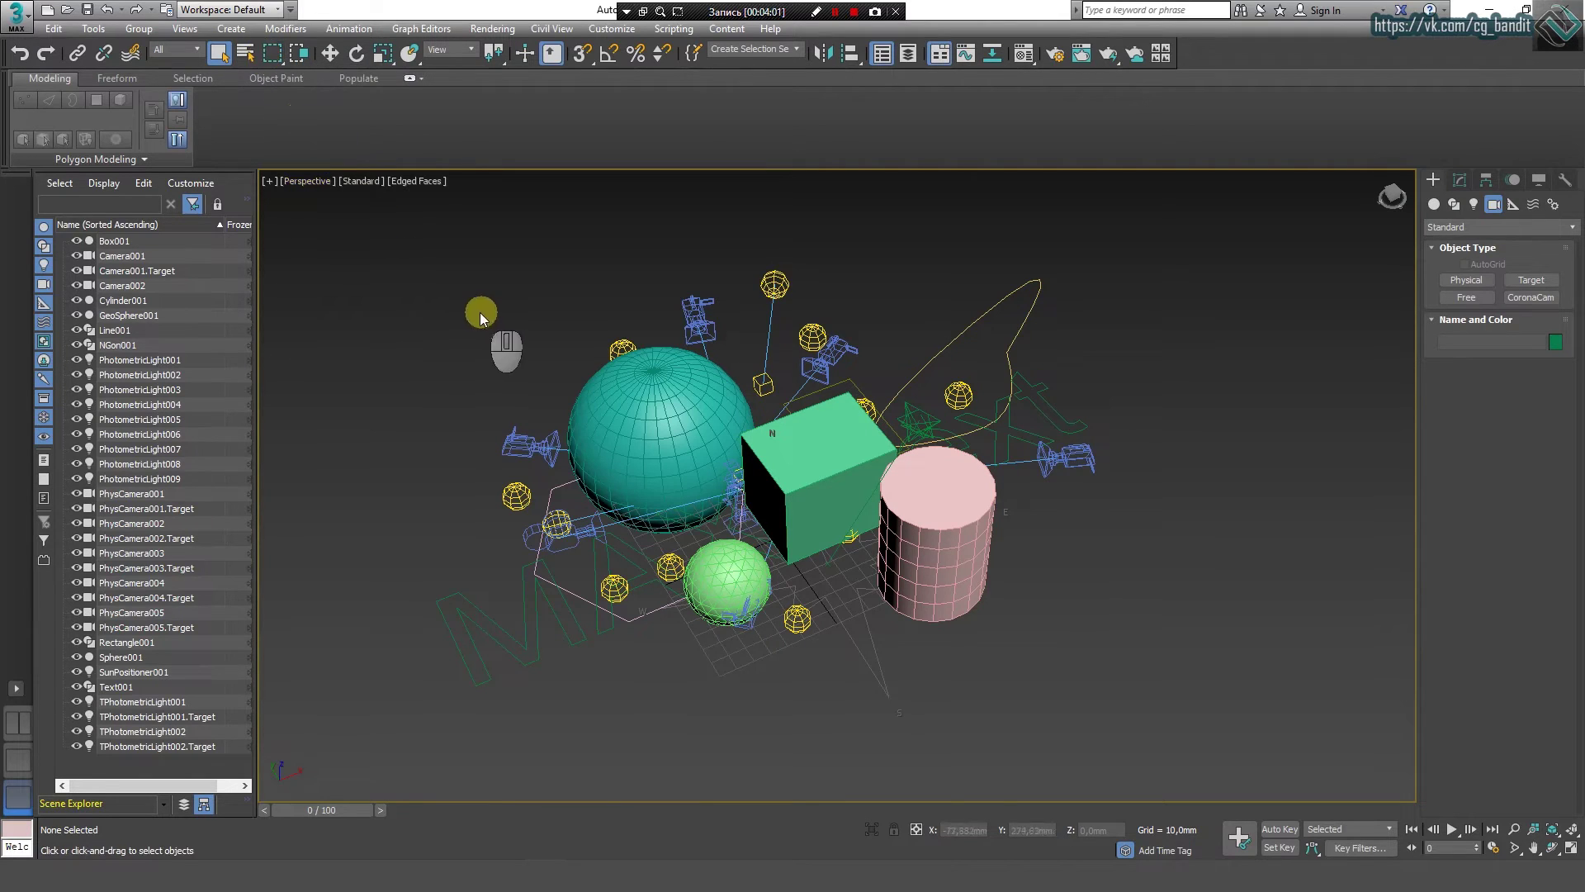
# Step: Select the large sphere with a crossing region that overlaps only part of it, and clear the selection
pyautogui.moveTo(533, 354); pyautogui.dragTo(456, 320)
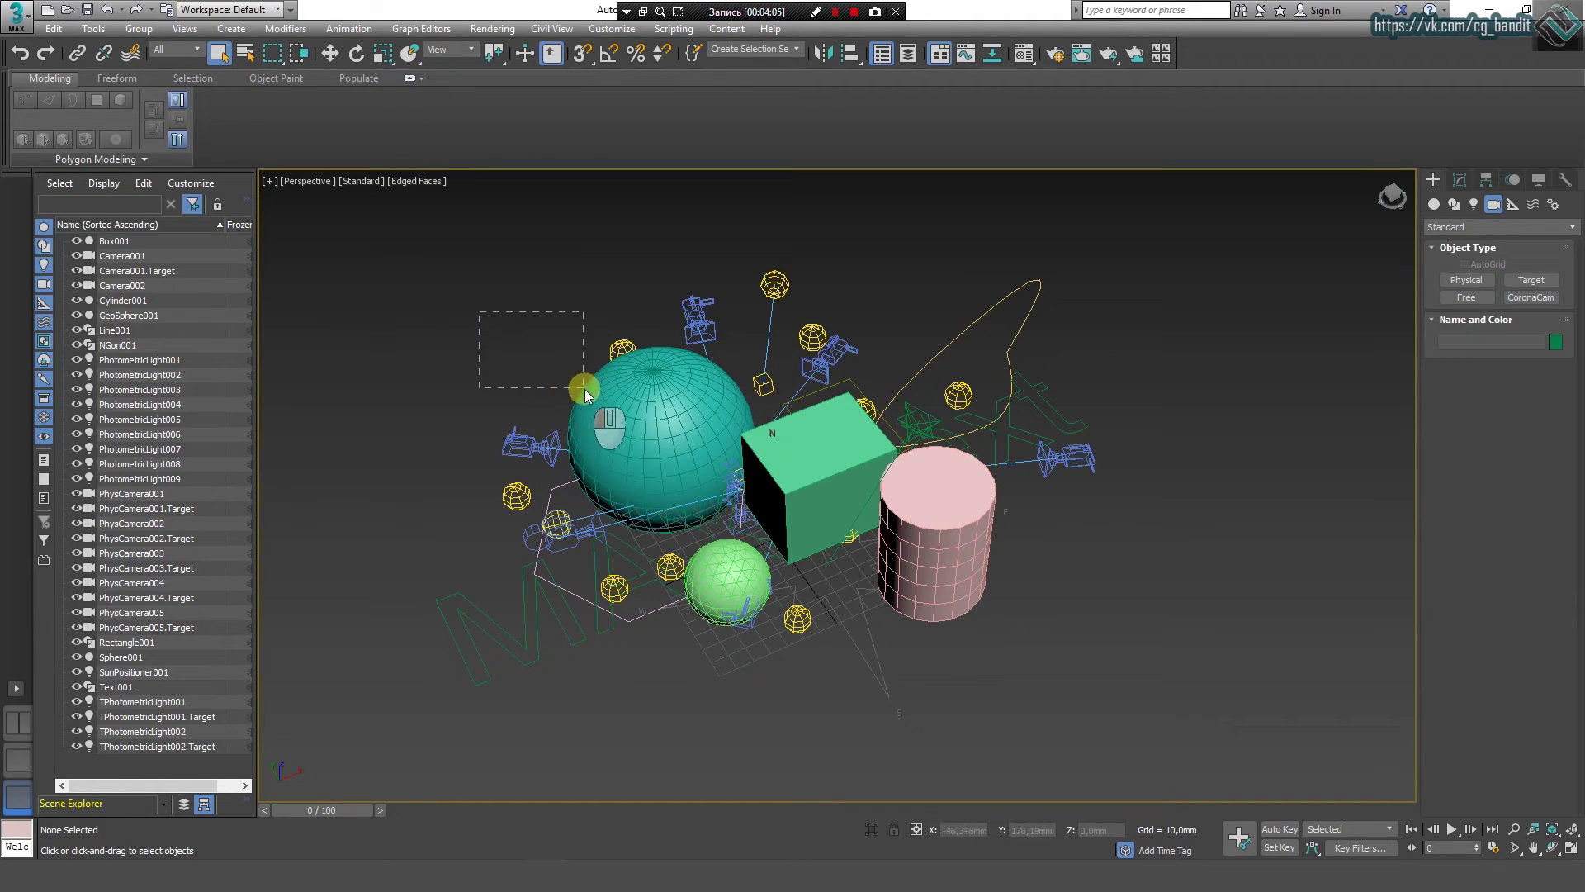
pyautogui.moveTo(586, 394); pyautogui.dragTo(600, 424)
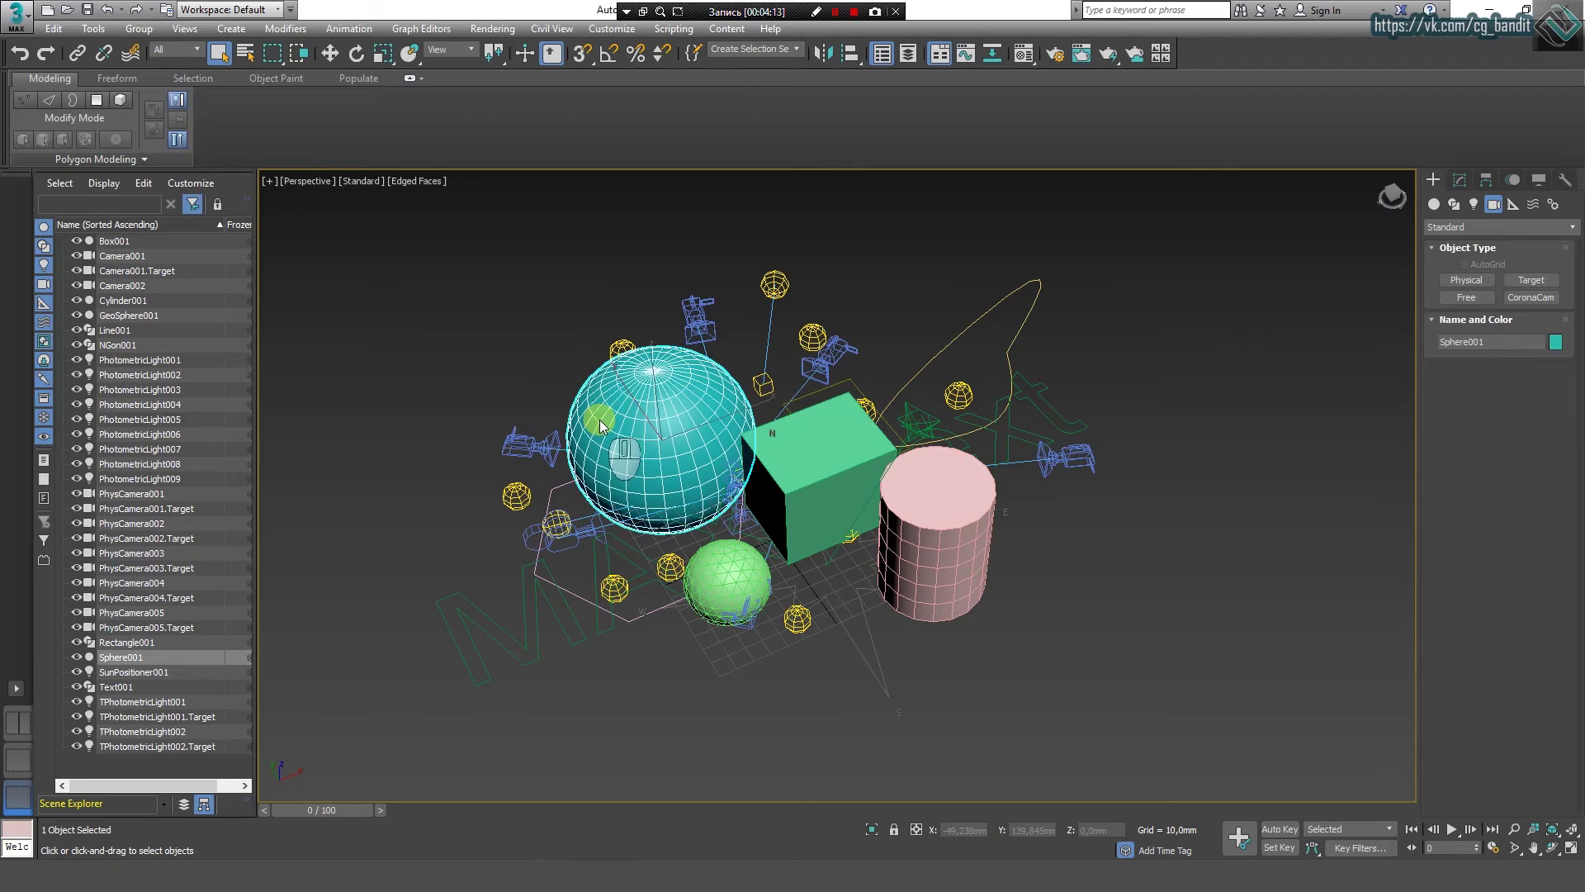
pyautogui.click(537, 328)
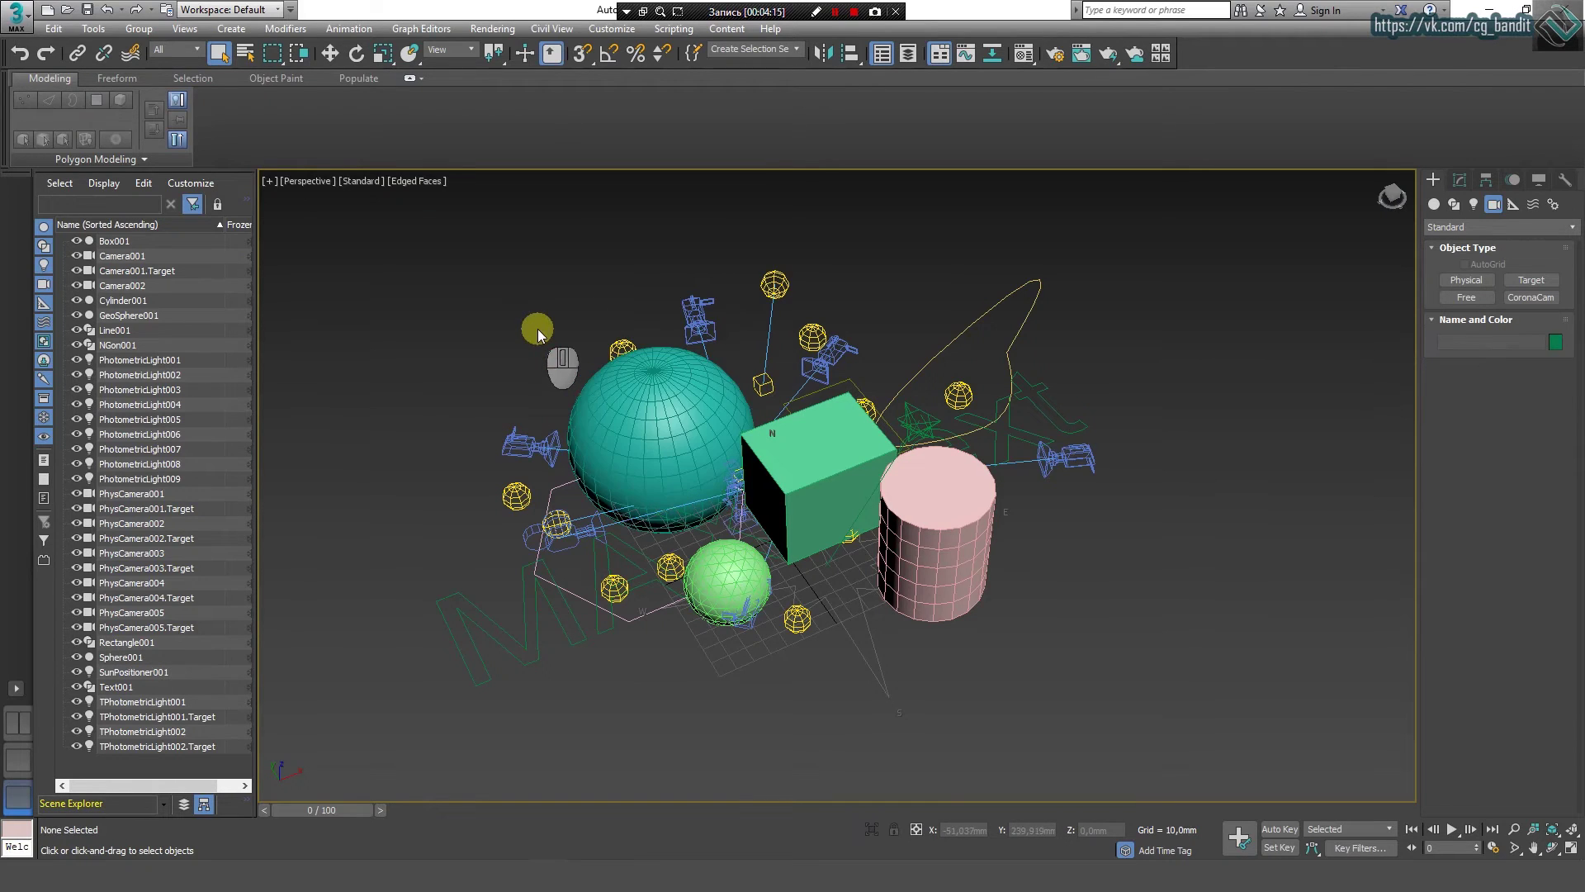
# Step: Switch region selection to Window mode, try selecting objects by enclosing them in a region, and return to Crossing mode
pyautogui.click(300, 55)
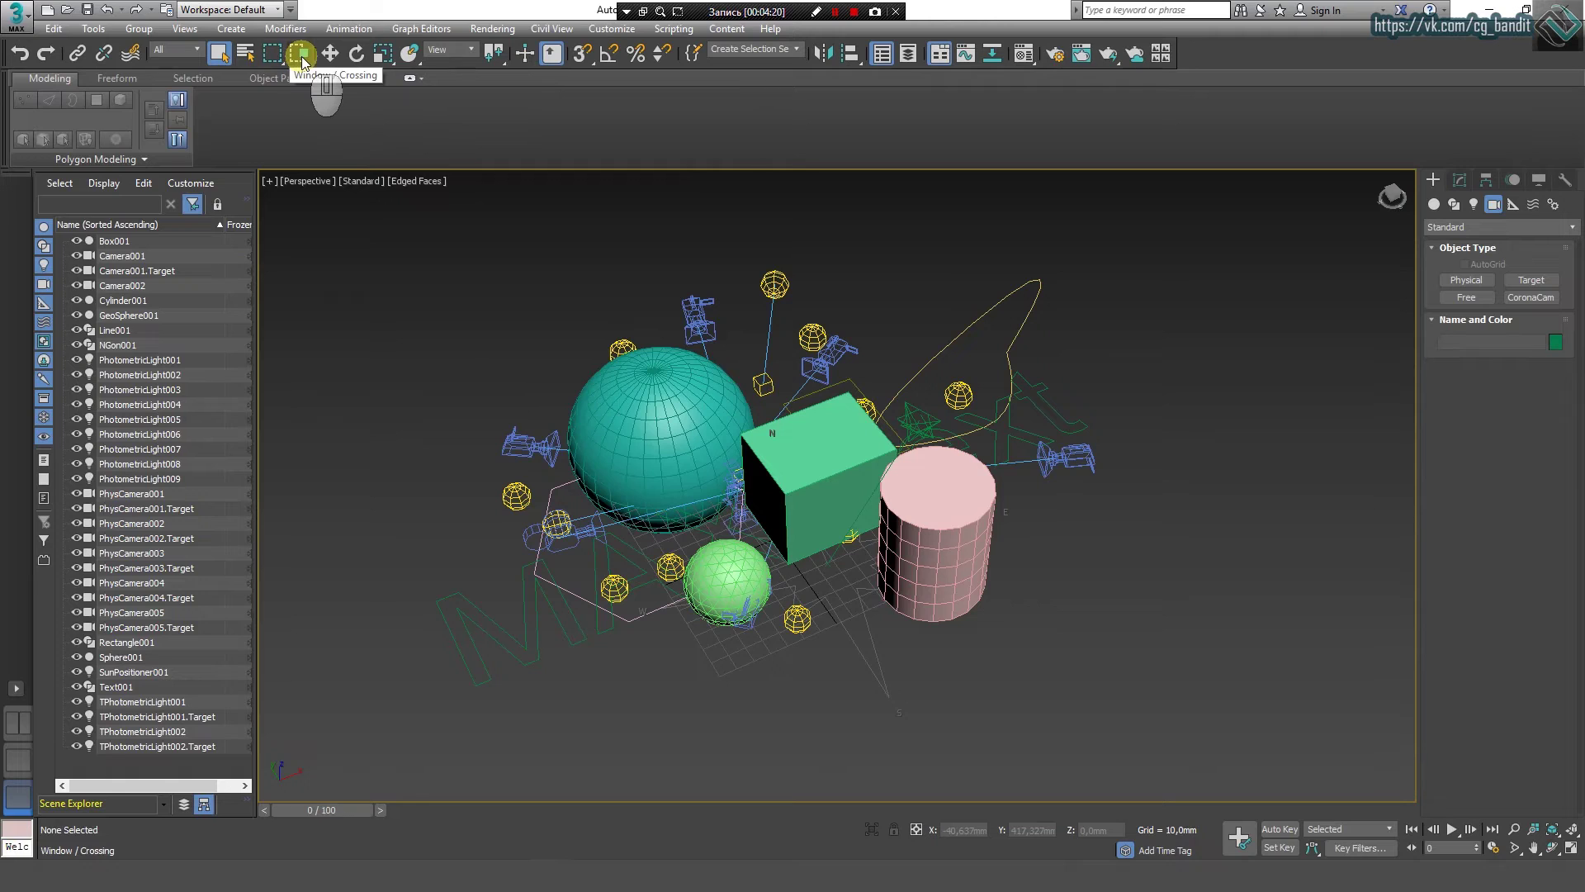
pyautogui.click(523, 394)
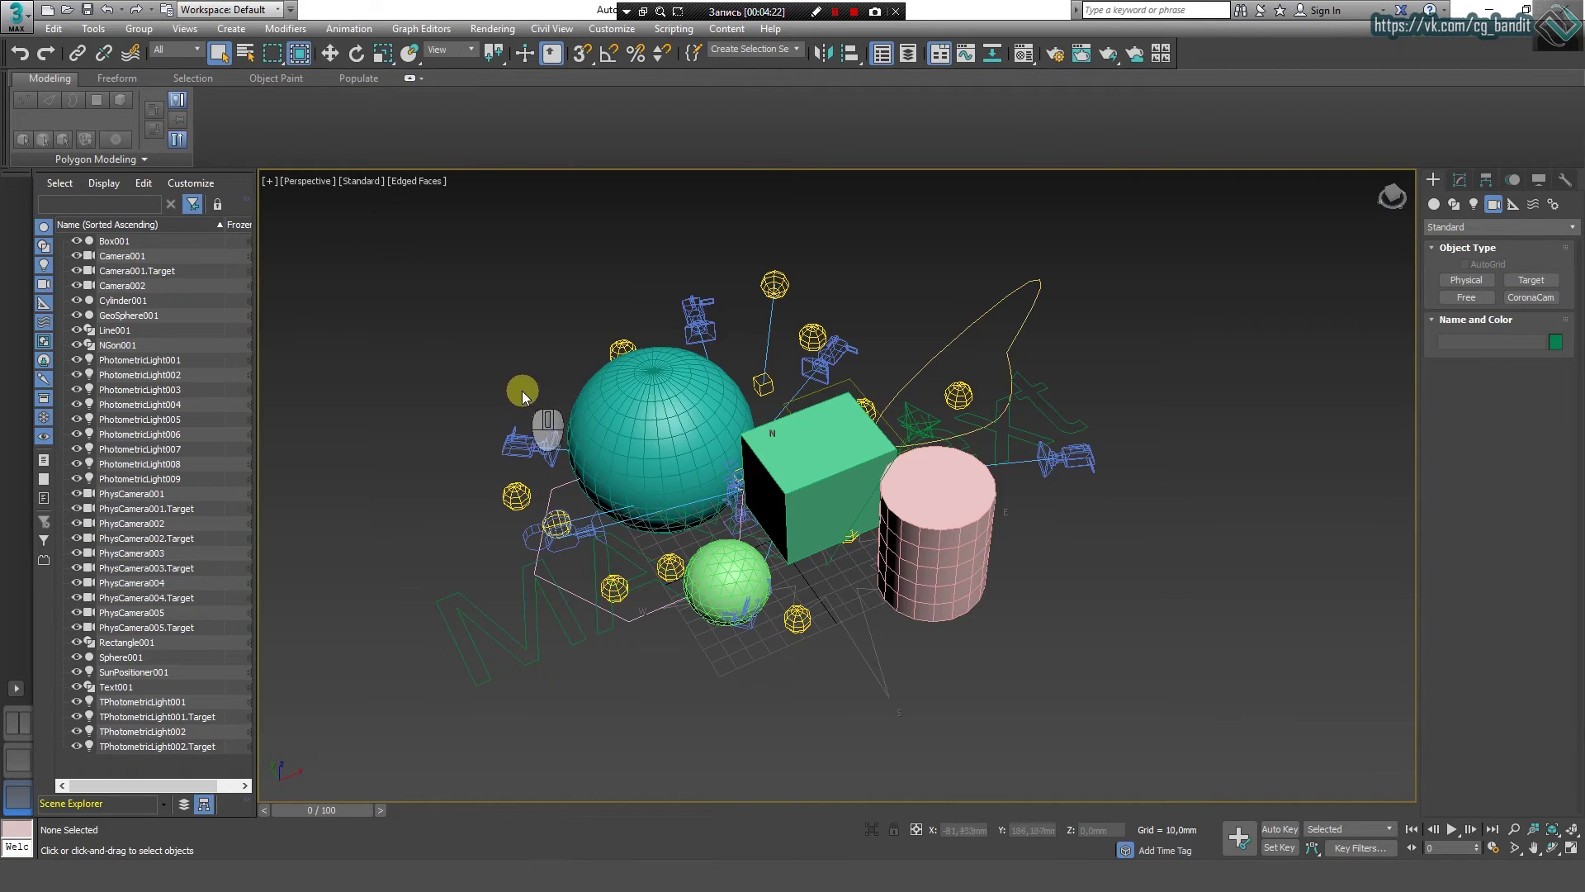
pyautogui.click(658, 409)
pyautogui.moveTo(542, 339); pyautogui.dragTo(796, 564)
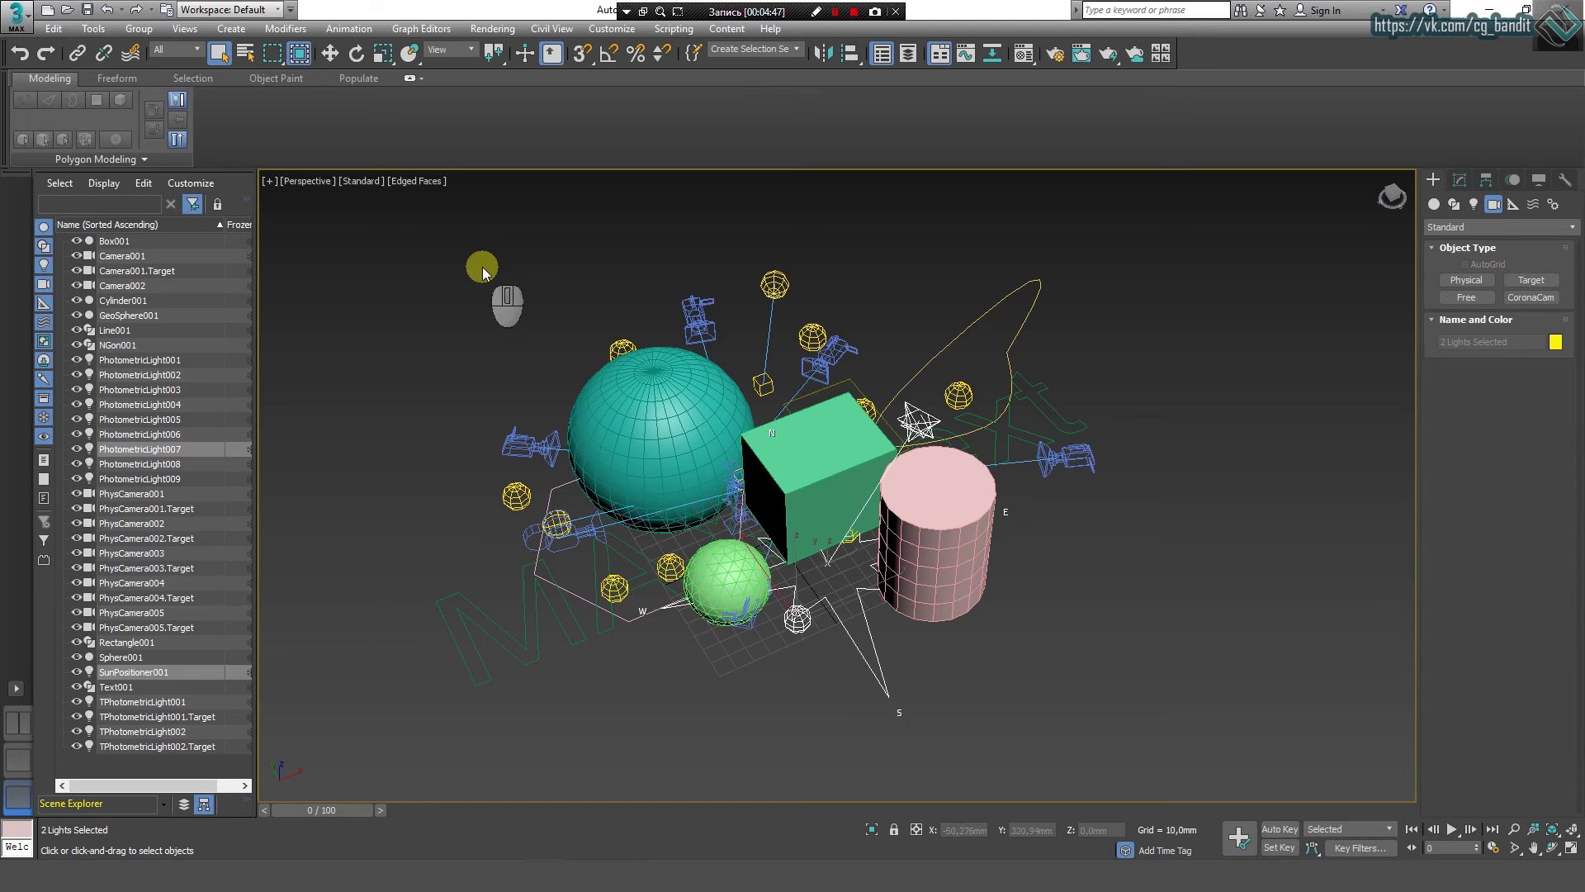
pyautogui.click(299, 55)
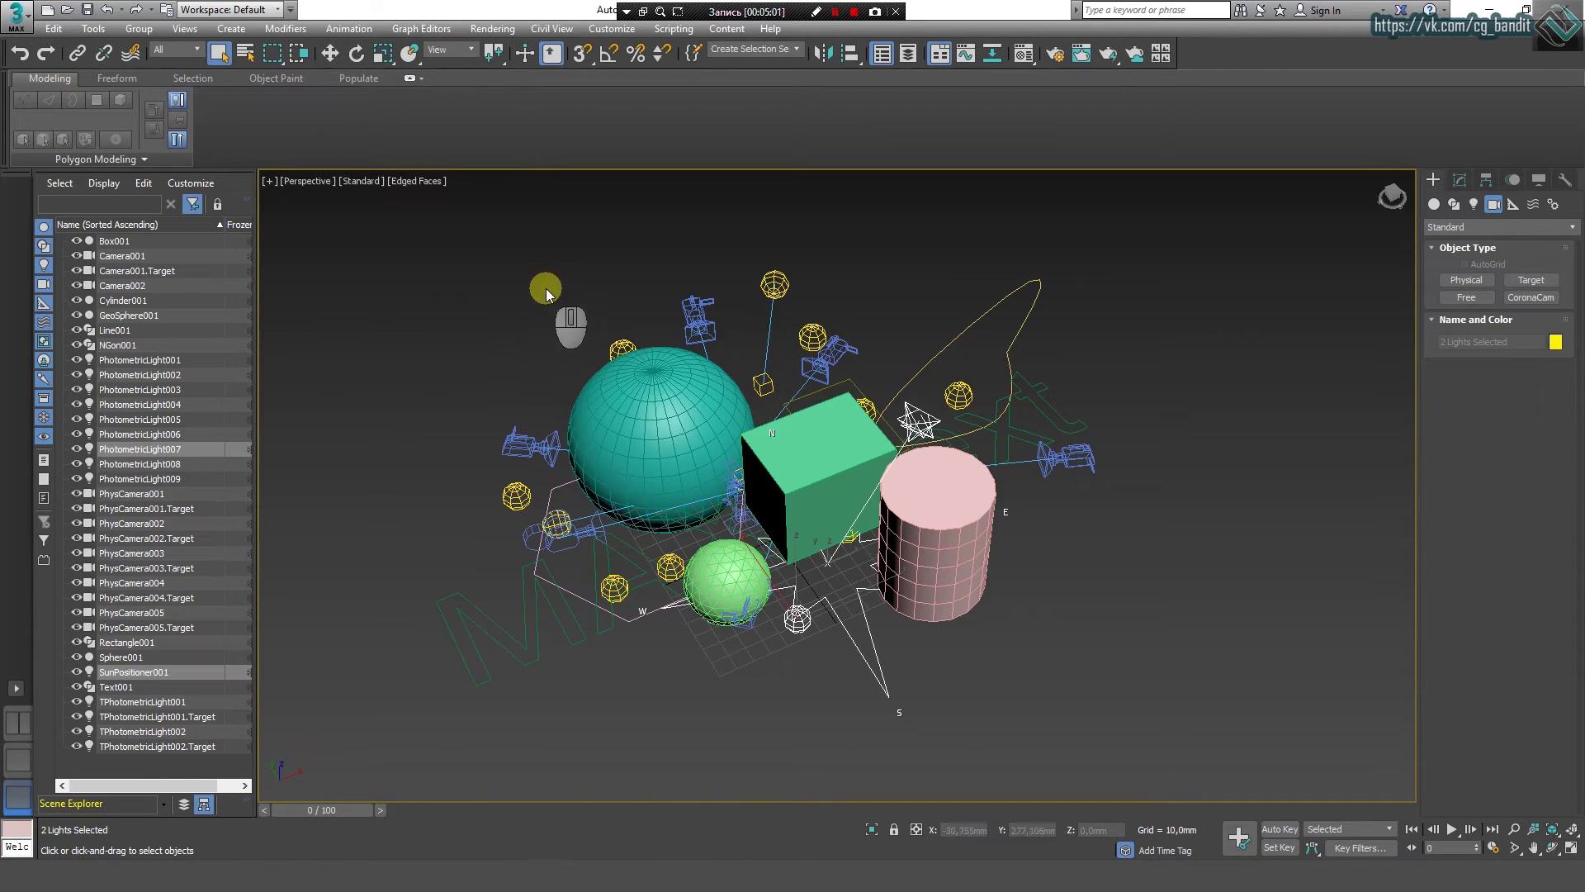
# Step: Select all objects in the scene, clear the selection, and select everything again
pyautogui.hotkey('ctrl', 'a')
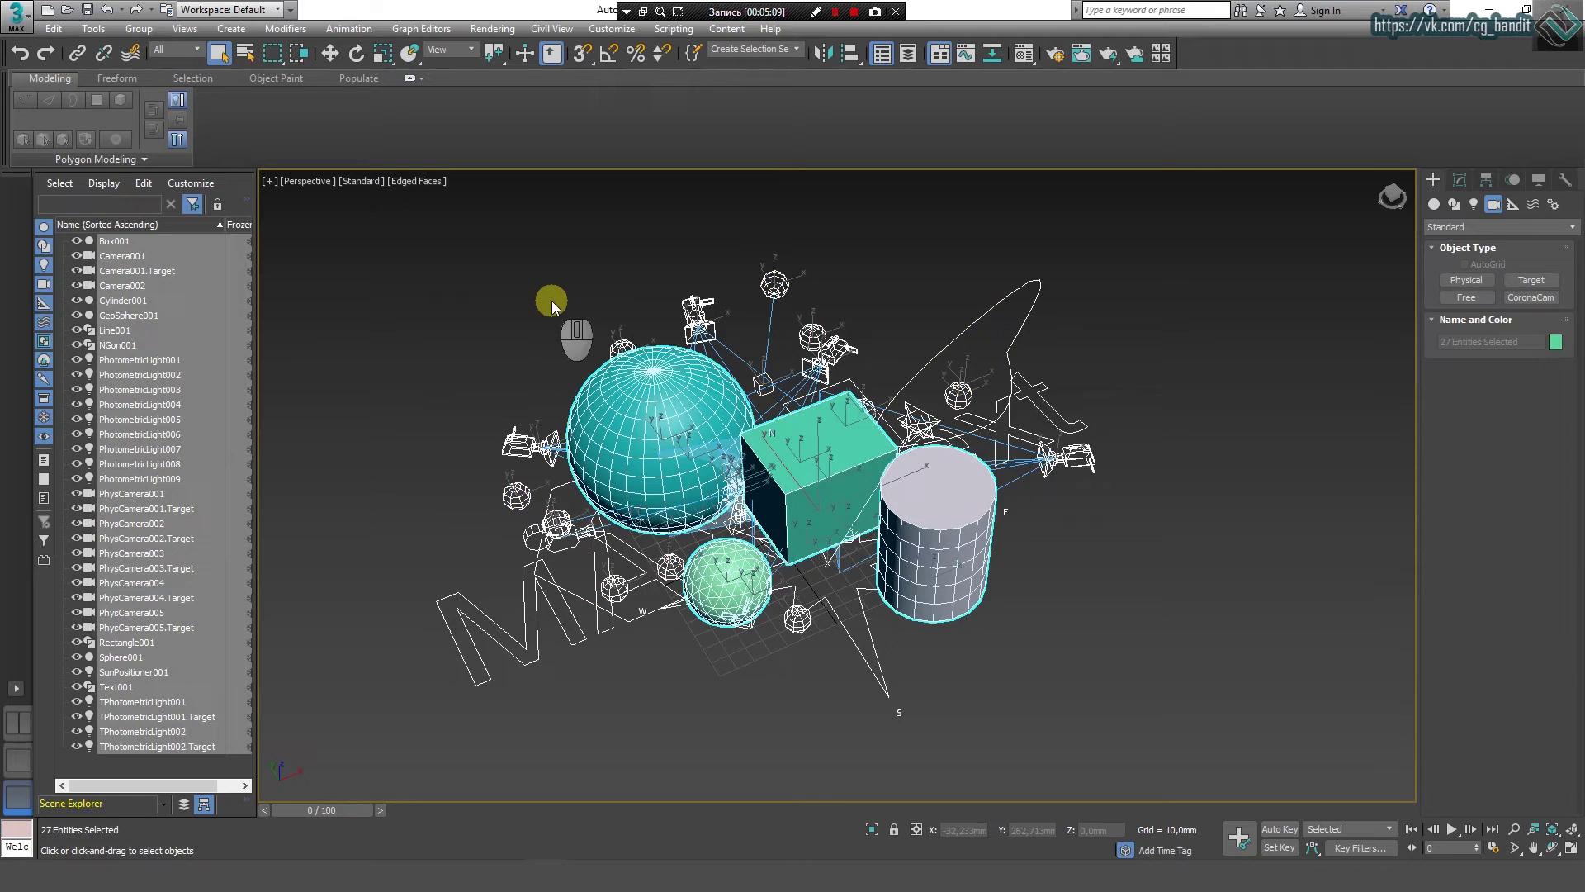
pyautogui.hotkey('ctrl', 'a')
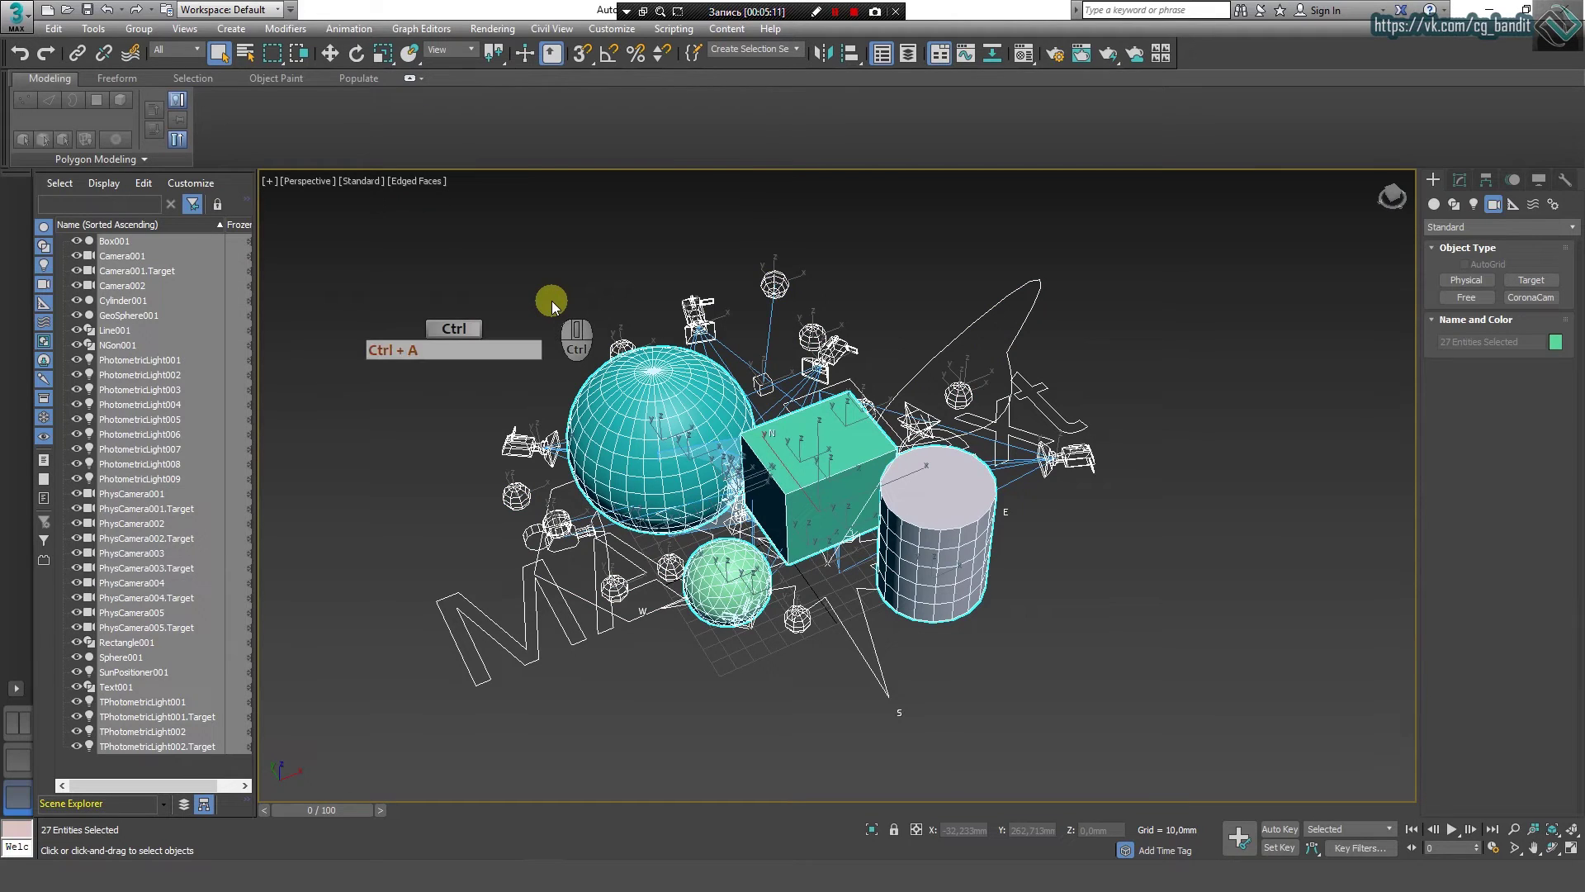
pyautogui.click(552, 300)
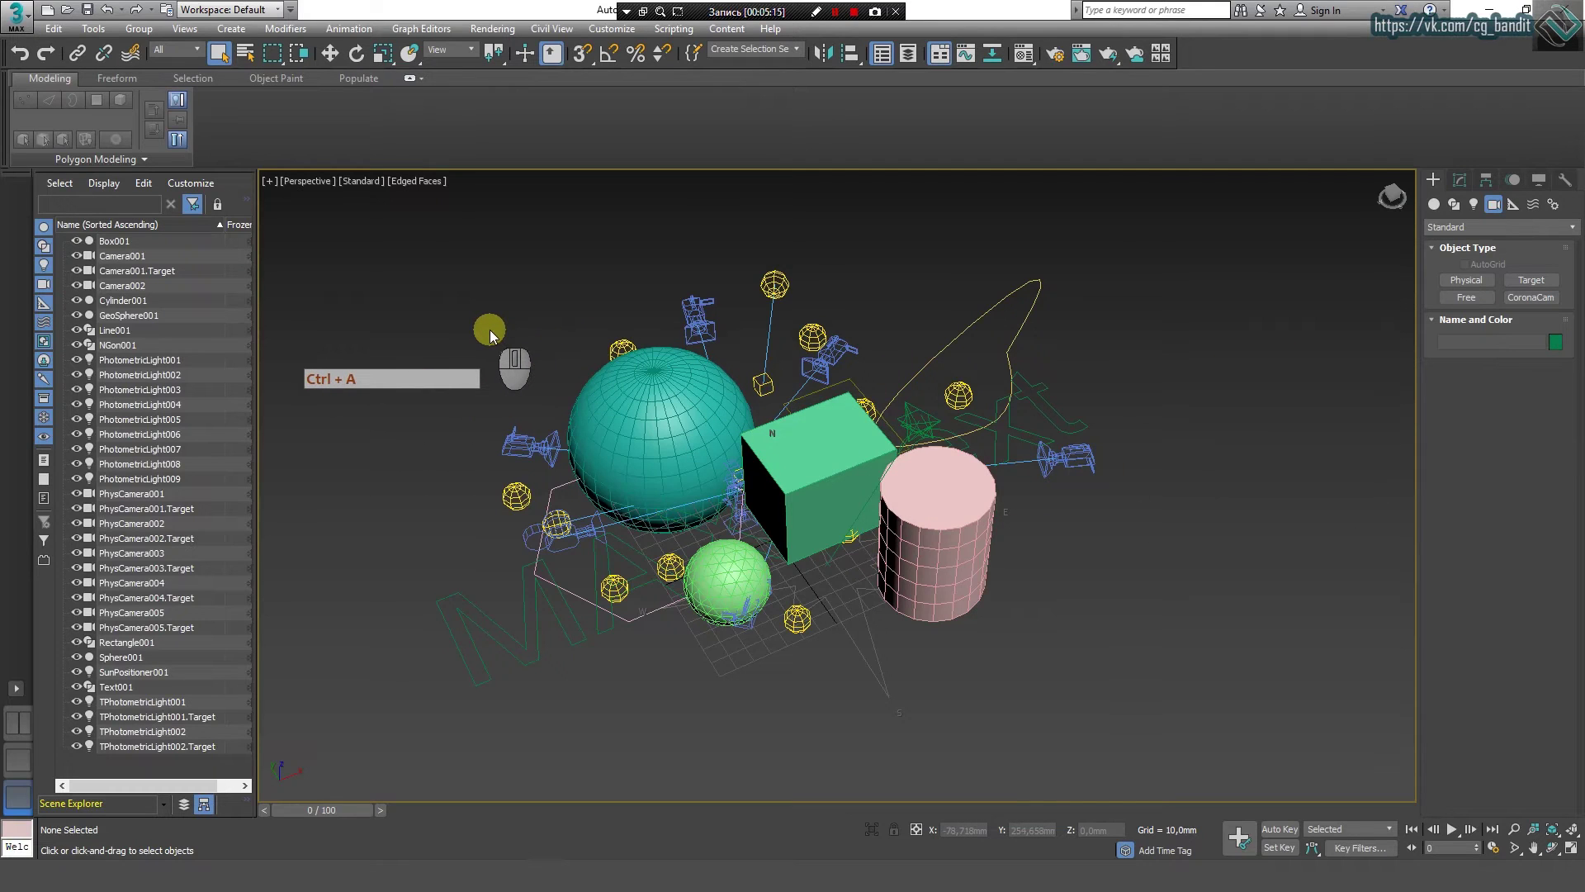
pyautogui.hotkey('ctrl', 'a')
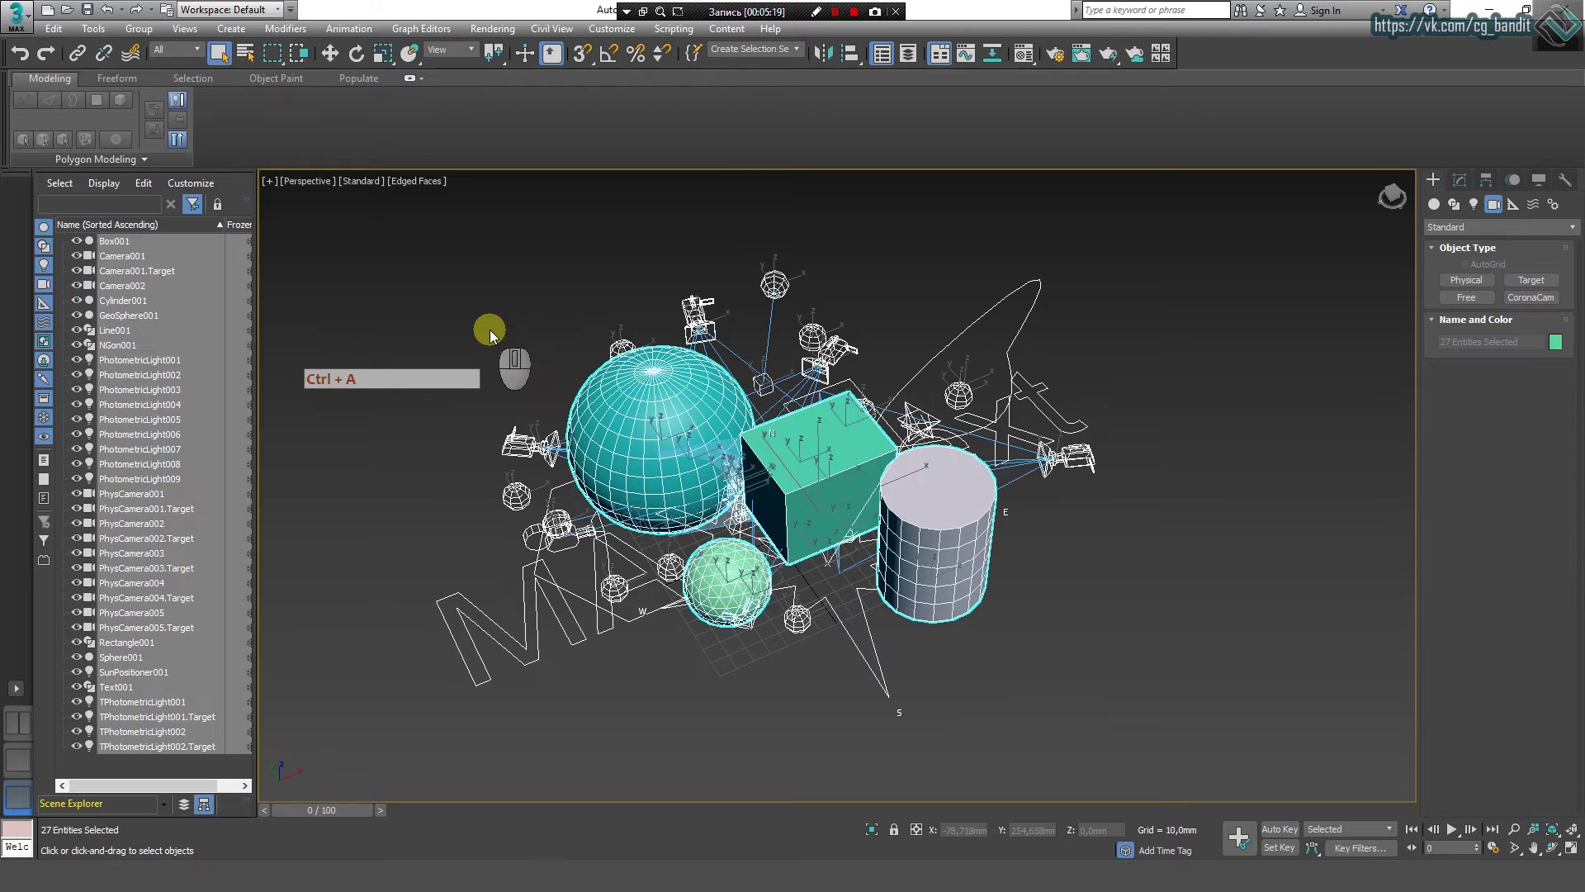
# Step: Remove the large sphere, cylinder, GeoSphere, TPhotometricLight001, PhysCamera001 and several other cameras and lights from the full selection, and clear the rest
pyautogui.keyDown('alt'); pyautogui.click(630, 384); pyautogui.keyUp('alt')
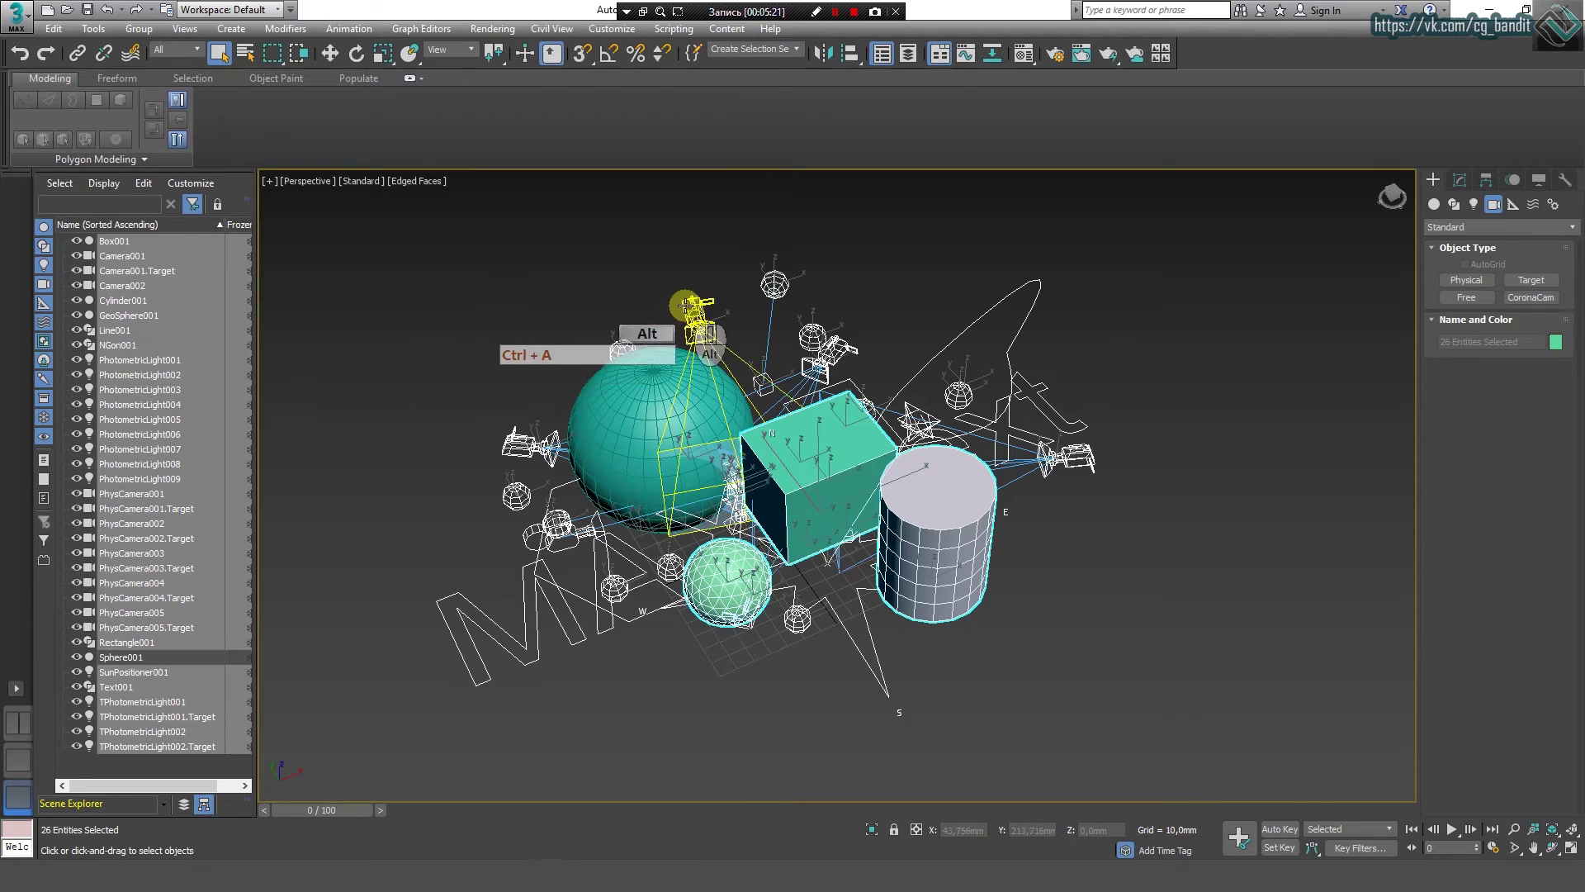
pyautogui.keyDown('alt'); pyautogui.click(774, 285); pyautogui.keyUp('alt')
pyautogui.keyDown('alt'); pyautogui.click(948, 506); pyautogui.keyUp('alt')
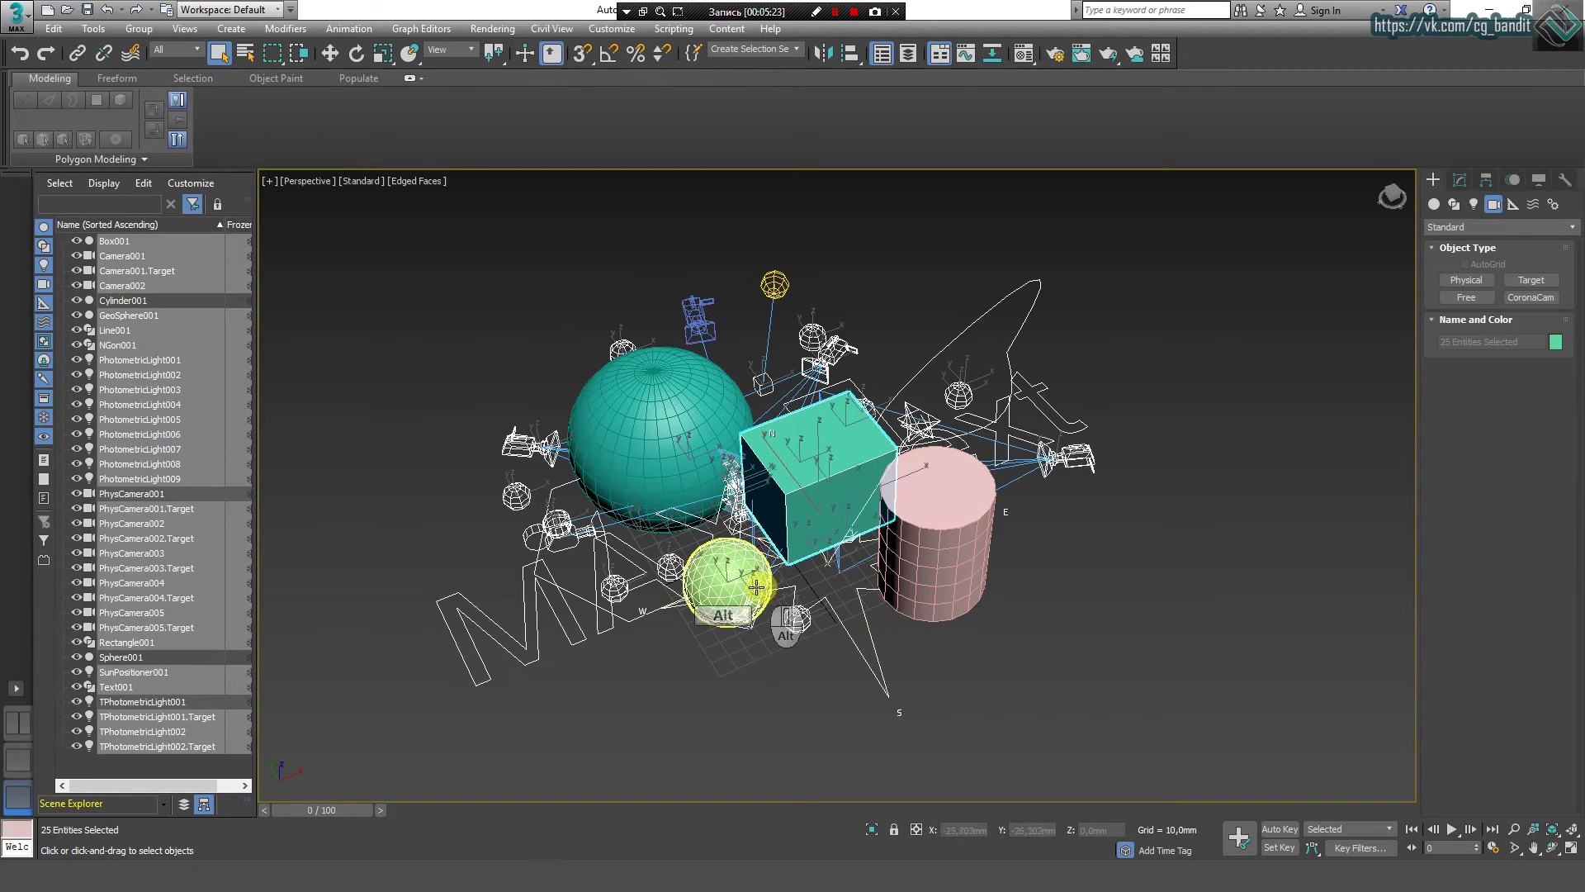
pyautogui.keyDown('alt'); pyautogui.click(717, 585); pyautogui.keyUp('alt')
pyautogui.keyDown('alt'); pyautogui.click(516, 496); pyautogui.keyUp('alt')
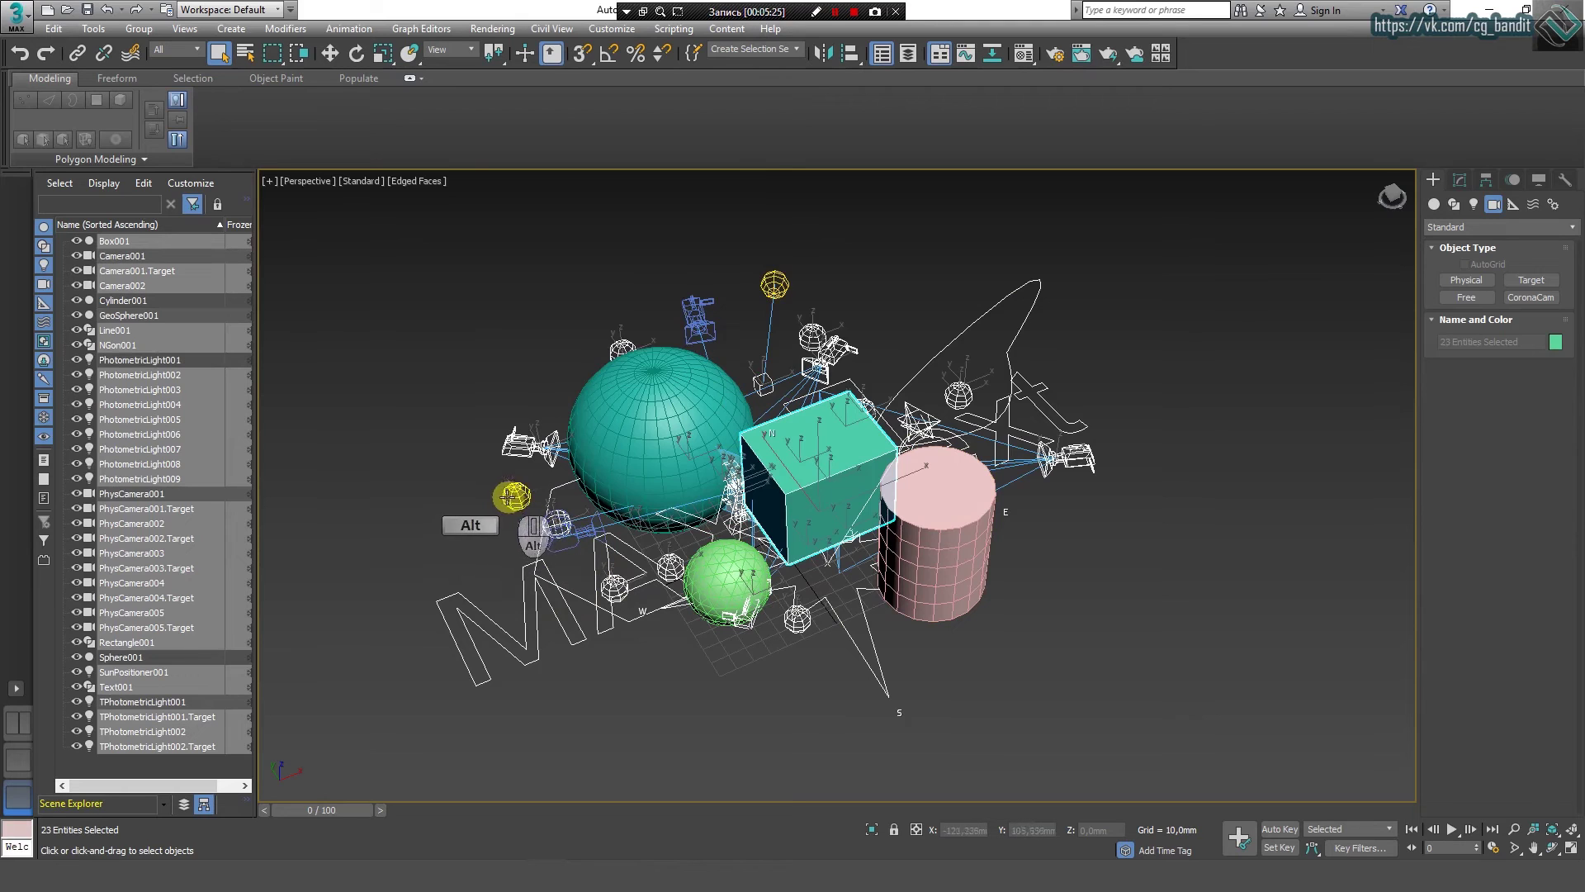
pyautogui.keyDown('alt'); pyautogui.click(514, 439); pyautogui.keyUp('alt')
pyautogui.keyDown('alt'); pyautogui.click(813, 336); pyautogui.keyUp('alt')
pyautogui.keyDown('alt'); pyautogui.click(833, 355); pyautogui.keyUp('alt')
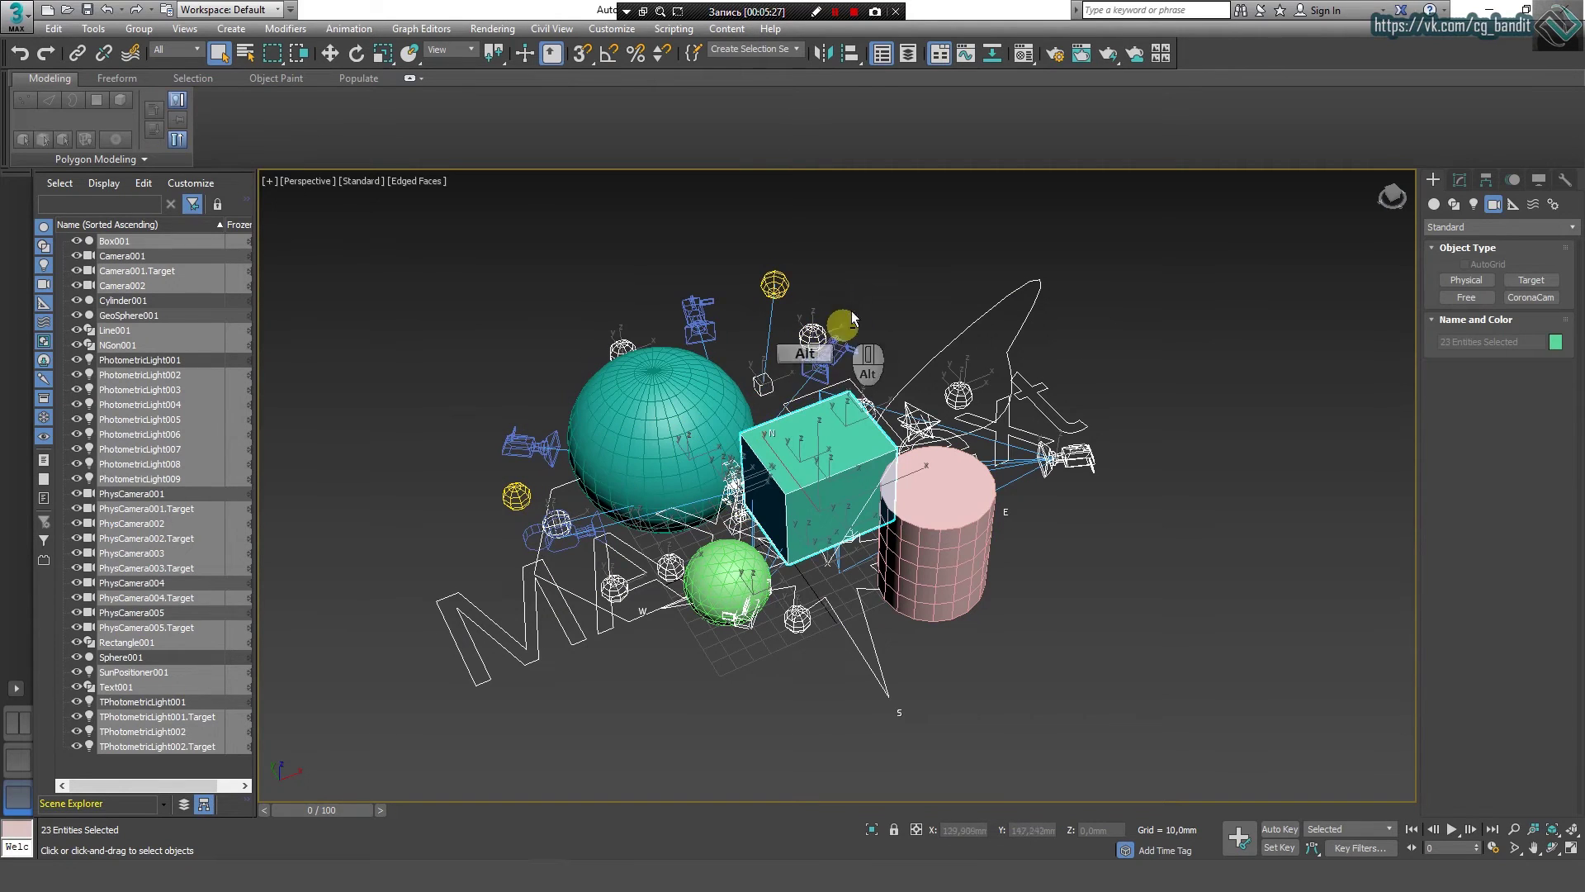
pyautogui.click(855, 294)
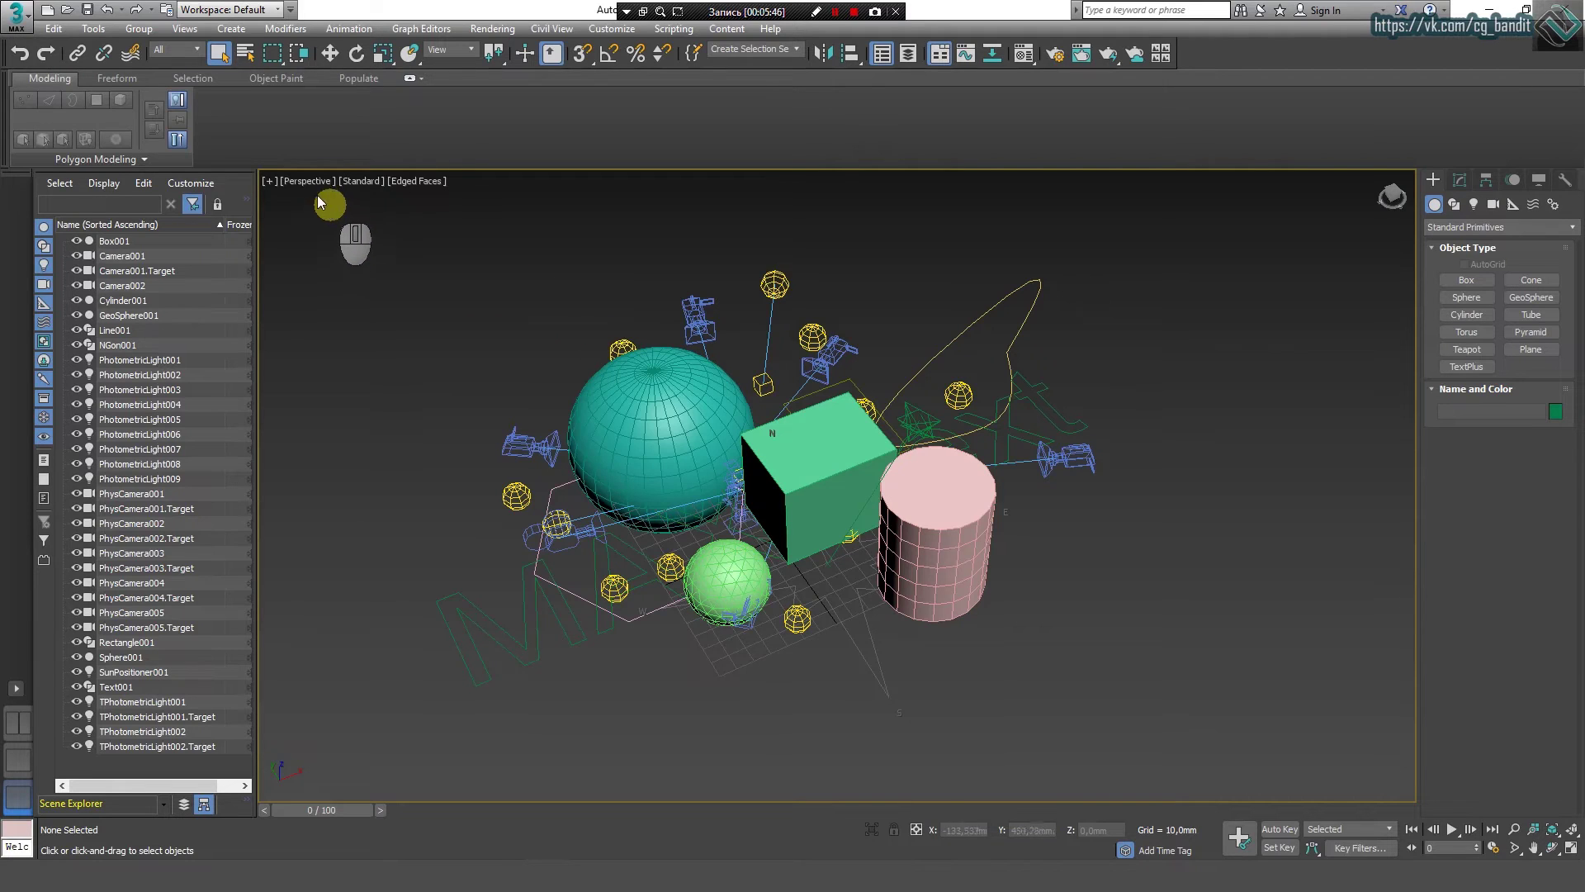
# Step: Set the selection filter to Cameras, select PhysCamera005 and PhysCamera001, and replace that selection with all cameras in the scene
pyautogui.click(181, 51)
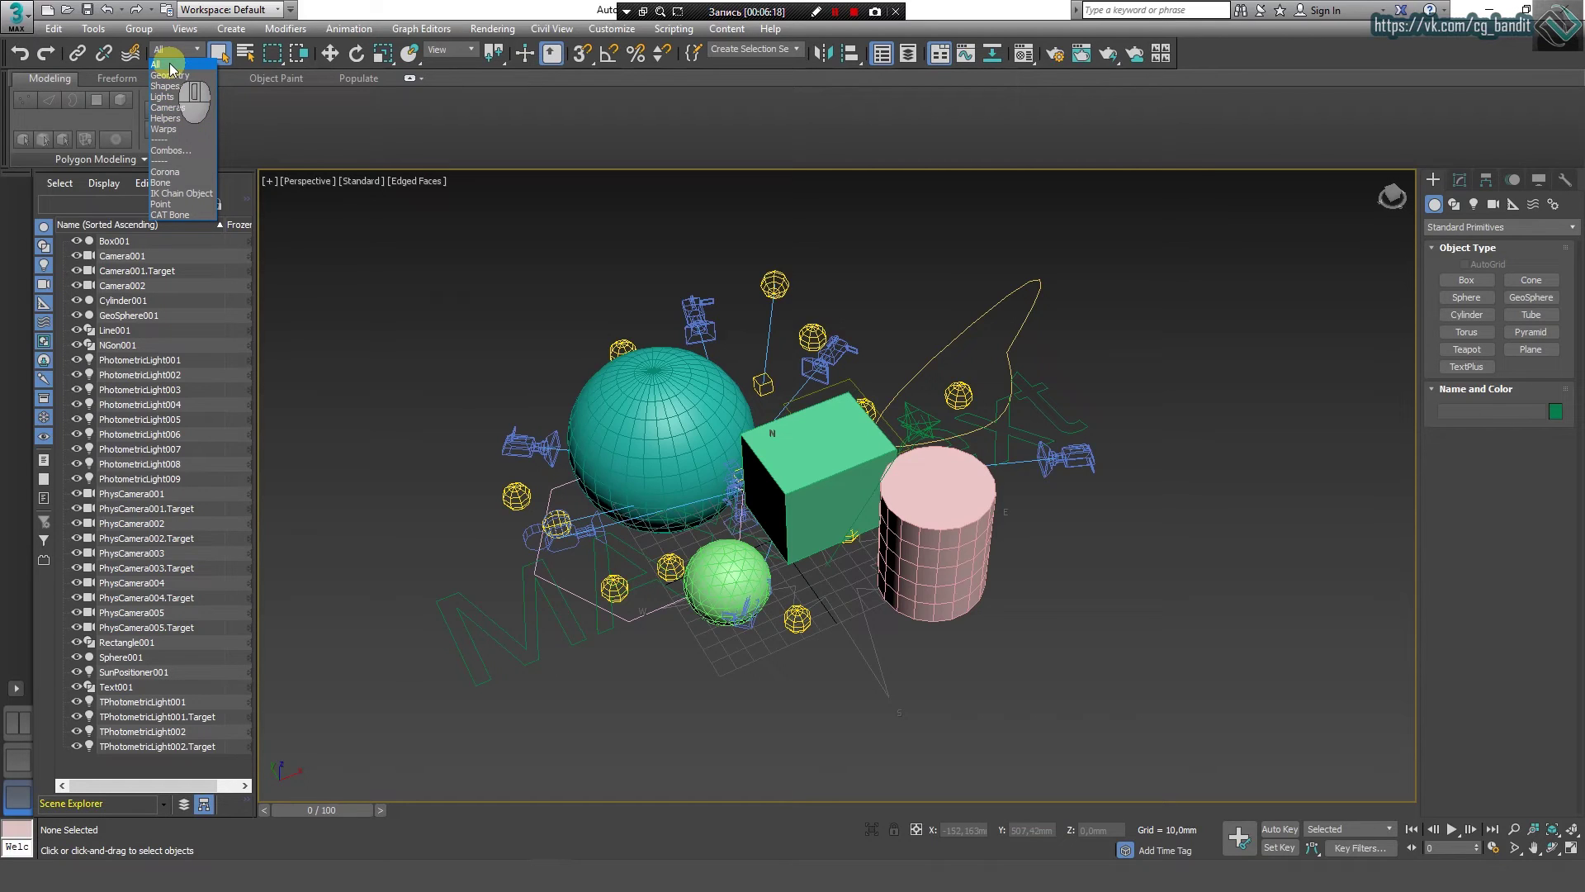
pyautogui.click(168, 108)
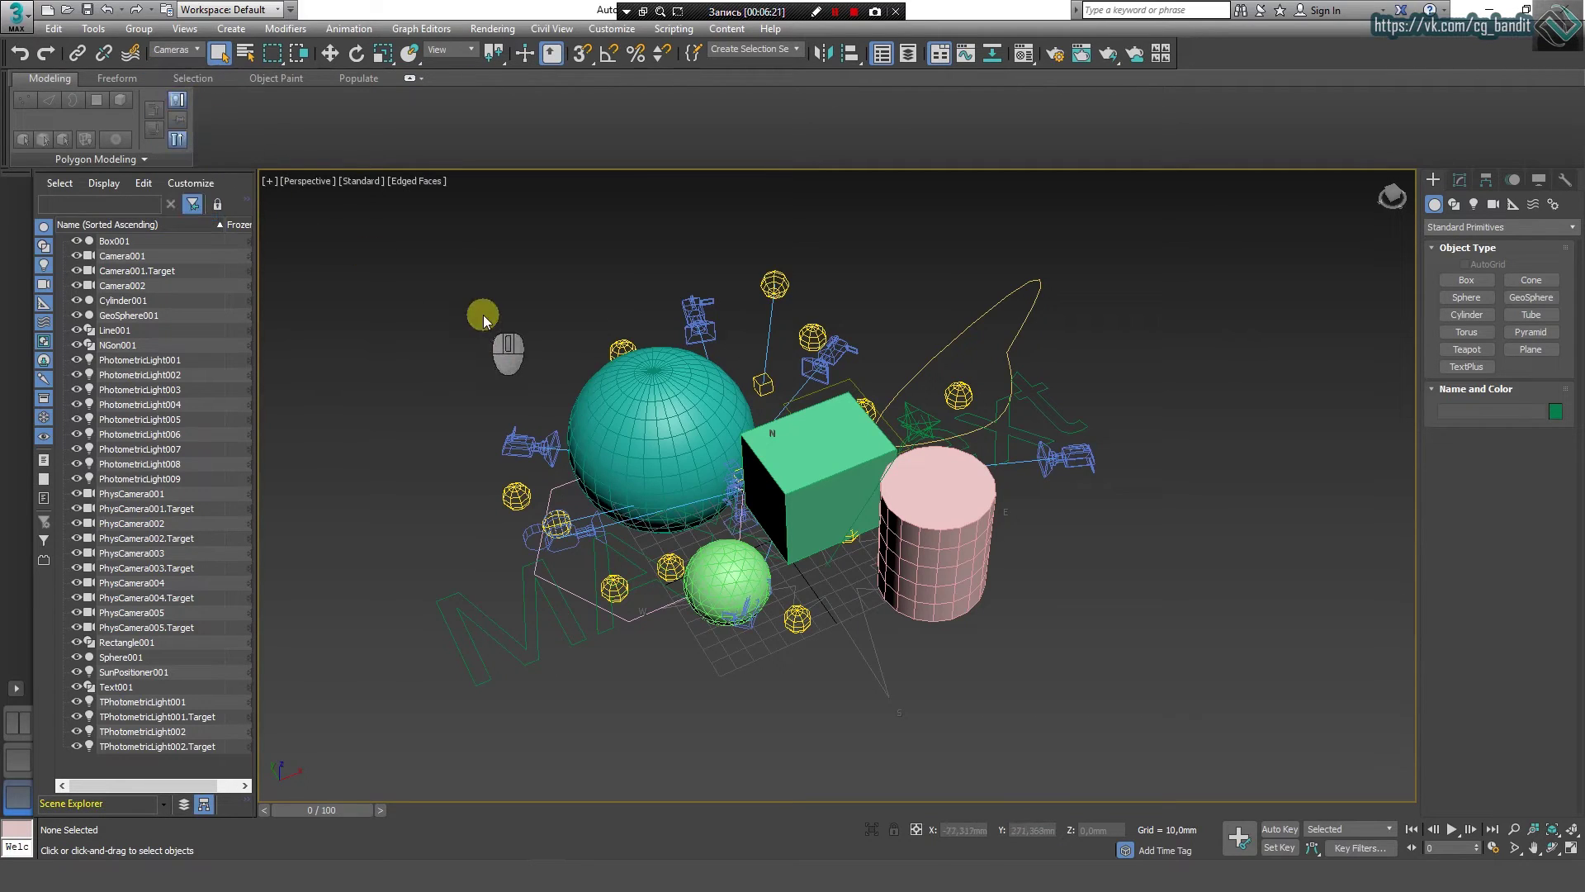
pyautogui.click(525, 433)
pyautogui.keyDown('ctrl'); pyautogui.click(716, 339); pyautogui.keyUp('ctrl')
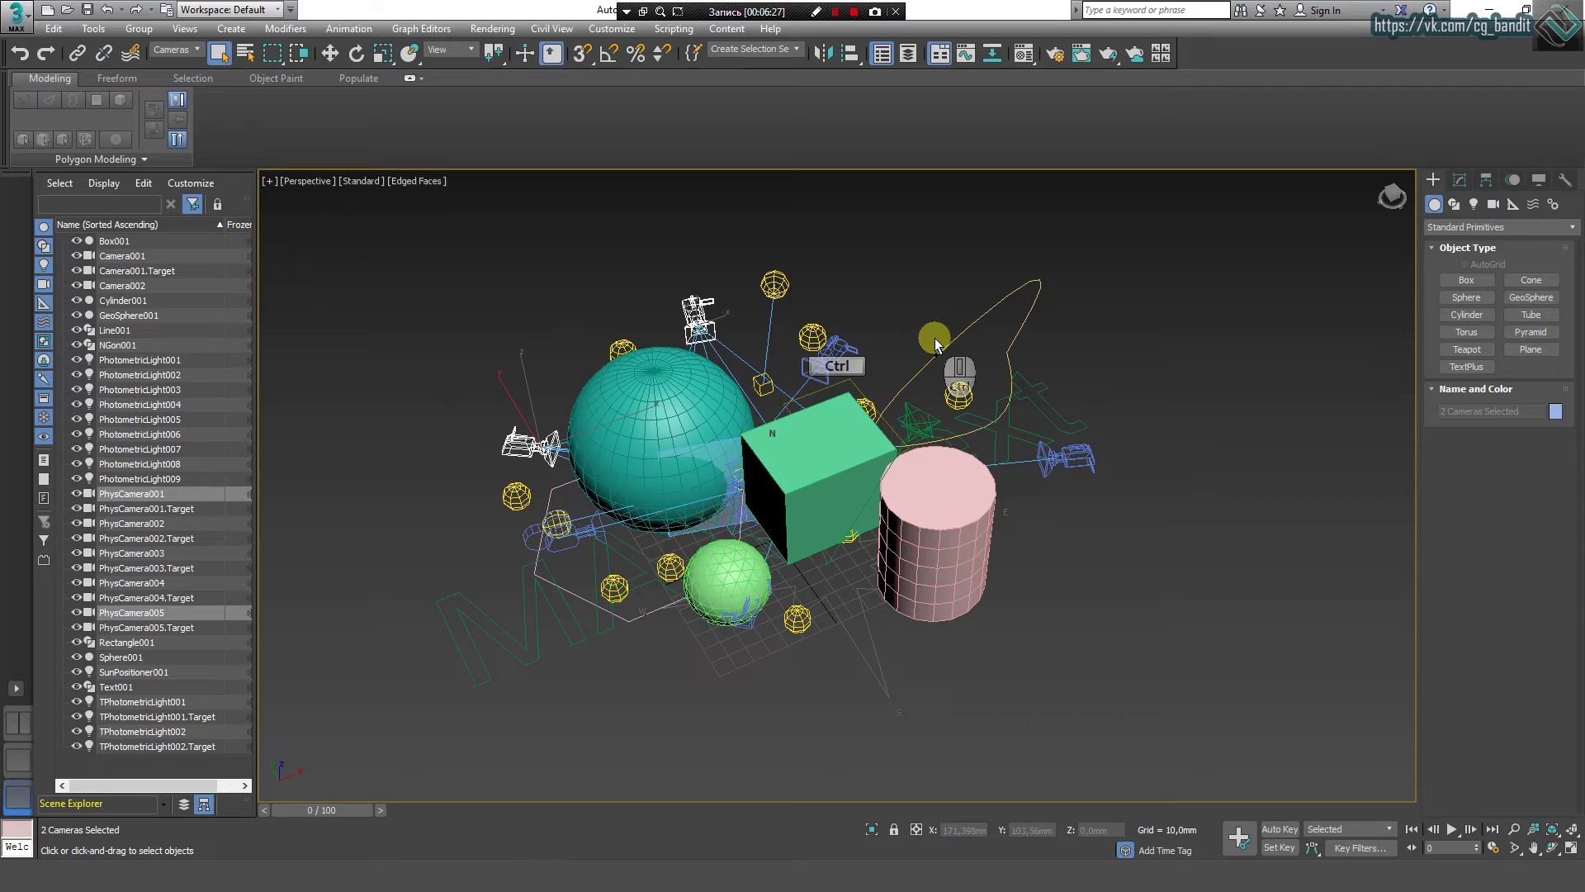
pyautogui.click(939, 307)
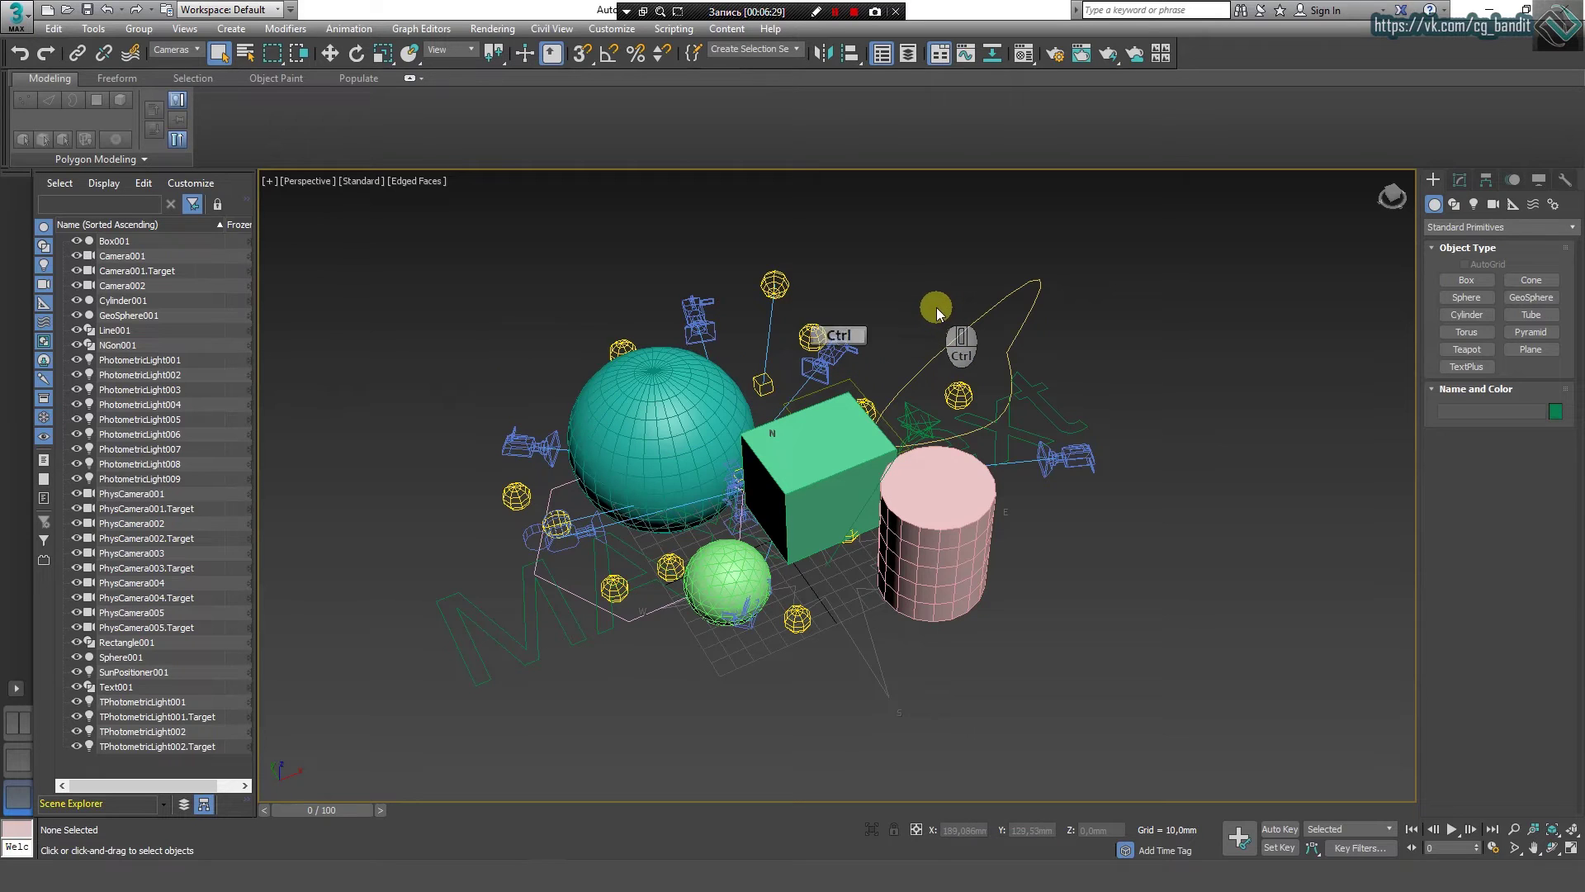
pyautogui.hotkey('ctrl', 'a')
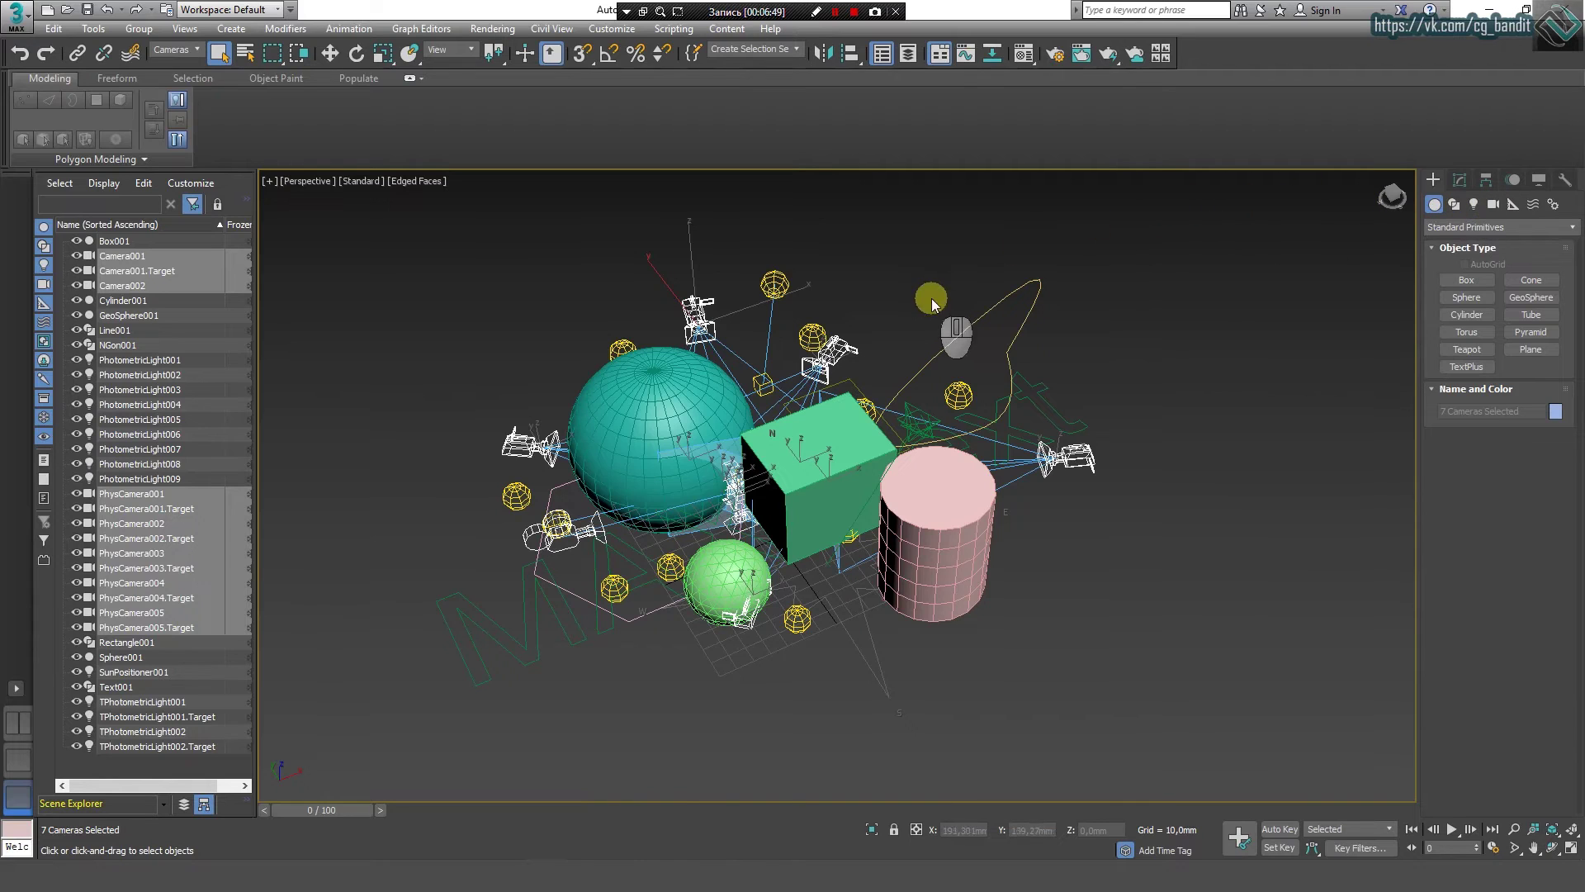
# Step: Set the selection filter to Lights, clear the camera selection, and select TPhotometricLight001
pyautogui.click(189, 54)
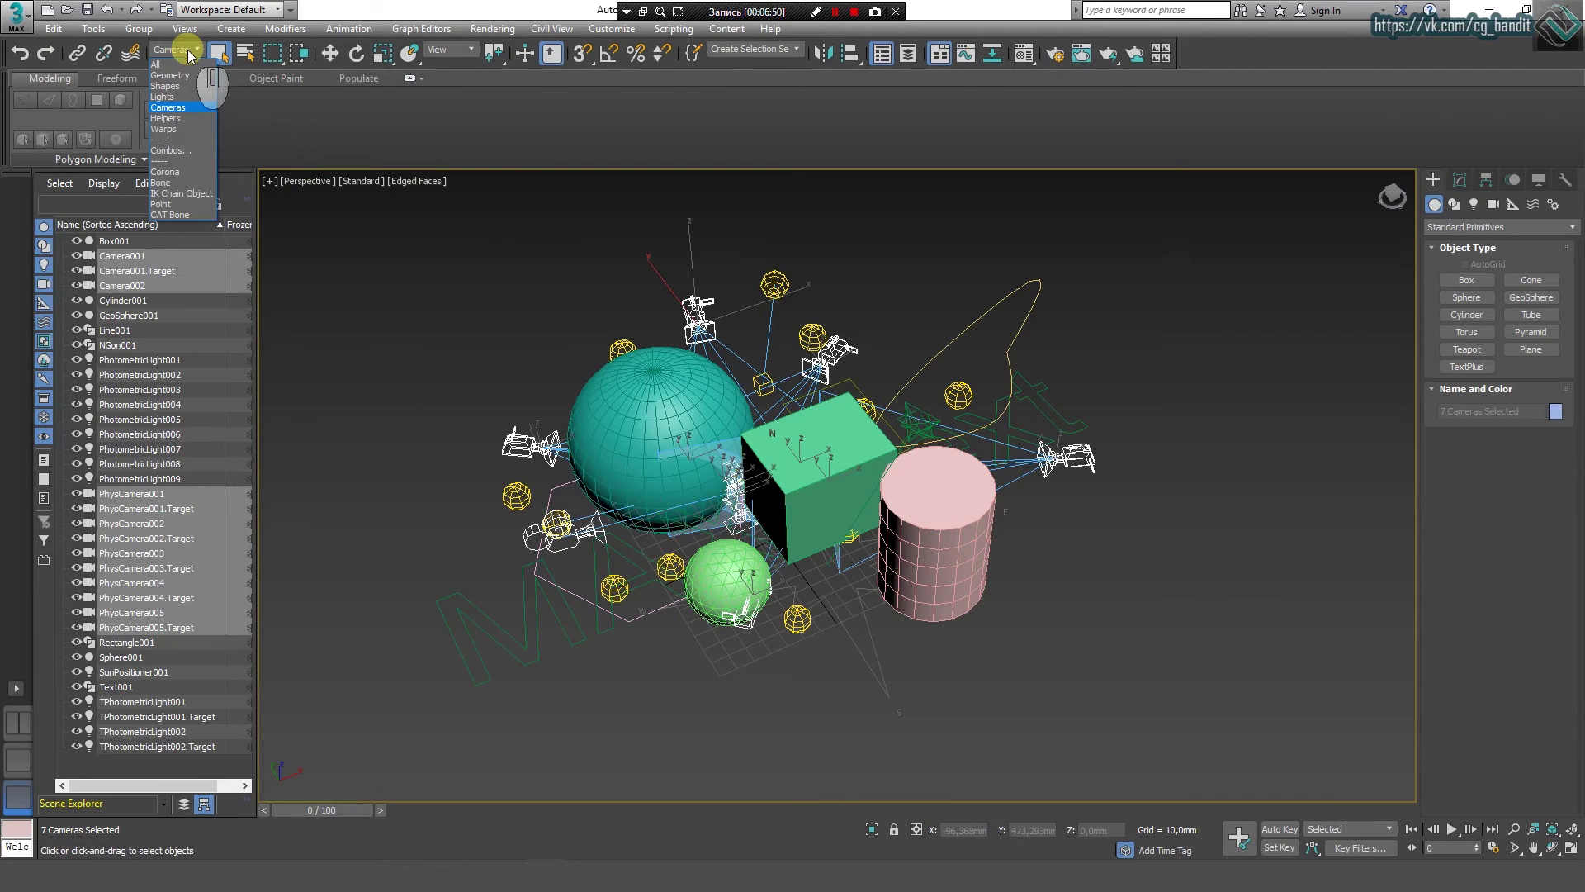
pyautogui.click(177, 97)
pyautogui.click(568, 342)
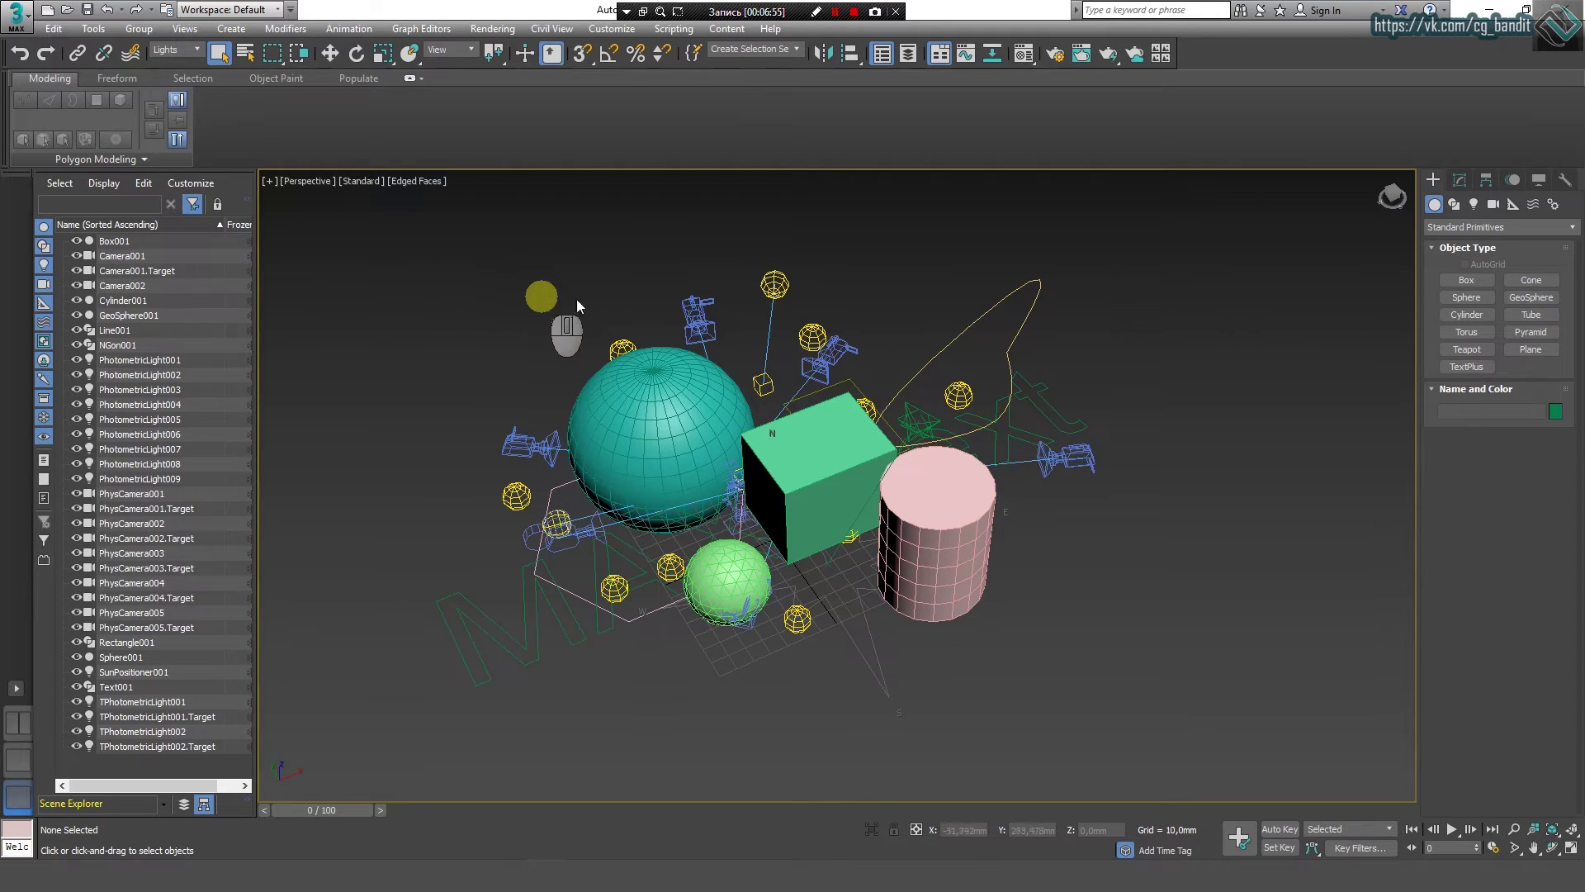
pyautogui.click(774, 285)
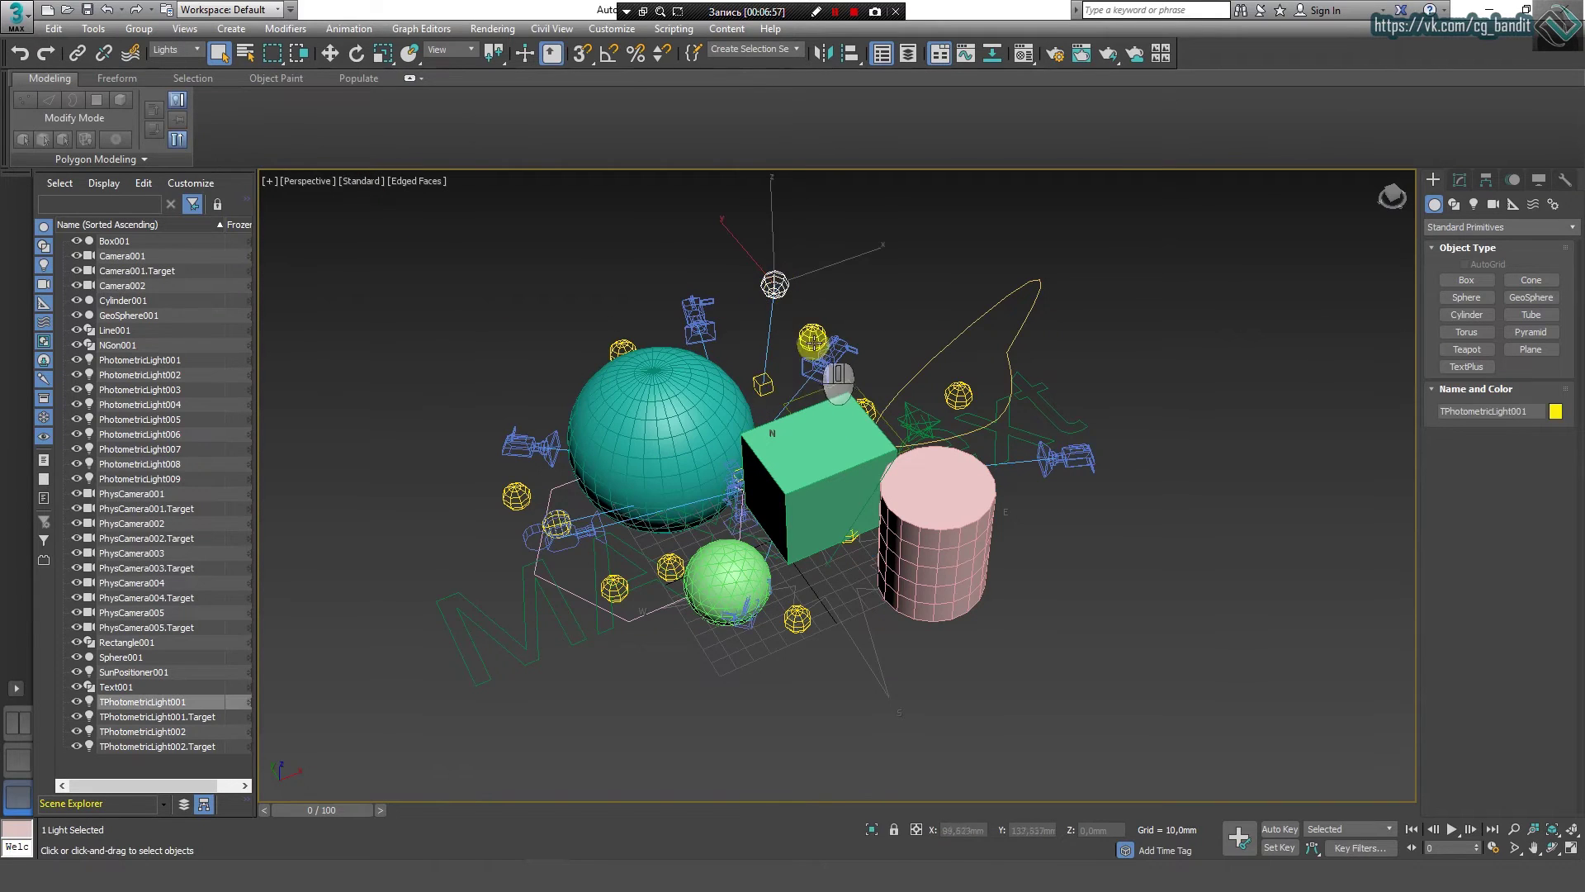
# Step: Select PhotometricLight009 together with TPhotometricLight001, and replace that selection with PhotometricLight006
pyautogui.click(812, 338)
pyautogui.keyDown('ctrl'); pyautogui.click(768, 280); pyautogui.keyUp('ctrl')
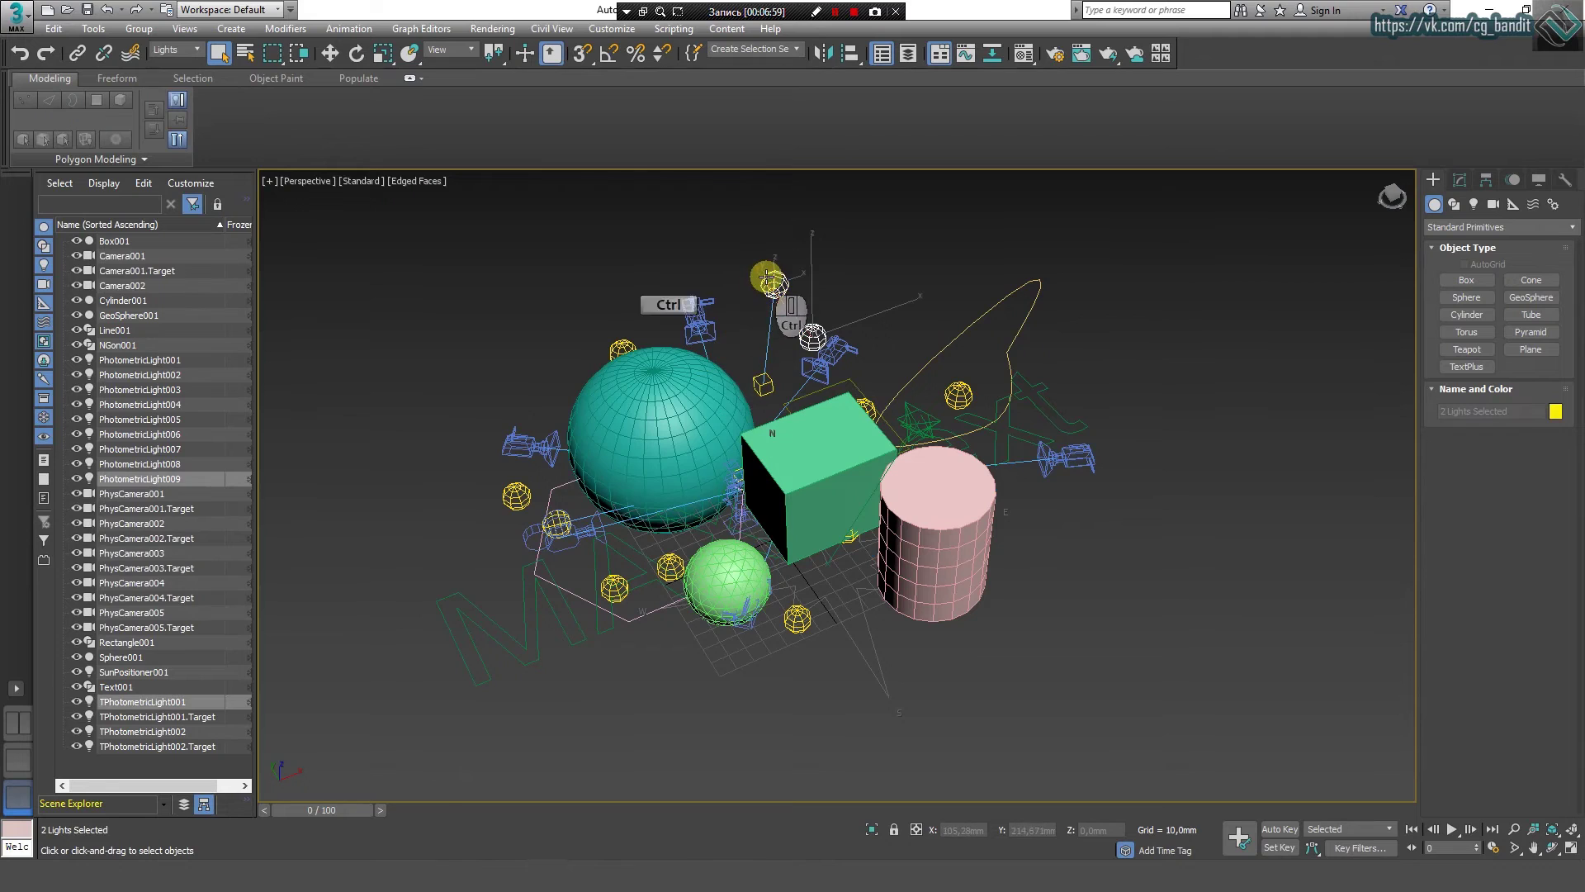
pyautogui.click(959, 394)
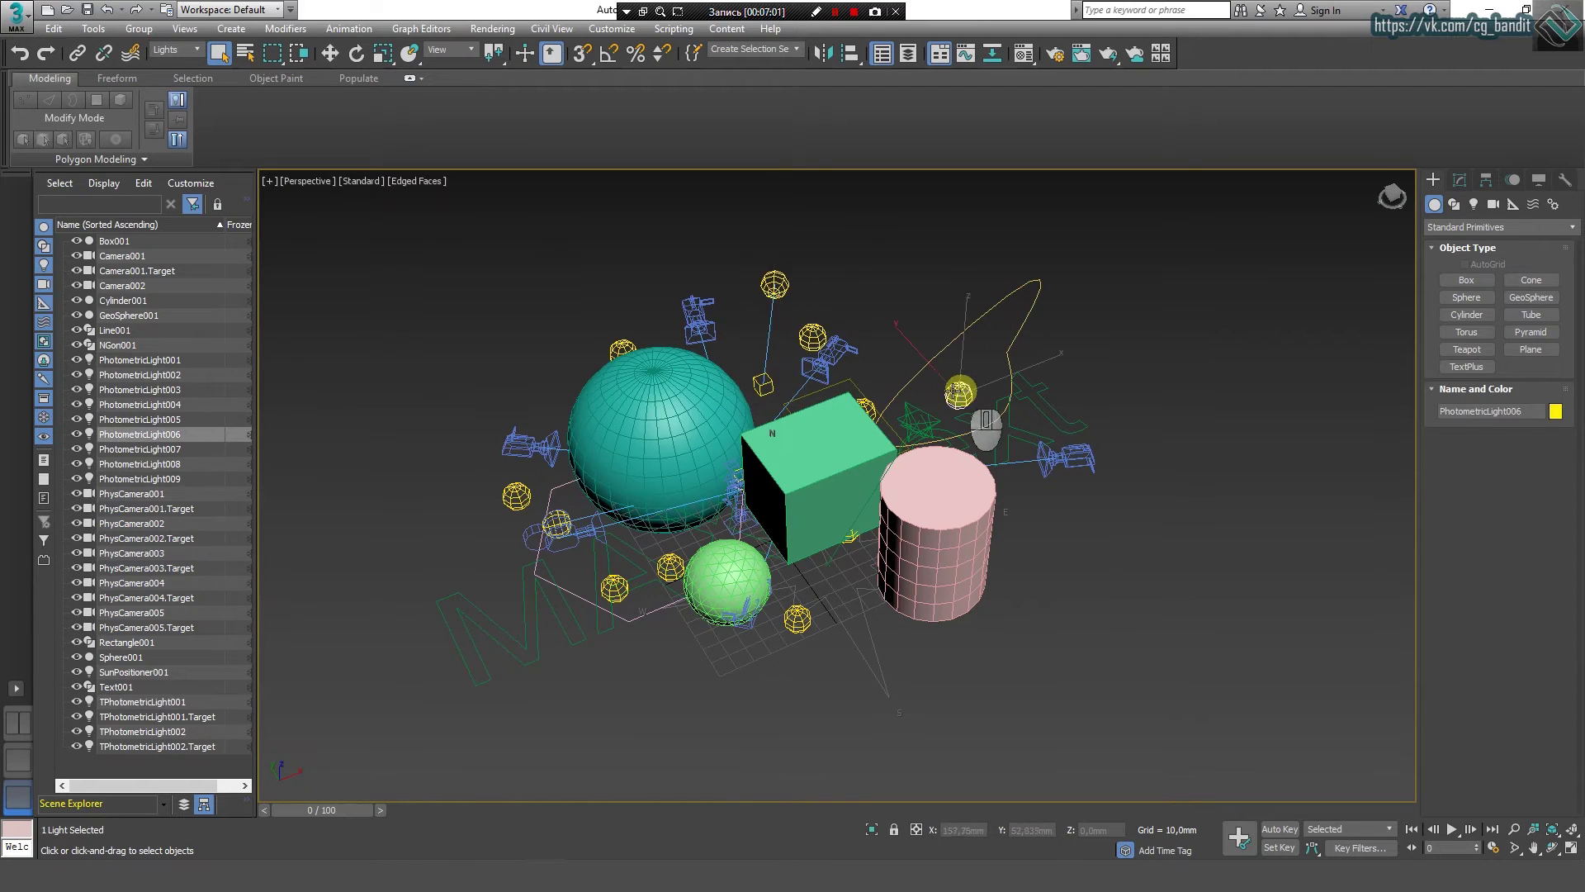
pyautogui.click(760, 297)
# Step: Select all lights with a region around the whole scene, apply Select All, and clear the selection
pyautogui.moveTo(456, 246); pyautogui.dragTo(1317, 781)
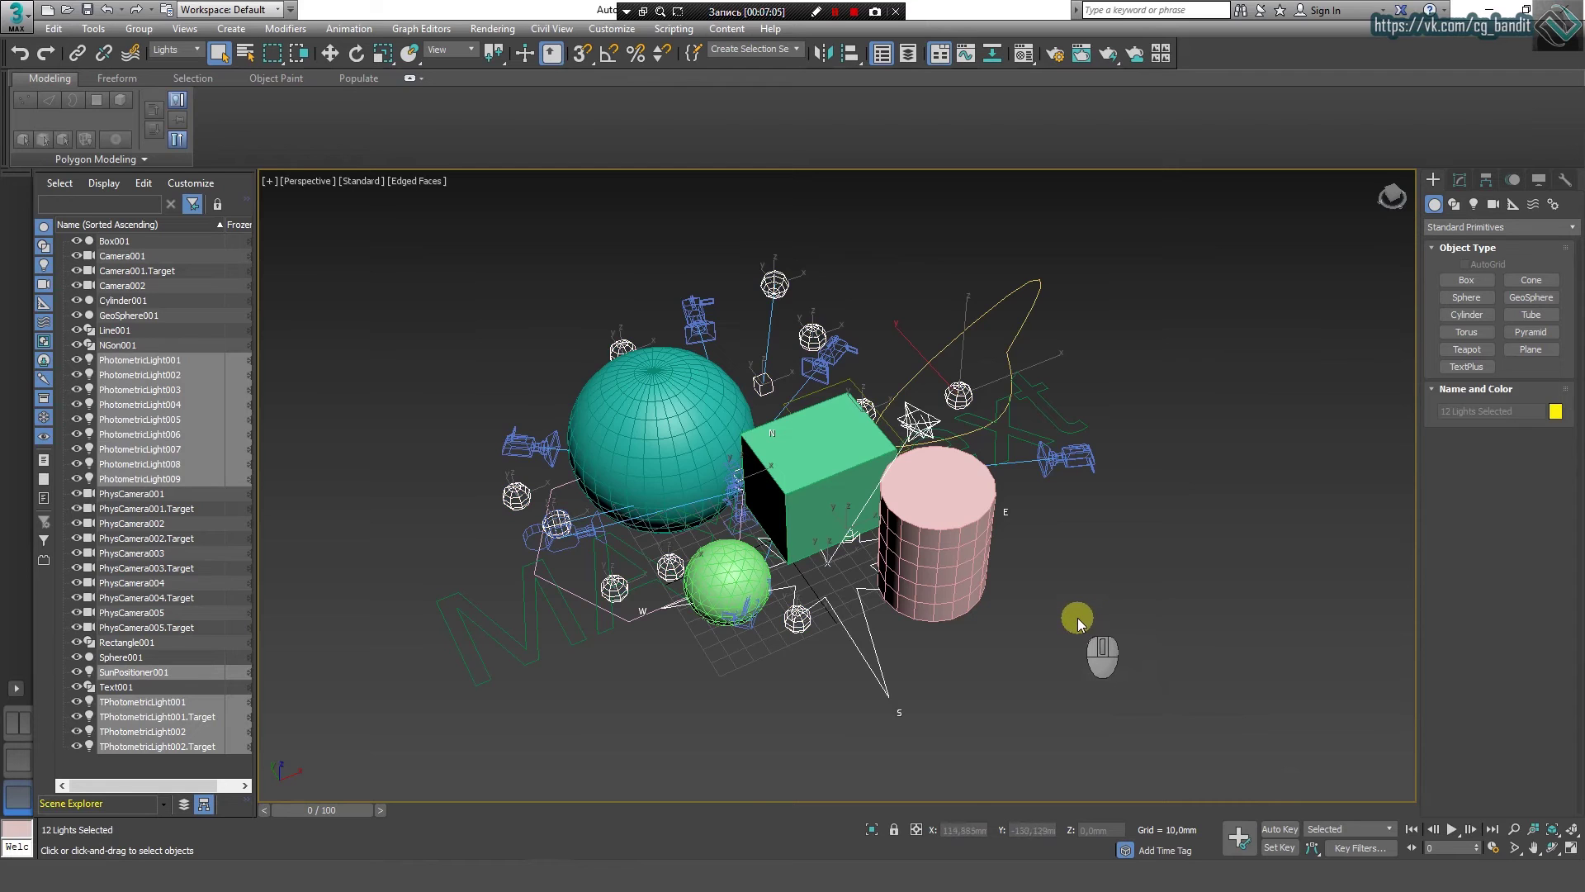
pyautogui.keyDown('alt'); pyautogui.moveTo(1078, 618); pyautogui.dragTo(1101, 628, button='middle'); pyautogui.keyUp('alt')
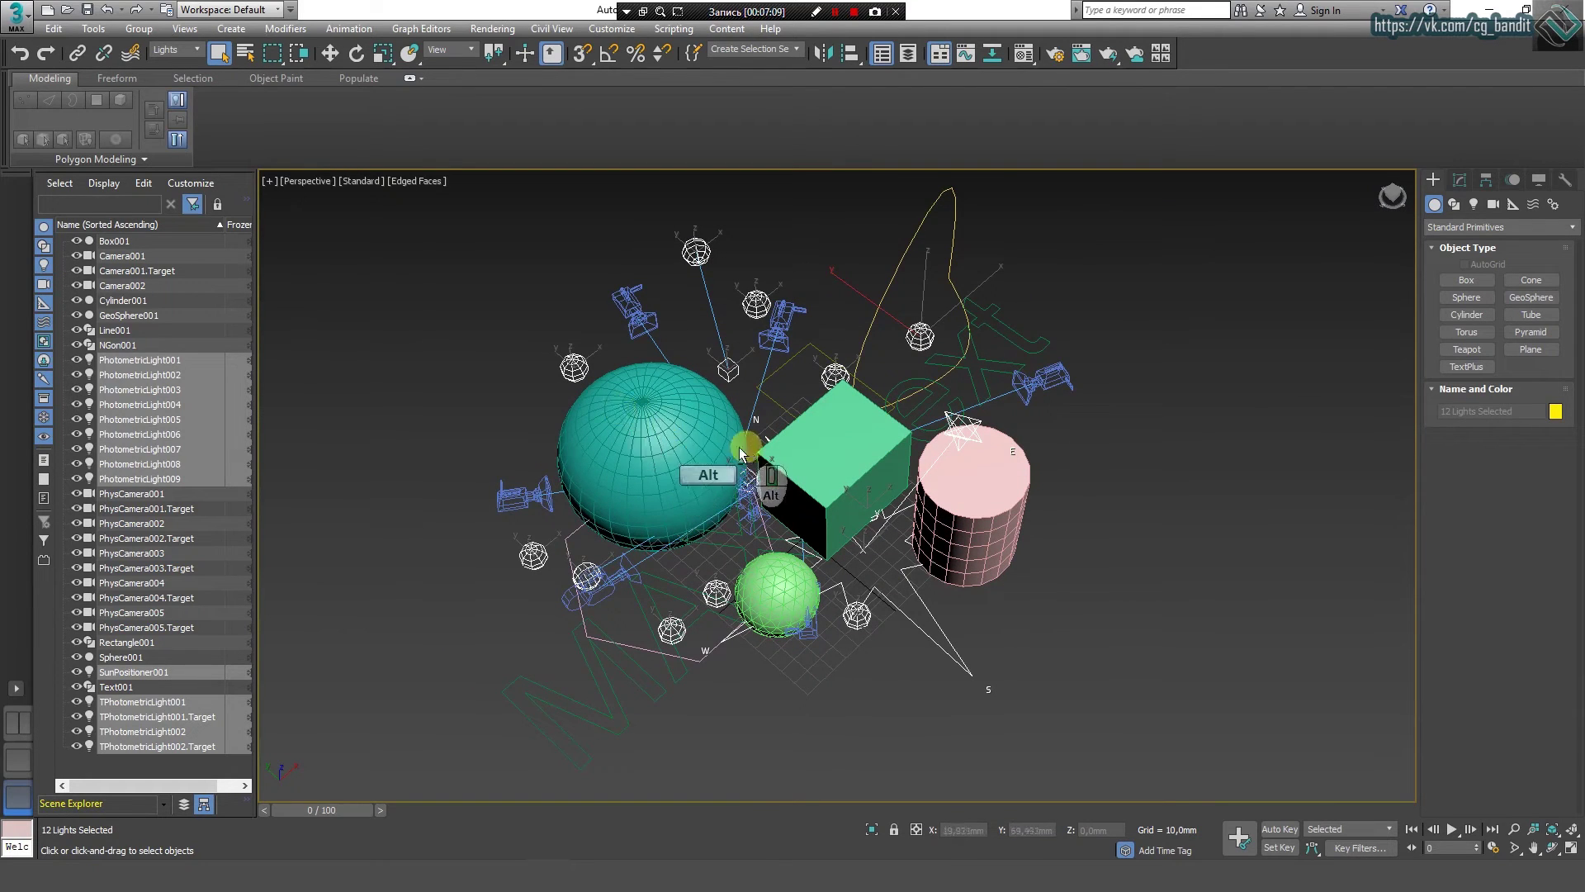
pyautogui.keyDown('alt'); pyautogui.moveTo(740, 448); pyautogui.dragTo(553, 340, button='middle'); pyautogui.keyUp('alt')
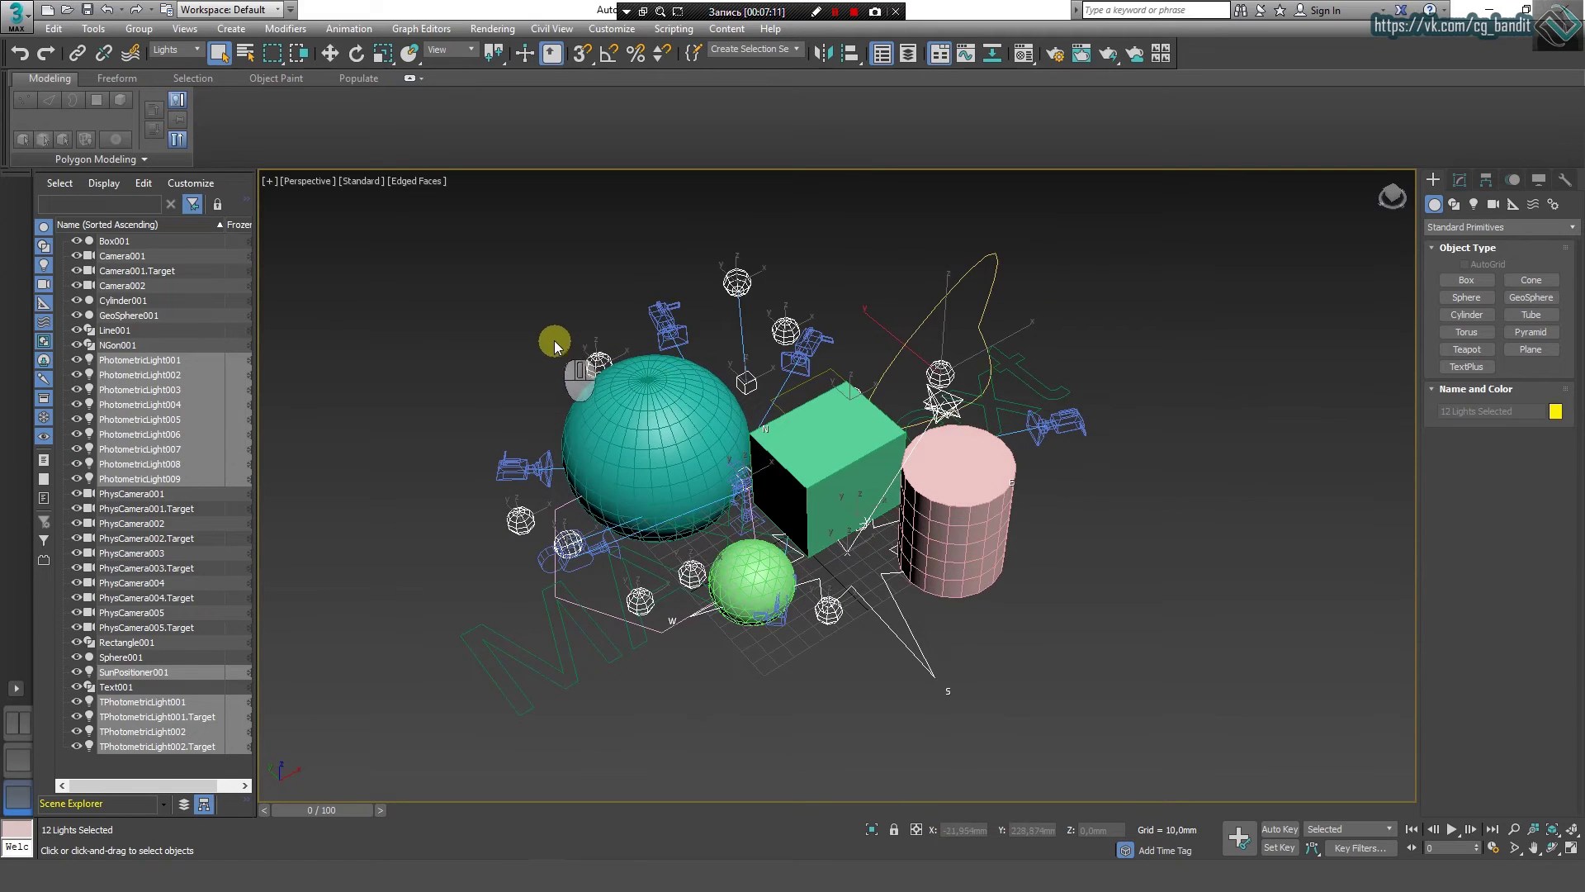
pyautogui.hotkey('ctrl', 'a')
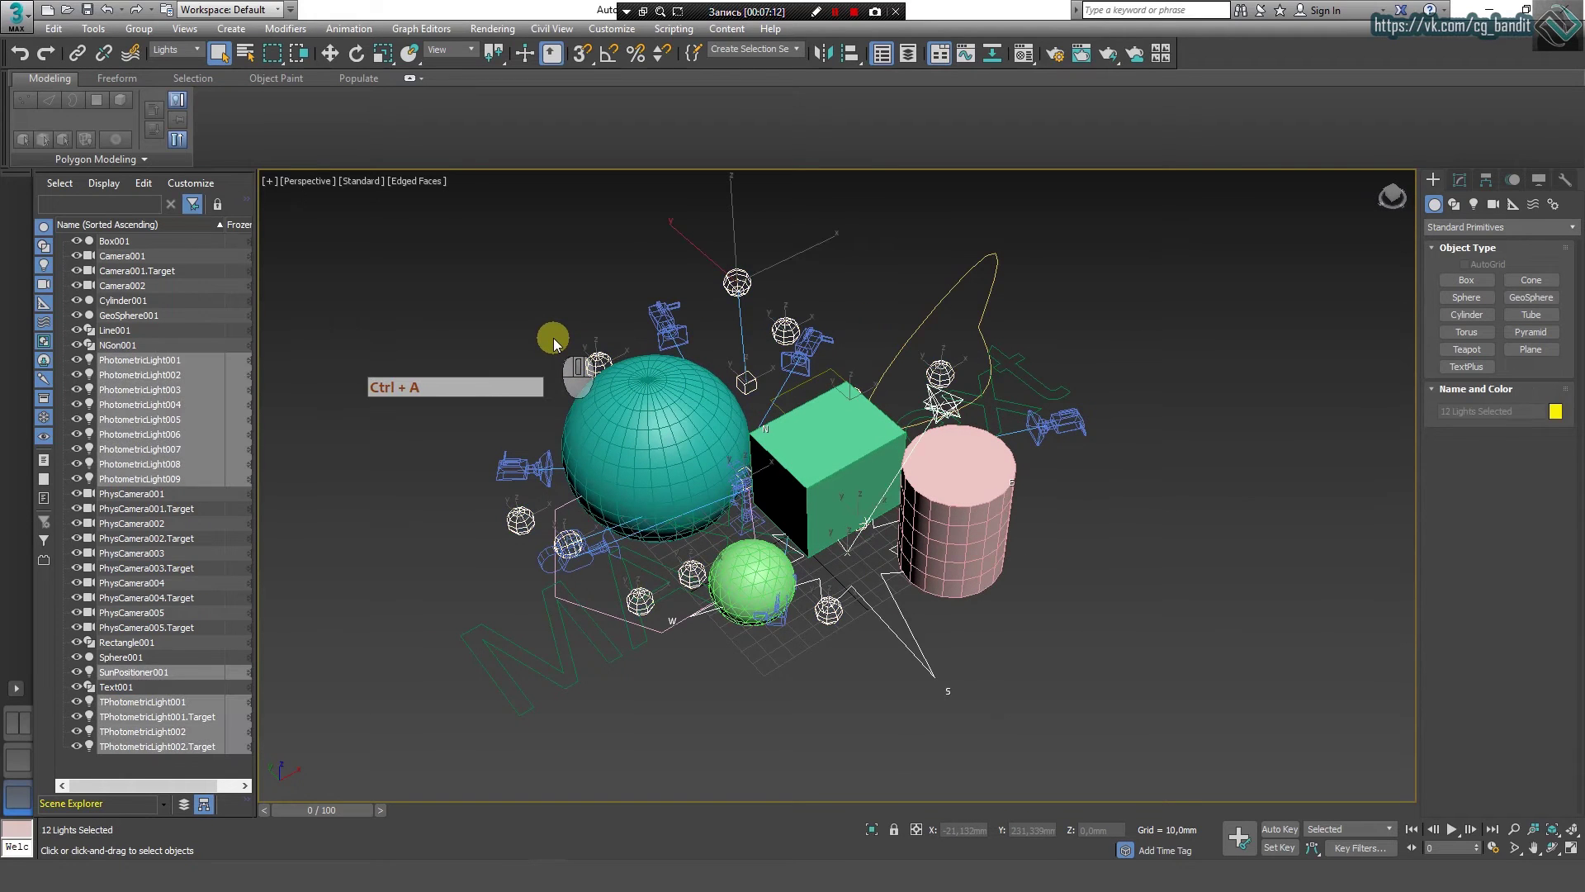
pyautogui.click(507, 374)
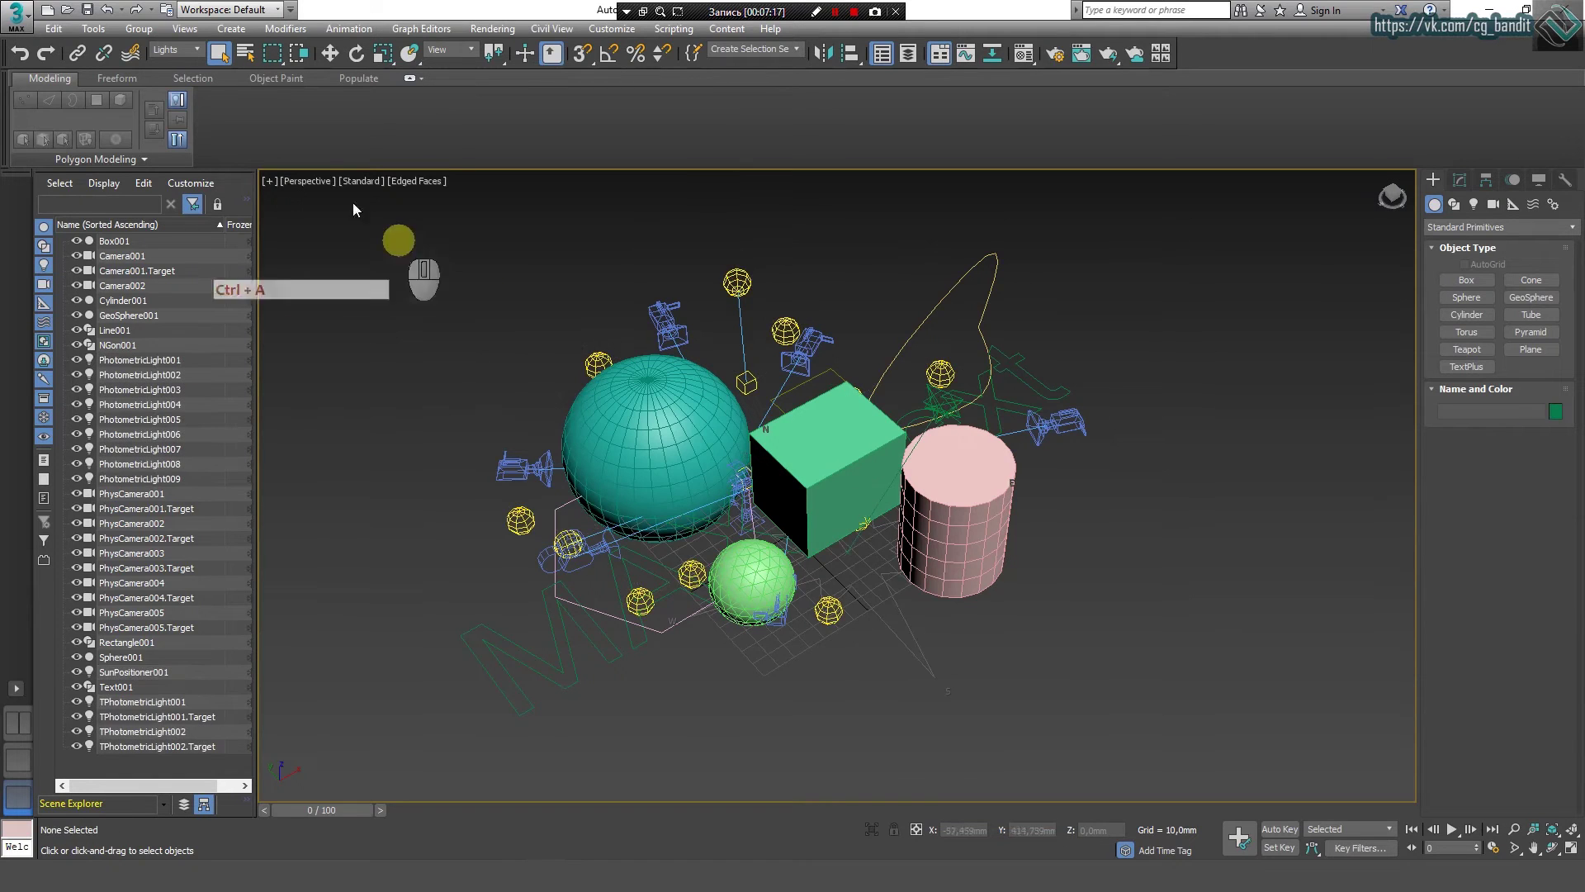
# Step: Set the selection filter to Geometry and select the box, cylinder, GeoSphere and large sphere together
pyautogui.click(175, 50)
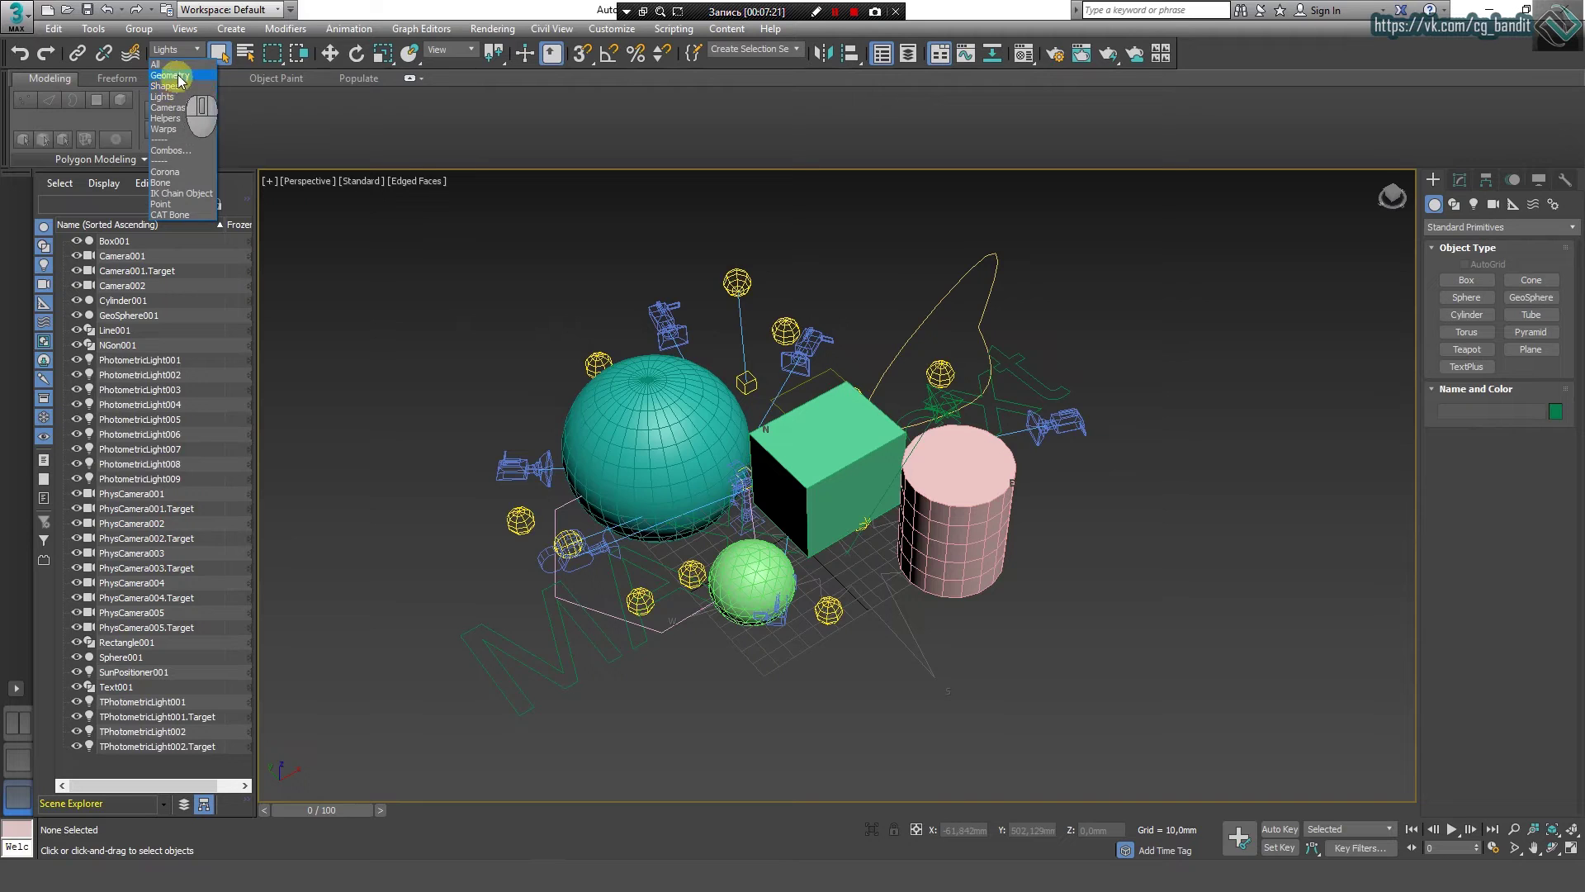
pyautogui.click(169, 75)
pyautogui.click(661, 437)
pyautogui.click(796, 447)
pyautogui.keyDown('ctrl'); pyautogui.click(960, 462); pyautogui.keyUp('ctrl')
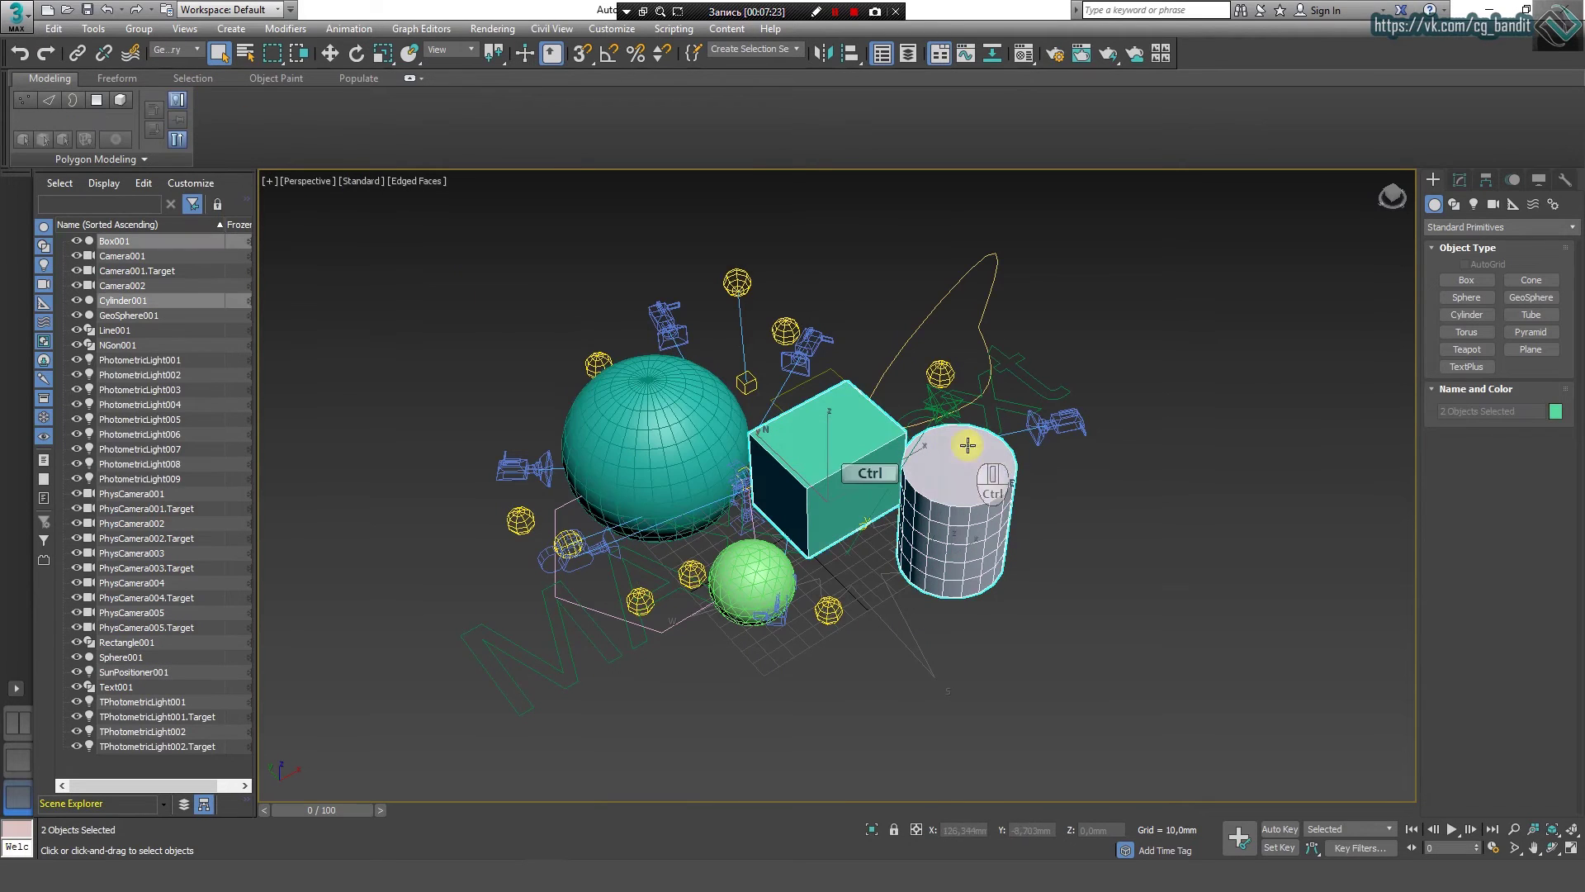
pyautogui.keyDown('ctrl'); pyautogui.click(747, 579); pyautogui.keyUp('ctrl')
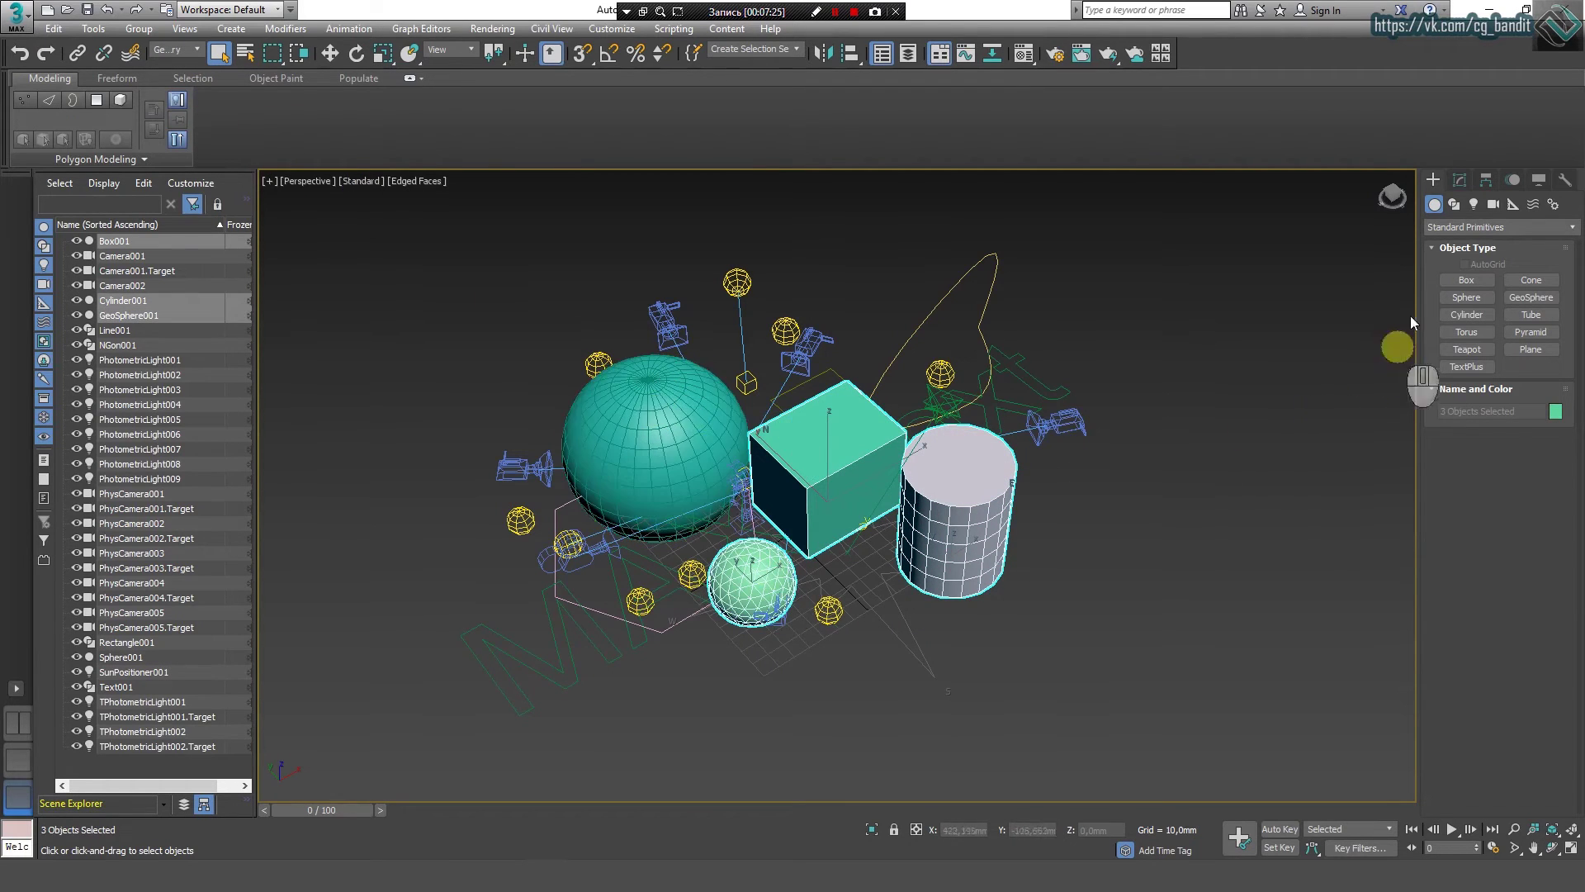
pyautogui.keyDown('ctrl'); pyautogui.click(685, 401); pyautogui.keyUp('ctrl')
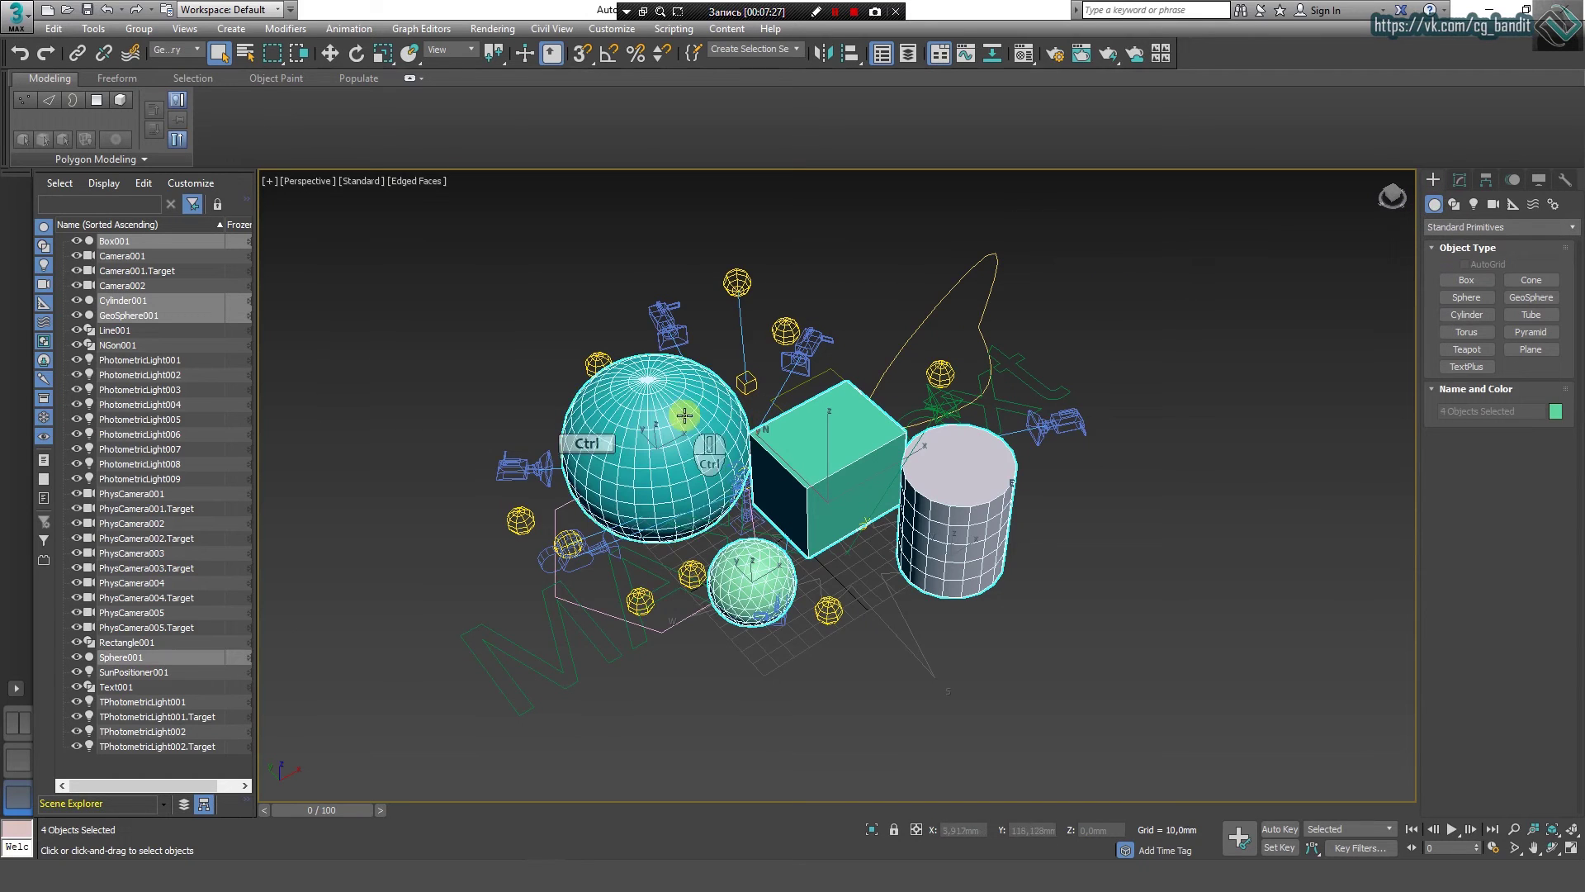
# Step: Set the selection filter to All, clear the geometry selection, select the text shape, and deselect it
pyautogui.click(175, 49)
pyautogui.click(169, 64)
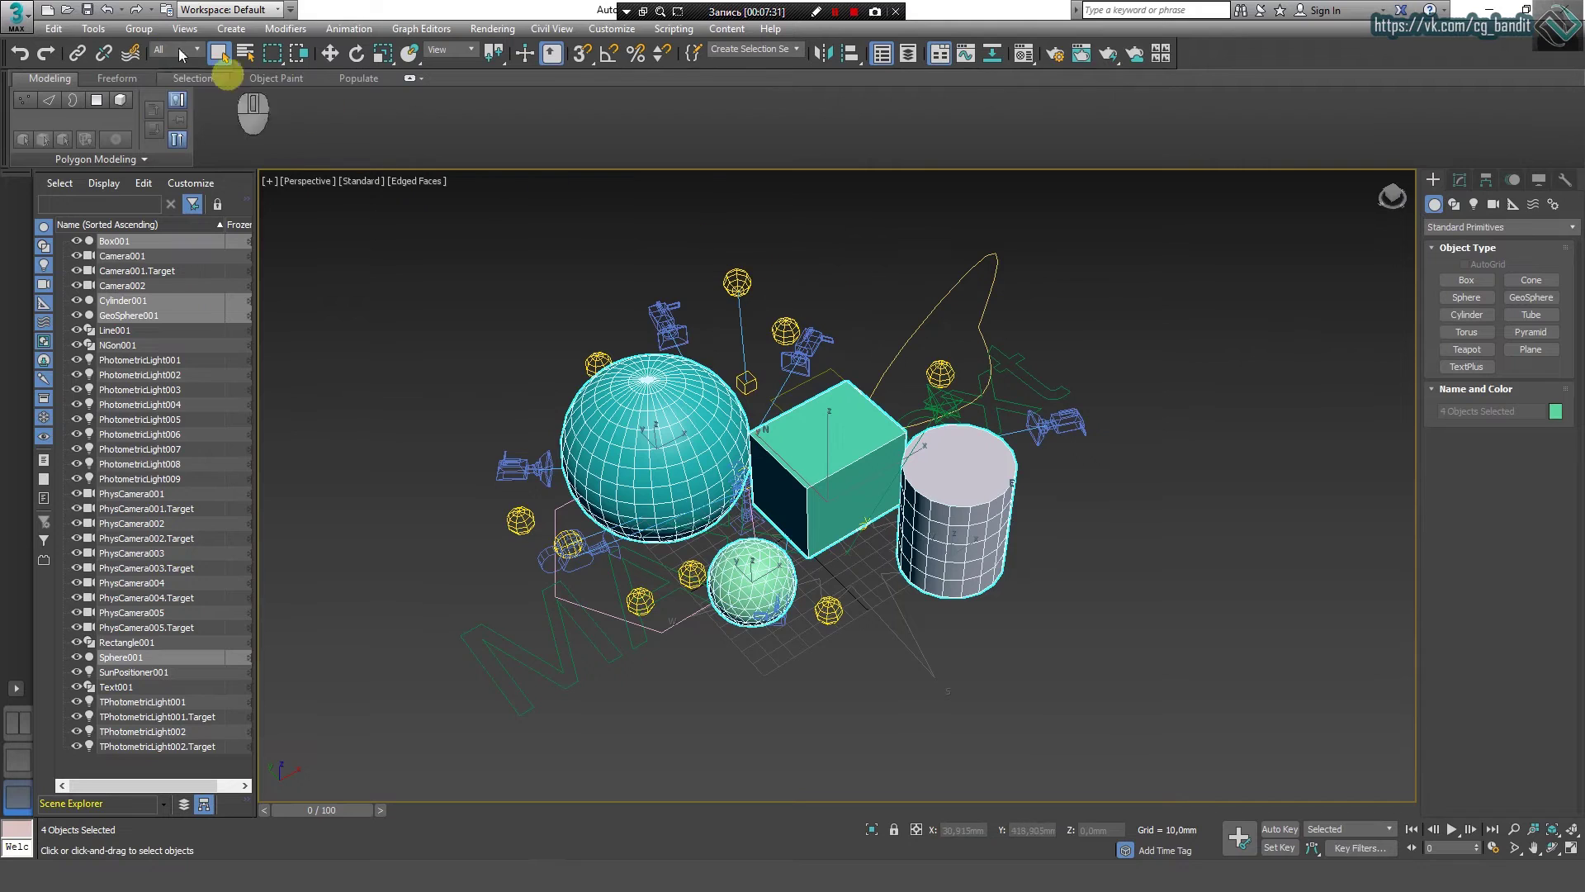
pyautogui.click(482, 210)
pyautogui.moveTo(492, 231); pyautogui.dragTo(628, 319)
pyautogui.click(1005, 388)
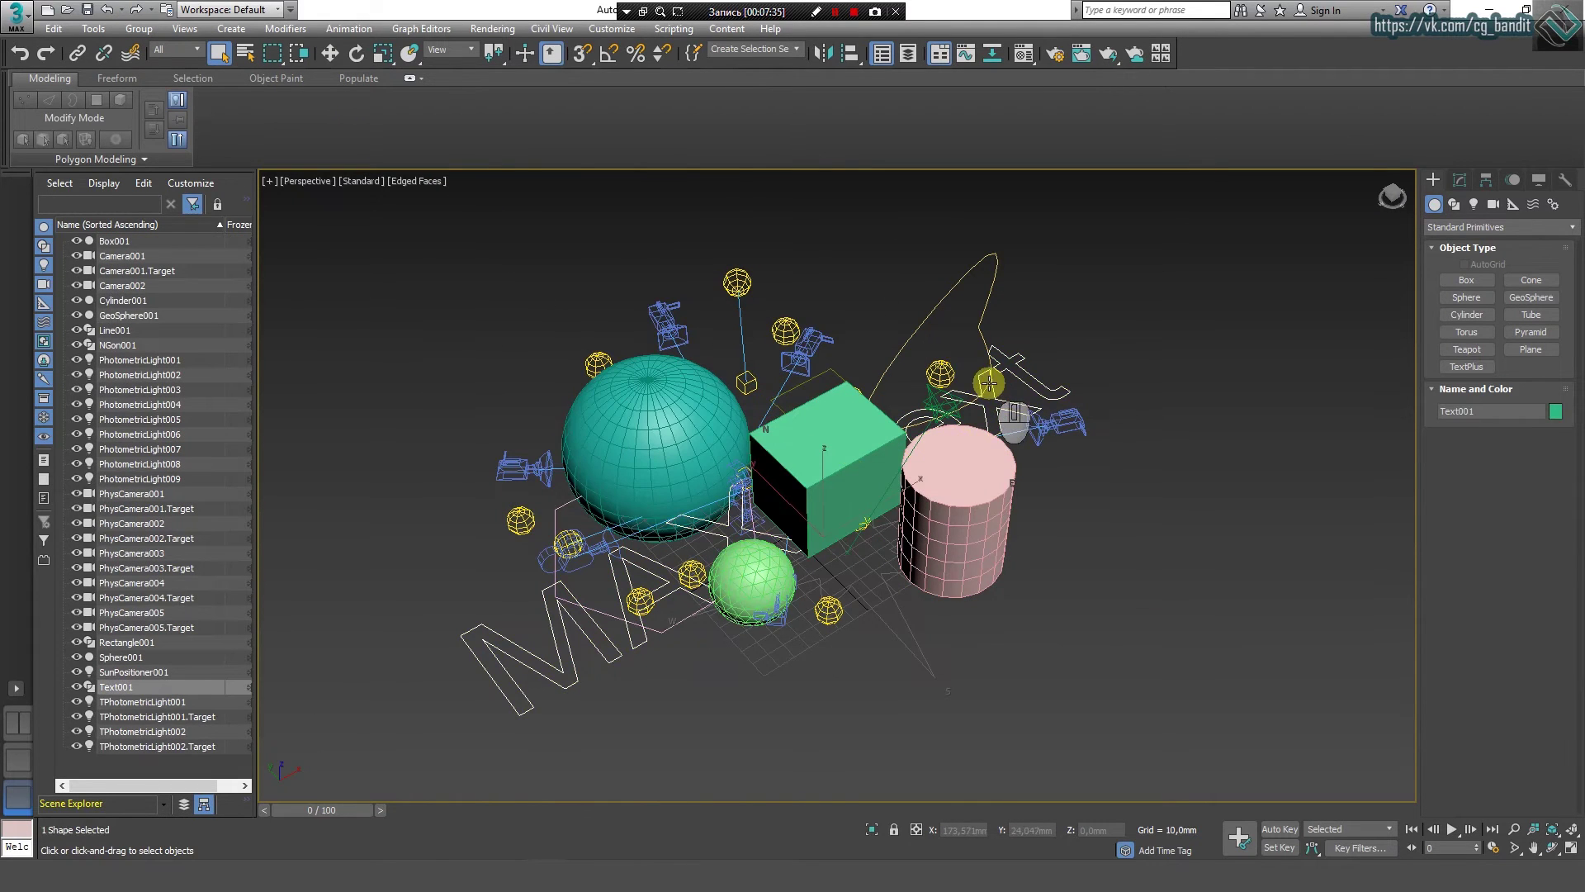
pyautogui.click(436, 388)
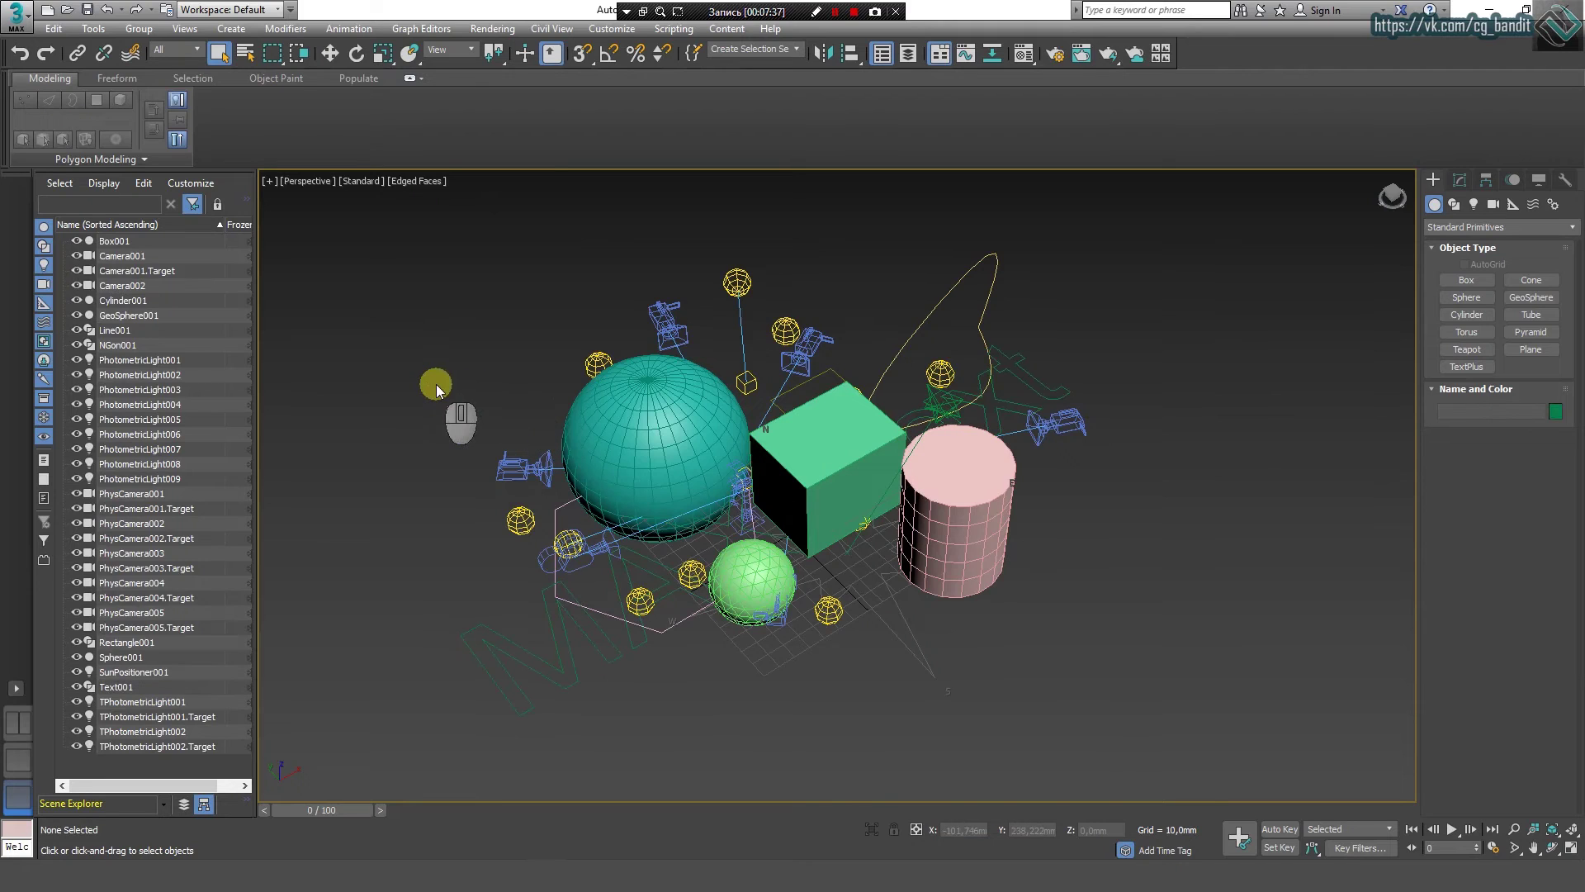
# Step: Widen the Scene Explorer and select PhysCamera002.Target and PhysCamera002 by name in turn, switching briefly to wireframe display
pyautogui.moveTo(255, 311); pyautogui.dragTo(298, 311)
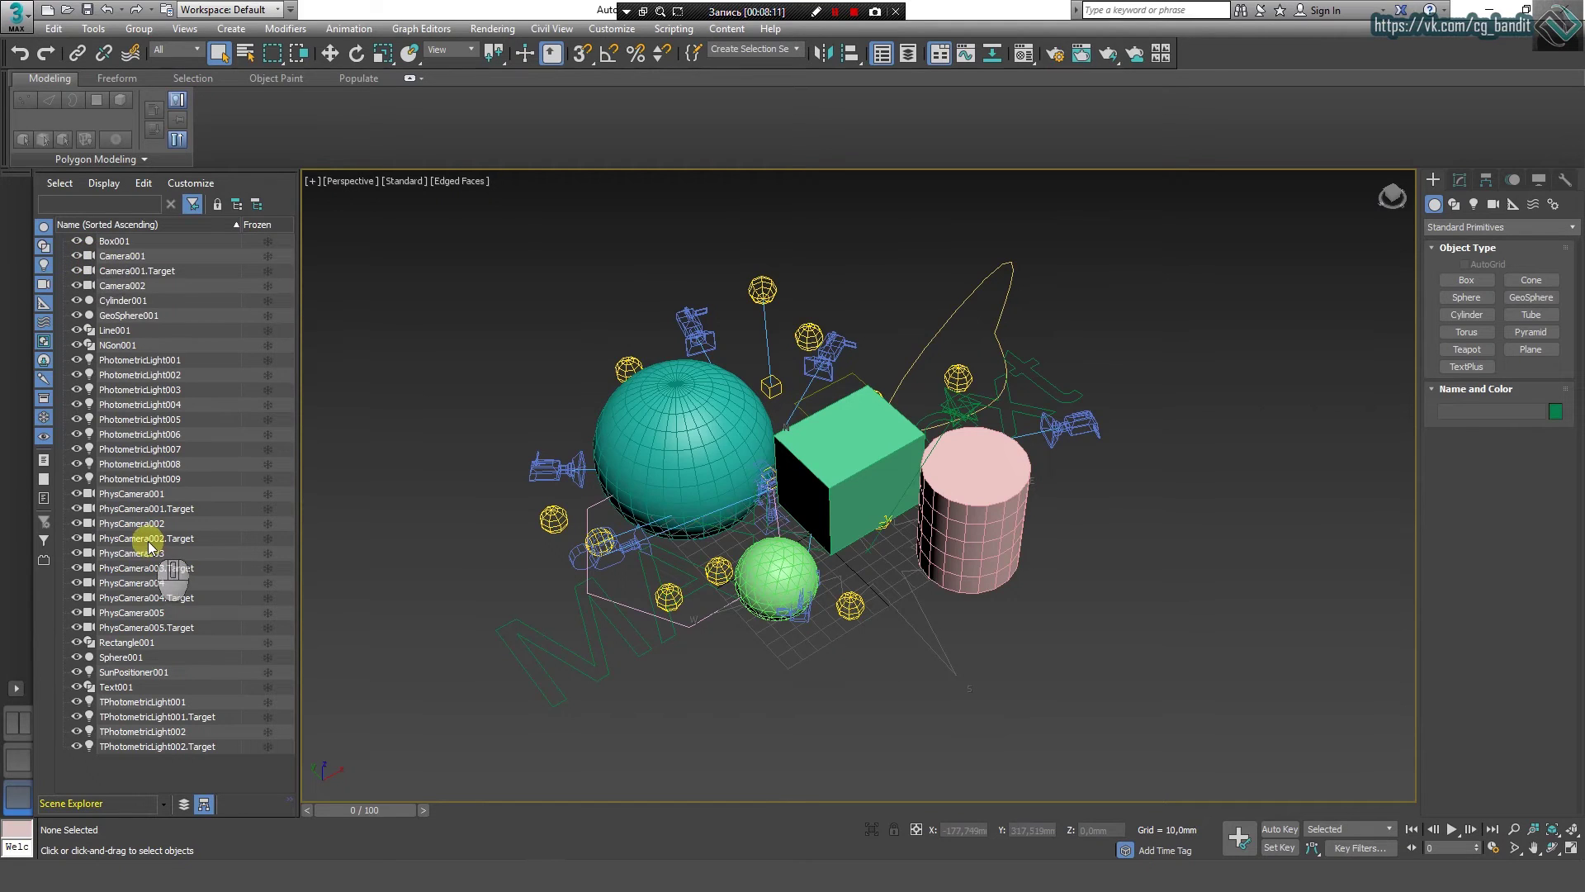
pyautogui.click(149, 539)
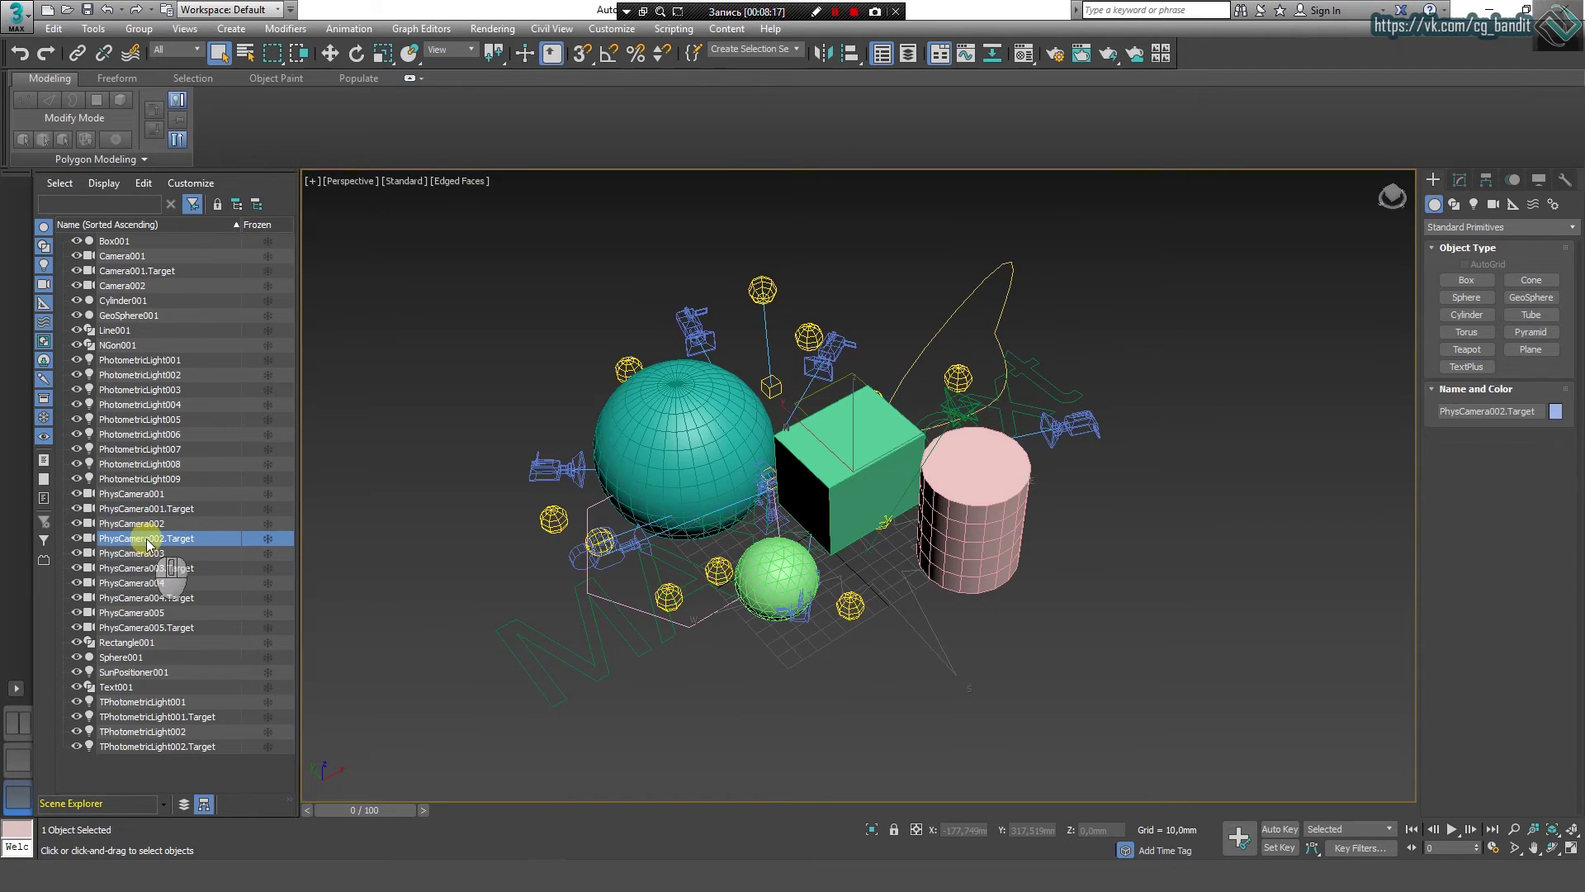
pyautogui.press('F3')
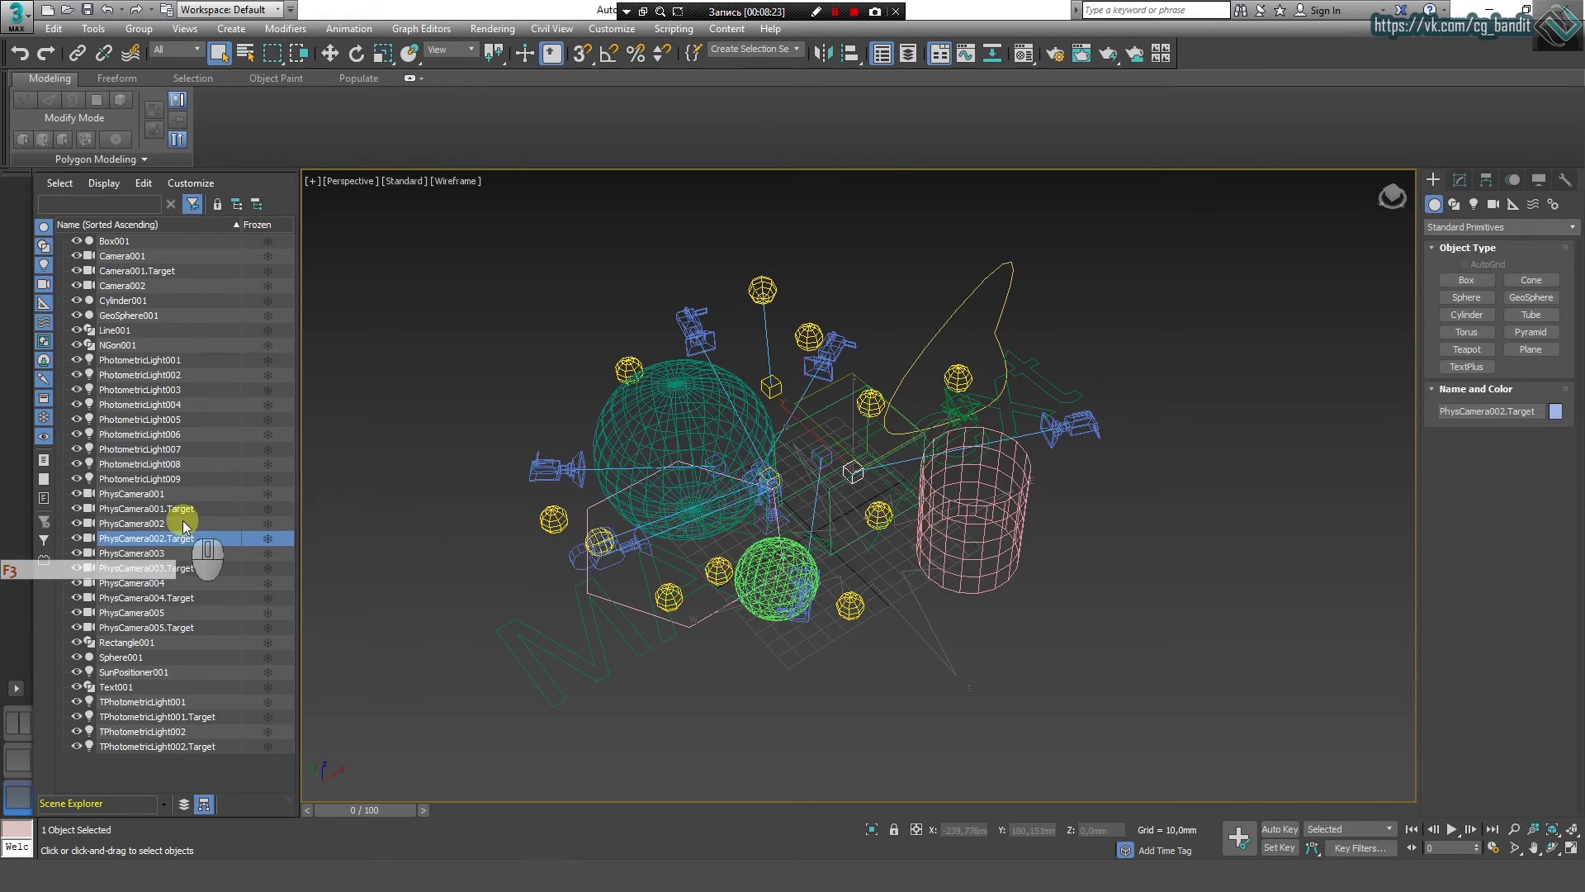
pyautogui.click(159, 525)
pyautogui.press('F3')
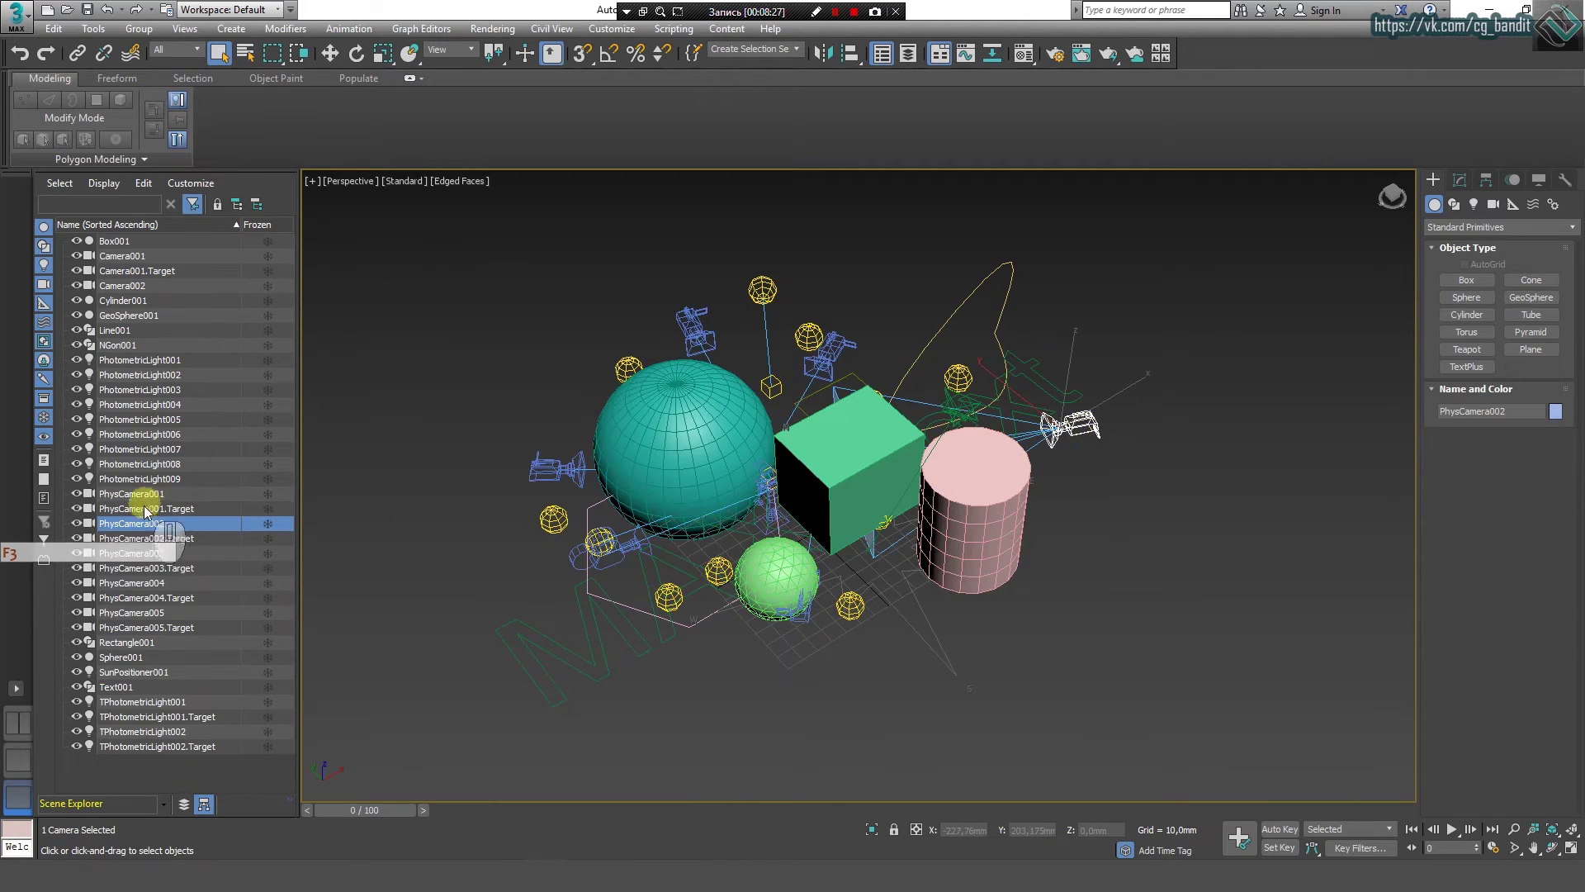
# Step: Select PhysCamera001.Target, PhysCamera003, PhysCamera004, PhysCamera005, Rectangle001, Text001 and TPhotometricLight001.Target by name, one at a time
pyautogui.click(145, 509)
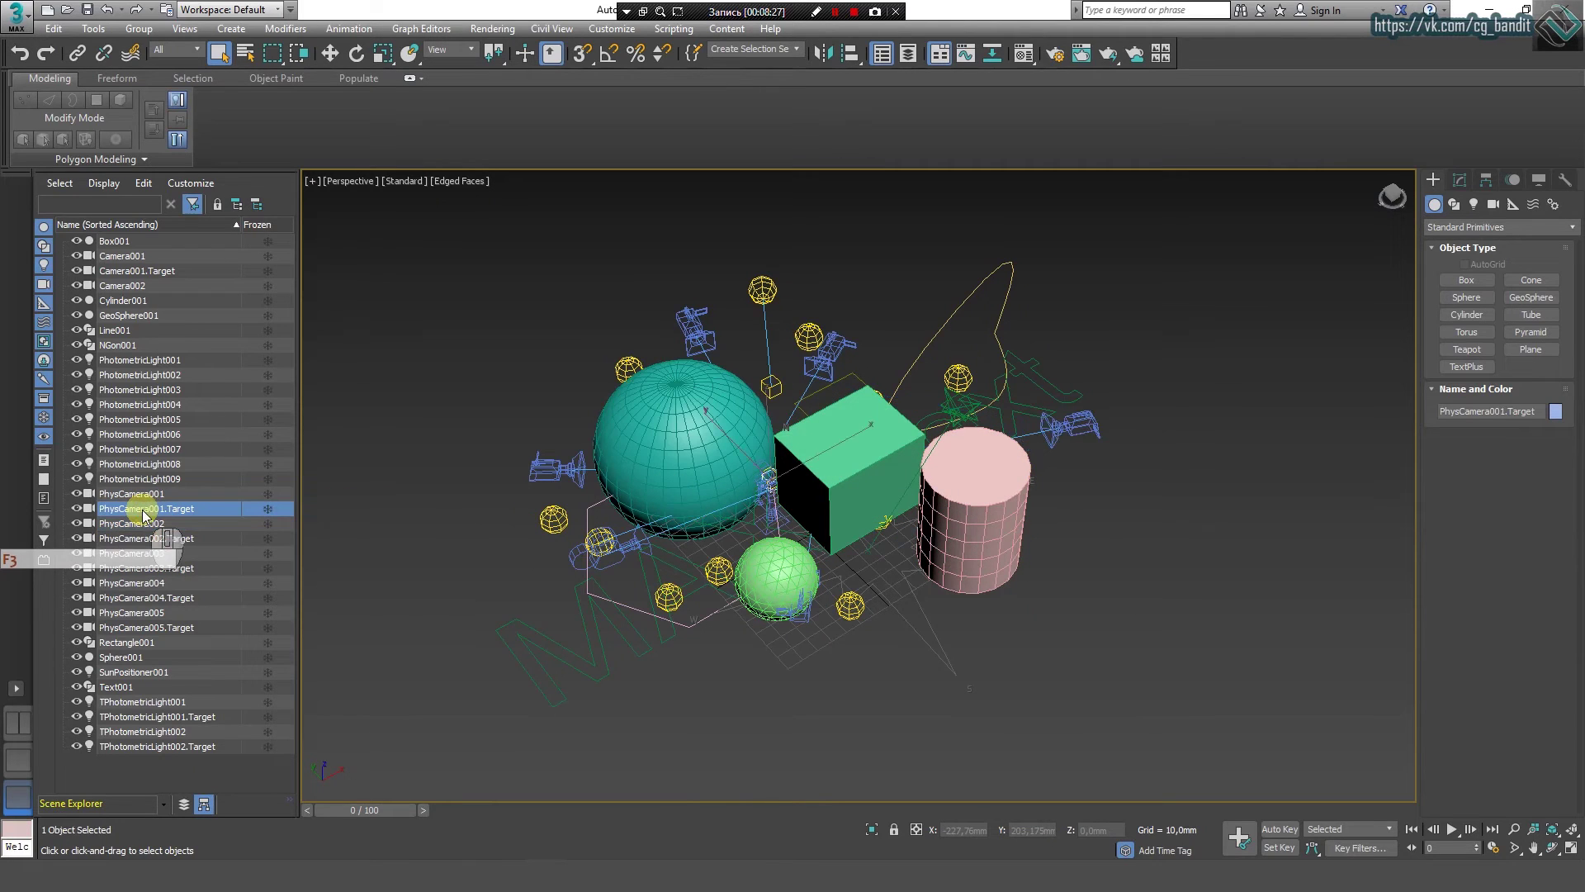
pyautogui.click(147, 556)
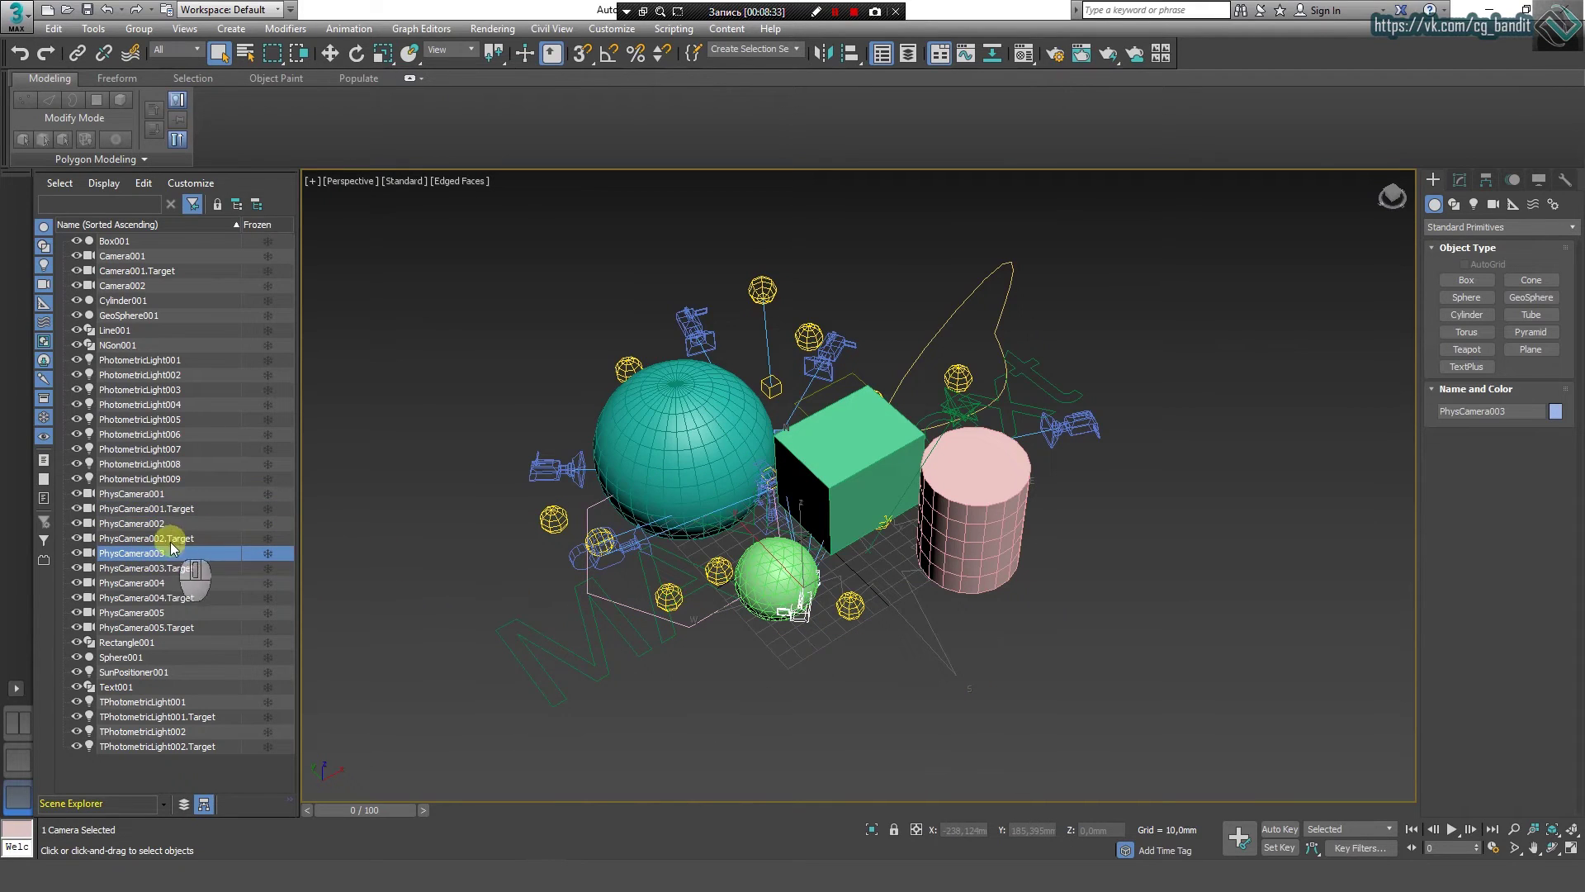
pyautogui.click(159, 578)
pyautogui.click(158, 613)
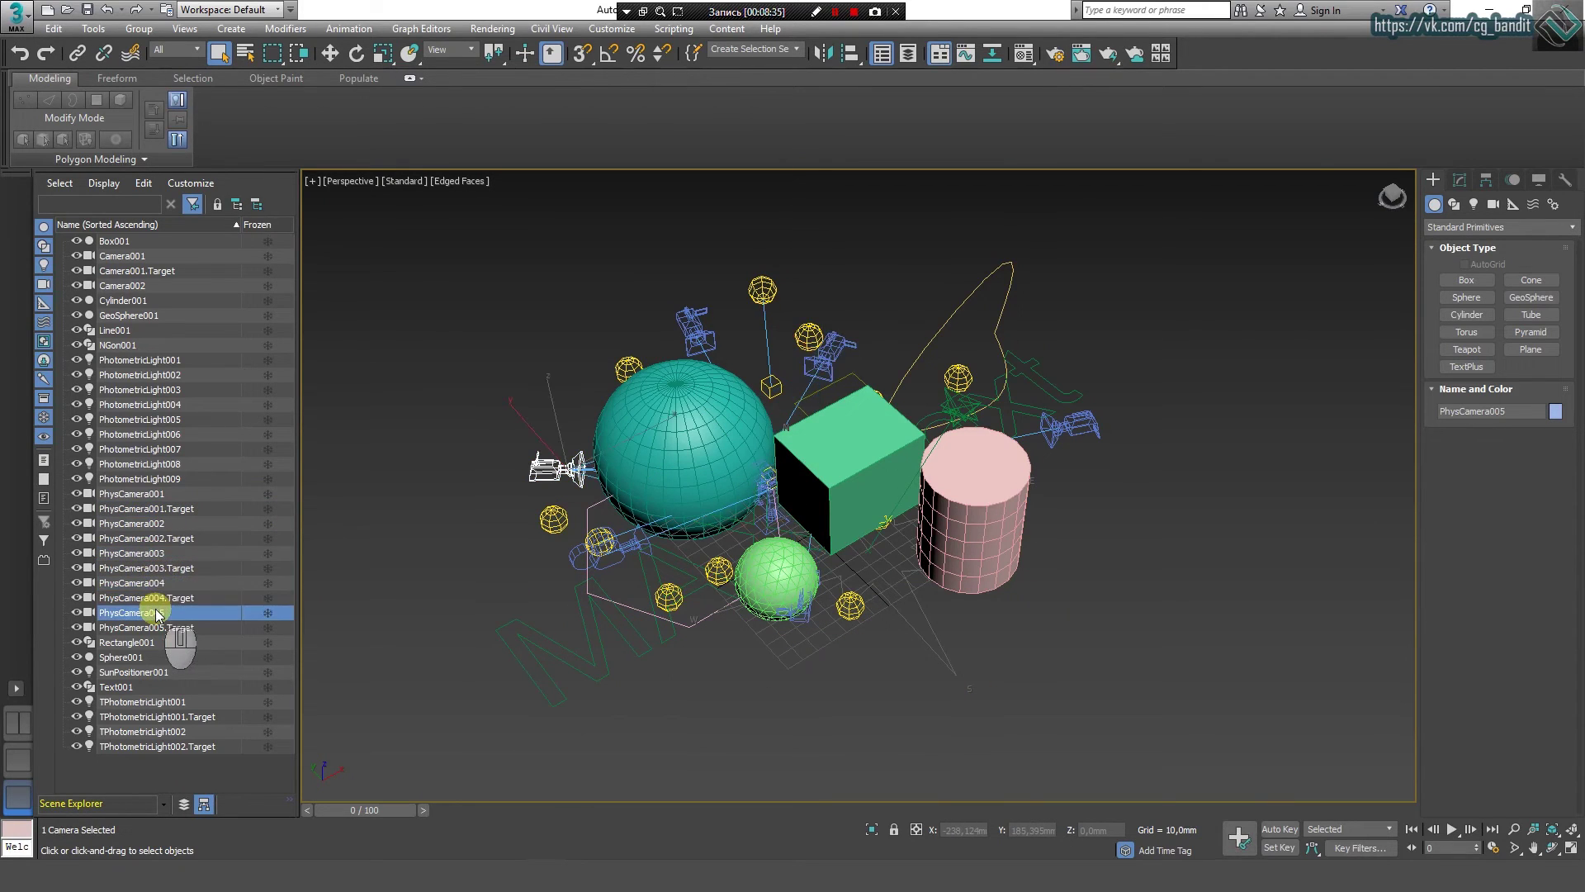
pyautogui.click(156, 642)
pyautogui.click(155, 686)
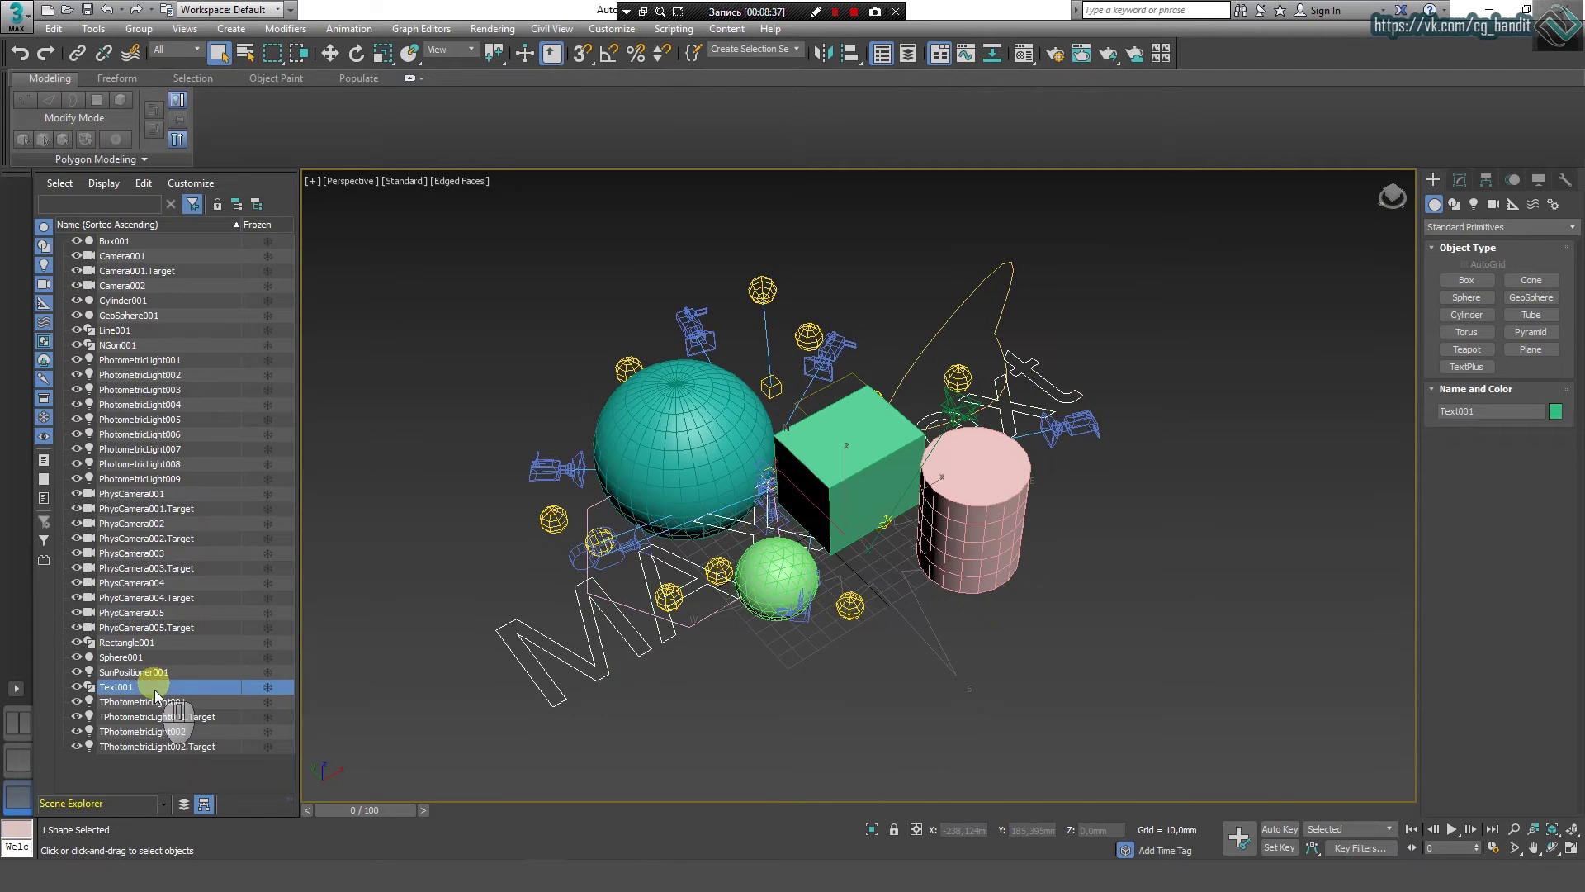
pyautogui.click(159, 717)
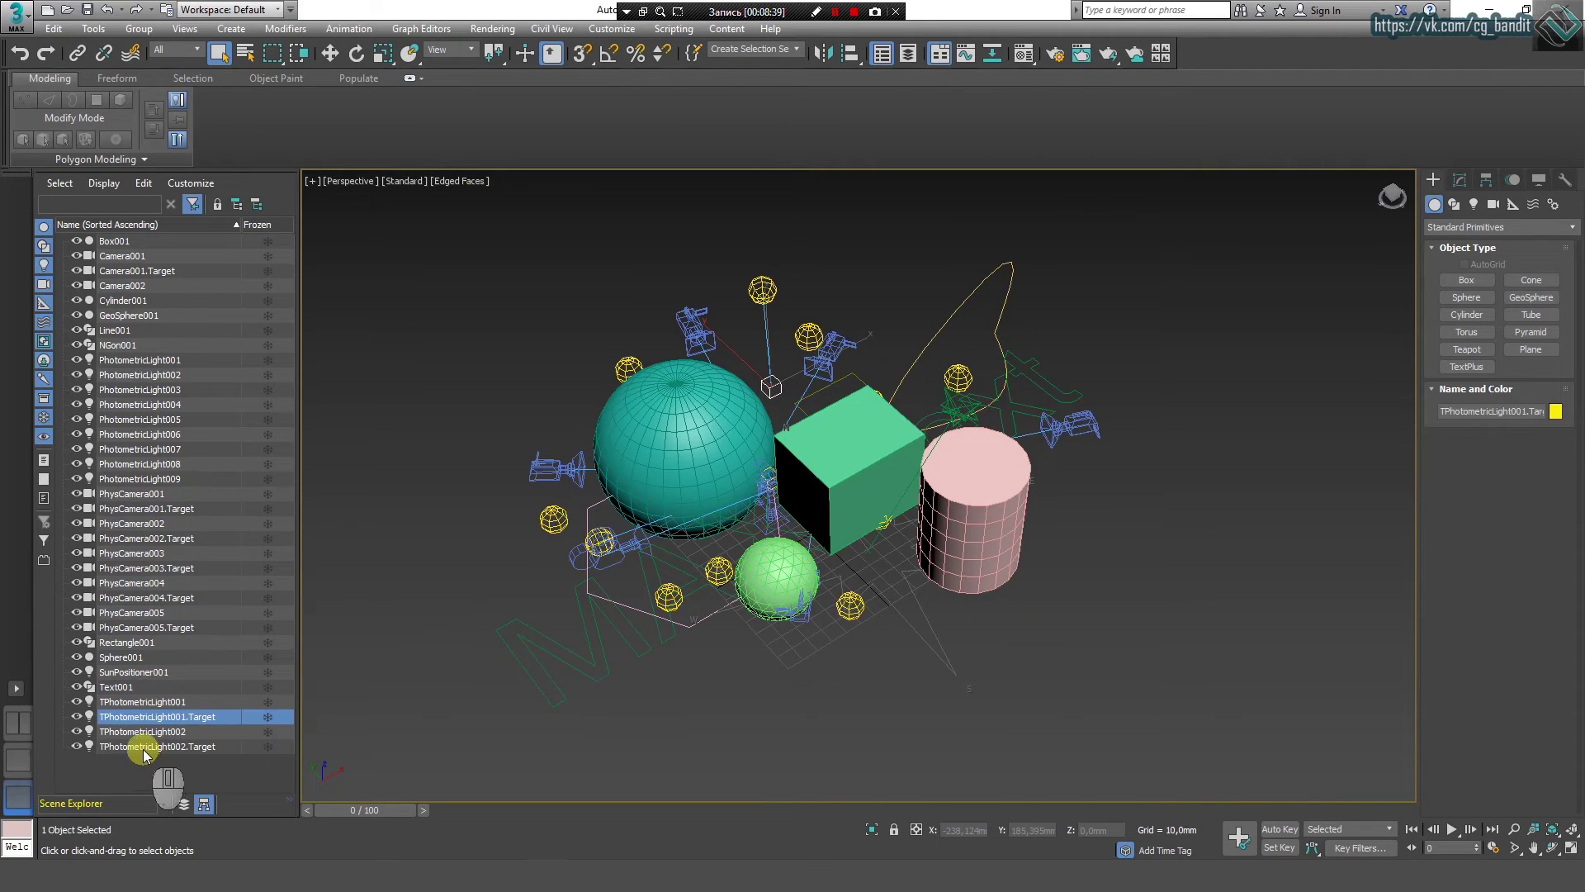
# Step: Select Box001, GeoSphere001, NGon001 and GeoSphere001 again by name in turn, and clear the selection
pyautogui.click(122, 243)
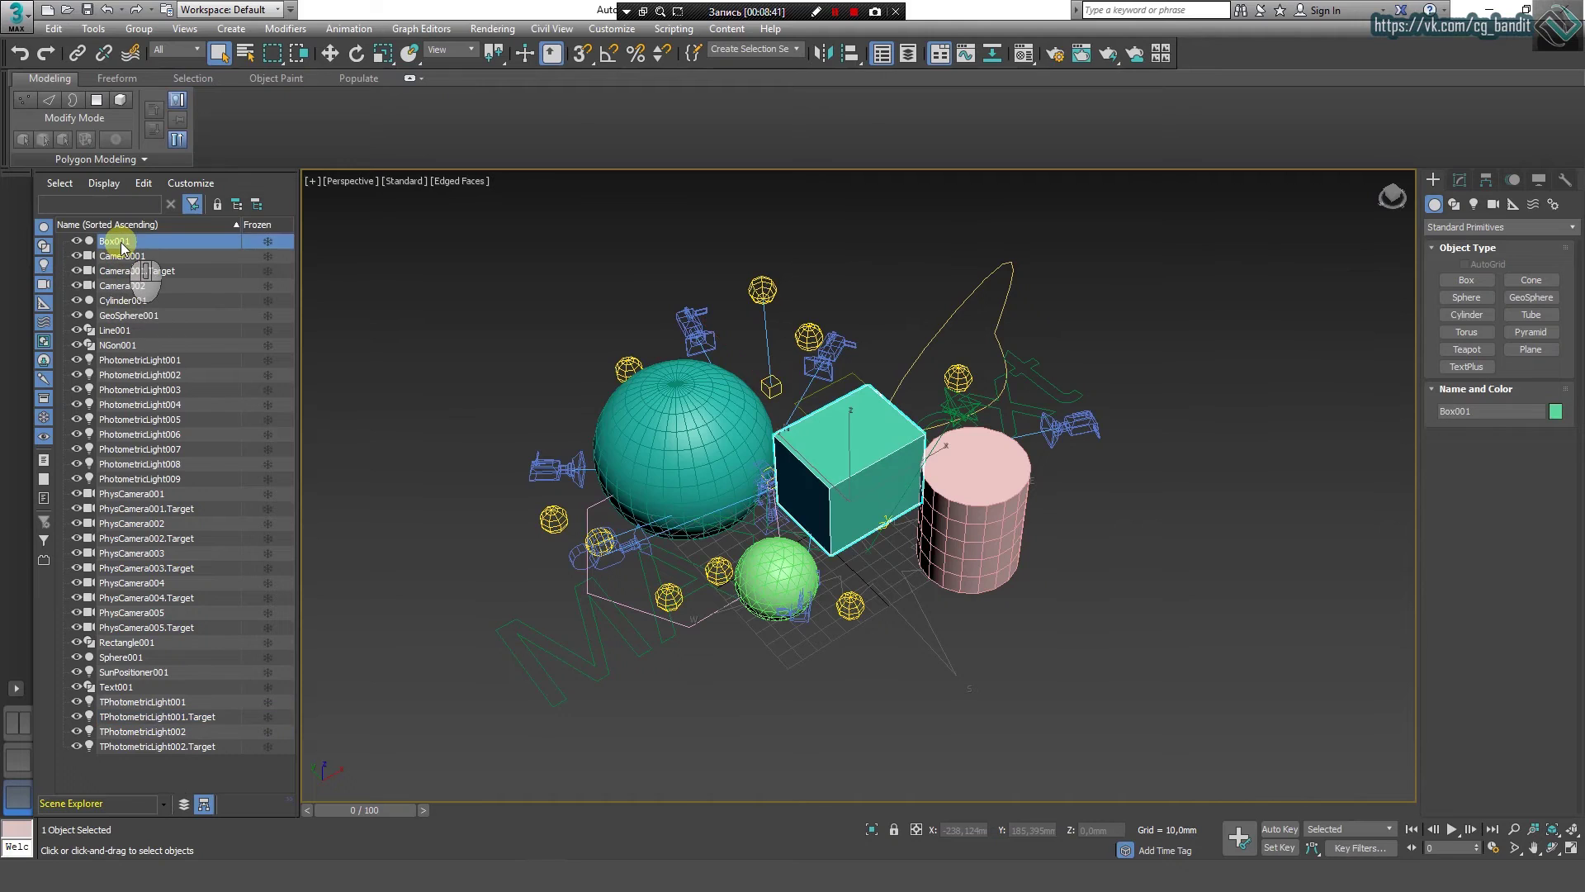
pyautogui.click(152, 316)
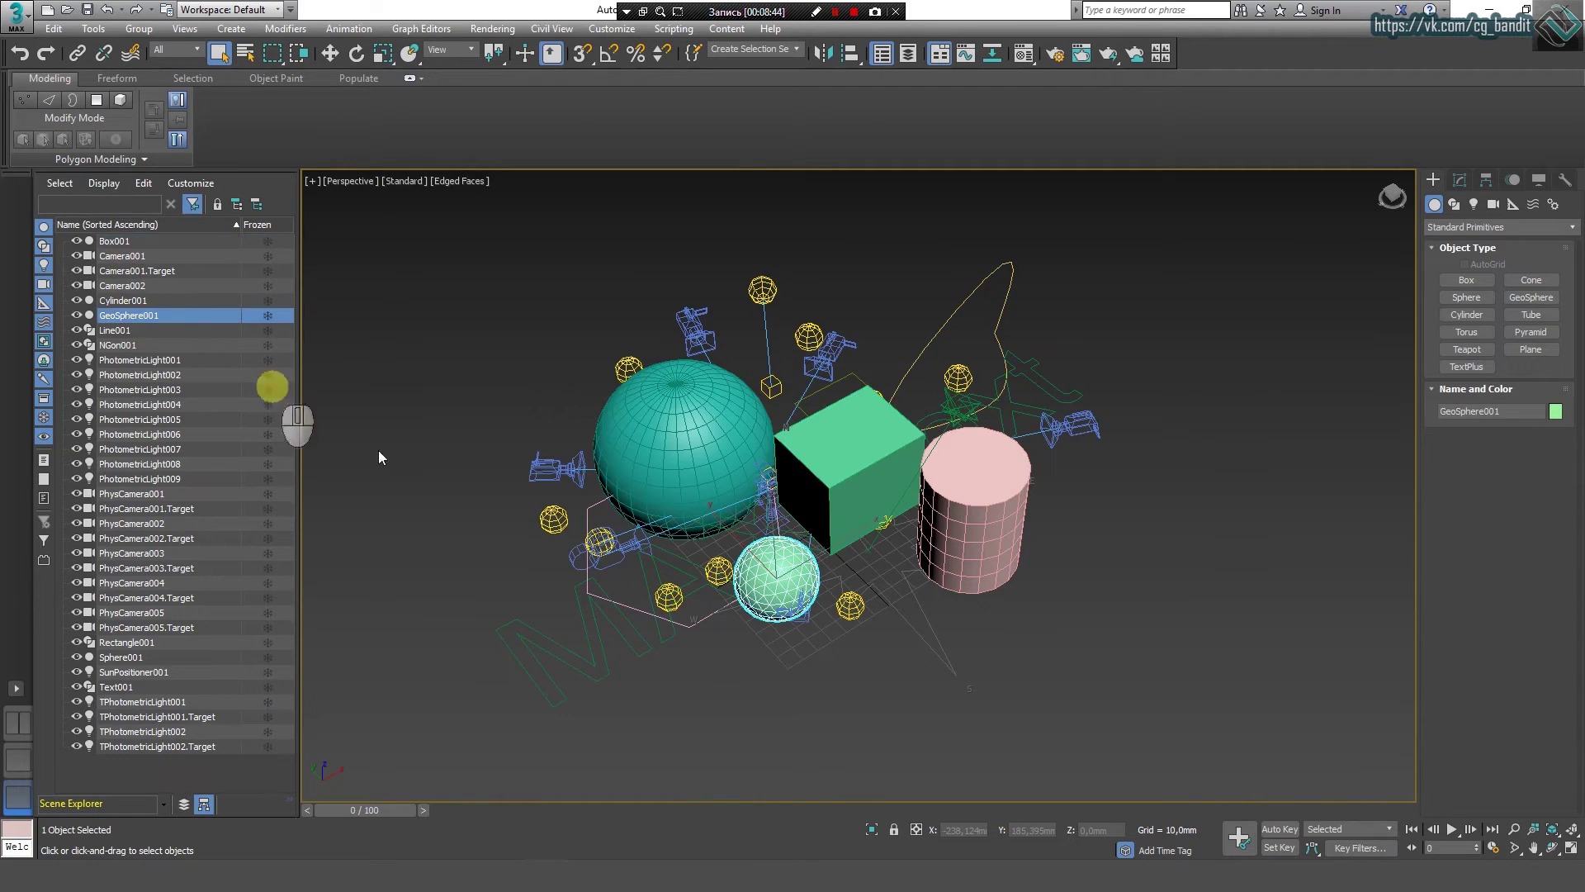
pyautogui.click(128, 344)
pyautogui.click(136, 317)
pyautogui.click(893, 217)
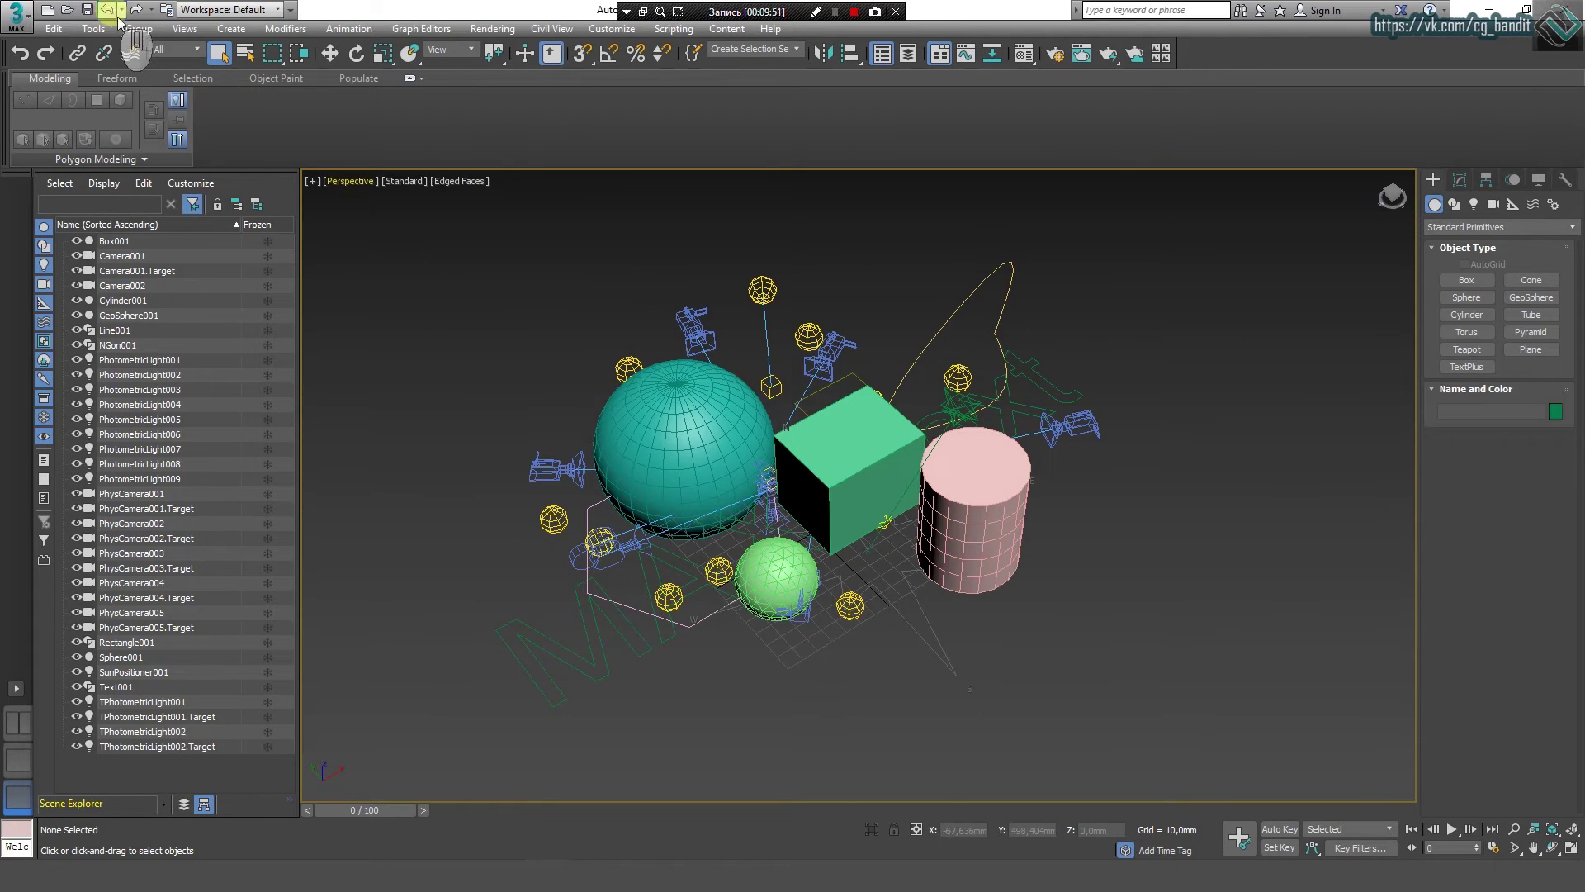
# Step: Set the selection filter to Geometry and select all geometry objects in the scene
pyautogui.click(177, 51)
pyautogui.click(182, 77)
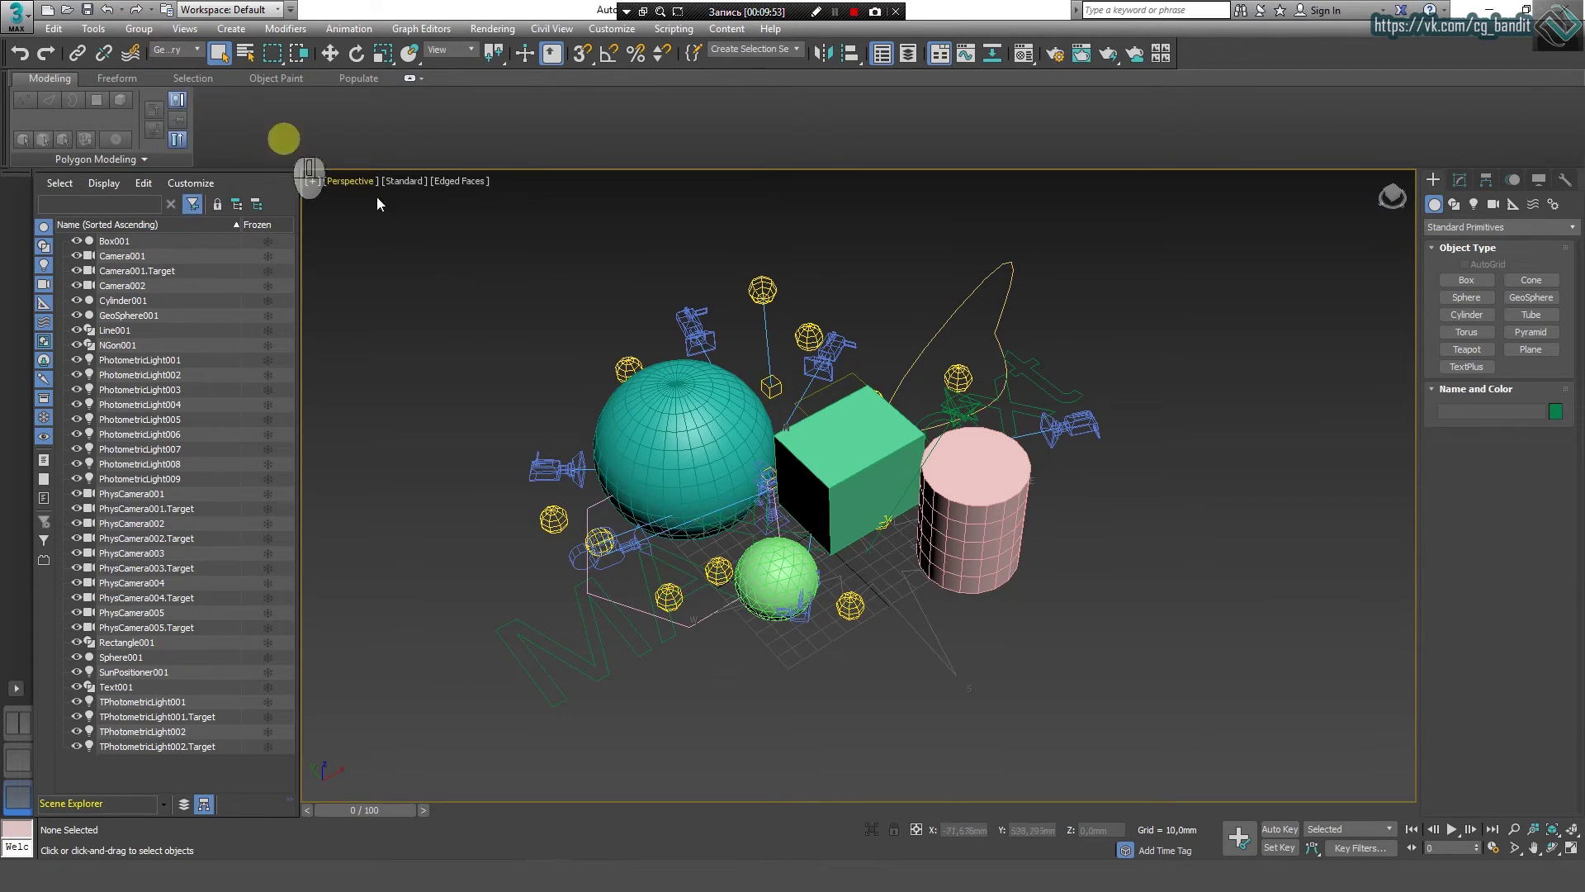
pyautogui.hotkey('ctrl', 'a')
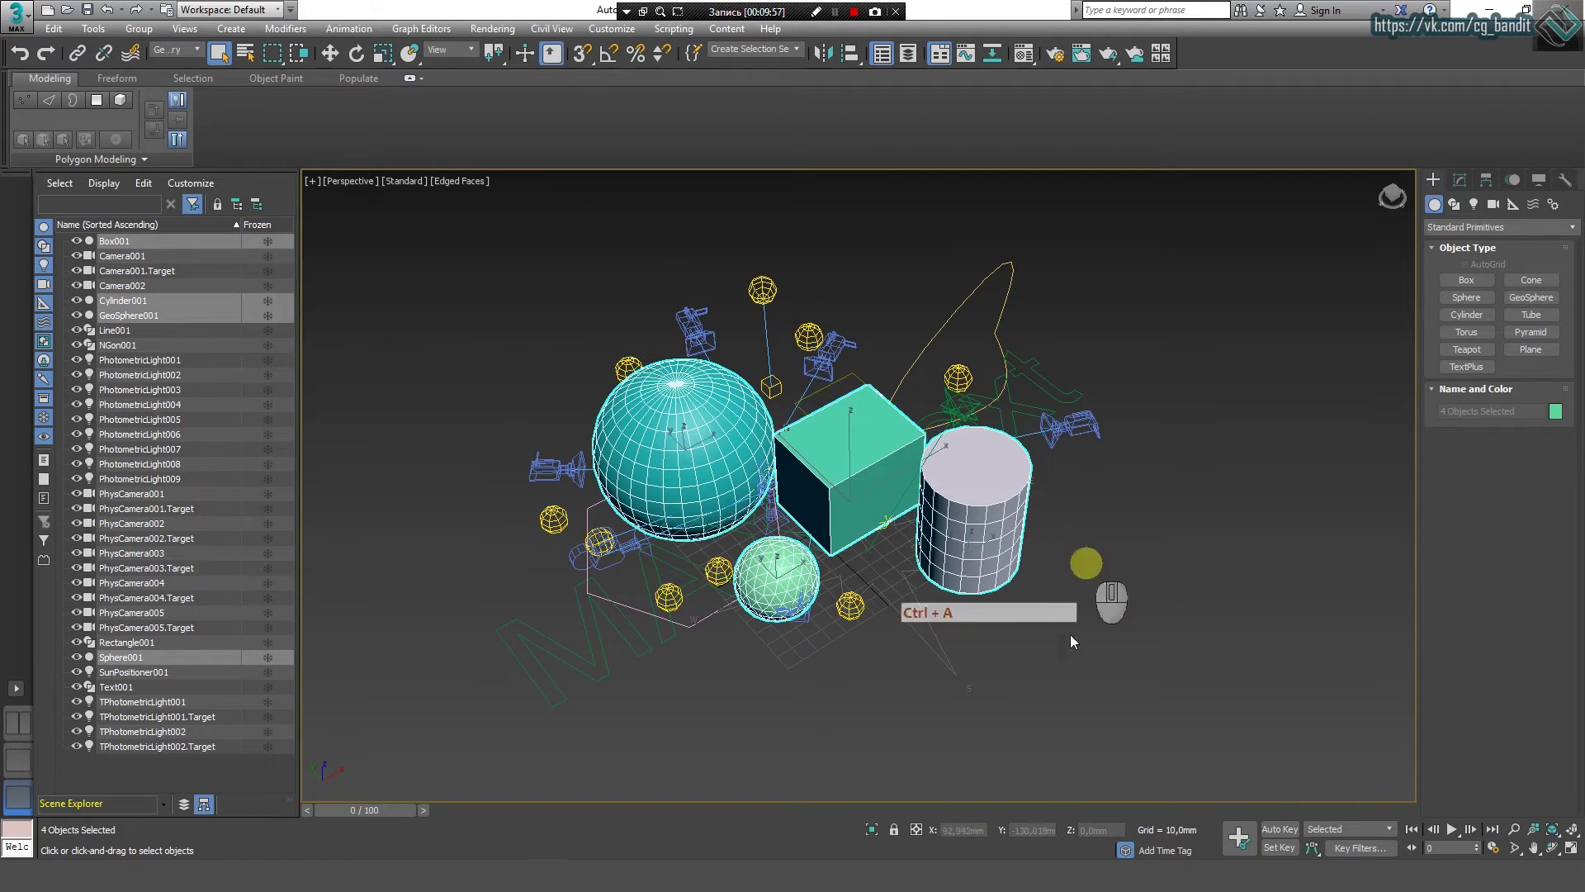
# Step: Isolate the selected geometry and exit isolation, repeating the toggle until the whole scene is displayed
pyautogui.click(872, 828)
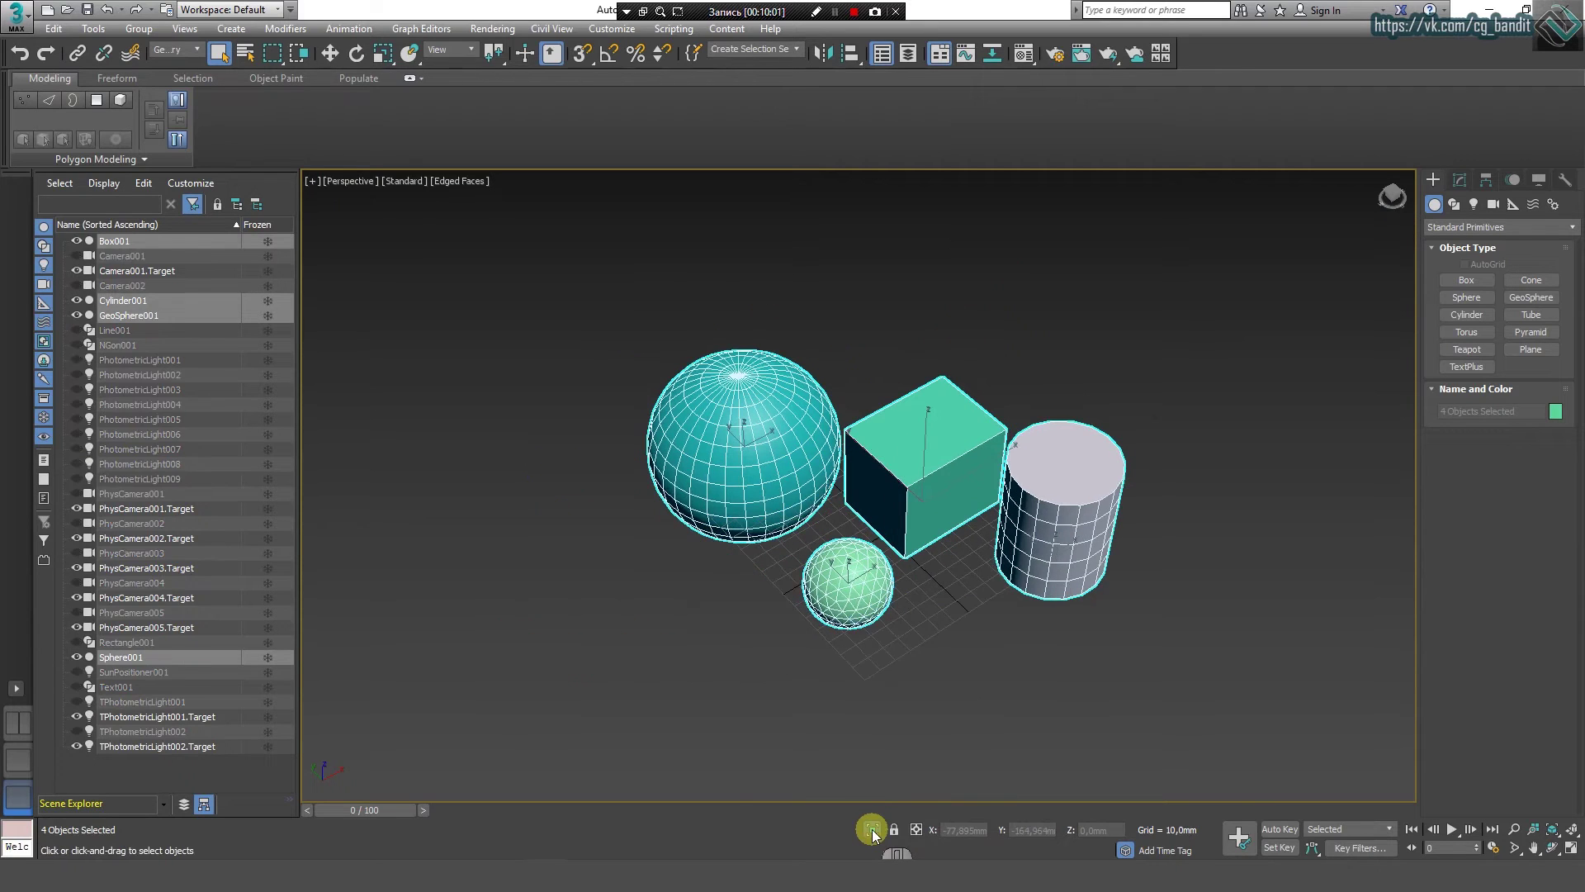
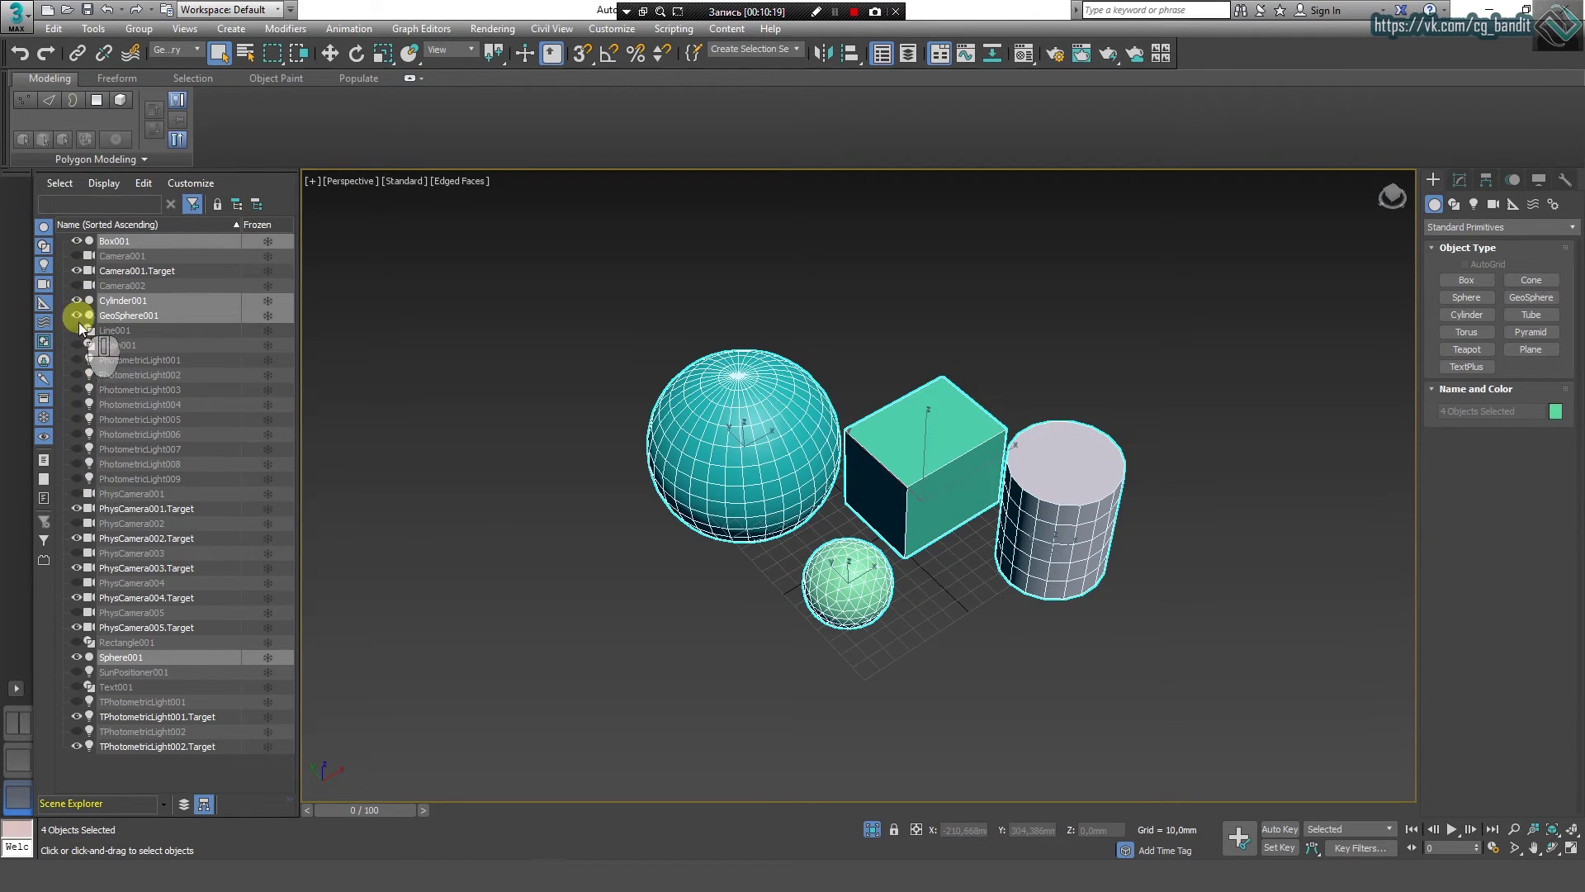
pyautogui.click(869, 827)
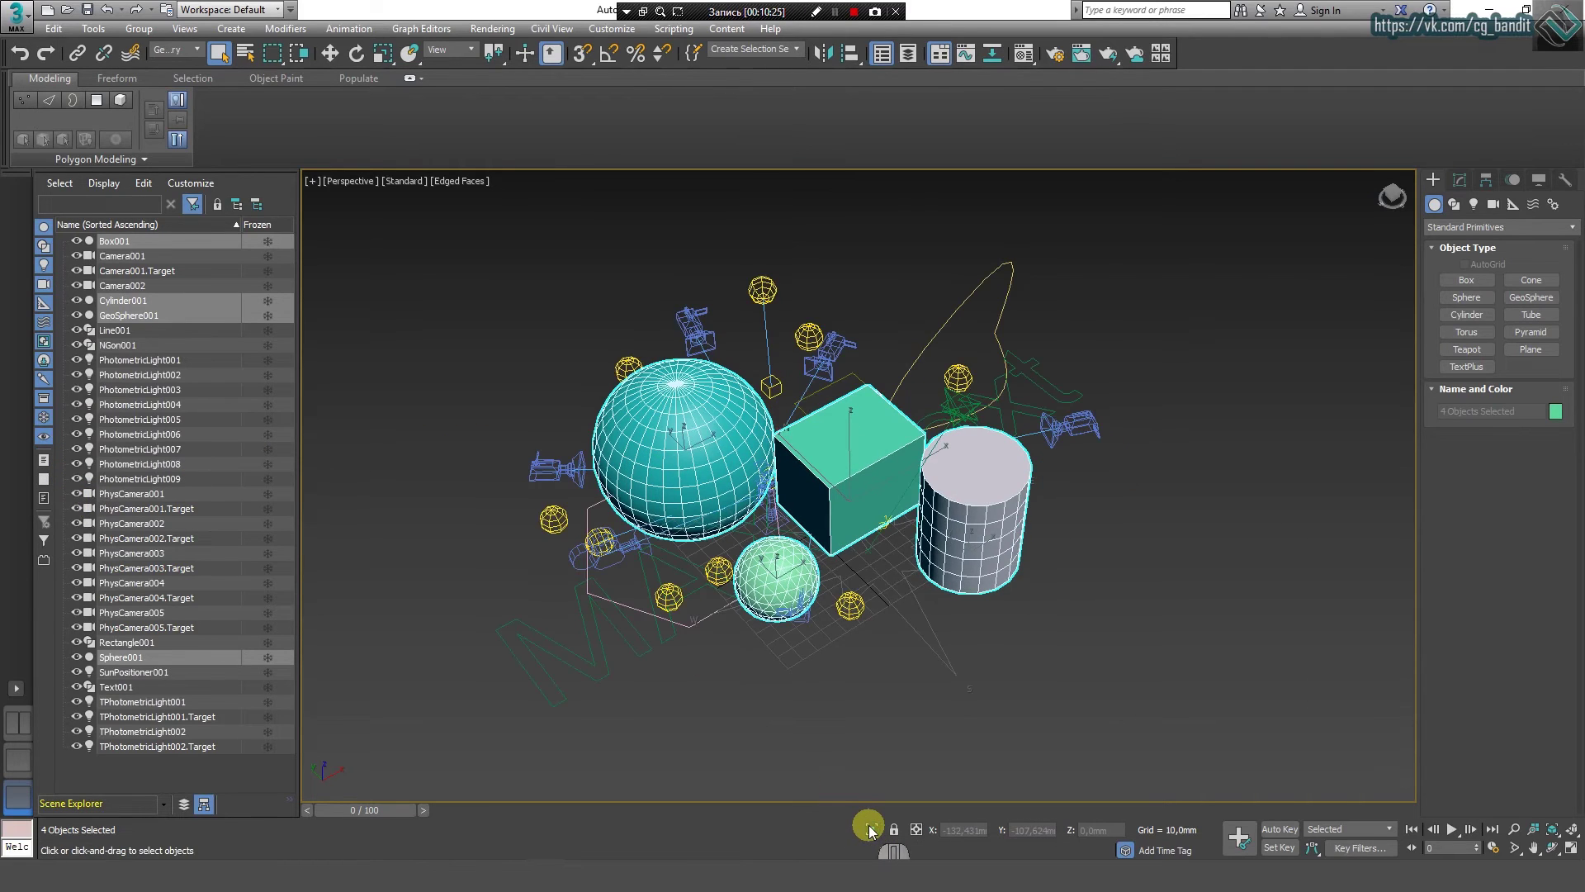
pyautogui.click(869, 828)
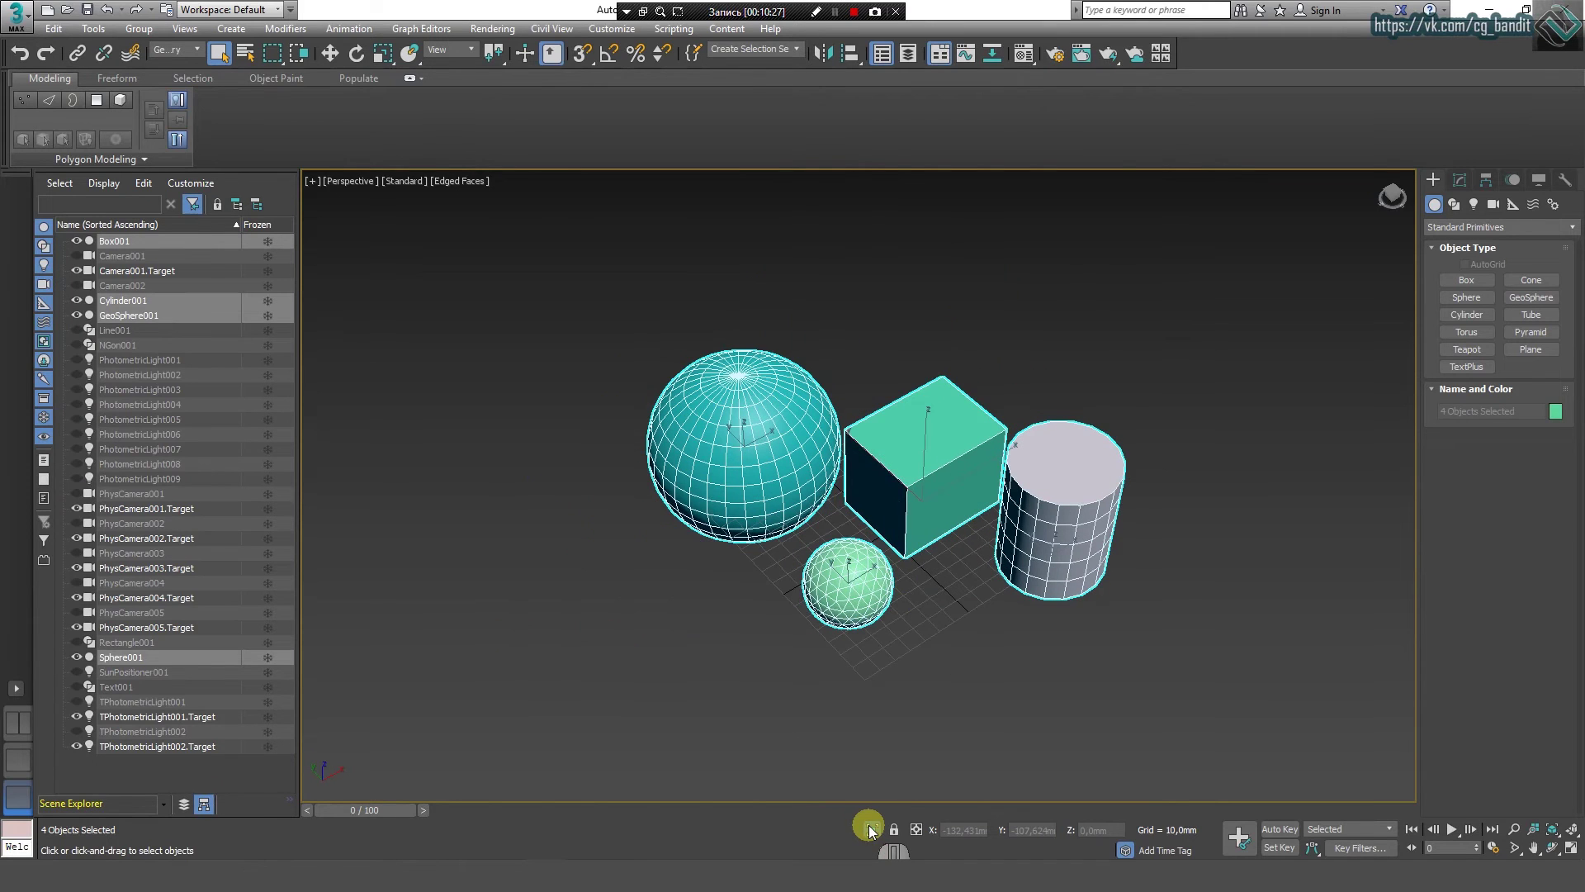
pyautogui.click(869, 828)
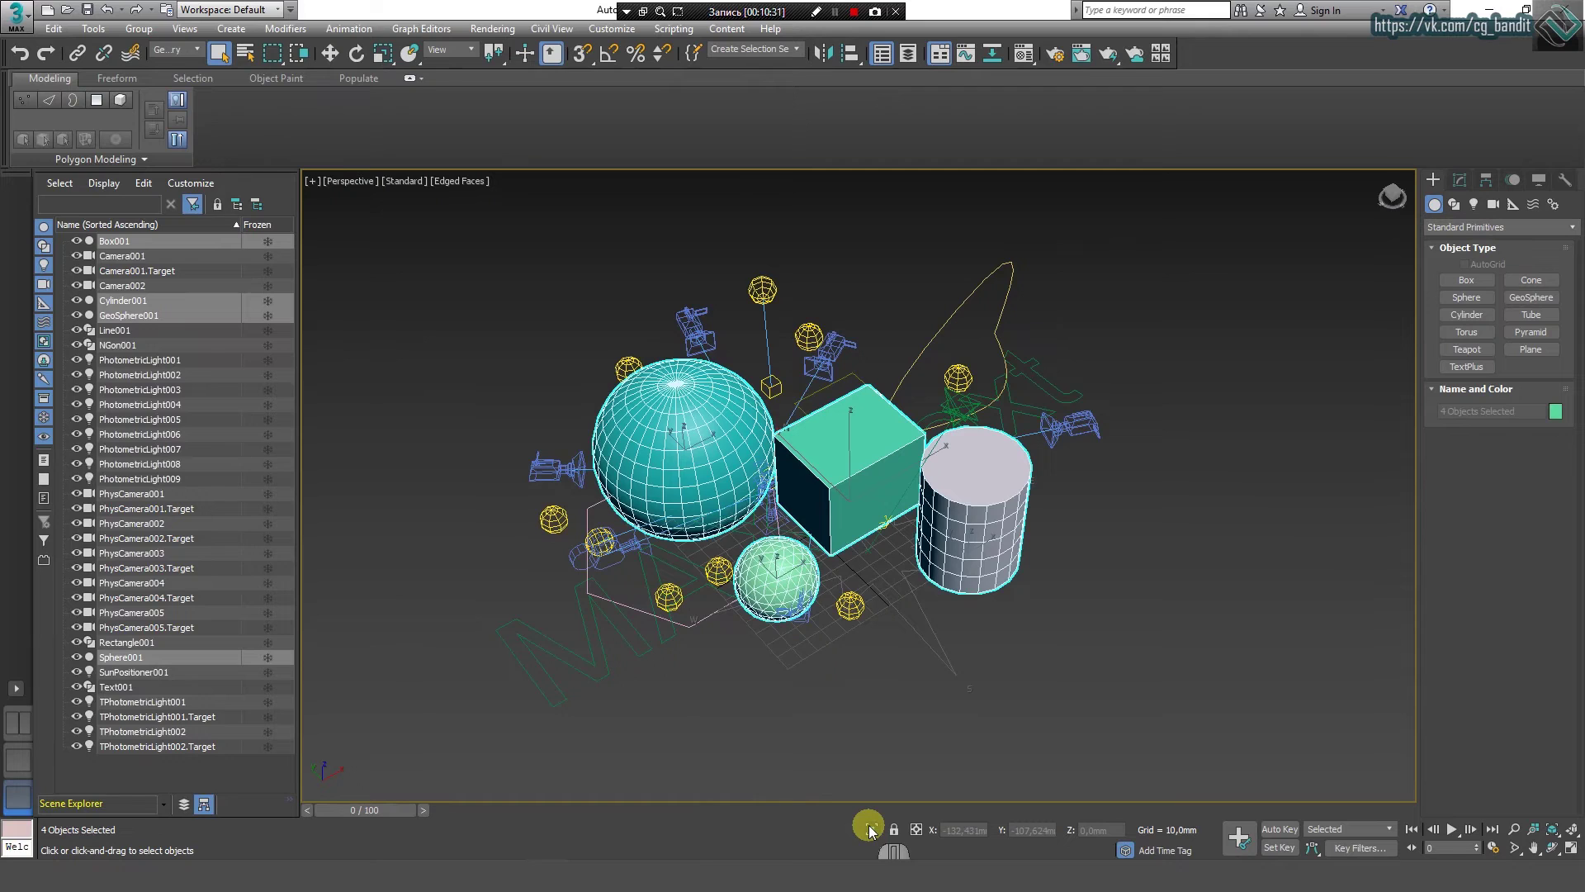
pyautogui.click(870, 827)
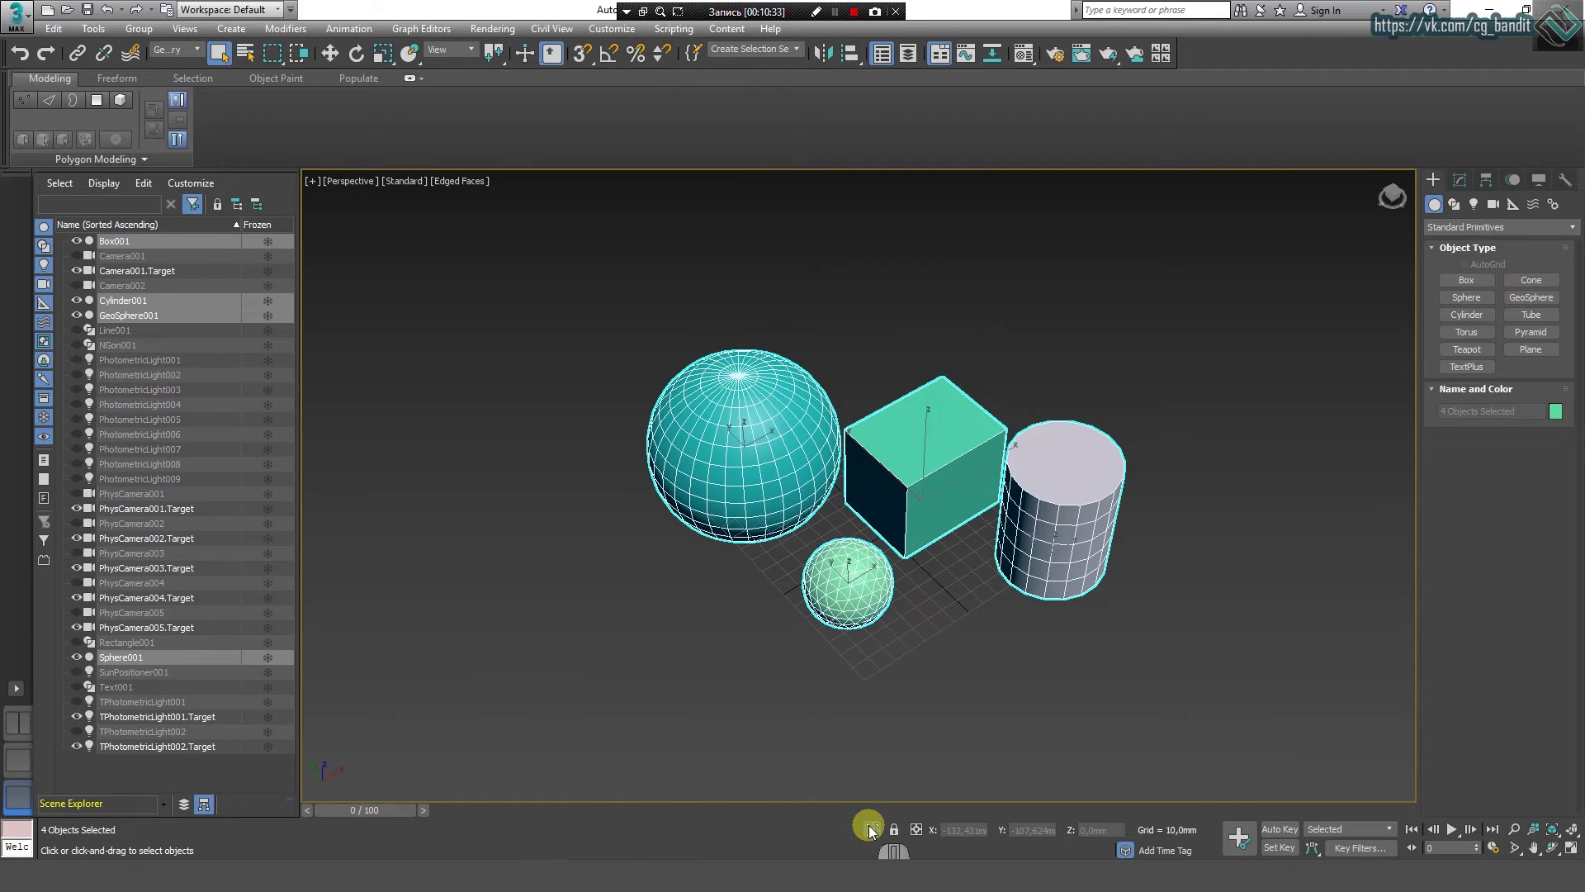
pyautogui.click(869, 827)
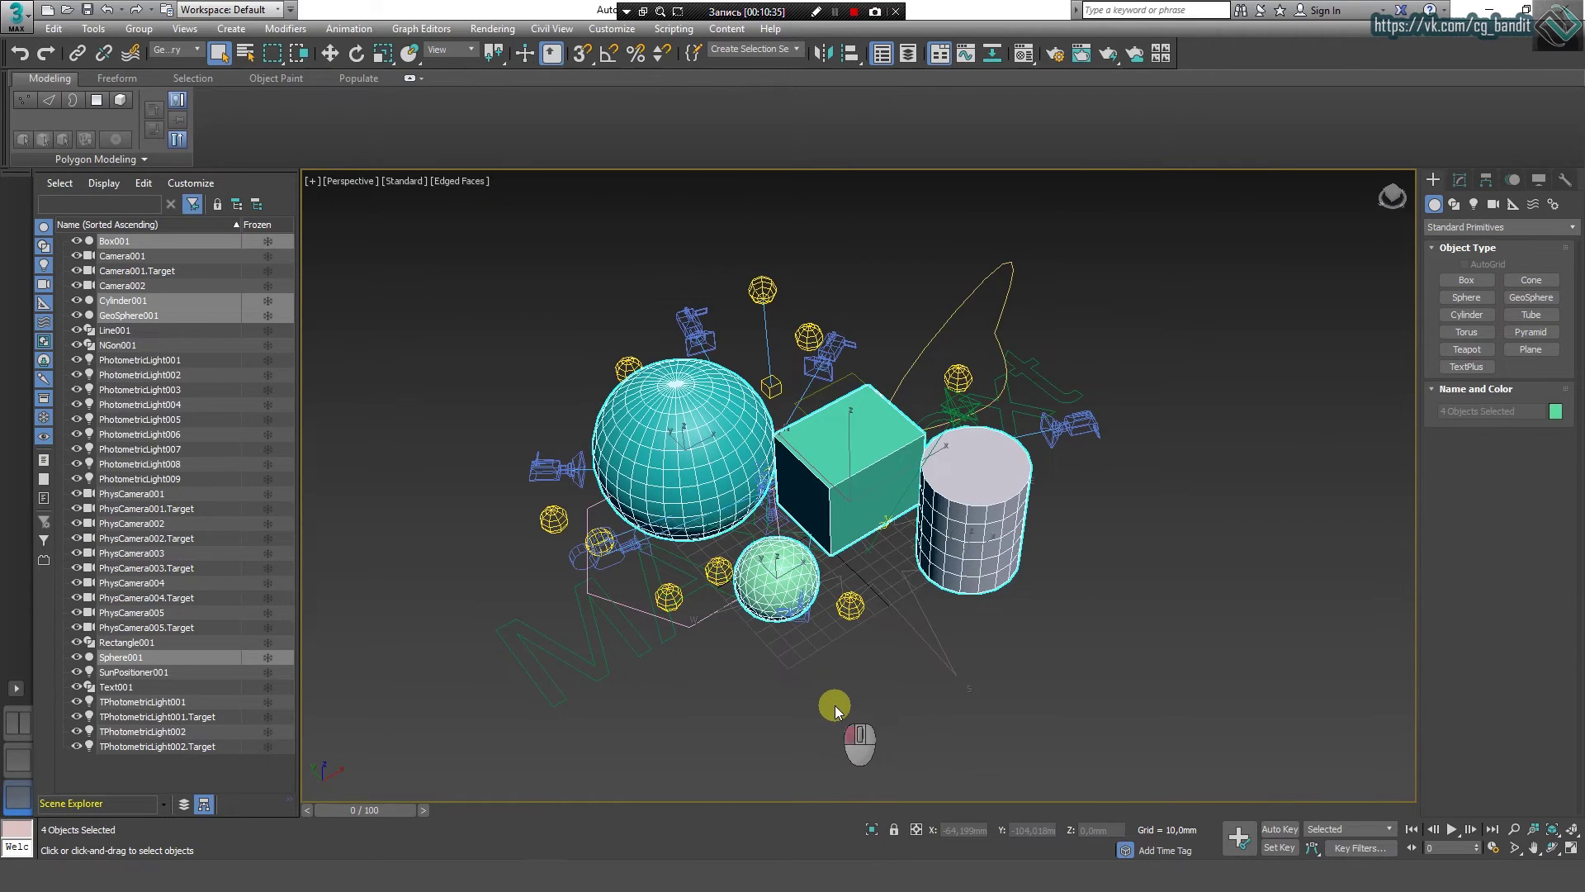
# Step: Select the large sphere on its own, deselect it, and select all geometry objects in the scene again
pyautogui.click(835, 705)
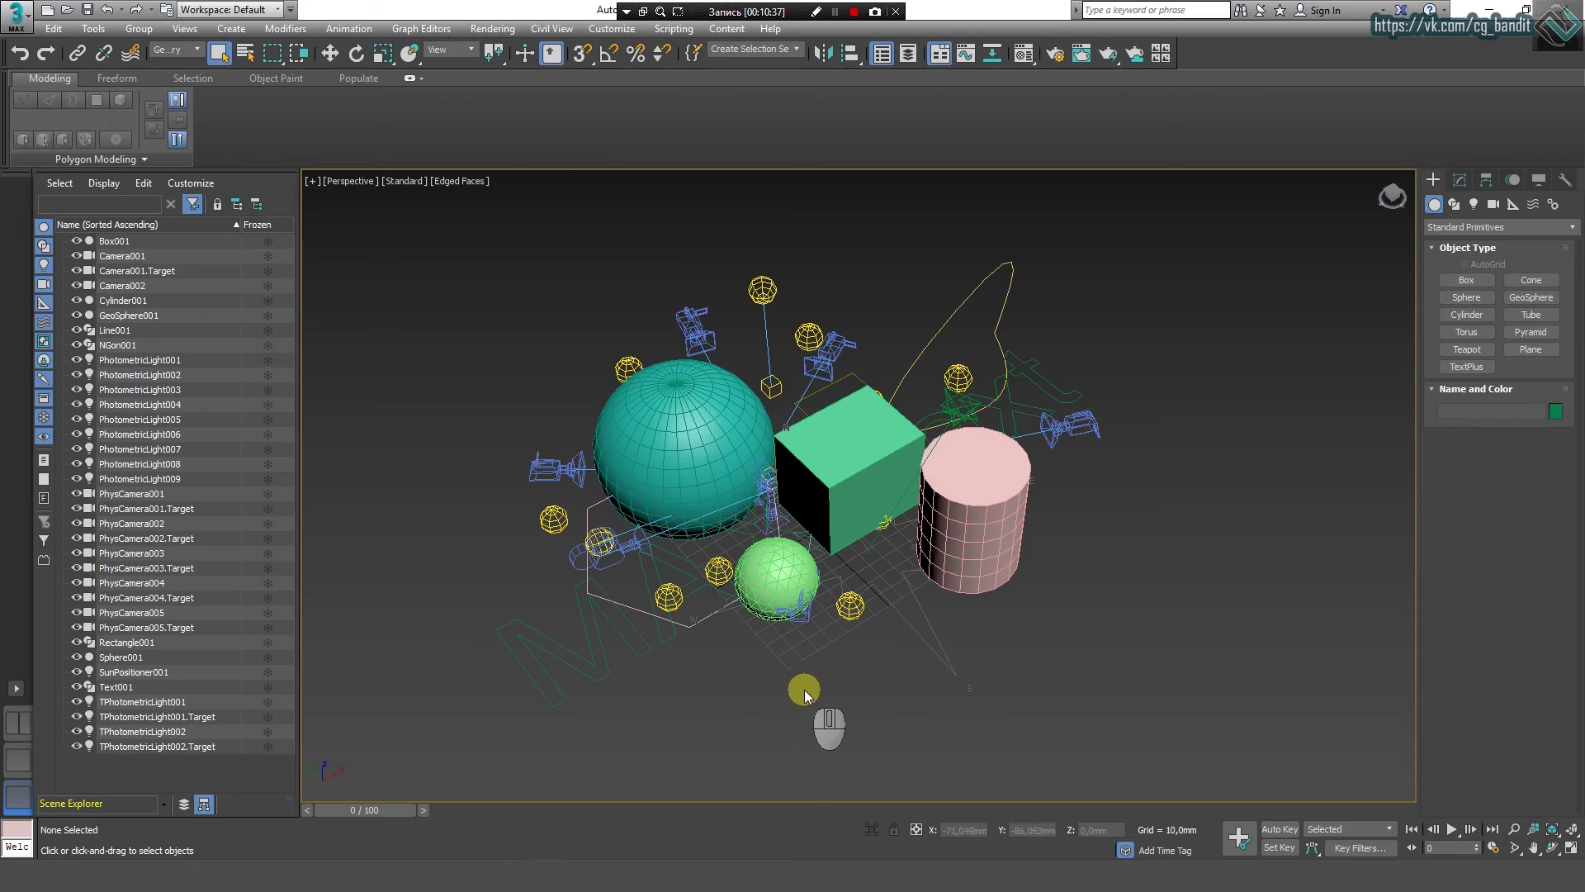
pyautogui.click(687, 452)
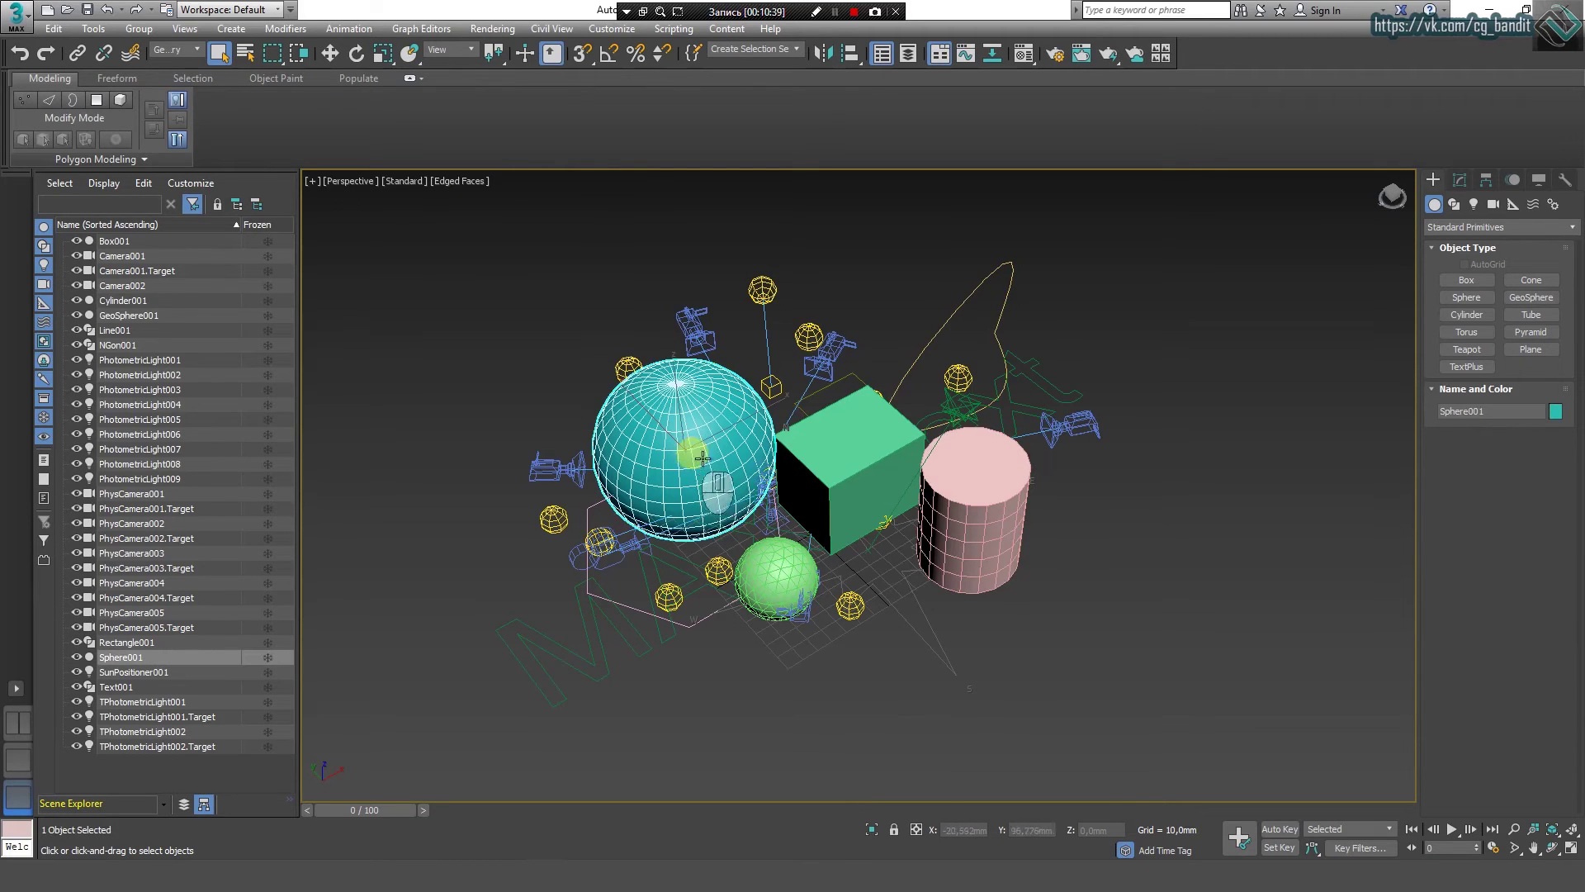
pyautogui.click(593, 314)
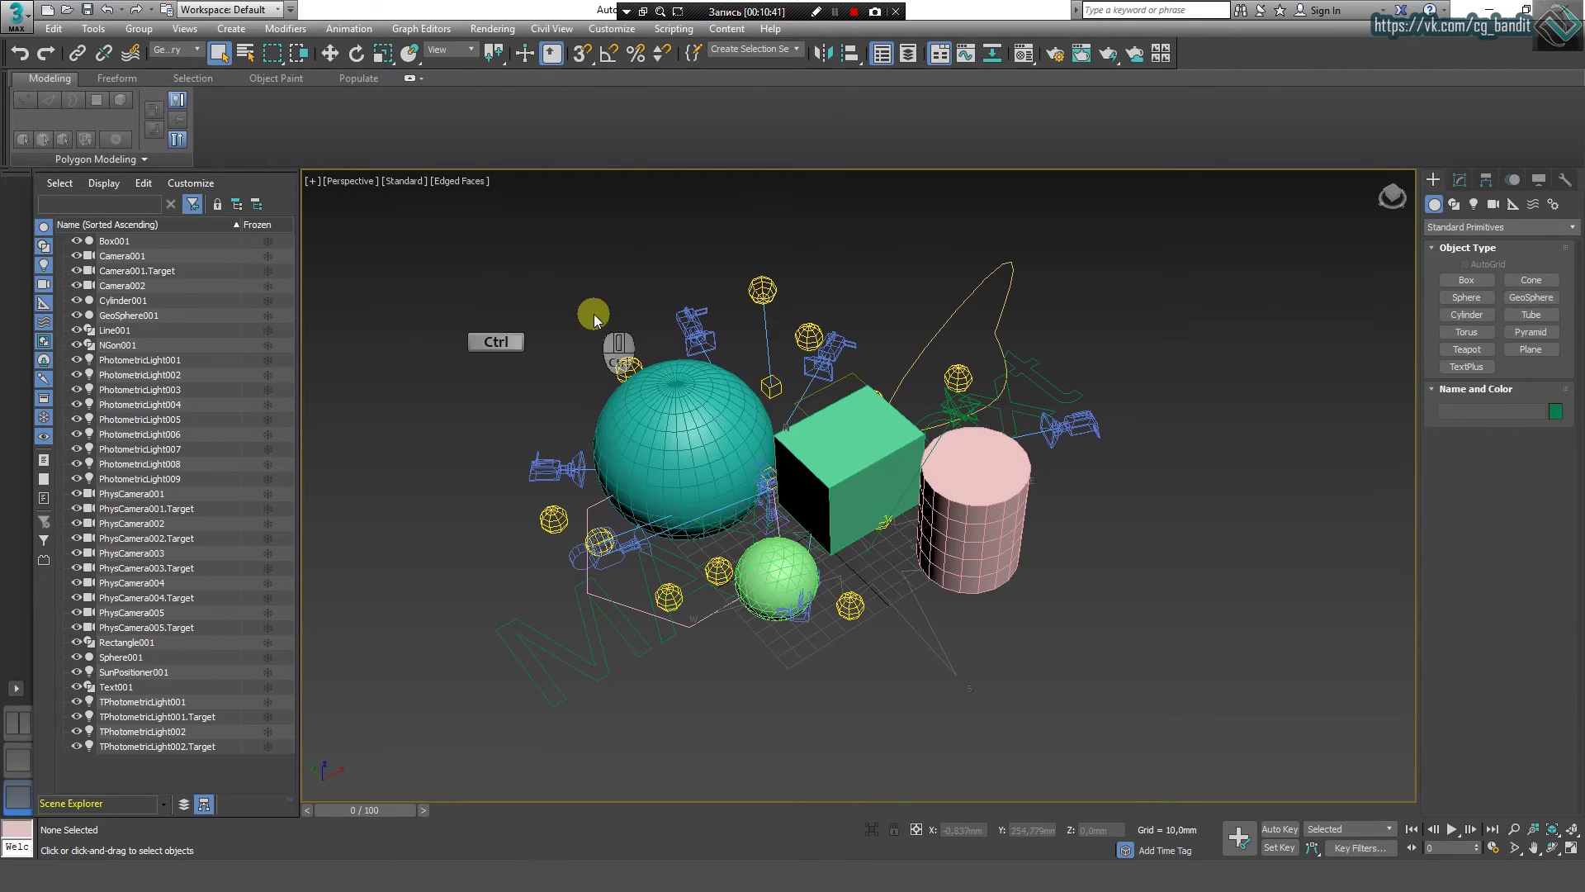
pyautogui.hotkey('ctrl', 'a')
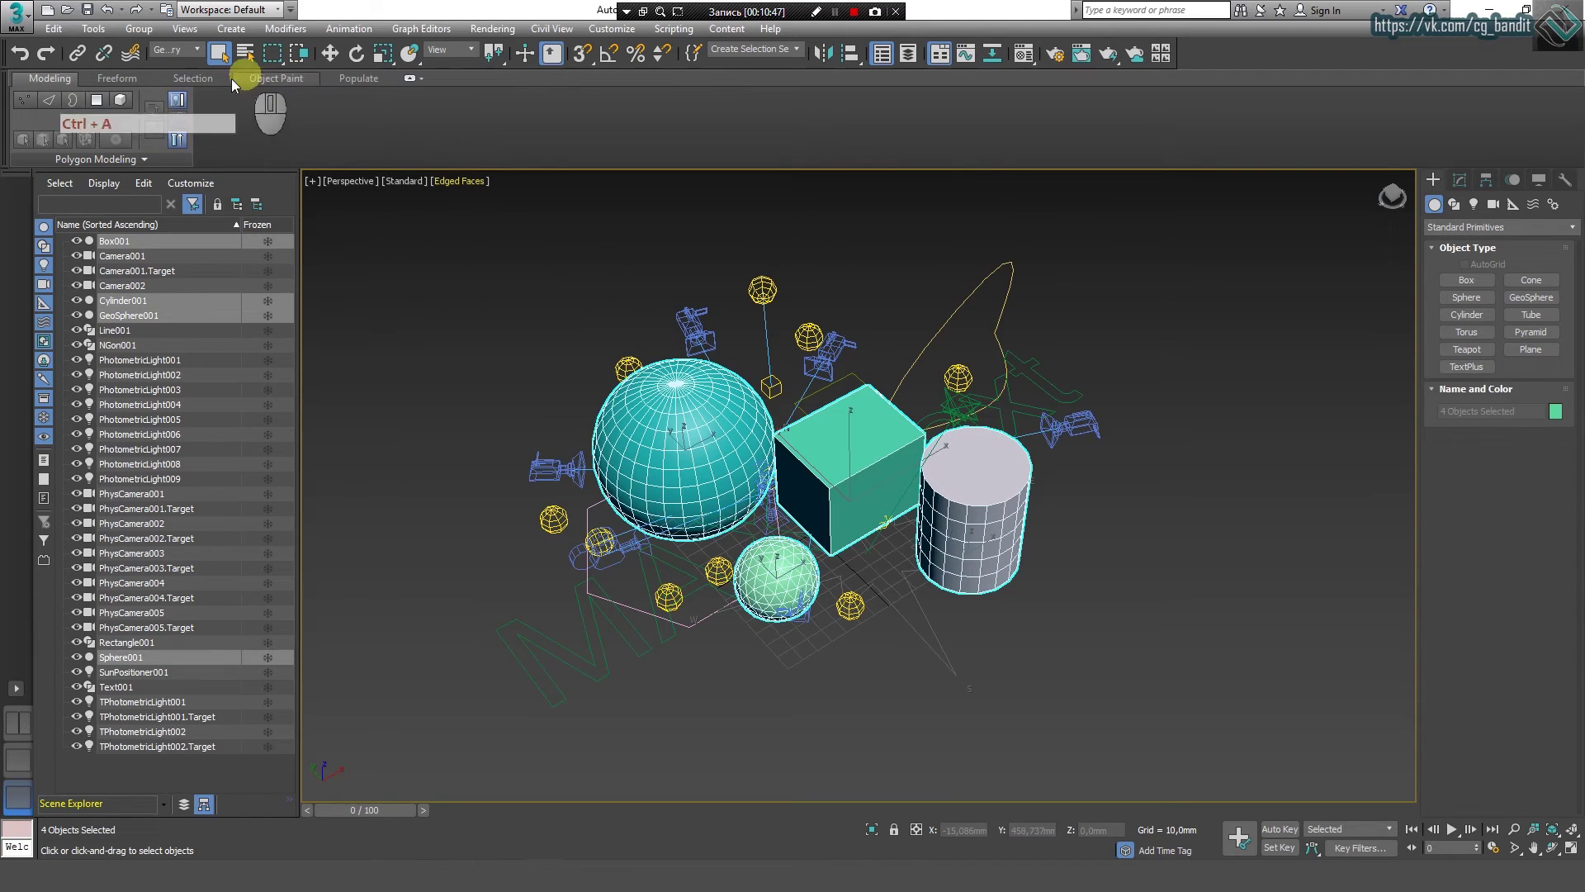
# Step: Set the selection filter to All and invert the selection to the non-geometry objects
pyautogui.click(169, 49)
pyautogui.click(180, 65)
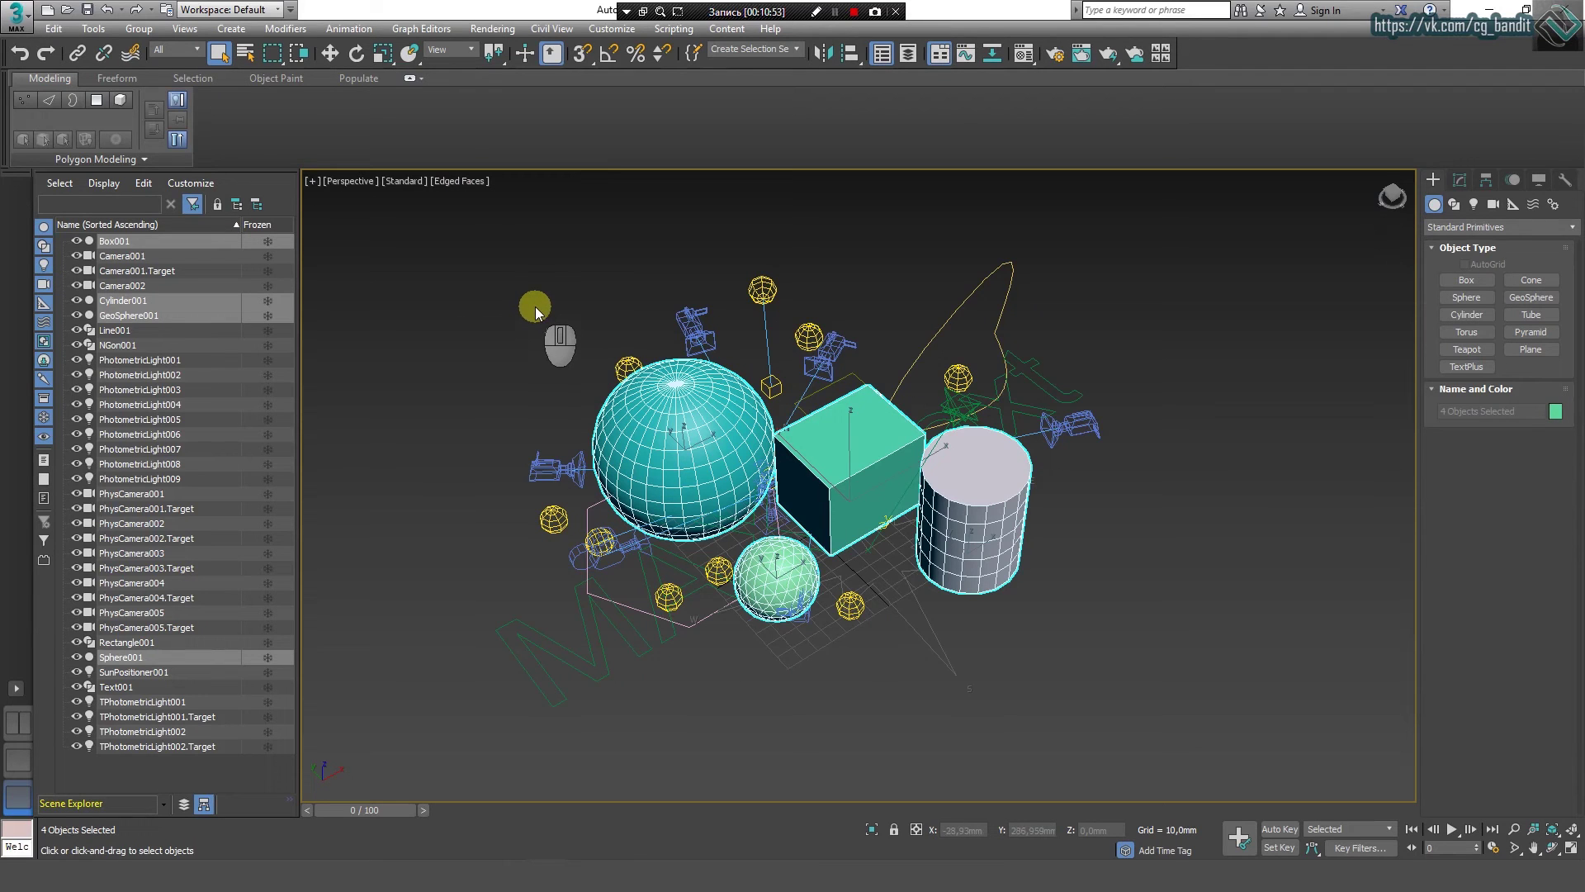
pyautogui.hotkey('ctrl', 'i')
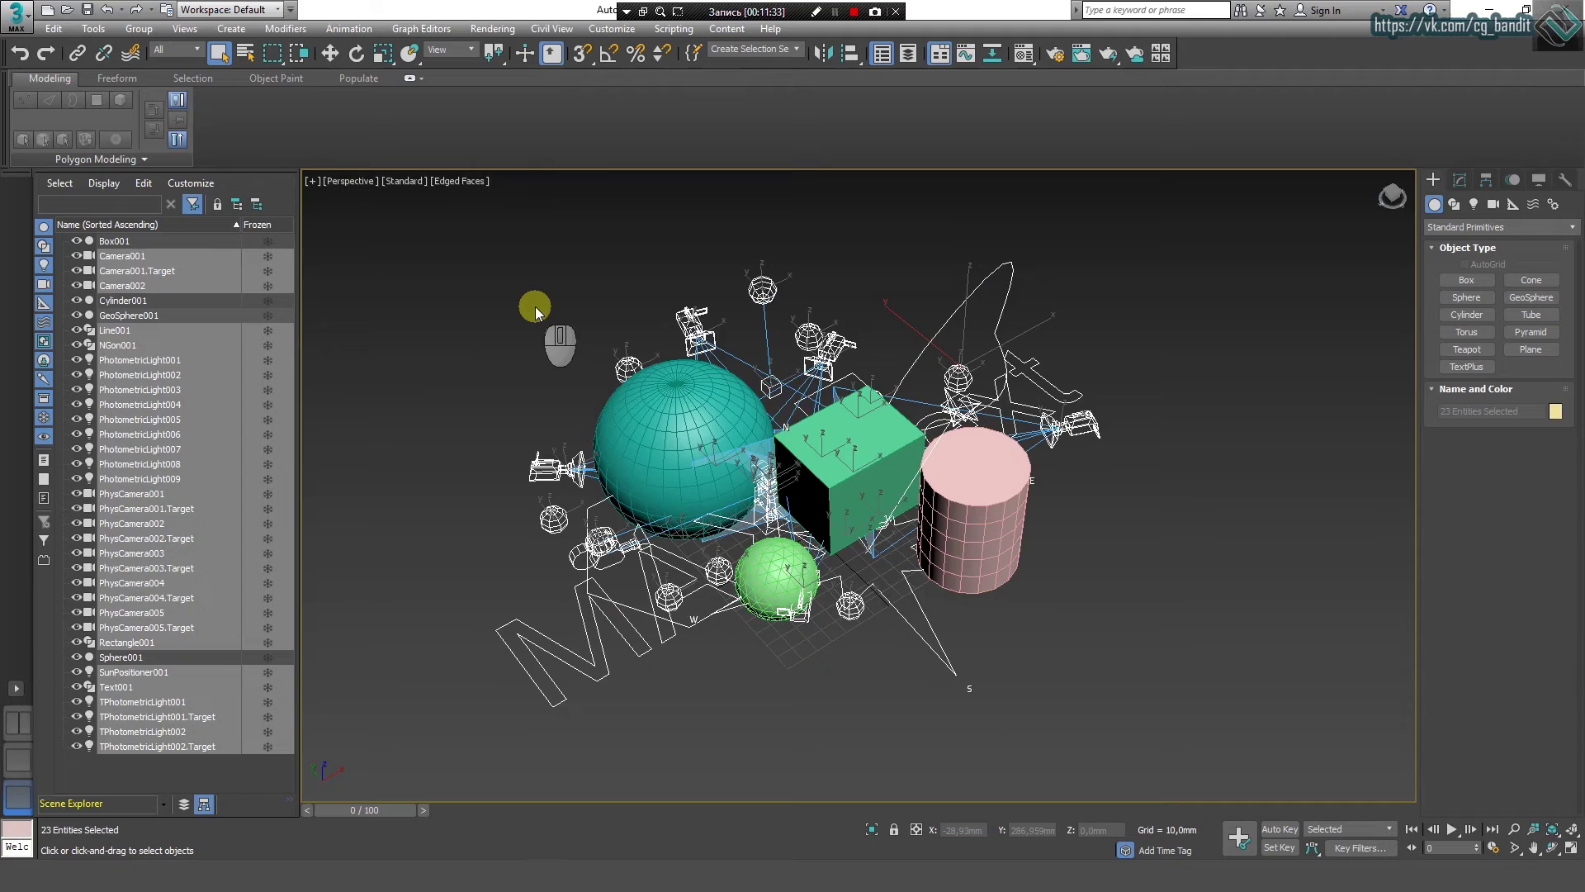
# Step: Hide the selected cameras, lights, shapes and helpers, and undo the hiding
pyautogui.rightClick(843, 380)
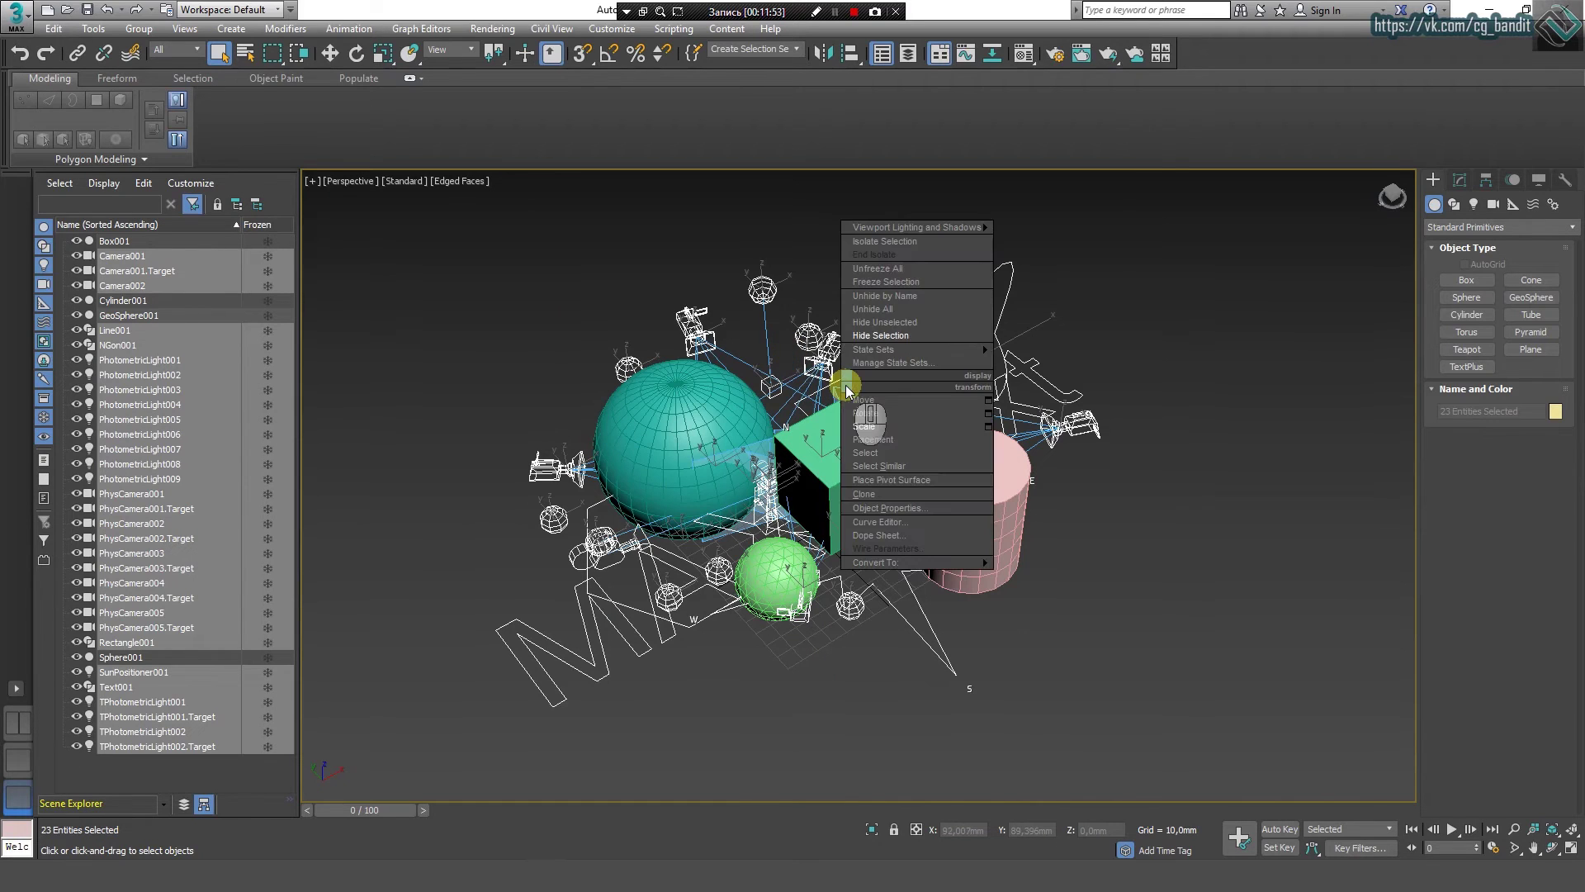
pyautogui.click(856, 341)
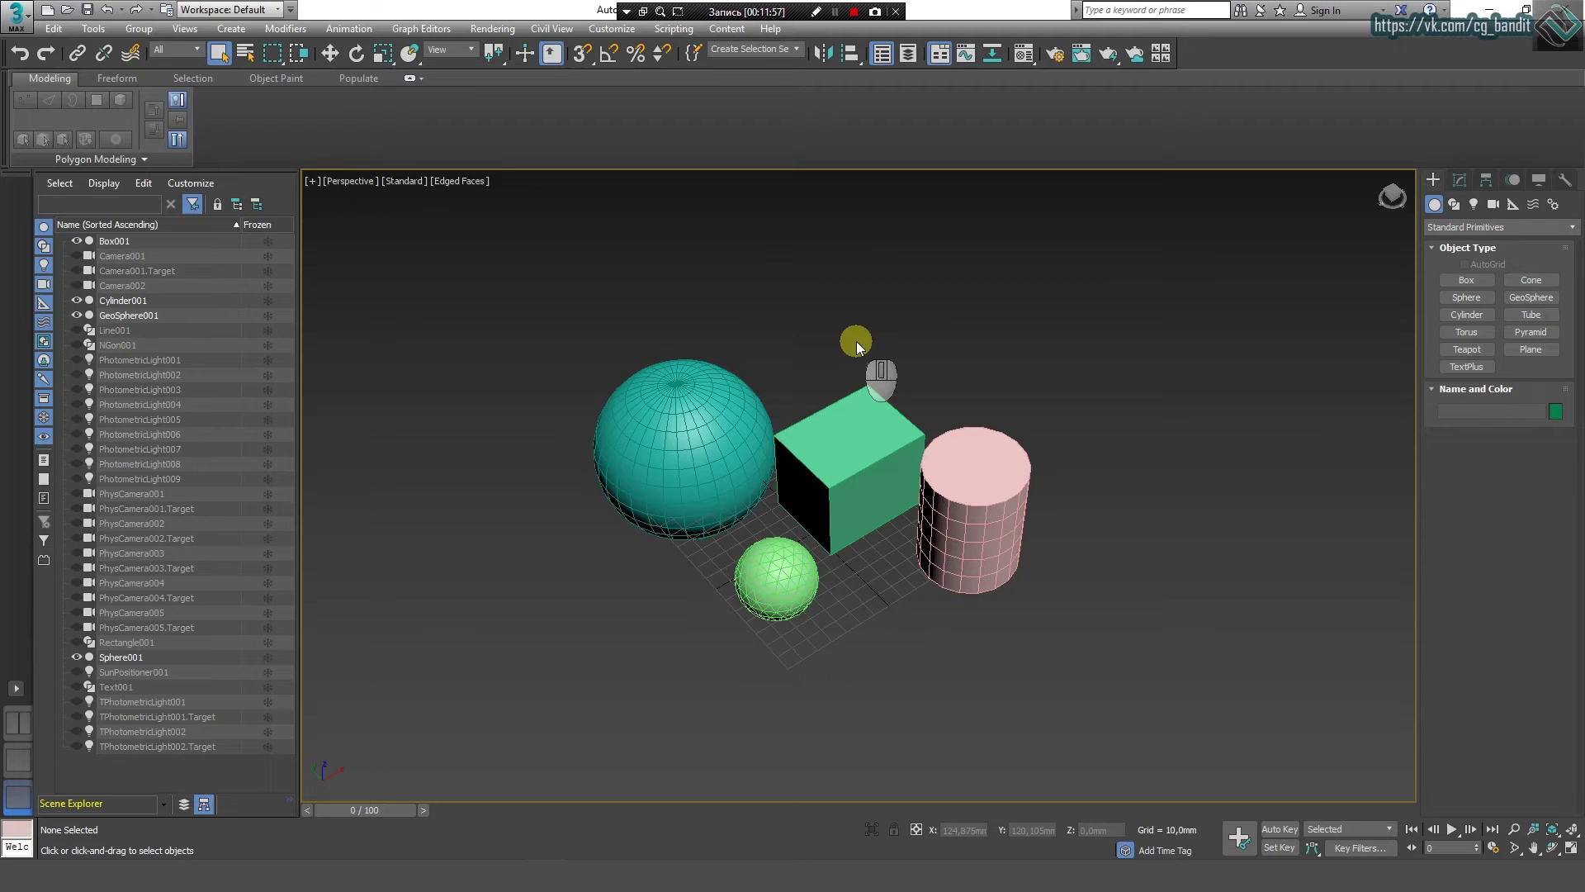
pyautogui.hotkey('ctrl', 'z')
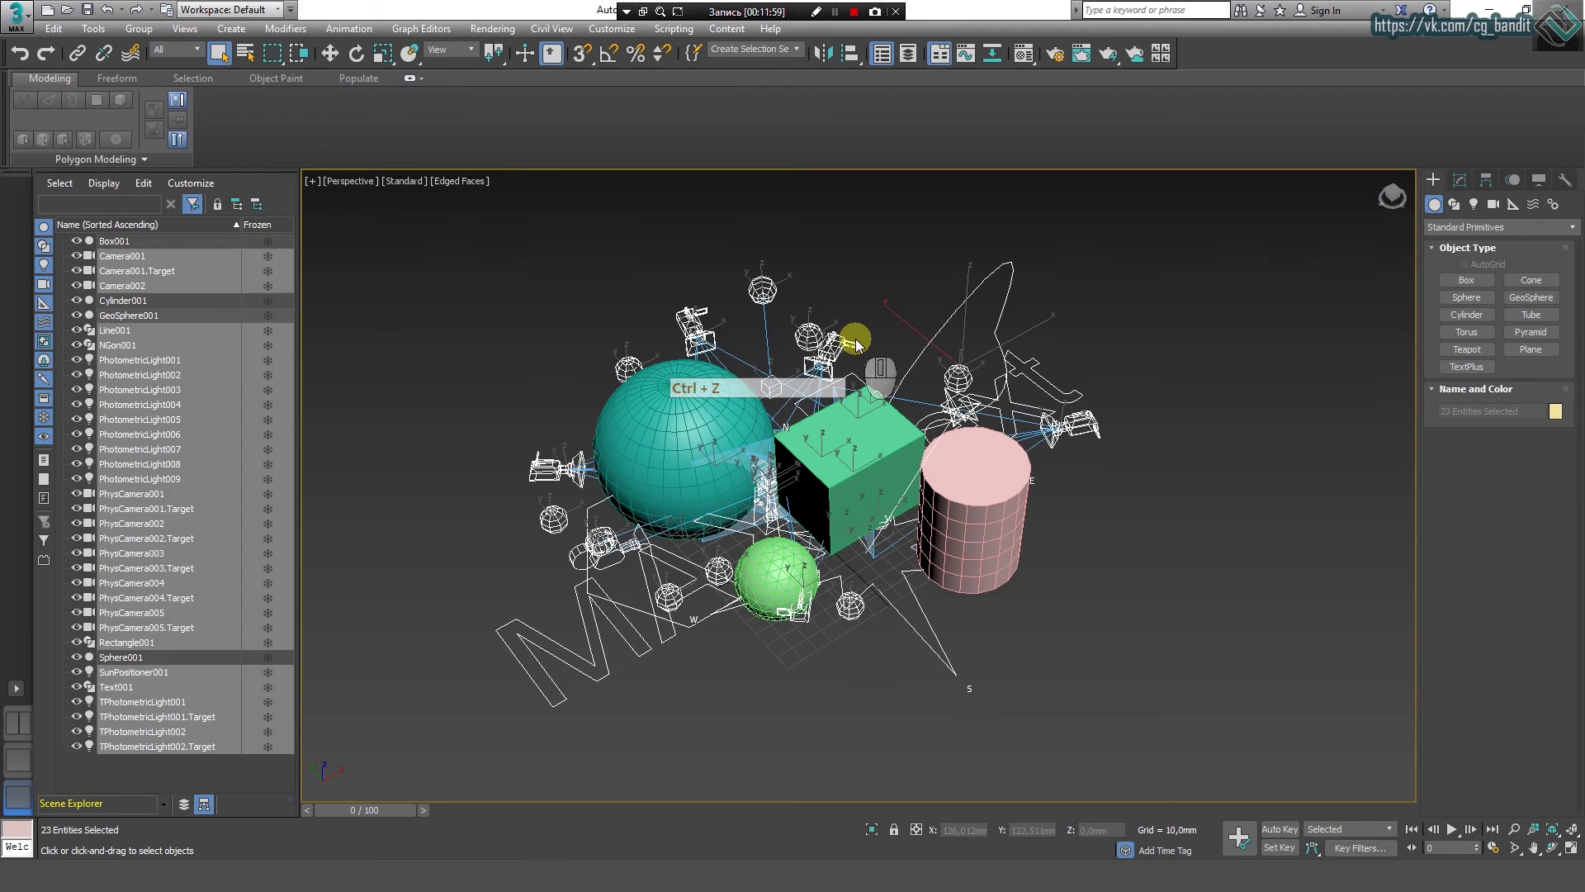
# Step: Invert the selection back to the box, cylinder and both spheres, and hide them
pyautogui.press('ctrl')
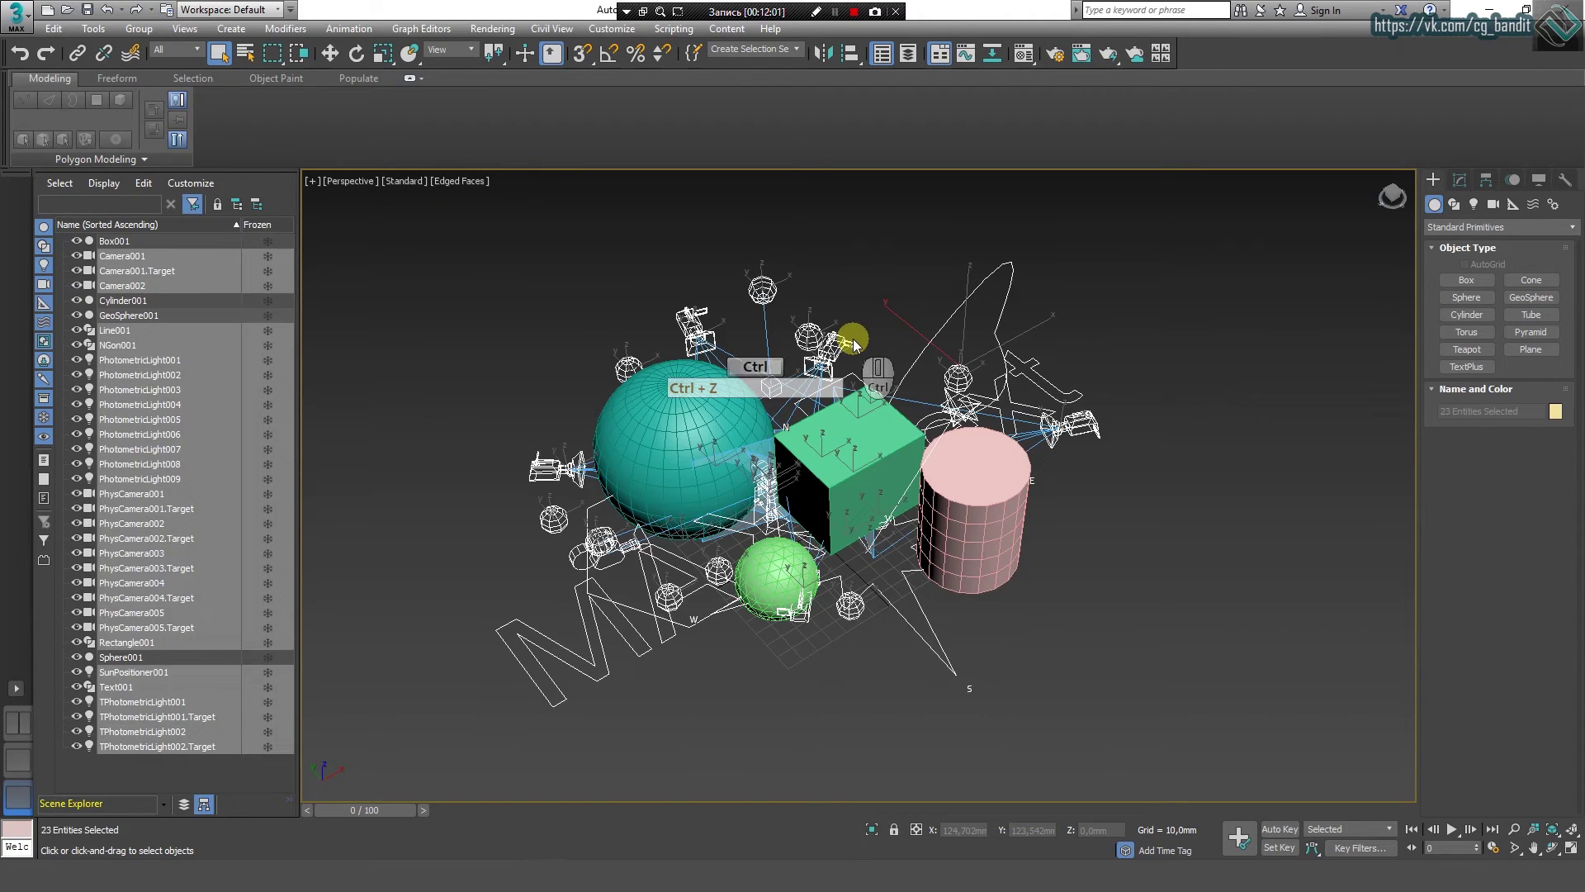
pyautogui.hotkey('ctrl', 'i')
pyautogui.rightClick(707, 406)
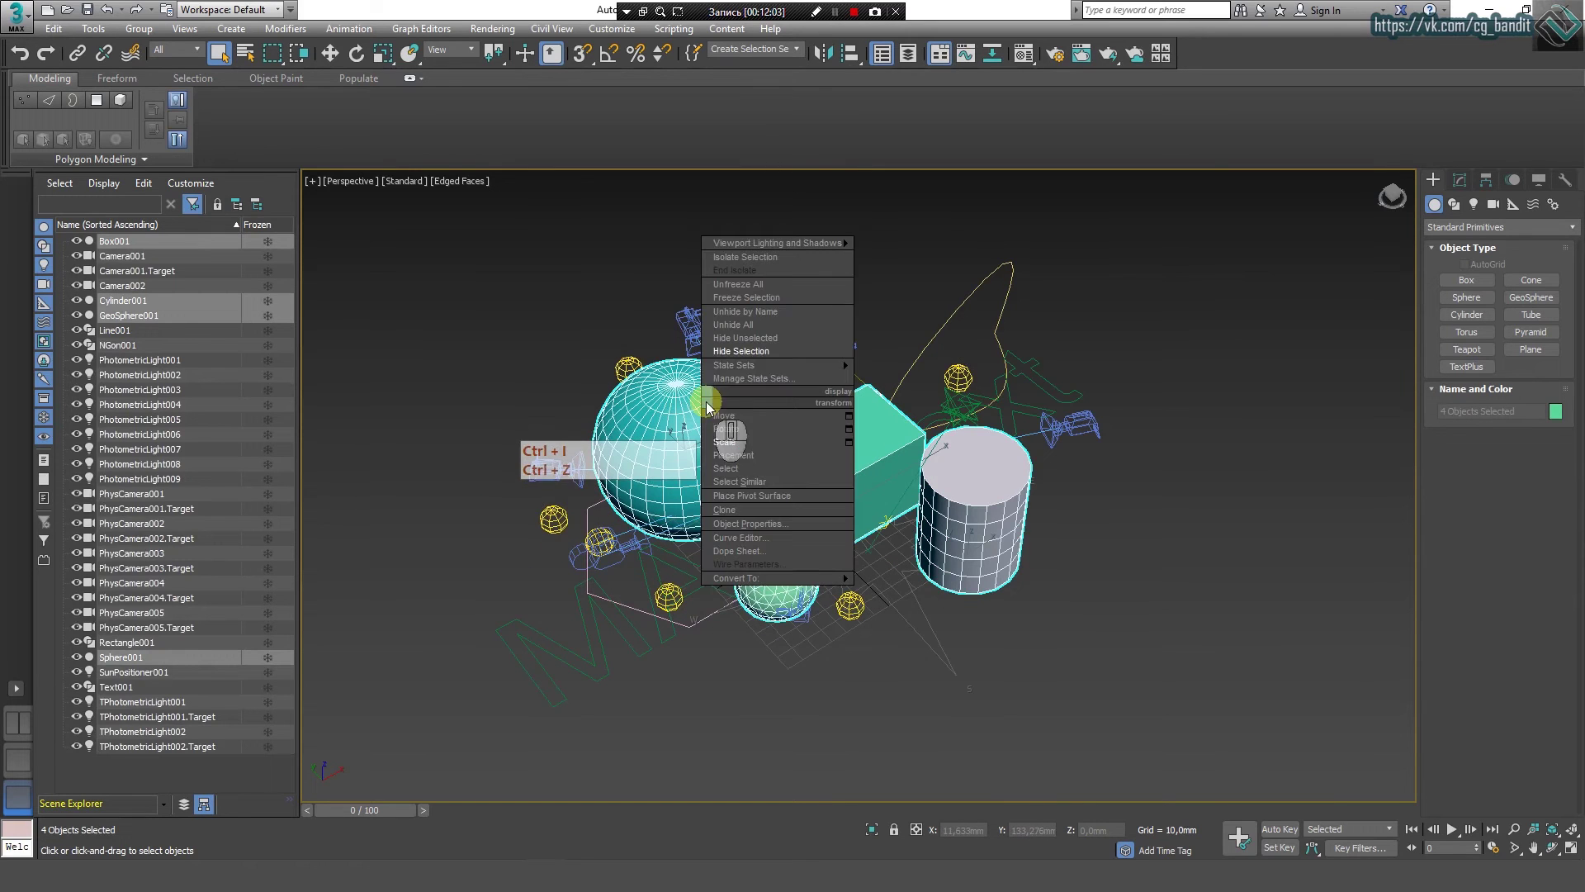
pyautogui.click(721, 352)
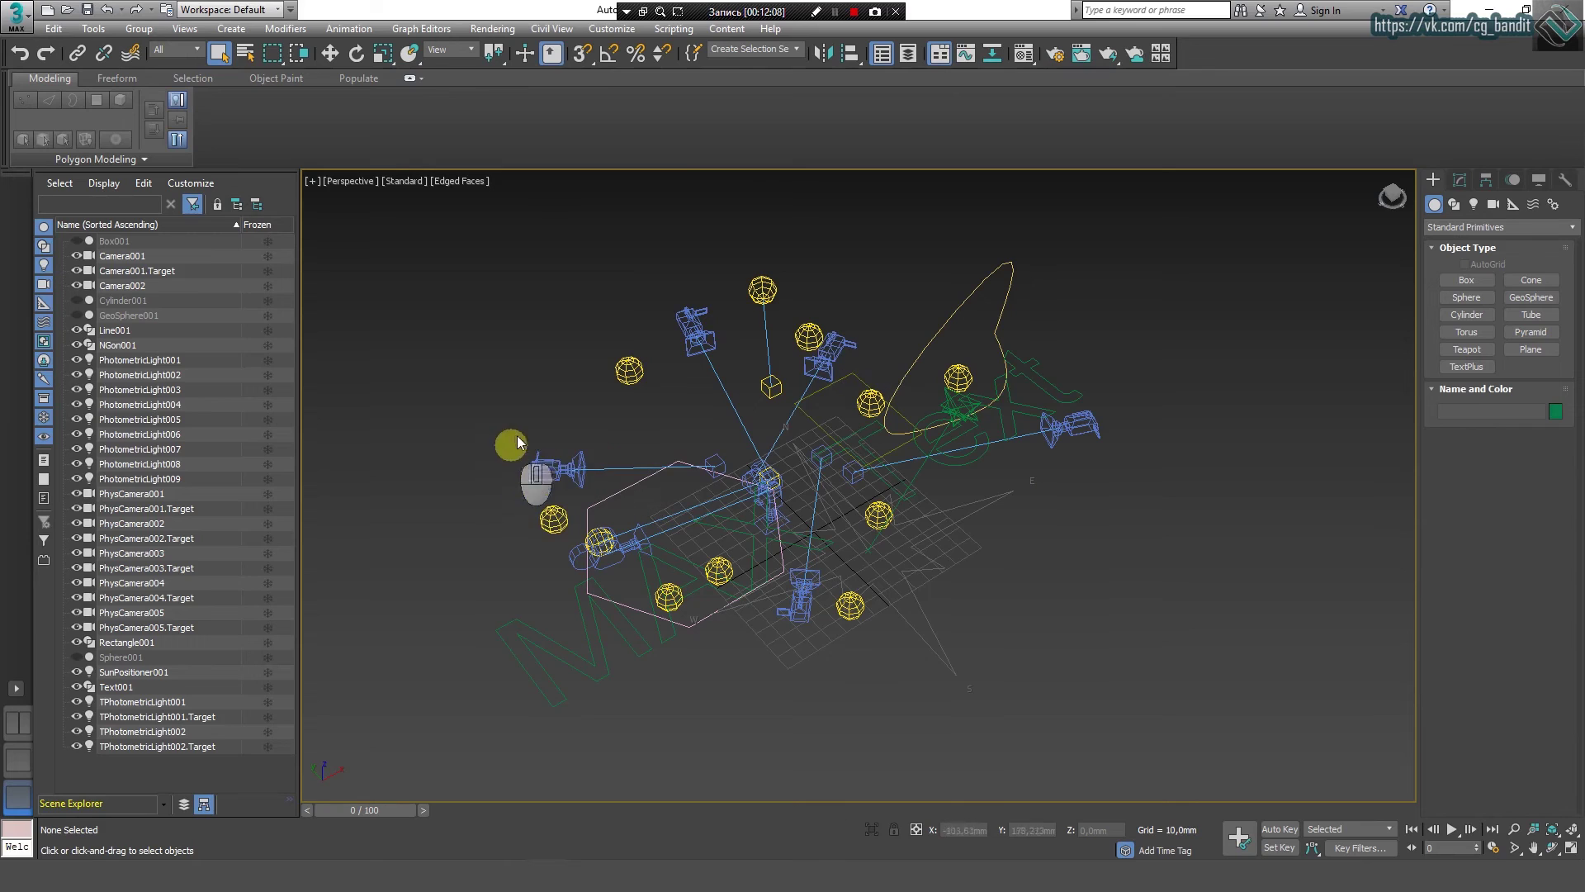
# Step: Hide the remaining unselected objects, and unhide everything in the scene
pyautogui.rightClick(702, 430)
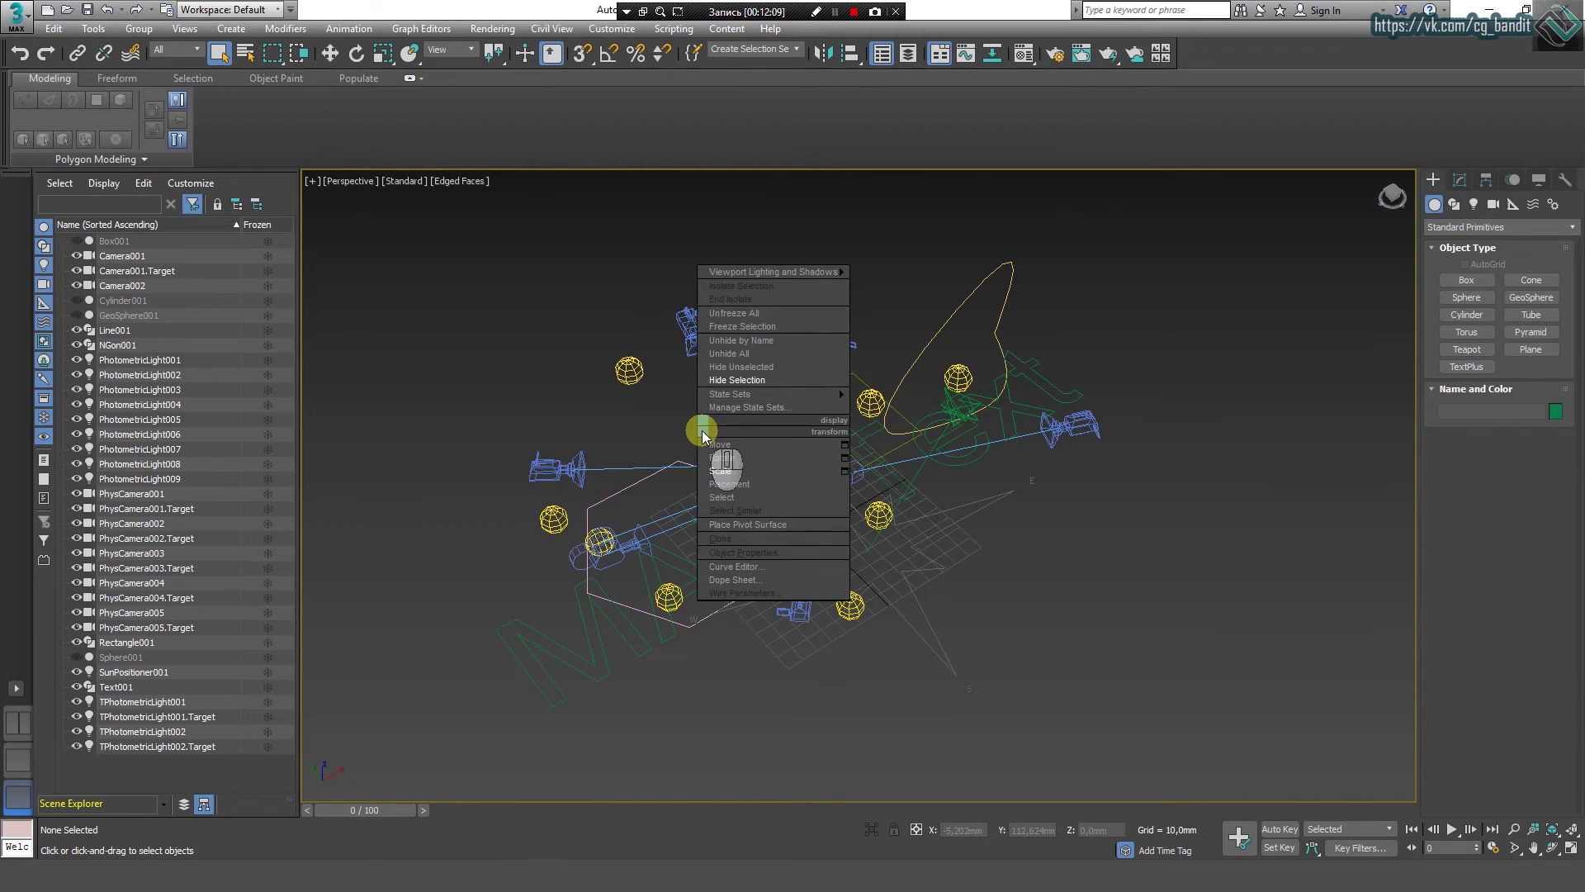
pyautogui.click(730, 368)
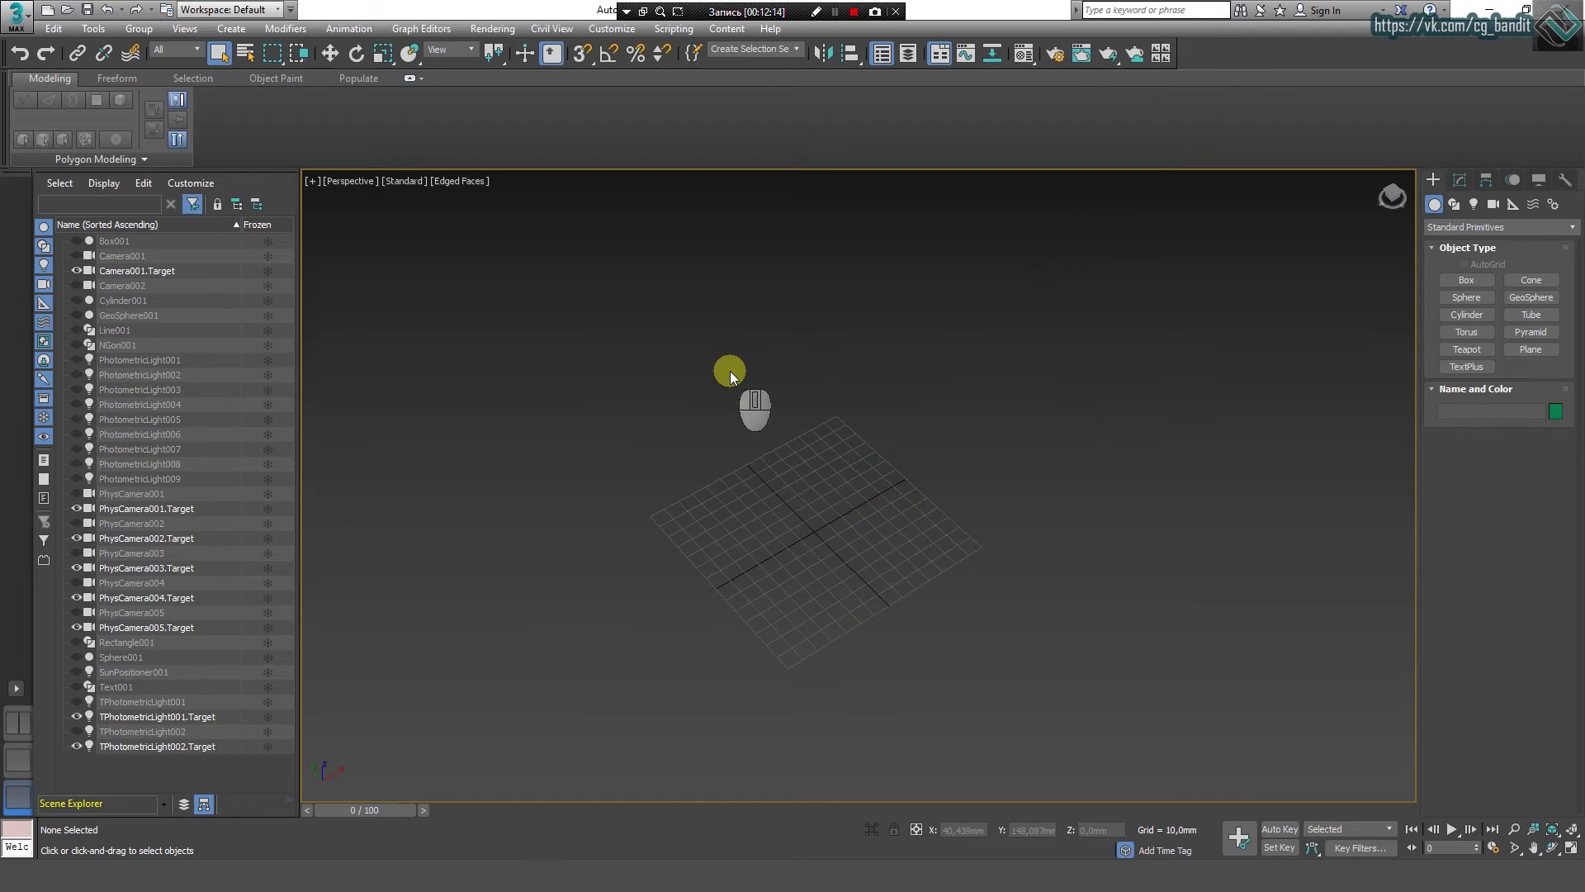
pyautogui.rightClick(730, 370)
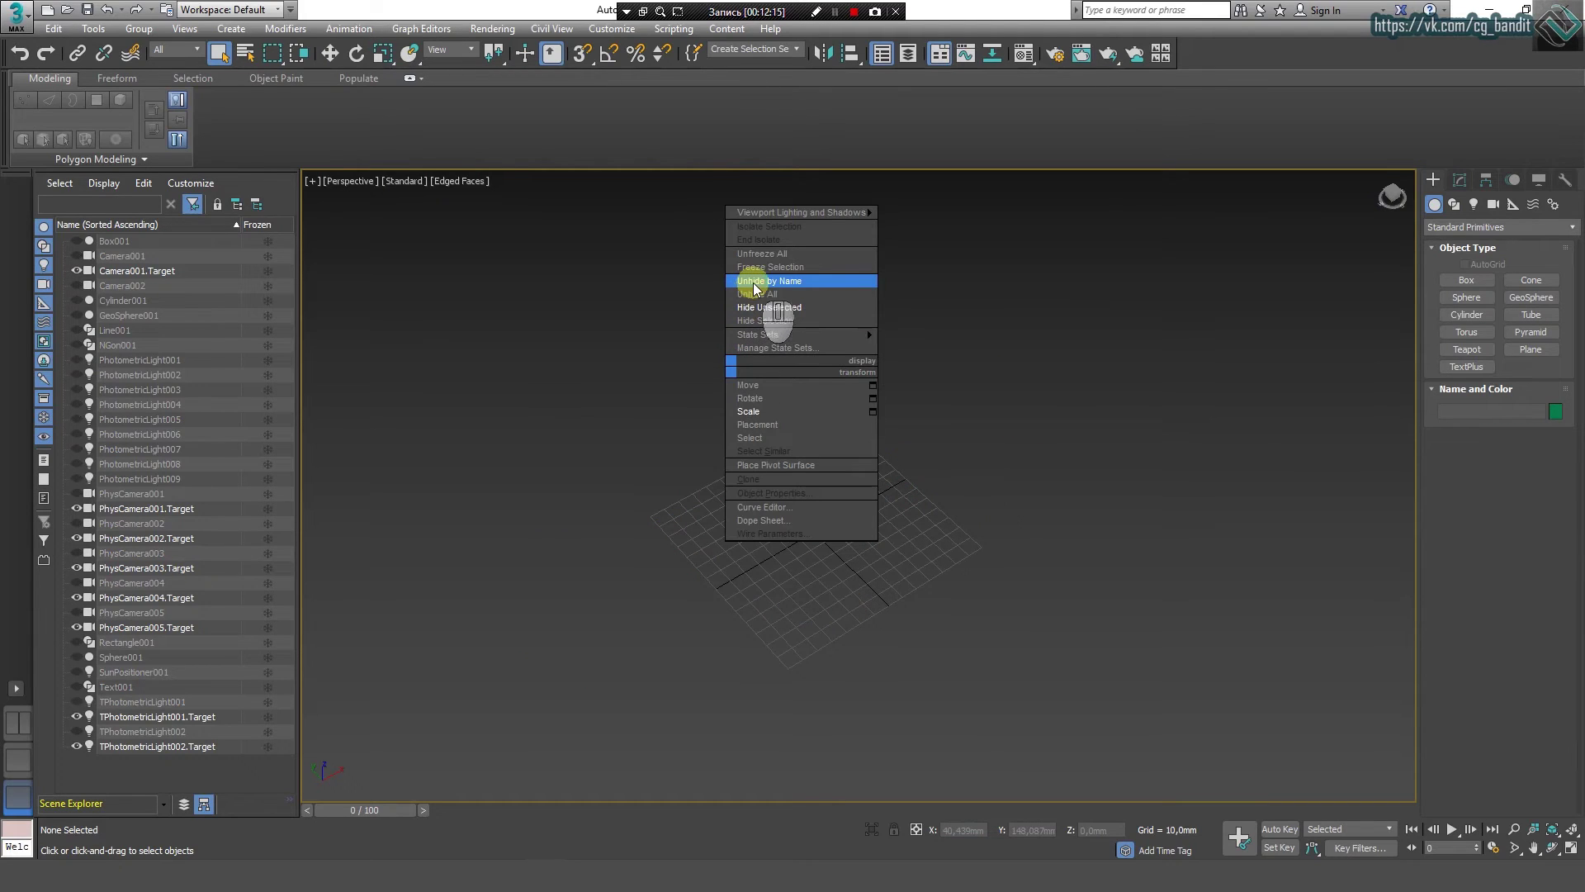
pyautogui.click(794, 294)
pyautogui.rightClick(848, 330)
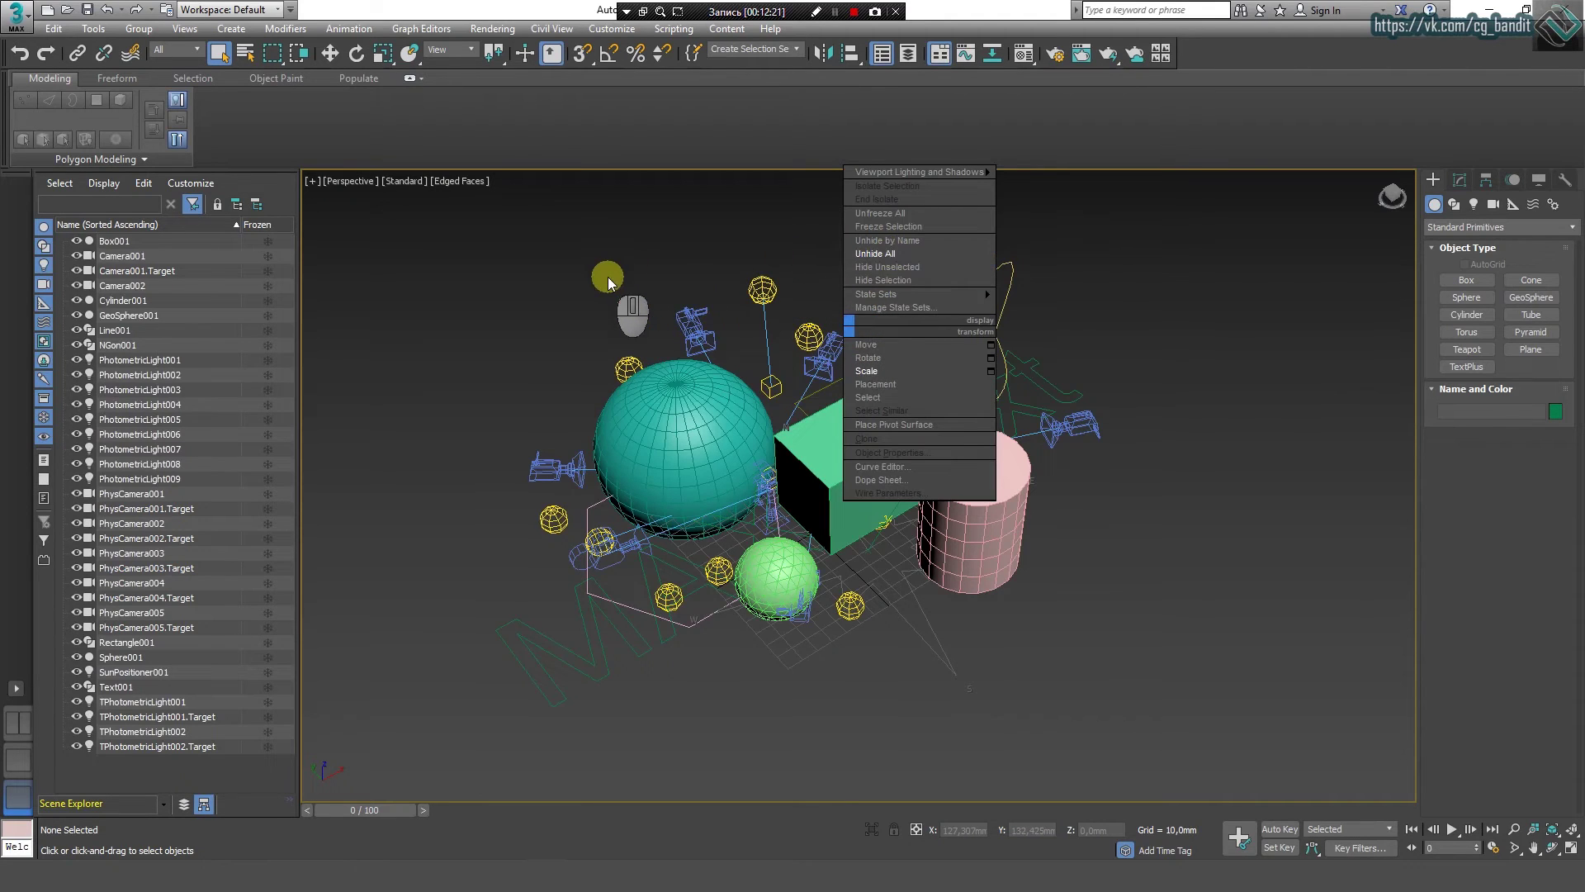
# Step: Select the sphere, box, cylinder and GeoSphere together and toggle their visibility off and on in the Scene Explorer
pyautogui.click(664, 402)
pyautogui.keyDown('ctrl'); pyautogui.click(850, 446); pyautogui.keyUp('ctrl')
pyautogui.keyDown('ctrl'); pyautogui.click(962, 474); pyautogui.keyUp('ctrl')
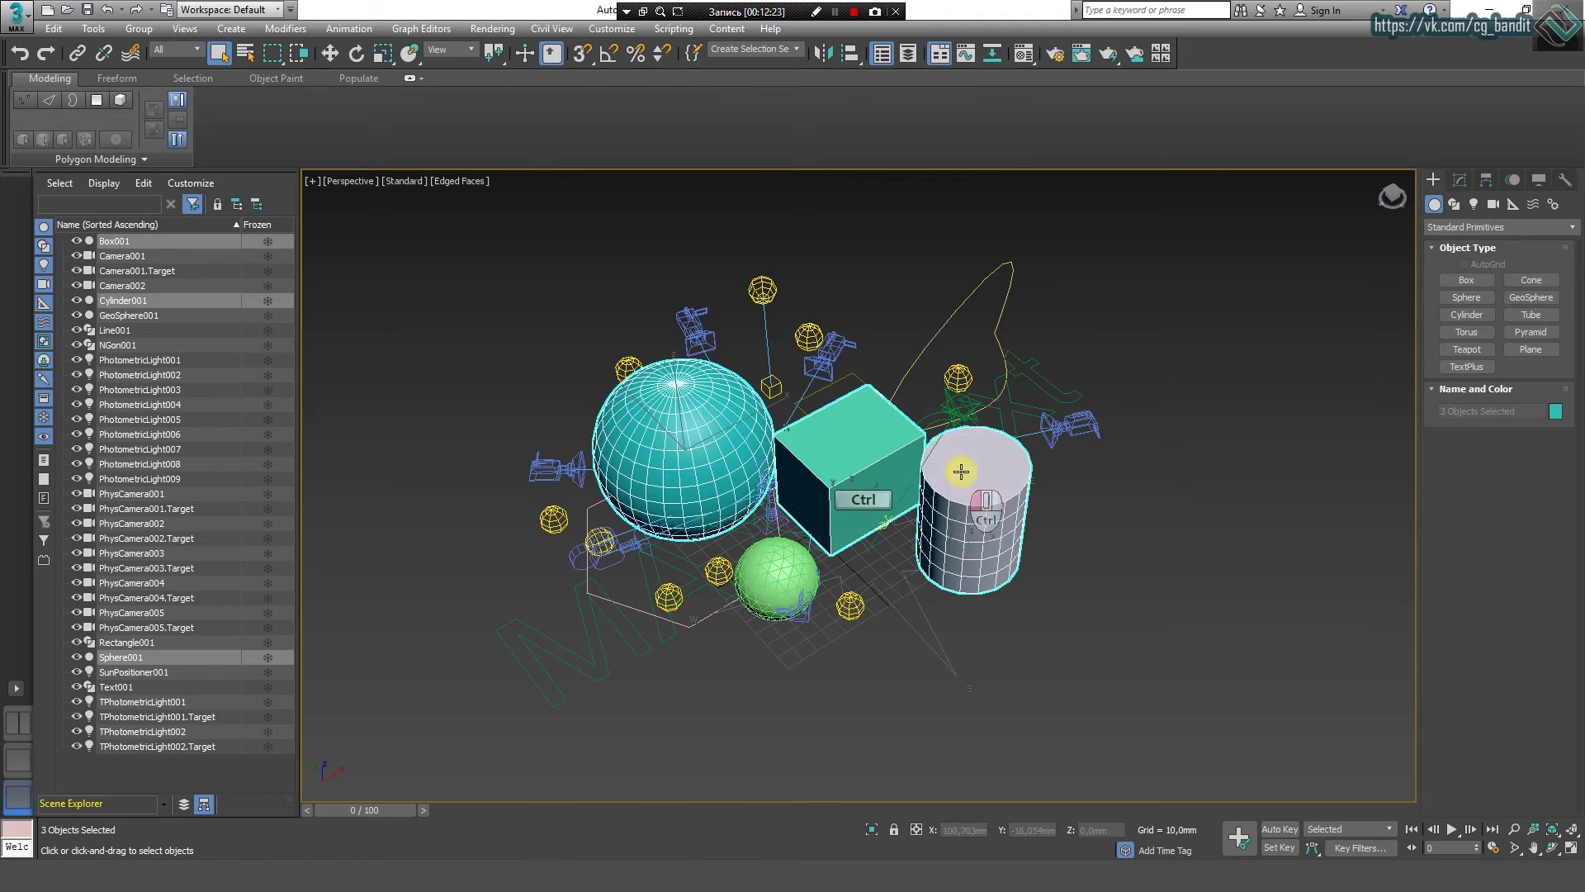
pyautogui.keyDown('ctrl'); pyautogui.click(775, 583); pyautogui.keyUp('ctrl')
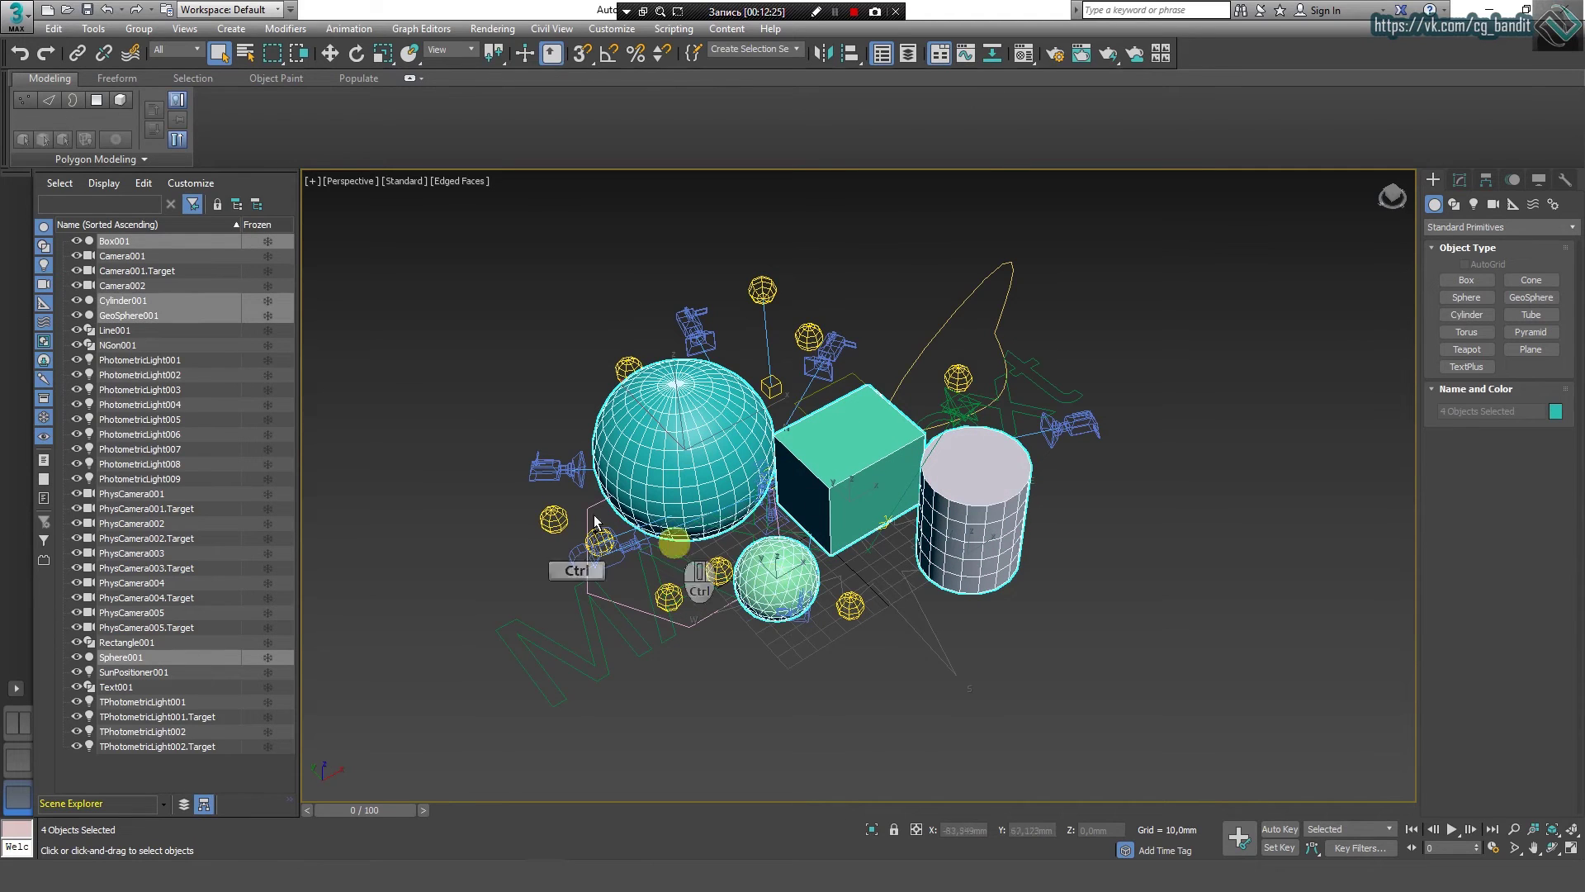
pyautogui.click(78, 315)
pyautogui.click(78, 314)
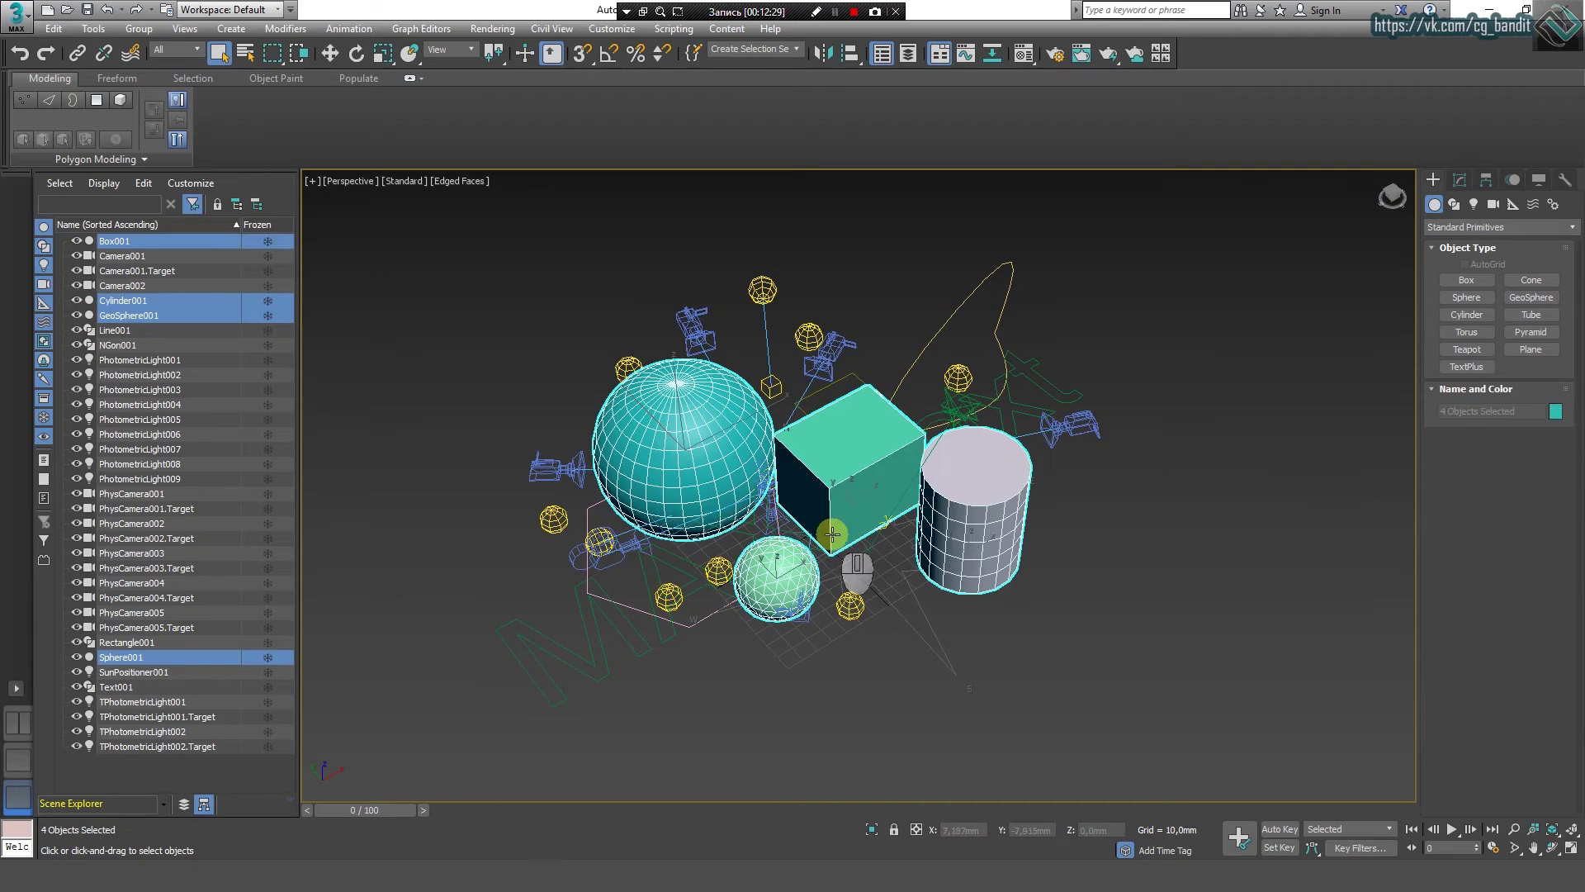
# Step: Invert the selection and hide all cameras, lights, shapes and helpers so only the four primitives stay displayed
pyautogui.hotkey('ctrl', 'i')
pyautogui.rightClick(863, 340)
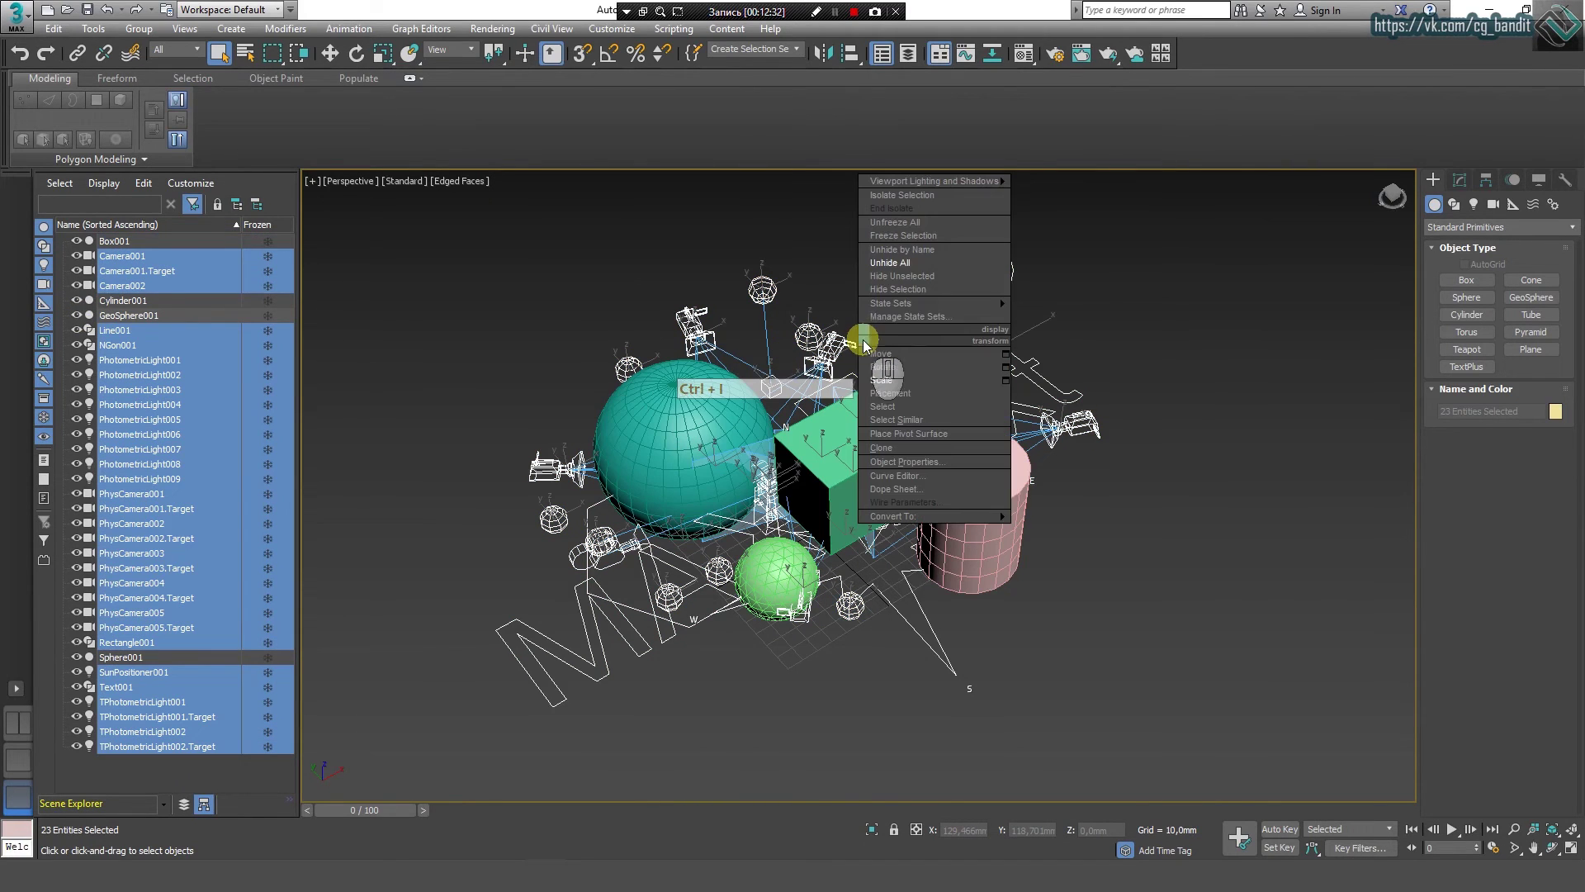
pyautogui.click(903, 291)
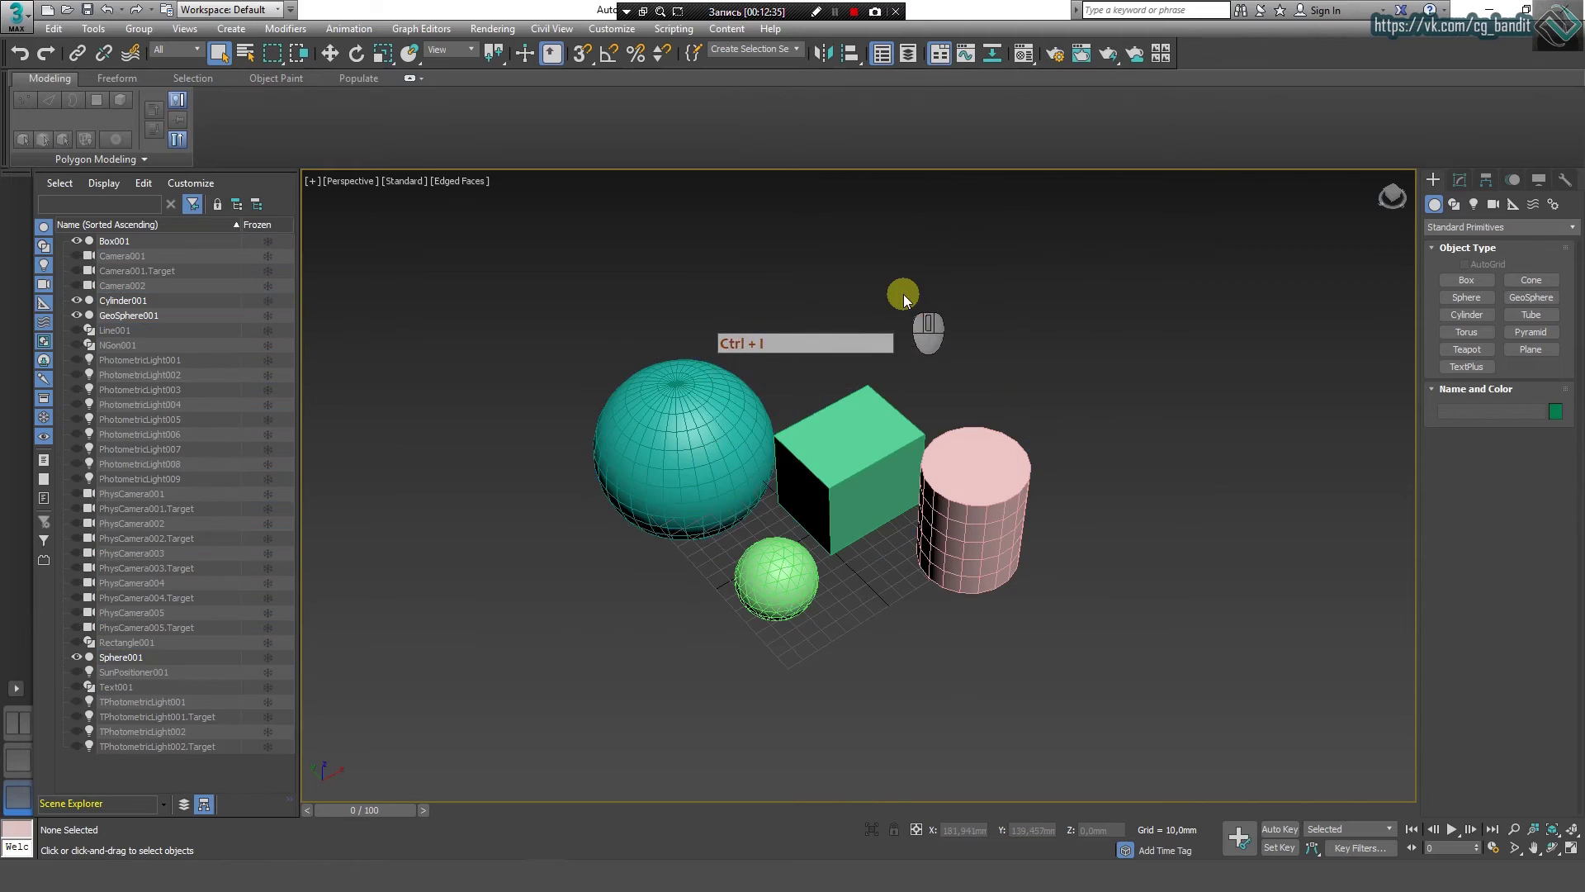
# Step: Unhide Camera001, Camera001.Target, Camera002, Line001, NGon001 and PhotometricLight002 individually in the Scene Explorer
pyautogui.click(74, 256)
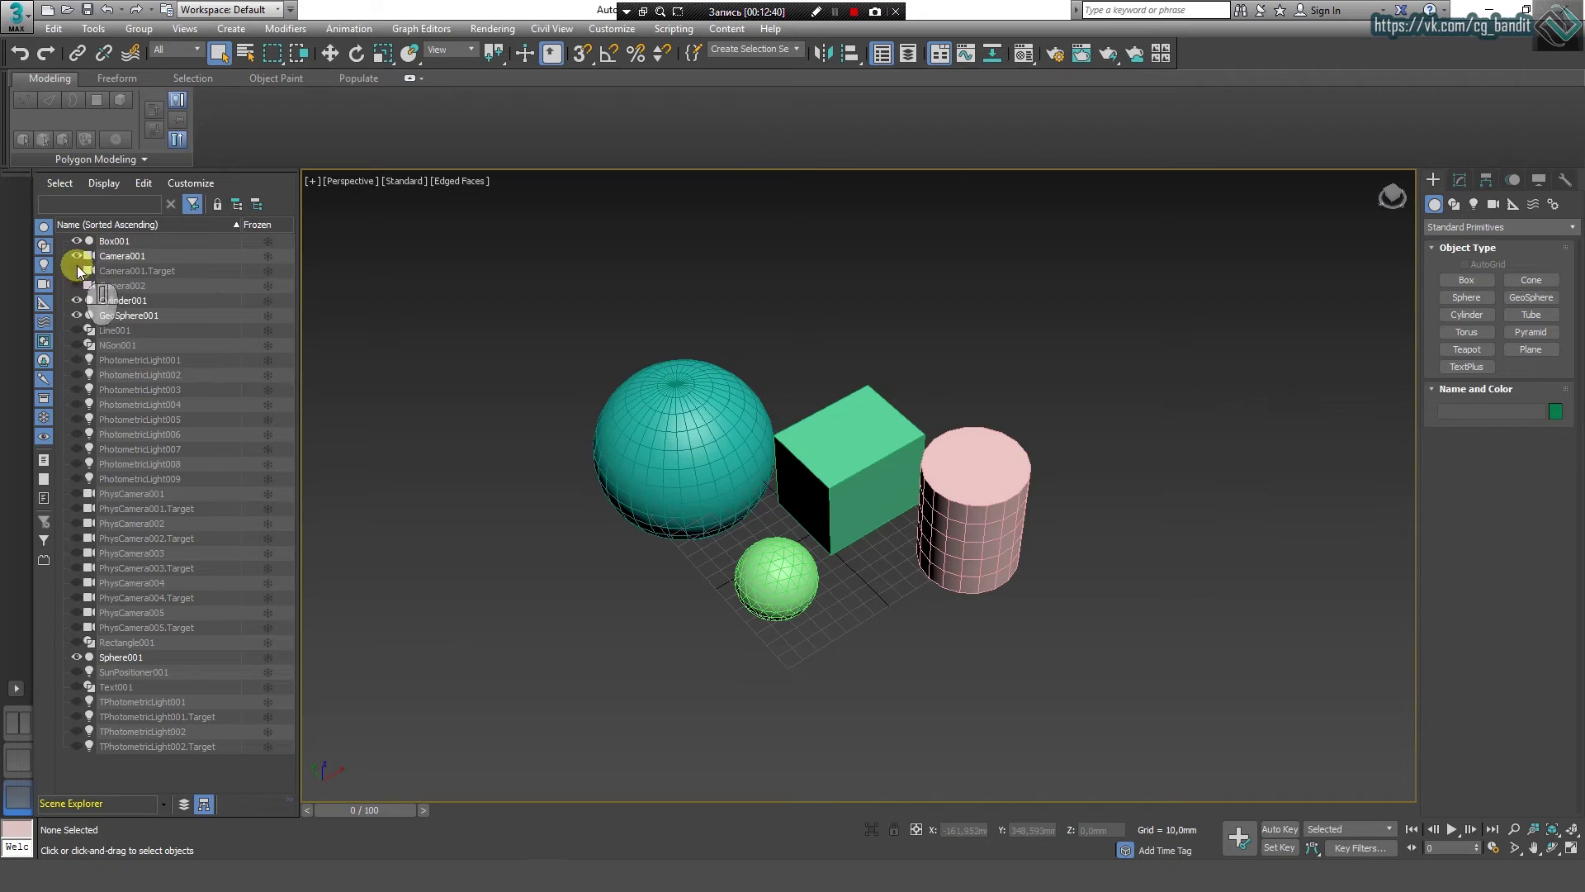
pyautogui.click(76, 271)
pyautogui.click(76, 284)
pyautogui.click(74, 330)
pyautogui.click(76, 345)
pyautogui.click(77, 375)
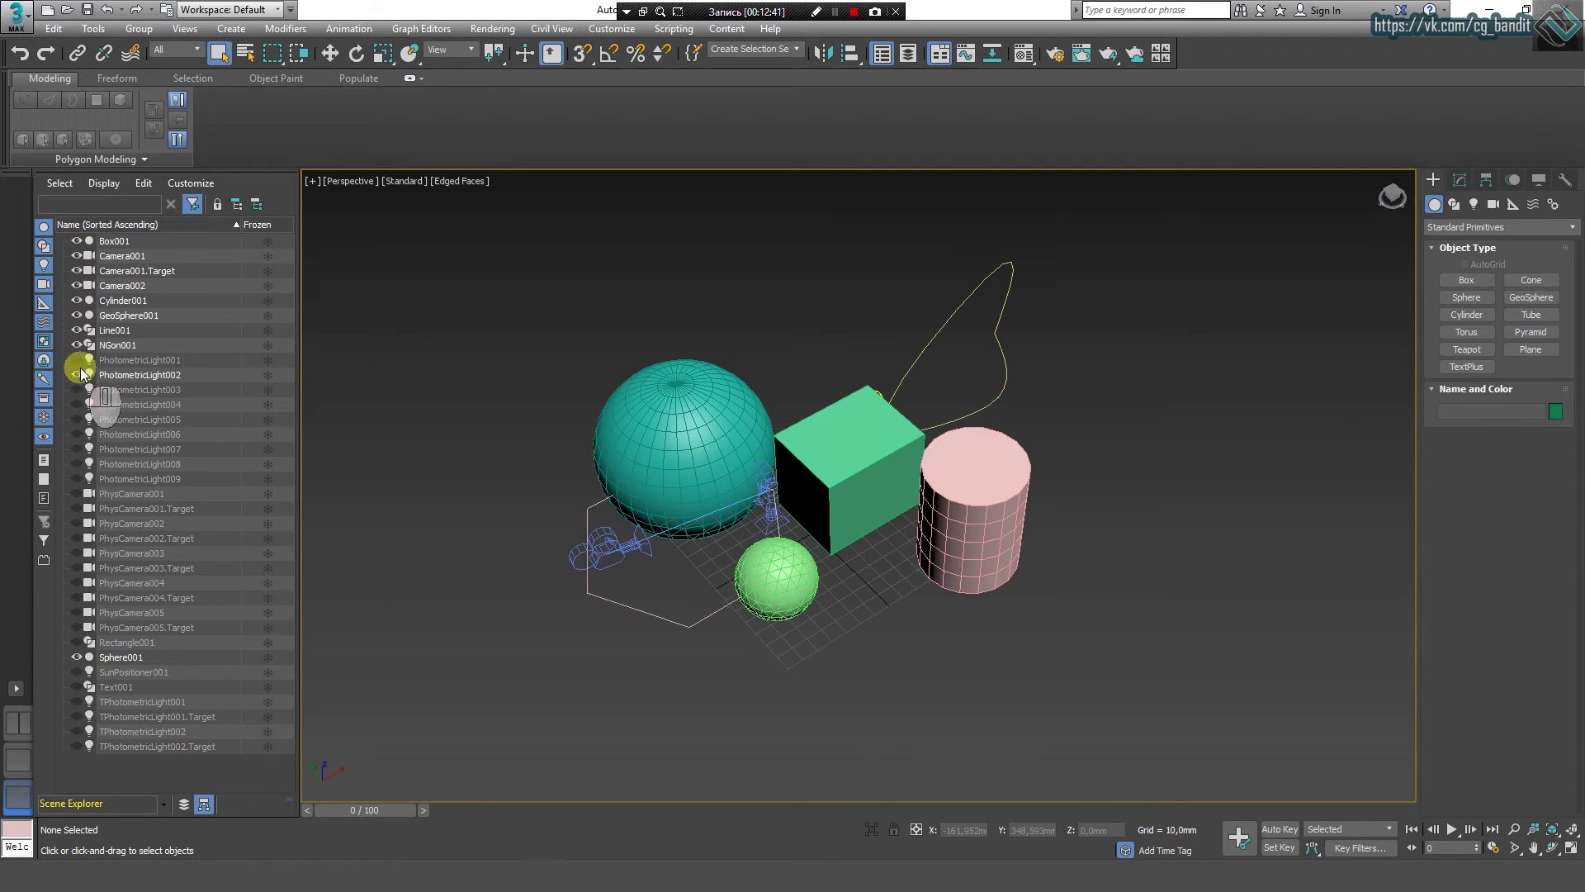
# Step: Select the range from PhotometricLight001 to PhysCamera005.Target in the Scene Explorer and unhide it all at once
pyautogui.click(126, 361)
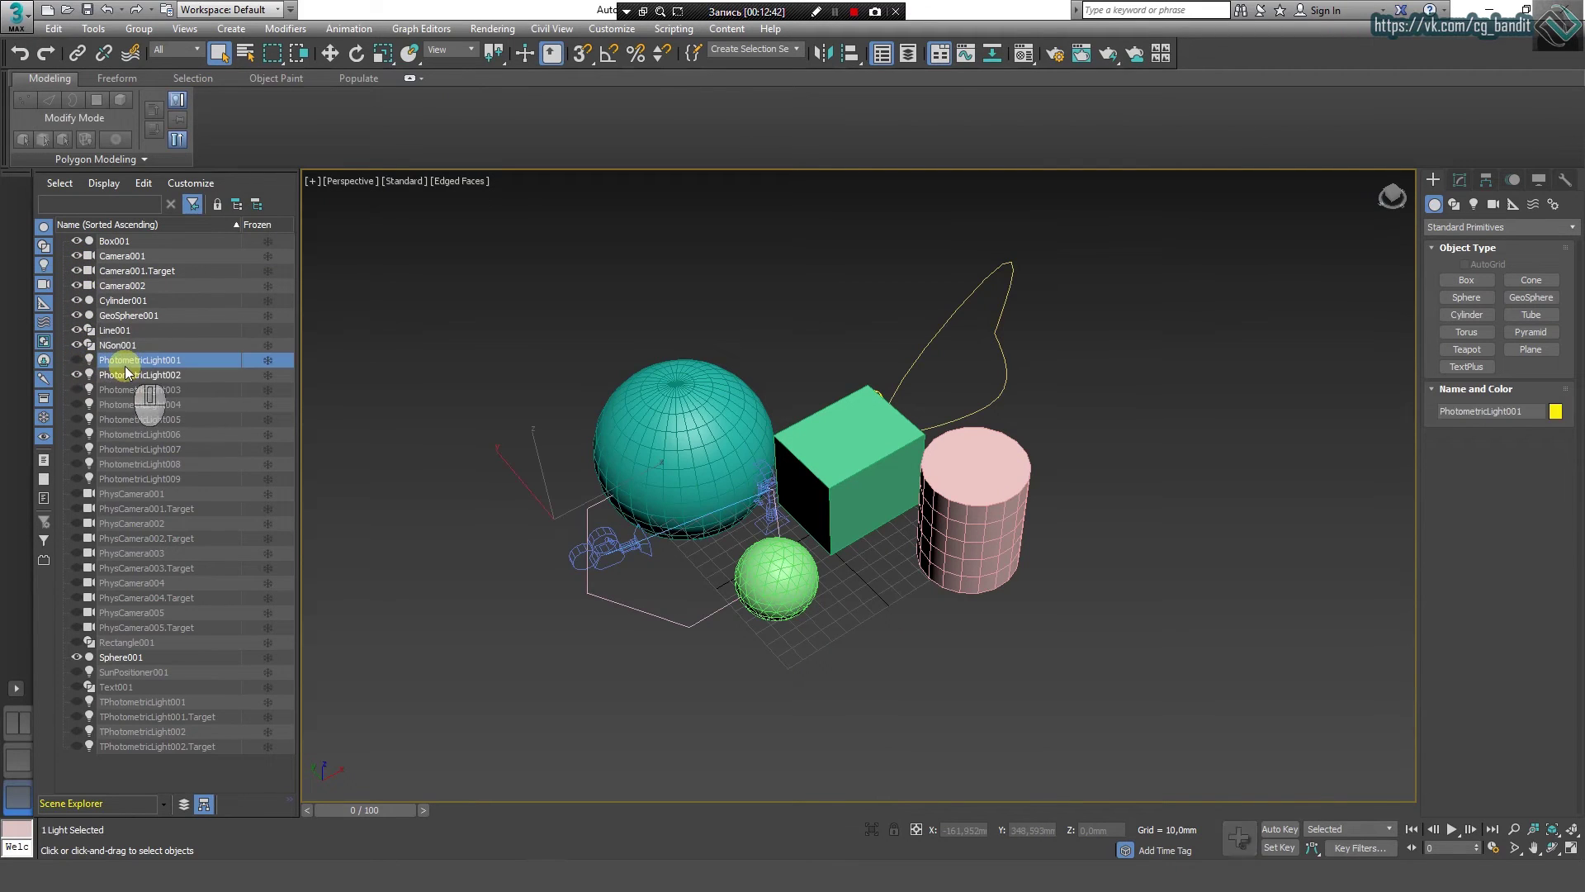
pyautogui.keyDown('shift'); pyautogui.click(142, 633); pyautogui.keyUp('shift')
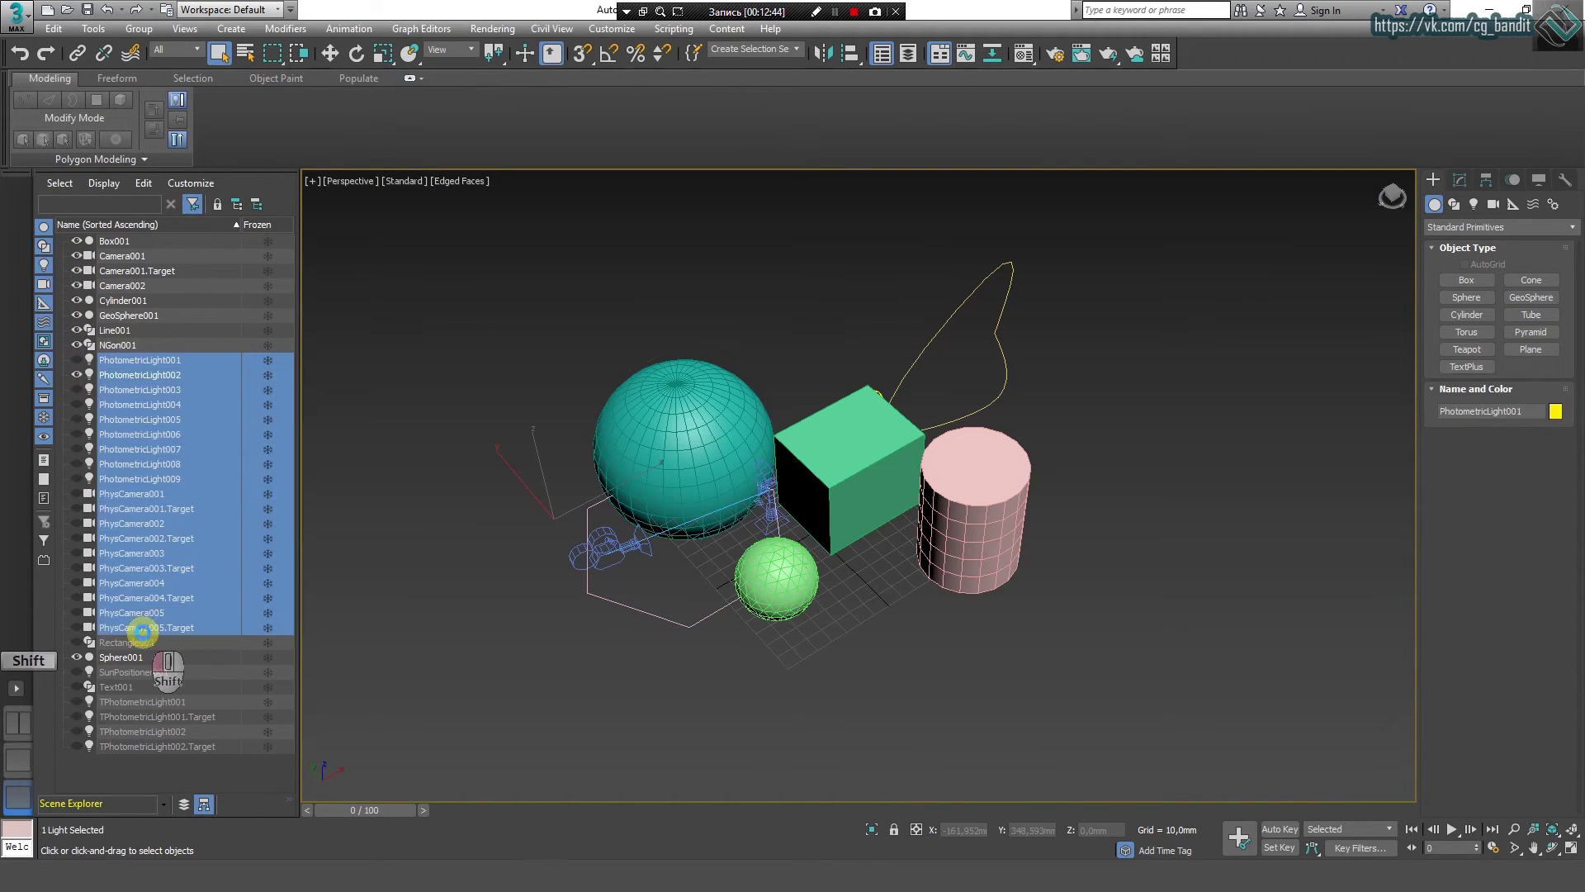
pyautogui.click(76, 360)
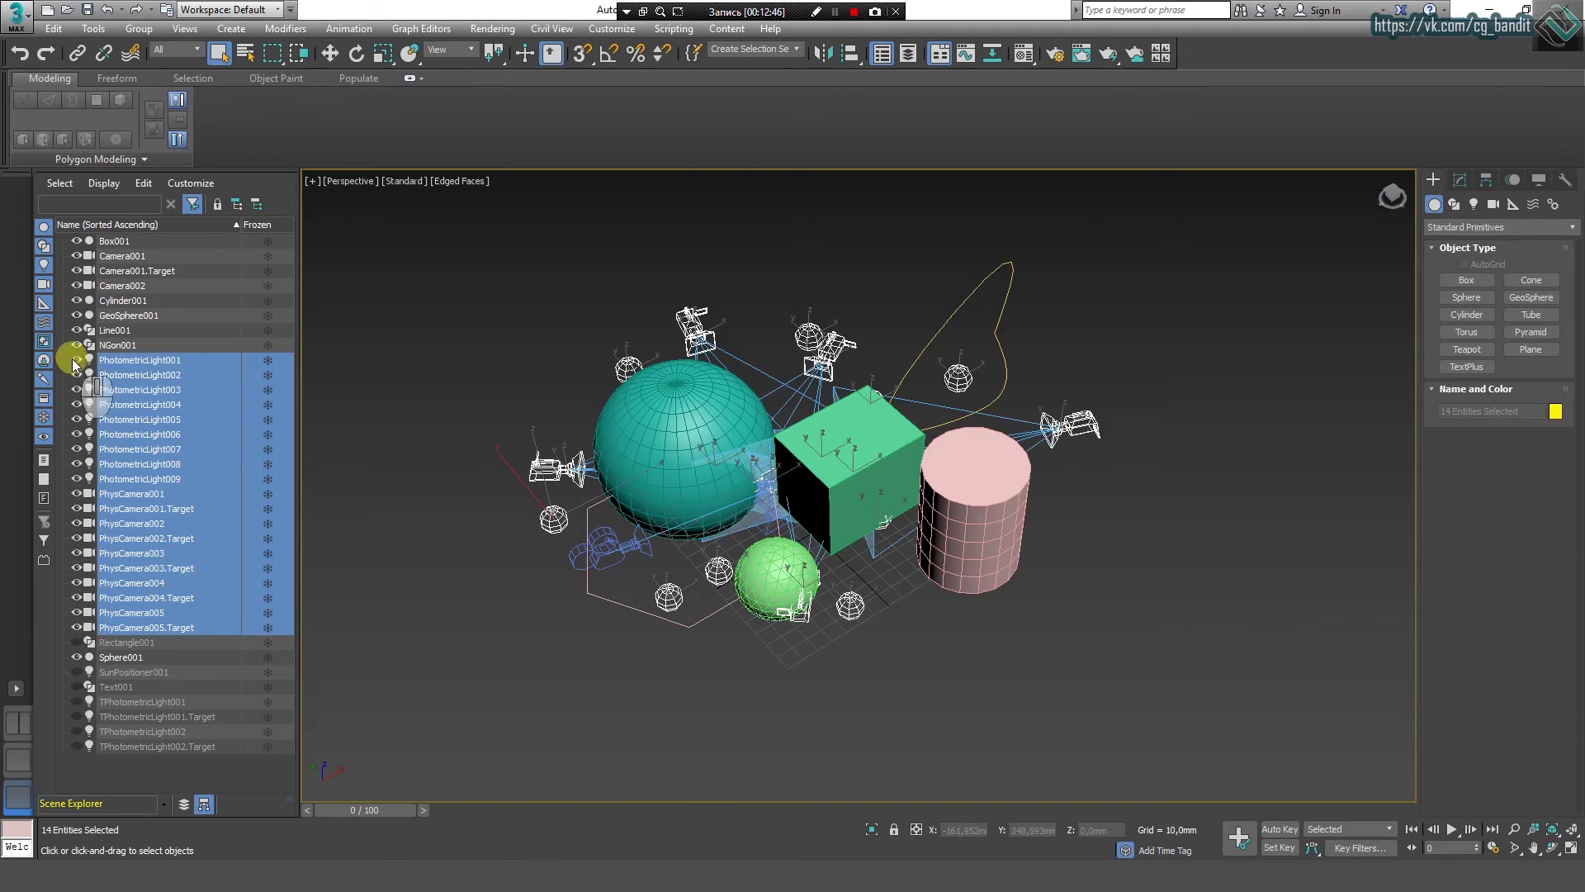
# Step: Unhide Rectangle001, SunPositioner001, Text001 and both TPhotometricLights with their targets one by one, and clear the selection
pyautogui.click(76, 642)
pyautogui.click(76, 672)
pyautogui.click(76, 687)
pyautogui.click(76, 701)
pyautogui.click(76, 717)
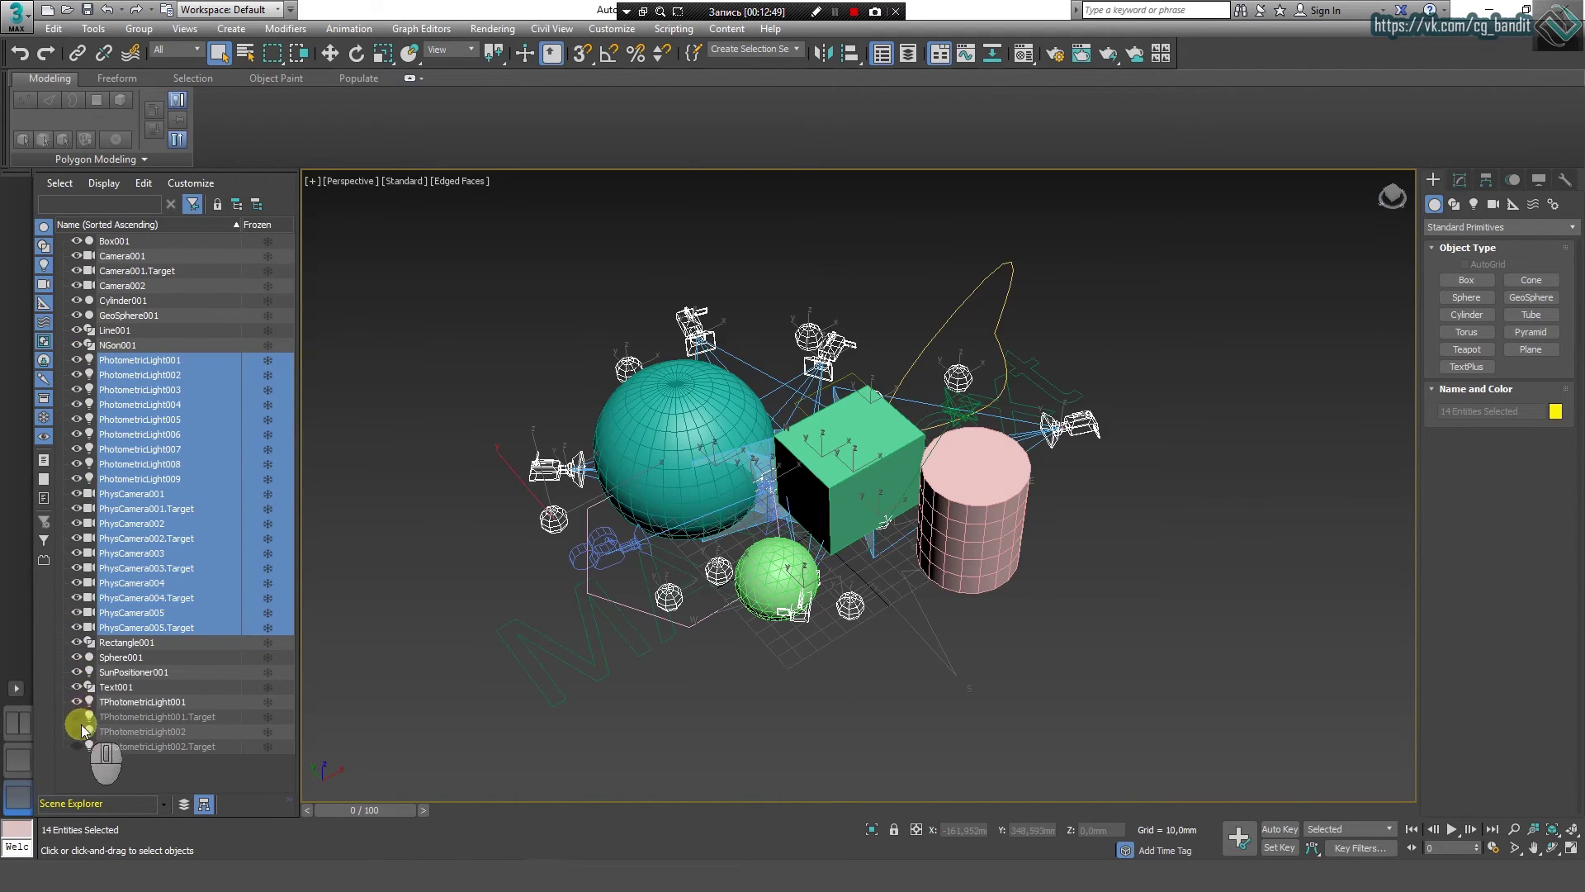
pyautogui.click(76, 732)
pyautogui.click(76, 746)
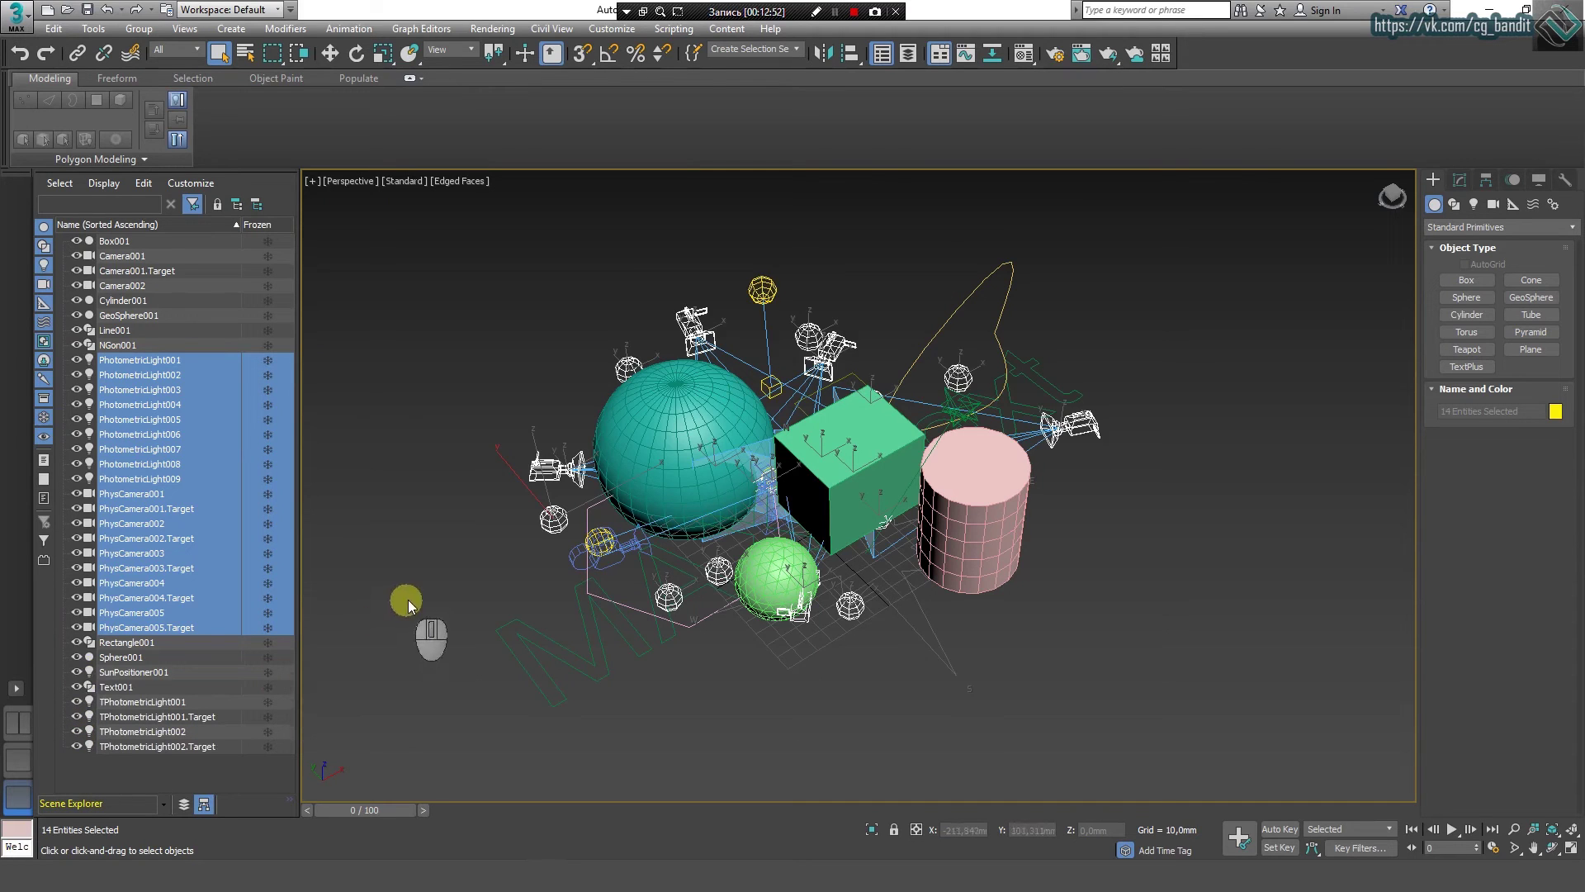
pyautogui.click(393, 538)
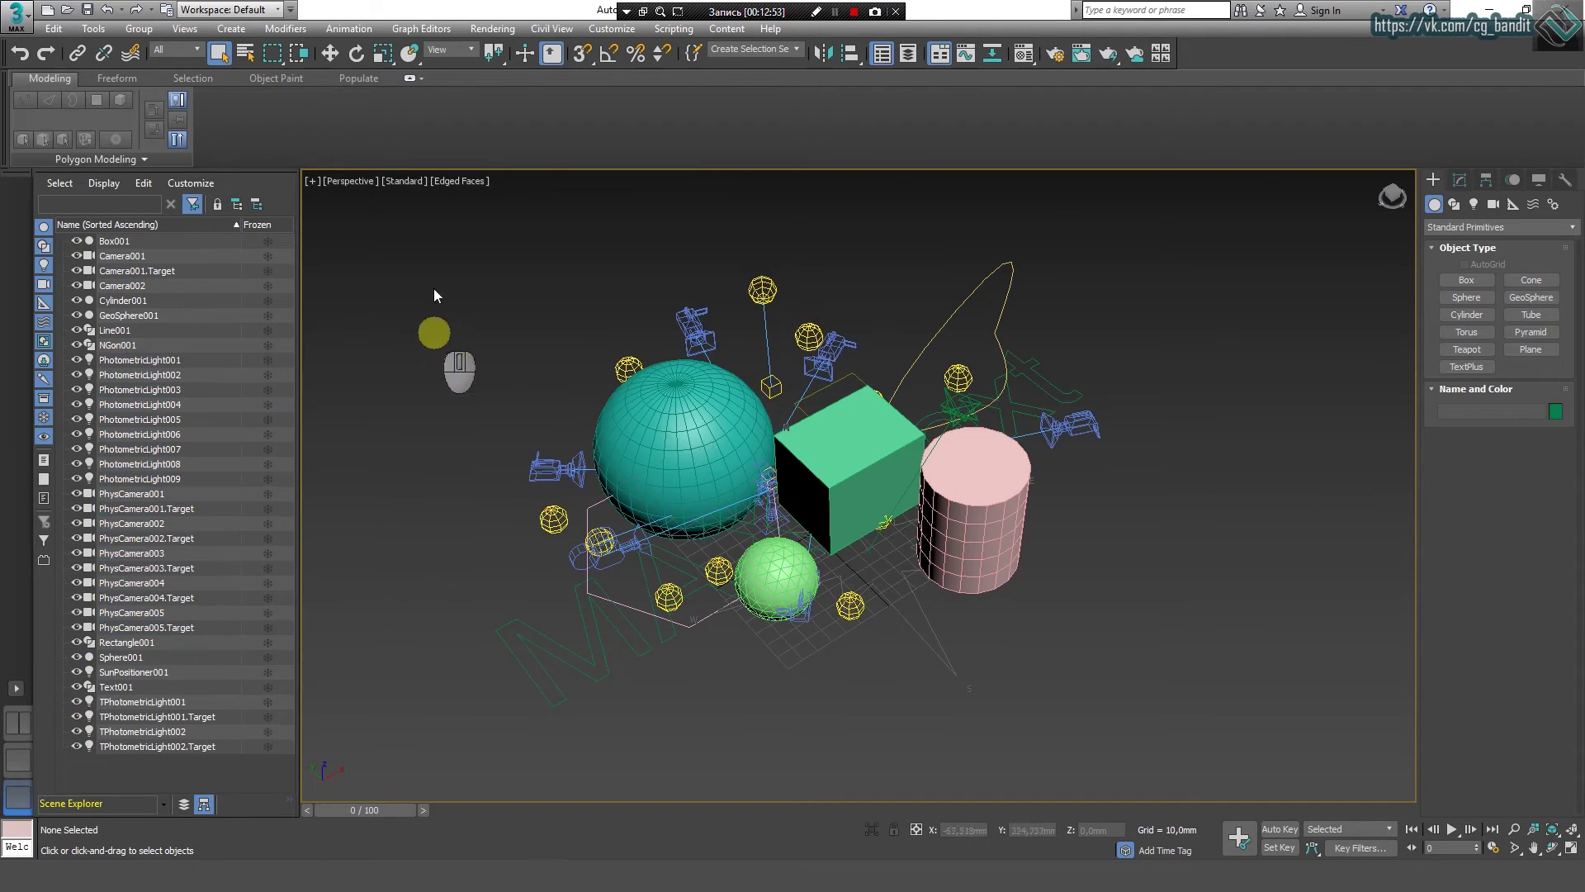
# Step: Select all objects in the viewport with a region around them and hide the selection
pyautogui.moveTo(453, 222); pyautogui.dragTo(1142, 703)
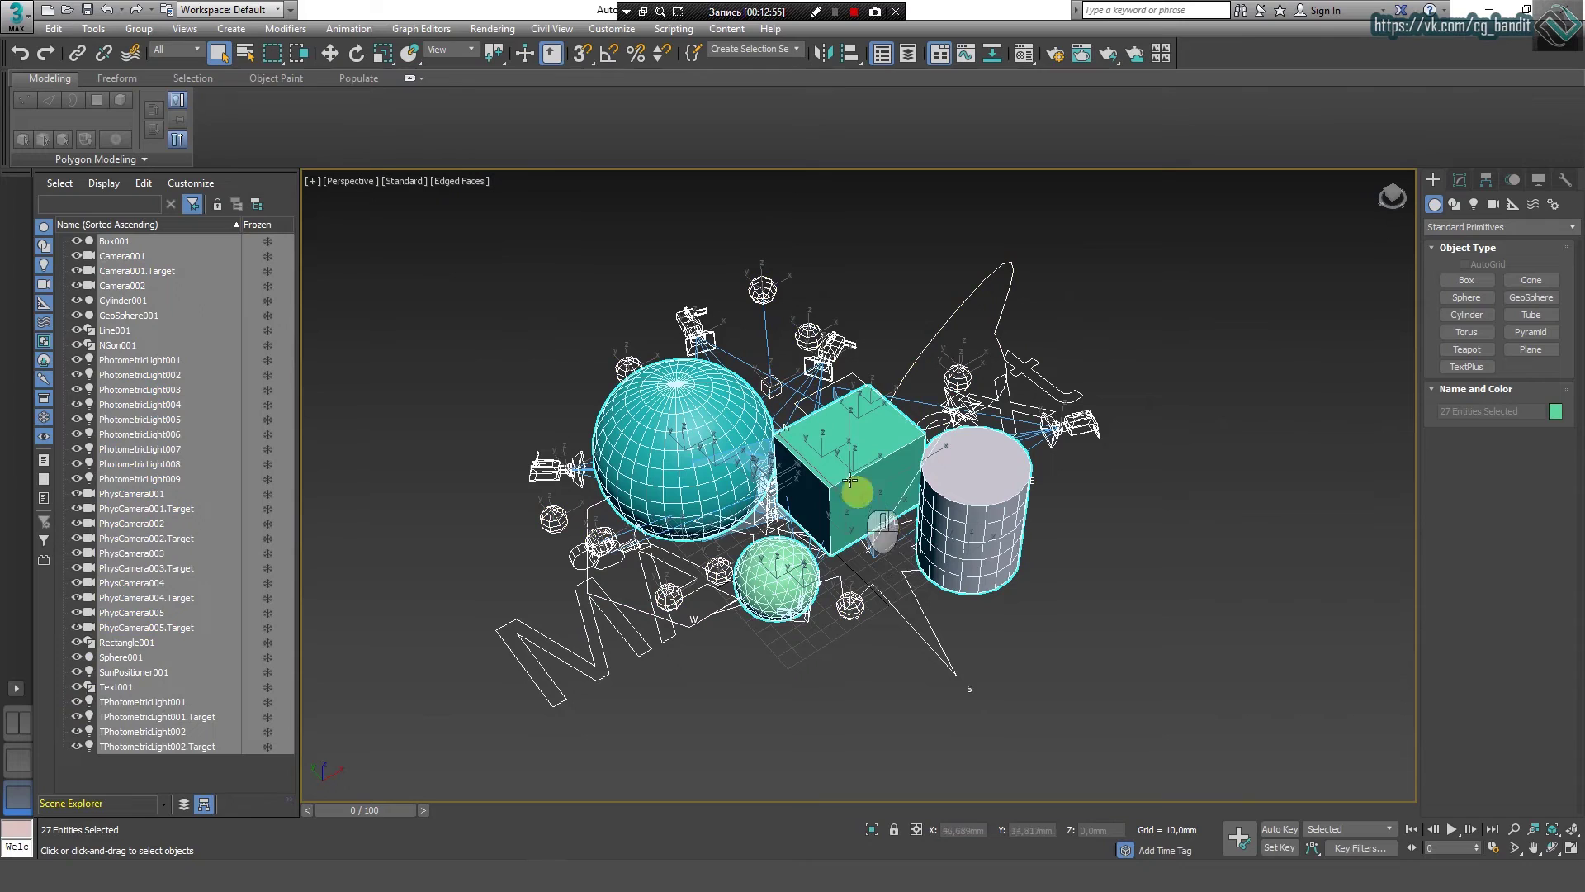
pyautogui.rightClick(846, 455)
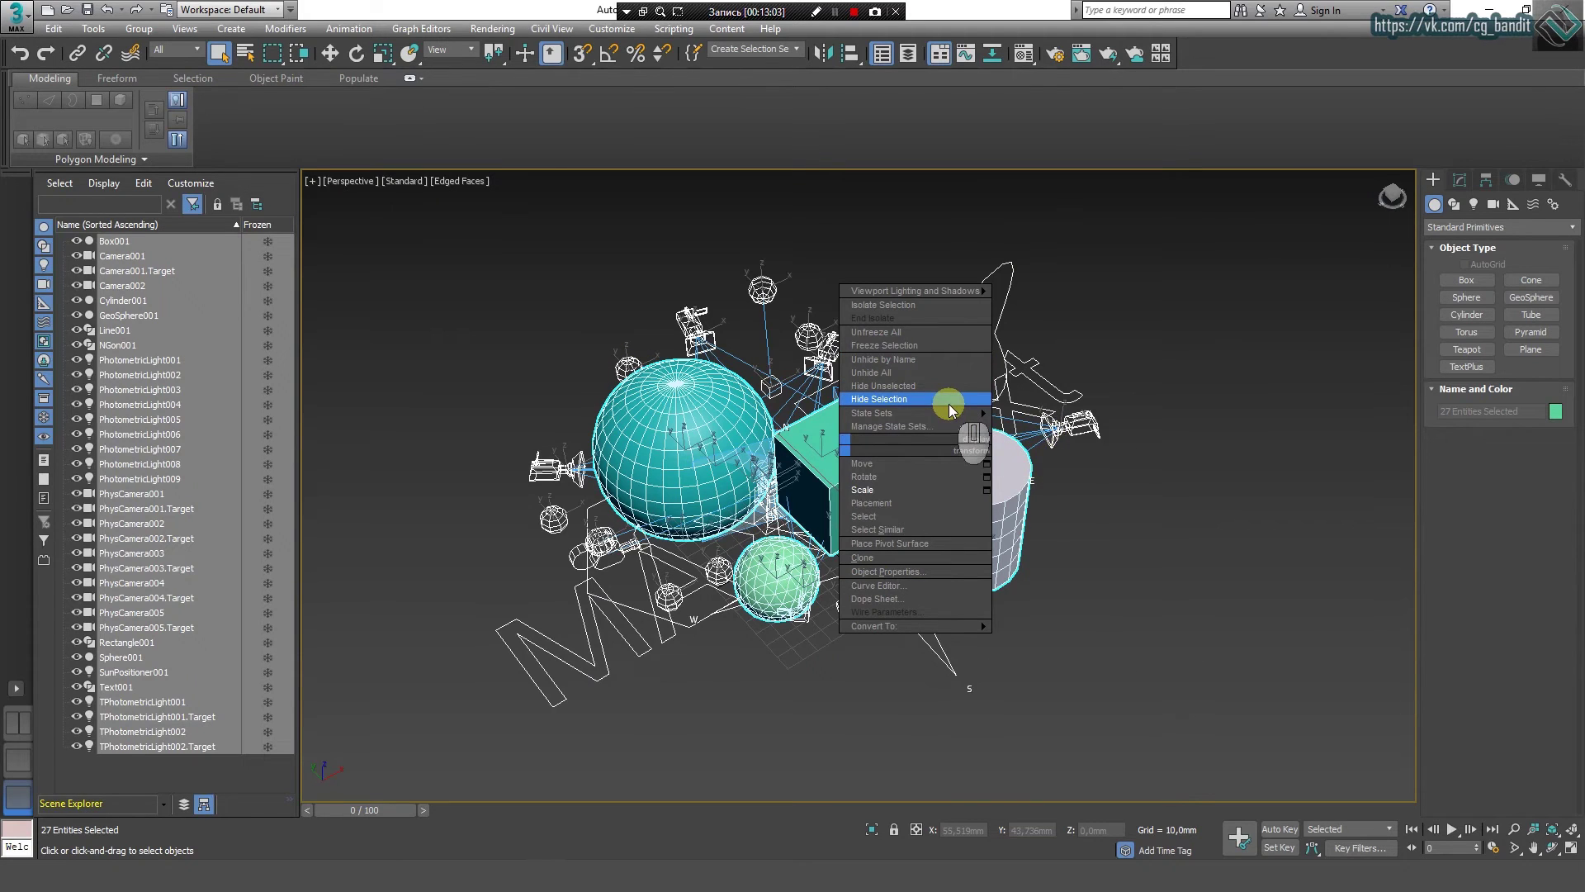
pyautogui.click(949, 403)
# Step: Unhide all objects in the scene and select the cylinder
pyautogui.rightClick(822, 398)
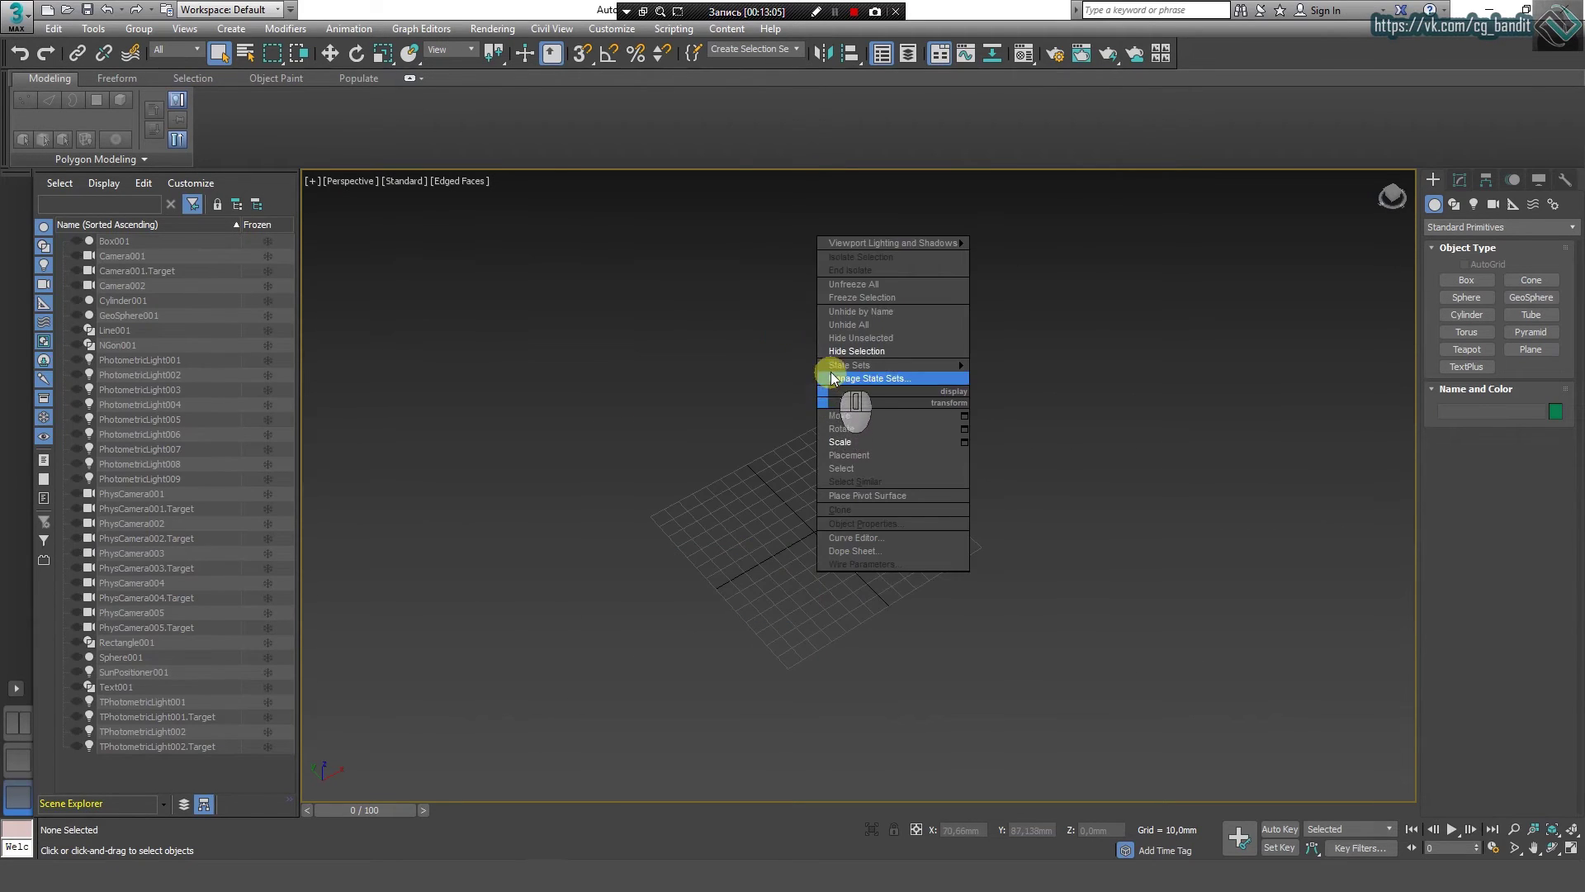
pyautogui.moveTo(834, 372)
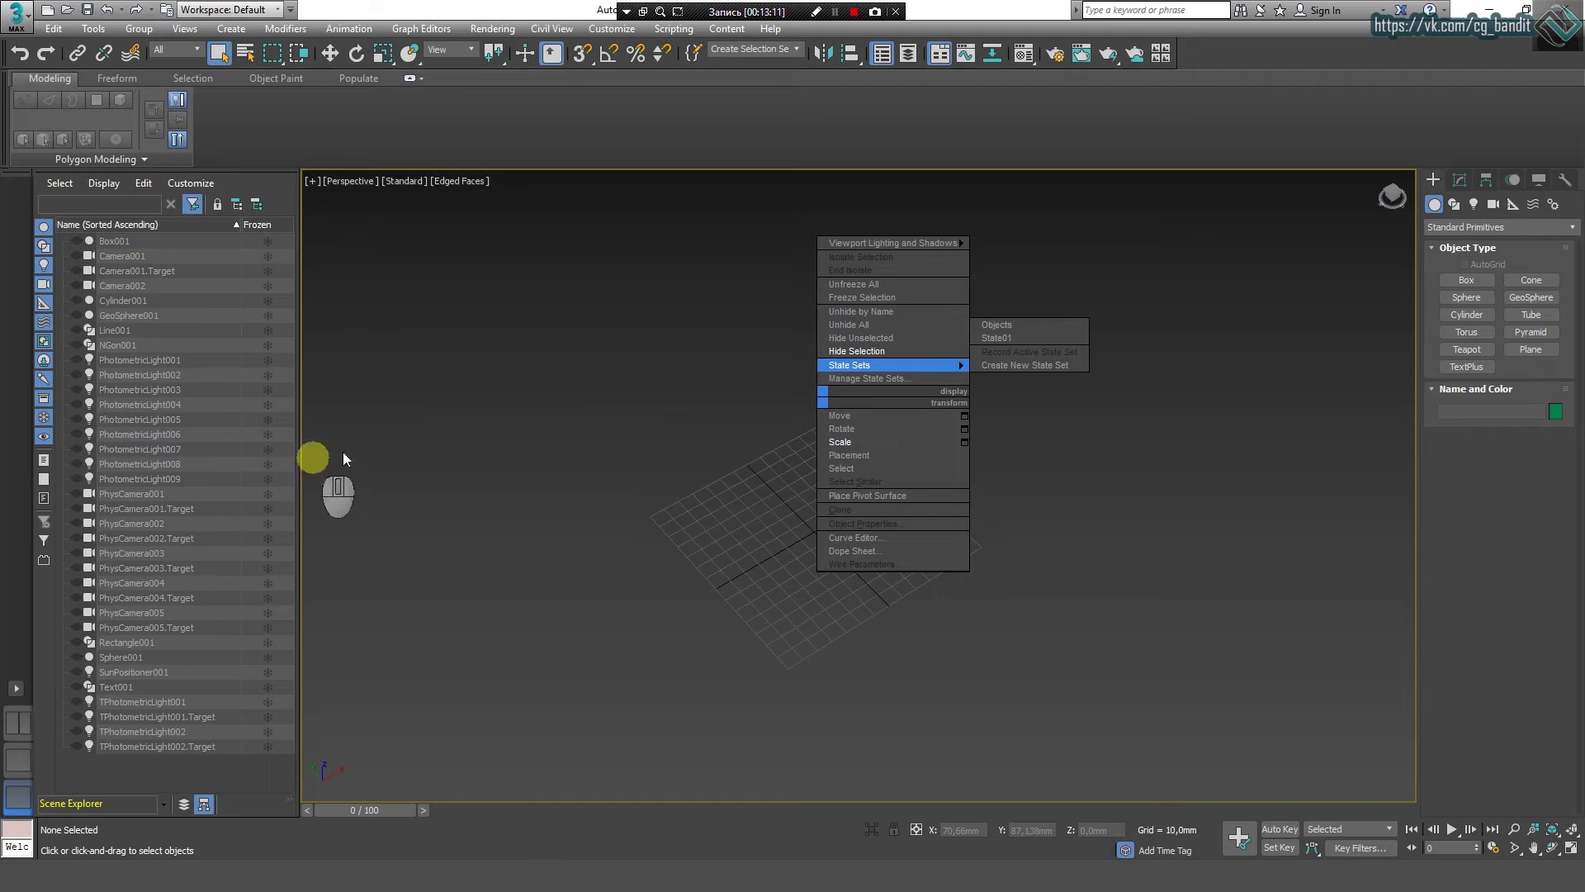
pyautogui.click(846, 327)
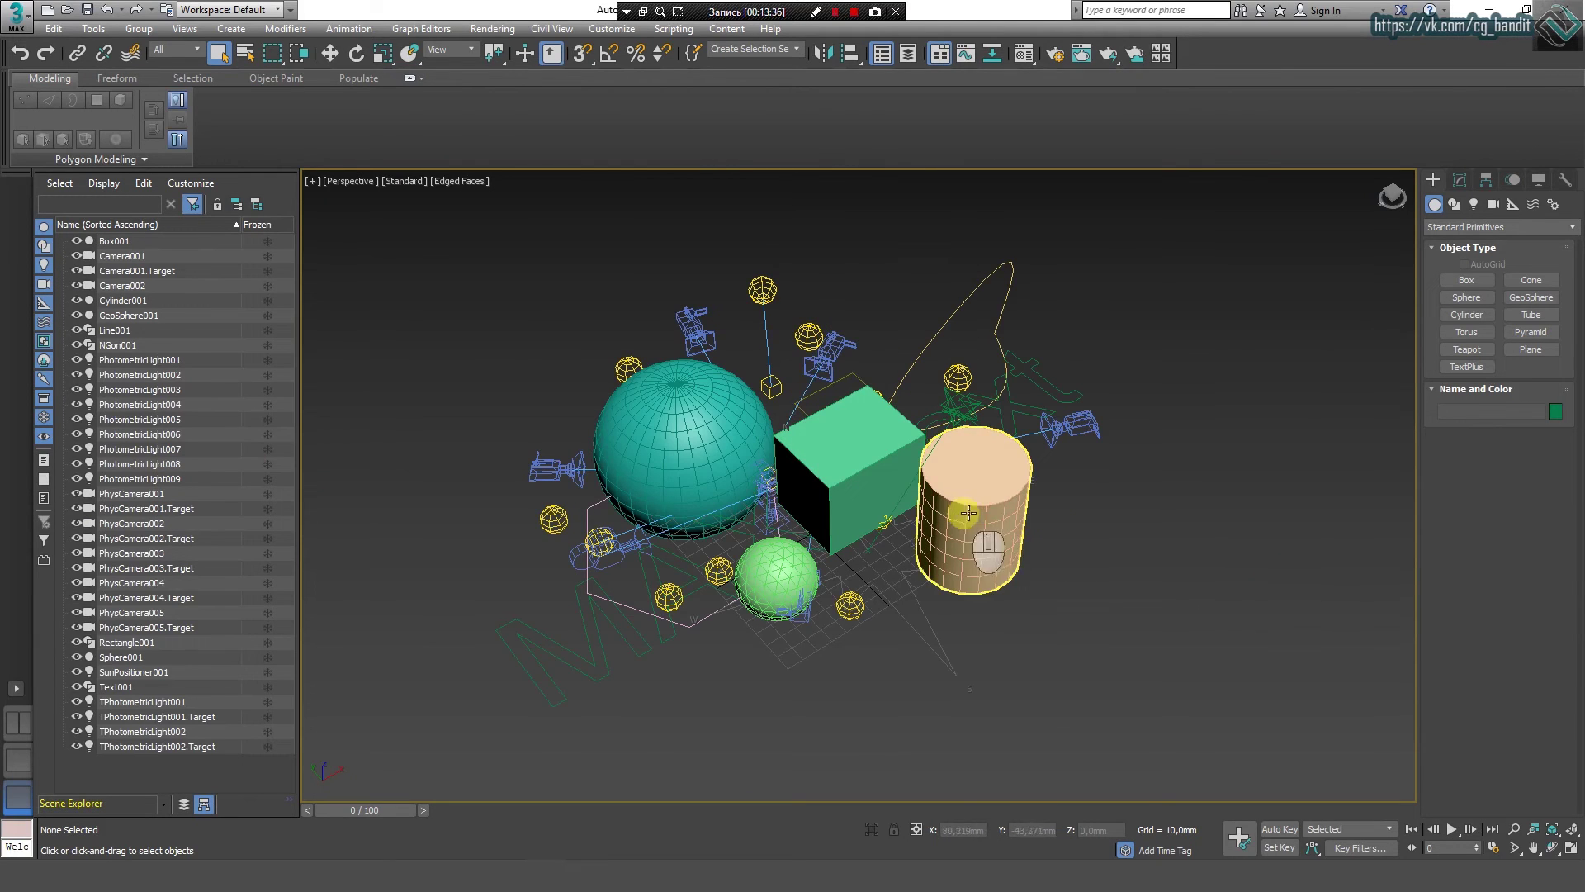
pyautogui.click(968, 513)
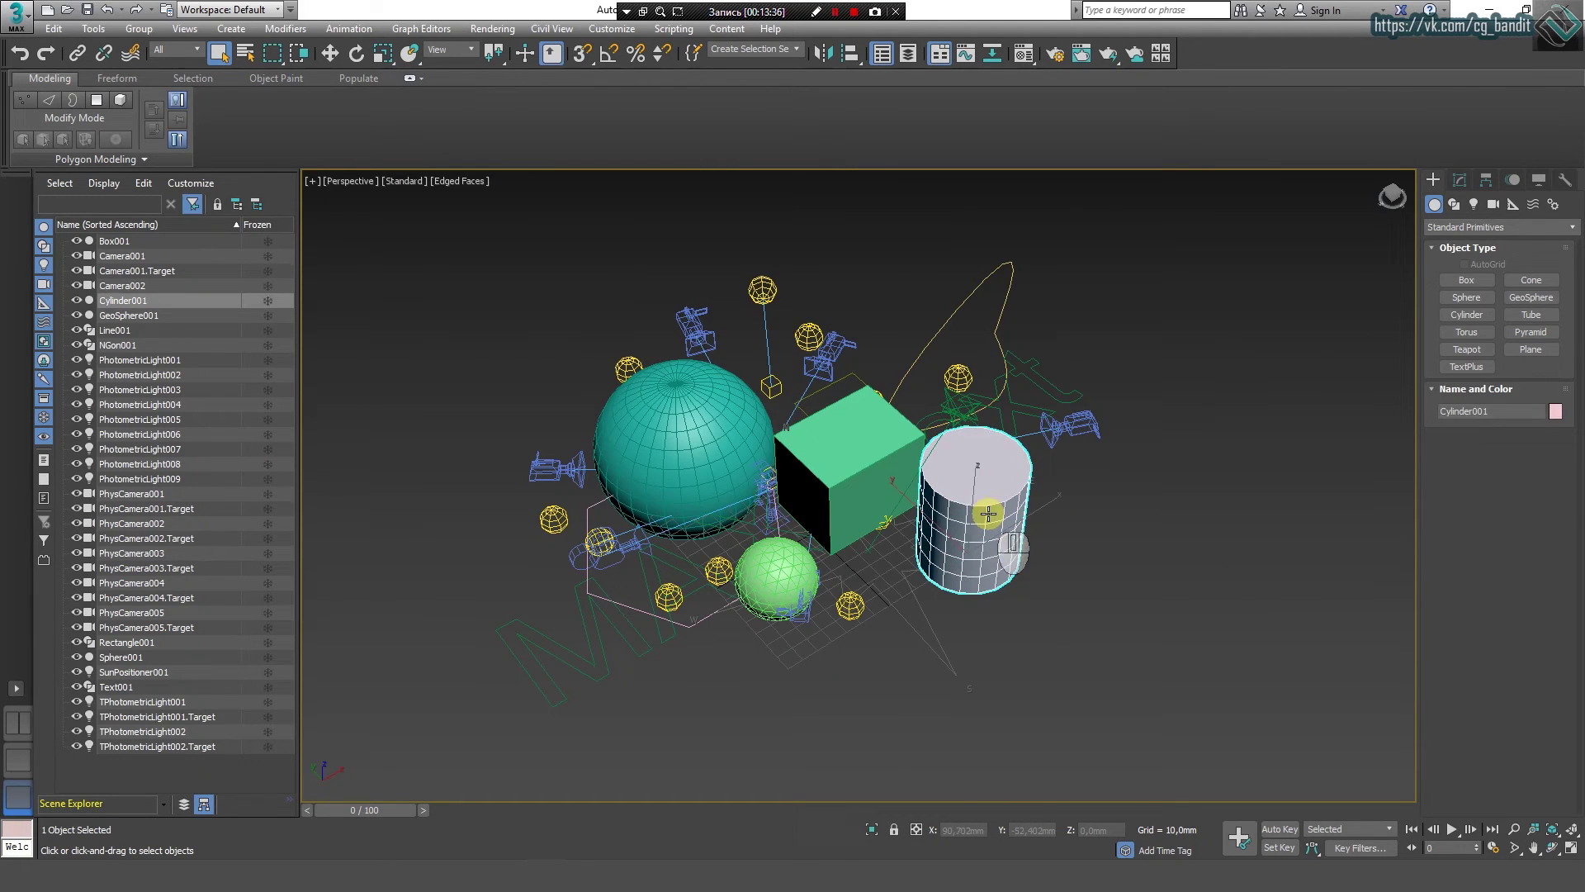
# Step: Isolate the green box in the viewport and clear the selection
pyautogui.click(852, 475)
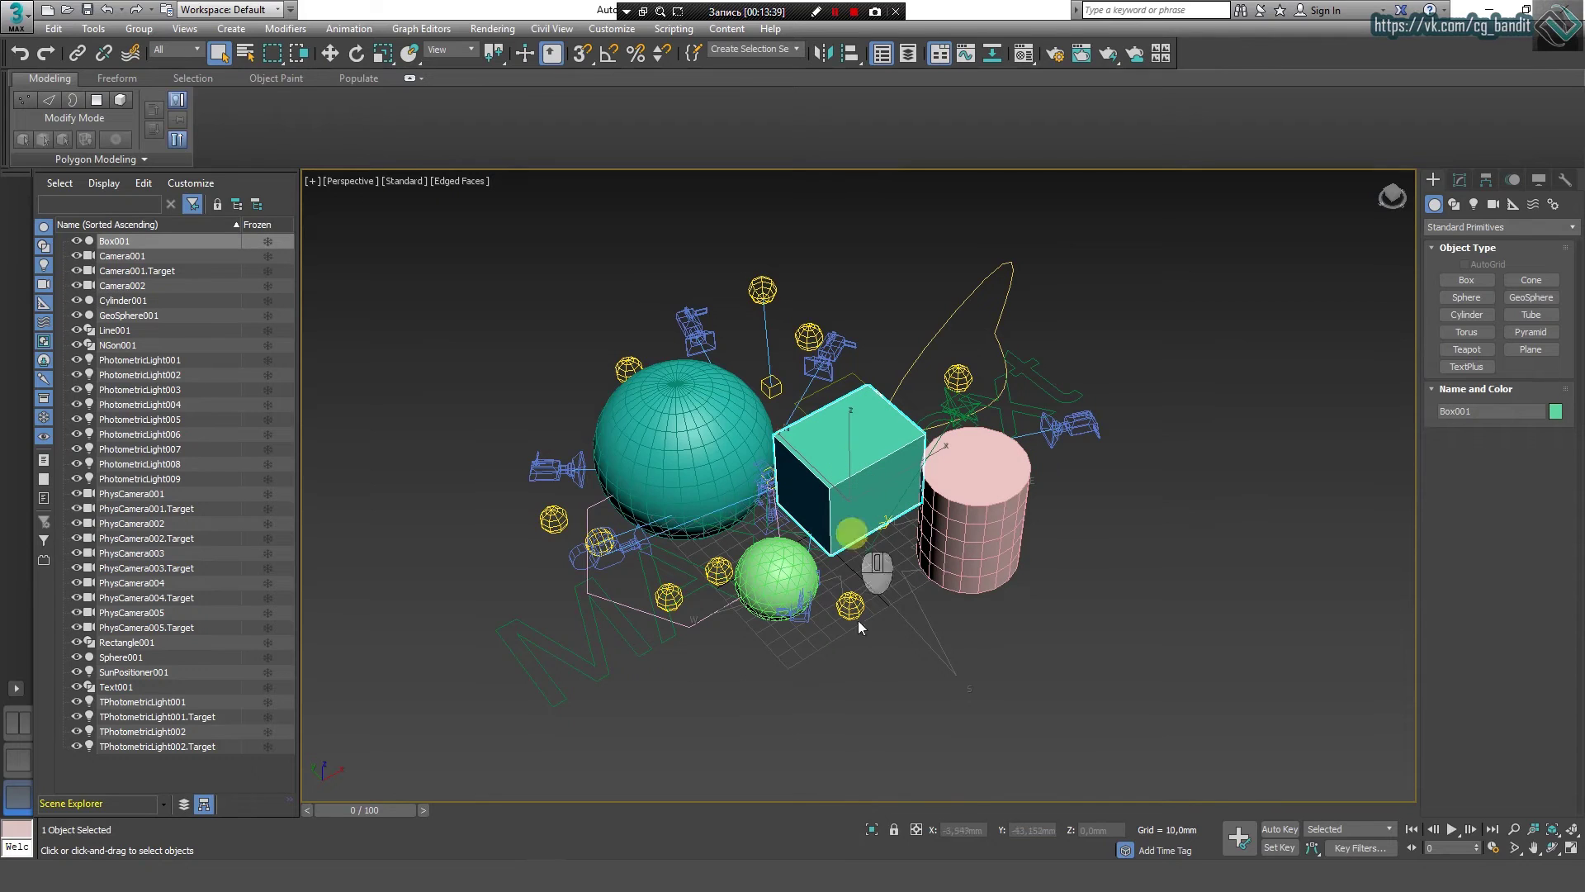
pyautogui.click(872, 829)
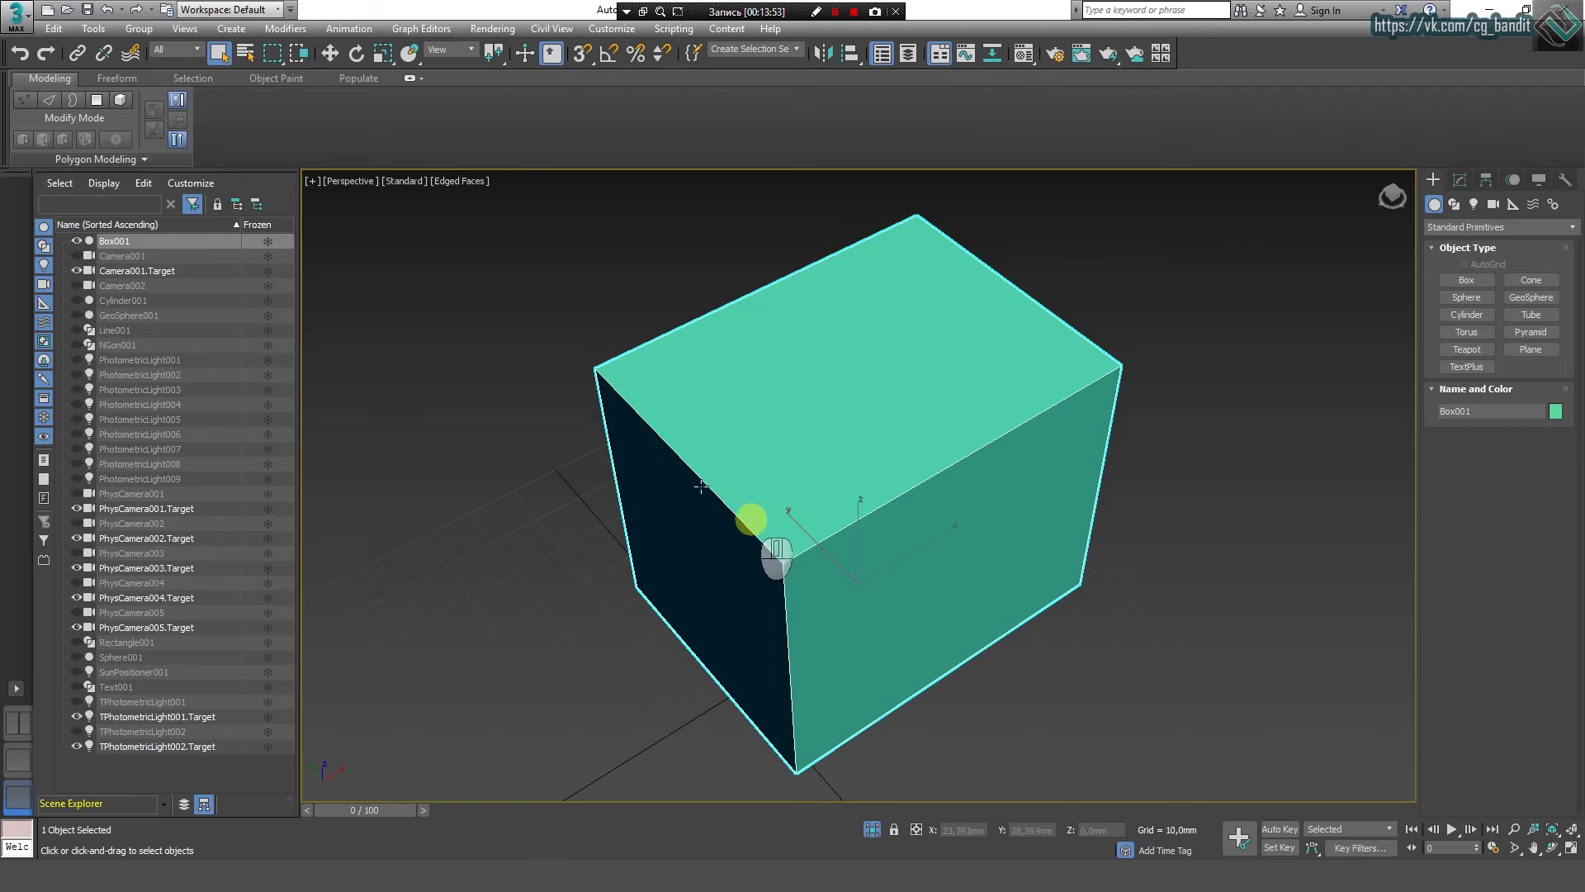
pyautogui.click(555, 384)
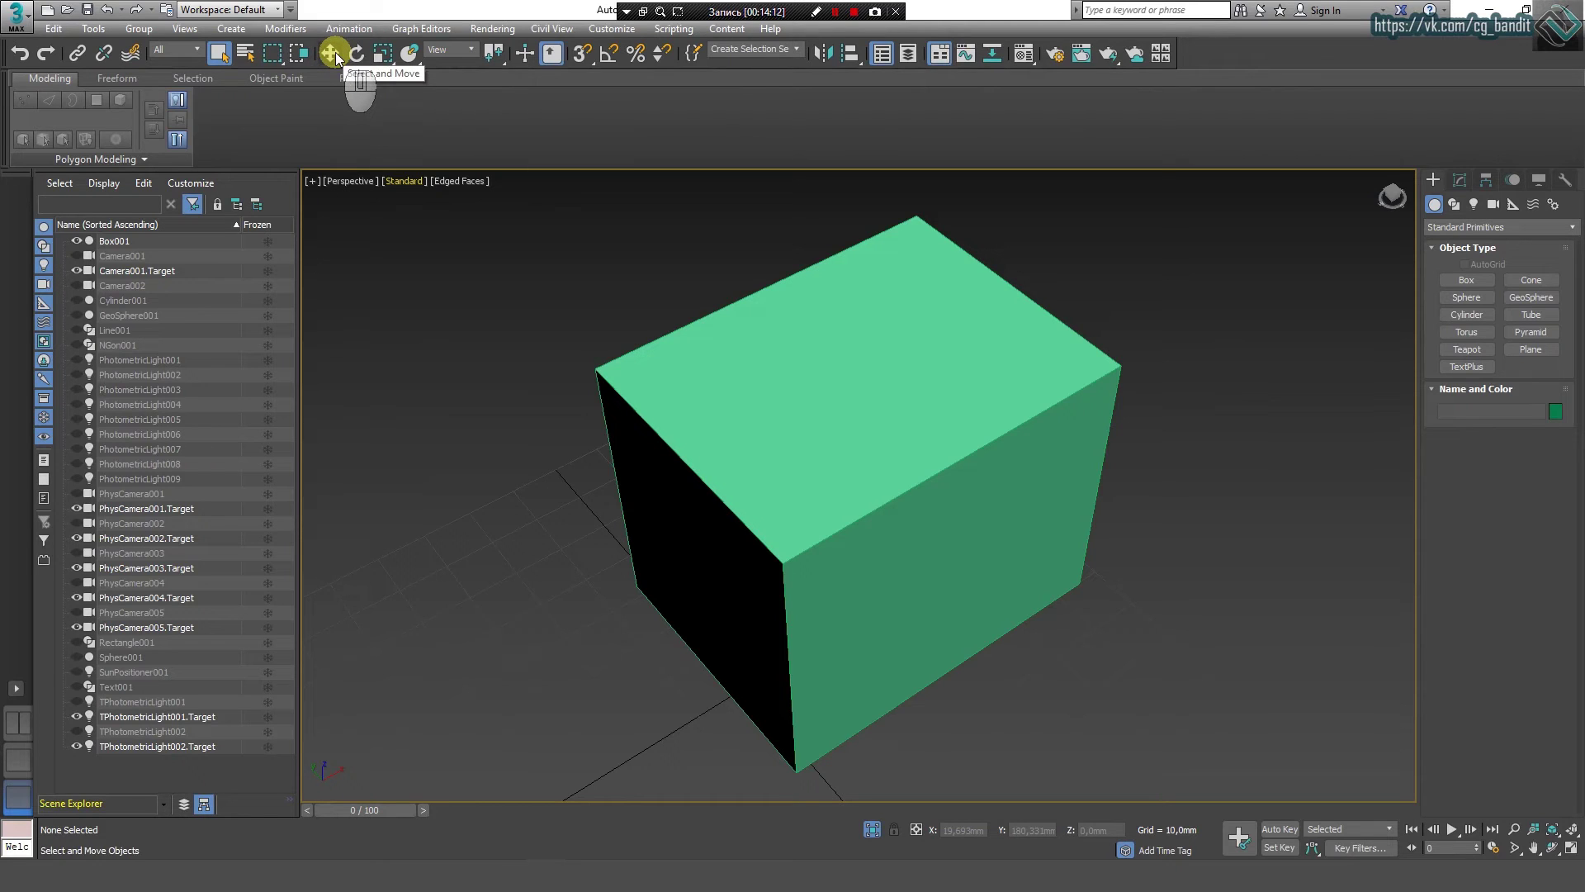
# Step: Select the isolated box with the Select and Move tool and orbit to a lower view of it
pyautogui.click(334, 55)
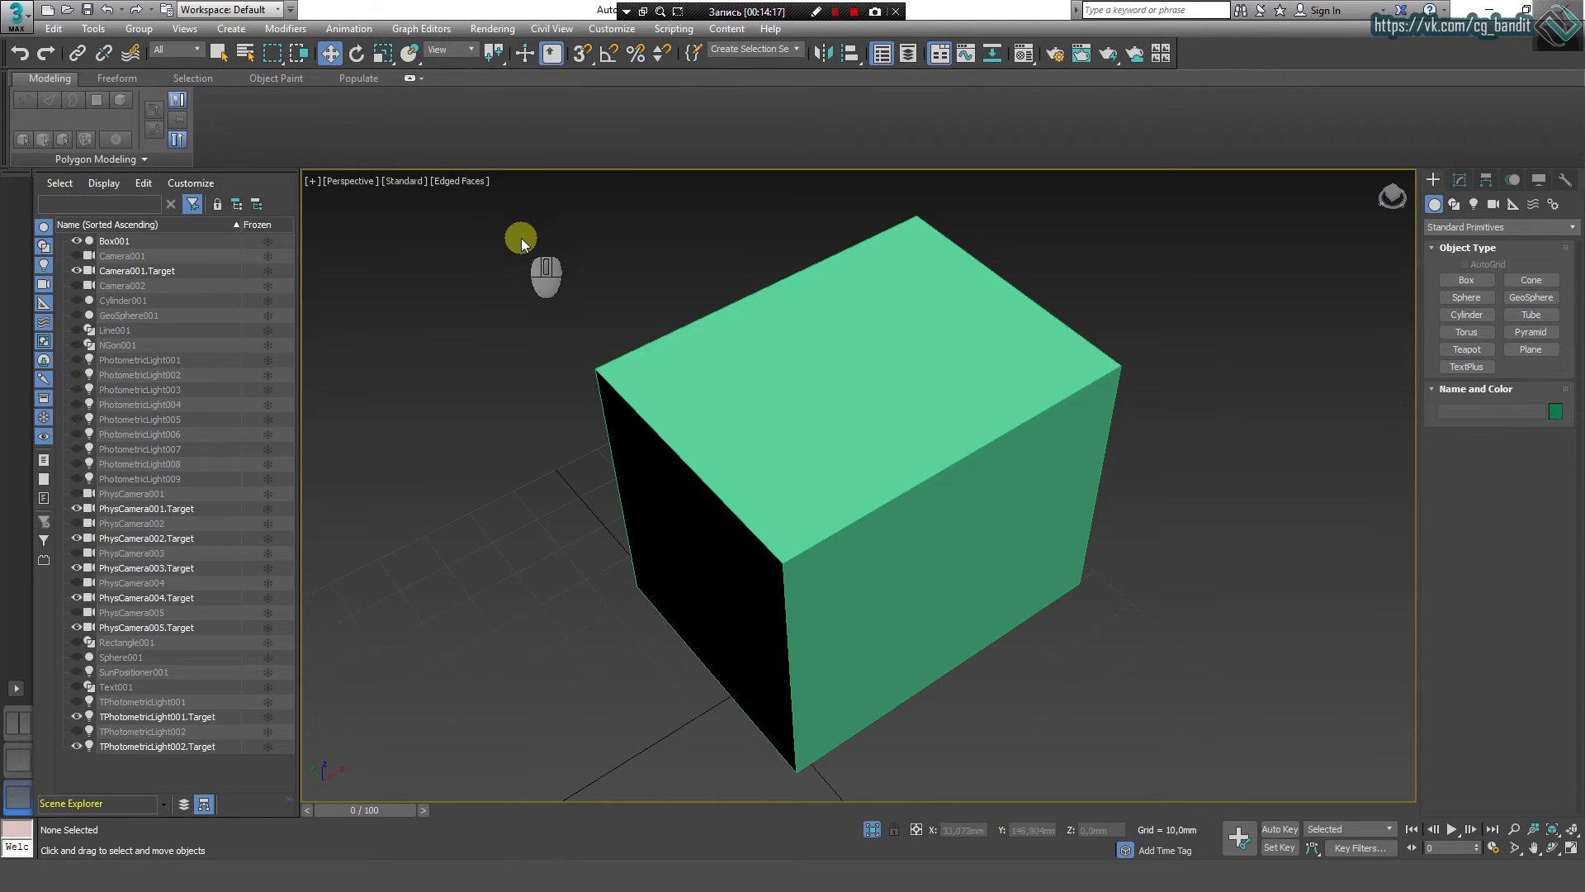
pyautogui.click(780, 319)
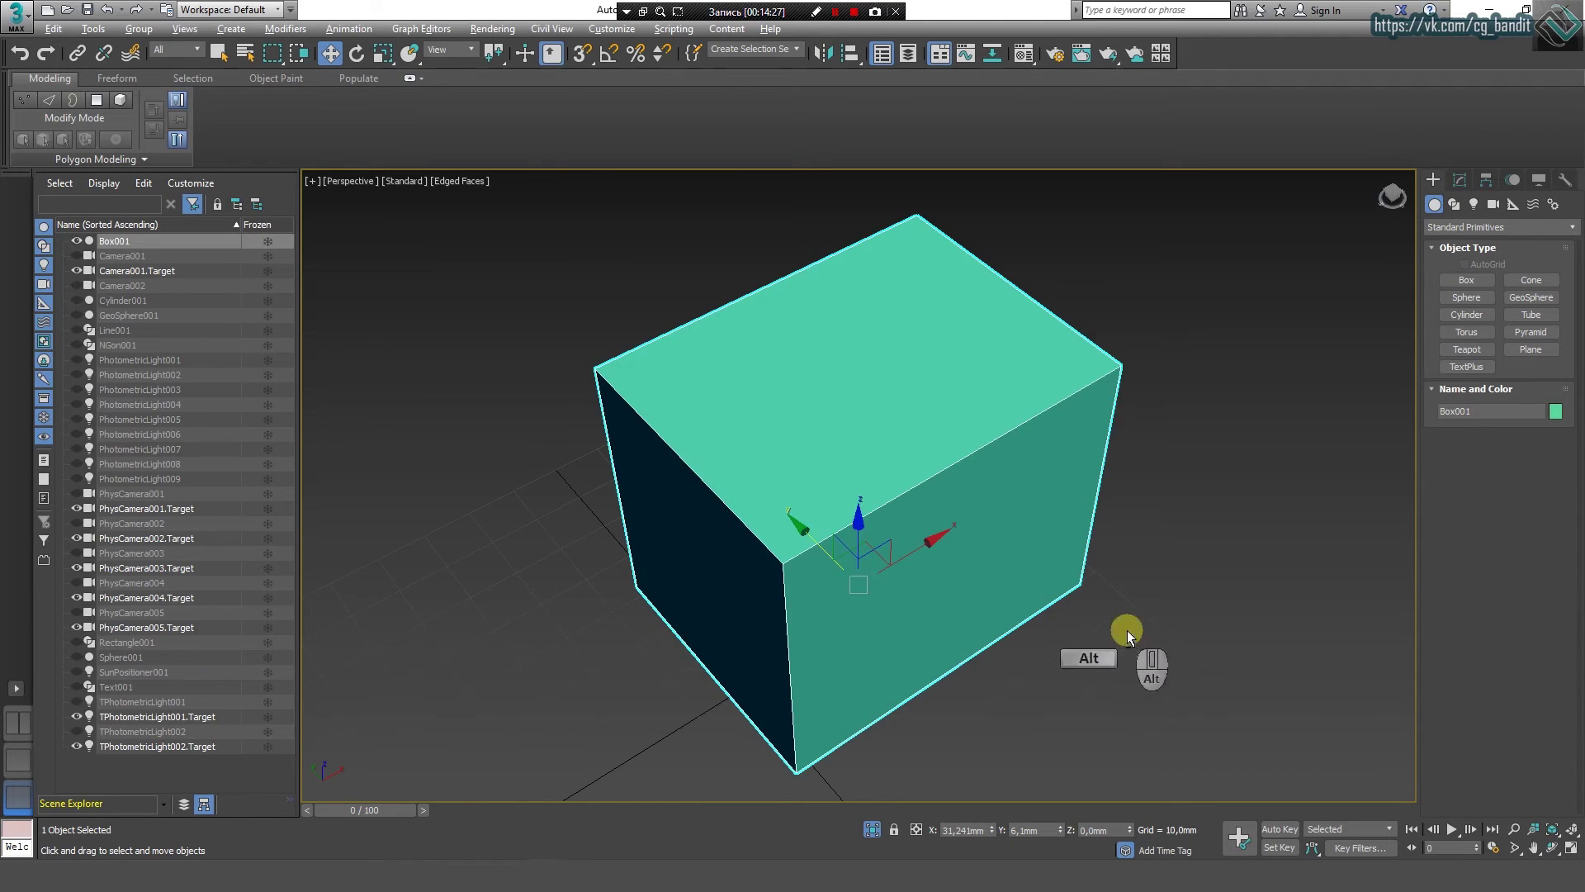
pyautogui.keyDown('alt'); pyautogui.moveTo(1127, 631); pyautogui.dragTo(1086, 578, button='middle'); pyautogui.keyUp('alt')
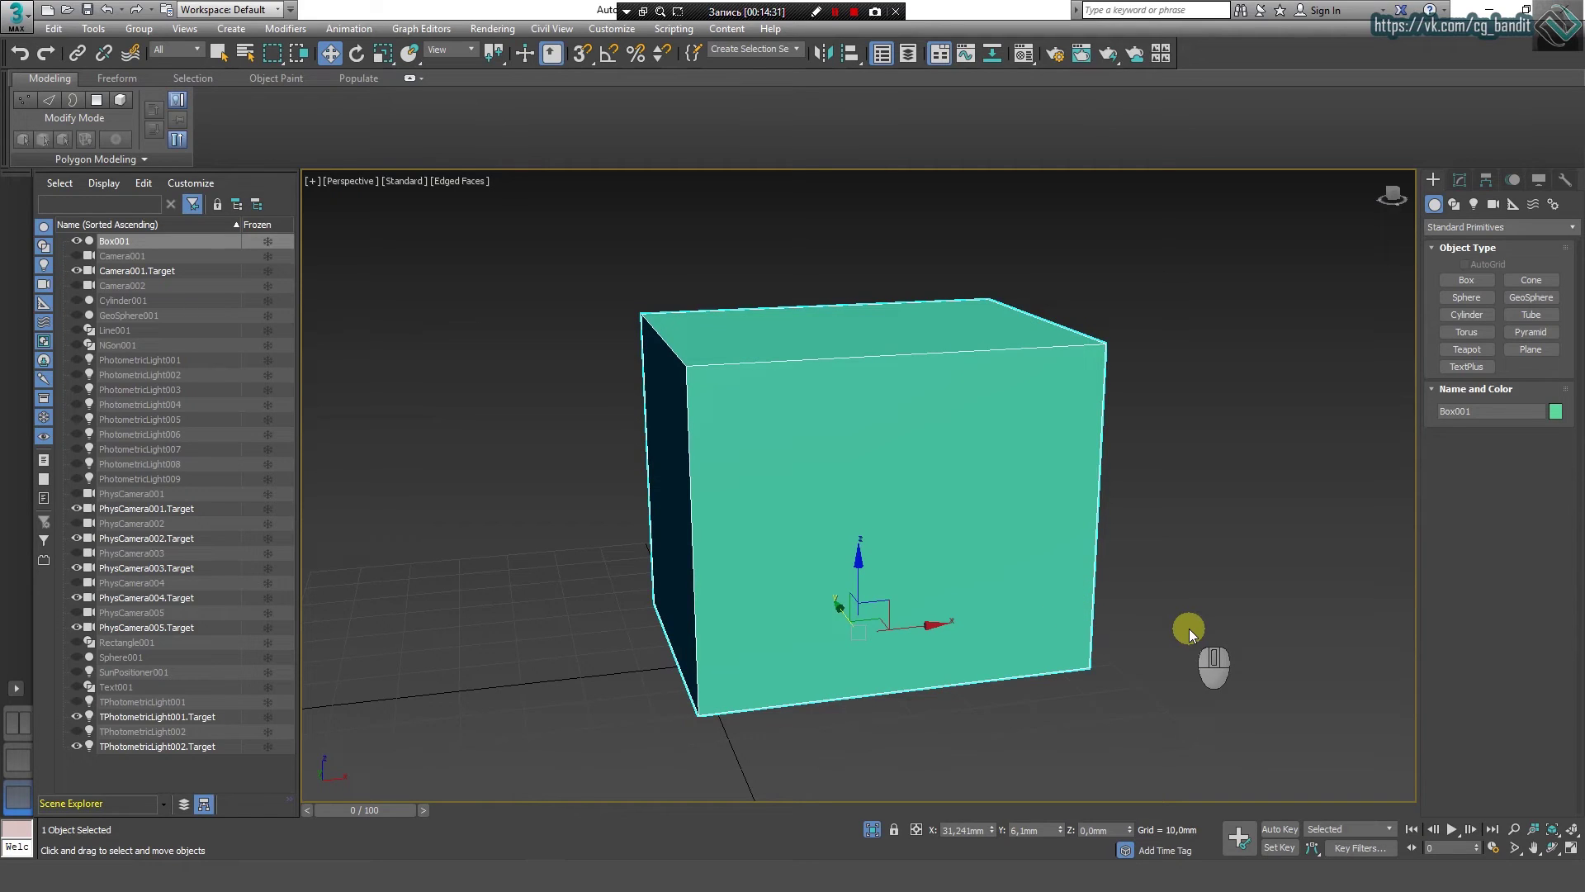
# Step: Enlarge and shrink the box's move gizmo several times, ending with it slightly larger than its original size
pyautogui.press('=')
pyautogui.press('=')
pyautogui.press('=')
pyautogui.press('=')
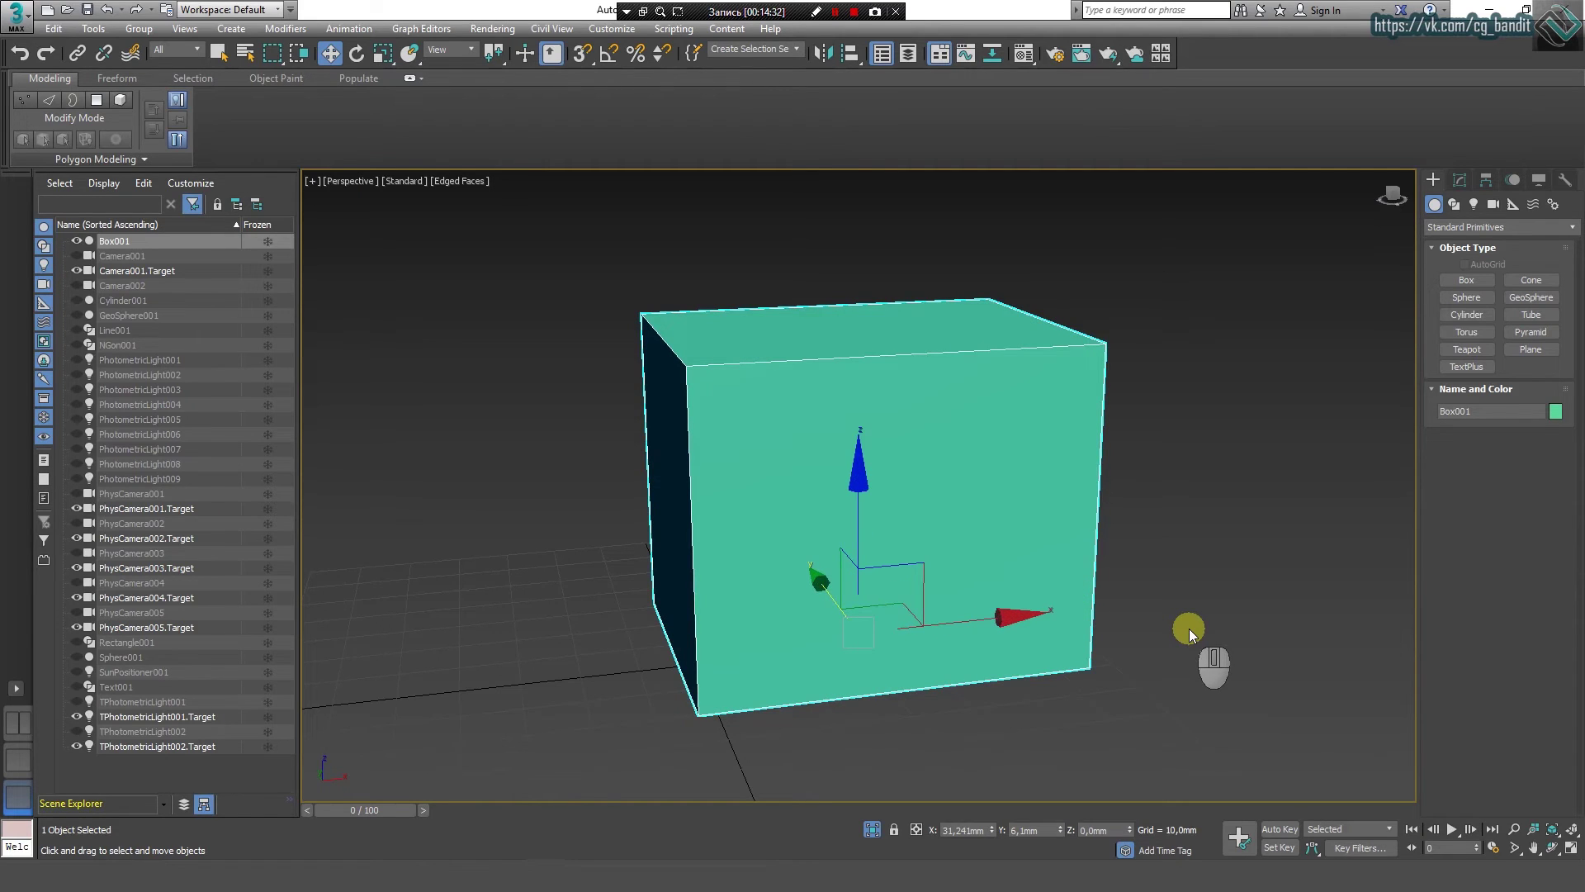
pyautogui.press('-')
pyautogui.press('-')
pyautogui.press('-')
pyautogui.press('-')
pyautogui.press('-')
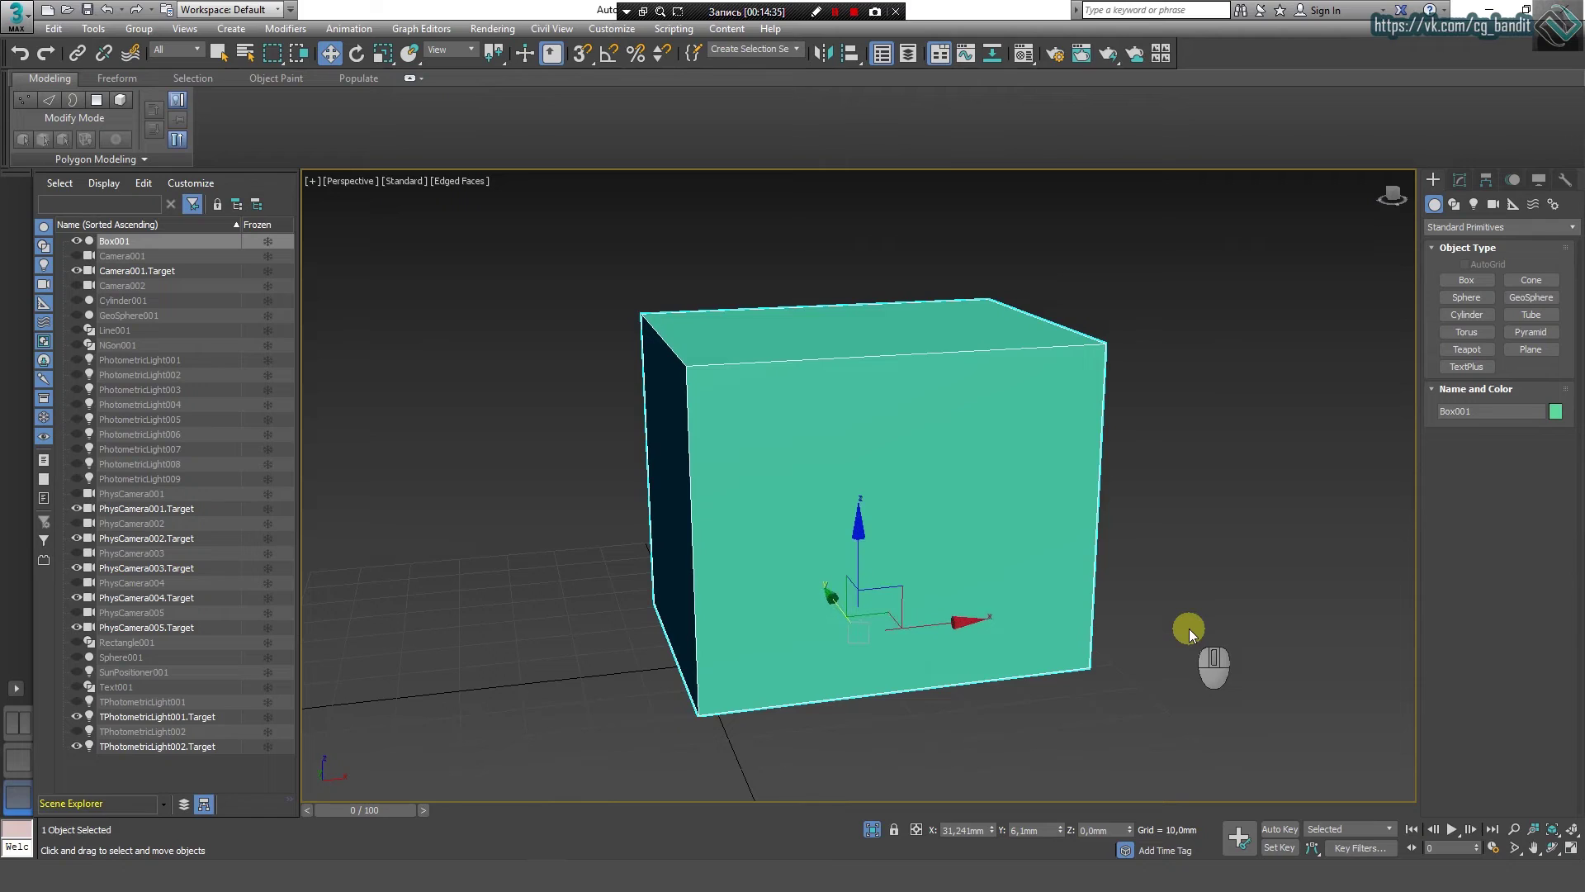
pyautogui.press('=')
pyautogui.press('=')
pyautogui.press('-')
pyautogui.press('-')
pyautogui.press('-')
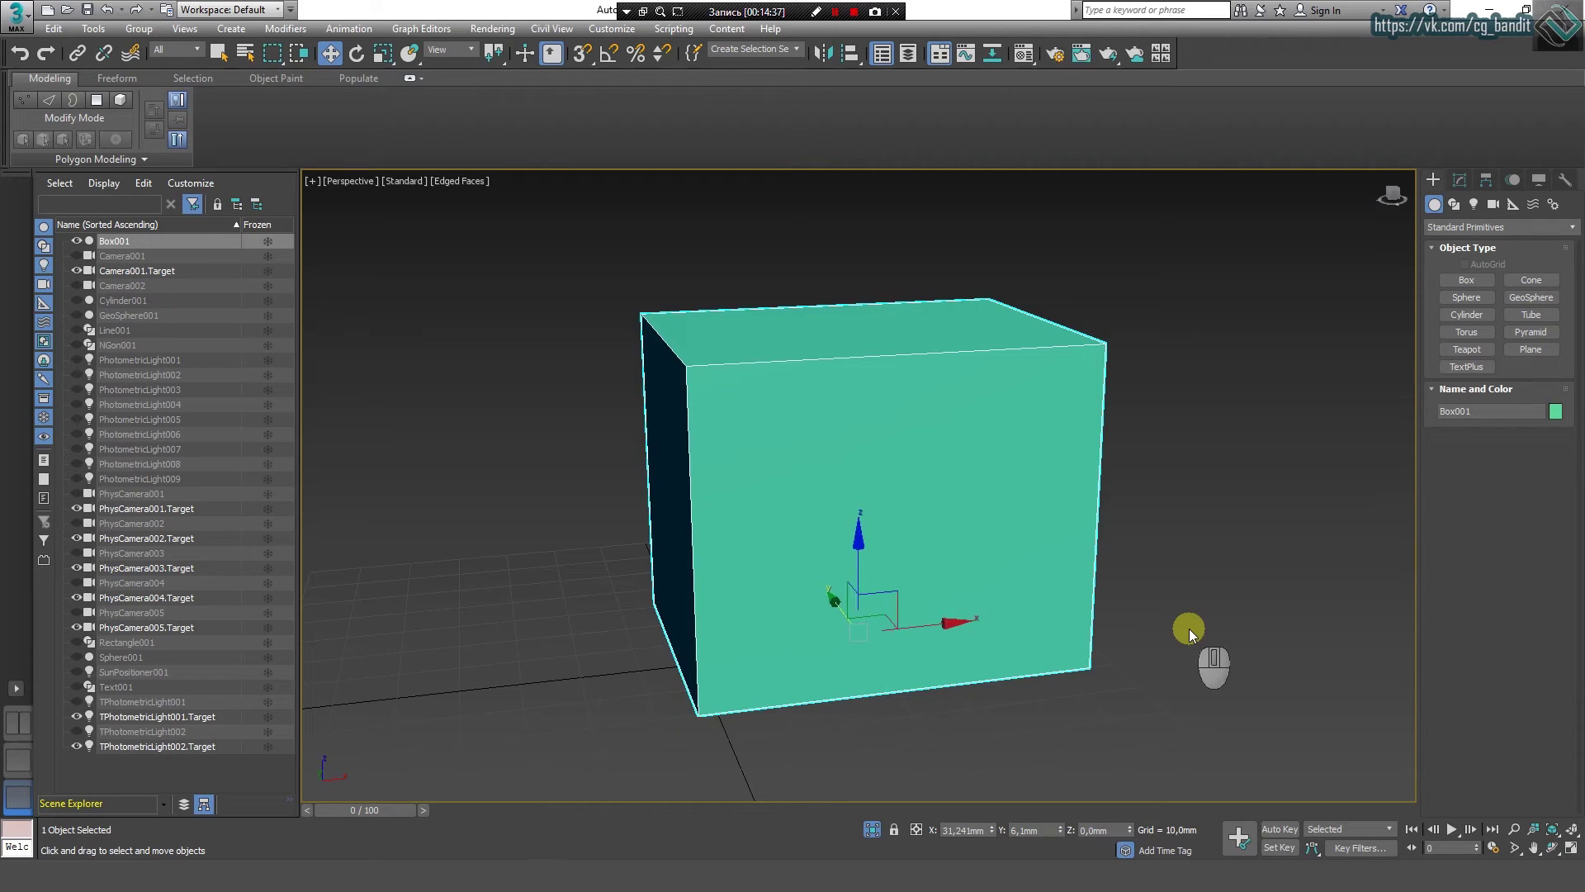
pyautogui.press('=')
pyautogui.press('=')
pyautogui.press('-')
pyautogui.press('=')
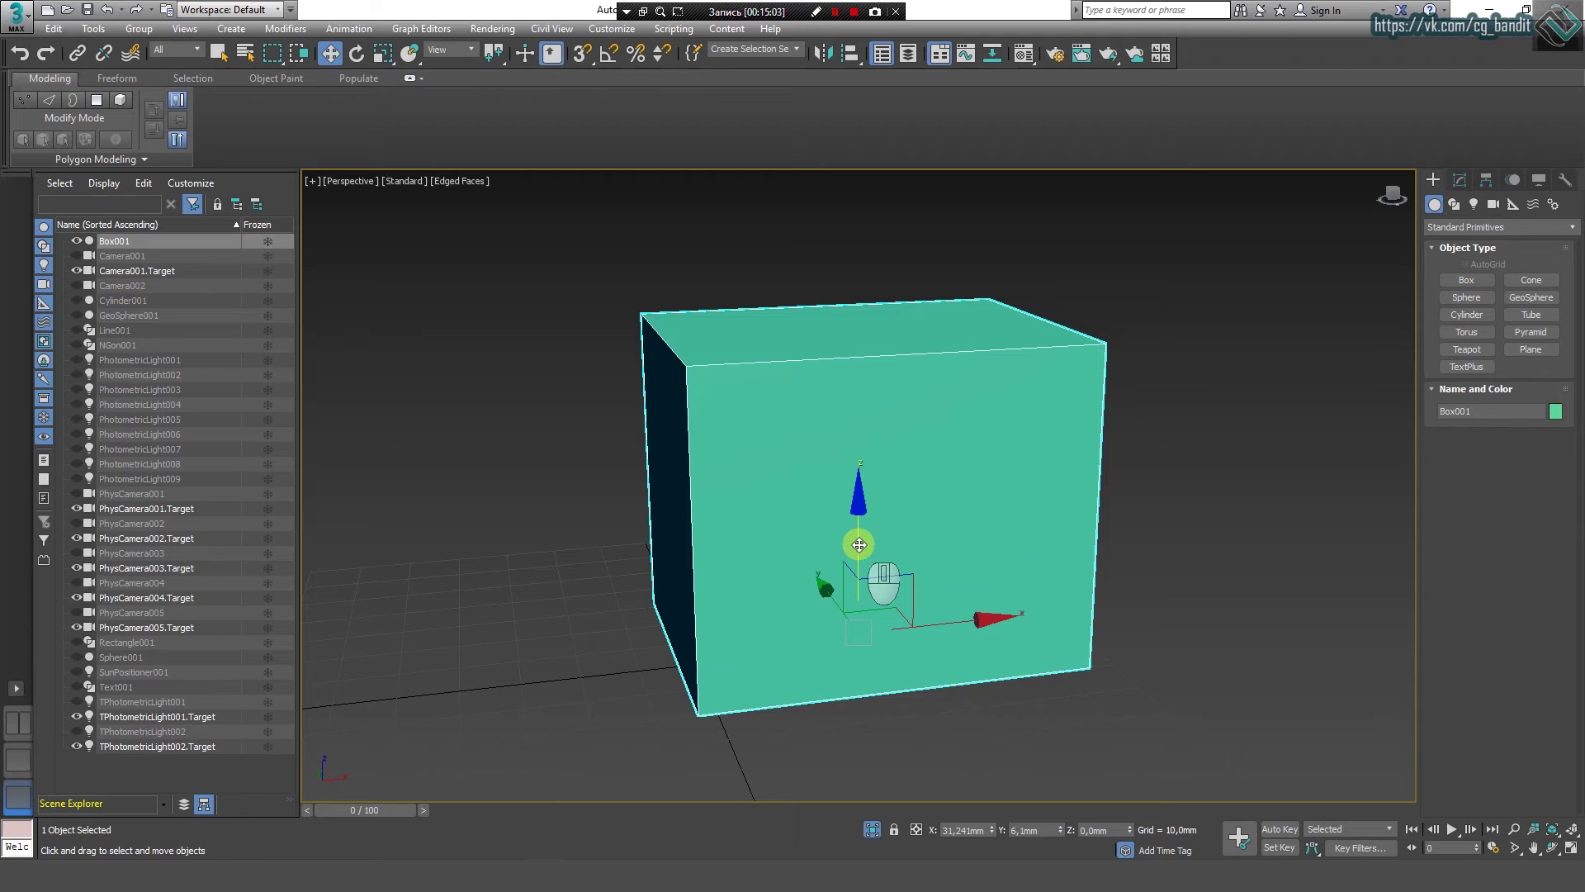
# Step: Move the box freehand along individual gizmo axes to about X 8.5, Y -21.5 and Z 21 mm
pyautogui.click(859, 545)
pyautogui.moveTo(858, 545); pyautogui.dragTo(750, 446)
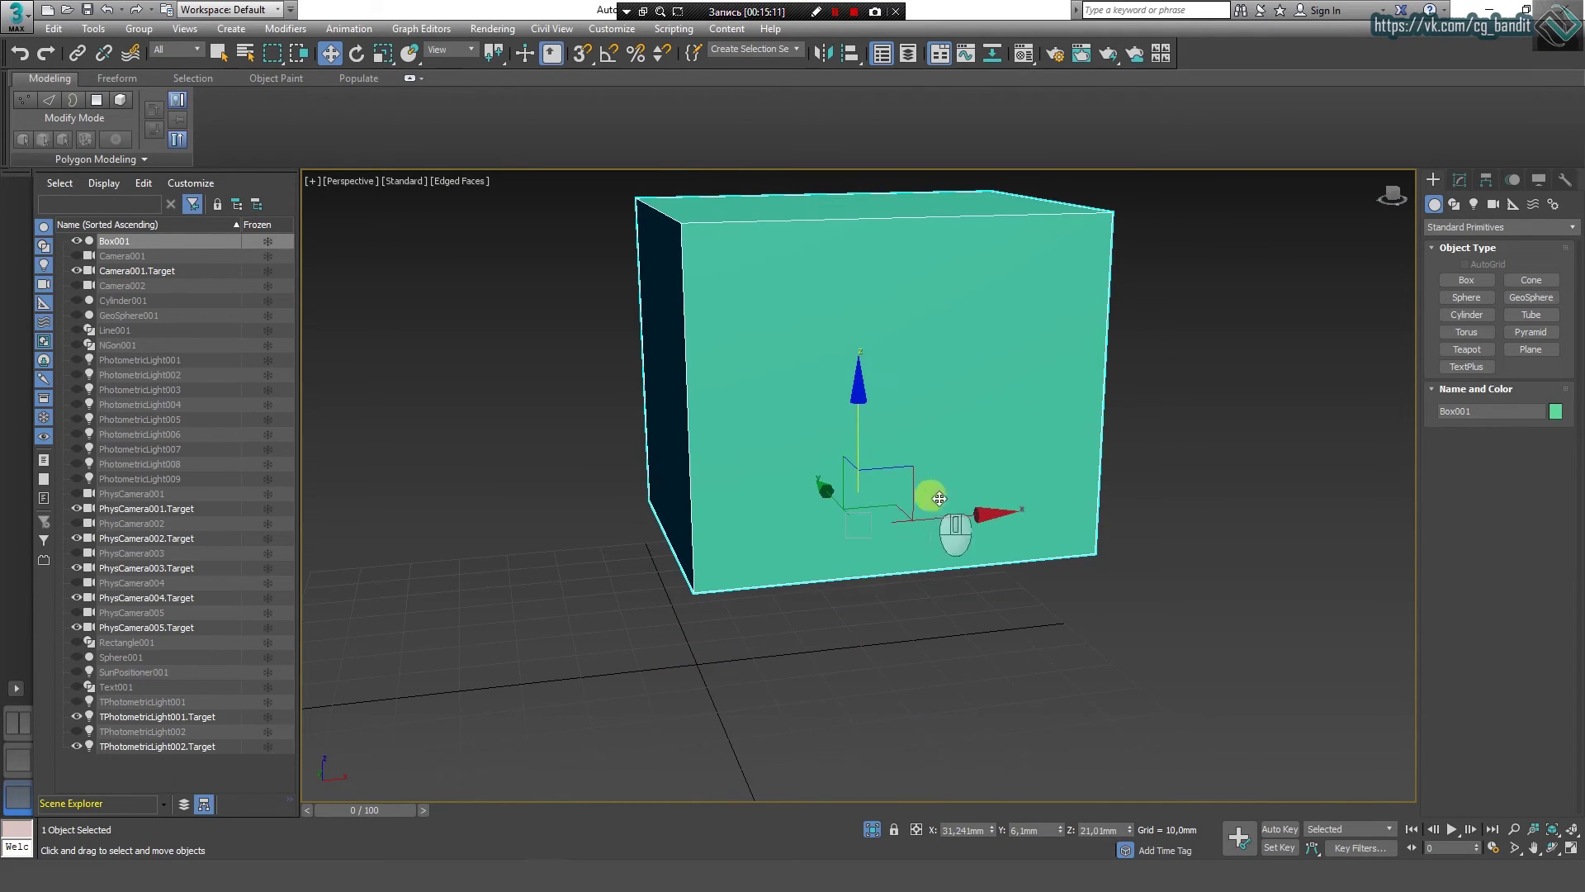
pyautogui.moveTo(941, 520); pyautogui.dragTo(688, 570)
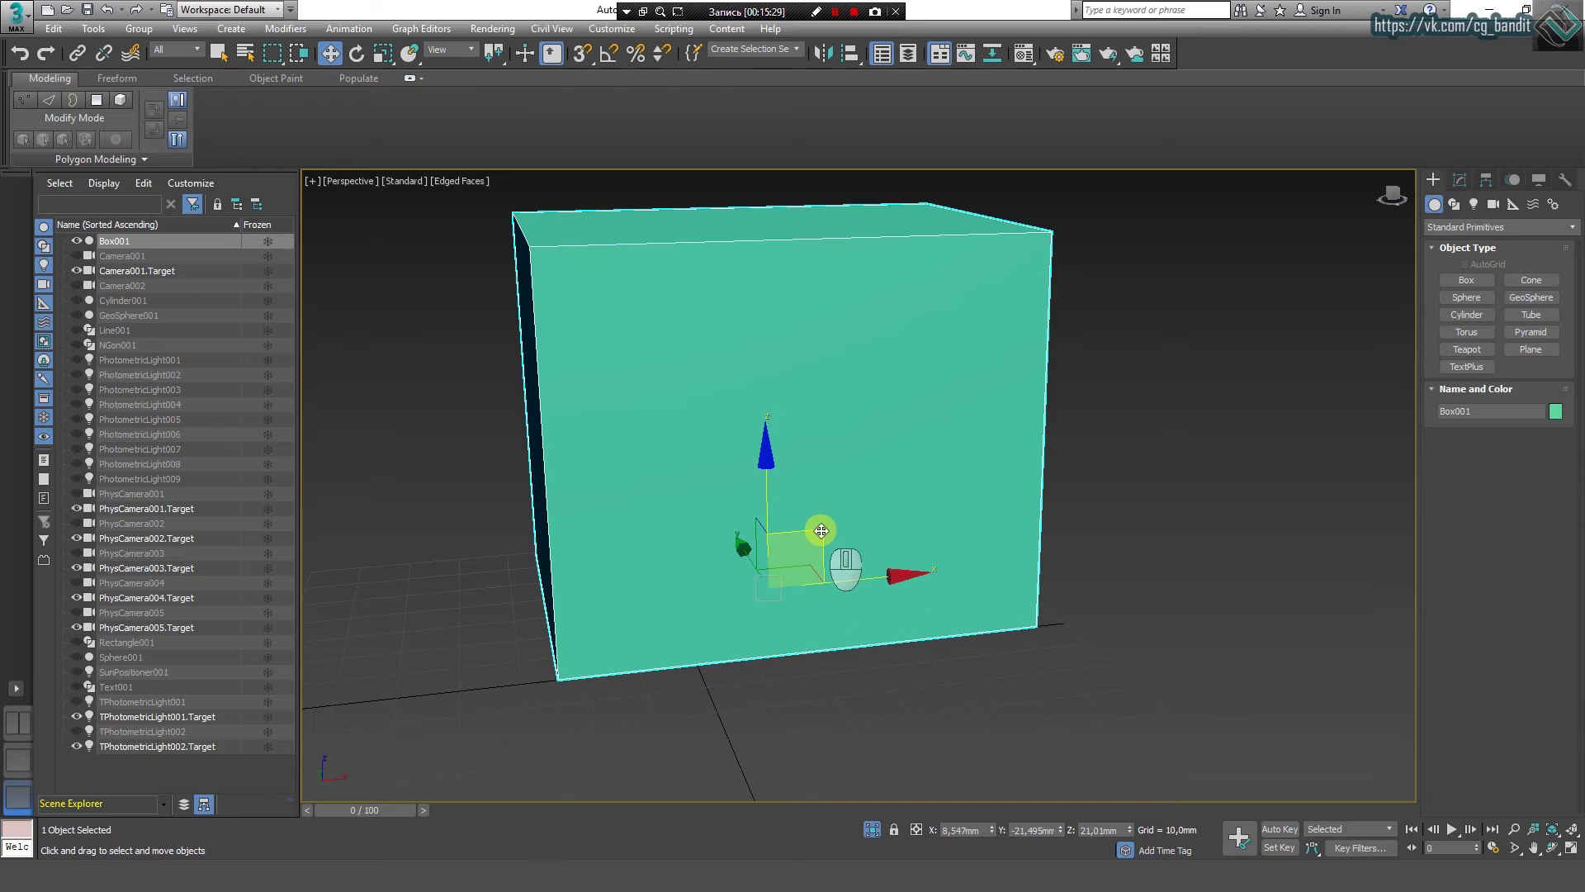
# Step: Move the box freehand within the gizmo's XZ and YZ planes to about X 13, Y -38 and Z 24 mm
pyautogui.moveTo(821, 530); pyautogui.dragTo(889, 391)
pyautogui.keyDown('alt'); pyautogui.moveTo(856, 383); pyautogui.dragTo(716, 501, button='middle'); pyautogui.keyUp('alt')
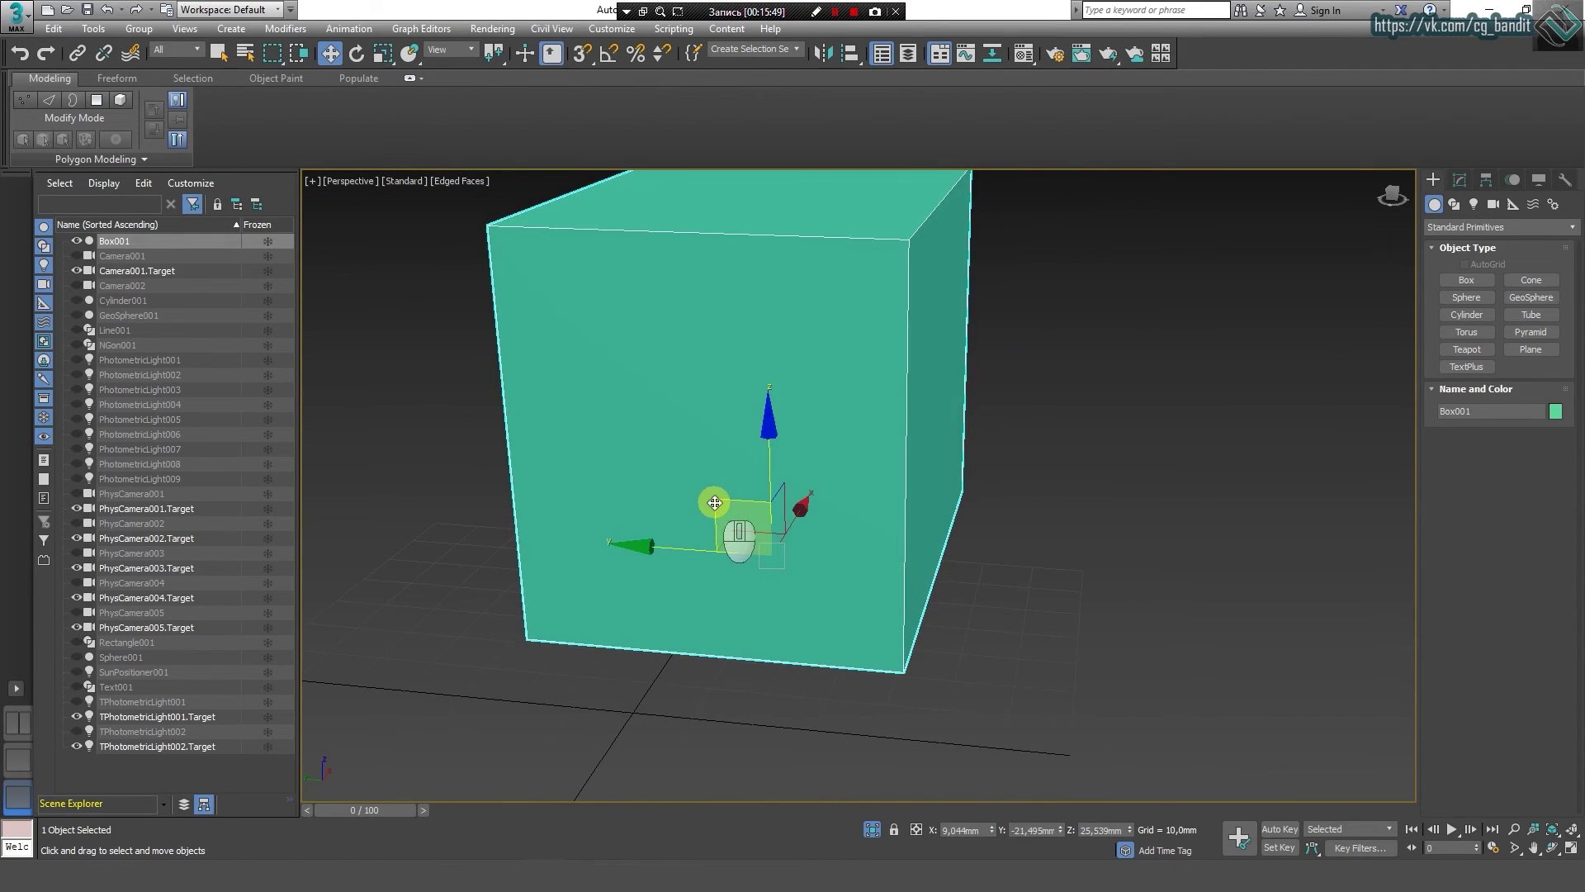
pyautogui.moveTo(714, 501); pyautogui.dragTo(783, 544)
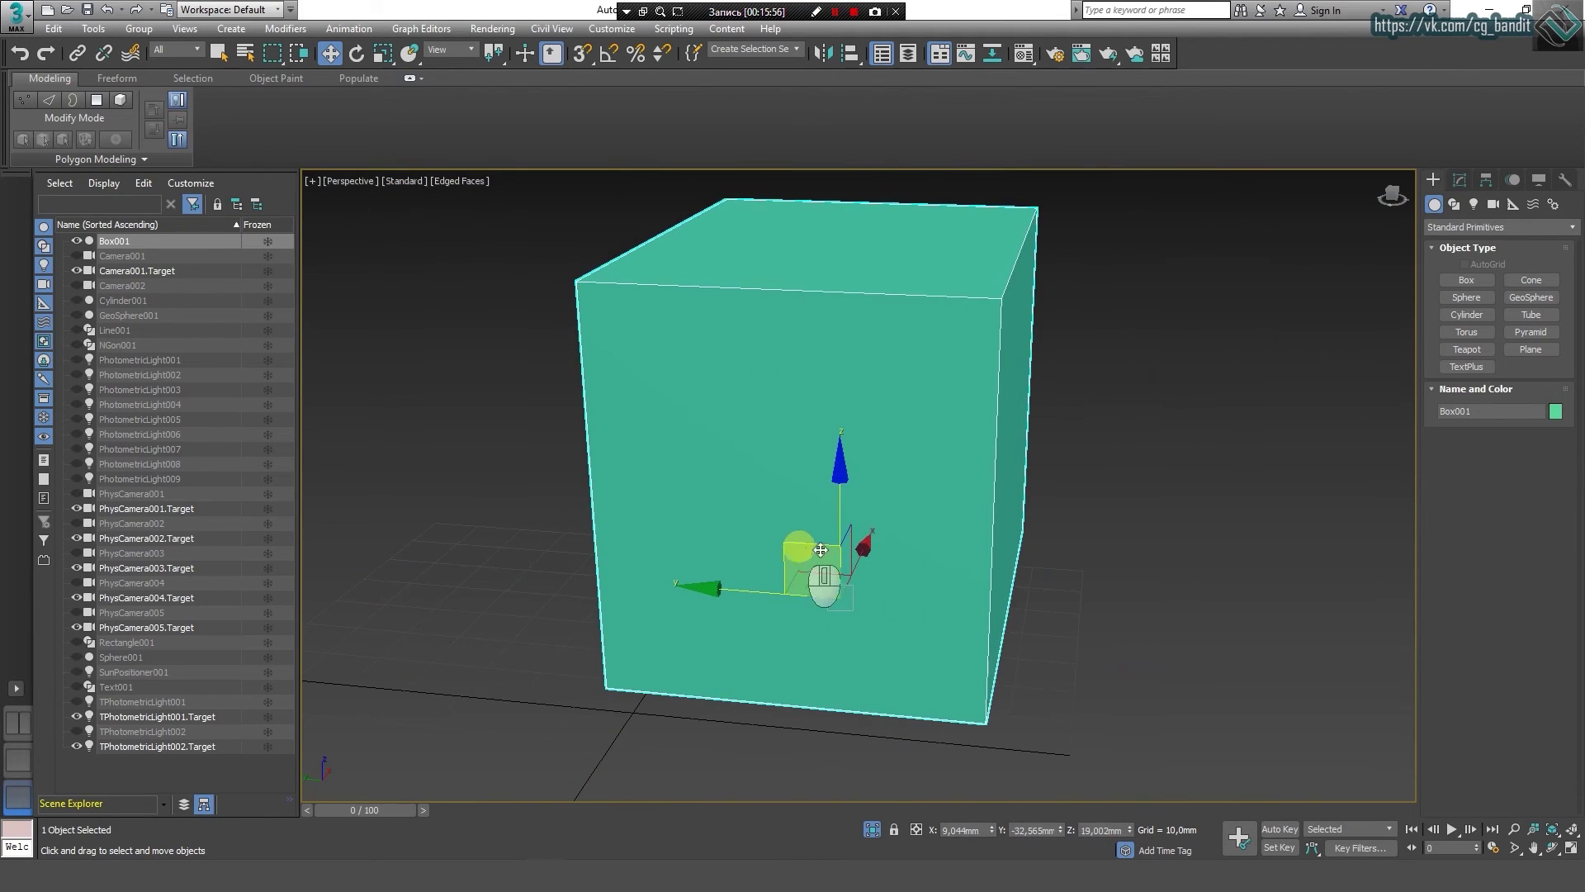
pyautogui.keyDown('alt'); pyautogui.moveTo(1072, 605); pyautogui.dragTo(938, 647, button='middle'); pyautogui.keyUp('alt')
pyautogui.moveTo(895, 566); pyautogui.dragTo(809, 528)
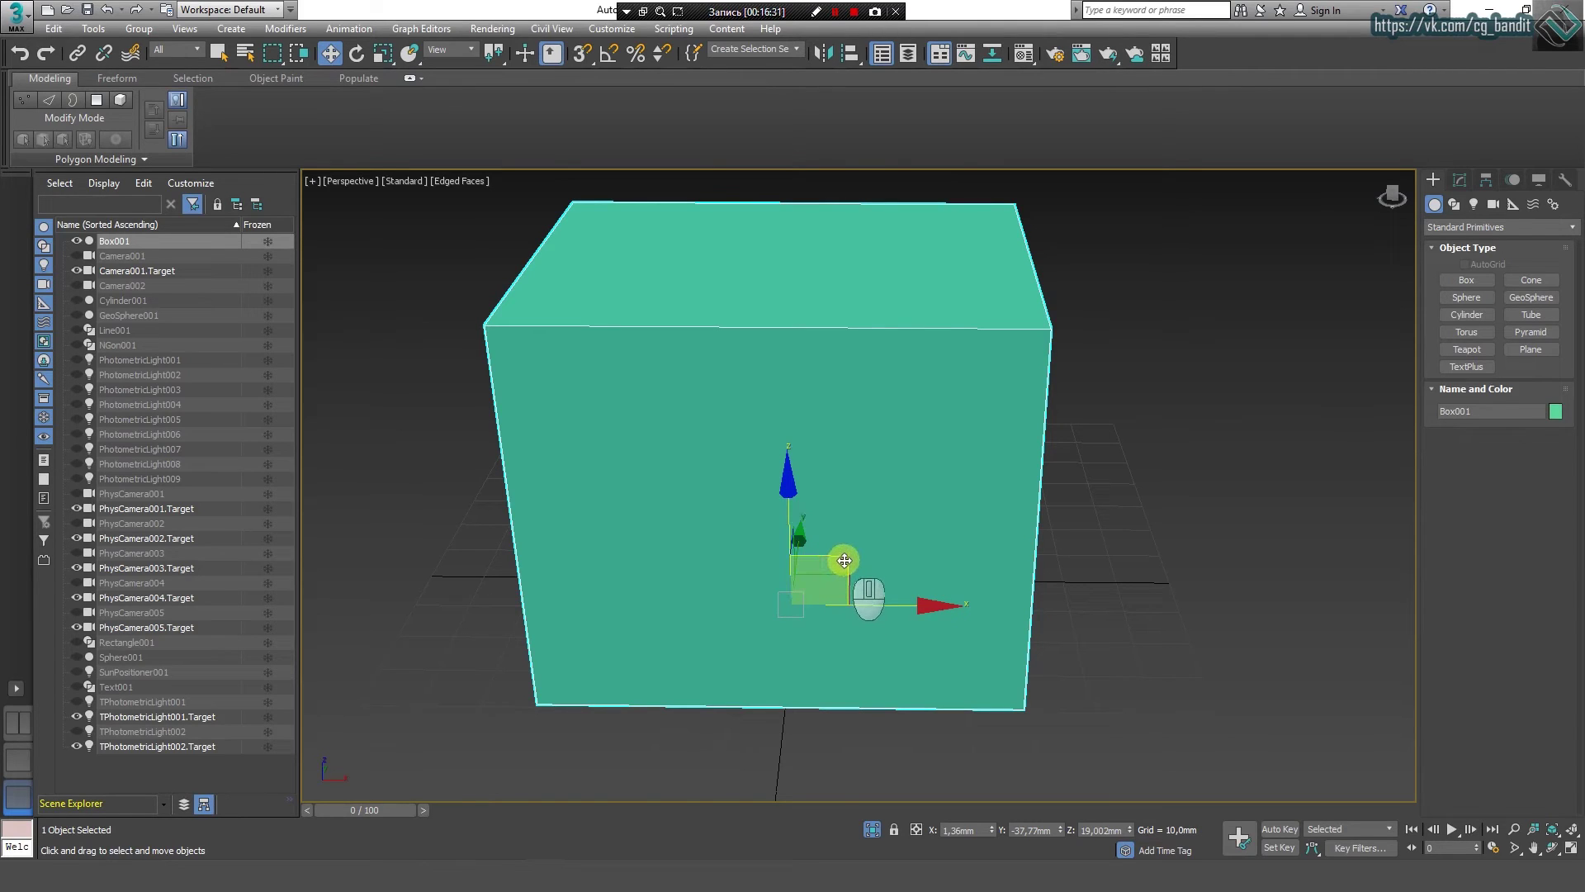
pyautogui.moveTo(843, 561)
pyautogui.mouseDown()
pyautogui.moveTo(917, 640)
pyautogui.moveTo(1086, 608)
pyautogui.moveTo(877, 425)
pyautogui.moveTo(672, 513)
pyautogui.moveTo(850, 600)
pyautogui.moveTo(853, 541)
pyautogui.mouseUp()
pyautogui.keyDown('alt'); pyautogui.moveTo(750, 506); pyautogui.dragTo(806, 504, button='middle'); pyautogui.keyUp('alt')
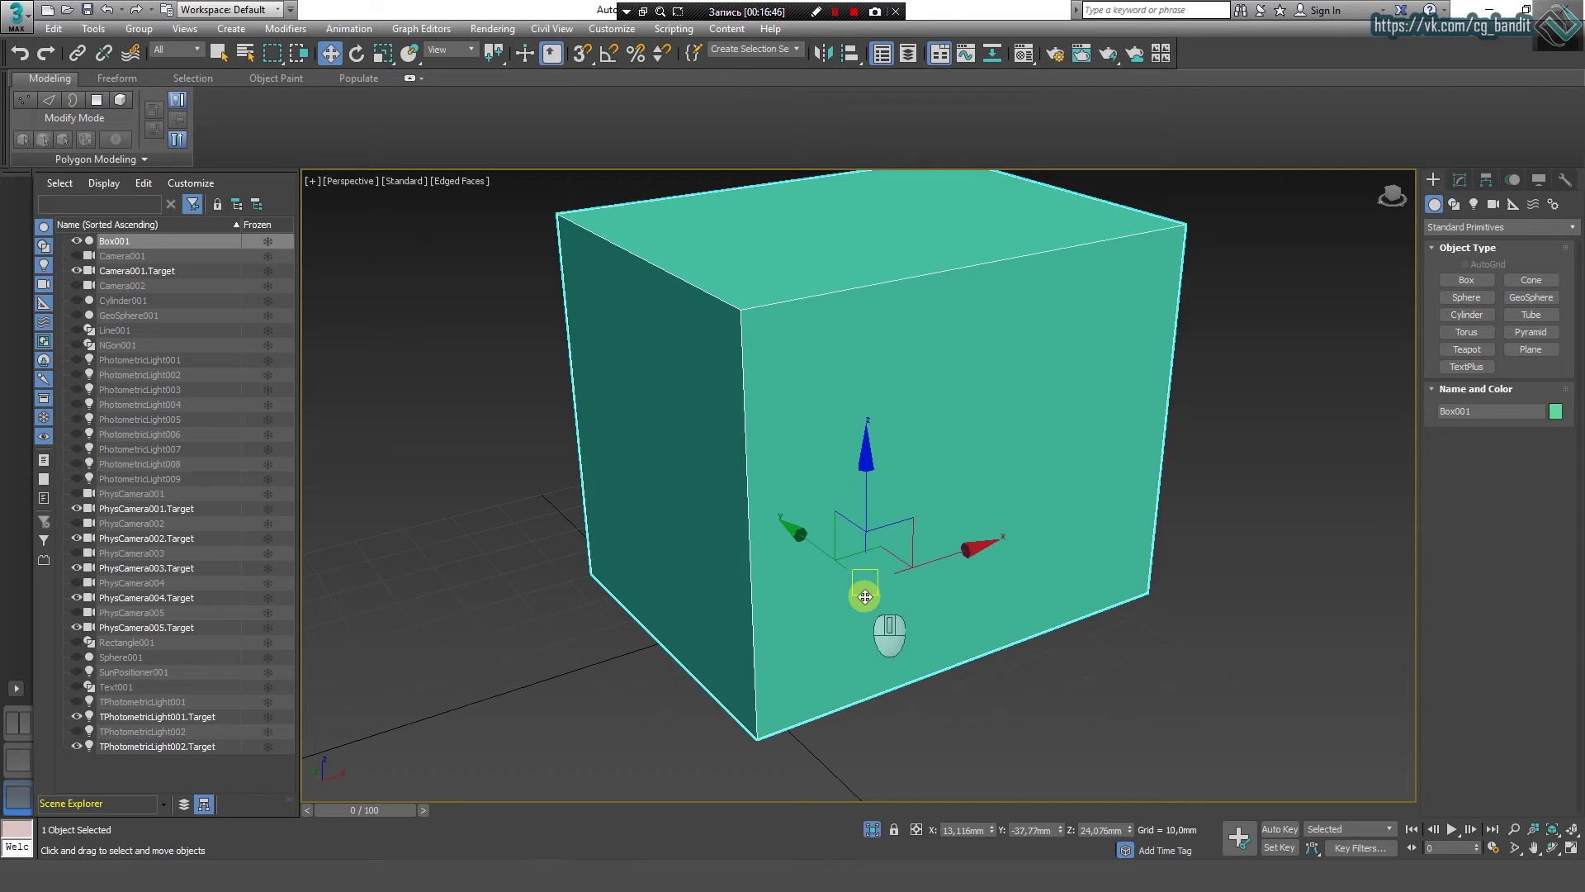
# Step: Move the box freely in the view, undo the last move, and reset its X, Y and Z coordinates to 0
pyautogui.moveTo(864, 596); pyautogui.dragTo(828, 220)
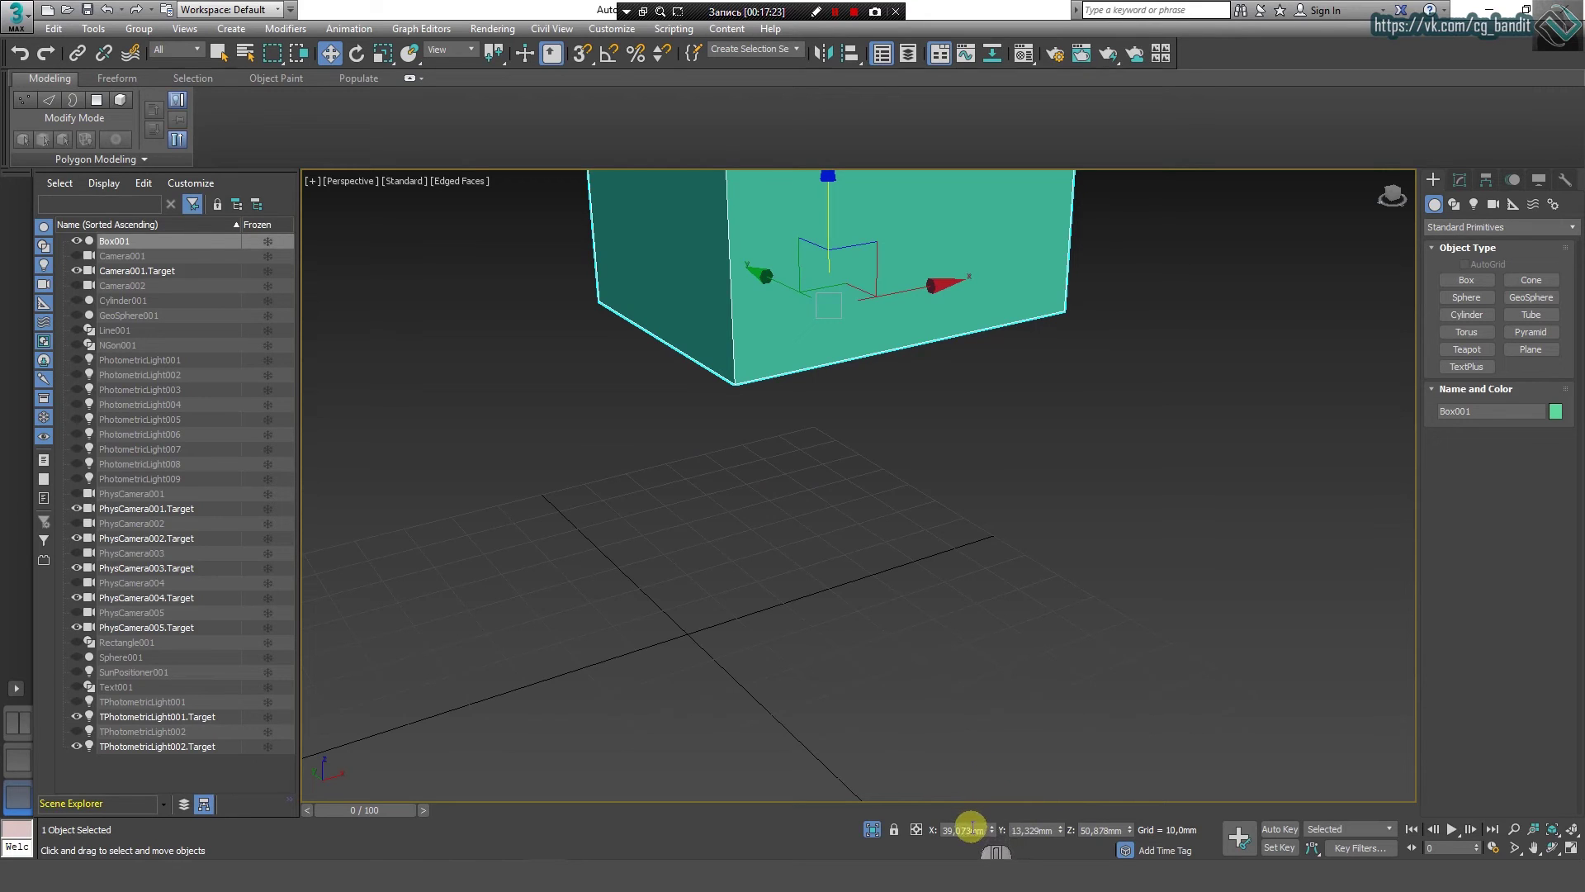
pyautogui.hotkey('ctrl', 'z')
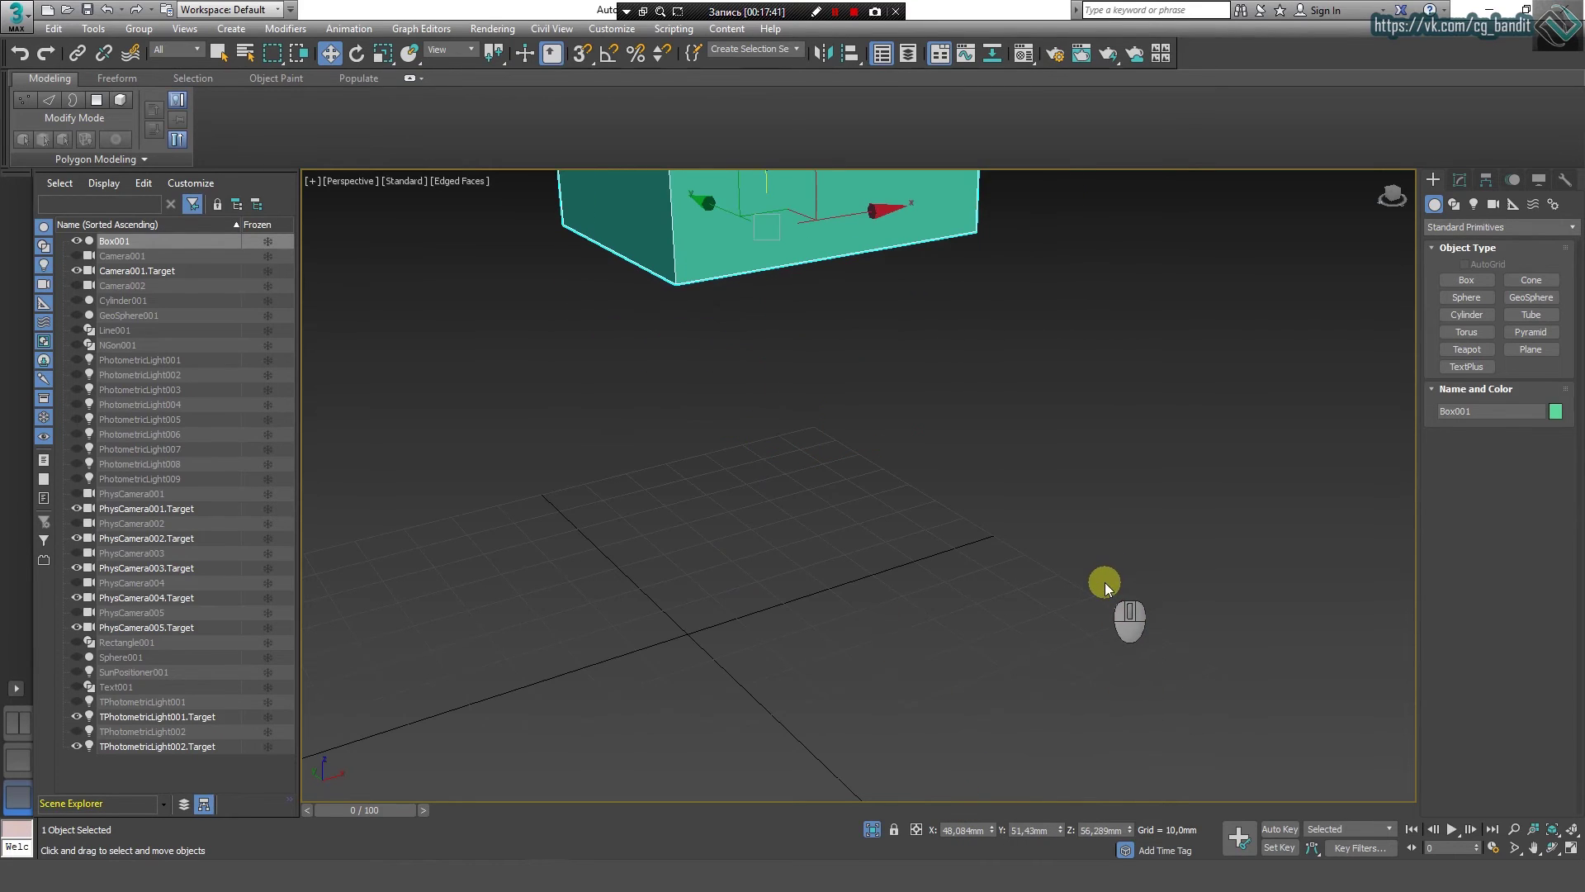
pyautogui.rightClick(992, 832)
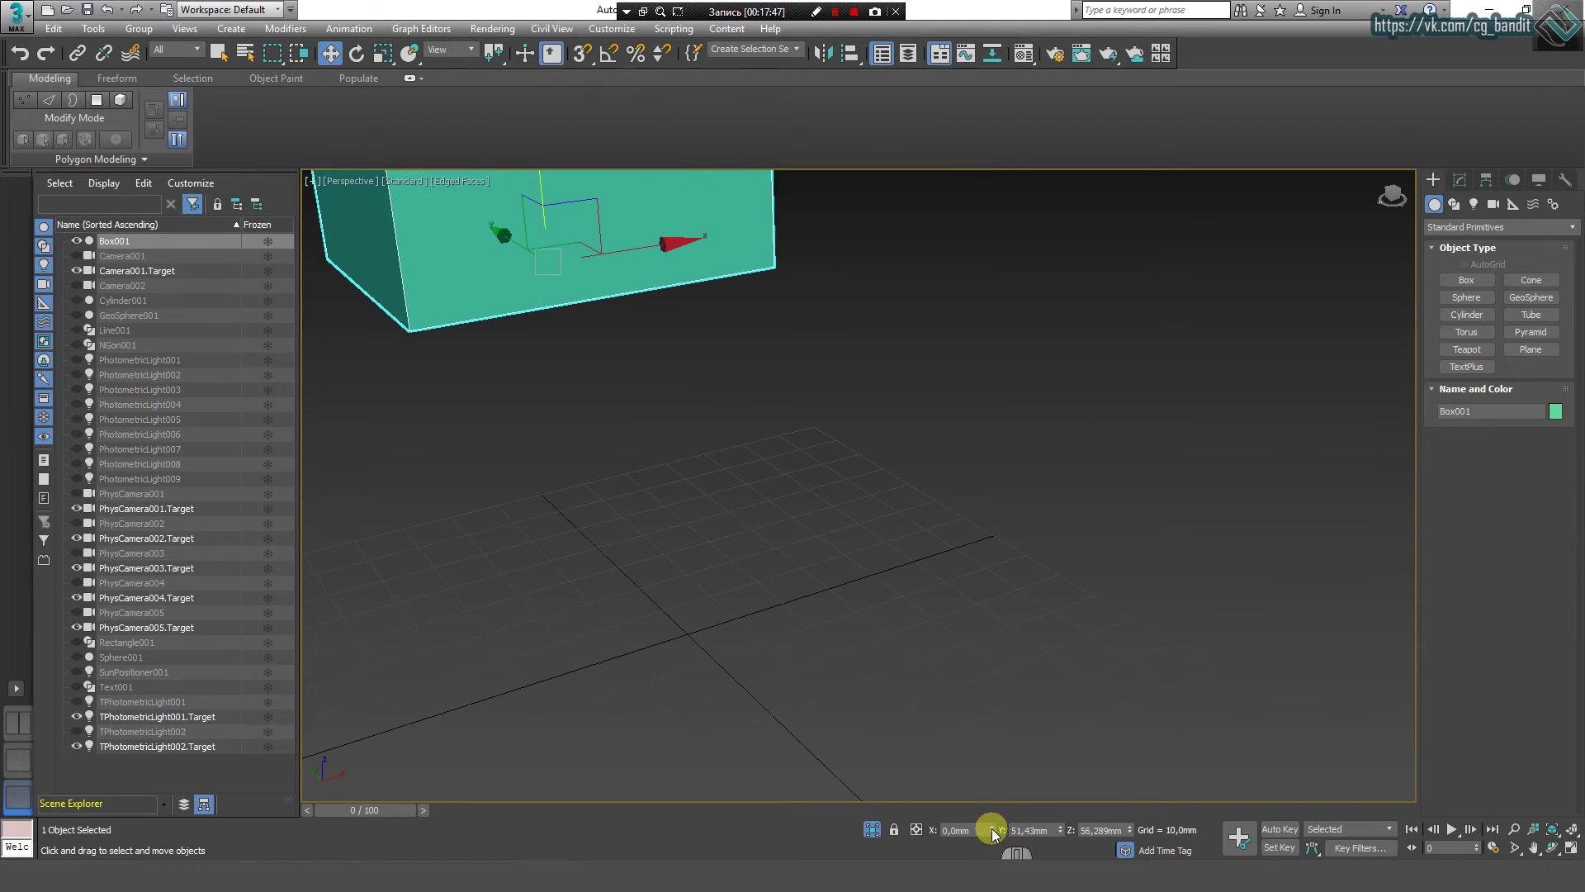
pyautogui.rightClick(1060, 831)
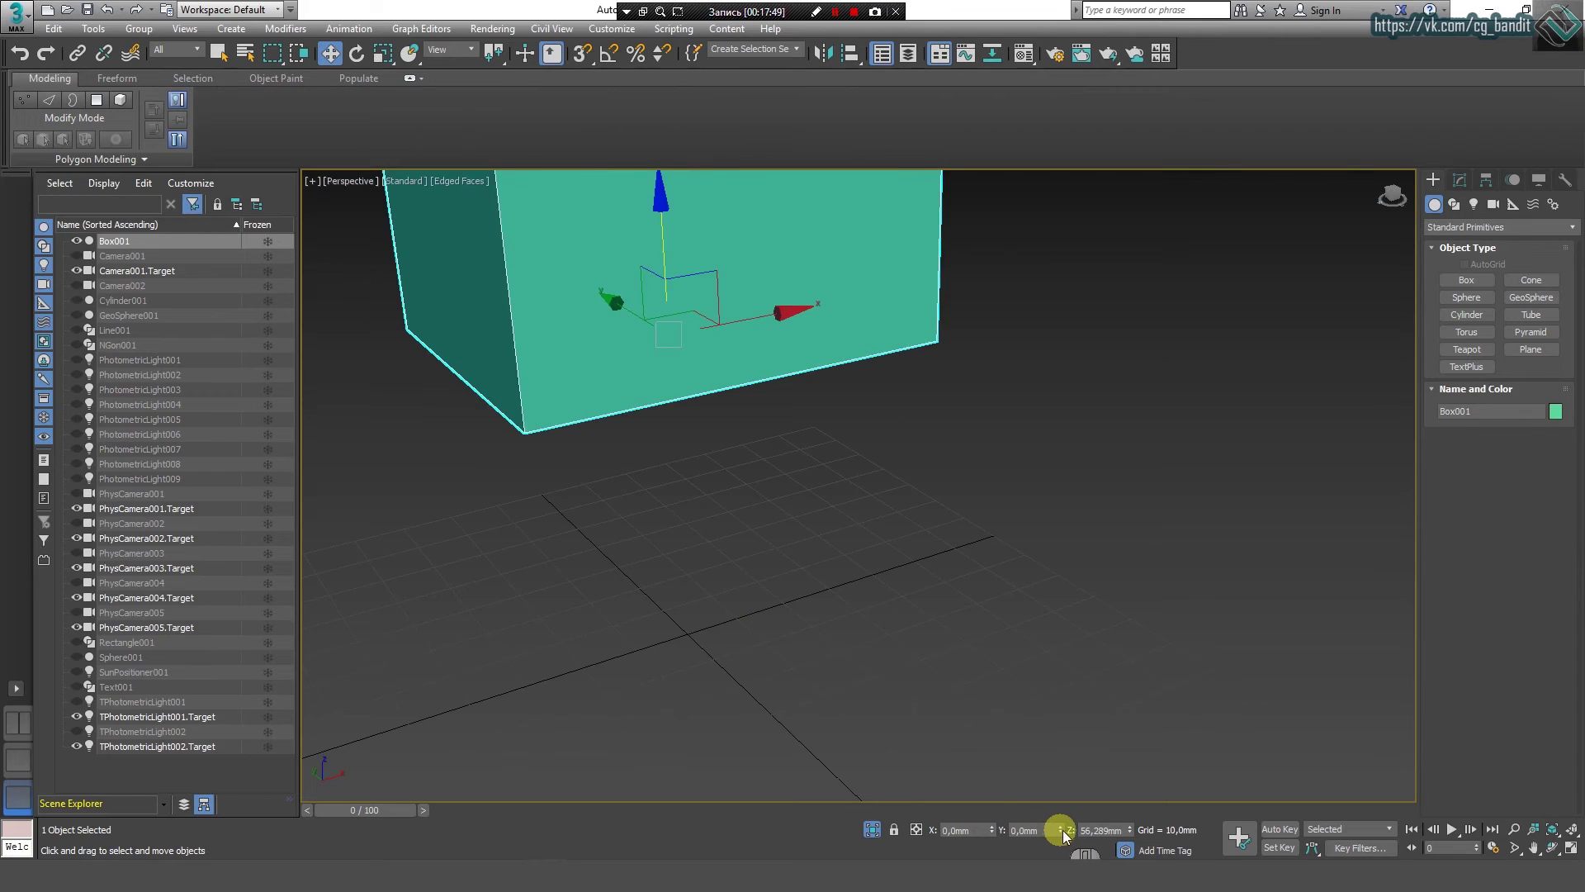
pyautogui.rightClick(1128, 830)
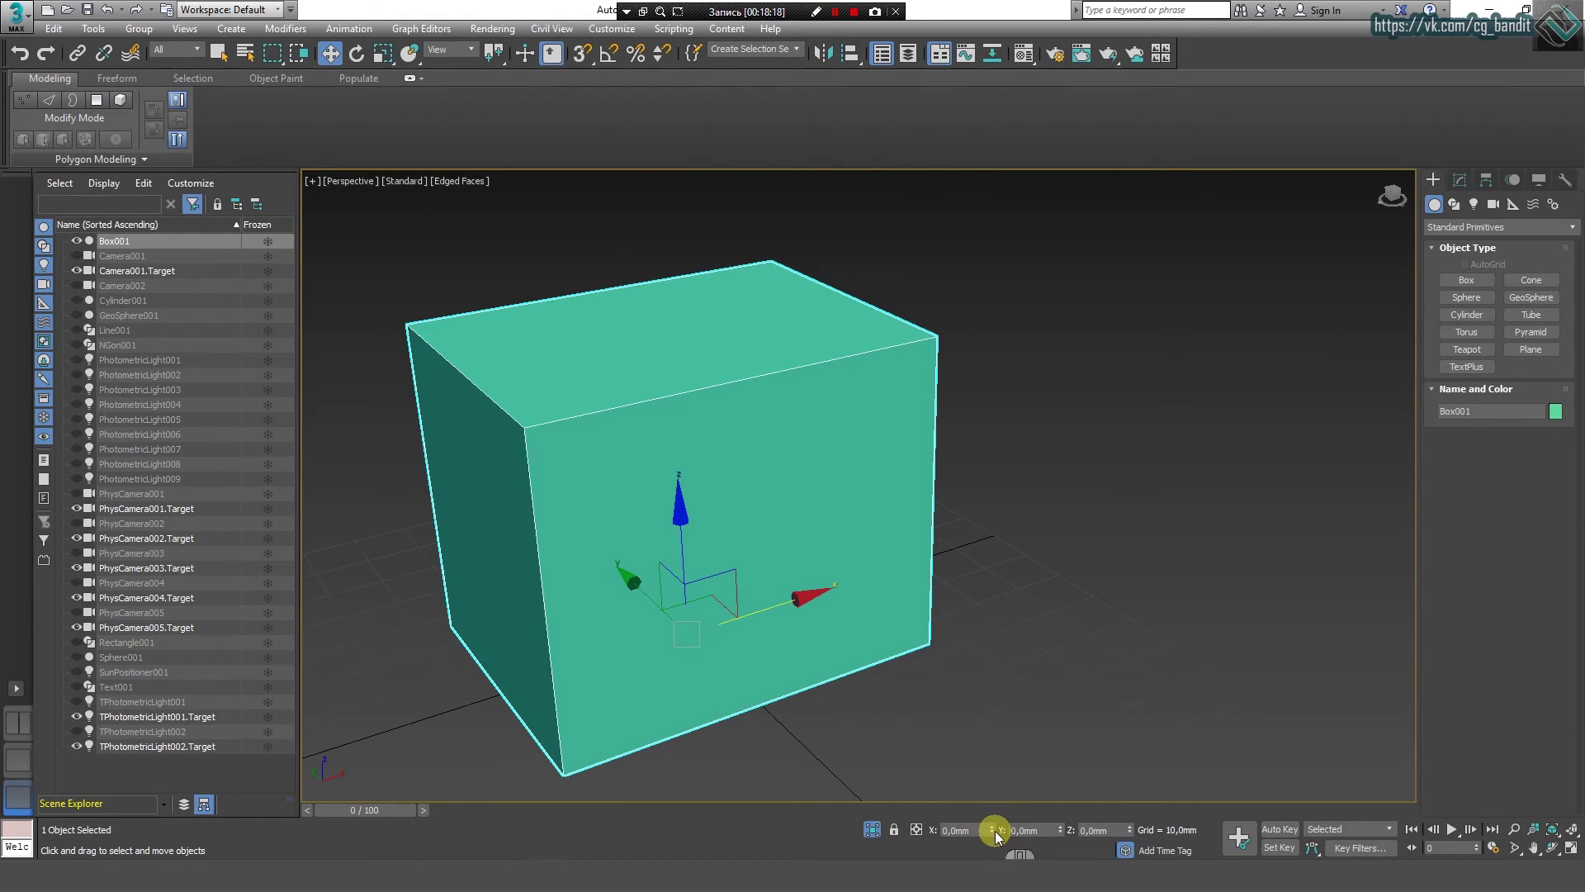
# Step: Shift the box by adjusting its coordinate values to about X 45, Y 53 and Z 28 mm
pyautogui.moveTo(992, 832); pyautogui.dragTo(1002, 578)
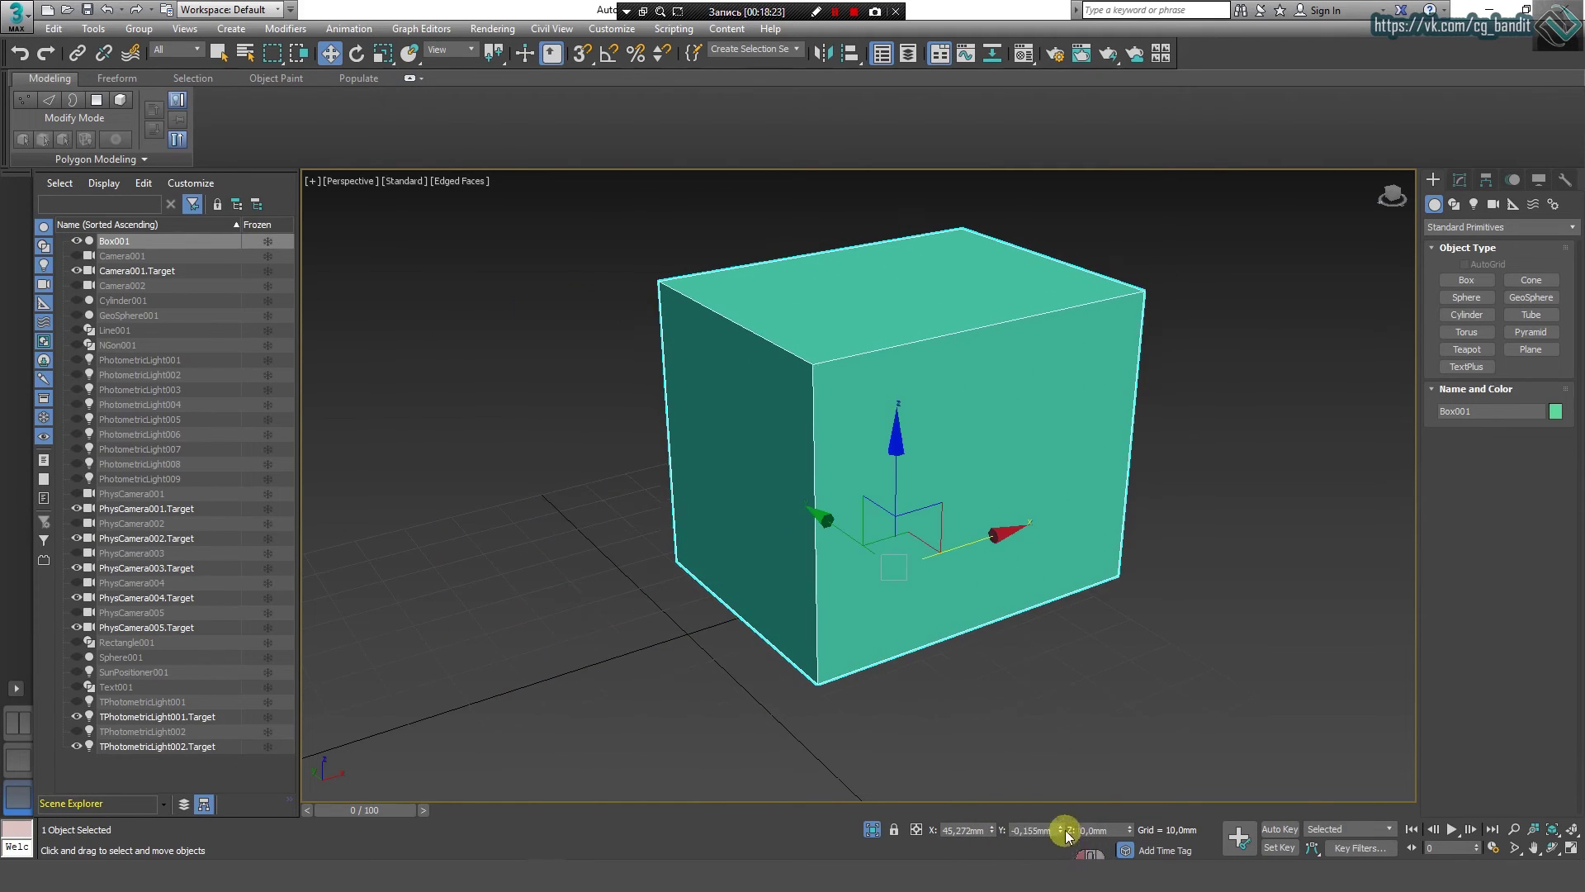
pyautogui.moveTo(1060, 829); pyautogui.dragTo(1007, 707)
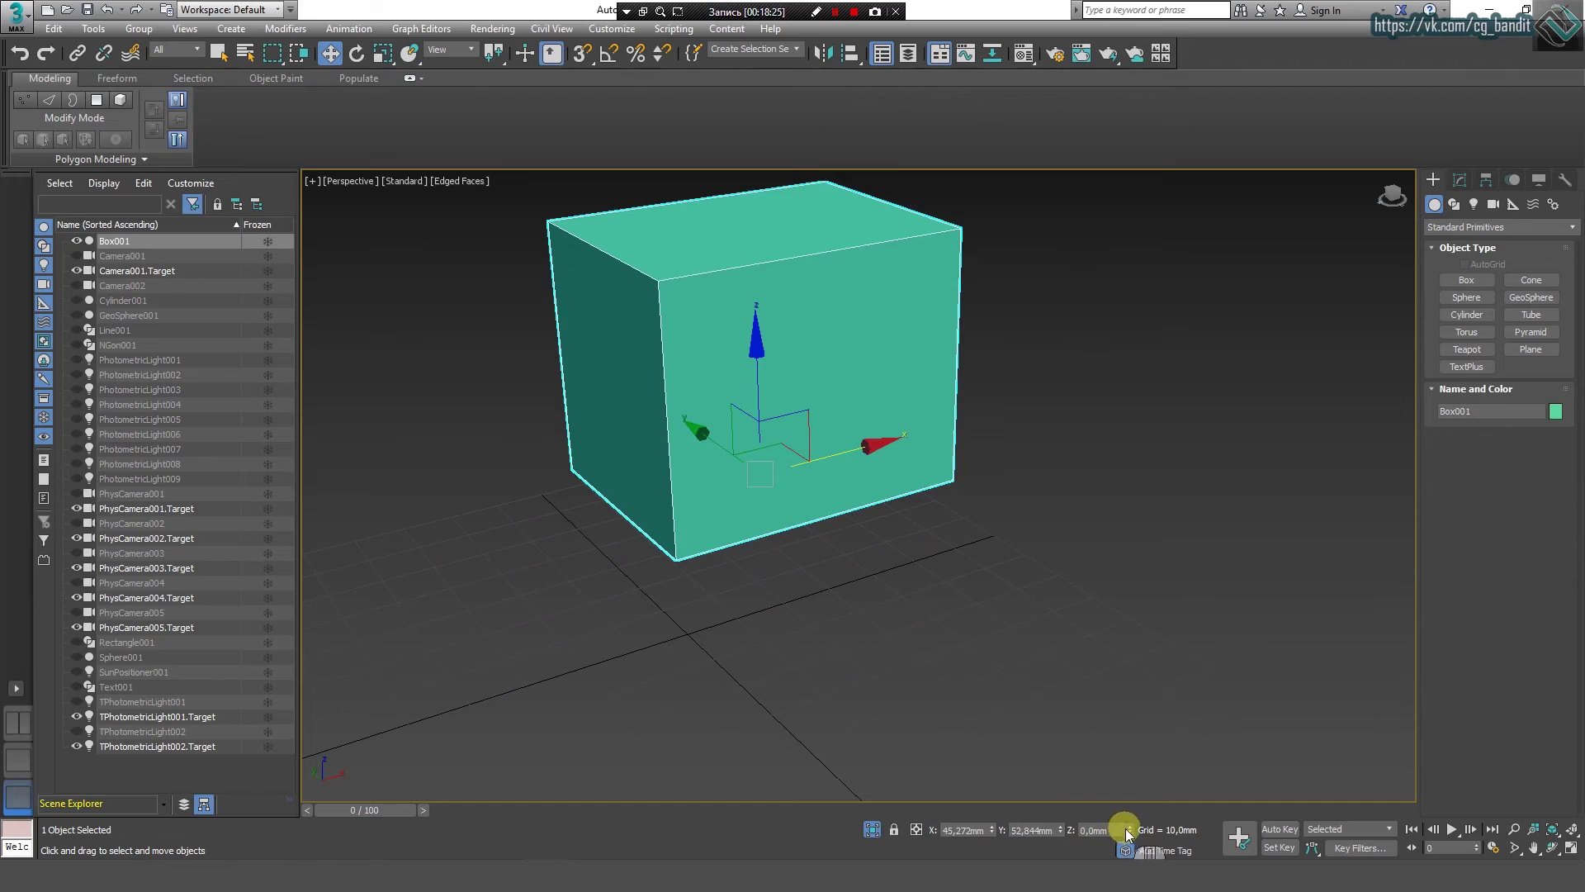
pyautogui.moveTo(1127, 829); pyautogui.dragTo(1047, 740)
# Step: Set the box's X coordinate to exactly 50 mm
pyautogui.doubleClick(953, 829)
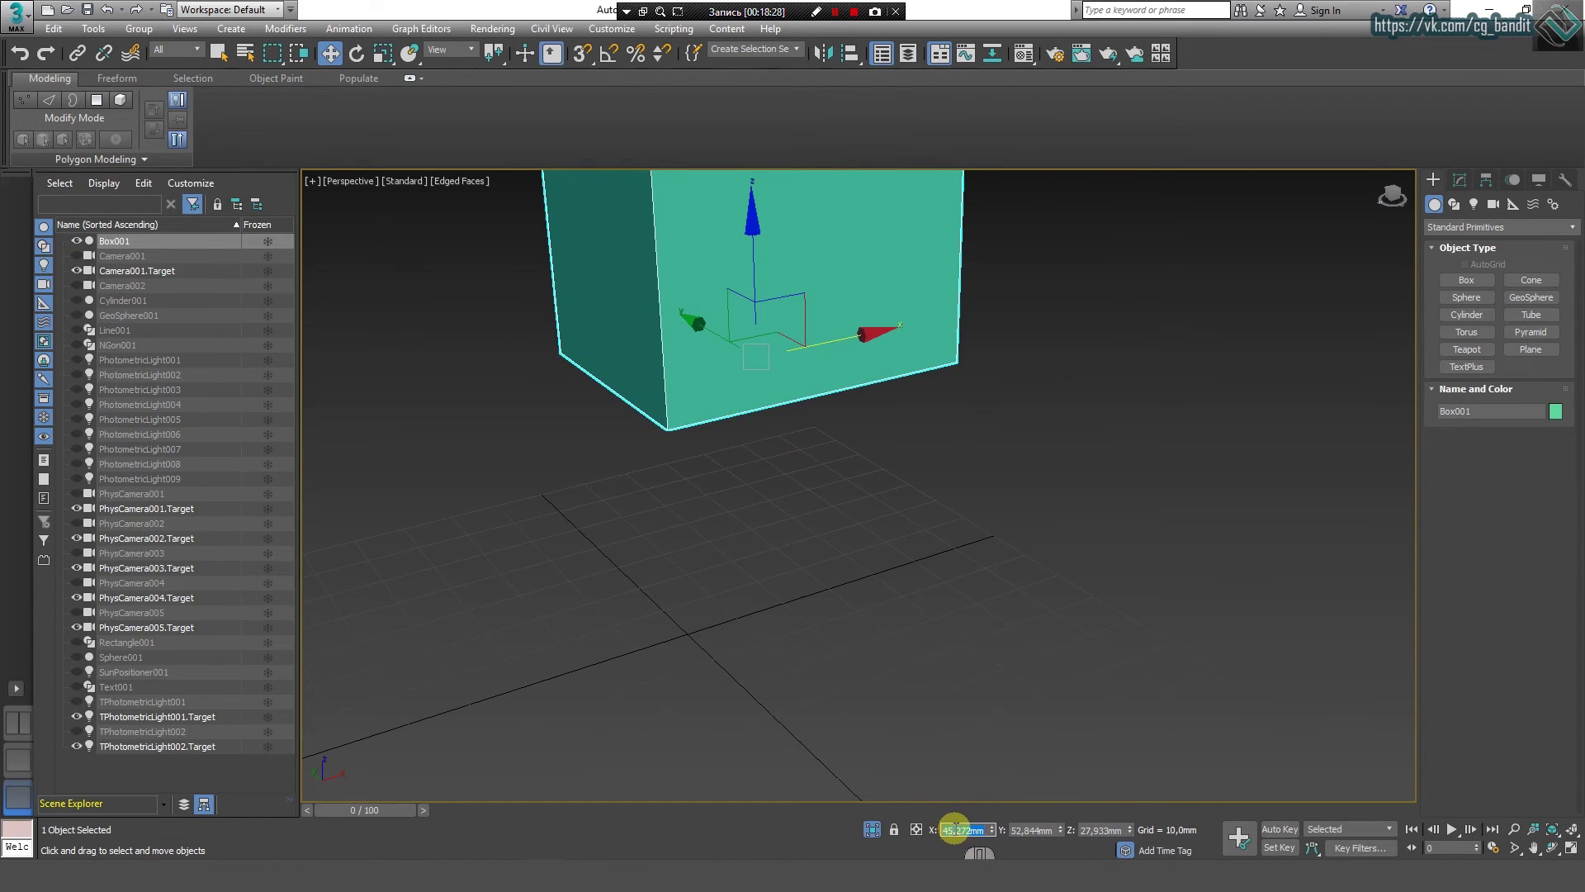
pyautogui.write('50')
pyautogui.press('Return')
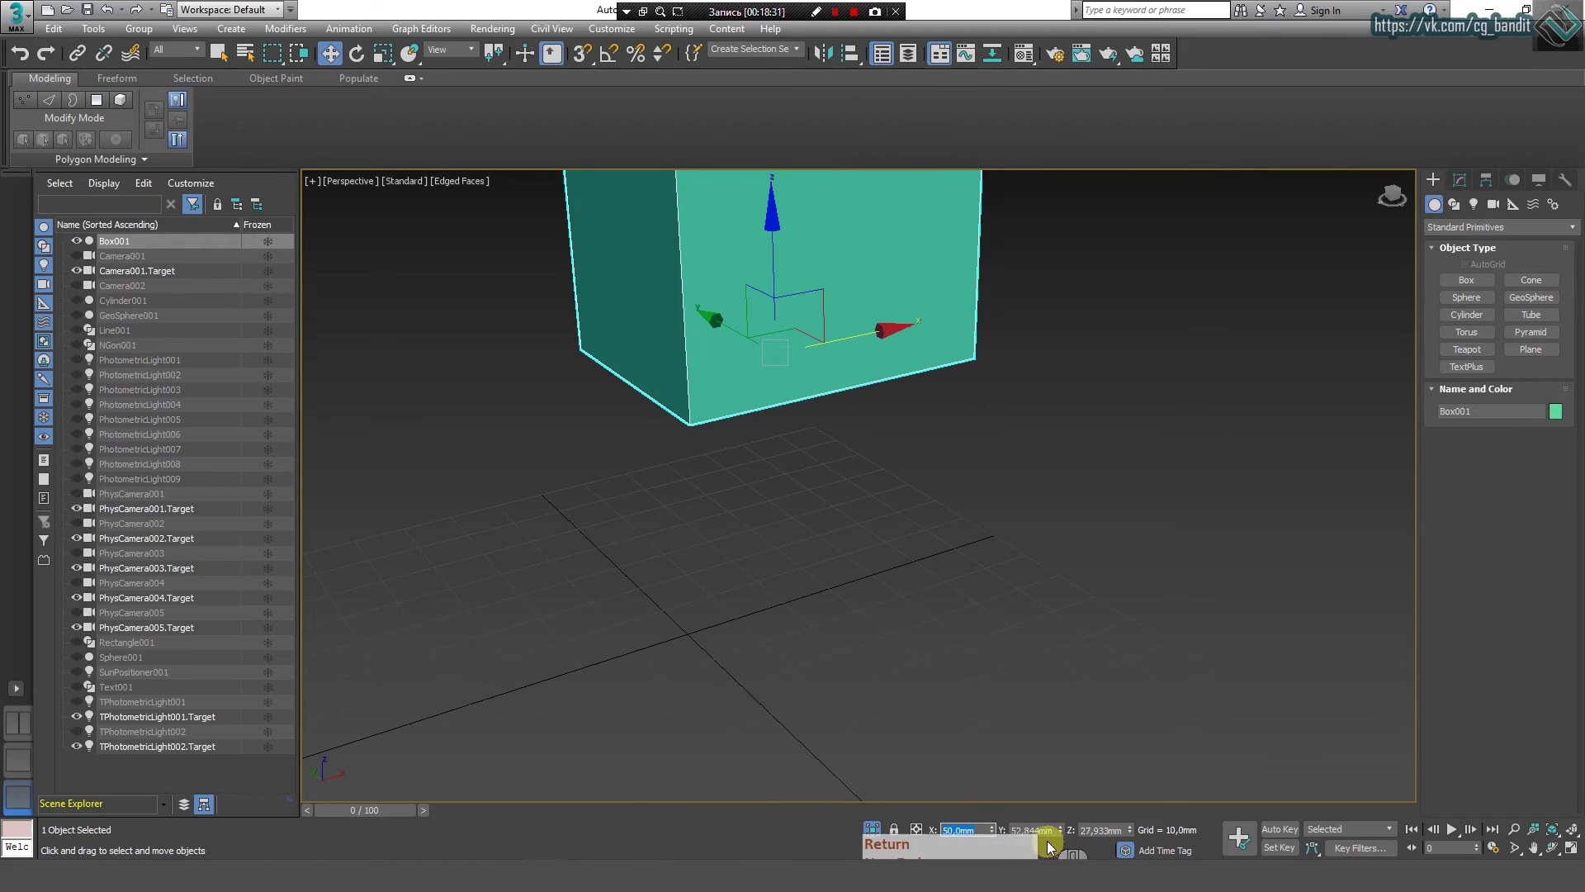
# Step: Set the box's absolute X, Y and Z coordinates to 50 mm each
pyautogui.scroll(-5, 892, 566)
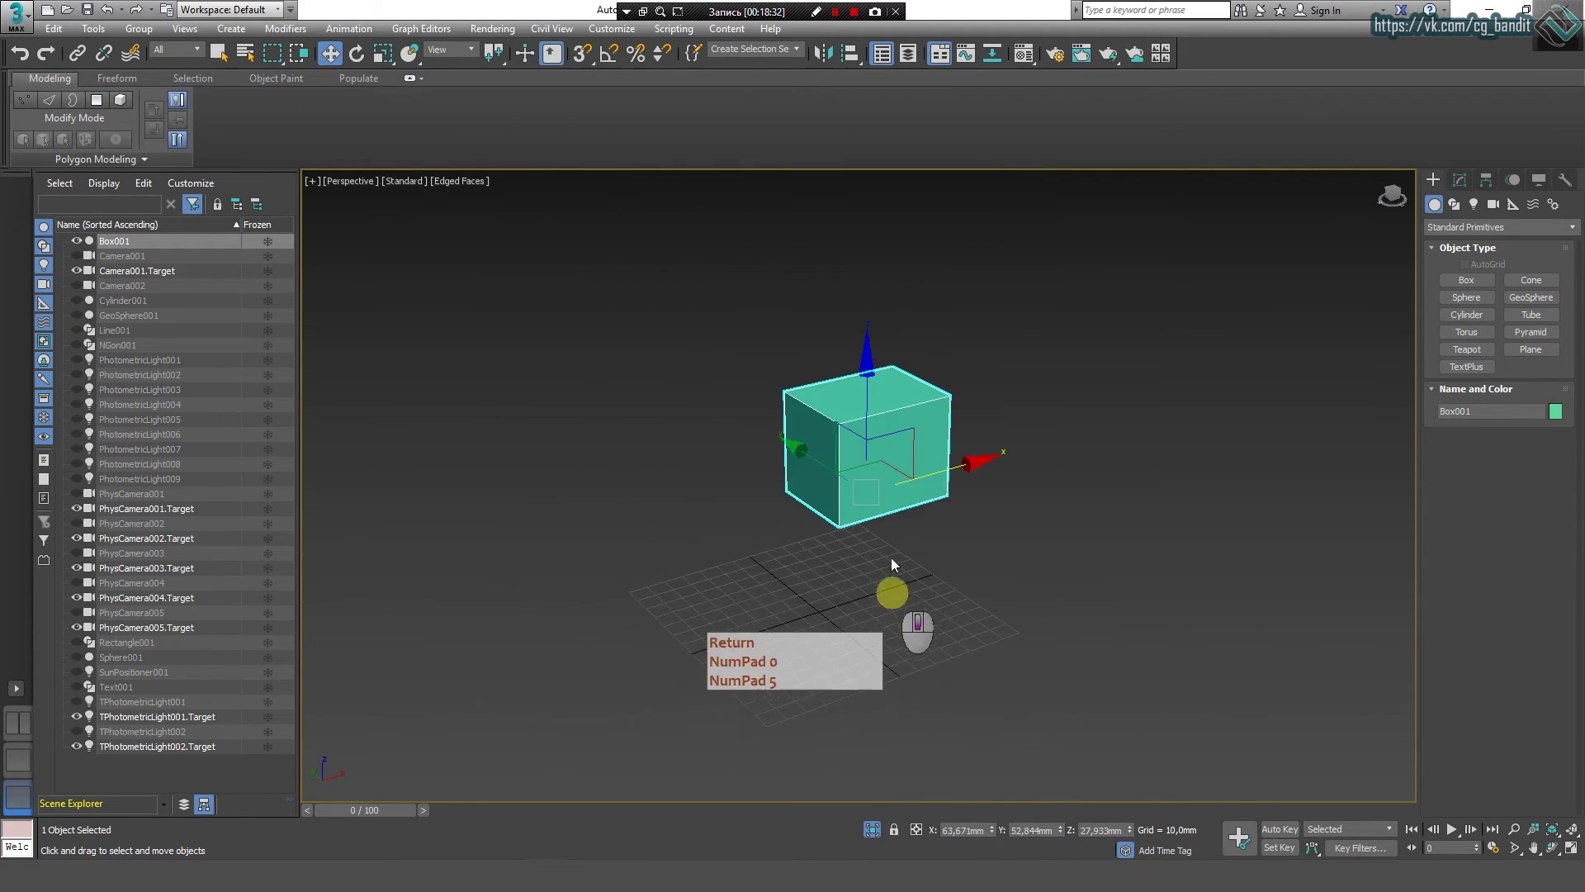
pyautogui.scroll(4, 891, 568)
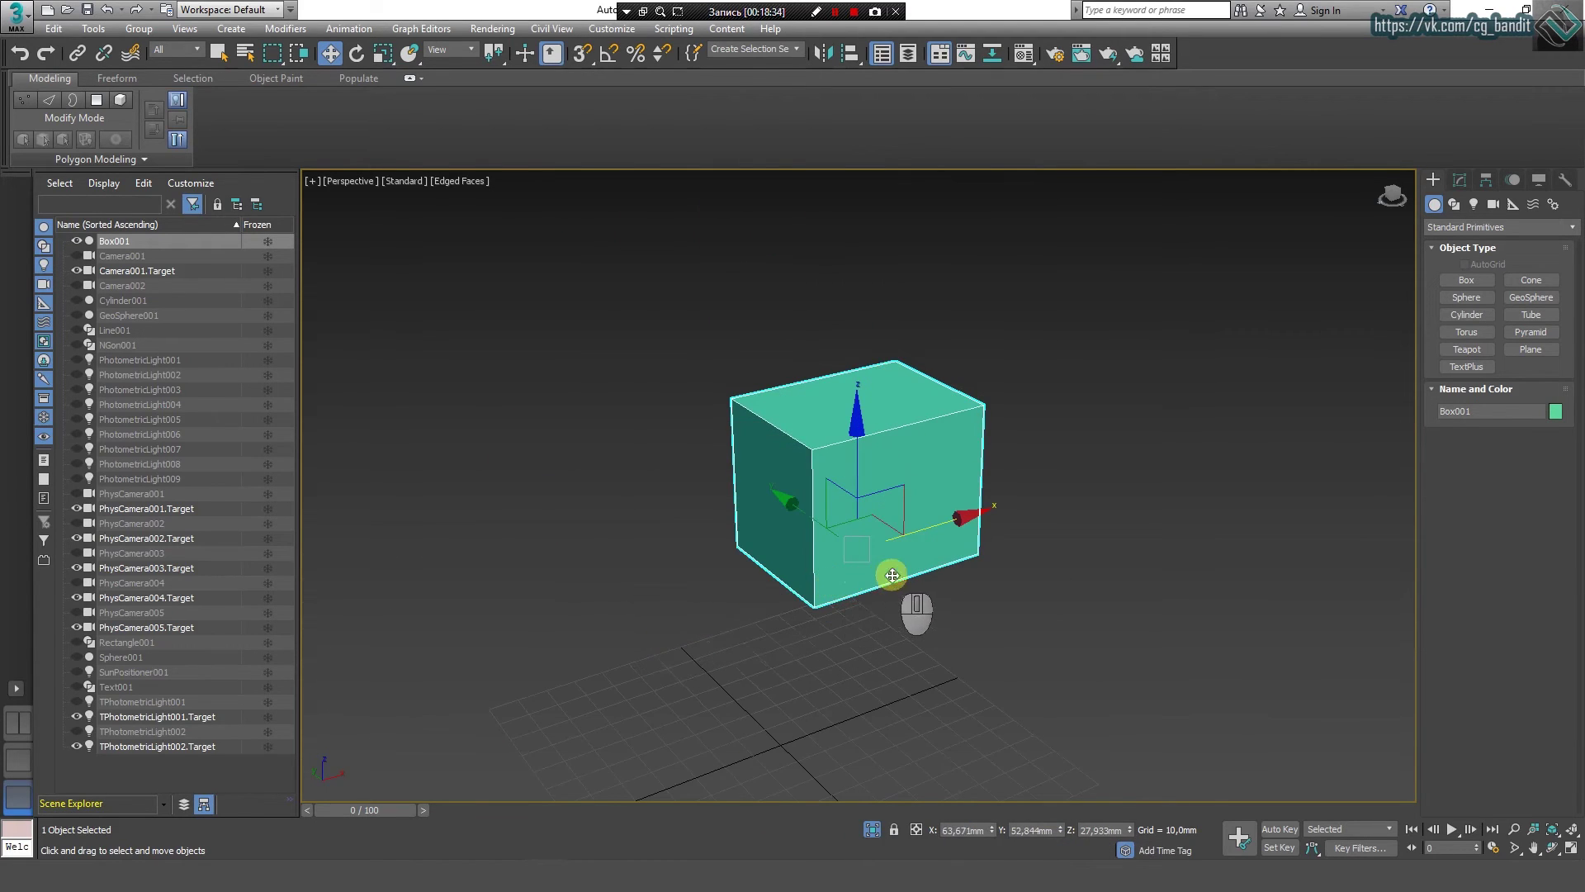
pyautogui.scroll(4, 891, 575)
pyautogui.scroll(-2, 884, 631)
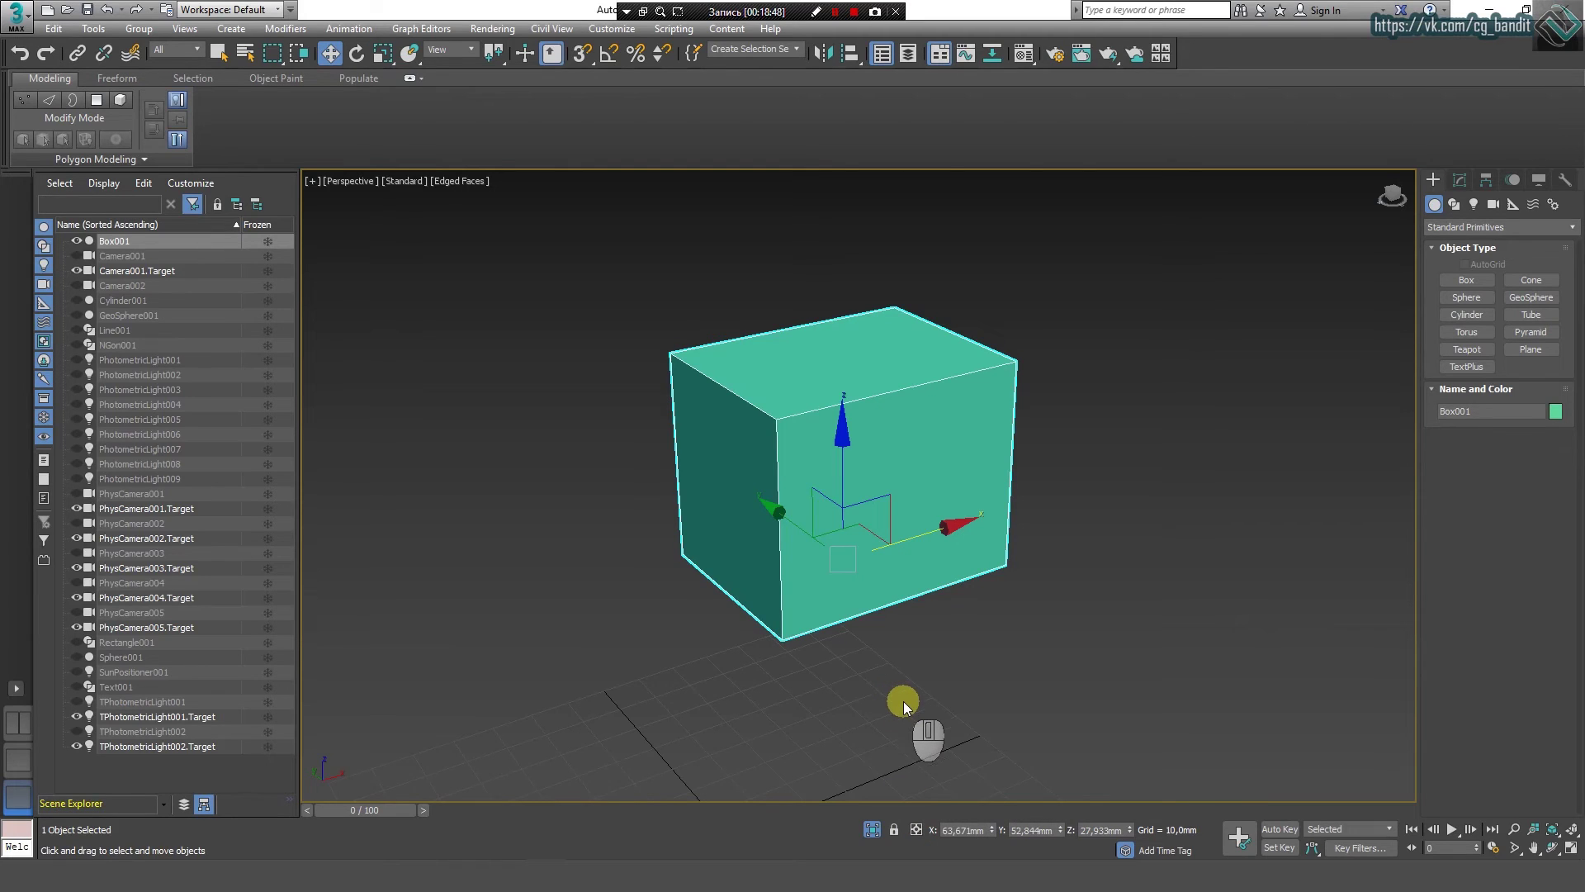
pyautogui.click(962, 829)
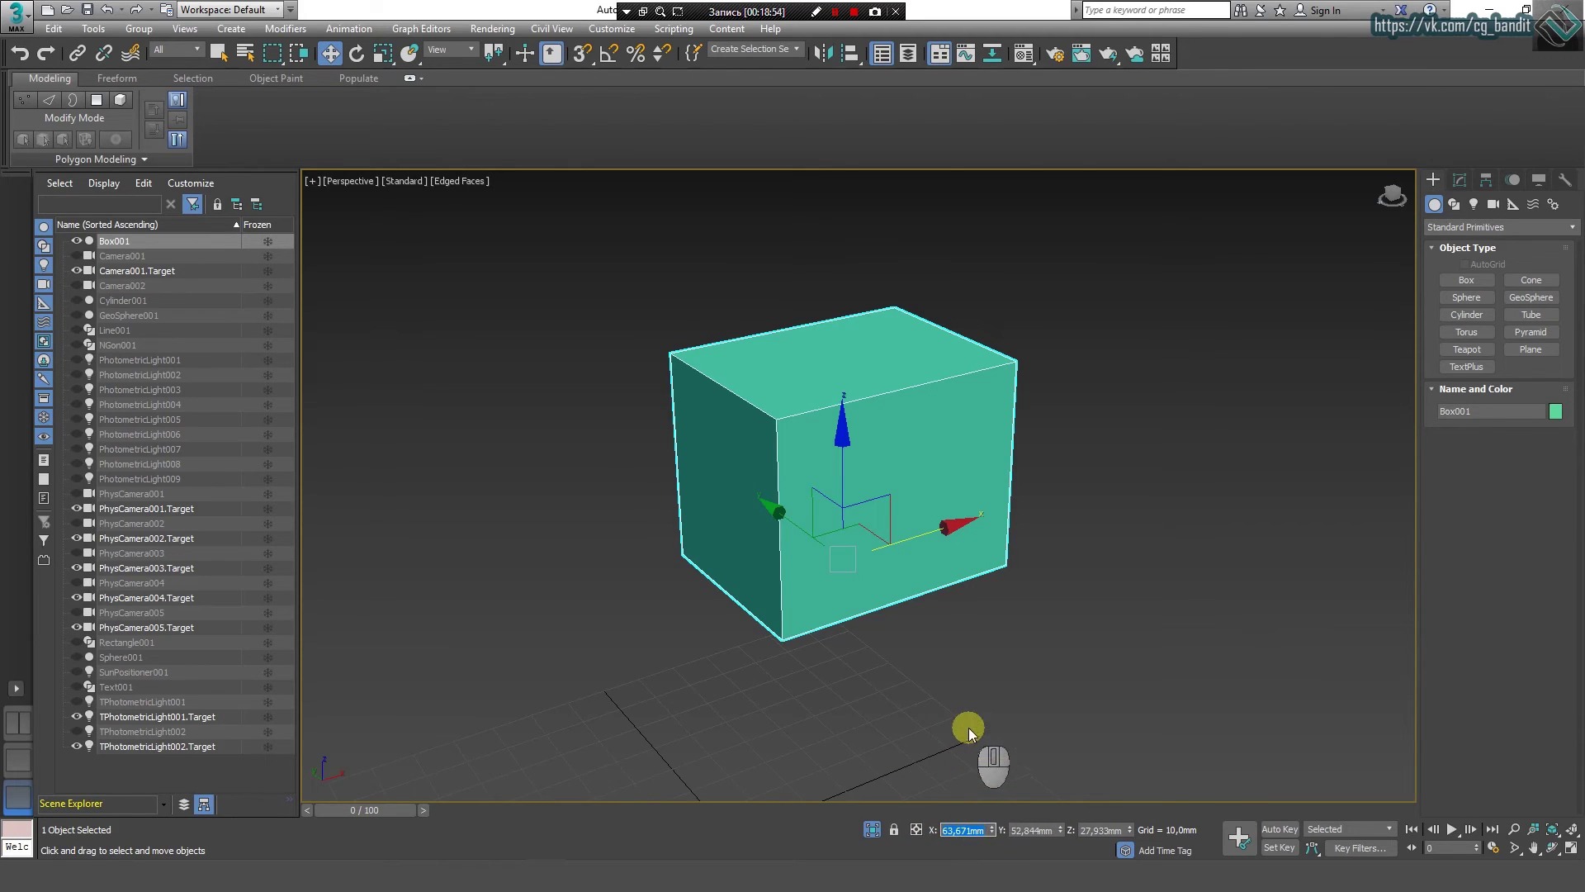
pyautogui.write('50')
pyautogui.press('Return')
pyautogui.click(1032, 829)
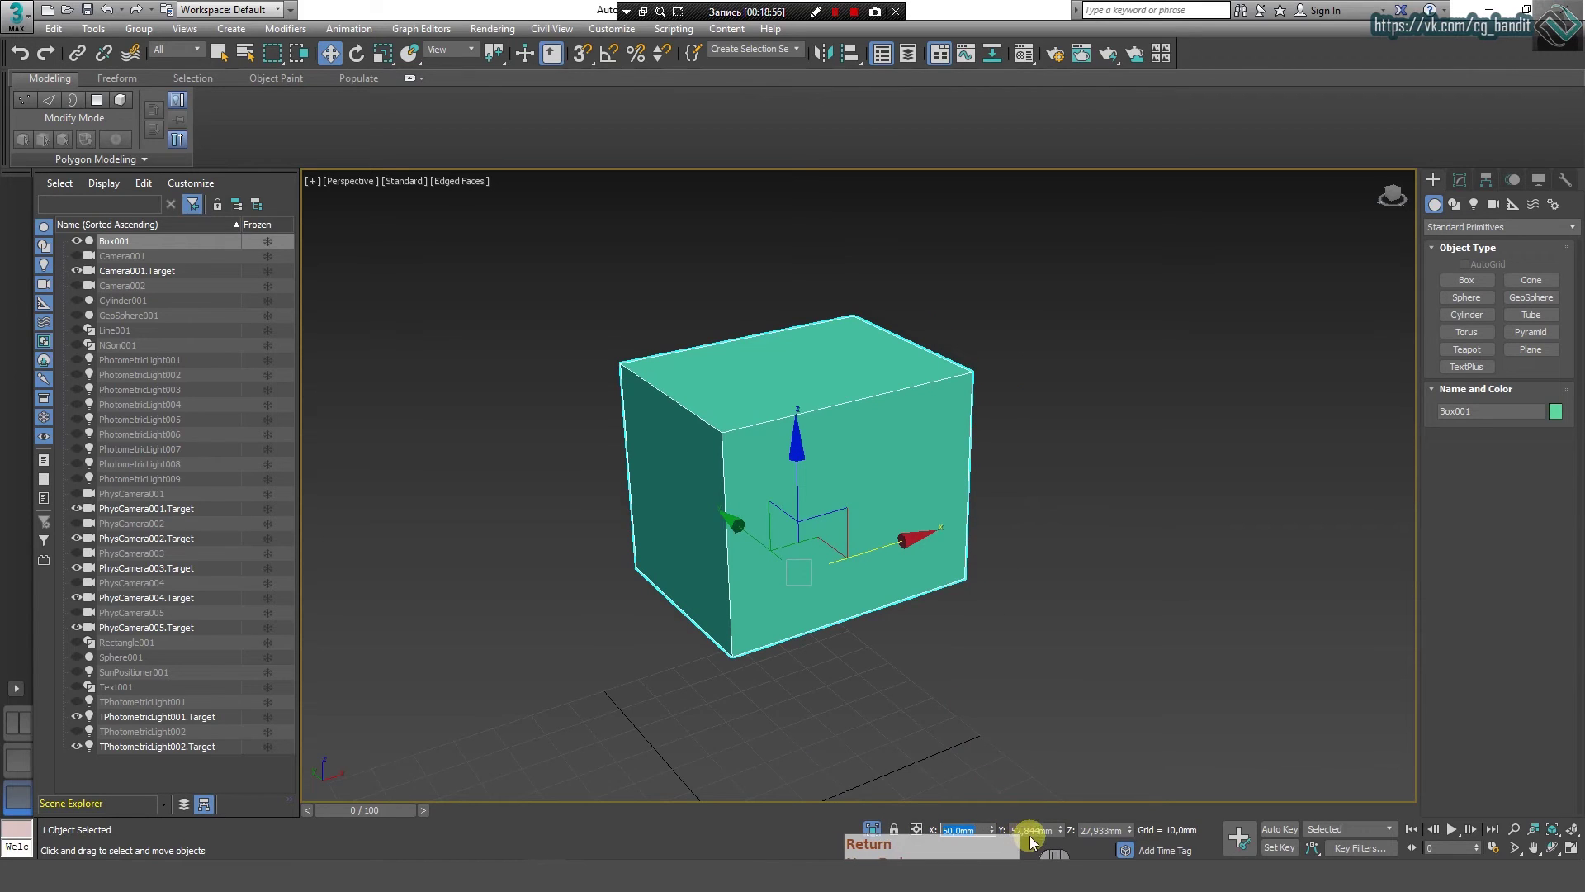
pyautogui.write('50')
pyautogui.press('Return')
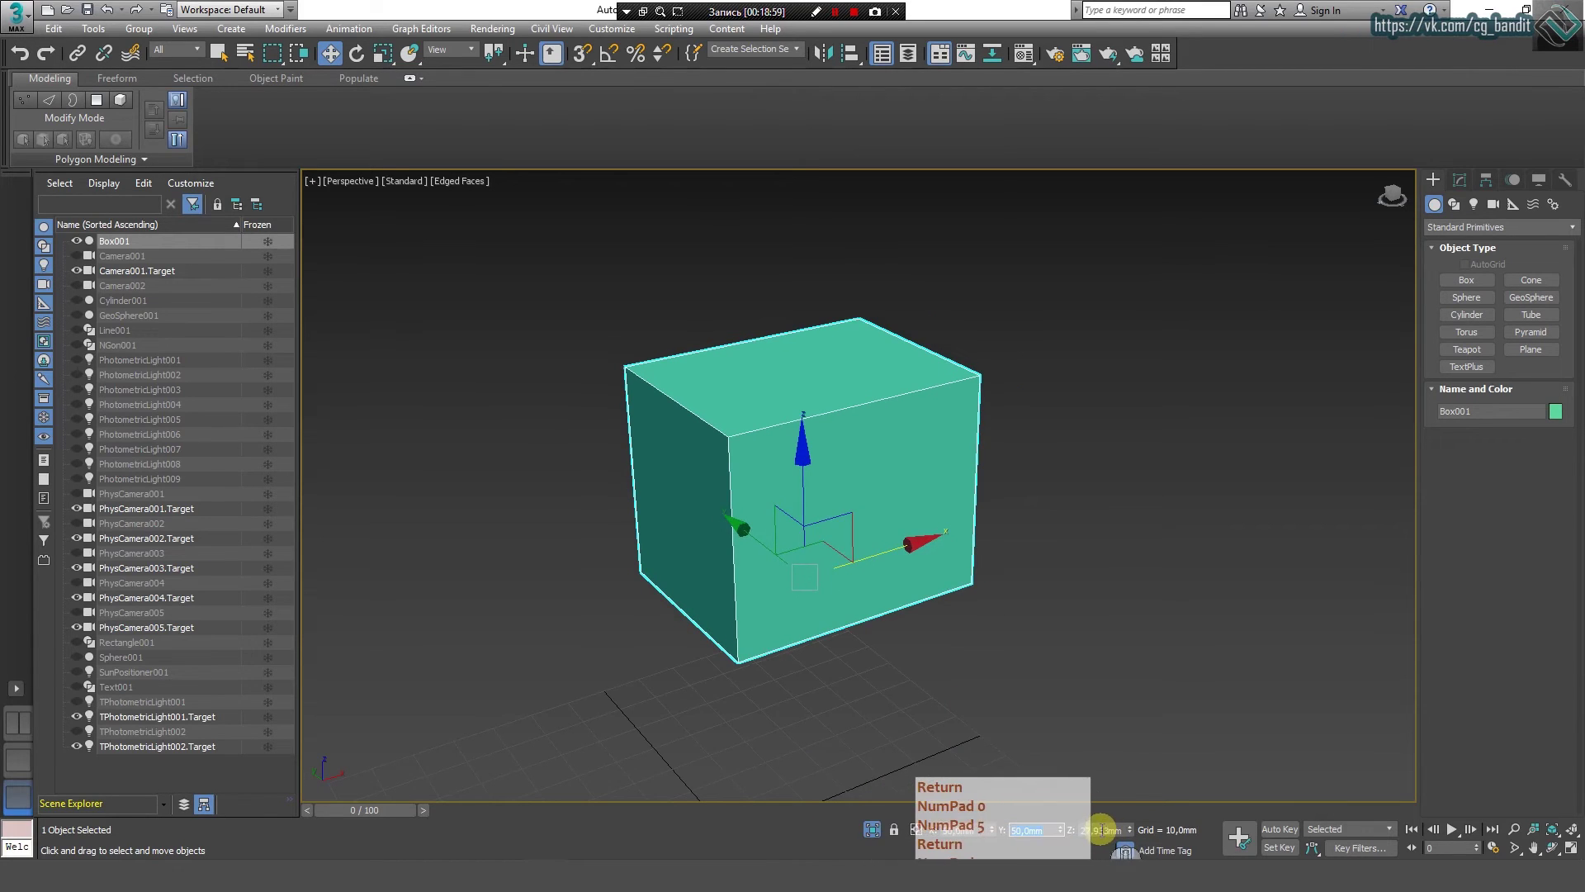
pyautogui.click(1102, 828)
pyautogui.write('50')
pyautogui.press('Return')
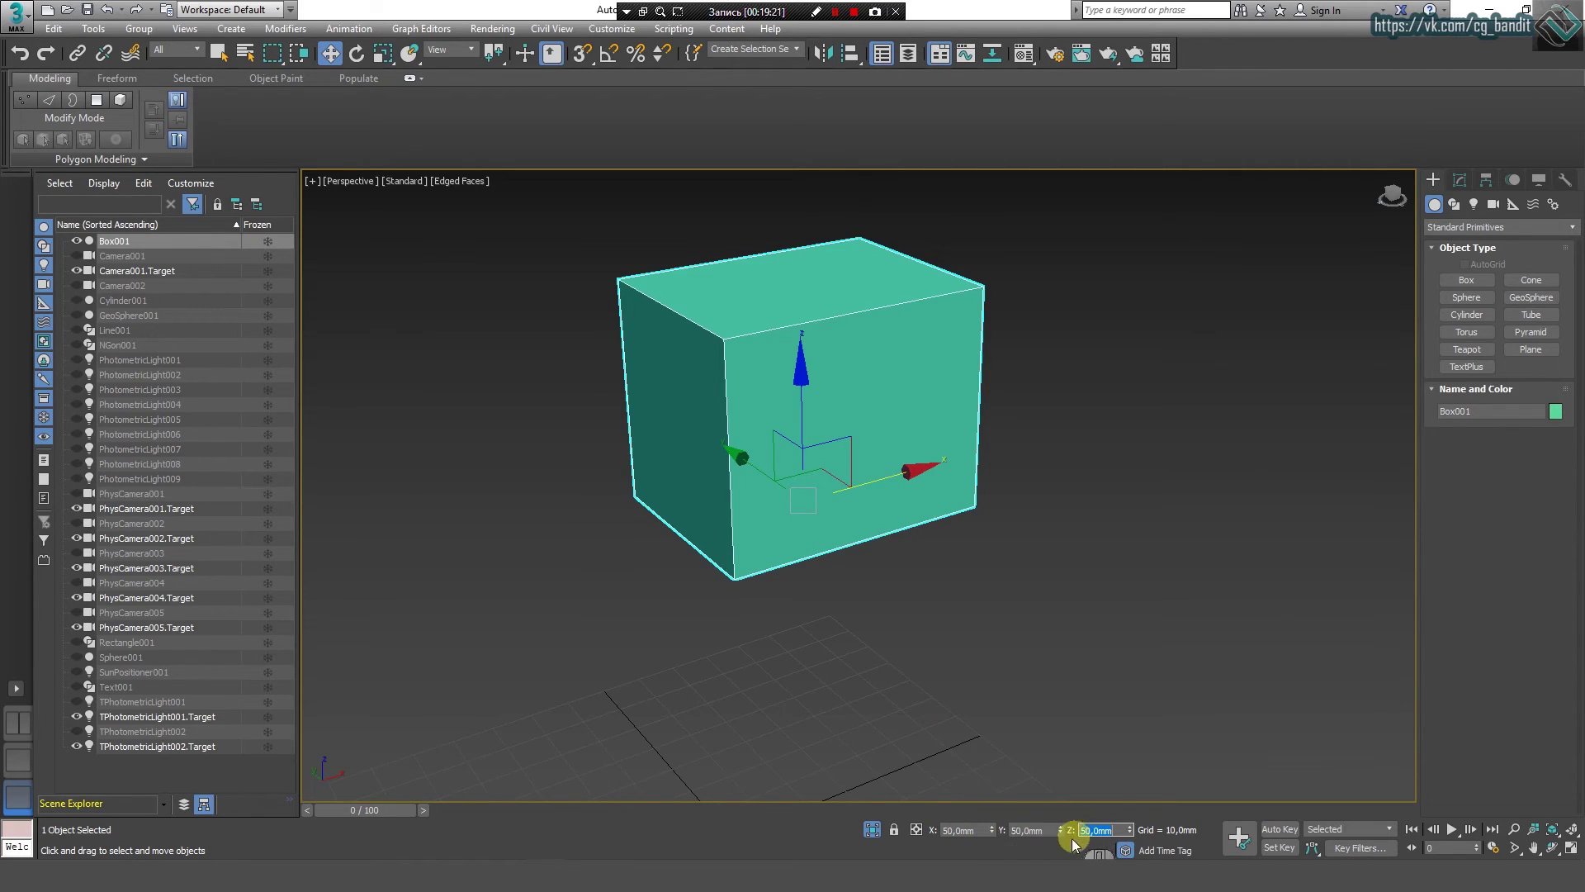
# Step: Switch coordinate entry to offset mode and shift the box along X by 20 mm, followed by -50 mm
pyautogui.click(916, 831)
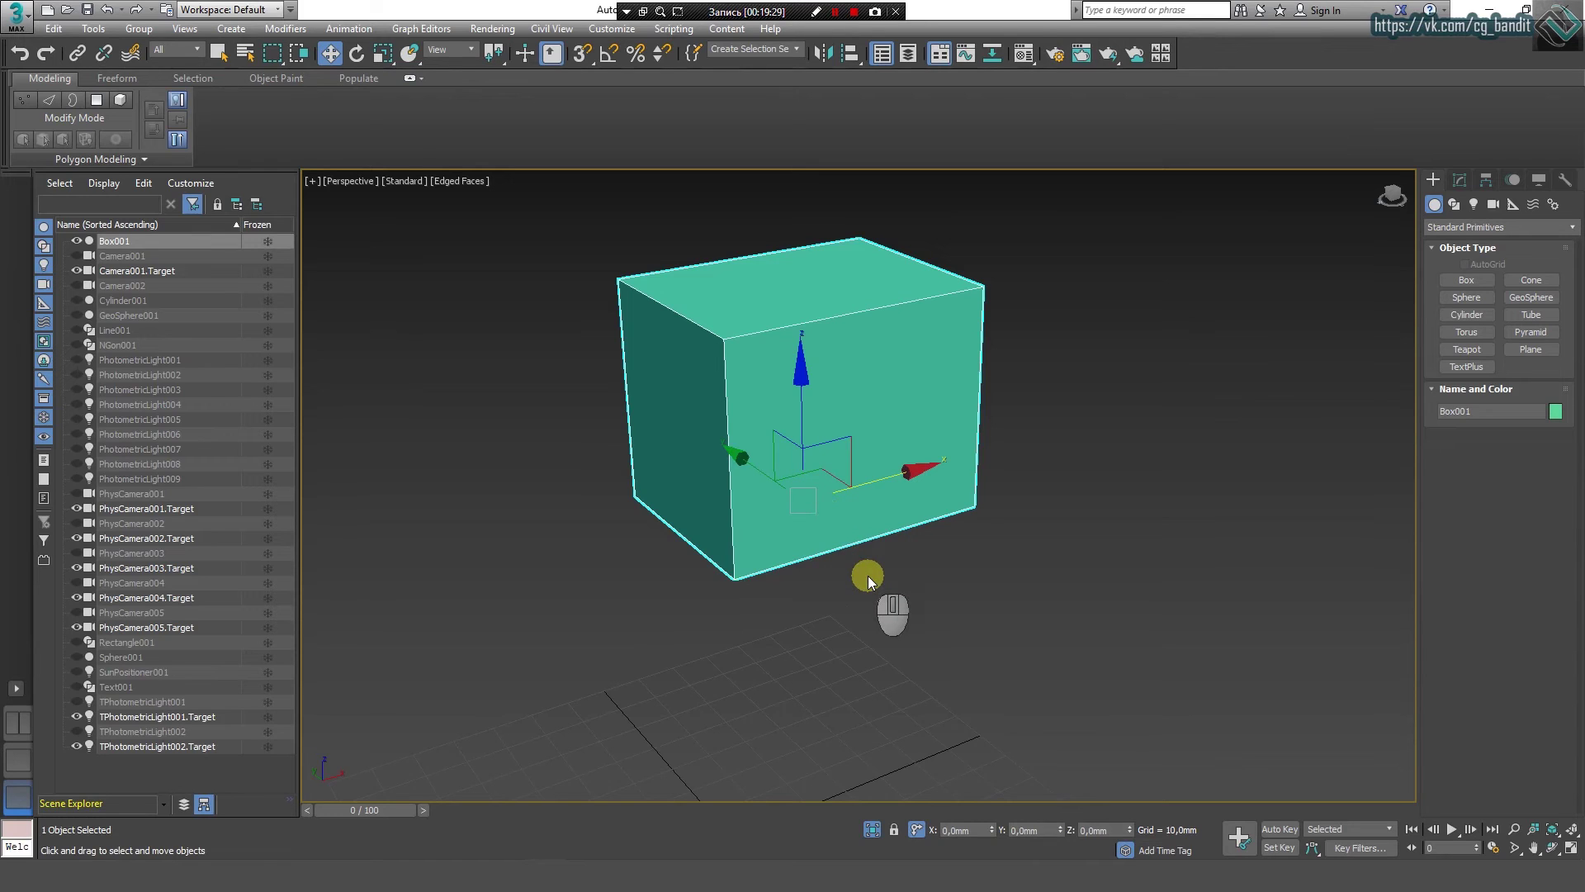
pyautogui.scroll(-3, 862, 572)
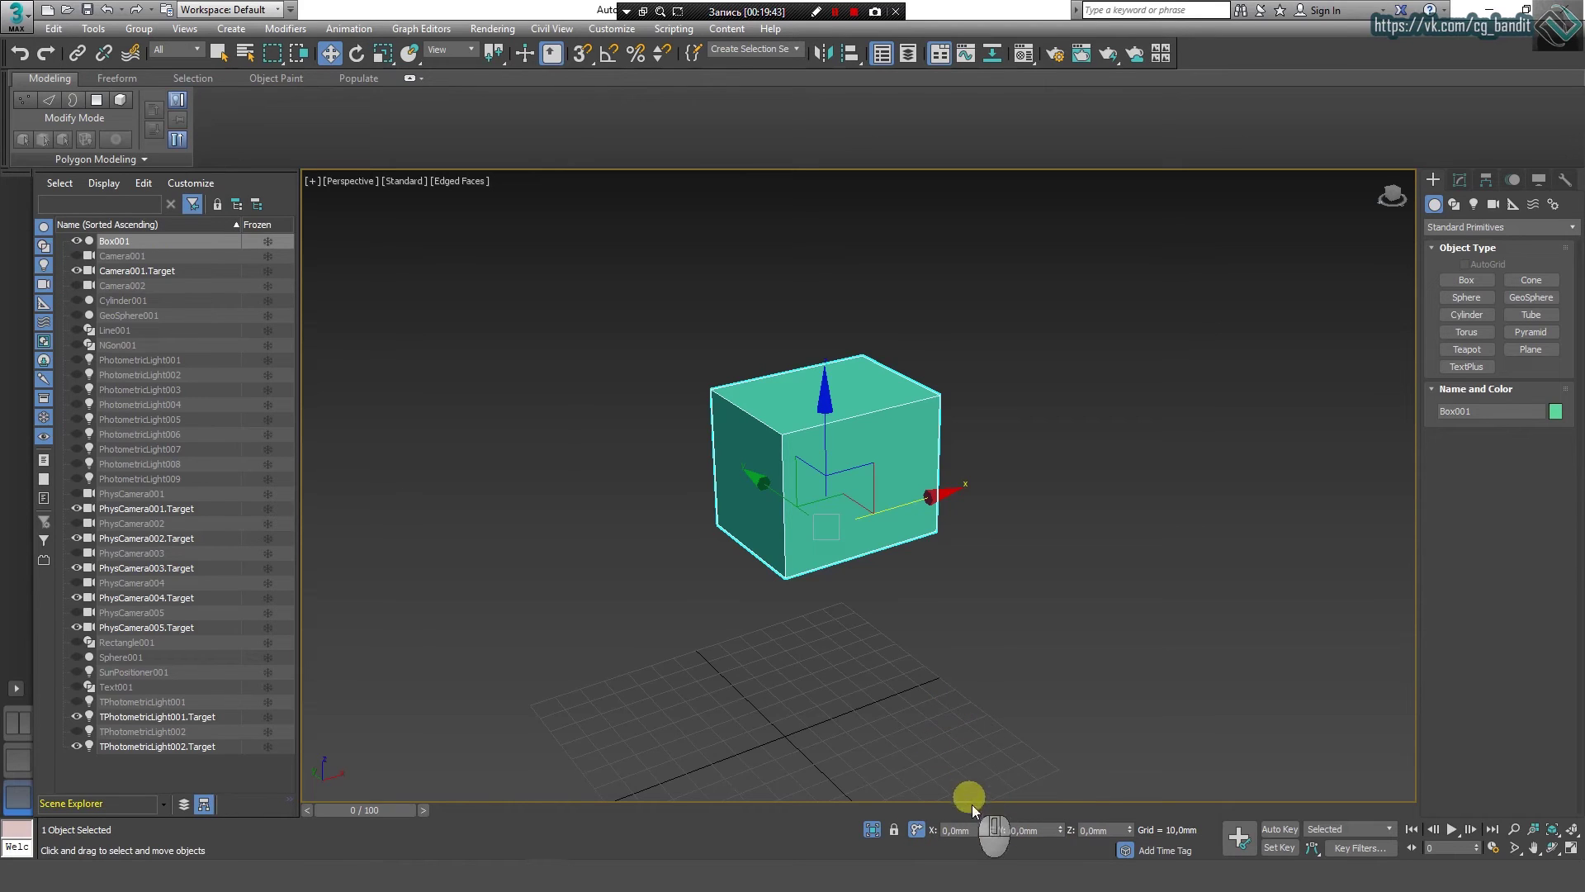
pyautogui.click(962, 830)
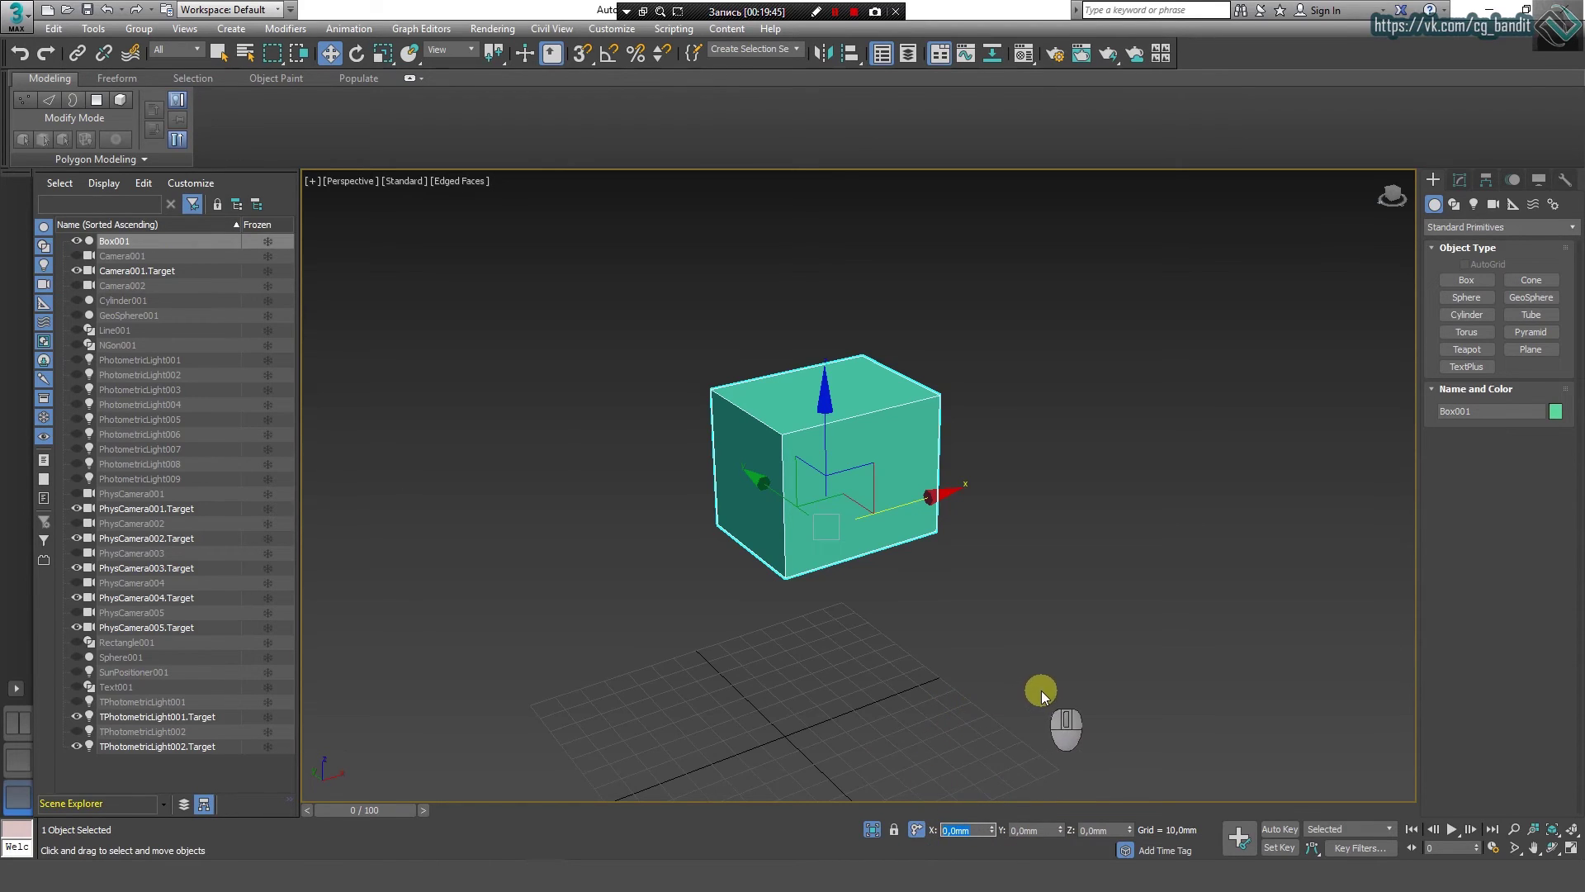
pyautogui.write('20')
pyautogui.press('Return')
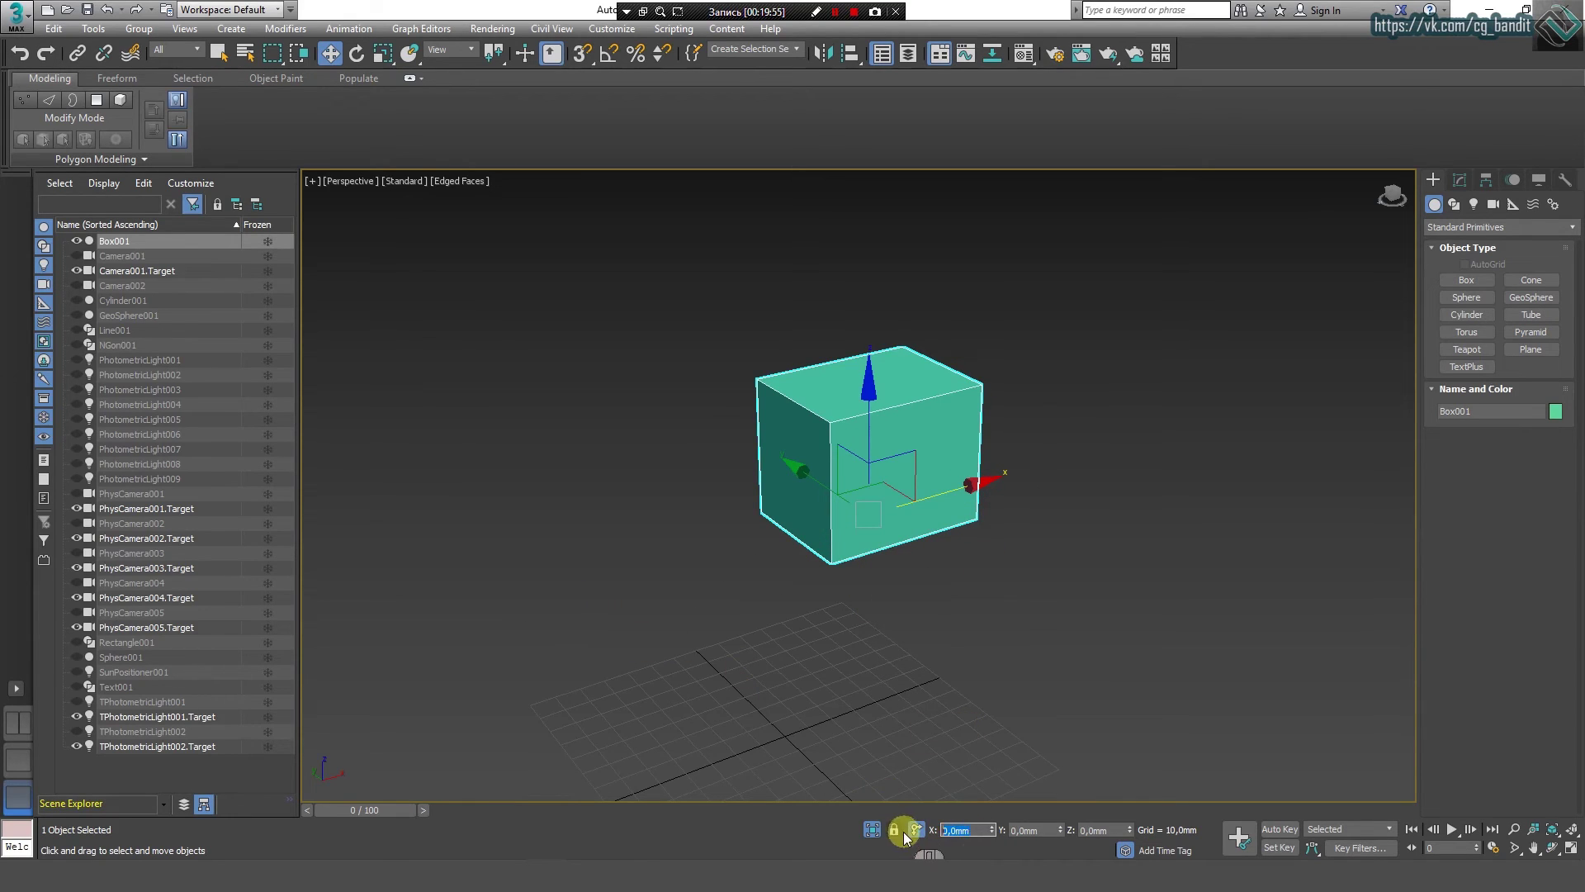
pyautogui.write('-50')
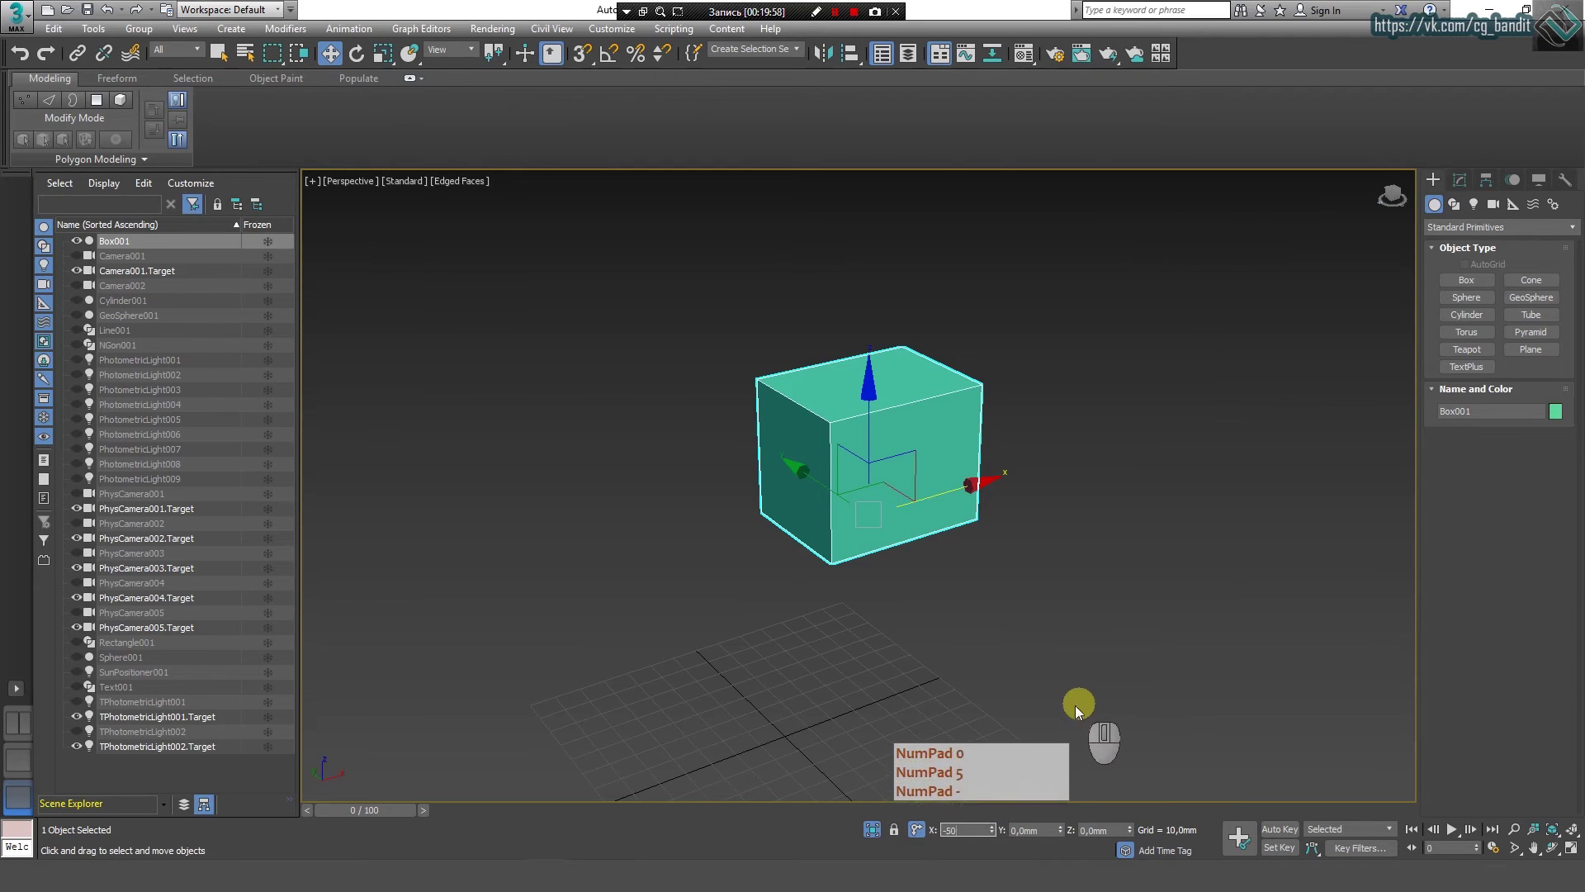
pyautogui.press('Return')
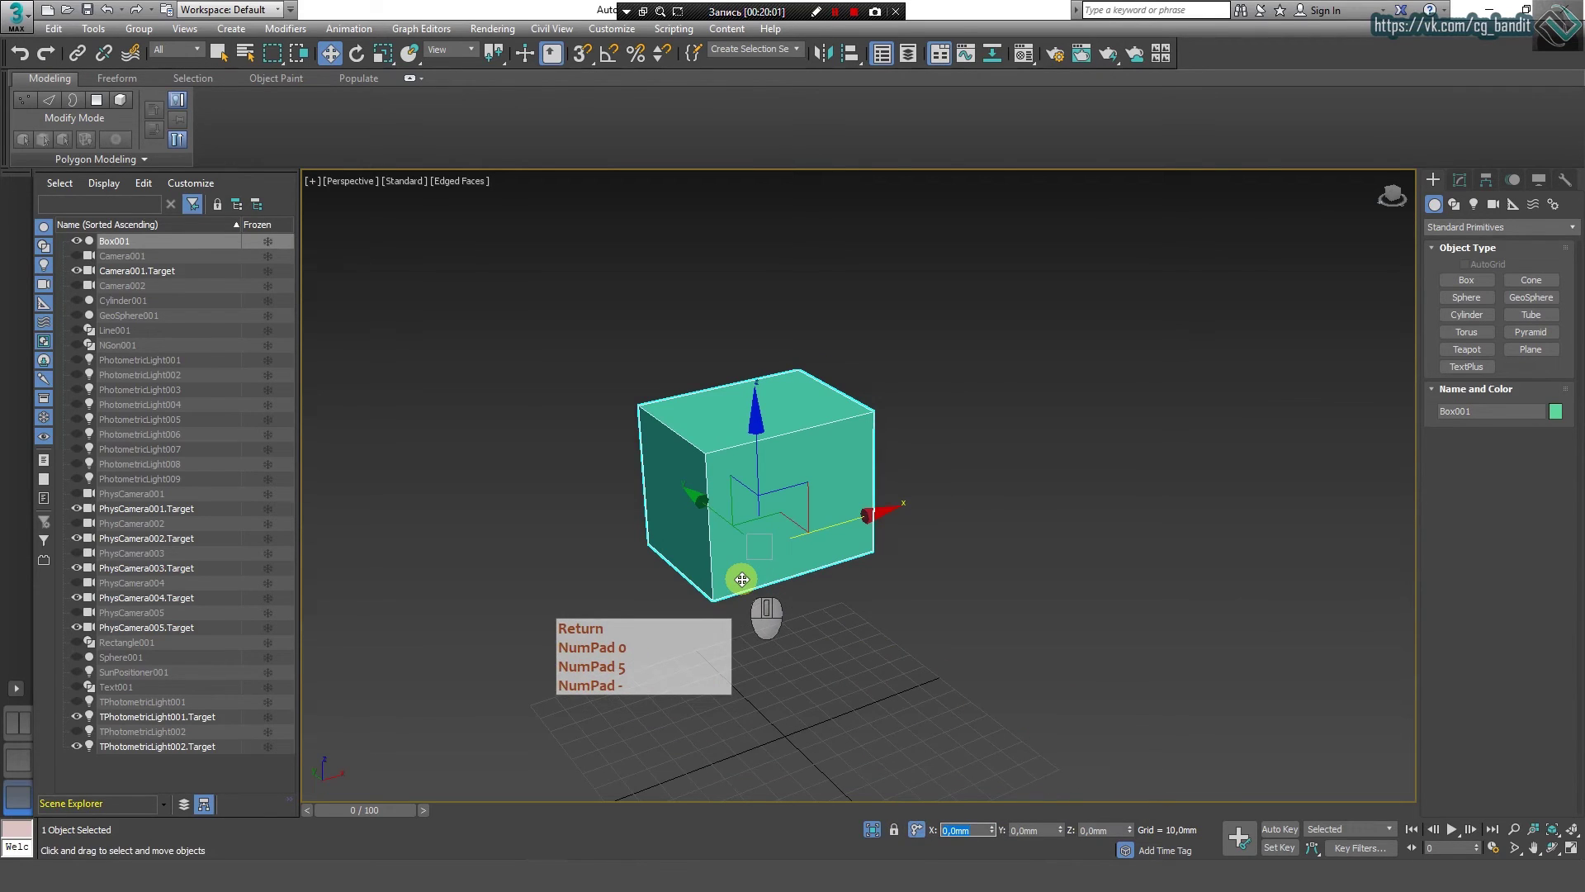
# Step: Shift the box along Y by a positive offset, followed by an offset of -50 mm
pyautogui.press('Tab')
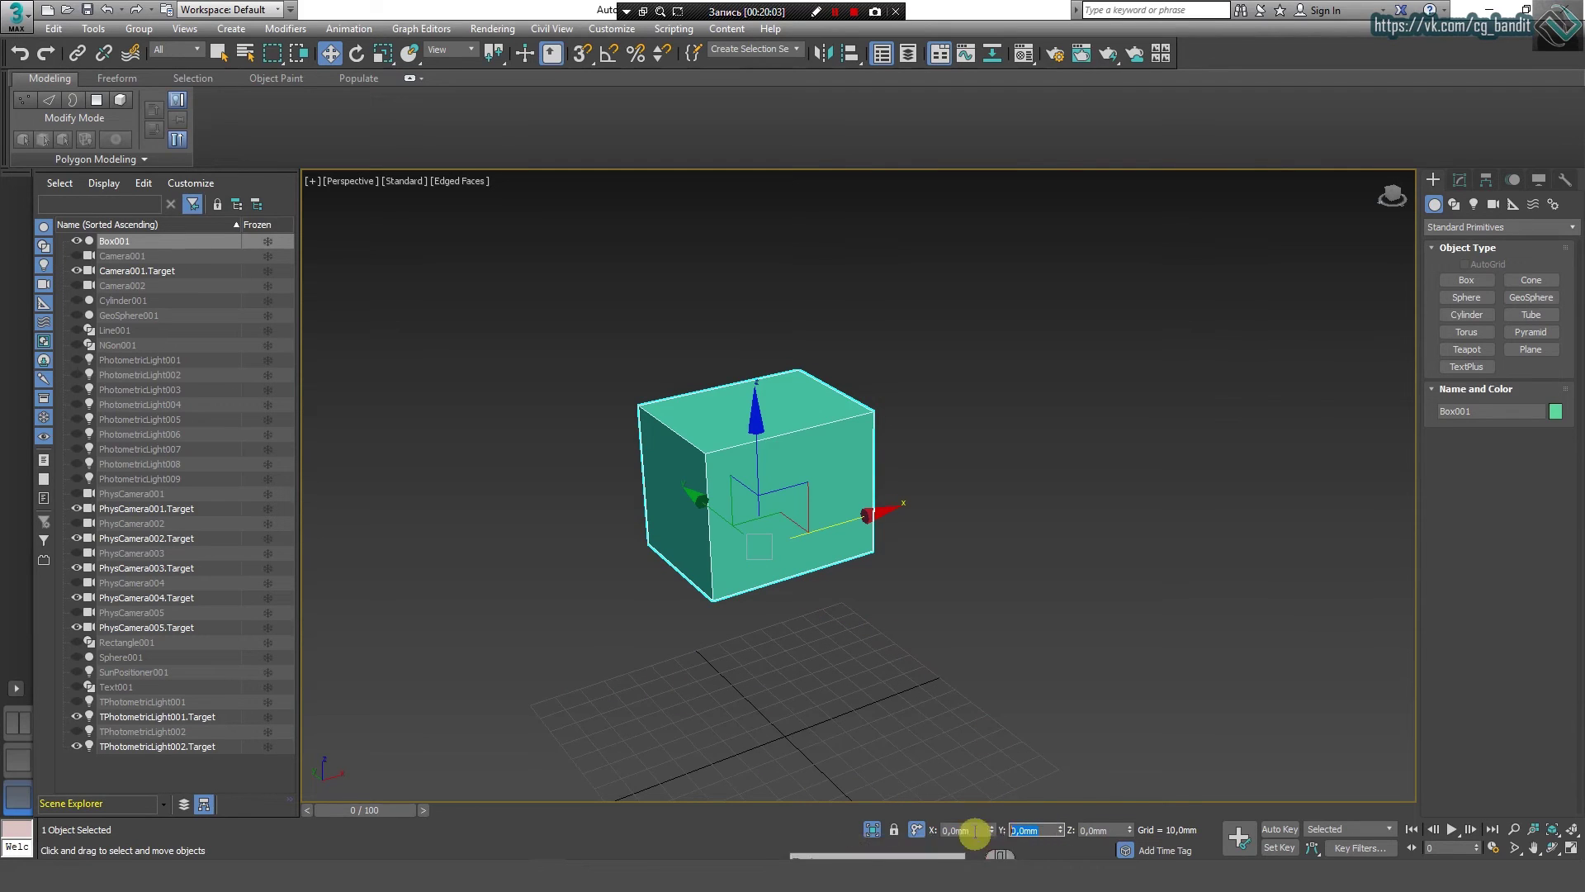
pyautogui.write('500')
pyautogui.press('Return')
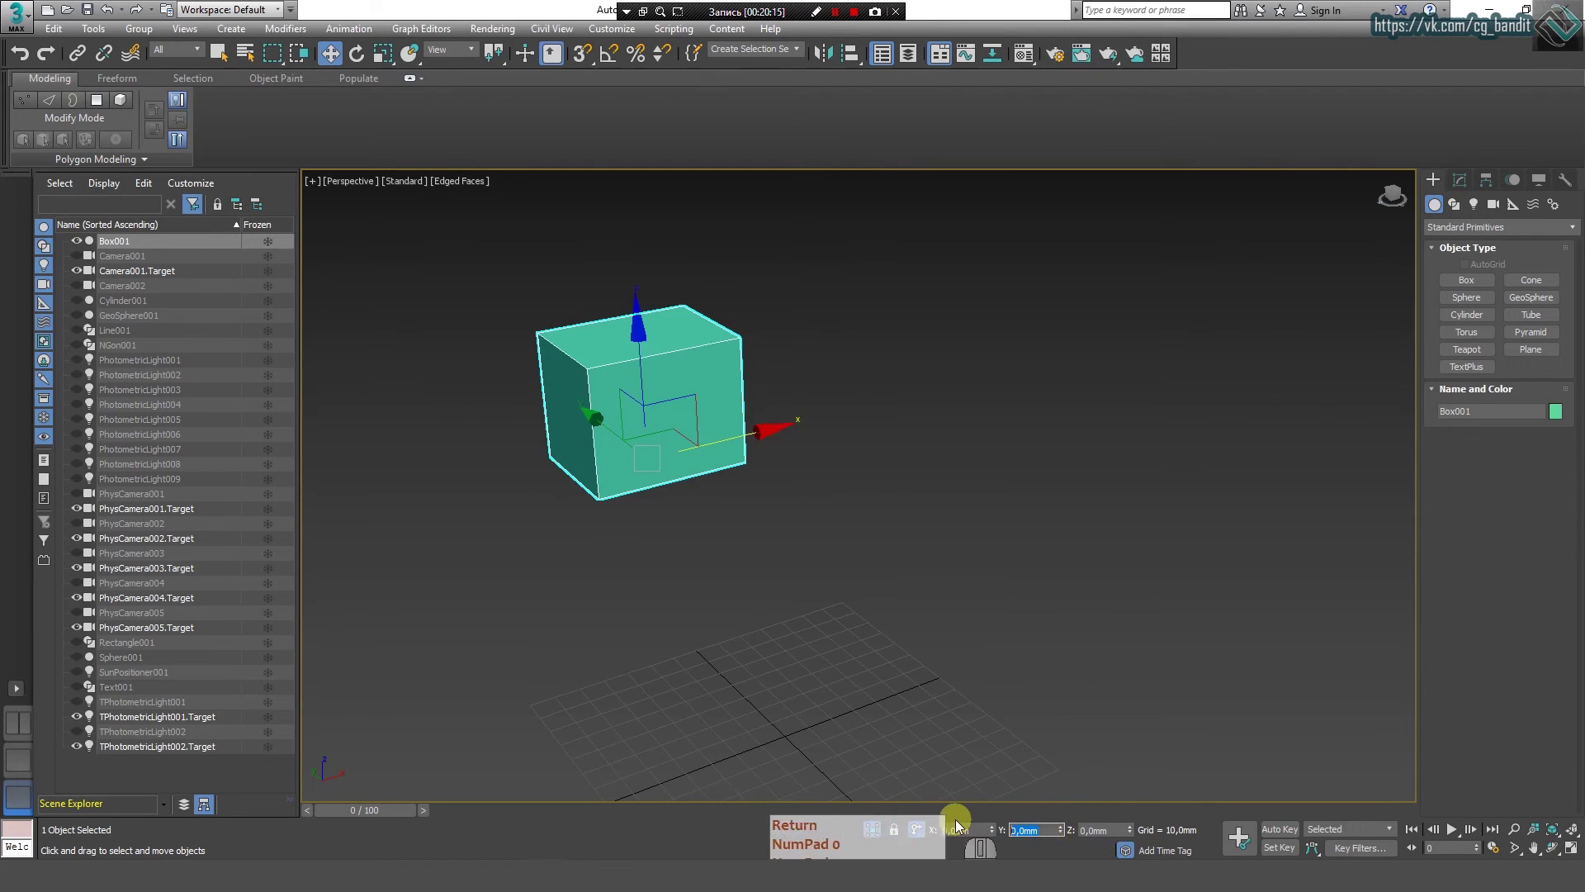
pyautogui.write('-50')
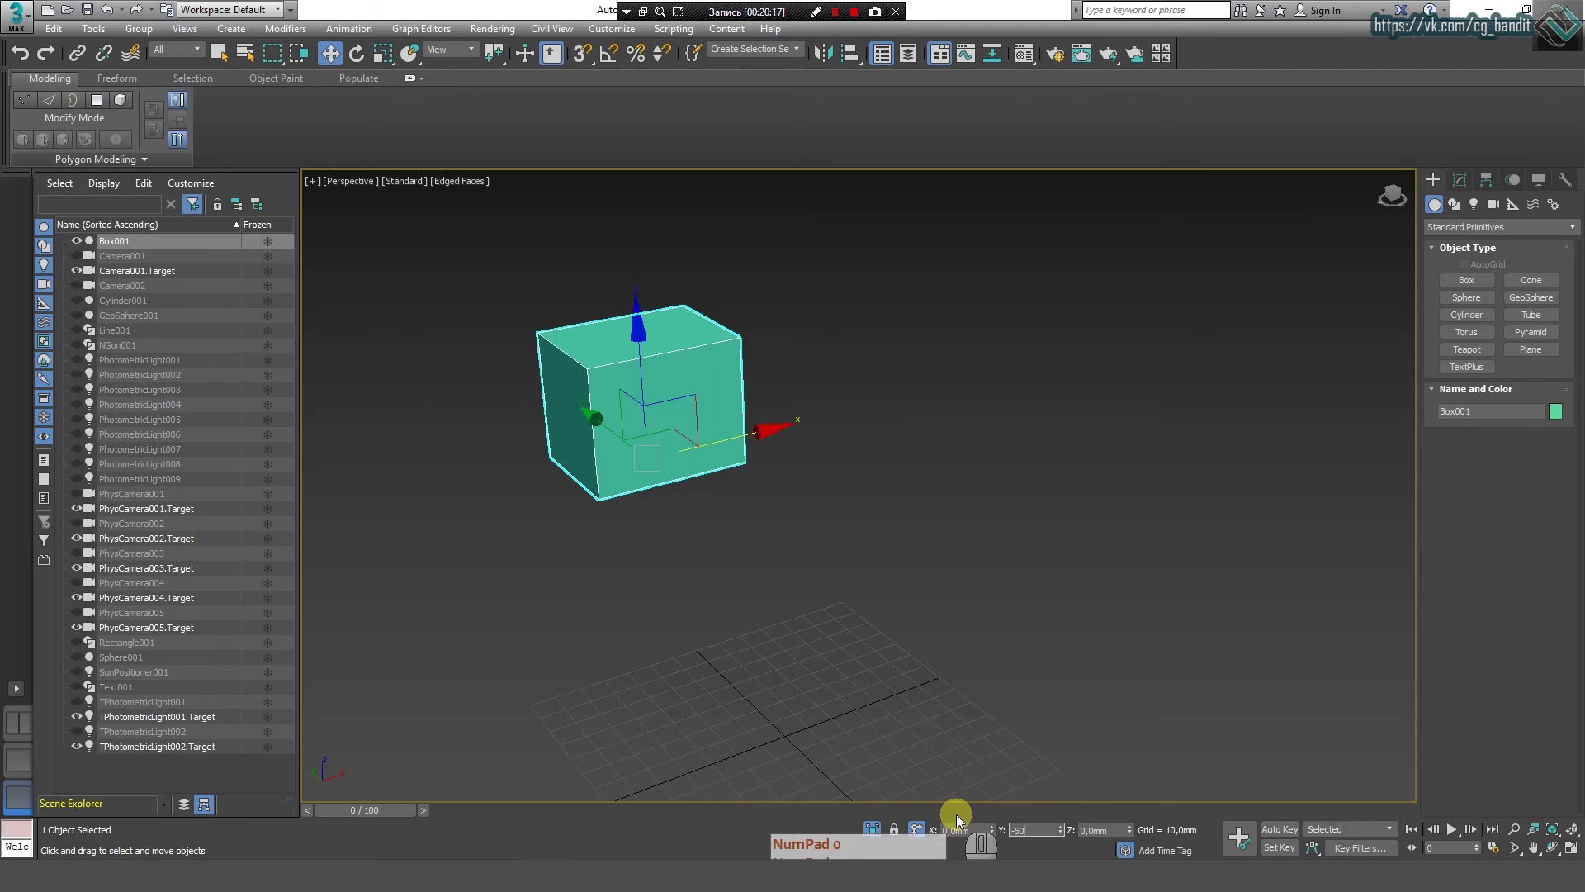
pyautogui.press('Return')
# Step: Shift the box along Z by 10 mm, followed by an offset of -50 mm
pyautogui.click(1098, 829)
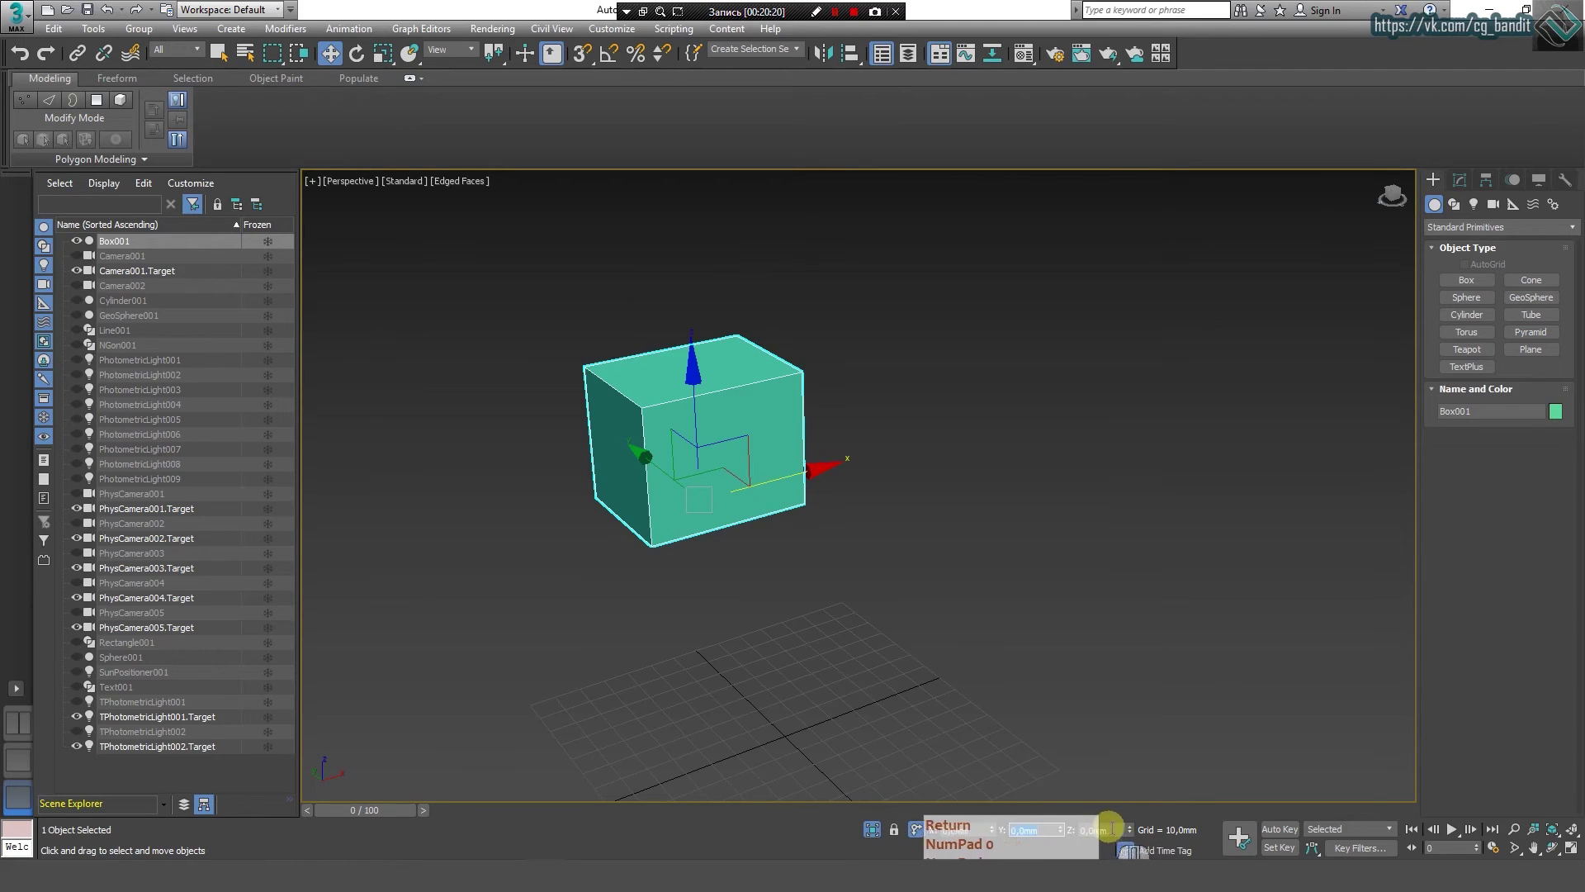
pyautogui.write('10')
pyautogui.press('Return')
pyautogui.write('-50')
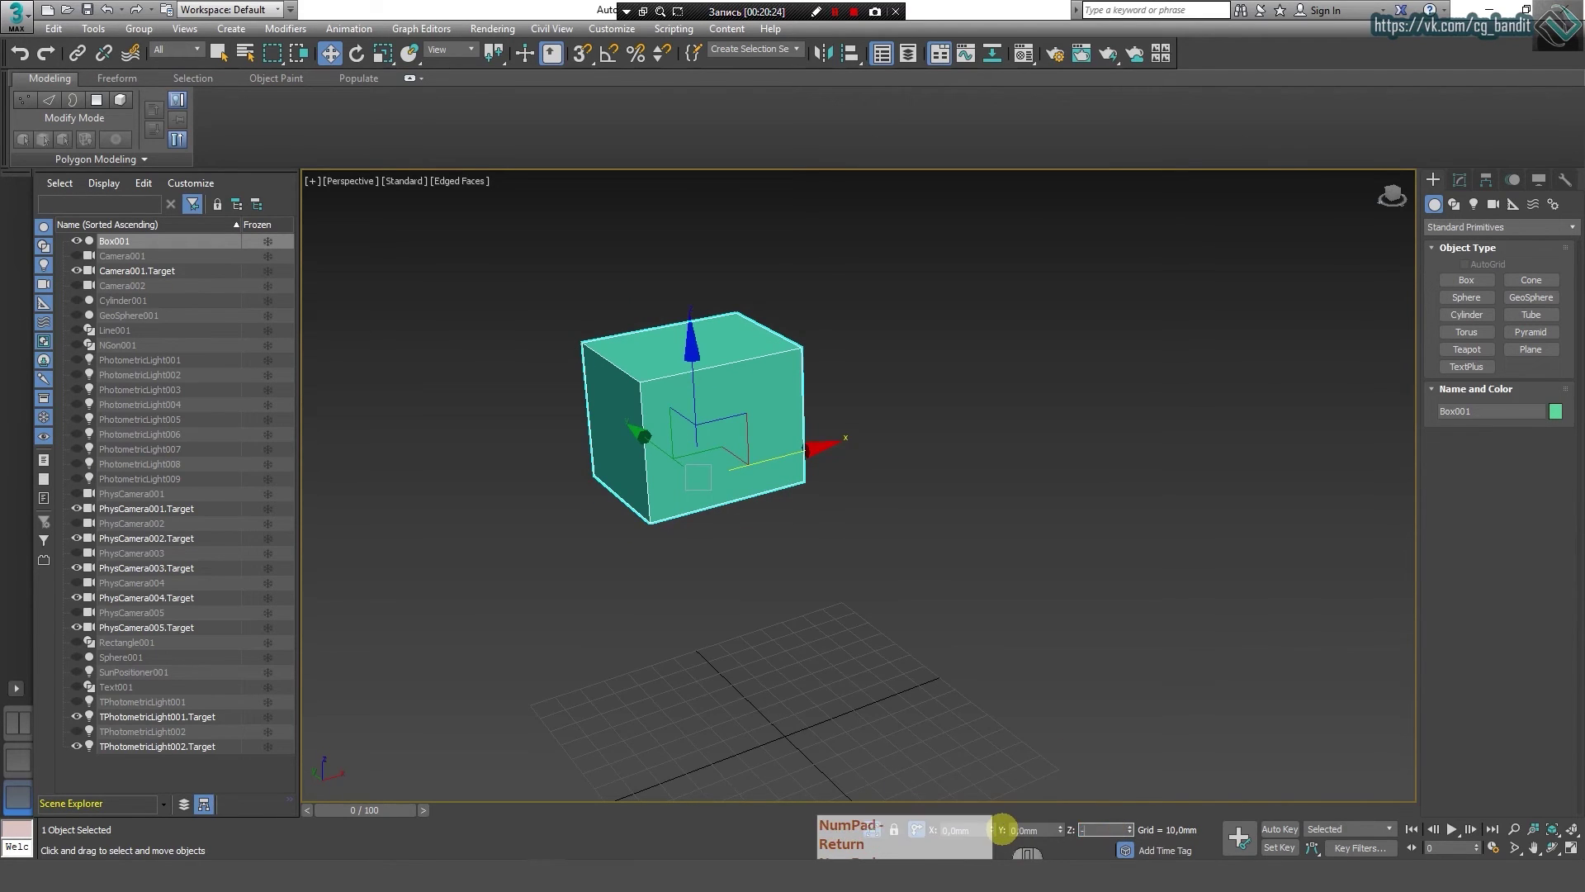
pyautogui.press('Return')
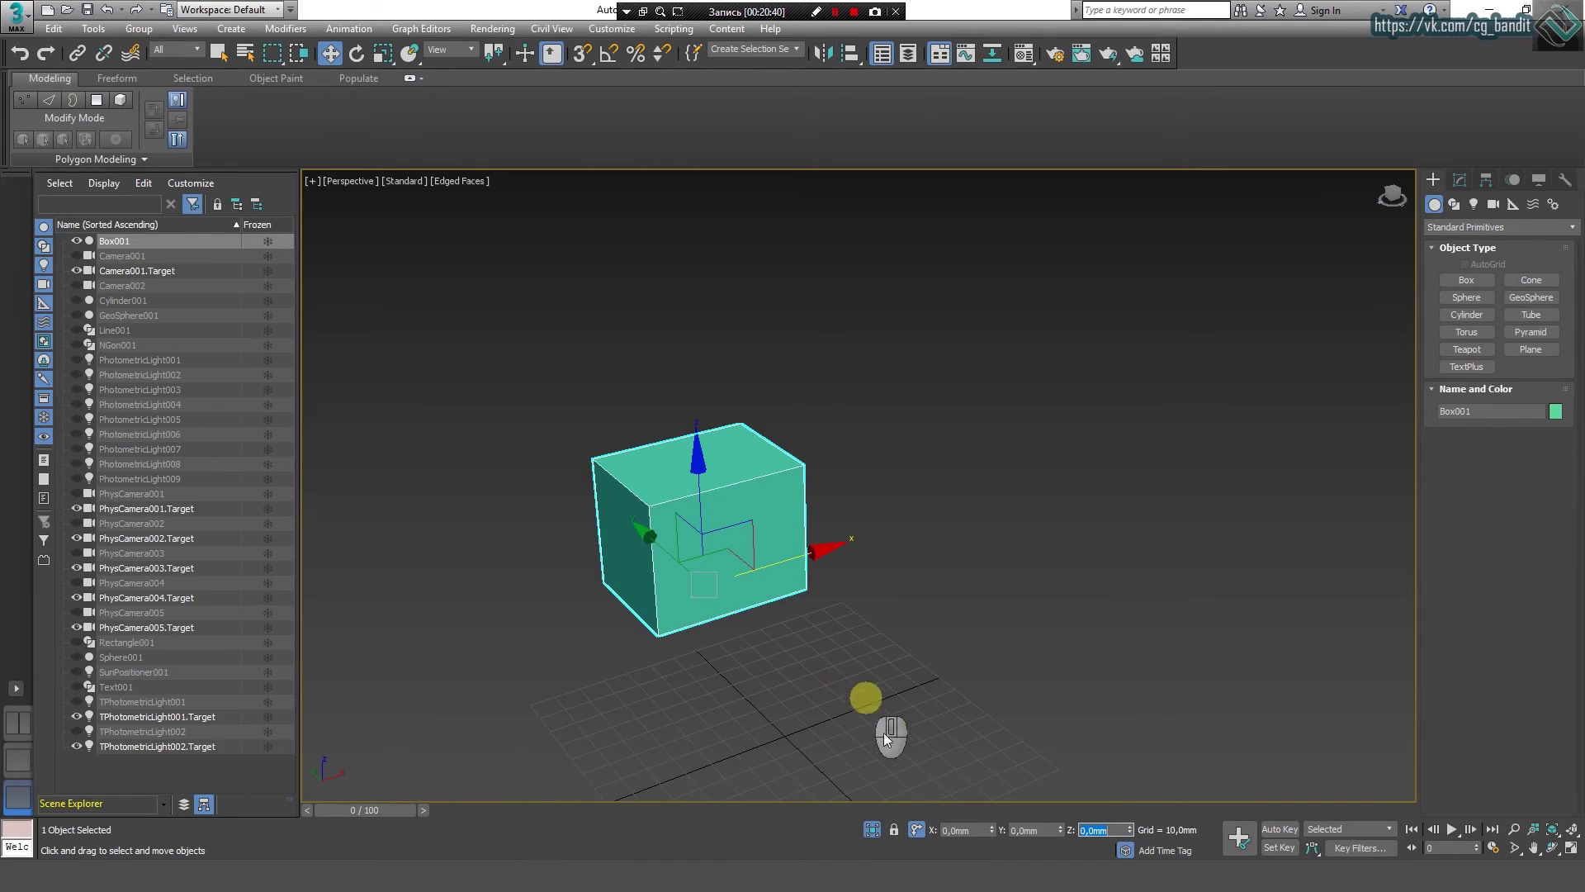
# Step: Check the box's absolute coordinates, return to offset mode and shift it another 20 mm along X
pyautogui.click(916, 828)
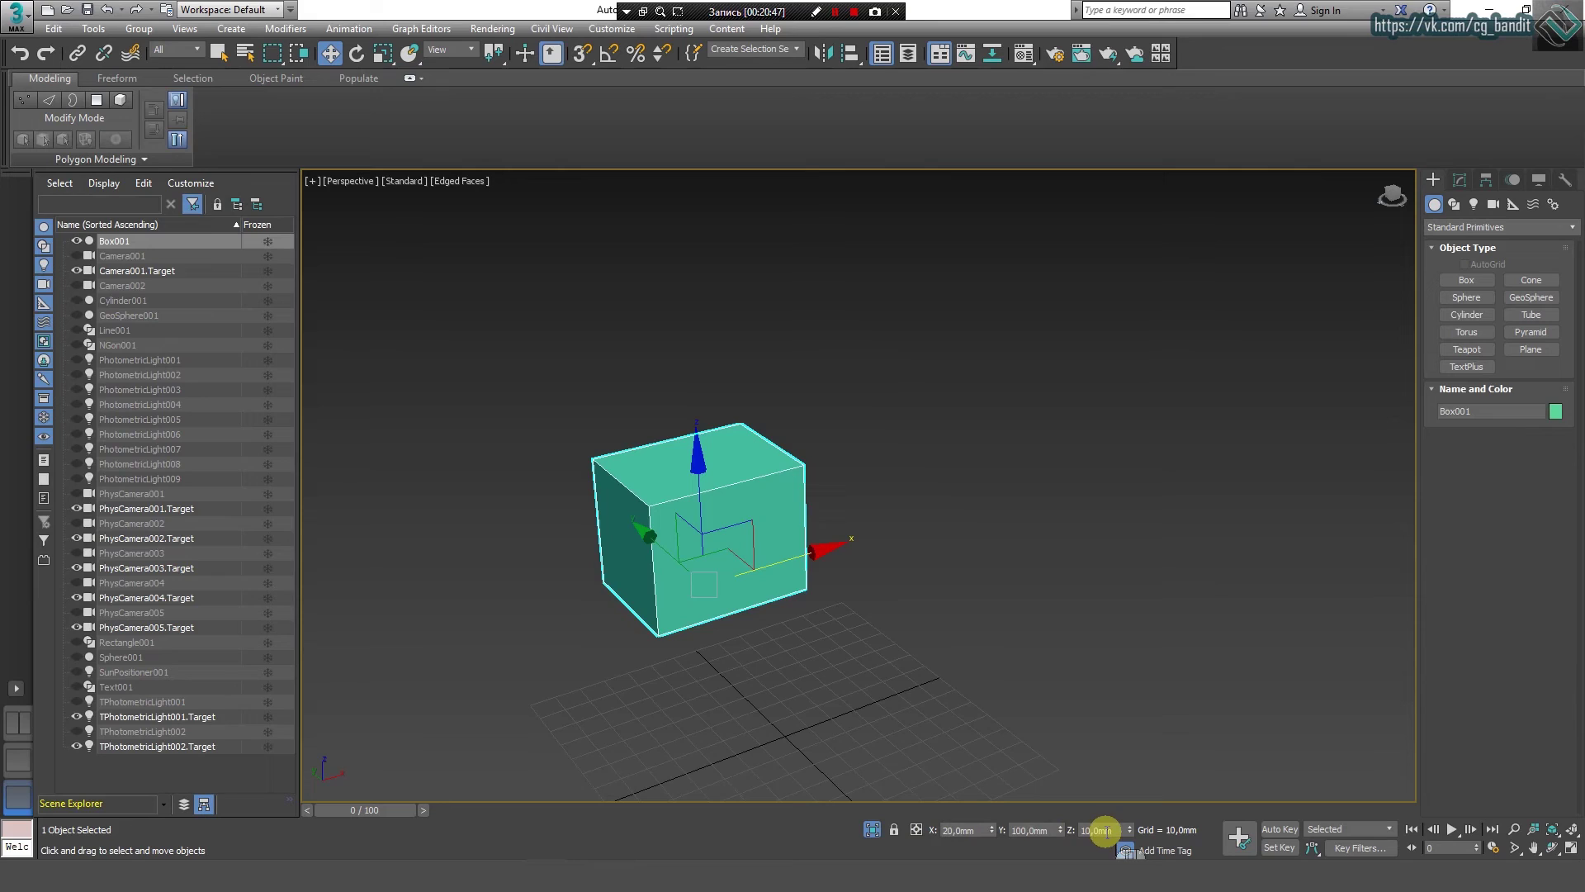
pyautogui.click(918, 828)
pyautogui.click(959, 829)
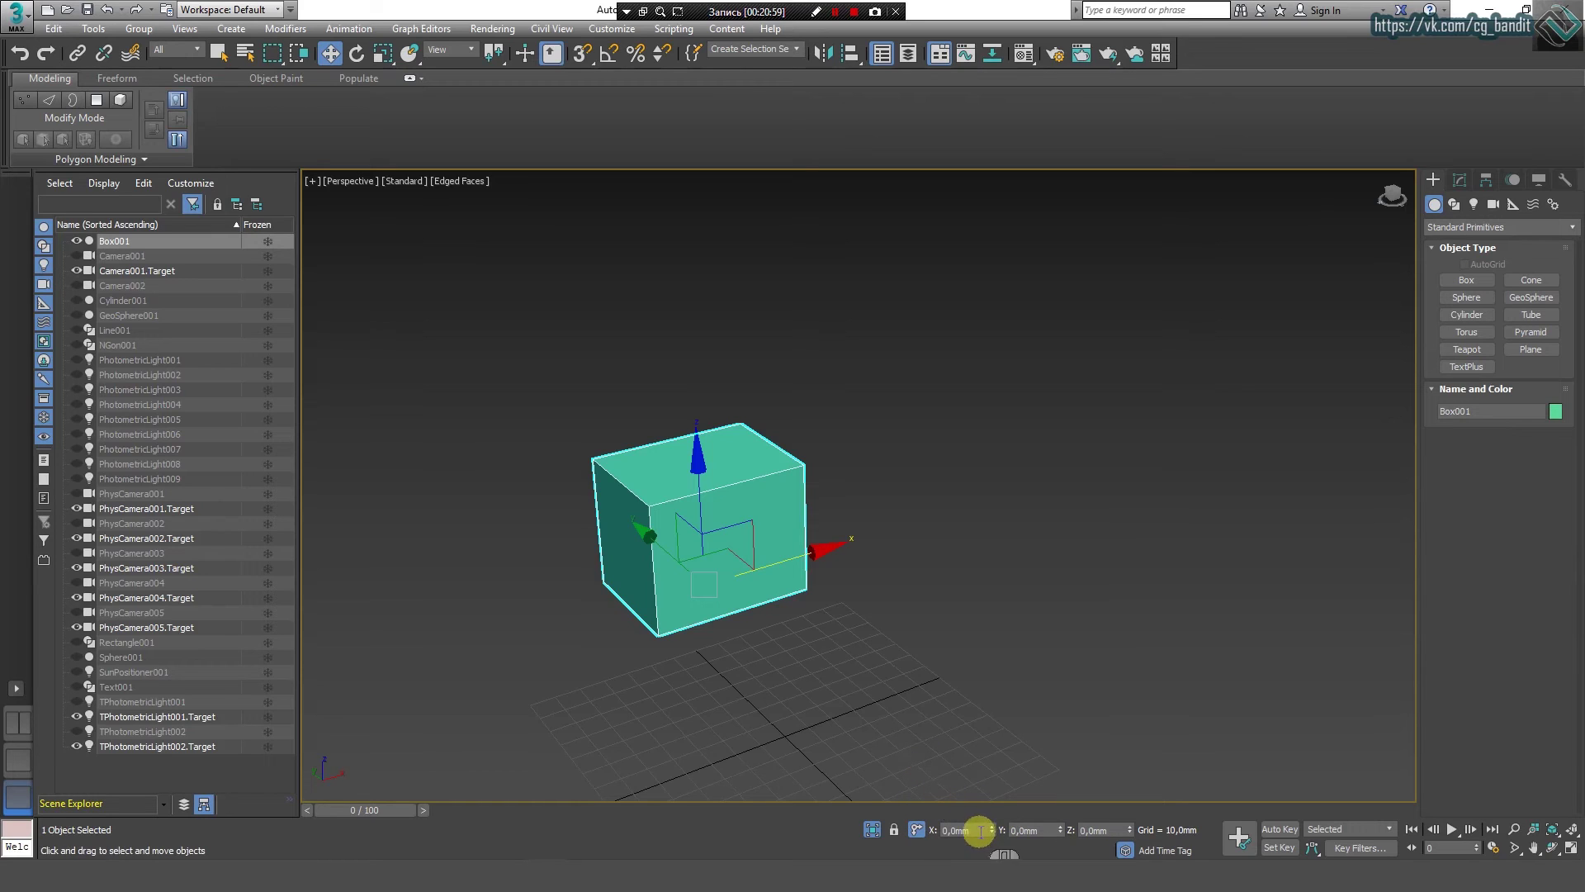
pyautogui.write('20')
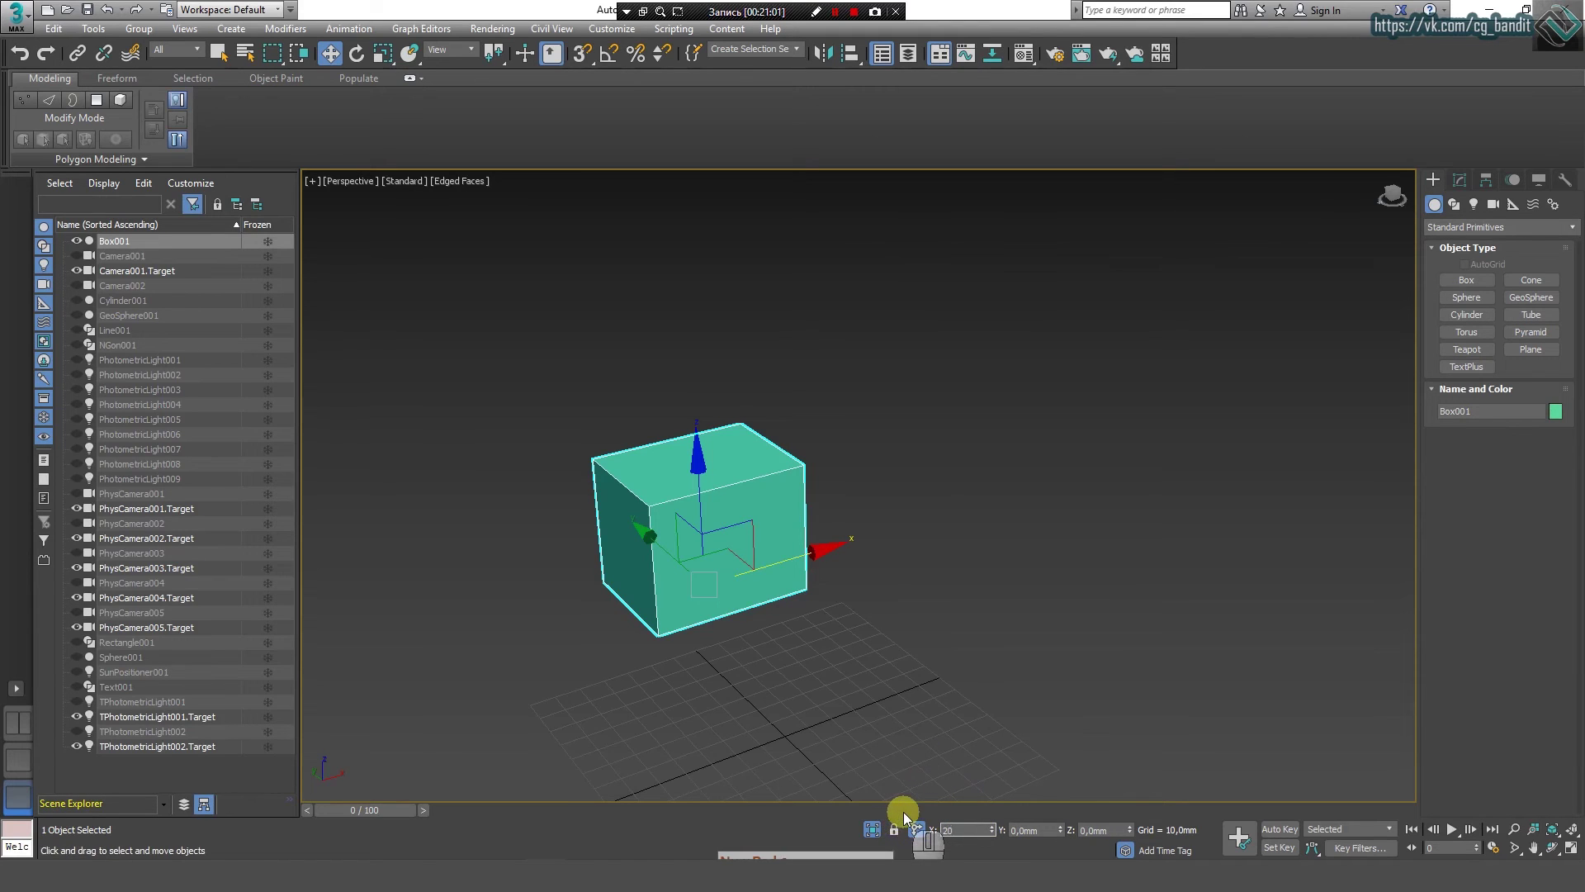
pyautogui.press('Return')
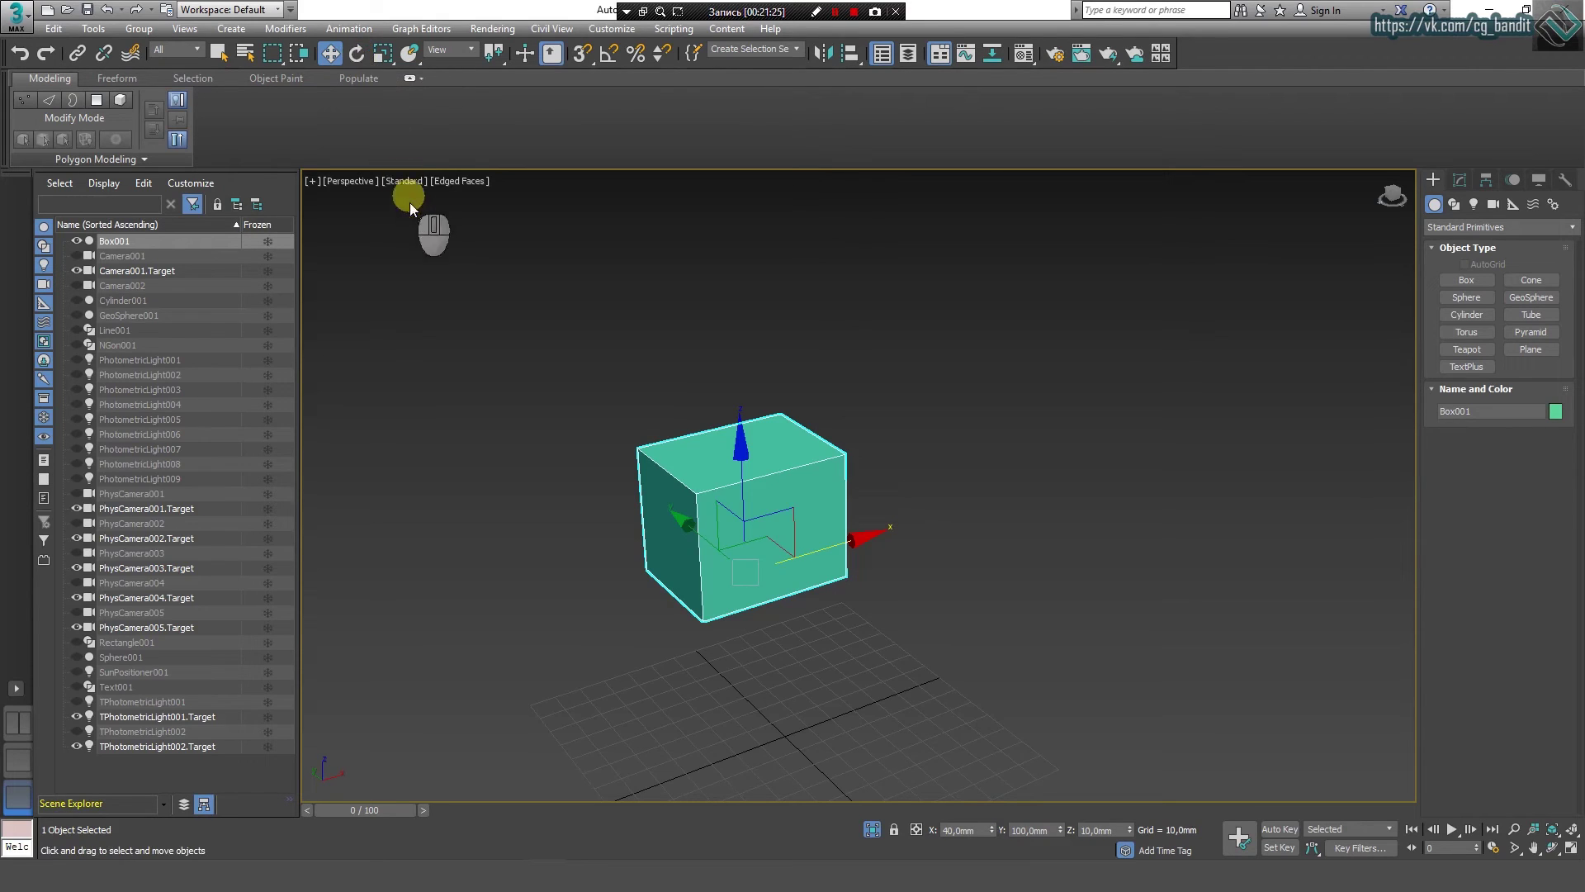
# Step: Activate the Rotate tool for the box, switch to Move, and return to Rotate
pyautogui.click(361, 59)
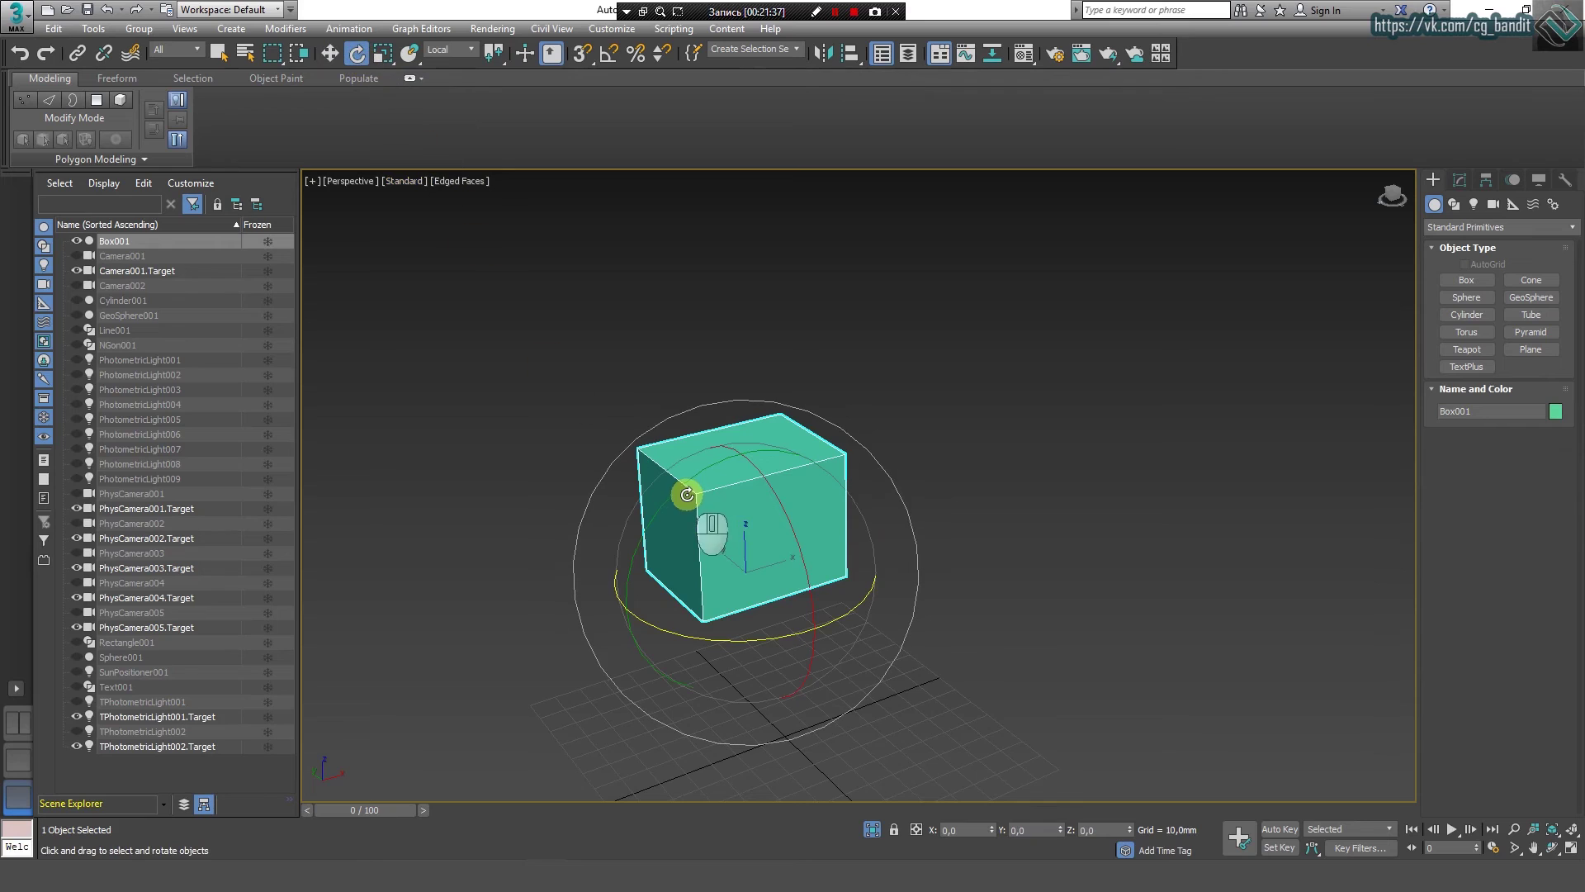
pyautogui.rightClick(972, 431)
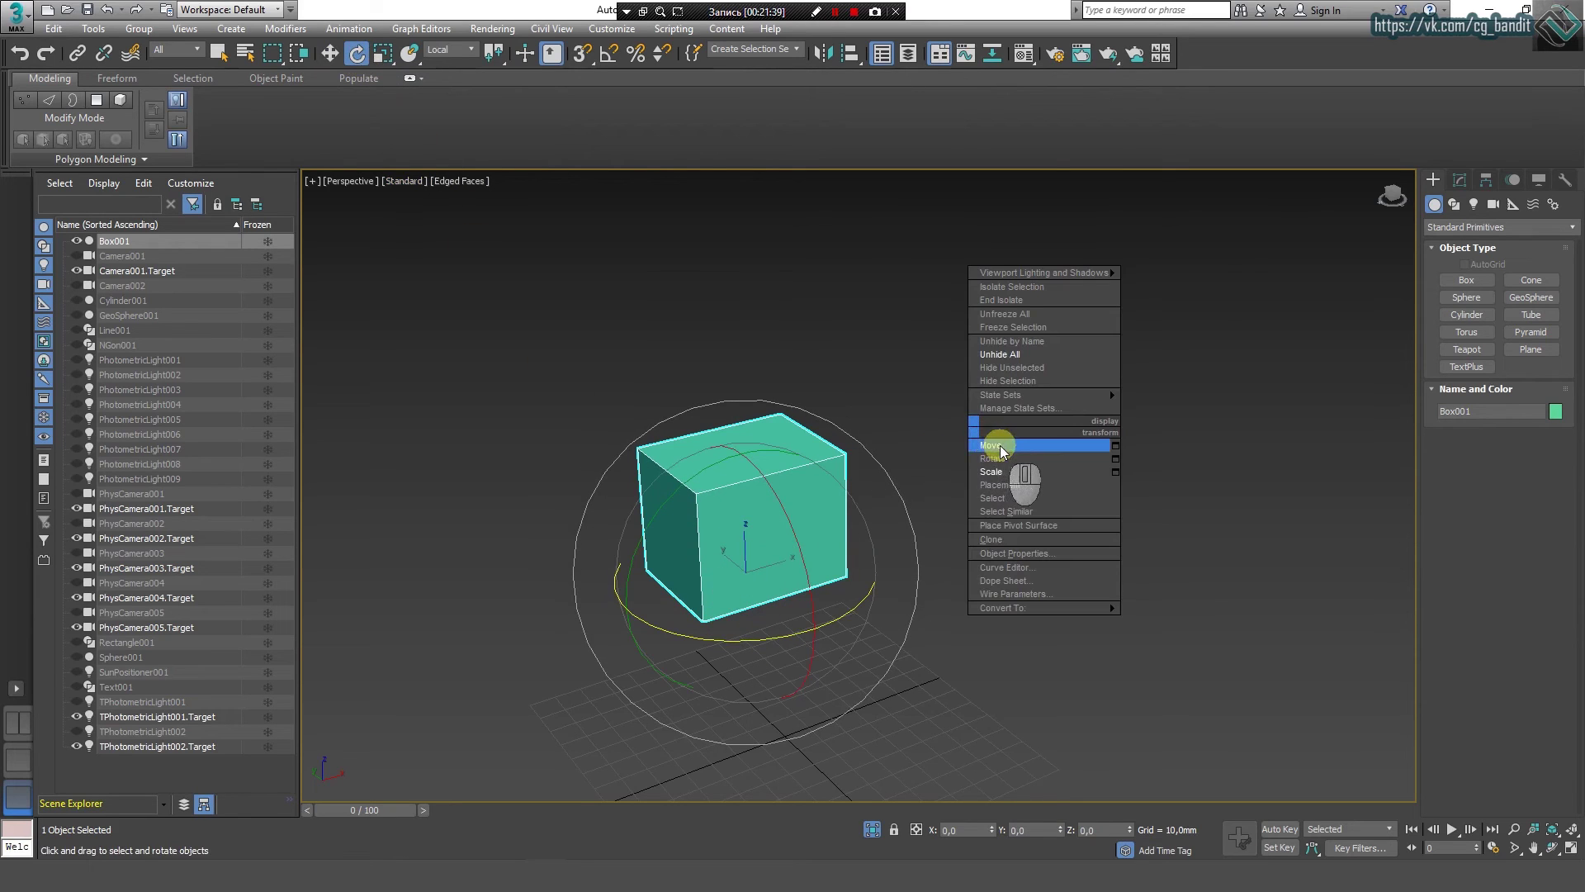
pyautogui.click(1001, 446)
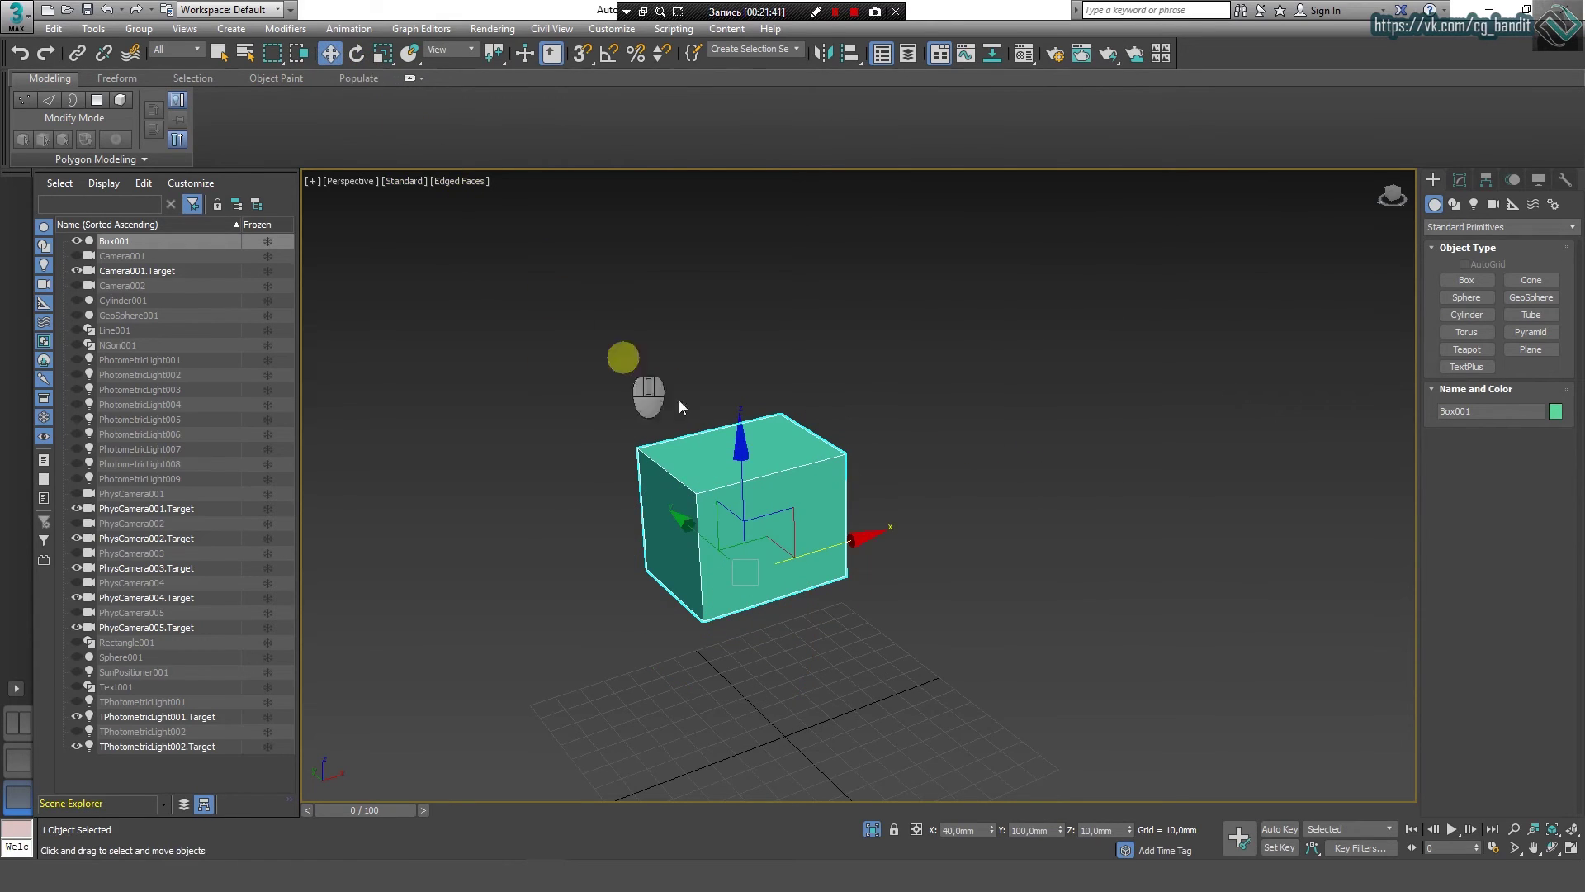
pyautogui.rightClick(946, 450)
pyautogui.click(976, 502)
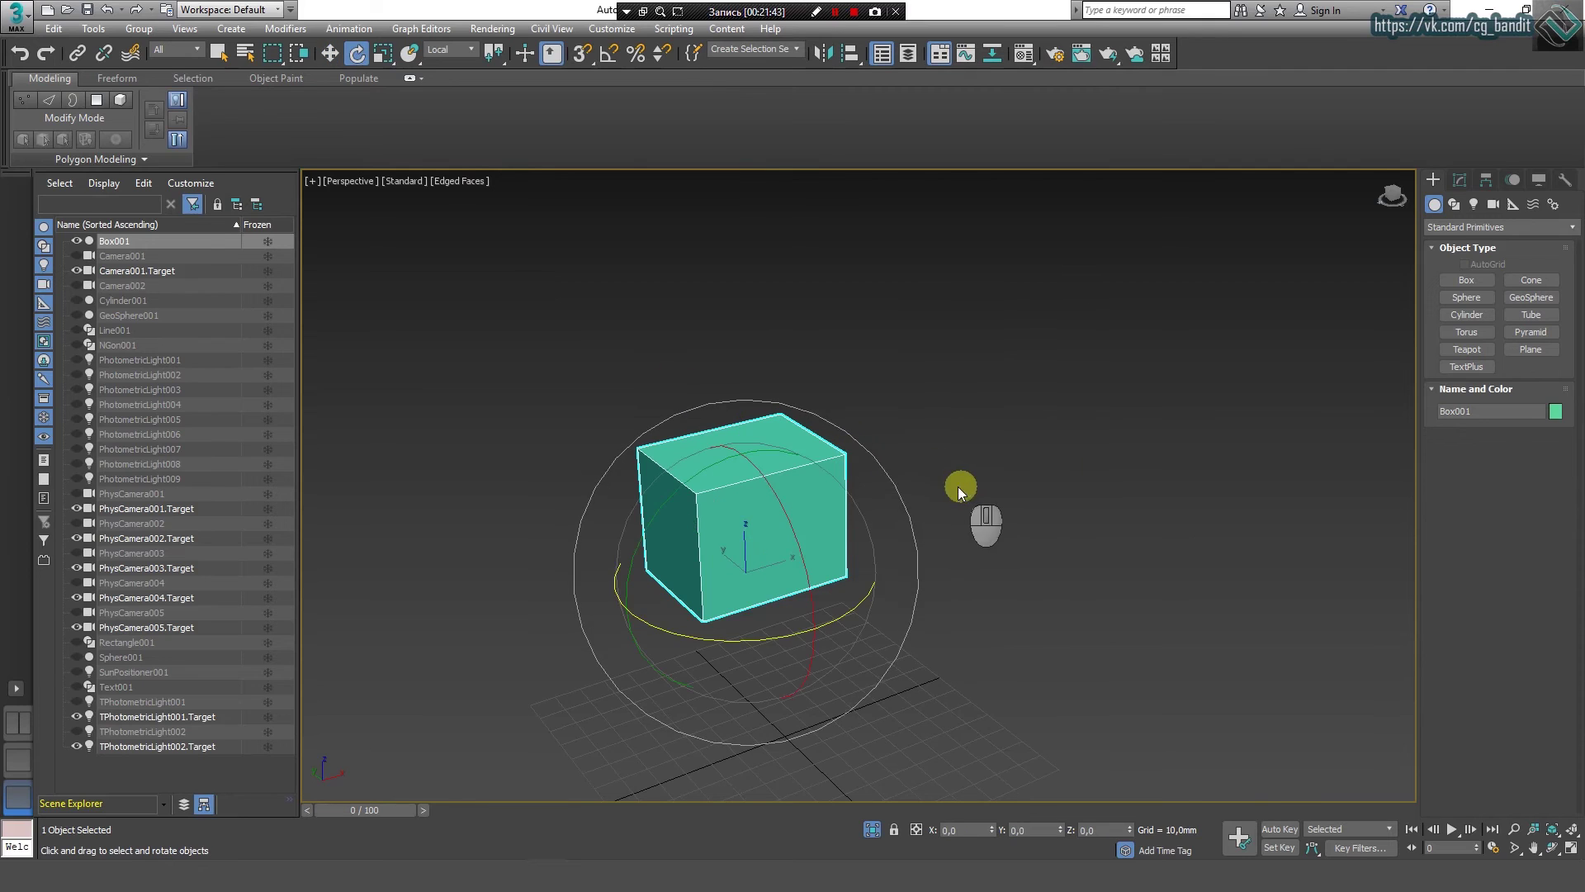
# Step: Deselect the box, select it again and activate the Move tool
pyautogui.click(1007, 515)
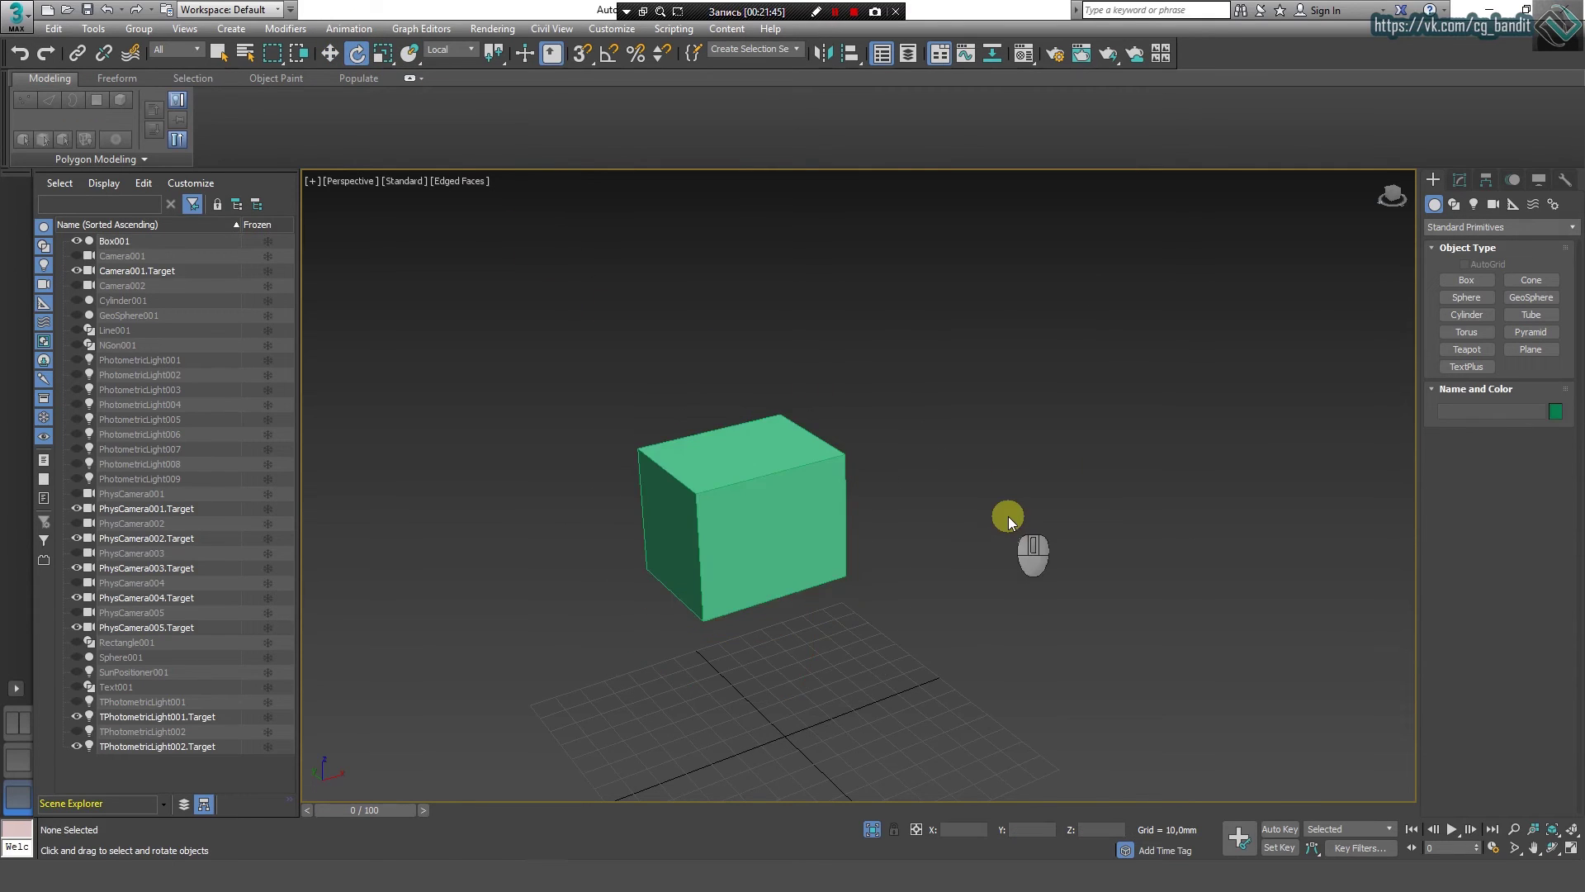
pyautogui.click(786, 506)
pyautogui.rightClick(958, 478)
pyautogui.click(978, 496)
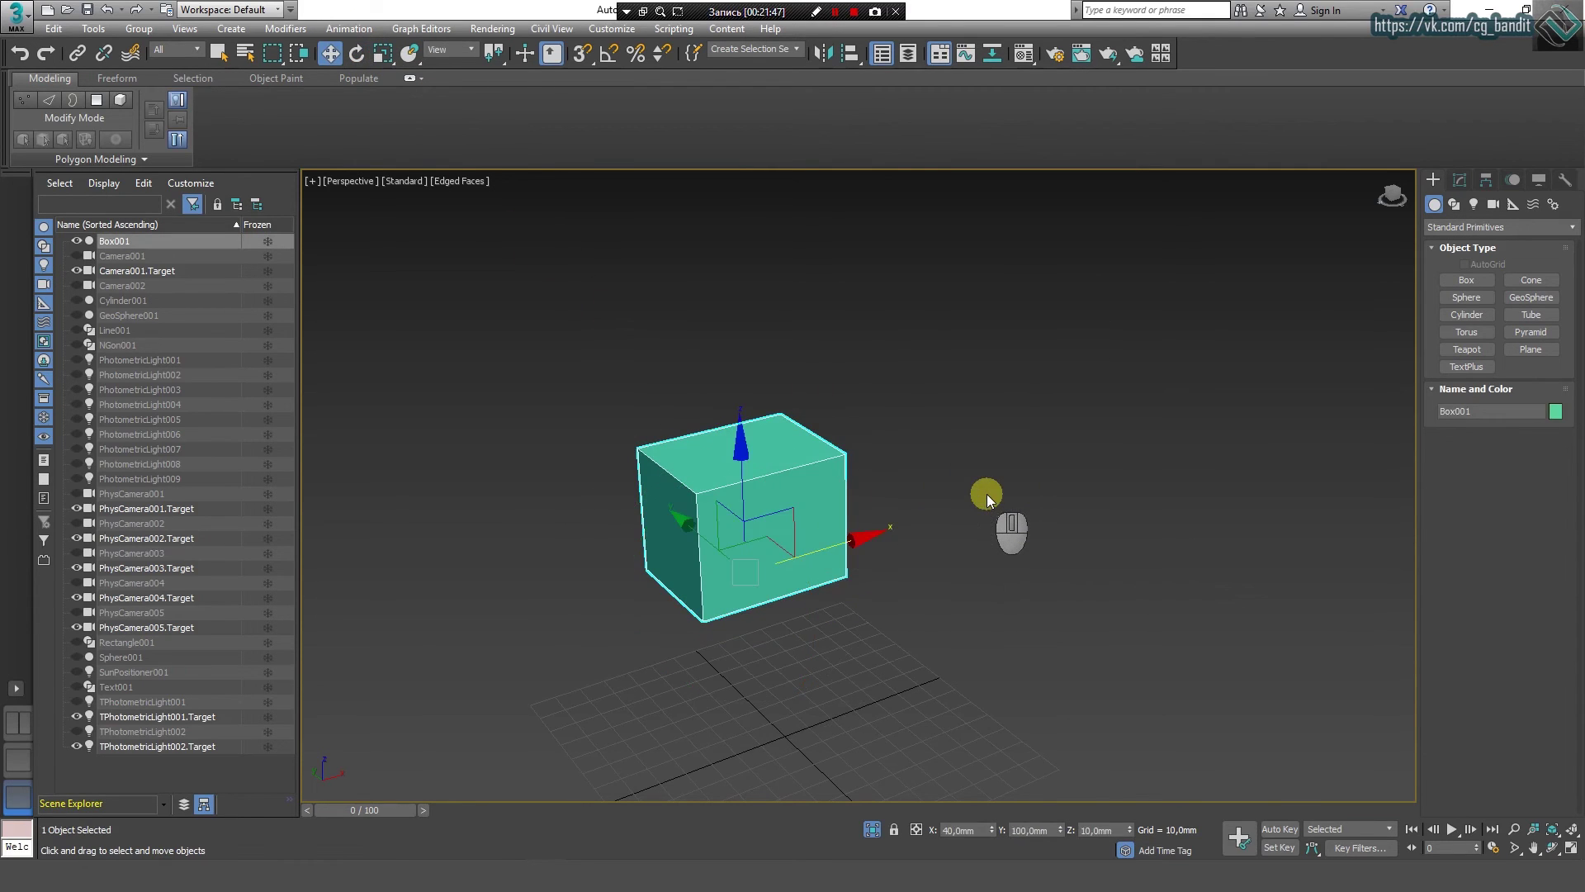
# Step: Cycle the selected box's transform tool repeatedly through Rotate, Move and Scale, finishing on Move
pyautogui.press('e')
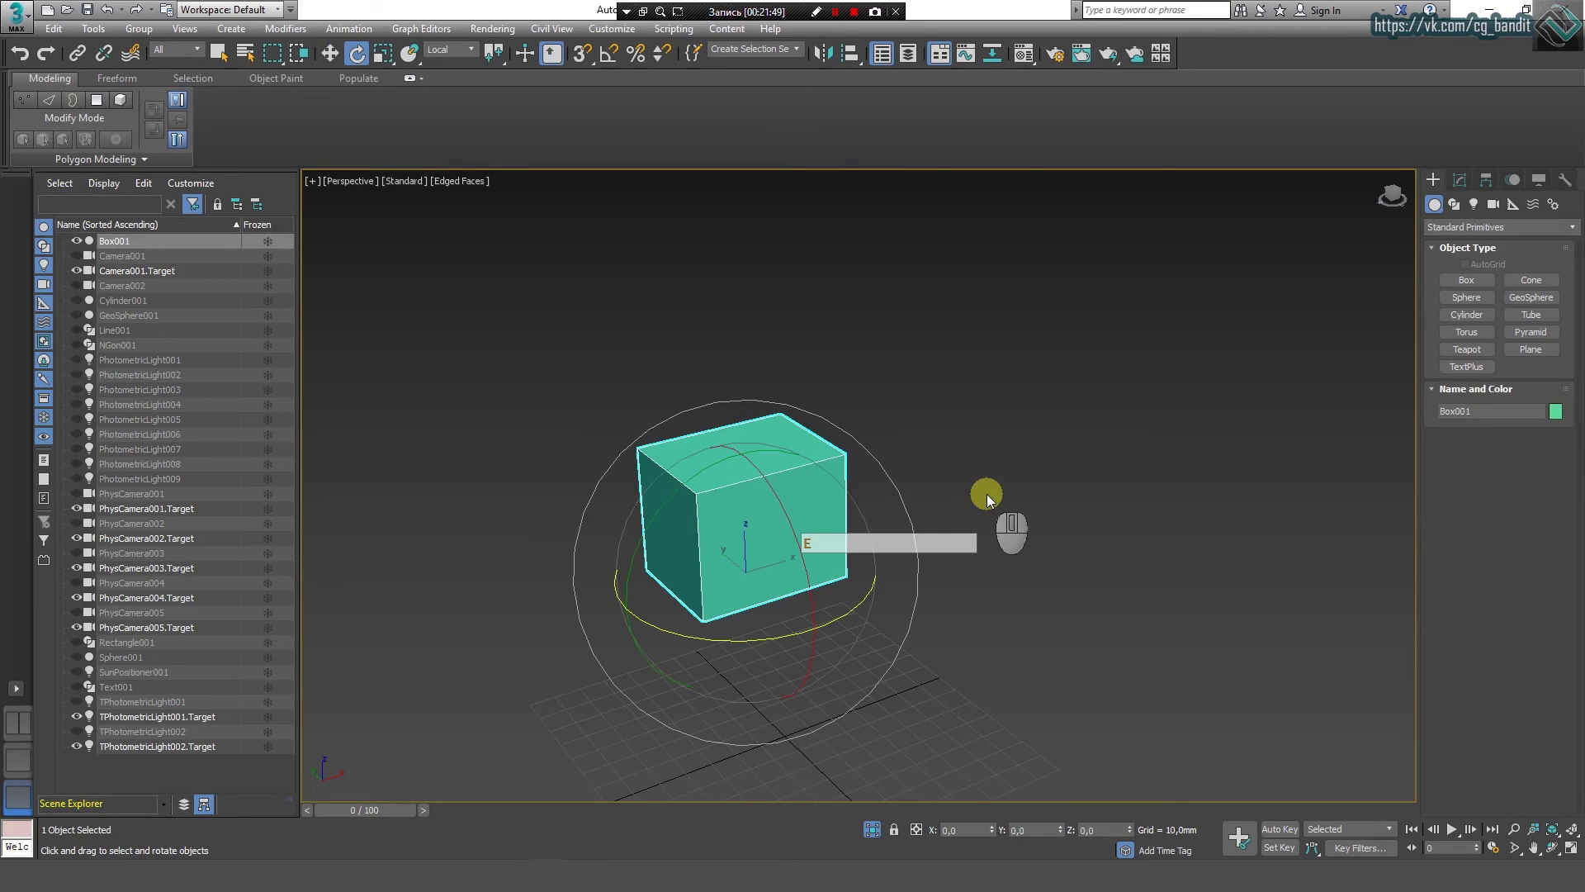
pyautogui.press('w')
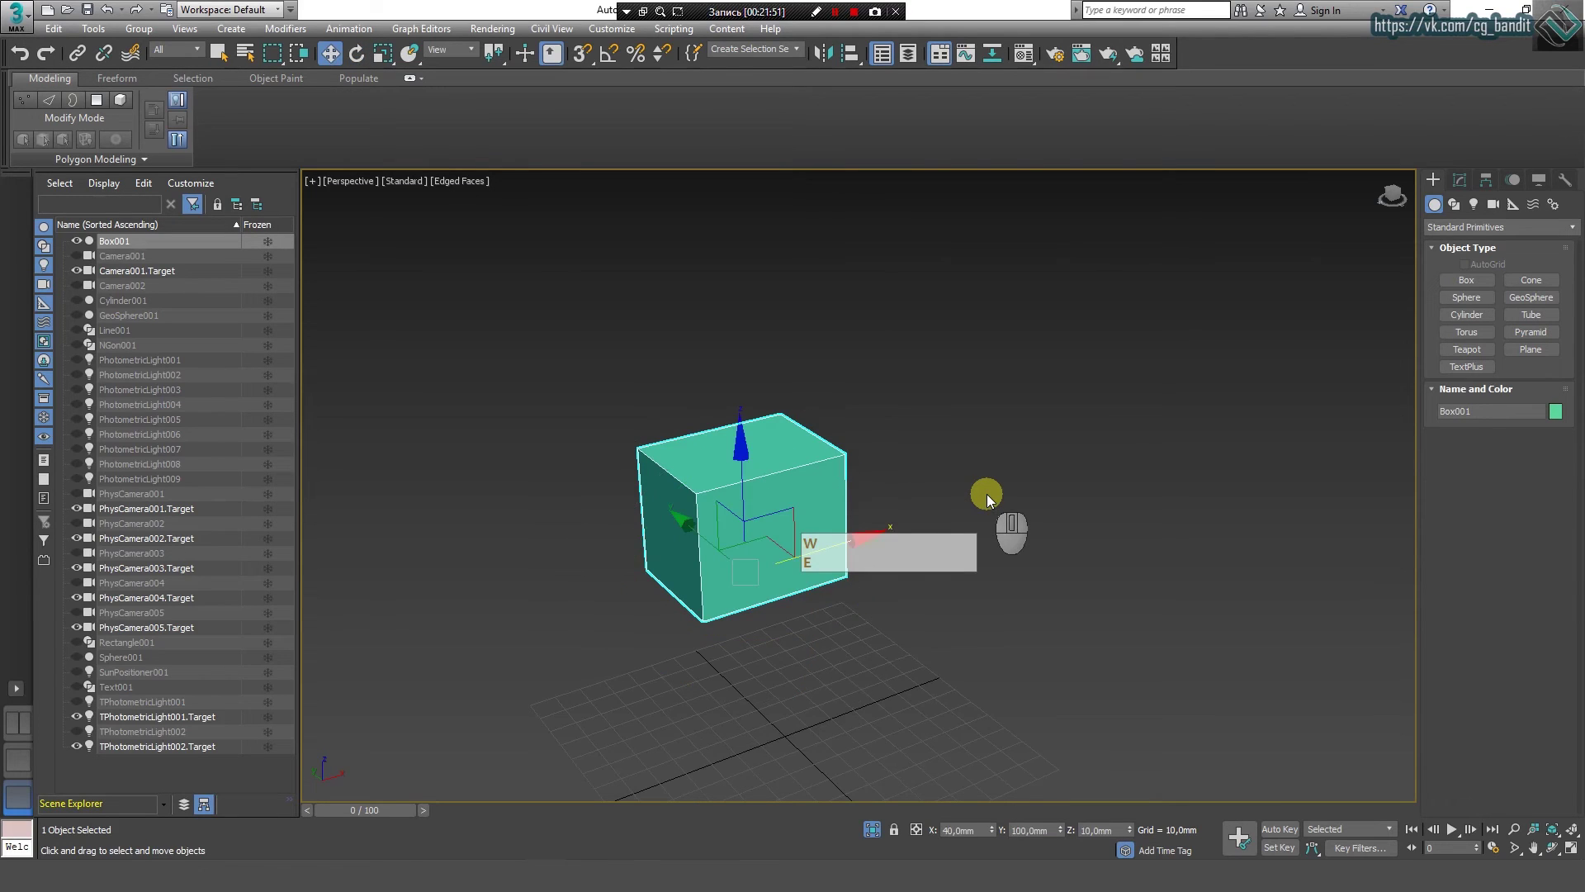
pyautogui.press('r')
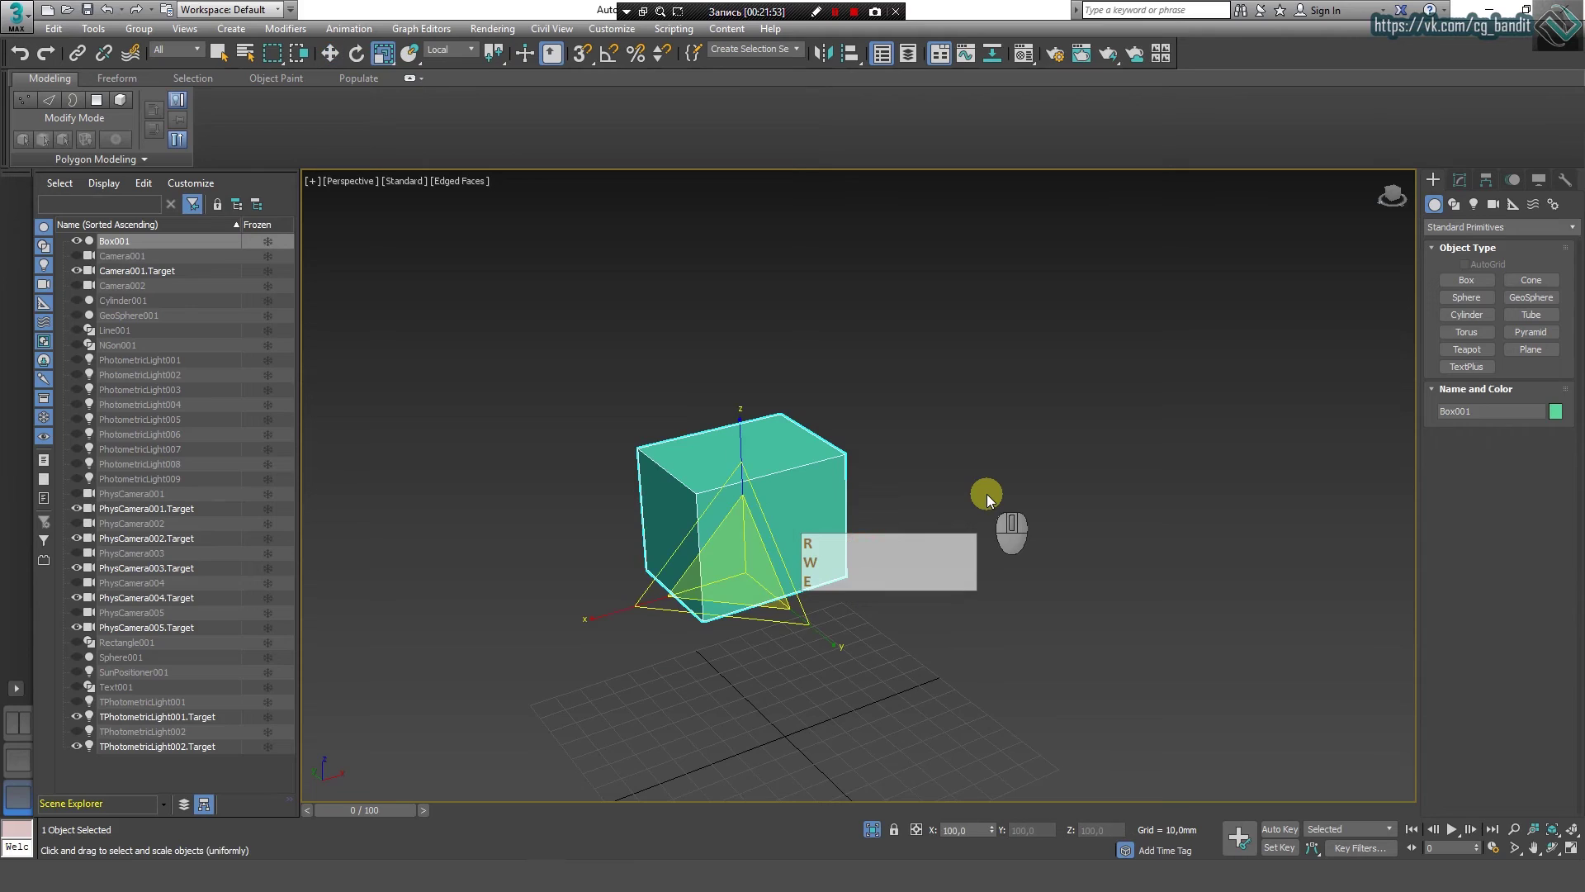
pyautogui.press('w')
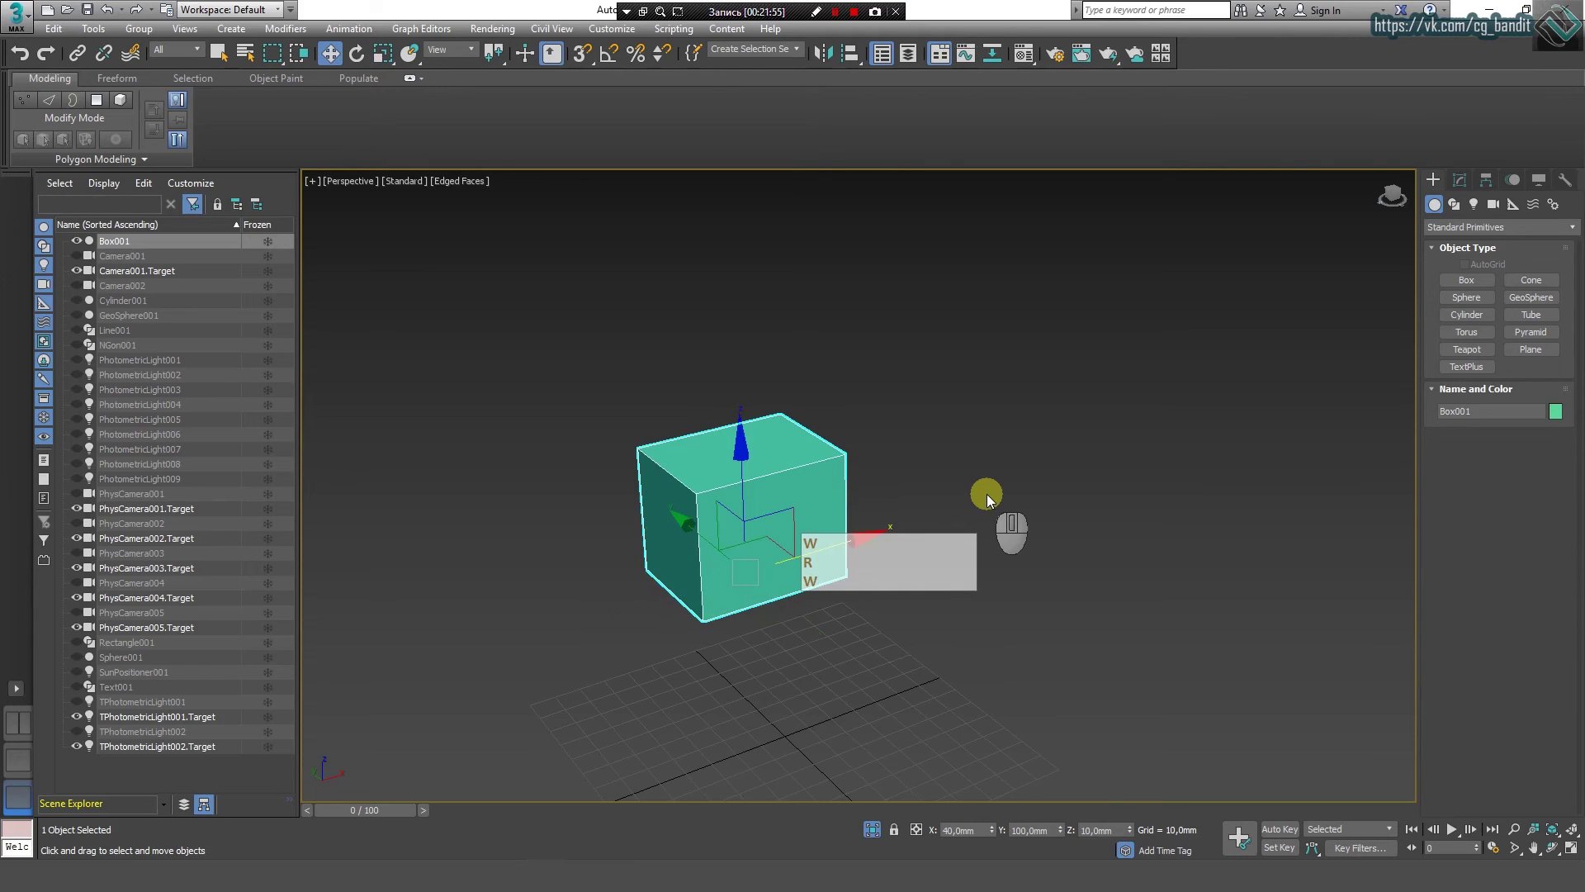
pyautogui.press('e')
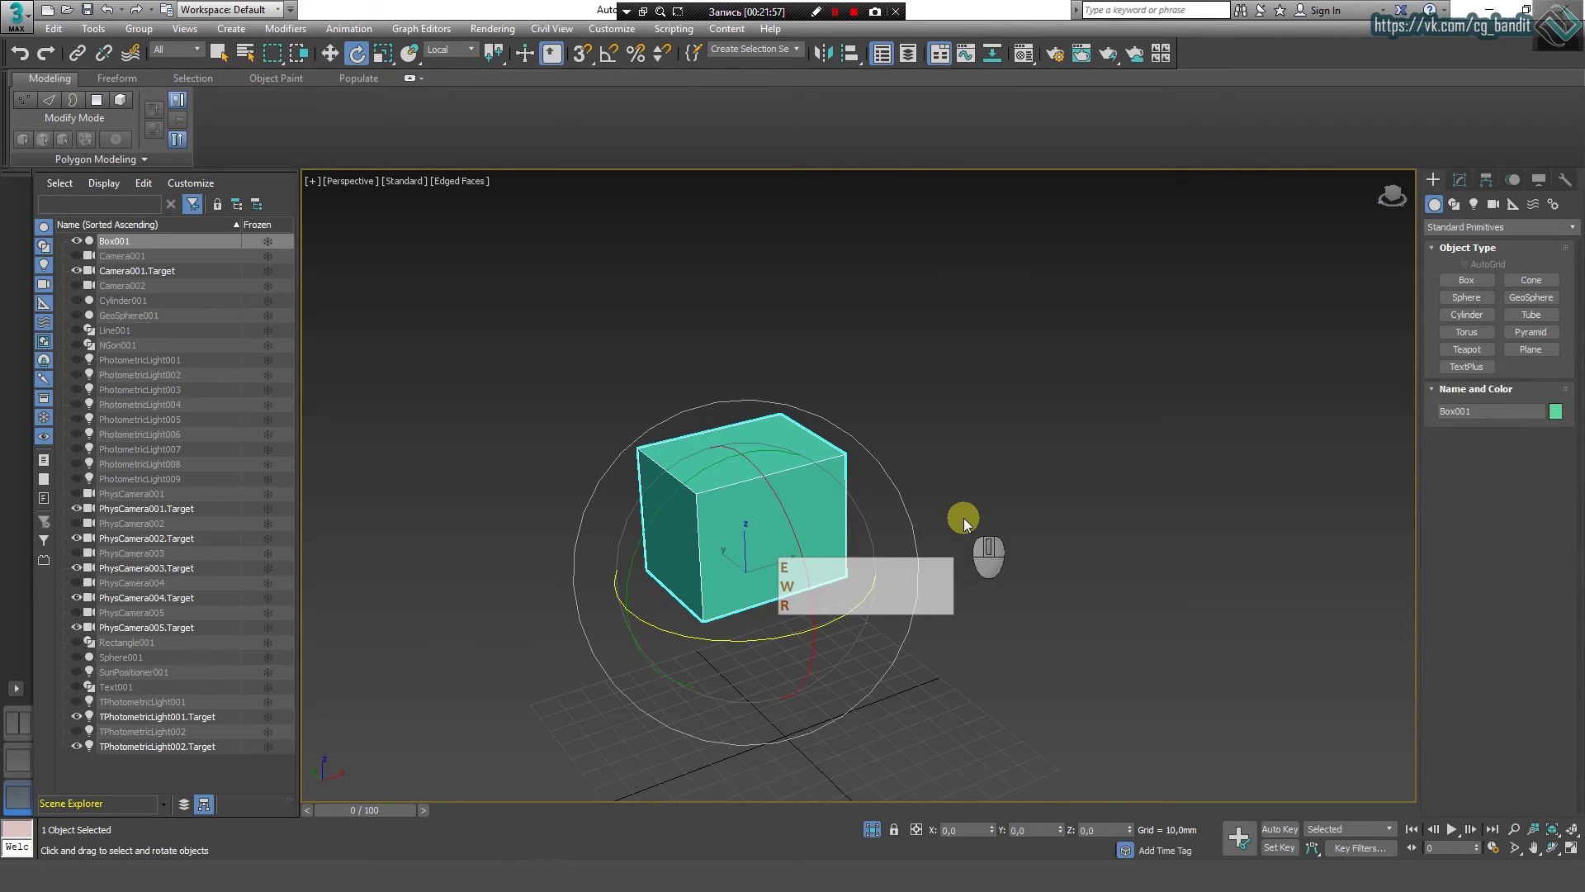
pyautogui.press('r')
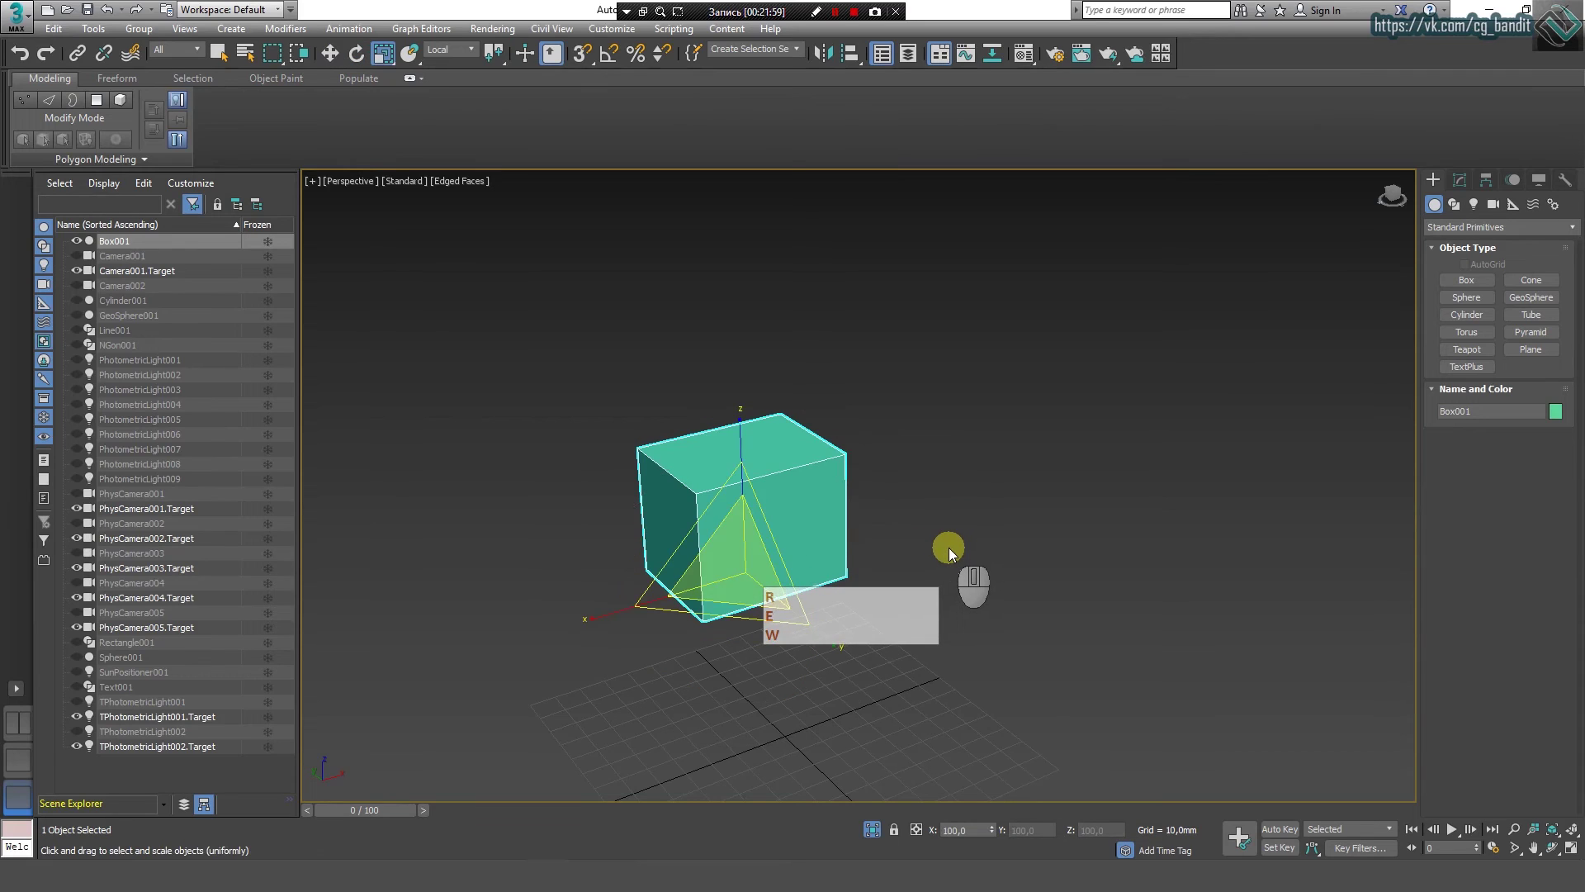
pyautogui.press('w')
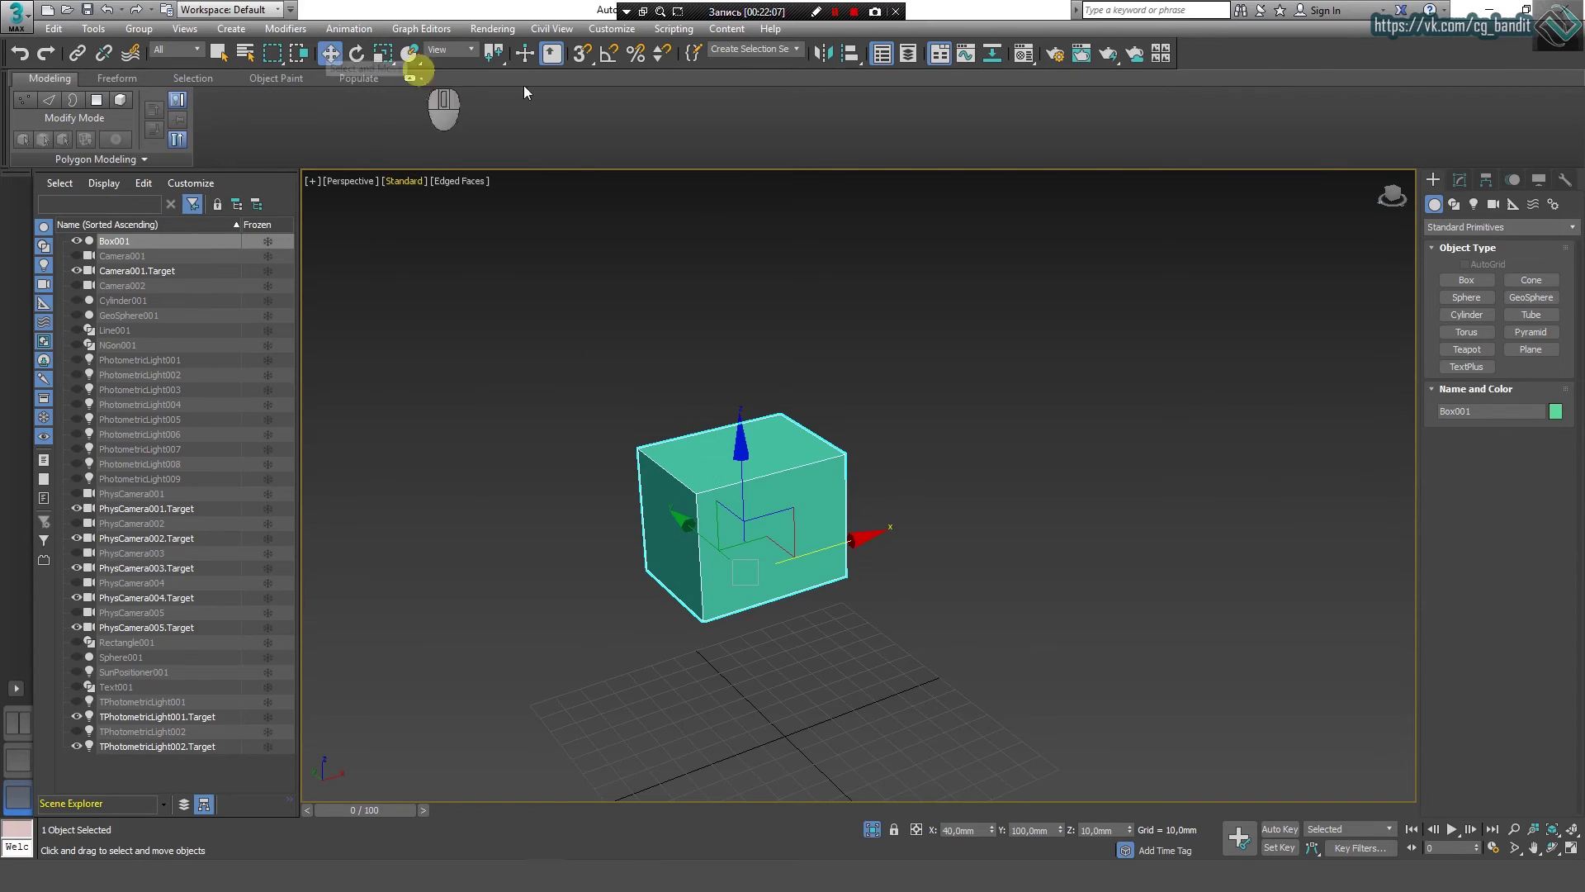
# Step: Activate the Rotate tool for the box and clear the selection
pyautogui.rightClick(732, 328)
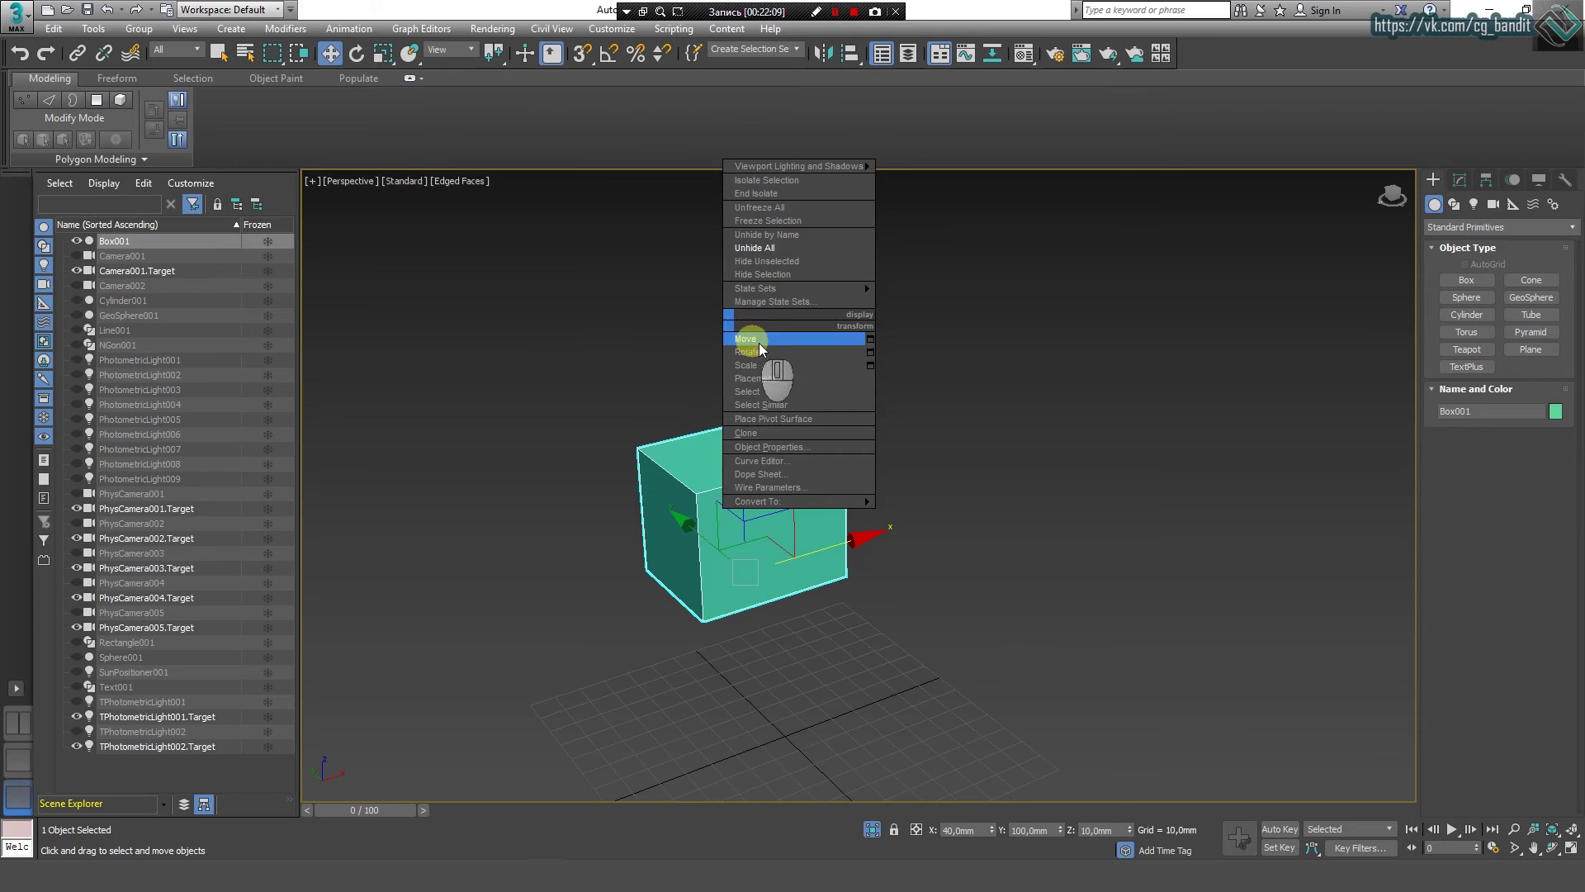
pyautogui.click(760, 353)
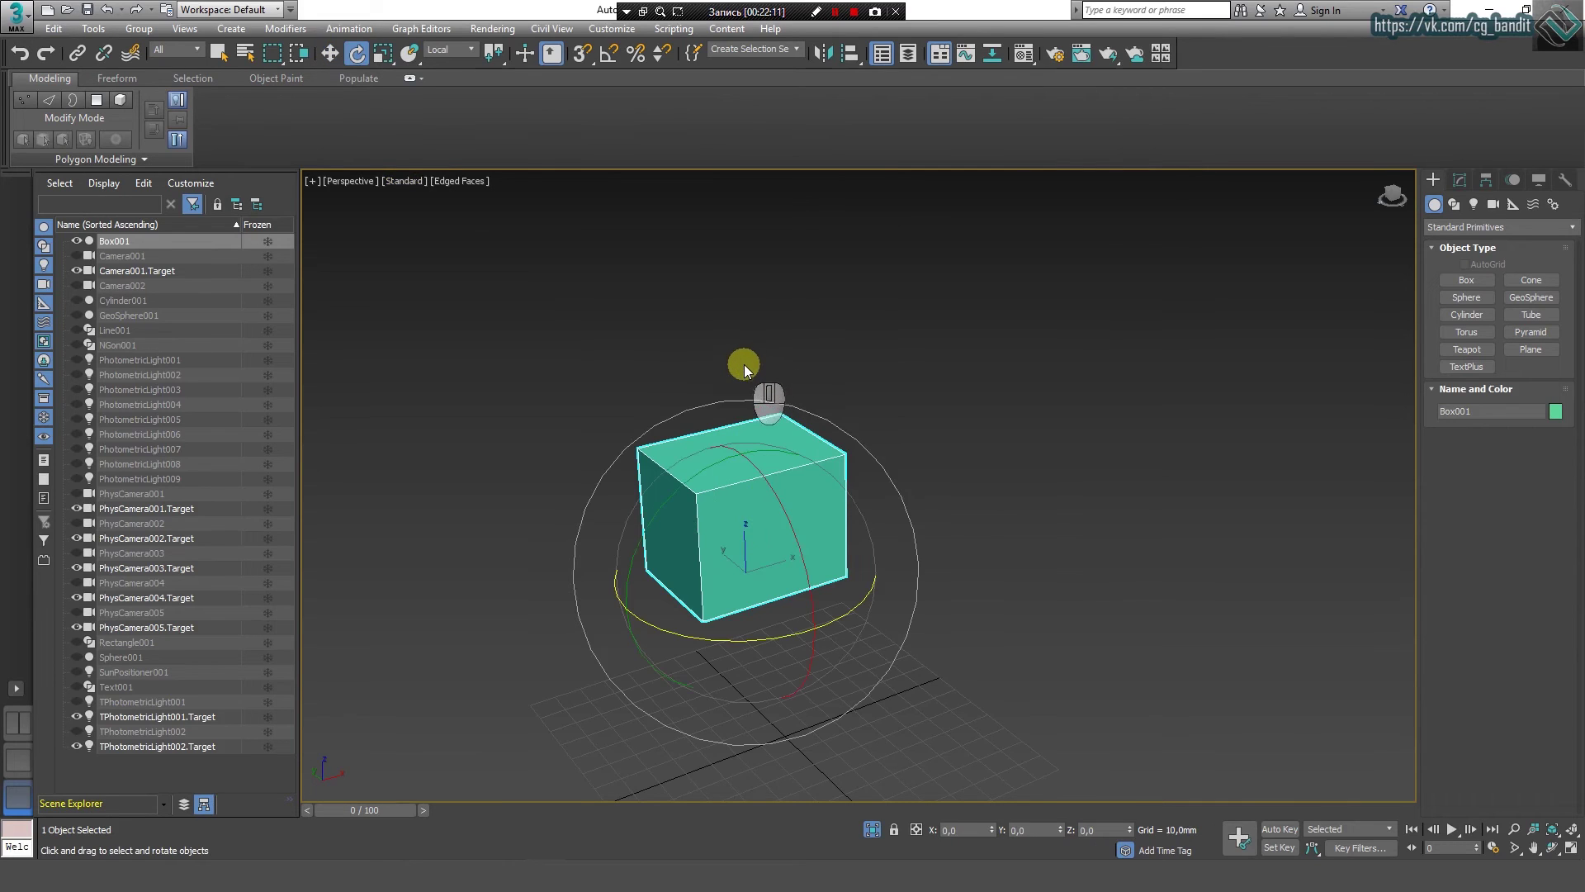
pyautogui.click(721, 318)
pyautogui.press('e')
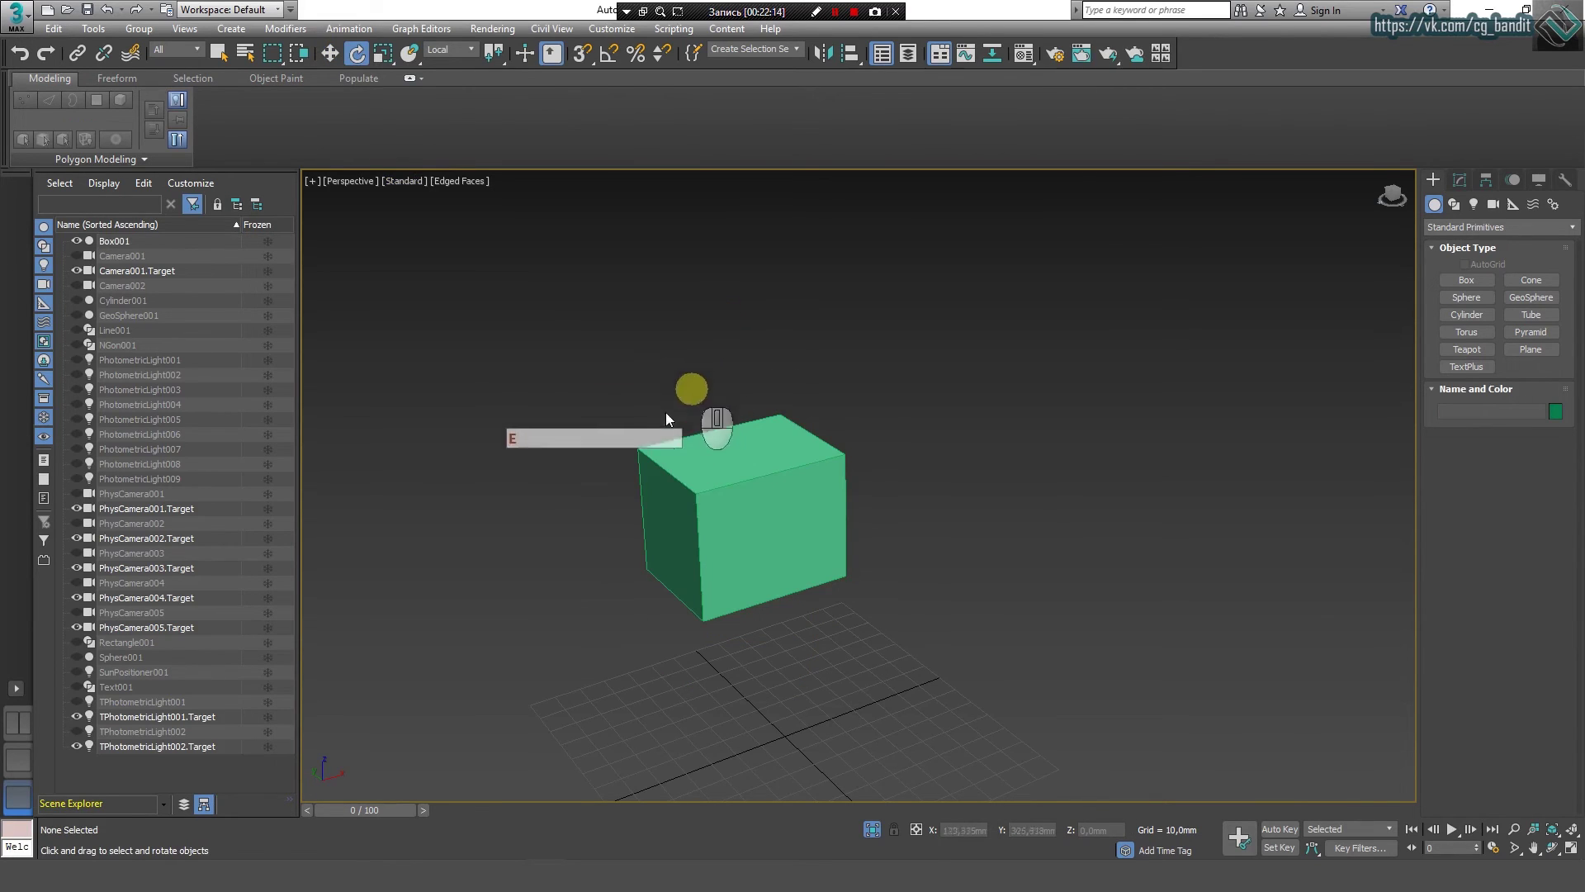
# Step: Reselect the box and switch between Scale, Rotate and Move, leaving the Rotate tool active
pyautogui.click(719, 490)
pyautogui.press('r')
pyautogui.press('e')
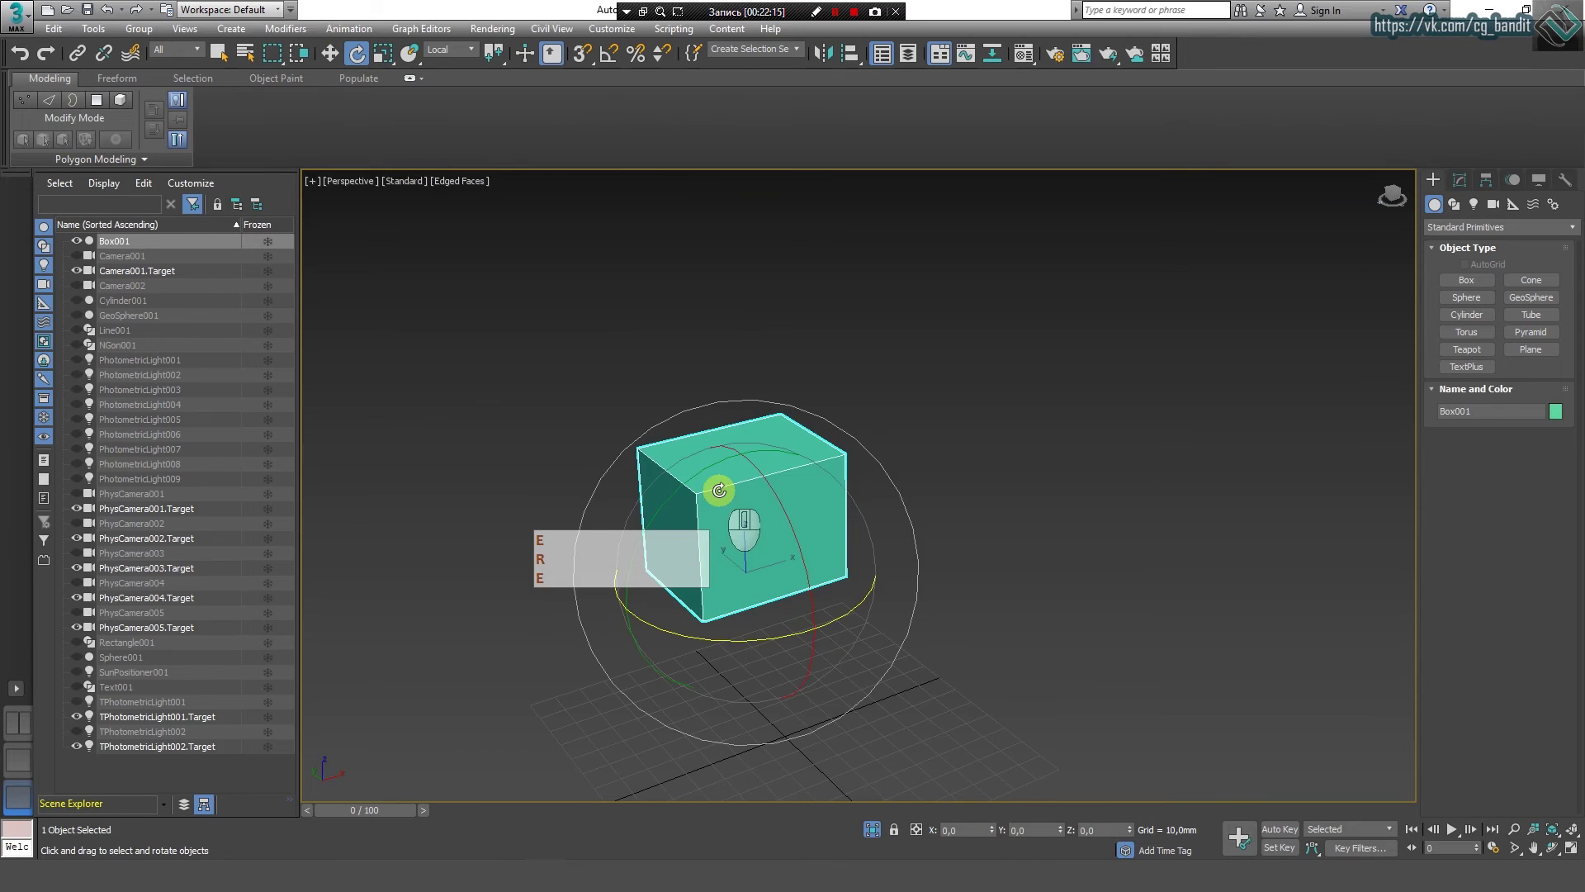
pyautogui.press('w')
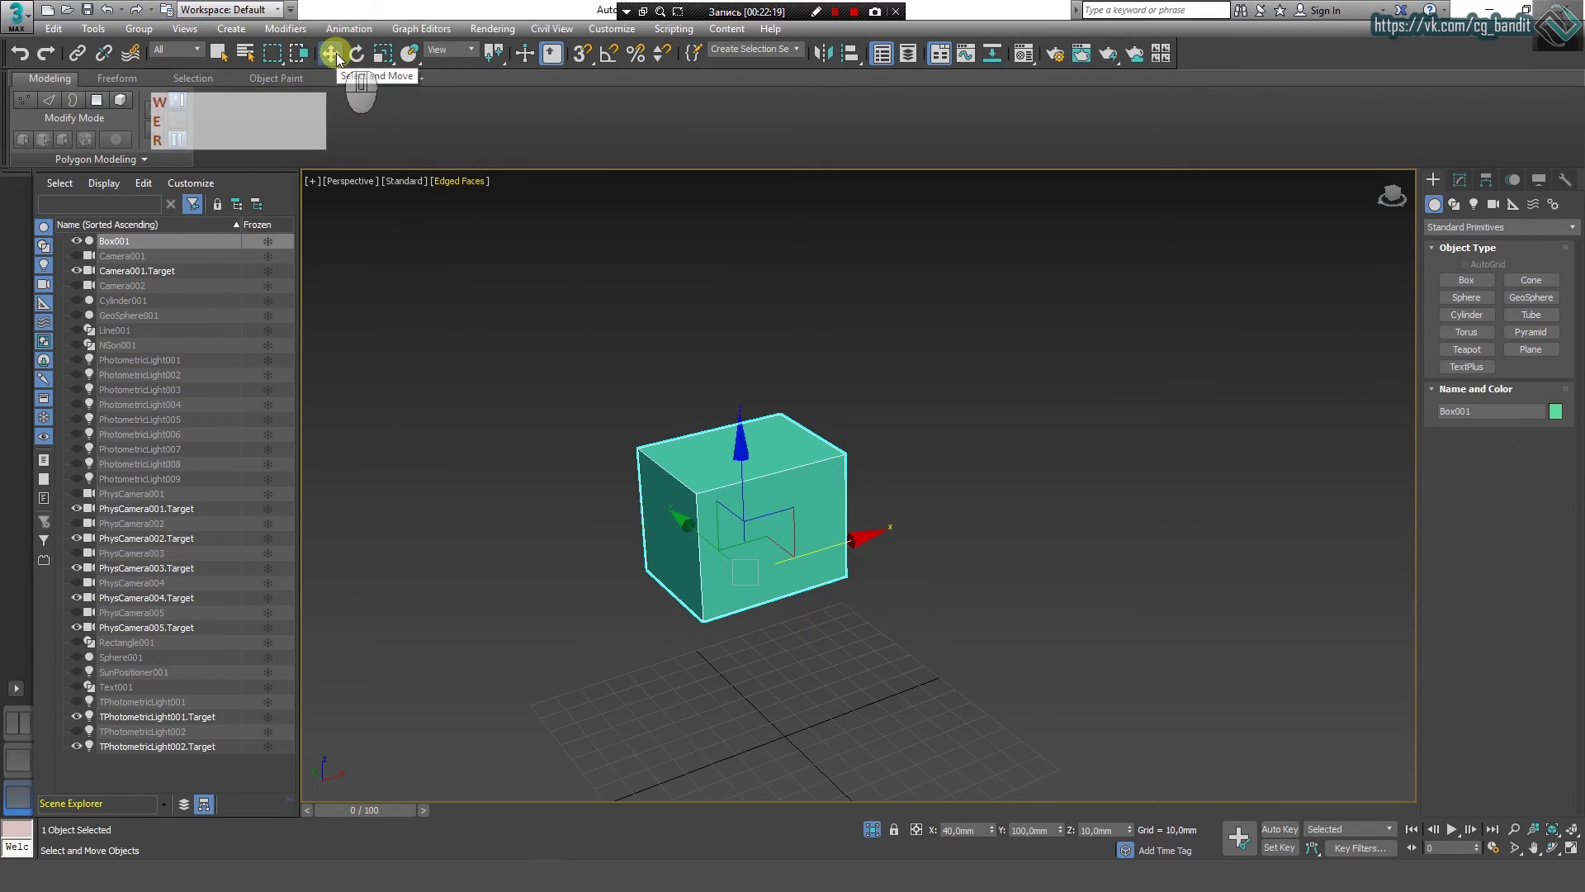
pyautogui.press('e')
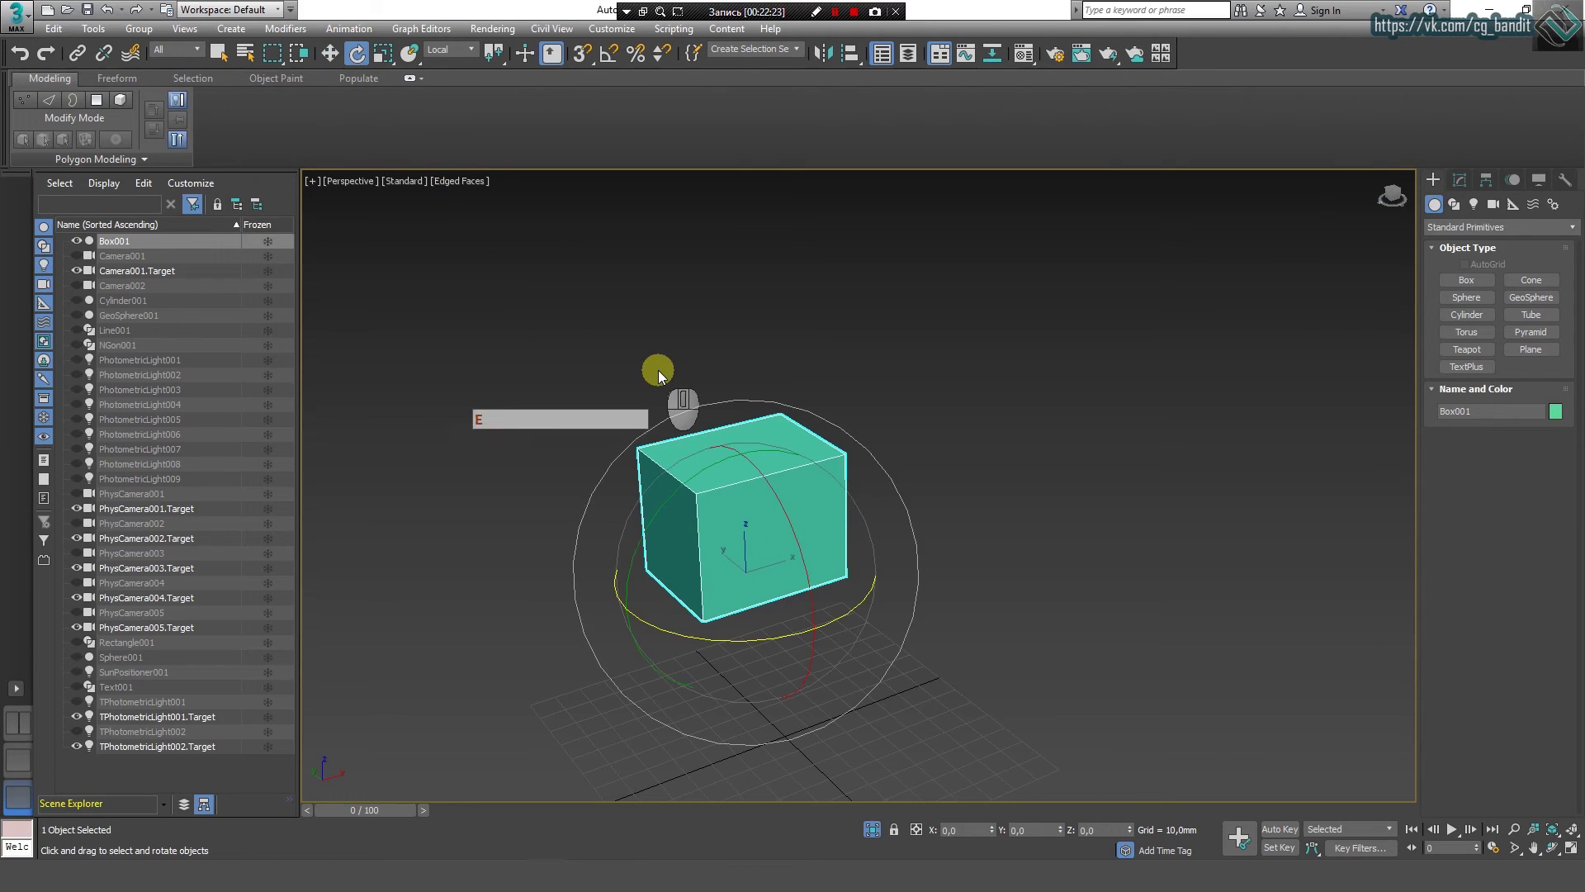
# Step: Switch the selected box's transform tool through Scale, Rotate and Move, leaving the Rotate tool active
pyautogui.press('r')
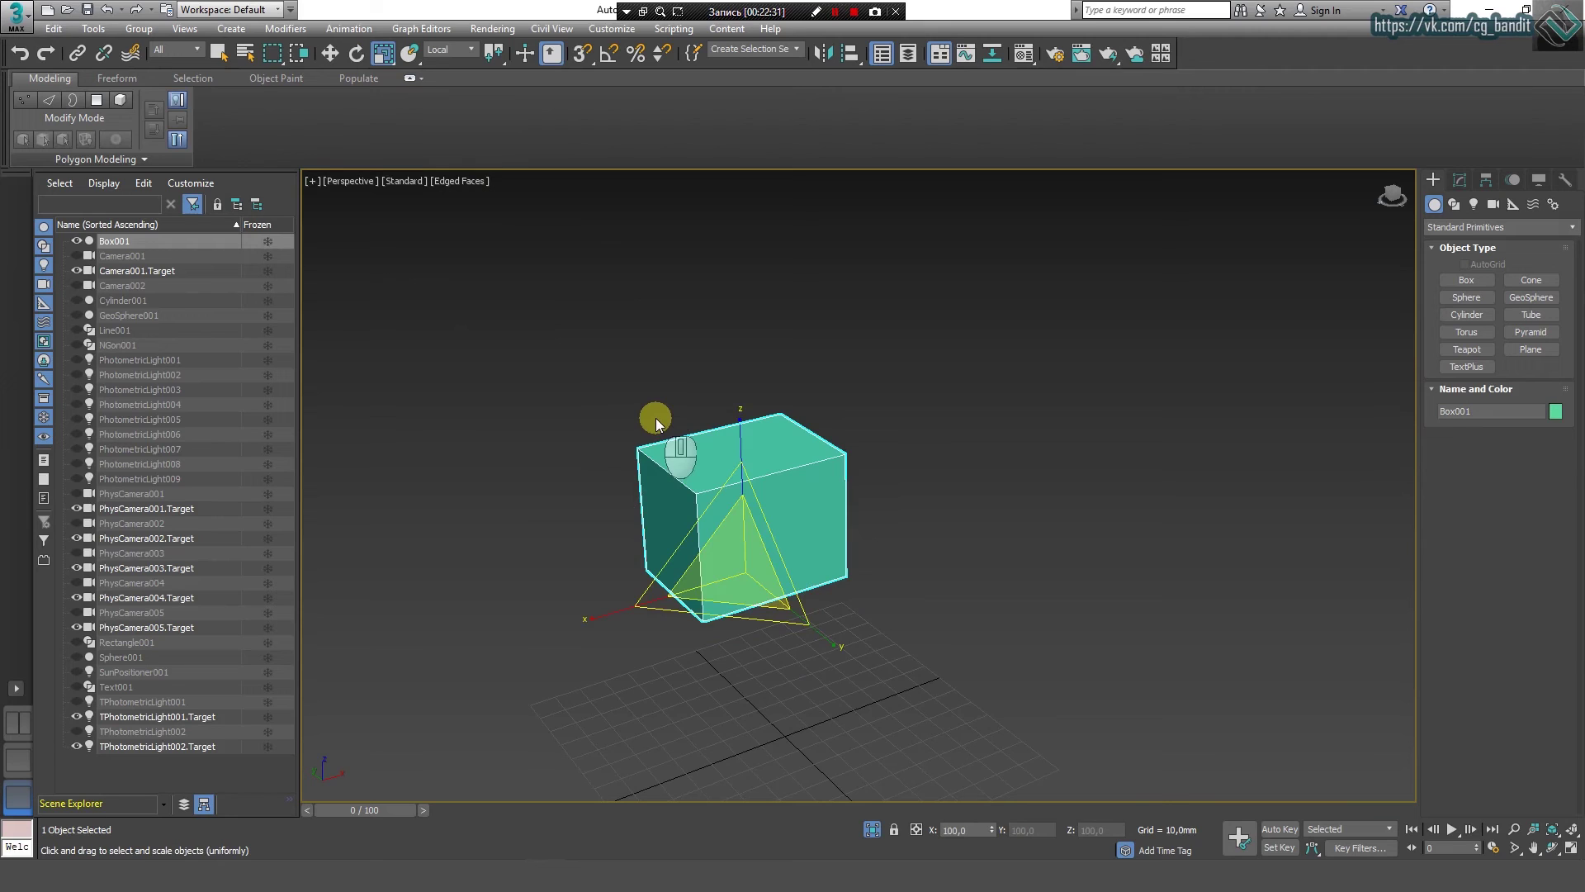
pyautogui.press('e')
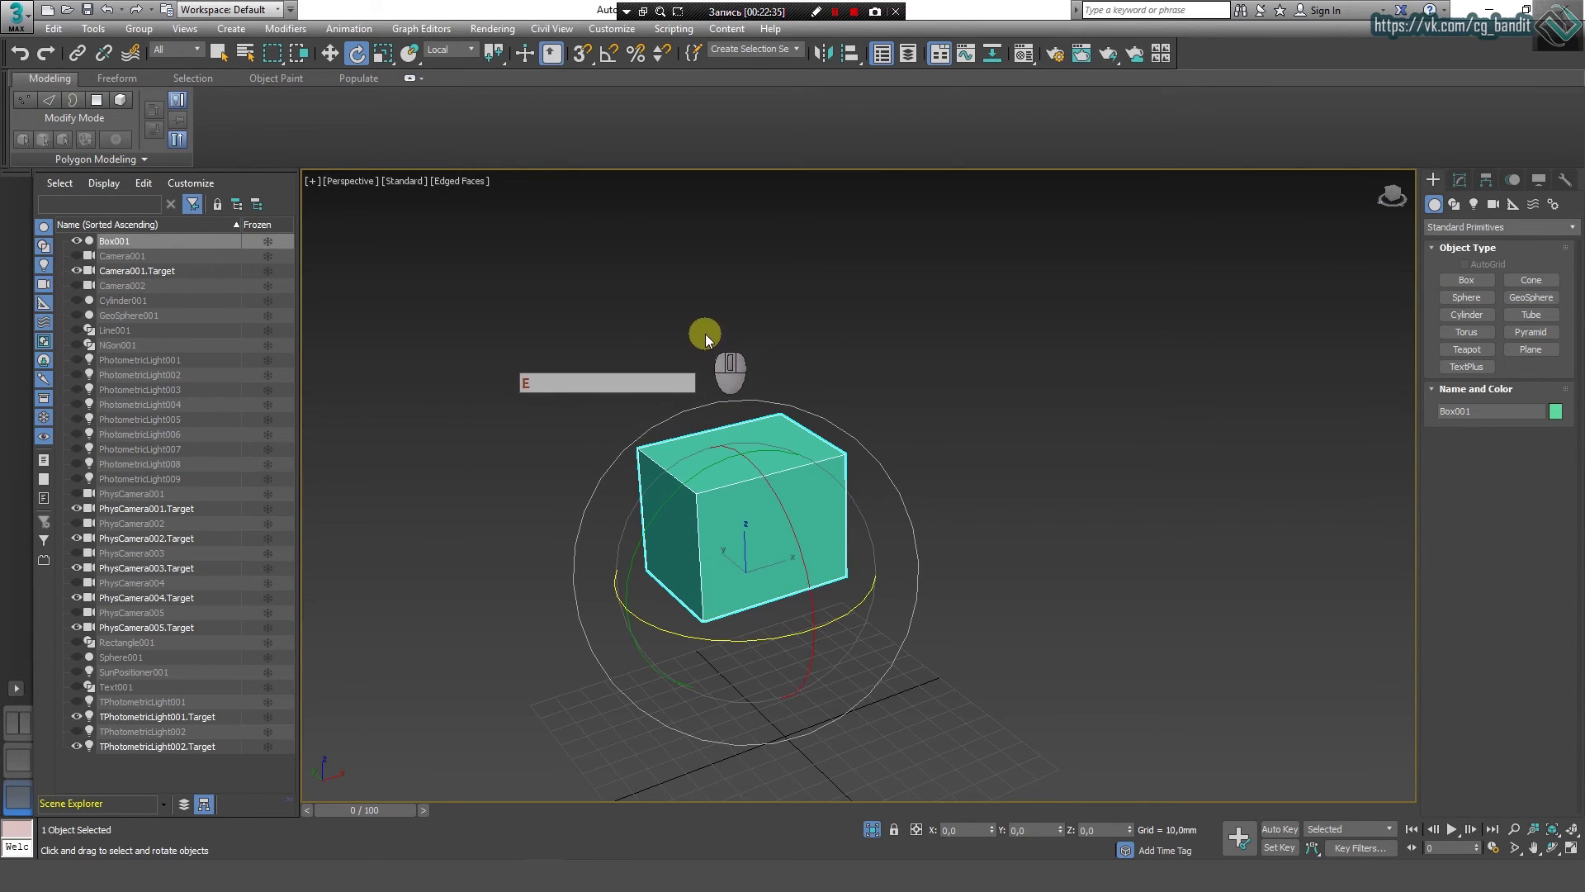
pyautogui.press('w')
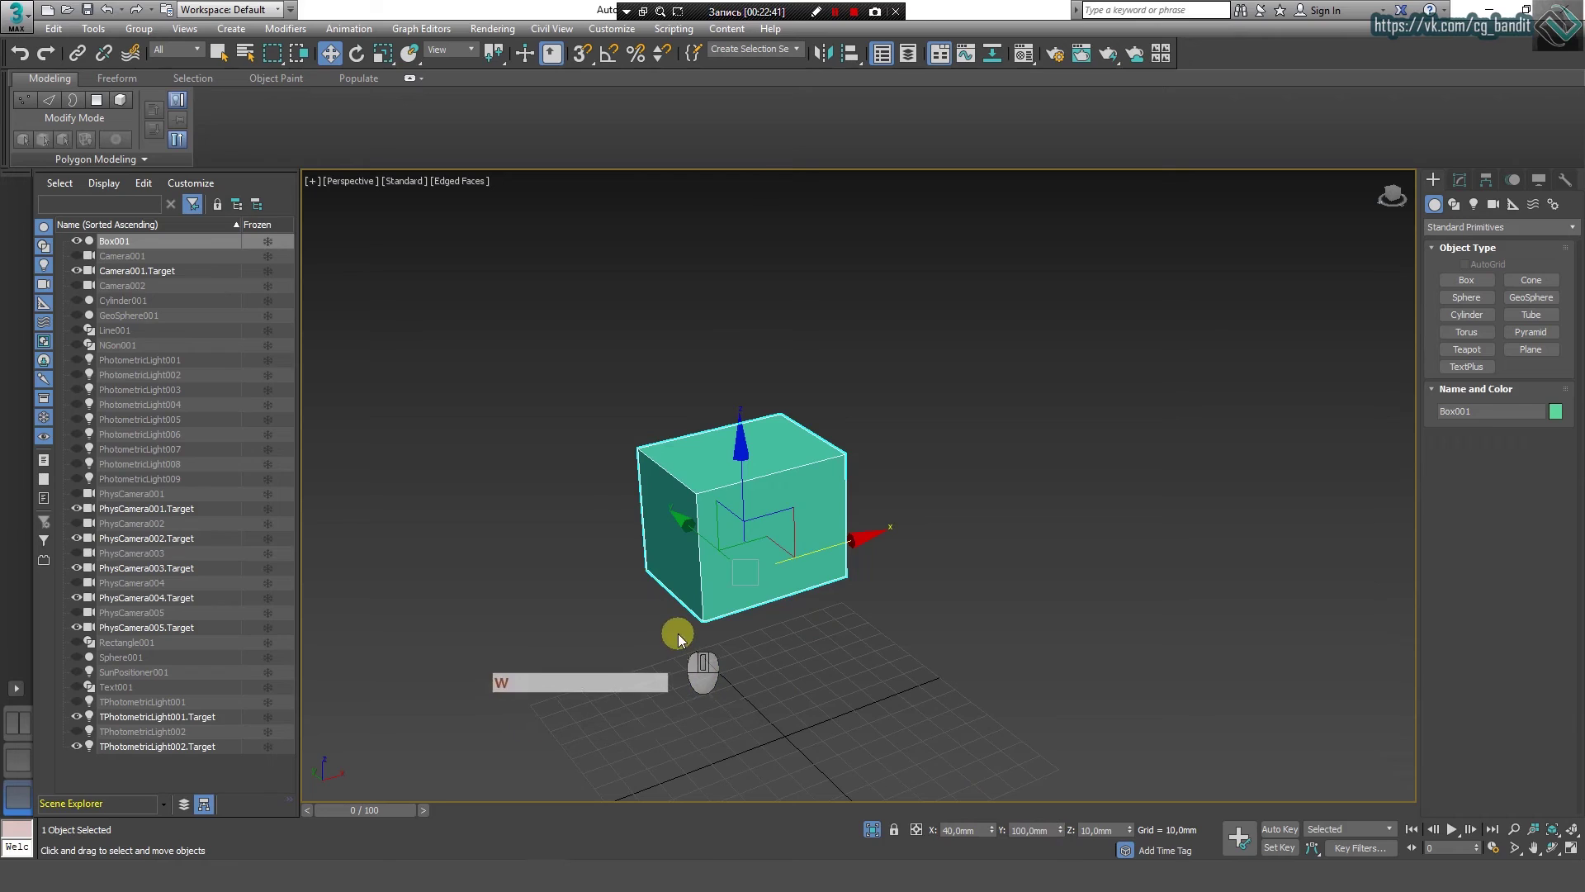
pyautogui.press('e')
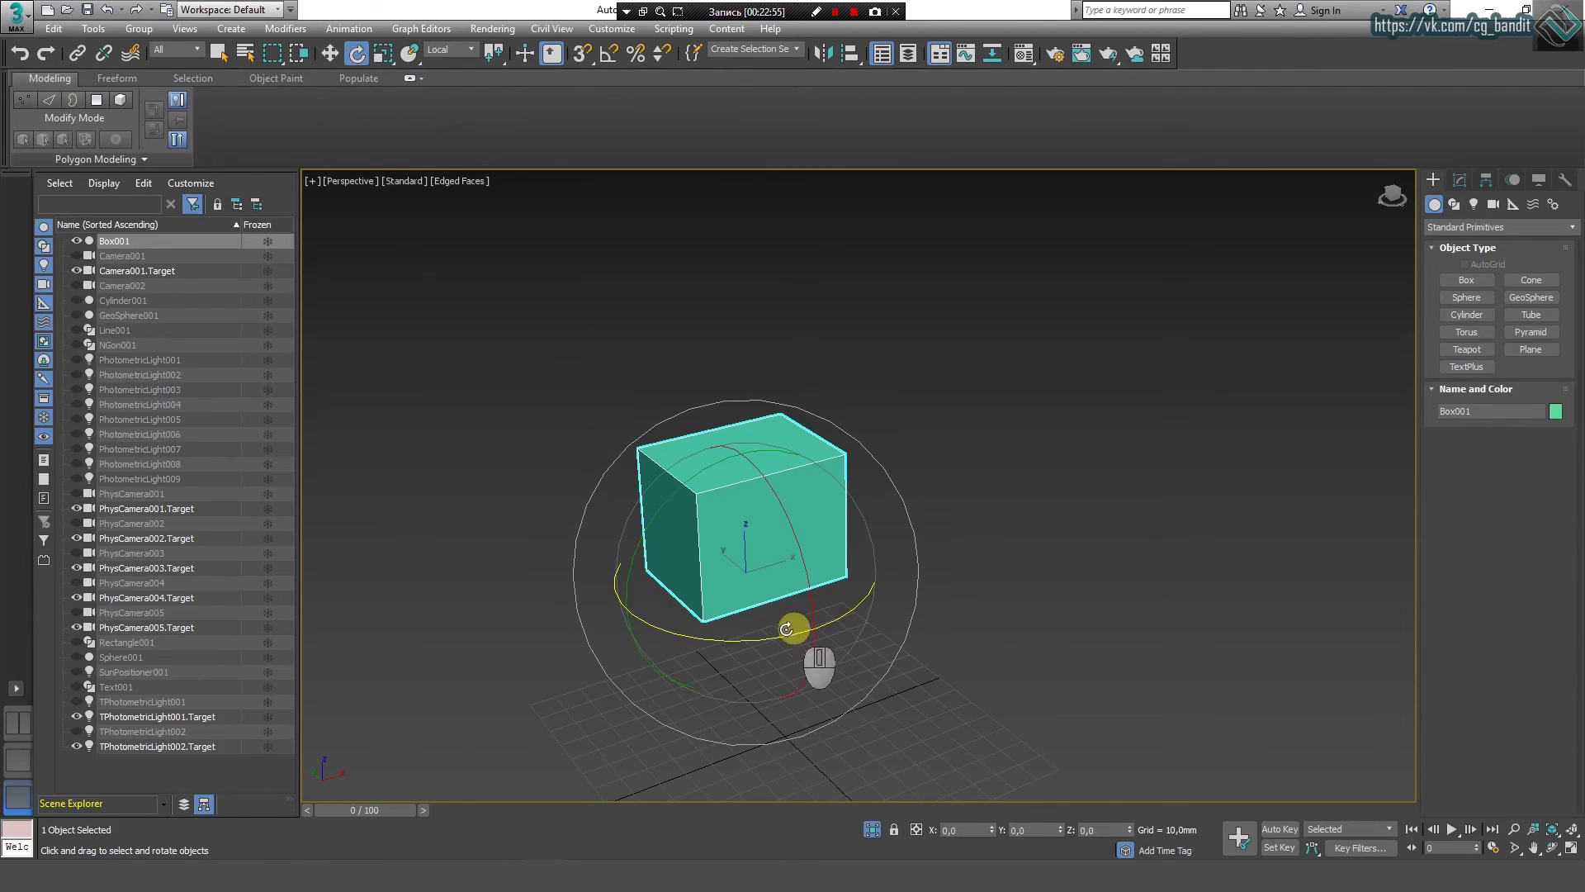
# Step: Rotate the box about its Z axis, try rotating it about its Y axis, and undo the Y rotation
pyautogui.moveTo(755, 636); pyautogui.dragTo(903, 553)
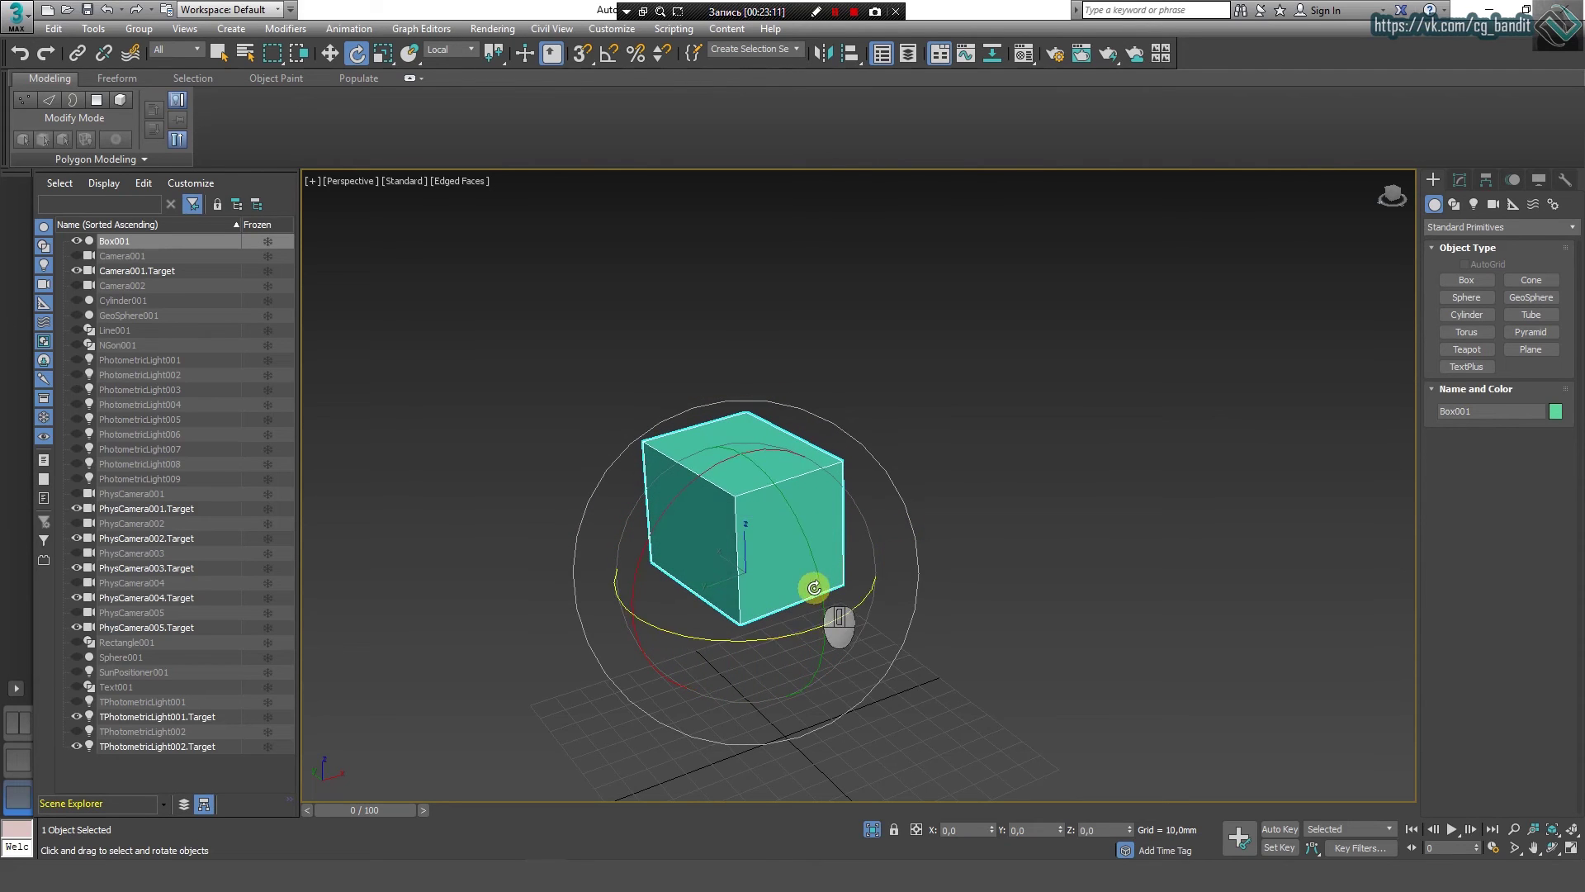
pyautogui.moveTo(820, 585); pyautogui.dragTo(804, 552)
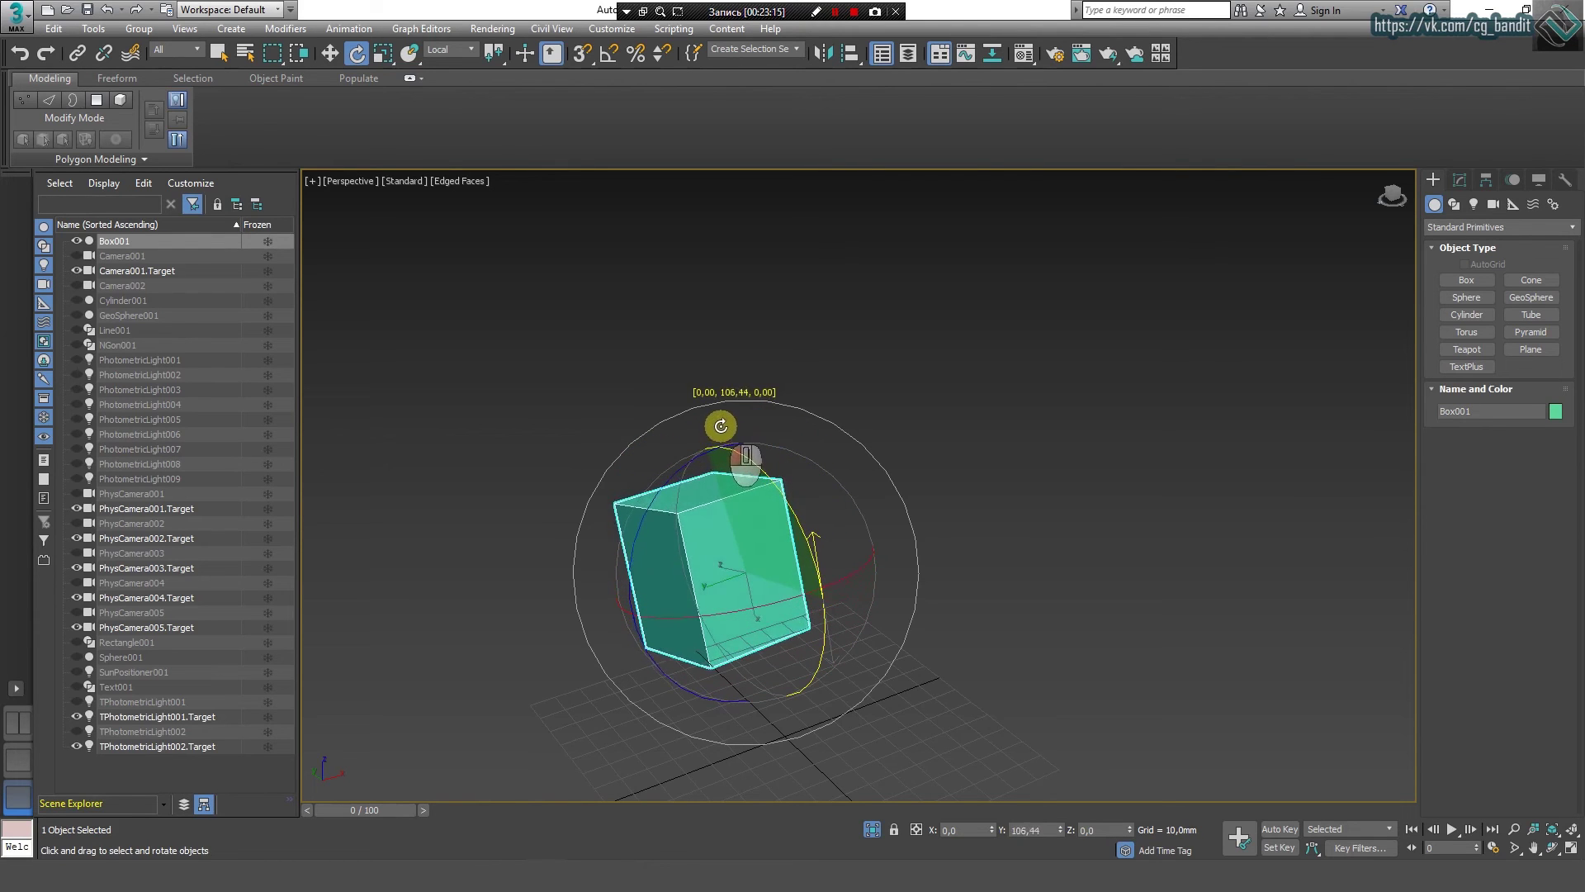
pyautogui.moveTo(720, 426); pyautogui.dragTo(915, 710)
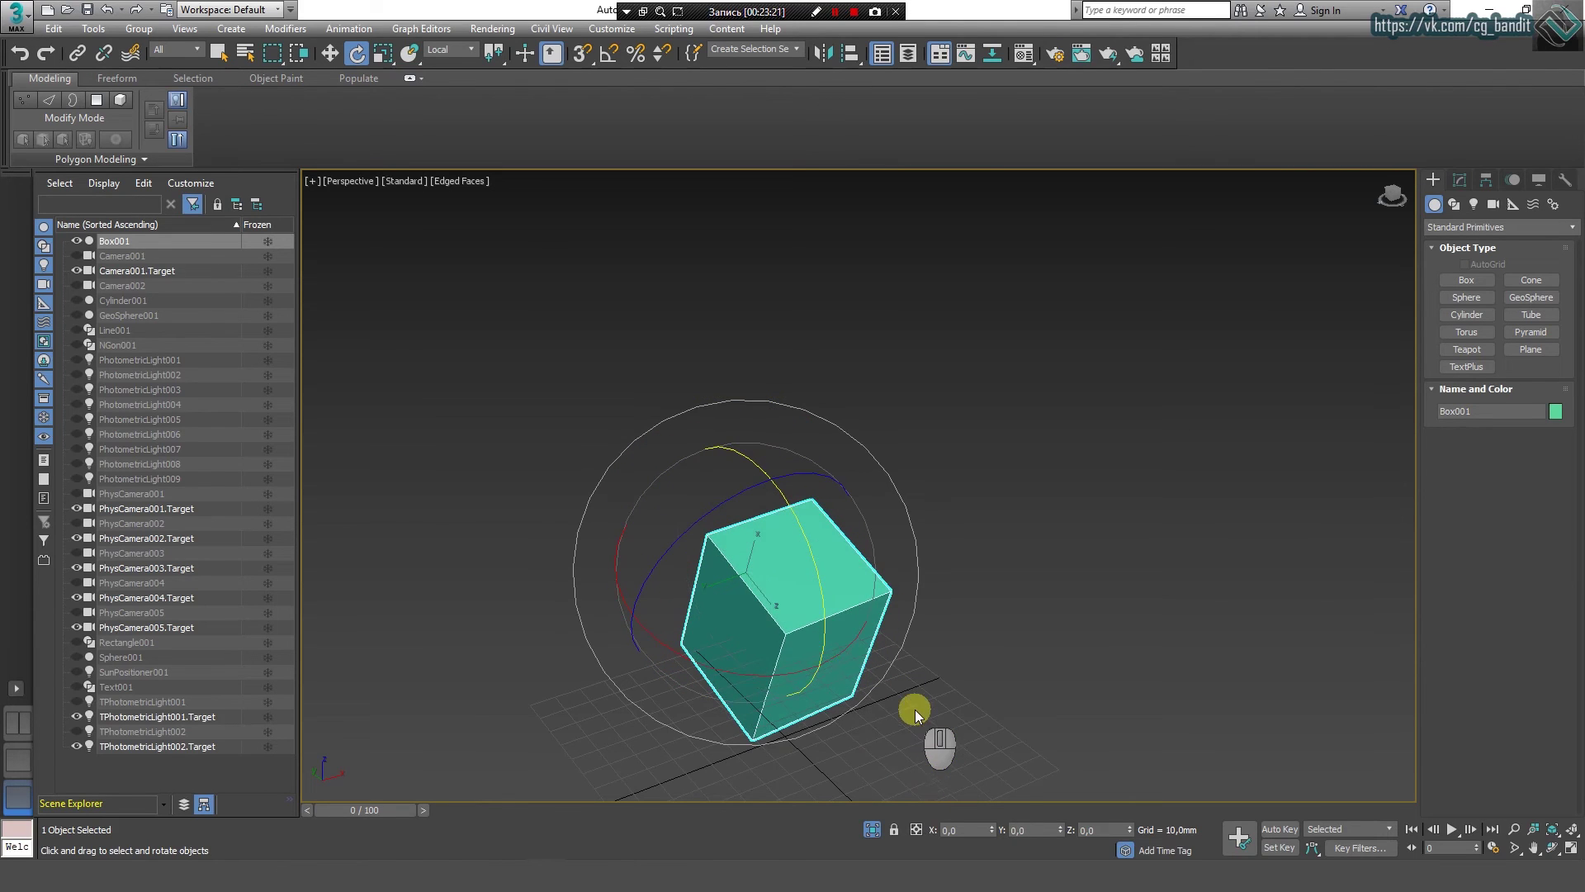
pyautogui.hotkey('ctrl', 'z')
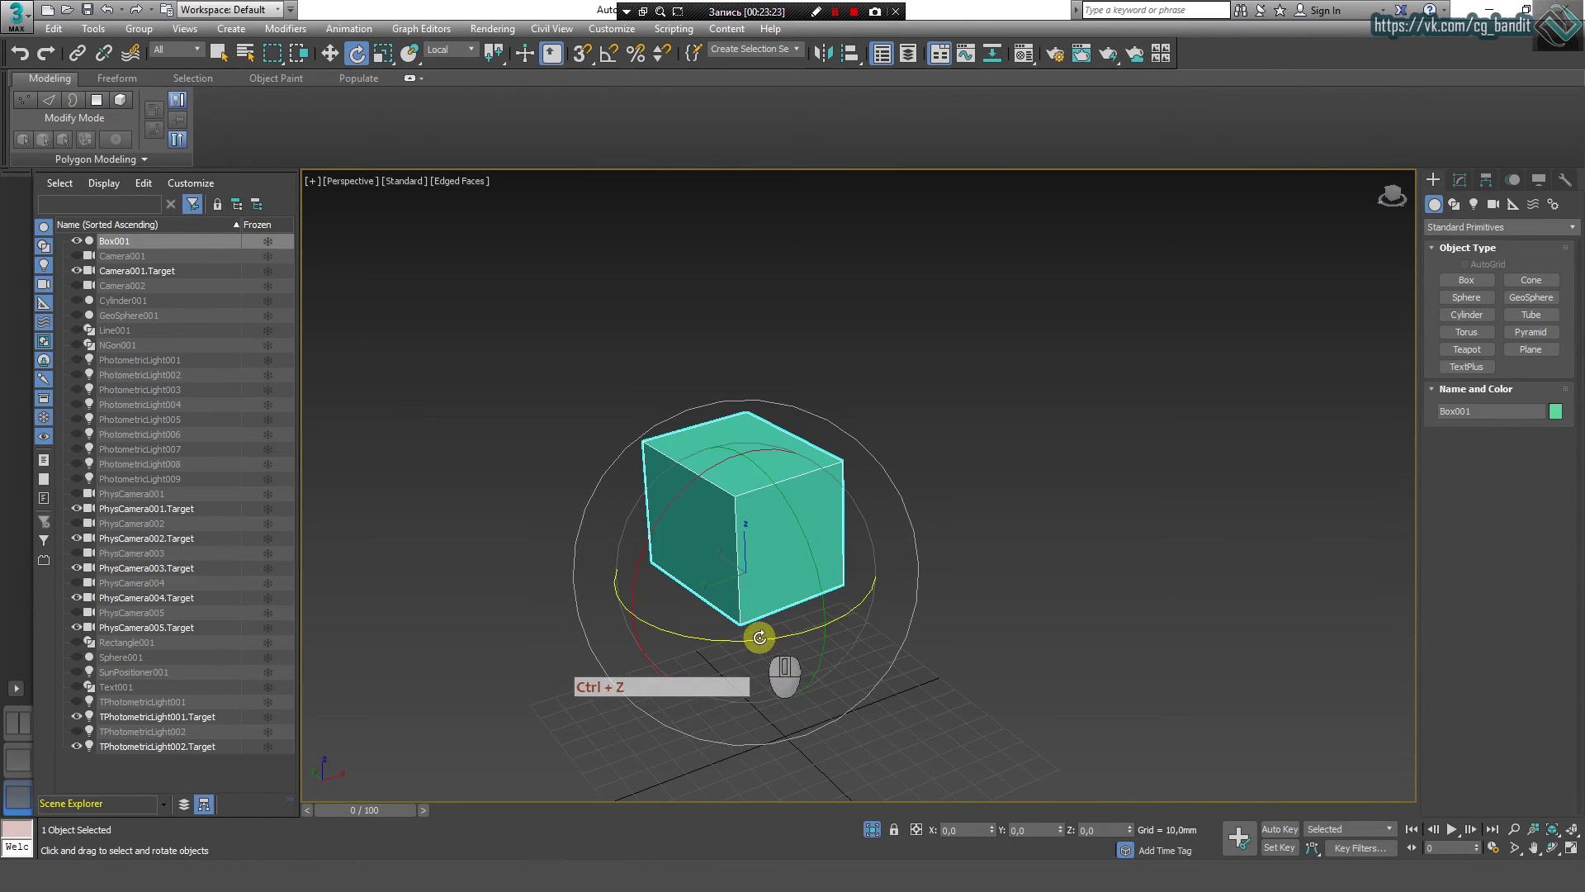
# Step: Try rotating the box about its Z axis and its X axis, undoing each rotation
pyautogui.moveTo(759, 636); pyautogui.dragTo(499, 605)
pyautogui.hotkey('ctrl', 'z')
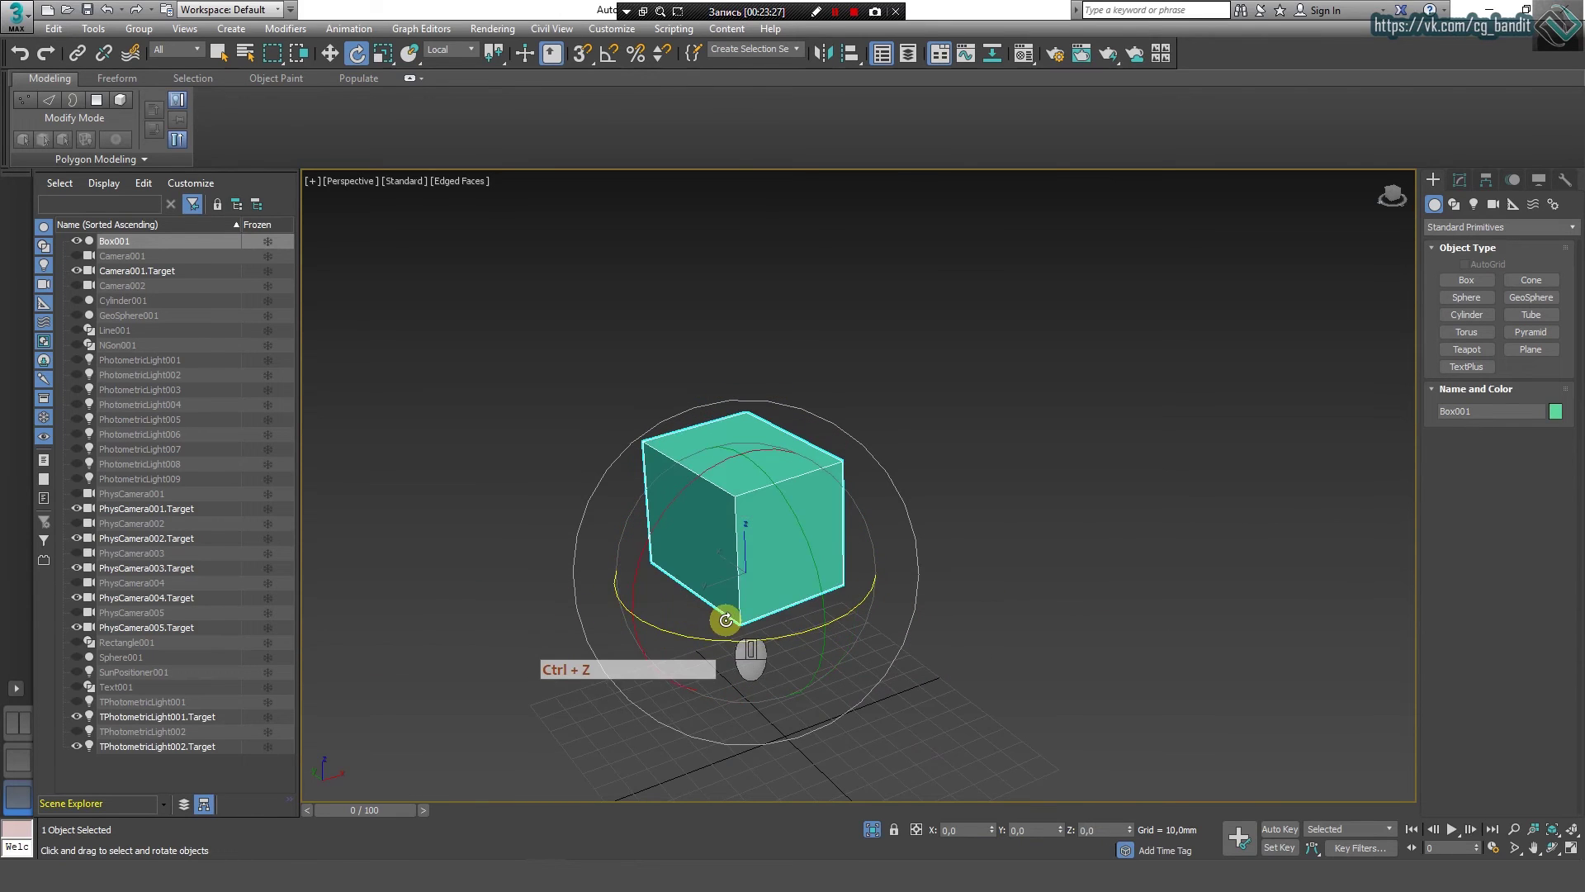
pyautogui.moveTo(648, 506); pyautogui.dragTo(602, 584)
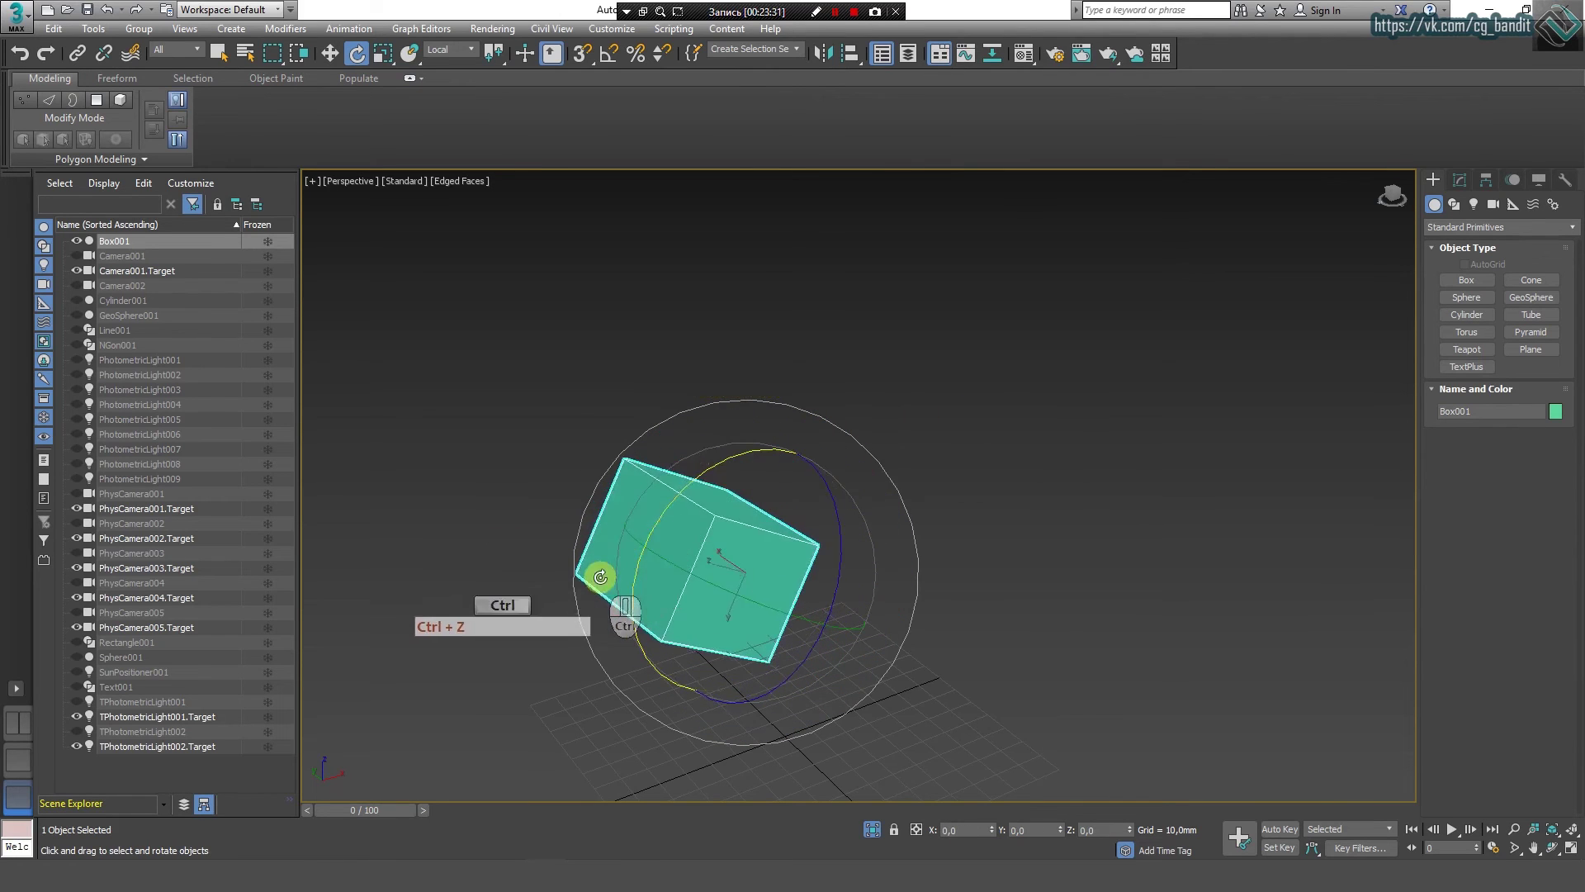
pyautogui.hotkey('ctrl', 'z')
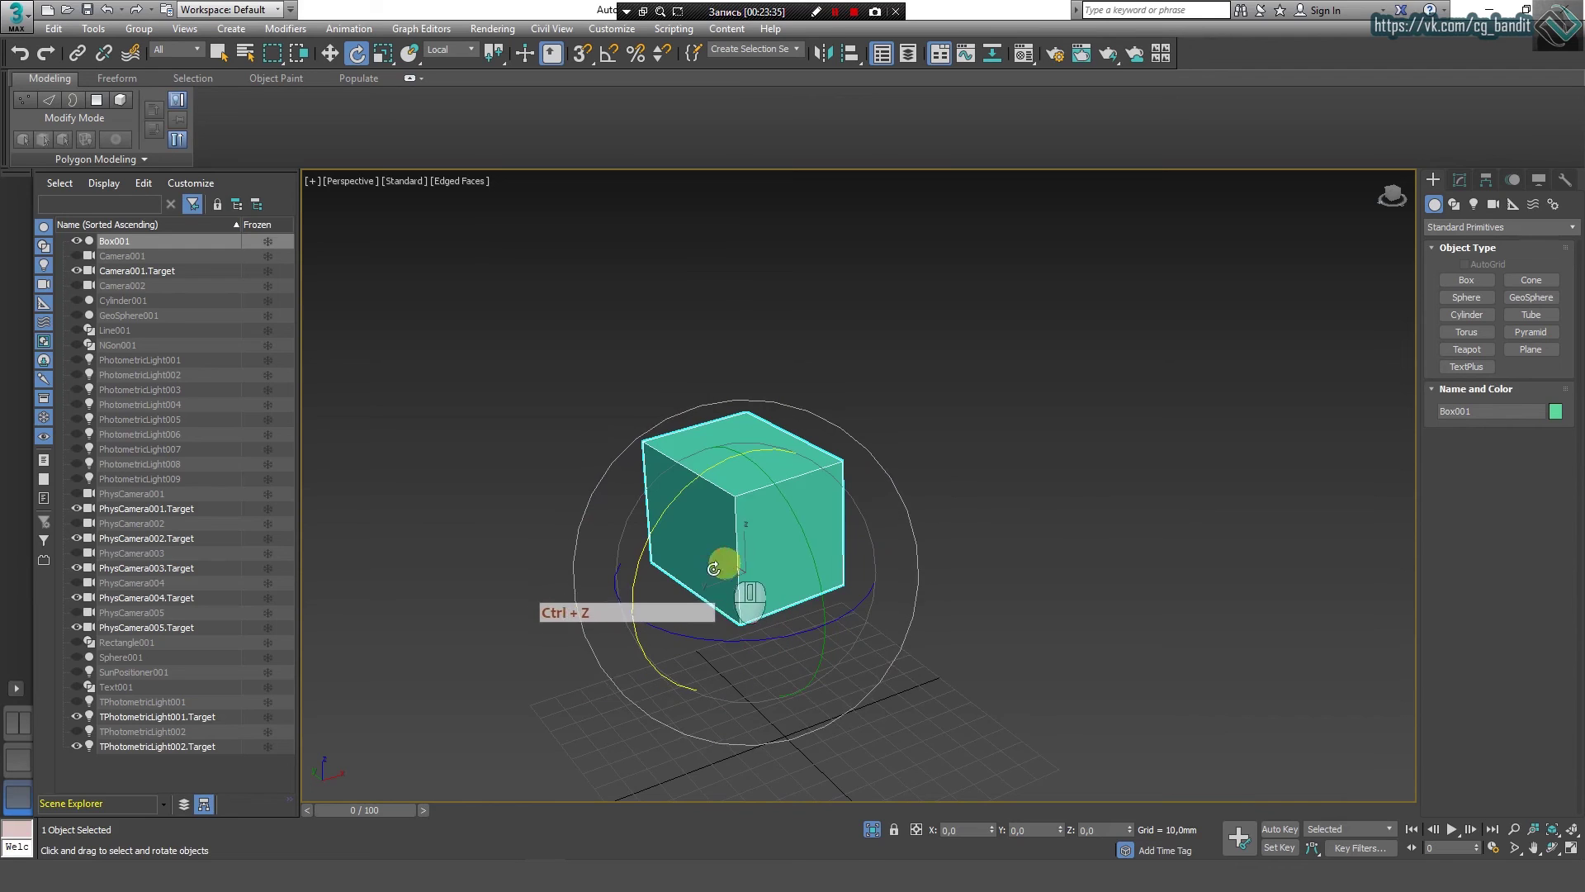
# Step: Try rotating the box freely around several axes, and undo all the rotations made to it
pyautogui.moveTo(731, 562); pyautogui.dragTo(731, 562)
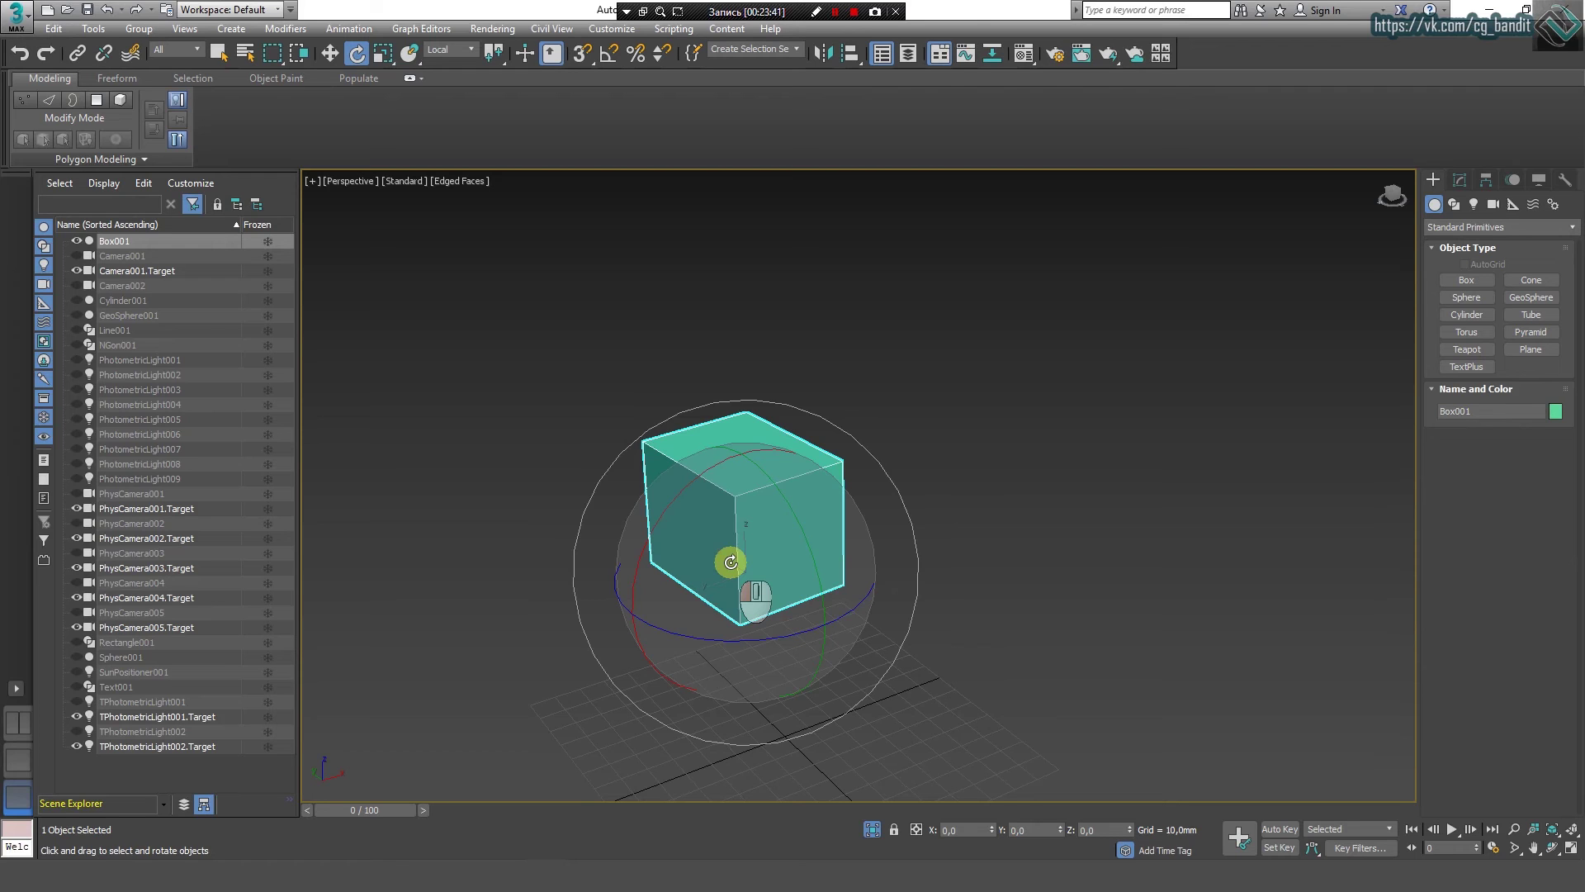
pyautogui.moveTo(730, 562); pyautogui.dragTo(781, 556)
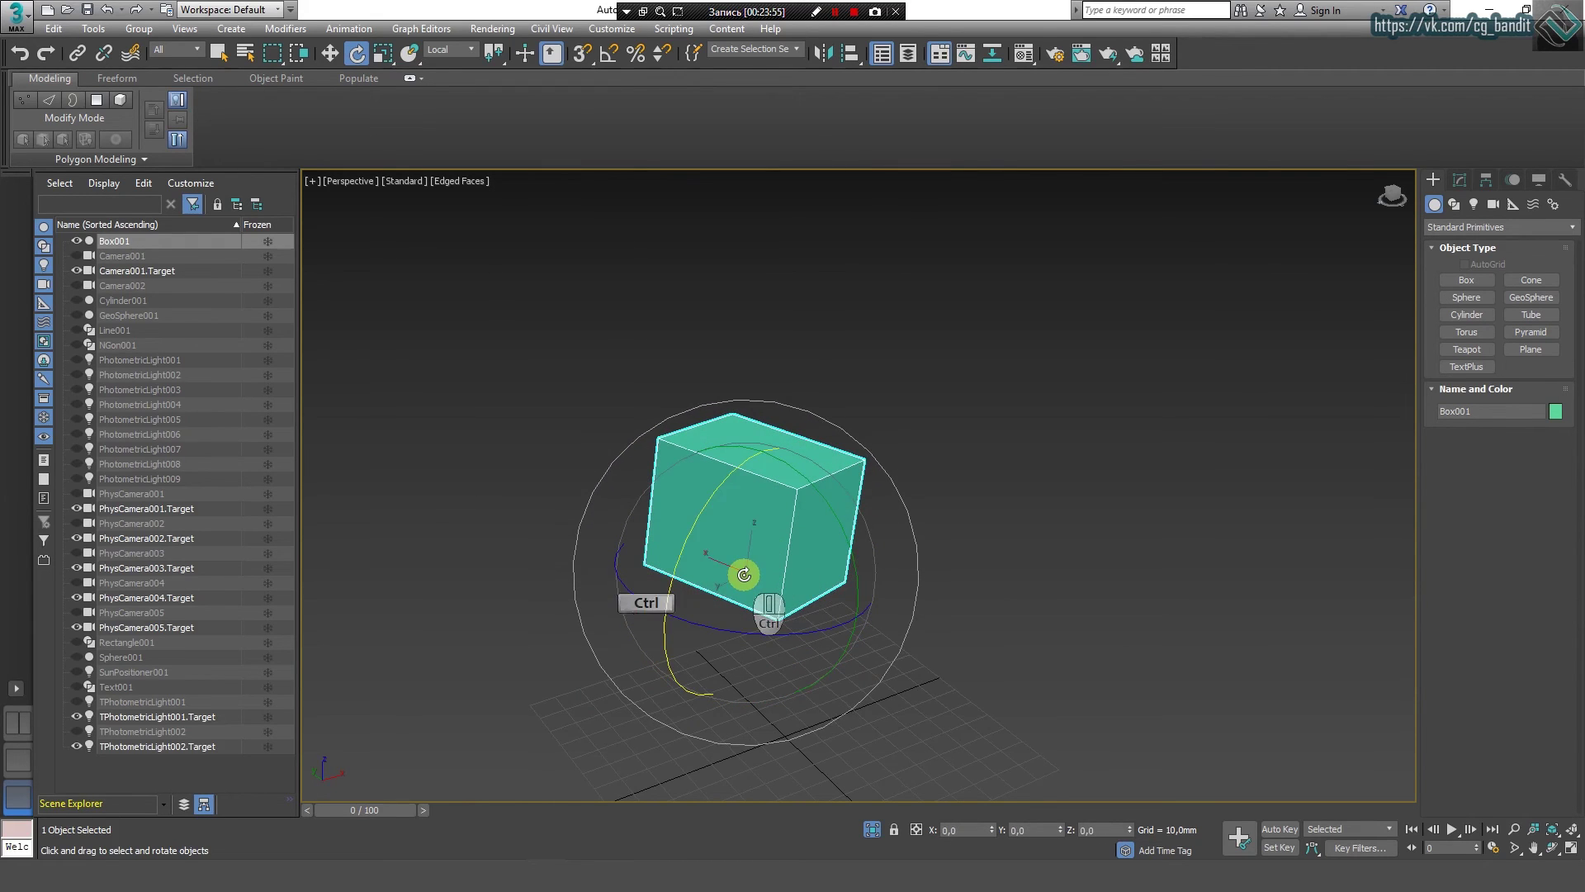
pyautogui.hotkey('ctrl', 'z')
pyautogui.hotkey('ctrl', 'z')
pyautogui.hotkey('ctrl', 'z')
pyautogui.hotkey('ctrl', 'z')
pyautogui.hotkey('ctrl', 'z')
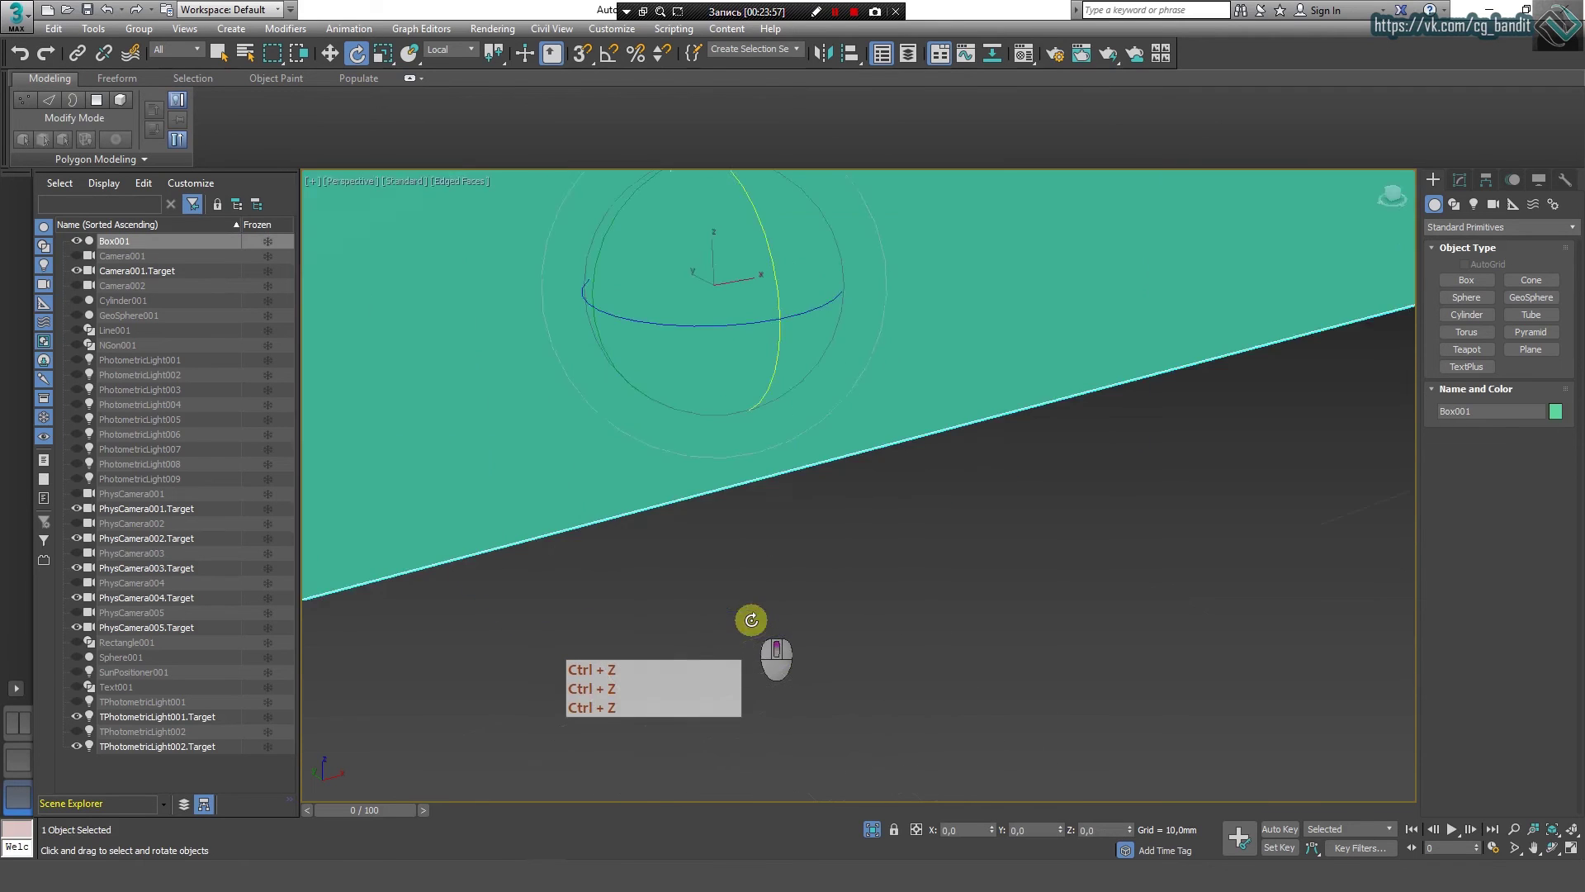
# Step: Switch the selected box to the Move tool and inspect its pivot point up close
pyautogui.scroll(-5, 751, 620)
pyautogui.scroll(4, 754, 531)
pyautogui.rightClick(751, 464)
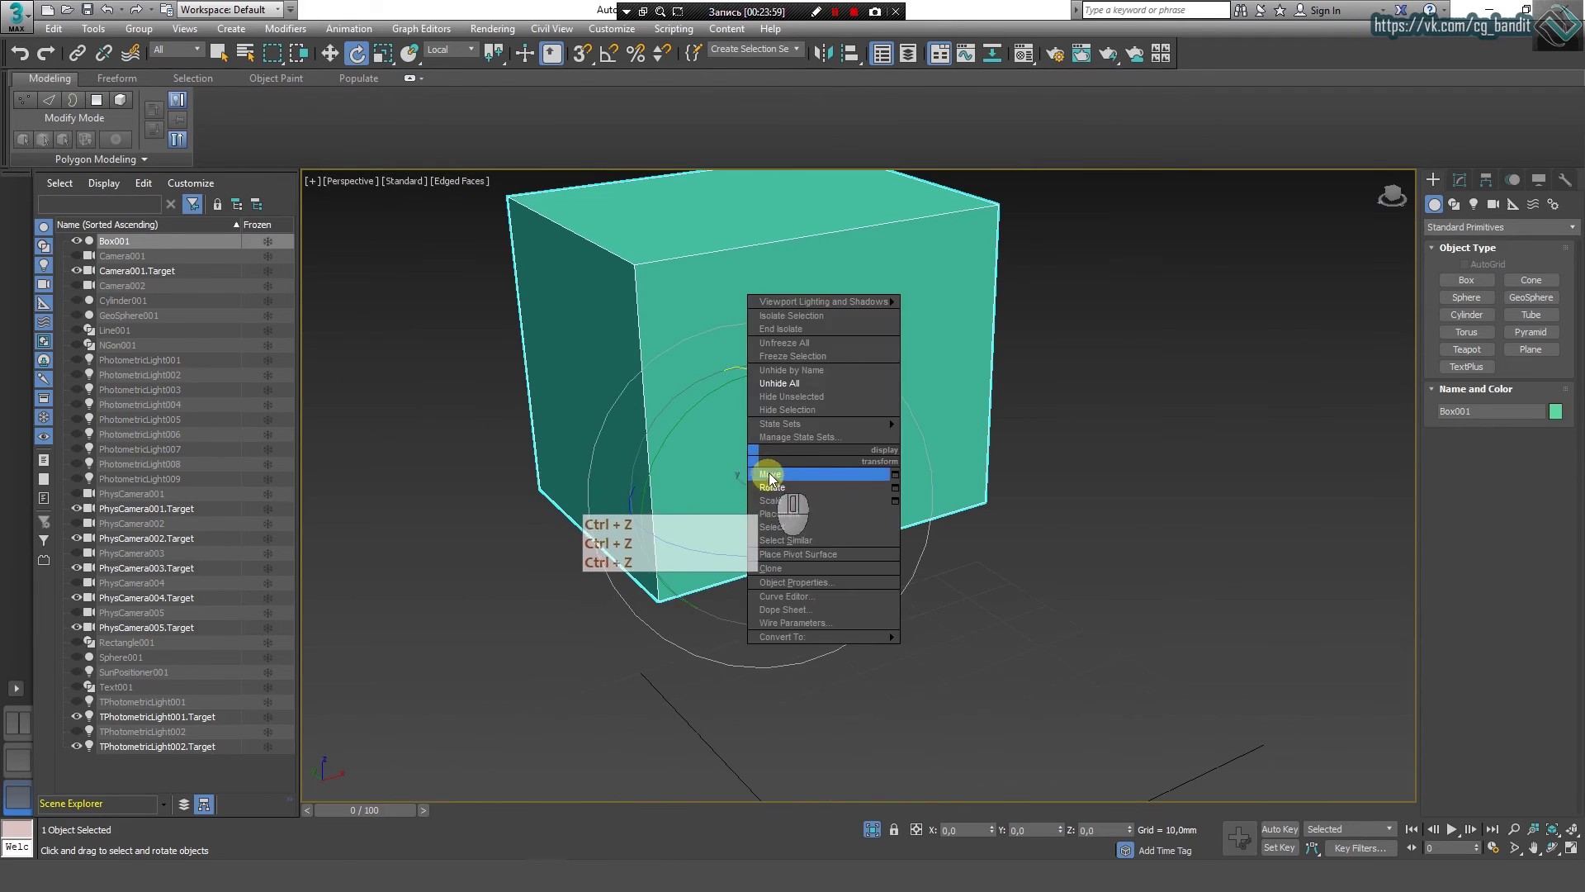
pyautogui.click(769, 476)
pyautogui.scroll(5, 767, 561)
pyautogui.scroll(-2, 768, 561)
pyautogui.scroll(2, 763, 542)
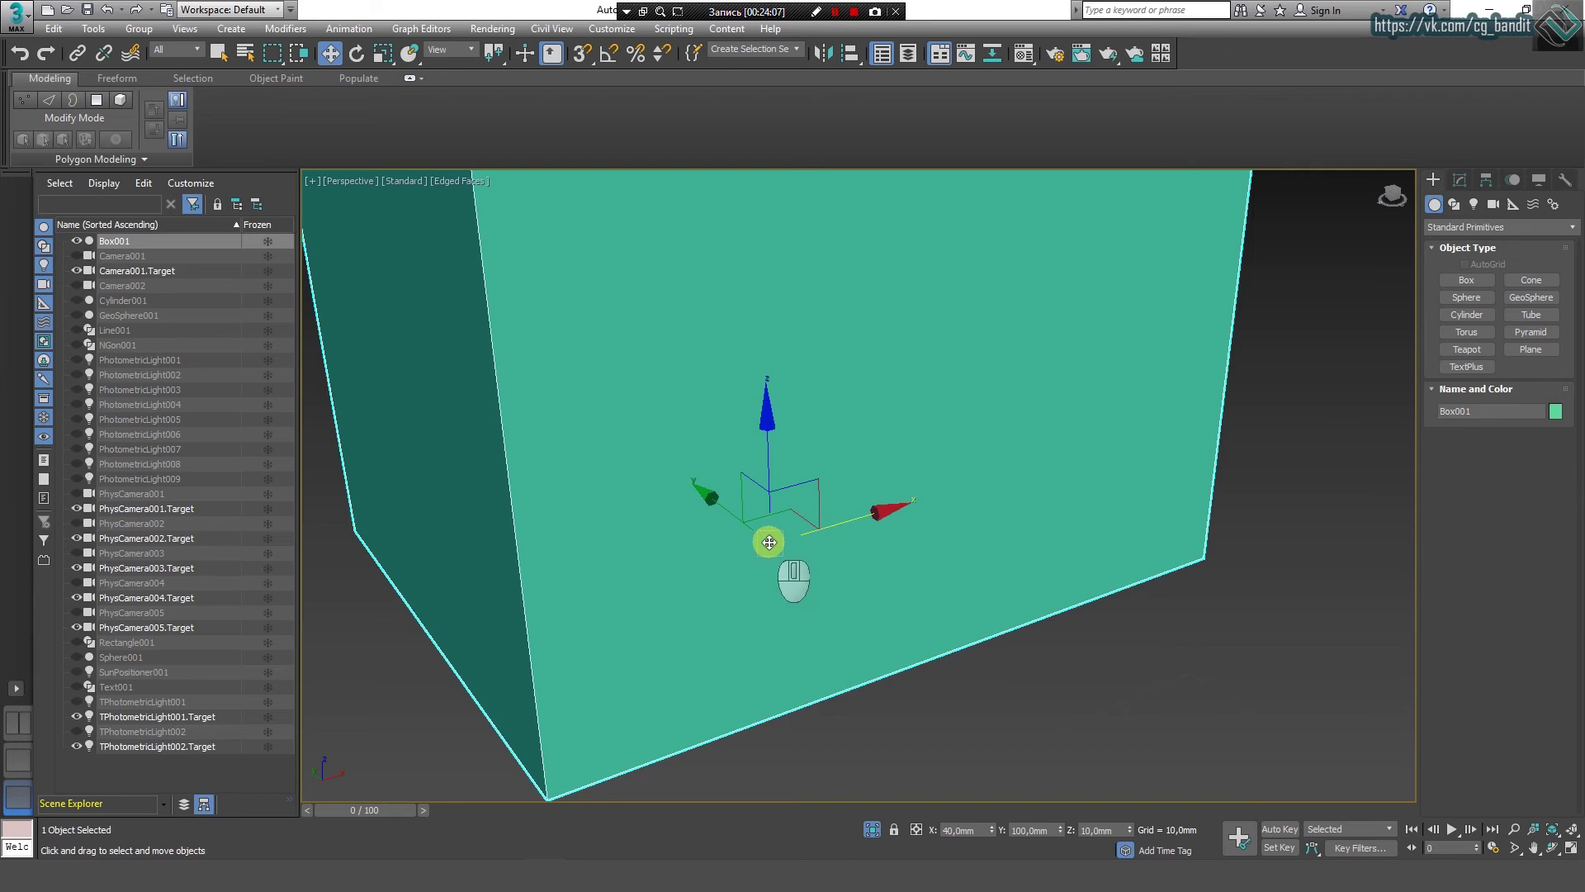
pyautogui.scroll(-4, 771, 547)
pyautogui.scroll(4, 768, 541)
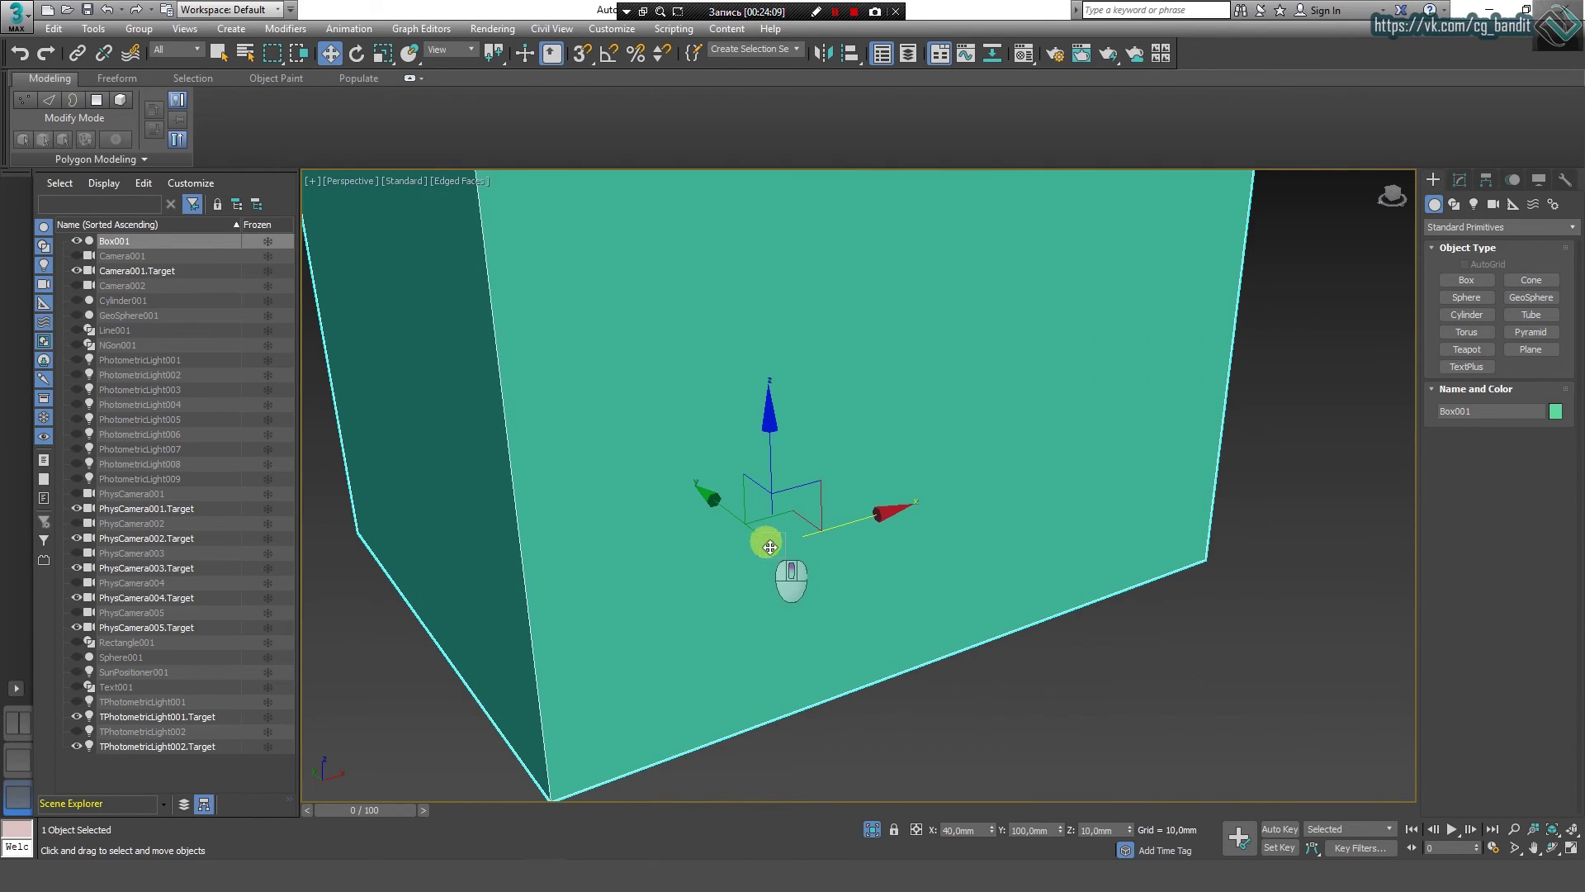
pyautogui.scroll(-4, 763, 538)
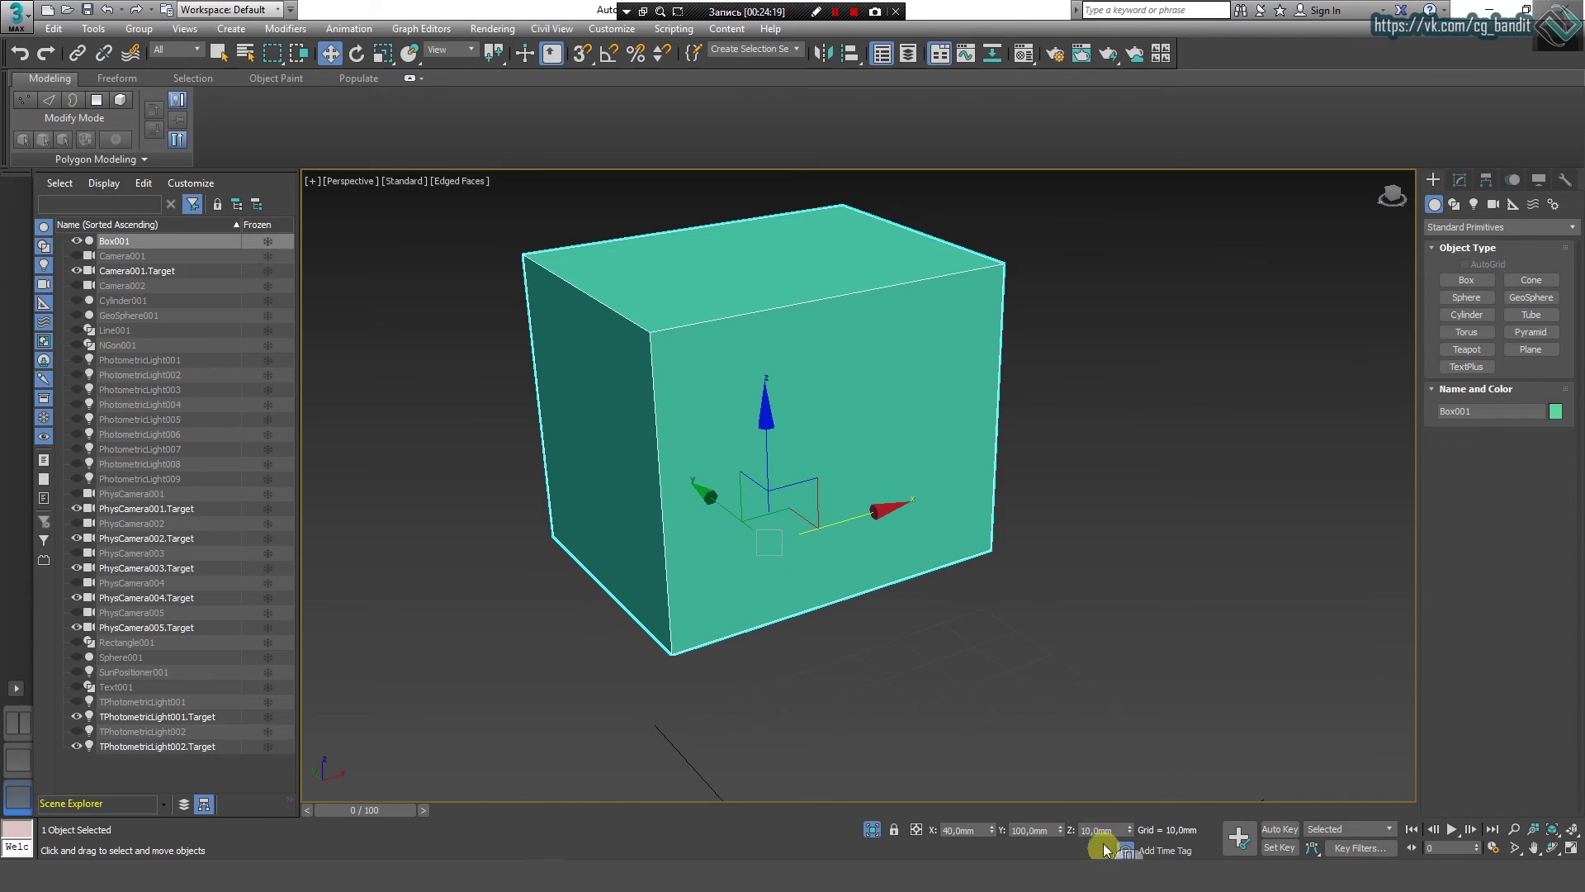
# Step: Reset the box's Z, Y and X coordinates to 0 mm so its pivot sits at the world origin
pyautogui.scroll(-2, 822, 541)
pyautogui.keyDown('alt'); pyautogui.moveTo(889, 650); pyautogui.dragTo(843, 528, button='middle'); pyautogui.keyUp('alt')
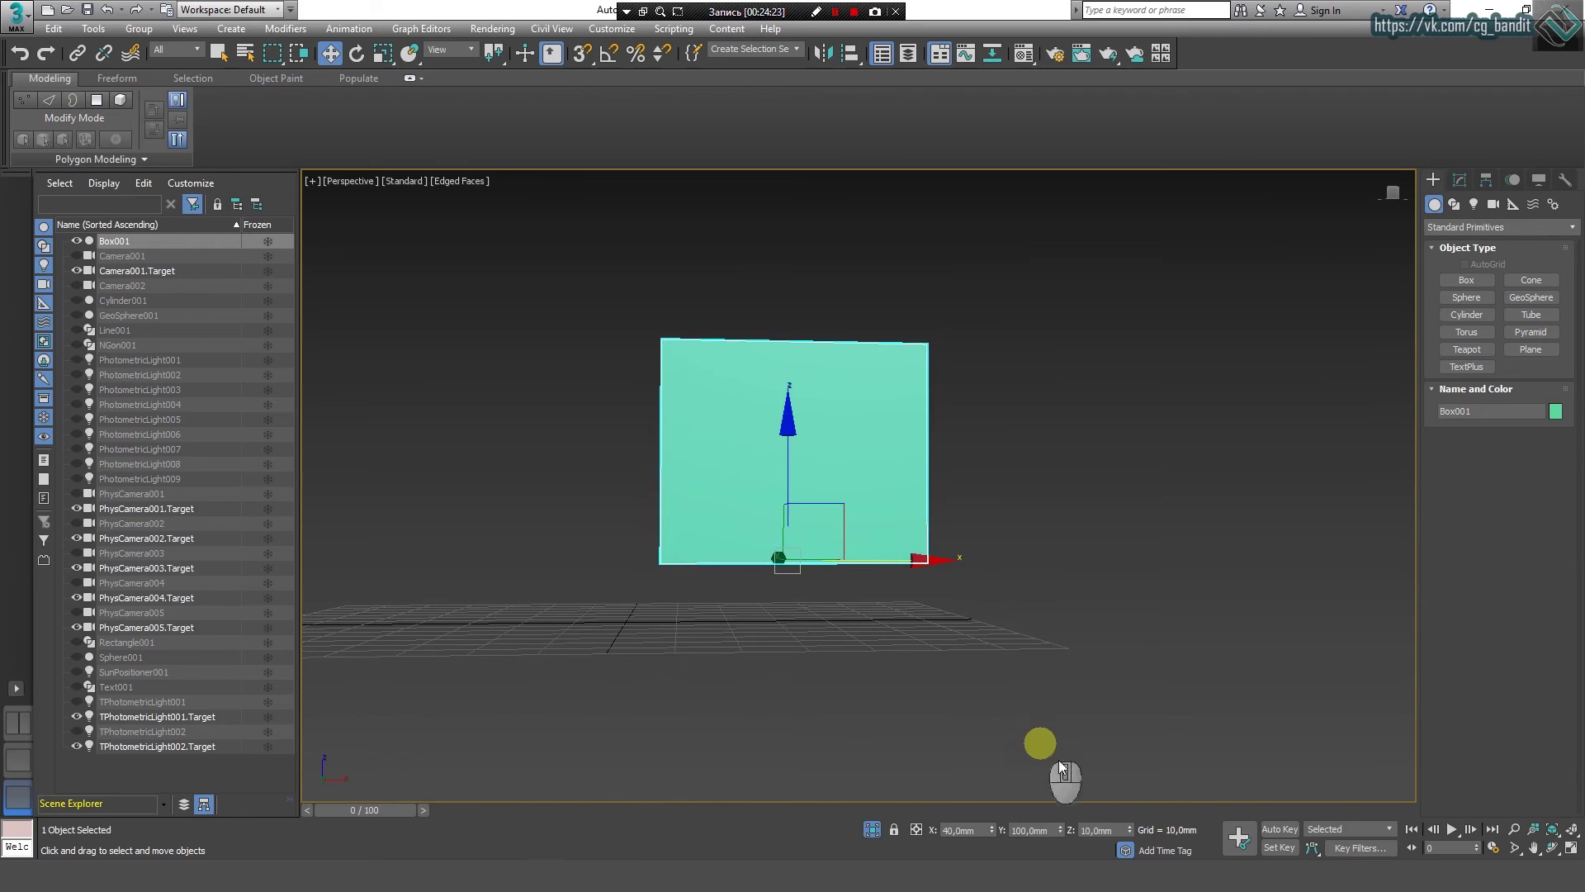
pyautogui.rightClick(1128, 830)
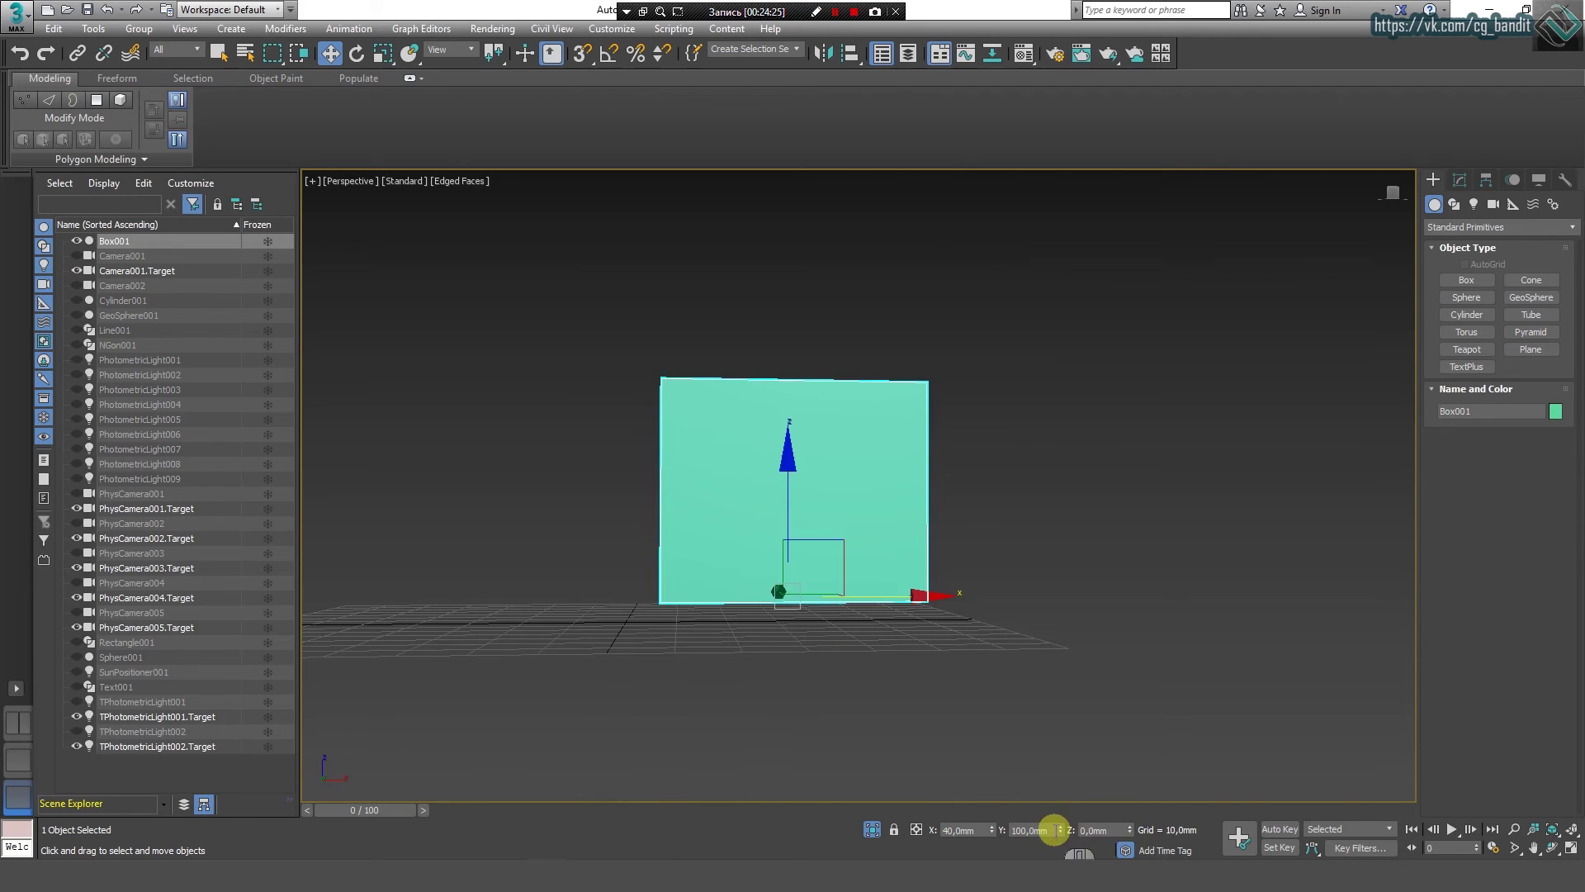
pyautogui.rightClick(1060, 830)
pyautogui.rightClick(991, 830)
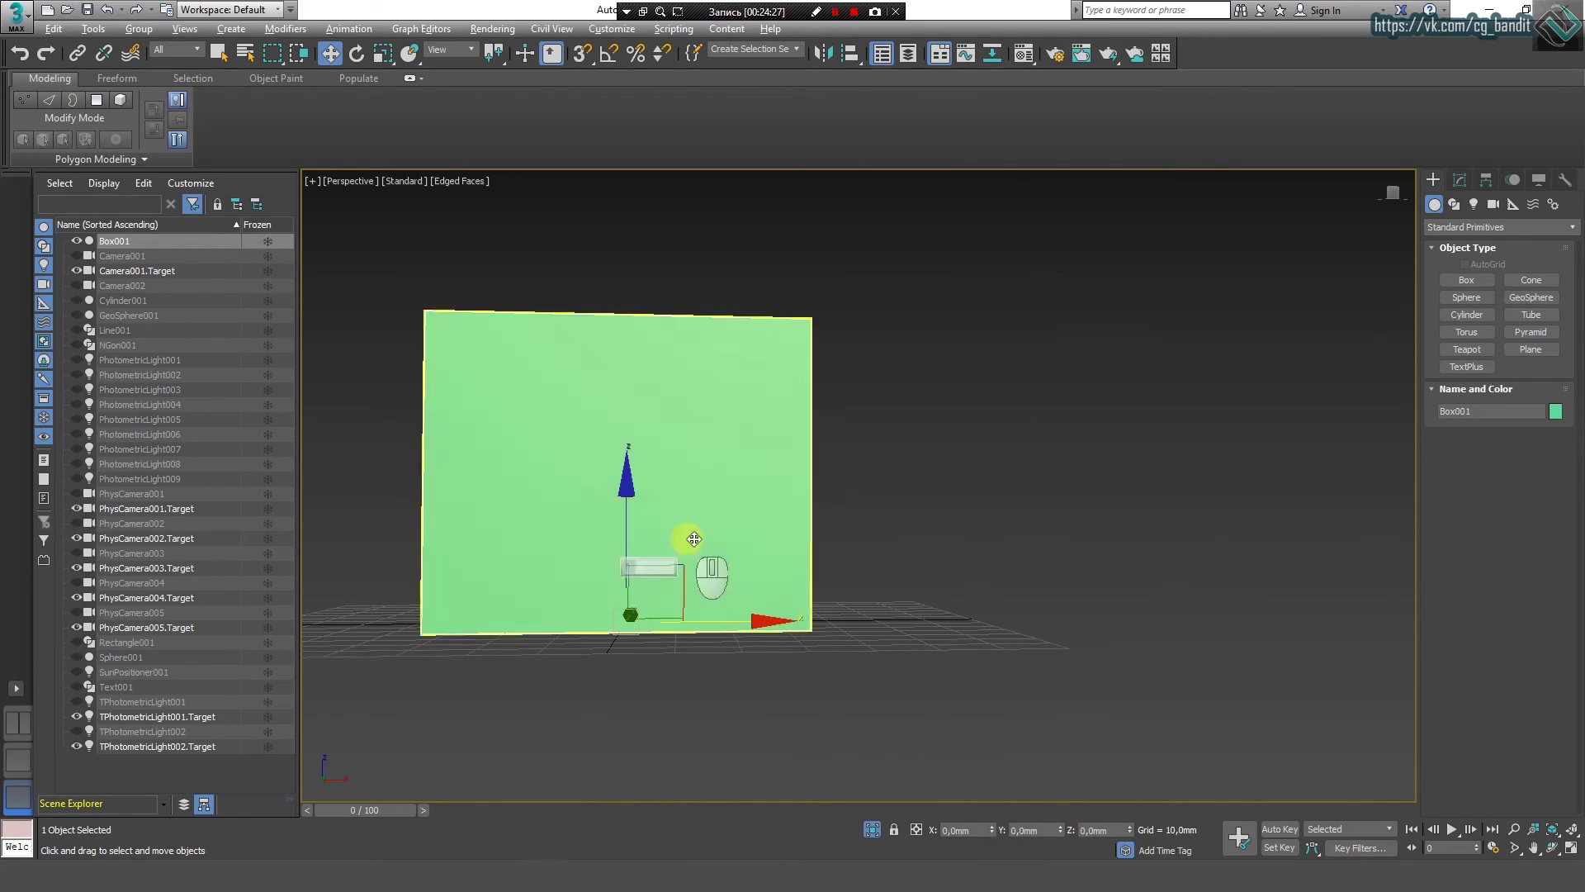
# Step: Show all four viewports and fit the box in the Top view to examine its pivot position
pyautogui.keyDown('alt'); pyautogui.moveTo(698, 566); pyautogui.dragTo(785, 520, button='middle'); pyautogui.keyUp('alt')
pyautogui.keyDown('alt'); pyautogui.moveTo(641, 622); pyautogui.dragTo(687, 625, button='middle'); pyautogui.keyUp('alt')
pyautogui.hotkey('alt', 'w')
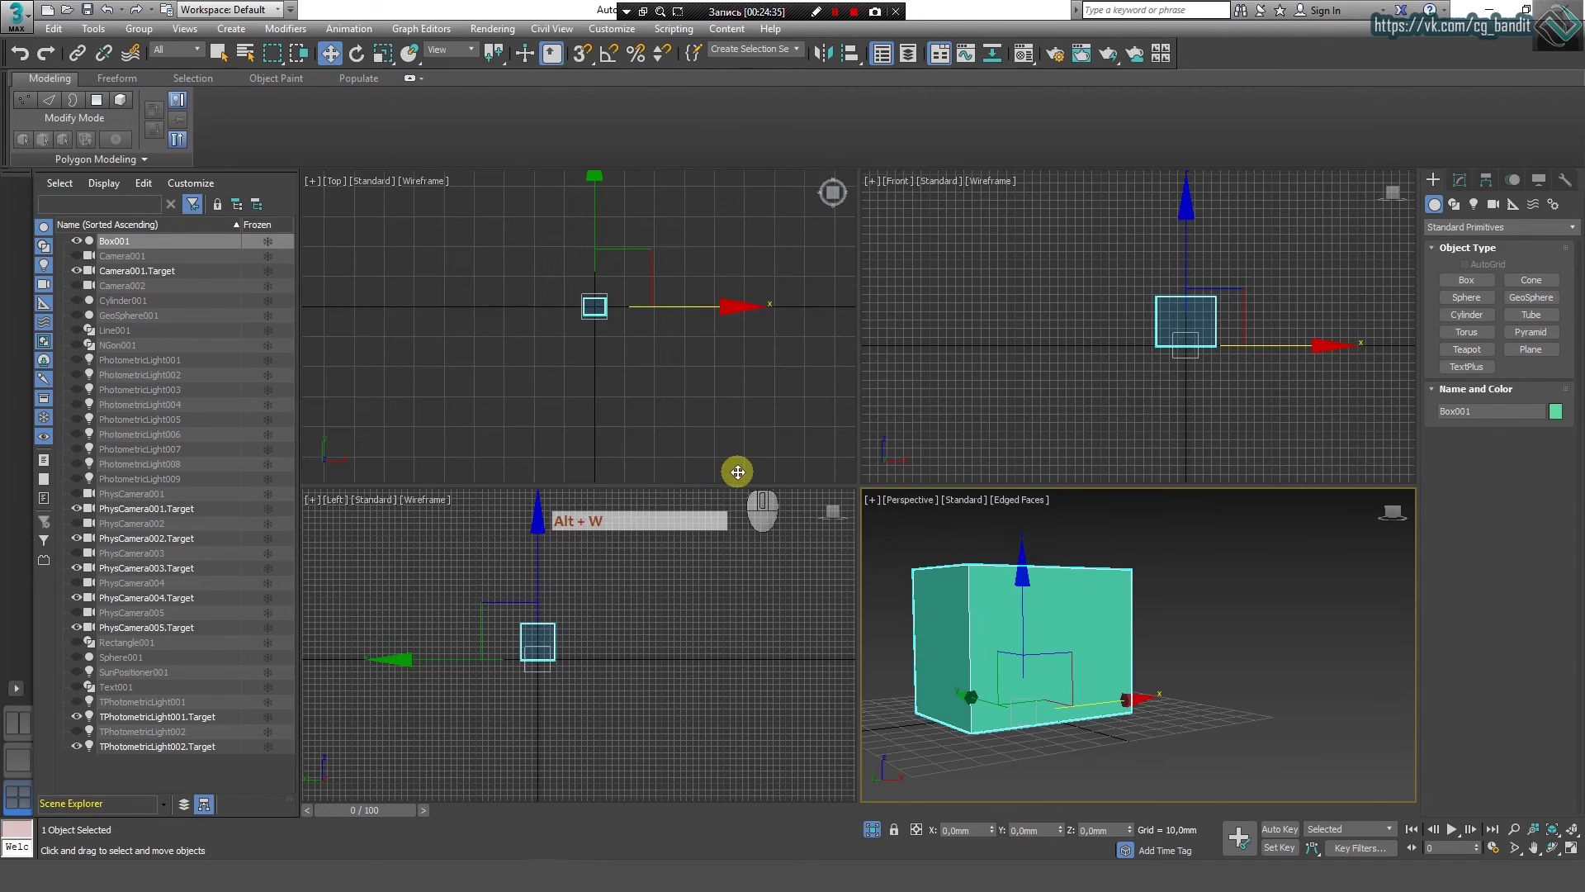
pyautogui.scroll(5, 619, 309)
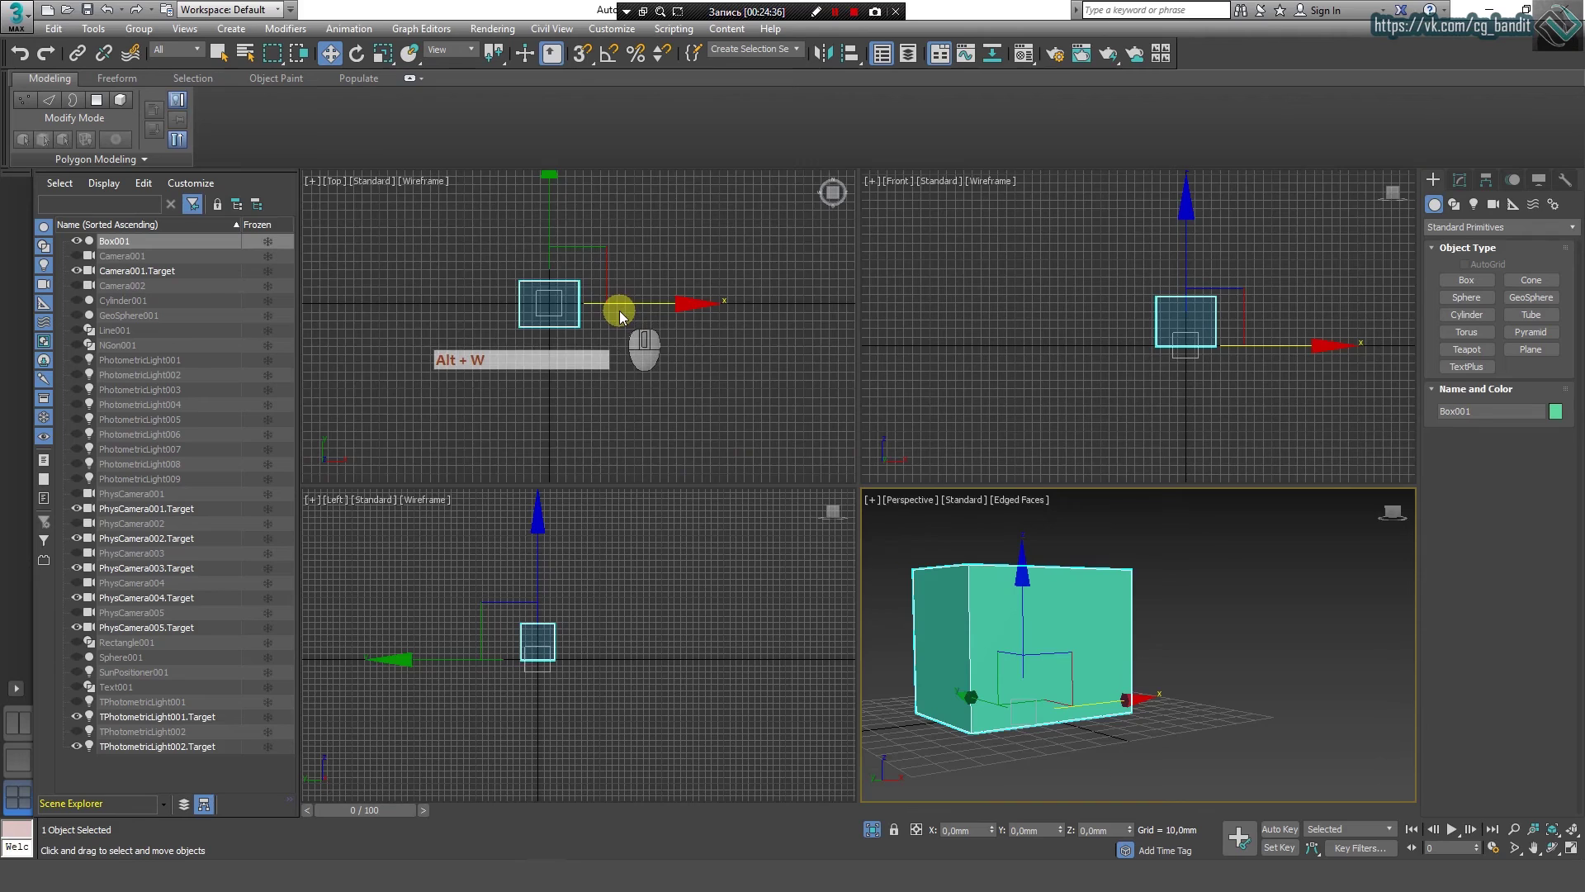
pyautogui.press('z')
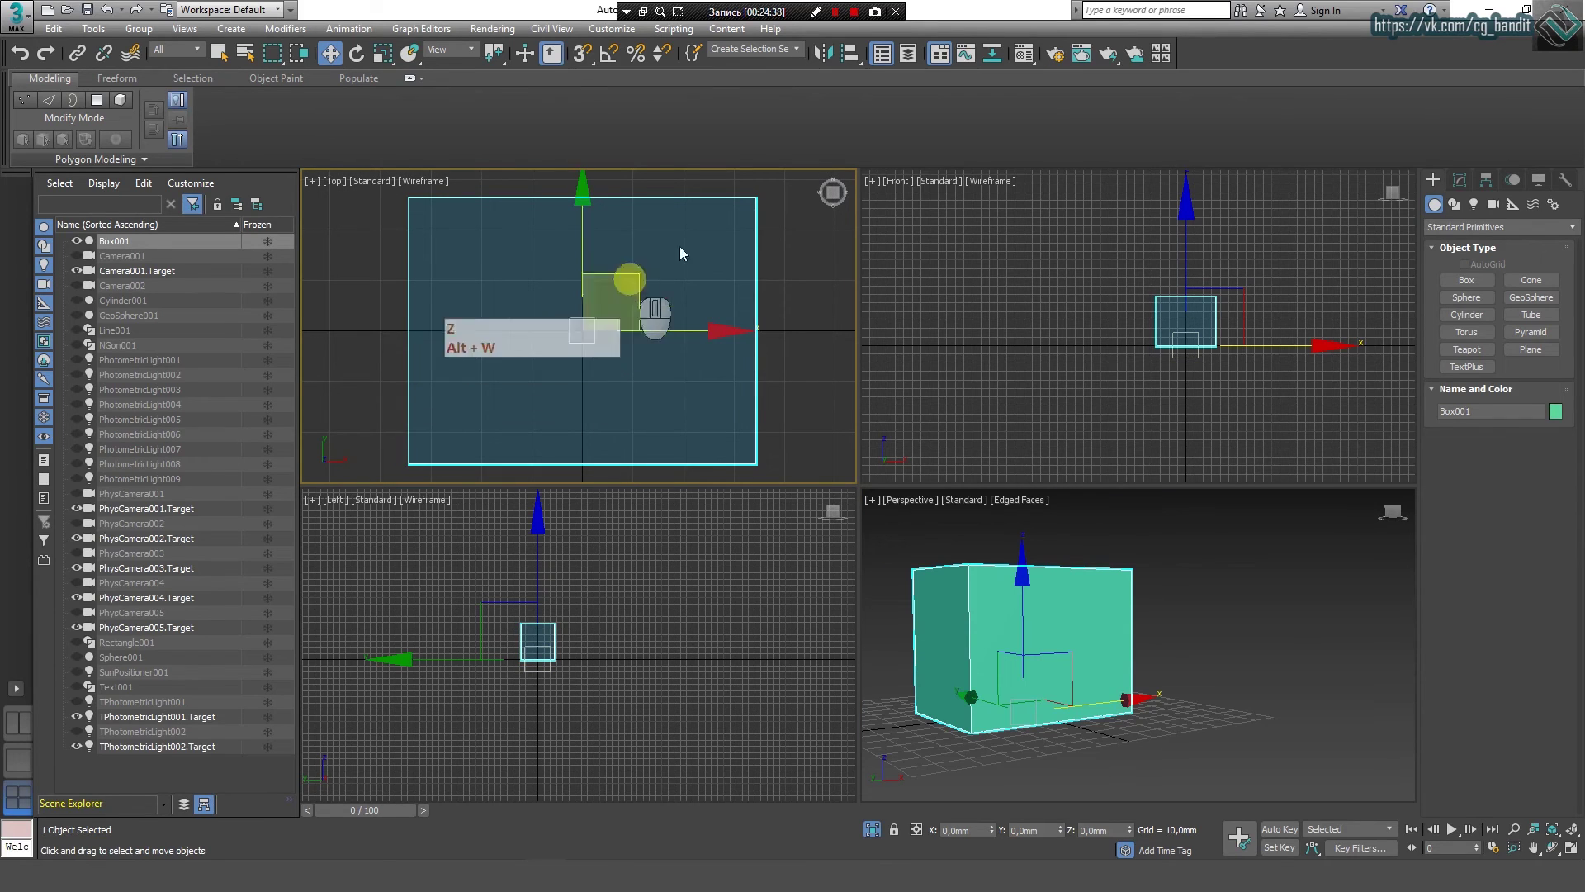
pyautogui.click(816, 11)
pyautogui.moveTo(405, 199); pyautogui.dragTo(758, 453)
pyautogui.moveTo(428, 438); pyautogui.dragTo(401, 461)
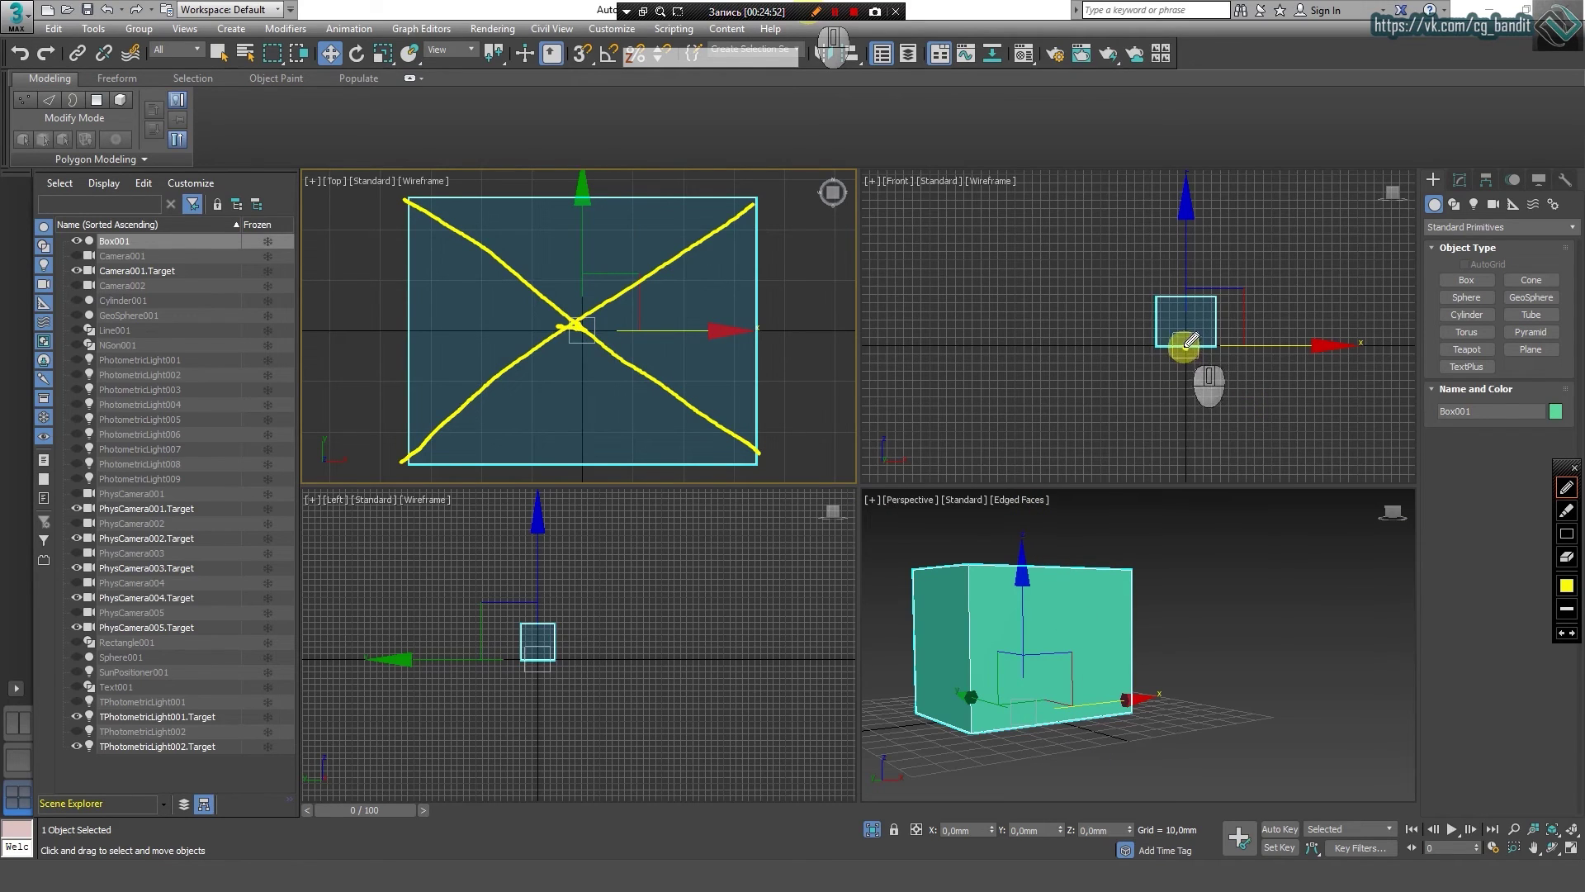
pyautogui.moveTo(1183, 310)
pyautogui.mouseDown()
pyautogui.moveTo(1189, 345)
pyautogui.moveTo(1238, 343)
pyautogui.mouseUp()
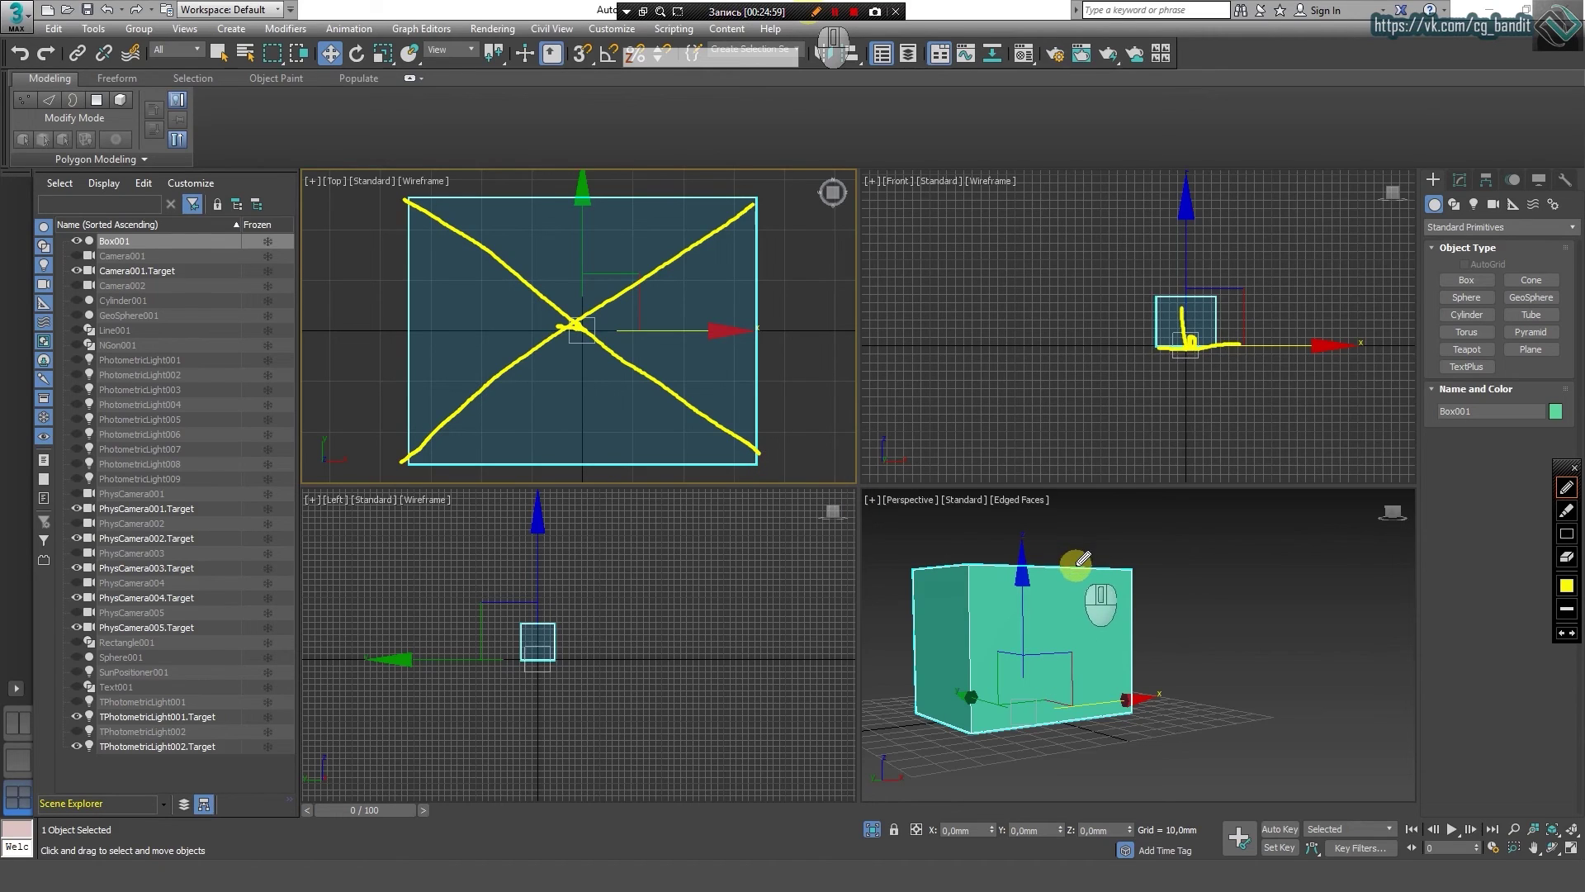
pyautogui.press('Escape')
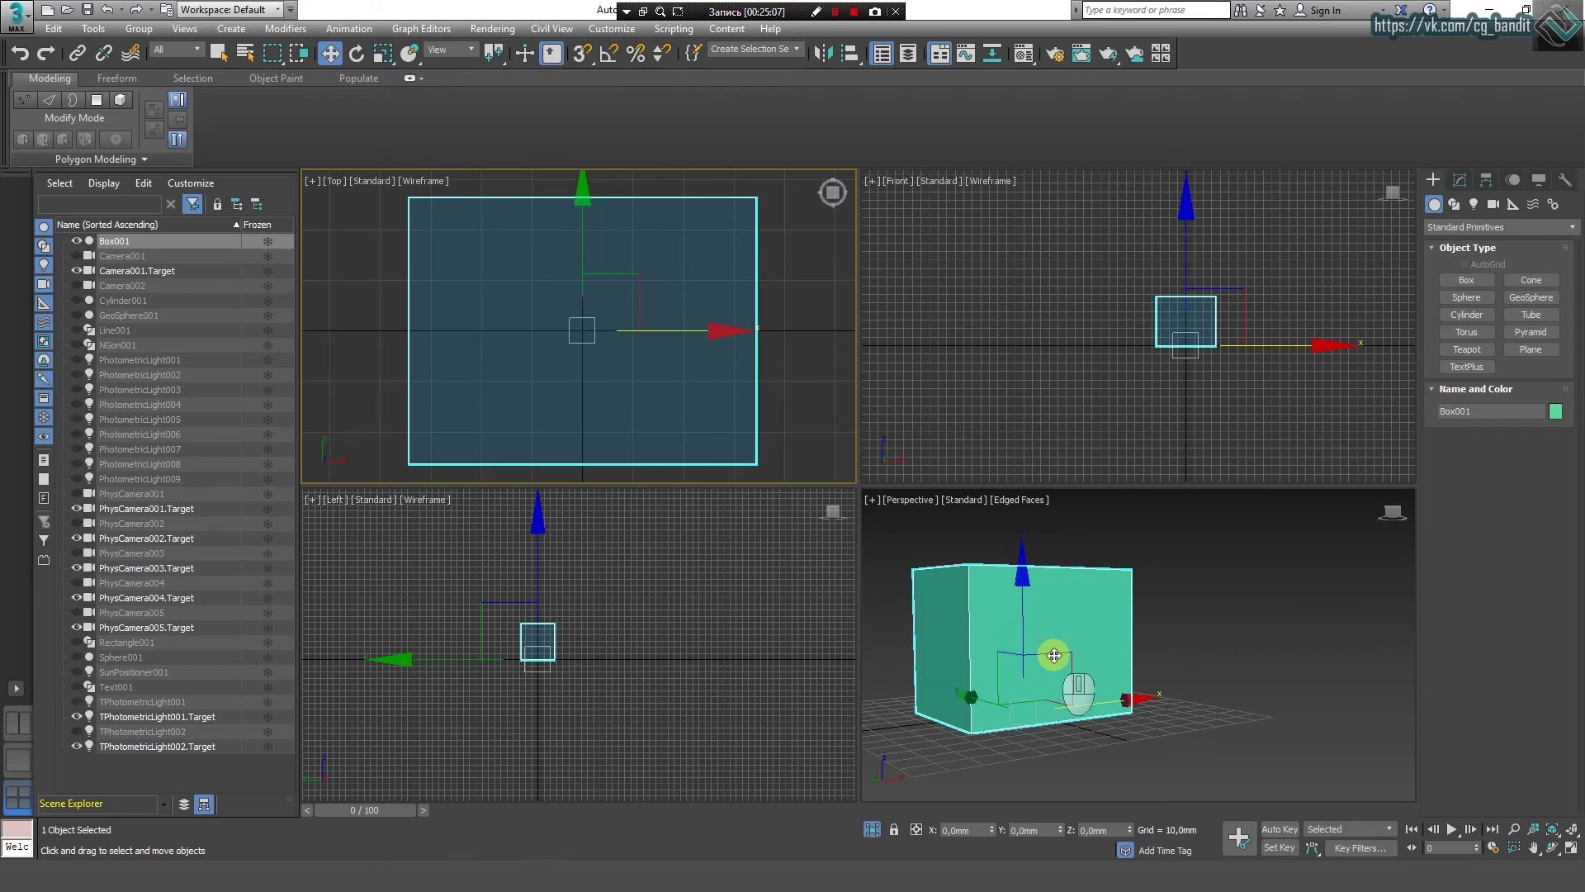
# Step: Maximize the Perspective viewport and enable Affect Pivot Only for the box in the Hierarchy pivot settings
pyautogui.hotkey('alt', 'w')
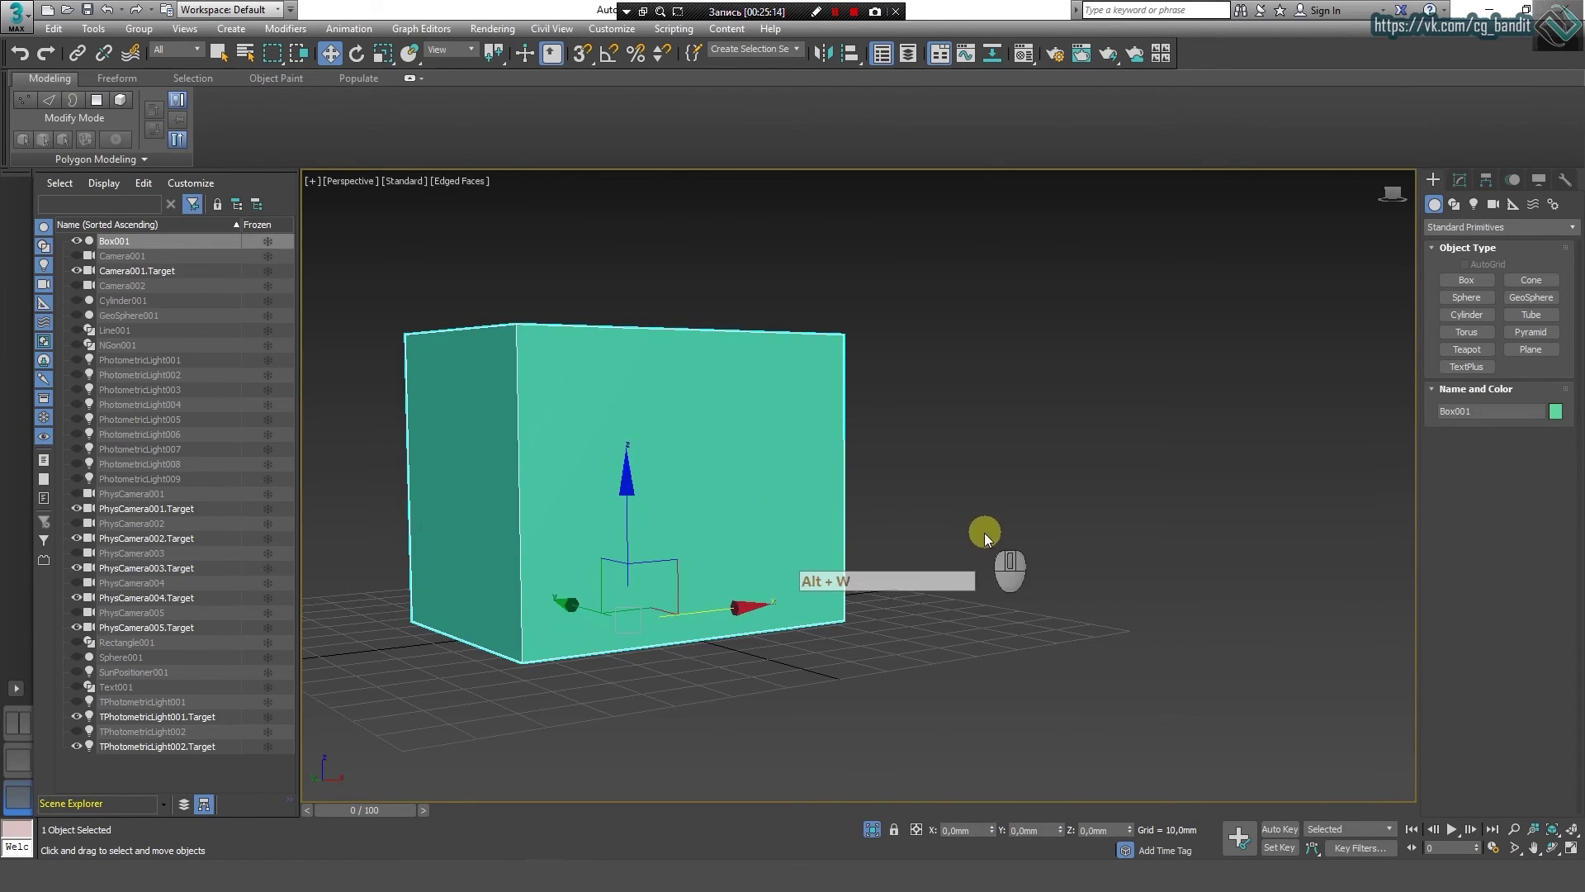
pyautogui.keyDown('alt'); pyautogui.moveTo(1005, 567); pyautogui.dragTo(953, 536, button='middle'); pyautogui.keyUp('alt')
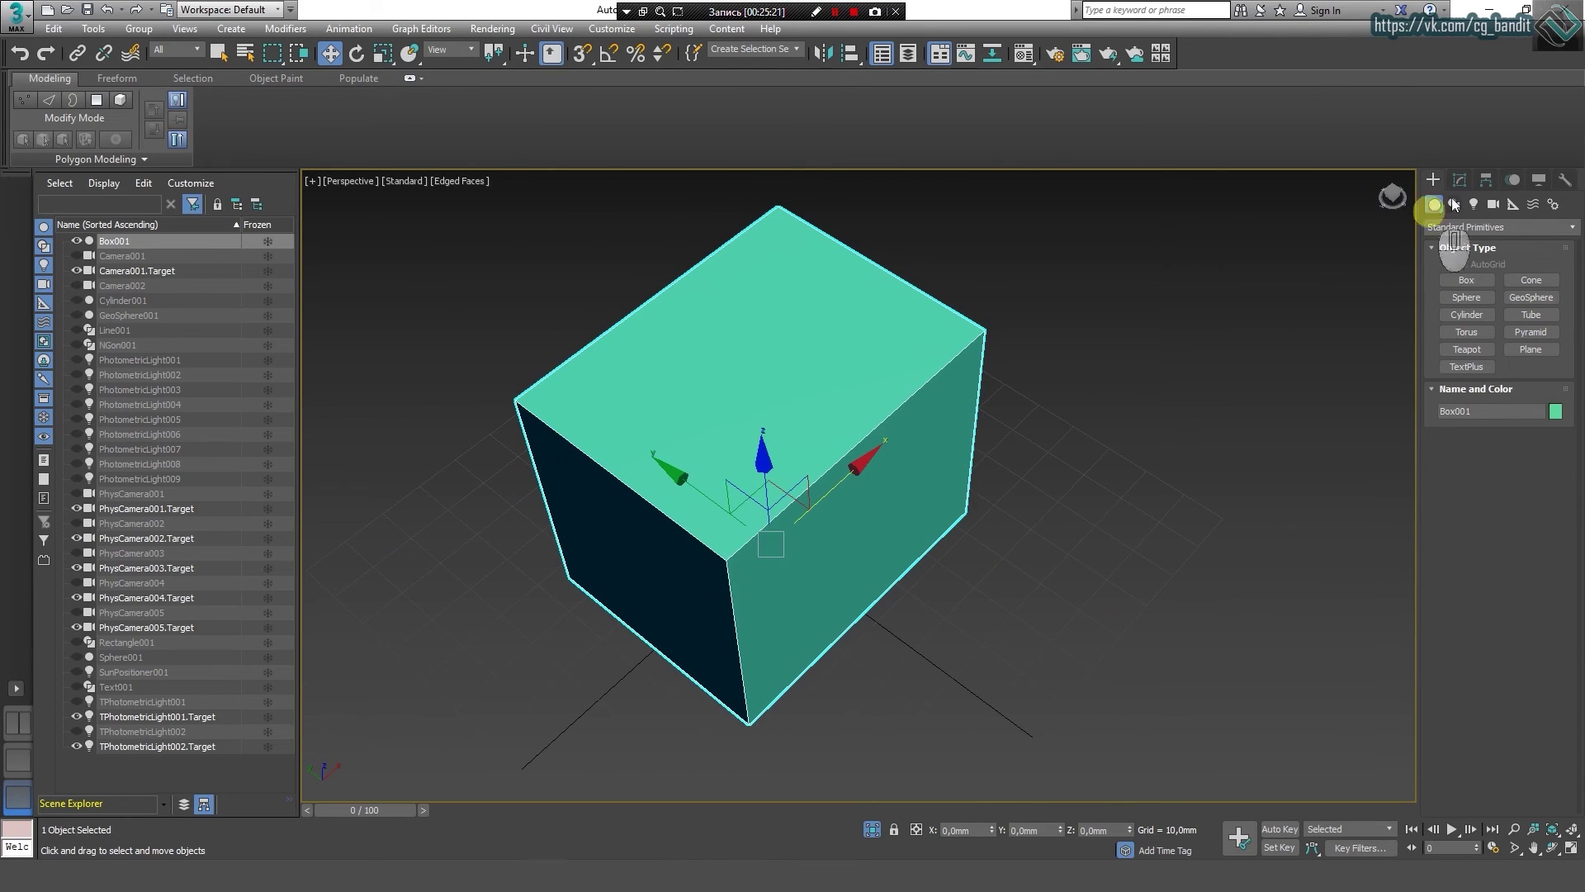
pyautogui.click(1479, 180)
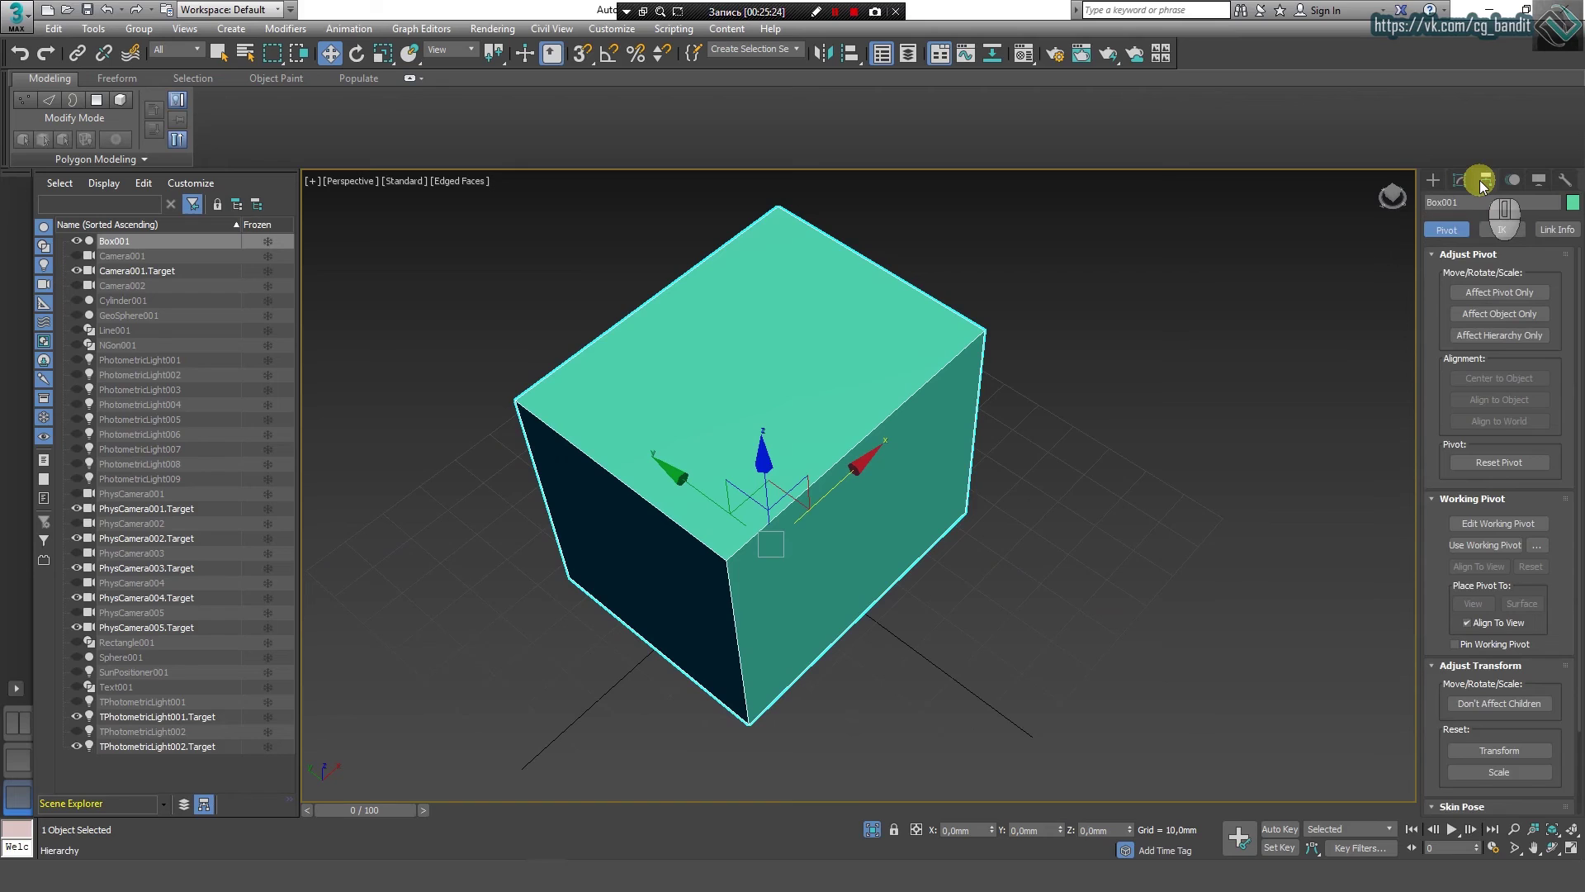
pyautogui.click(1443, 240)
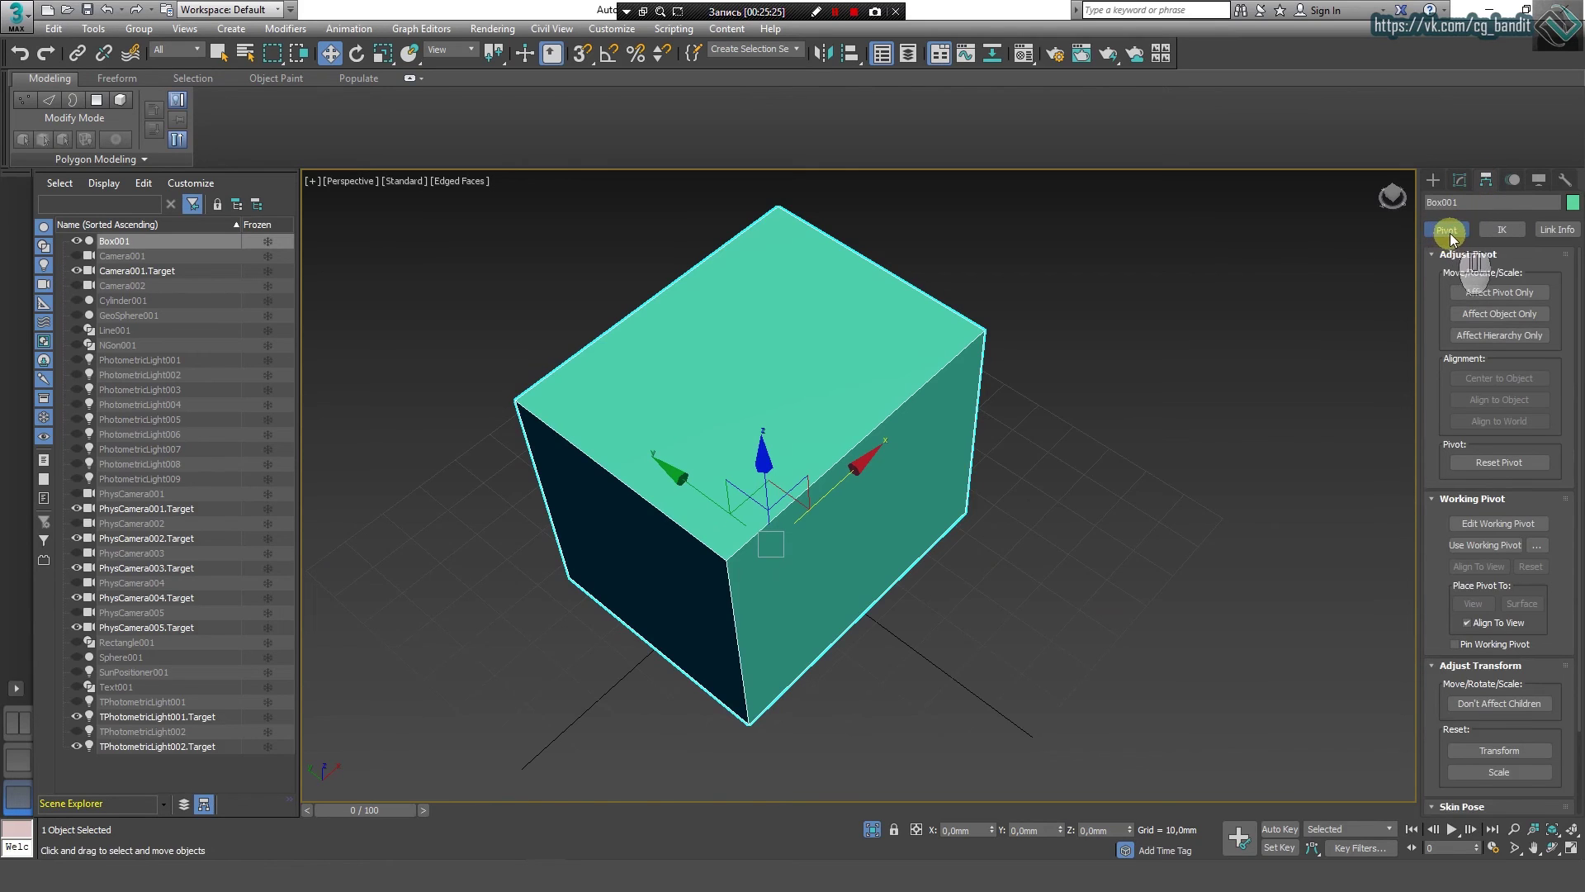
pyautogui.click(1464, 293)
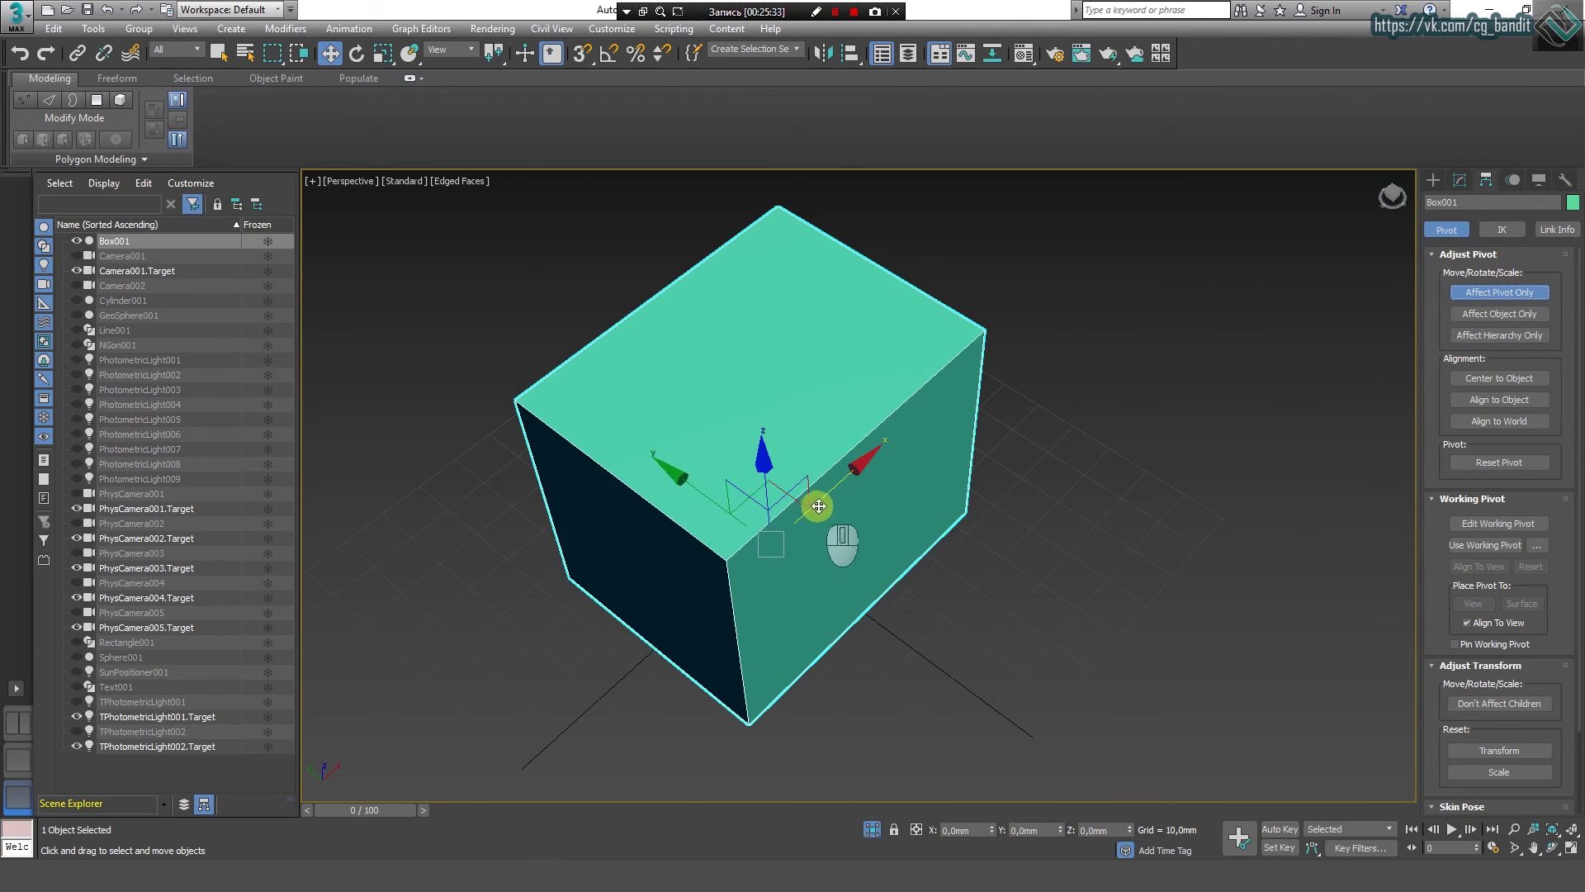
# Step: Move the box's pivot outside the box to about X 85 mm, Y 77 mm, and turn off Affect Pivot Only
pyautogui.moveTo(822, 503); pyautogui.dragTo(895, 205)
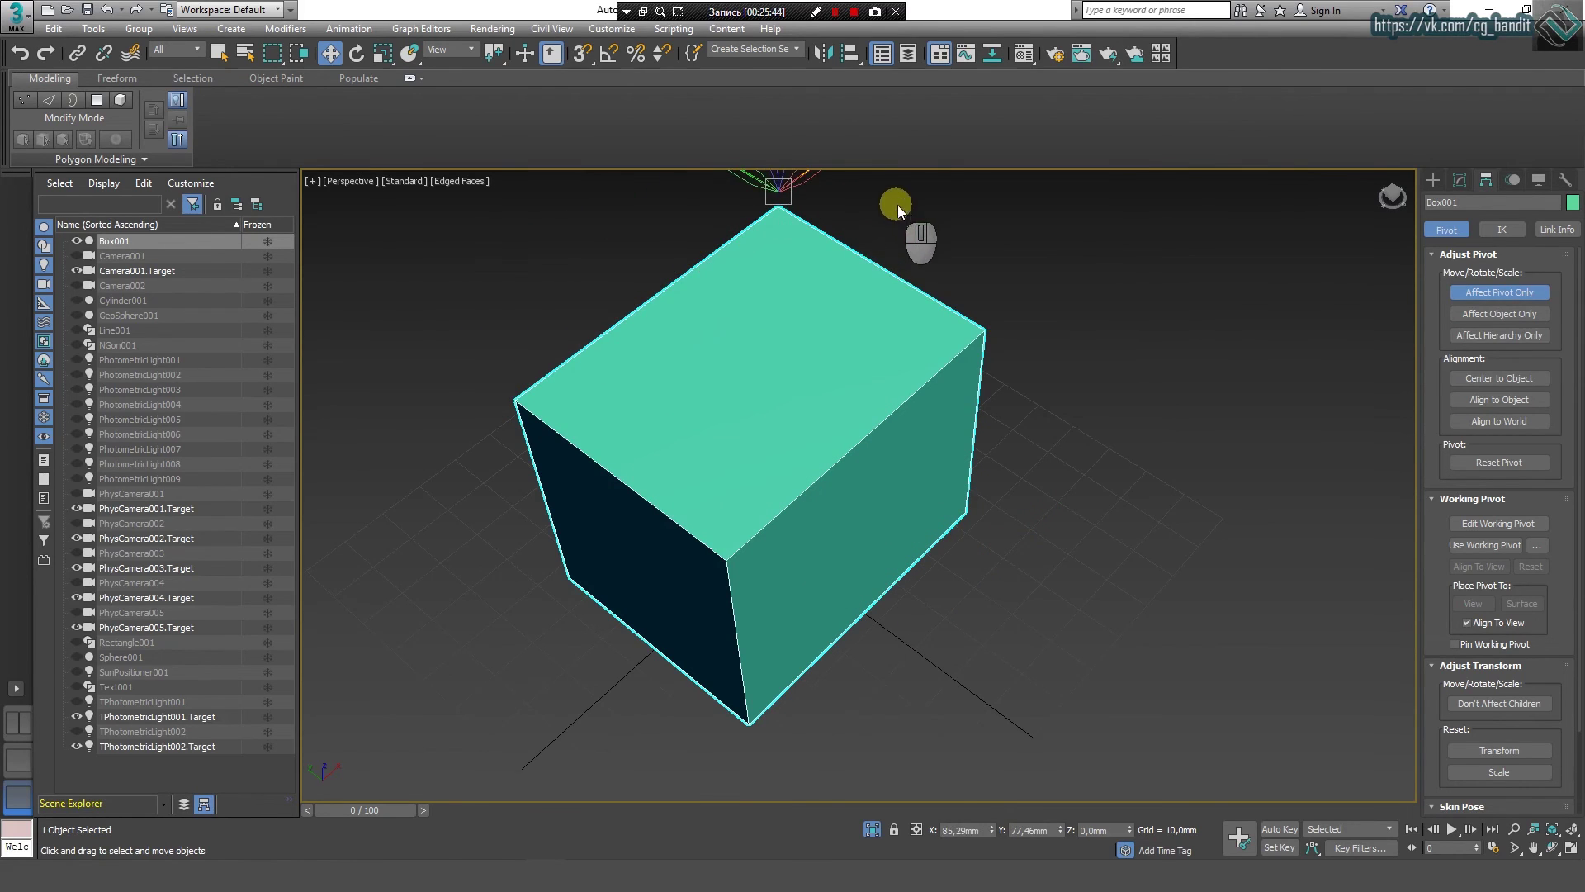
pyautogui.moveTo(895, 206); pyautogui.dragTo(870, 378, button='middle')
pyautogui.click(1457, 294)
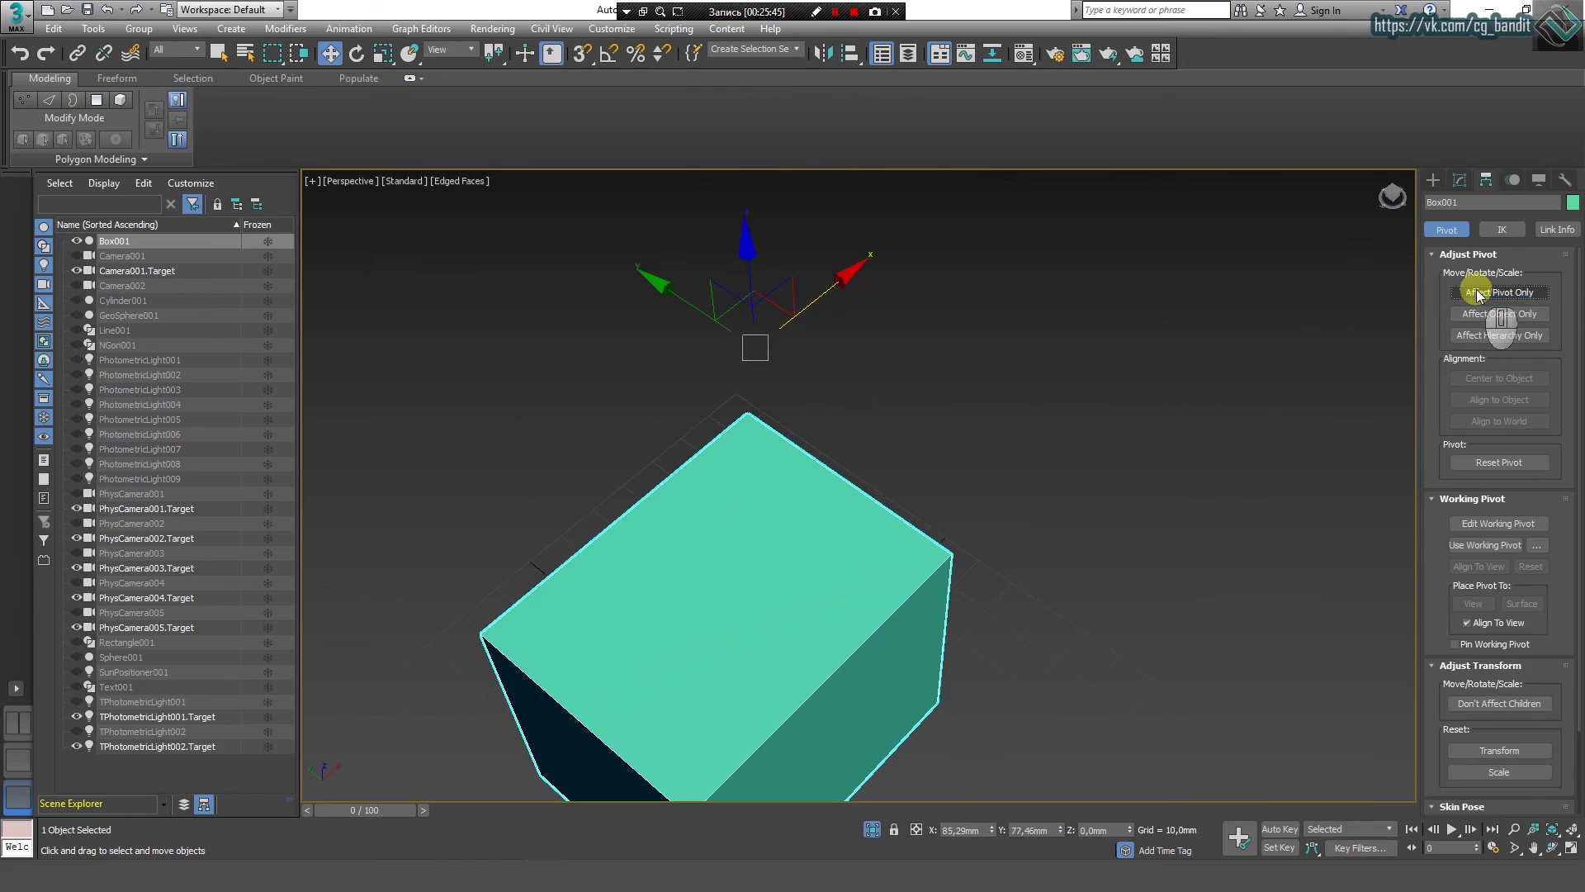
# Step: Rotate the box about the Z axis around its offset pivot with the Rotate tool
pyautogui.rightClick(754, 342)
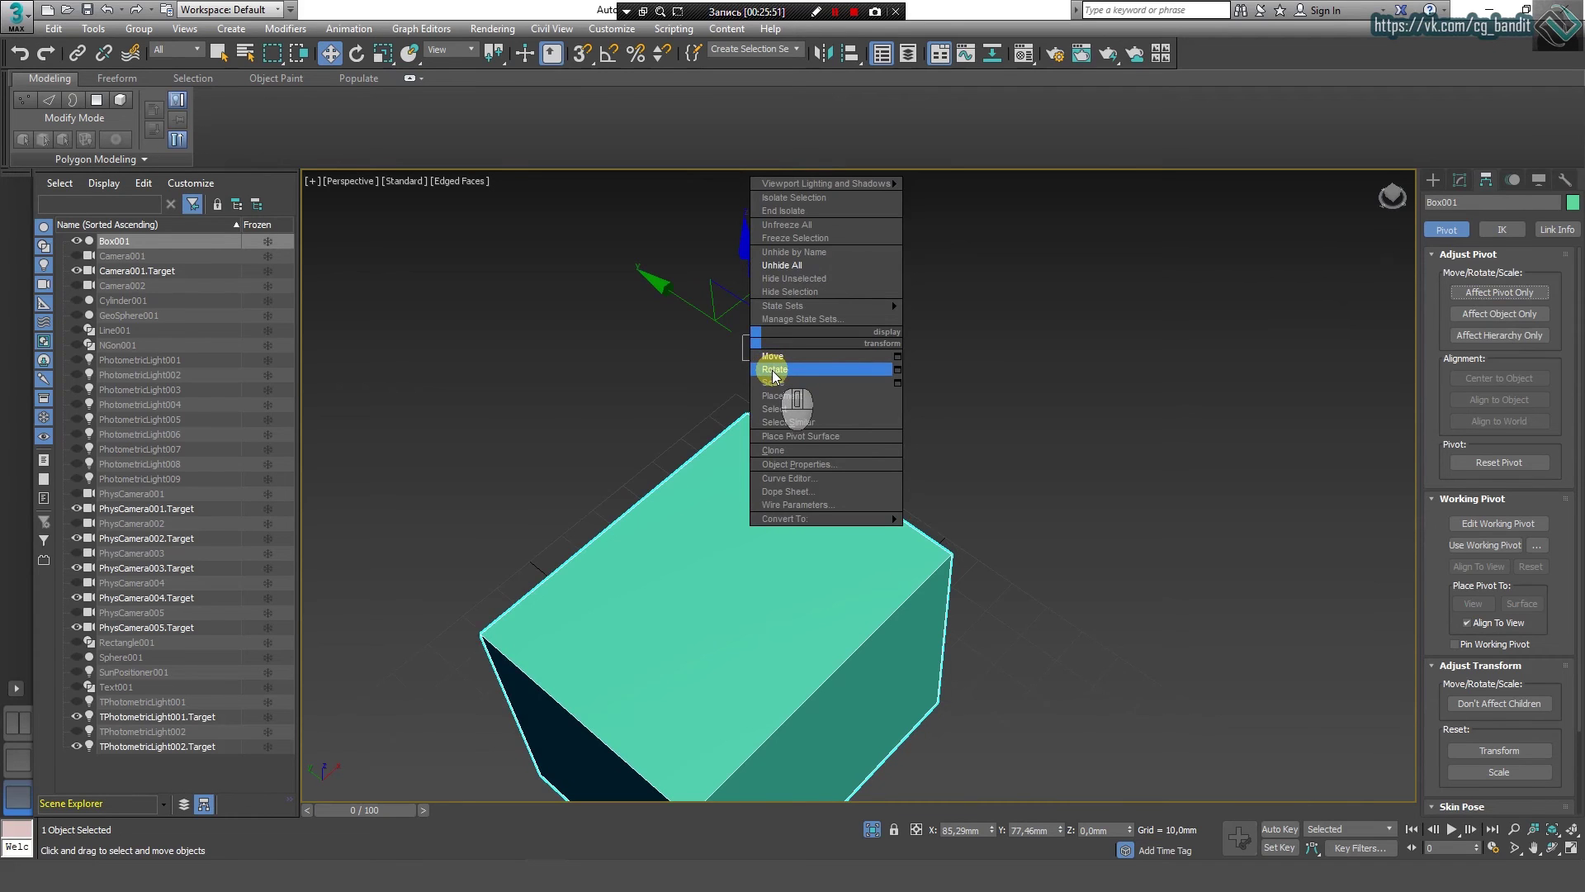
pyautogui.click(774, 369)
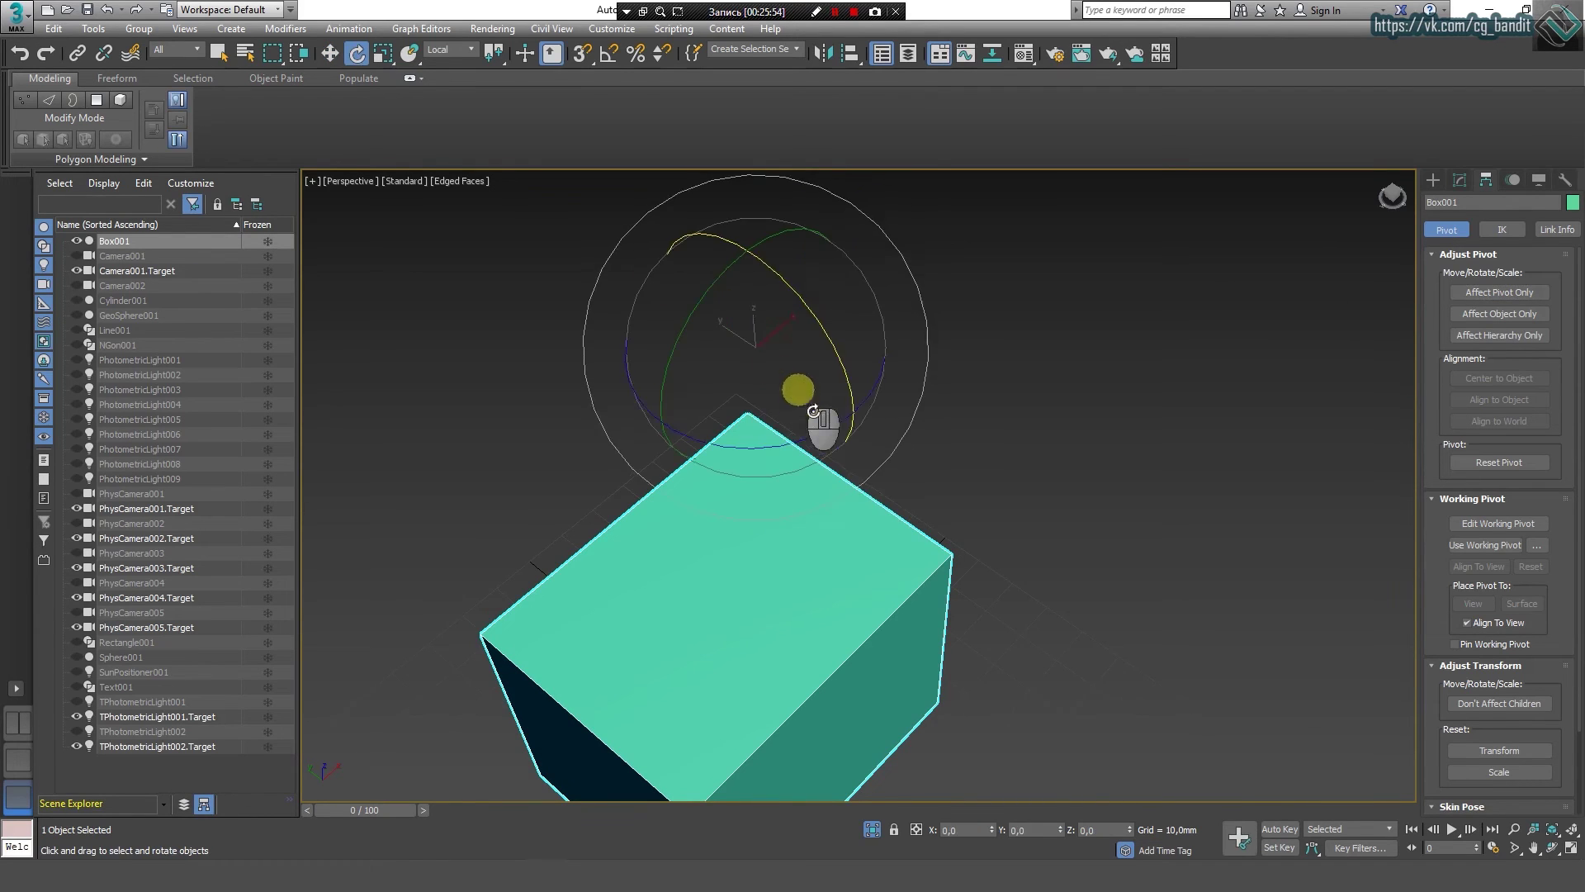
pyautogui.moveTo(802, 422); pyautogui.dragTo(704, 364)
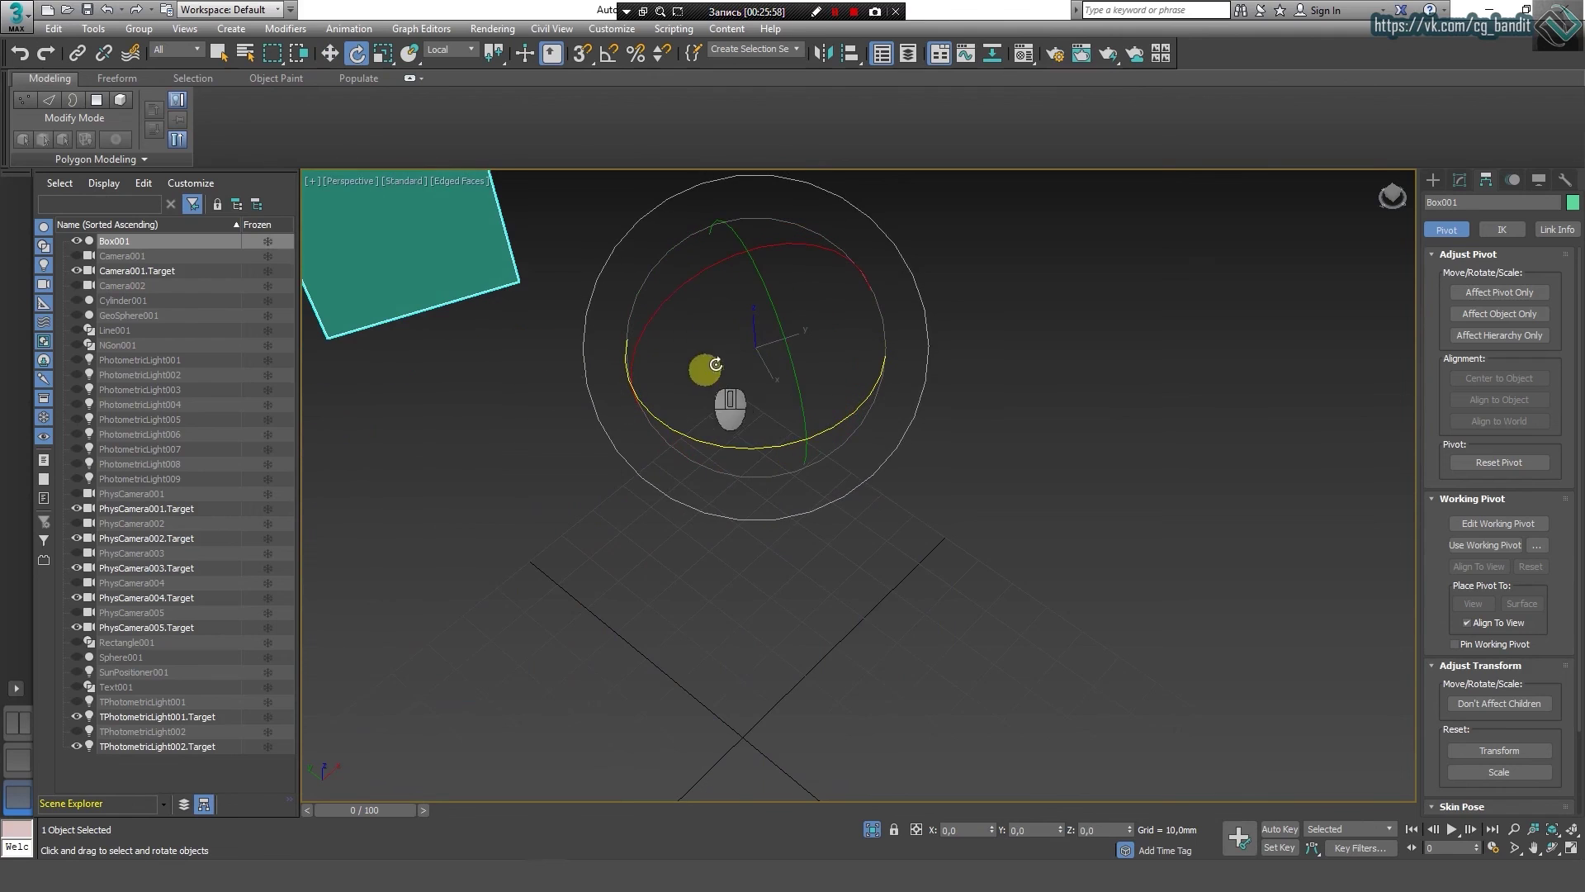
pyautogui.moveTo(754, 347); pyautogui.dragTo(839, 464, button='middle')
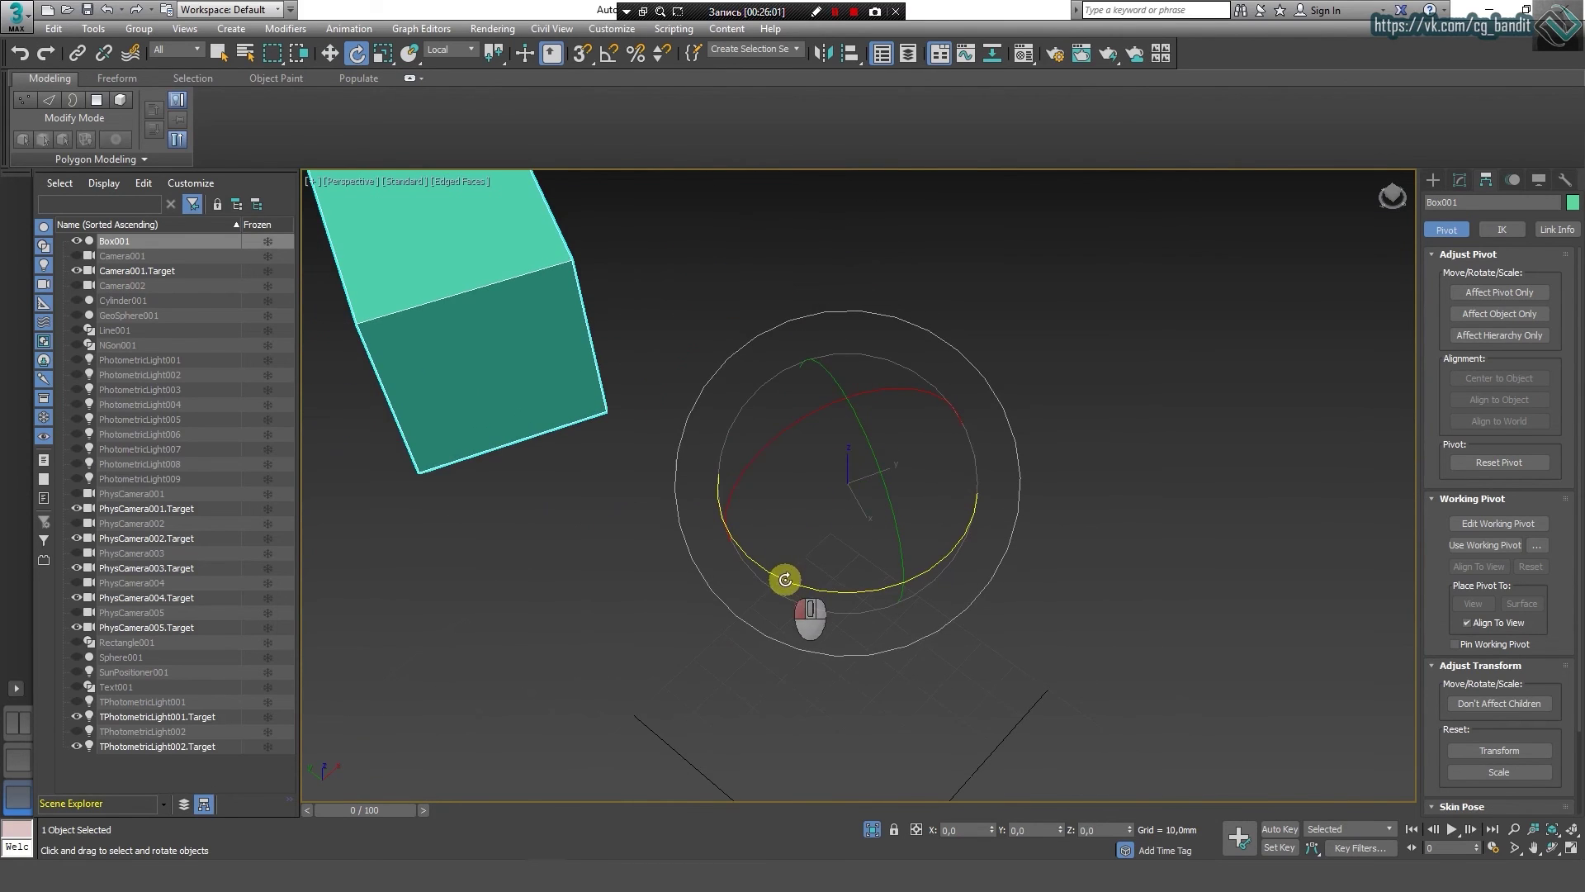
pyautogui.moveTo(778, 572); pyautogui.dragTo(849, 655)
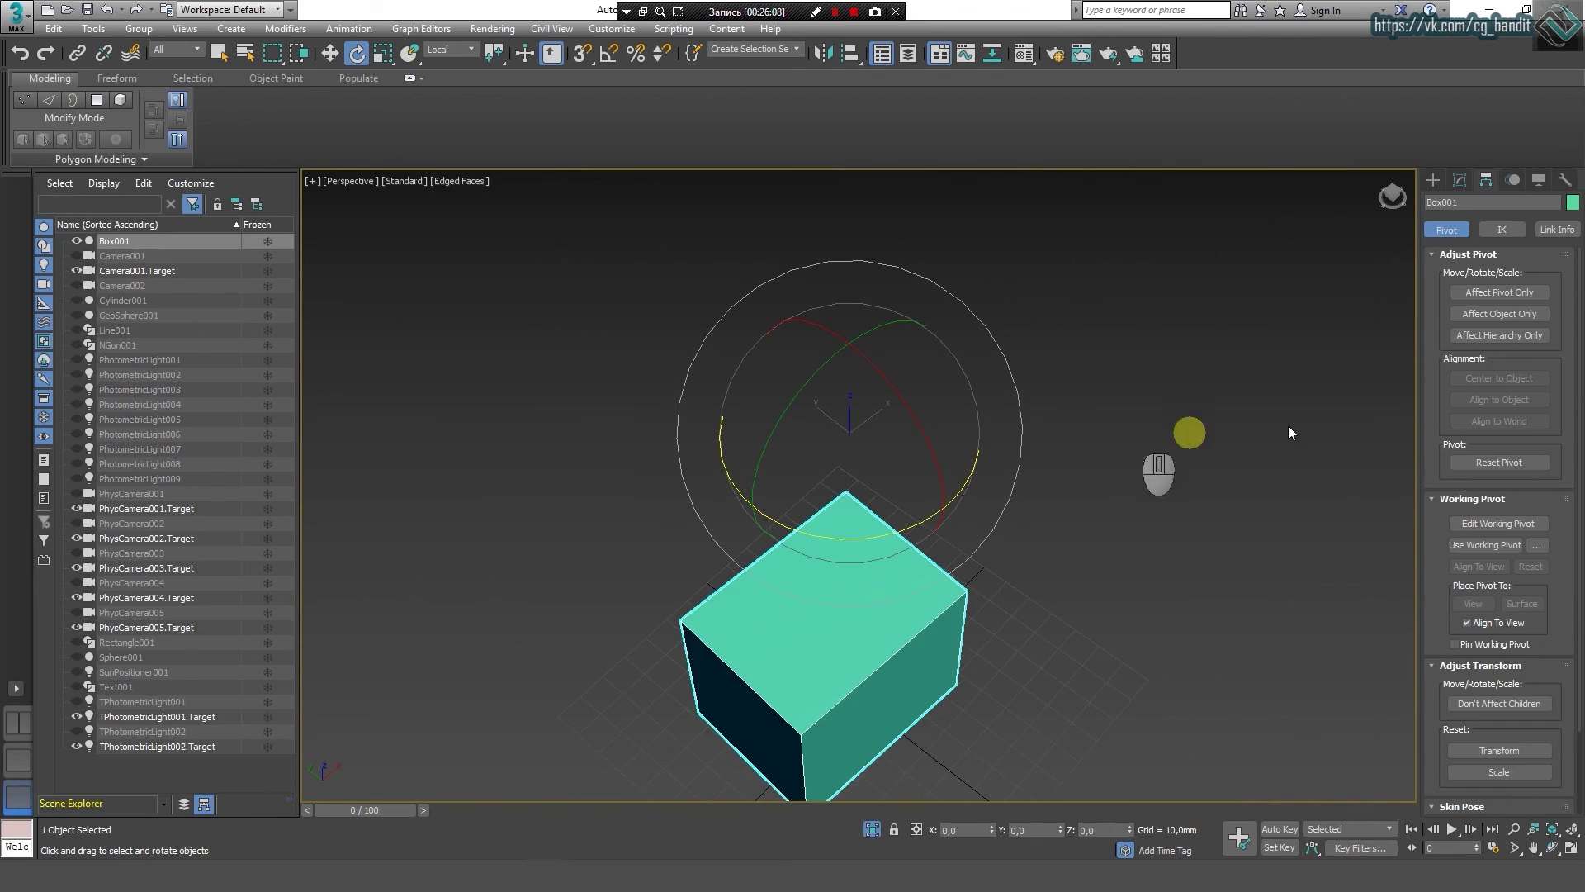
# Step: Enable Affect Pivot Only and center the pivot to the box, with the Move tool active
pyautogui.click(1499, 292)
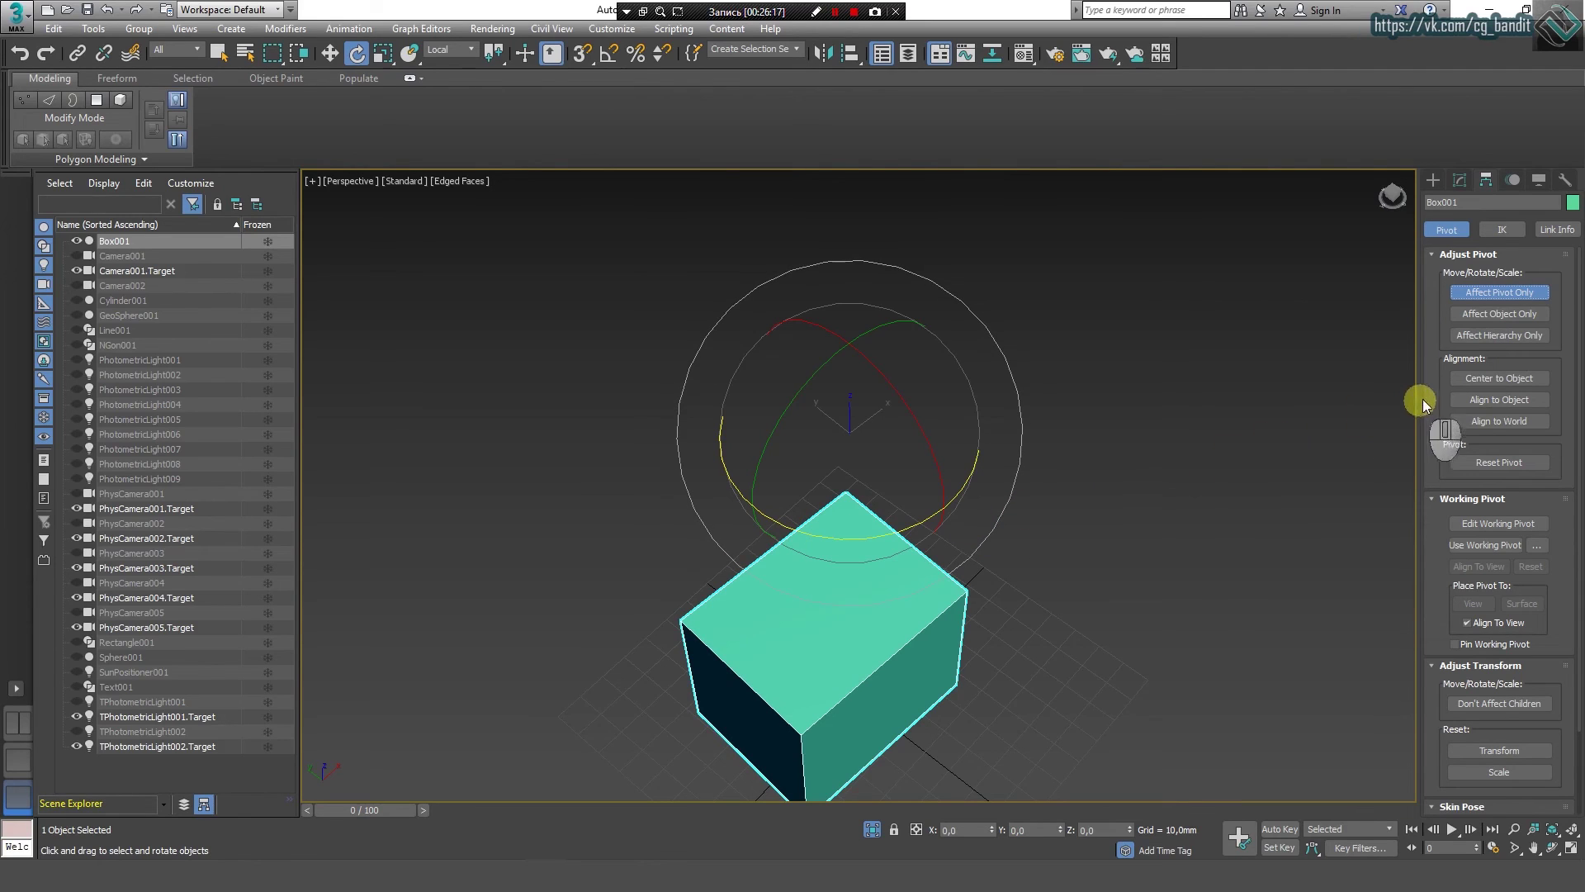
pyautogui.click(1460, 382)
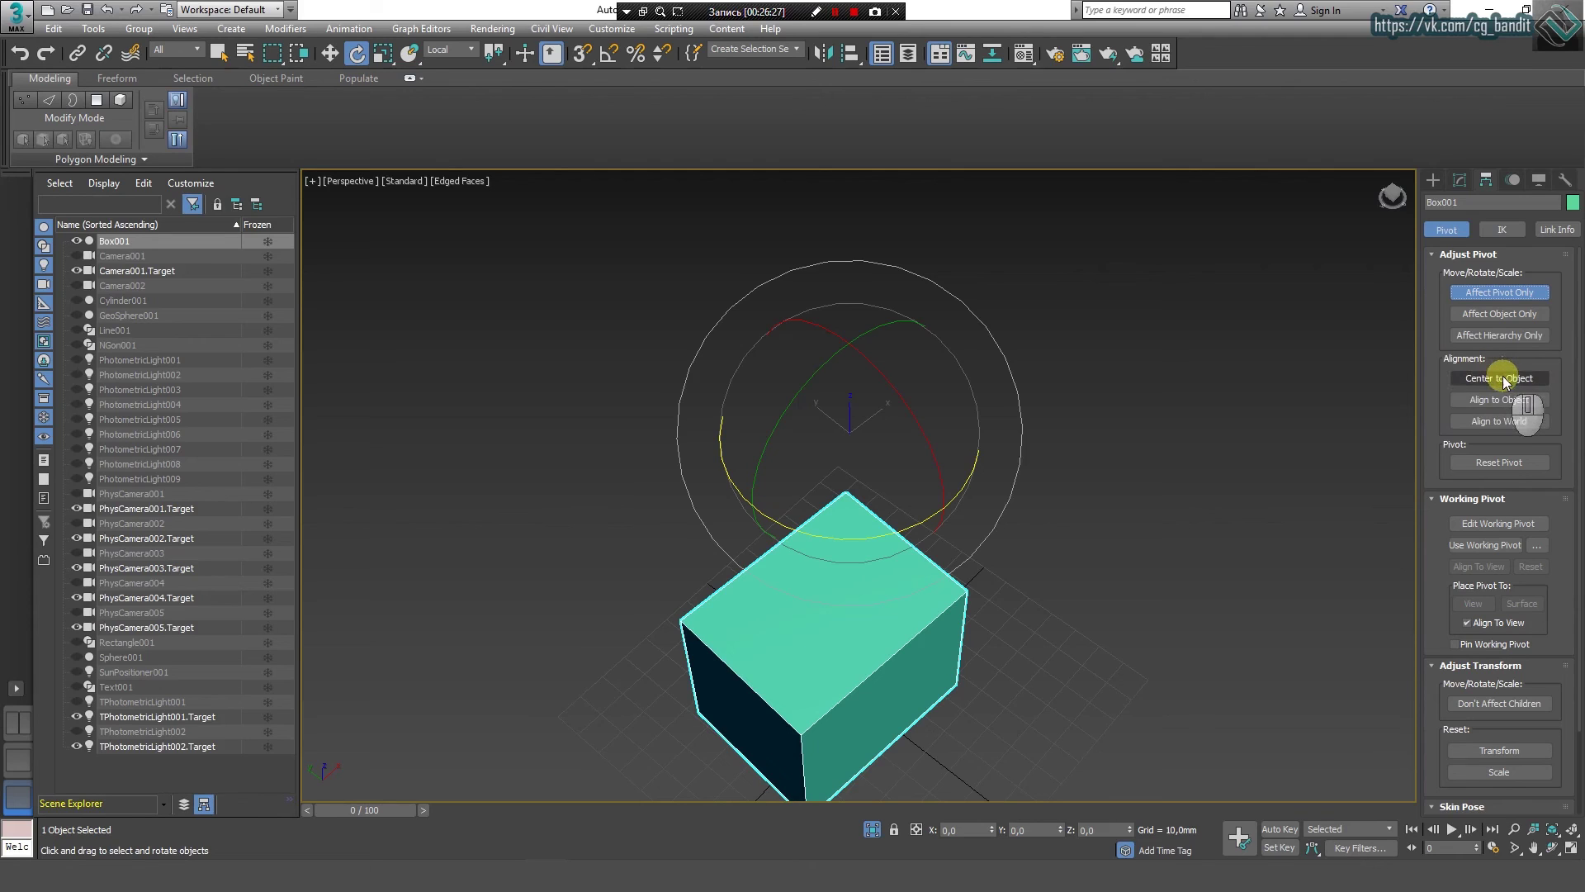
pyautogui.rightClick(882, 415)
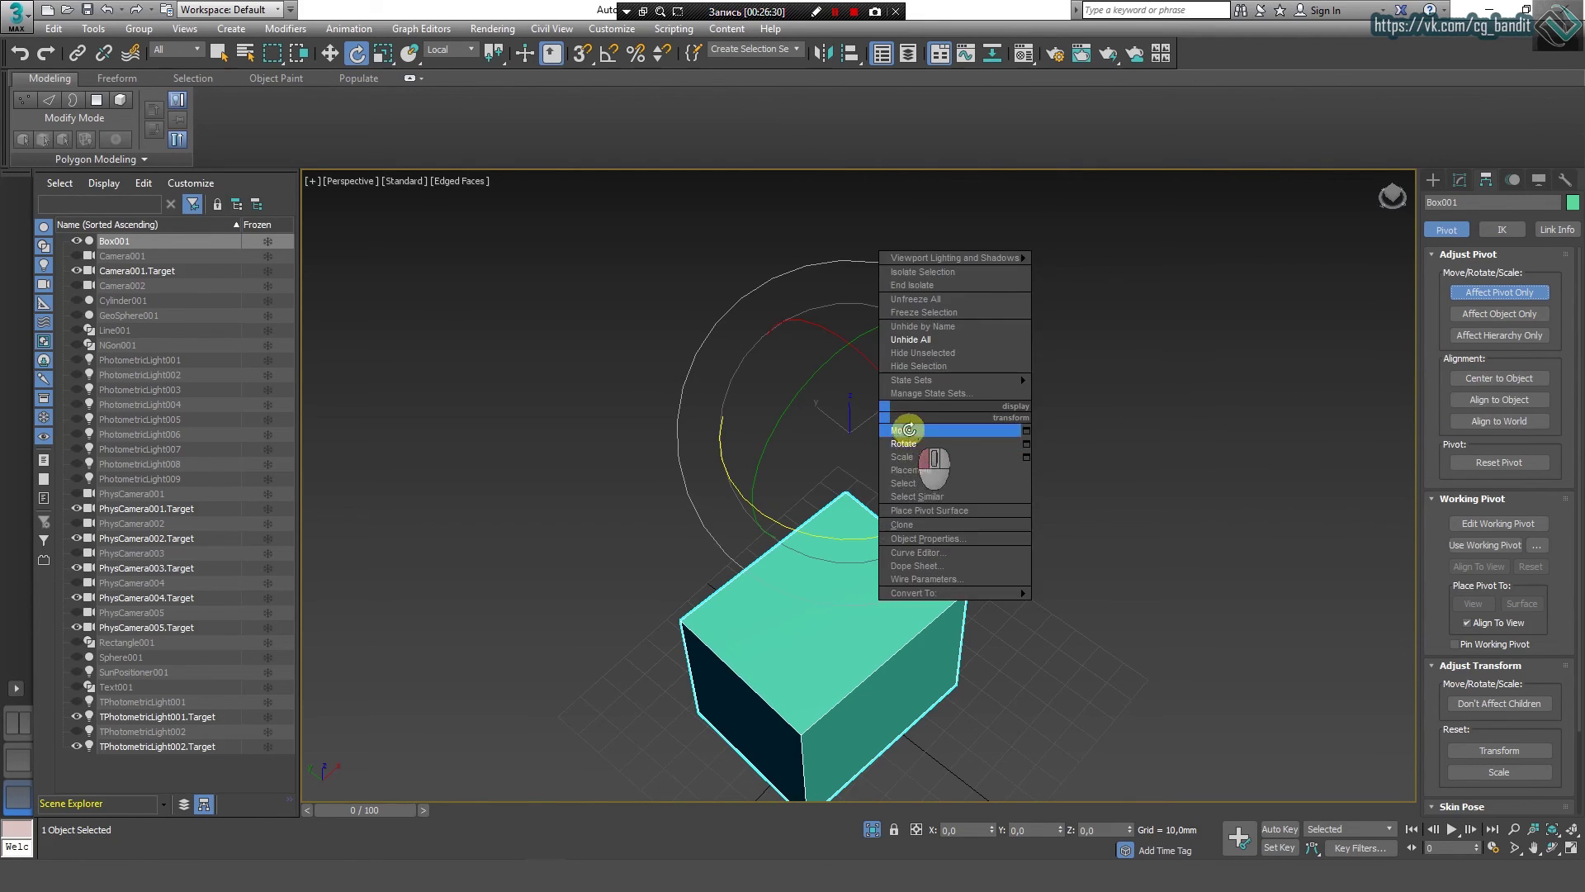
pyautogui.click(920, 426)
pyautogui.click(1468, 380)
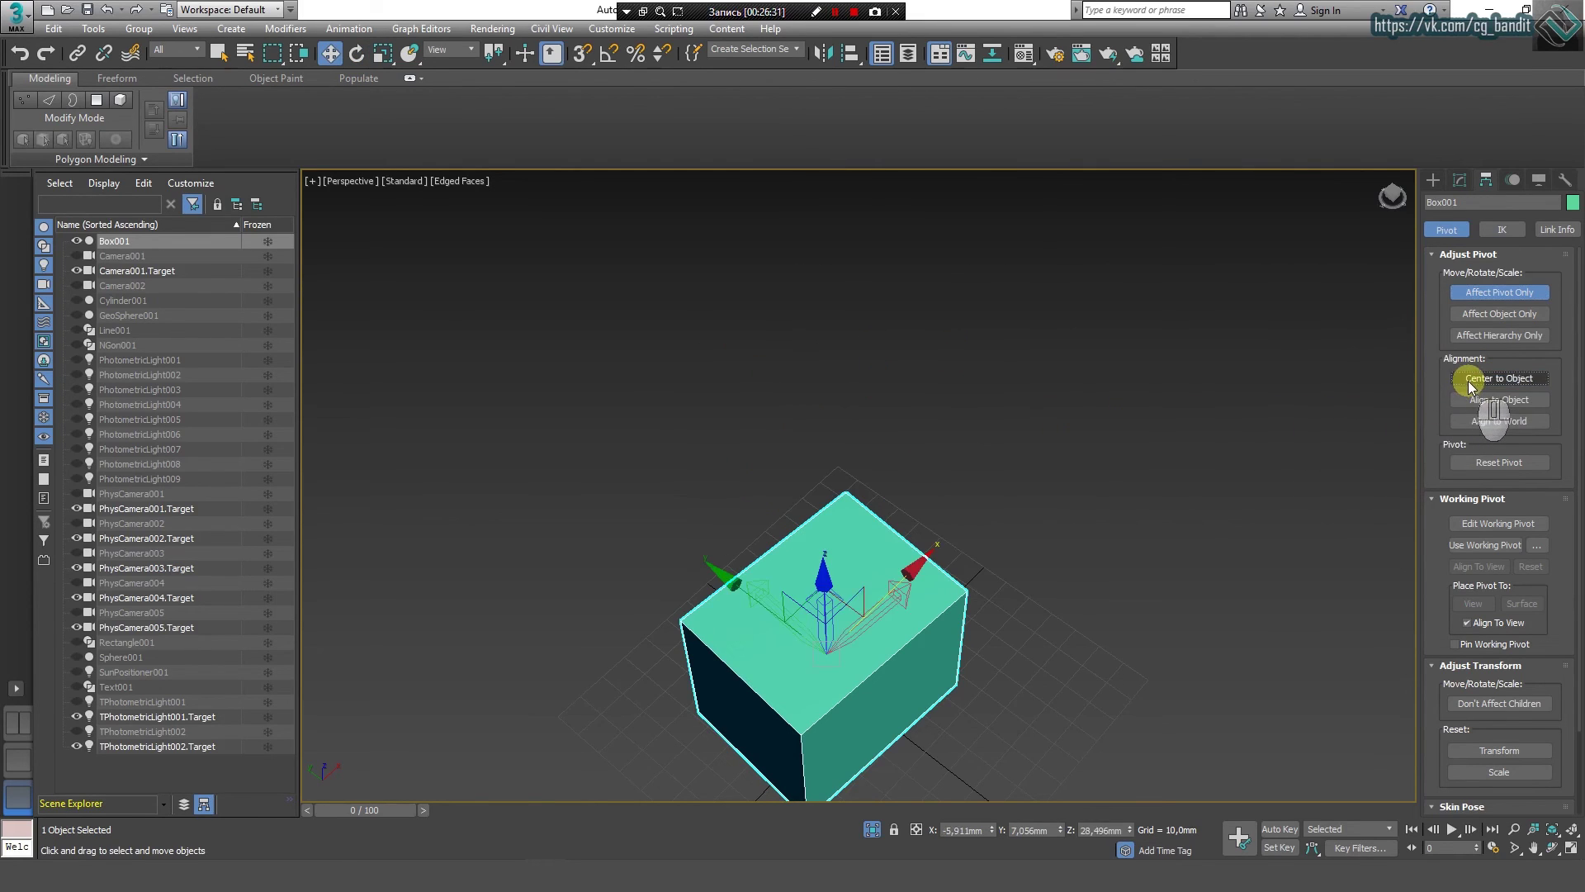
# Step: Set the centered pivot's Z coordinate to 0 mm and turn off Affect Pivot Only
pyautogui.hotkey('alt', 'w')
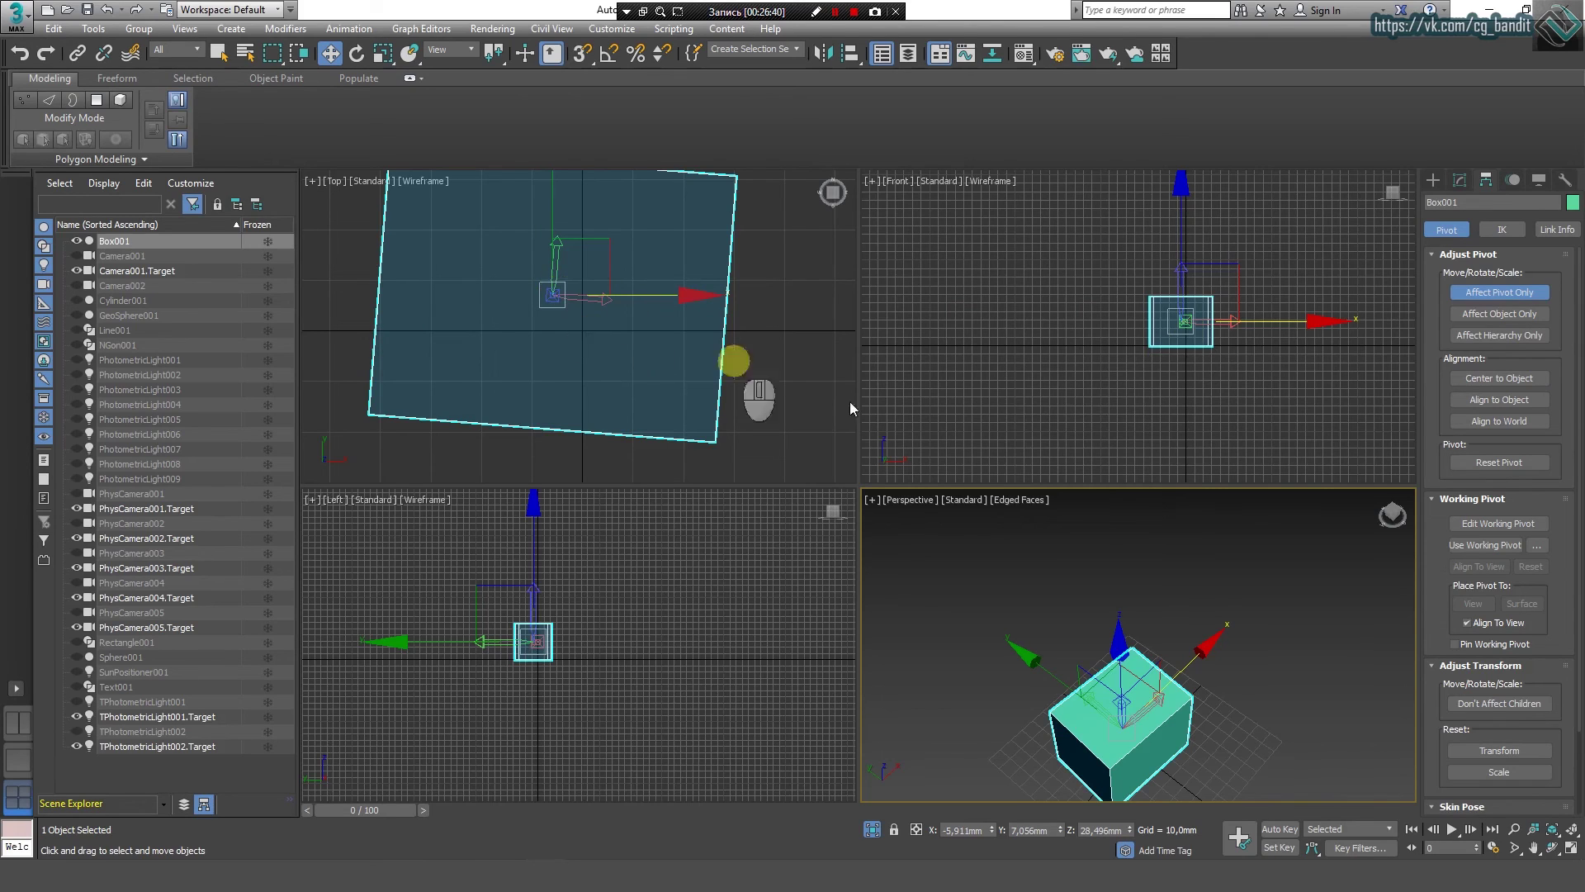
pyautogui.hotkey('alt', 'w')
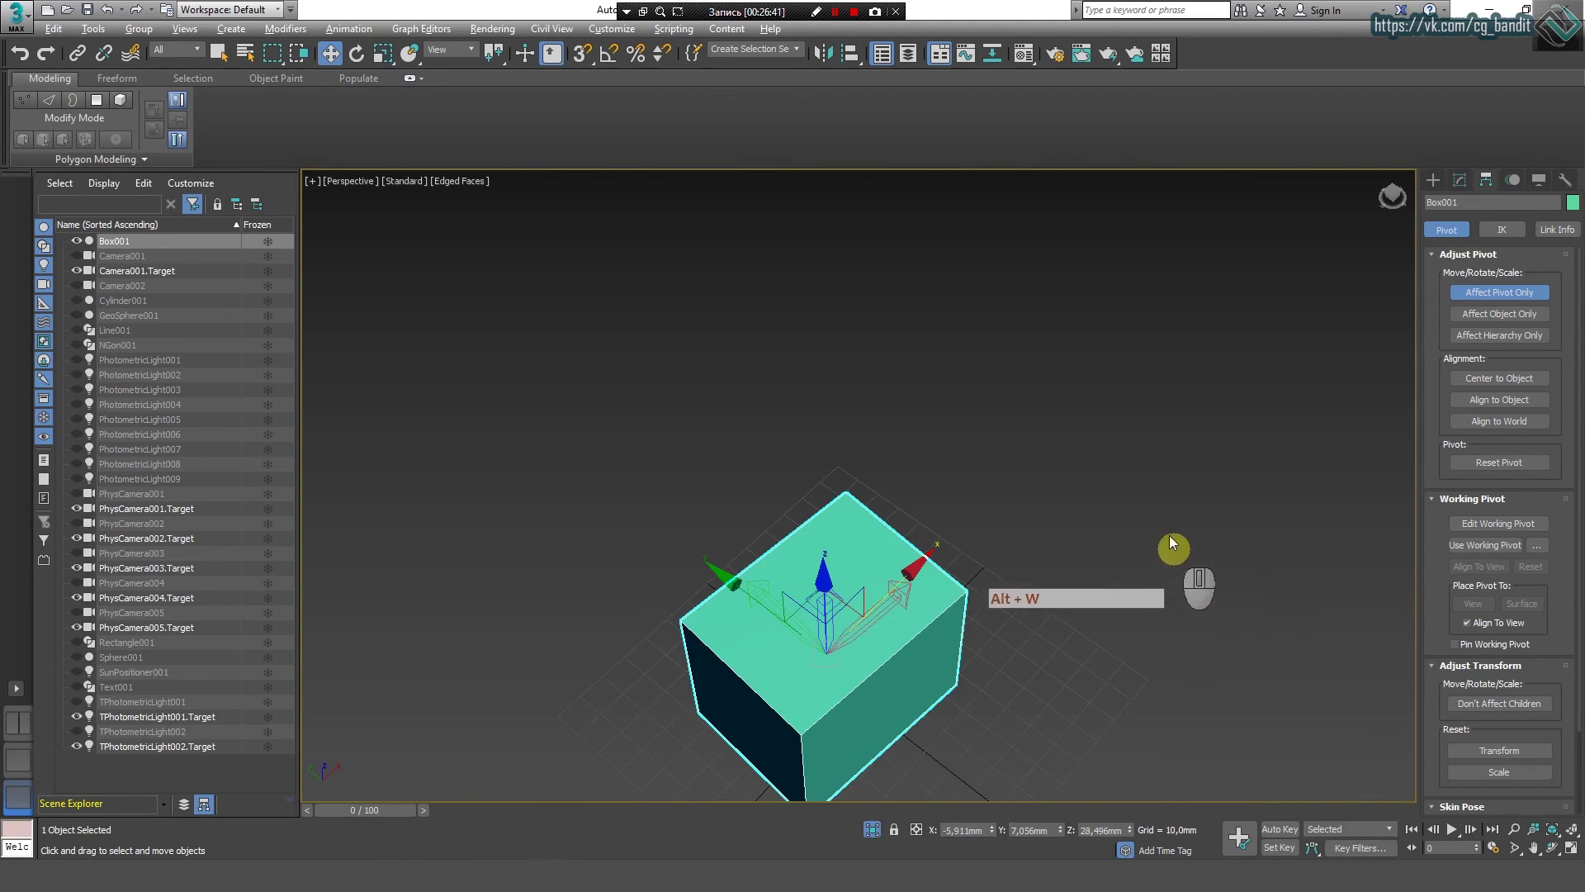
pyautogui.rightClick(1129, 830)
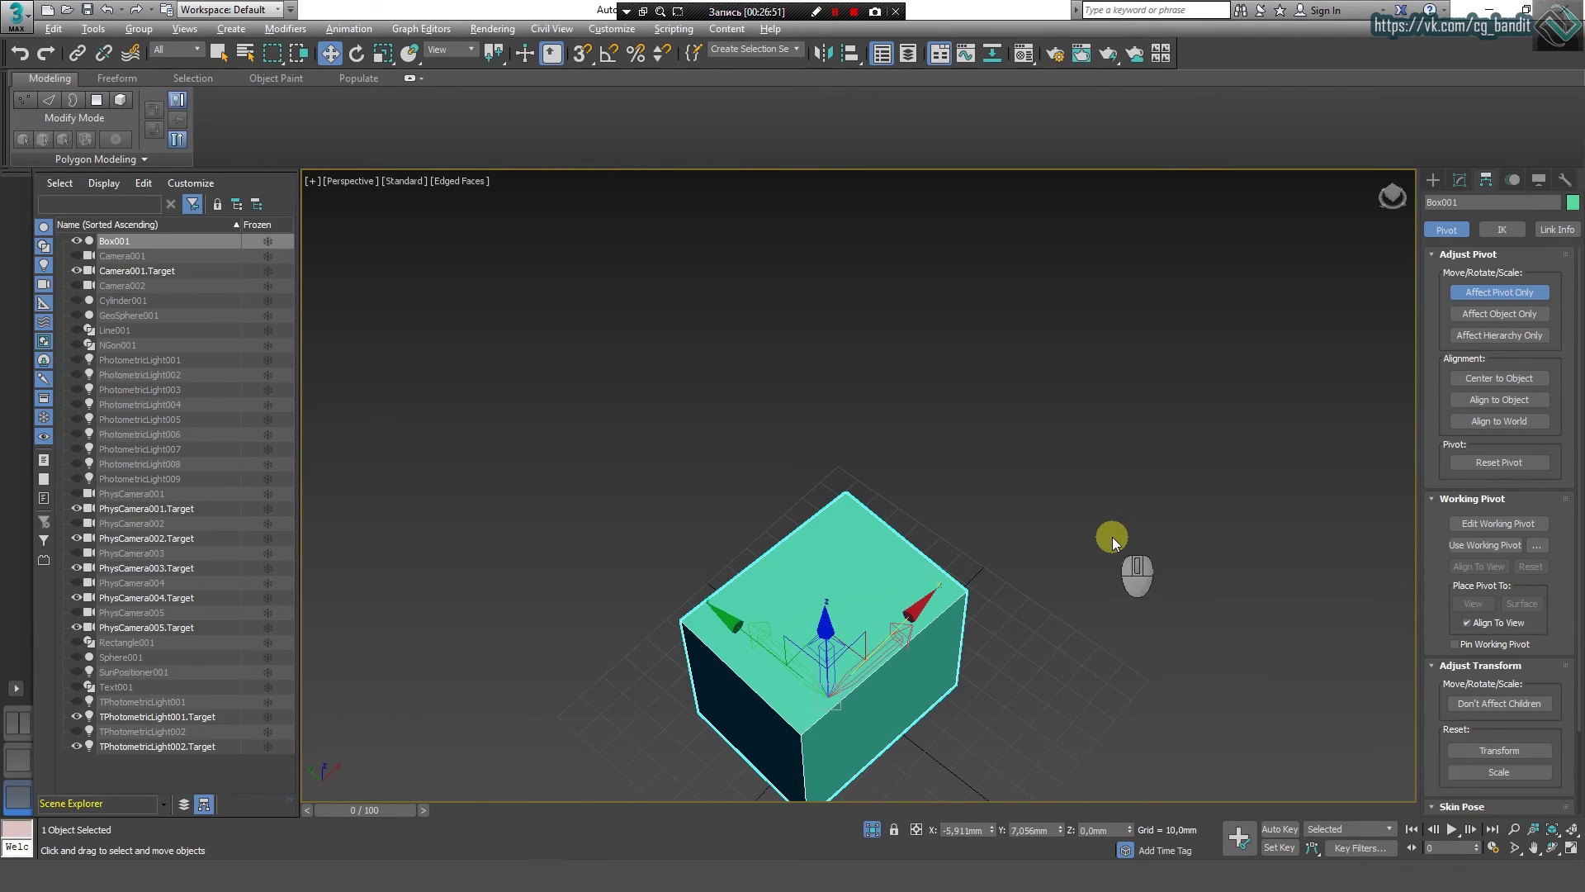
pyautogui.click(1490, 294)
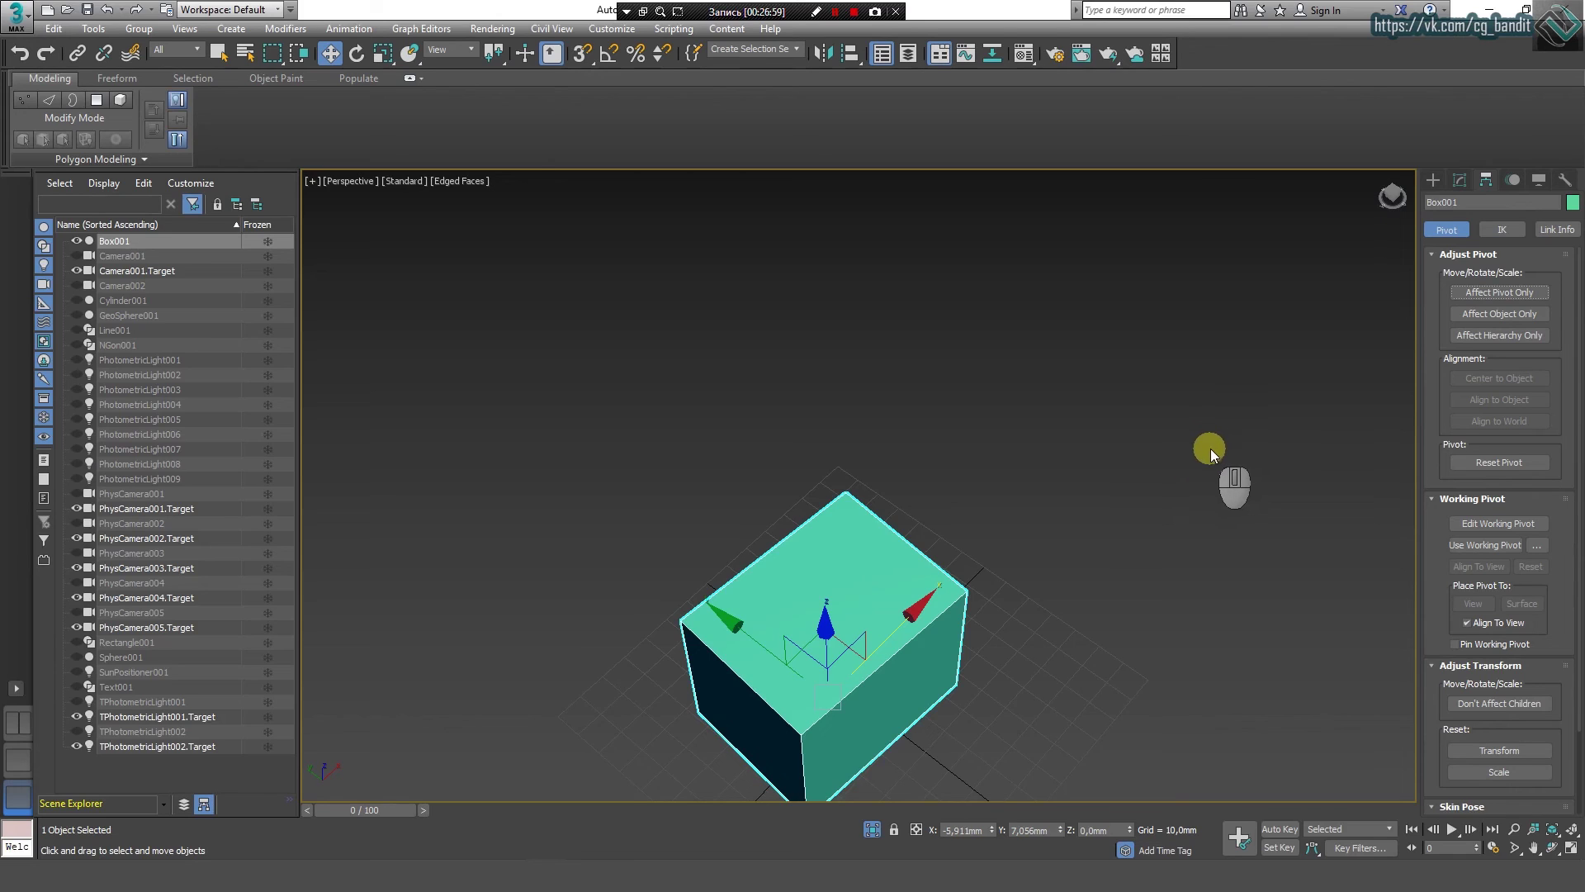
# Step: Move only the pivot far away from the box to about X 473 mm, Y 931 mm, and turn off Affect Pivot Only
pyautogui.click(1457, 292)
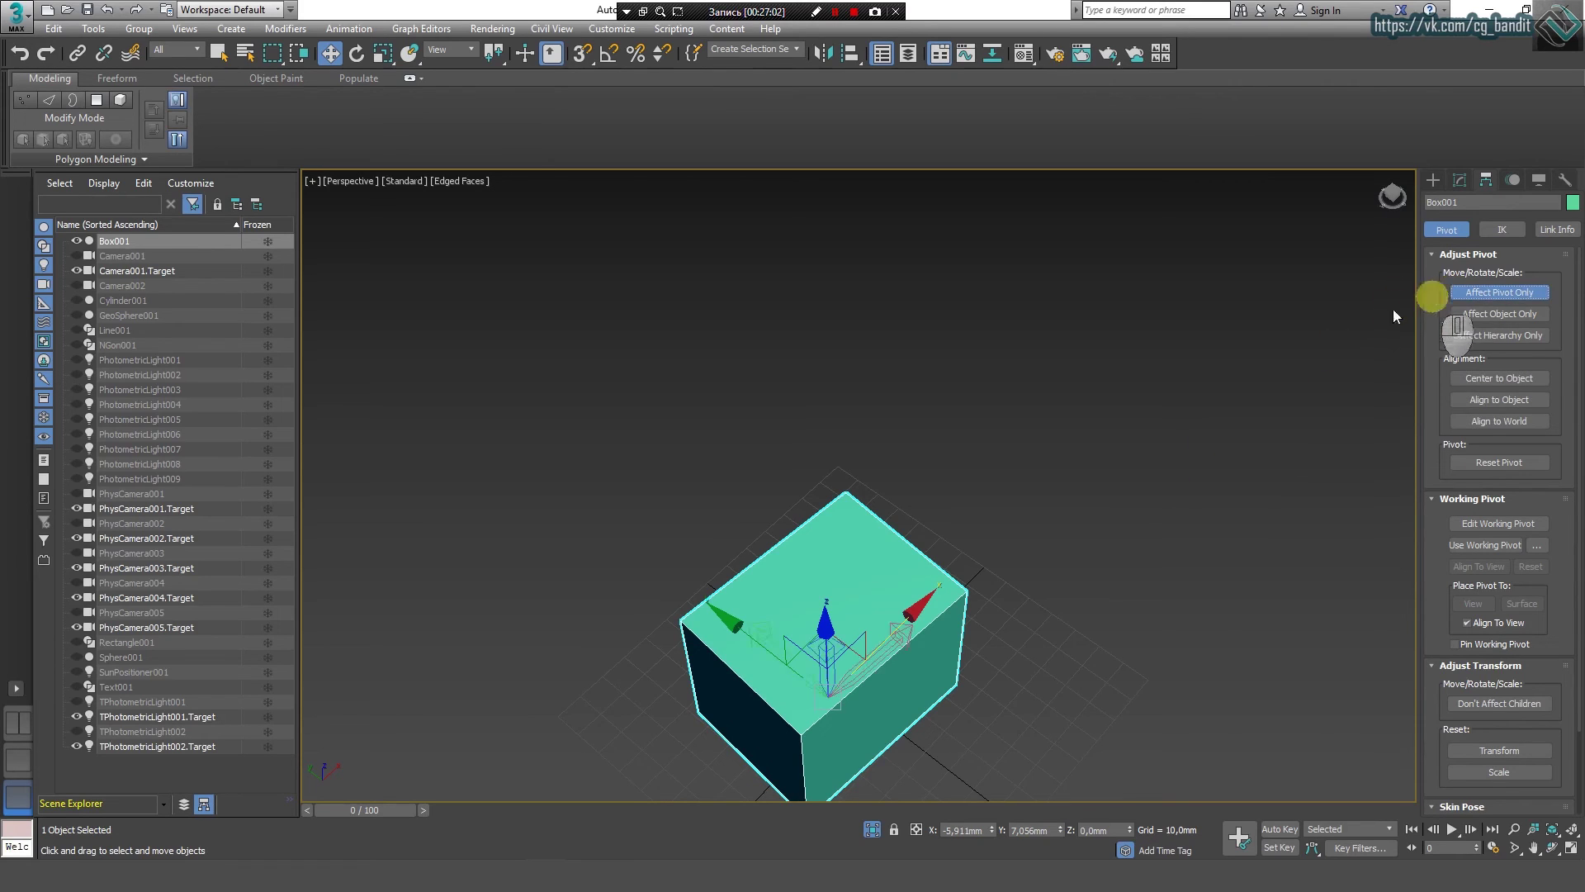
pyautogui.scroll(-4, 808, 557)
pyautogui.moveTo(843, 549); pyautogui.dragTo(630, 174)
pyautogui.scroll(-2, 797, 438)
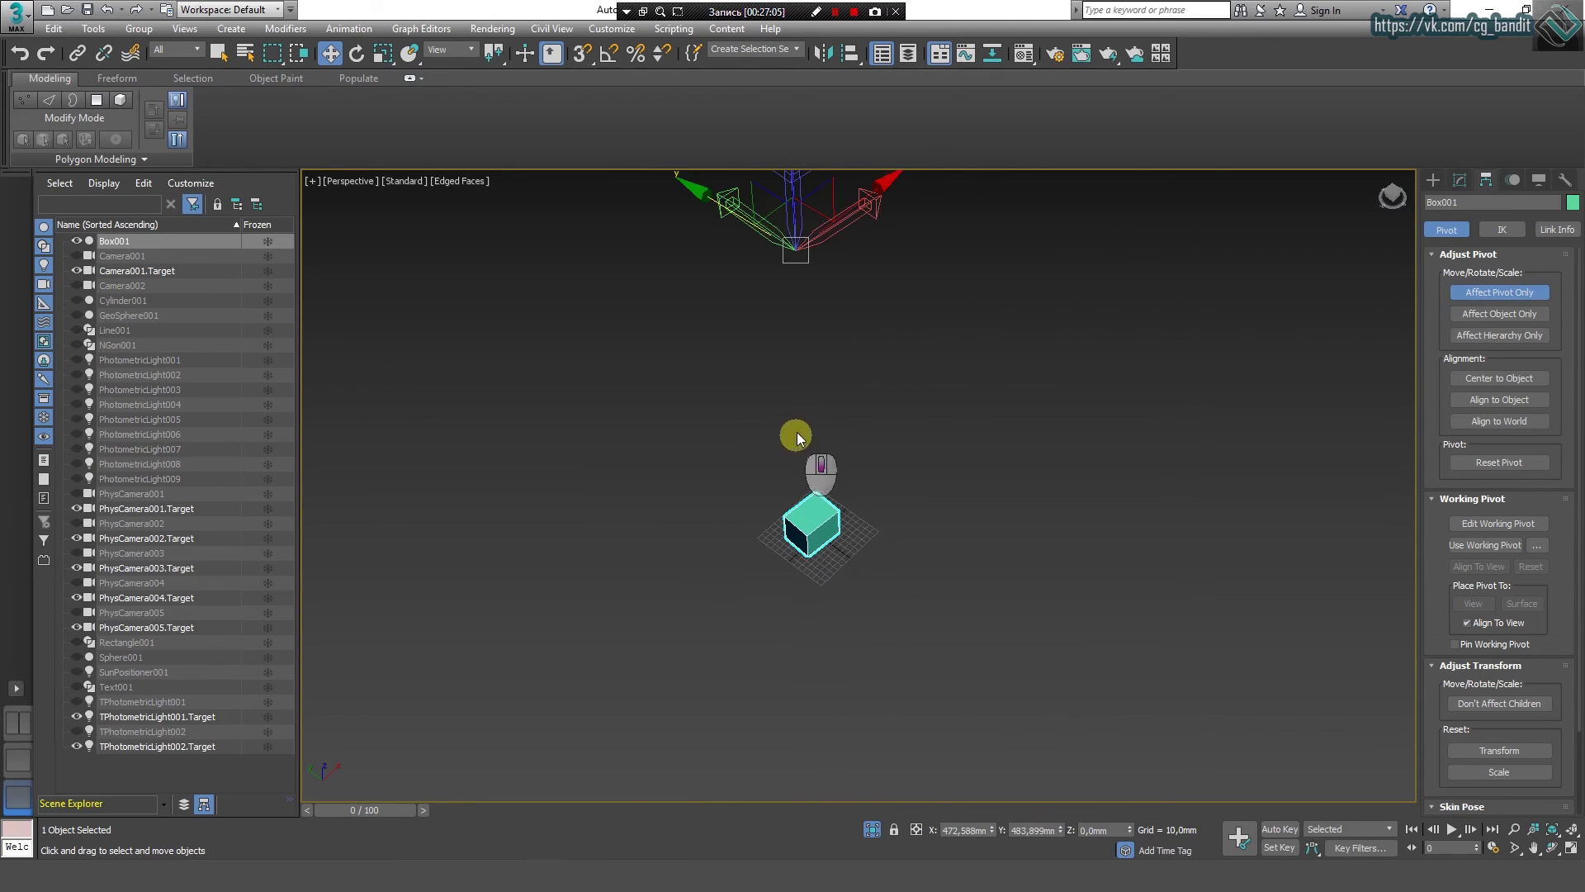
pyautogui.moveTo(796, 237); pyautogui.dragTo(609, 208)
pyautogui.scroll(4, 771, 537)
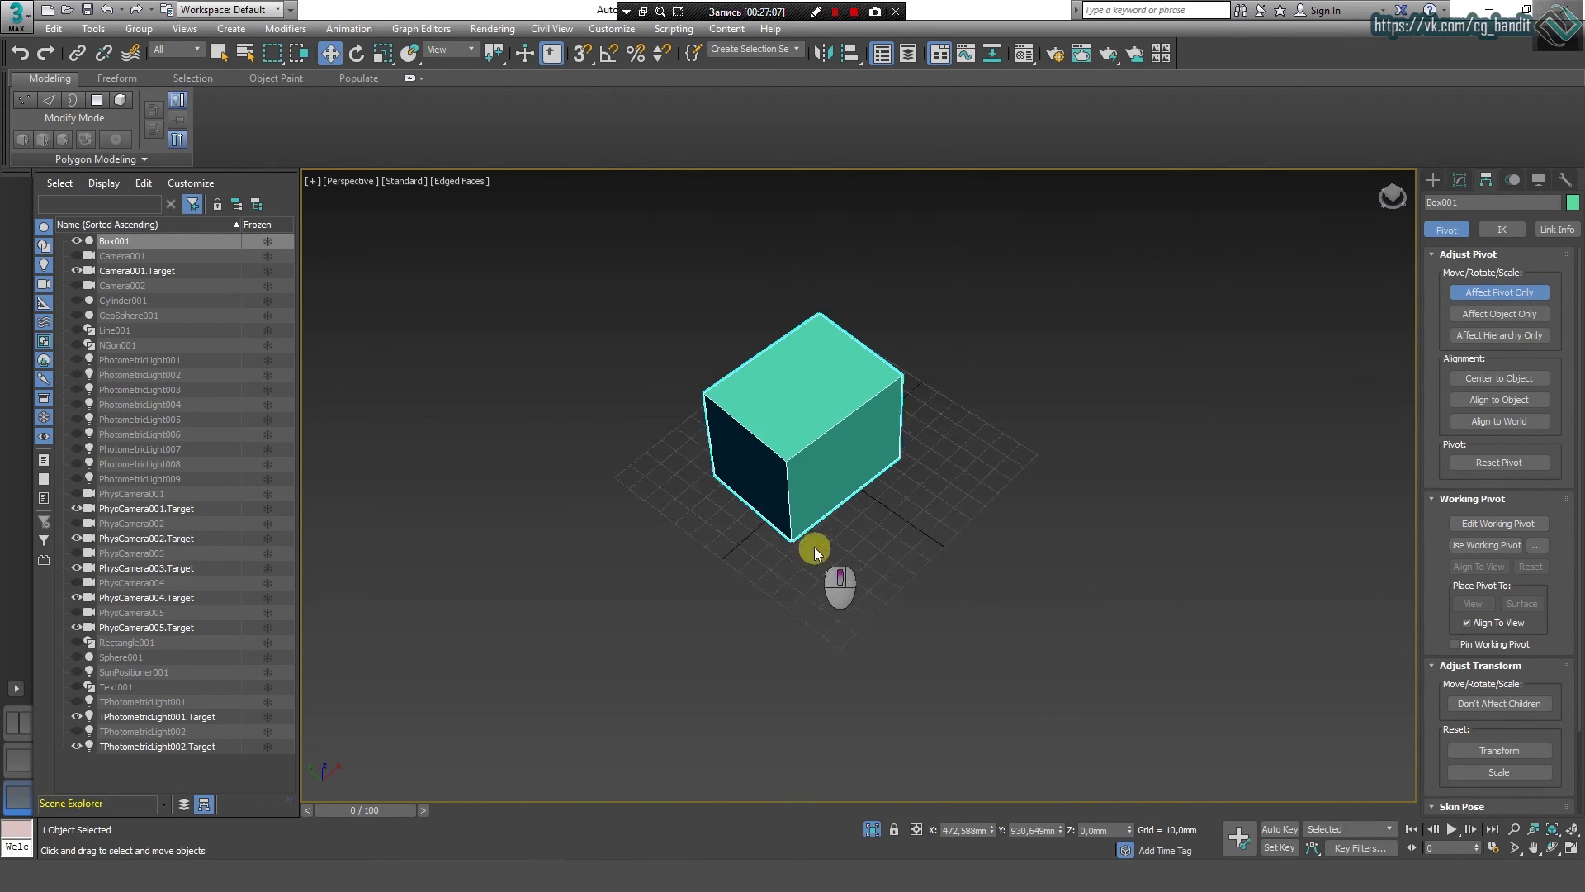
pyautogui.scroll(3, 814, 551)
pyautogui.click(1500, 291)
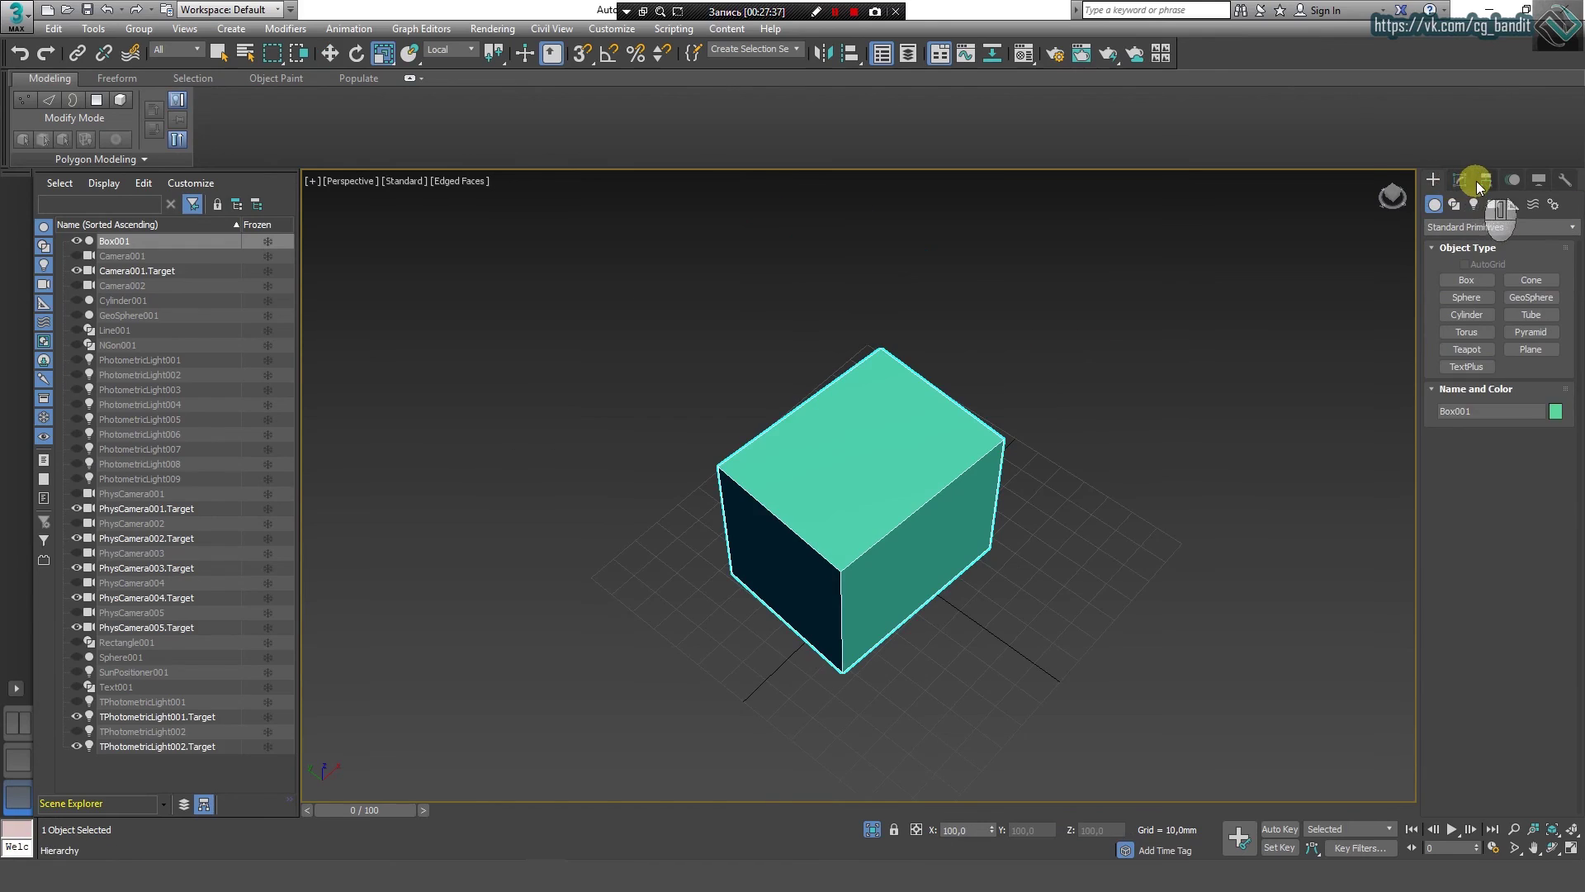
# Step: Bring the displaced pivot back to the box using Affect Pivot Only with Center to Object, and activate the Move tool
pyautogui.click(1478, 180)
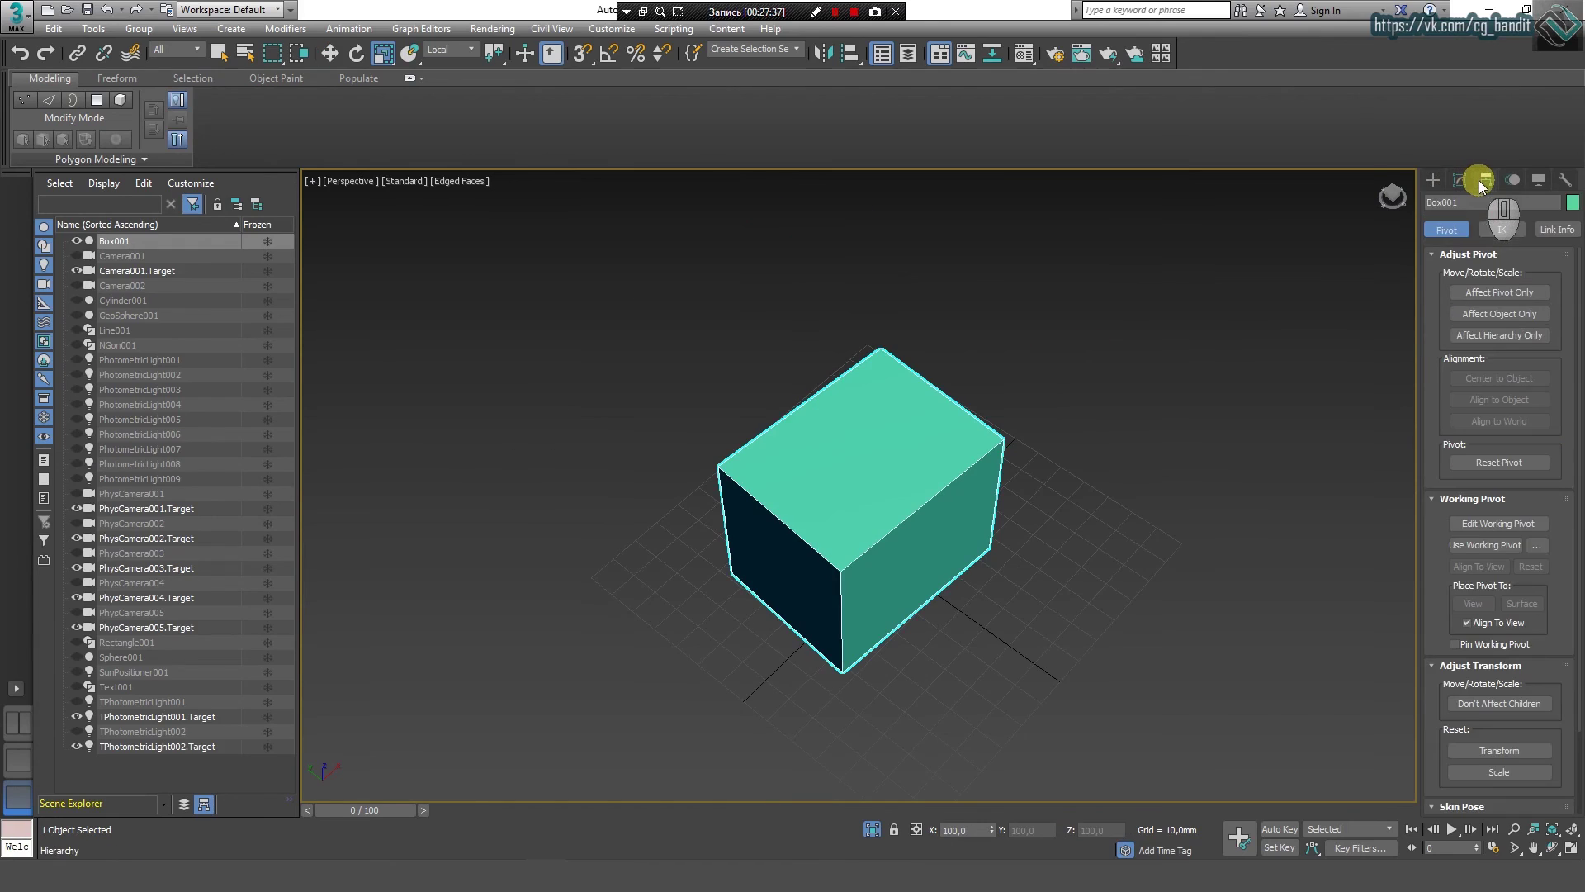
pyautogui.click(1482, 295)
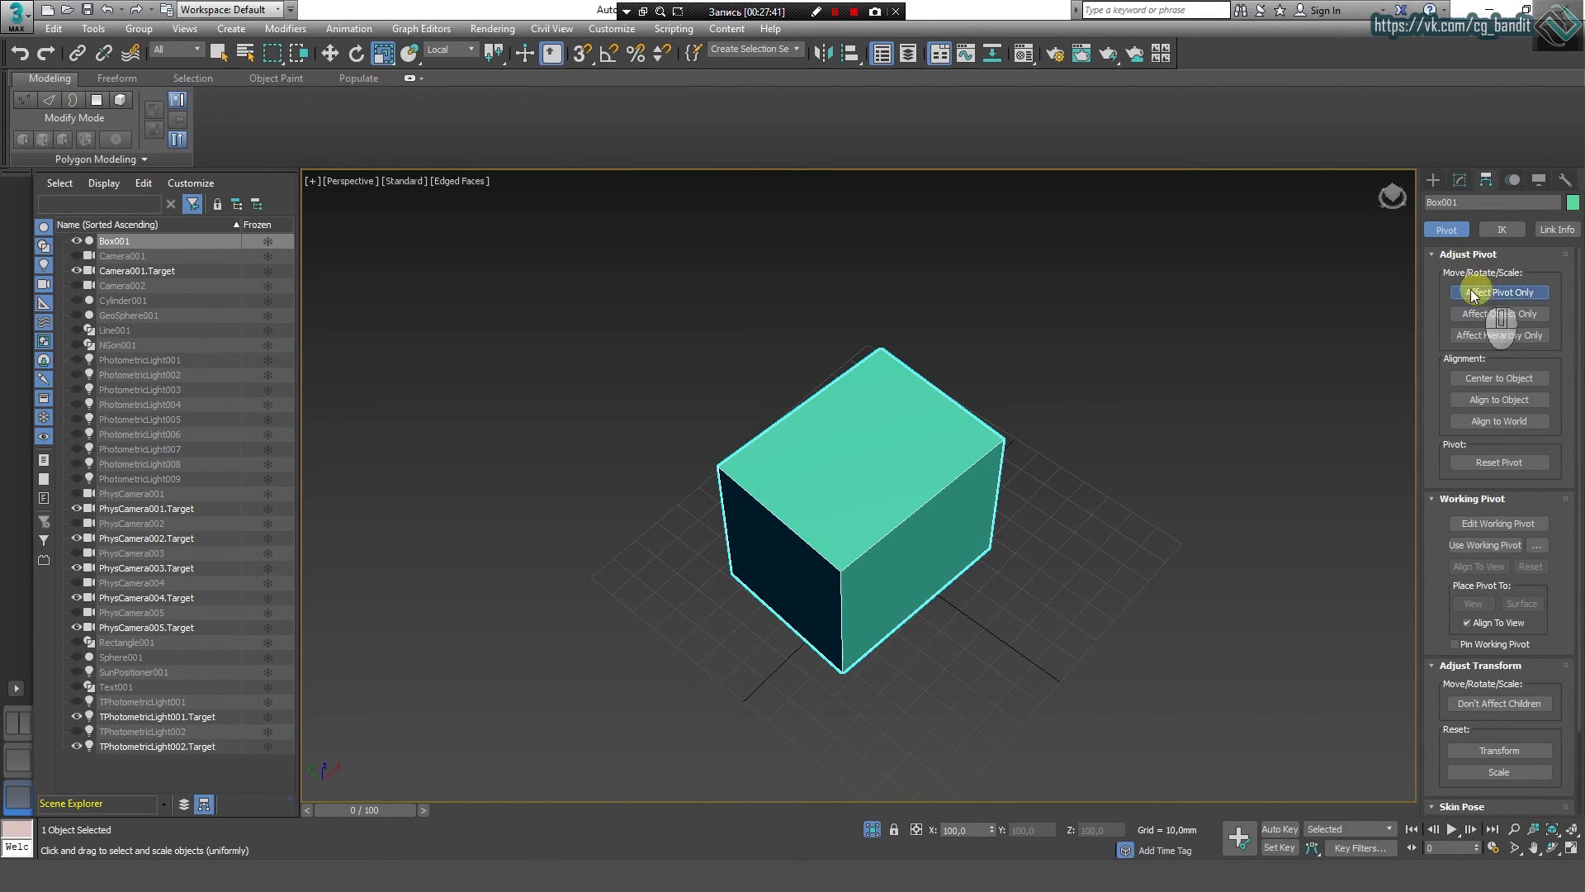
pyautogui.click(1475, 379)
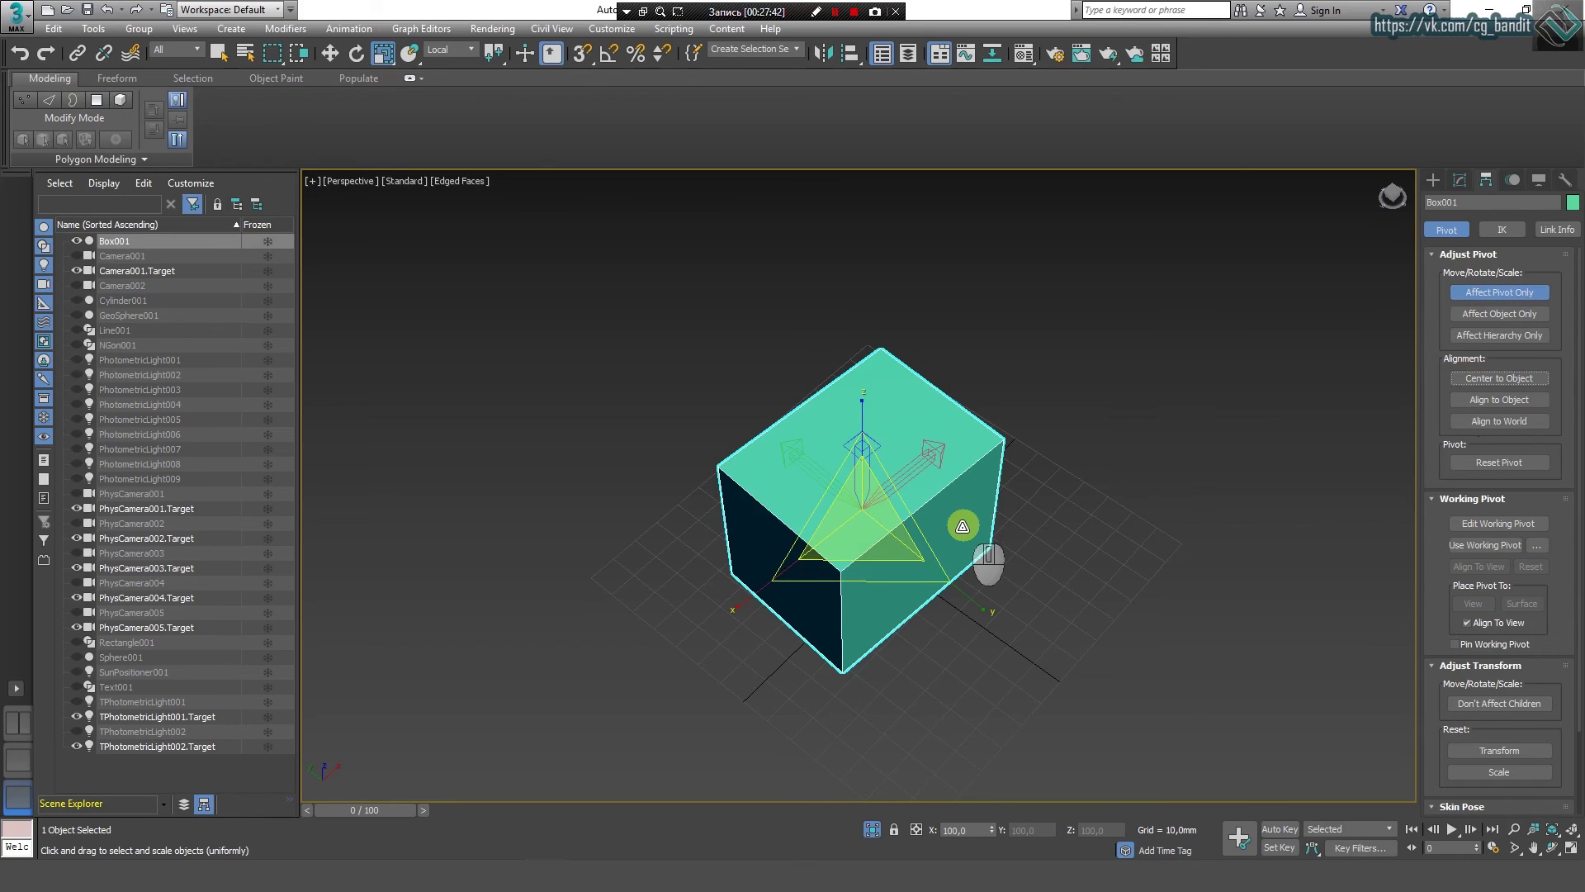
pyautogui.rightClick(959, 520)
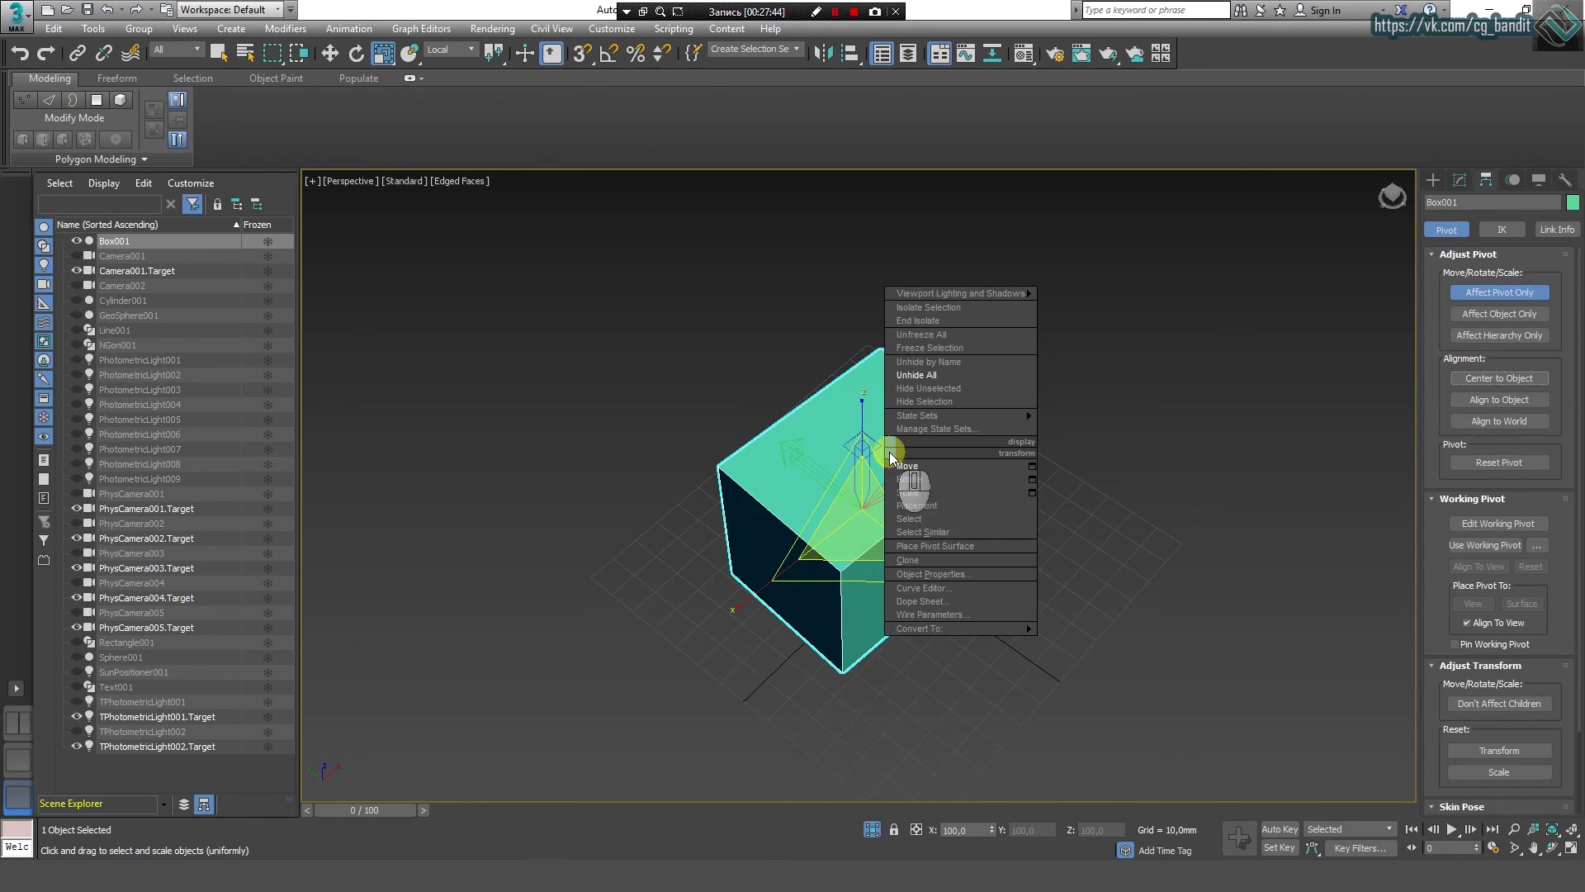
pyautogui.click(913, 470)
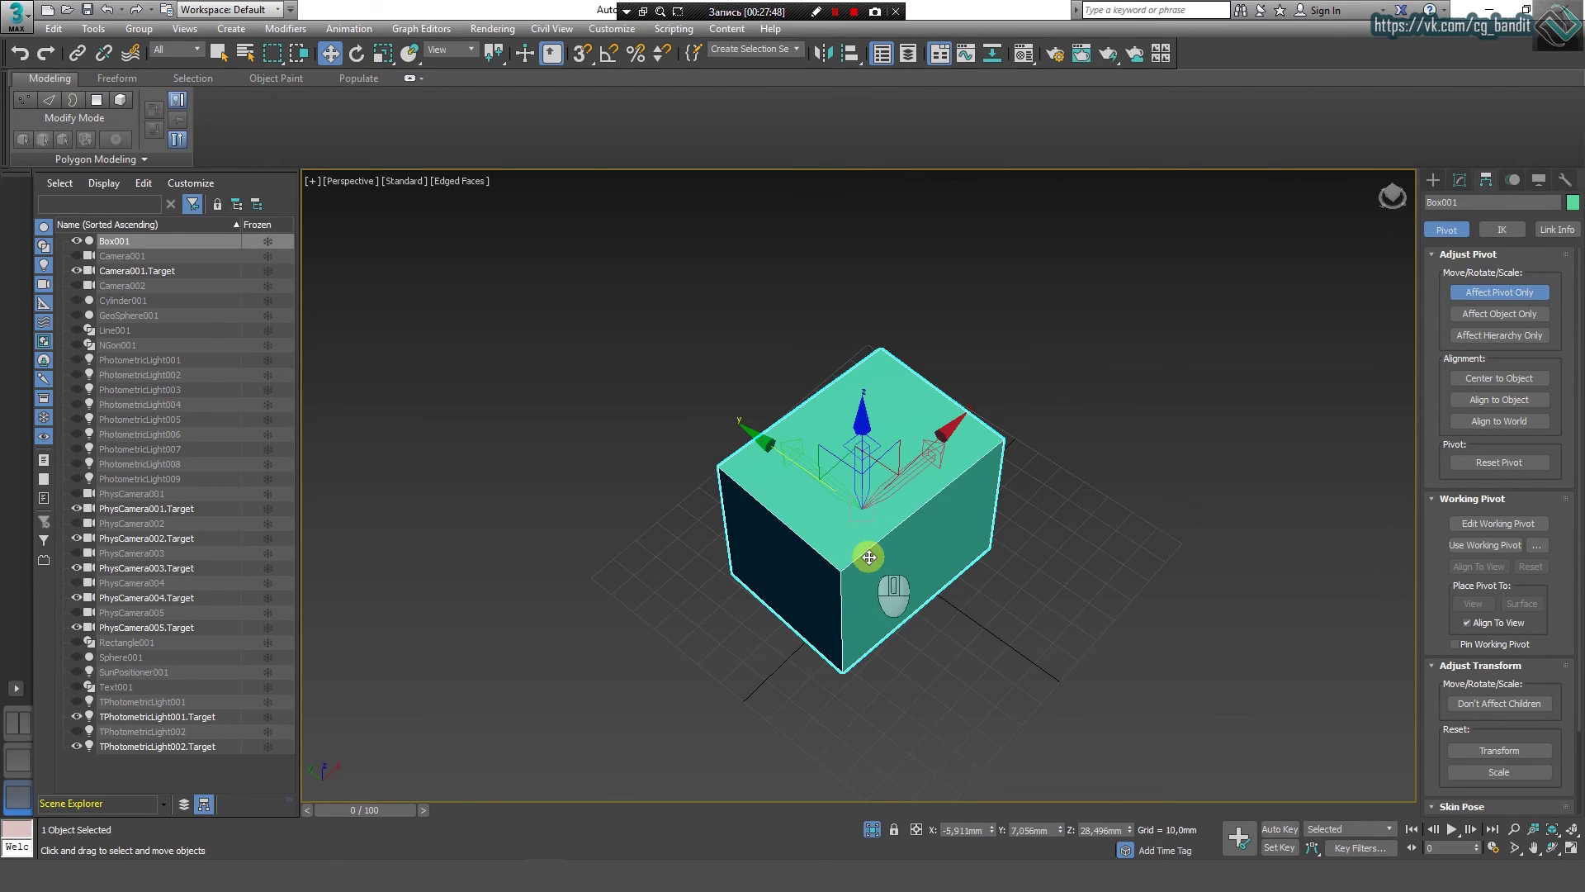
# Step: Lower the pivot to Z 0 mm at the box's base and leave Affect Pivot Only mode
pyautogui.rightClick(1130, 830)
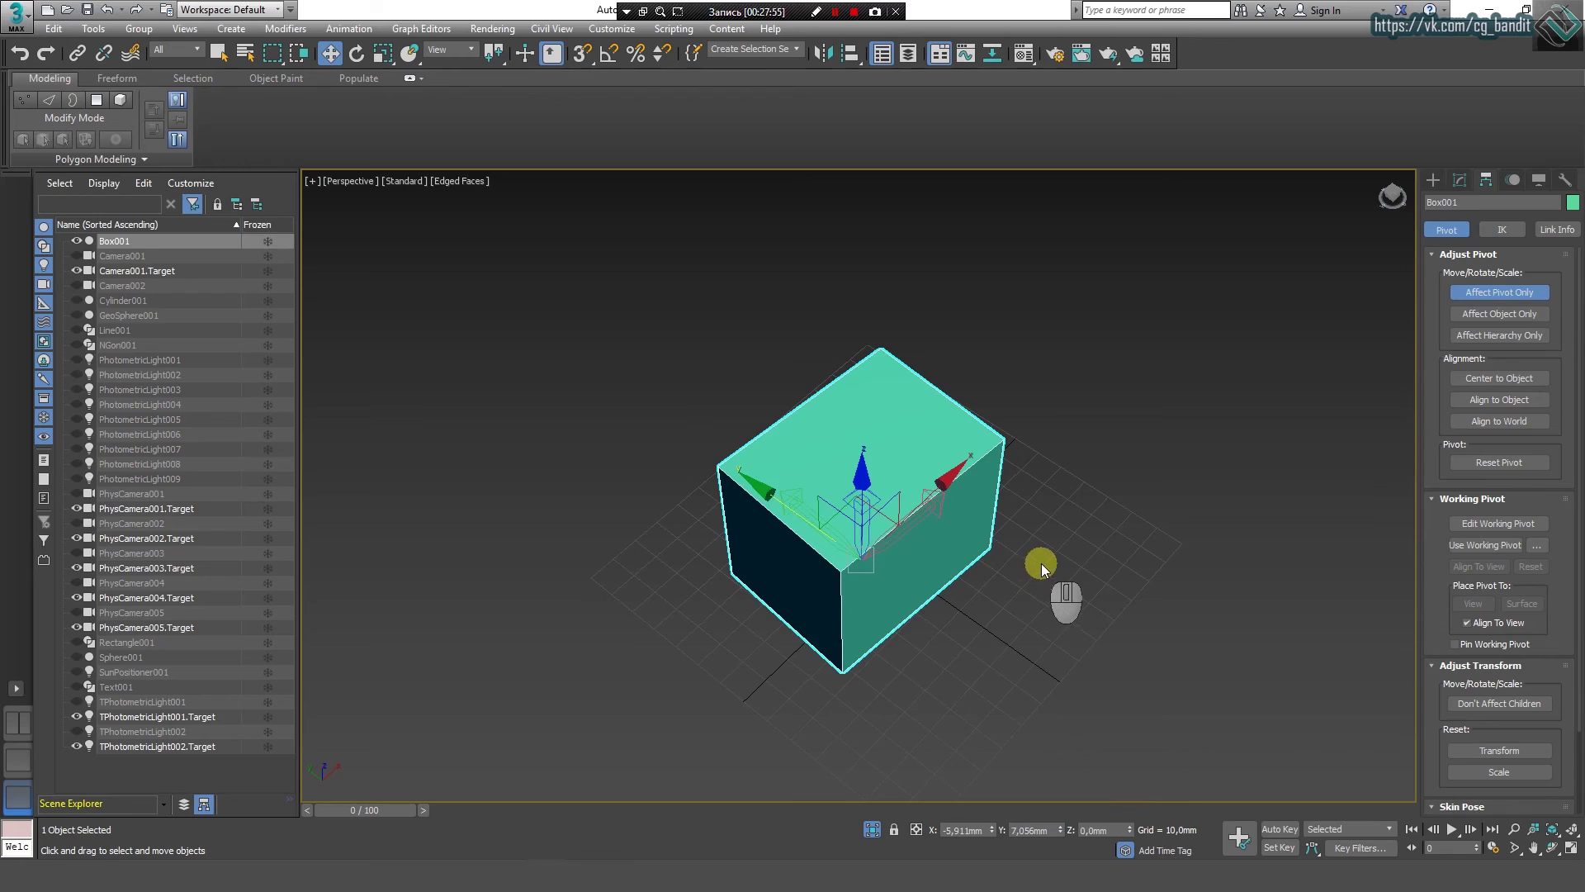
pyautogui.click(1476, 316)
pyautogui.click(1476, 295)
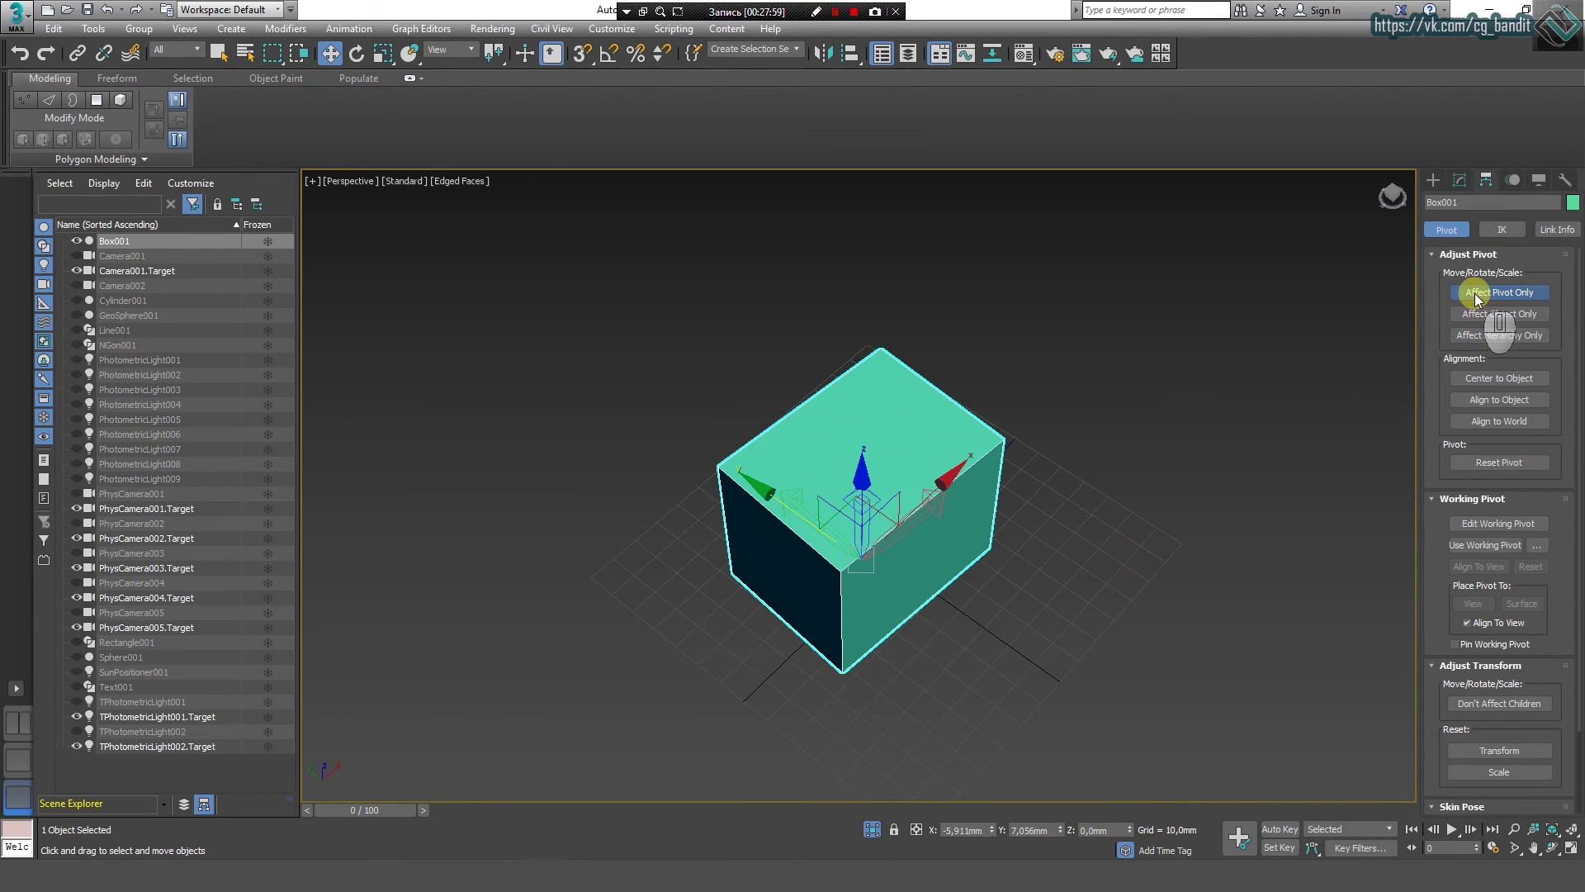
pyautogui.click(1476, 295)
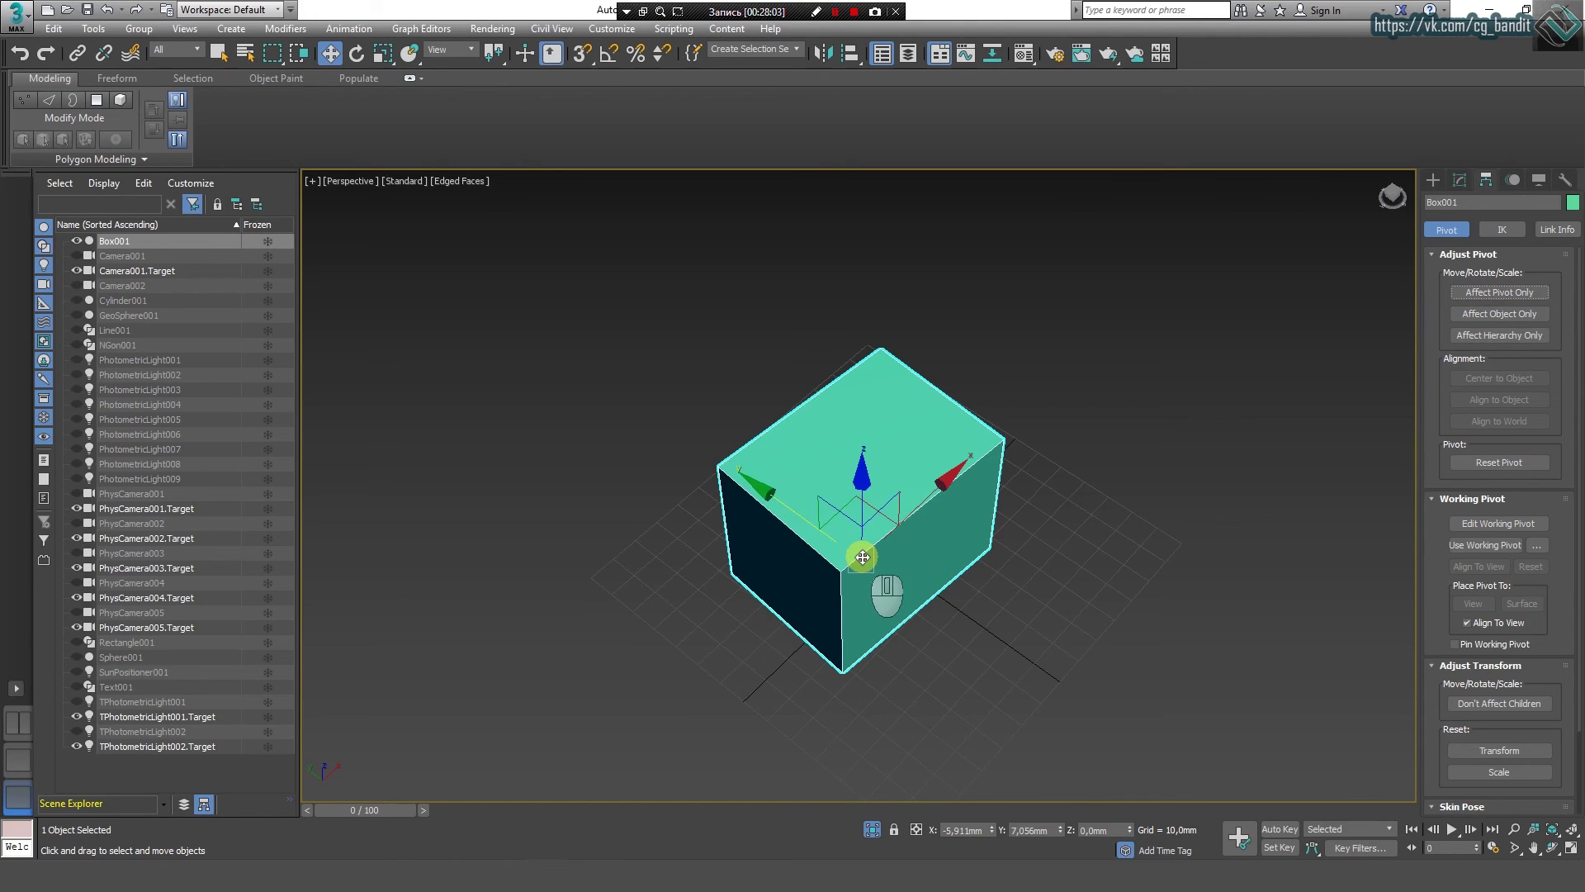
# Step: Activate the Rotate tool and change its reference coordinate system from Local to View
pyautogui.keyDown('alt'); pyautogui.moveTo(1115, 494); pyautogui.dragTo(1055, 472, button='middle'); pyautogui.keyUp('alt')
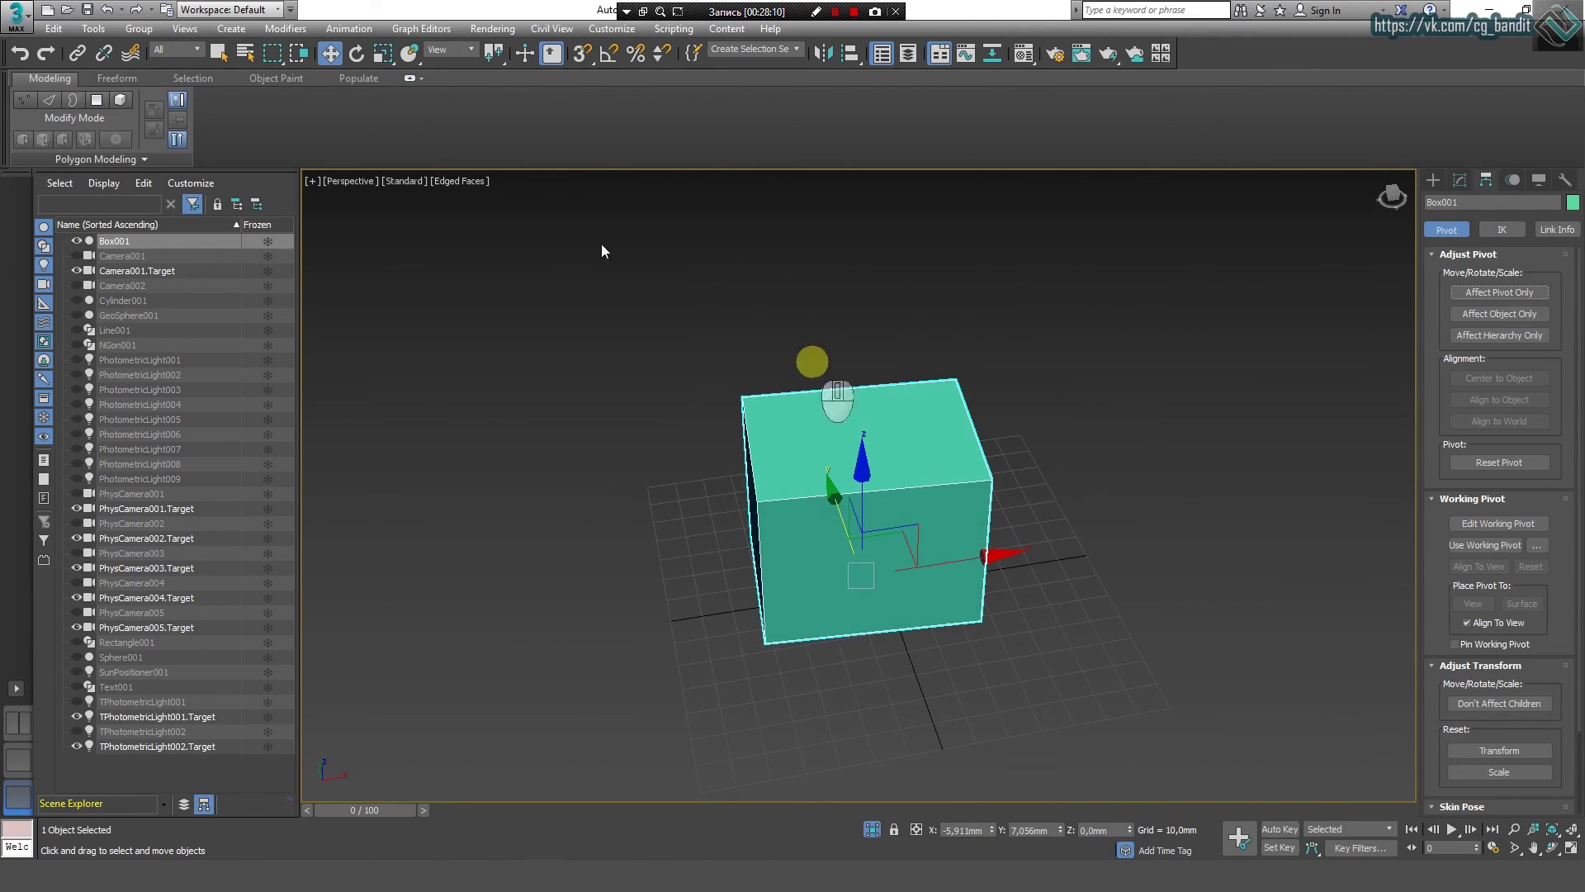
pyautogui.click(356, 53)
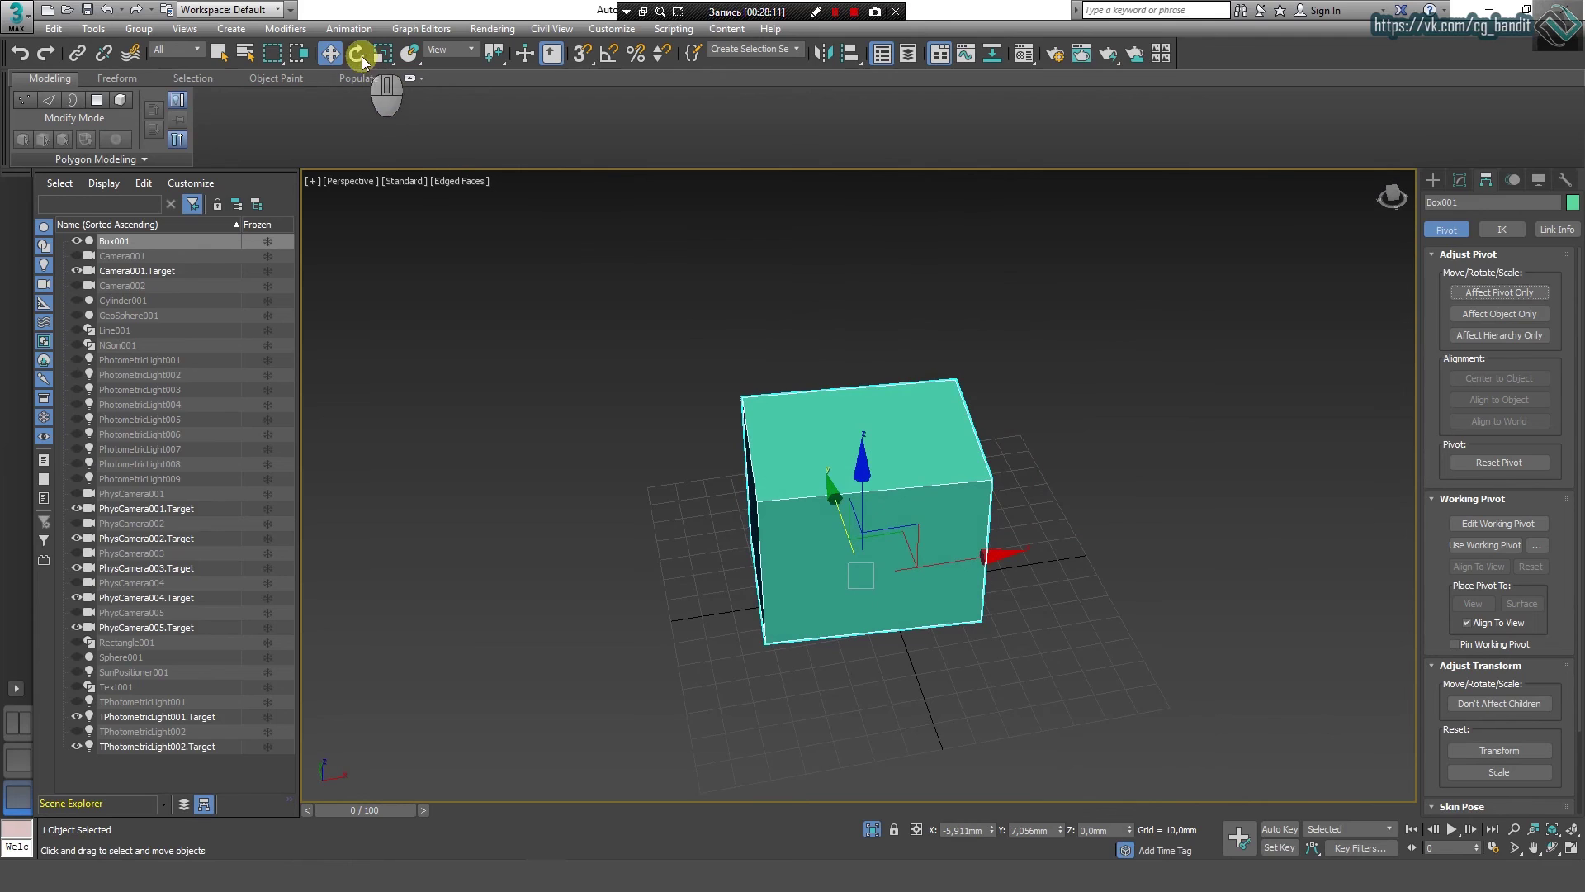
pyautogui.keyDown('alt'); pyautogui.moveTo(838, 605); pyautogui.dragTo(958, 591, button='middle'); pyautogui.keyUp('alt')
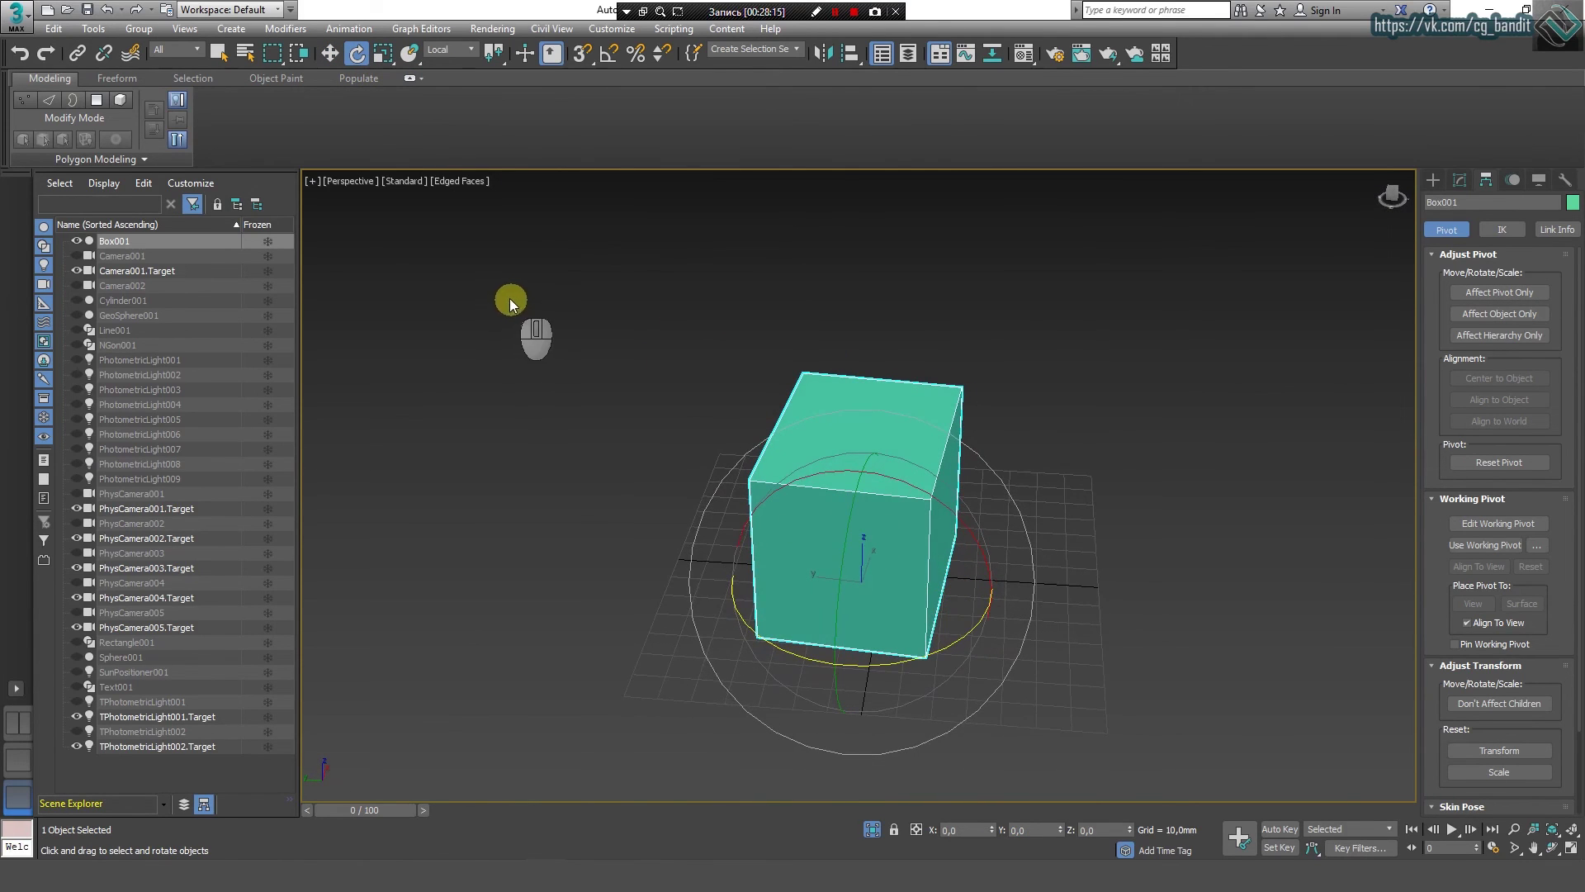
pyautogui.click(469, 53)
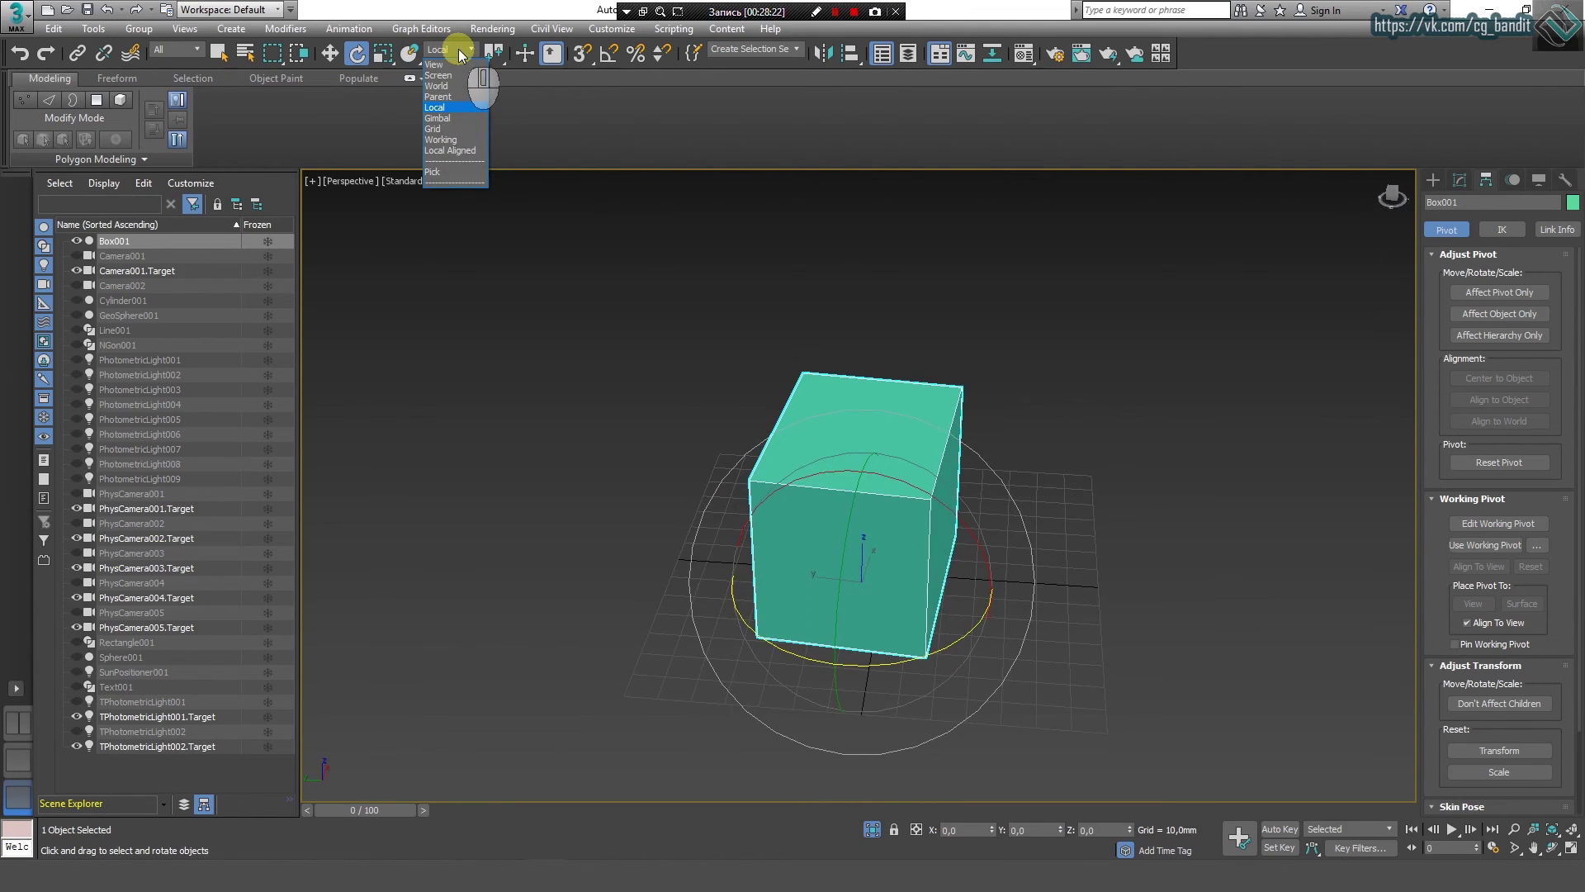
pyautogui.click(458, 48)
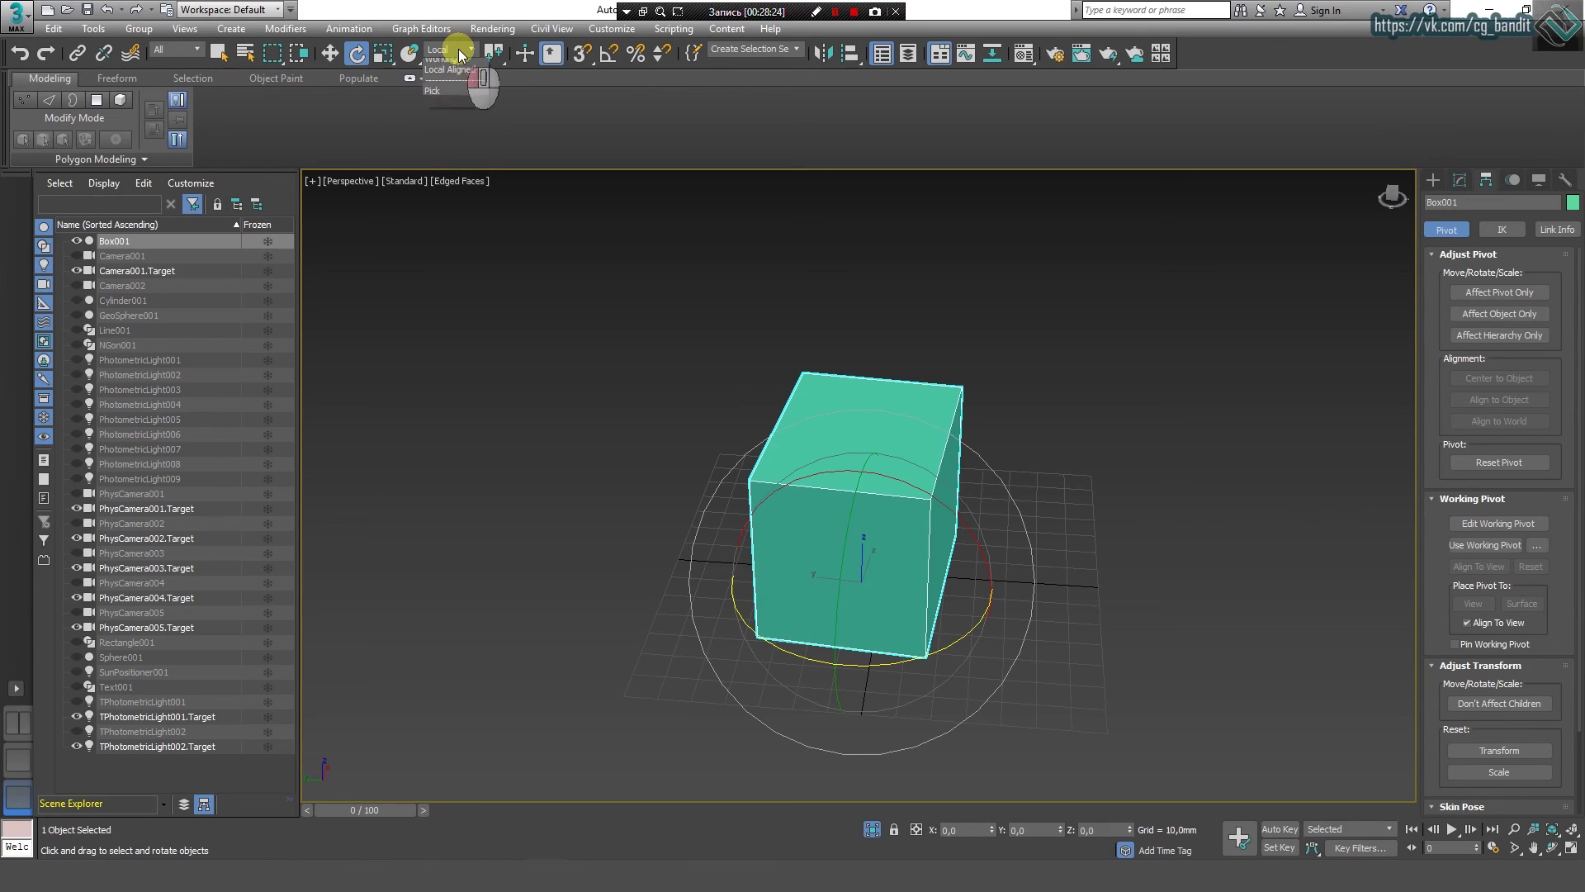
pyautogui.click(458, 48)
pyautogui.click(435, 65)
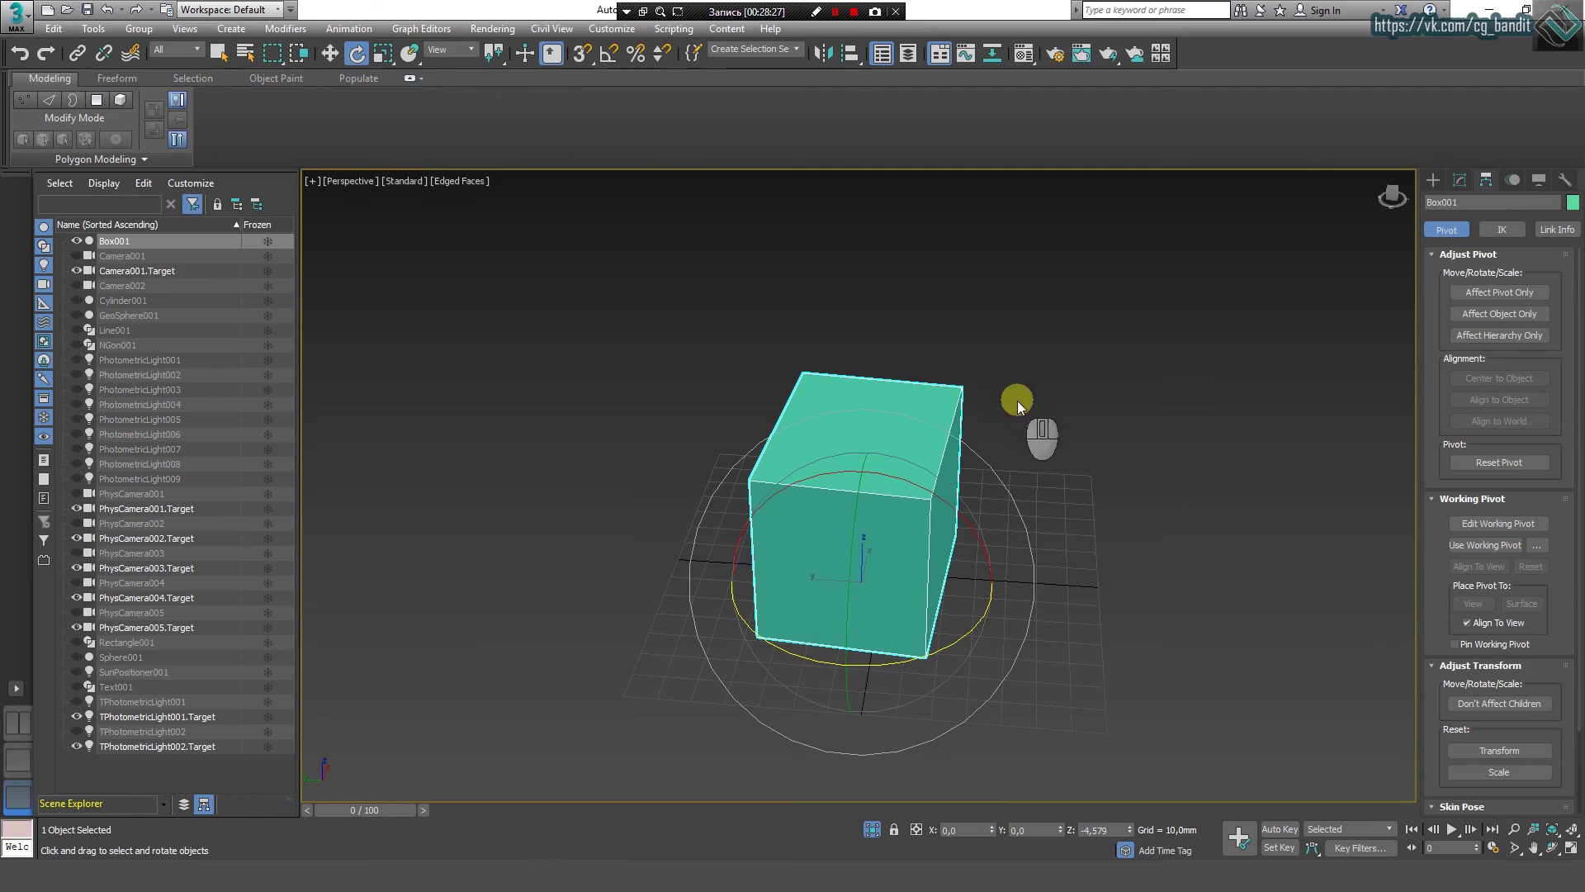
# Step: Rotate the box about the Z axis around its centered pivot, undoing the first small attempt
pyautogui.keyDown('alt'); pyautogui.moveTo(1017, 400); pyautogui.dragTo(907, 434, button='middle'); pyautogui.keyUp('alt')
pyautogui.rightClick(907, 434)
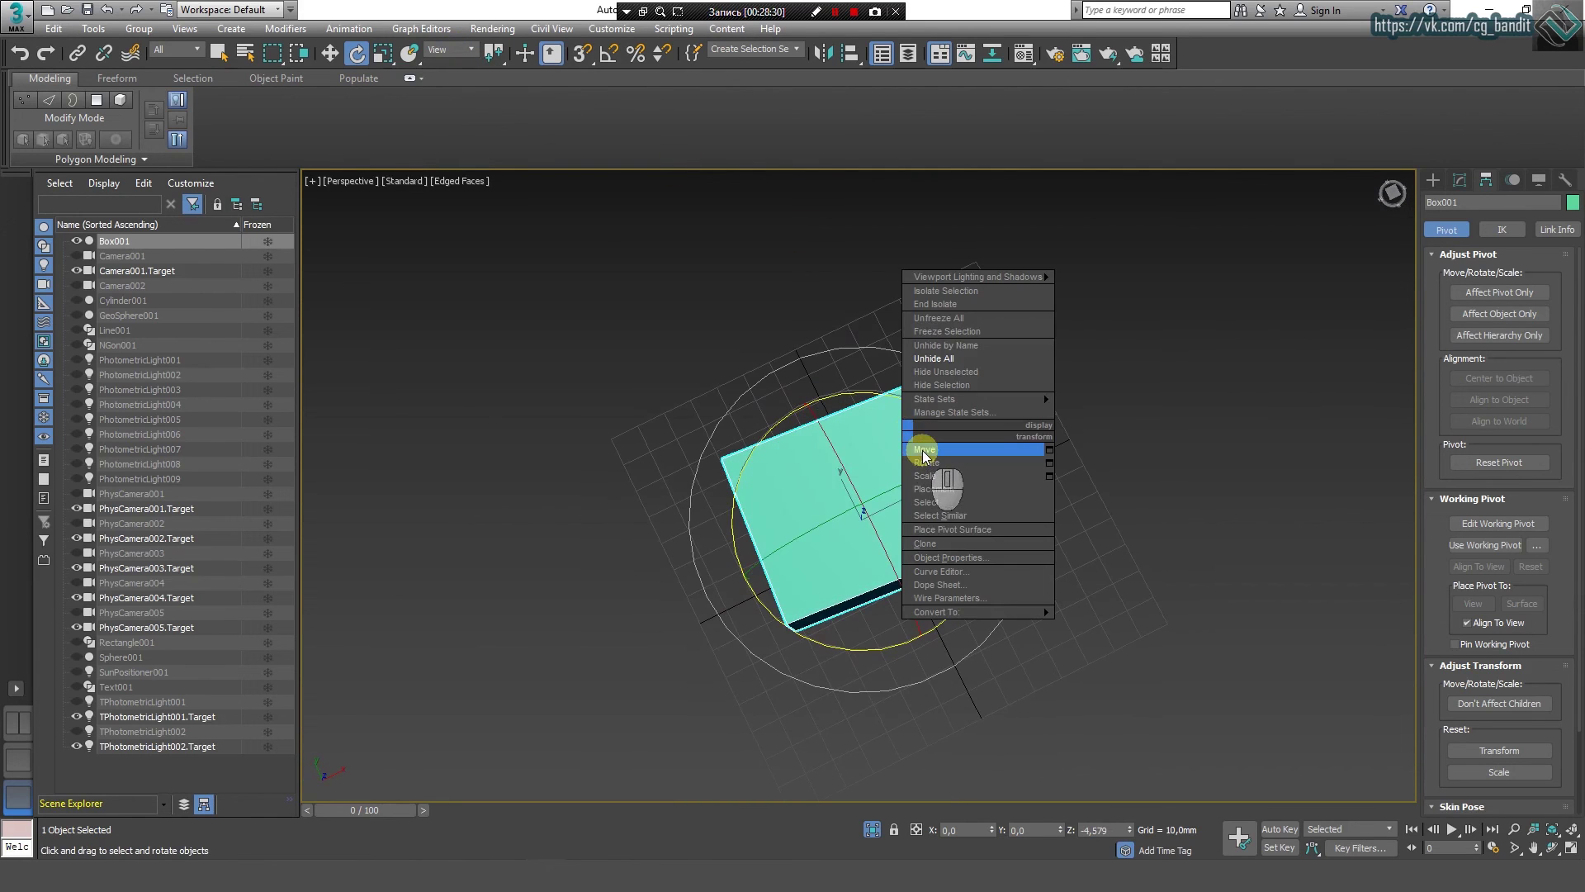
pyautogui.click(926, 463)
pyautogui.moveTo(951, 441)
pyautogui.mouseDown()
pyautogui.moveTo(885, 403)
pyautogui.moveTo(936, 436)
pyautogui.mouseUp()
pyautogui.hotkey('ctrl', 'z')
pyautogui.moveTo(958, 628); pyautogui.dragTo(1038, 568)
# Step: Move the box along the X axis to about X -89 mm
pyautogui.rightClick(917, 499)
pyautogui.click(927, 506)
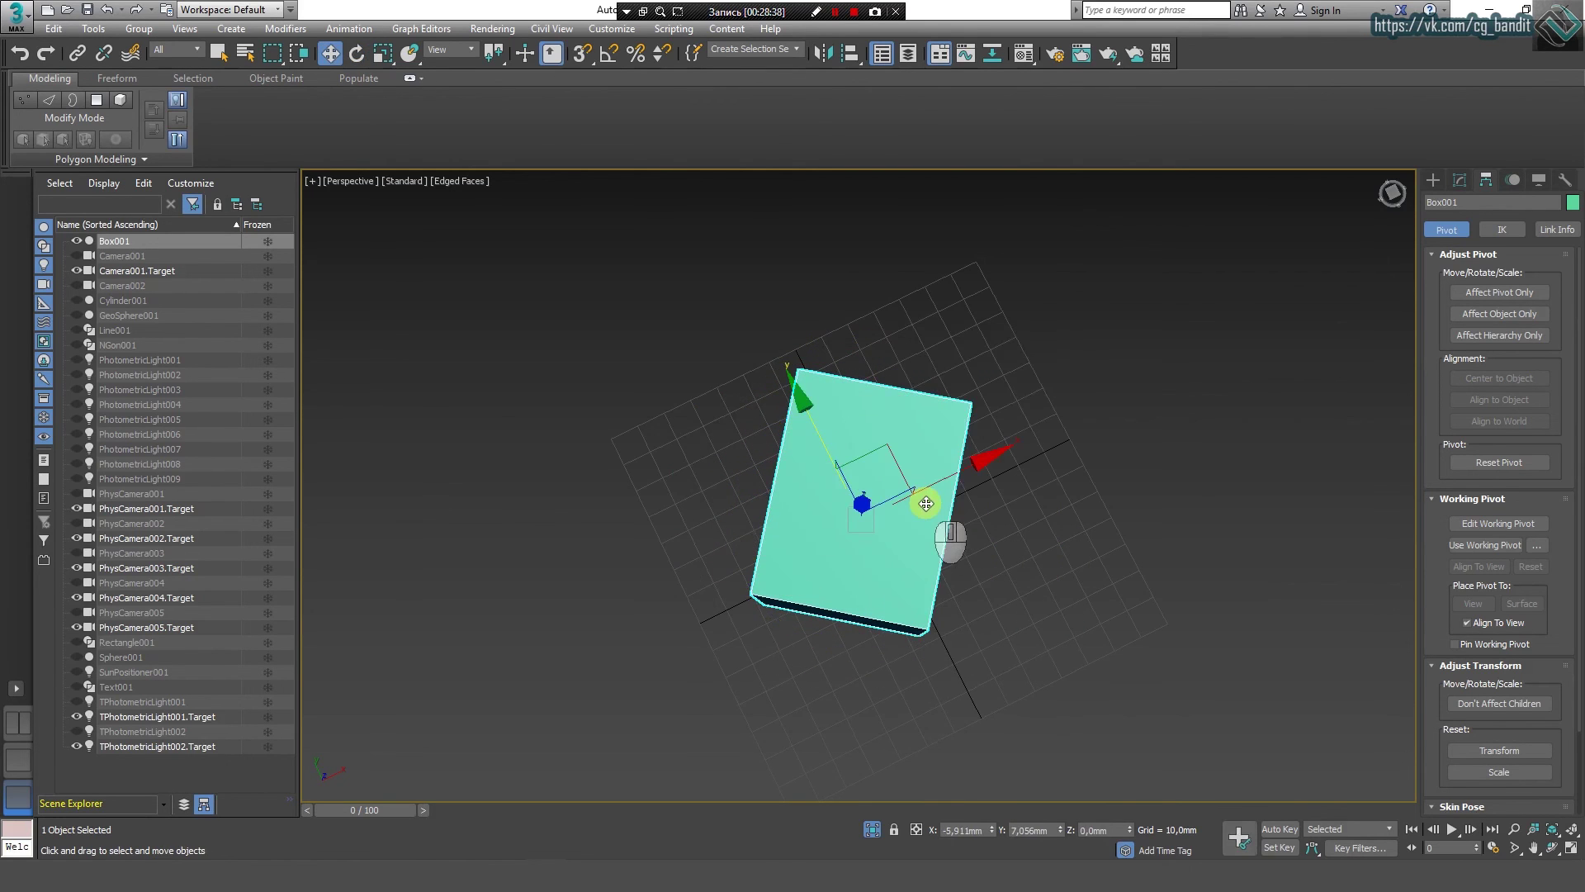
pyautogui.moveTo(942, 457)
pyautogui.keyDown('alt'); pyautogui.mouseDown(button='middle')
pyautogui.moveTo(899, 400)
pyautogui.moveTo(913, 344)
pyautogui.moveTo(859, 425)
pyautogui.moveTo(933, 449)
pyautogui.mouseUp(button='middle'); pyautogui.keyUp('alt')
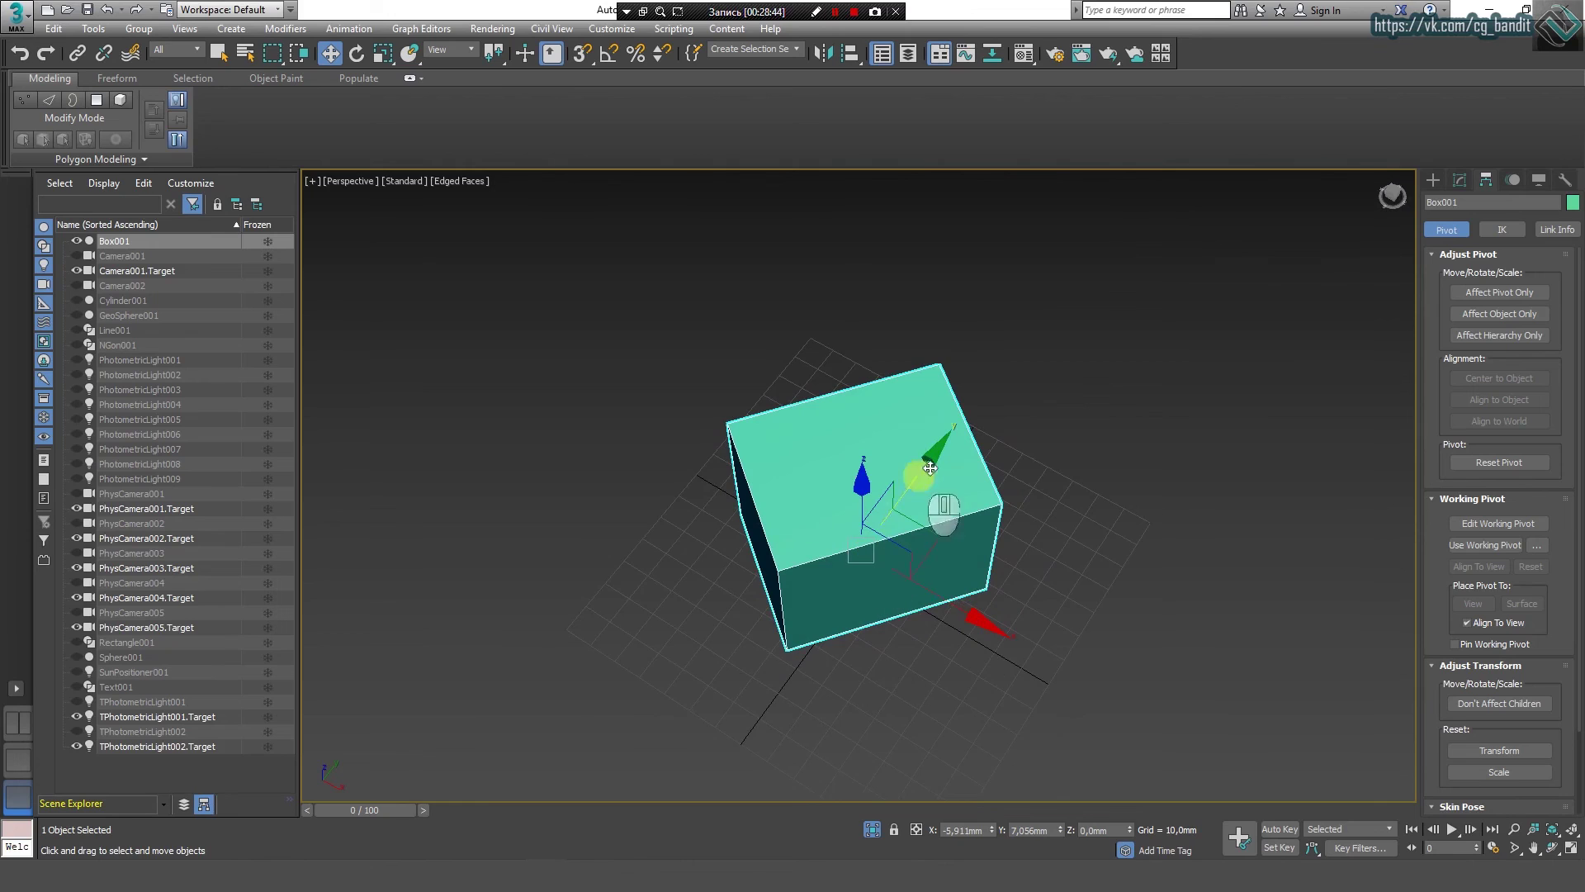
pyautogui.moveTo(925, 589); pyautogui.dragTo(714, 478)
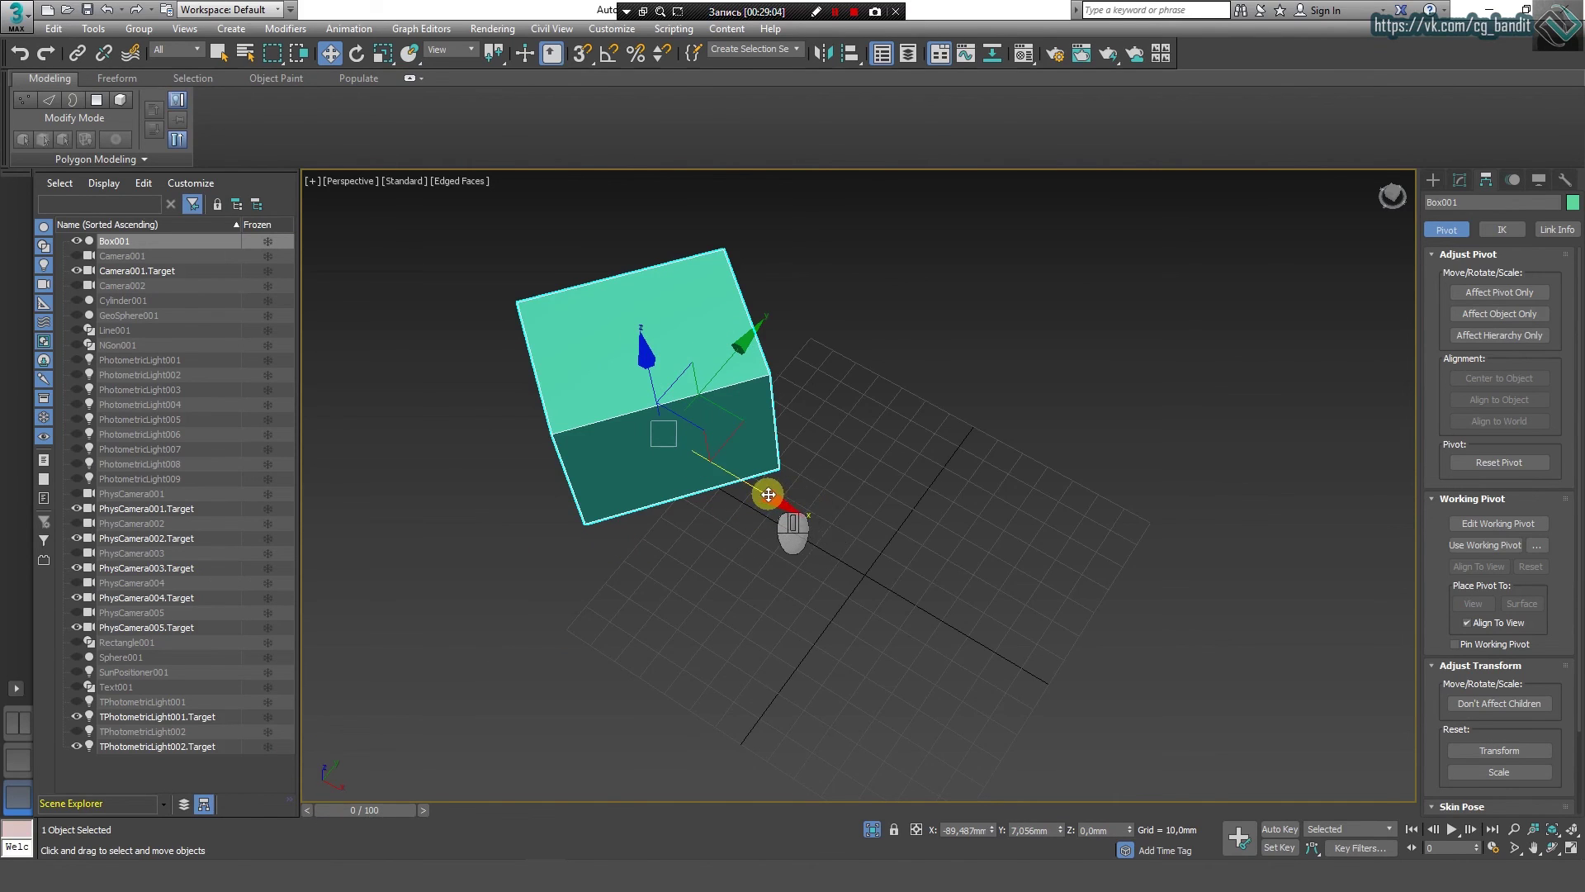
# Step: Move the box along X to about -56 mm and, in the Top view, along Y to about 12 mm
pyautogui.moveTo(769, 494); pyautogui.dragTo(824, 541)
pyautogui.press('t')
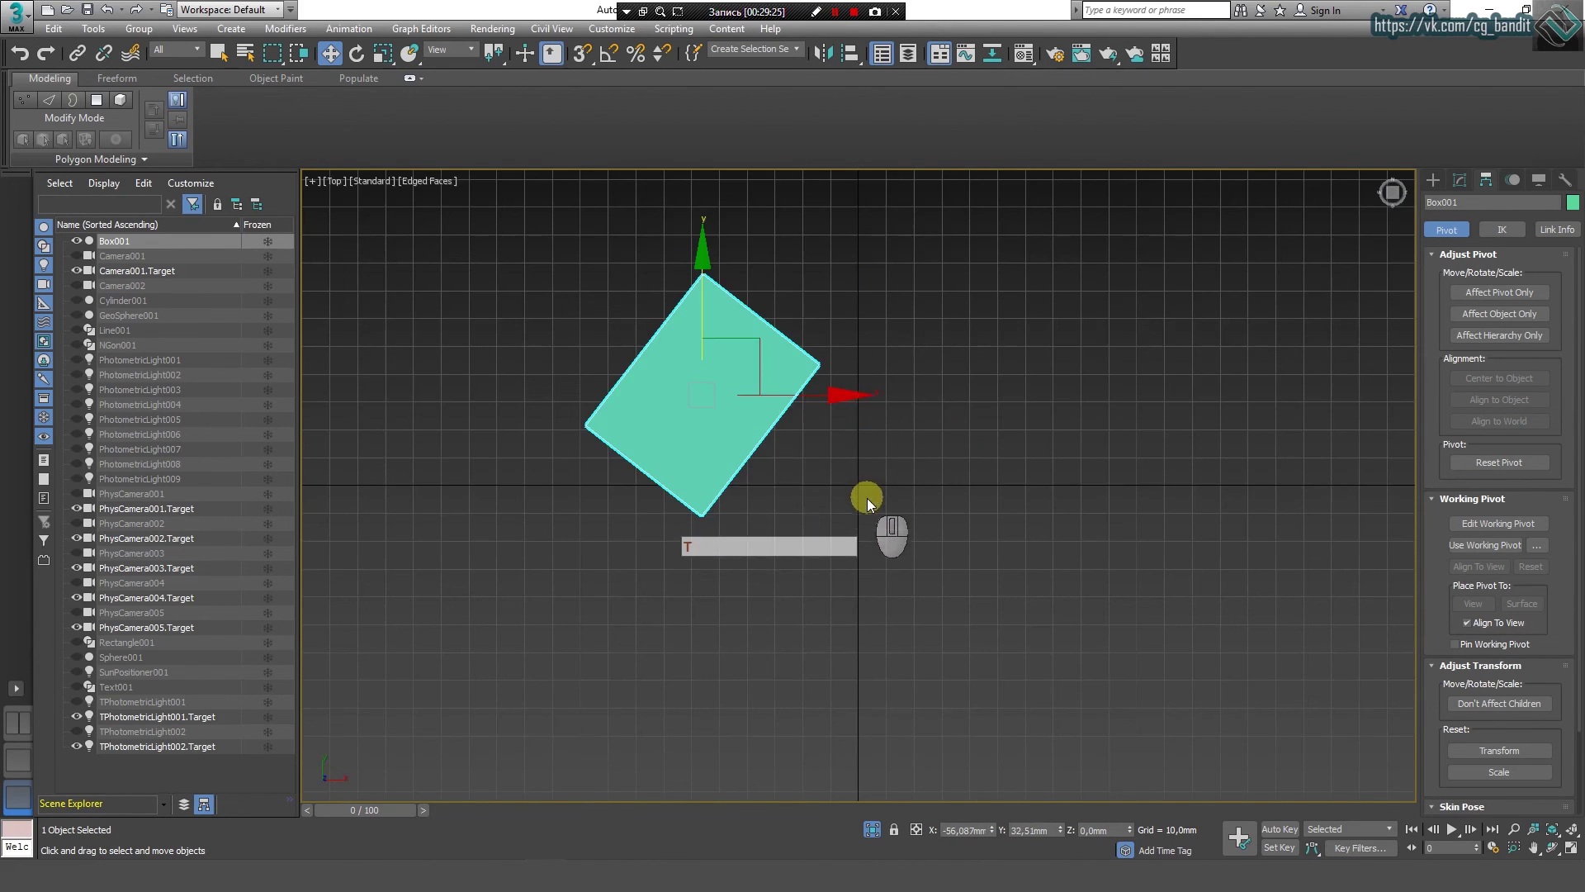
pyautogui.moveTo(864, 500); pyautogui.dragTo(783, 322, button='middle')
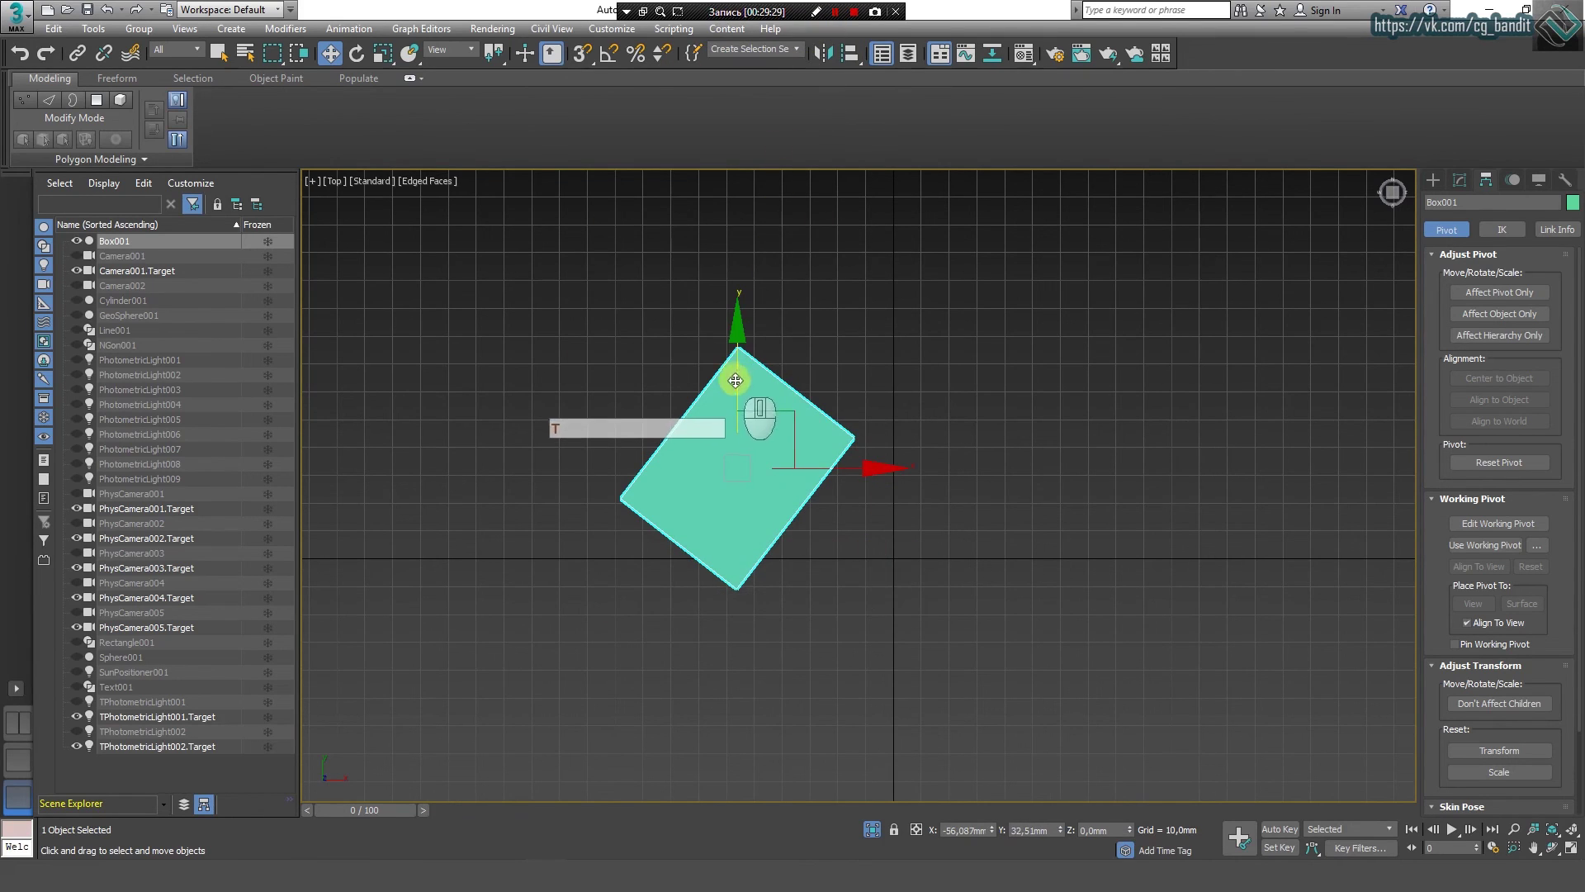
pyautogui.moveTo(733, 365); pyautogui.dragTo(739, 423)
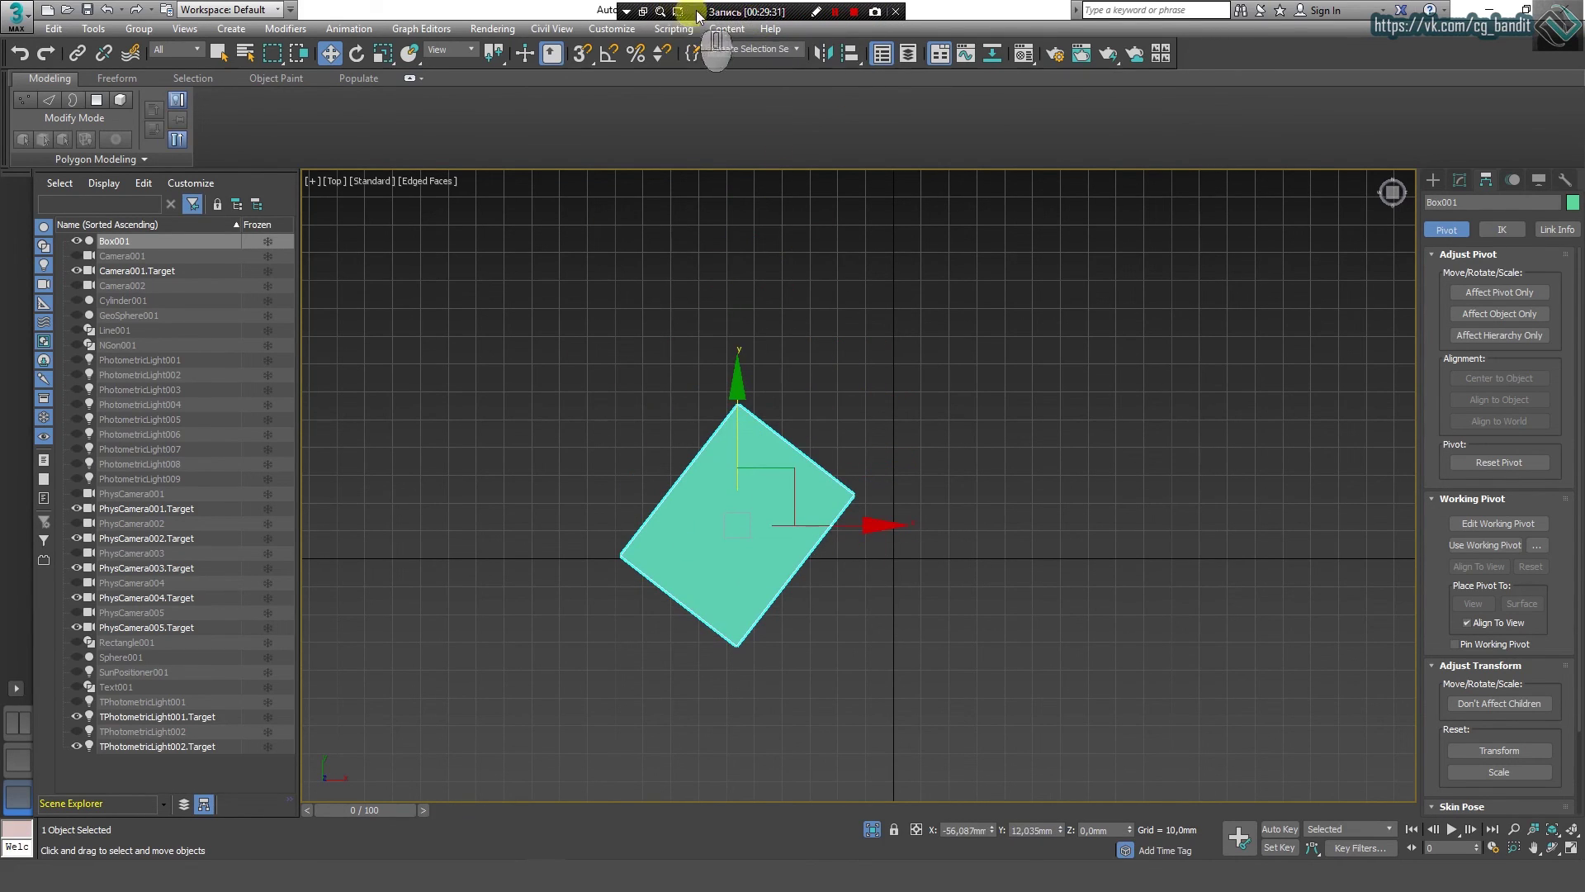
pyautogui.click(815, 11)
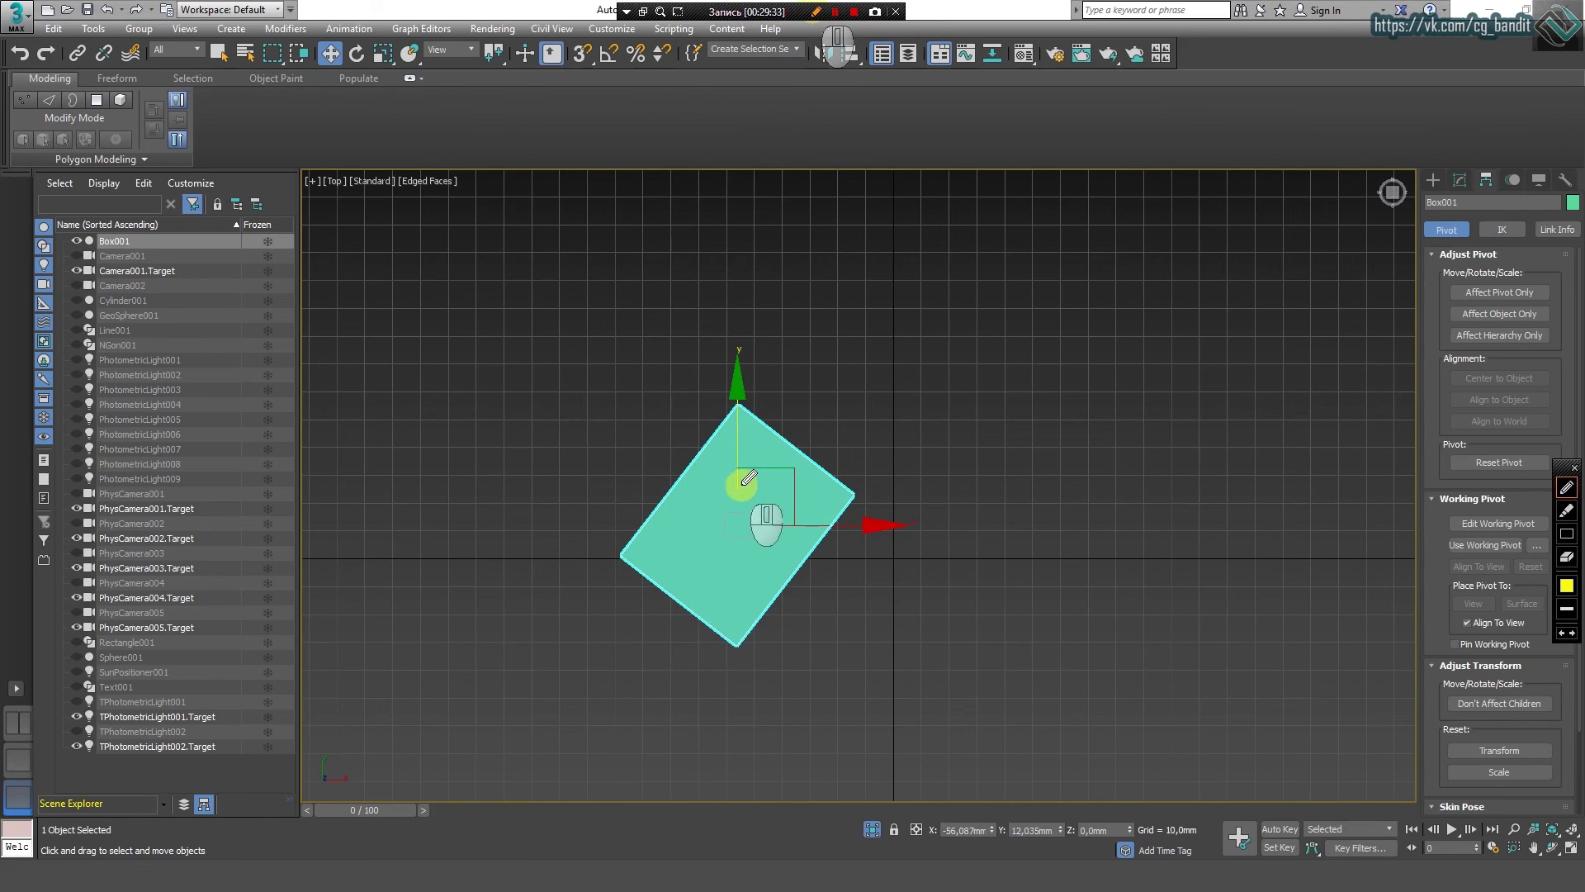
pyautogui.moveTo(740, 487)
pyautogui.mouseDown()
pyautogui.moveTo(718, 202)
pyautogui.moveTo(749, 250)
pyautogui.mouseUp()
pyautogui.moveTo(740, 522)
pyautogui.mouseDown()
pyautogui.moveTo(1221, 505)
pyautogui.moveTo(1187, 518)
pyautogui.mouseUp()
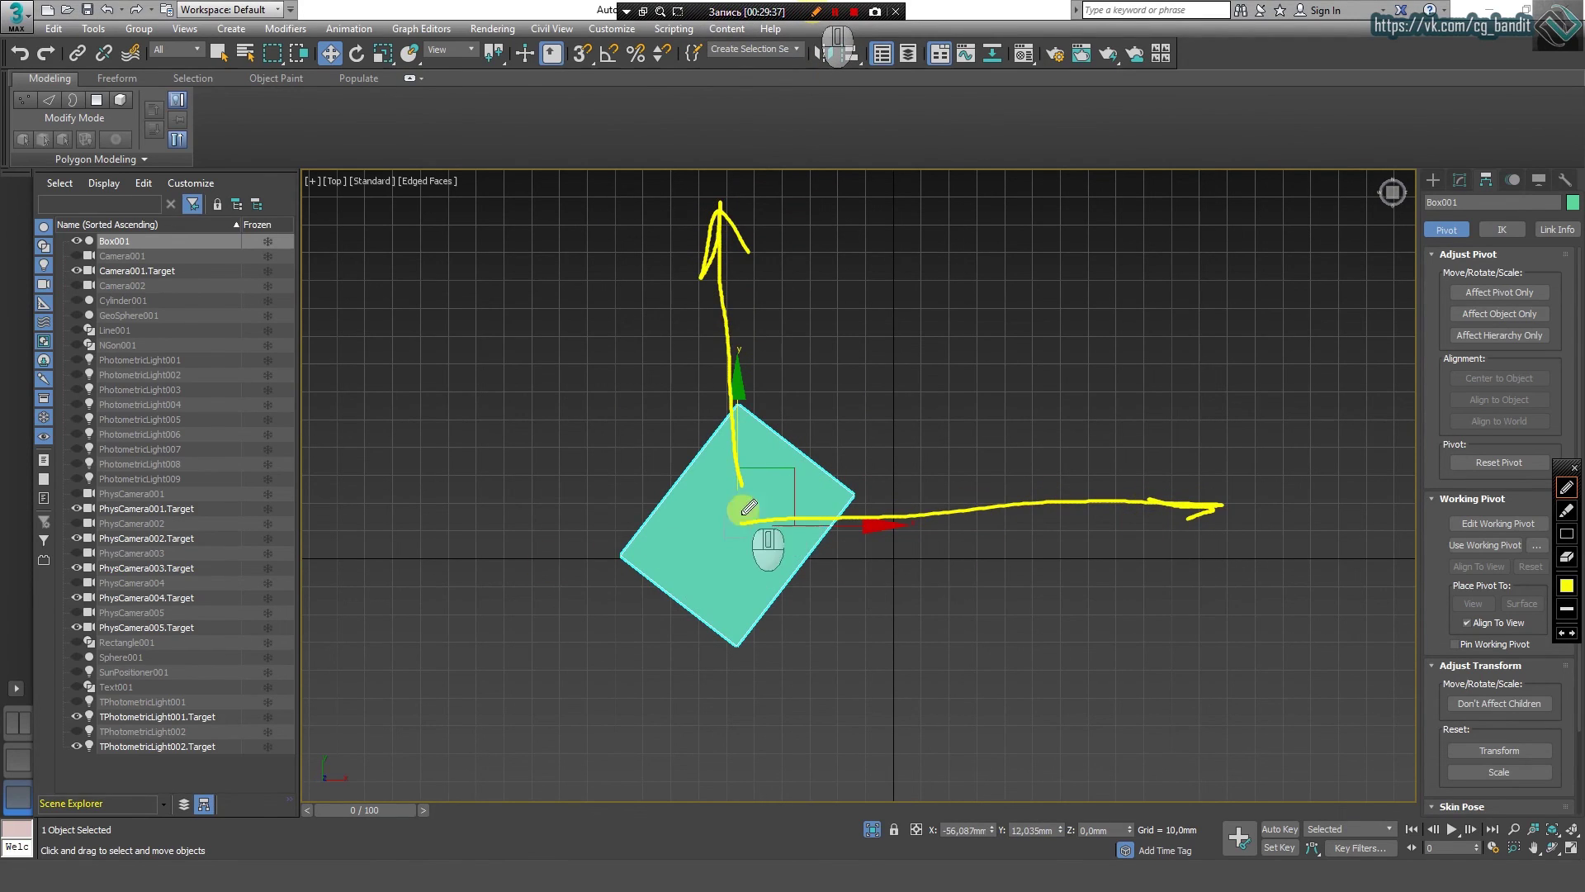
pyautogui.moveTo(740, 528)
pyautogui.mouseDown()
pyautogui.moveTo(983, 207)
pyautogui.moveTo(919, 258)
pyautogui.mouseUp()
pyautogui.moveTo(987, 207); pyautogui.dragTo(973, 273)
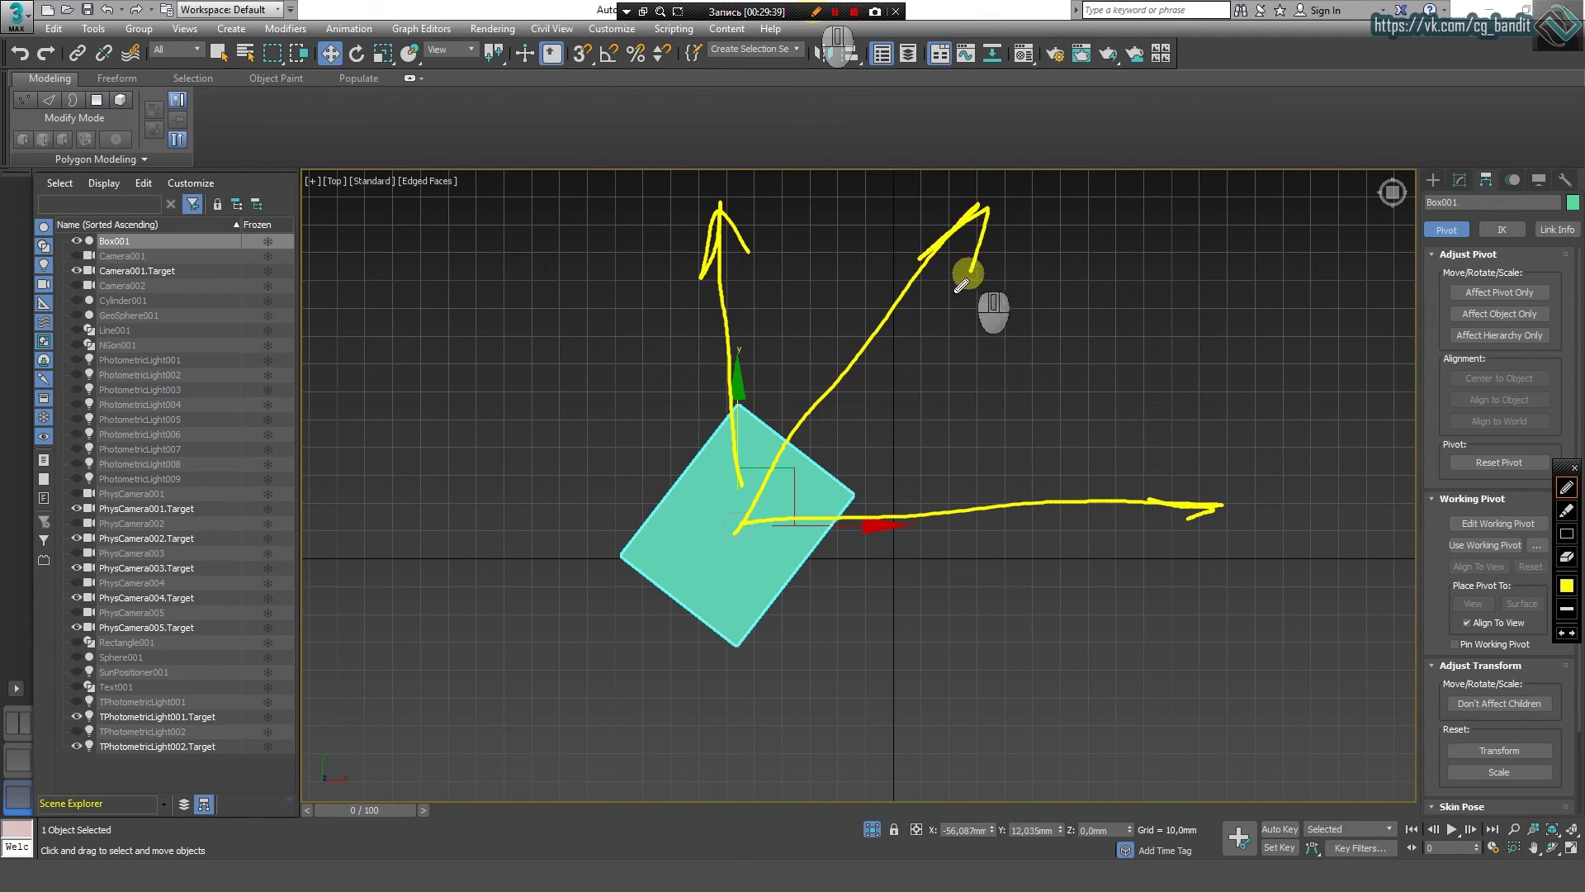
pyautogui.moveTo(745, 525); pyautogui.dragTo(359, 269)
pyautogui.moveTo(360, 273)
pyautogui.mouseDown()
pyautogui.moveTo(480, 369)
pyautogui.moveTo(554, 300)
pyautogui.mouseUp()
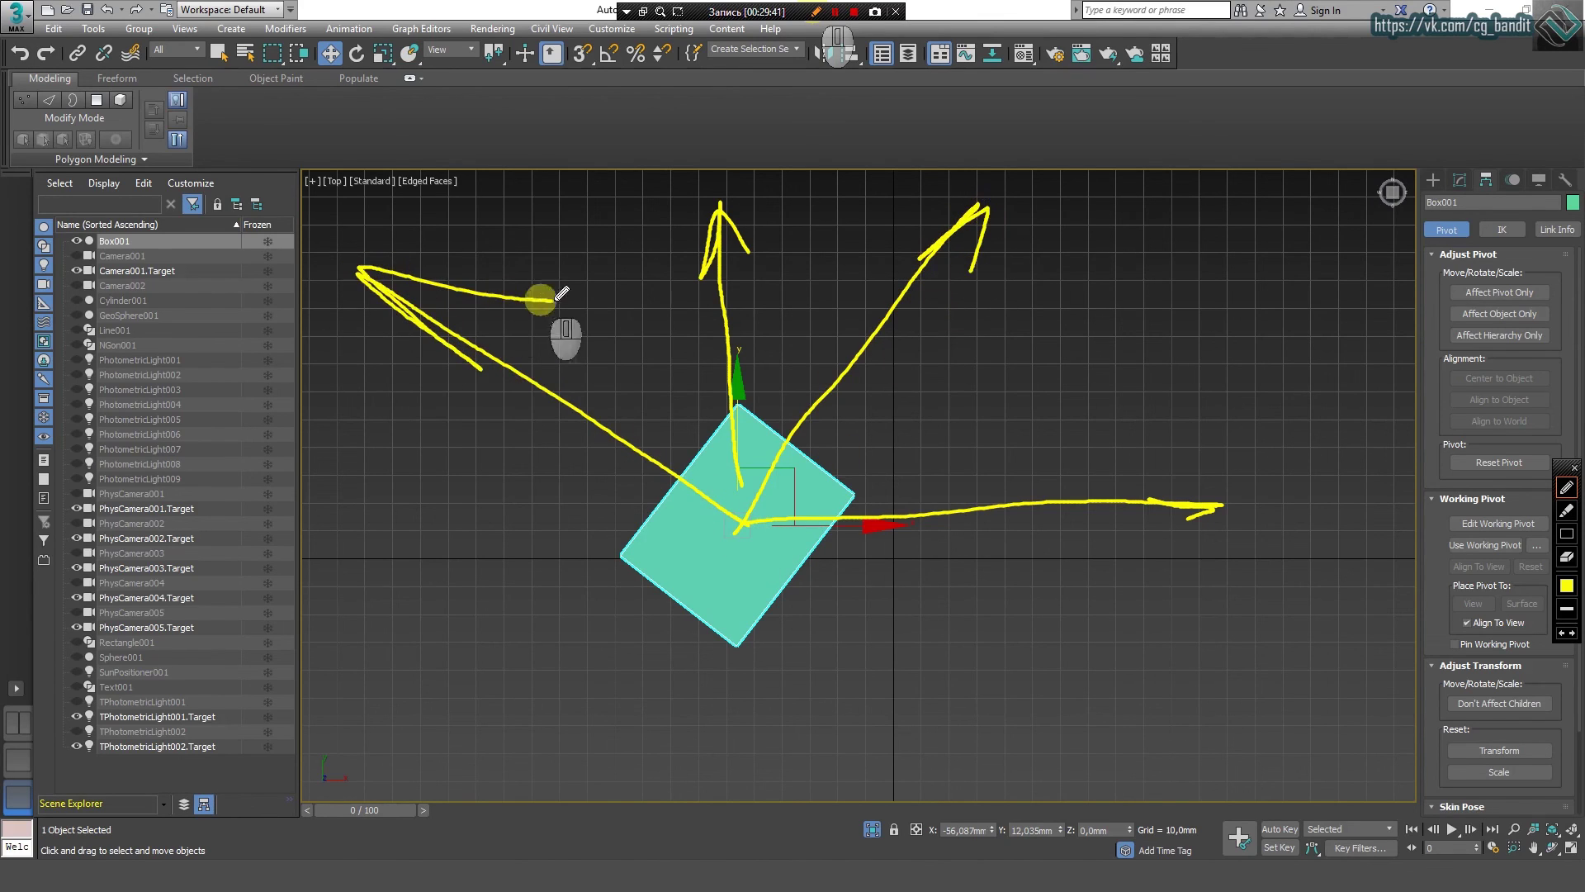
pyautogui.moveTo(733, 513)
pyautogui.mouseDown()
pyautogui.moveTo(1300, 747)
pyautogui.moveTo(1159, 682)
pyautogui.mouseUp()
pyautogui.moveTo(1277, 751); pyautogui.dragTo(1168, 761)
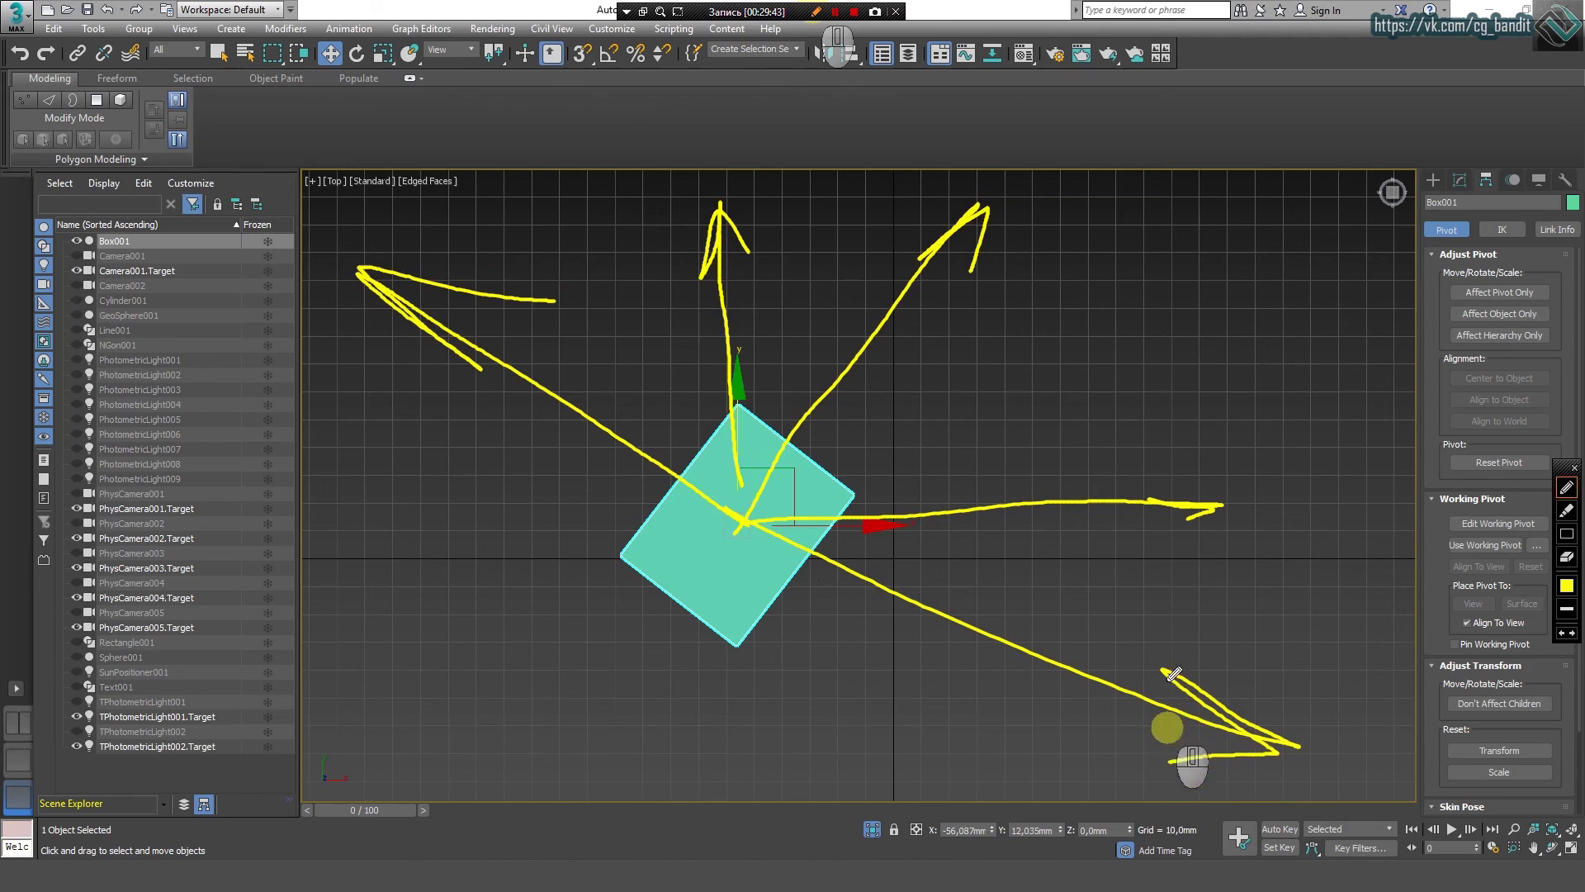
pyautogui.press('Escape')
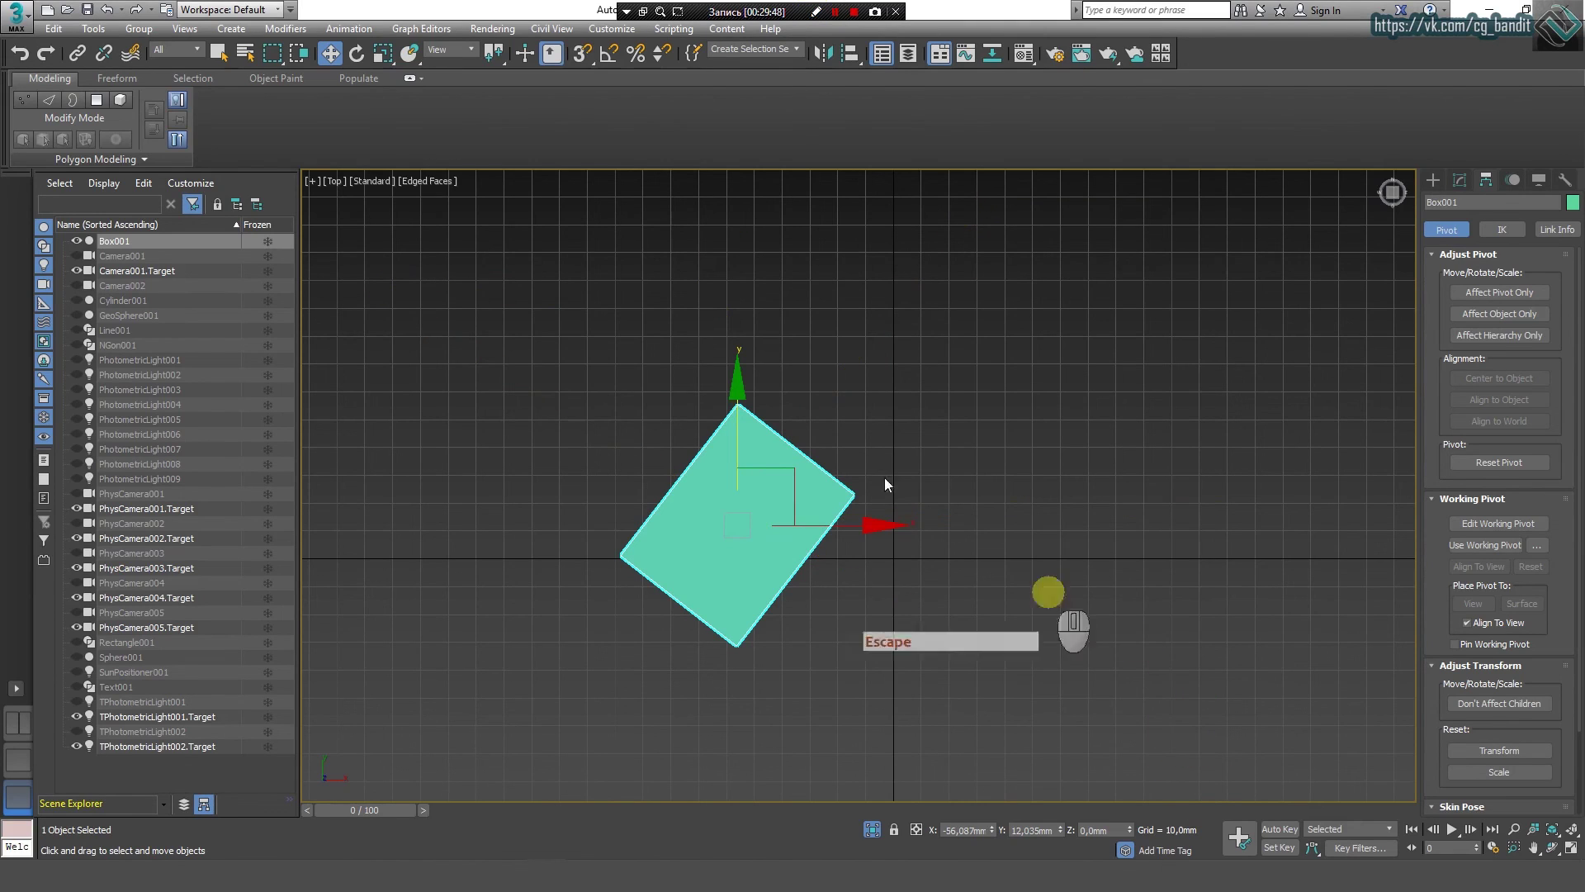
# Step: Change the Move tool's reference coordinate system from View to Local
pyautogui.click(458, 51)
pyautogui.click(437, 107)
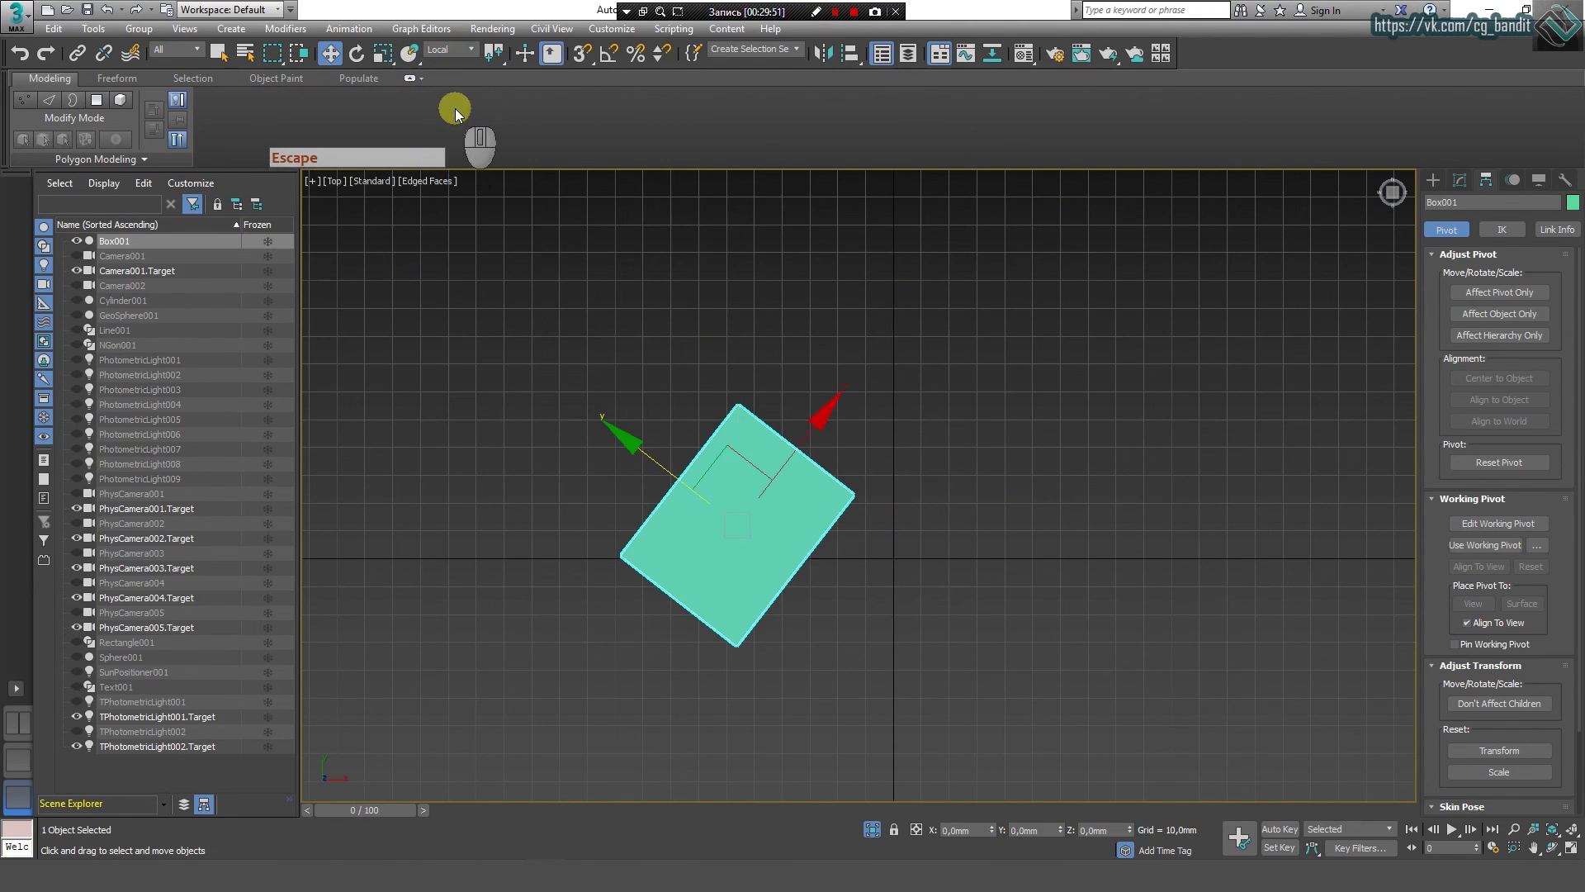
pyautogui.click(450, 52)
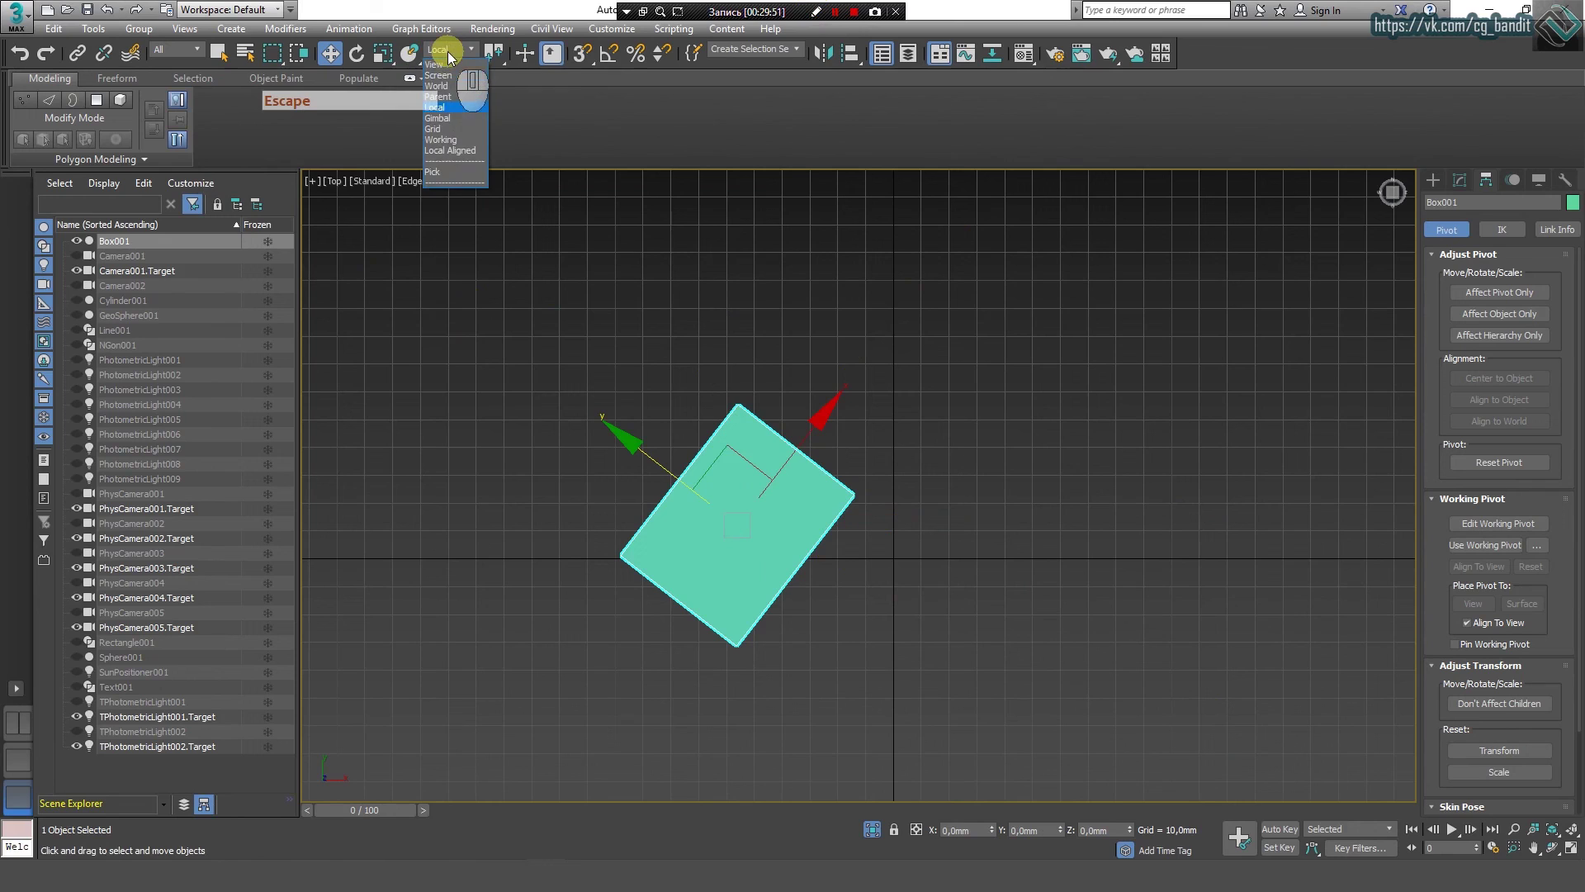
pyautogui.click(443, 109)
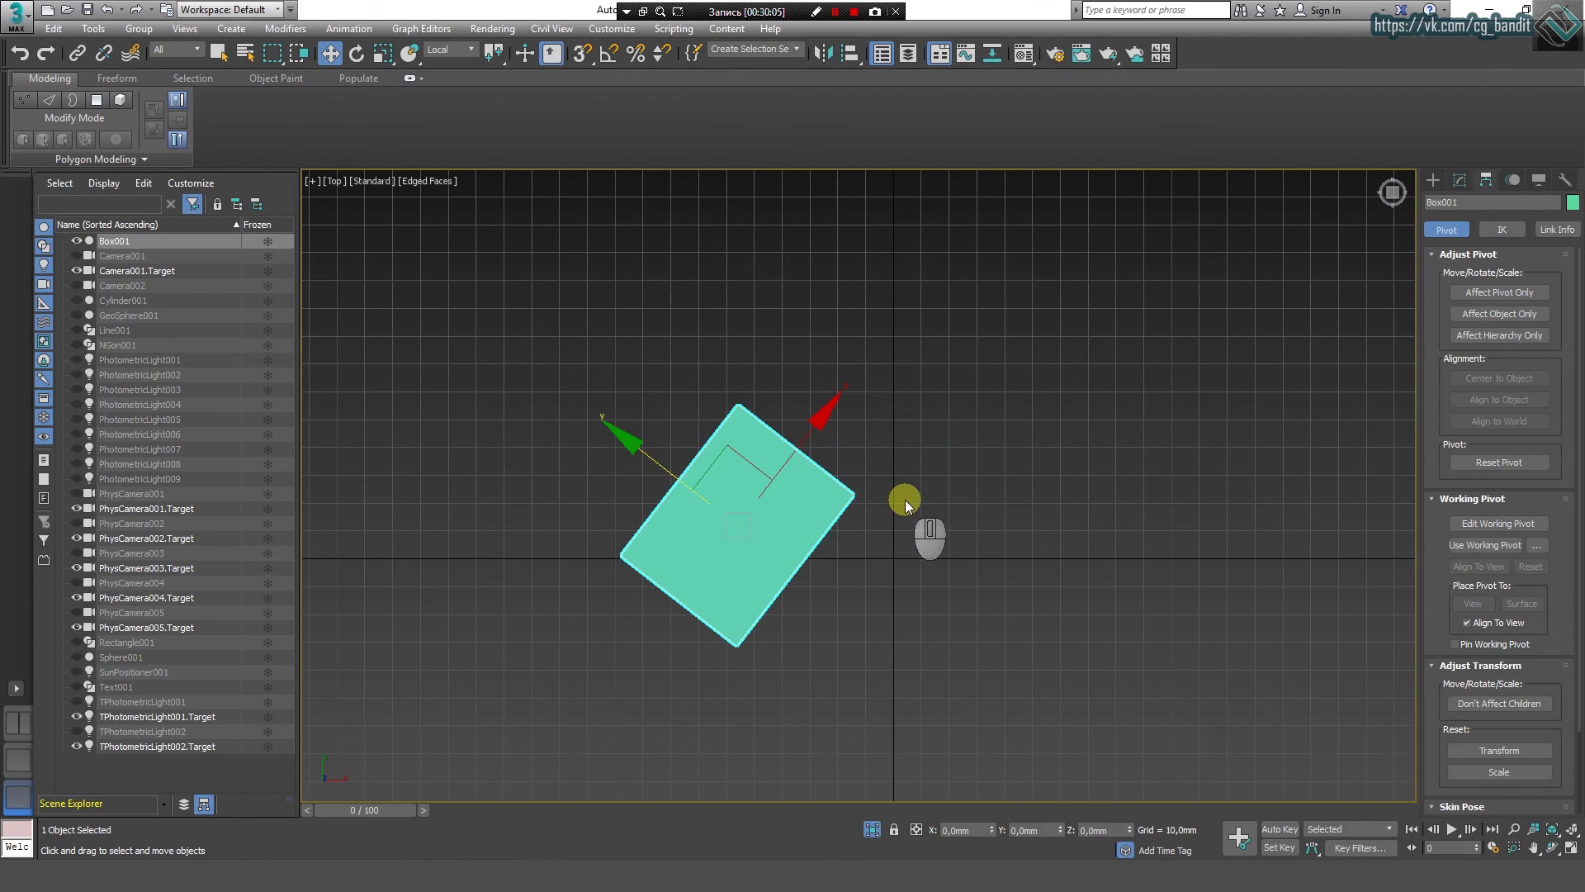
# Step: Move the box along its local X and Y axes to about X -4 mm, Y 1 mm near the grid origin
pyautogui.keyDown('alt'); pyautogui.moveTo(904, 499); pyautogui.dragTo(842, 435, button='middle'); pyautogui.keyUp('alt')
pyautogui.moveTo(820, 559); pyautogui.dragTo(1037, 489)
pyautogui.press('t')
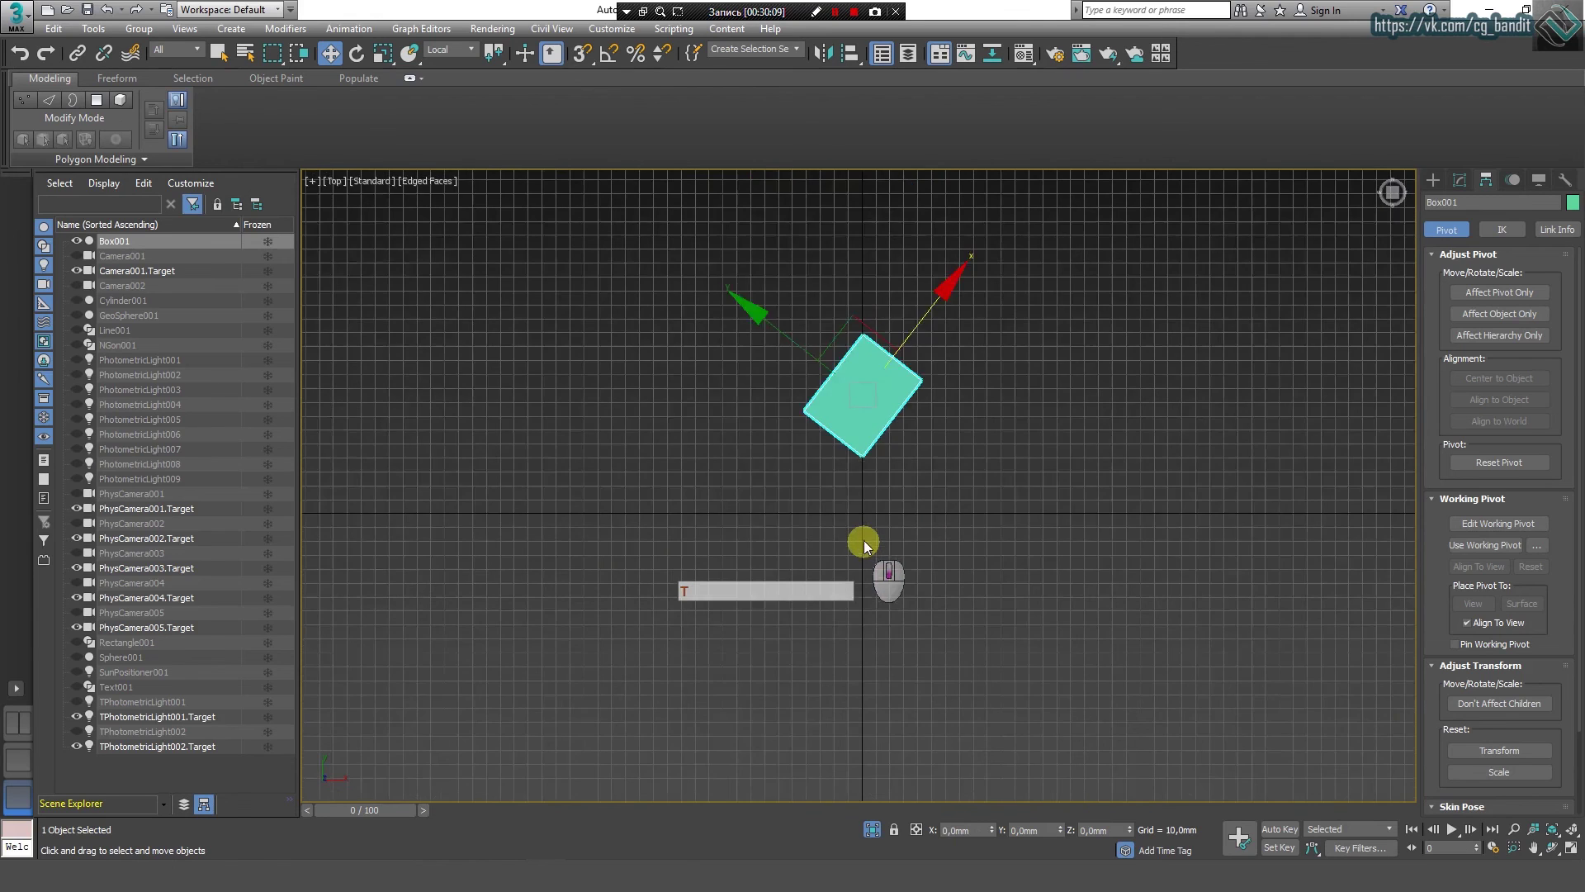
pyautogui.scroll(-3, 864, 545)
pyautogui.moveTo(931, 364); pyautogui.dragTo(917, 394)
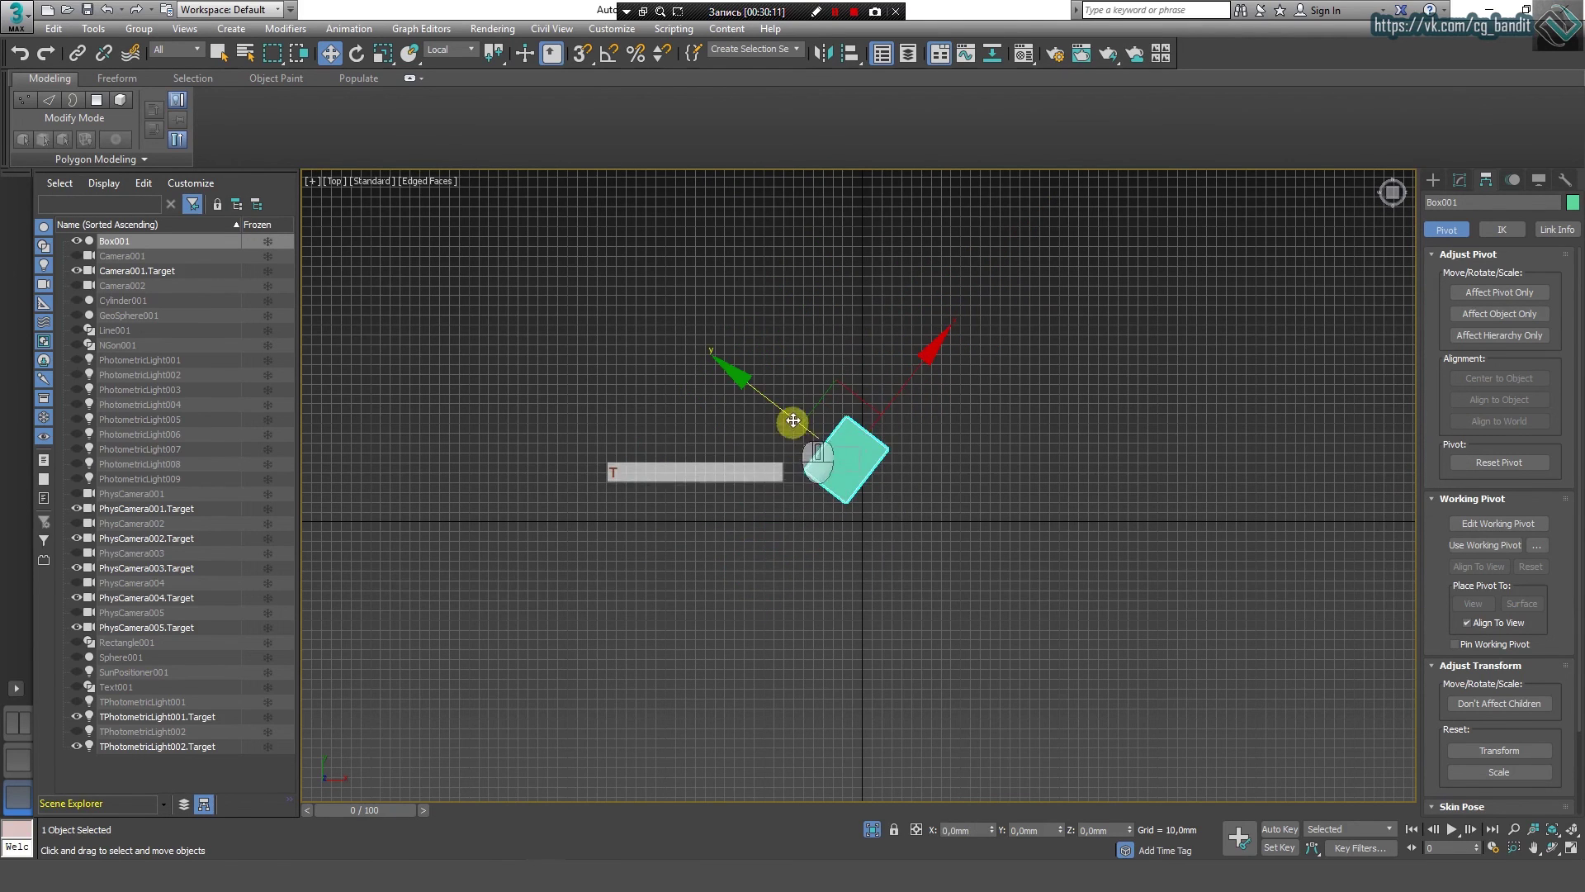
pyautogui.moveTo(794, 420); pyautogui.dragTo(923, 463)
pyautogui.moveTo(923, 463); pyautogui.dragTo(915, 502, button='middle')
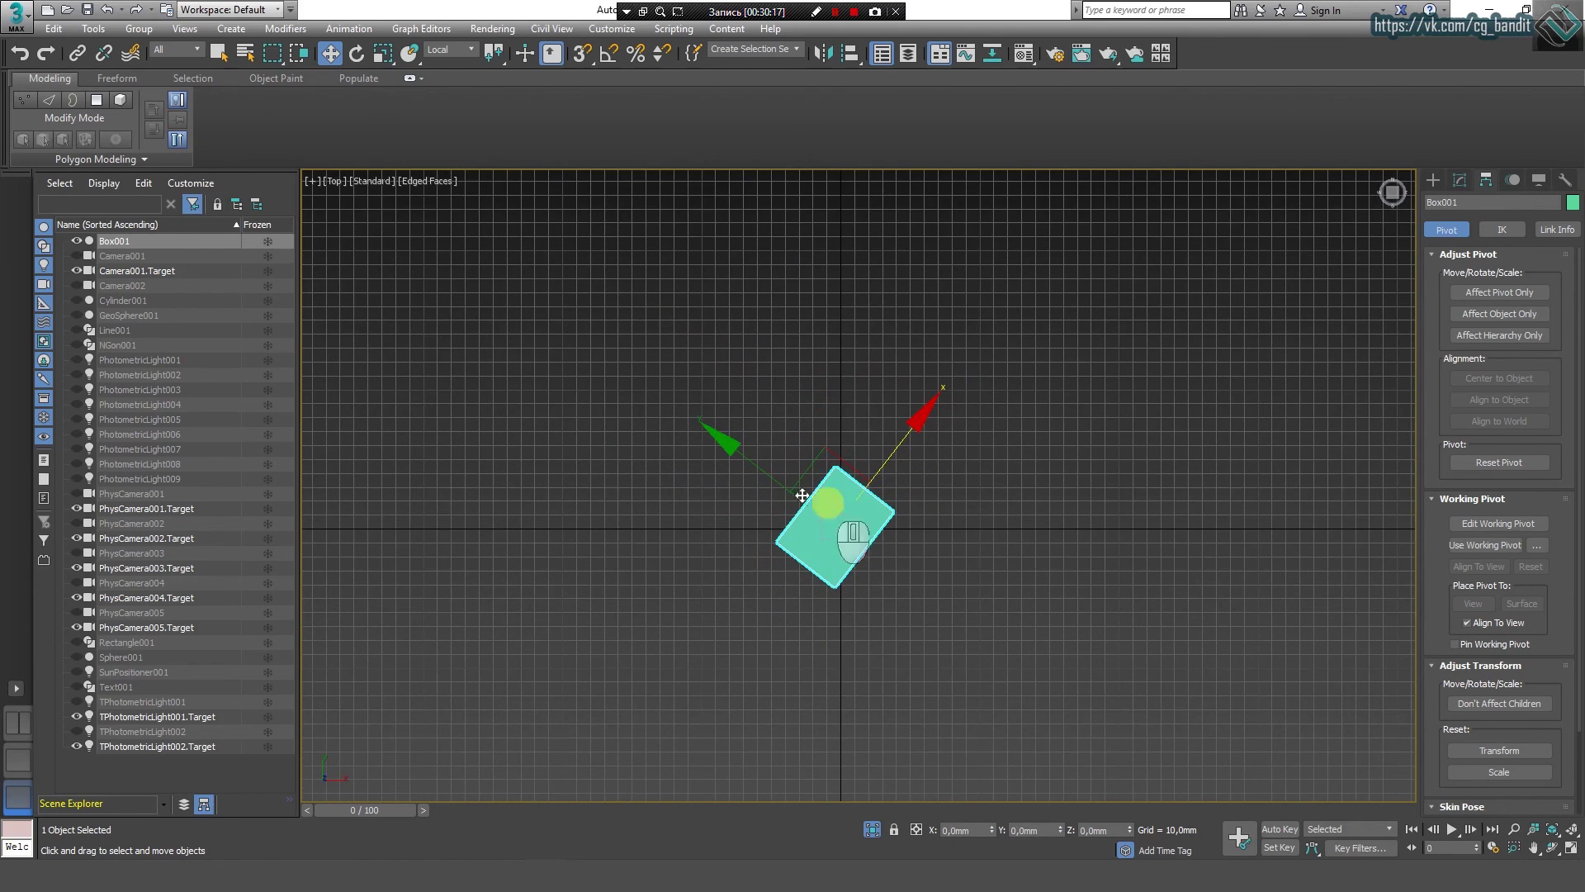
# Step: Toggle the reference coordinate system between View and Local to compare the box's move axes, ending on Local
pyautogui.click(835, 529)
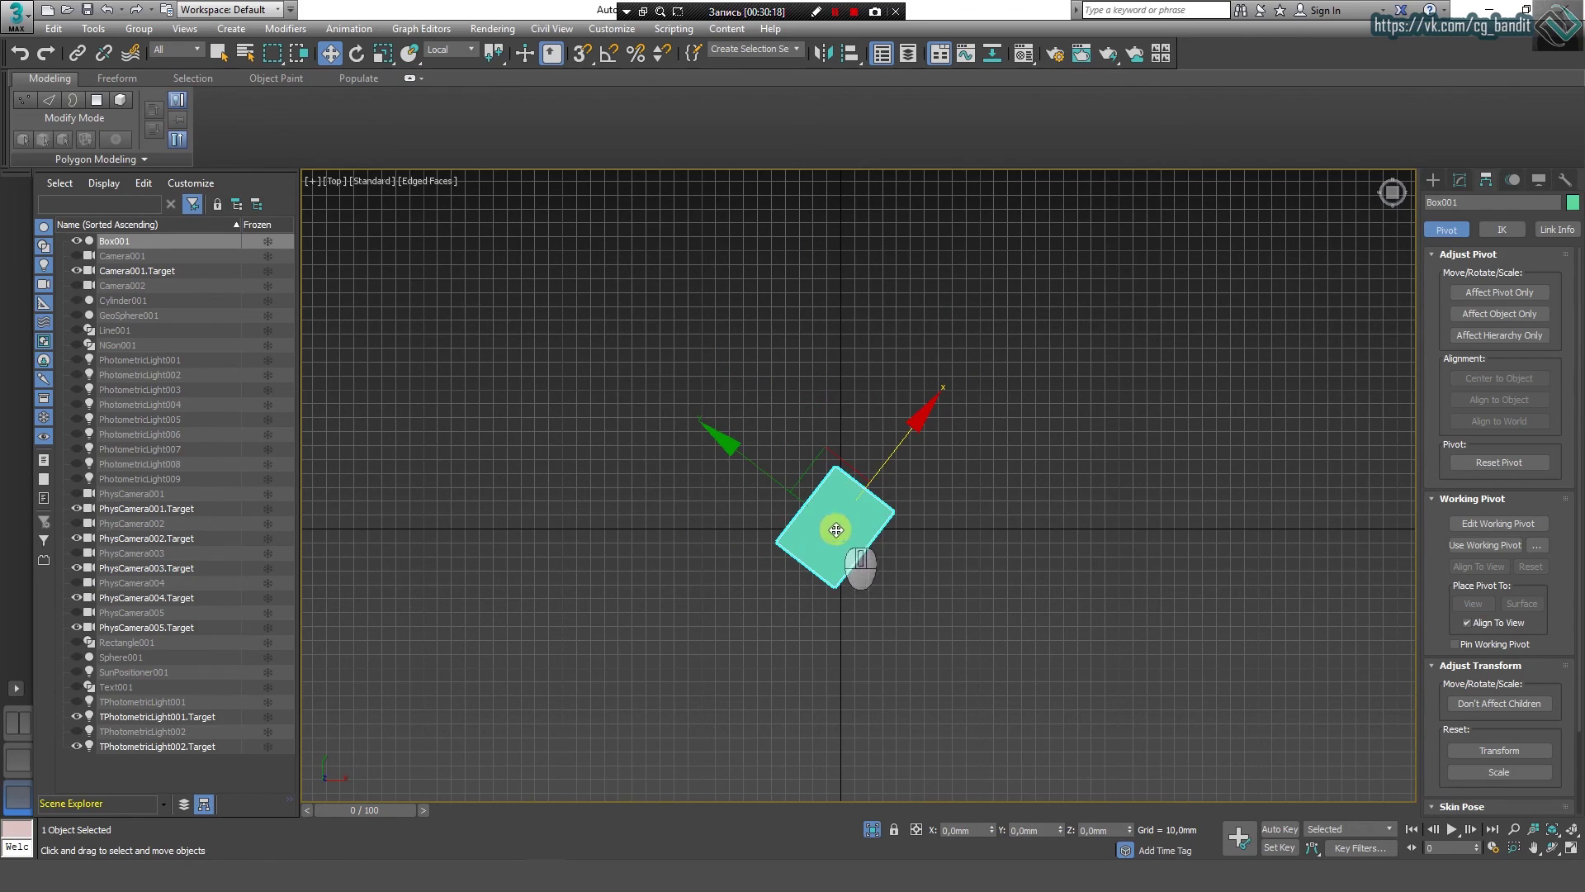
pyautogui.click(450, 50)
pyautogui.click(442, 63)
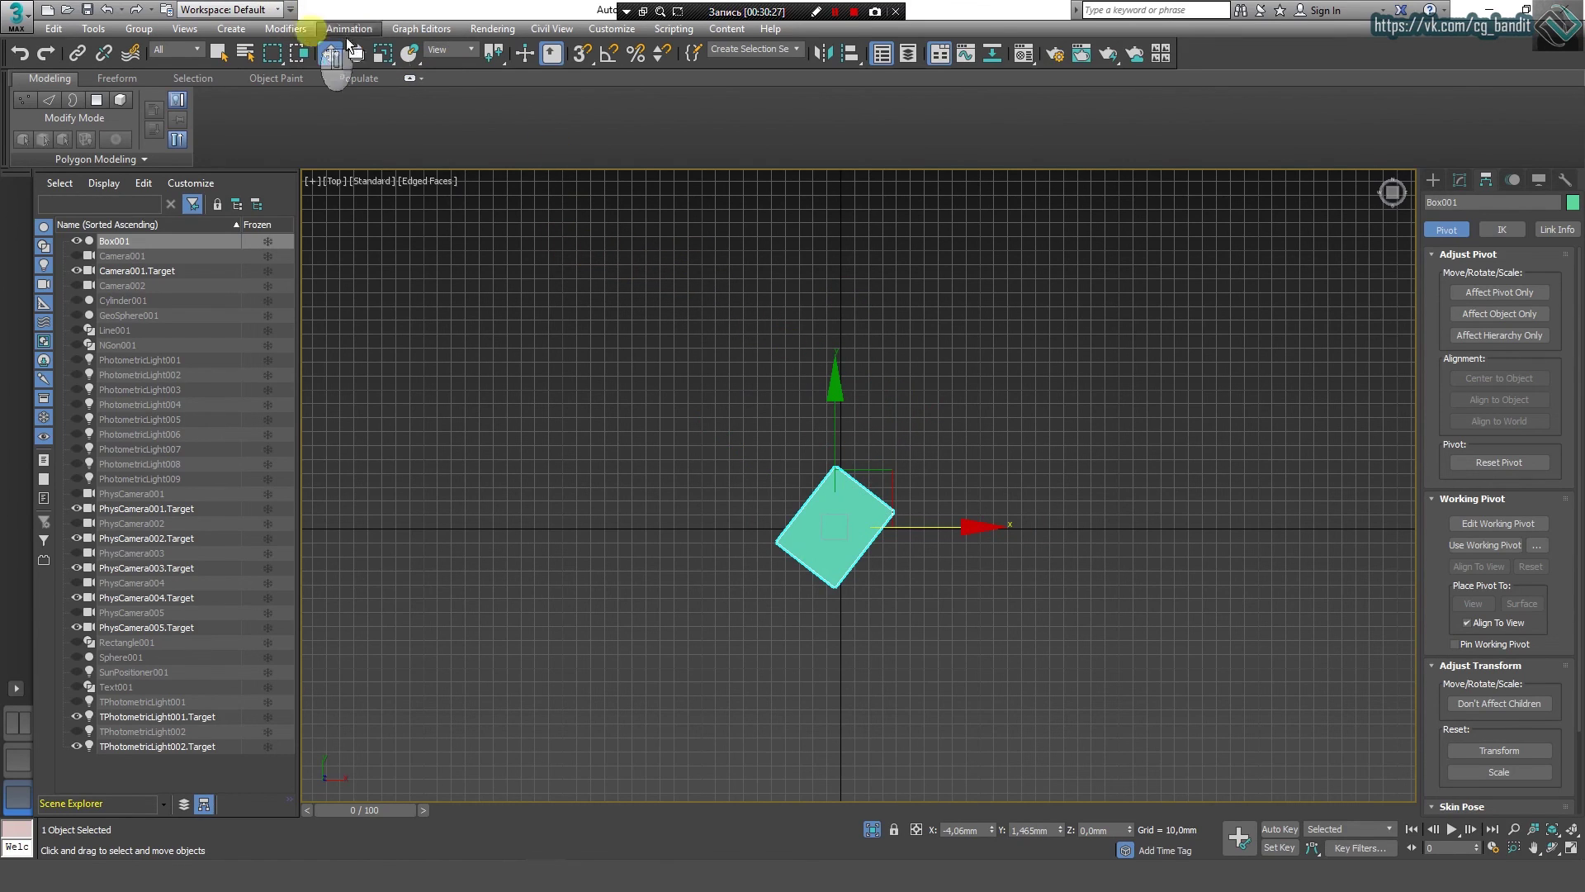
pyautogui.click(450, 50)
pyautogui.click(446, 117)
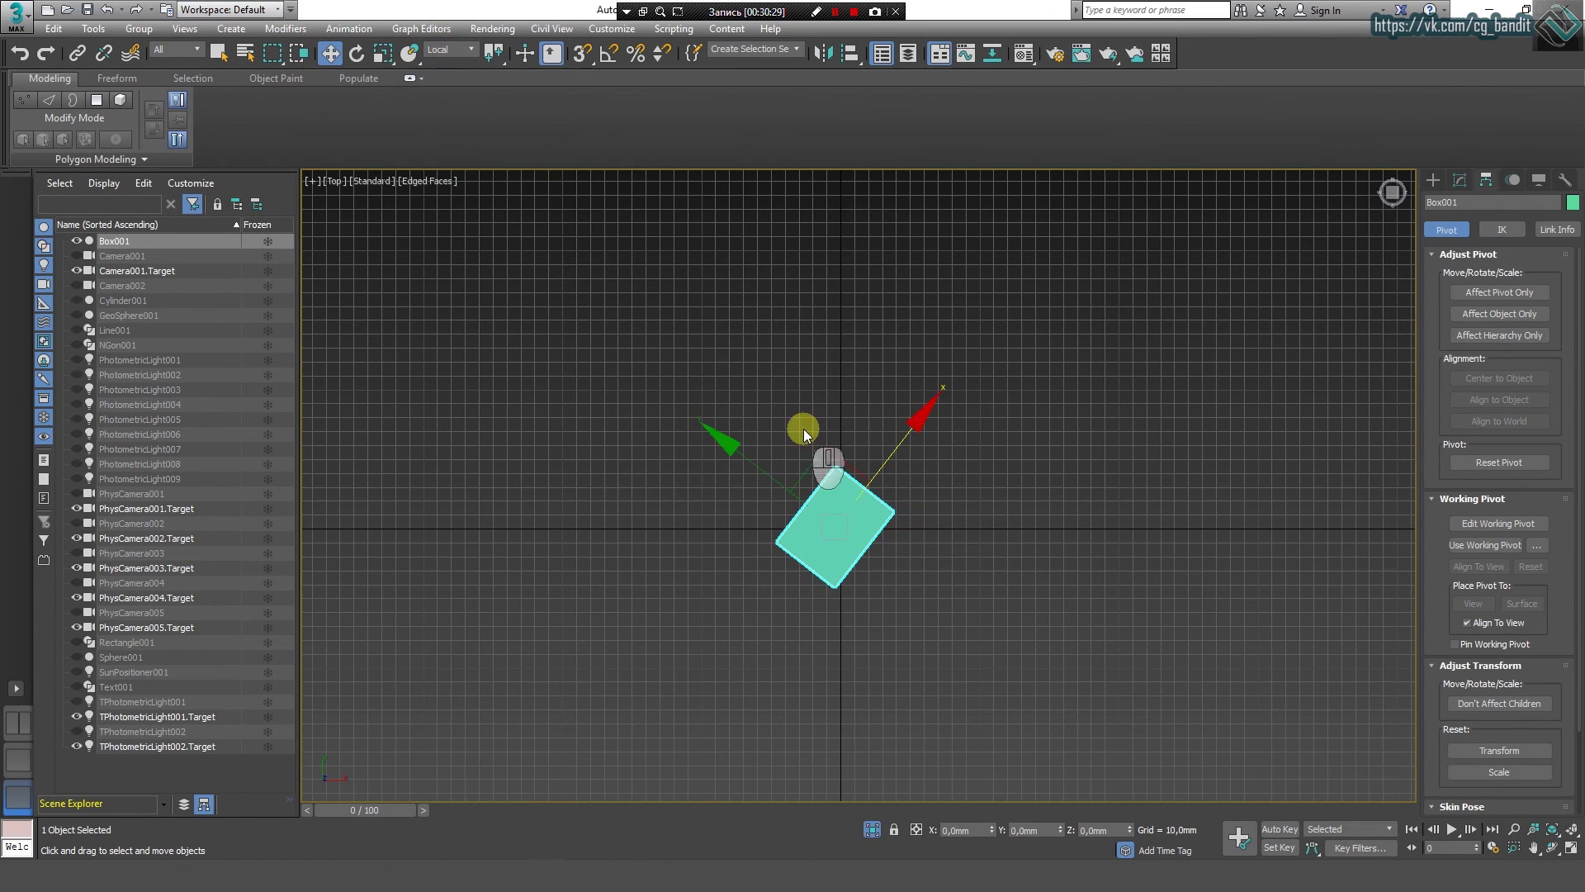
pyautogui.click(442, 50)
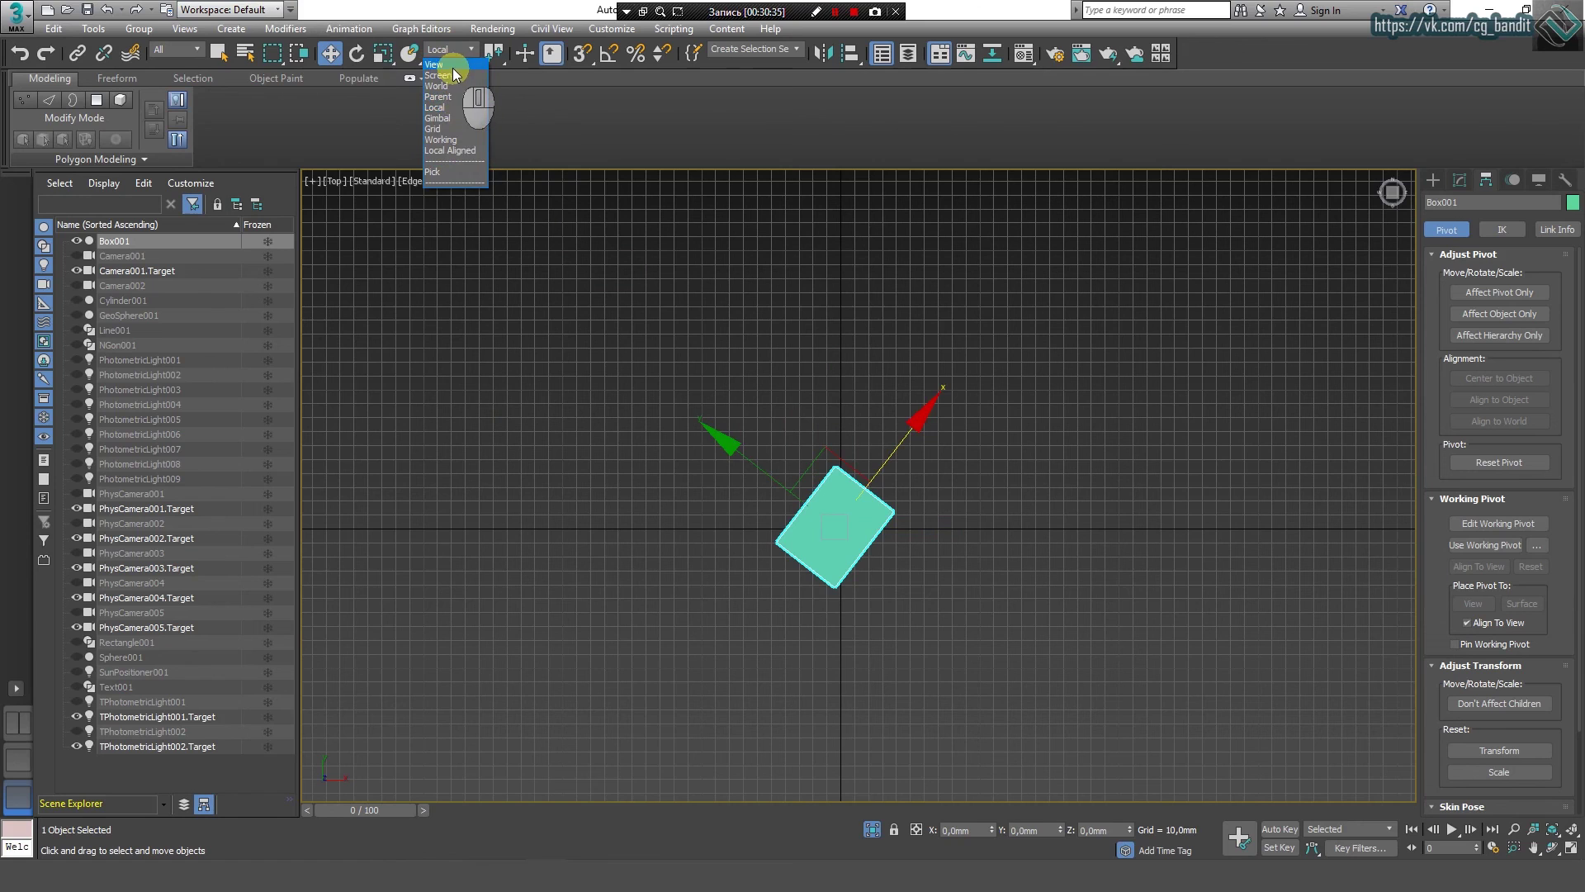
pyautogui.click(454, 68)
pyautogui.click(459, 50)
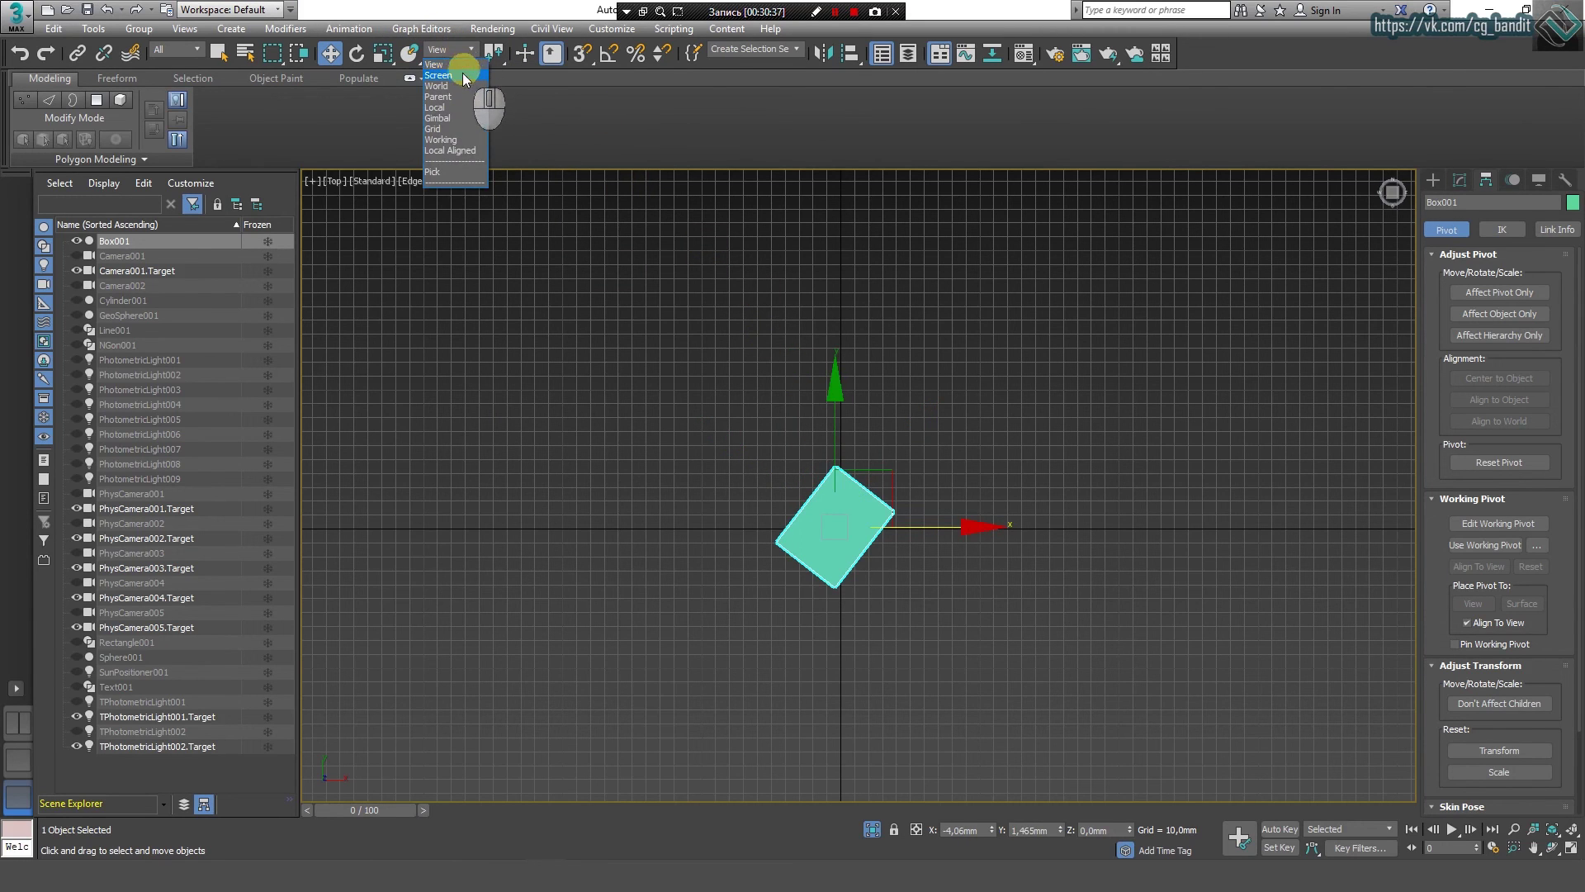
pyautogui.click(454, 107)
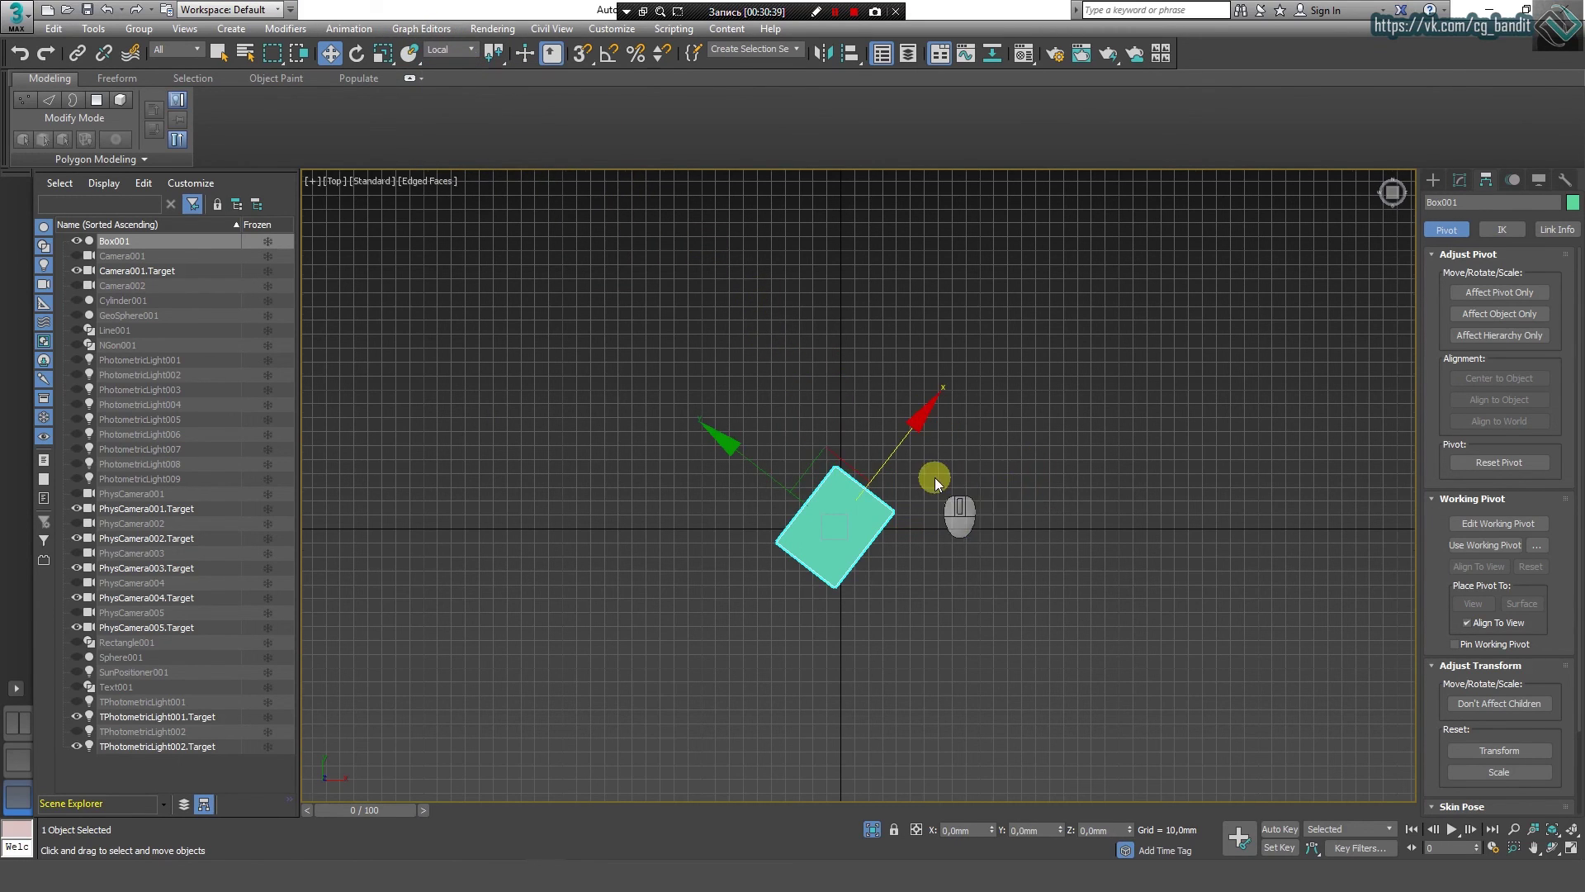
# Step: Move the box along its local X axis to about X 17 mm, Y 28 mm and show all four viewports
pyautogui.scroll(2, 923, 499)
pyautogui.keyDown('alt'); pyautogui.moveTo(922, 499); pyautogui.dragTo(899, 429, button='middle'); pyautogui.keyUp('alt')
pyautogui.keyDown('alt'); pyautogui.moveTo(849, 566); pyautogui.dragTo(887, 529, button='middle'); pyautogui.keyUp('alt')
pyautogui.hotkey('alt', 'w')
pyautogui.scroll(2, 1205, 619)
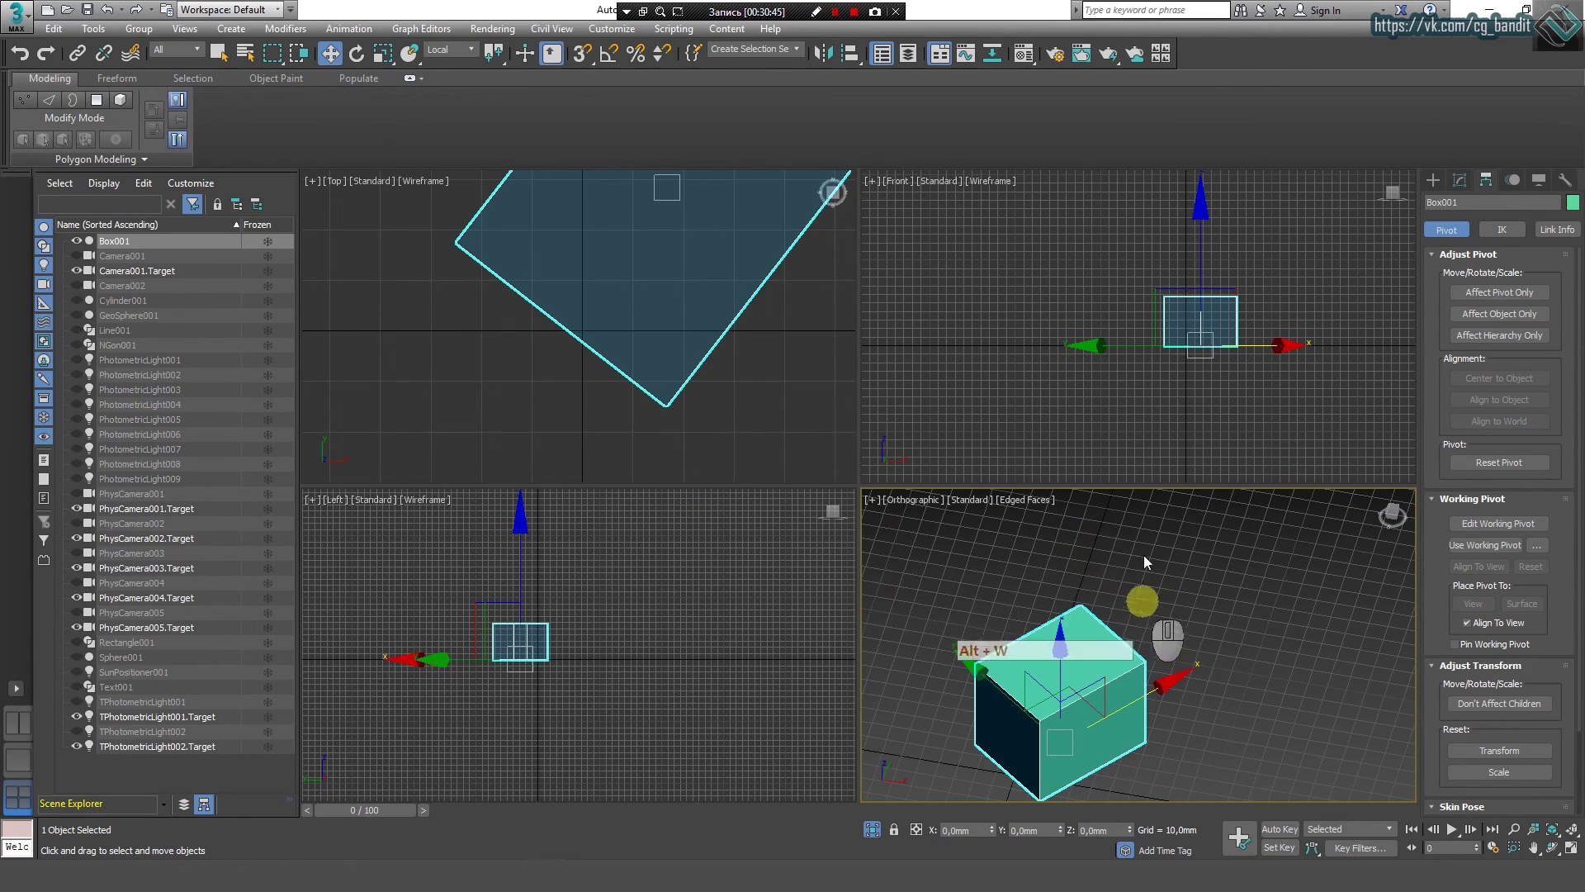
# Step: Change the Orthographic viewport to a Perspective view of the box
pyautogui.moveTo(1022, 314); pyautogui.dragTo(926, 338, button='middle')
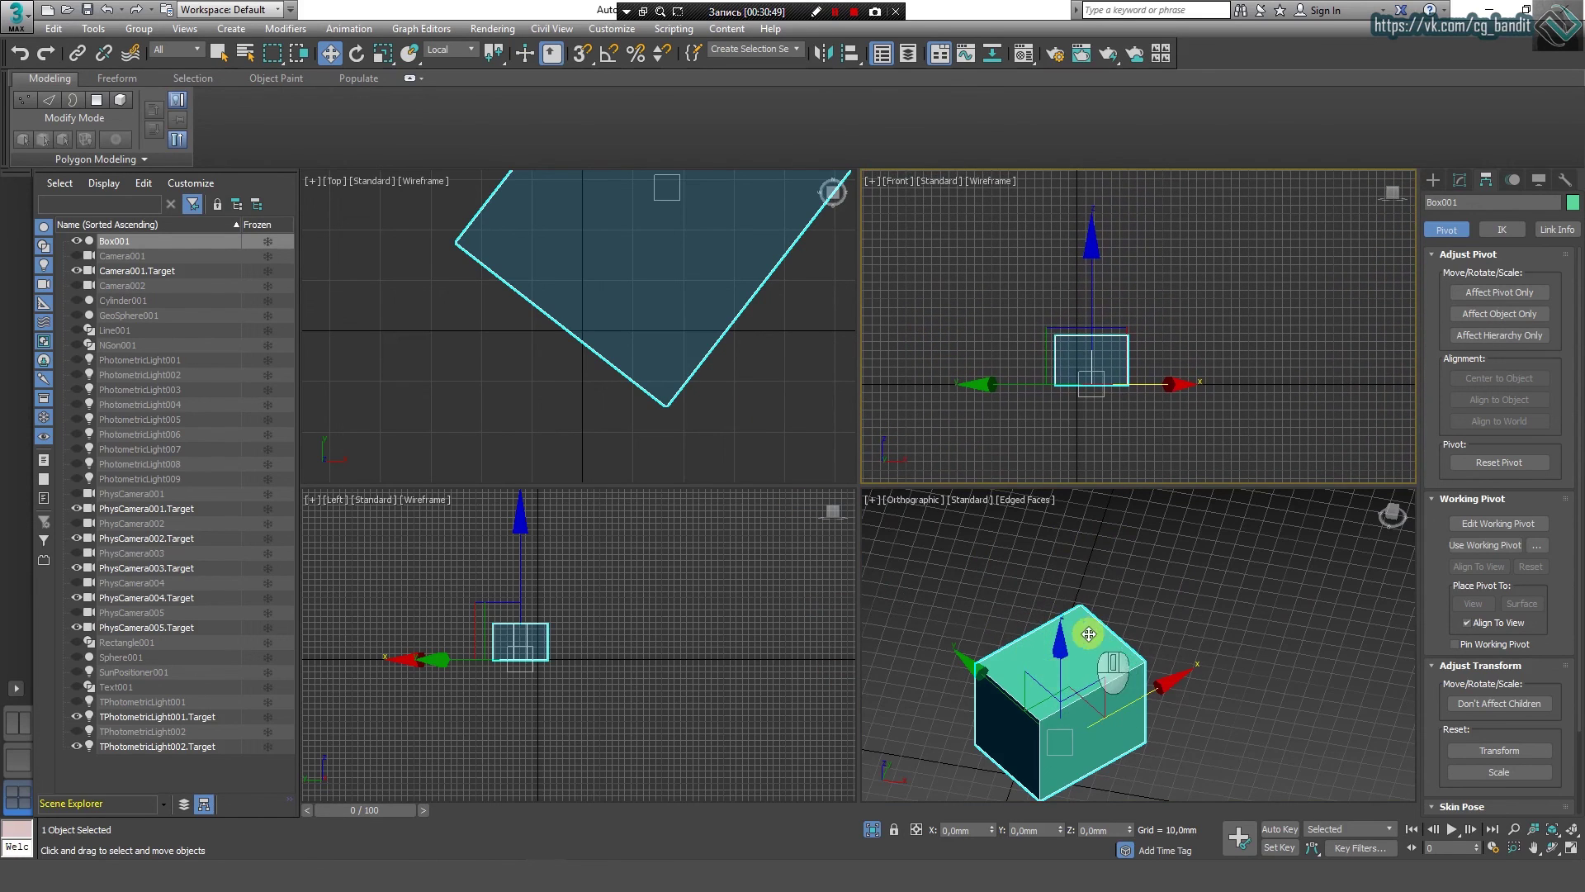
pyautogui.keyDown('alt'); pyautogui.moveTo(1087, 643); pyautogui.dragTo(1062, 614, button='middle'); pyautogui.keyUp('alt')
pyautogui.click(913, 507)
pyautogui.click(970, 551)
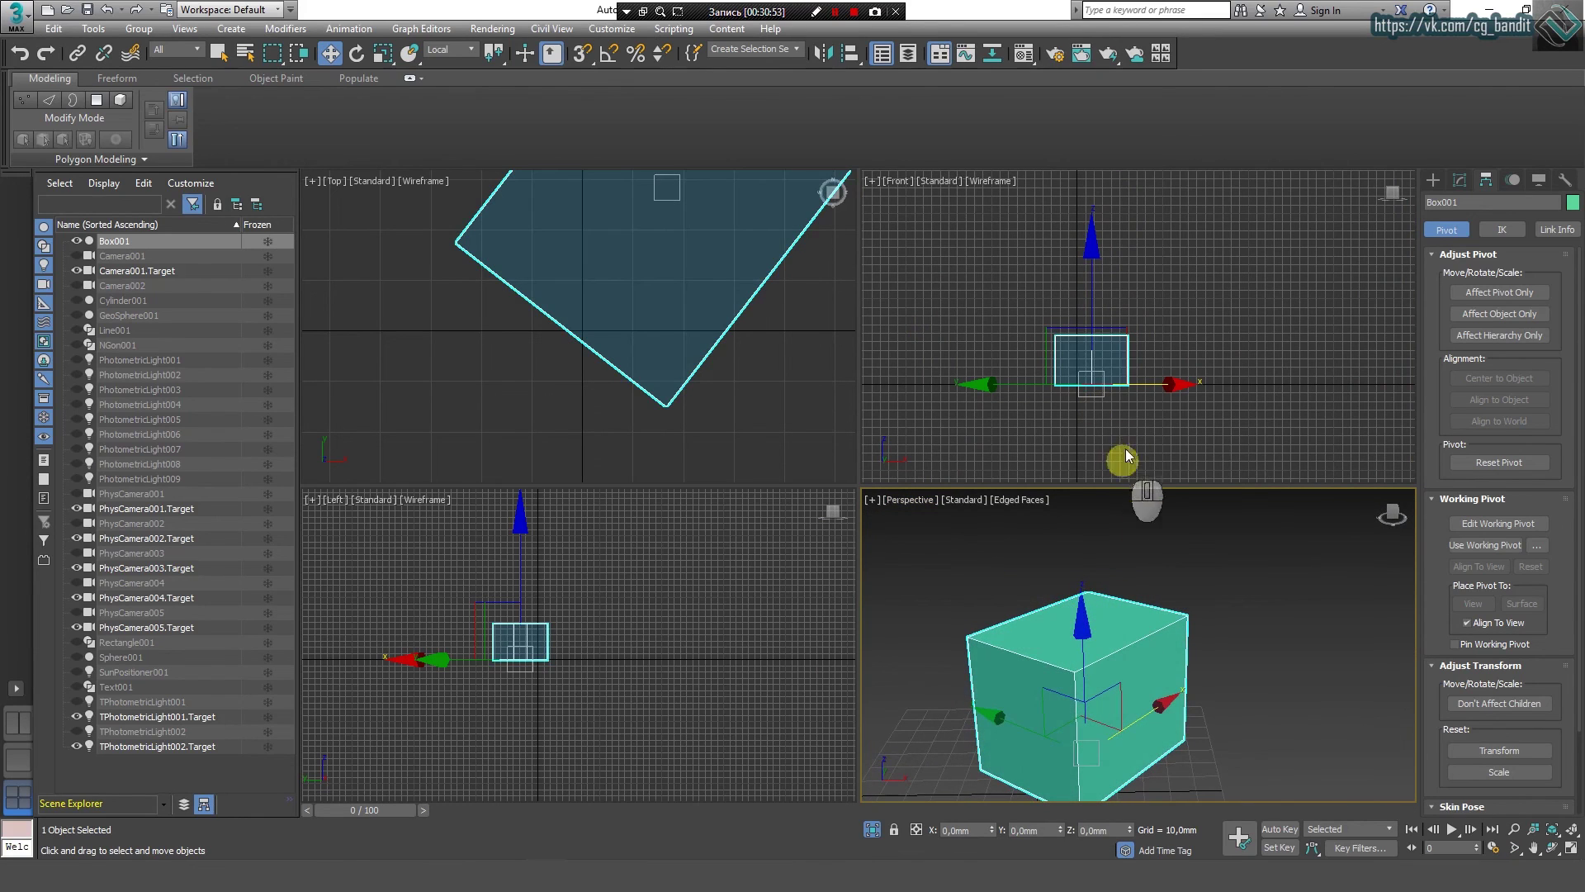
# Step: Activate the Front viewport and set the reference coordinate system to View
pyautogui.middleClick(1096, 281)
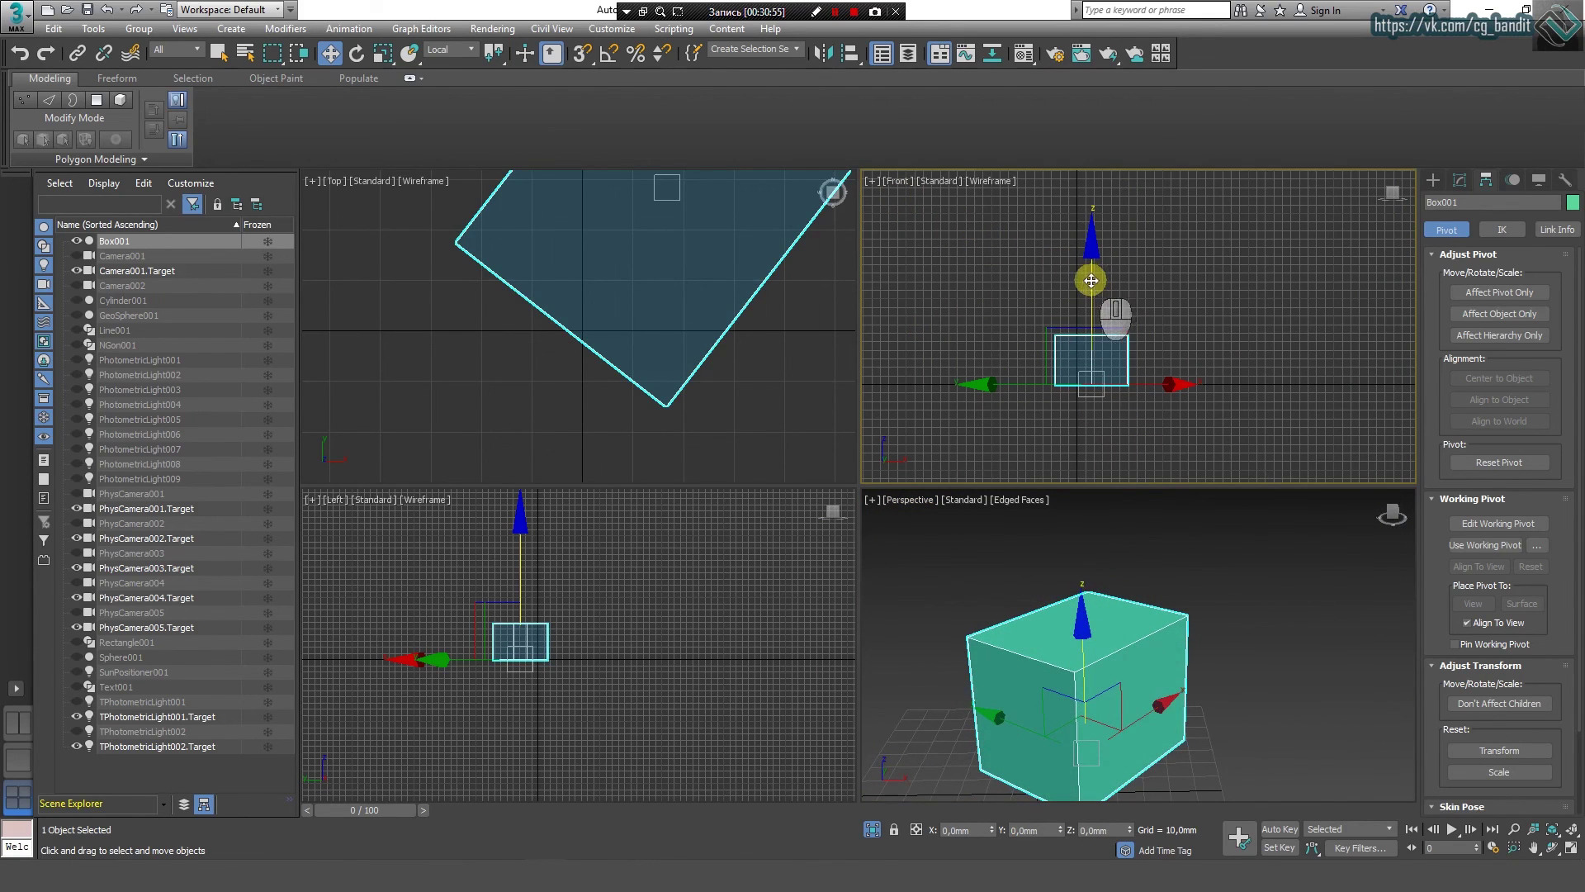
pyautogui.click(1179, 319)
pyautogui.click(1098, 353)
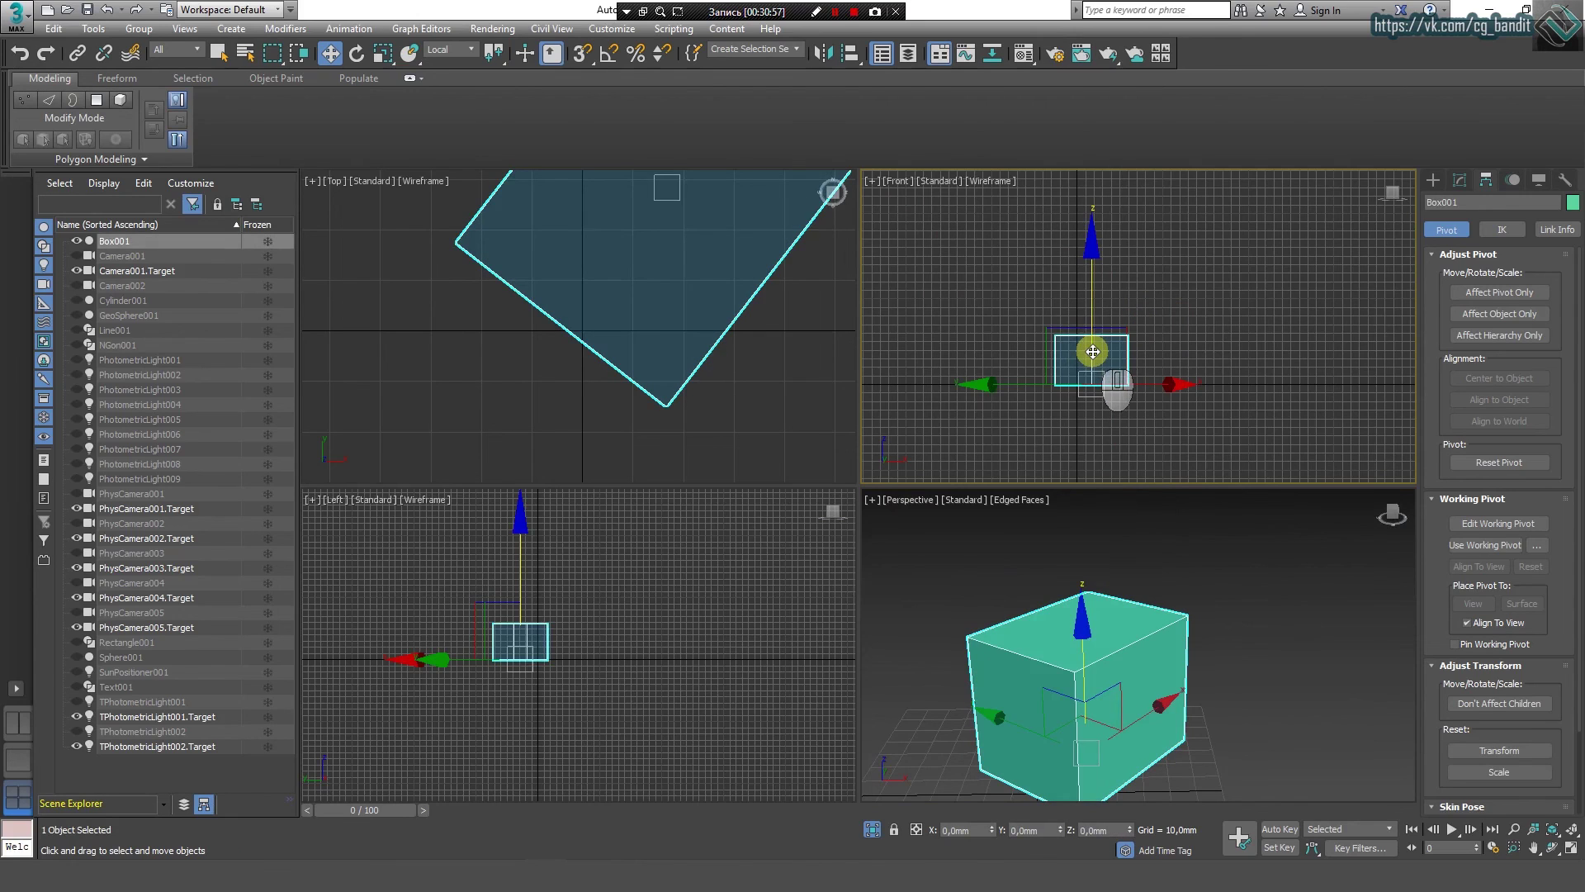
pyautogui.click(450, 49)
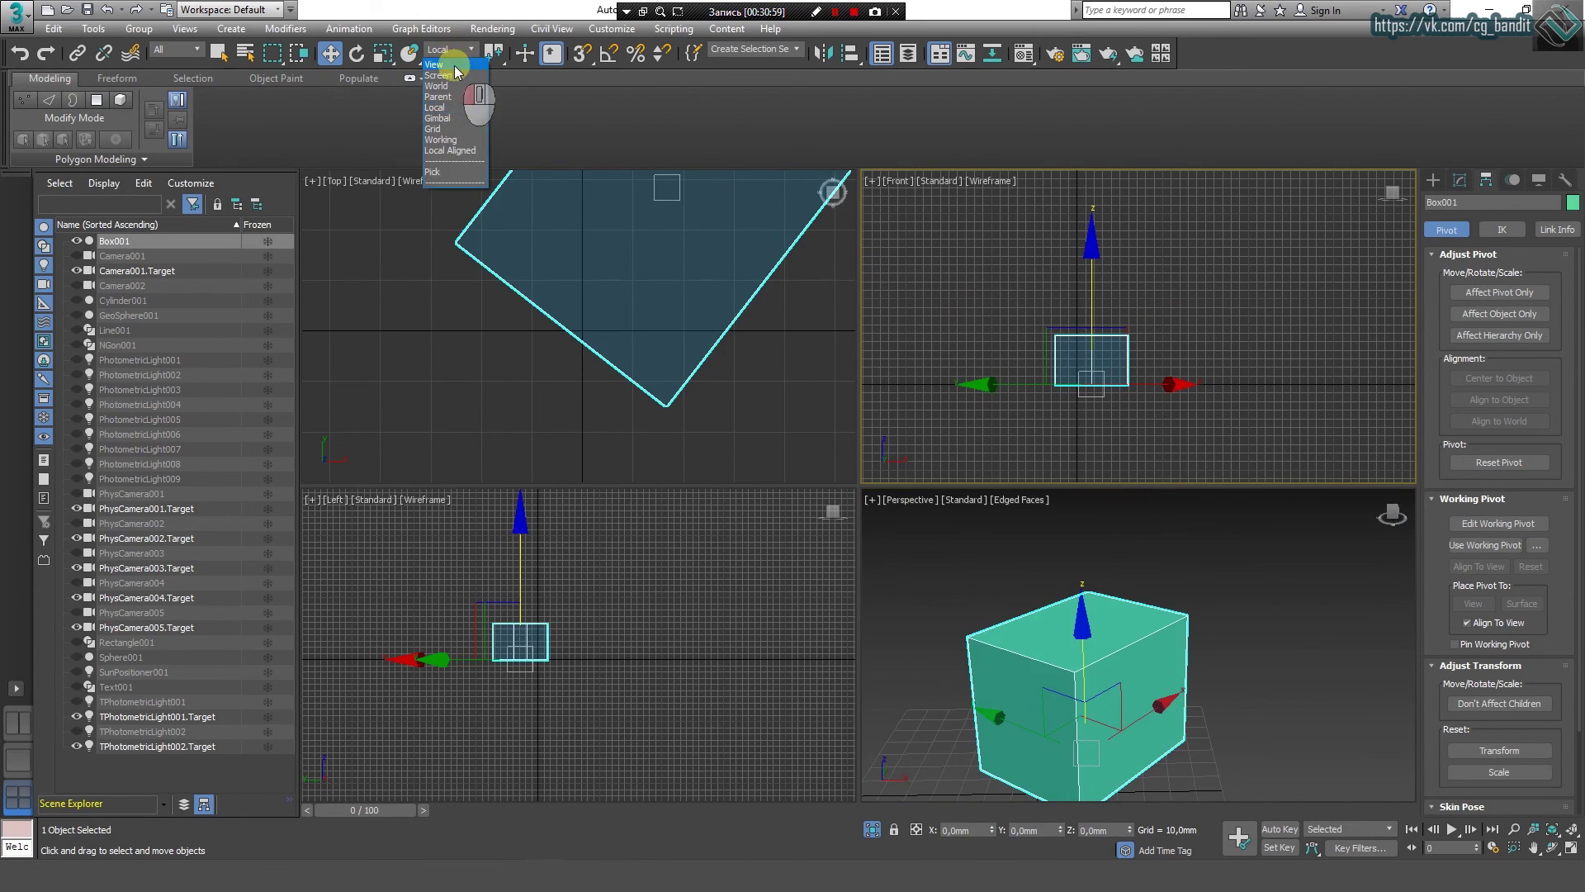
pyautogui.click(445, 65)
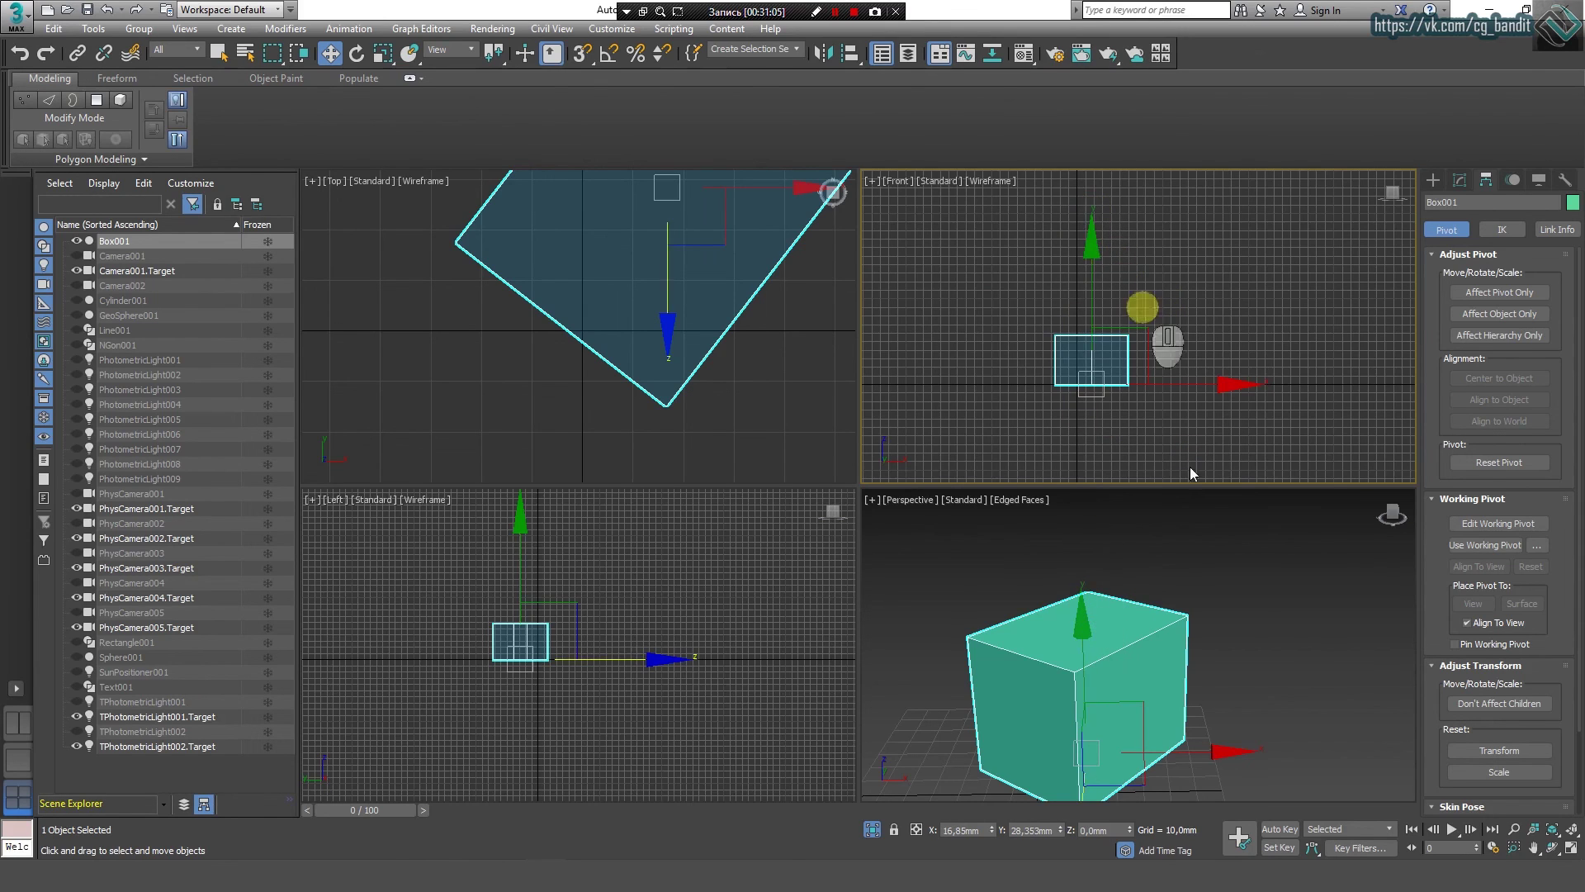
# Step: In the Perspective viewport, raise the box along the Z axis to about 8 mm
pyautogui.click(1249, 627)
pyautogui.click(1136, 655)
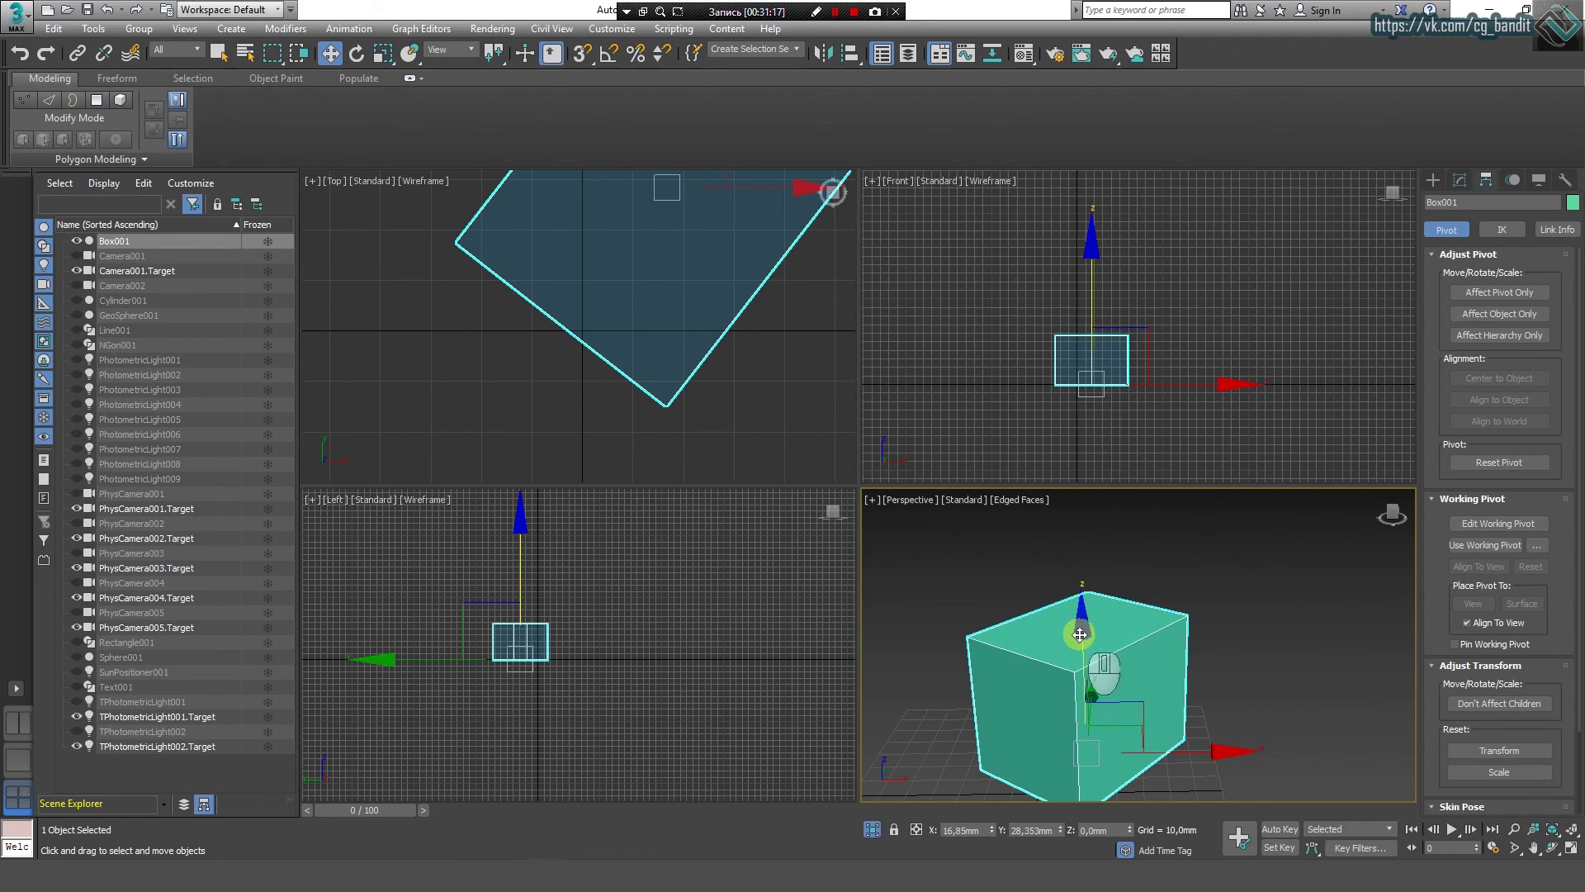
pyautogui.moveTo(1082, 634); pyautogui.dragTo(1085, 602)
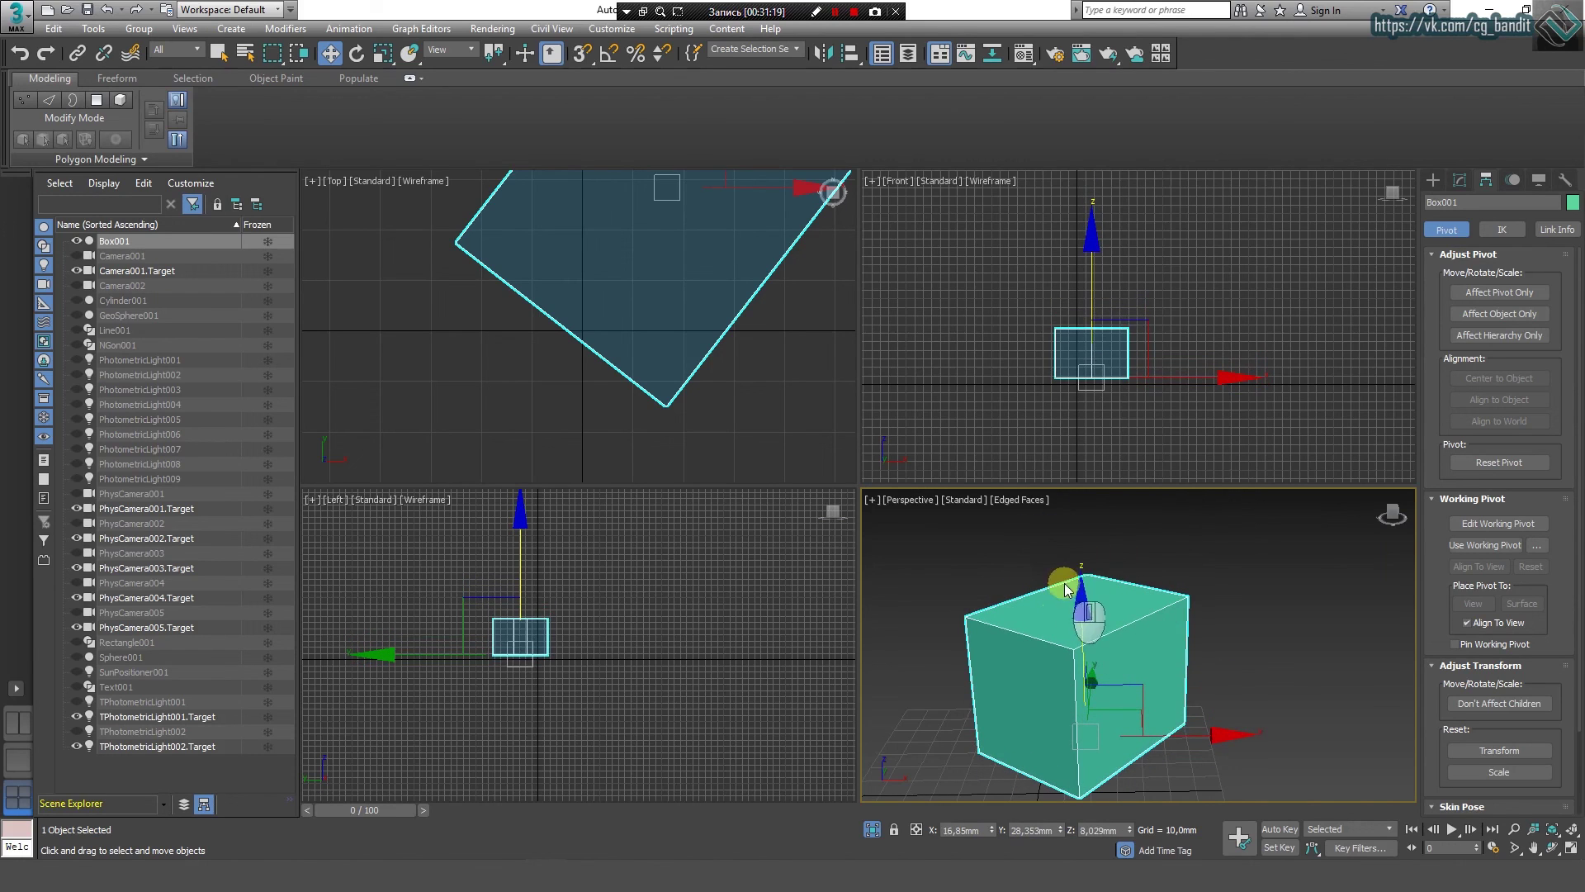
# Step: Deselect and reselect the box in the Front viewport, and set the reference coordinate system to Local
pyautogui.click(1042, 430)
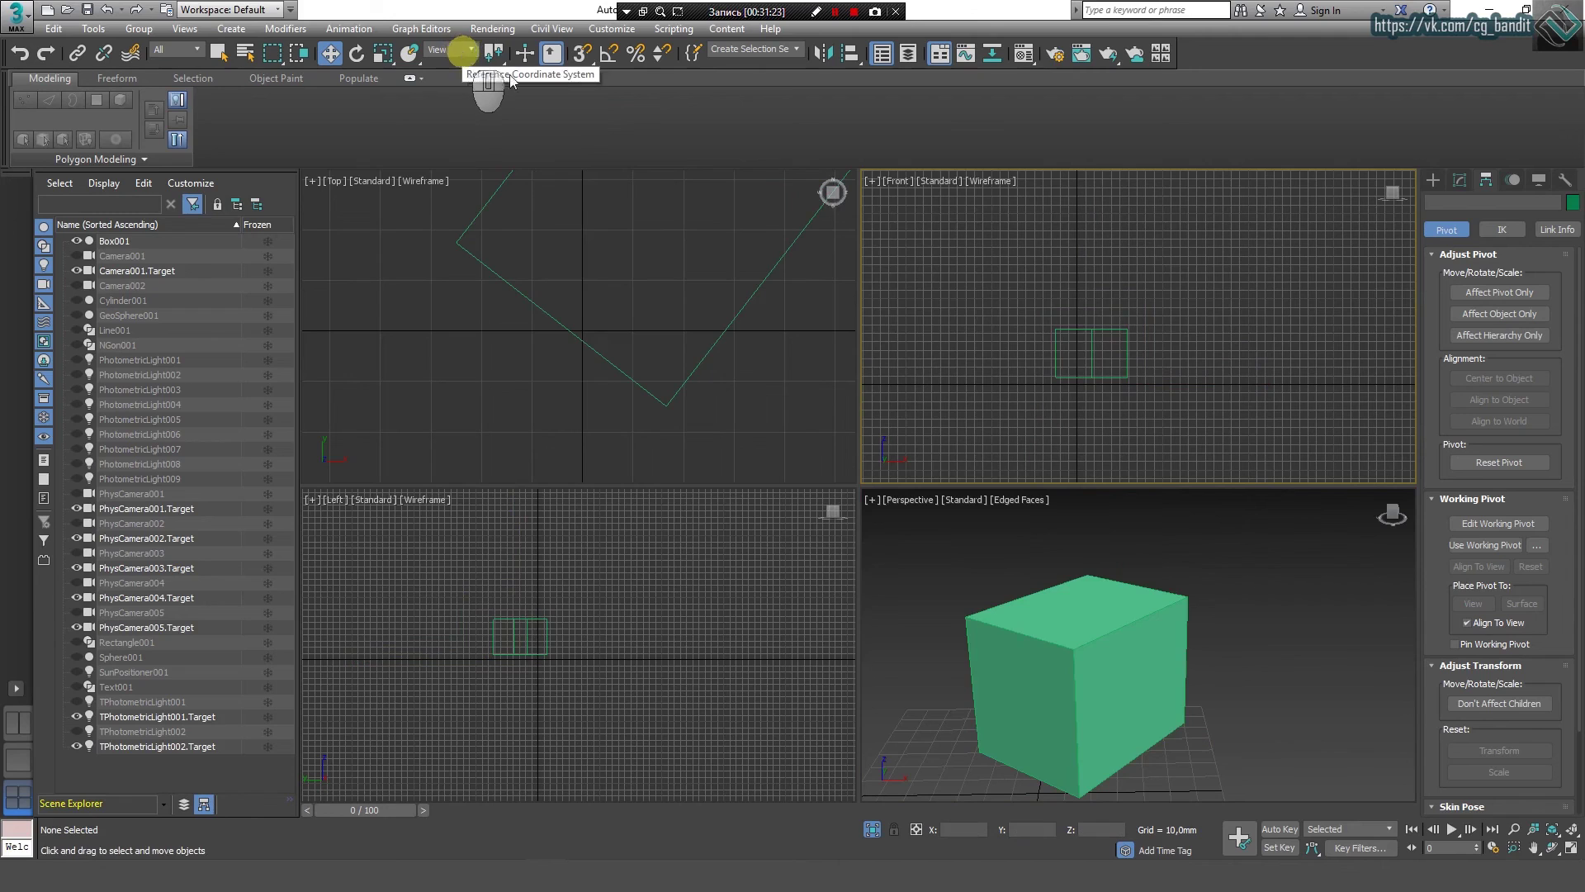
pyautogui.click(1094, 361)
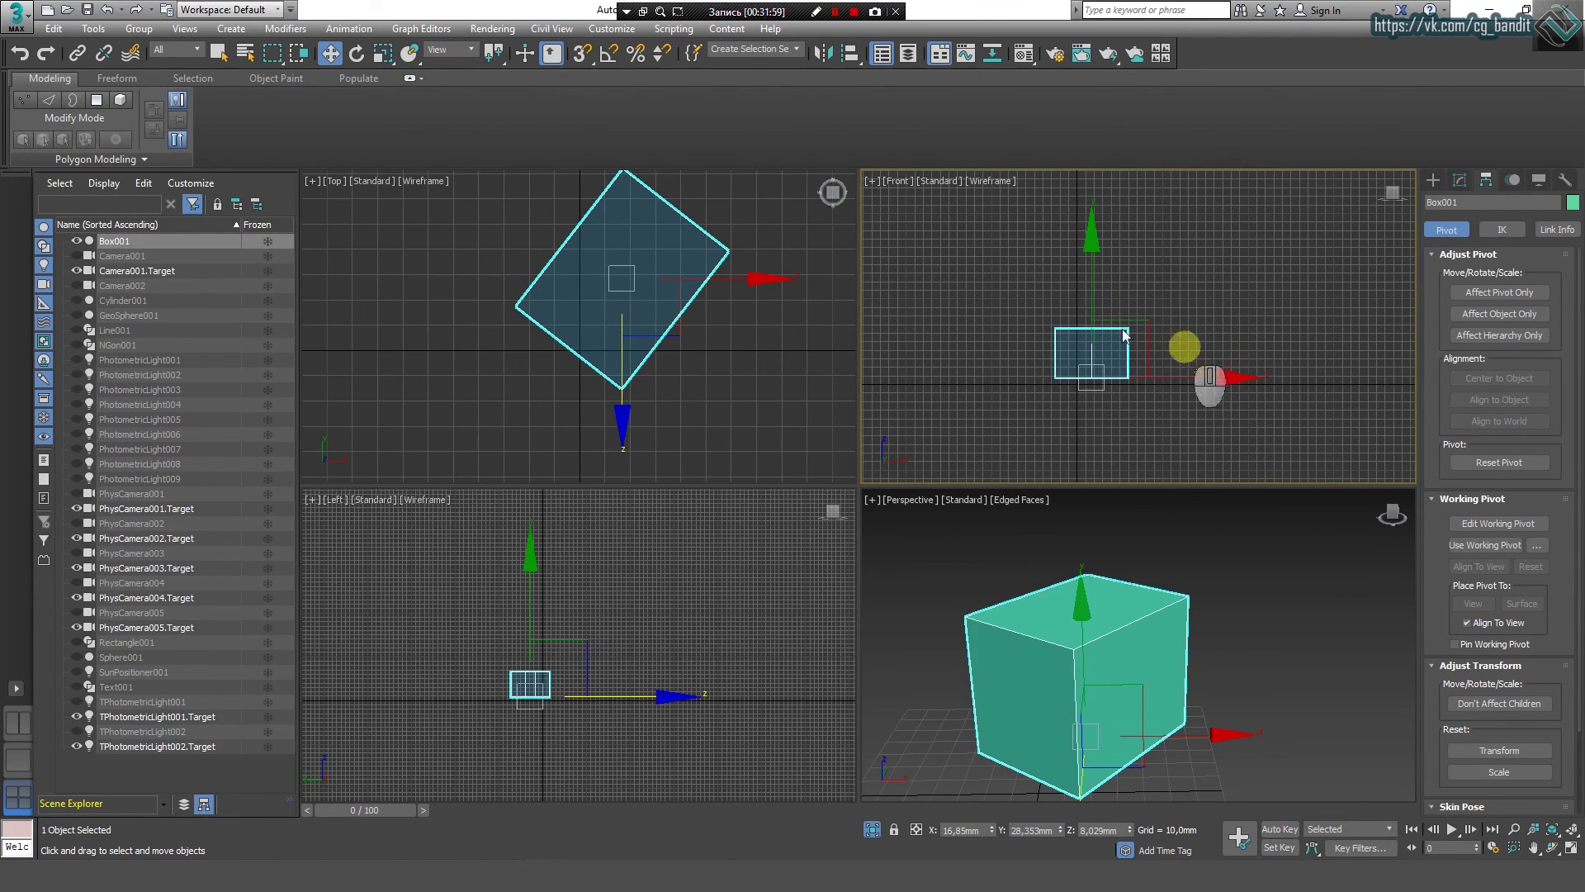
pyautogui.click(450, 50)
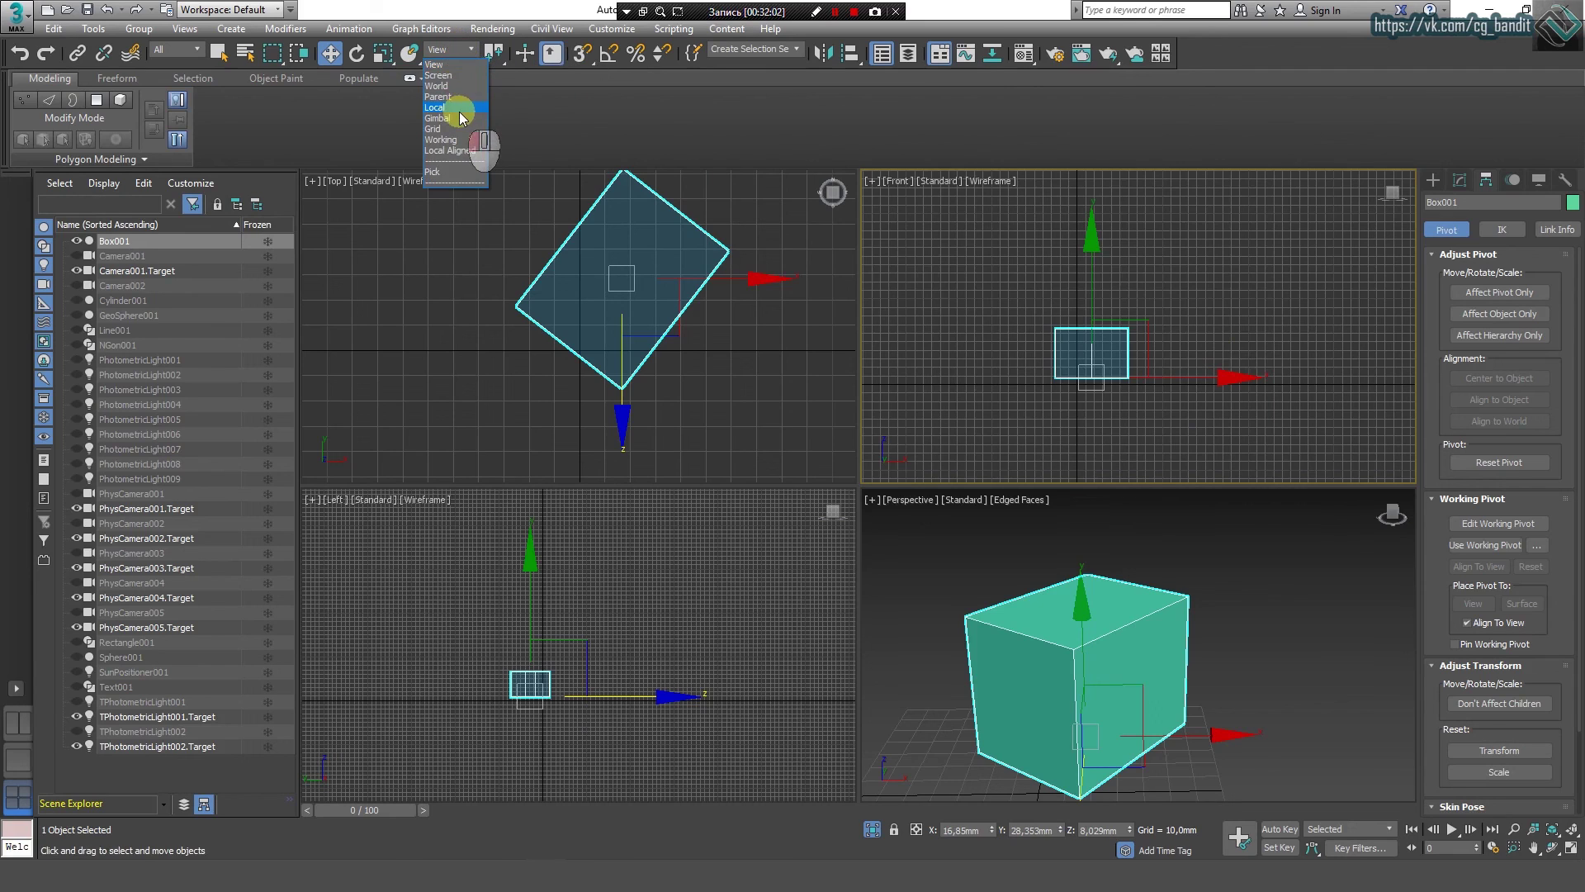
pyautogui.click(437, 108)
# Step: Activate the Perspective, Front and Left viewports in turn to compare the orientation of the box's local axes
pyautogui.click(1214, 631)
pyautogui.click(1084, 658)
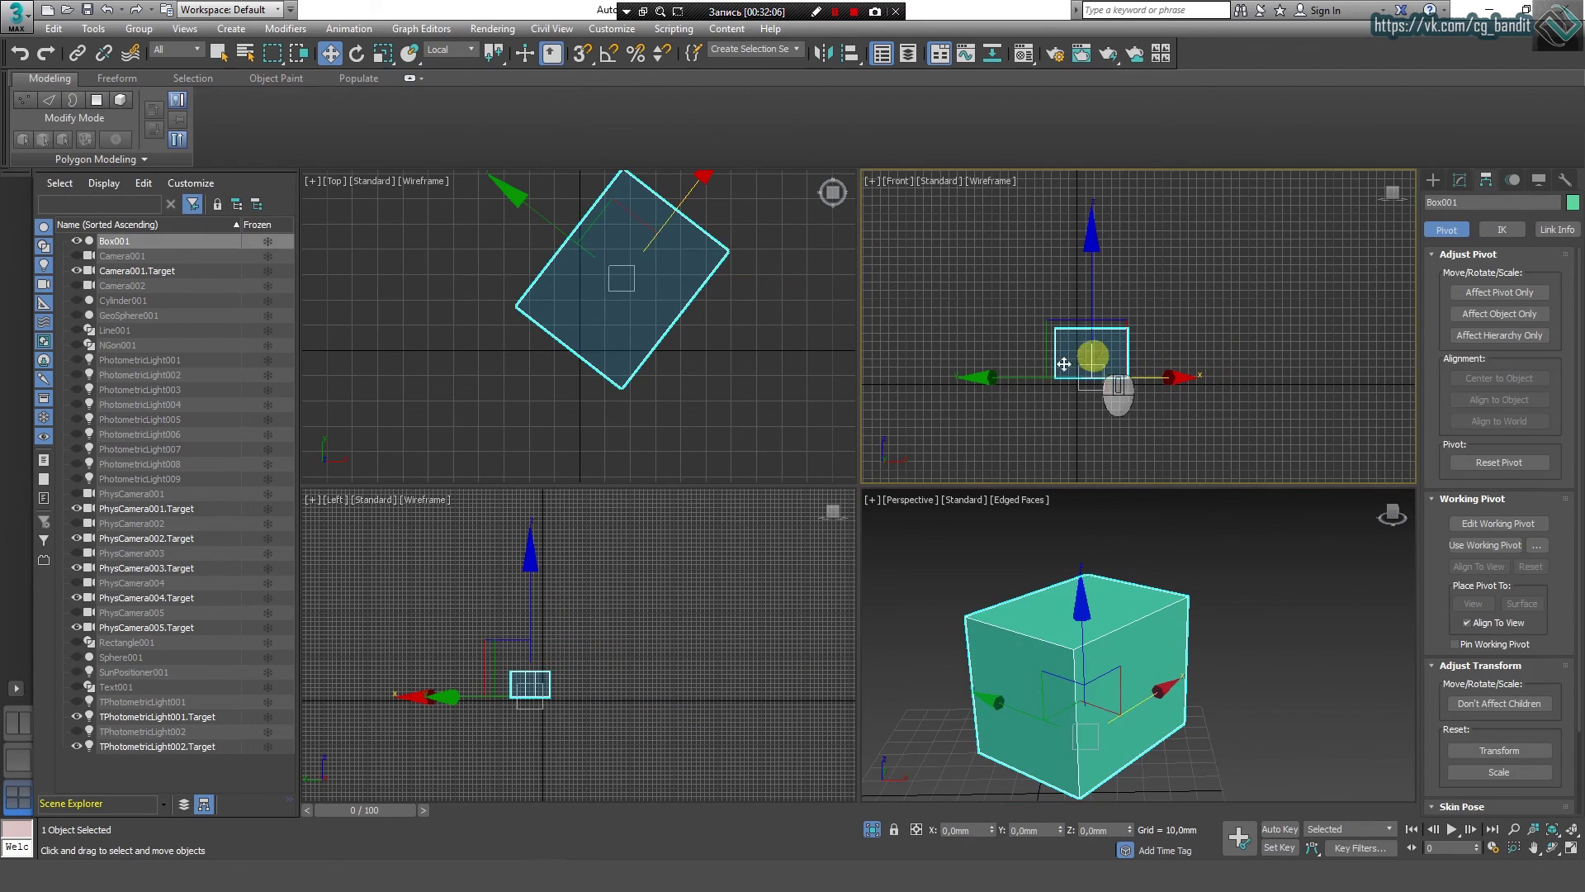
pyautogui.click(676, 651)
pyautogui.click(540, 684)
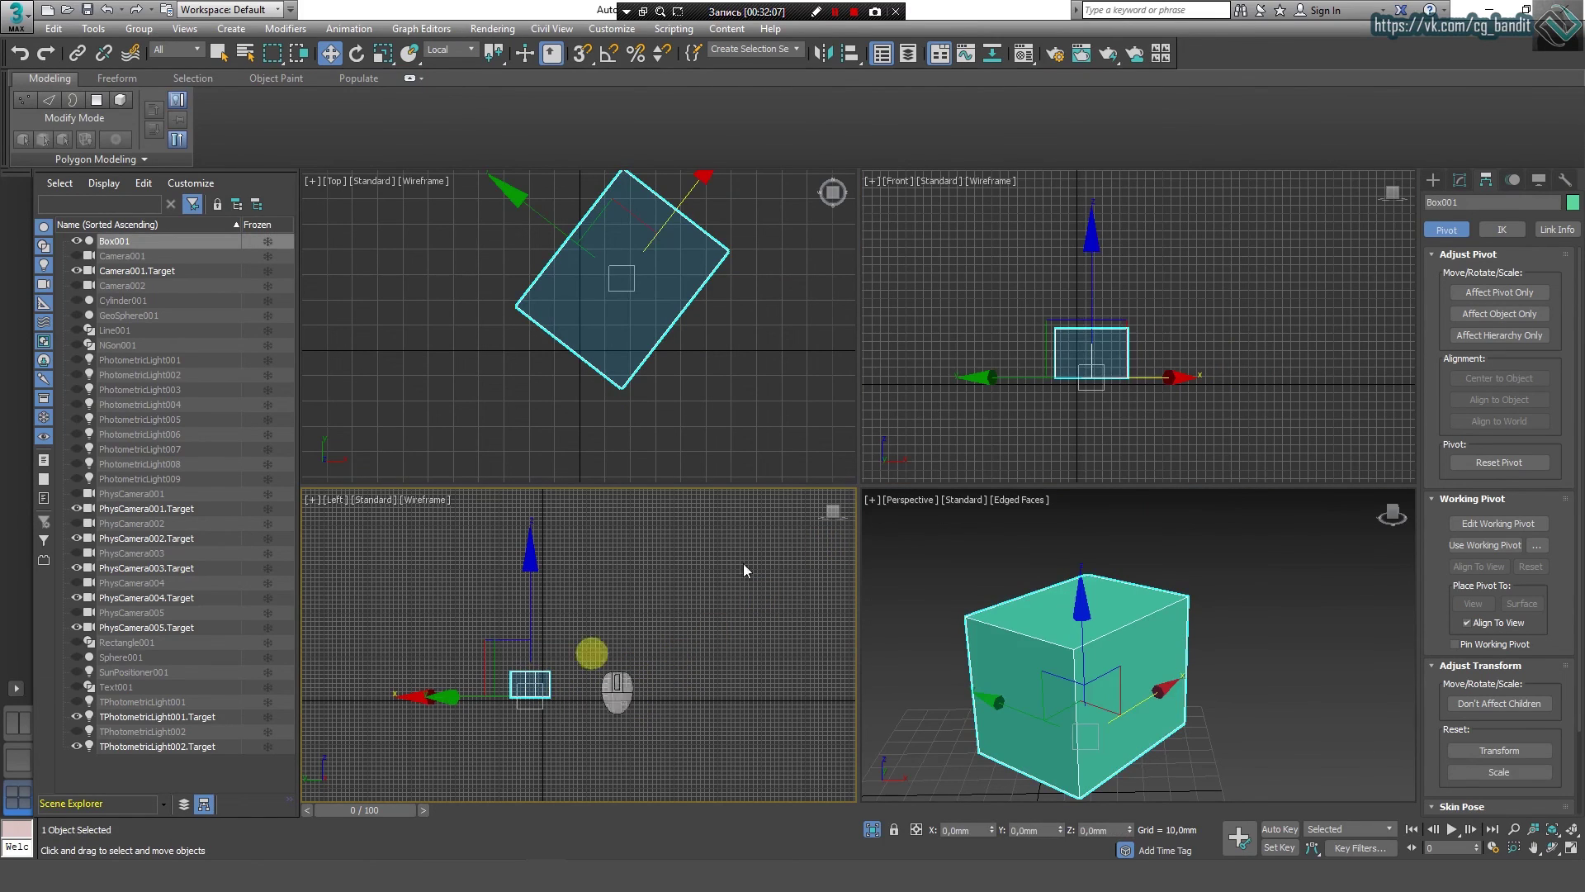
# Step: Display the Standard Primitives creation commands and maximize the Perspective viewport around the box
pyautogui.click(1153, 652)
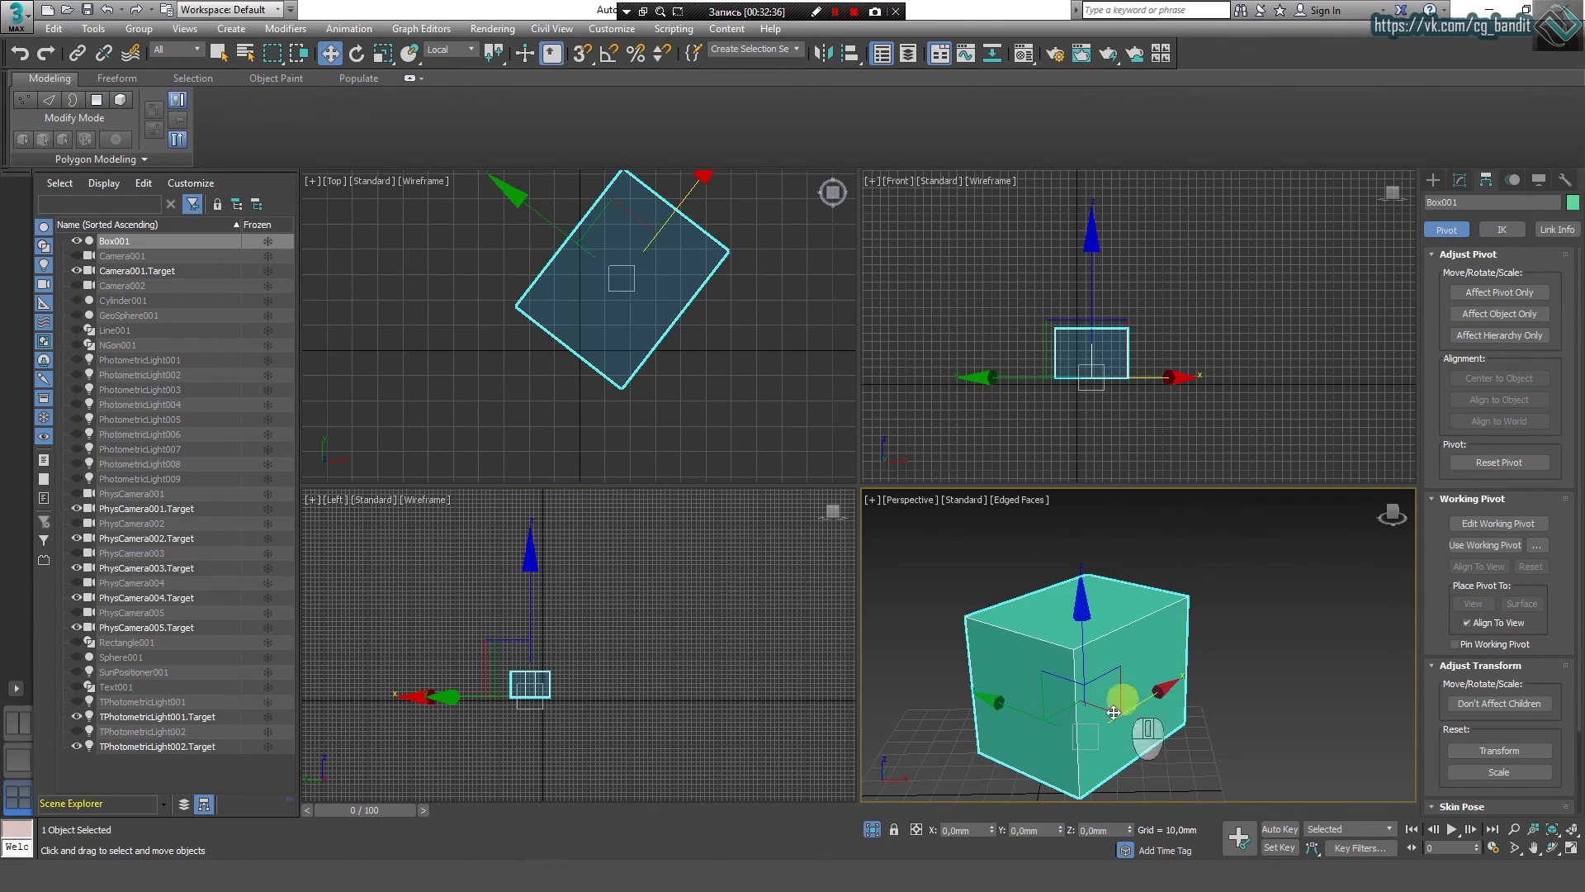
pyautogui.click(1443, 231)
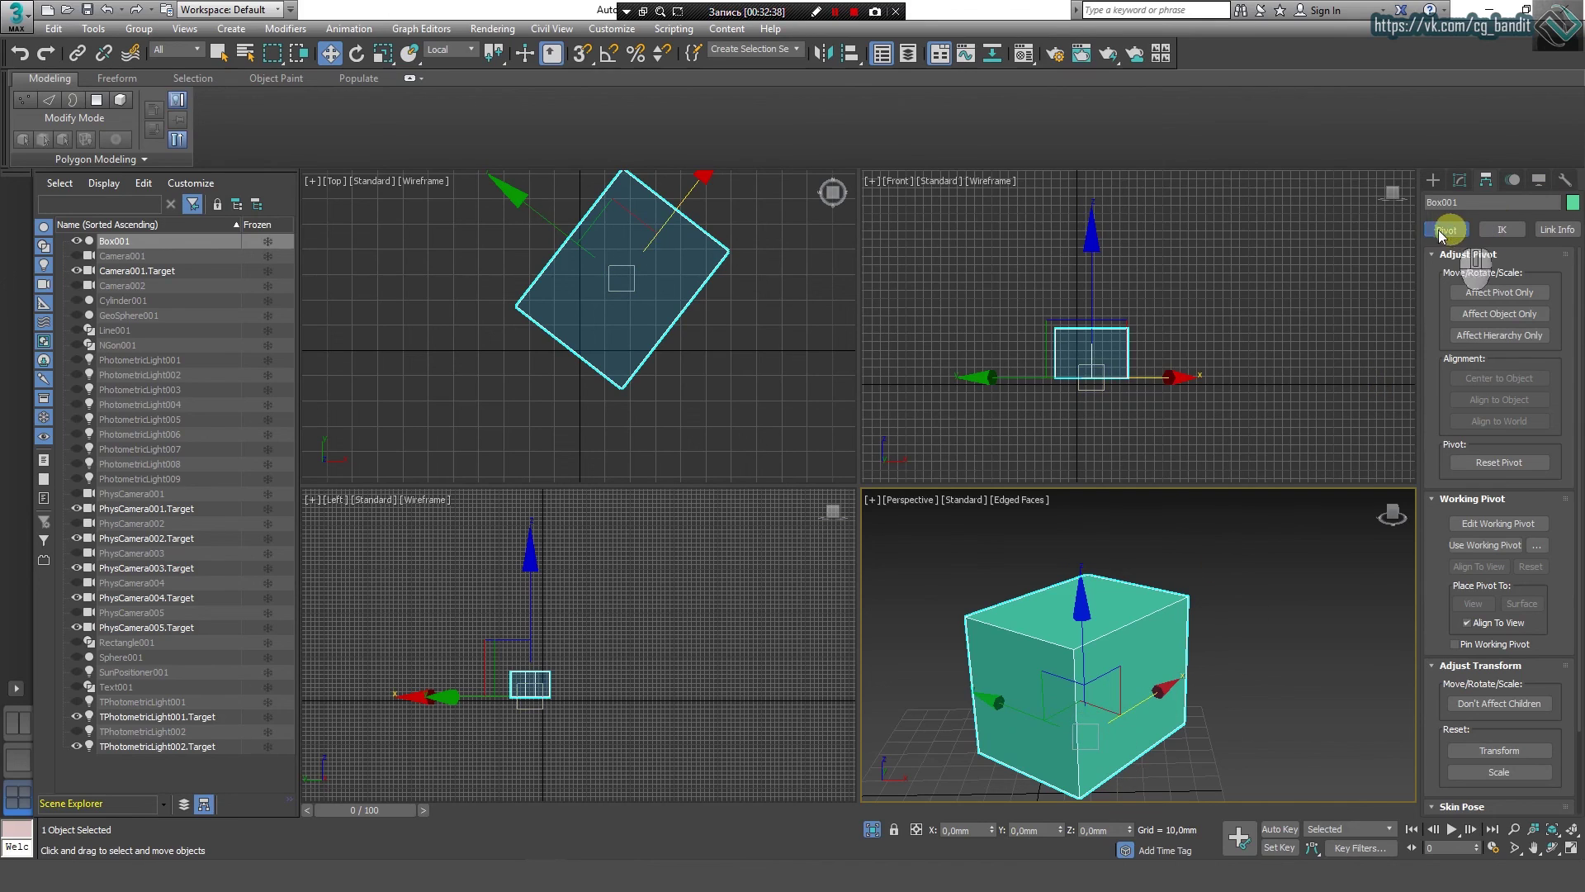
pyautogui.click(1433, 181)
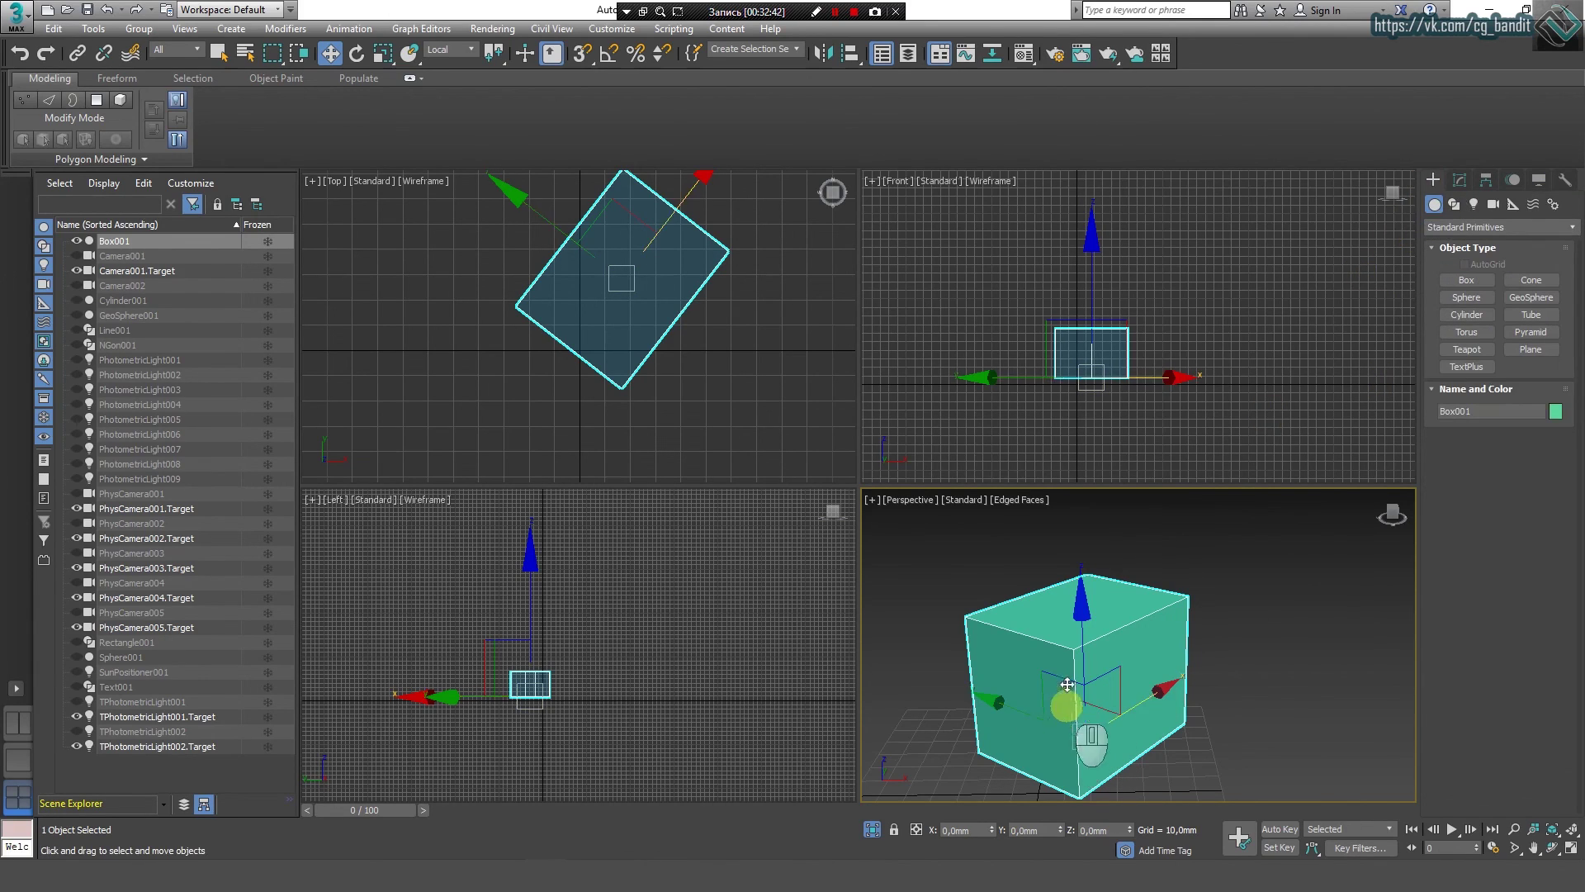
pyautogui.moveTo(1070, 664); pyautogui.dragTo(1059, 607, button='middle')
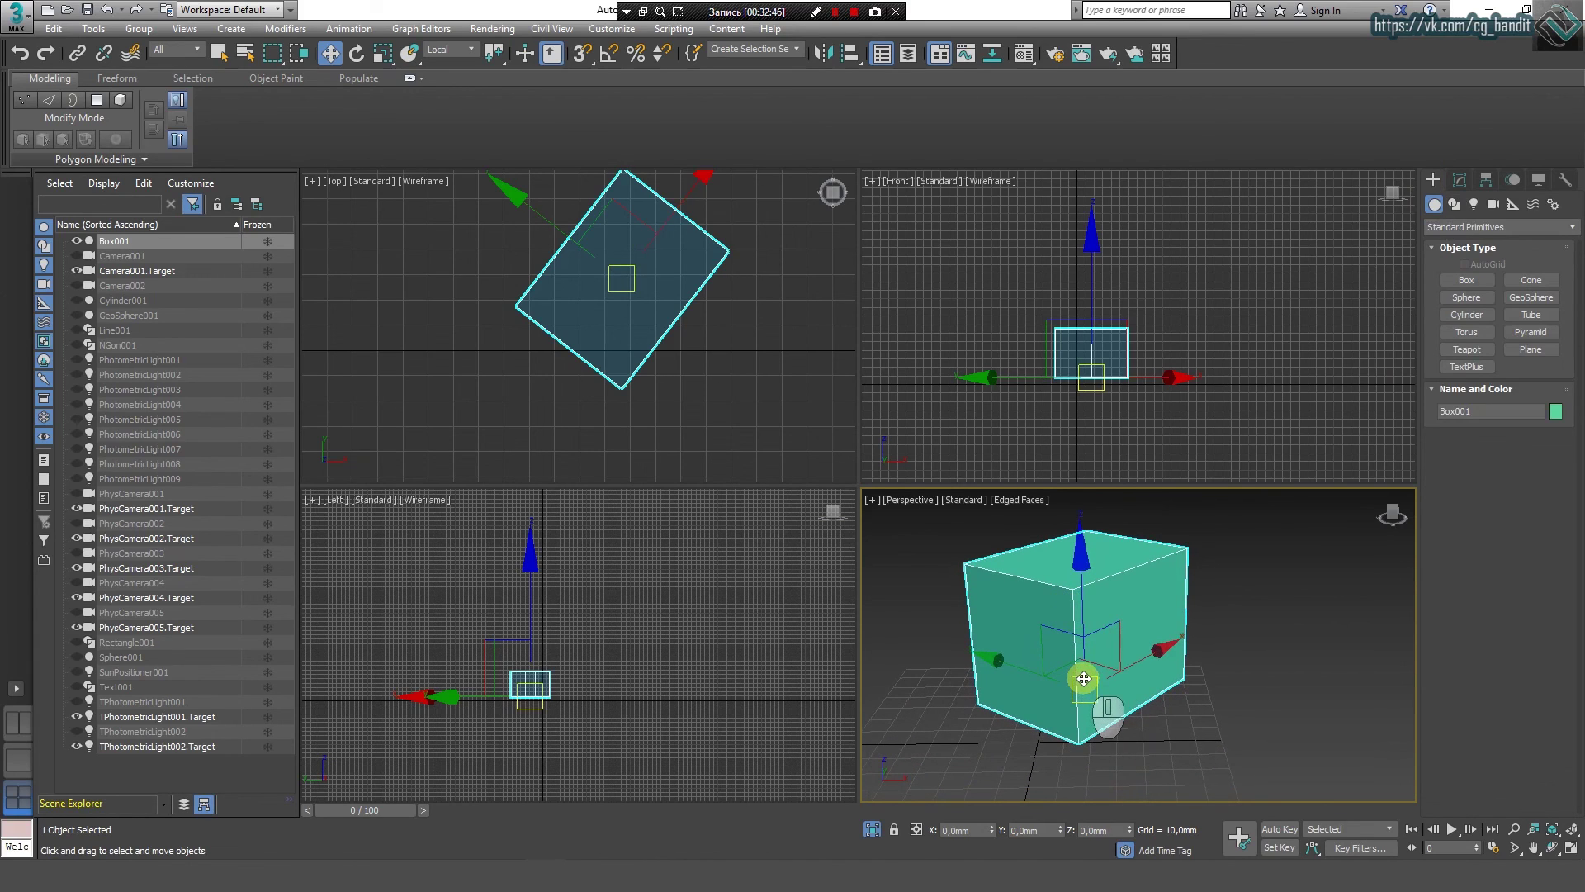
pyautogui.hotkey('alt', 'w')
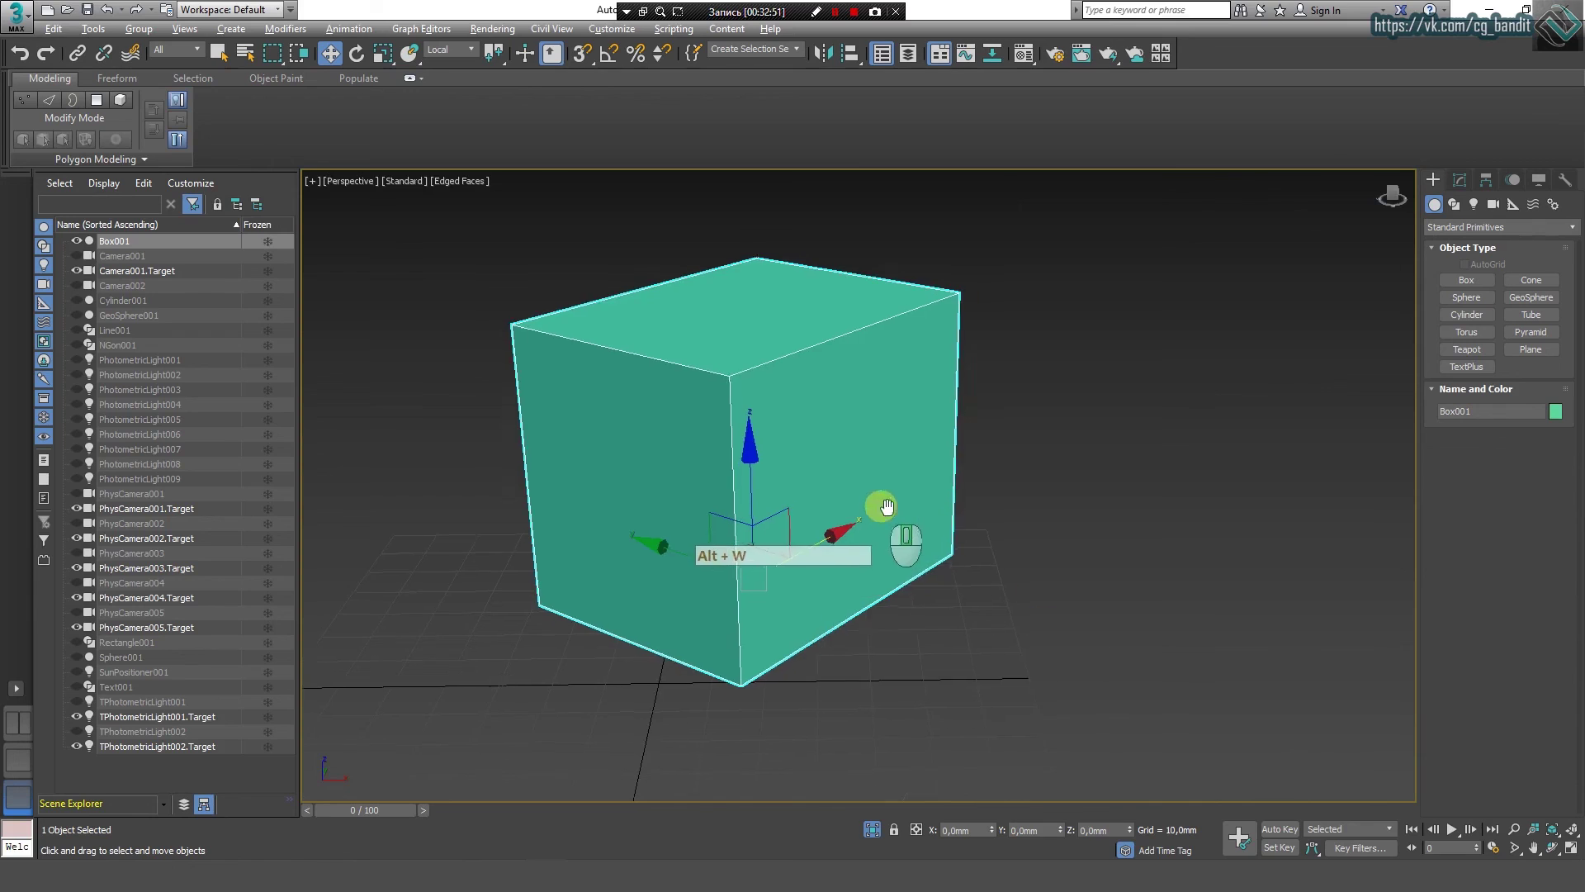
pyautogui.moveTo(886, 506); pyautogui.dragTo(1003, 542, button='middle')
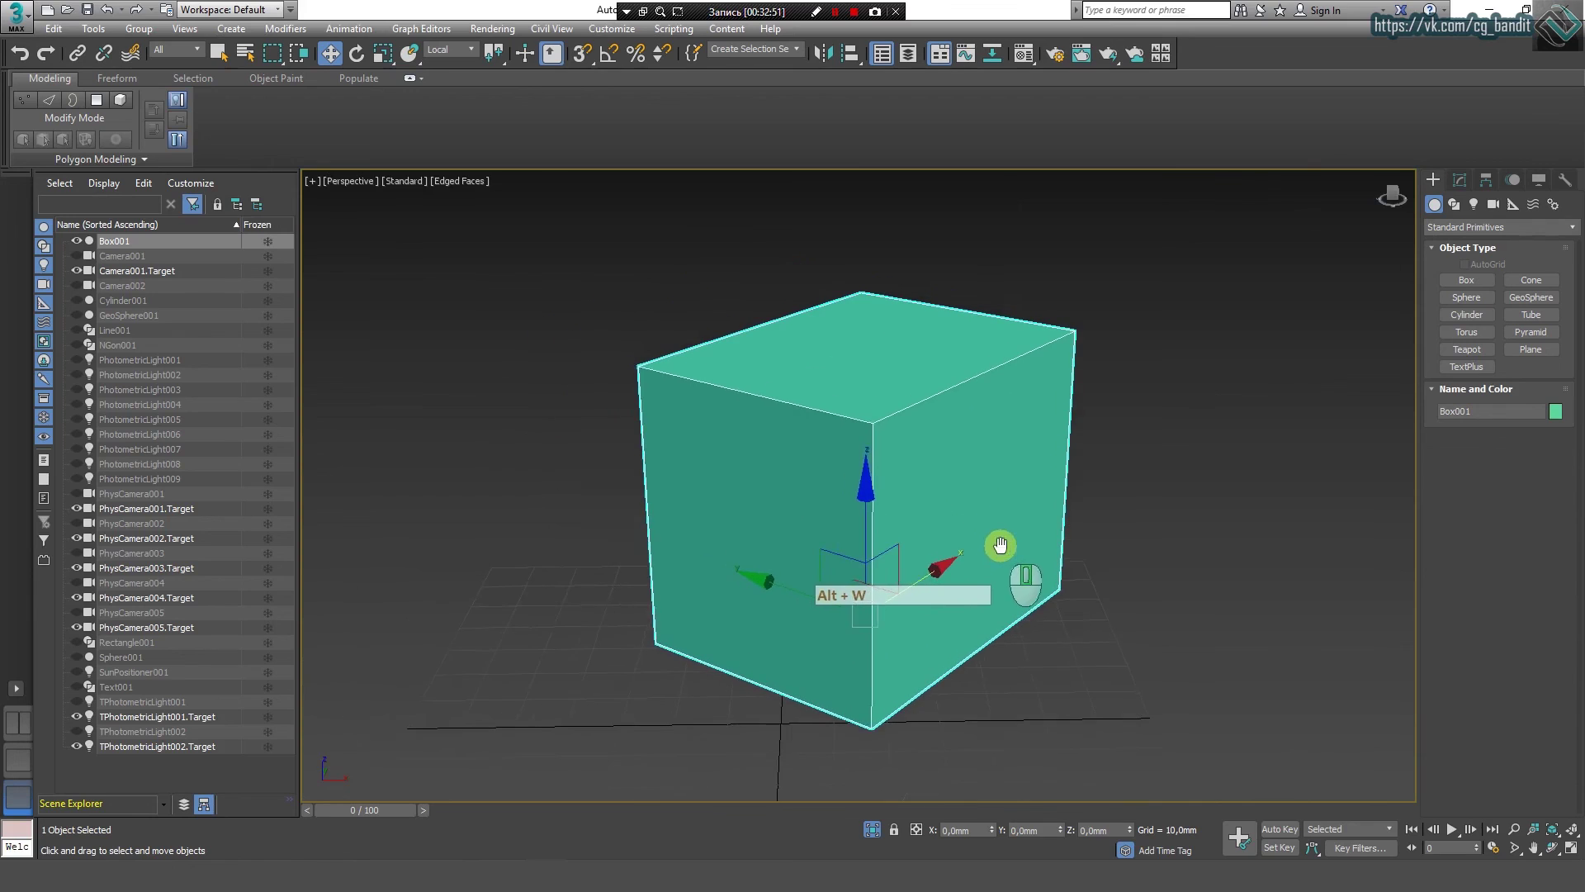
# Step: Uniformly scale up the box, compare it with its Length, Width and Height parameters, and undo the scaling
pyautogui.click(382, 55)
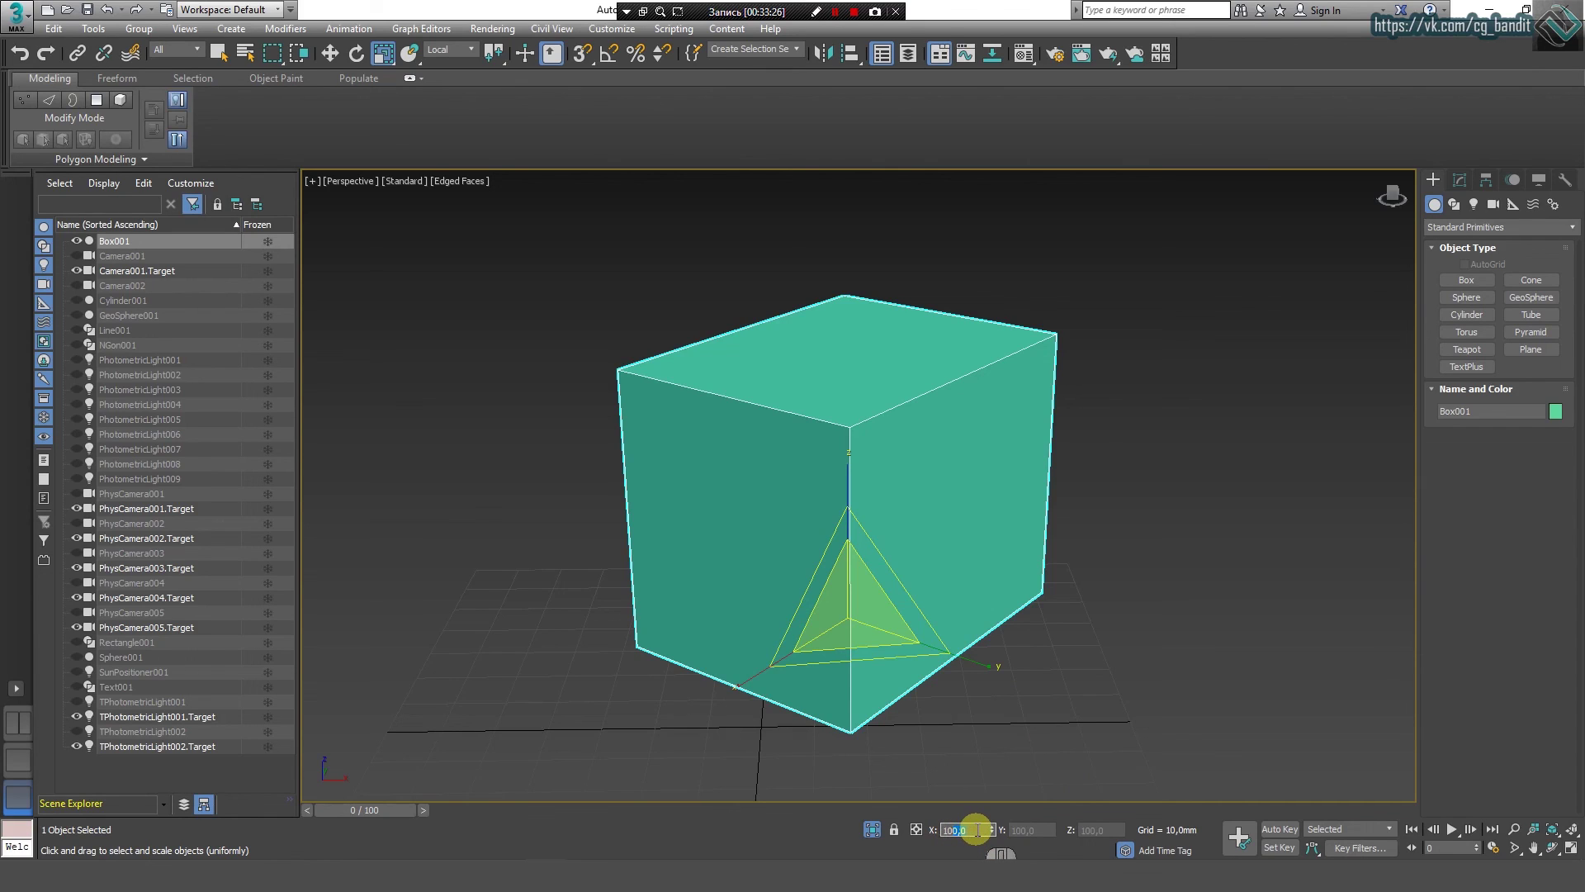
pyautogui.press('Return')
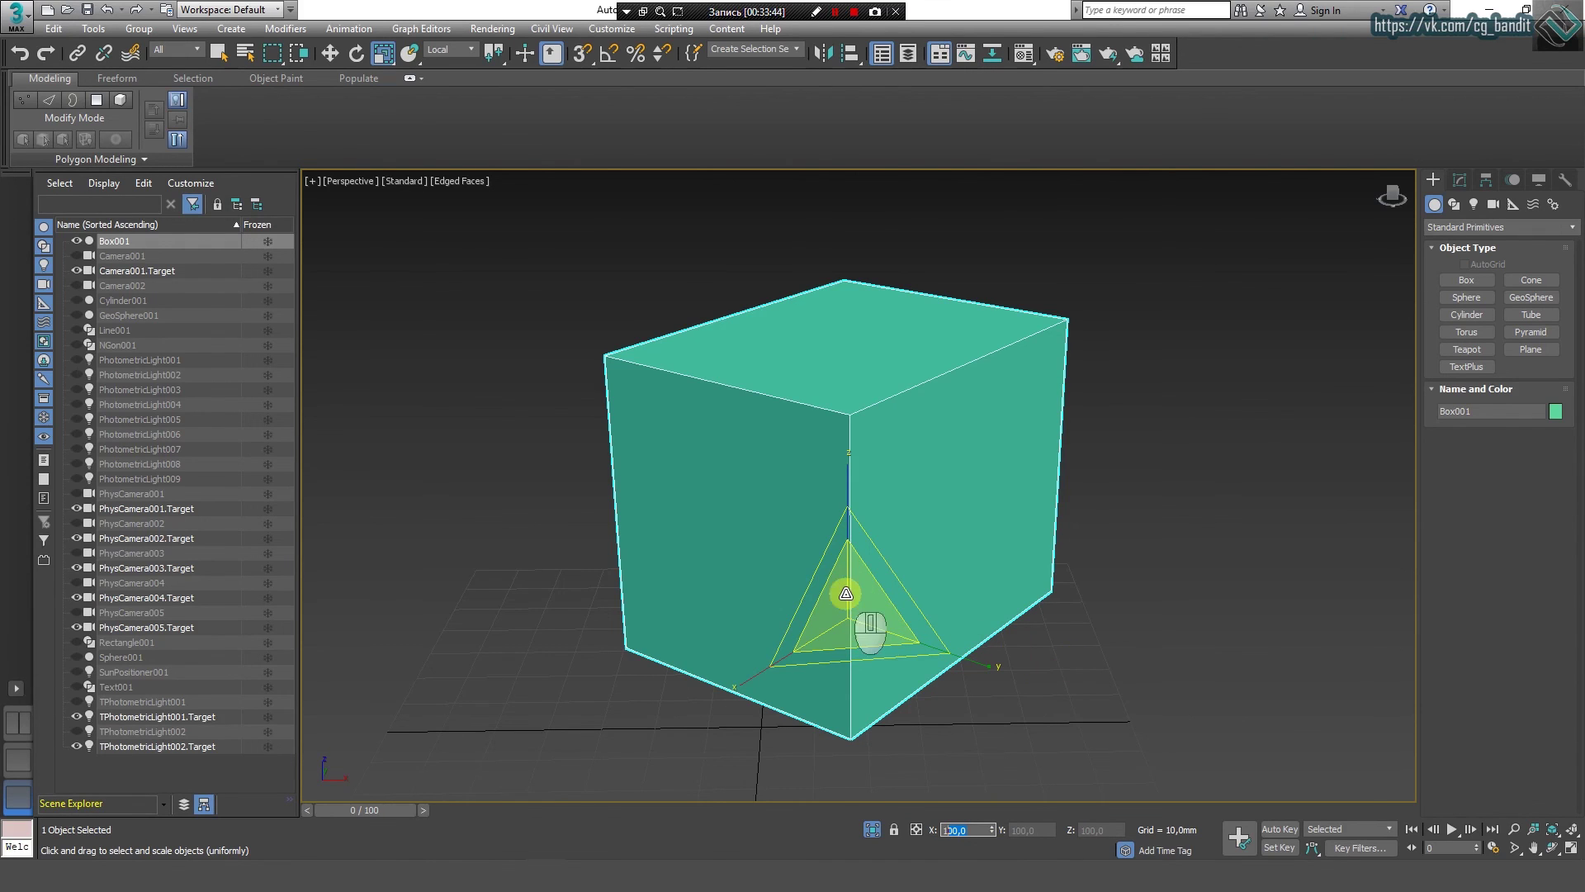
pyautogui.moveTo(846, 600); pyautogui.dragTo(881, 558)
pyautogui.click(1460, 180)
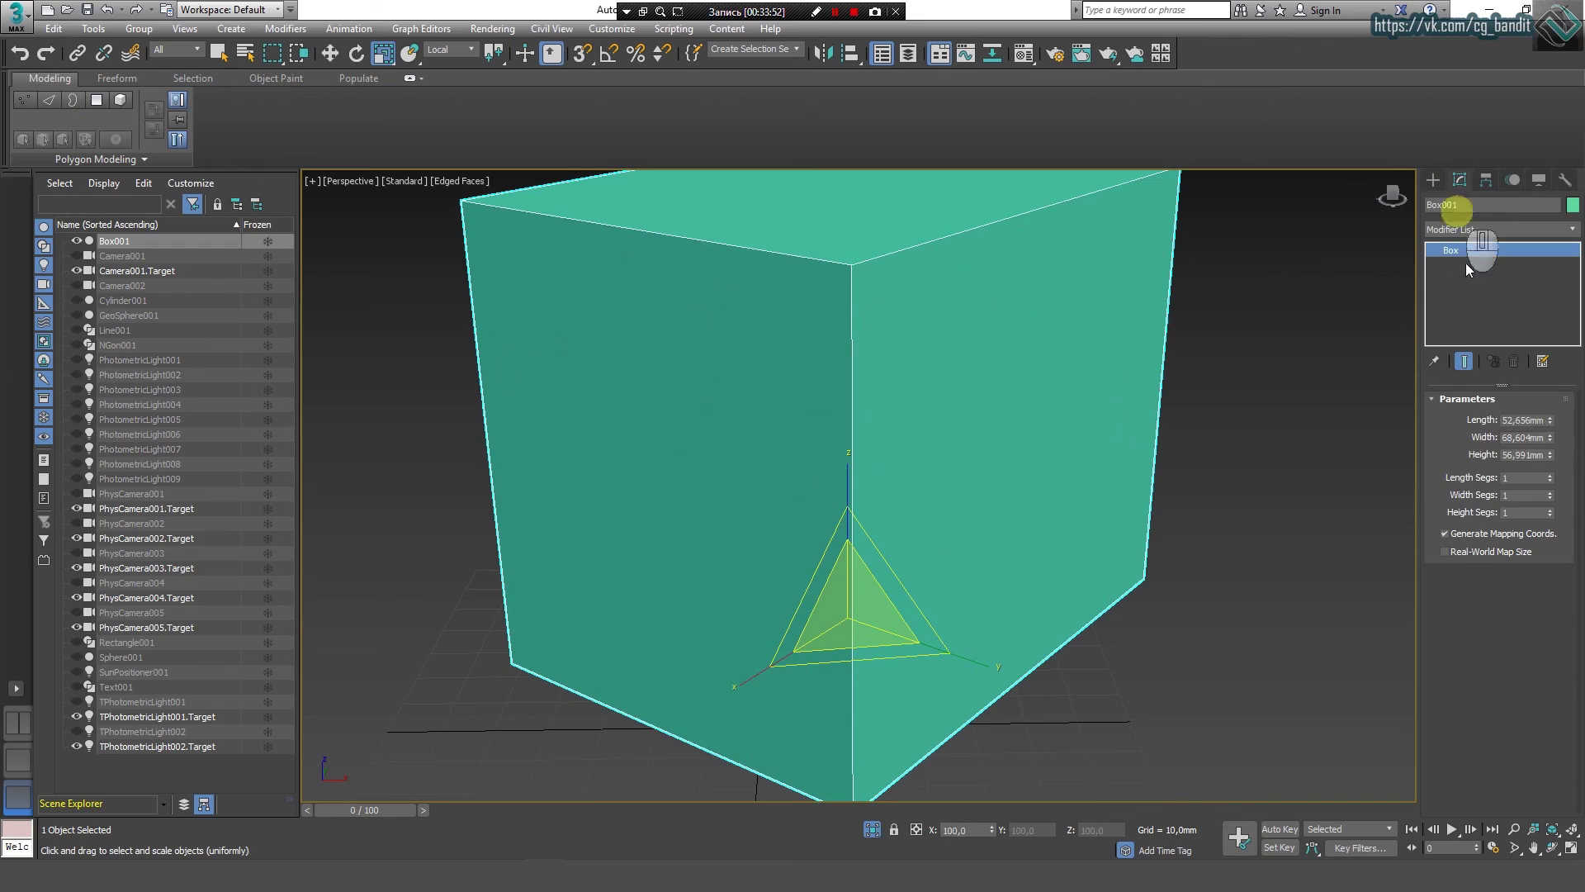
pyautogui.scroll(-5, 1016, 487)
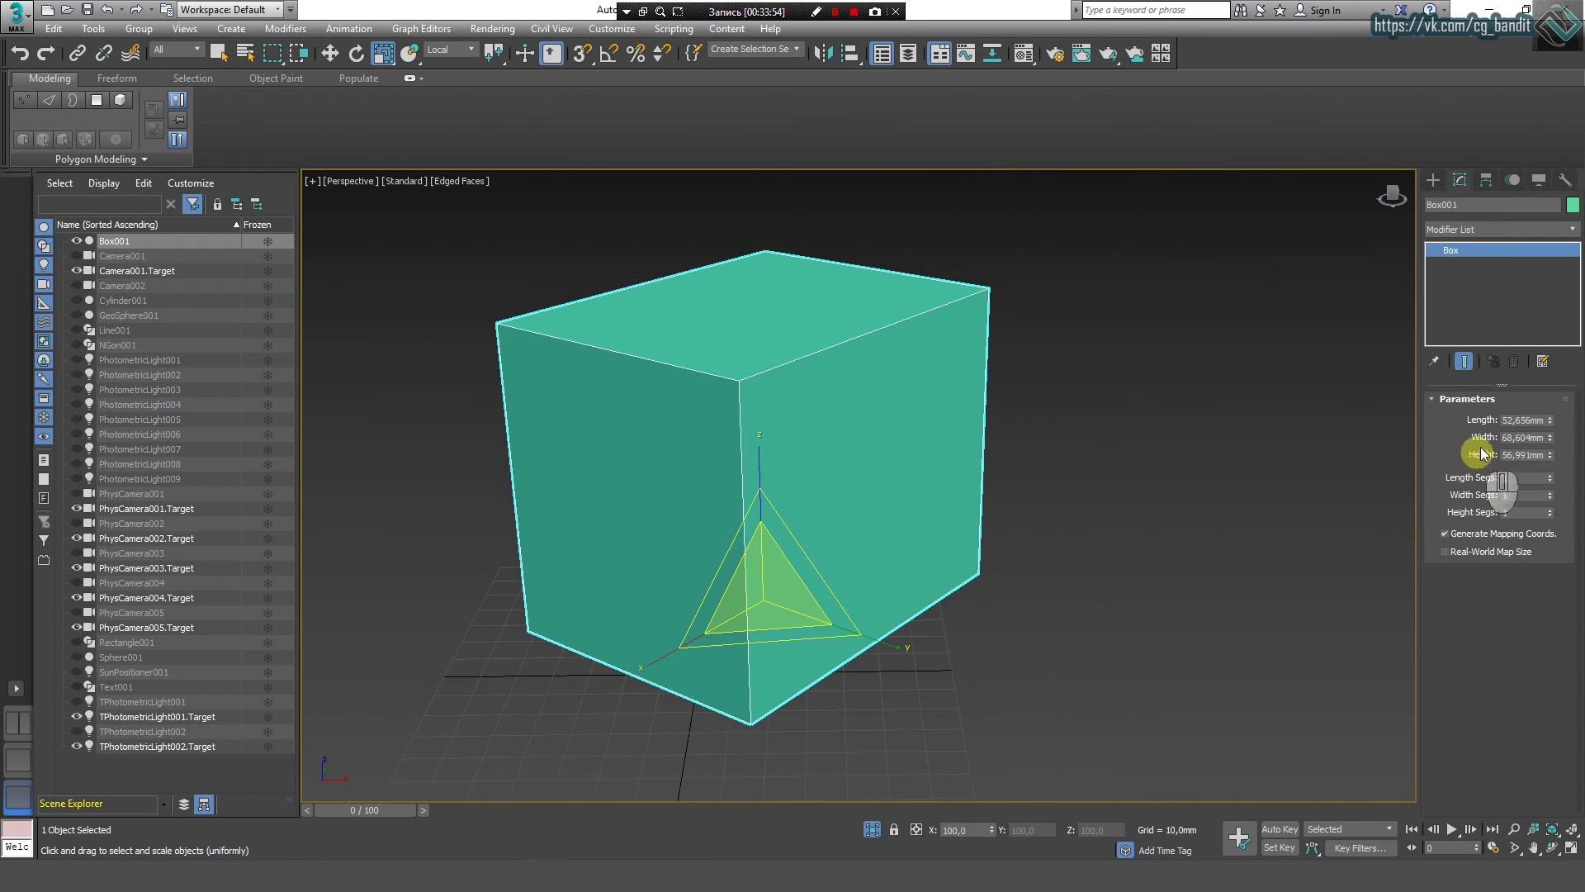
pyautogui.hotkey('ctrl', 'z')
pyautogui.hotkey('ctrl', 'z')
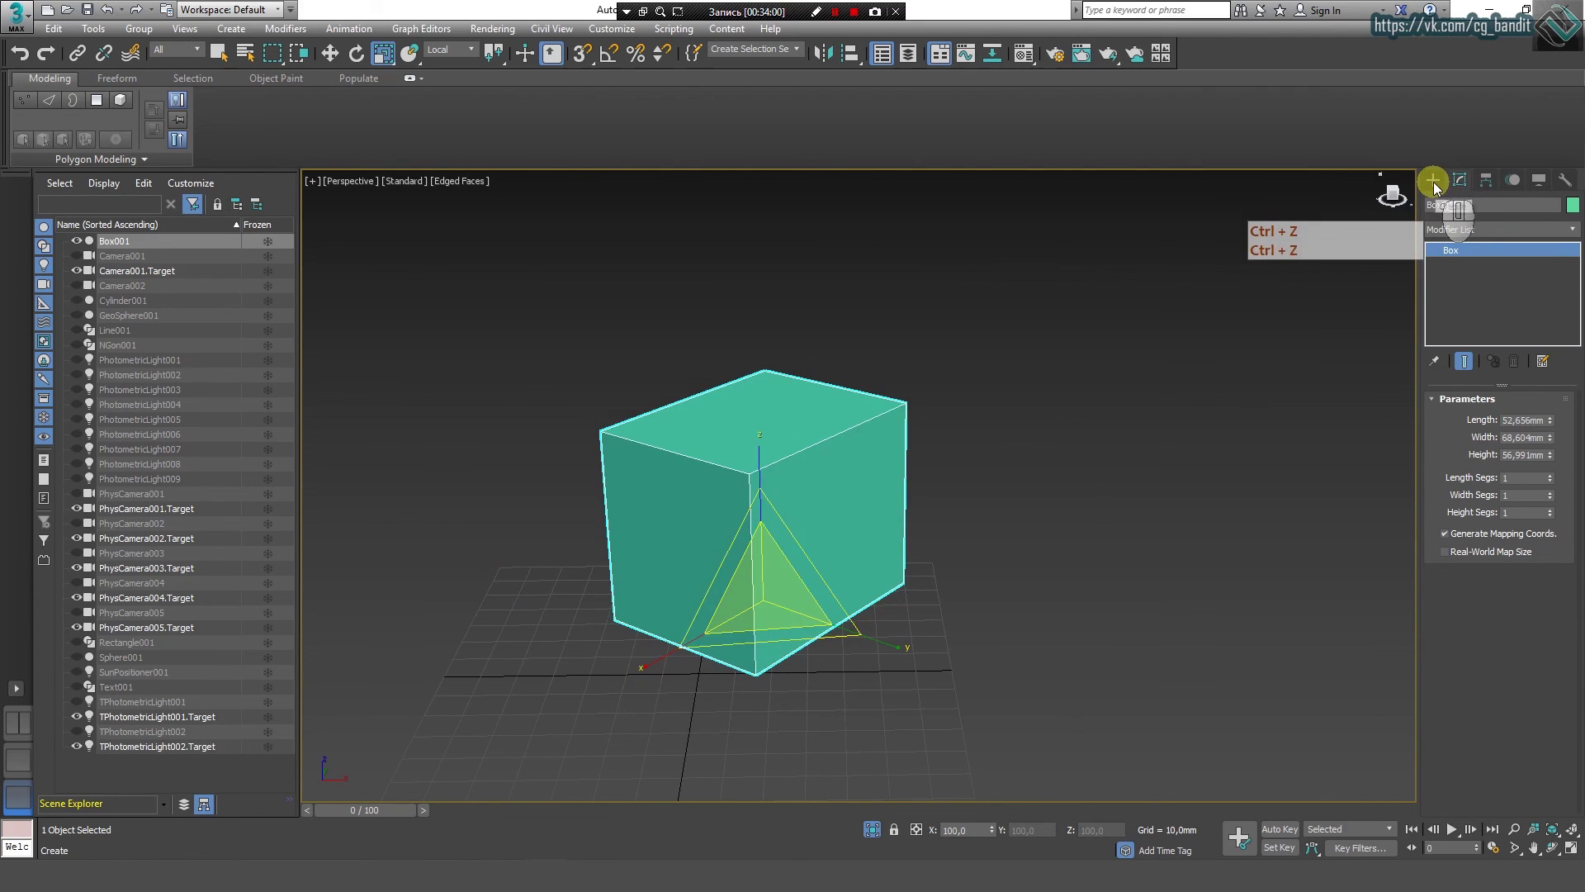
# Step: Set the box's length, width and height to 50 mm and enlarge the box uniformly with the Scale tool
pyautogui.click(1460, 180)
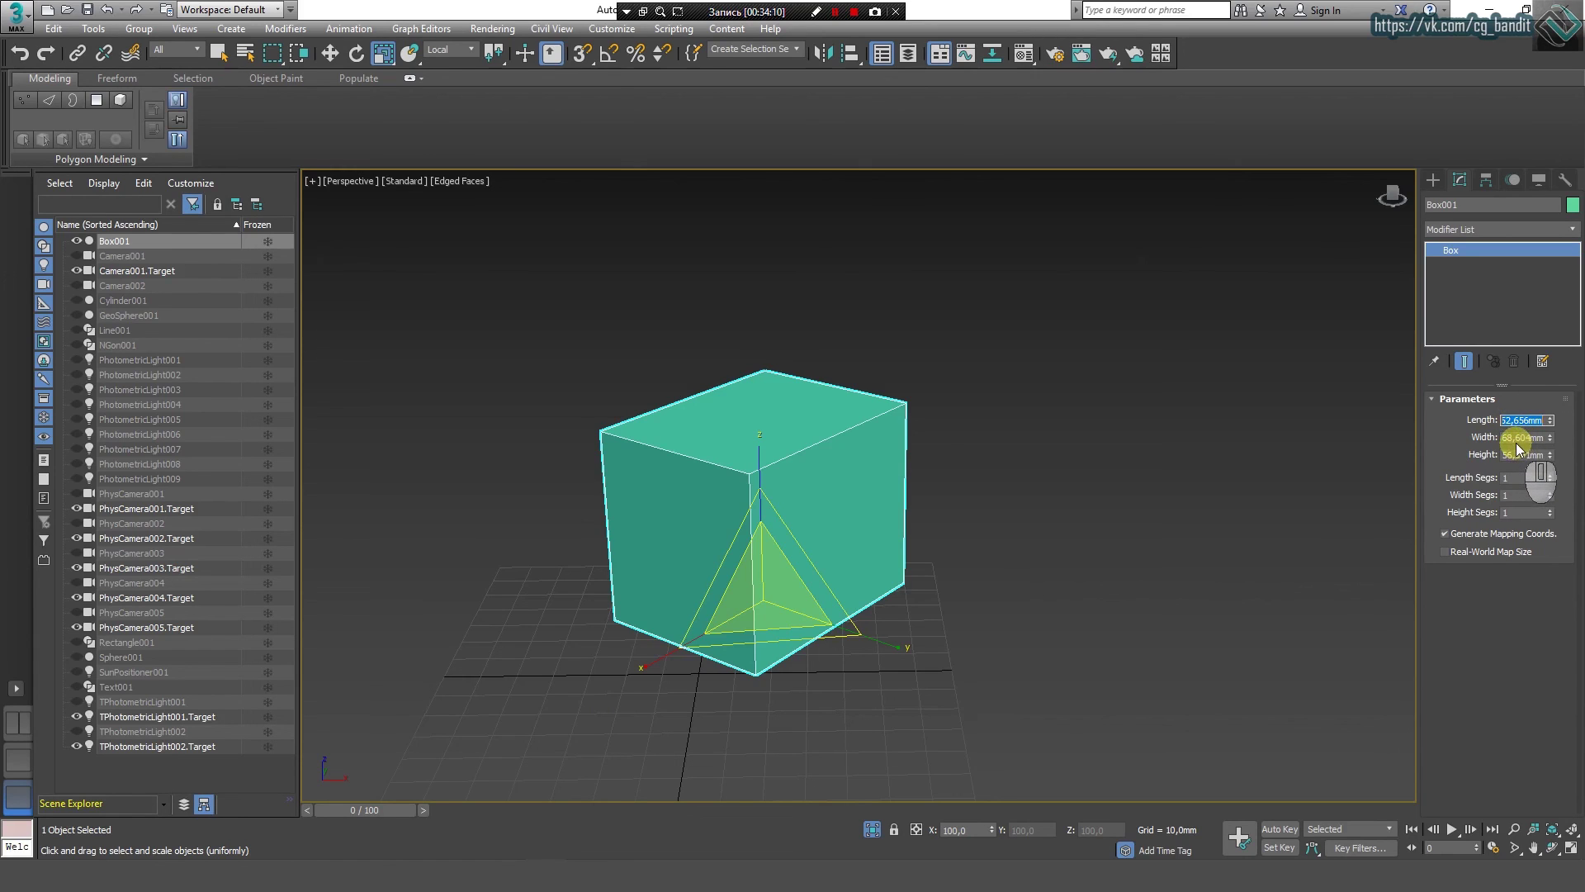
pyautogui.write('50')
pyautogui.press('Tab')
pyautogui.write('50')
pyautogui.doubleClick(1521, 453)
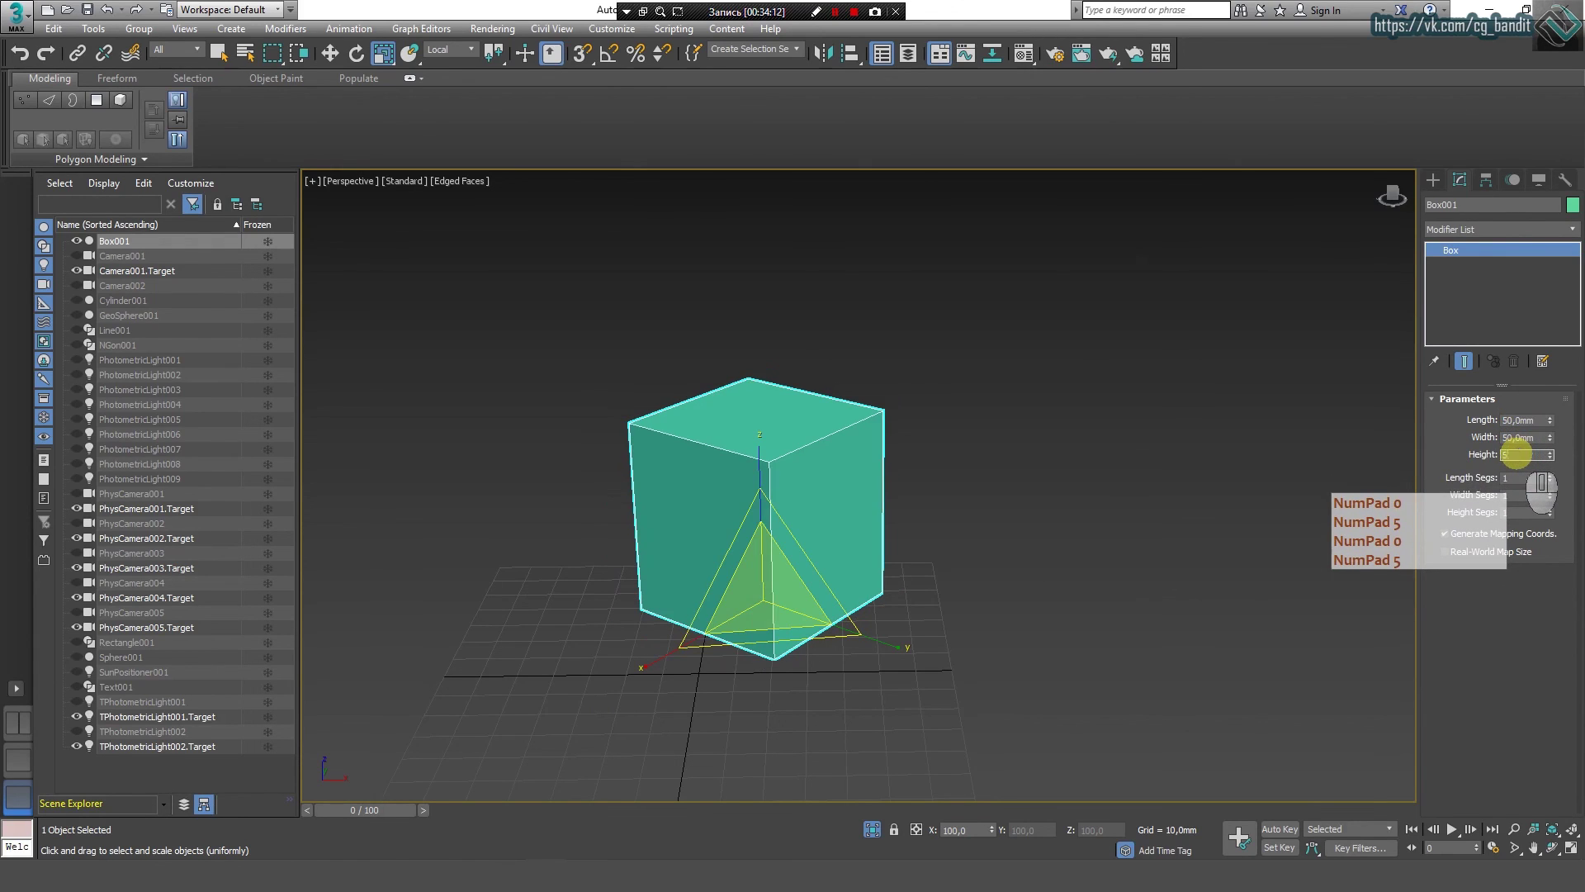
pyautogui.write('50')
pyautogui.press('Return')
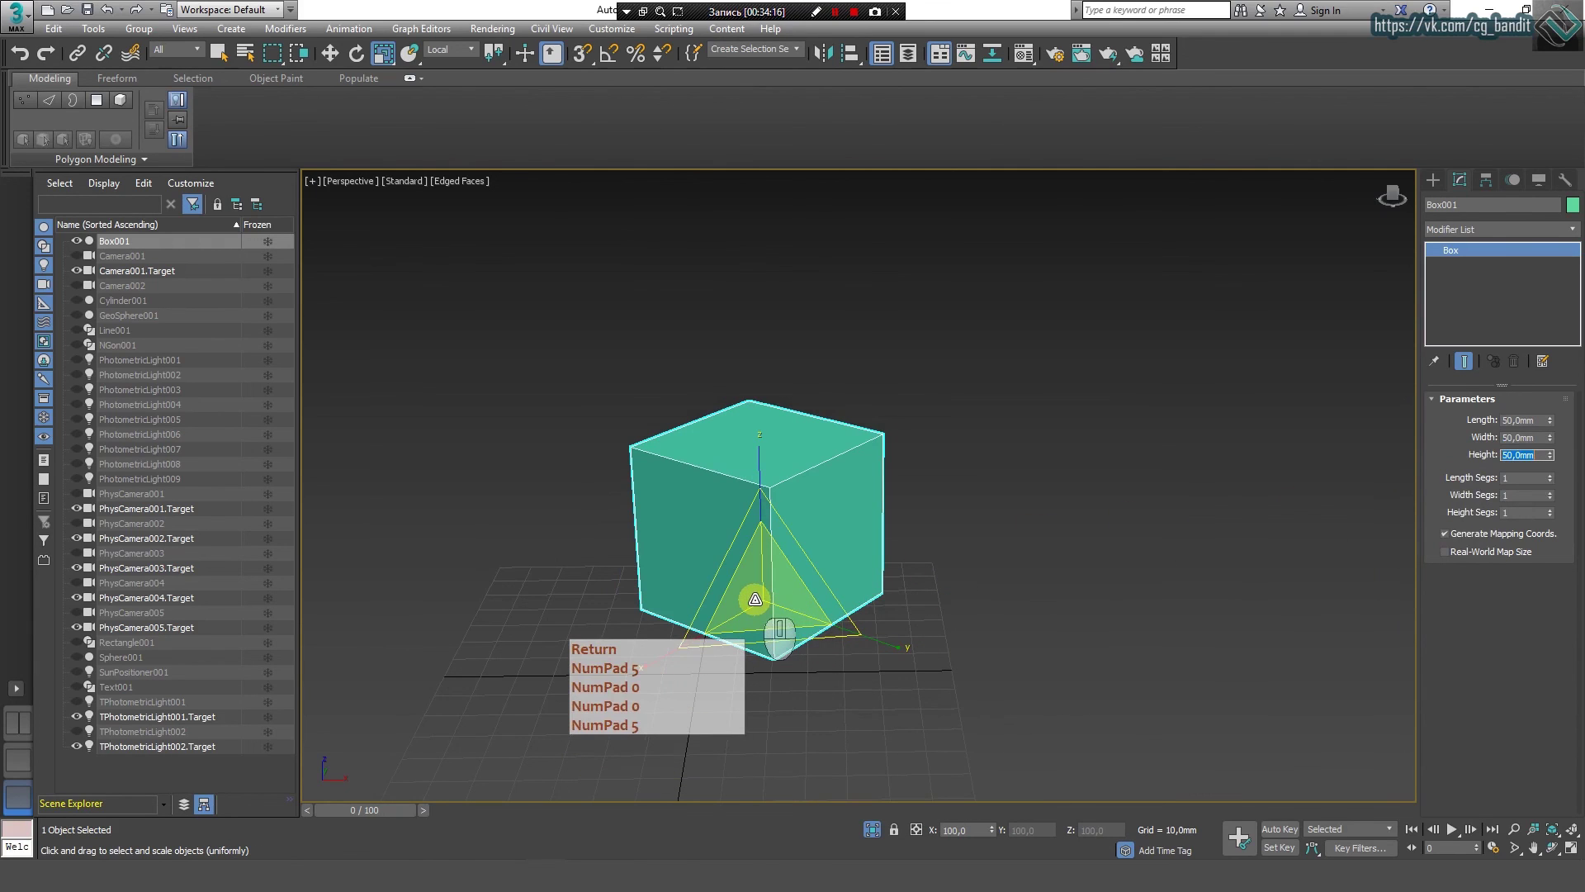
pyautogui.moveTo(753, 611); pyautogui.dragTo(778, 515)
pyautogui.rightClick(779, 515)
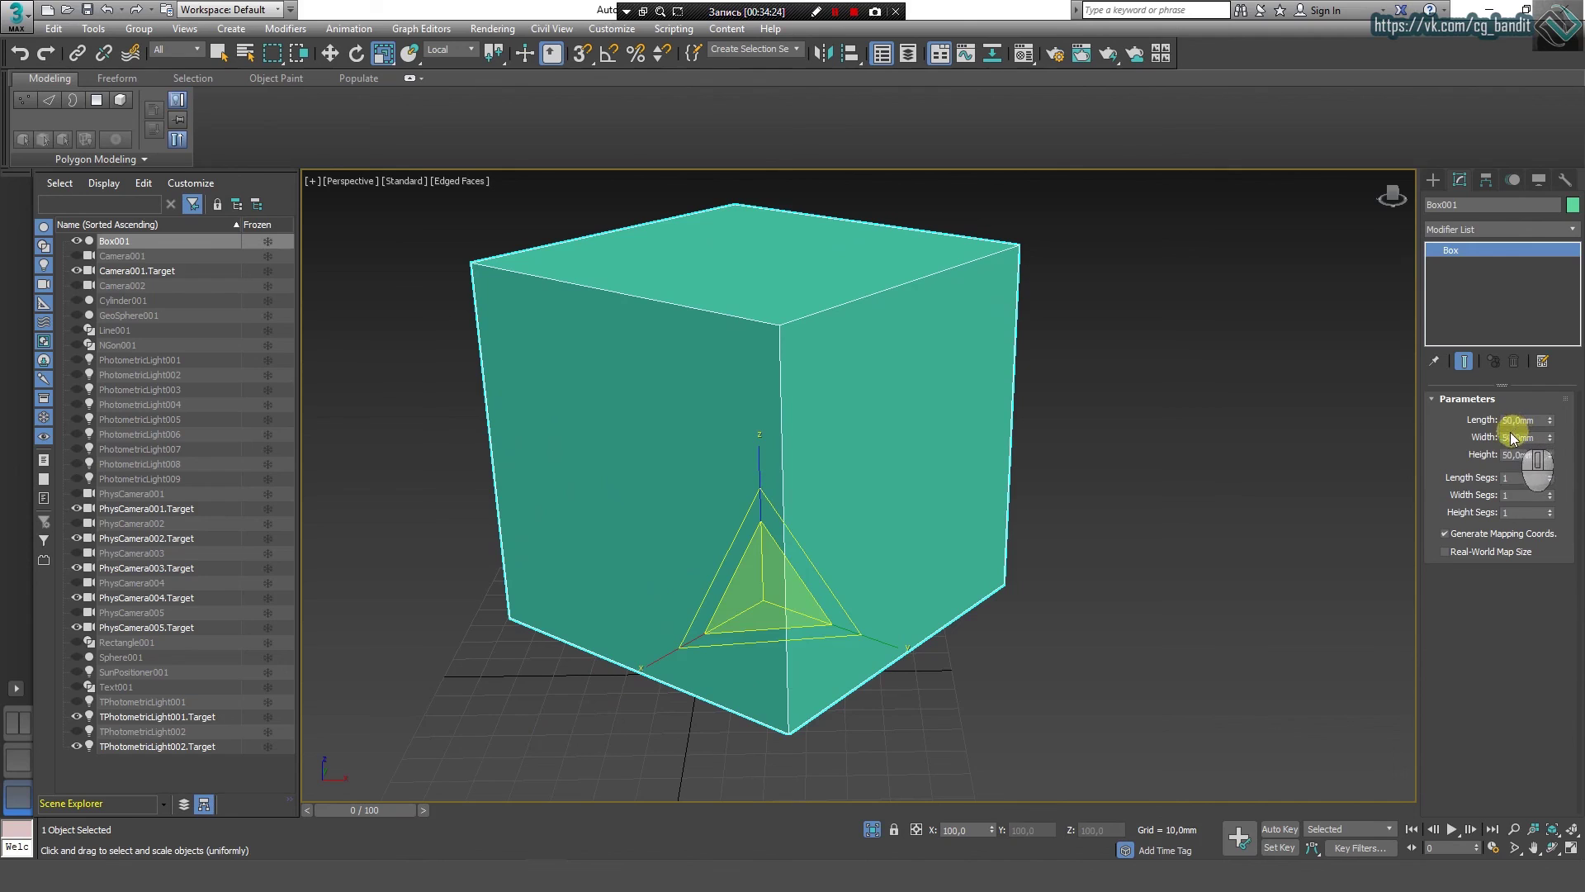
# Step: Stretch the box to about 204% along its local Y axis and also along X, undoing each stretch
pyautogui.moveTo(895, 655); pyautogui.dragTo(944, 658)
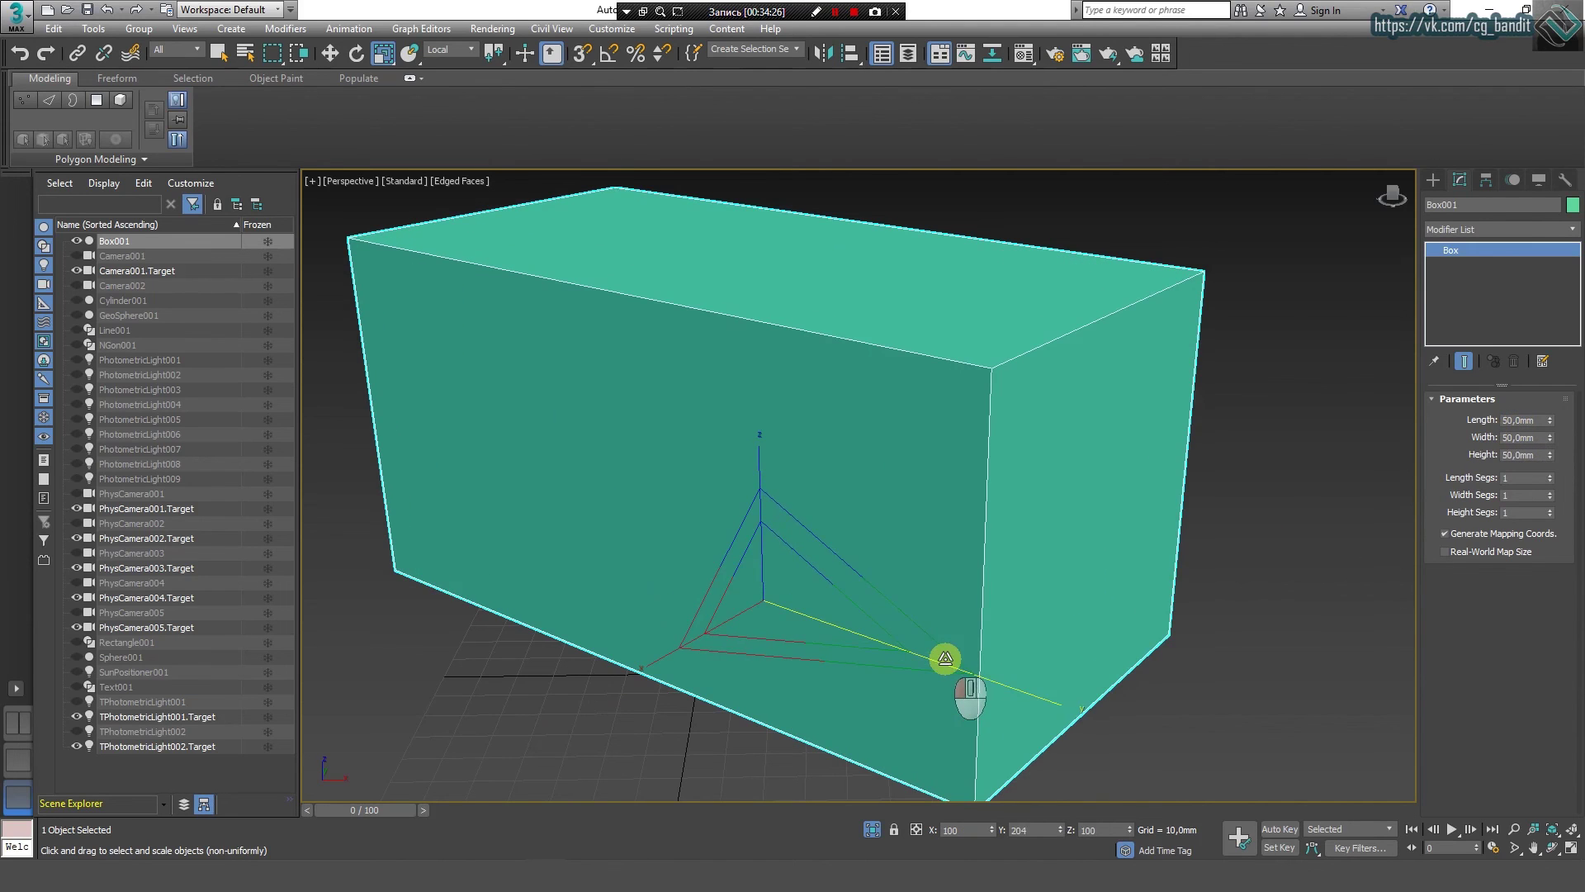
pyautogui.hotkey('ctrl', 'z')
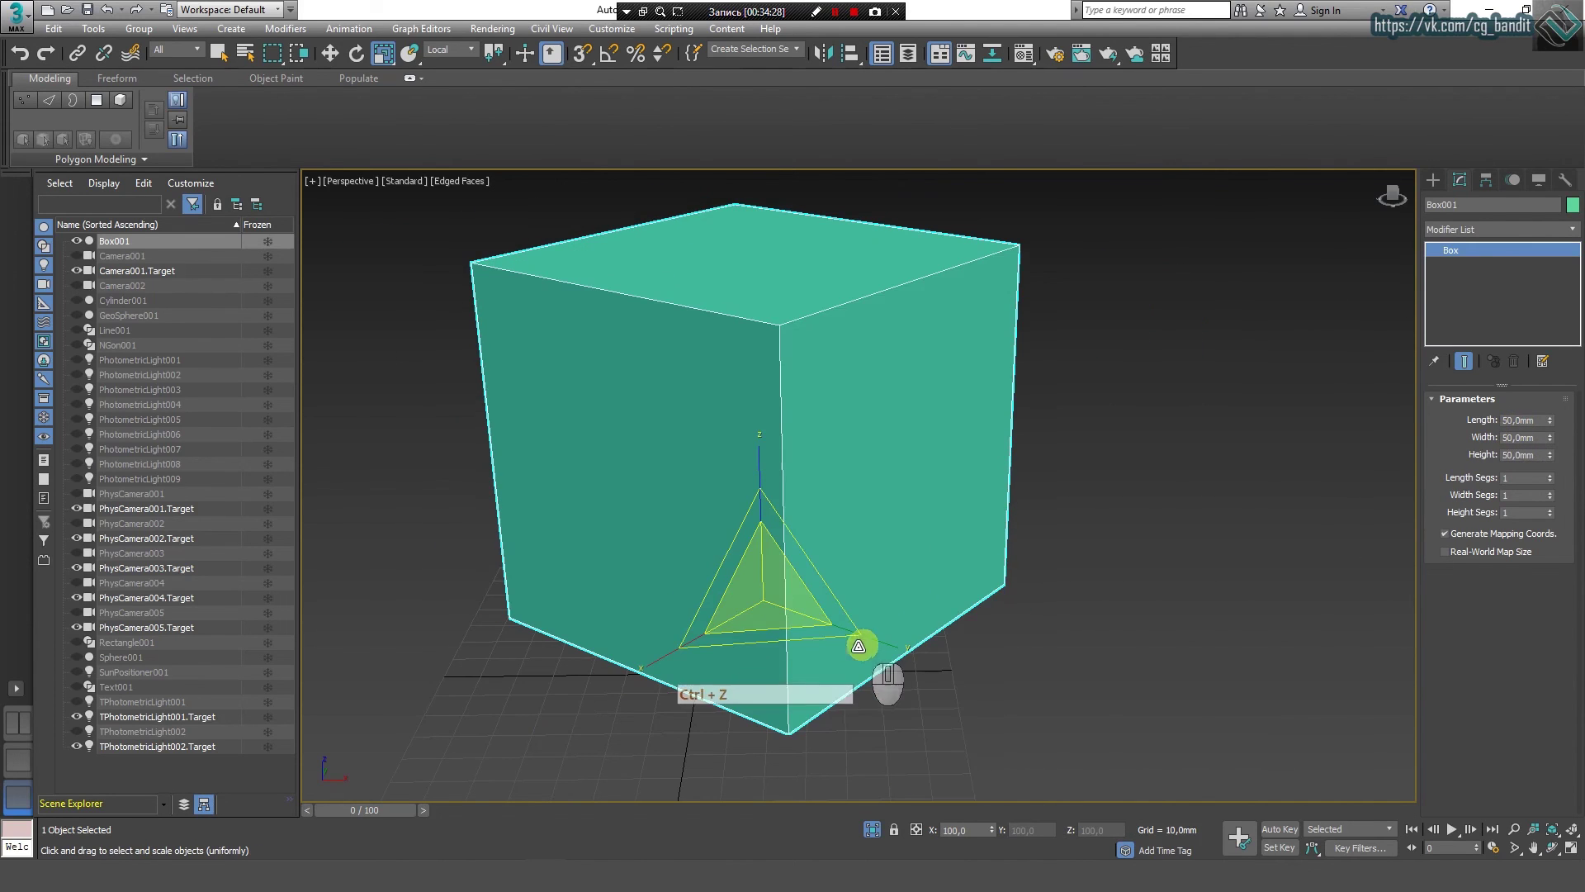
pyautogui.moveTo(666, 666); pyautogui.dragTo(627, 673)
pyautogui.hotkey('ctrl', 'z')
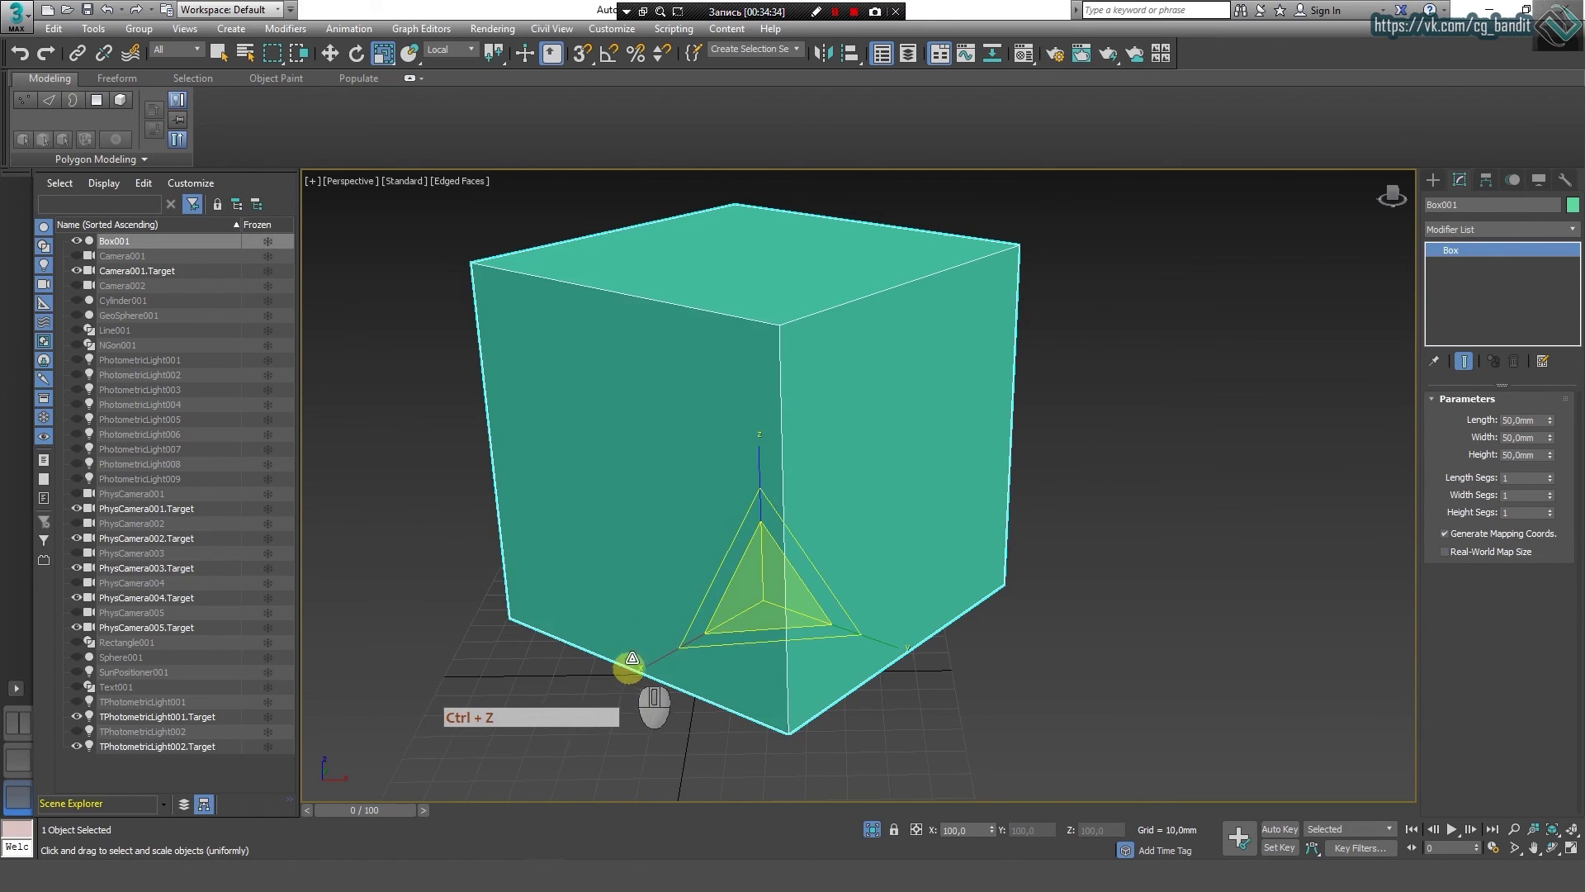
# Step: Scale the box to about 140% along its local Z axis and stretch it along its Y axis
pyautogui.moveTo(761, 460); pyautogui.dragTo(761, 446)
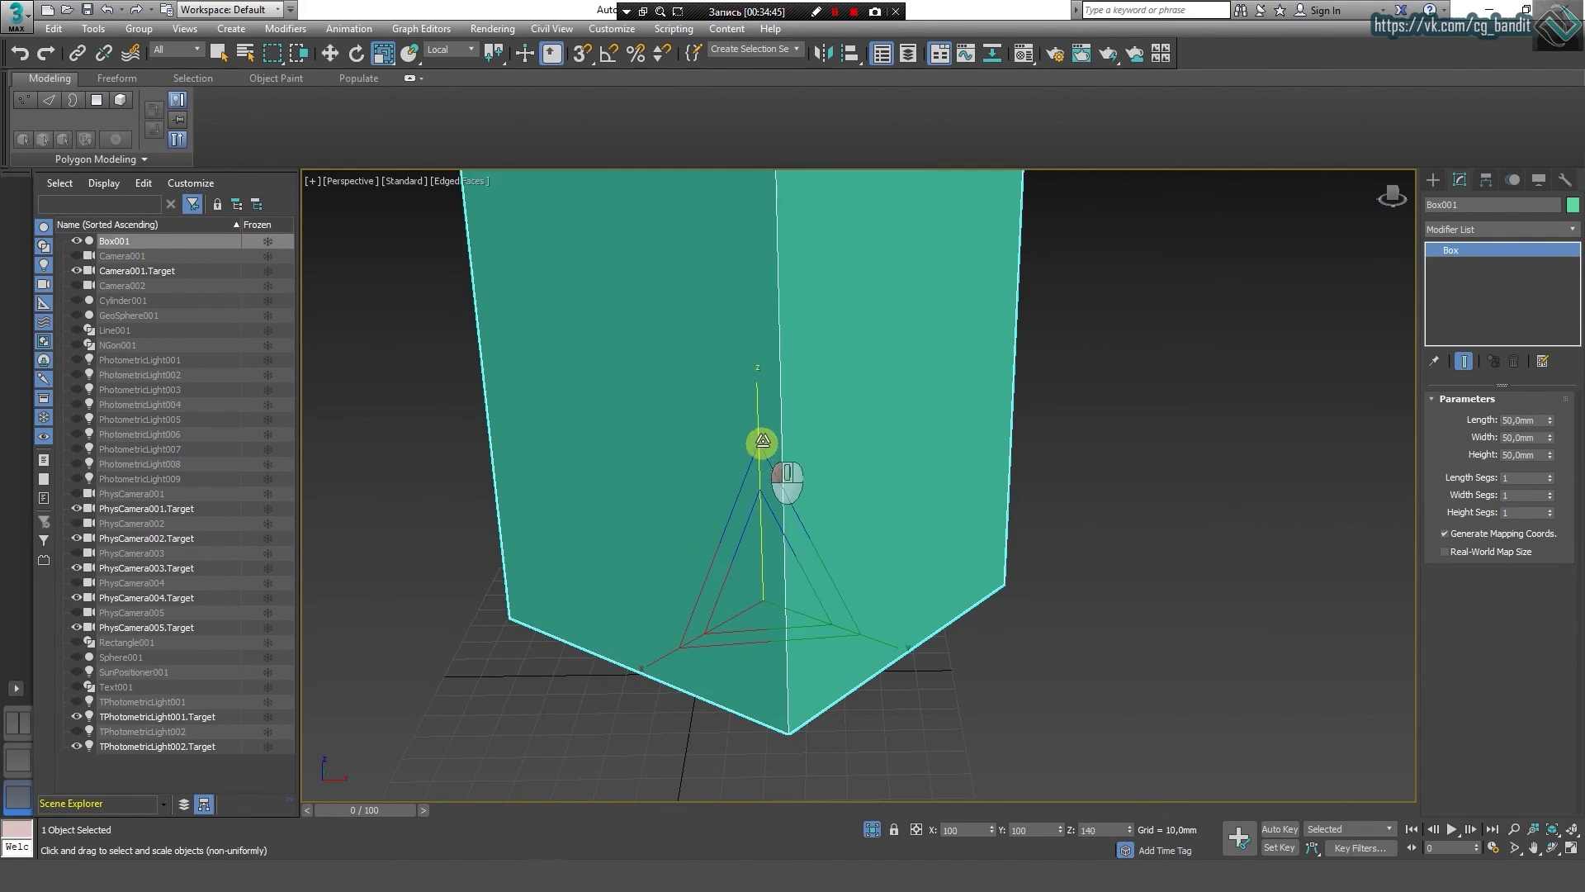
pyautogui.scroll(-3, 880, 616)
pyautogui.moveTo(880, 617); pyautogui.dragTo(983, 627)
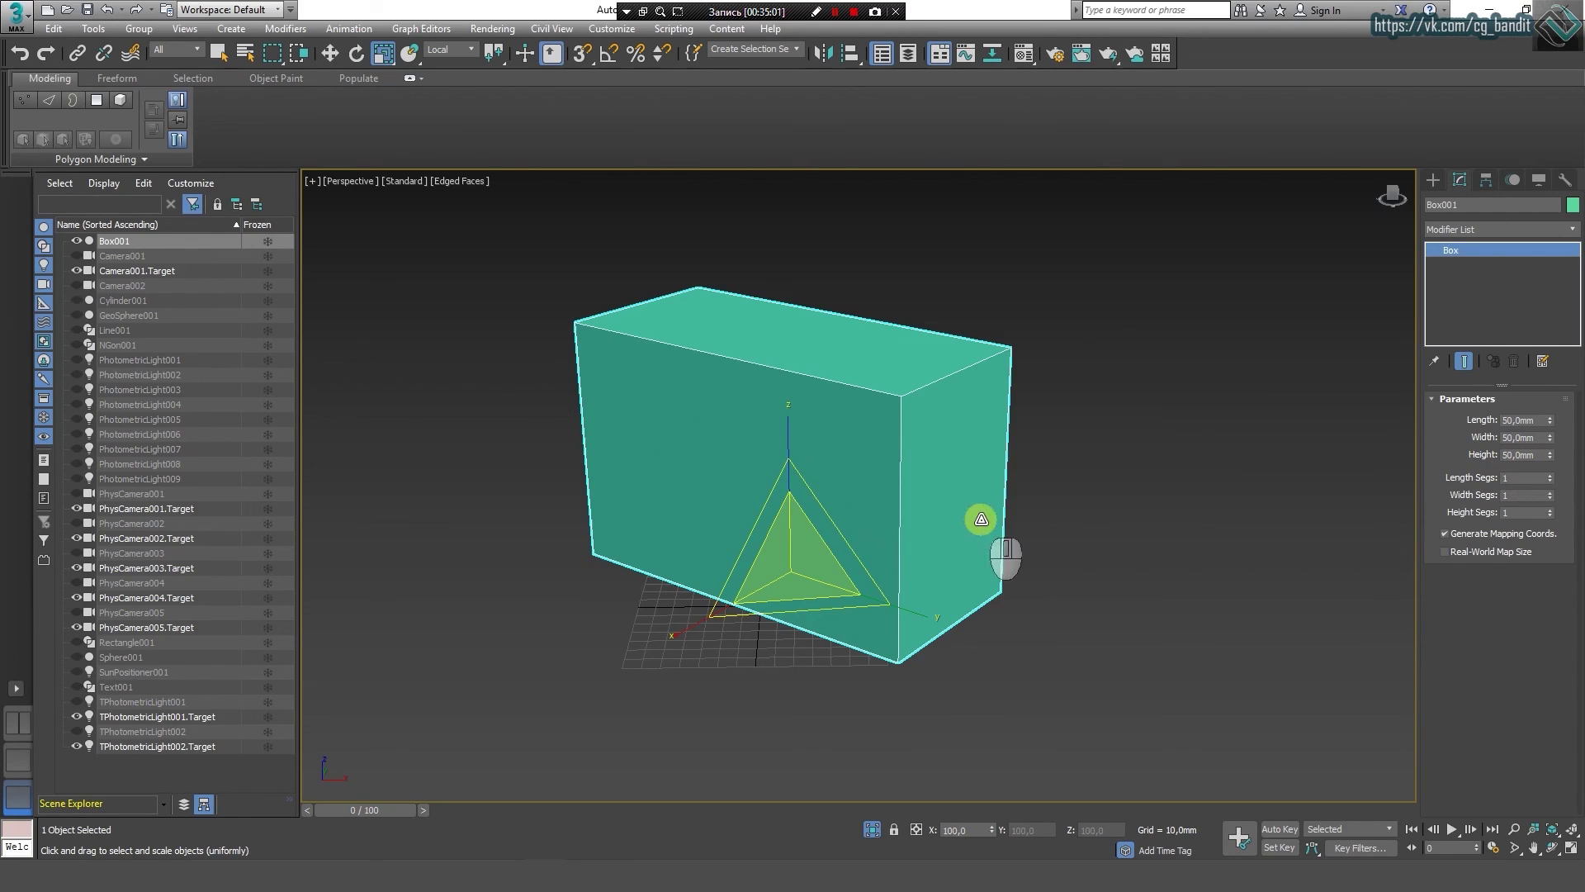
# Step: Switch between the Move, Rotate and Scale tools to compare their gizmos and reference coordinate systems on the box
pyautogui.press('w')
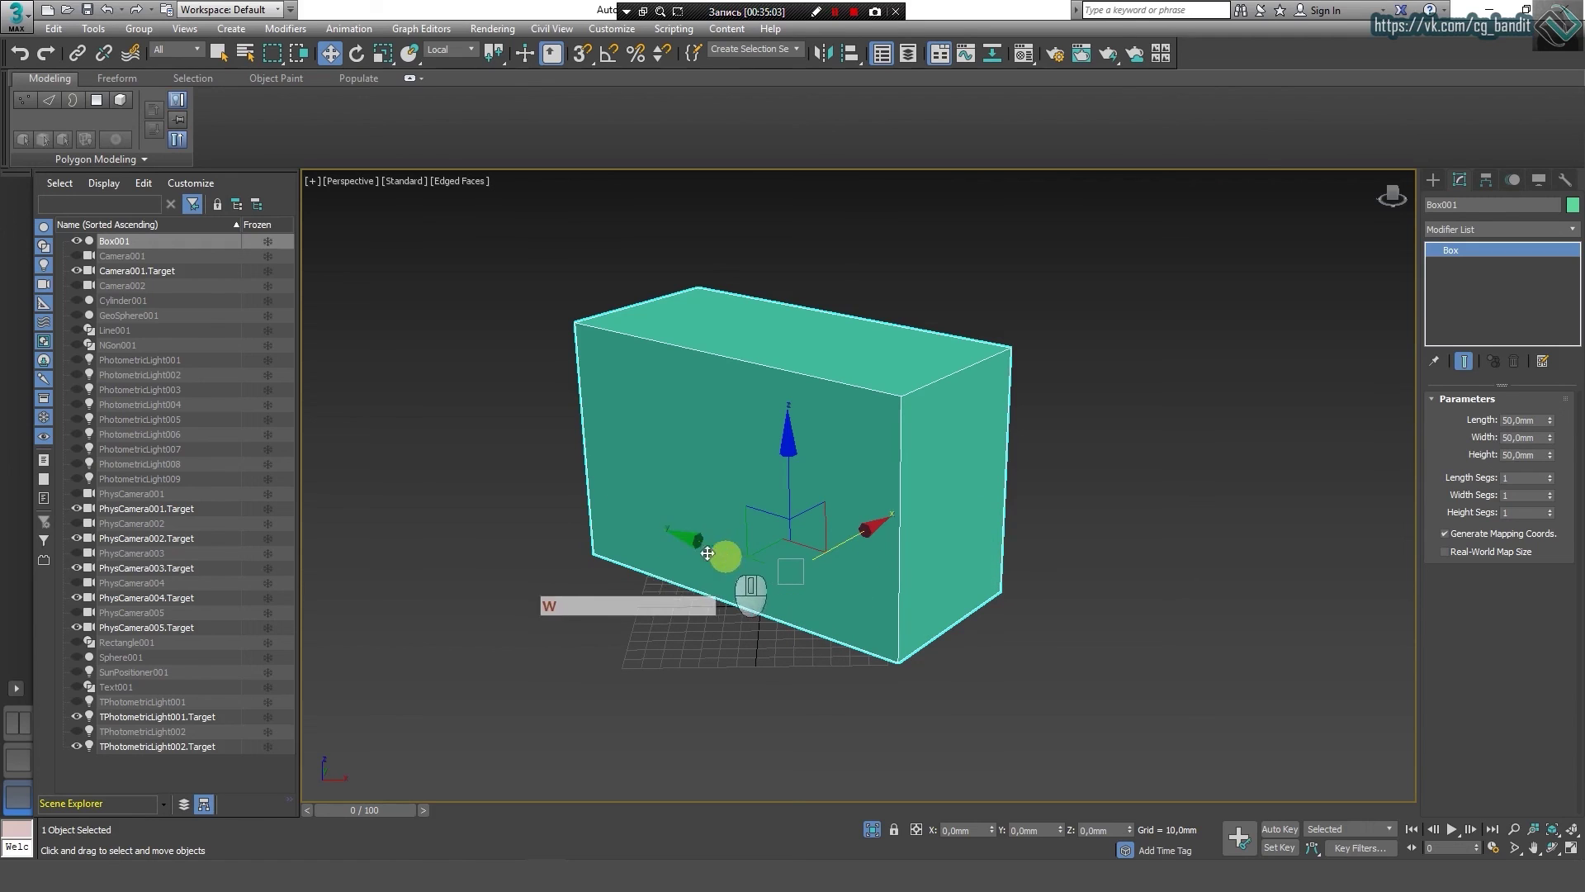
pyautogui.rightClick(717, 539)
pyautogui.click(726, 602)
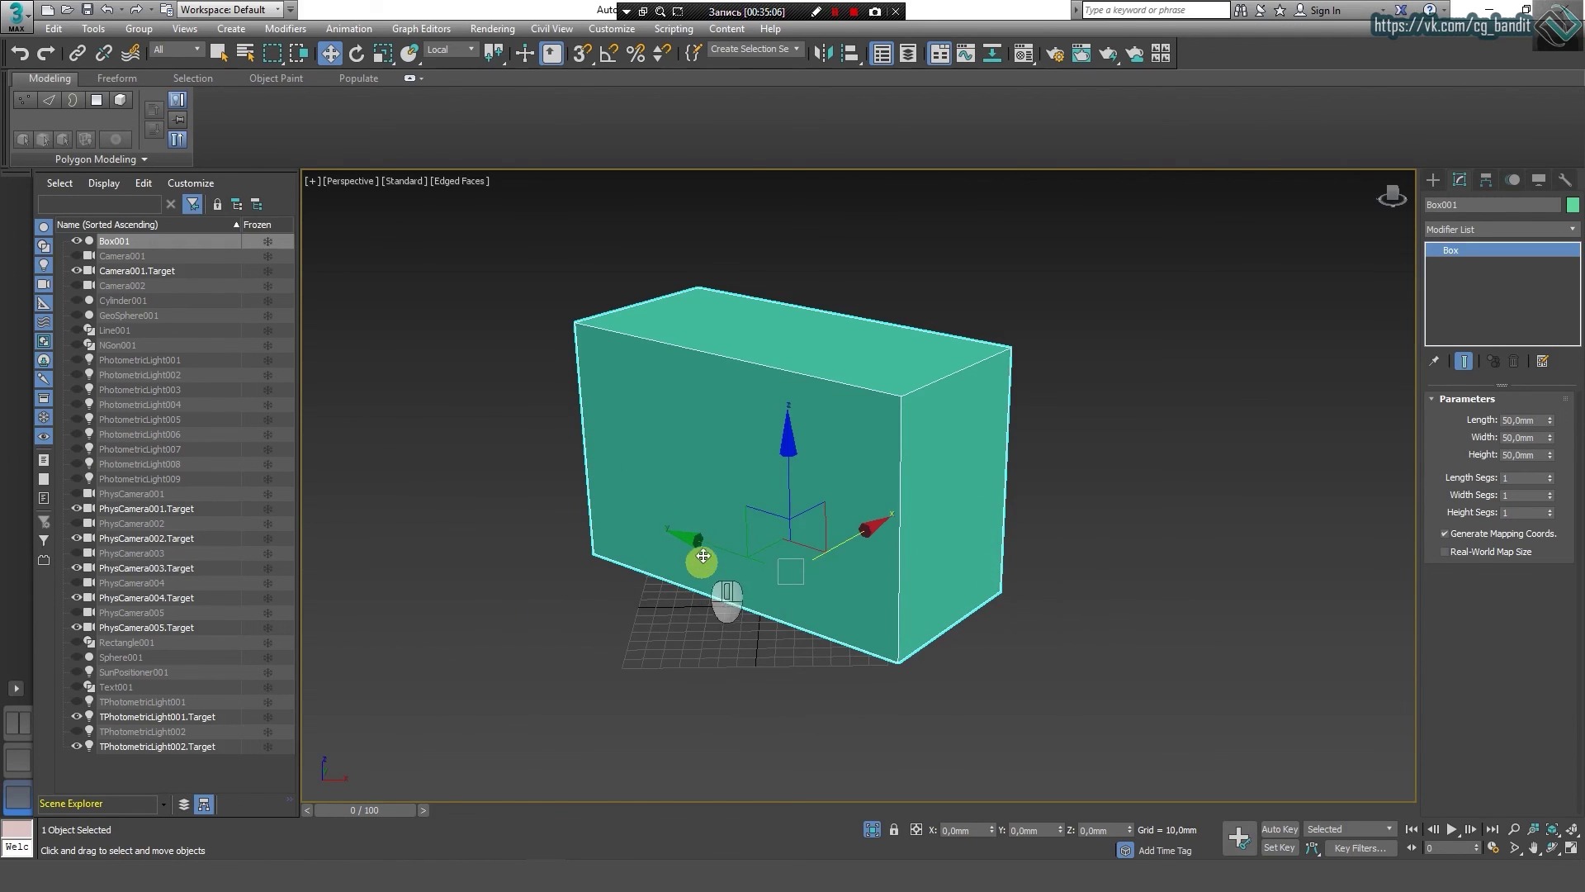
pyautogui.press('e')
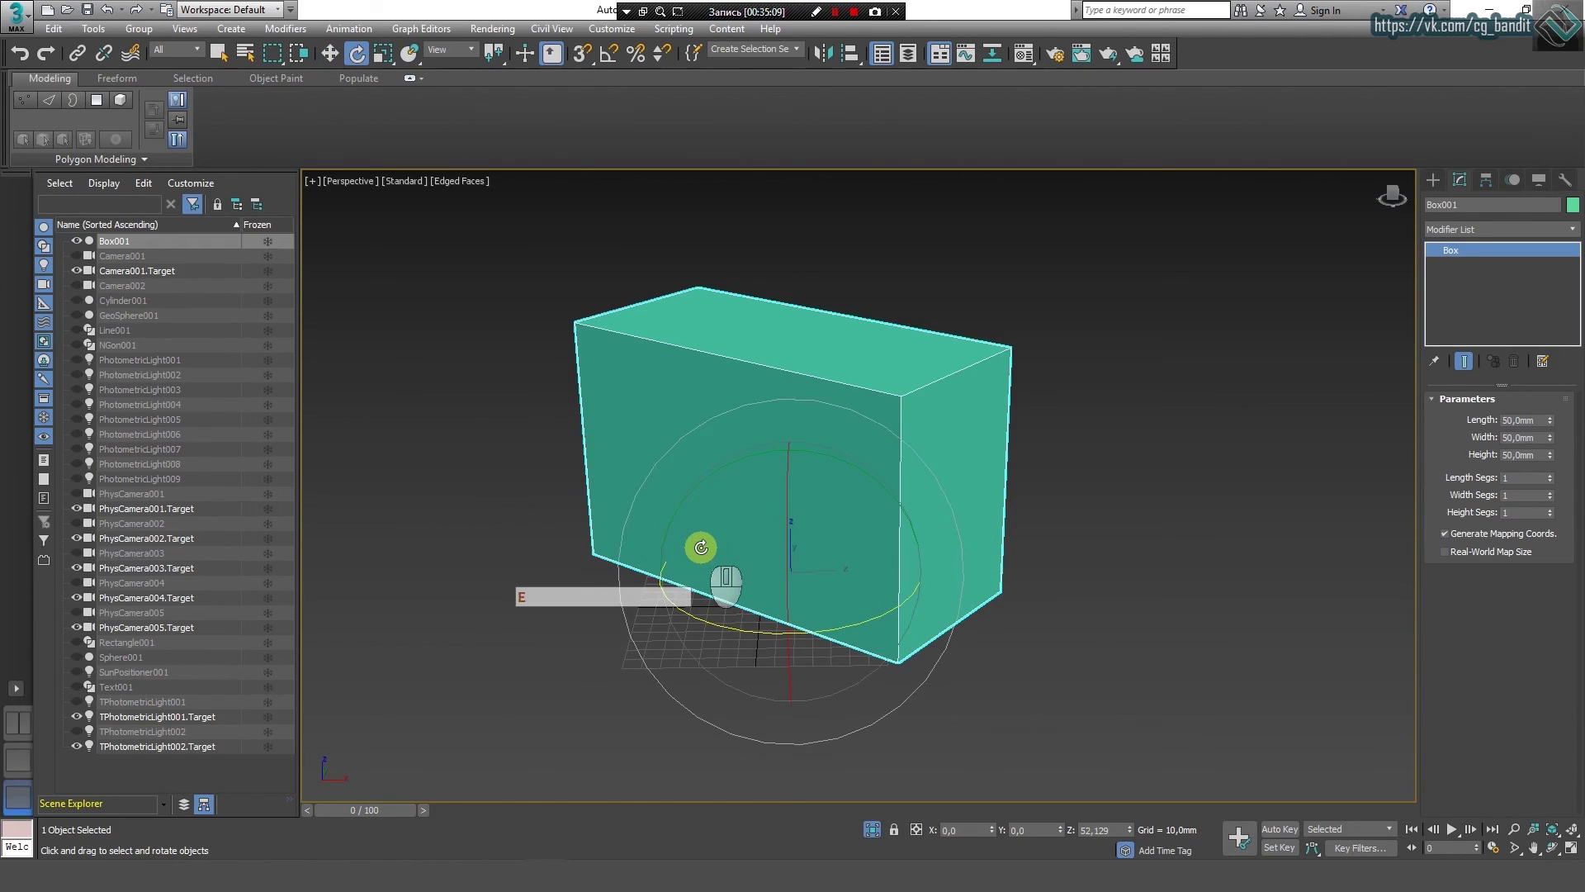
pyautogui.press('r')
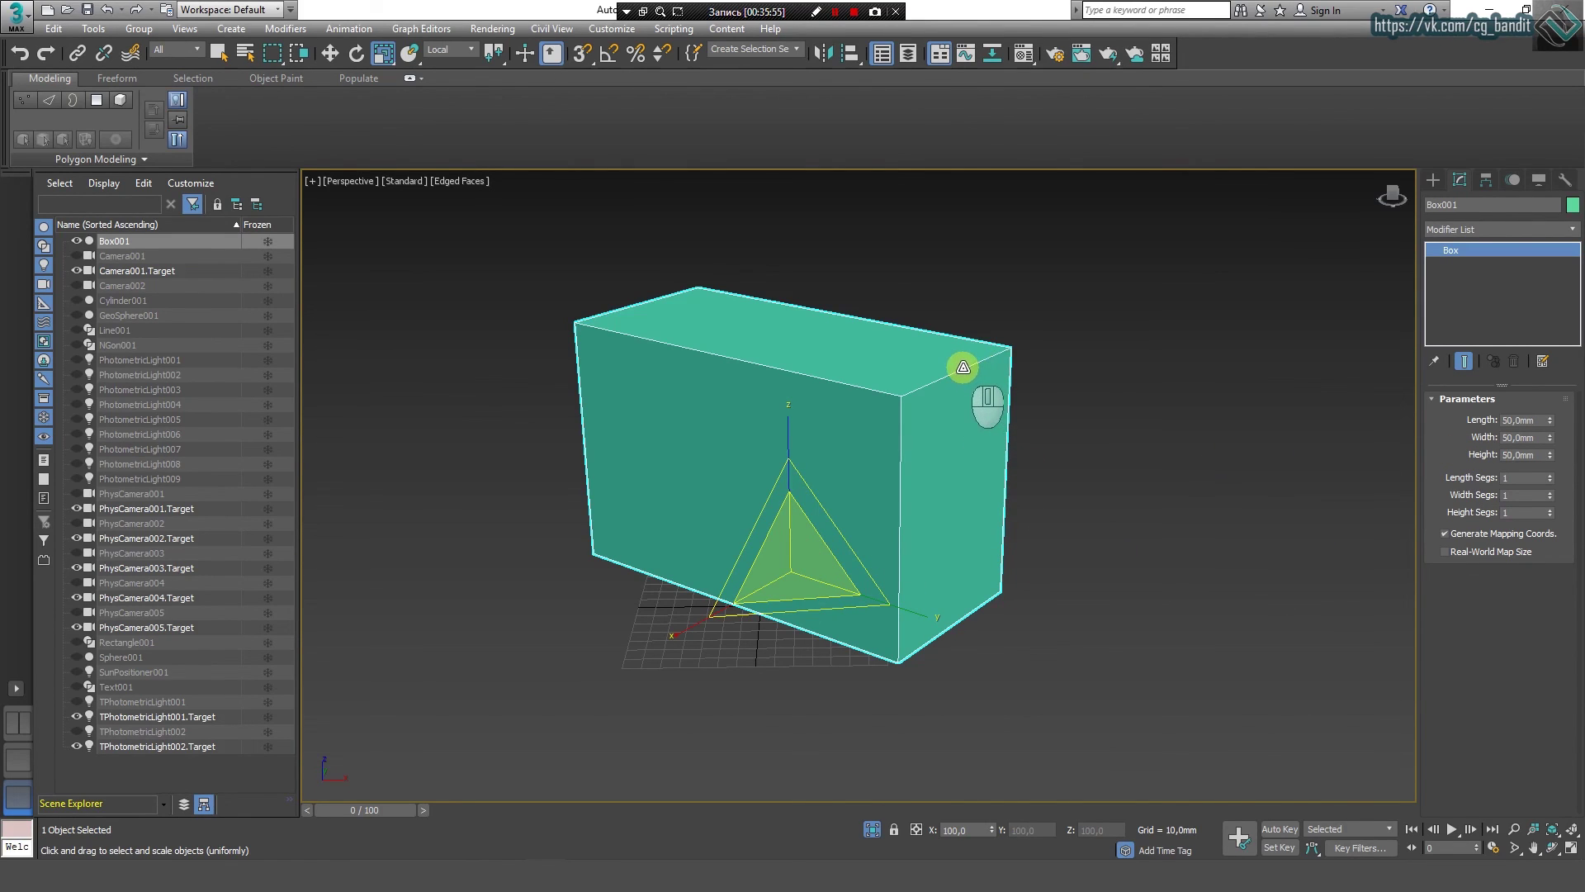
# Step: Run the Measure utility on the selected box to check its real X, Y and Z dimensions
pyautogui.moveTo(962, 366); pyautogui.dragTo(718, 272)
pyautogui.rightClick(714, 269)
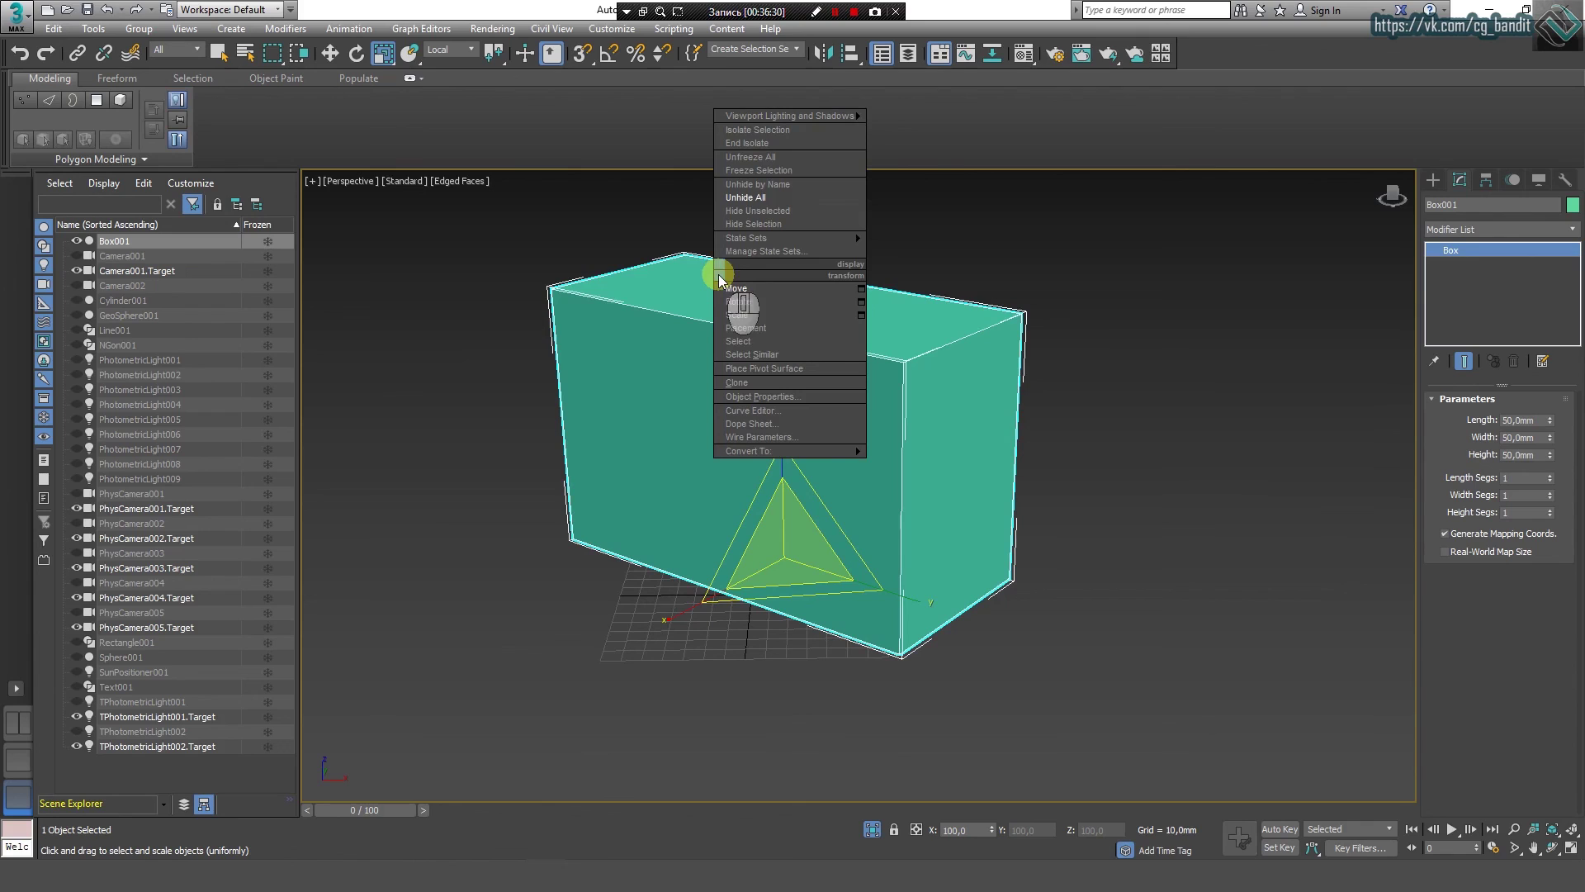
pyautogui.click(1563, 190)
pyautogui.click(1565, 188)
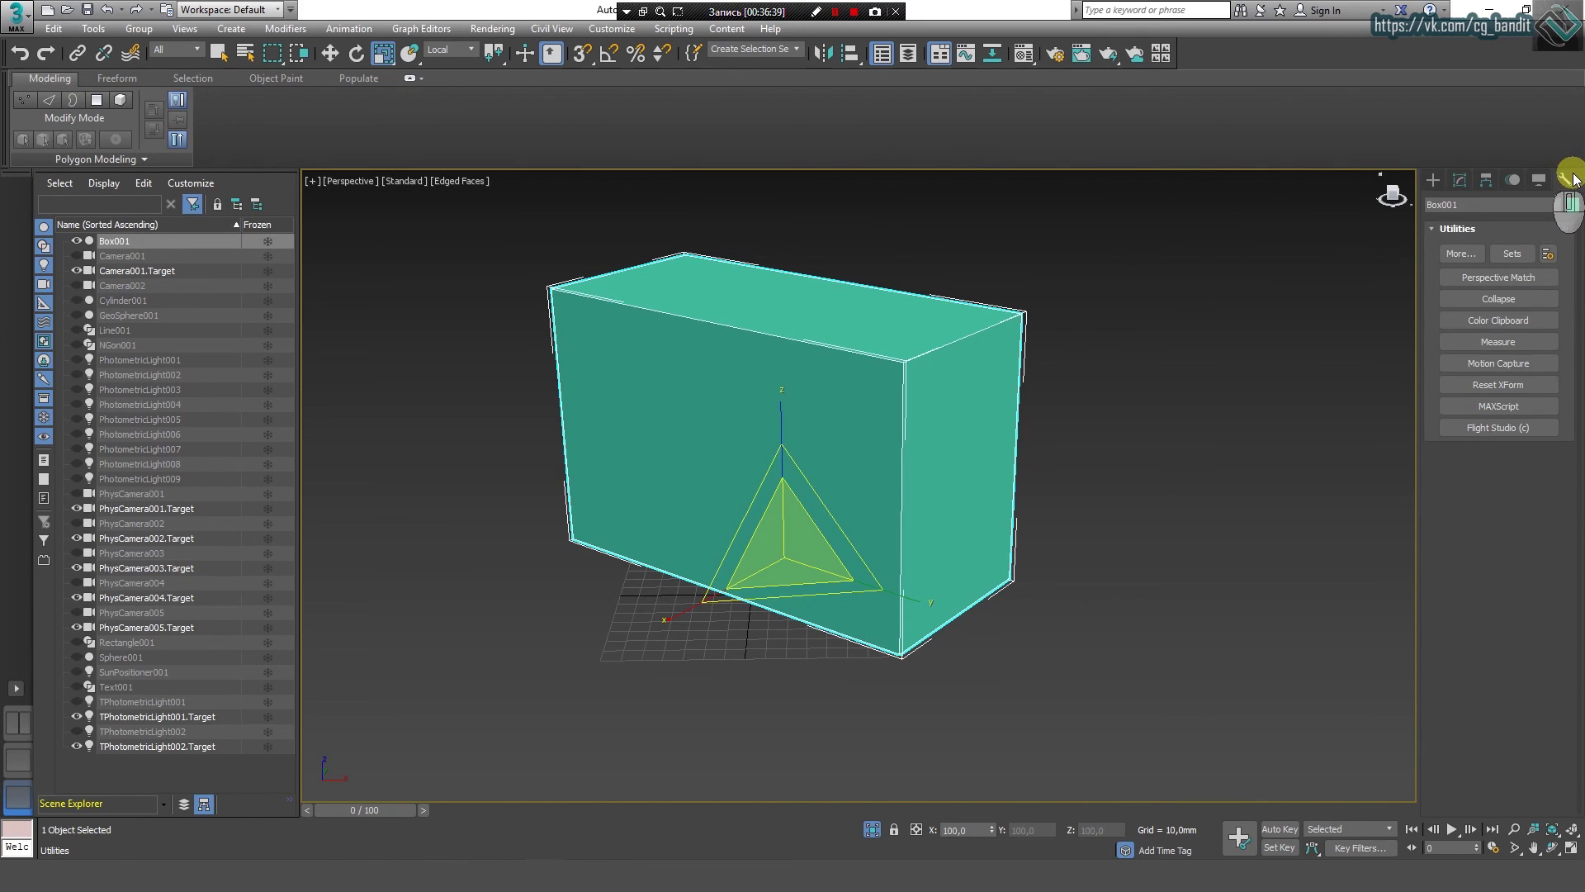
pyautogui.click(1517, 347)
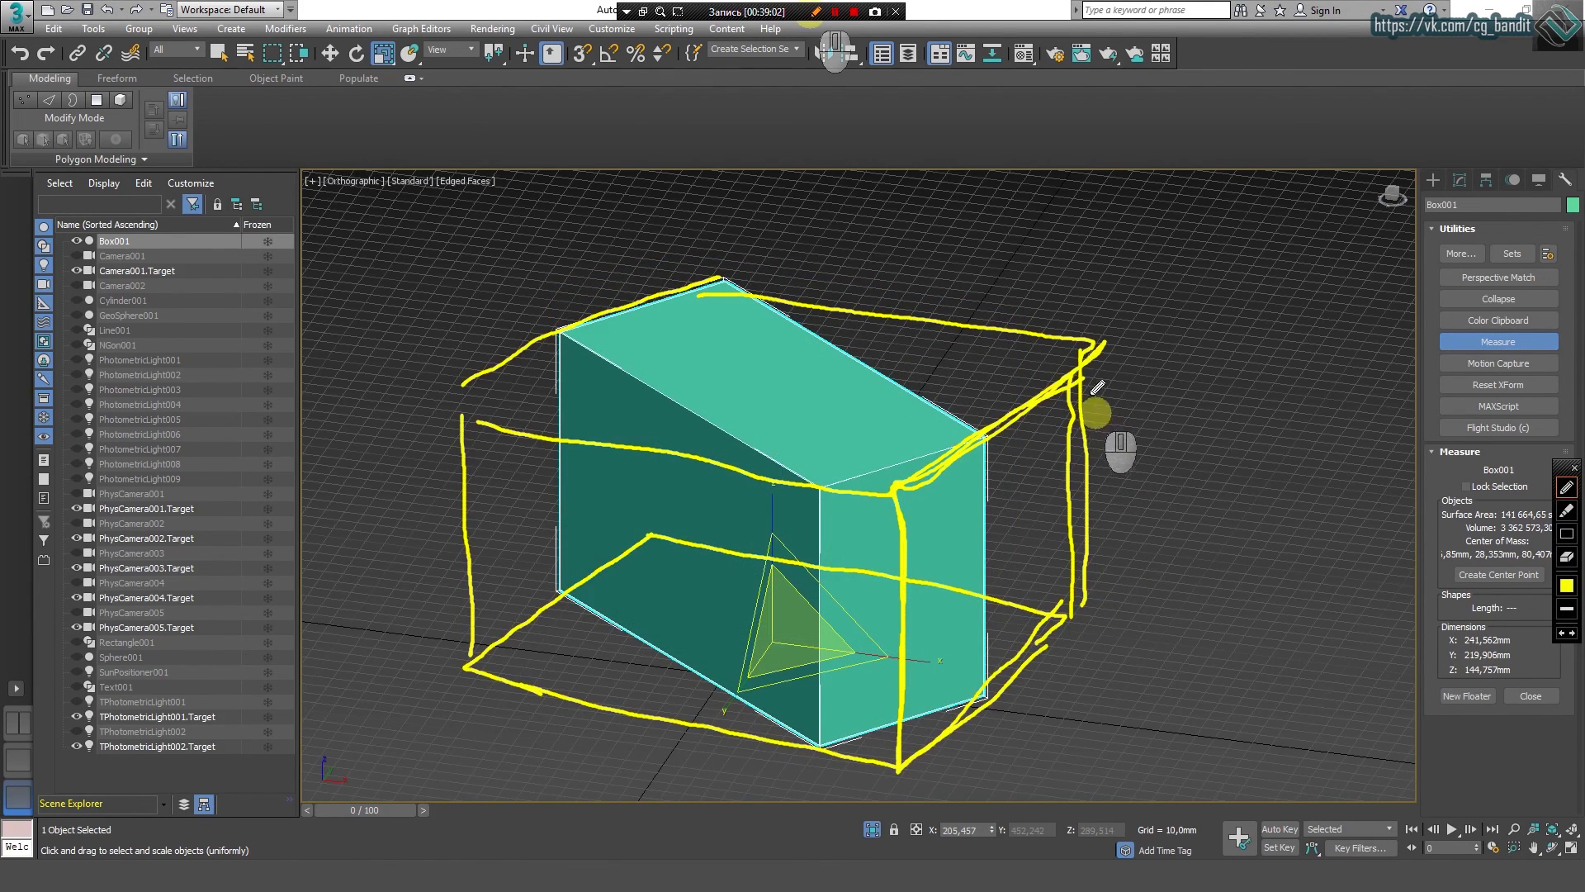
pyautogui.moveTo(1083, 368); pyautogui.dragTo(1093, 600)
pyautogui.moveTo(1130, 412)
pyautogui.mouseDown()
pyautogui.moveTo(1141, 469)
pyautogui.moveTo(1175, 417)
pyautogui.moveTo(1180, 469)
pyautogui.moveTo(1227, 440)
pyautogui.mouseUp()
pyautogui.moveTo(1225, 413); pyautogui.dragTo(1227, 463)
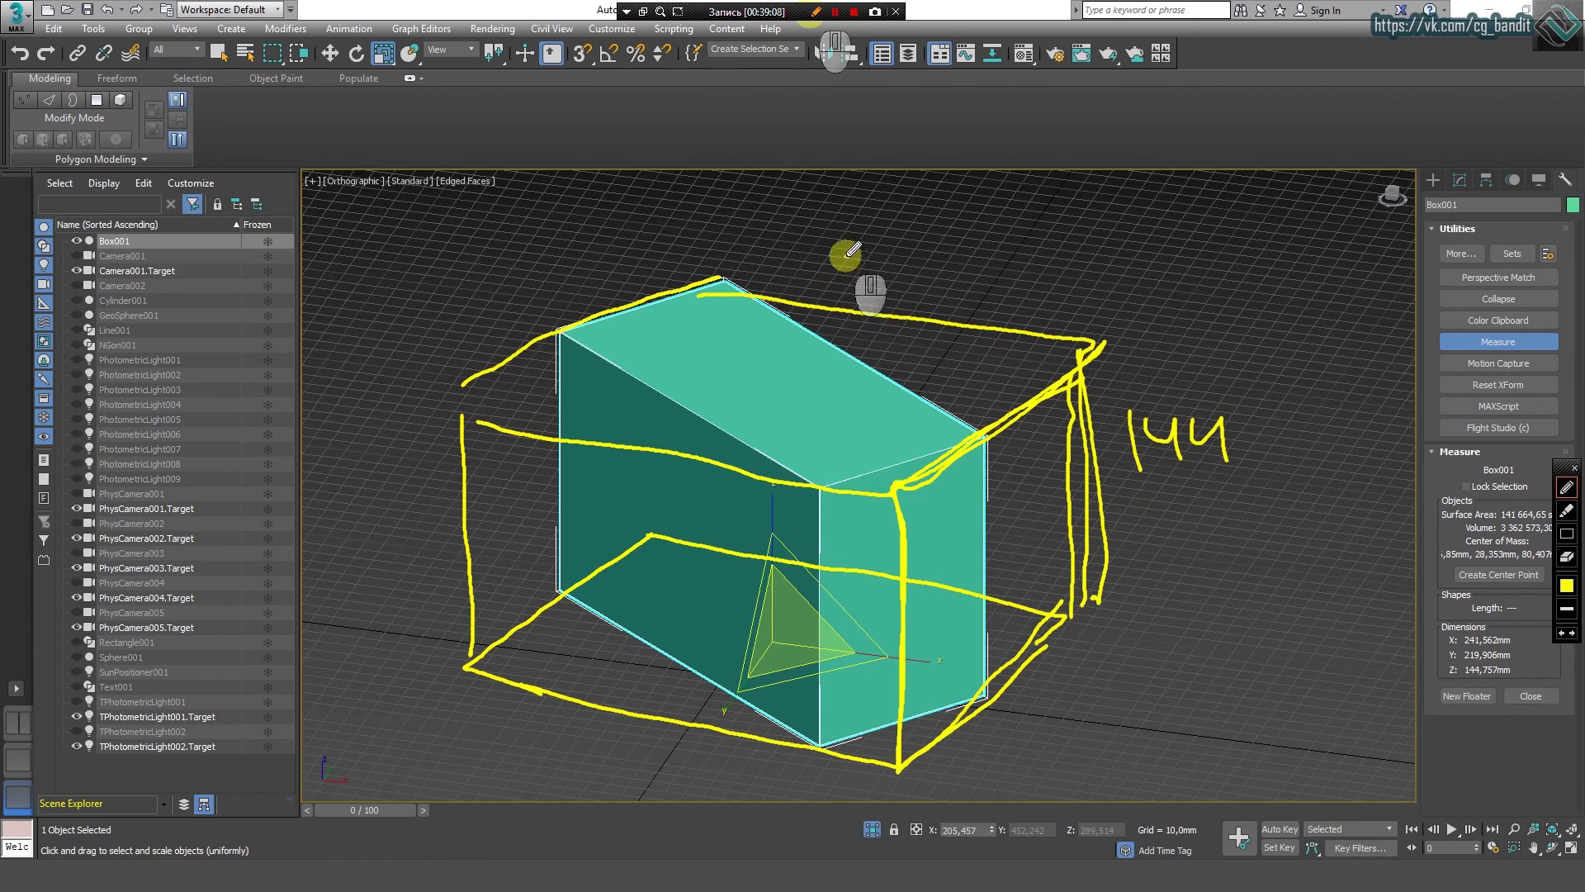
pyautogui.moveTo(843, 263)
pyautogui.mouseDown()
pyautogui.moveTo(873, 285)
pyautogui.moveTo(938, 288)
pyautogui.mouseUp()
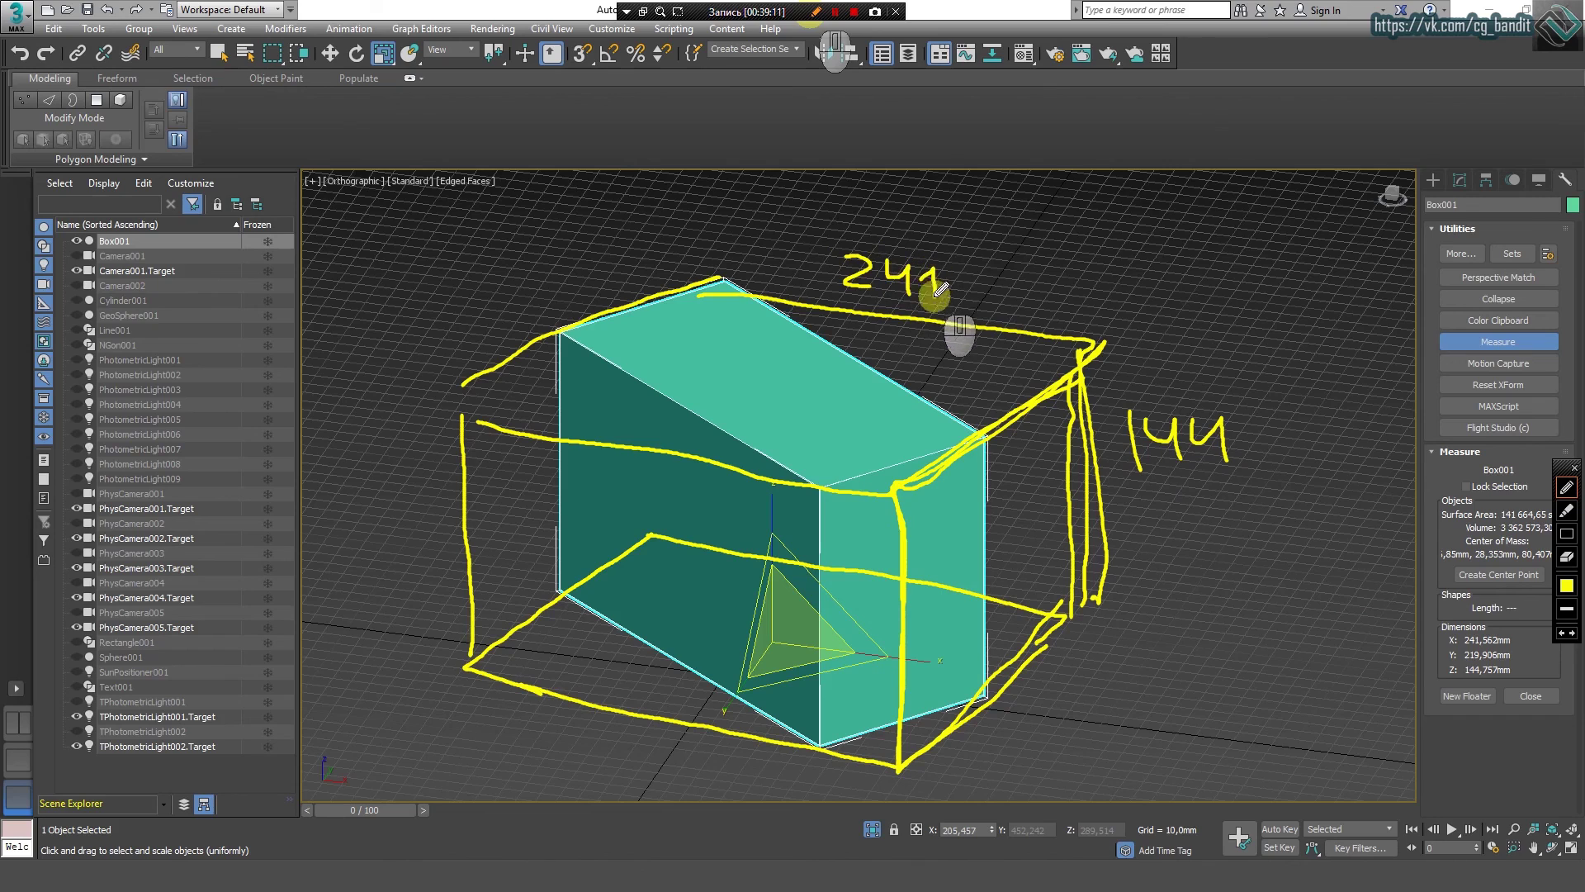
pyautogui.moveTo(453, 401); pyautogui.dragTo(654, 309)
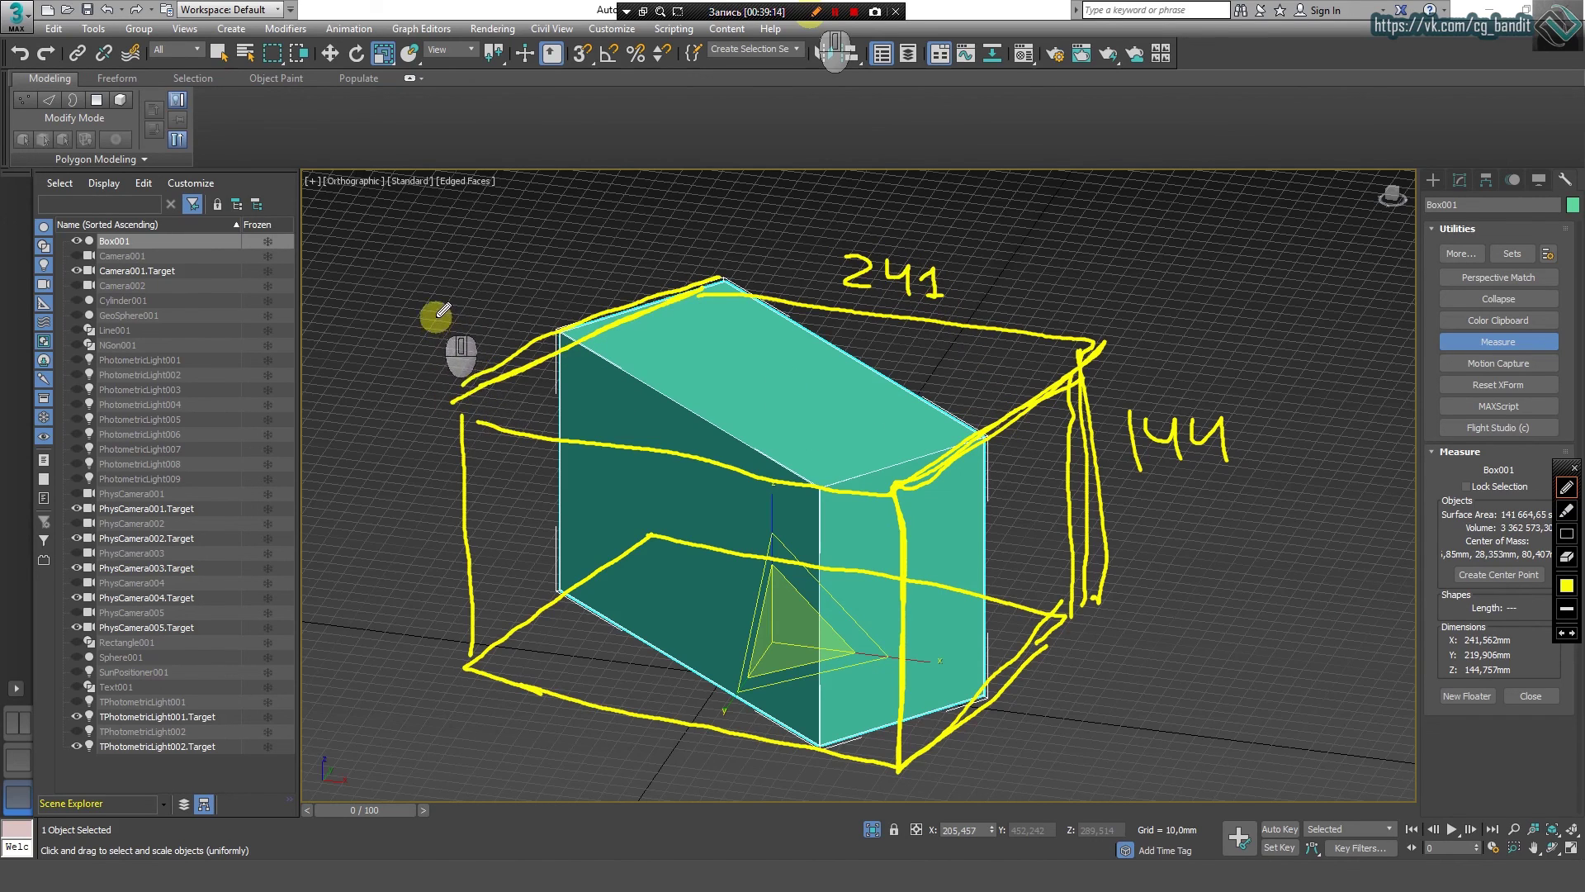
pyautogui.moveTo(435, 311)
pyautogui.mouseDown()
pyautogui.moveTo(472, 322)
pyautogui.moveTo(524, 296)
pyautogui.moveTo(505, 307)
pyautogui.mouseUp()
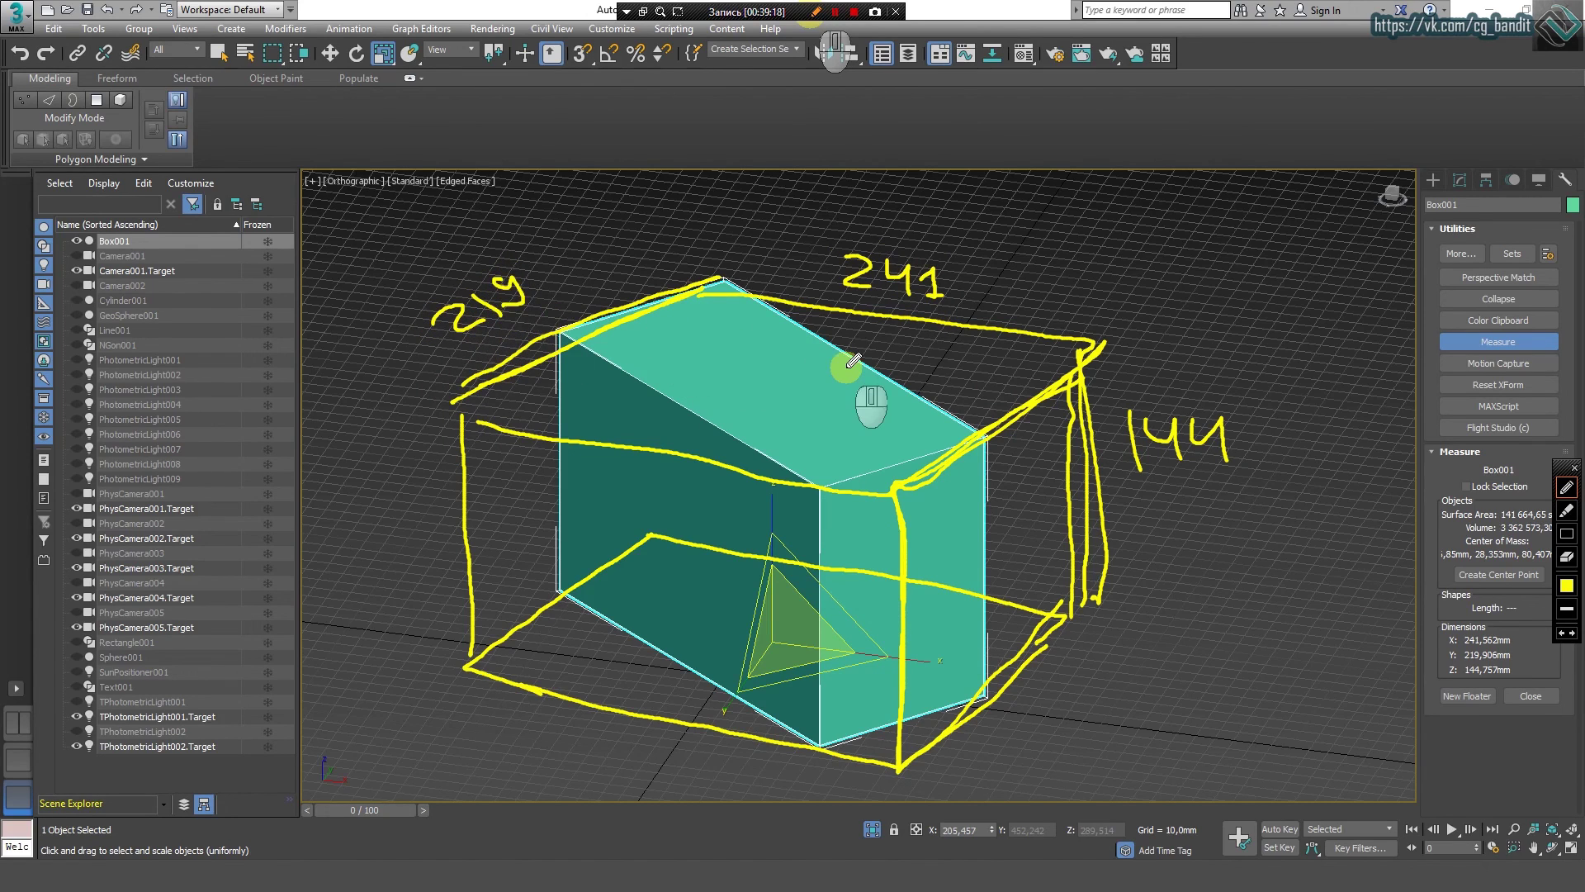